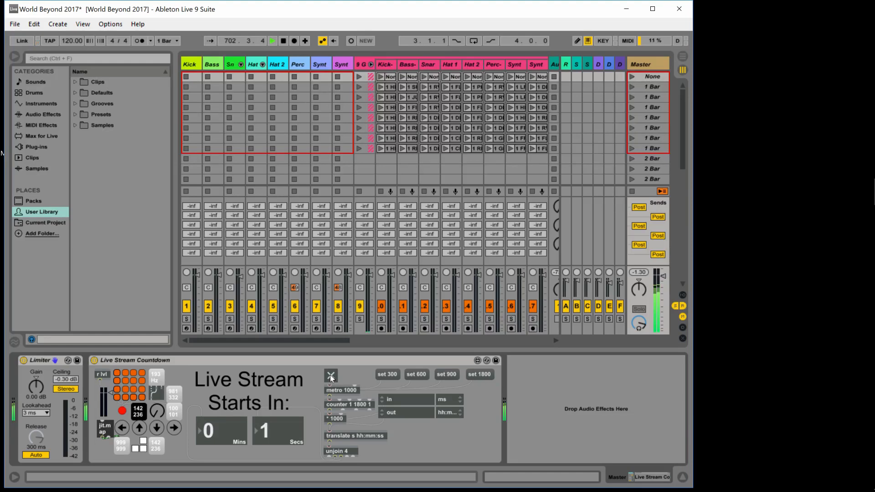
Stop the Live Stream Countdown device by switching off the toggle feeding metro 1000
{"action": "left_click", "coordinate": [330, 375]}
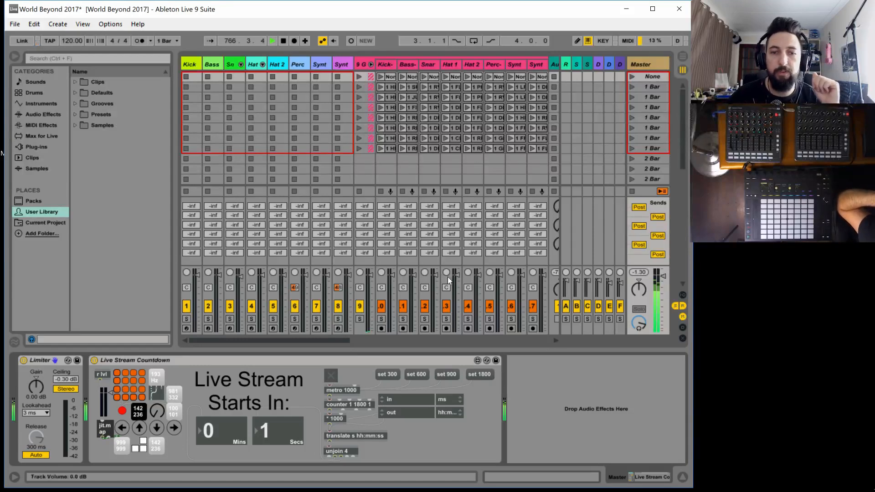
Select the Automator track and open its Techno Automator device's floating window
{"action": "left_click_drag", "start_coordinate": [330, 339], "coordinate": [532, 350]}
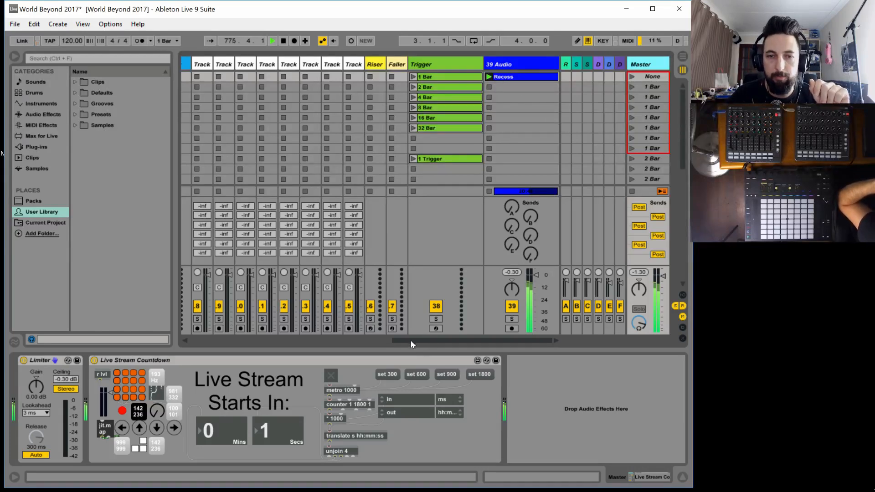
{"action": "left_click_drag", "start_coordinate": [411, 341], "coordinate": [368, 346]}
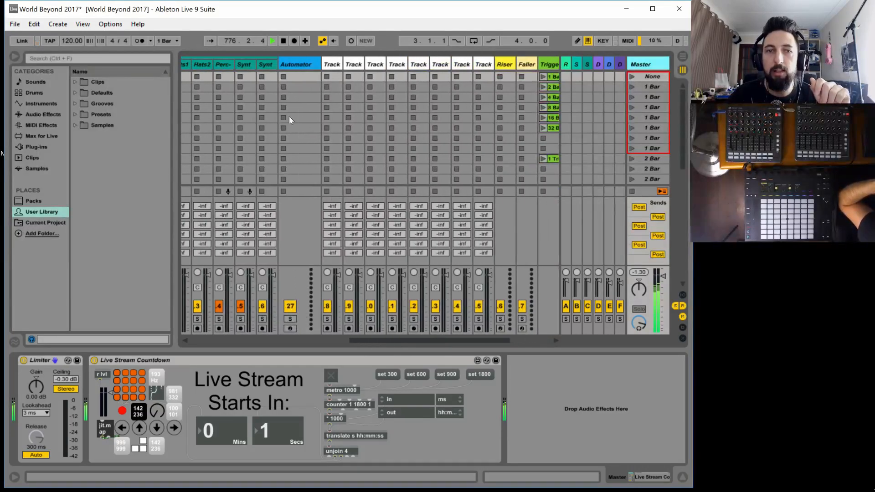
{"action": "left_click", "coordinate": [303, 64]}
{"action": "left_click", "coordinate": [69, 398]}
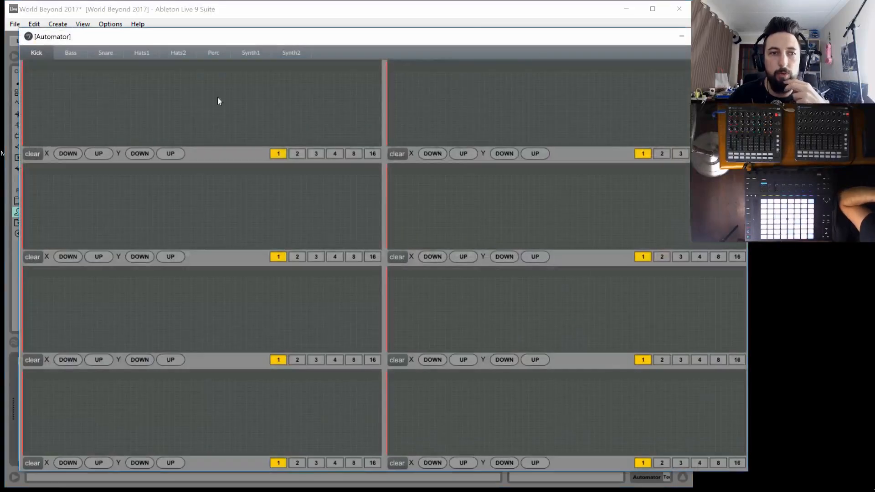
Reposition the Automator window to view the Kick page's automation lanes, and close it
{"action": "left_click_drag", "start_coordinate": [487, 36], "coordinate": [497, 70]}
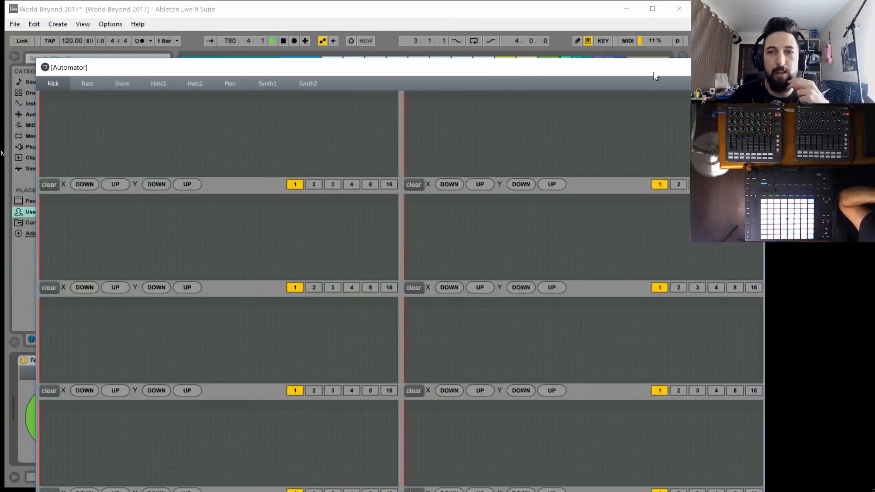
{"action": "left_click_drag", "start_coordinate": [643, 68], "coordinate": [667, 54]}
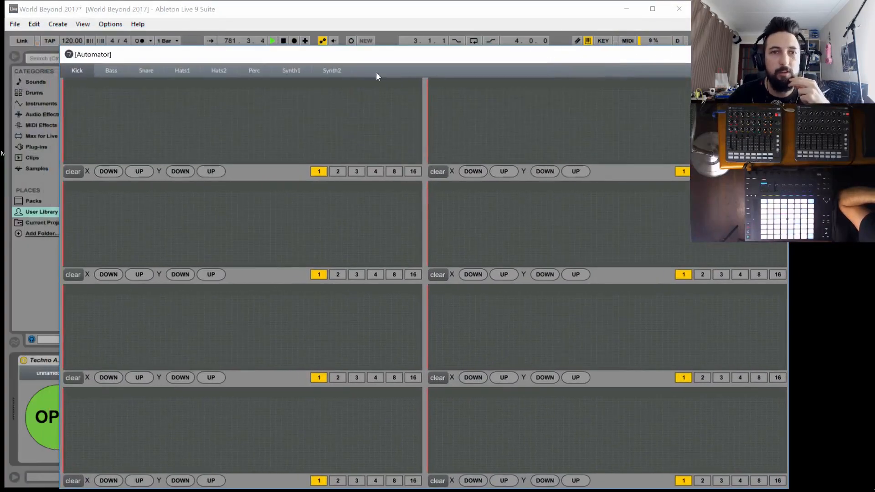
{"action": "left_click_drag", "start_coordinate": [310, 57], "coordinate": [326, 35]}
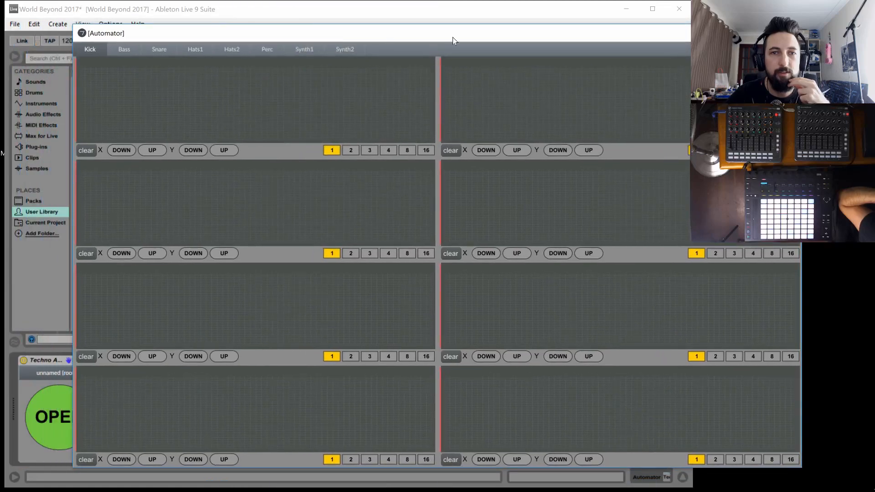
{"action": "left_click_drag", "start_coordinate": [453, 36], "coordinate": [373, 58]}
{"action": "left_click_drag", "start_coordinate": [124, 58], "coordinate": [134, 16]}
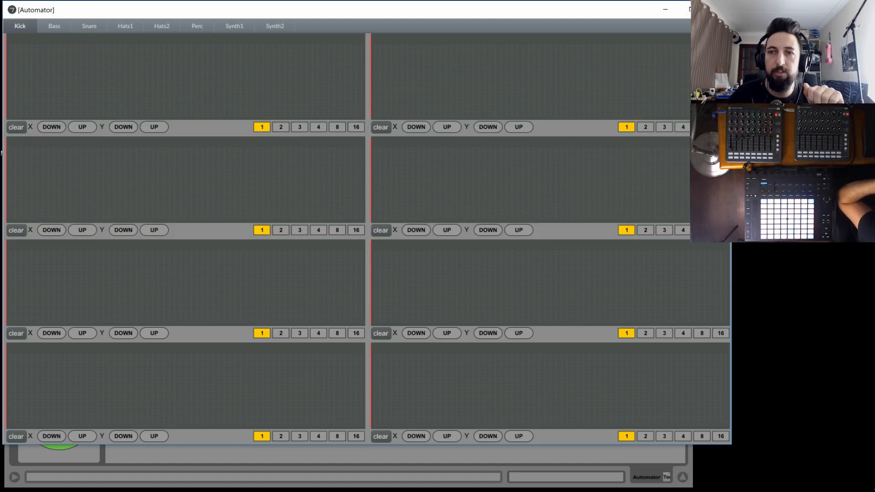
{"action": "left_click", "coordinate": [718, 9]}
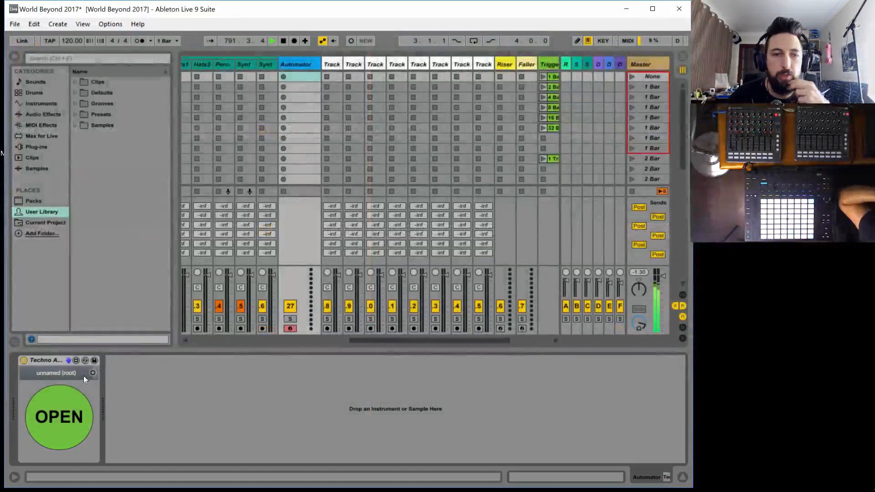
Open the Techno Automator device in the Max editor, unfreeze it and show its patching view
{"action": "left_click", "coordinate": [76, 361]}
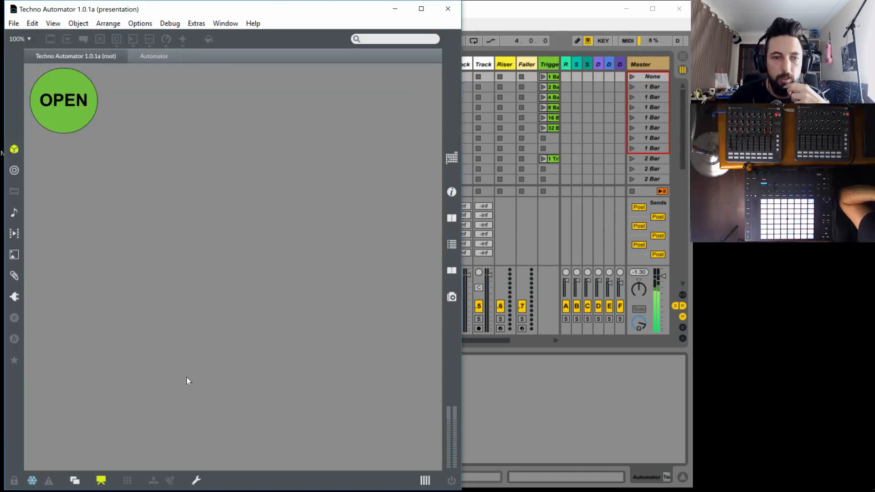
{"action": "left_click", "coordinate": [35, 485]}
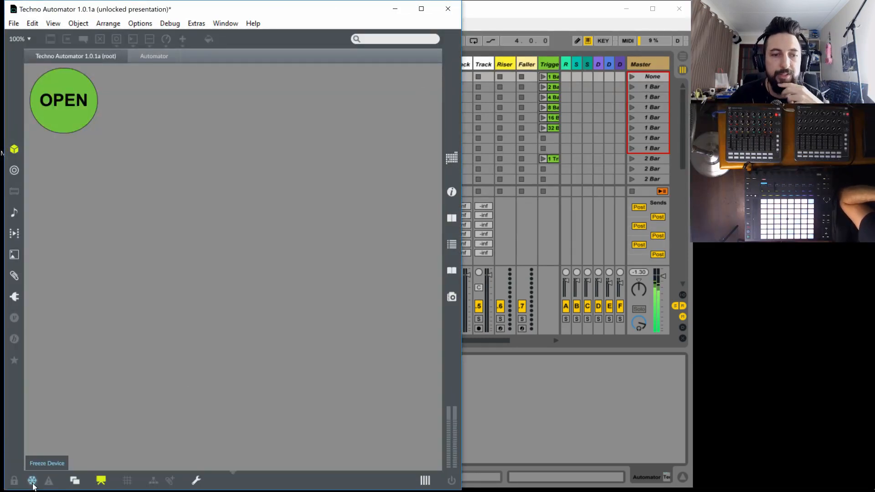
{"action": "left_click", "coordinate": [102, 480]}
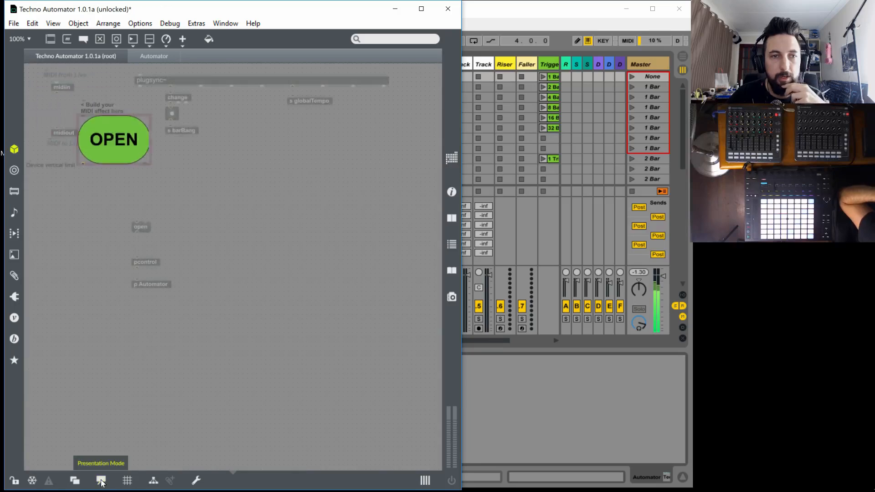
Open the p Automator subpatcher, unlock it and switch it out of presentation mode
{"action": "double_click", "coordinate": [157, 284]}
{"action": "left_click", "coordinate": [14, 484]}
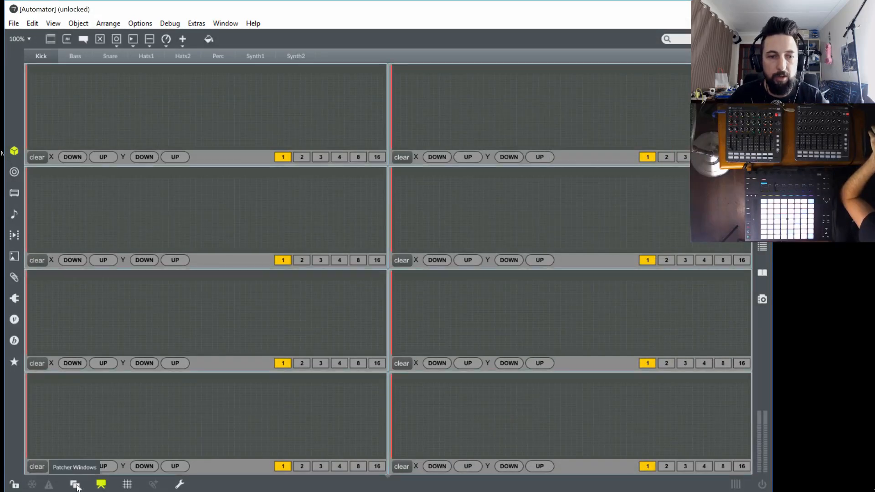
{"action": "left_click", "coordinate": [101, 484]}
Open the original AutomatorFunction1.maxpat of the first Kick bpatcher and unlock it in patching view
{"action": "right_click", "coordinate": [156, 106]}
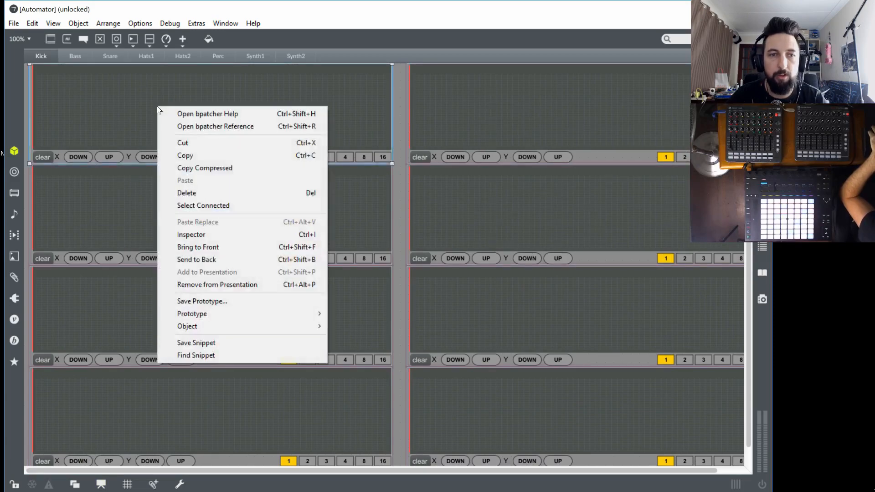
{"action": "mouse_move", "coordinate": [256, 326]}
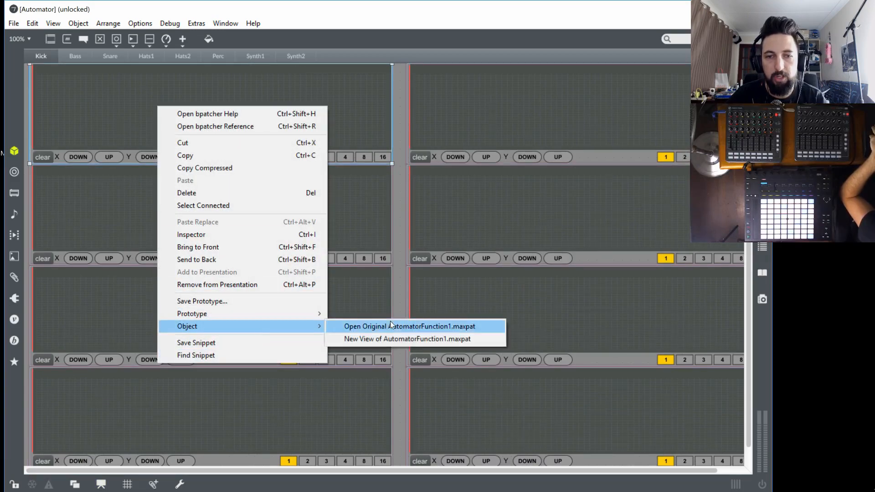
{"action": "left_click", "coordinate": [400, 326]}
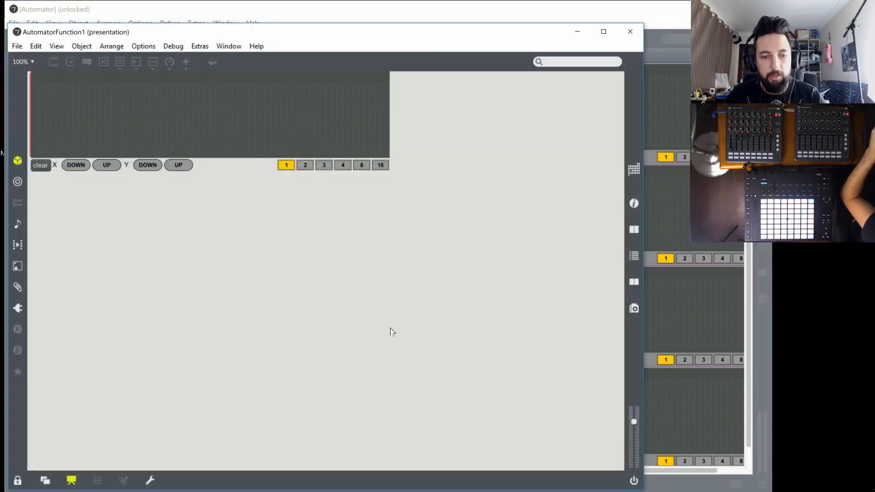
{"action": "key", "text": "ctrl+alt+e"}
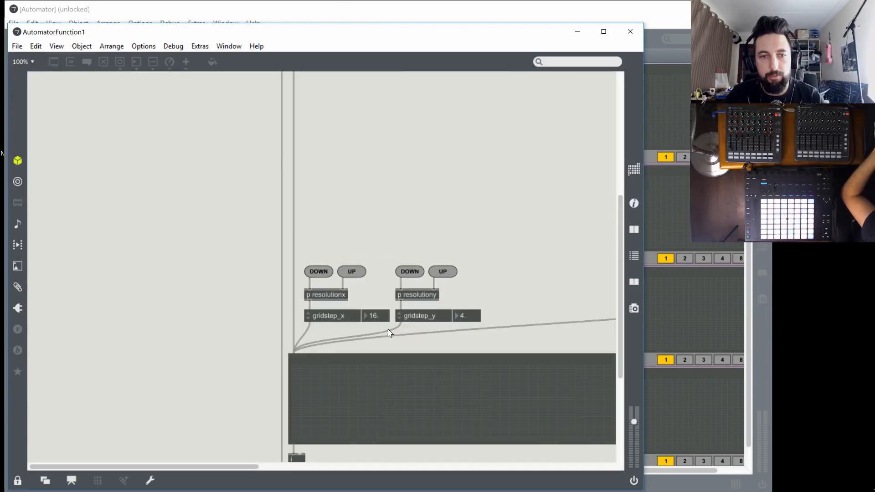
{"action": "left_click", "coordinate": [17, 480]}
Examine the function object's outputs and the path live_set tracks #1 devices 0 parameters #2 message feeding live.path
{"action": "scroll", "coordinate": [229, 368], "scroll_direction": "down", "scroll_amount": 5}
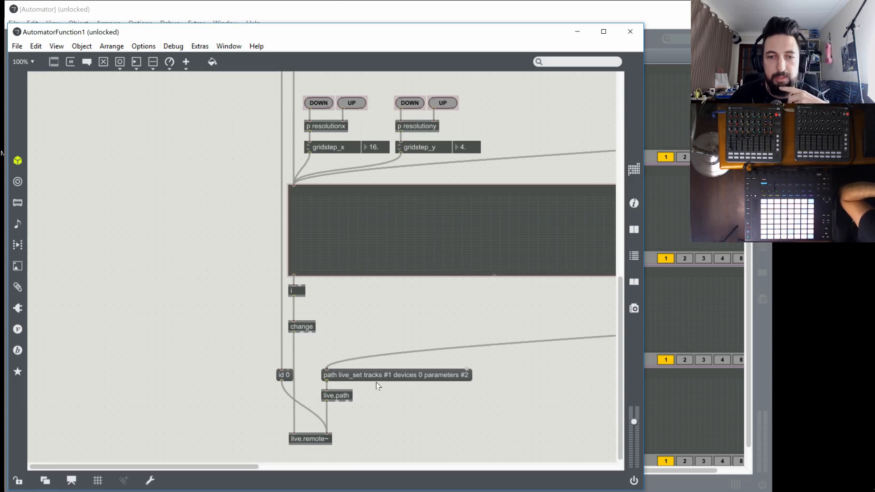
{"action": "left_click_drag", "start_coordinate": [250, 467], "coordinate": [404, 466]}
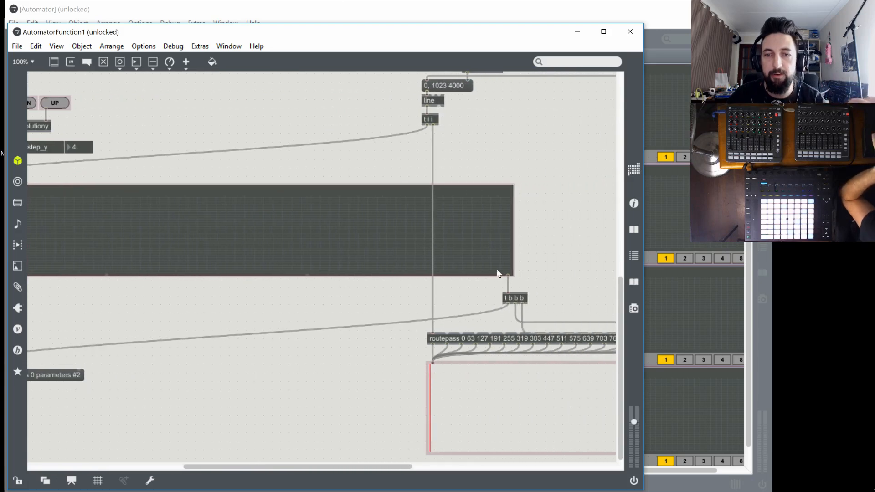
{"action": "left_click_drag", "start_coordinate": [319, 465], "coordinate": [207, 465]}
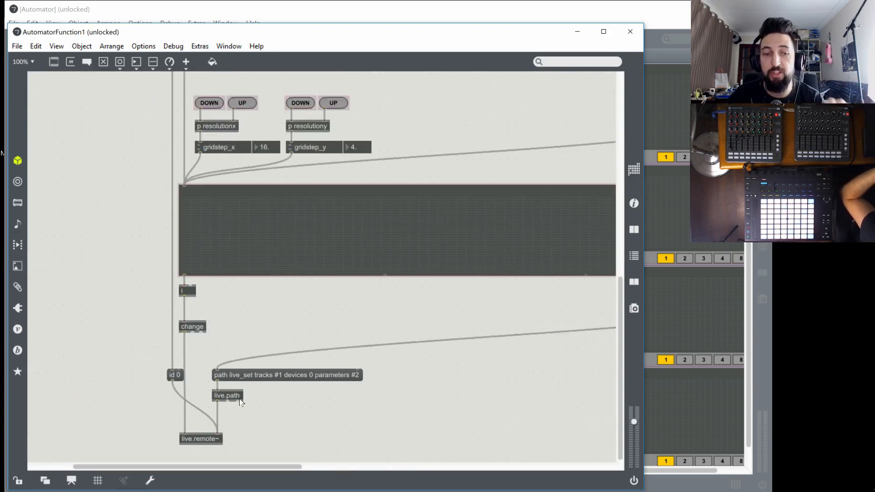
{"action": "left_click", "coordinate": [296, 379]}
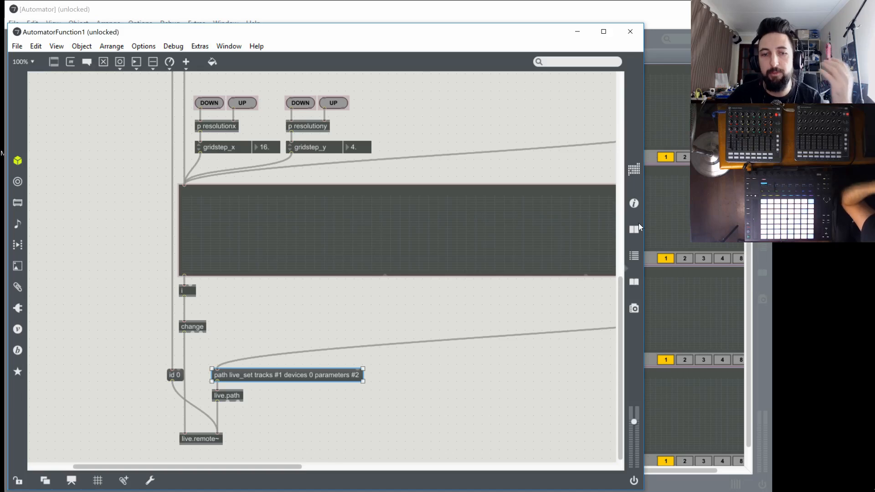
Add a live.object object in the empty area below live.path, to the right of live.remote~
{"action": "left_click", "coordinate": [288, 423]}
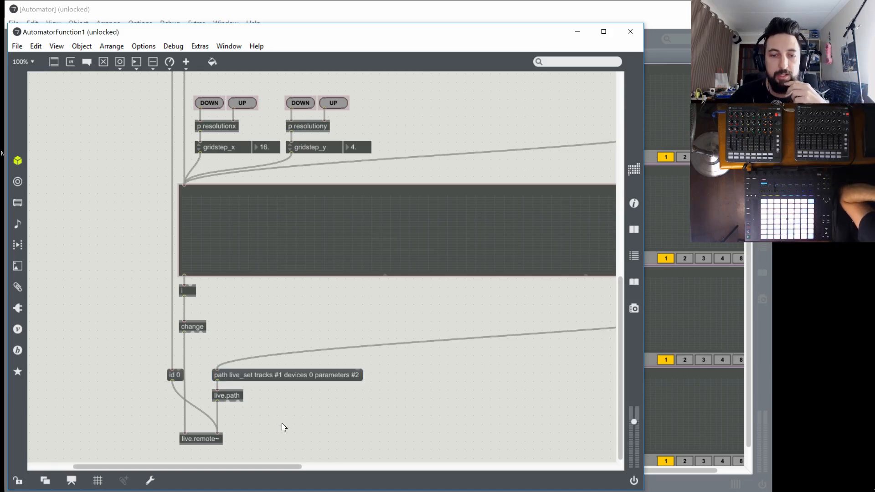
{"action": "type", "text": "nlivw"}
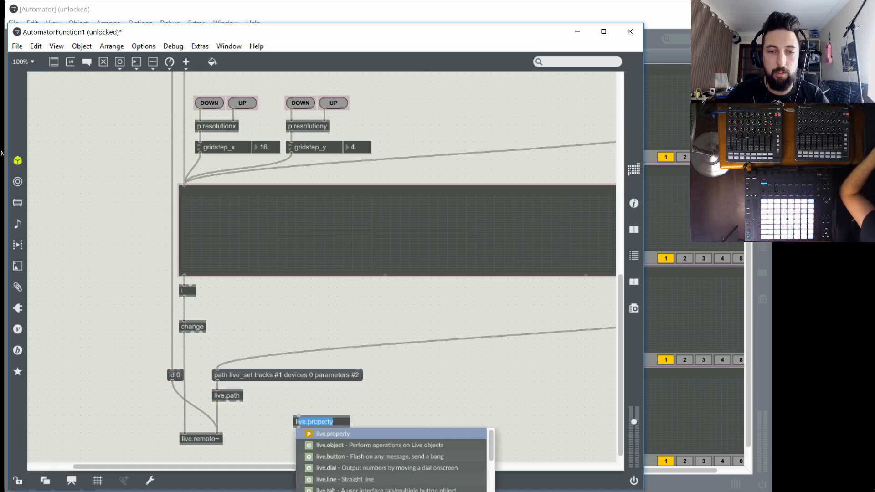
{"action": "key", "text": "BackSpace"}
{"action": "type", "text": "e"}
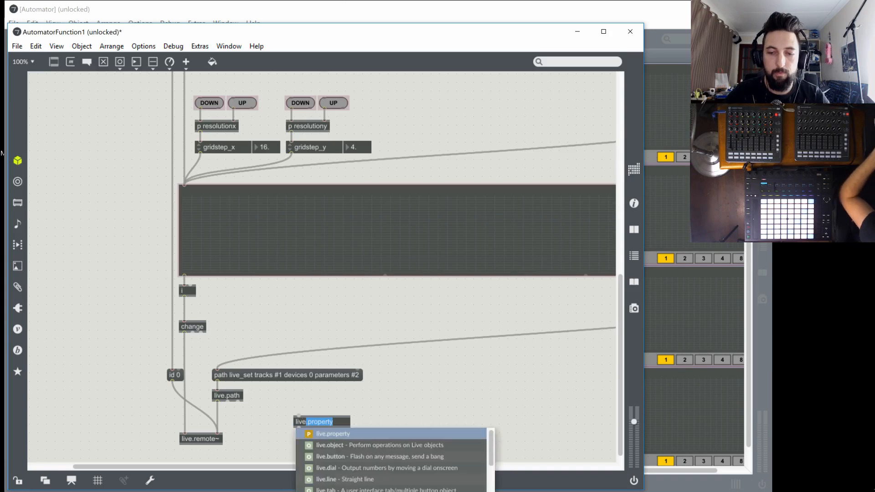
{"action": "type", "text": ".object"}
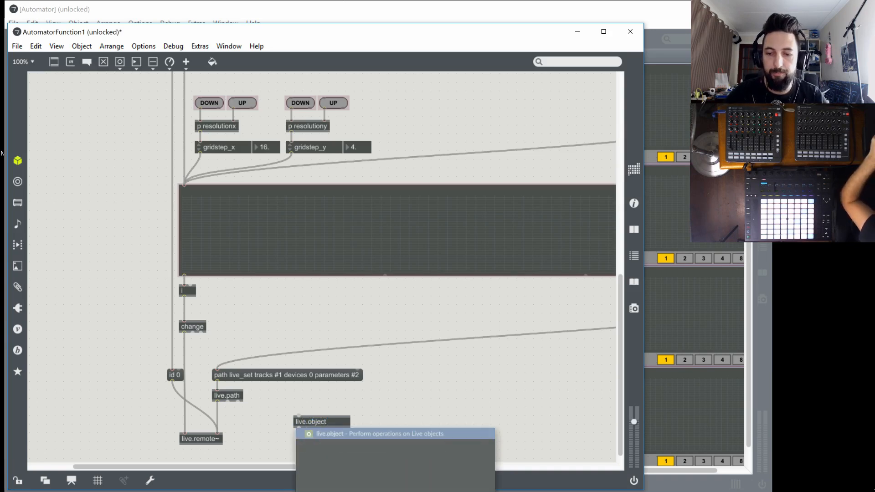
{"action": "key", "text": "Return"}
{"action": "left_click_drag", "start_coordinate": [314, 423], "coordinate": [316, 467]}
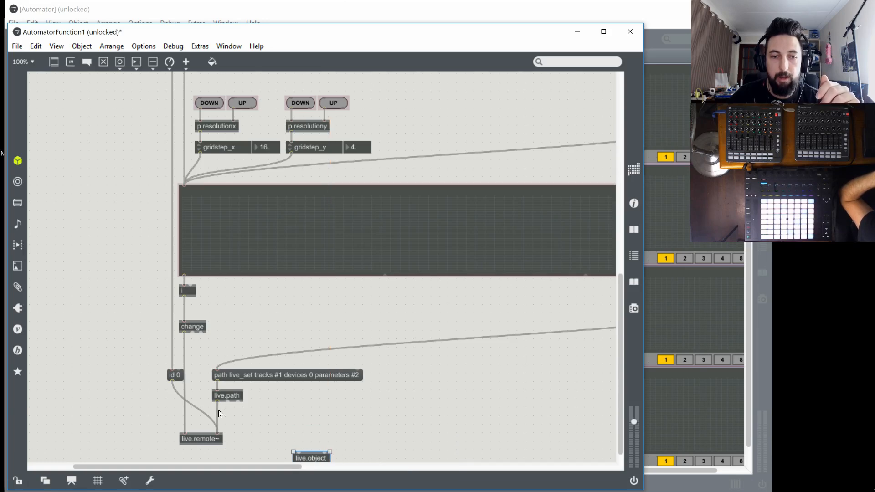
Delete the patch cord from live.path to live.remote~ and add a t l l object
{"action": "left_click", "coordinate": [217, 414]}
{"action": "key", "text": "Delete"}
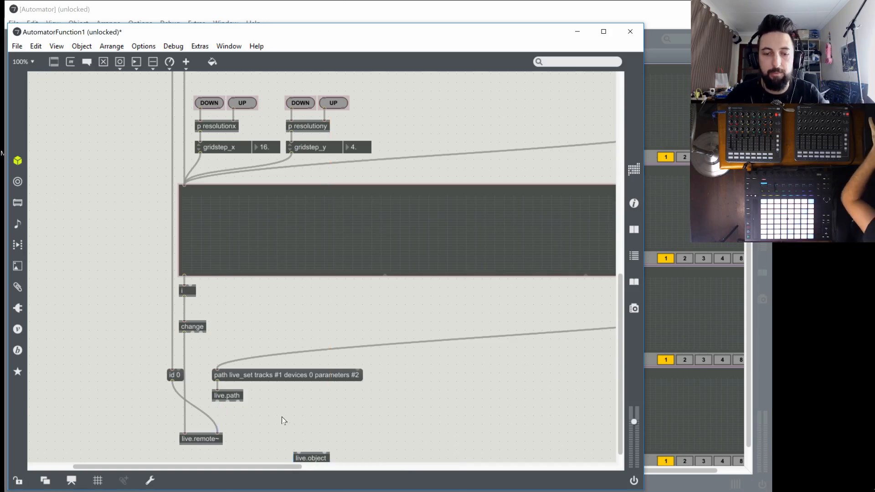
{"action": "type", "text": "nt "}
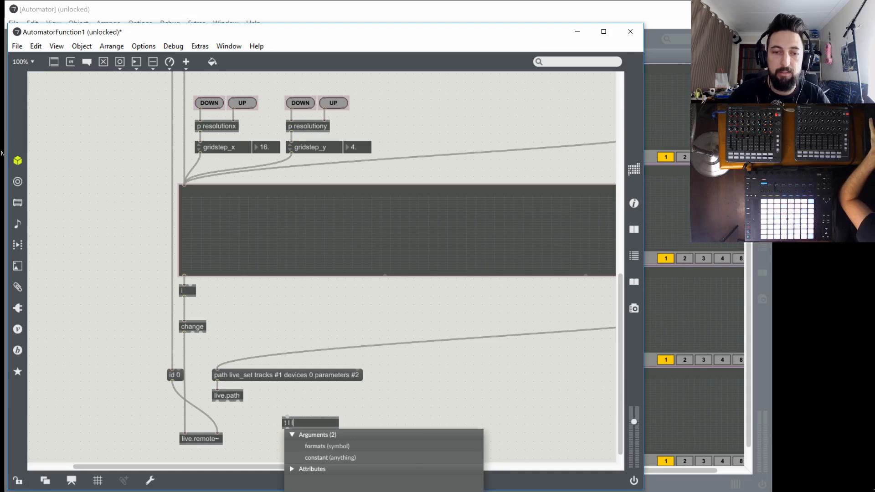
{"action": "type", "text": "l l"}
{"action": "left_click", "coordinate": [250, 401]}
Move the path message and live.path upward, and attach the t l l object directly beneath live.path
{"action": "left_click", "coordinate": [233, 401]}
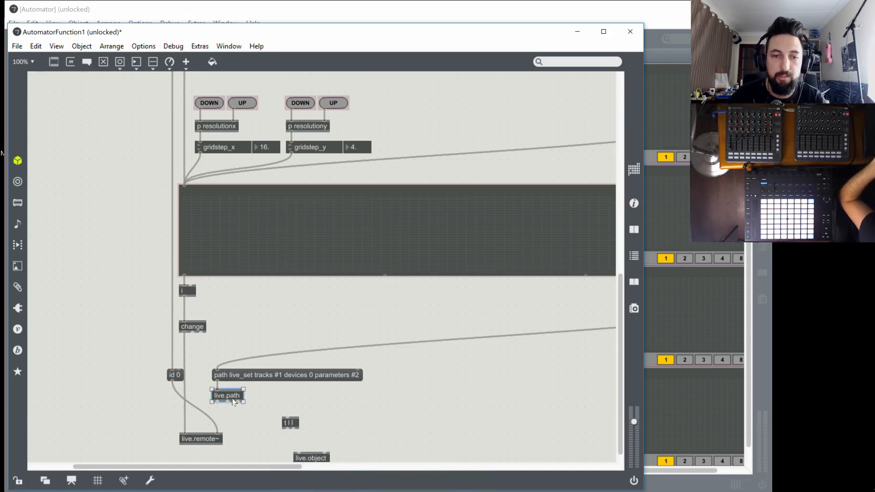
{"action": "left_click", "coordinate": [262, 376], "text": "shift"}
{"action": "left_click_drag", "start_coordinate": [262, 376], "coordinate": [265, 345]}
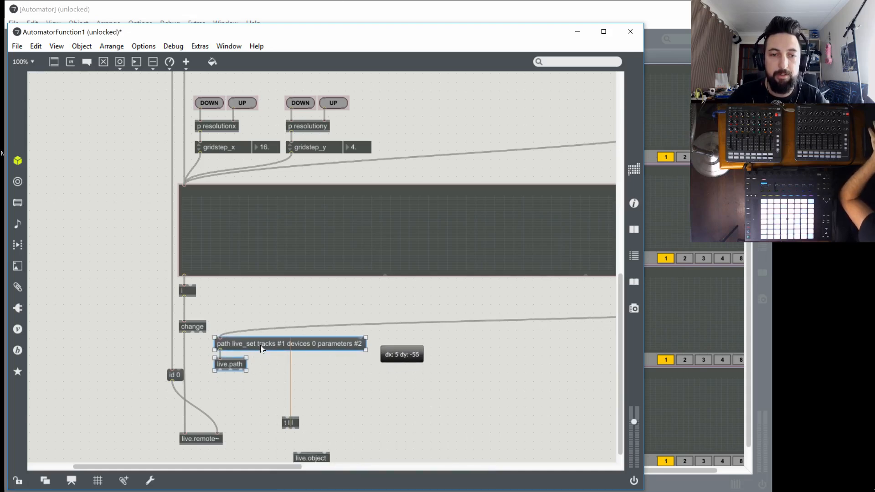
{"action": "mouse_move", "coordinate": [295, 428]}
{"action": "left_mouse_down"}
{"action": "mouse_move", "coordinate": [228, 382]}
{"action": "mouse_move", "coordinate": [235, 392]}
{"action": "left_mouse_up"}
{"action": "left_click_drag", "start_coordinate": [237, 395], "coordinate": [224, 384]}
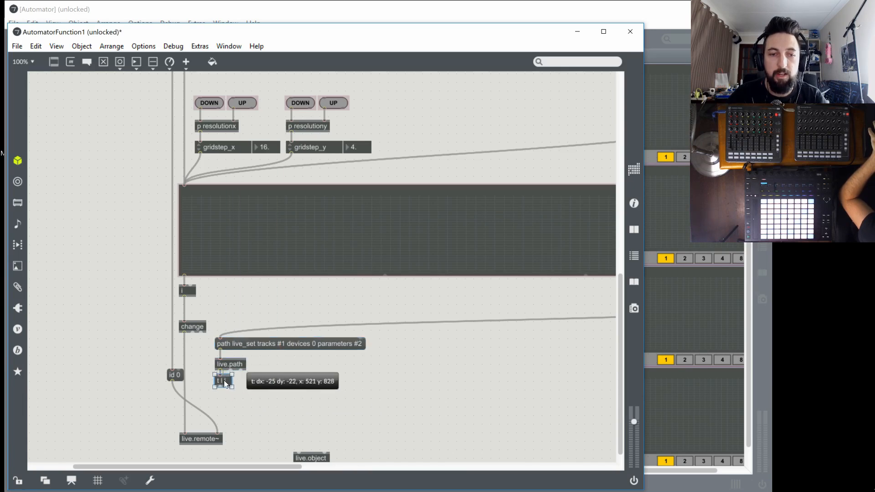
Add a t b l object fed by the right outlet of t l l, and connect its right outlet to live.object's right inlet
{"action": "double_click", "coordinate": [295, 419]}
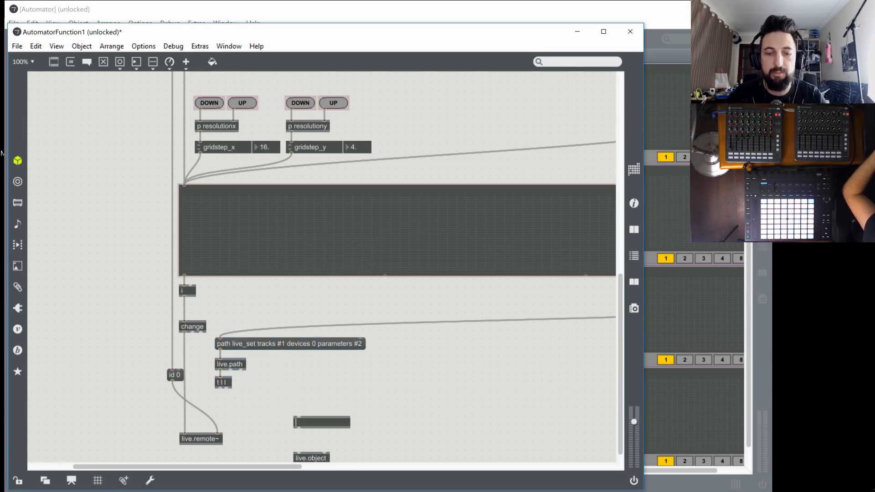
{"action": "type", "text": "t b "}
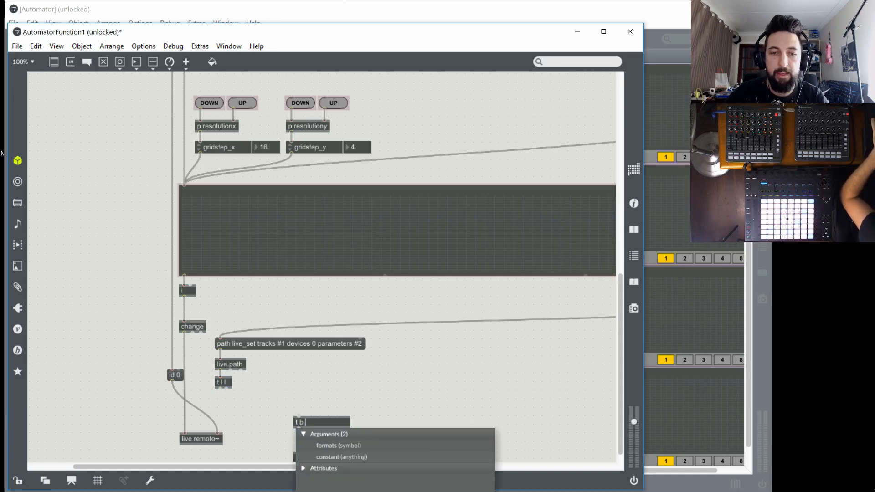
{"action": "type", "text": "k"}
{"action": "type", "text": "l"}
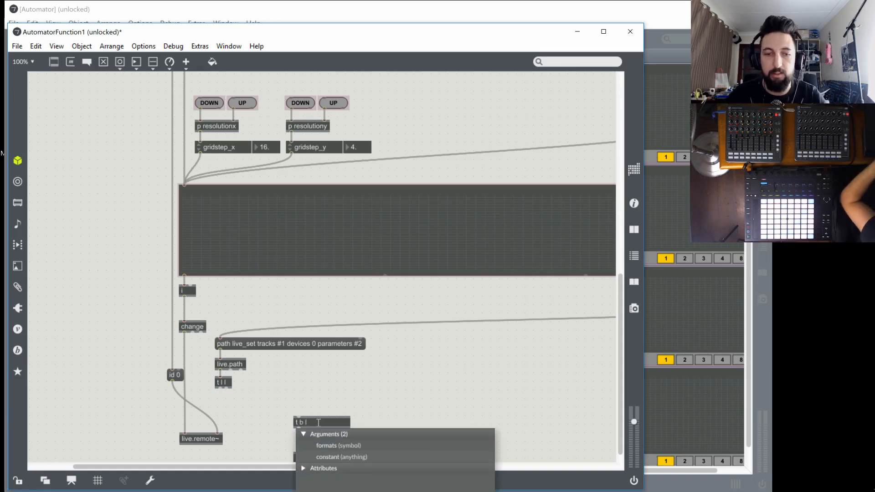
{"action": "left_click", "coordinate": [295, 396]}
{"action": "left_click_drag", "start_coordinate": [227, 388], "coordinate": [298, 441]}
{"action": "left_click", "coordinate": [275, 428]}
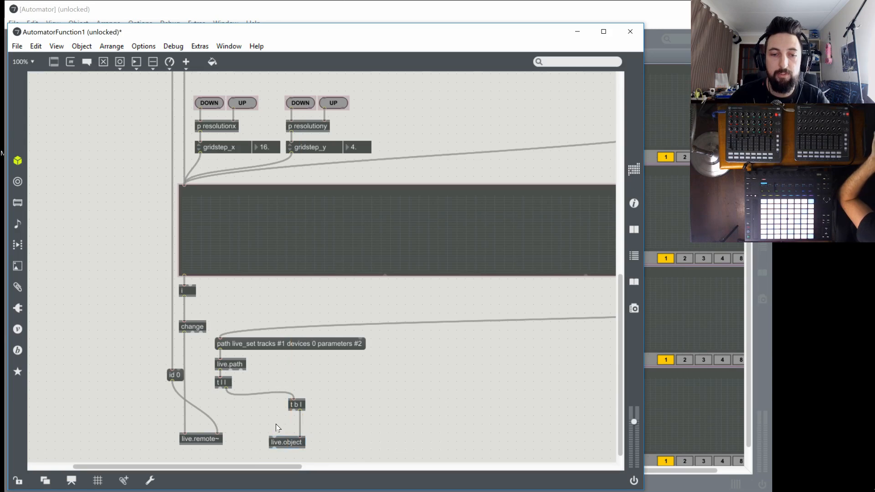
Add a get name message between t b l and live.object's left inlet, and connect t l l's left outlet to live.remote~'s right inlet
{"action": "type", "text": "m"}
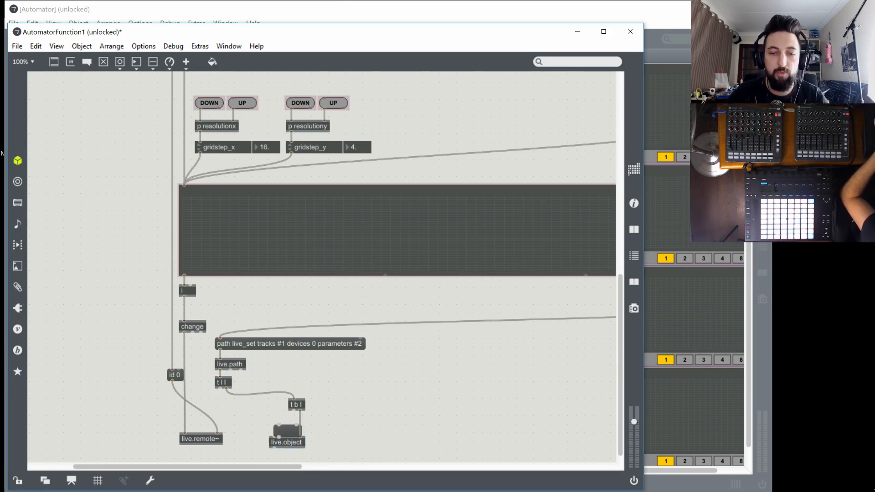
{"action": "type", "text": "get name"}
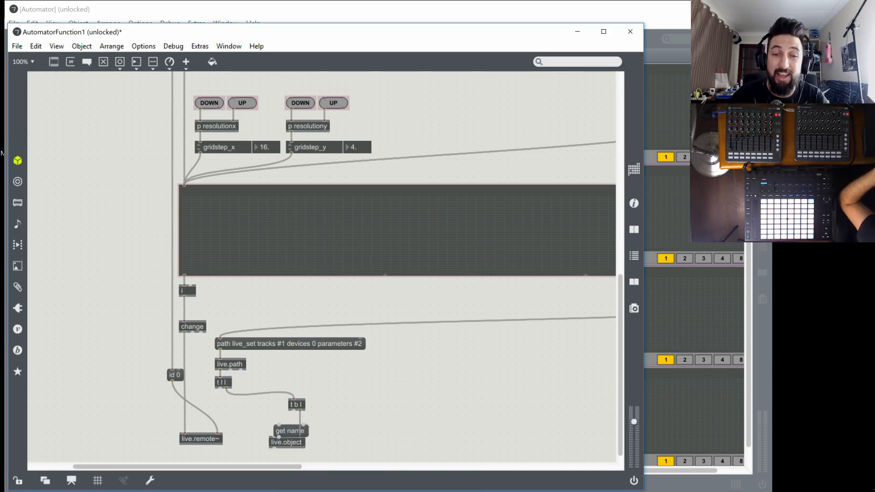
{"action": "left_click", "coordinate": [263, 403]}
{"action": "left_click_drag", "start_coordinate": [293, 430], "coordinate": [272, 421]}
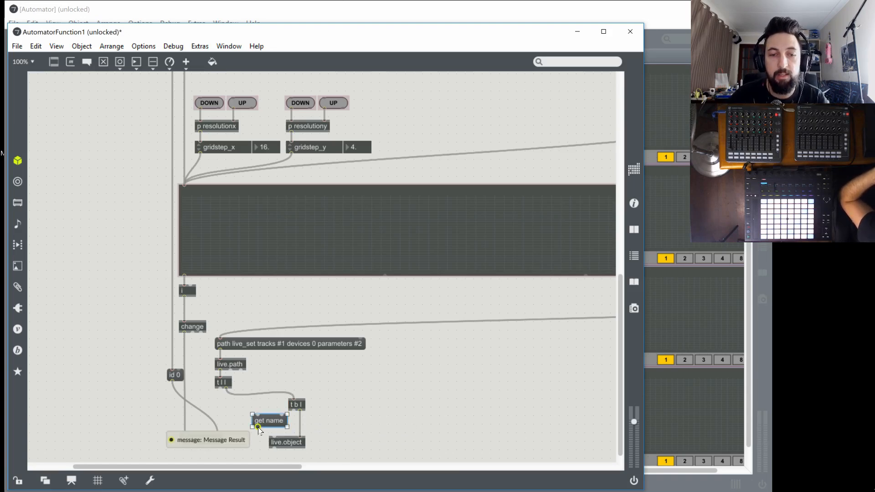
{"action": "mouse_move", "coordinate": [257, 427]}
{"action": "left_mouse_down"}
{"action": "mouse_move", "coordinate": [274, 437]}
{"action": "mouse_move", "coordinate": [256, 416]}
{"action": "mouse_move", "coordinate": [274, 431]}
{"action": "left_mouse_up"}
{"action": "left_click_drag", "start_coordinate": [220, 390], "coordinate": [220, 436]}
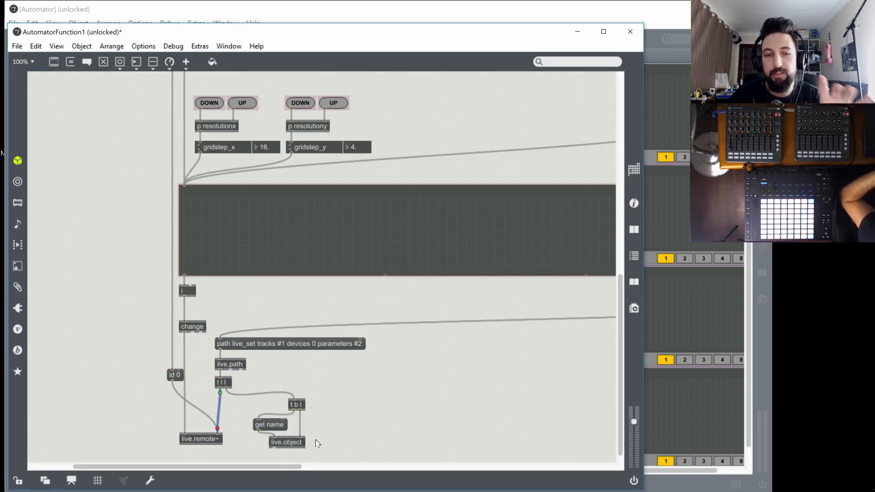
Add an empty message box below live.object, wire live.object's outlet to its right inlet, and include the box in the presentation
{"action": "scroll", "coordinate": [310, 446], "scroll_direction": "down", "scroll_amount": 1}
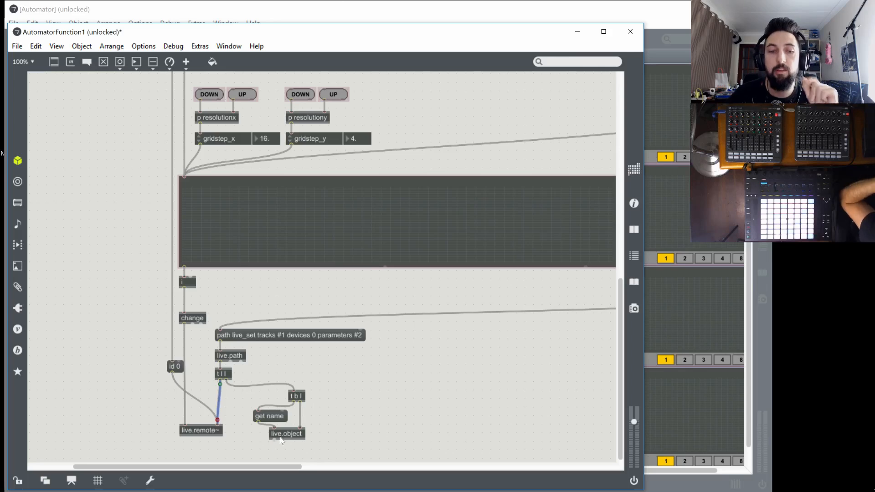
{"action": "key", "text": "n"}
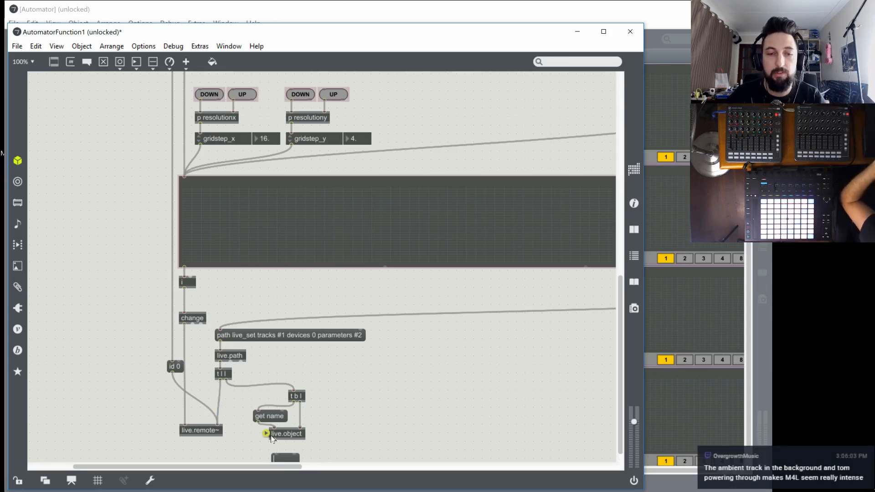
{"action": "left_click_drag", "start_coordinate": [276, 440], "coordinate": [295, 455]}
{"action": "scroll", "coordinate": [331, 445], "scroll_direction": "down", "scroll_amount": 1}
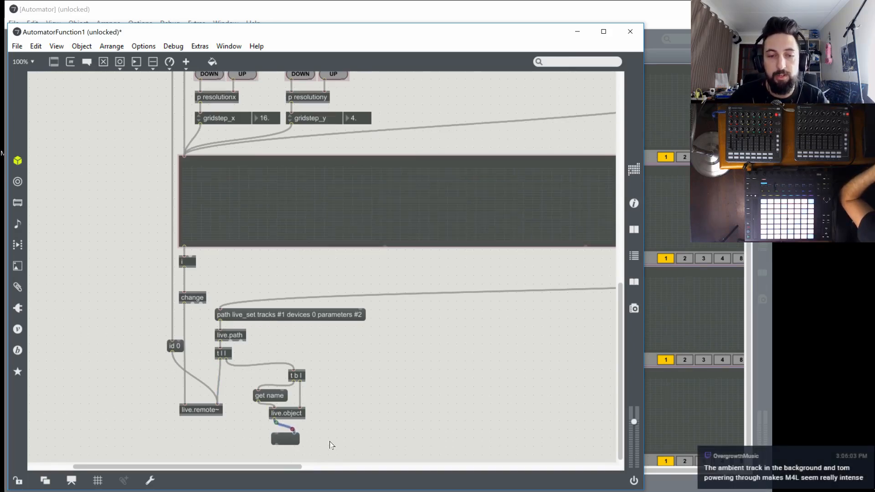
{"action": "right_click", "coordinate": [290, 440]}
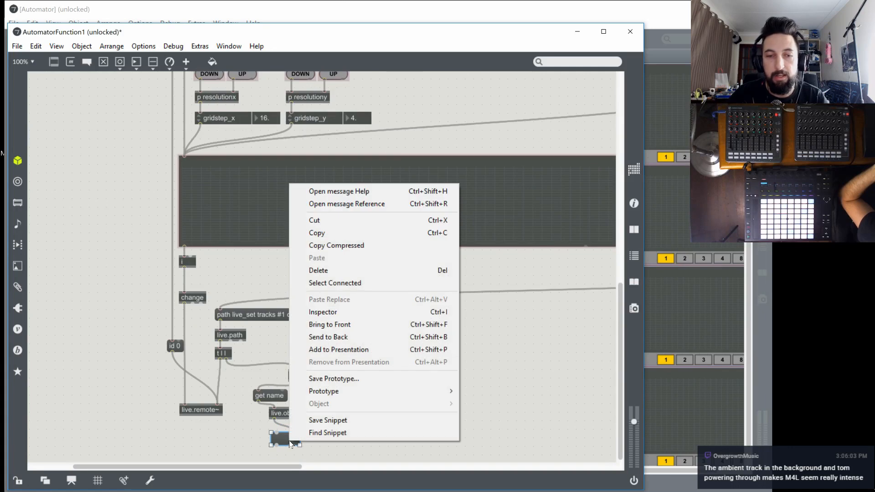
{"action": "left_click", "coordinate": [384, 355]}
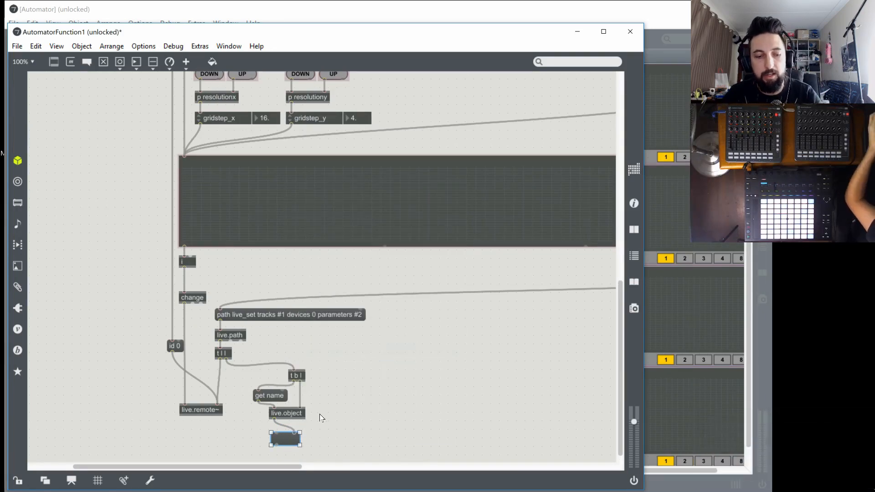
In presentation mode, place the empty message box between the Y UP button and the 1–16 tabs, stretched to fill the gap
{"action": "key", "text": "ctrl+alt+e"}
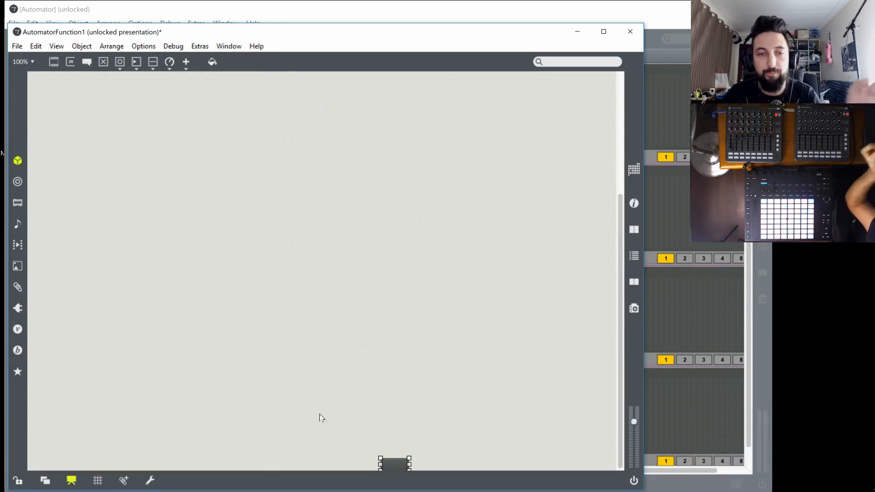
{"action": "left_click_drag", "start_coordinate": [385, 460], "coordinate": [131, 130]}
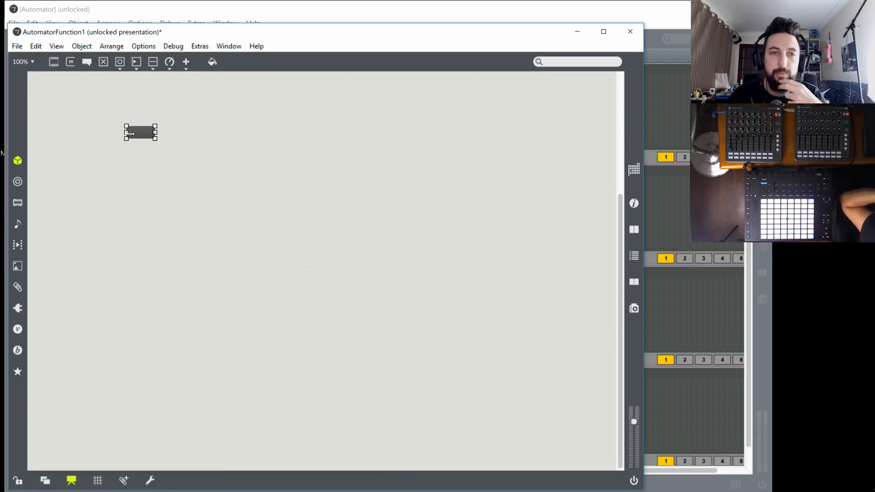
{"action": "scroll", "coordinate": [151, 172], "scroll_direction": "up", "scroll_amount": 4}
{"action": "left_click_drag", "start_coordinate": [142, 304], "coordinate": [276, 165]}
{"action": "left_click", "coordinate": [276, 190]}
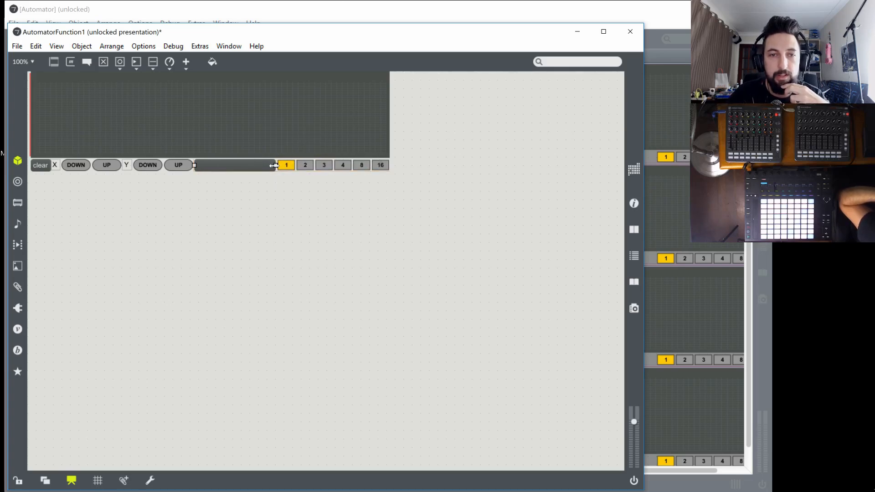
Reposition the 1–16 live.tab and resize it to about 22 high so it lines up with the message box beside it
{"action": "left_click", "coordinate": [303, 168]}
{"action": "key", "text": "Up"}
{"action": "key", "text": "Up"}
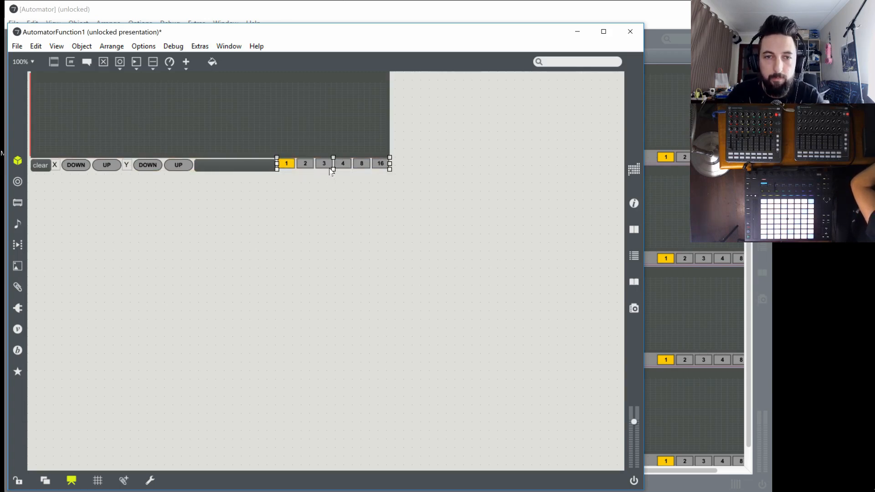
{"action": "left_click_drag", "start_coordinate": [333, 171], "coordinate": [352, 165]}
{"action": "left_click", "coordinate": [335, 195]}
{"action": "left_click", "coordinate": [353, 167]}
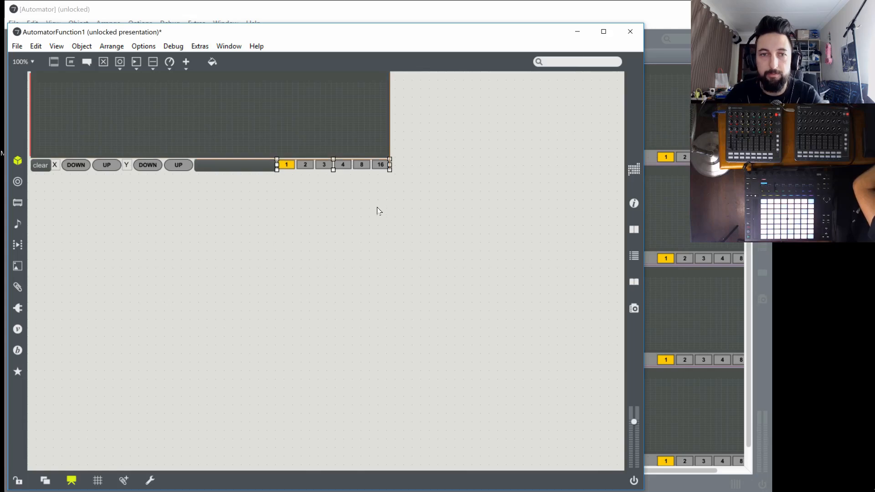
{"action": "left_click", "coordinate": [378, 210]}
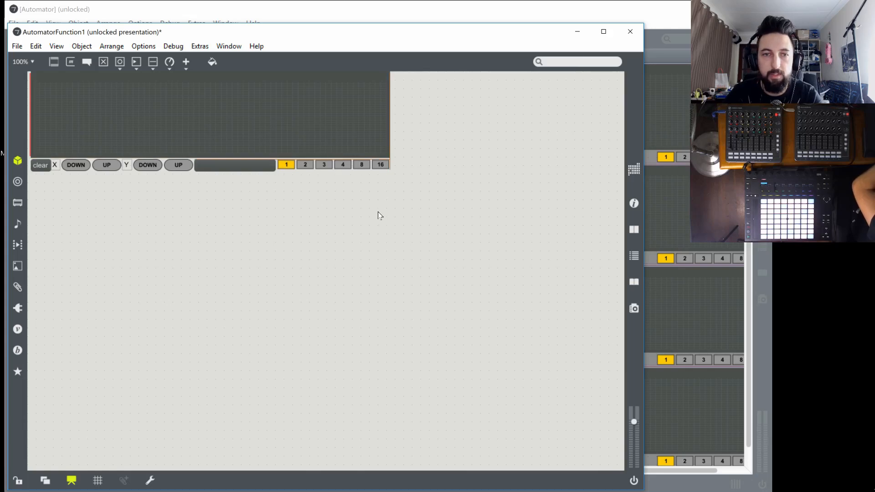
{"action": "left_click", "coordinate": [314, 167]}
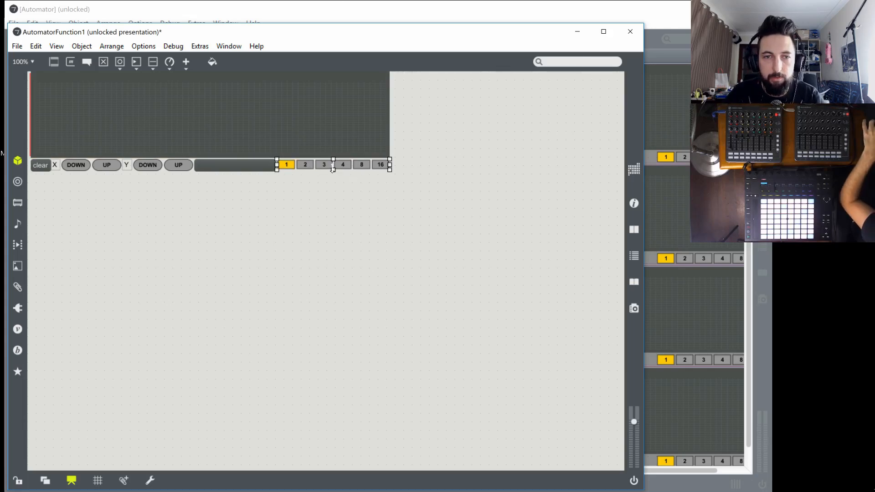
{"action": "left_click_drag", "start_coordinate": [333, 170], "coordinate": [331, 171]}
Turn off Allow Multiple Lines for the 1–16 live.tab
{"action": "left_click", "coordinate": [635, 204]}
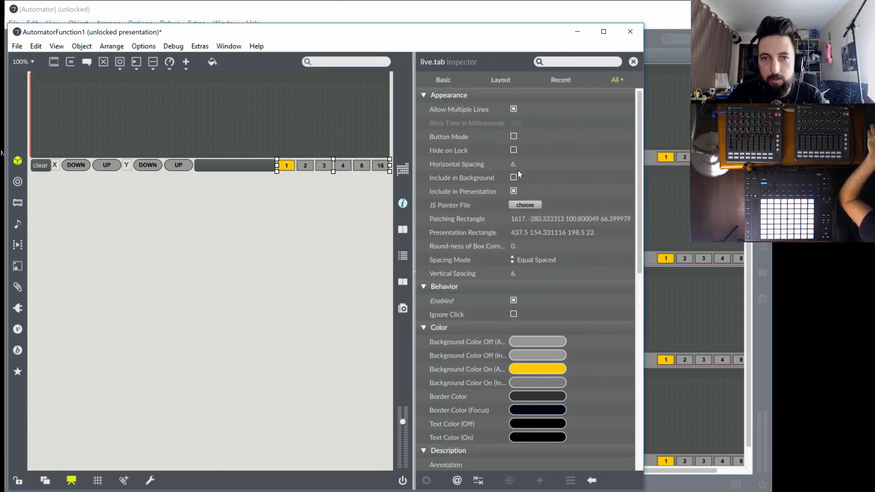
{"action": "left_click", "coordinate": [513, 108]}
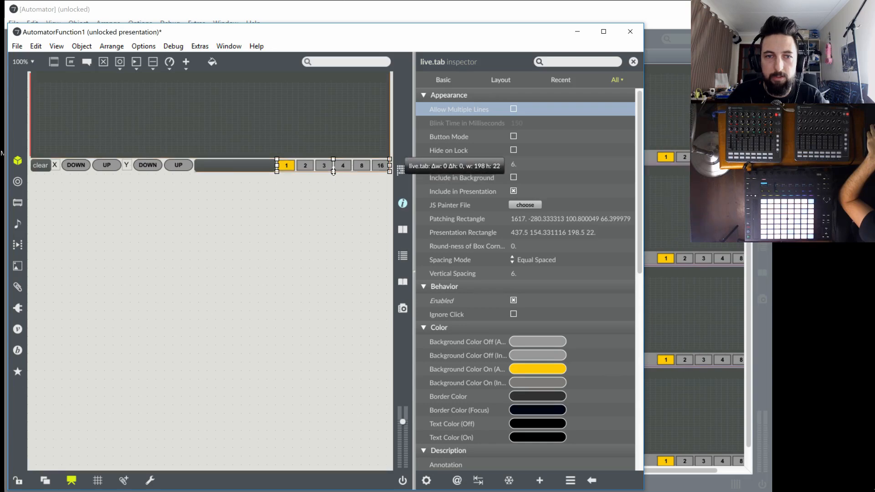
{"action": "left_click", "coordinate": [402, 204]}
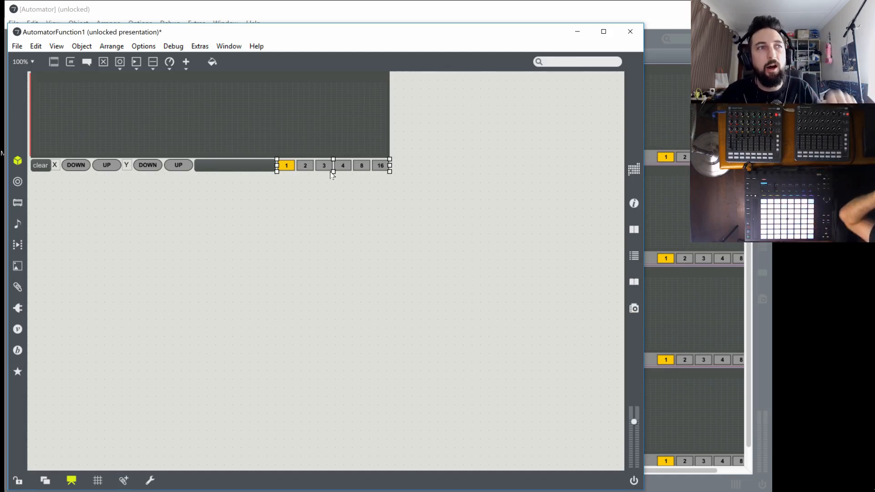
{"action": "left_click", "coordinate": [318, 205]}
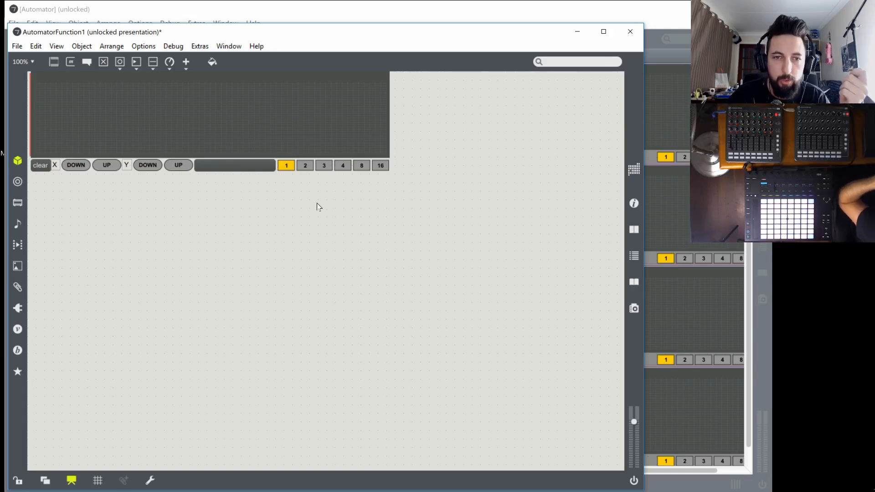
{"action": "left_click", "coordinate": [315, 164]}
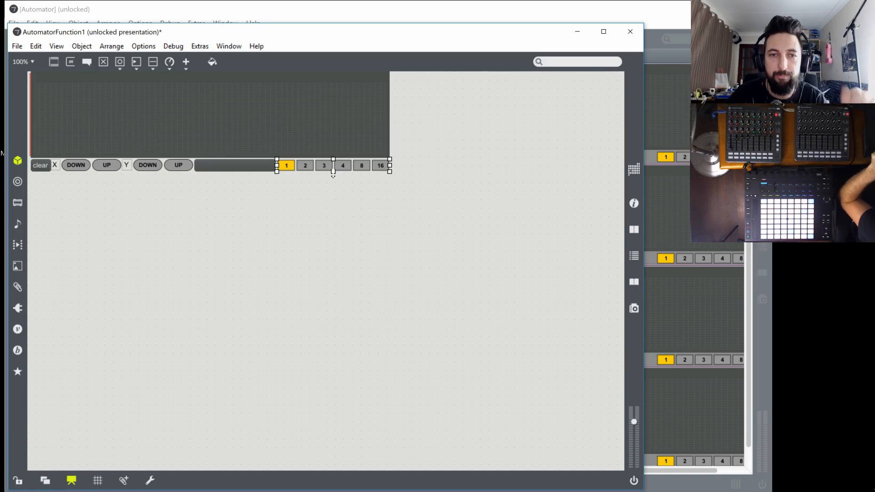
{"action": "left_click", "coordinate": [316, 212]}
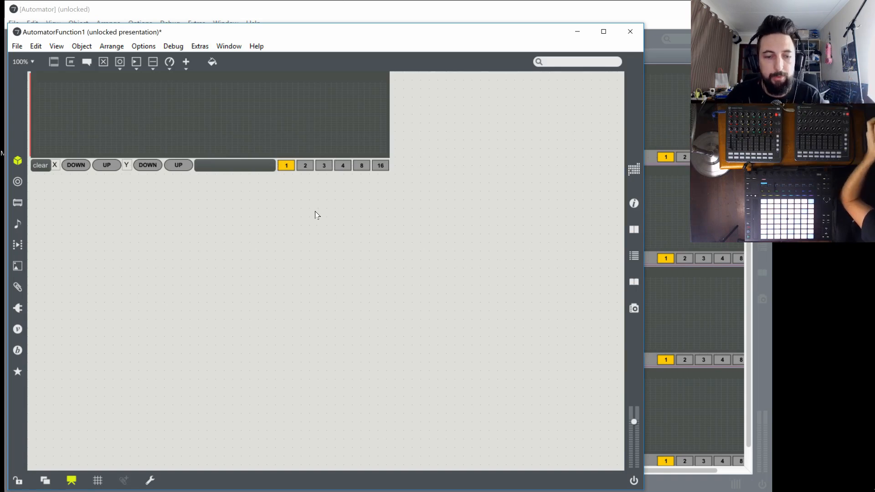
Save the AutomatorFunction1 patch, and close both its window and the Automator subpatch window
{"action": "key", "text": "ctrl+s"}
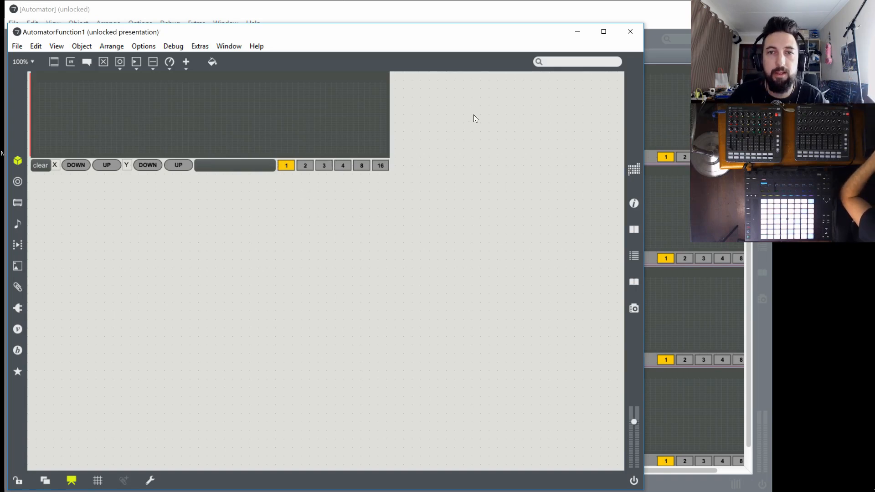
{"action": "left_click", "coordinate": [629, 32]}
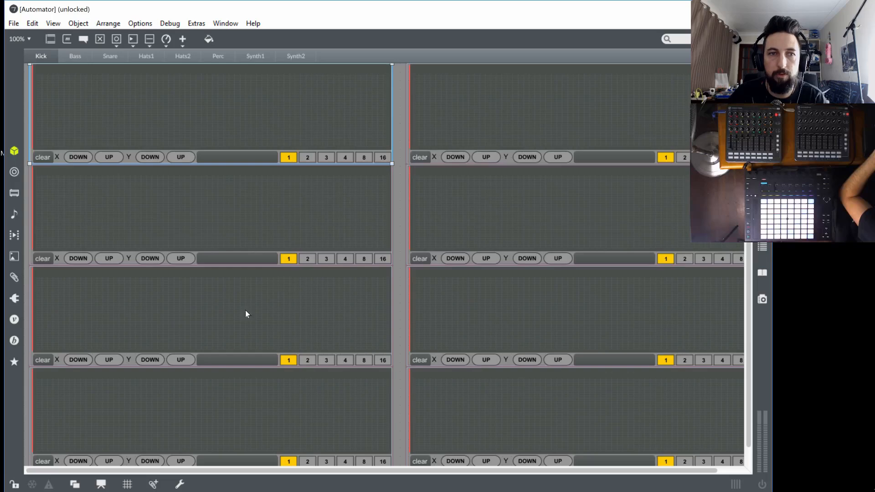
{"action": "left_click", "coordinate": [759, 9]}
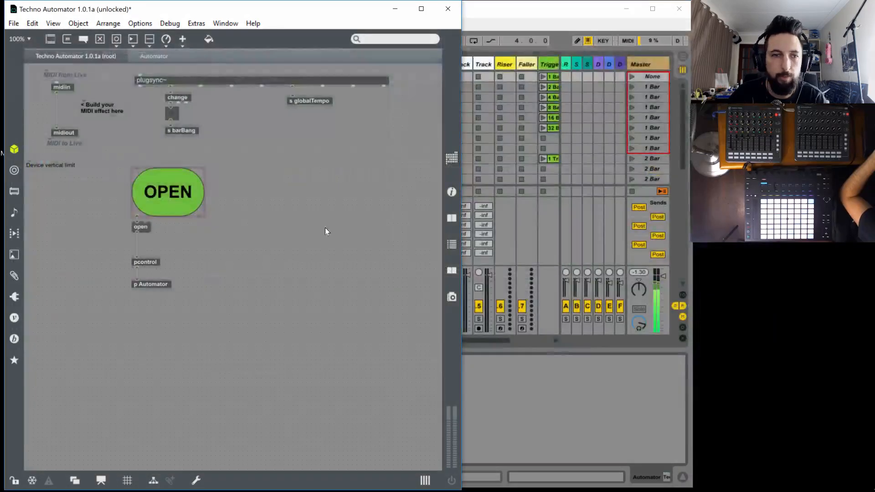
Freeze and save the Techno Automator 1.0.1a device, and close its editor and the Max Console
{"action": "left_click", "coordinate": [32, 480]}
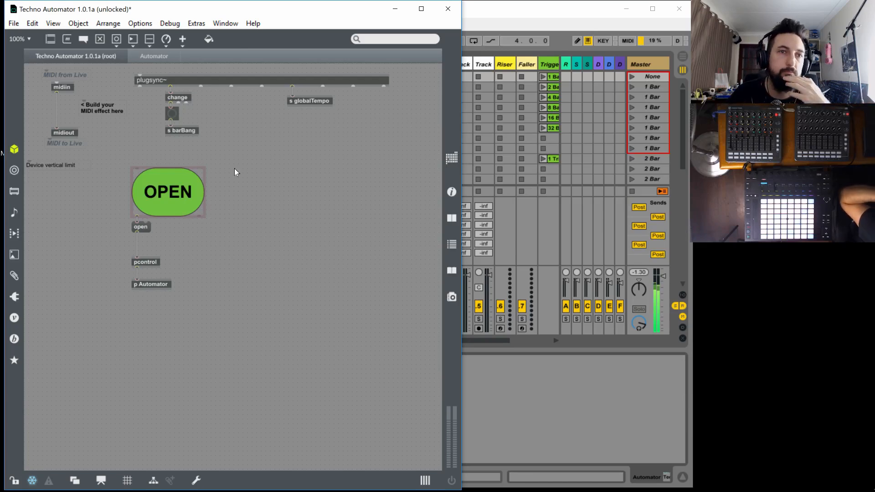
{"action": "key", "text": "ctrl+s"}
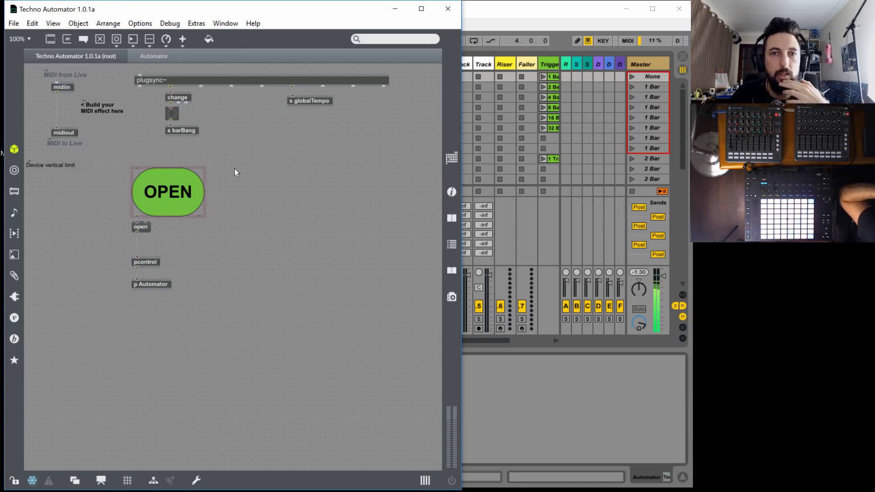
{"action": "key", "text": "ctrl+e"}
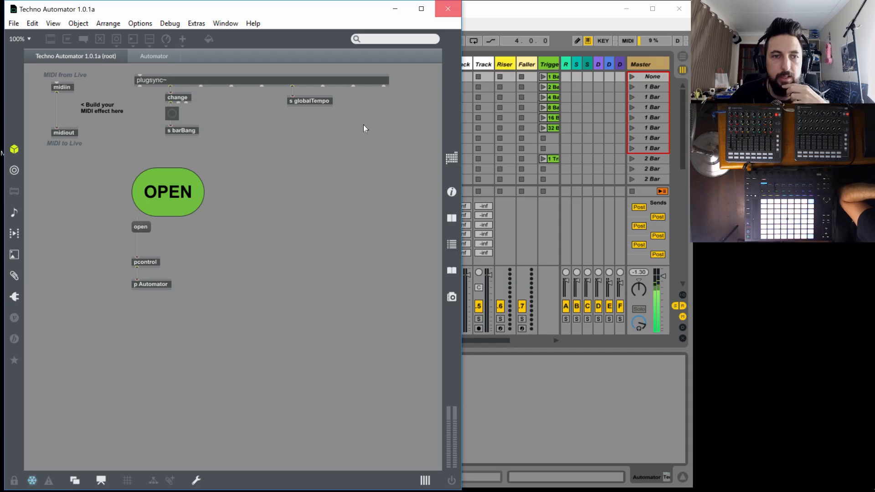
{"action": "key", "text": "ctrl+w"}
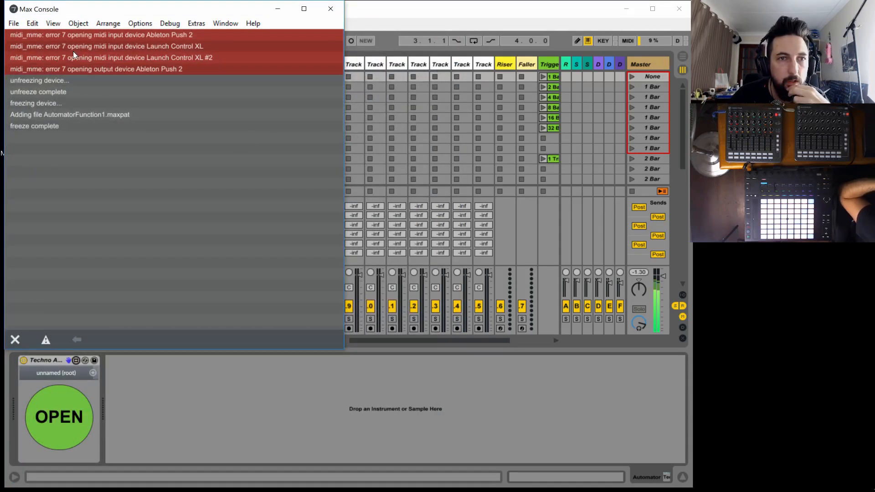
{"action": "left_click", "coordinate": [330, 9]}
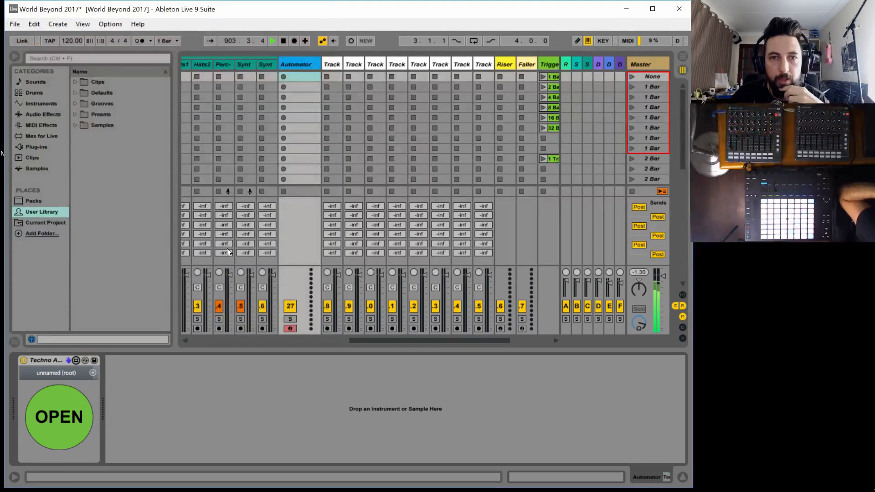
Examine the Audio Effect Rack macros on the Kick and Snare automation tracks in Ableton Live
{"action": "left_click_drag", "start_coordinate": [373, 342], "coordinate": [335, 342]}
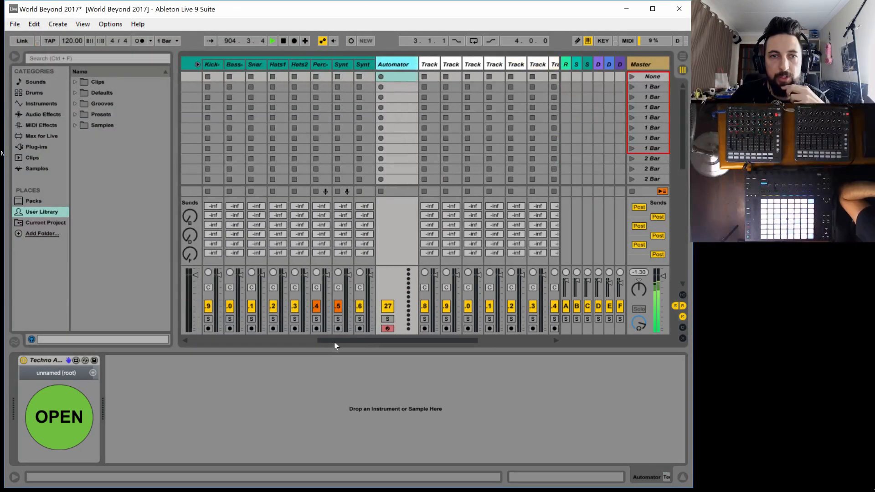
{"action": "left_click", "coordinate": [234, 64]}
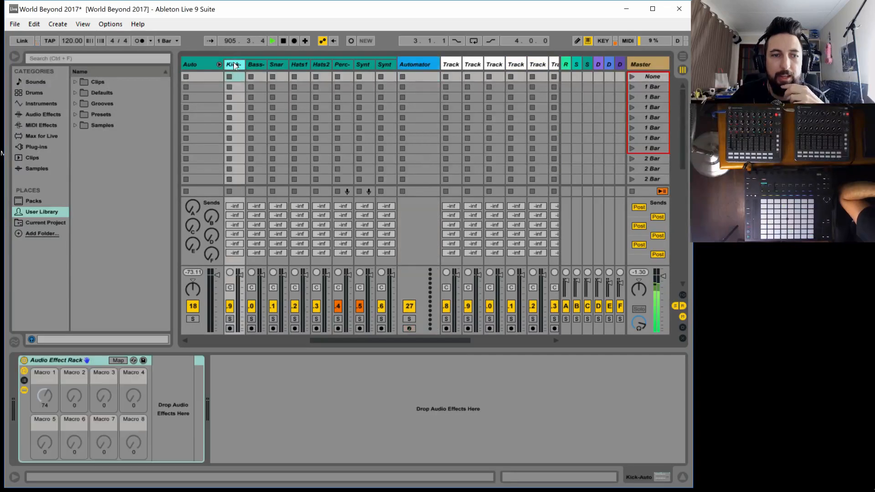
{"action": "left_click", "coordinate": [261, 63]}
{"action": "key", "text": "Right"}
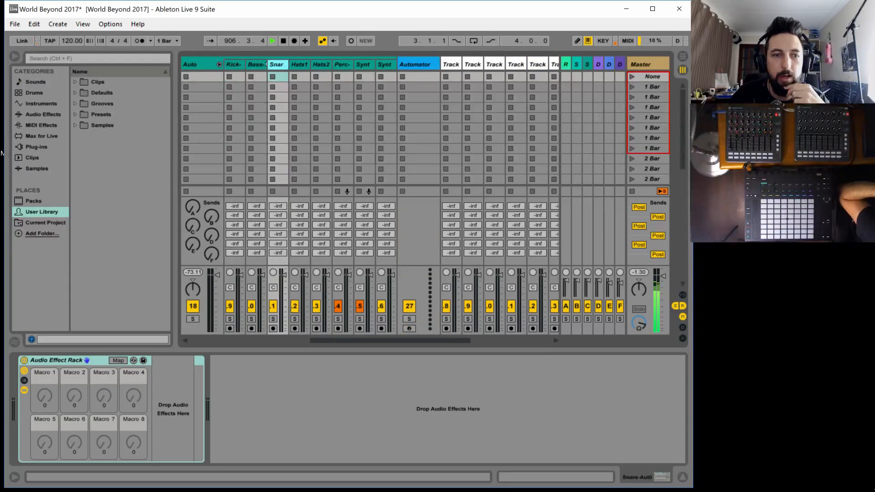
{"action": "left_click", "coordinate": [226, 64]}
Open the Techno Automator device's floating window from the Automator track and reposition it on the screen
{"action": "left_click", "coordinate": [410, 66]}
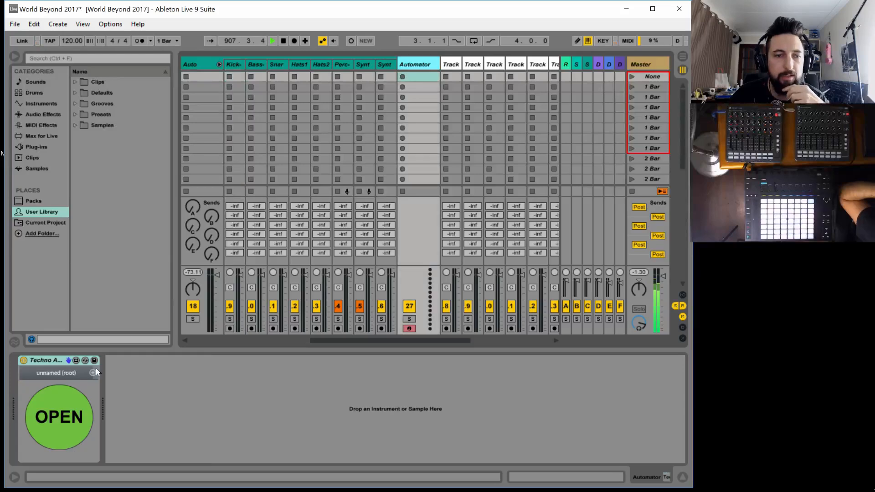
{"action": "left_click", "coordinate": [59, 414]}
{"action": "left_click_drag", "start_coordinate": [127, 41], "coordinate": [121, 40]}
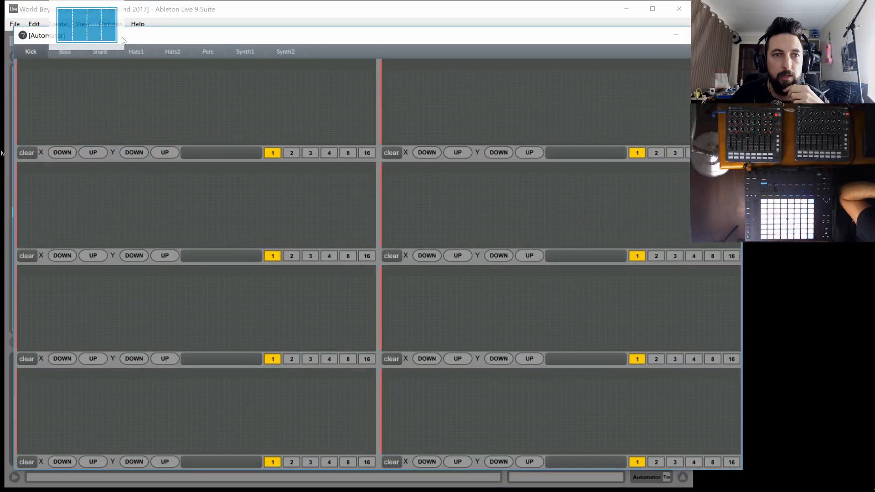
Reposition the floating Automator window and widen it so both columns of automation lanes fit side by side
{"action": "left_click_drag", "start_coordinate": [294, 38], "coordinate": [291, 13]}
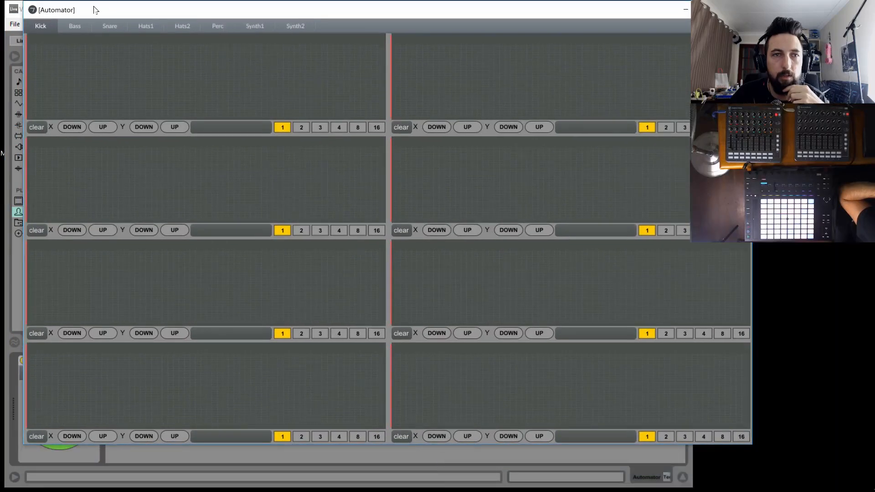
{"action": "left_click_drag", "start_coordinate": [94, 9], "coordinate": [87, 12]}
{"action": "left_click_drag", "start_coordinate": [165, 16], "coordinate": [153, 25]}
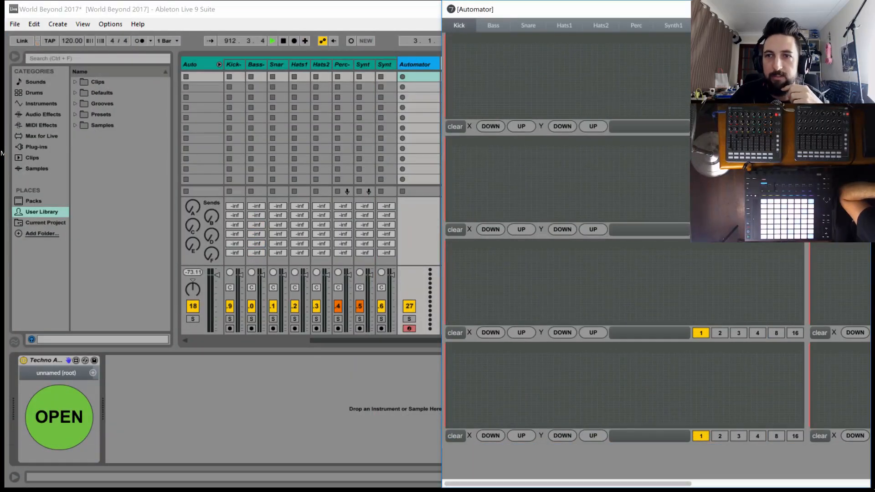
{"action": "left_click_drag", "start_coordinate": [708, 10], "coordinate": [372, 11]}
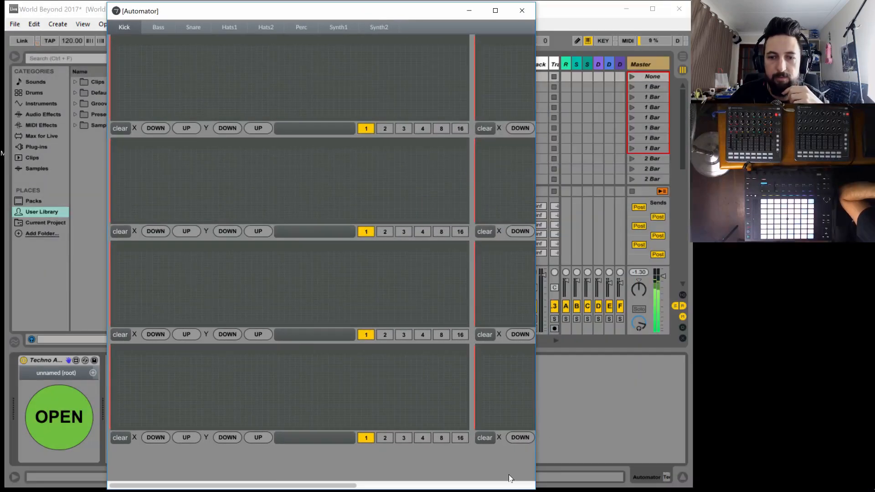
{"action": "left_click_drag", "start_coordinate": [535, 433], "coordinate": [838, 431]}
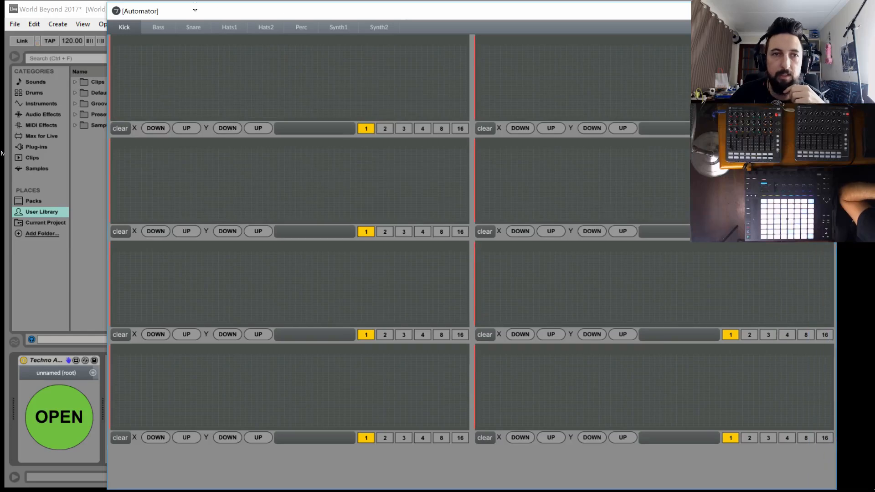
{"action": "left_click_drag", "start_coordinate": [195, 10], "coordinate": [89, 11]}
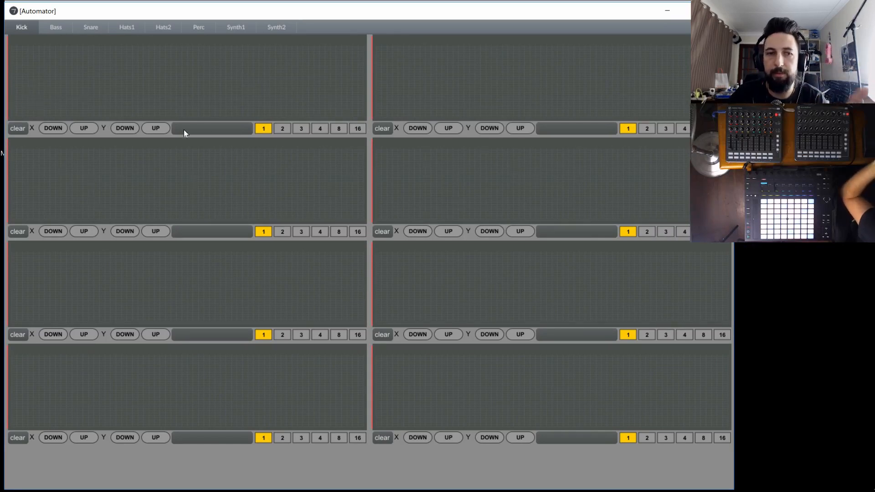
Draw a test ramp from low to high across the first Kick lane, and close the floating Automator window
{"action": "left_click", "coordinate": [11, 117]}
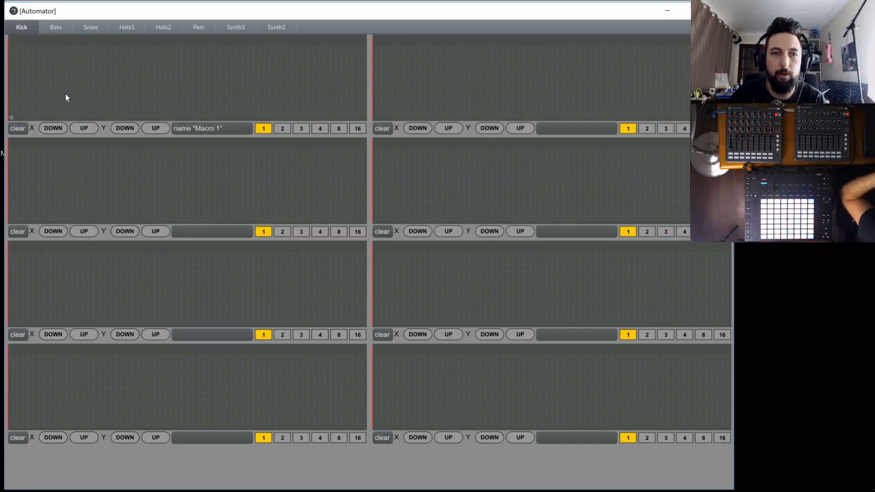
{"action": "left_click", "coordinate": [363, 45]}
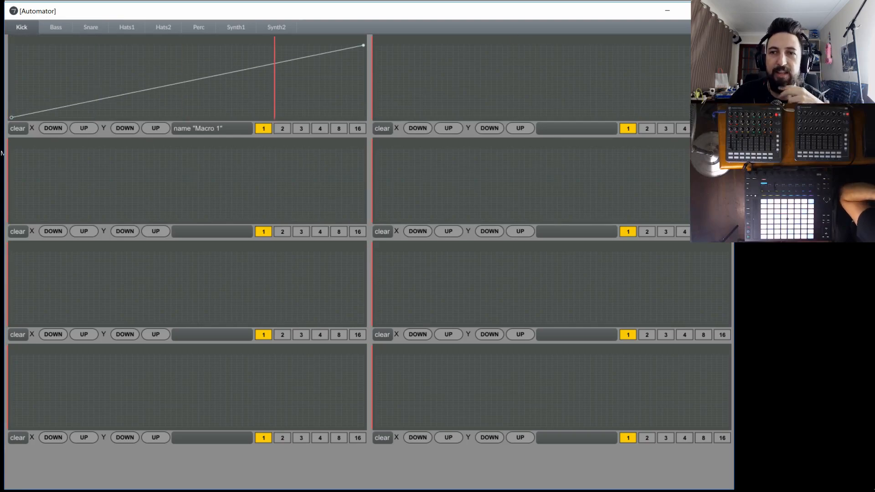
{"action": "left_click", "coordinate": [720, 10]}
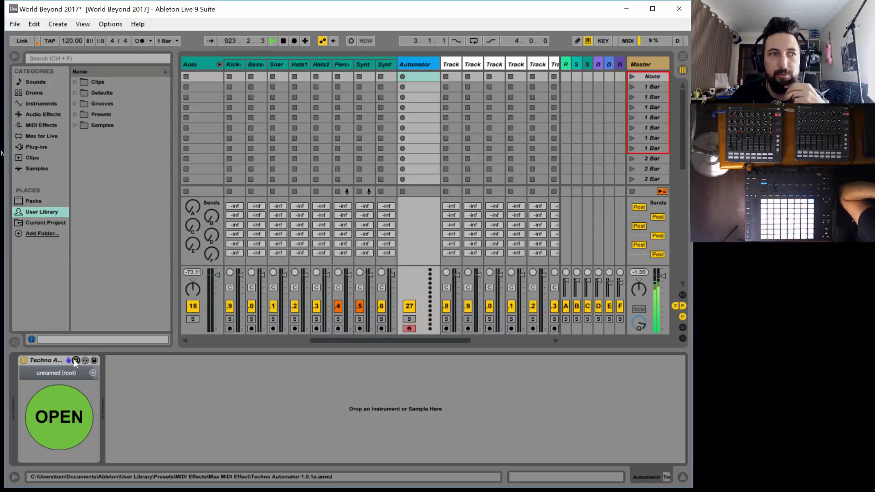
Open the Techno Automator device for editing, unlock it in patching mode, and open the p Automator subpatch
{"action": "left_click", "coordinate": [75, 360]}
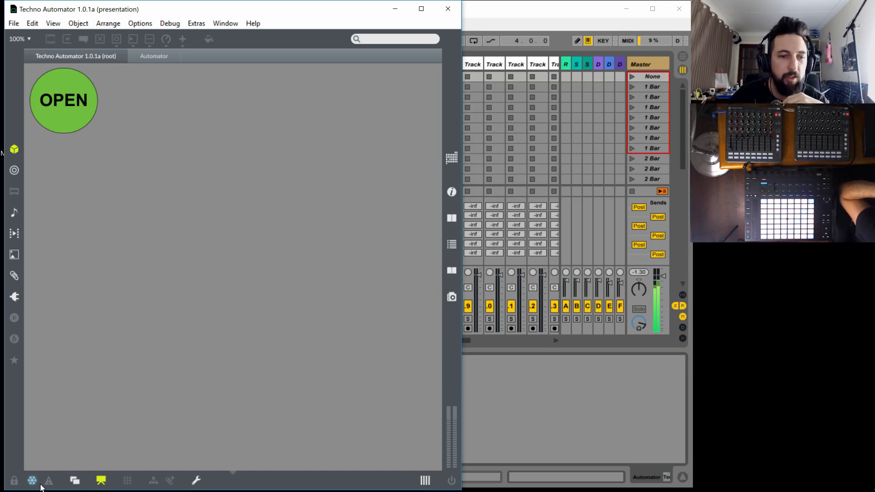
{"action": "left_click", "coordinate": [14, 481]}
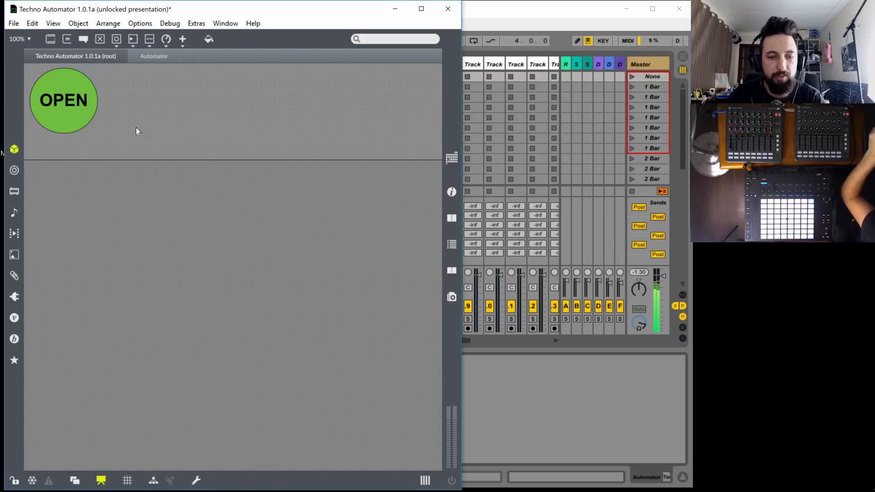
{"action": "key", "text": "ctrl+alt+e"}
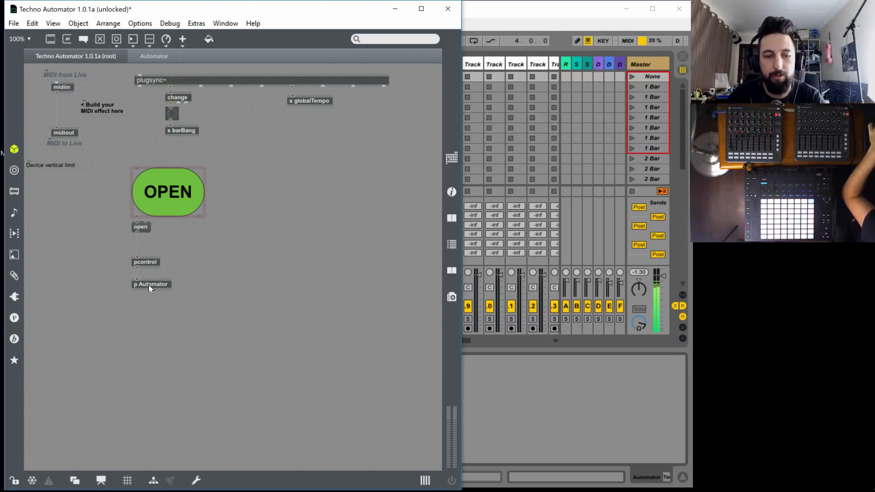
{"action": "double_click", "coordinate": [149, 286]}
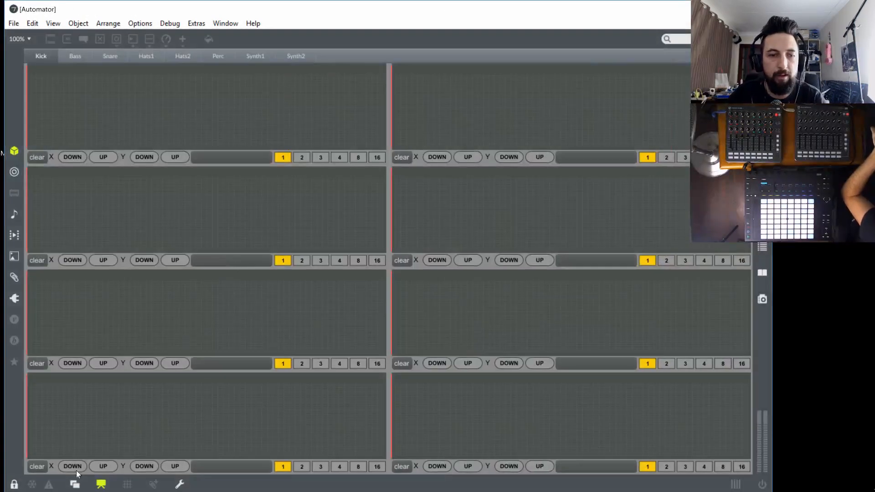
Open the AutomatorFunction1 patch from the first Kick lane's bpatcher, and unlock it in patching mode
{"action": "left_click", "coordinate": [101, 484]}
{"action": "left_click", "coordinate": [15, 484]}
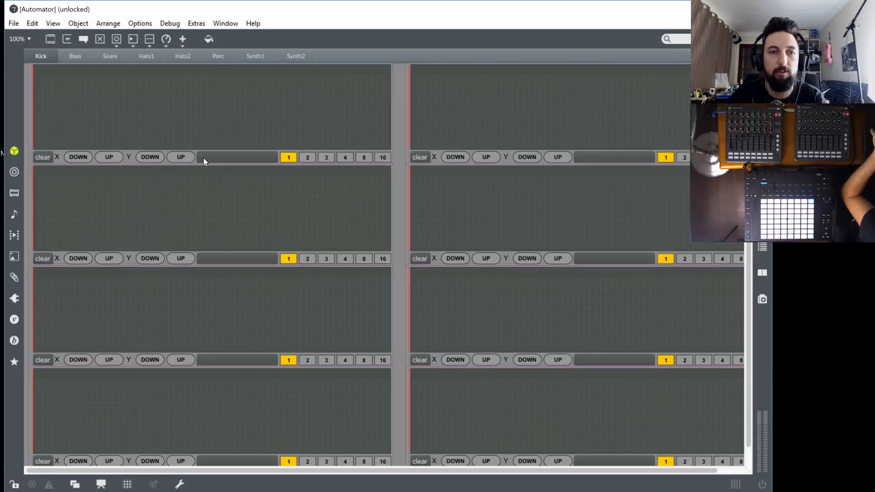
{"action": "right_click", "coordinate": [207, 115]}
{"action": "mouse_move", "coordinate": [322, 335]}
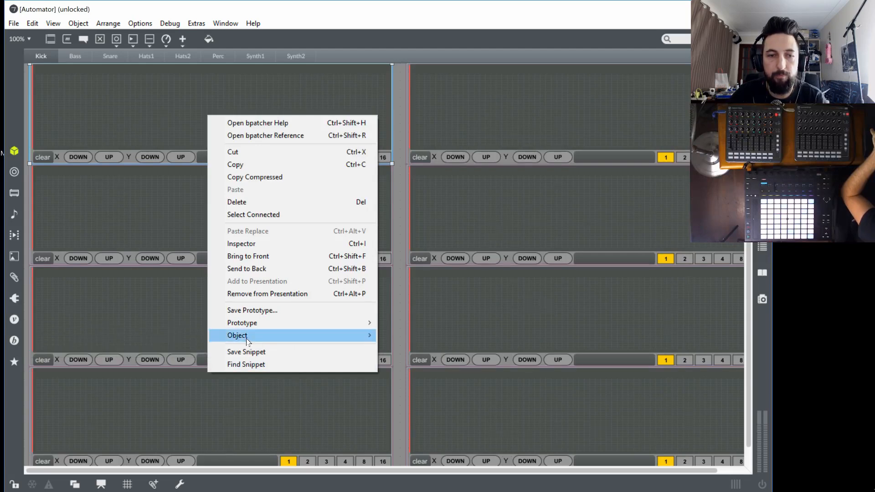
{"action": "mouse_move", "coordinate": [248, 341]}
{"action": "left_click", "coordinate": [186, 335]}
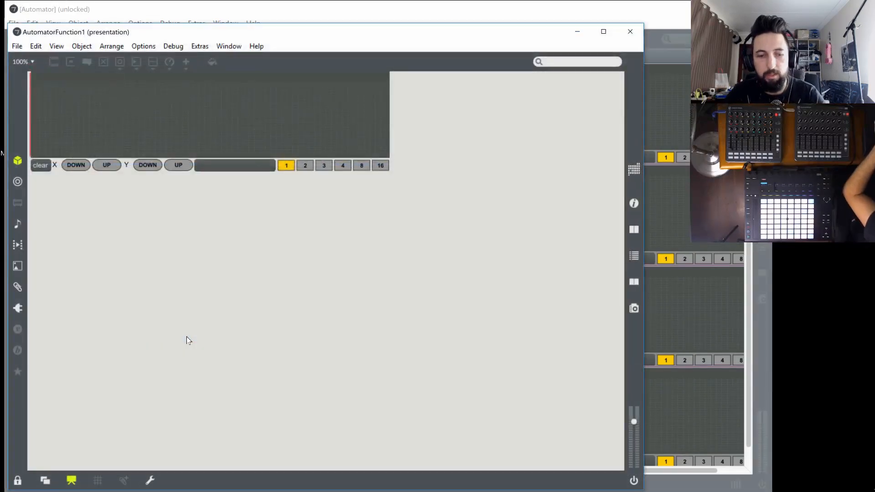
{"action": "key", "text": "ctrl+alt+e"}
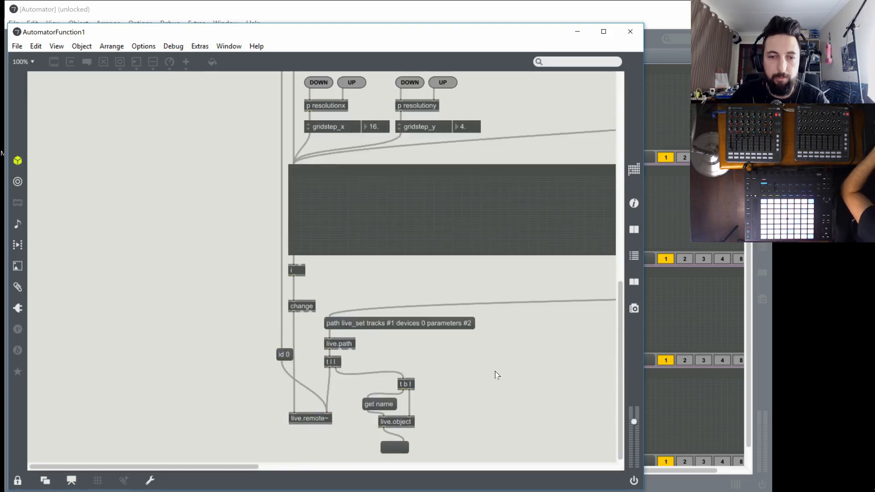
{"action": "key", "text": "ctrl+e"}
Insert a route name object between live.object and the message box, replacing their direct patch cord
{"action": "left_click_drag", "start_coordinate": [390, 448], "coordinate": [391, 458]}
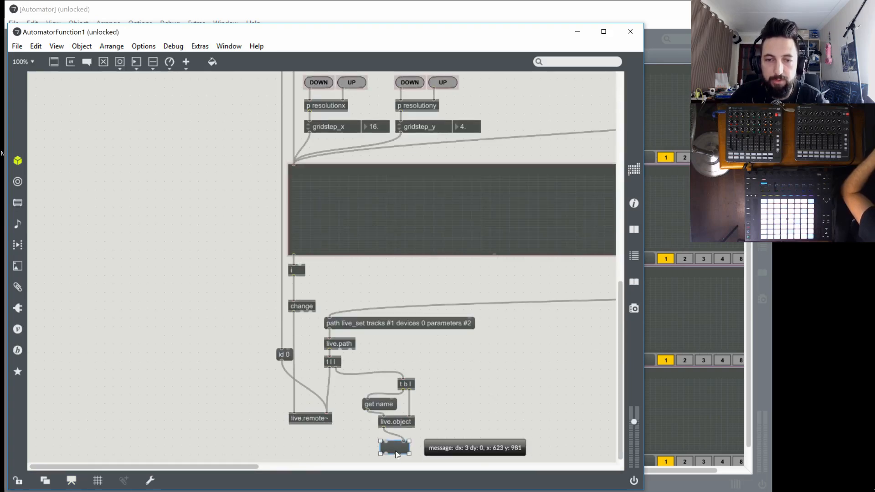
{"action": "left_click", "coordinate": [390, 441]}
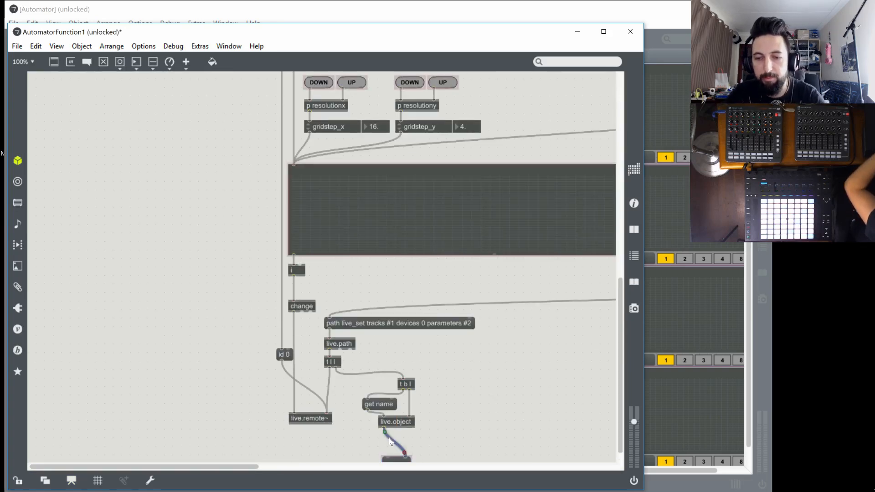
{"action": "key", "text": "BackSpace"}
{"action": "type", "text": "n"}
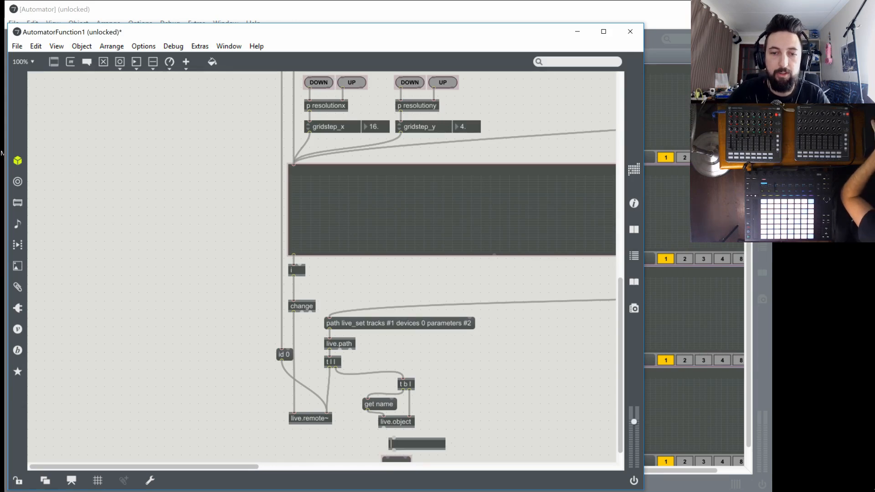
{"action": "type", "text": "route"}
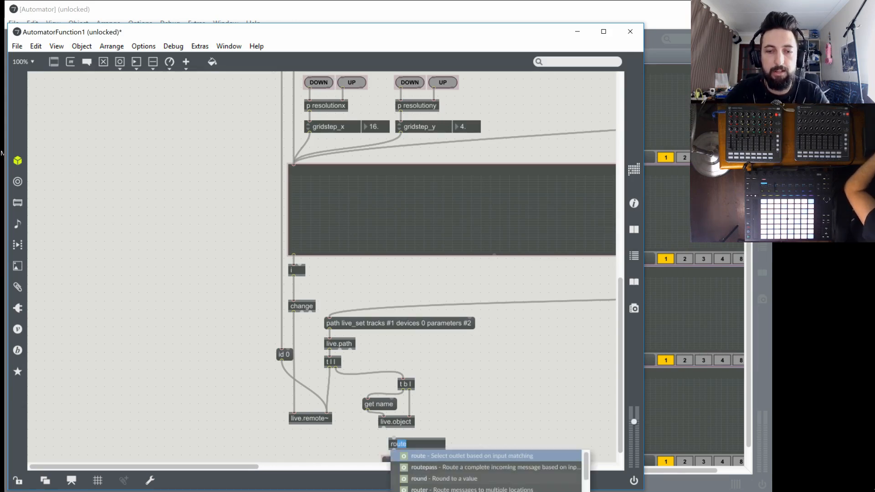
{"action": "type", "text": " name"}
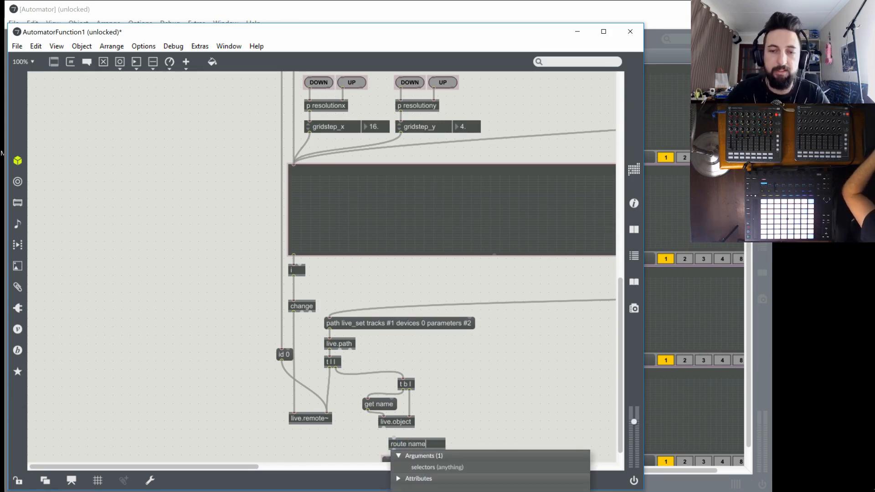
{"action": "left_click", "coordinate": [447, 404]}
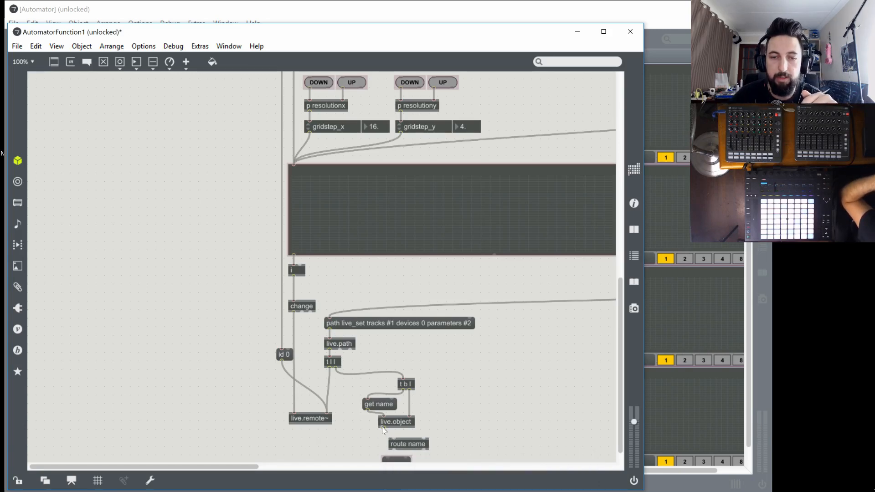
{"action": "mouse_move", "coordinate": [403, 446]}
{"action": "left_mouse_down"}
{"action": "mouse_move", "coordinate": [391, 440]}
{"action": "mouse_move", "coordinate": [404, 457]}
{"action": "left_mouse_up"}
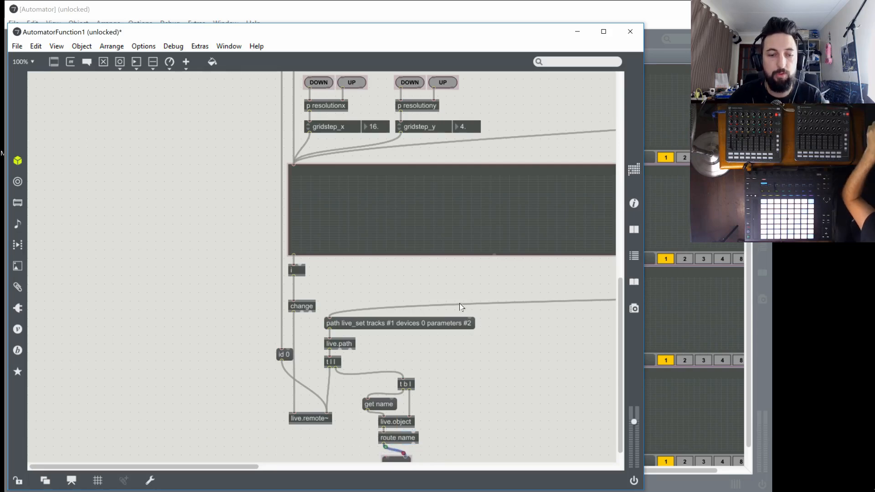
Save AutomatorFunction1 and the frozen, locked Techno Automator 1.0.1a device, and close their editor windows
{"action": "key", "text": "ctrl+s"}
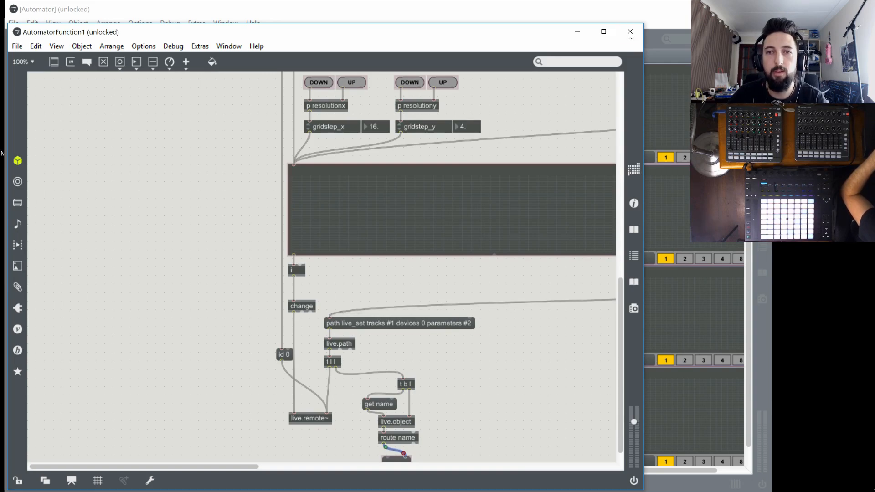
{"action": "left_click", "coordinate": [630, 32]}
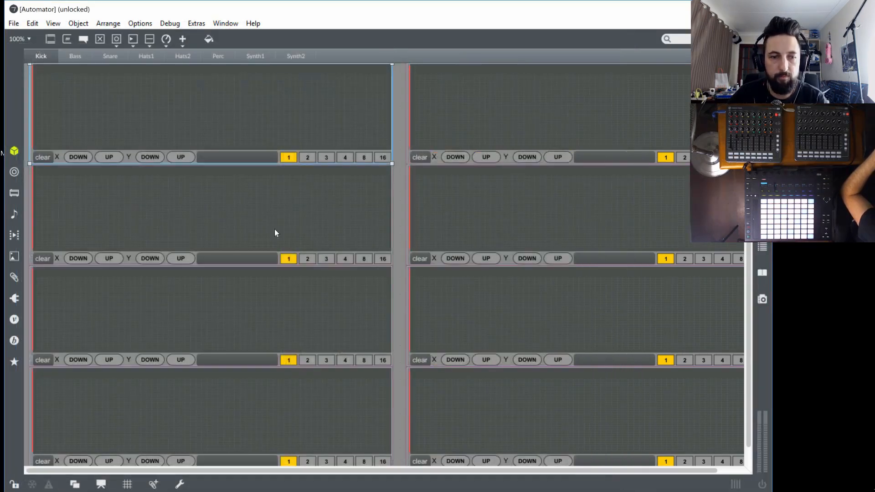
{"action": "key", "text": "ctrl+w"}
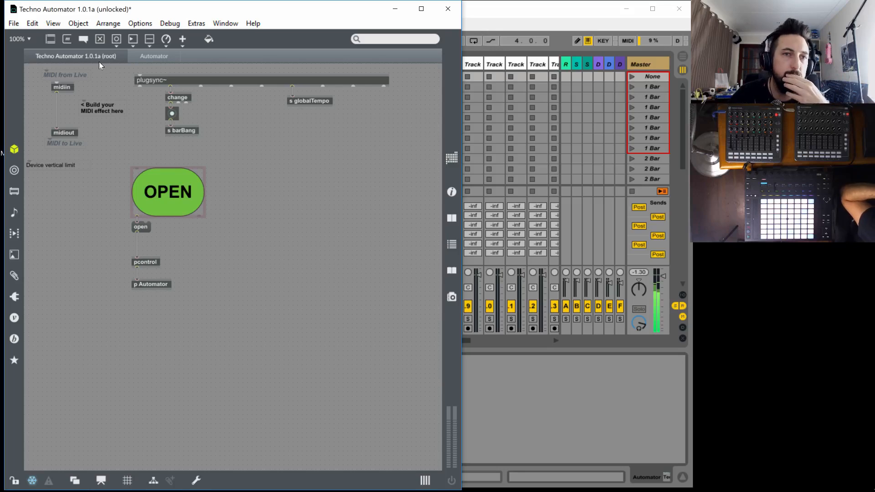
{"action": "key", "text": "ctrl+e"}
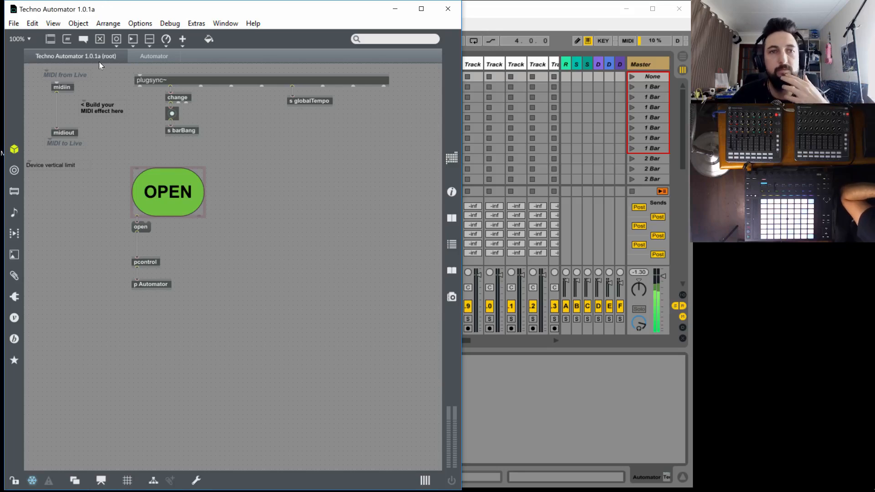
{"action": "left_click", "coordinate": [446, 9]}
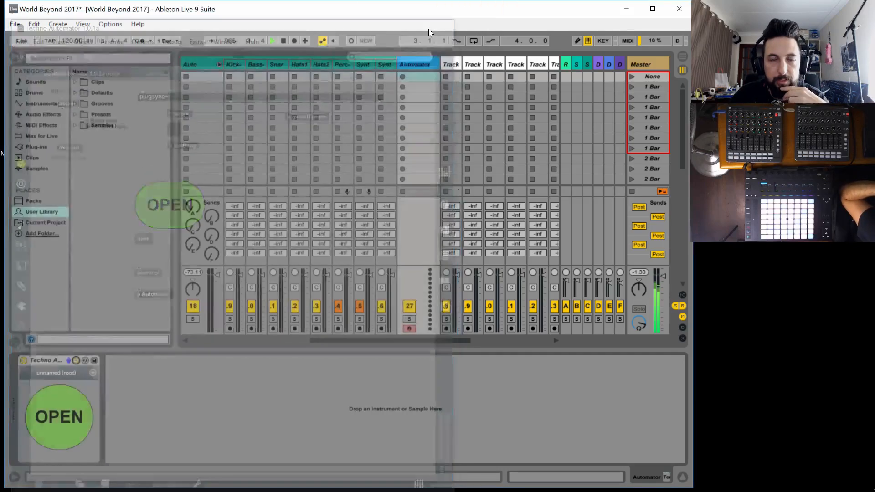
Open the Techno Automator's floating window and draw a three-point rising and falling envelope in the first Kick lane
{"action": "left_click", "coordinate": [69, 417]}
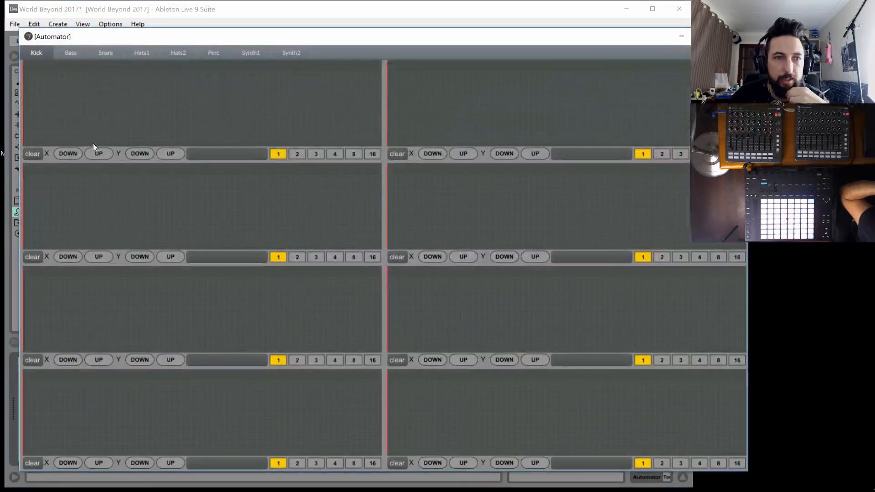
{"action": "left_click", "coordinate": [27, 133]}
{"action": "left_click", "coordinate": [235, 77]}
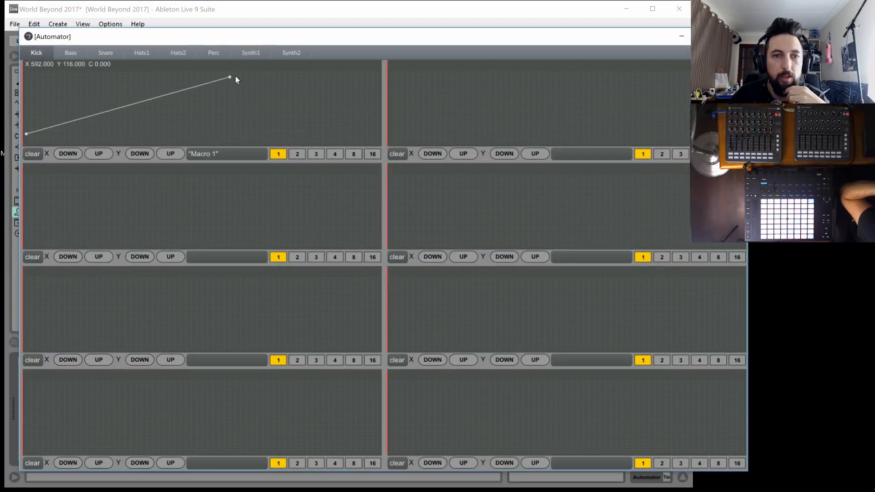
{"action": "left_click", "coordinate": [307, 104]}
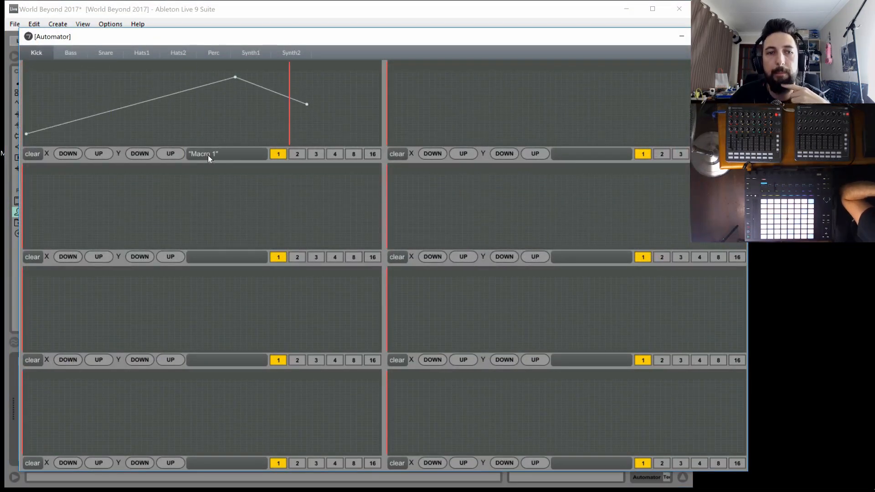
Add two breakpoints to the second Kick lane and one breakpoint each to the third, fourth and fifth lanes
{"action": "left_click", "coordinate": [456, 88]}
{"action": "left_click", "coordinate": [556, 93]}
{"action": "left_click", "coordinate": [274, 202]}
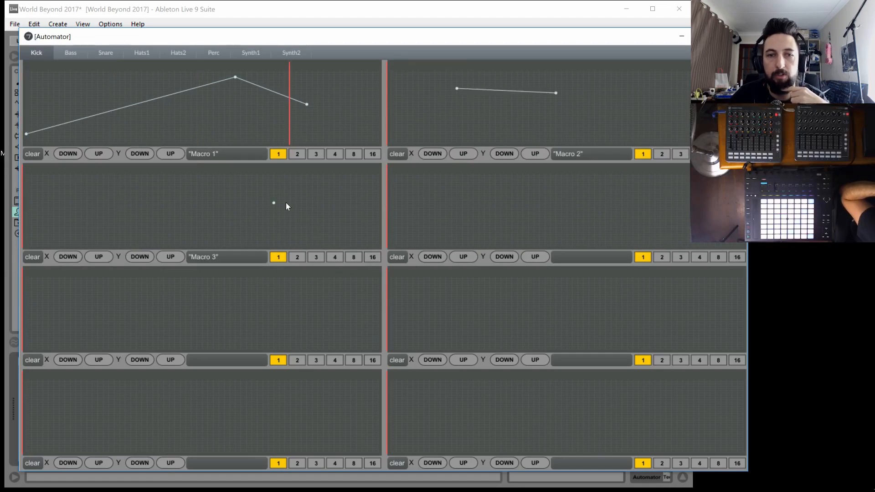
{"action": "left_click", "coordinate": [622, 198]}
{"action": "left_click", "coordinate": [241, 317]}
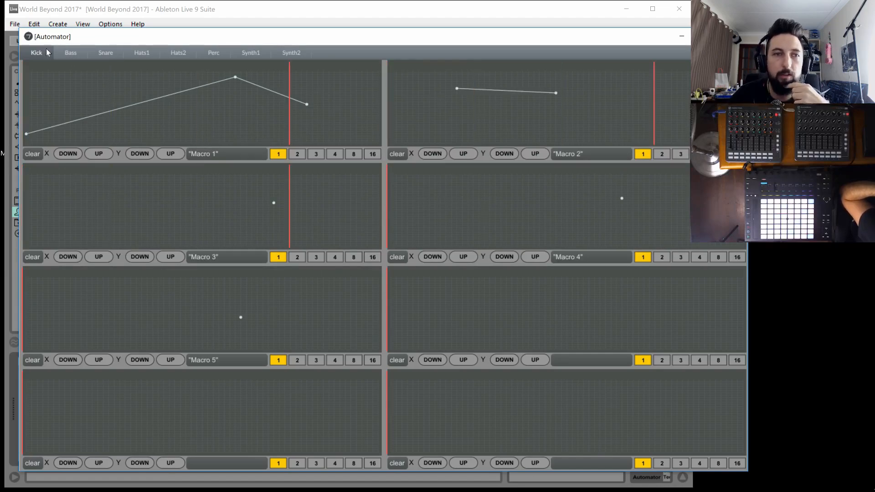
Close the floating Automator window and reopen it from the device to review the Kick lanes
{"action": "left_click", "coordinate": [682, 36]}
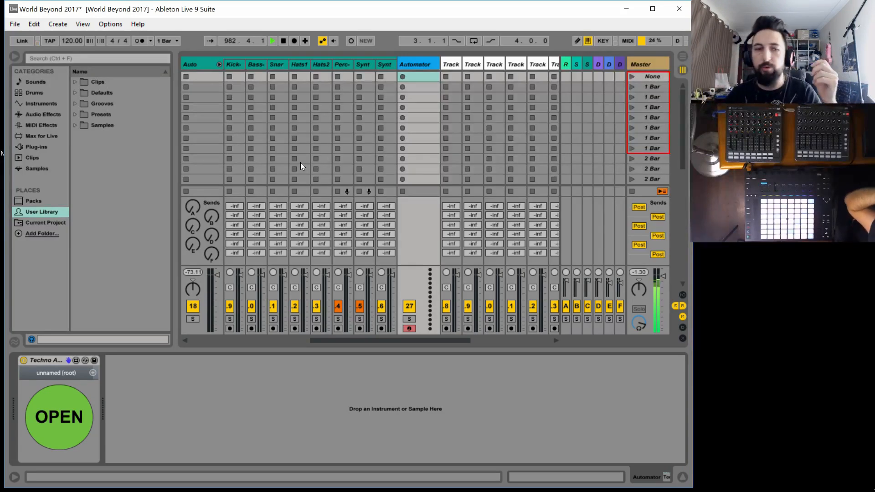
{"action": "left_click", "coordinate": [84, 425]}
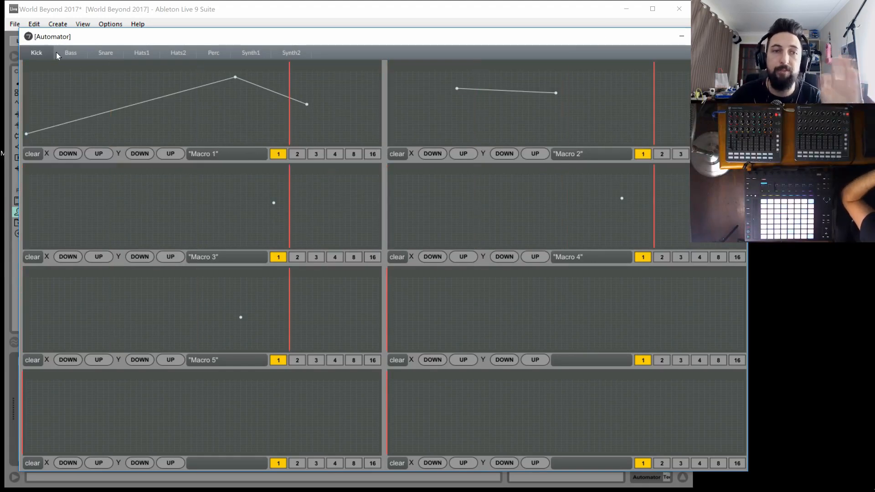
Review the automation lanes of every Automator page from Bass through Synth2, and return to the Kick page
{"action": "left_click", "coordinate": [71, 53]}
{"action": "left_click", "coordinate": [106, 52]}
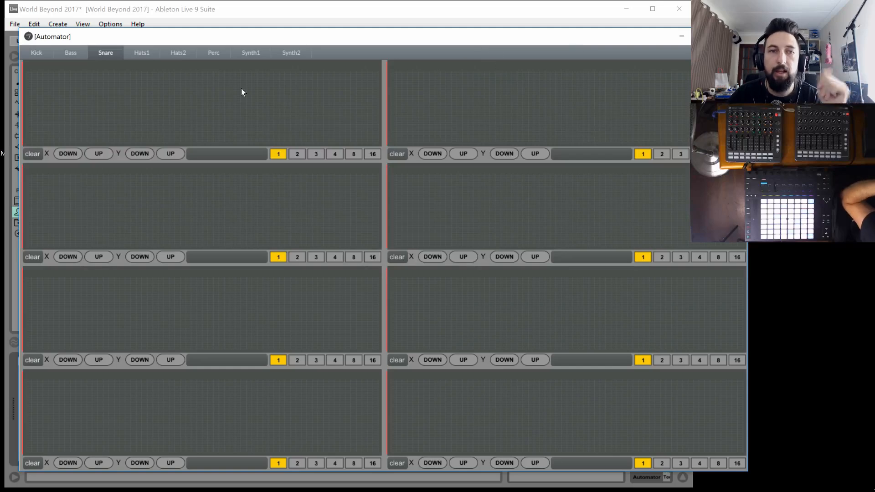
{"action": "left_click", "coordinate": [290, 54]}
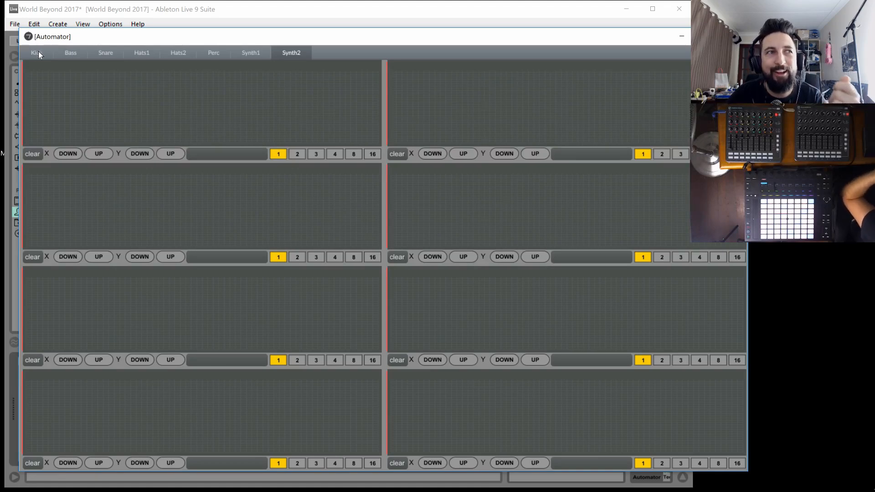
{"action": "left_click", "coordinate": [243, 53]}
{"action": "left_click", "coordinate": [202, 53]}
{"action": "left_click", "coordinate": [171, 54]}
{"action": "left_click", "coordinate": [130, 53]}
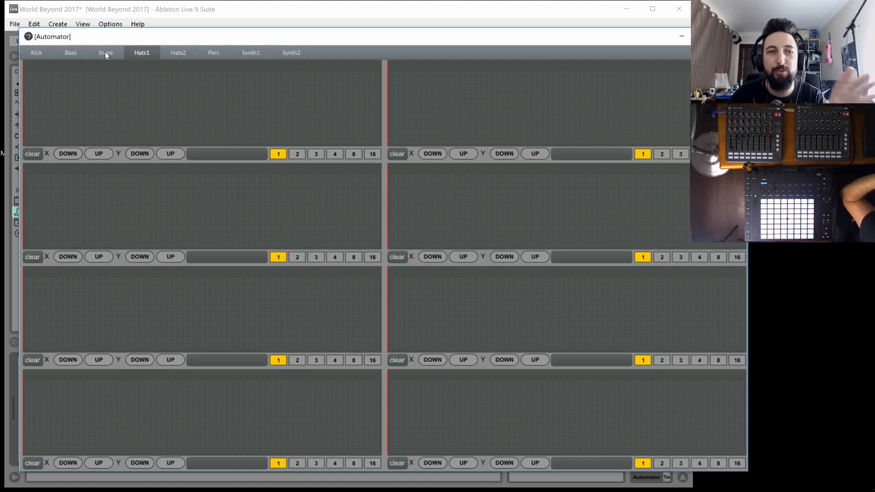
{"action": "left_click", "coordinate": [104, 52]}
{"action": "left_click", "coordinate": [81, 55]}
{"action": "left_click", "coordinate": [107, 52]}
{"action": "left_click", "coordinate": [141, 53]}
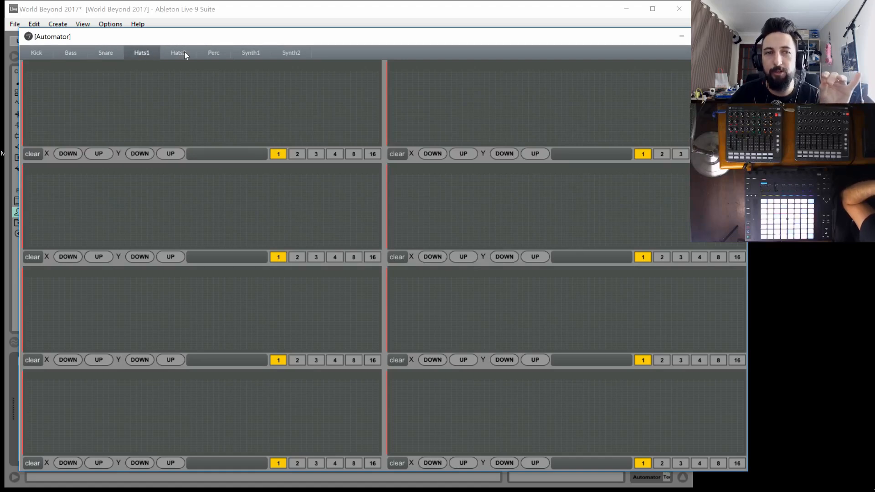
{"action": "left_click", "coordinate": [182, 53]}
{"action": "left_click", "coordinate": [206, 53]}
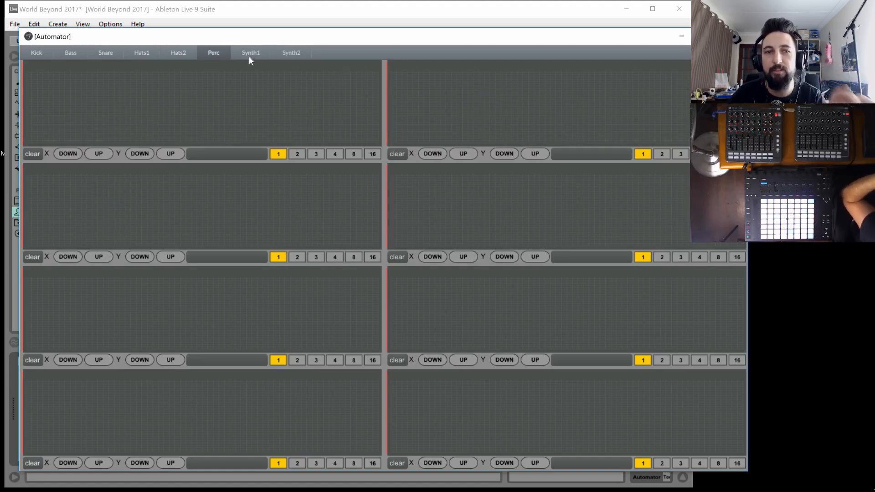
{"action": "left_click", "coordinate": [249, 54]}
{"action": "left_click", "coordinate": [292, 52]}
{"action": "left_click", "coordinate": [39, 52]}
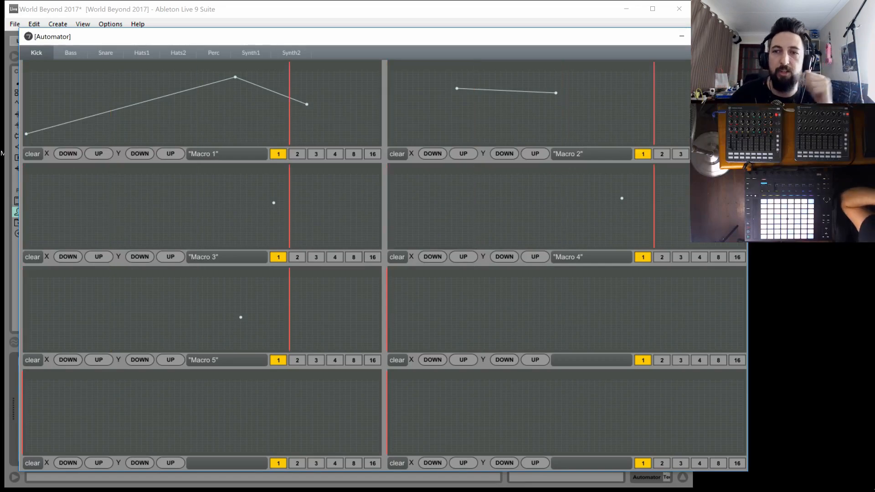
Close the floating Automator window and examine the Audio Effect Rack macros on each automation track from Kick to Synth2
{"action": "left_click", "coordinate": [735, 36]}
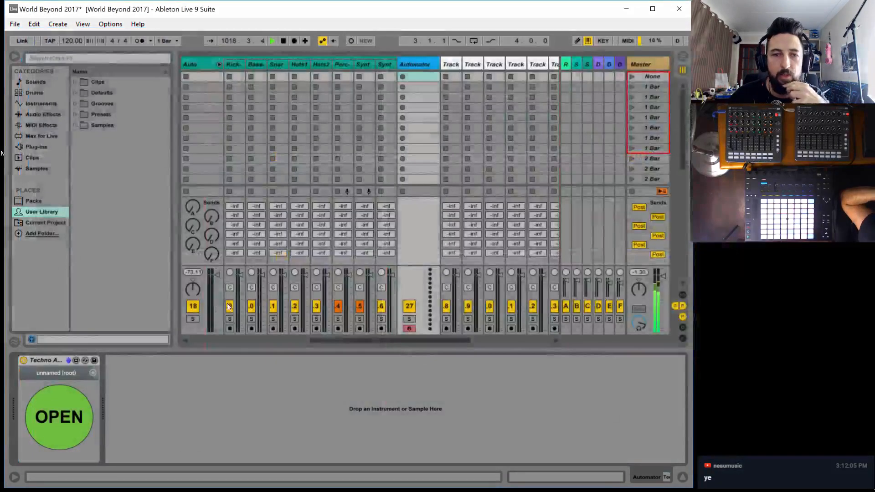
{"action": "left_click", "coordinate": [231, 64]}
{"action": "left_click", "coordinate": [260, 64]}
{"action": "left_click", "coordinate": [302, 62]}
{"action": "left_click", "coordinate": [242, 65]}
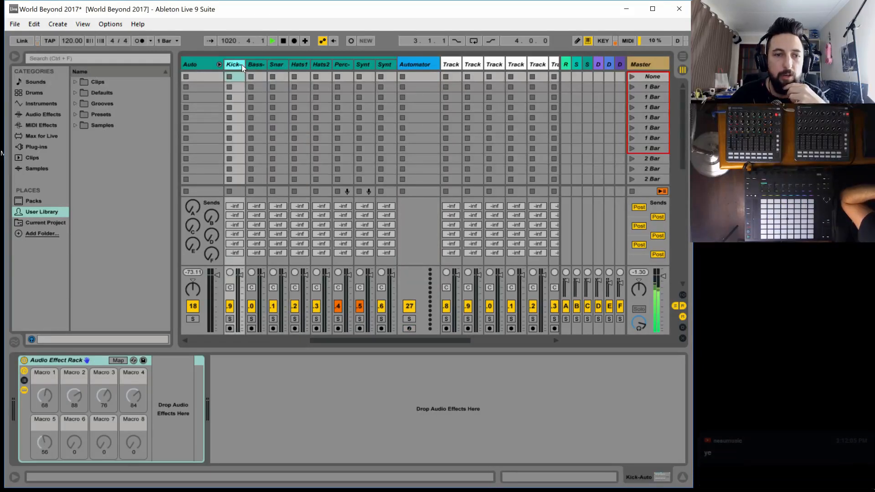
{"action": "left_click", "coordinate": [259, 66]}
{"action": "left_click", "coordinate": [277, 65]}
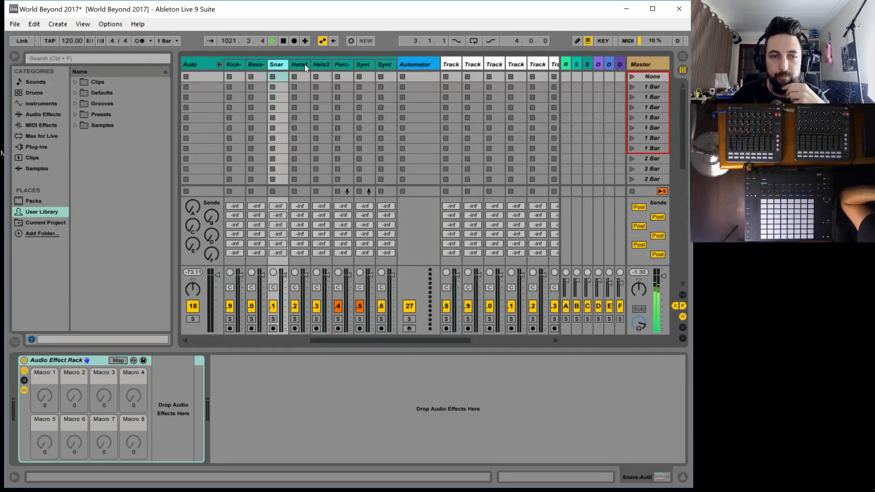
{"action": "left_click", "coordinate": [305, 65]}
{"action": "left_click", "coordinate": [329, 66]}
{"action": "left_click", "coordinate": [342, 64]}
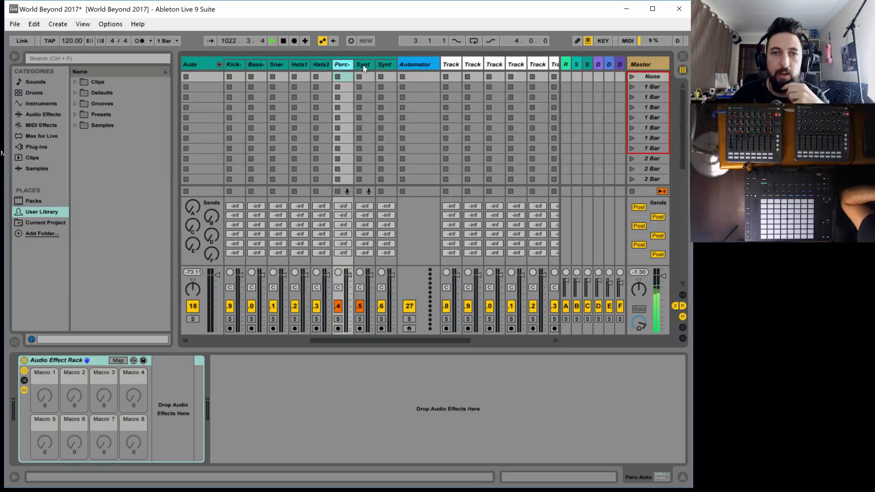
{"action": "left_click", "coordinate": [363, 65]}
{"action": "left_click", "coordinate": [378, 65]}
{"action": "left_click", "coordinate": [234, 64]}
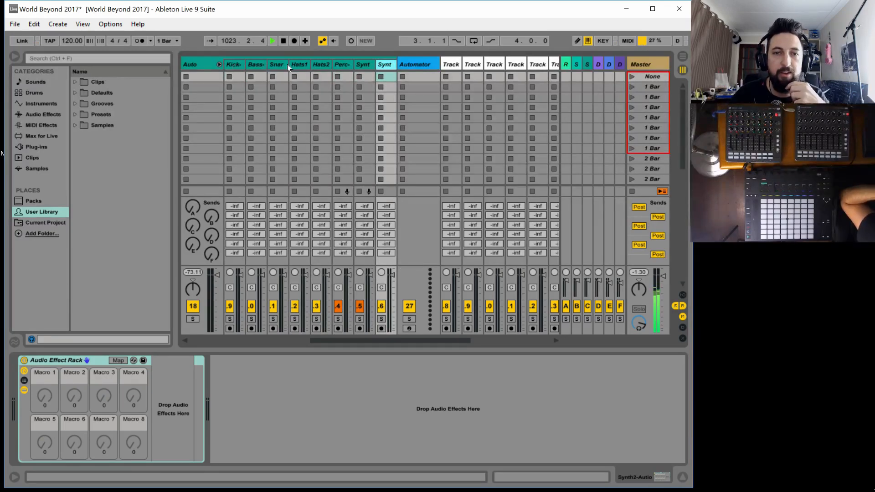
Add an empty Audio Effect Rack after the existing rack on the Synth2-Auto track, and show its macro controls and chain list
{"action": "left_click", "coordinate": [381, 65]}
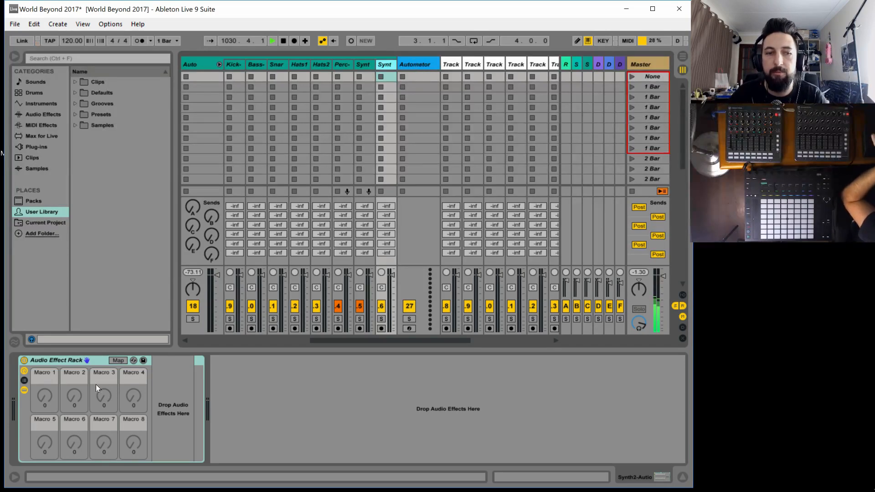
{"action": "left_click", "coordinate": [387, 72]}
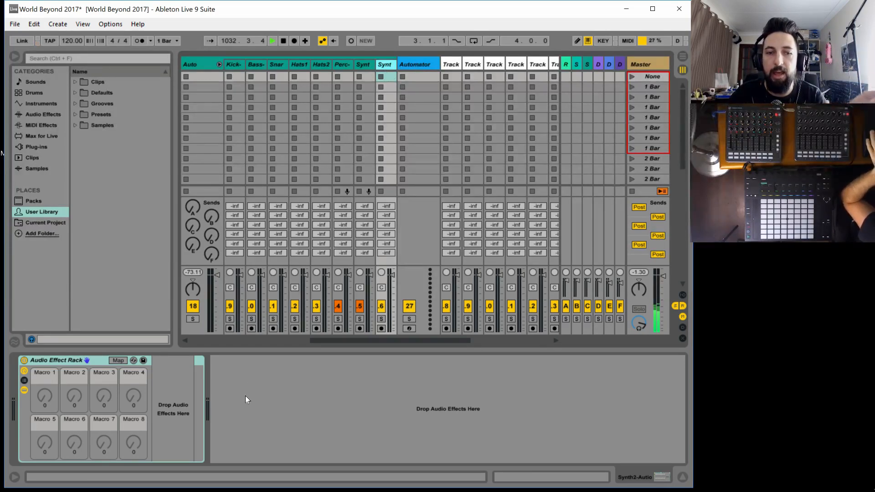
{"action": "left_click", "coordinate": [44, 117]}
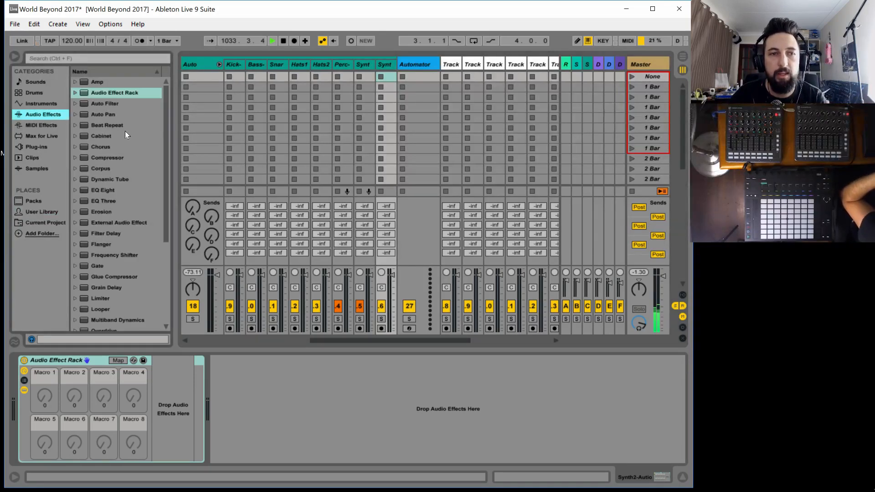
{"action": "left_click_drag", "start_coordinate": [110, 94], "coordinate": [228, 379]}
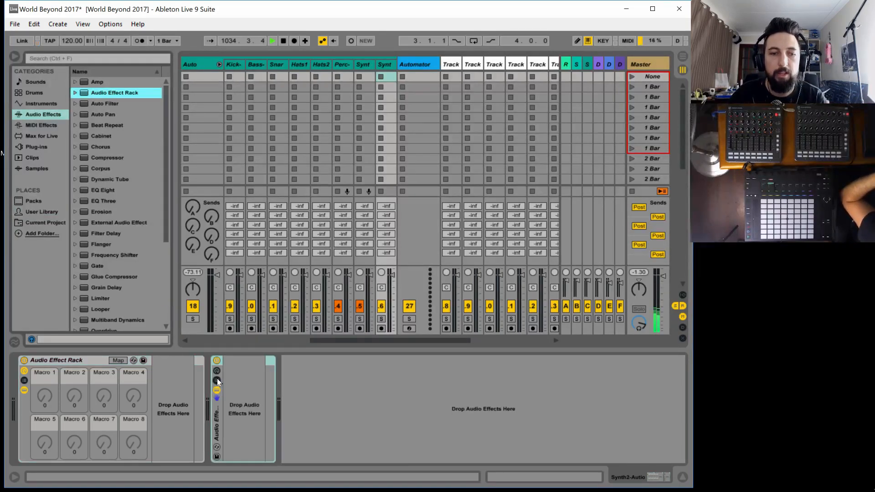
{"action": "double_click", "coordinate": [214, 416]}
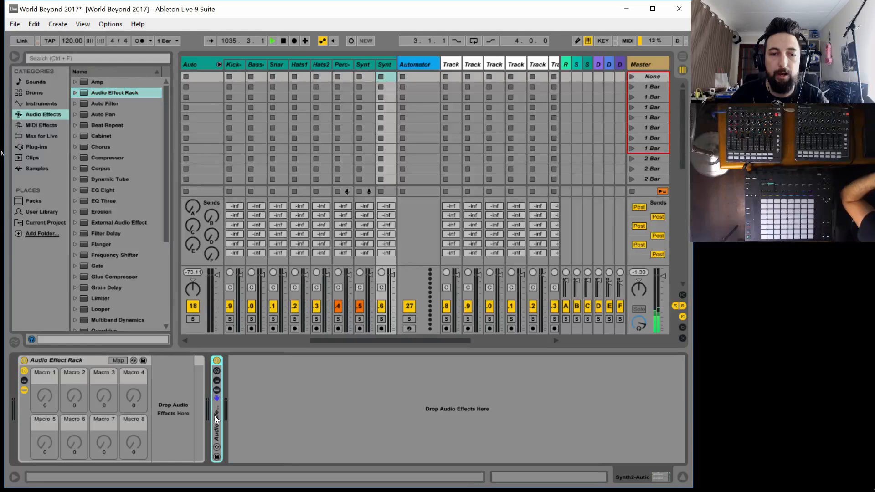
{"action": "left_click", "coordinate": [216, 372]}
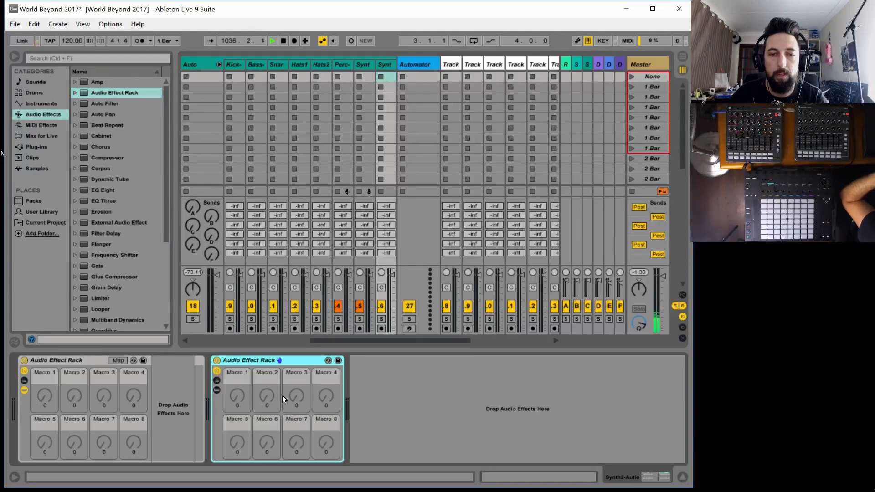
{"action": "left_click", "coordinate": [217, 380]}
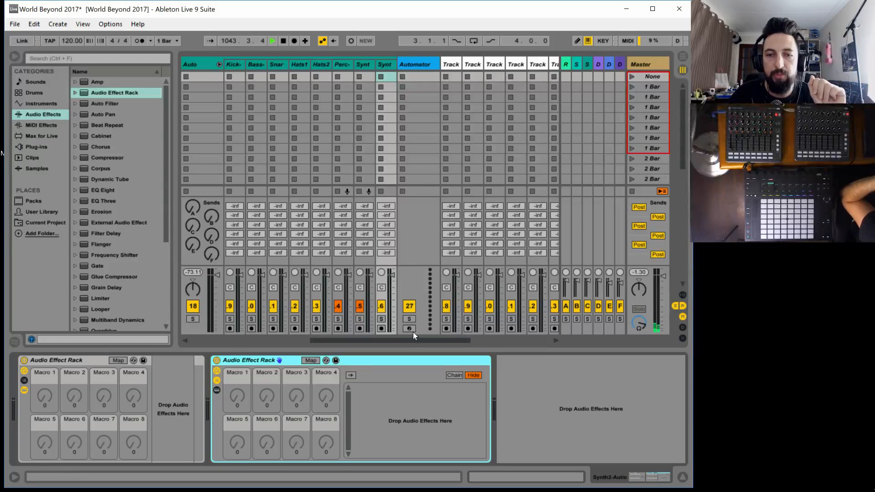
Stop the Recess clip on the 39 Audio track and launch the Synth 2 clip in the Track 1 scene
{"action": "left_click_drag", "start_coordinate": [412, 337], "coordinate": [486, 241]}
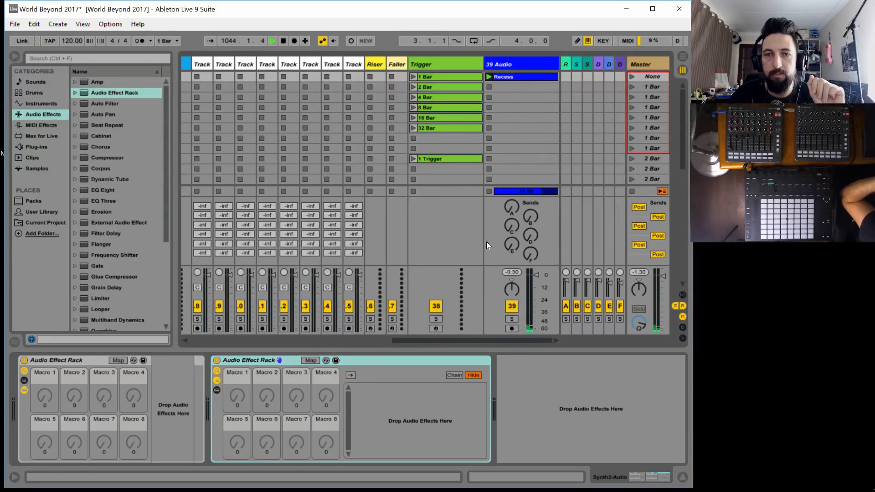
{"action": "left_click", "coordinate": [488, 191]}
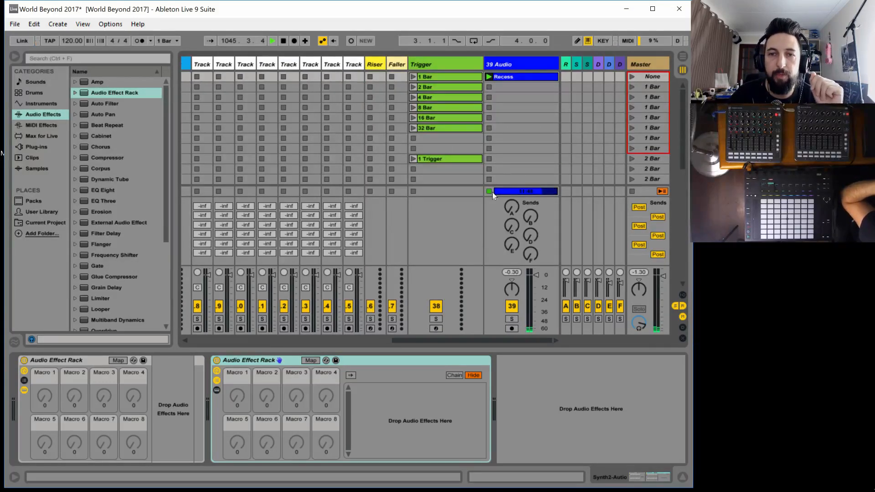
{"action": "left_click_drag", "start_coordinate": [420, 338], "coordinate": [170, 335]}
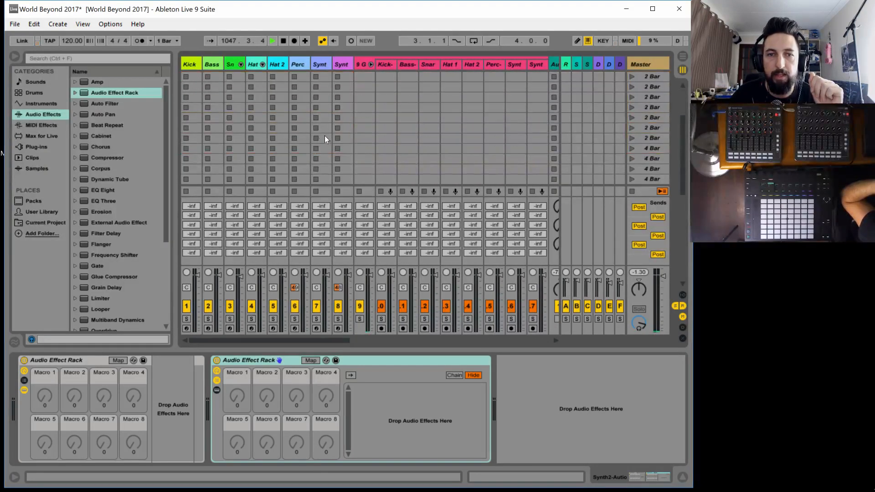
{"action": "scroll", "coordinate": [359, 139], "scroll_direction": "down", "scroll_amount": 5}
{"action": "scroll", "coordinate": [356, 143], "scroll_direction": "down", "scroll_amount": 3}
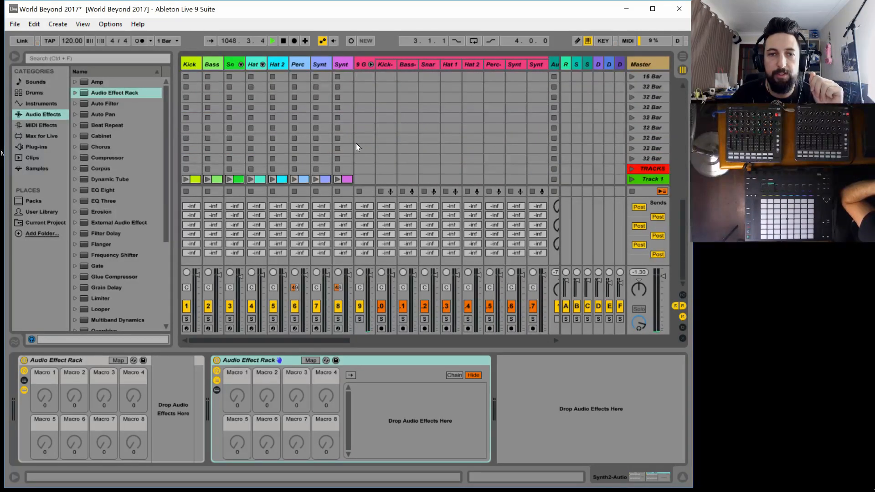
{"action": "left_click", "coordinate": [336, 179]}
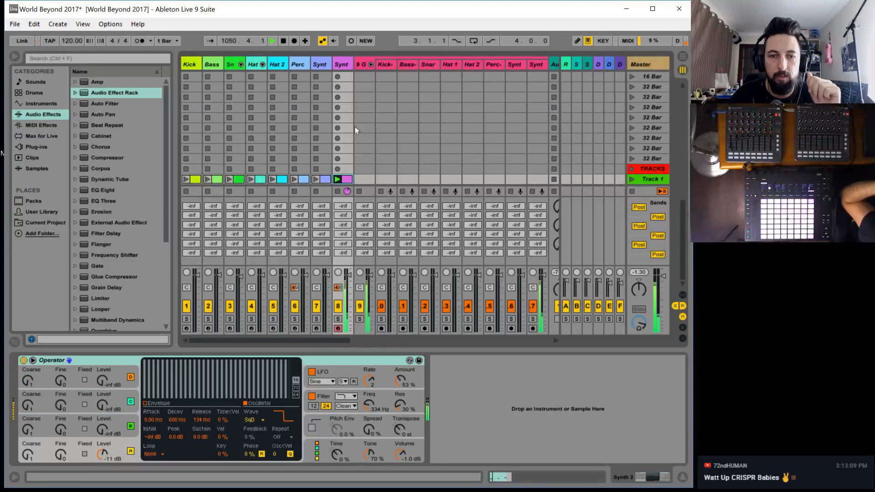
Select the Synth2-Filter track to display its Synth 2 FX rack
{"action": "scroll", "coordinate": [354, 339], "scroll_direction": "right", "scroll_amount": 2}
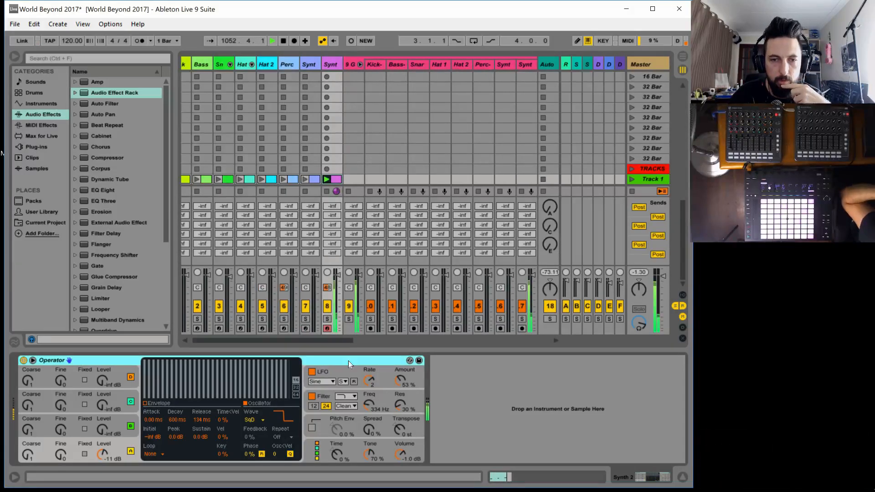
{"action": "left_click_drag", "start_coordinate": [335, 340], "coordinate": [393, 343]}
{"action": "left_click", "coordinate": [346, 64]}
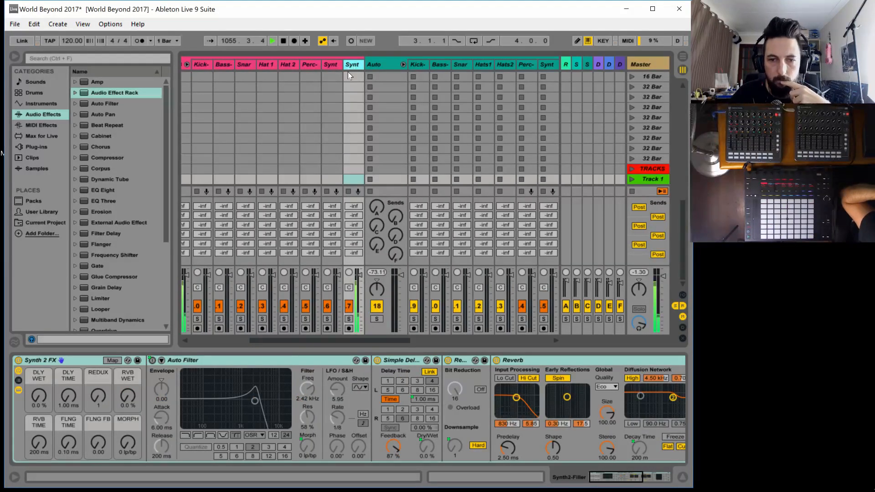
Launch the Synth2-Filter effect clips in the 1 Bar scenes one after another, and finish with the clip in the None scene
{"action": "scroll", "coordinate": [347, 105], "scroll_direction": "up", "scroll_amount": 5}
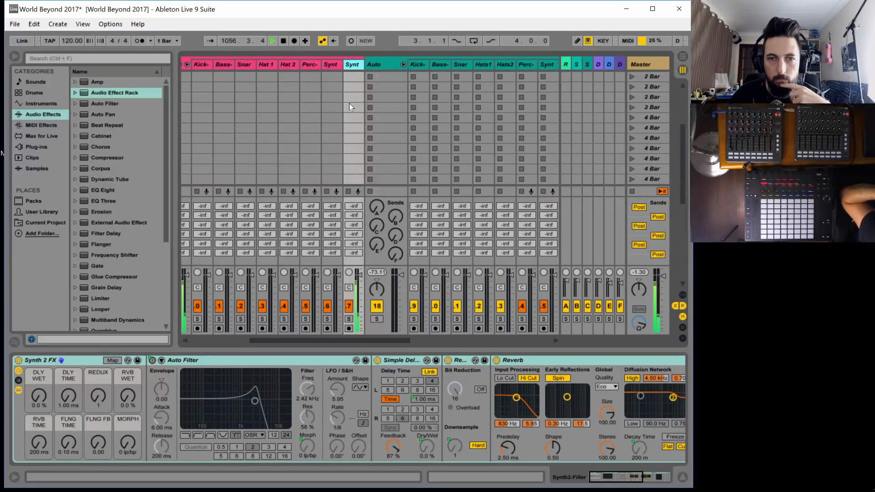
{"action": "scroll", "coordinate": [480, 148], "scroll_direction": "up", "scroll_amount": 5}
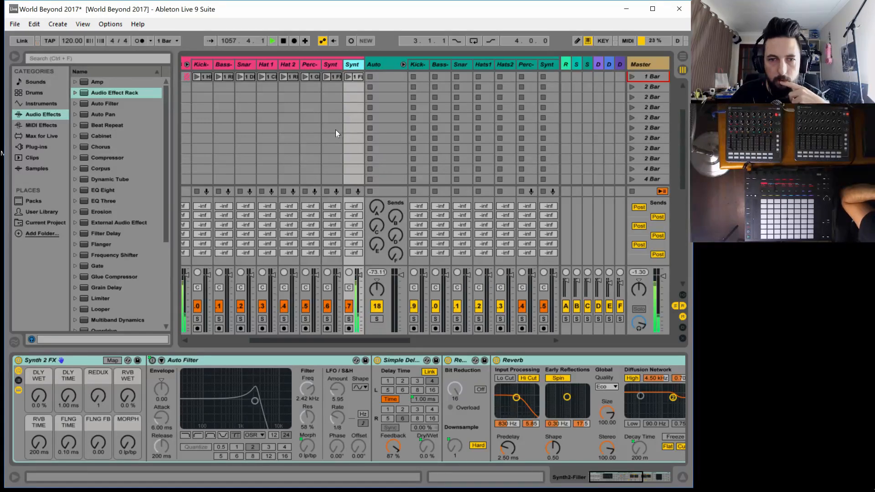
{"action": "scroll", "coordinate": [335, 130], "scroll_direction": "up", "scroll_amount": 7}
{"action": "left_click", "coordinate": [349, 87]}
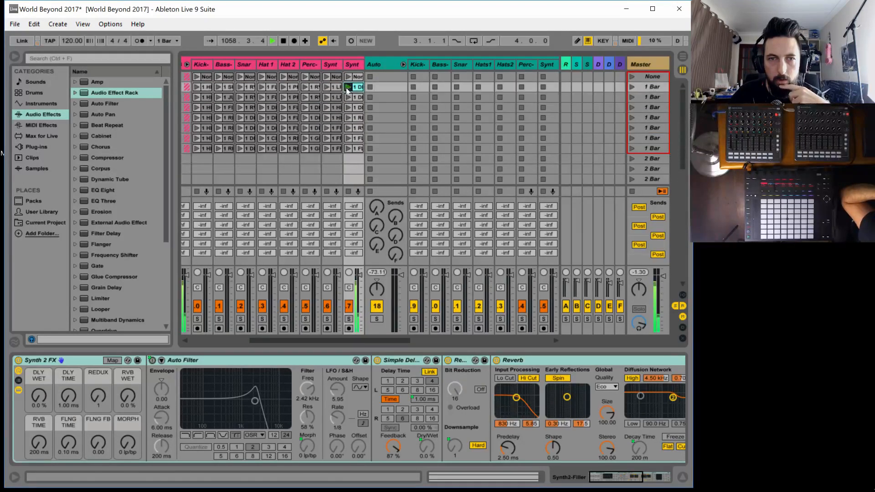
{"action": "left_click", "coordinate": [348, 98]}
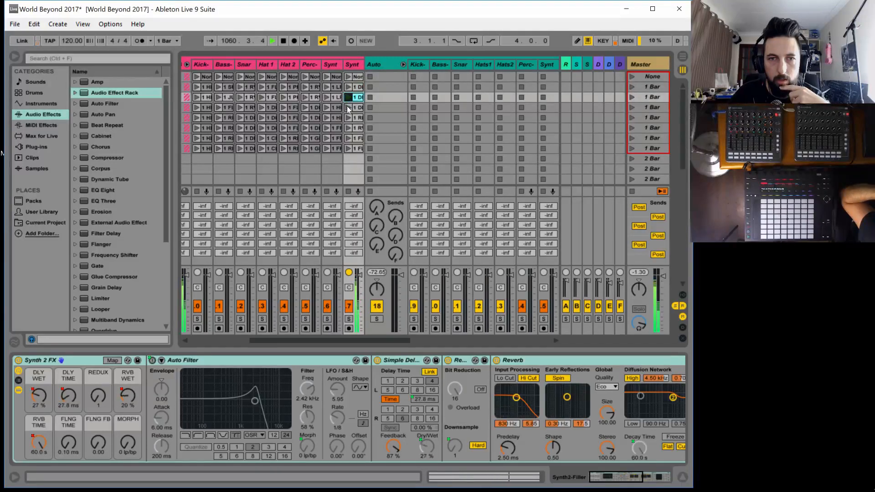
{"action": "left_click", "coordinate": [347, 107]}
{"action": "left_click", "coordinate": [344, 116]}
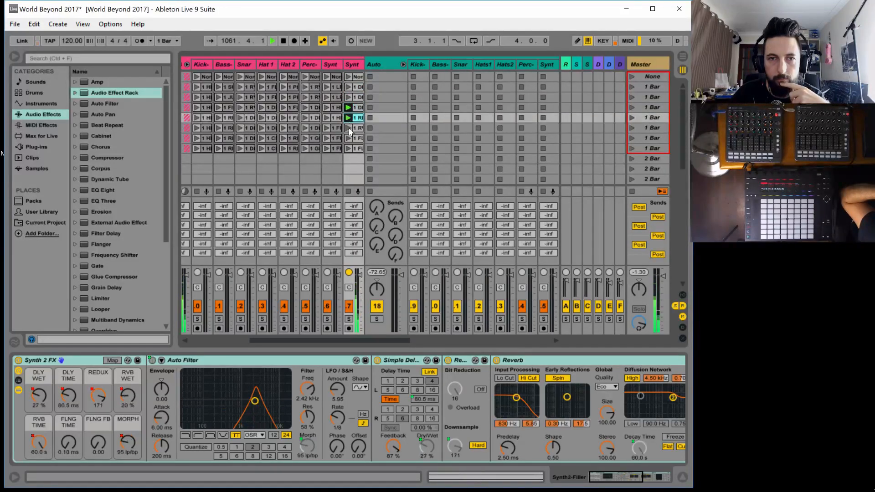
{"action": "left_click", "coordinate": [349, 127]}
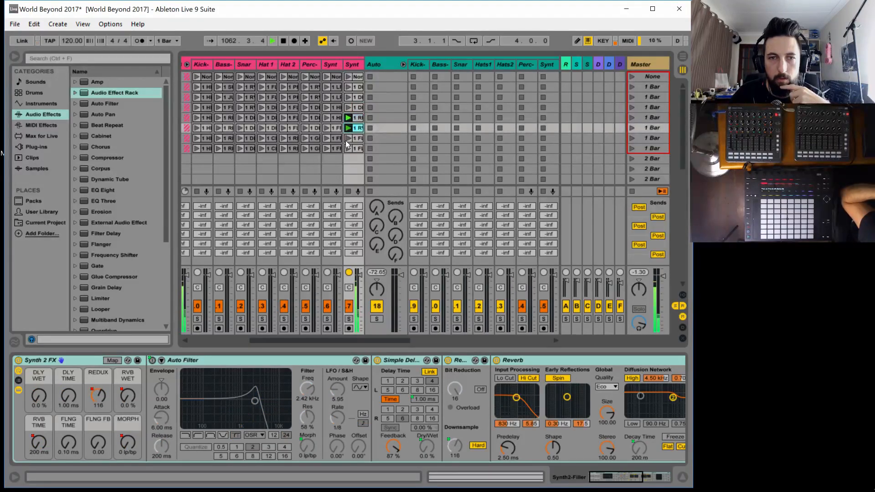
{"action": "left_click", "coordinate": [346, 138]}
{"action": "left_click", "coordinate": [346, 149]}
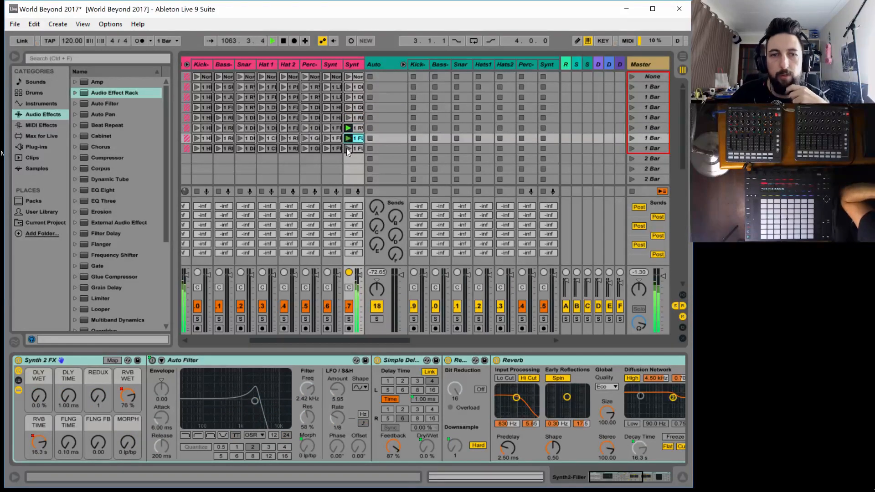
{"action": "left_click", "coordinate": [346, 77]}
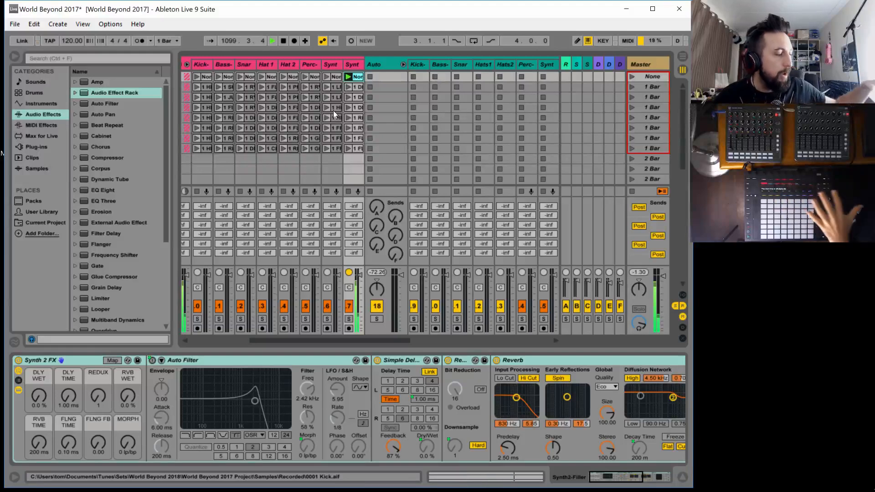
{"action": "left_click_drag", "start_coordinate": [332, 341], "coordinate": [436, 348]}
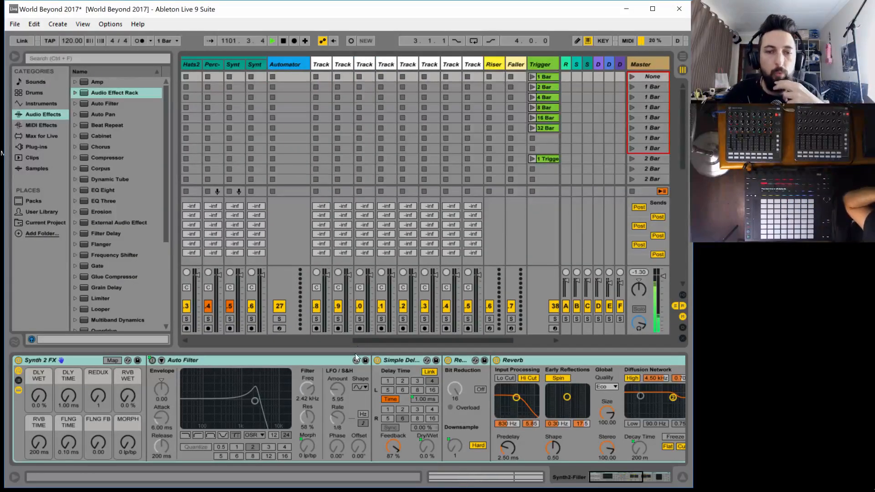
{"action": "left_click_drag", "start_coordinate": [373, 341], "coordinate": [231, 344]}
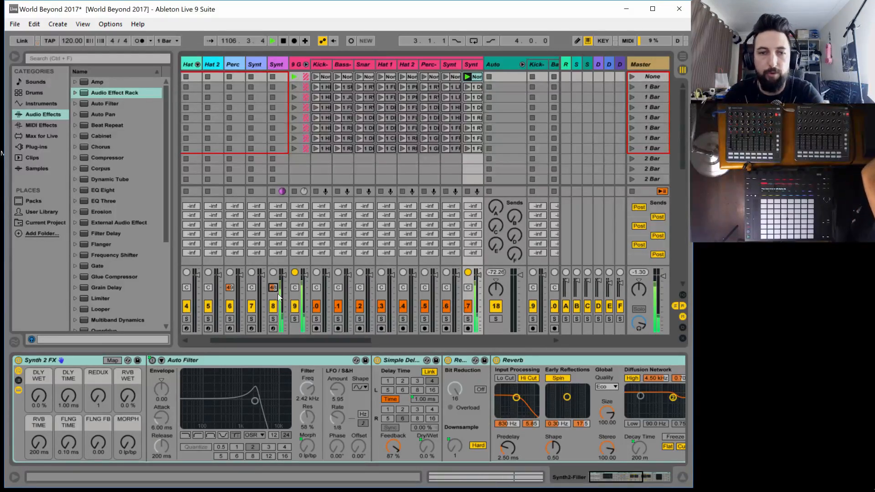
Look at the Synth 2 track's Operator, select the Synth2-Auto track, and show the input/output routing of the tracks
{"action": "left_click_drag", "start_coordinate": [246, 338], "coordinate": [225, 338]}
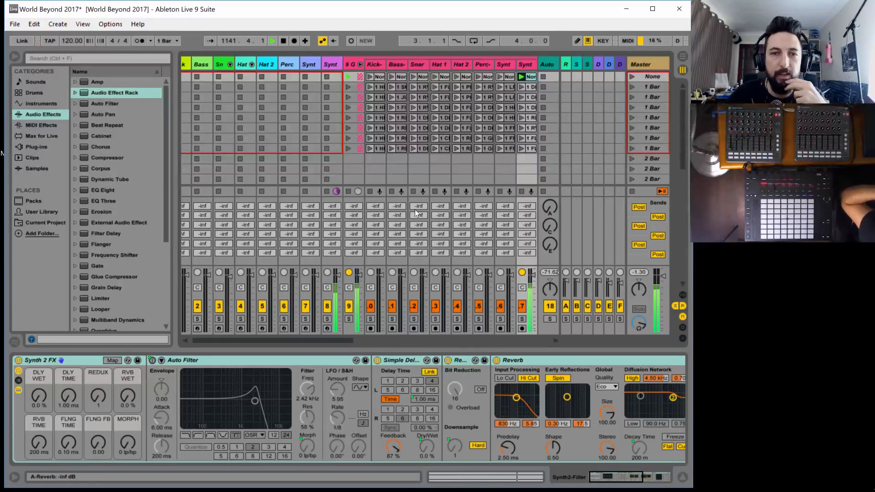
{"action": "left_click", "coordinate": [330, 63]}
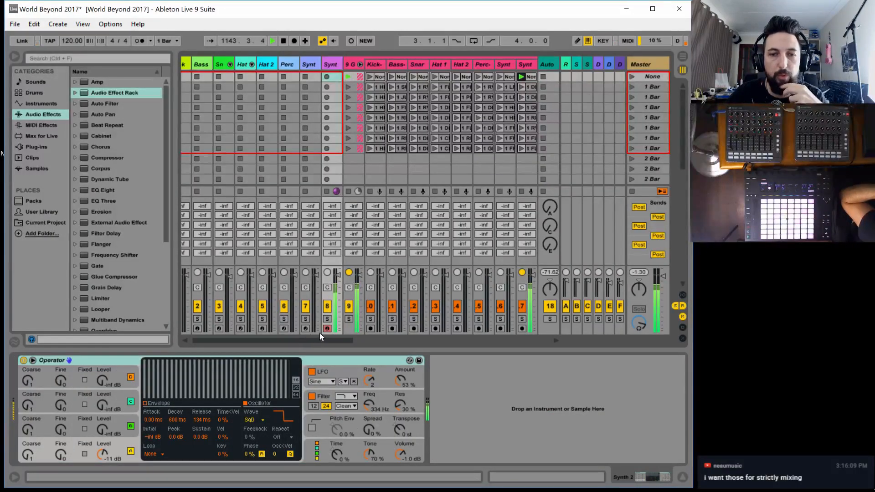
{"action": "left_click_drag", "start_coordinate": [331, 338], "coordinate": [390, 340]}
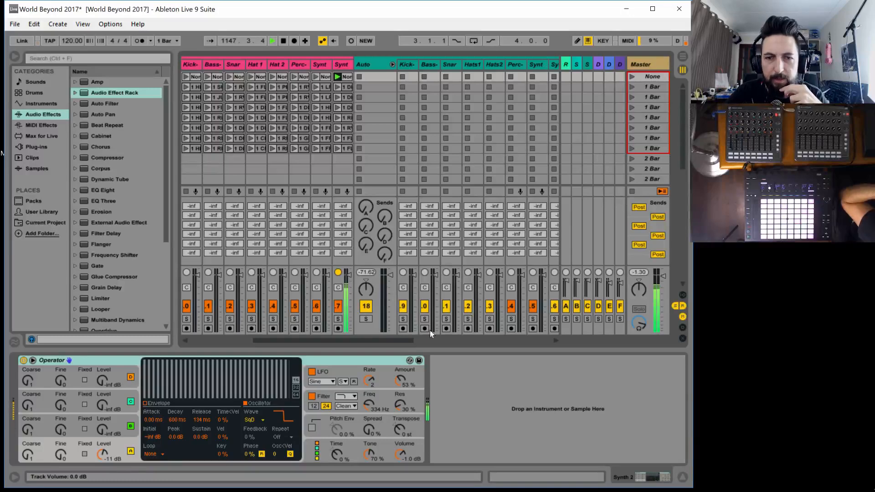
{"action": "left_click_drag", "start_coordinate": [389, 340], "coordinate": [415, 340]}
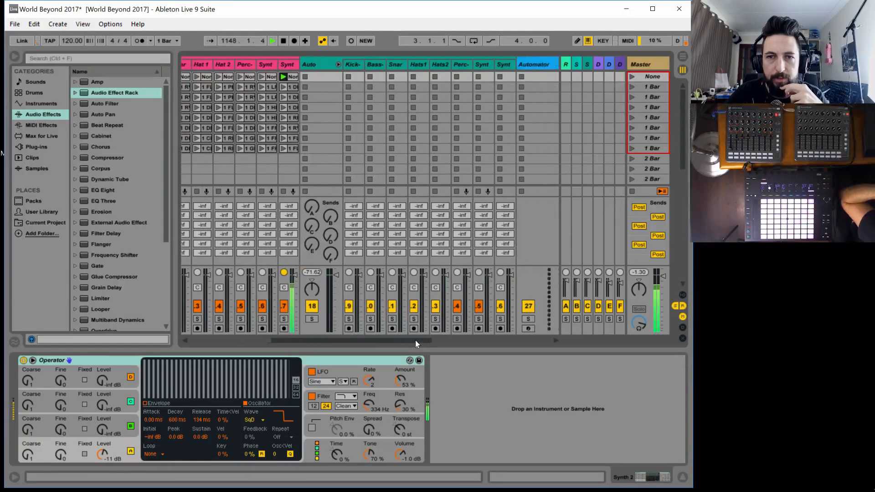
{"action": "left_click", "coordinate": [504, 63]}
{"action": "left_click", "coordinate": [682, 295]}
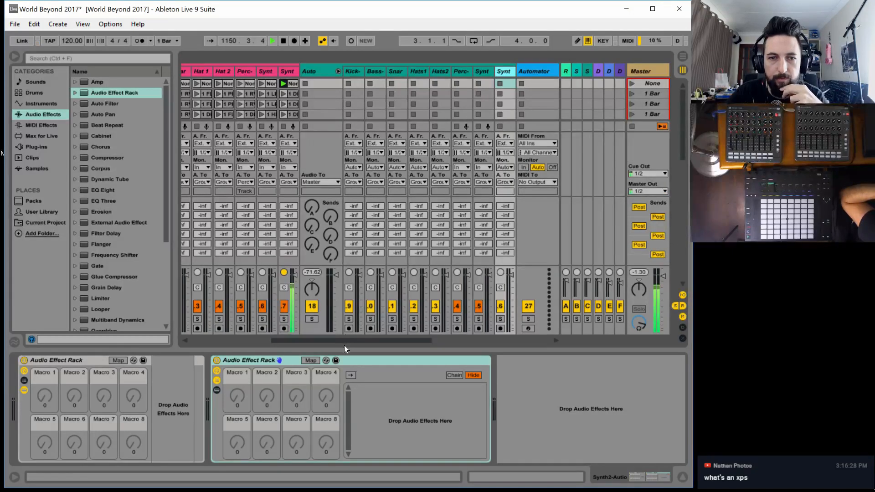
Route the Synth2-Filler track's audio output to Synth2-Auto and set the monitoring of Synth2-Auto to In
{"action": "left_click_drag", "start_coordinate": [330, 340], "coordinate": [302, 337]}
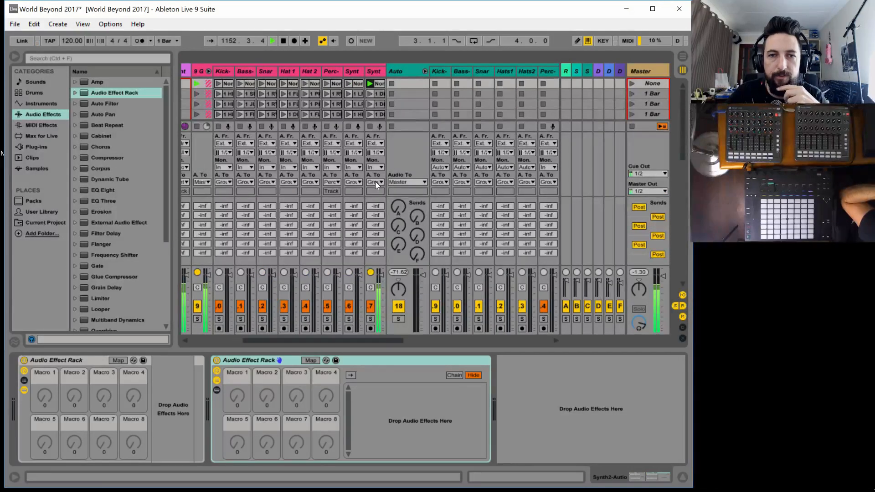
{"action": "left_click", "coordinate": [375, 182]}
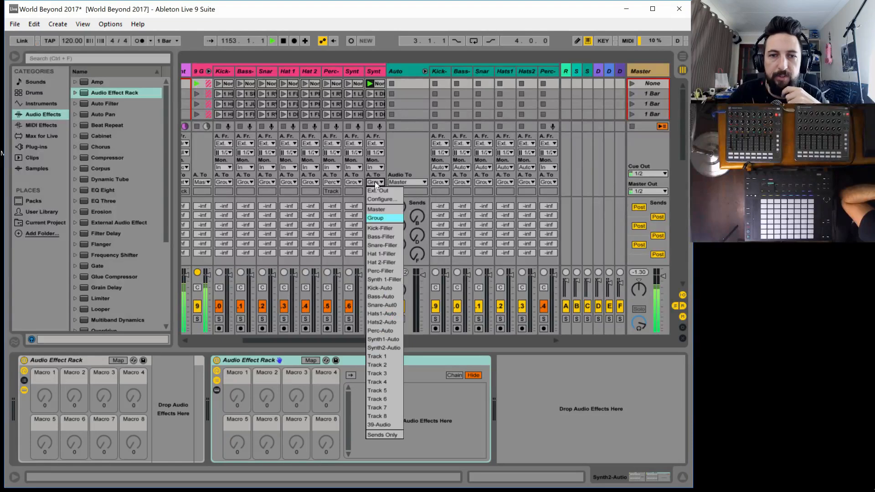
{"action": "left_click", "coordinate": [388, 347]}
{"action": "left_click_drag", "start_coordinate": [382, 338], "coordinate": [469, 344]}
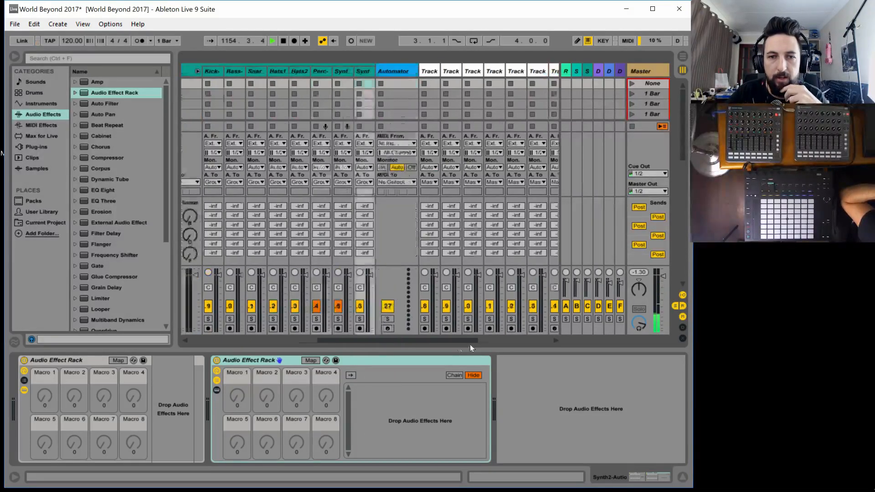
{"action": "left_click", "coordinate": [310, 176]}
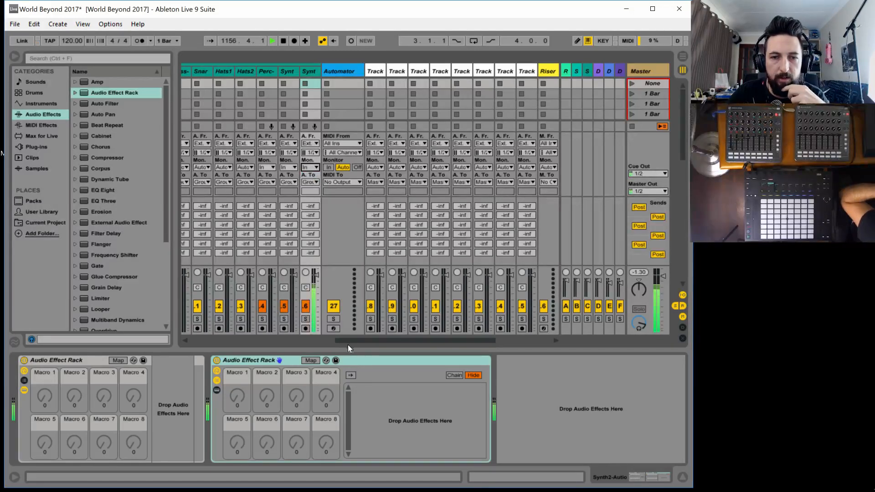
{"action": "left_click_drag", "start_coordinate": [349, 340], "coordinate": [346, 338]}
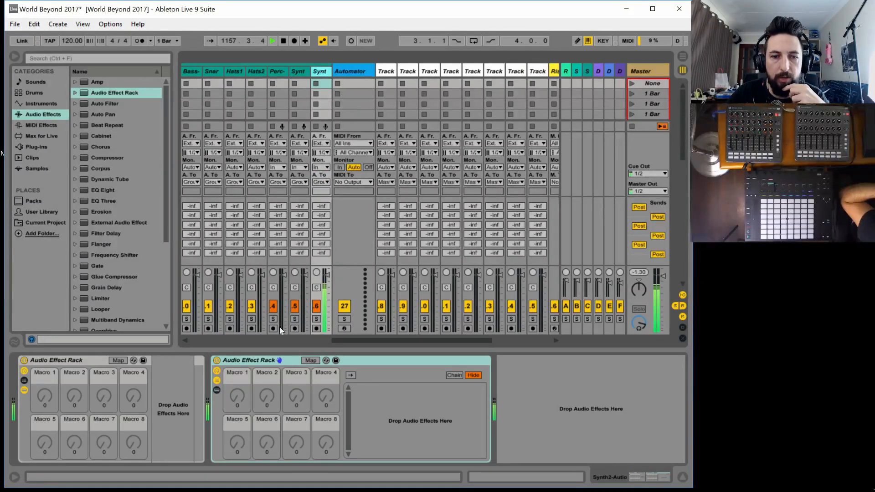
Add an Auto Filter to the second Audio Effect Rack on Synth2-Auto, collapse the first rack, and set the low-pass to 19.9 kHz with 31% resonance
{"action": "left_click", "coordinate": [243, 357]}
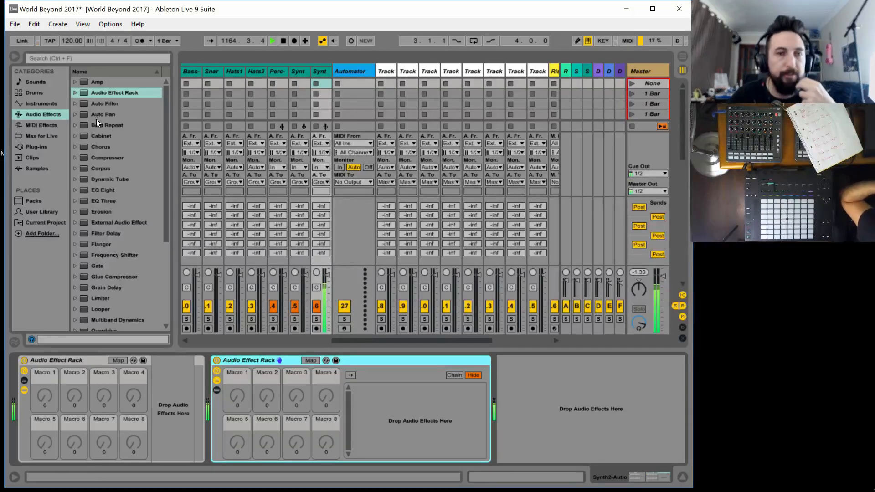
{"action": "left_click_drag", "start_coordinate": [104, 100], "coordinate": [391, 412]}
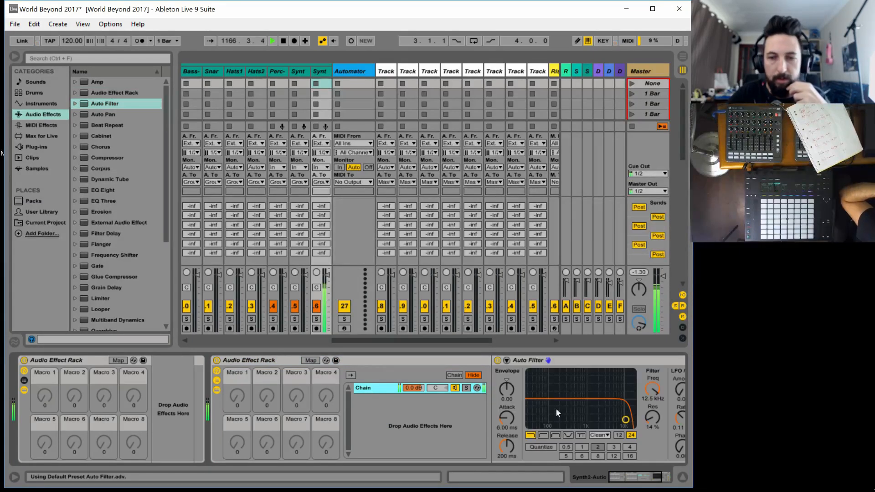
{"action": "double_click", "coordinate": [60, 362]}
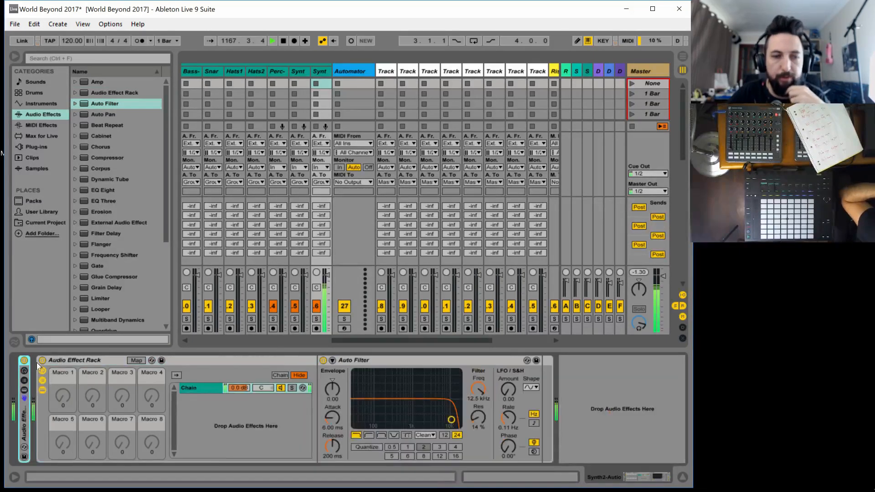
{"action": "left_click_drag", "start_coordinate": [459, 424], "coordinate": [459, 412]}
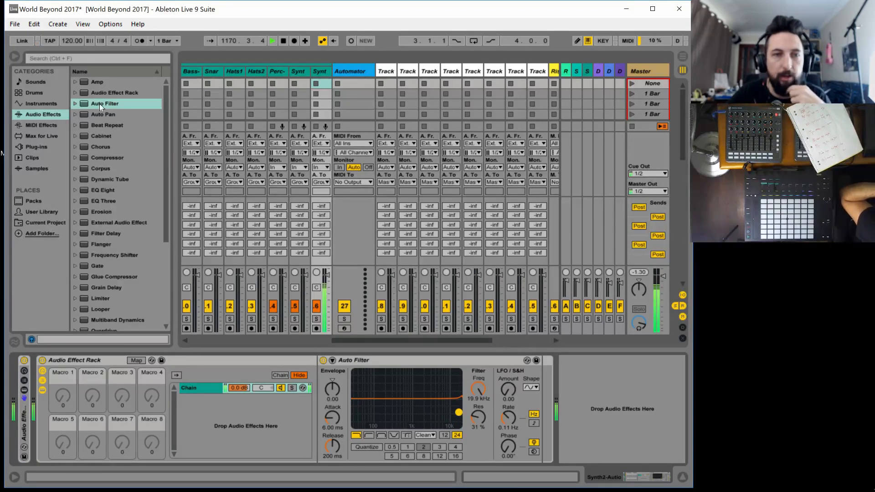
Add a second Auto Filter after the first one and make it a high-pass at 28.9 Hz with 23% resonance
{"action": "left_click_drag", "start_coordinate": [99, 103], "coordinate": [496, 419]}
{"action": "left_click", "coordinate": [515, 435]}
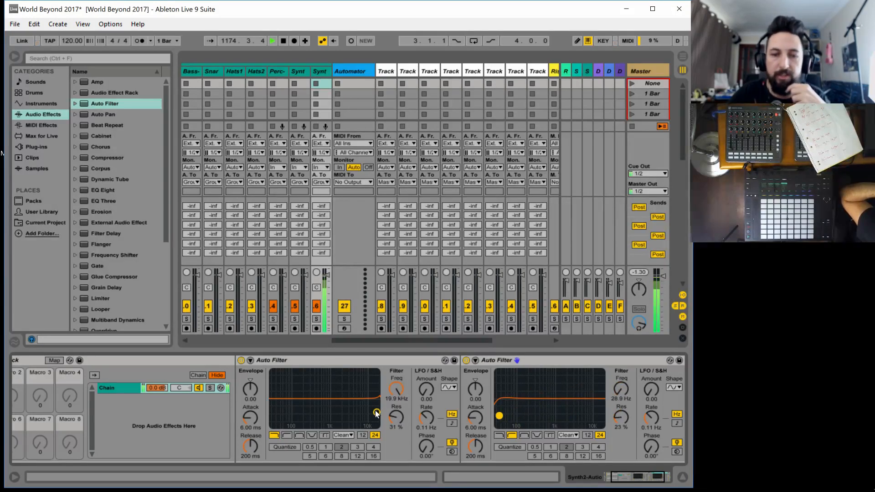
{"action": "mouse_move", "coordinate": [377, 412]}
{"action": "left_mouse_down"}
{"action": "mouse_move", "coordinate": [310, 395]}
{"action": "mouse_move", "coordinate": [376, 412]}
{"action": "left_mouse_up"}
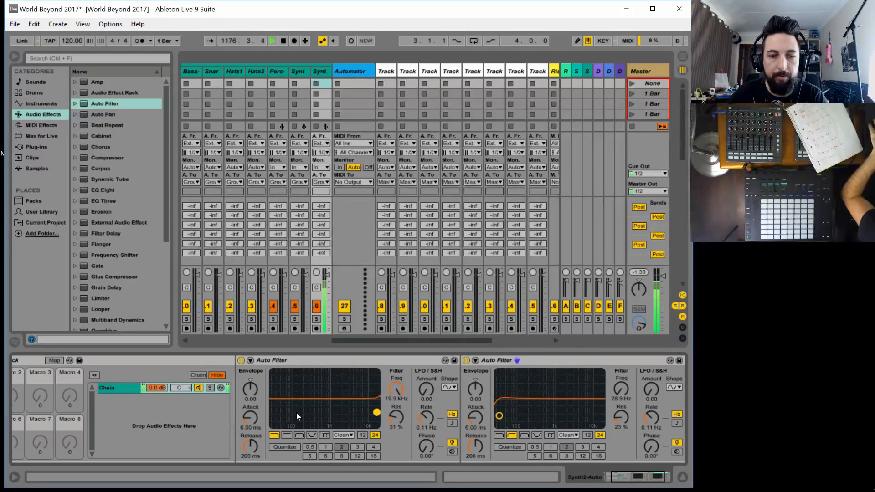
{"action": "left_click", "coordinate": [617, 473]}
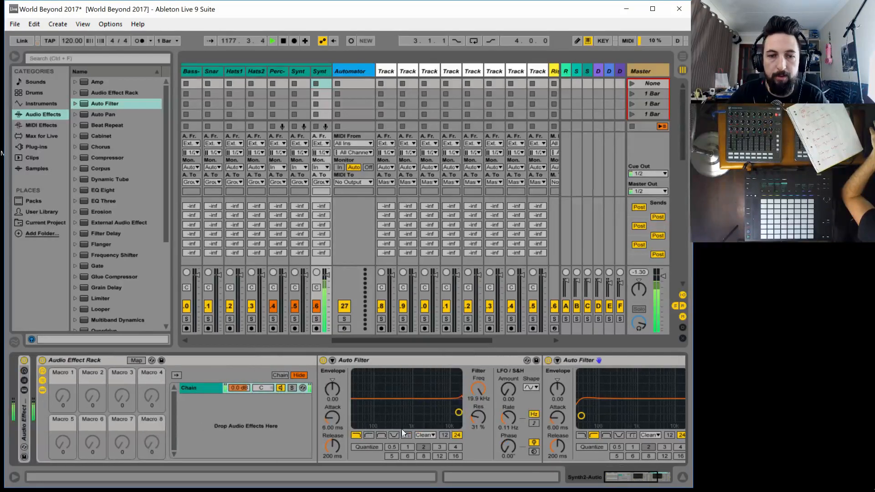
Map the low-pass Auto Filter's frequency to Macro 1, rename the macro LPF, and turn it up to 2.10 kHz
{"action": "left_click", "coordinate": [137, 360]}
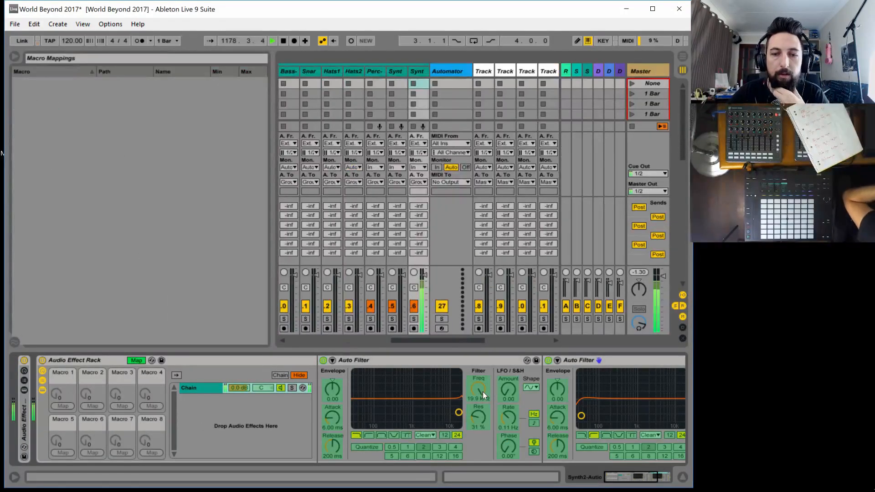
{"action": "left_click", "coordinate": [61, 406]}
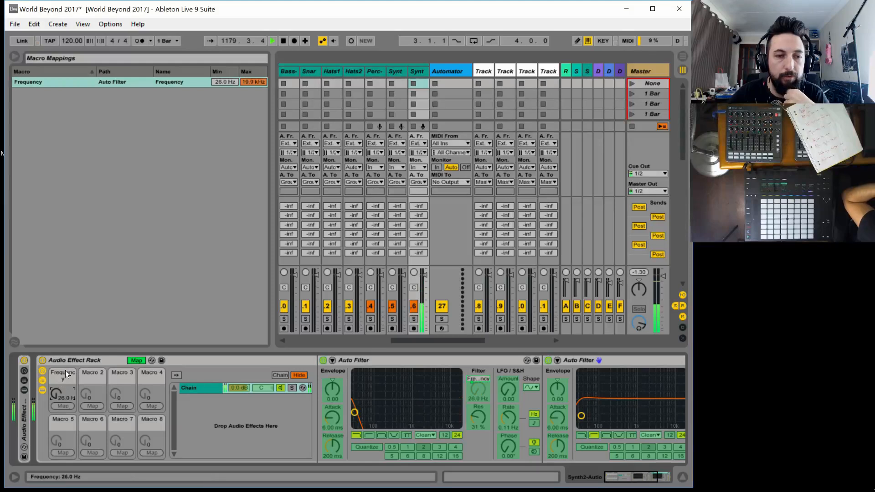
{"action": "key", "text": "ctrl+r"}
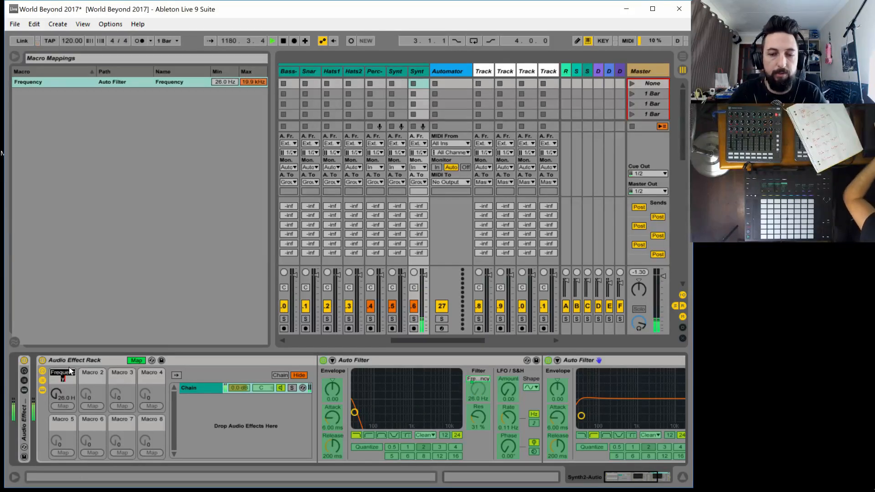
{"action": "type", "text": "L"}
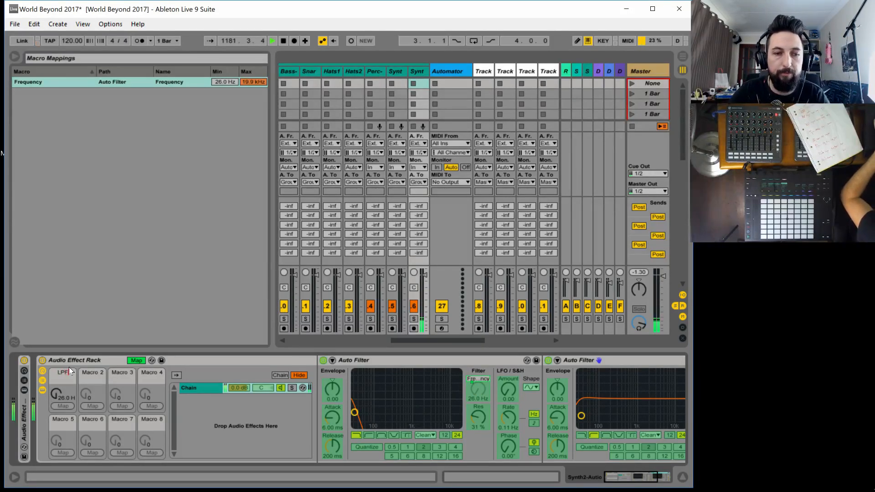
{"action": "type", "text": "PF"}
{"action": "key", "text": "Return"}
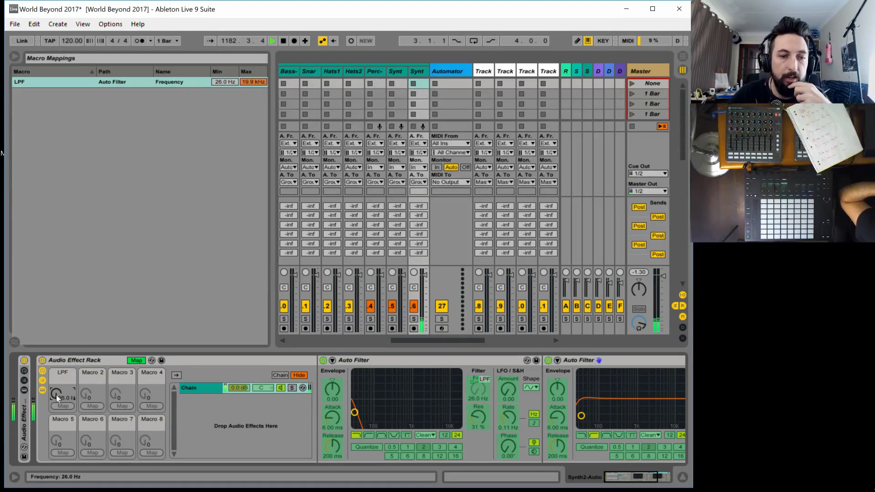
{"action": "left_click_drag", "start_coordinate": [56, 394], "coordinate": [56, 355]}
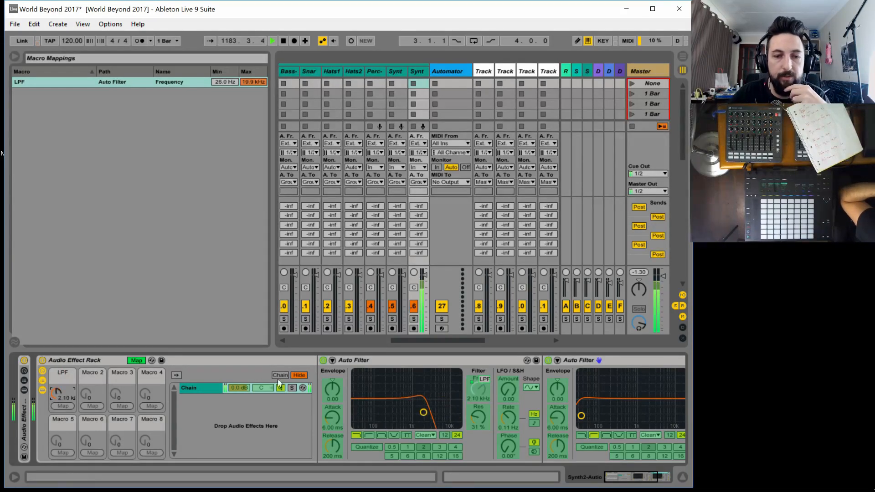
Map the high-pass Auto Filter's frequency to Macro 2 as HPF, set LPF to 19.9 kHz, and leave macro mapping
{"action": "left_click_drag", "start_coordinate": [627, 476], "coordinate": [600, 476]}
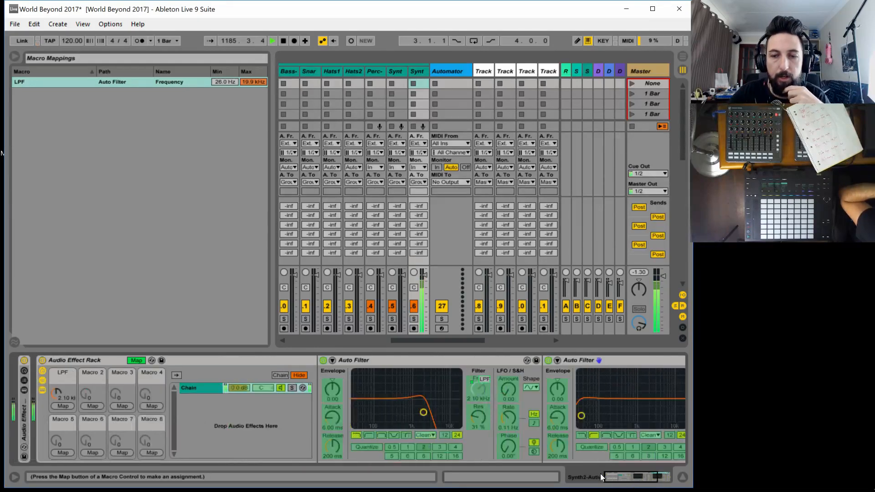
{"action": "left_click", "coordinate": [89, 406]}
{"action": "key", "text": "ctrl+r"}
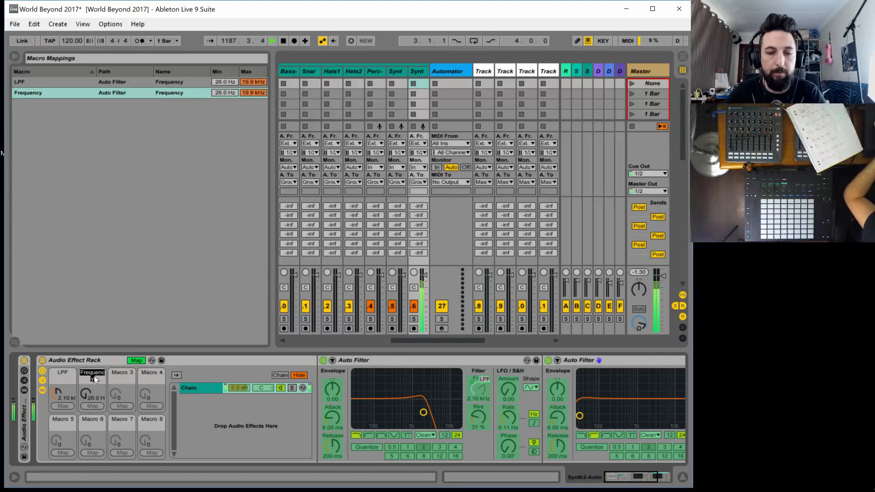
{"action": "type", "text": "HPF"}
{"action": "key", "text": "Return"}
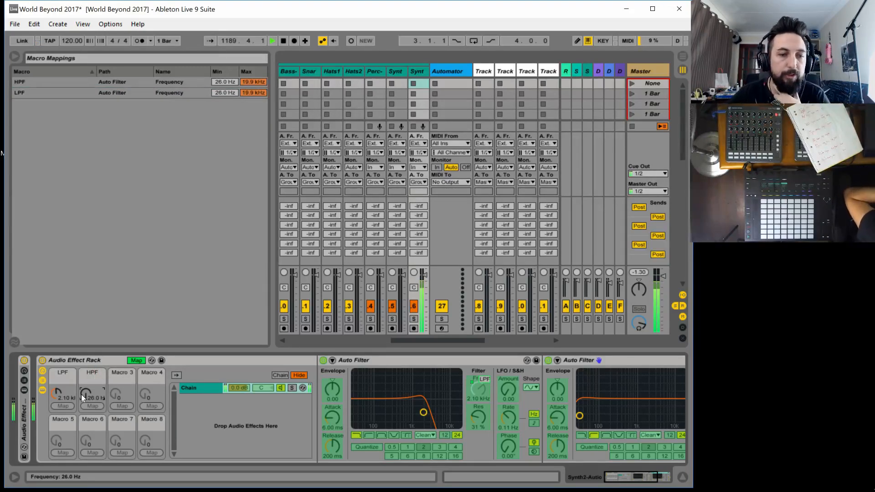
{"action": "left_click_drag", "start_coordinate": [82, 394], "coordinate": [60, 374]}
{"action": "left_click", "coordinate": [136, 360]}
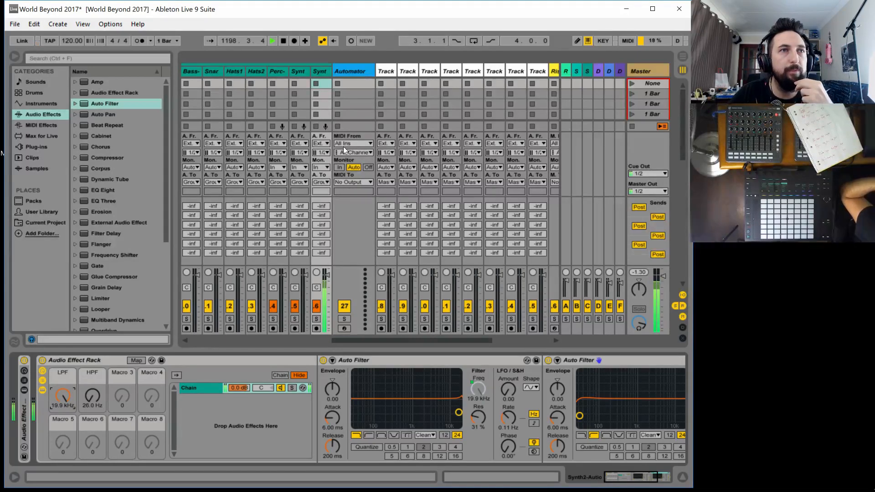
Open the Techno Automator window from the Automator track, examine the Kick lanes and their macro names, and close it
{"action": "left_click_drag", "start_coordinate": [370, 343], "coordinate": [381, 340]}
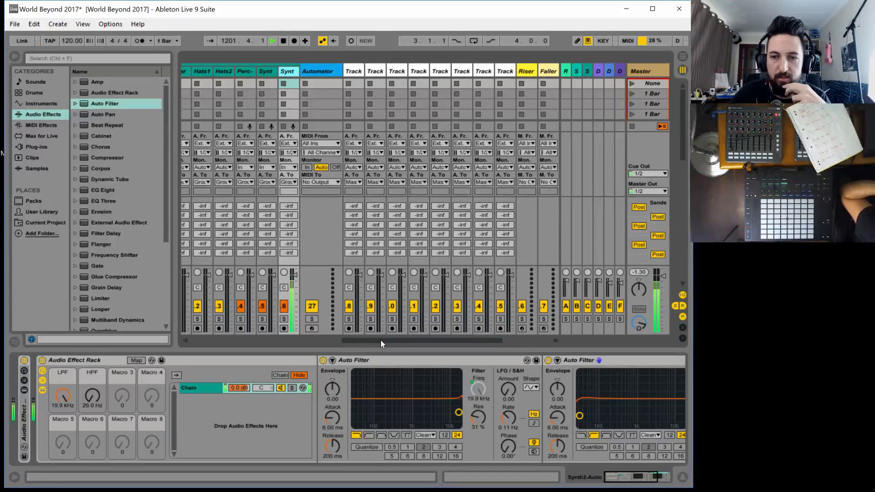
{"action": "left_click_drag", "start_coordinate": [380, 340], "coordinate": [379, 341]}
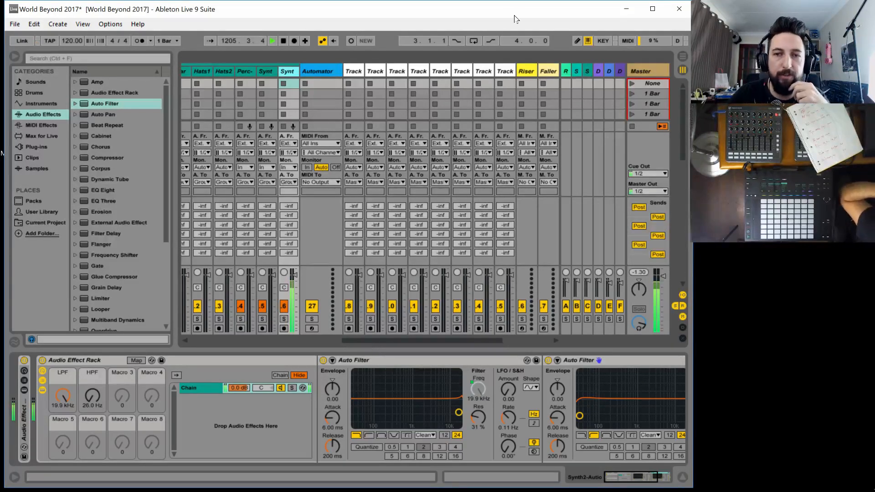
{"action": "left_click", "coordinate": [320, 72]}
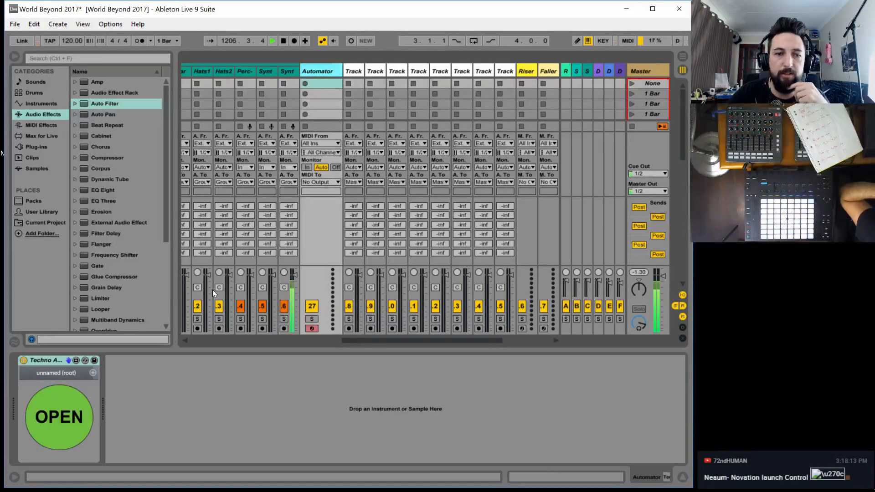
{"action": "left_click", "coordinate": [69, 405]}
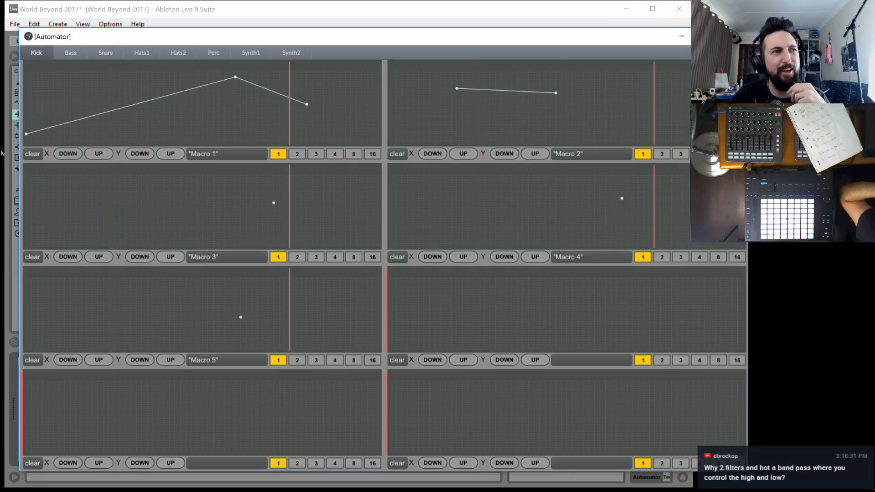
{"action": "left_click", "coordinate": [735, 36]}
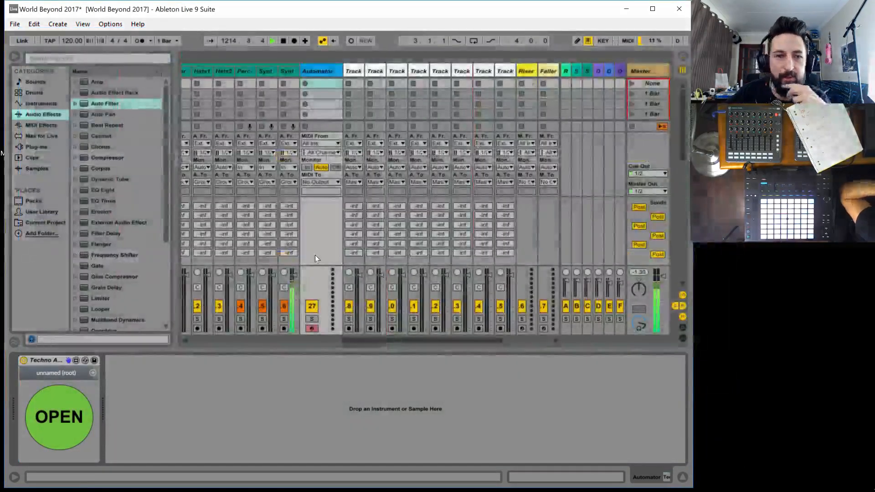
Add a Ping Pong Delay after the second Auto Filter in the Synth2-Auto rack
{"action": "left_click", "coordinate": [288, 71]}
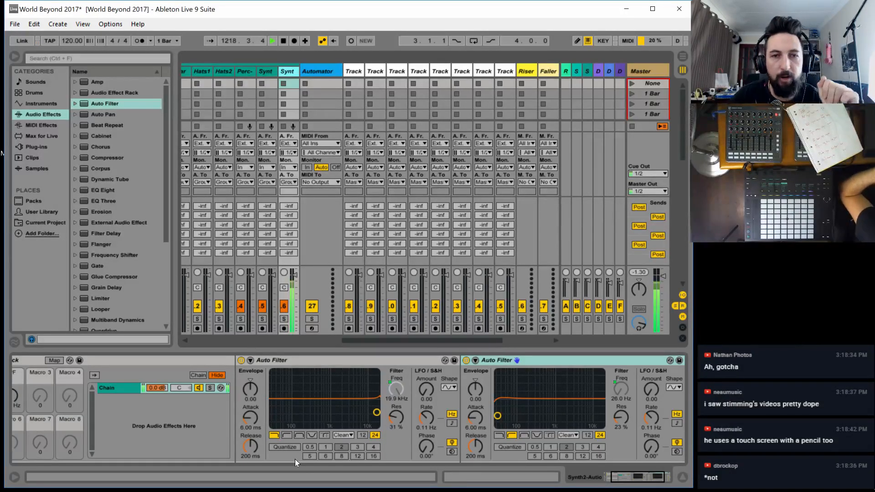
{"action": "left_click_drag", "start_coordinate": [629, 478], "coordinate": [636, 478]}
{"action": "scroll", "coordinate": [127, 282], "scroll_direction": "down", "scroll_amount": 1}
{"action": "scroll", "coordinate": [127, 283], "scroll_direction": "down", "scroll_amount": 3}
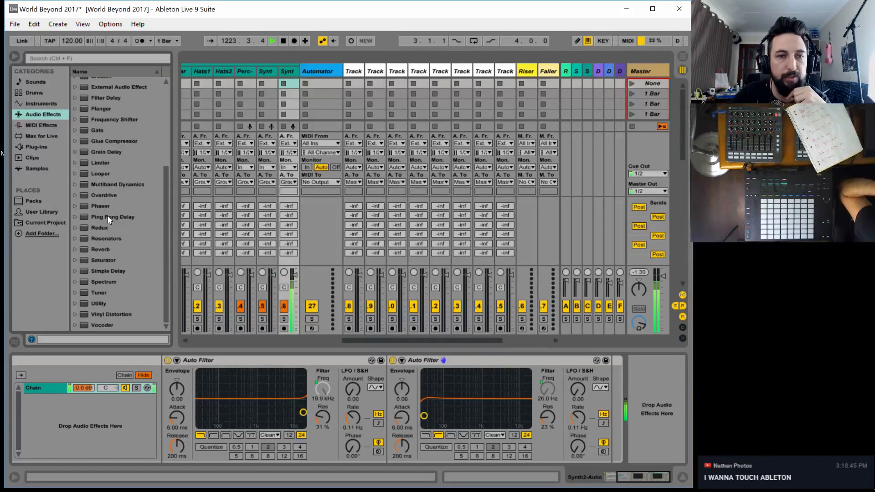
{"action": "left_click_drag", "start_coordinate": [107, 216], "coordinate": [596, 390]}
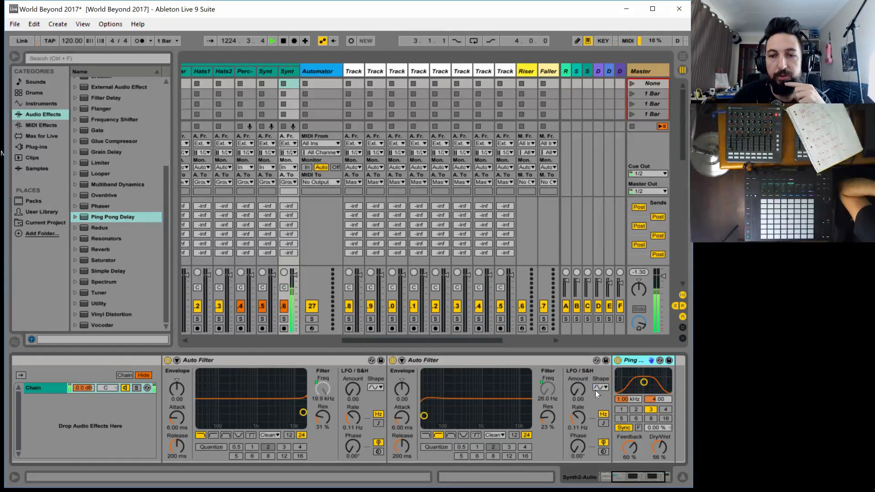
Widen the Ping Pong Delay's filter bandwidth to 7.54 and collapse both Auto Filters in the rack
{"action": "left_click_drag", "start_coordinate": [658, 399], "coordinate": [658, 391]}
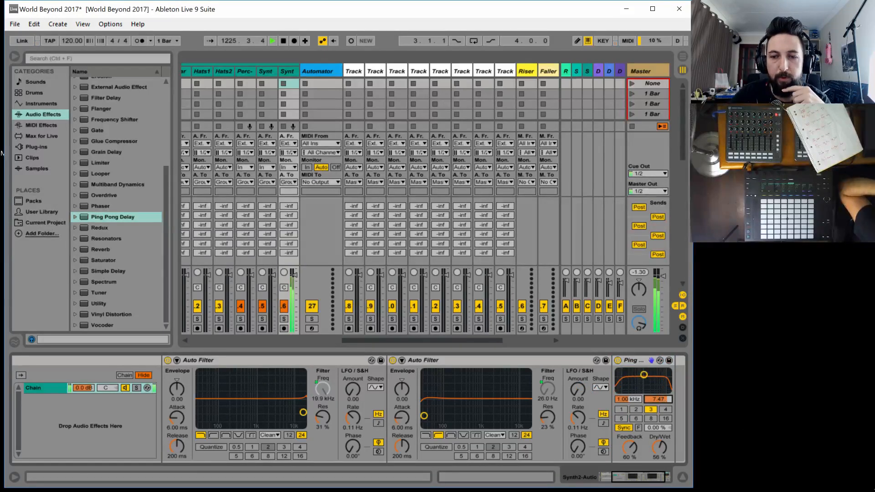
{"action": "double_click", "coordinate": [447, 359]}
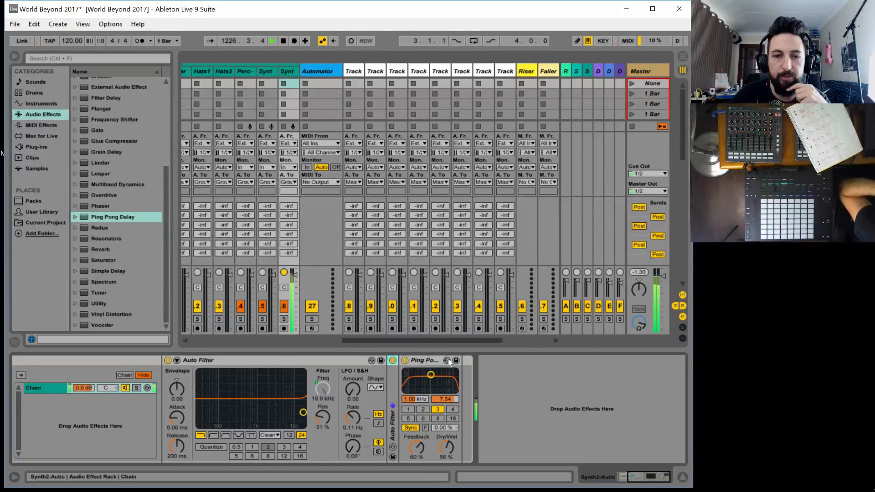
{"action": "double_click", "coordinate": [281, 358]}
{"action": "left_click_drag", "start_coordinate": [662, 483], "coordinate": [635, 477]}
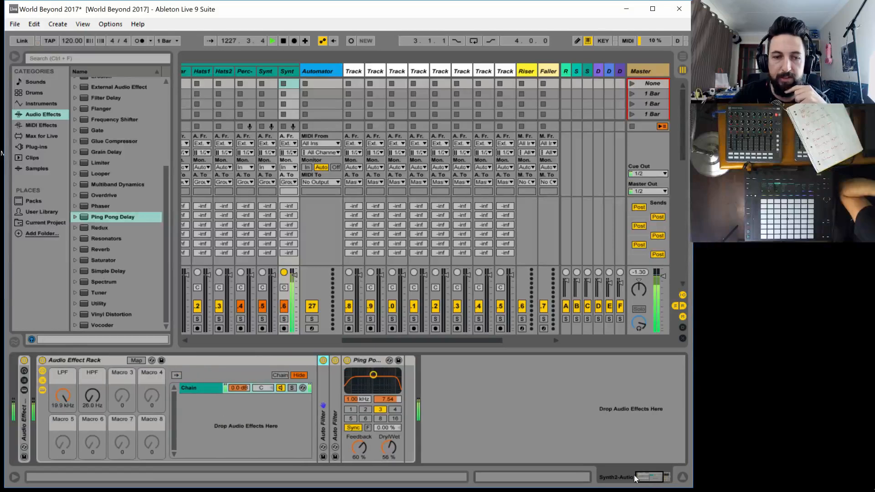
Map the Ping Pong Delay's Dry/Wet to Macro 3 of the rack and rename the macro DLY WET
{"action": "left_click", "coordinate": [130, 357]}
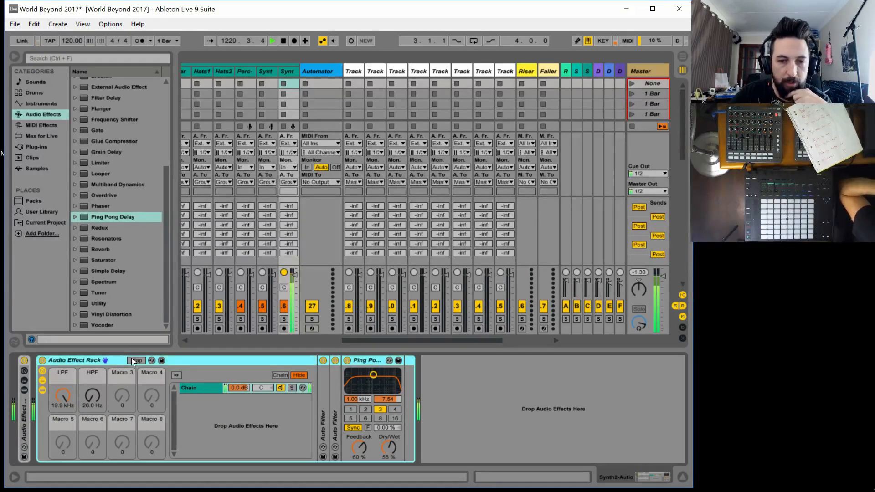
{"action": "left_click", "coordinate": [130, 360]}
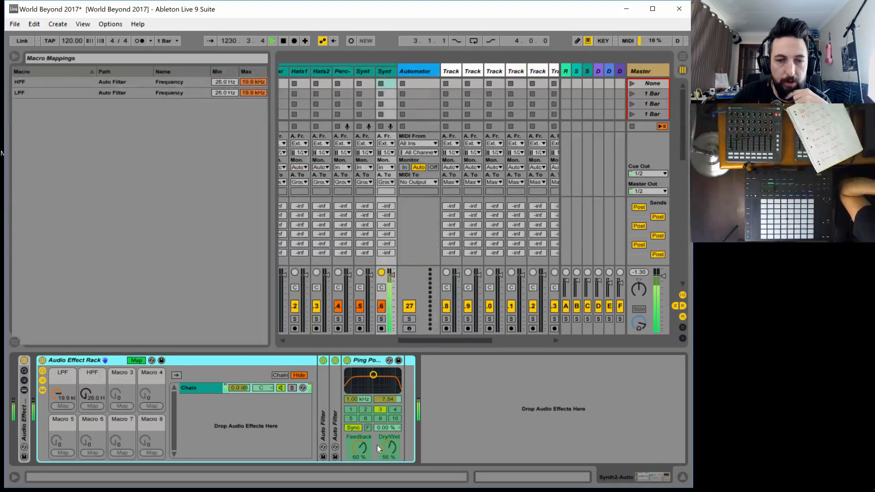
{"action": "left_click", "coordinate": [122, 404]}
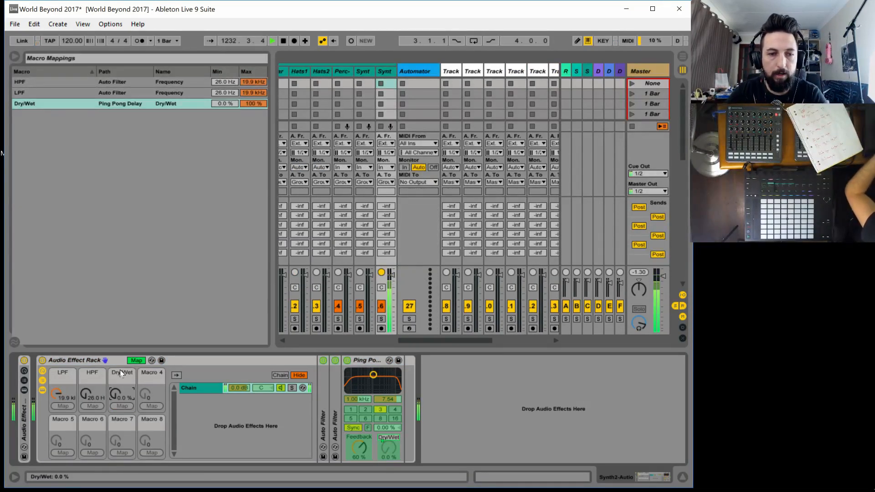
{"action": "left_click", "coordinate": [119, 373]}
{"action": "key", "text": "BackSpace"}
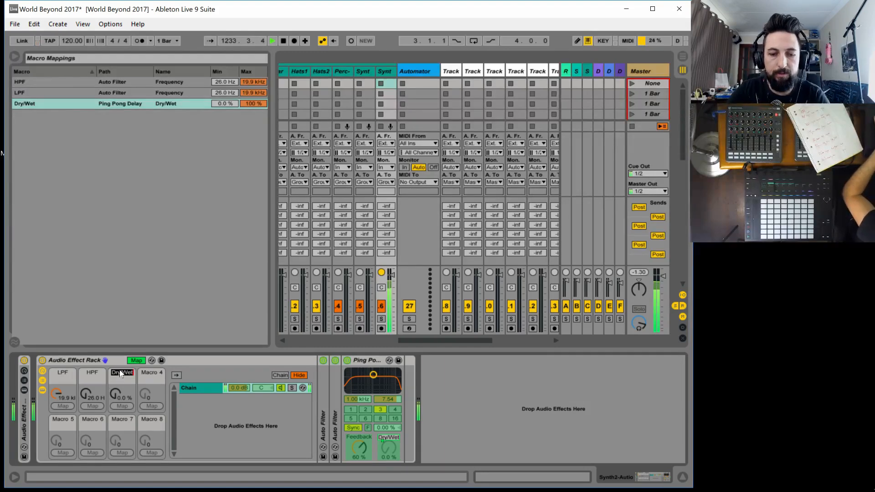
{"action": "type", "text": "DLY DRY"}
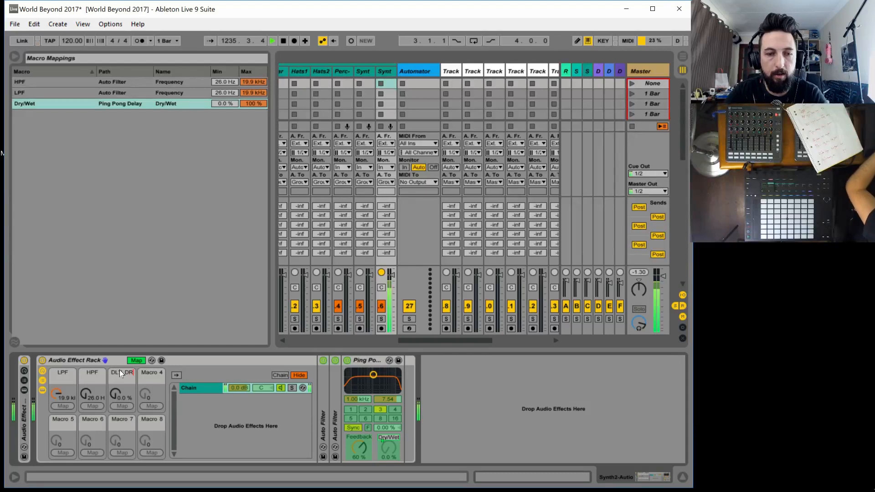
{"action": "type", "text": "/WE"}
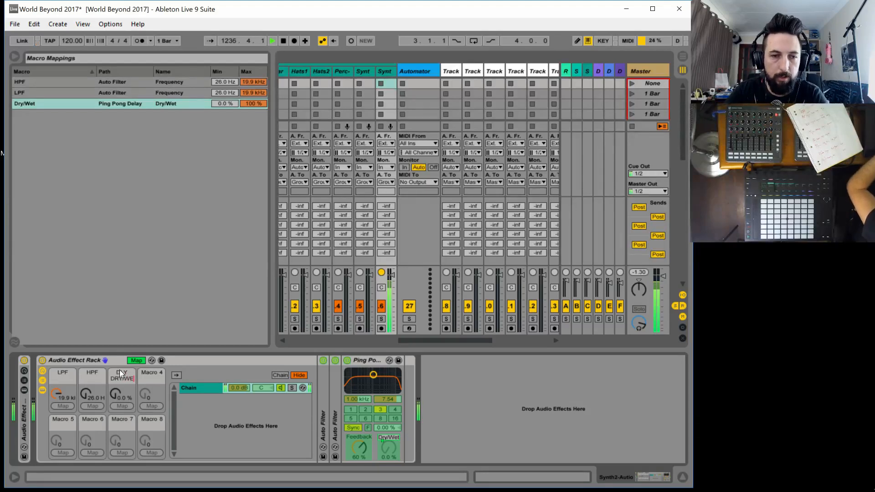
{"action": "type", "text": "T"}
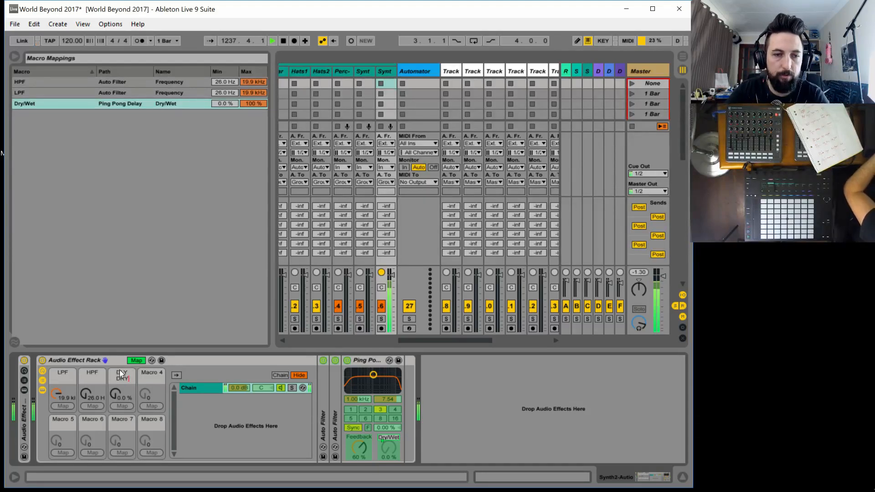
{"action": "key", "text": "BackSpace"}
{"action": "key", "text": "BackSpace"}
{"action": "key", "text": "BackSpace"}
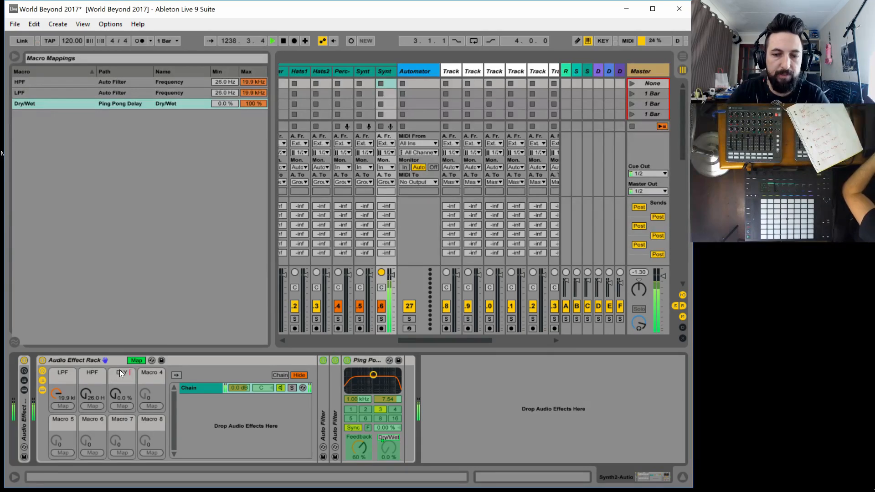
{"action": "type", "text": "WET"}
{"action": "key", "text": "Return"}
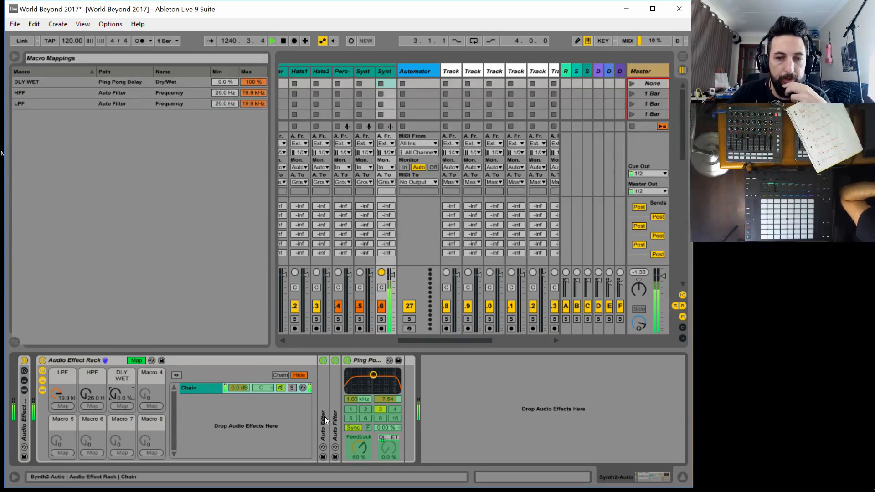
Map the Ping Pong Delay's Feedback to Macro 4, rename the macro FB, and leave macro mapping
{"action": "left_click", "coordinate": [360, 451]}
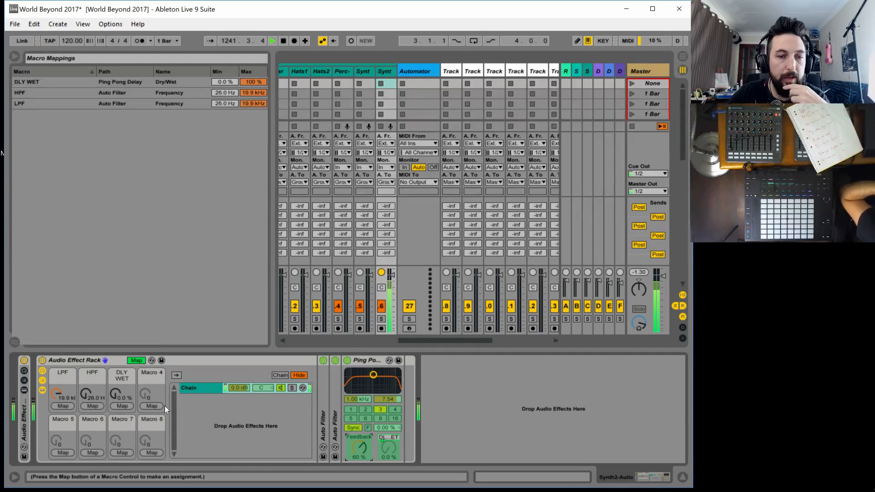
{"action": "left_click", "coordinate": [152, 406]}
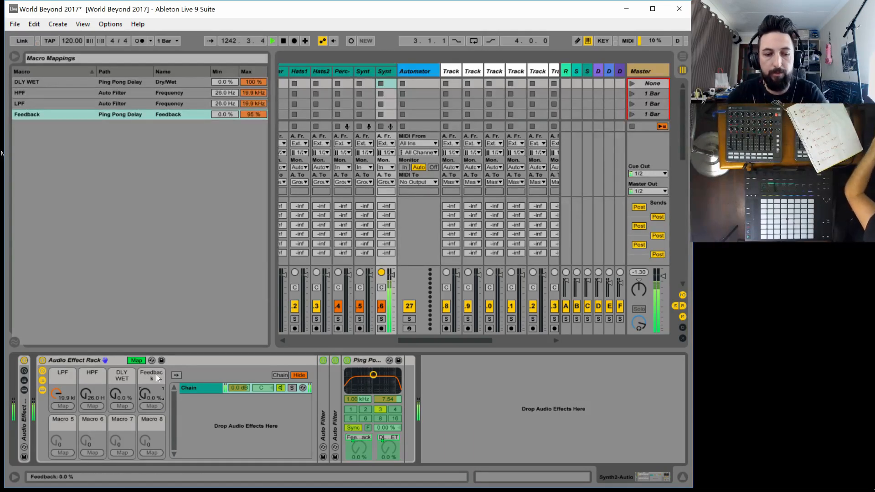
{"action": "key", "text": "ctrl+r"}
{"action": "type", "text": "F"}
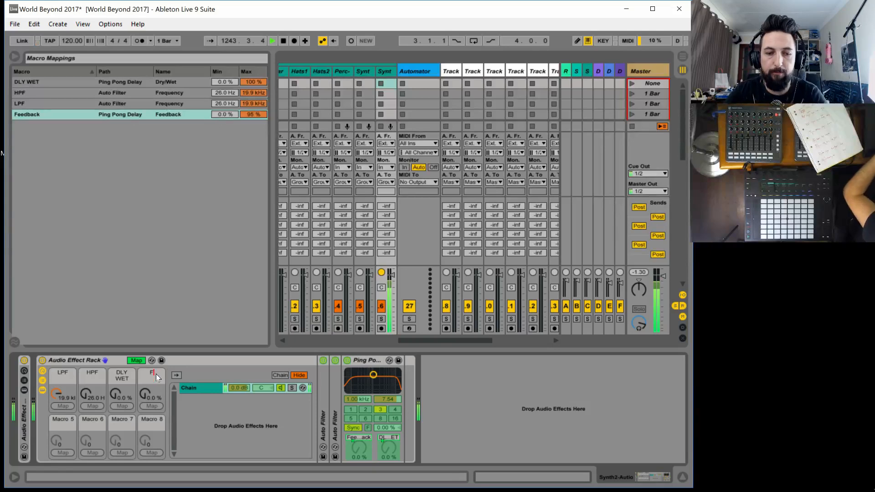
{"action": "type", "text": "B"}
{"action": "key", "text": "Return"}
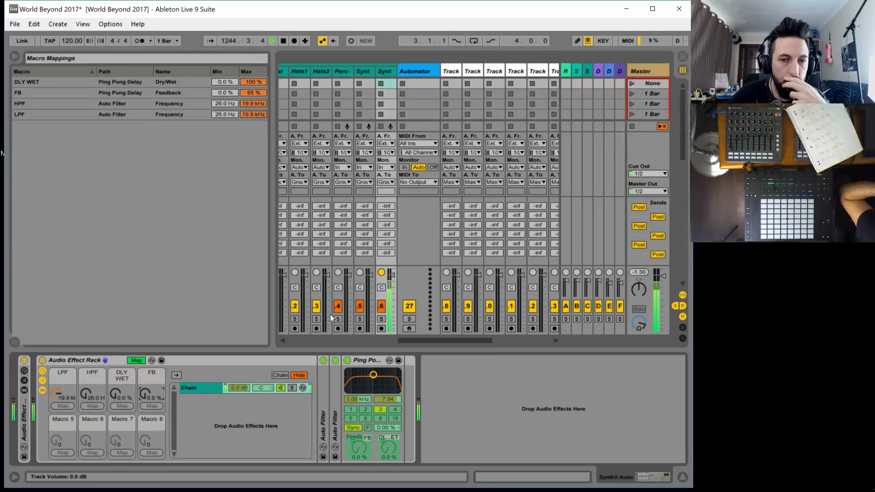
{"action": "left_click", "coordinate": [135, 362]}
Set the Ping Pong Delay to Repitch mode and switch its delay time from Sync to Time
{"action": "right_click", "coordinate": [366, 361]}
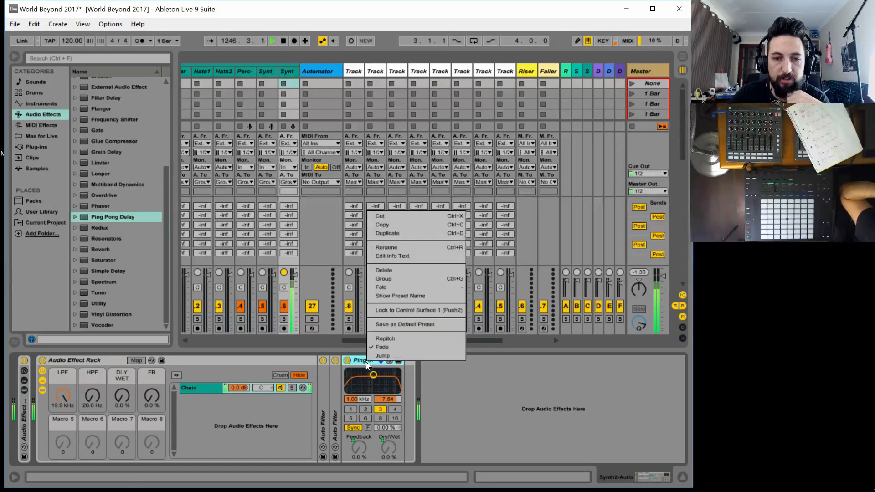
{"action": "left_click", "coordinate": [385, 338]}
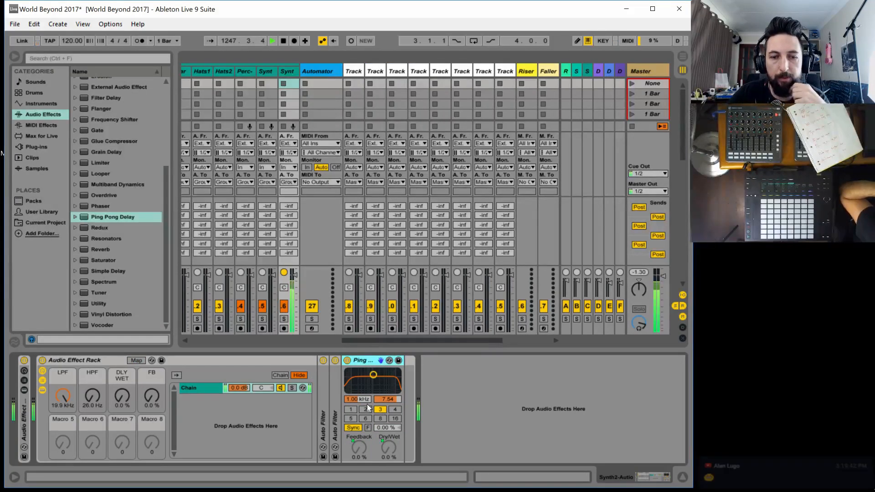
{"action": "left_click", "coordinate": [352, 428]}
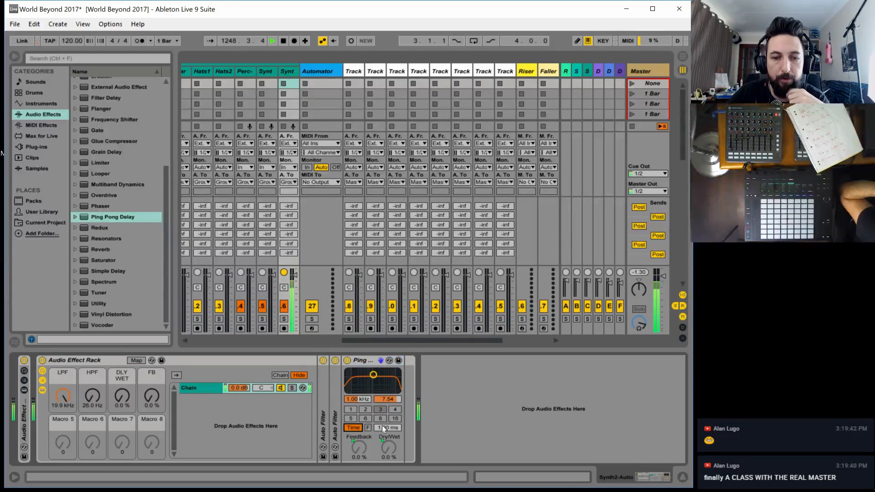
Audition the delay with the FB macro at 95 %, DLY WET at 49 %, and the delay time at about 16.6 ms
{"action": "left_click_drag", "start_coordinate": [151, 396], "coordinate": [152, 353]}
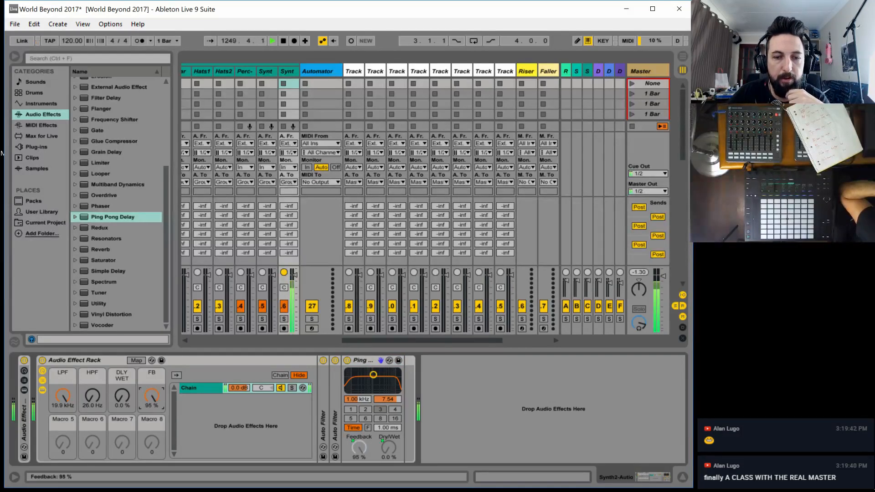
{"action": "mouse_move", "coordinate": [387, 428]}
{"action": "left_mouse_down"}
{"action": "mouse_move", "coordinate": [386, 403]}
{"action": "mouse_move", "coordinate": [387, 417]}
{"action": "left_mouse_up"}
{"action": "left_click_drag", "start_coordinate": [122, 395], "coordinate": [122, 373]}
{"action": "mouse_move", "coordinate": [380, 428]}
{"action": "left_mouse_down"}
{"action": "mouse_move", "coordinate": [380, 411]}
{"action": "mouse_move", "coordinate": [380, 429]}
{"action": "left_mouse_up"}
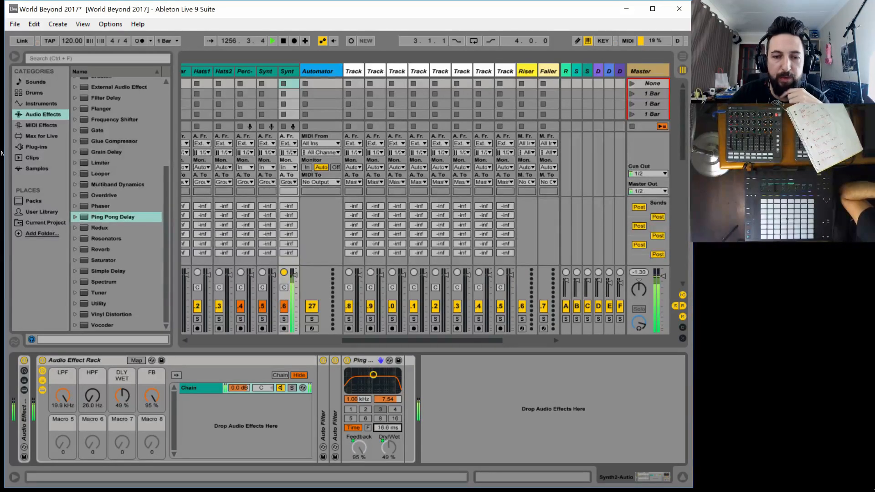
Map the Ping Pong Delay's delay time to Macro 5 and name the macro DLY TIME
{"action": "left_click", "coordinate": [134, 361]}
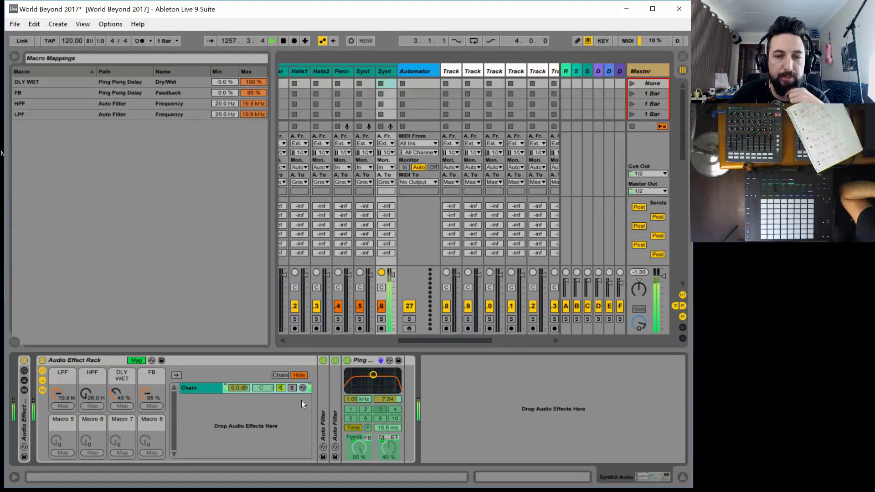
{"action": "left_click", "coordinate": [381, 430]}
{"action": "left_click", "coordinate": [62, 452]}
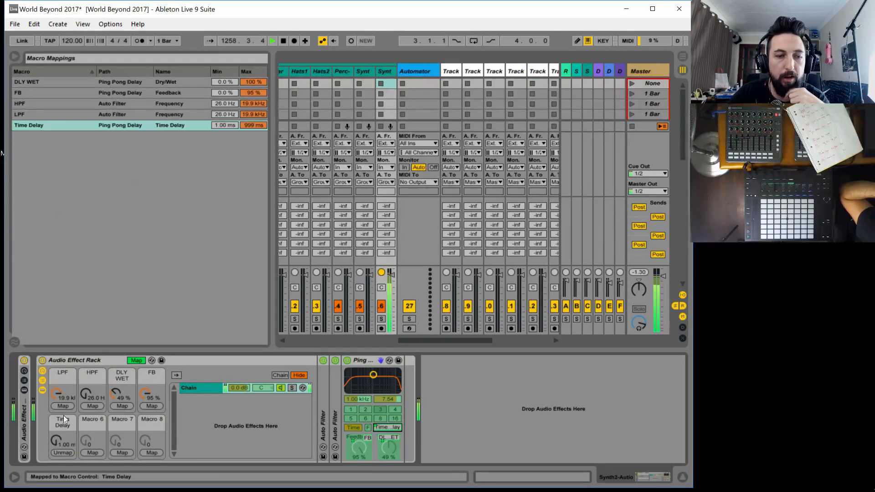
{"action": "left_click", "coordinate": [64, 419]}
{"action": "key", "text": "ctrl+r"}
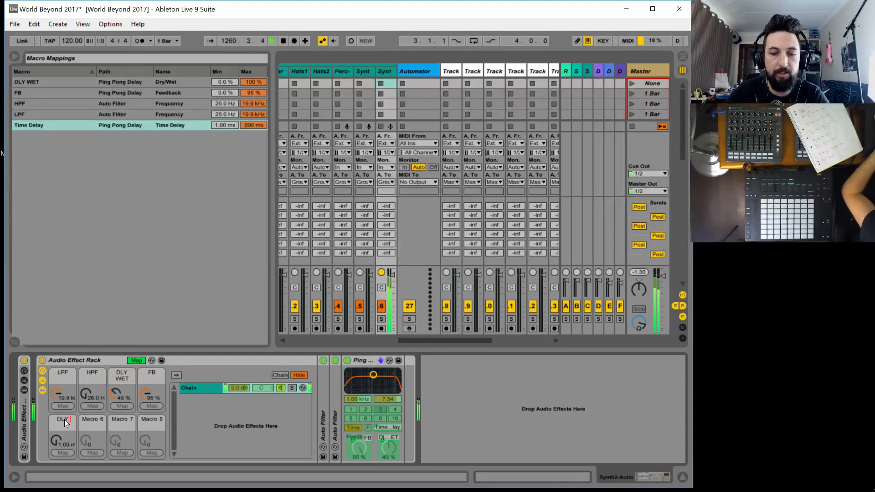
{"action": "type", "text": "DLY Rimw"}
{"action": "key", "text": "Return"}
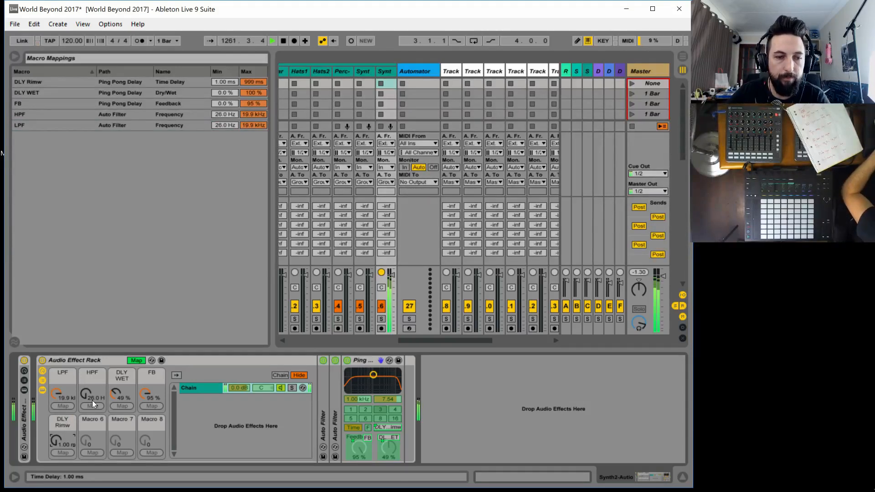
{"action": "key", "text": "ctrl+r"}
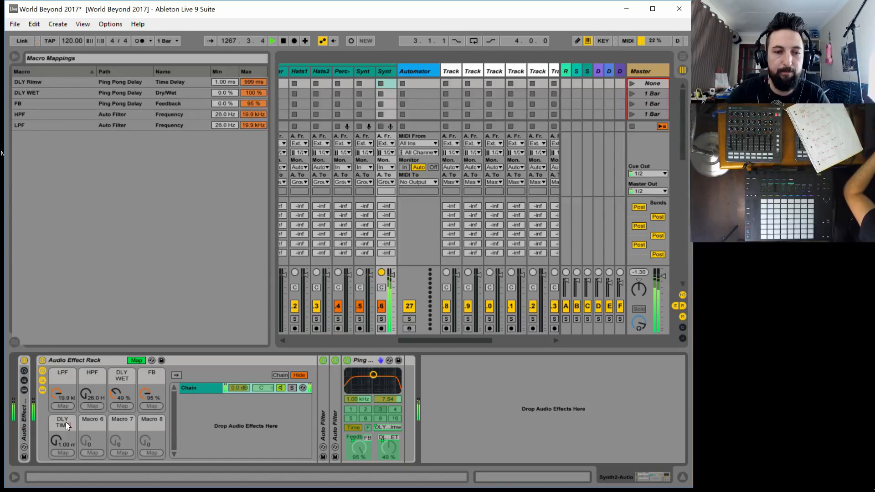
{"action": "key", "text": "Return"}
Rename the FB macro DLY FB and set DLY FB to 63 %, DLY WET to 74 %, and DLY TIME to about 16.7 ms
{"action": "left_click", "coordinate": [155, 371]}
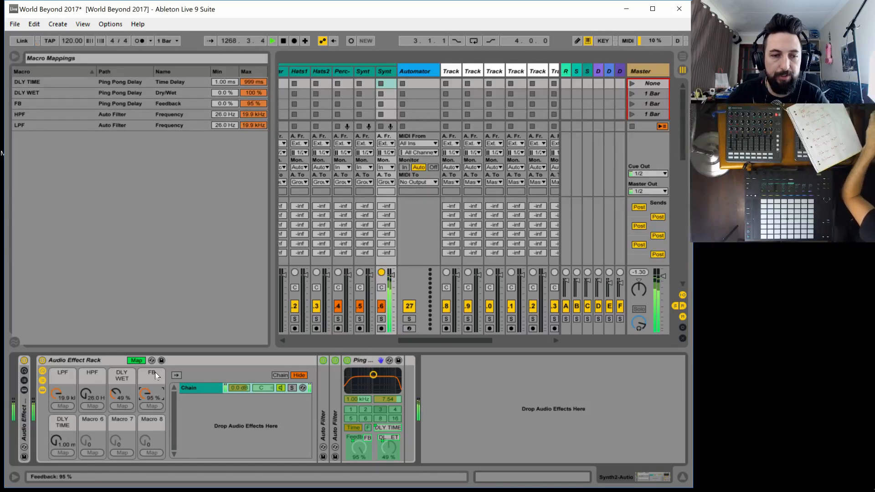
{"action": "key", "text": "ctrl+r"}
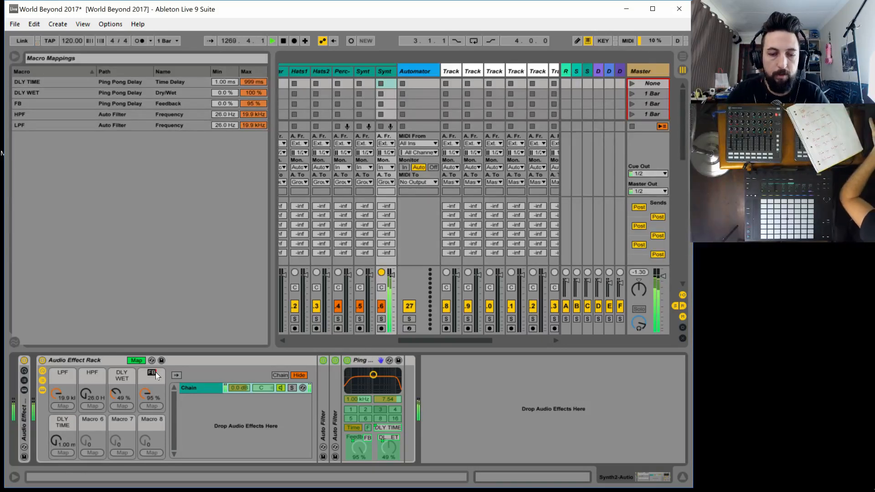
{"action": "type", "text": "DLY "}
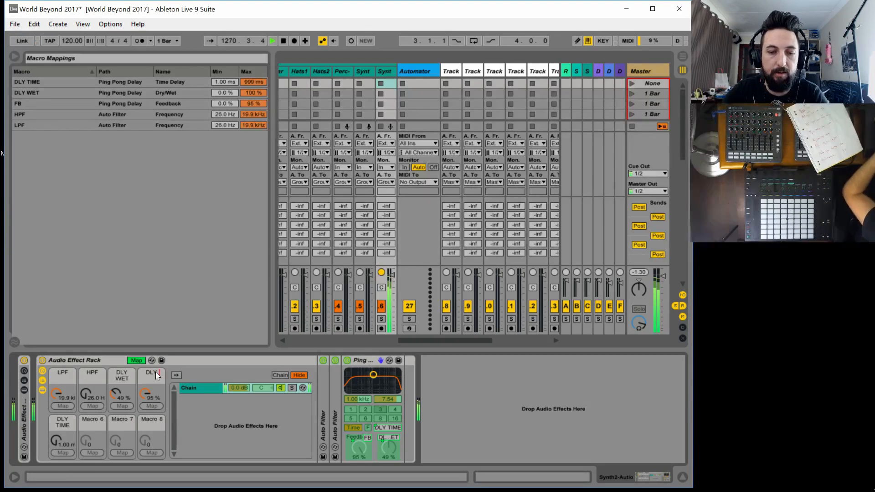
{"action": "type", "text": "FB"}
{"action": "key", "text": "Return"}
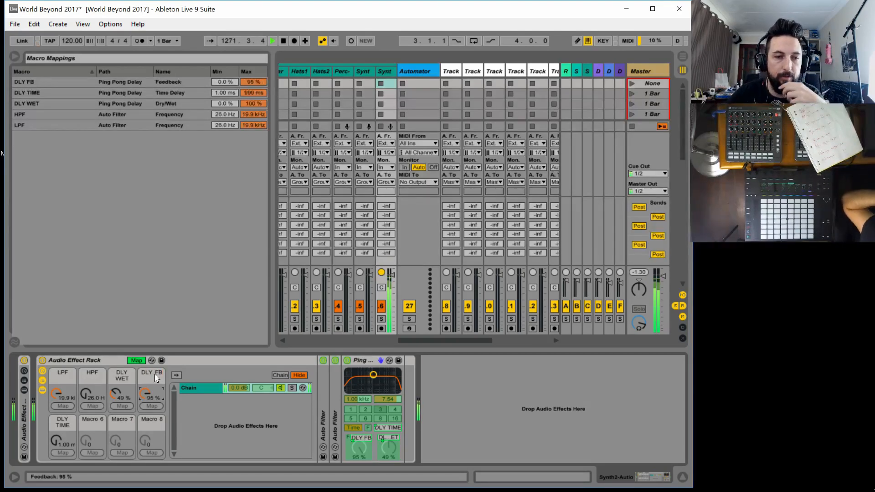
{"action": "left_click_drag", "start_coordinate": [145, 394], "coordinate": [122, 376]}
{"action": "left_click_drag", "start_coordinate": [67, 436], "coordinate": [67, 436]}
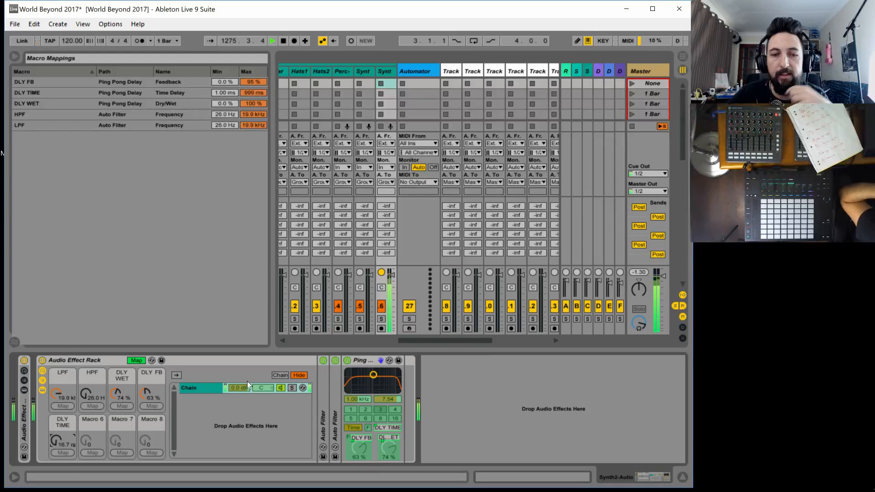
Map the Ping Pong Delay's filter frequency to Macro 6 and rename the macro DLY EQ
{"action": "left_click", "coordinate": [353, 397]}
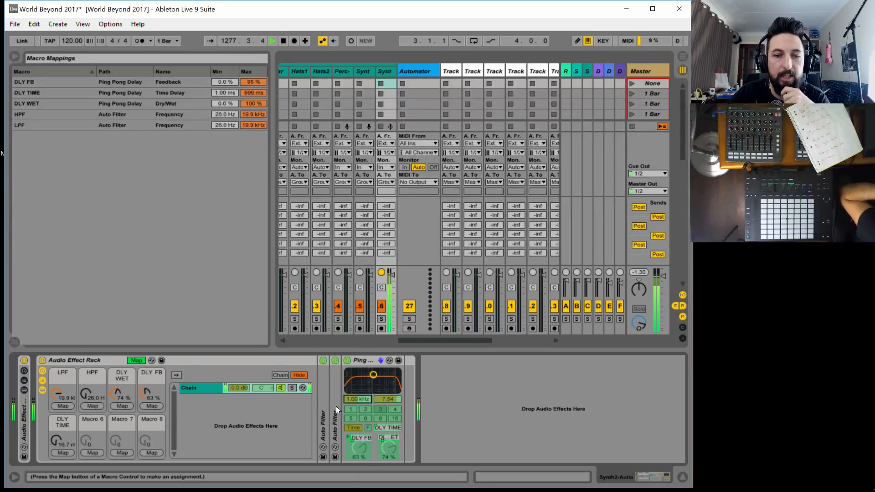
{"action": "left_click", "coordinate": [88, 451]}
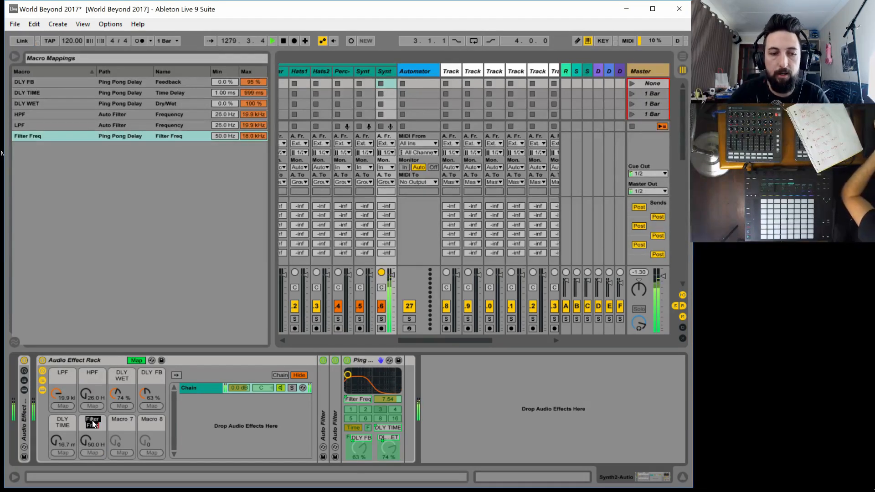
{"action": "type", "text": "DLY"}
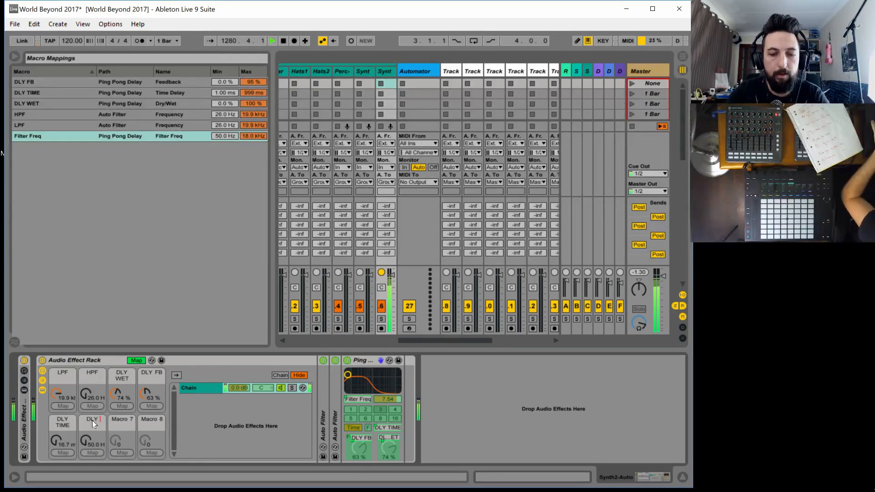
{"action": "type", "text": " EQ"}
{"action": "key", "text": "Return"}
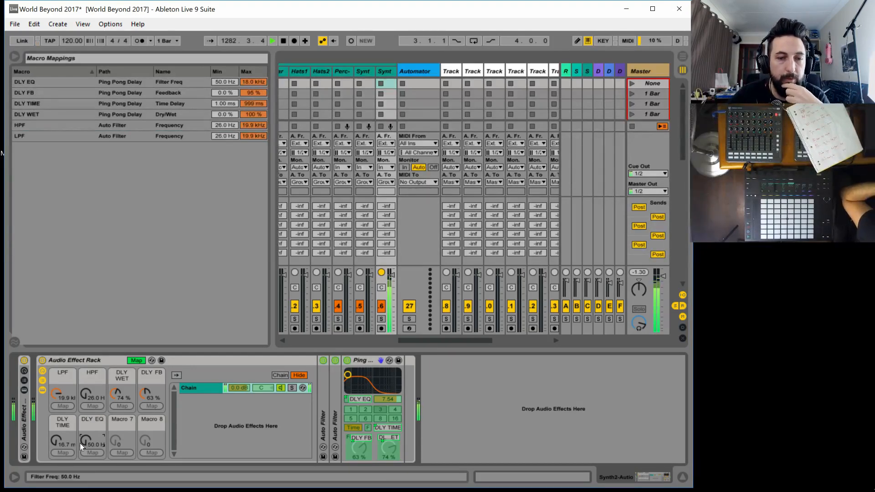
Sweep the delay macros to audition them, ending with DLY TIME at 386 ms, DLY EQ at 845 Hz, and DLY WET at 0 %
{"action": "left_click_drag", "start_coordinate": [80, 443], "coordinate": [83, 476]}
{"action": "left_click_drag", "start_coordinate": [85, 443], "coordinate": [59, 456]}
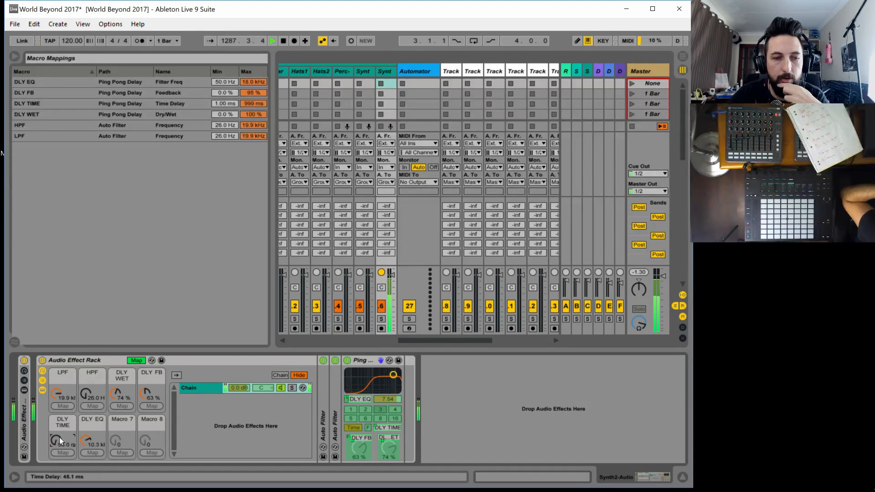
{"action": "mouse_move", "coordinate": [113, 394]}
{"action": "left_mouse_down"}
{"action": "mouse_move", "coordinate": [113, 423]}
{"action": "mouse_move", "coordinate": [116, 384]}
{"action": "left_mouse_up"}
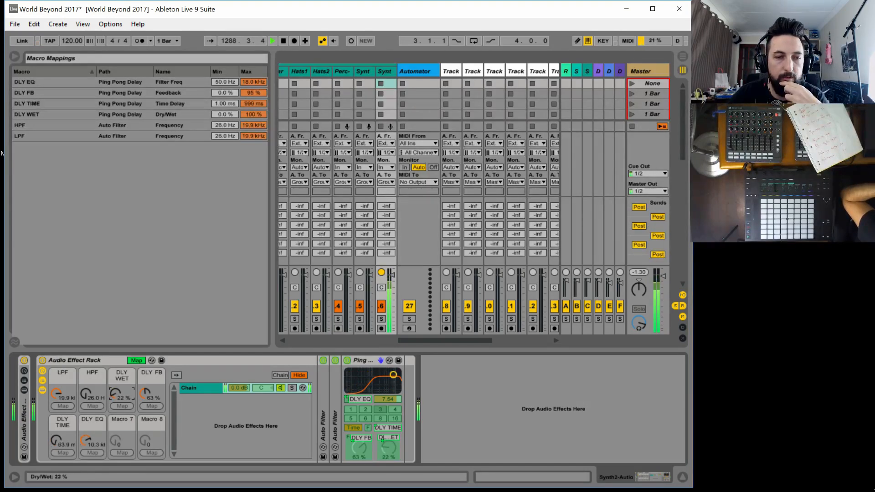
{"action": "left_click_drag", "start_coordinate": [56, 440], "coordinate": [57, 410]}
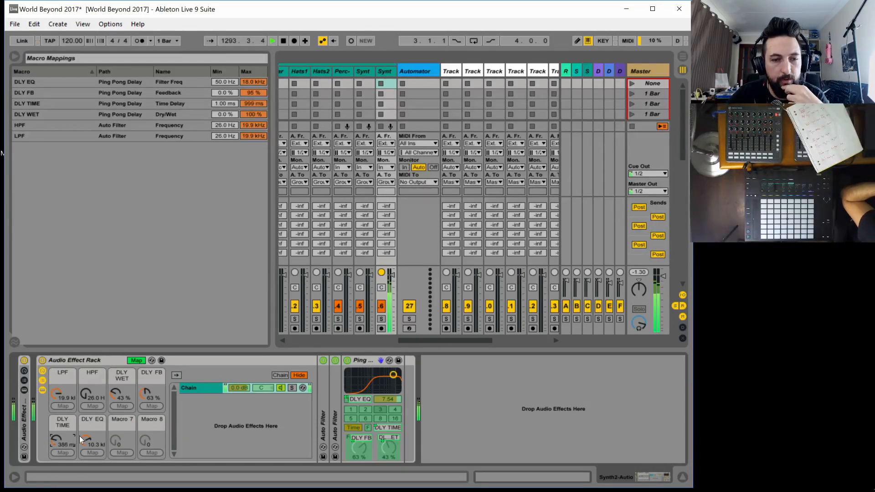
{"action": "left_click_drag", "start_coordinate": [86, 440], "coordinate": [86, 490]}
{"action": "left_click_drag", "start_coordinate": [86, 458], "coordinate": [87, 437]}
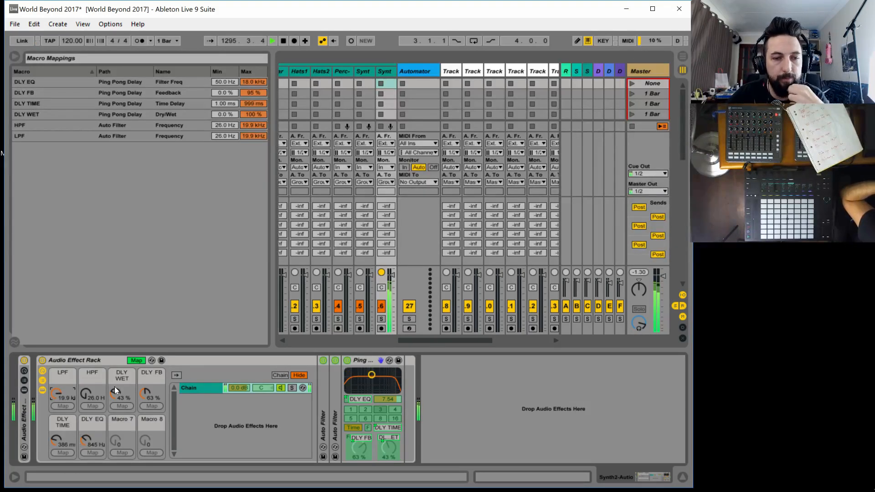
{"action": "left_click_drag", "start_coordinate": [114, 387], "coordinate": [112, 431]}
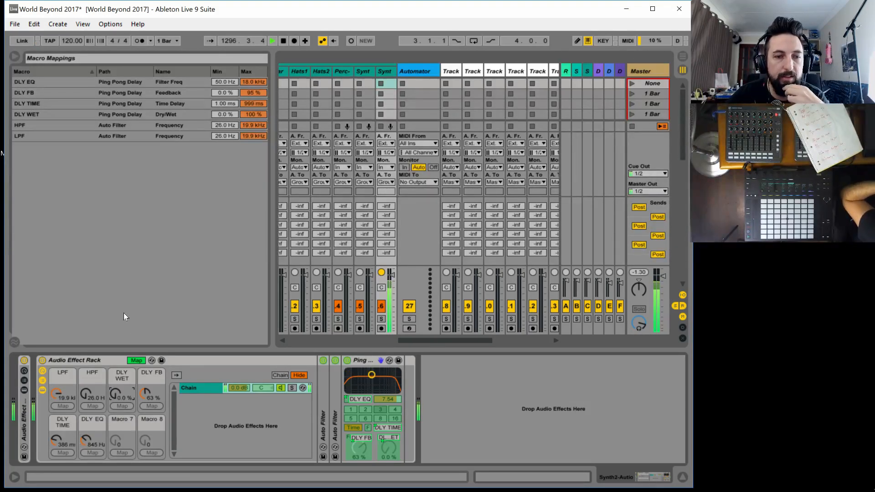
Add a Reverb after the Ping Pong Delay, turn off its Hi Cut, and set its quality to High
{"action": "left_click", "coordinate": [135, 360]}
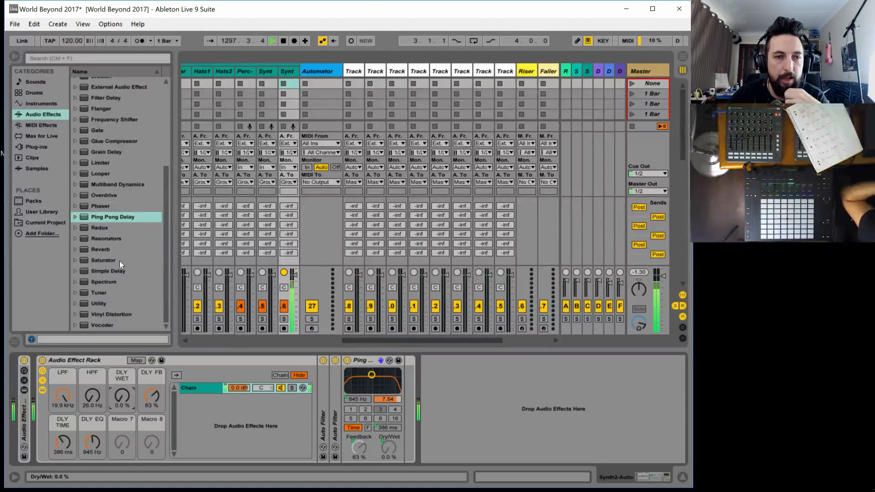
{"action": "left_click_drag", "start_coordinate": [87, 248], "coordinate": [404, 398]}
{"action": "left_click", "coordinate": [441, 378]}
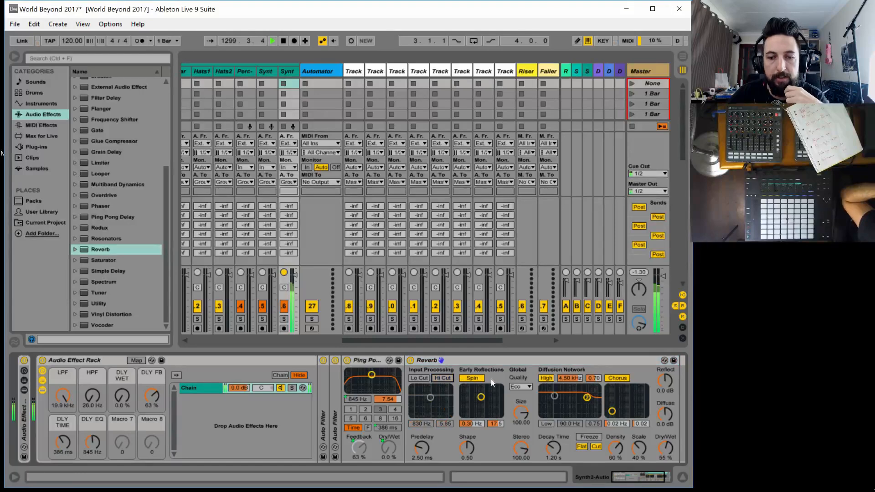
{"action": "left_click", "coordinate": [526, 387]}
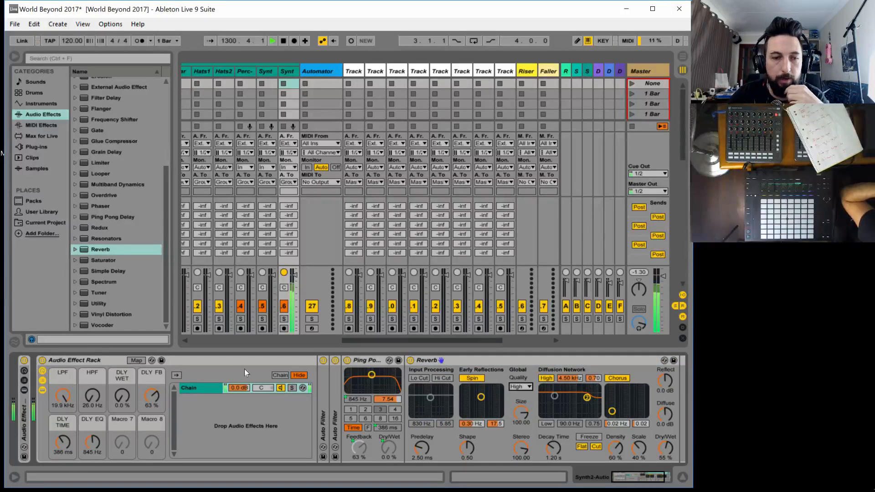
Map the Reverb's Dry/Wet to Macro 7 and rename the macro RVB WET
{"action": "left_click", "coordinate": [137, 360]}
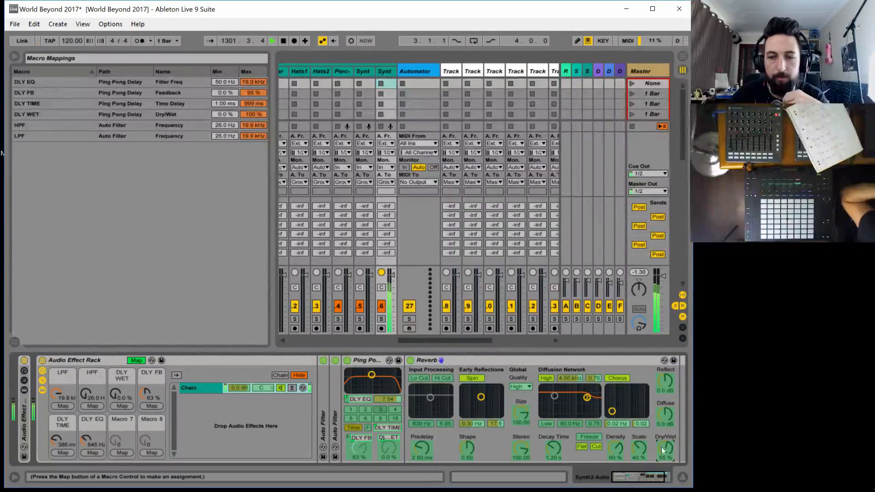
{"action": "left_click", "coordinate": [115, 453]}
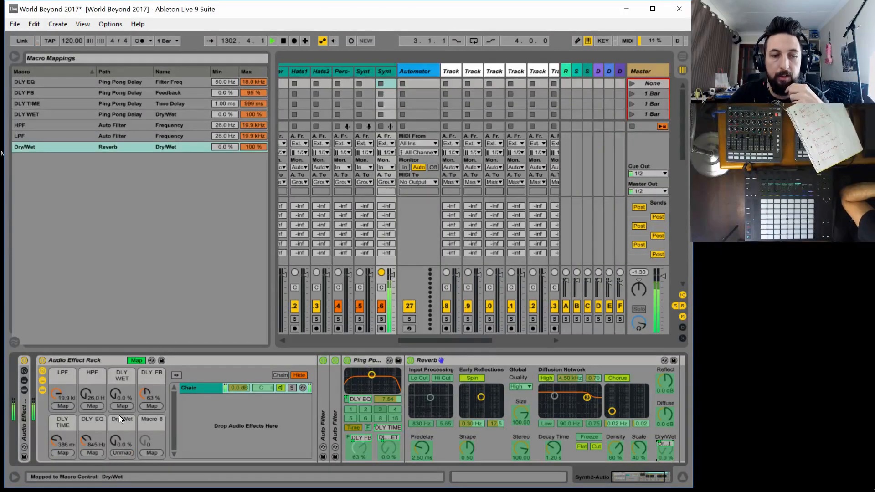
{"action": "left_click", "coordinate": [119, 418]}
{"action": "key", "text": "ctrl+r"}
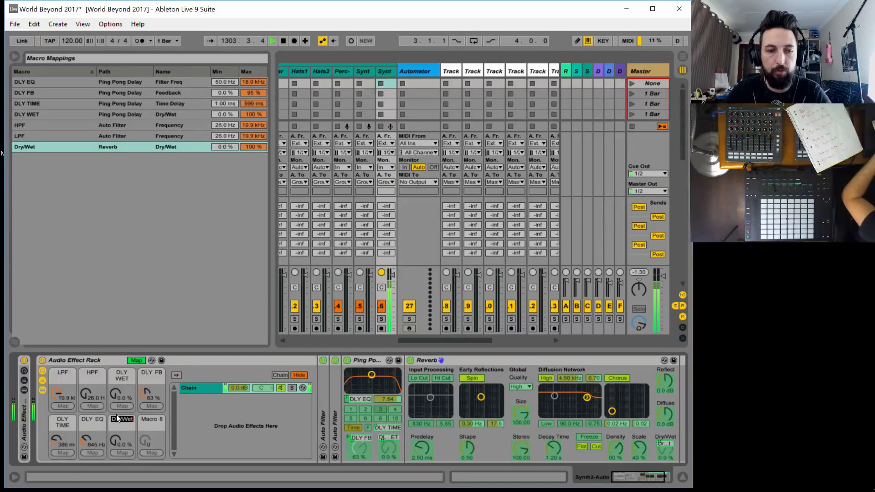
{"action": "type", "text": "RVB D"}
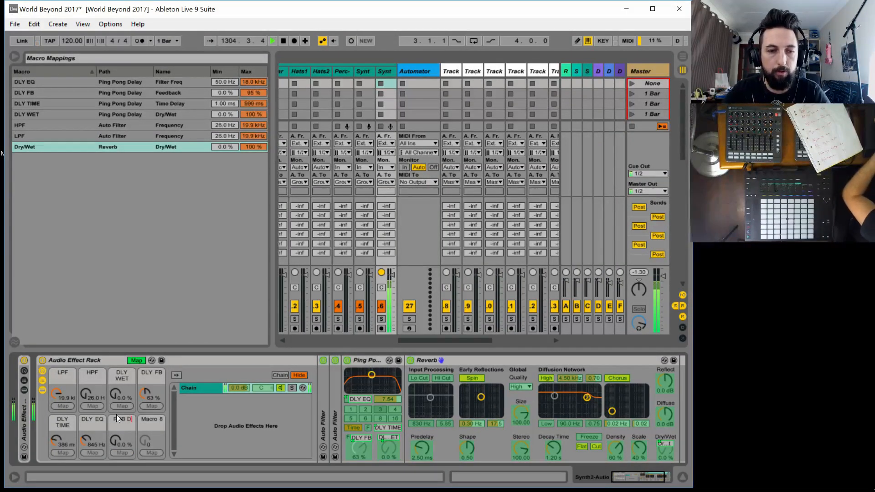
{"action": "key", "text": "BackSpace"}
{"action": "type", "text": "WET"}
{"action": "key", "text": "Return"}
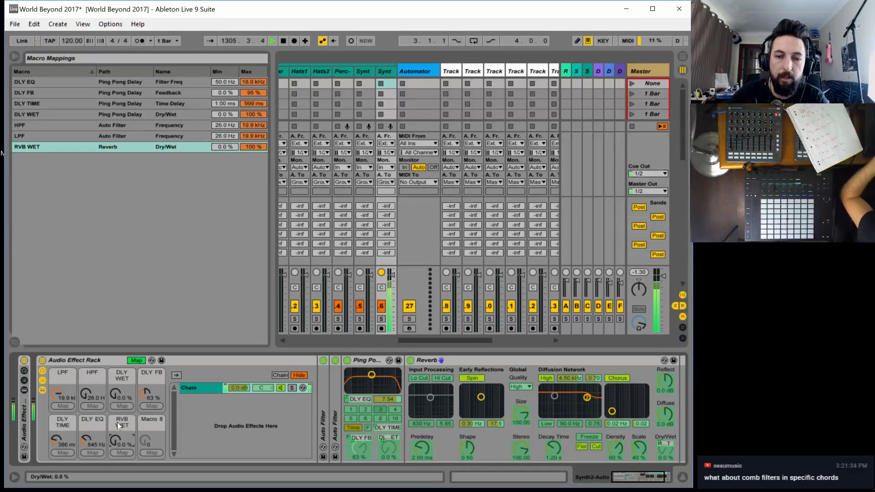
Map the Reverb's Decay Time to Macro 8 and rename the macro RVB DECAY
{"action": "left_click", "coordinate": [555, 456]}
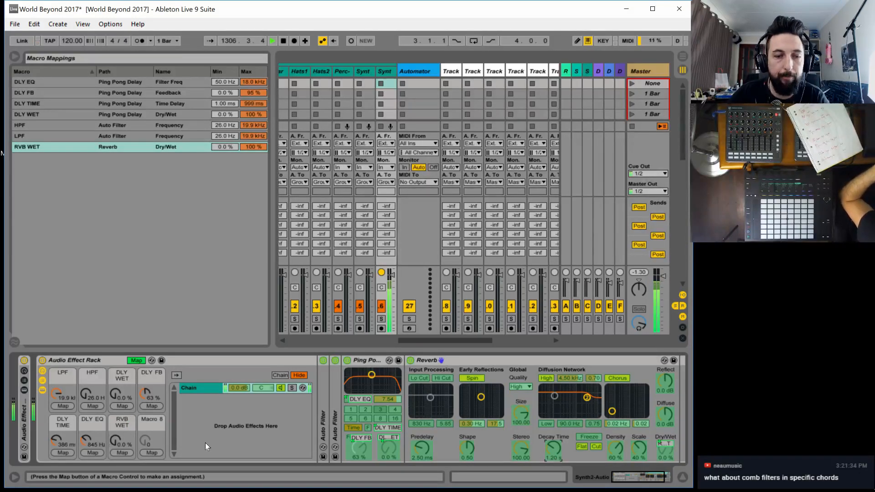
{"action": "left_click", "coordinate": [154, 452]}
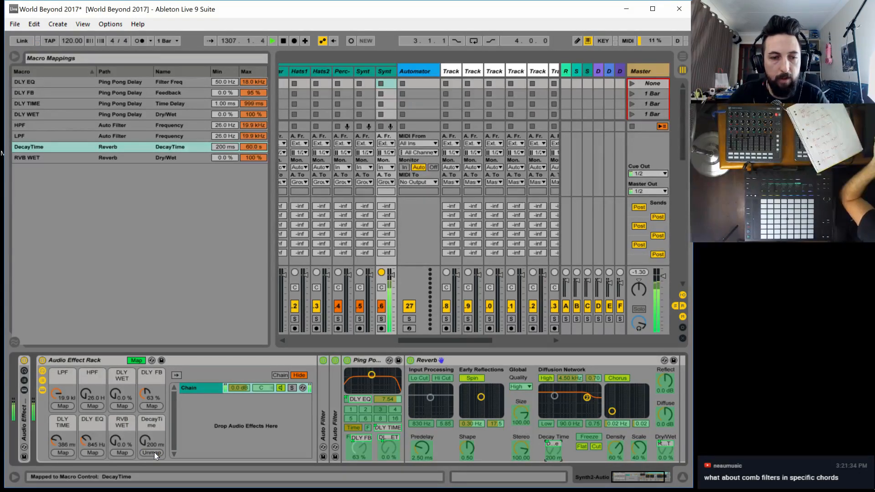
{"action": "left_click", "coordinate": [152, 424]}
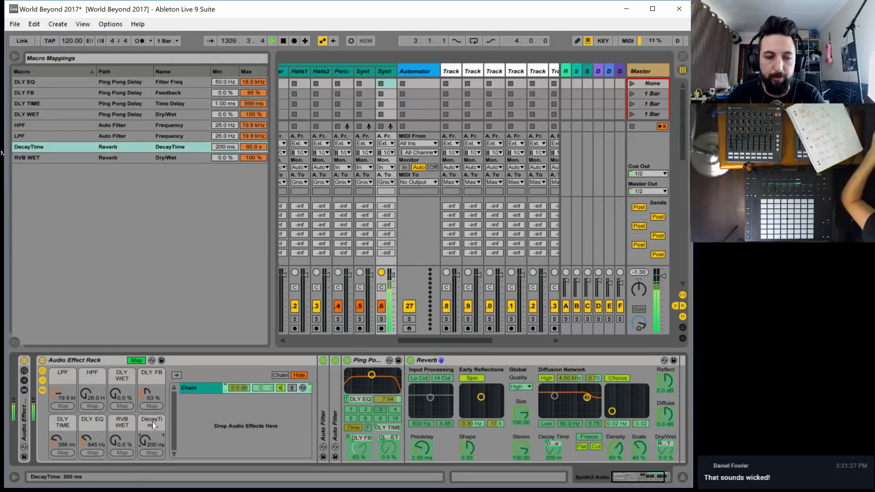
{"action": "key", "text": "ctrl+r"}
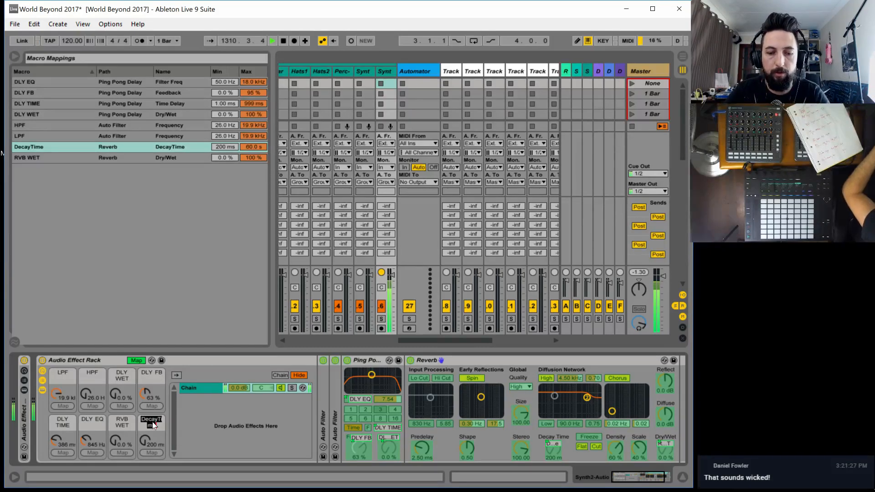
{"action": "type", "text": "RVB REC"}
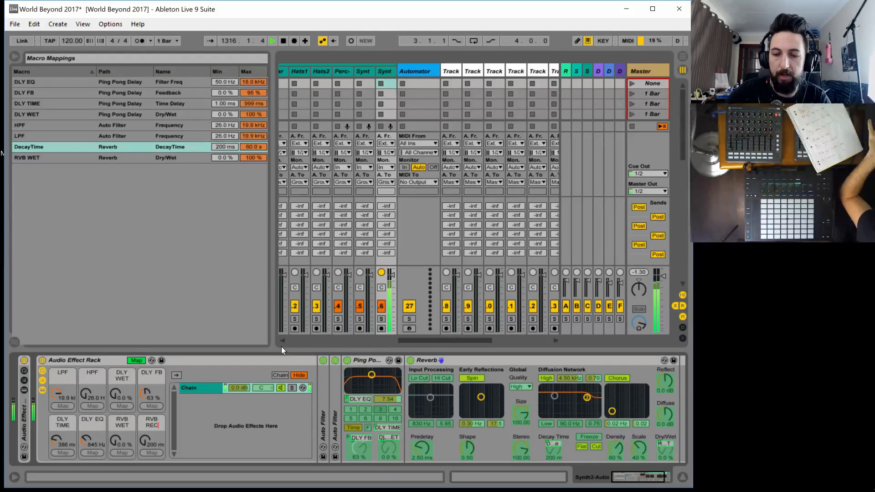
{"action": "key", "text": "BackSpace"}
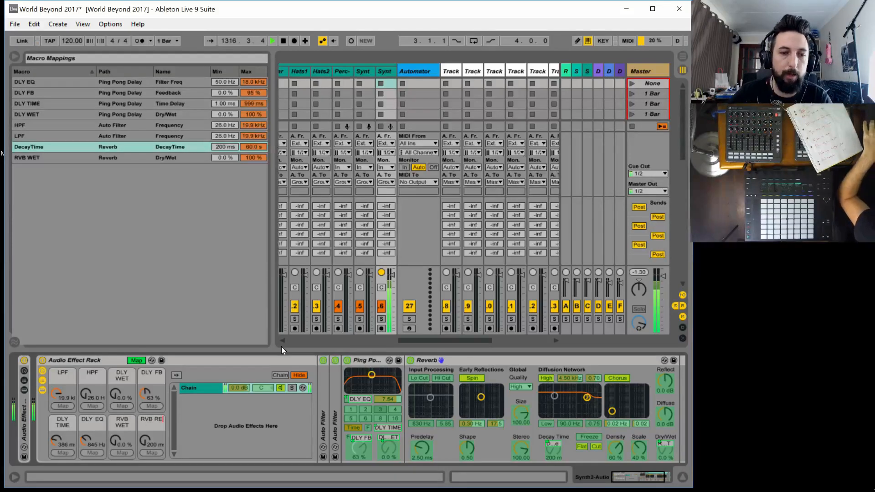
{"action": "type", "text": "VER"}
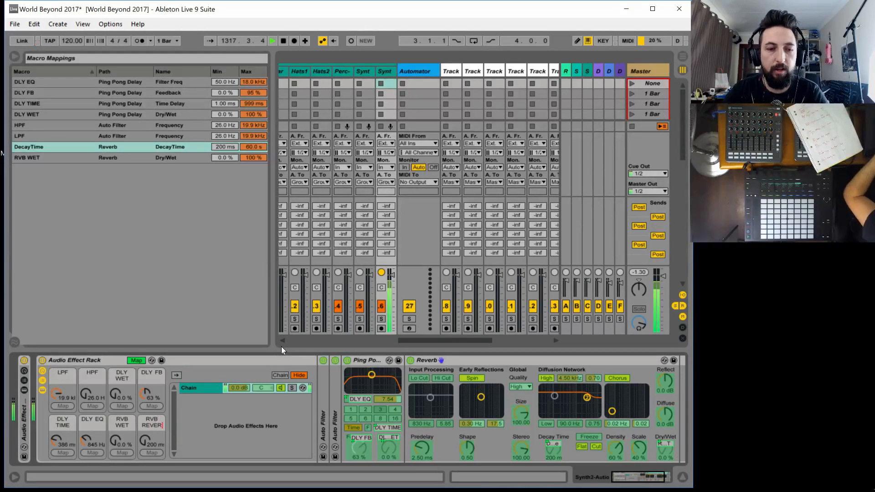
{"action": "type", "text": "=="}
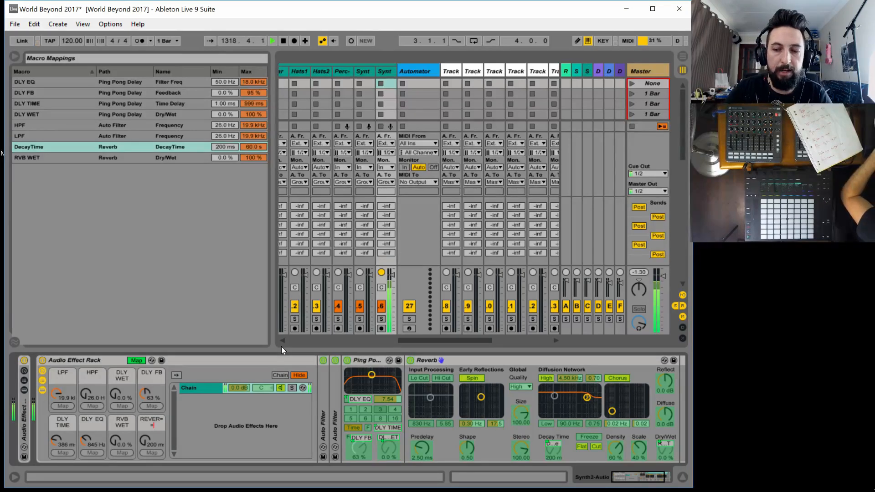
{"action": "key", "text": "BackSpace"}
{"action": "key", "text": "BackSpace"}
{"action": "key", "text": "BackSpace"}
{"action": "key", "text": "BackSpace"}
{"action": "key", "text": "BackSpace"}
{"action": "key", "text": "BackSpace"}
{"action": "key", "text": "BackSpace"}
{"action": "key", "text": "BackSpace"}
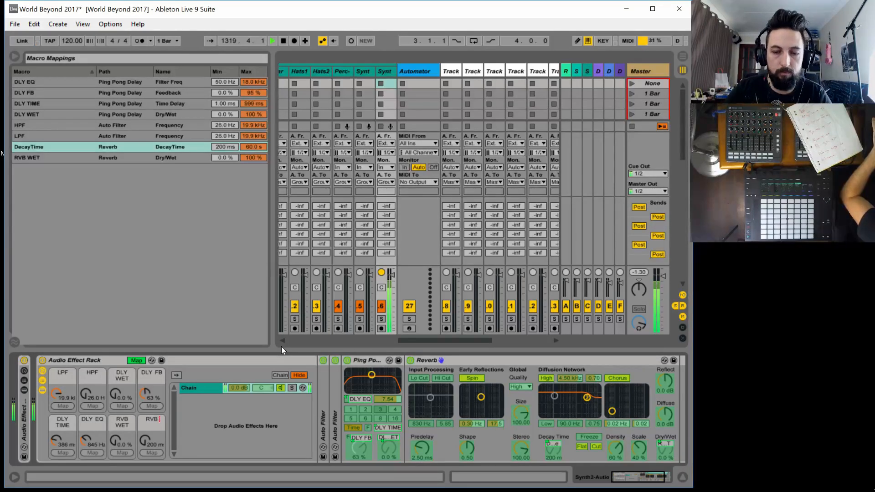
{"action": "type", "text": "DECAY"}
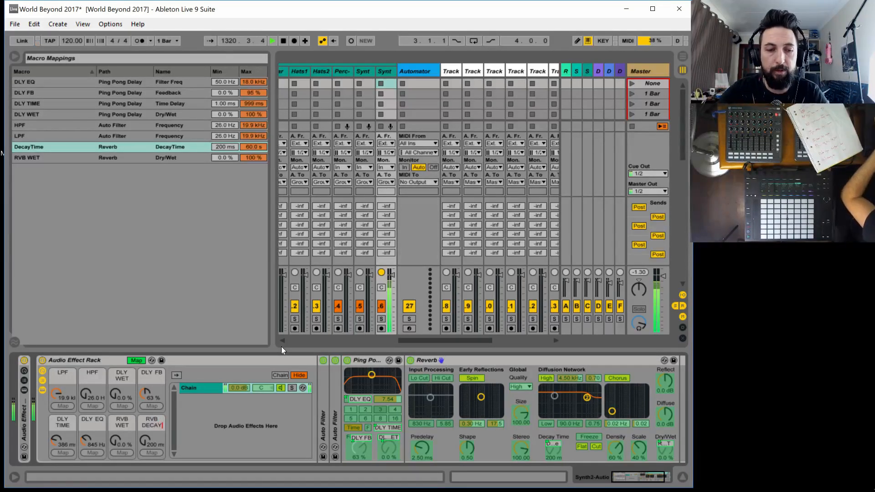
{"action": "key", "text": "Return"}
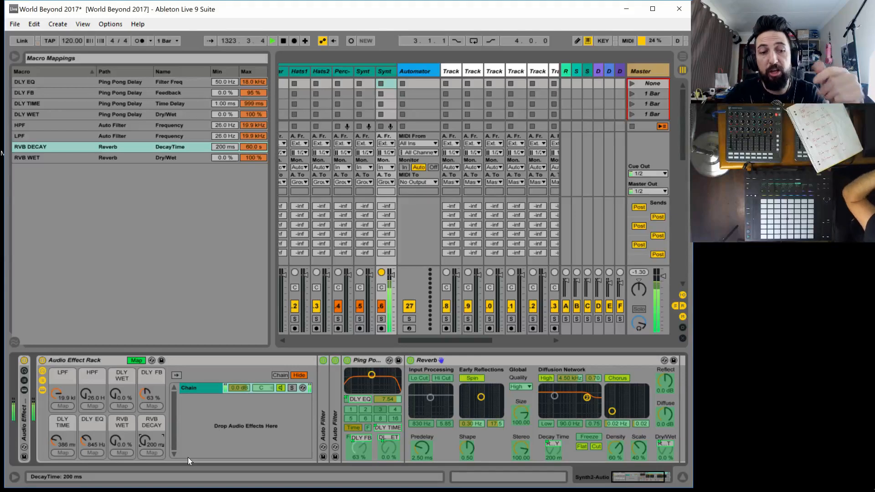
Audition the effects with RVB DECAY at 35.0 s, RVB WET at 71 %, and DLY WET at 76 %
{"action": "left_click_drag", "start_coordinate": [119, 440], "coordinate": [119, 412]}
{"action": "left_click_drag", "start_coordinate": [149, 444], "coordinate": [148, 412]}
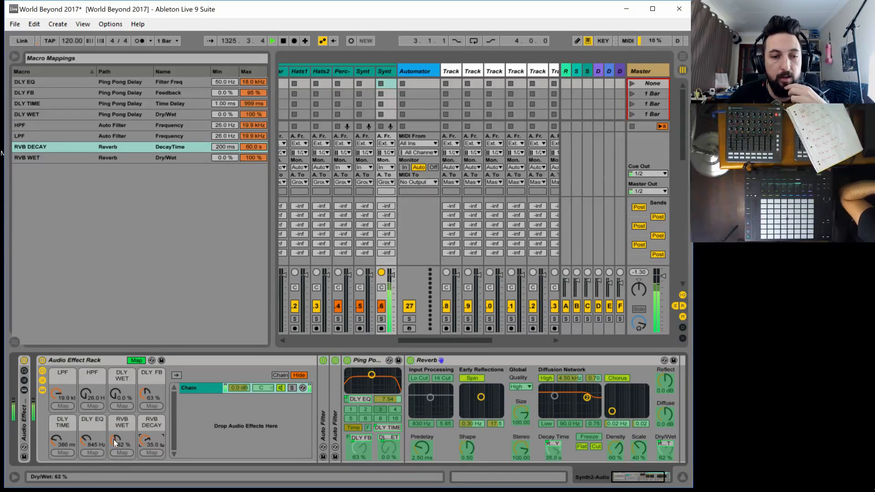
{"action": "left_click_drag", "start_coordinate": [113, 440], "coordinate": [114, 443]}
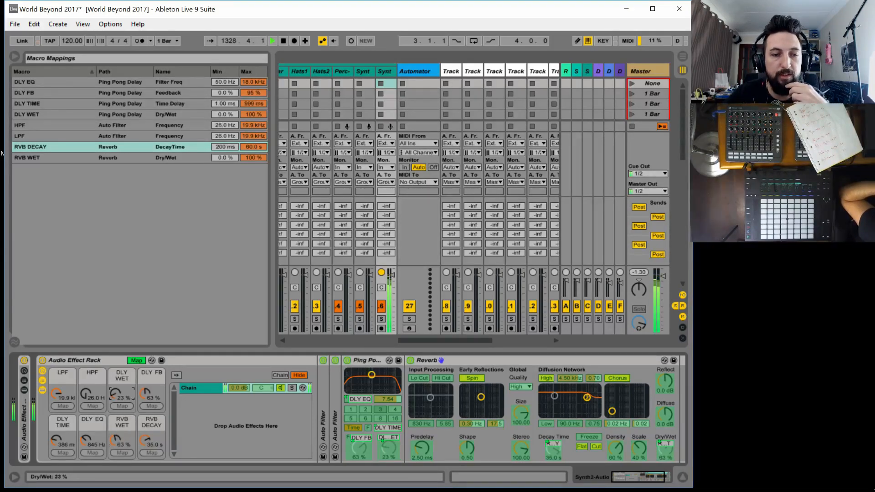
{"action": "left_click_drag", "start_coordinate": [117, 440], "coordinate": [117, 458]}
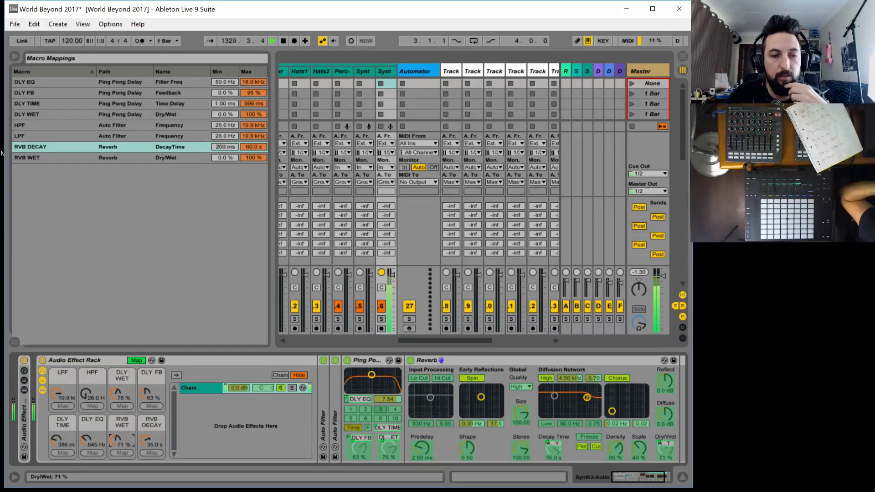
Set DLY TIME to 103 ms, try RVB WET at 100 %, and return both RVB WET and DLY WET to 0 %
{"action": "mouse_move", "coordinate": [56, 439]}
{"action": "left_mouse_down"}
{"action": "mouse_move", "coordinate": [56, 458]}
{"action": "mouse_move", "coordinate": [56, 434]}
{"action": "left_mouse_up"}
{"action": "left_click_drag", "start_coordinate": [116, 440], "coordinate": [116, 395]}
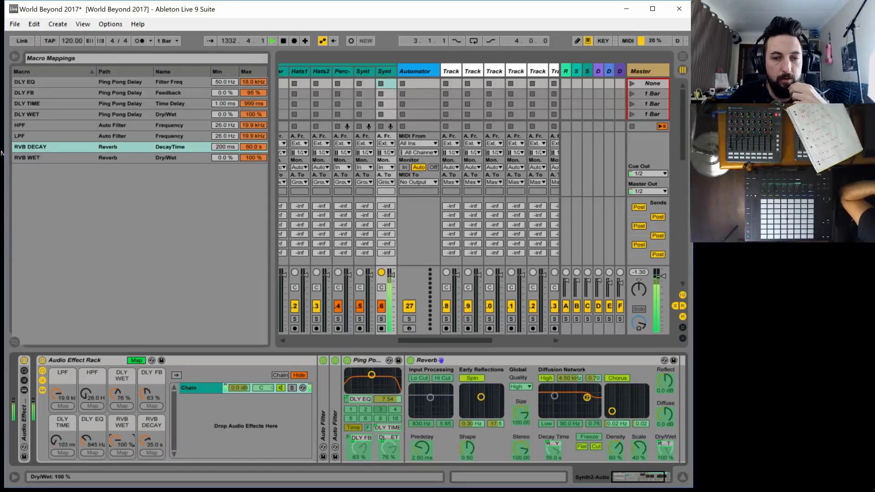
{"action": "left_click_drag", "start_coordinate": [116, 441], "coordinate": [116, 486]}
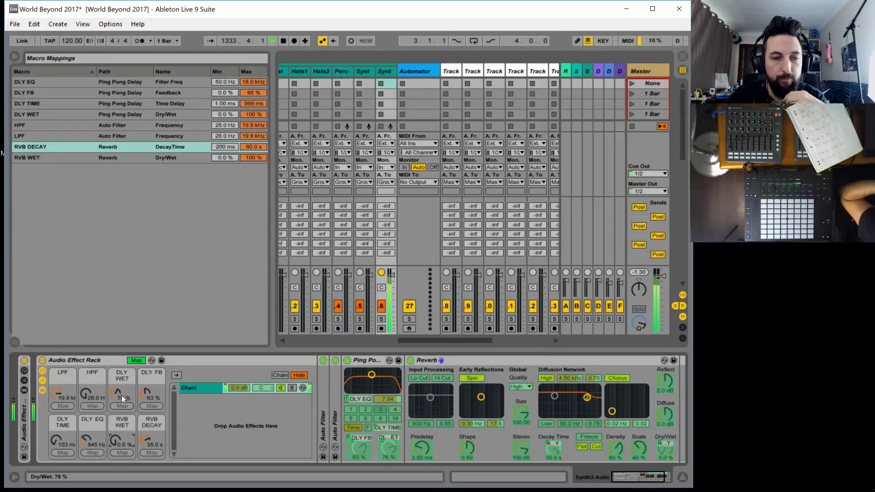
{"action": "left_click_drag", "start_coordinate": [118, 393], "coordinate": [117, 427]}
{"action": "left_click", "coordinate": [135, 360]}
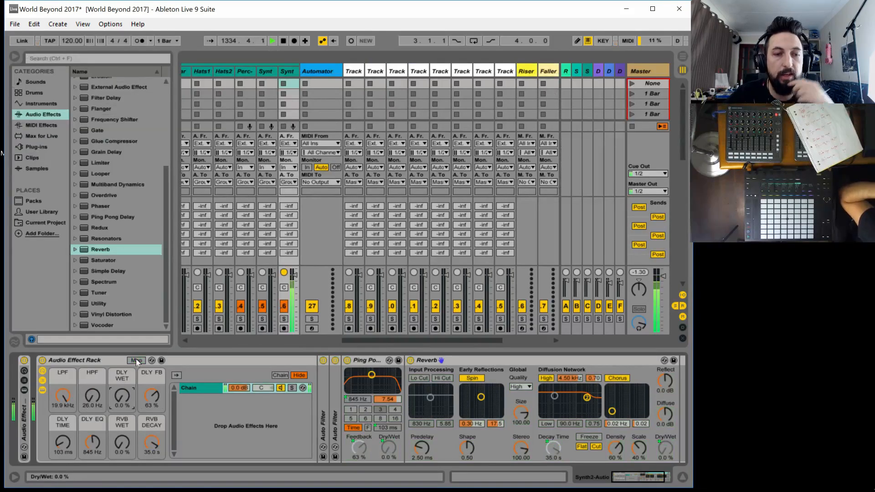
Rename the Audio Effect Rack containing the filters, delay, and reverb as Synth 2 Auto Effects
{"action": "left_click", "coordinate": [65, 359]}
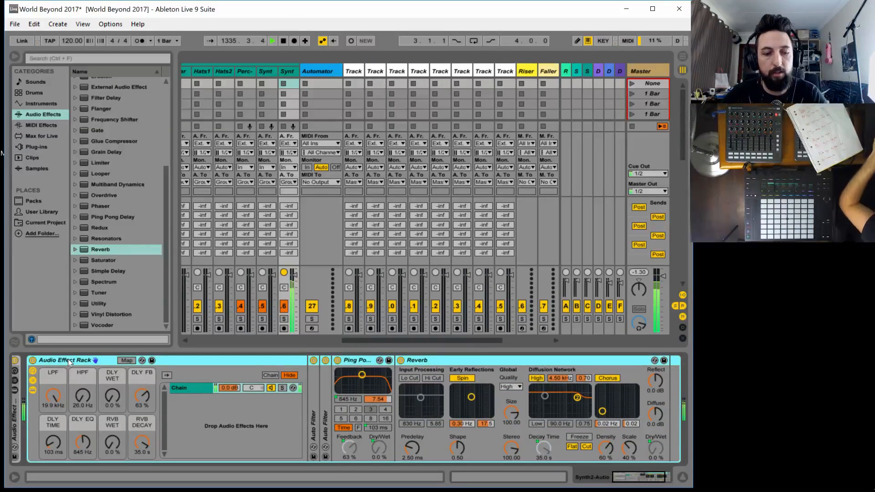
{"action": "key", "text": "ctrl+r"}
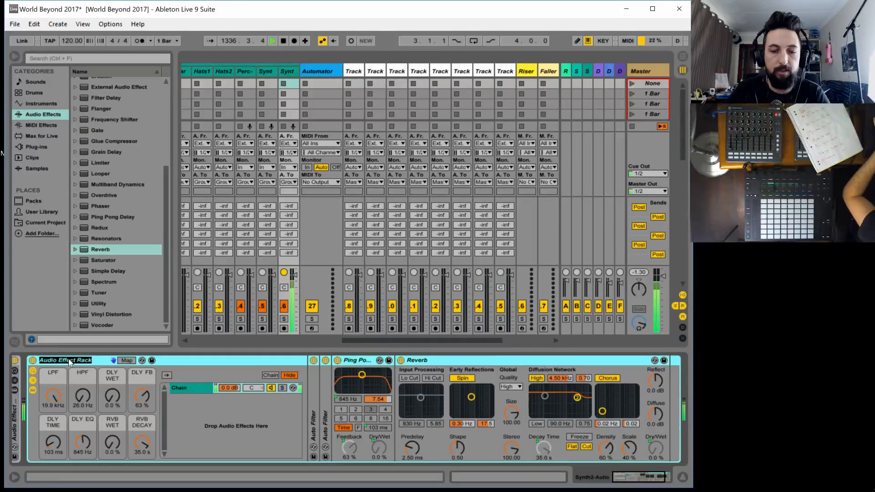
{"action": "type", "text": "Syn"}
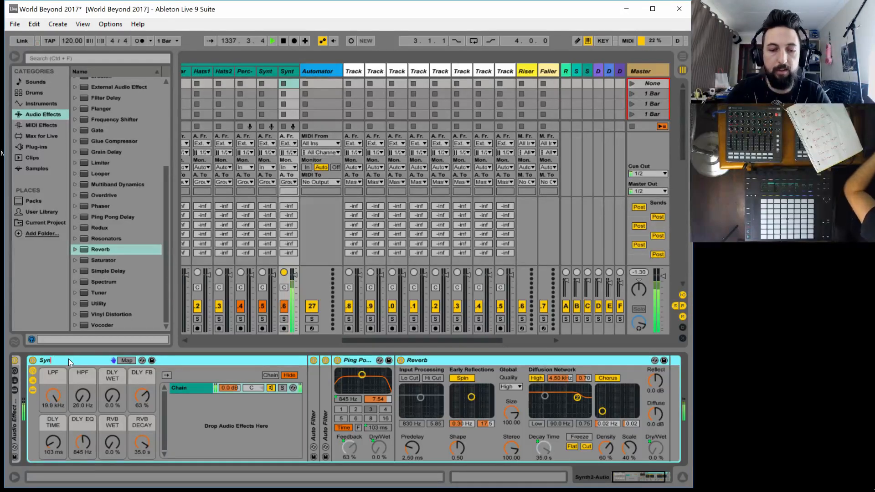
{"action": "type", "text": "th 2 A"}
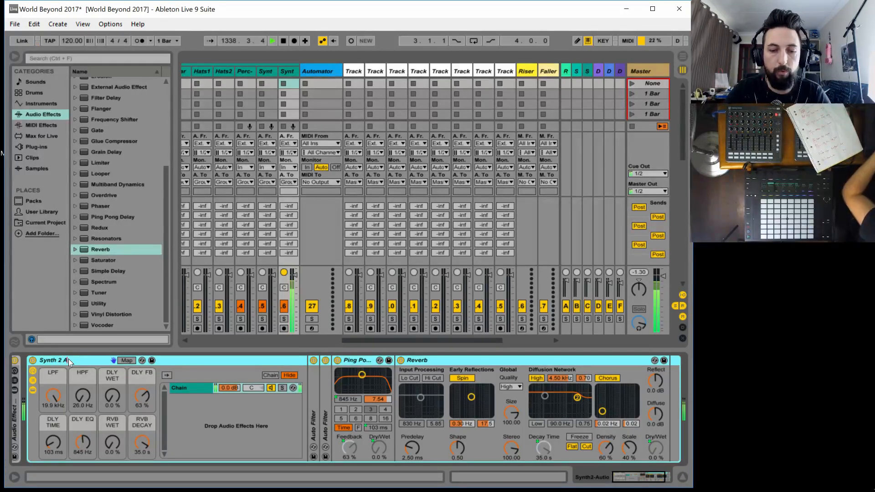
{"action": "type", "text": "uto Effects"}
{"action": "key", "text": "Return"}
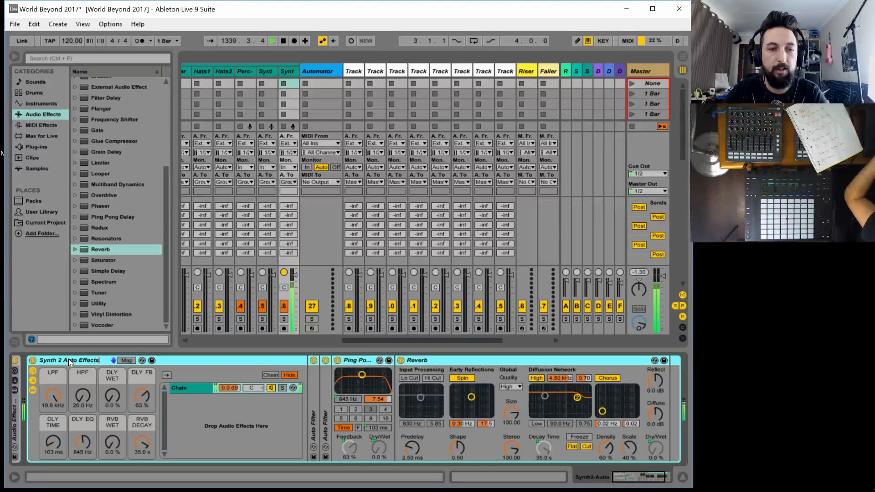
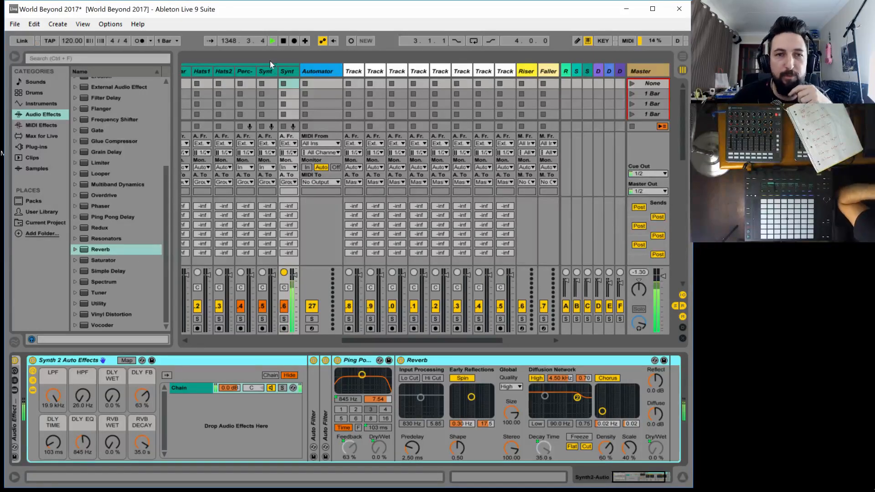
Stop the Synth 2 track's playing clip and launch the Synth 1 clip in the Track 1 scene
{"action": "left_click_drag", "start_coordinate": [359, 341], "coordinate": [217, 341]}
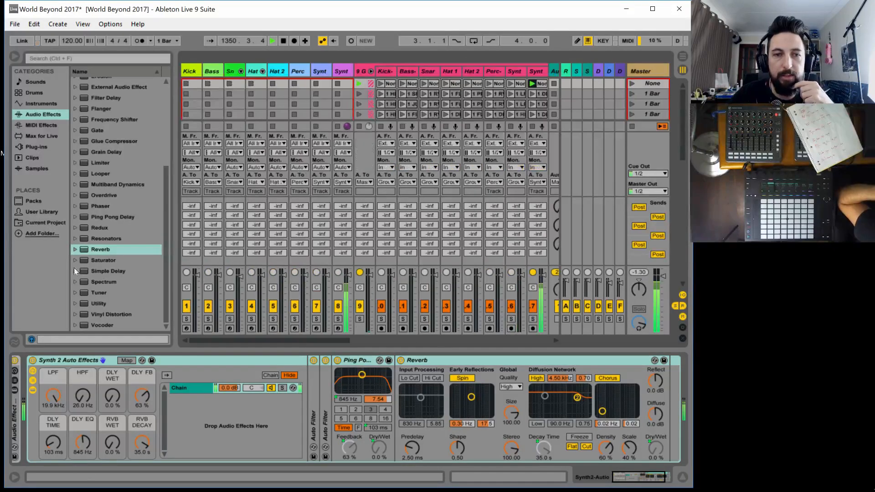
{"action": "scroll", "coordinate": [236, 143], "scroll_direction": "down", "scroll_amount": 4}
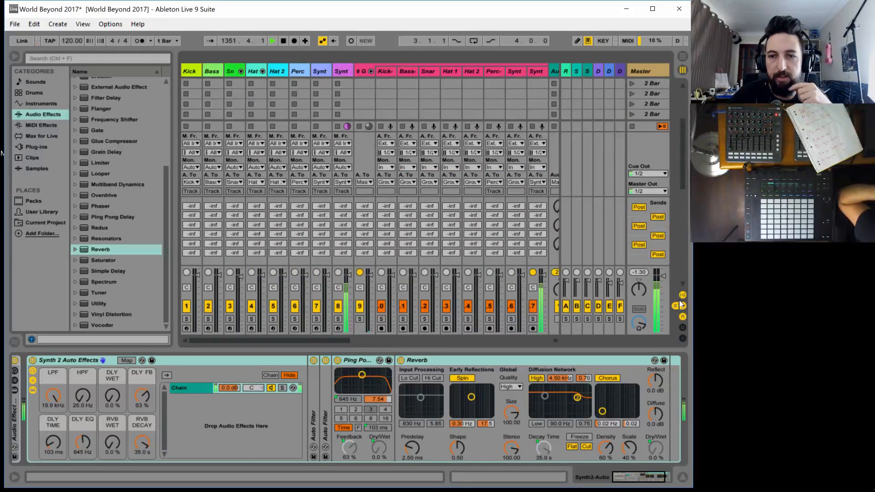
{"action": "scroll", "coordinate": [307, 101], "scroll_direction": "down", "scroll_amount": 4}
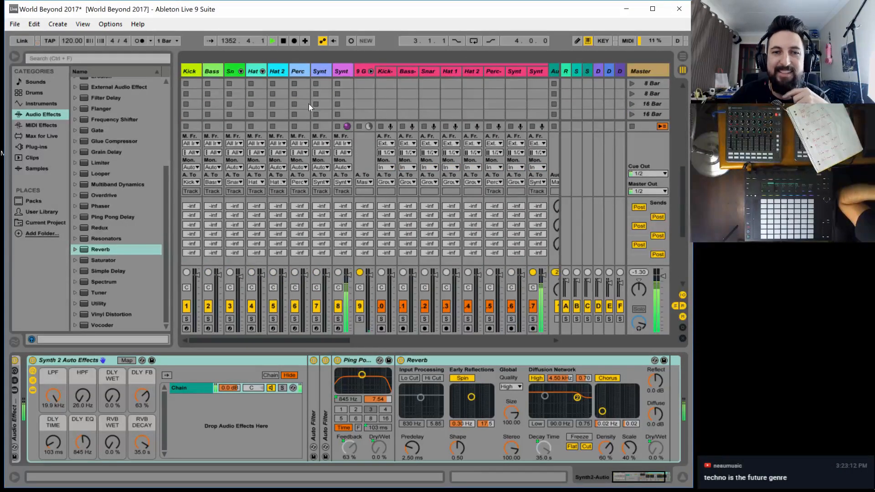
{"action": "scroll", "coordinate": [308, 103], "scroll_direction": "down", "scroll_amount": 6}
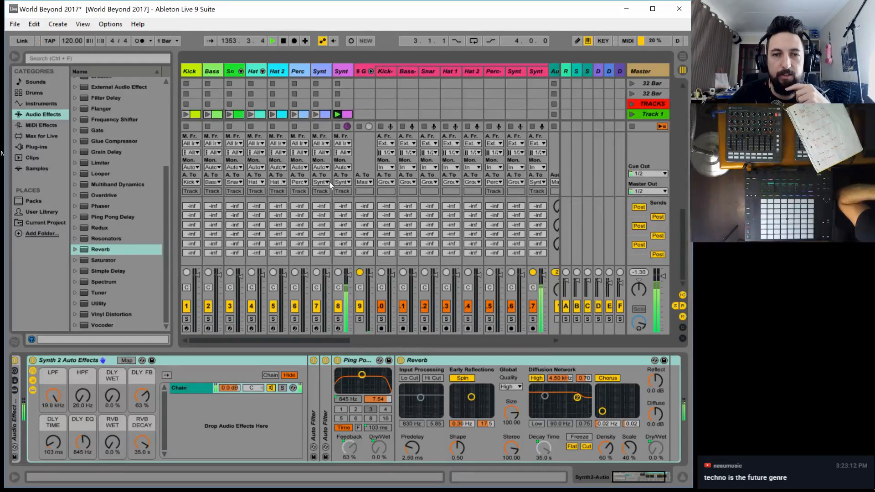
{"action": "left_click", "coordinate": [337, 126]}
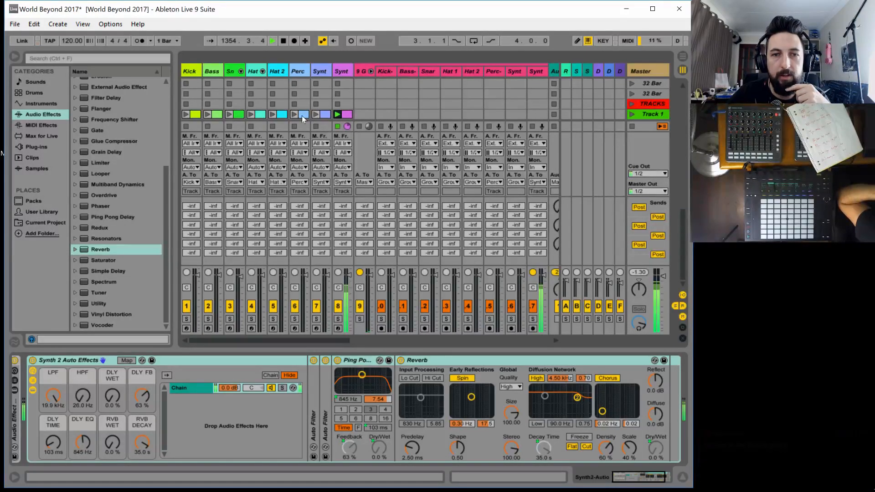
{"action": "left_click", "coordinate": [316, 114]}
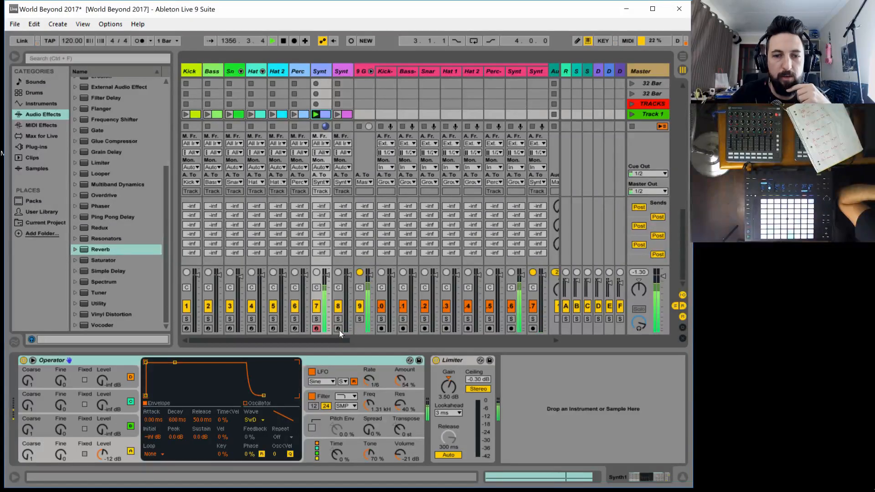
Turn off the LFO in Synth1's Operator and set its filter frequency to 18.5 kHz
{"action": "left_click", "coordinate": [311, 372]}
{"action": "double_click", "coordinate": [367, 403]}
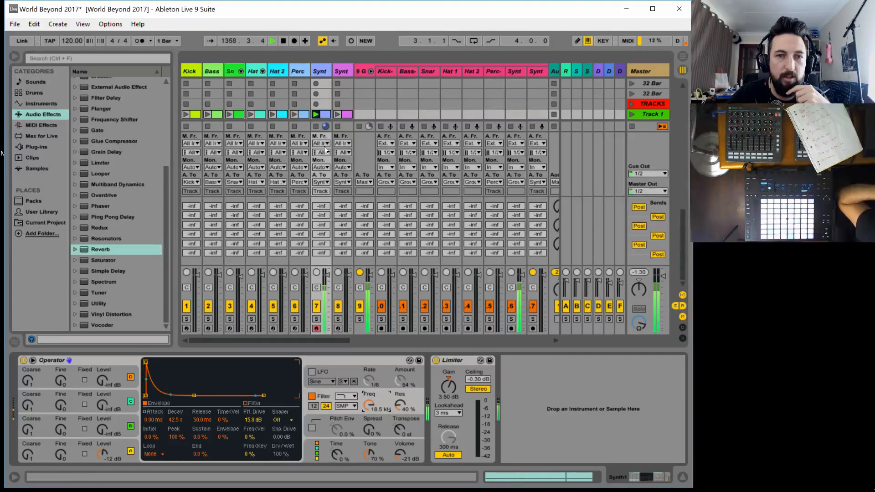
Open the Synth1 clip in the Track 1 scene and shorten its G1 note to end at beat 1.2
{"action": "left_click", "coordinate": [325, 114]}
{"action": "left_click", "coordinate": [629, 399]}
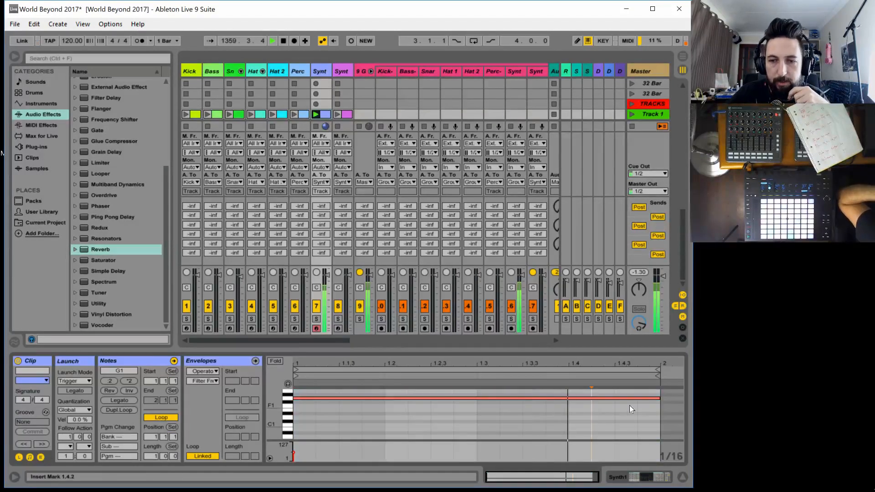
{"action": "left_click", "coordinate": [657, 398]}
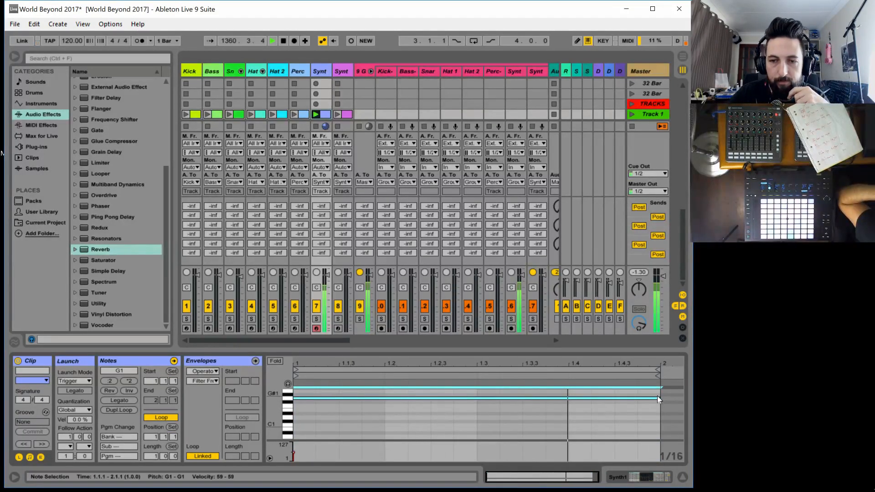
{"action": "left_click_drag", "start_coordinate": [658, 398], "coordinate": [384, 401]}
Add four consecutive sixteenth G#1 notes from 1.2.1 to 1.2.4 and shorten them all to leave gaps between them
{"action": "double_click", "coordinate": [401, 395]}
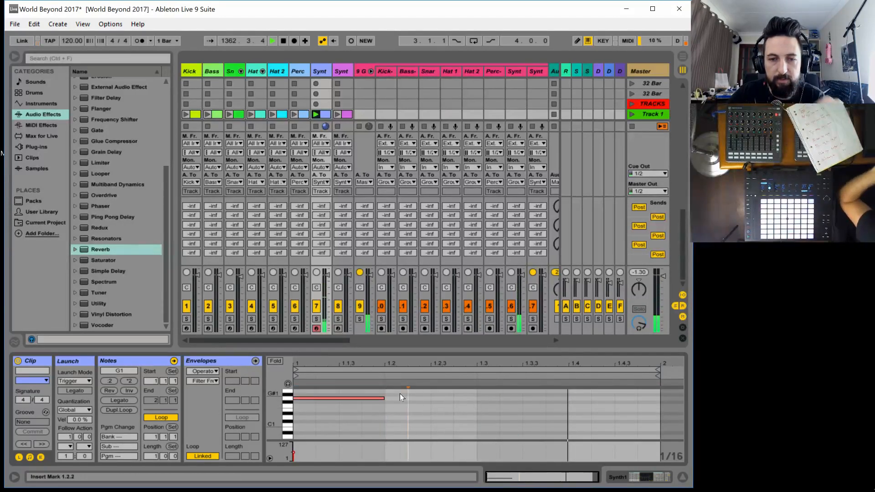
{"action": "left_click", "coordinate": [418, 392]}
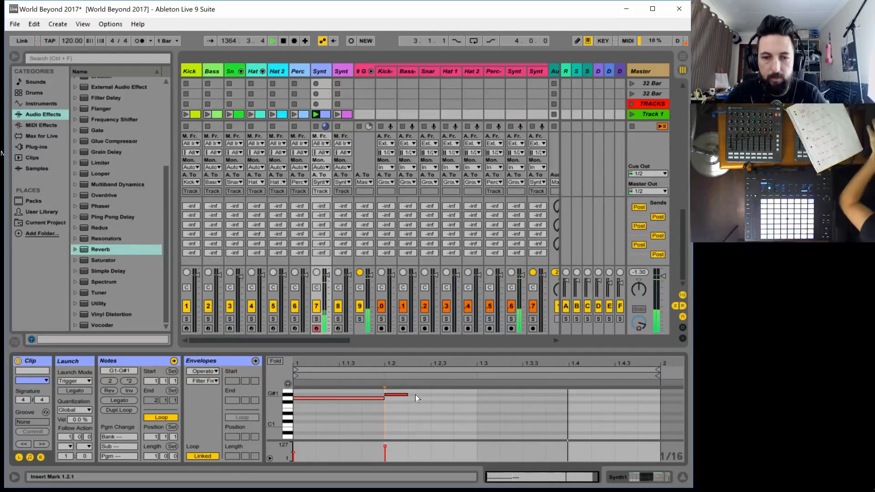
{"action": "double_click", "coordinate": [424, 395]}
{"action": "double_click", "coordinate": [438, 391]}
{"action": "left_click", "coordinate": [467, 396]}
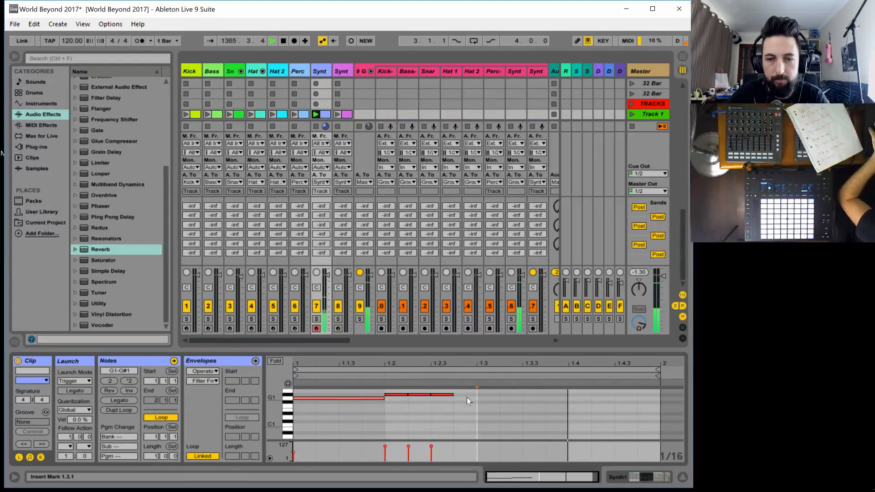
{"action": "double_click", "coordinate": [468, 394]}
{"action": "left_click_drag", "start_coordinate": [470, 399], "coordinate": [392, 387]}
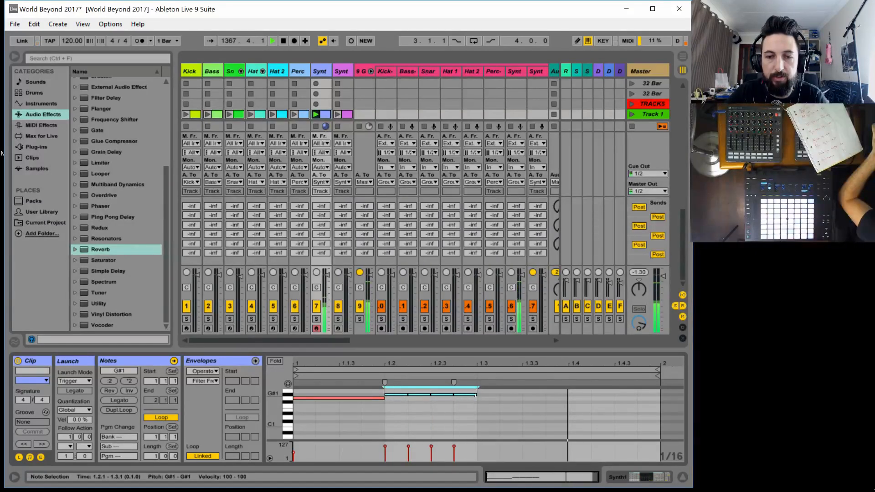
{"action": "left_click_drag", "start_coordinate": [475, 395], "coordinate": [468, 395]}
Add a G#1 note at 1.3.1 three sixteenths long, plus sixteenth notes G#1 at 1.4.2 and F1 at 1.4.4
{"action": "left_click", "coordinate": [483, 395]}
{"action": "key", "text": "super"}
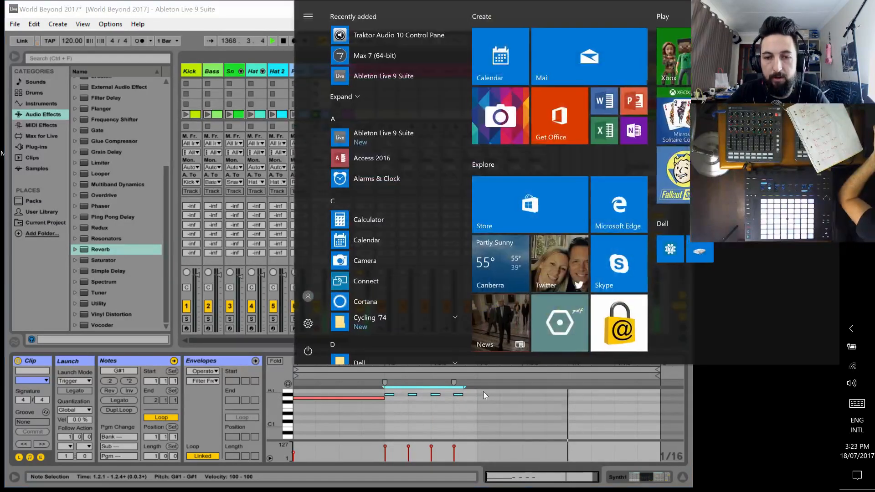
{"action": "key", "text": "super"}
{"action": "double_click", "coordinate": [482, 395]}
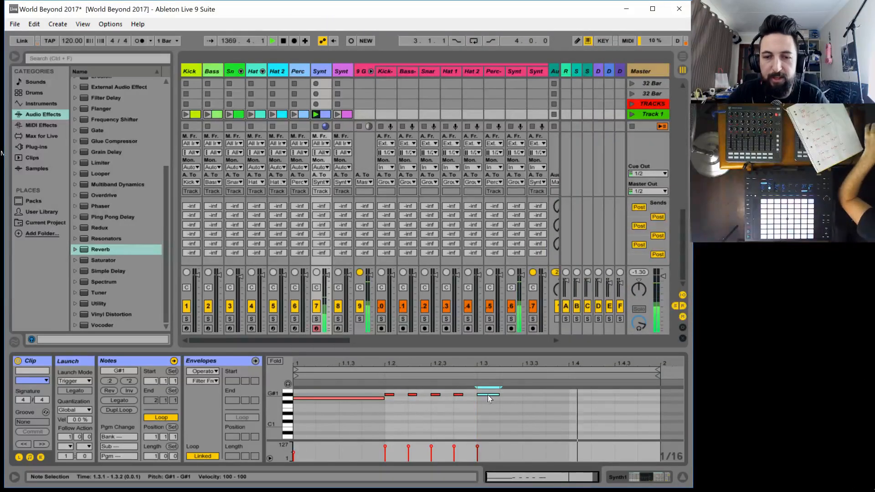
{"action": "left_click_drag", "start_coordinate": [497, 395], "coordinate": [546, 396]}
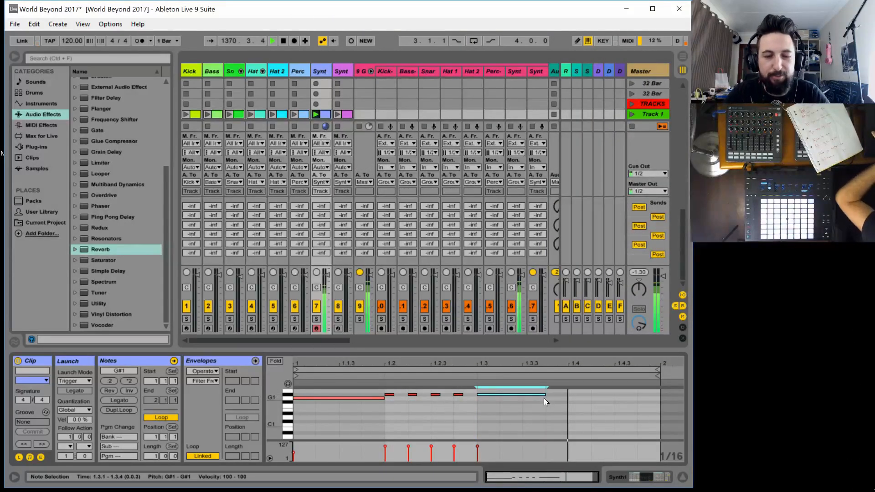
{"action": "double_click", "coordinate": [600, 394]}
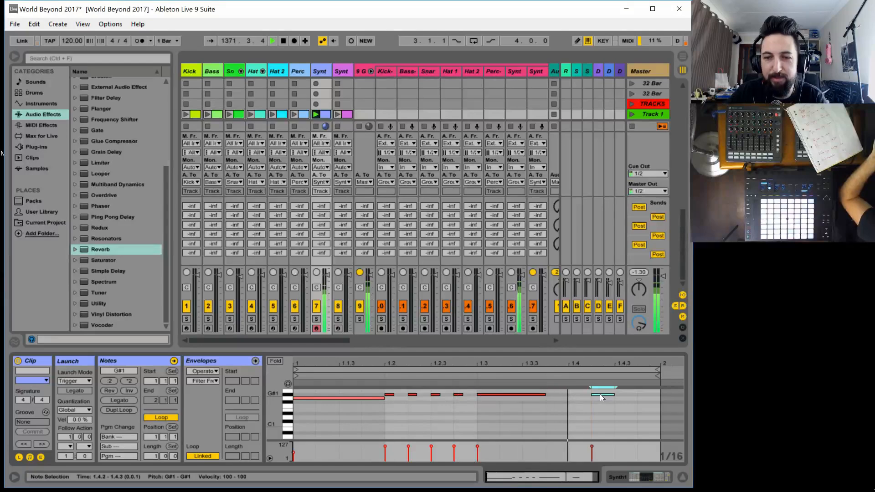
{"action": "double_click", "coordinate": [647, 406]}
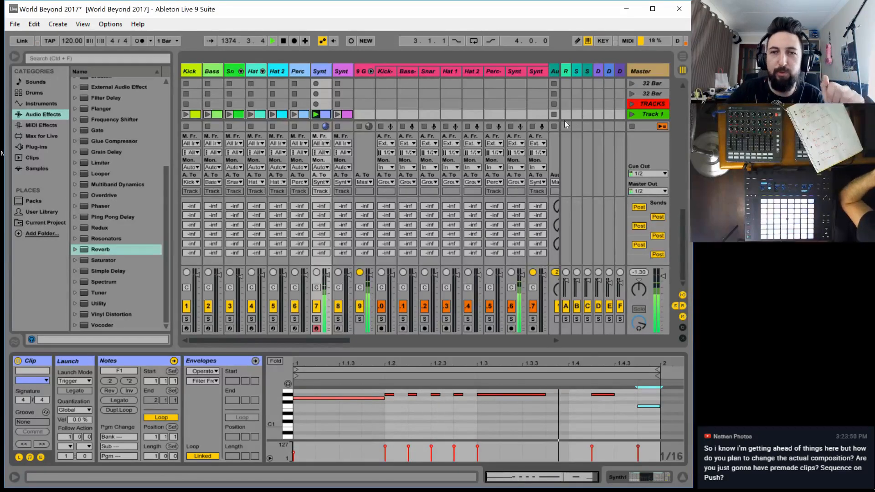
Route the Synth 1 filler track's audio output to Synth1-Auto
{"action": "left_click_drag", "start_coordinate": [303, 339], "coordinate": [407, 351]}
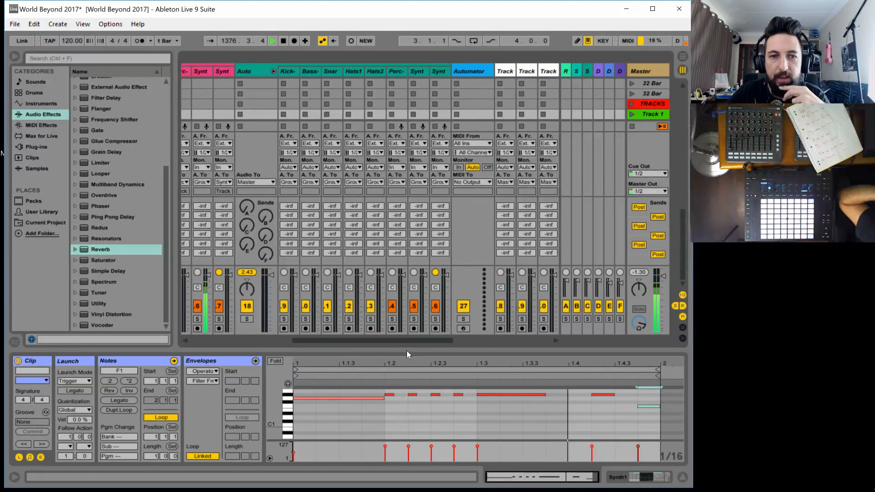
{"action": "left_click", "coordinate": [201, 181]}
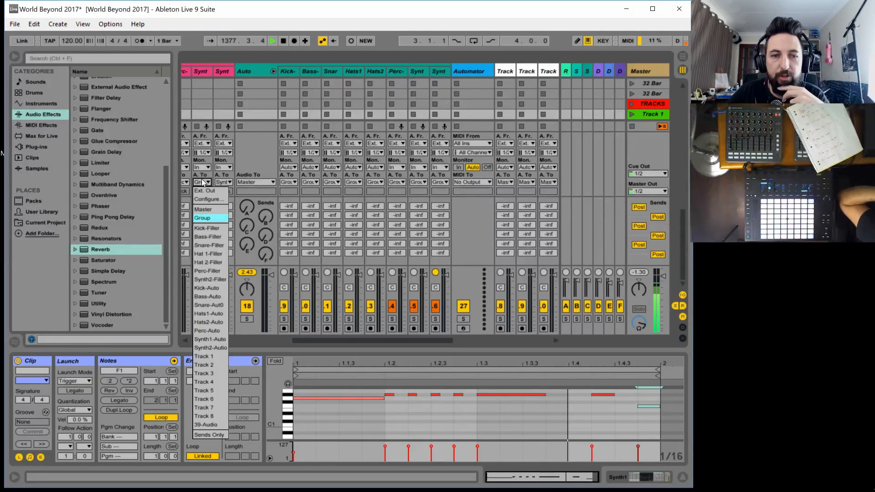
{"action": "left_click", "coordinate": [214, 339]}
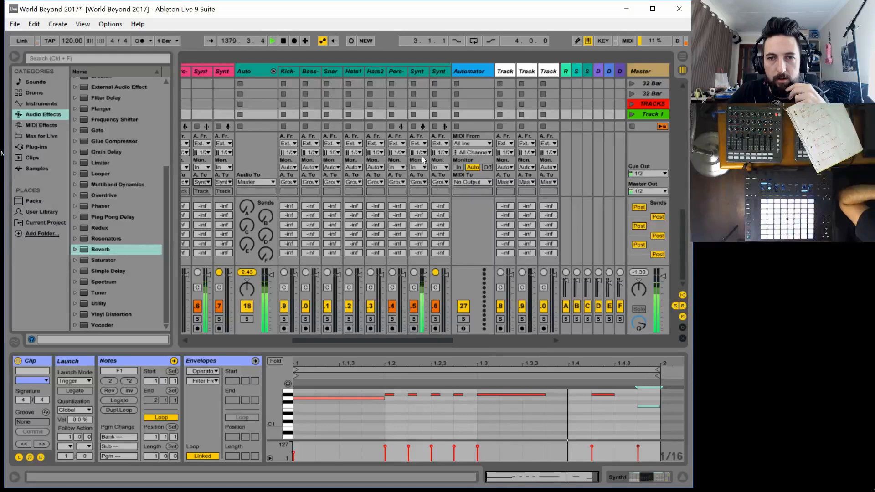
Add a second Audio Effect Rack after the existing one on the Synth1-Auto track and show its macro controls
{"action": "left_click", "coordinate": [418, 71]}
{"action": "double_click", "coordinate": [417, 71]}
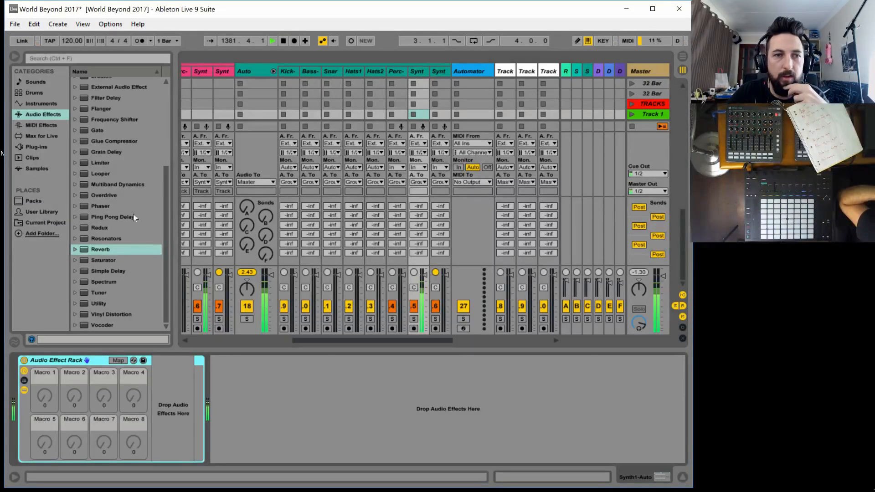
{"action": "scroll", "coordinate": [130, 135], "scroll_direction": "up", "scroll_amount": 4}
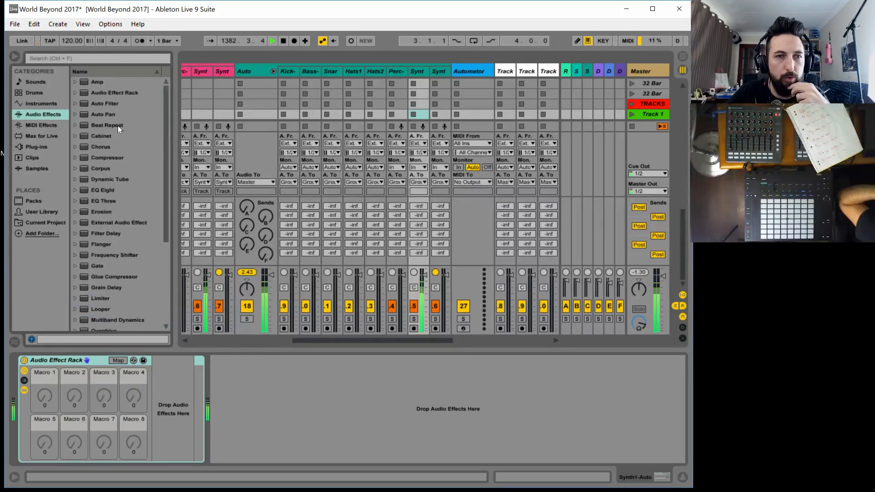
{"action": "left_click_drag", "start_coordinate": [113, 92], "coordinate": [288, 365]}
{"action": "left_click_drag", "start_coordinate": [264, 409], "coordinate": [240, 390]}
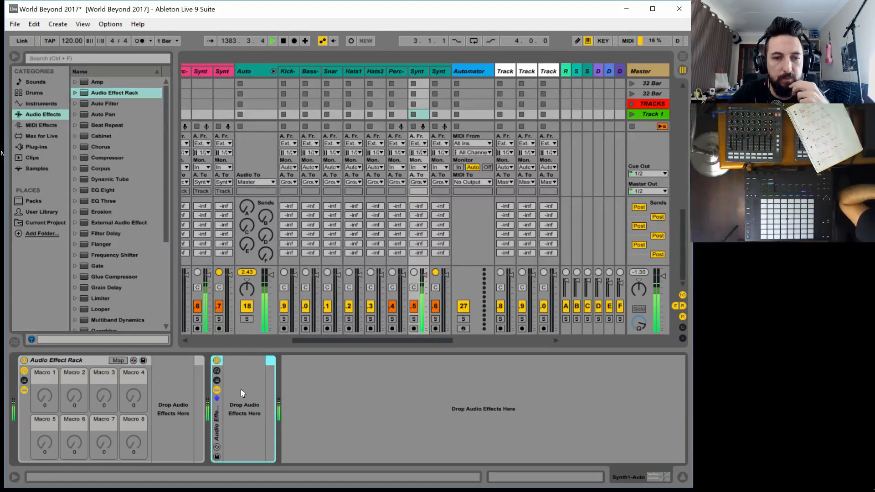
{"action": "left_click", "coordinate": [217, 371]}
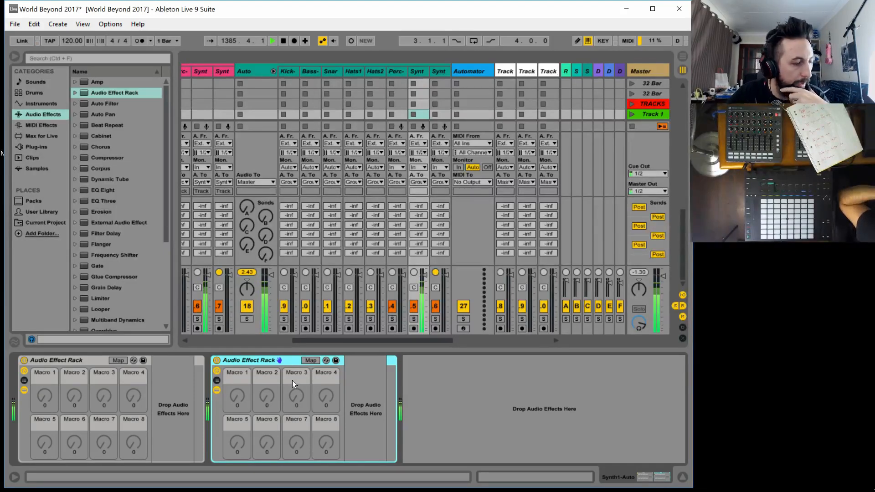
Insert an Auto Filter into the second rack and set its frequency to 19.9 kHz and resonance to 31%
{"action": "left_click_drag", "start_coordinate": [105, 103], "coordinate": [364, 395]}
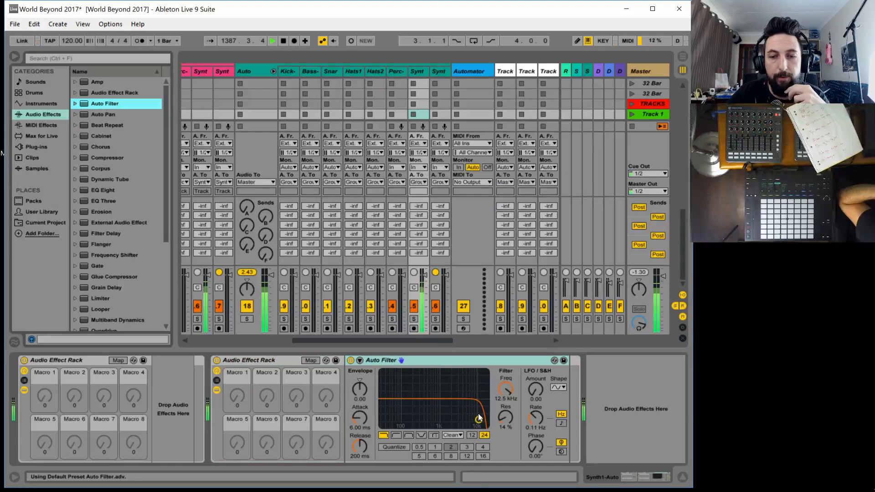
{"action": "left_click_drag", "start_coordinate": [480, 417], "coordinate": [519, 400]}
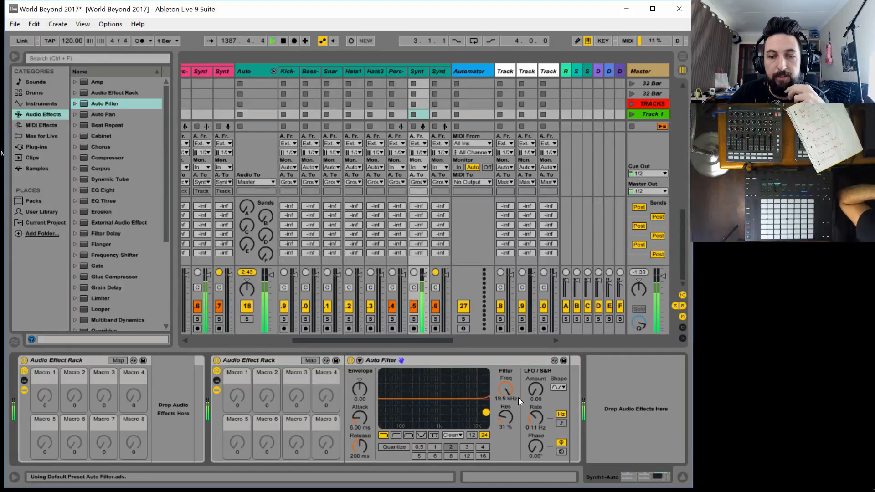
Map the Auto Filter's Frequency to Macro 1 of the second rack and rename the macro LPF
{"action": "left_click", "coordinate": [310, 360]}
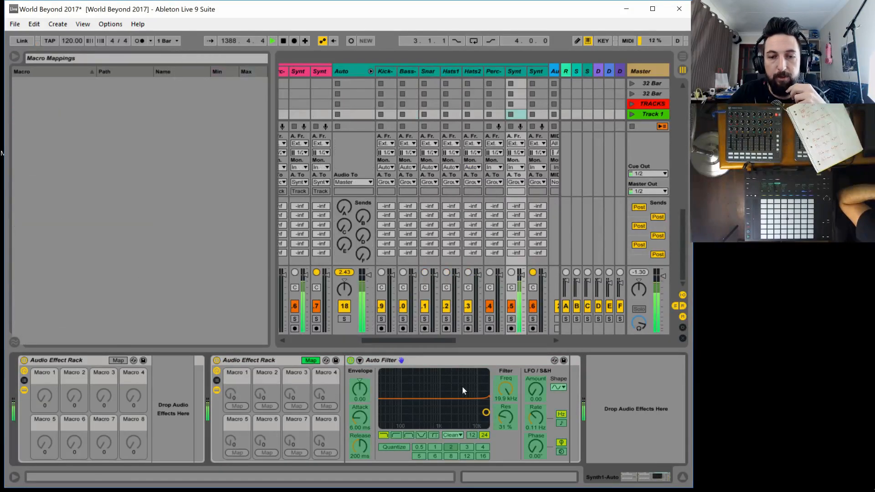
{"action": "left_click", "coordinate": [237, 406]}
{"action": "key", "text": "ctrl+r"}
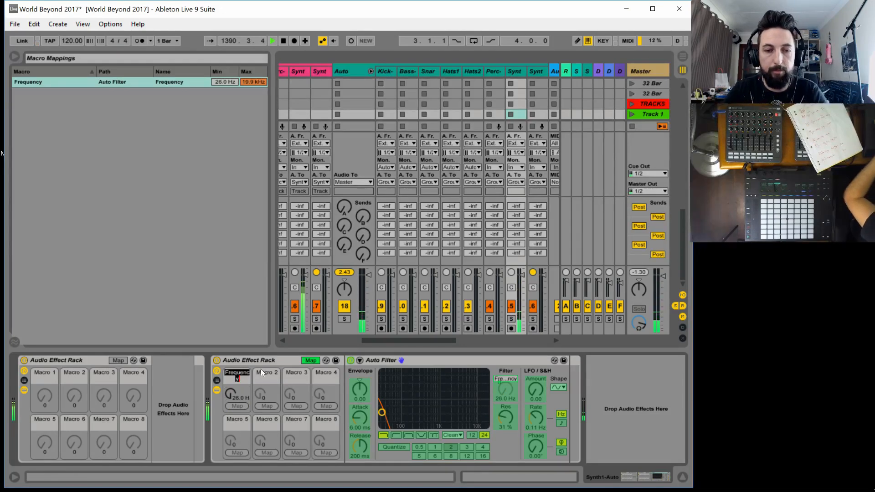
{"action": "type", "text": "LP"}
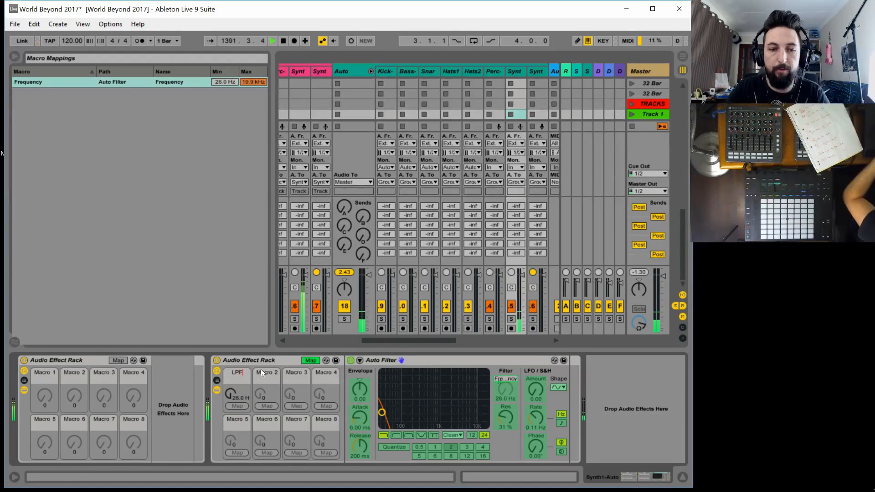
{"action": "type", "text": "F"}
{"action": "key", "text": "Return"}
Set the LPF macro to 19.9 kHz and leave macro mapping mode
{"action": "left_click_drag", "start_coordinate": [232, 393], "coordinate": [232, 291]}
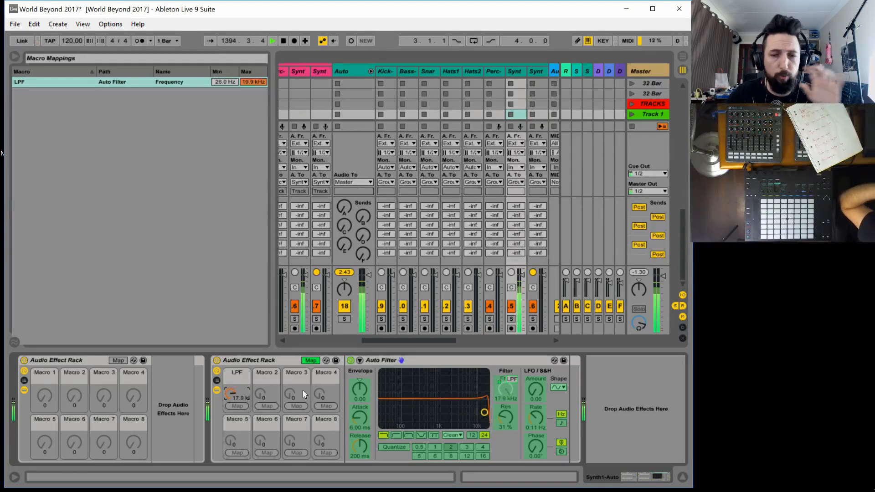
{"action": "mouse_move", "coordinate": [231, 393]}
{"action": "left_mouse_down"}
{"action": "mouse_move", "coordinate": [231, 421]}
{"action": "mouse_move", "coordinate": [231, 383]}
{"action": "left_mouse_up"}
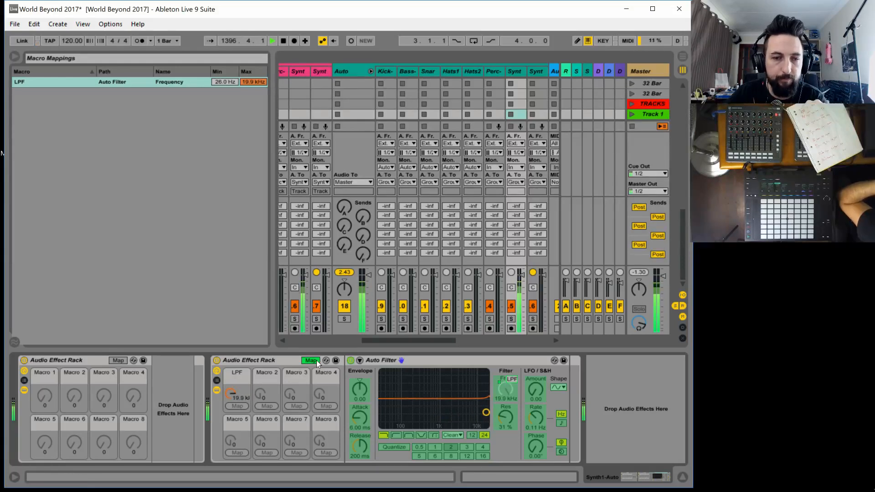
{"action": "left_click", "coordinate": [317, 360]}
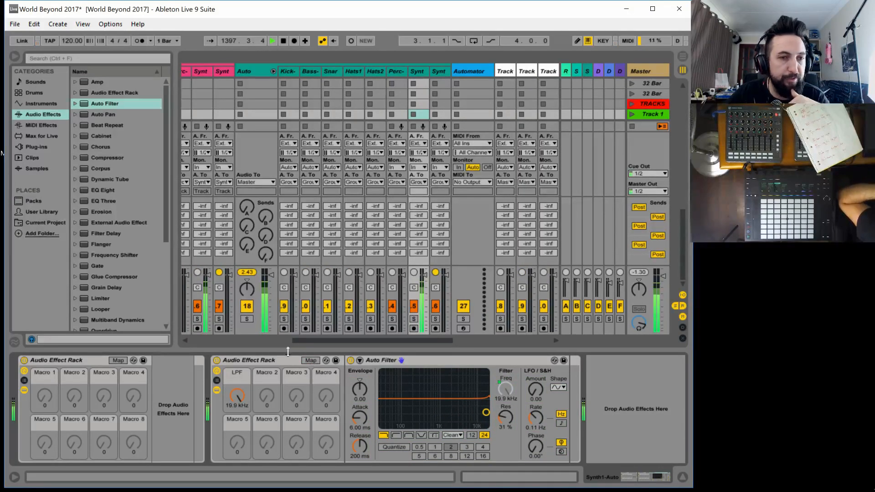
Add a Flanger after the Auto Filter in the rack and set its LFO amount to 0%
{"action": "left_click_drag", "start_coordinate": [100, 245], "coordinate": [551, 405]}
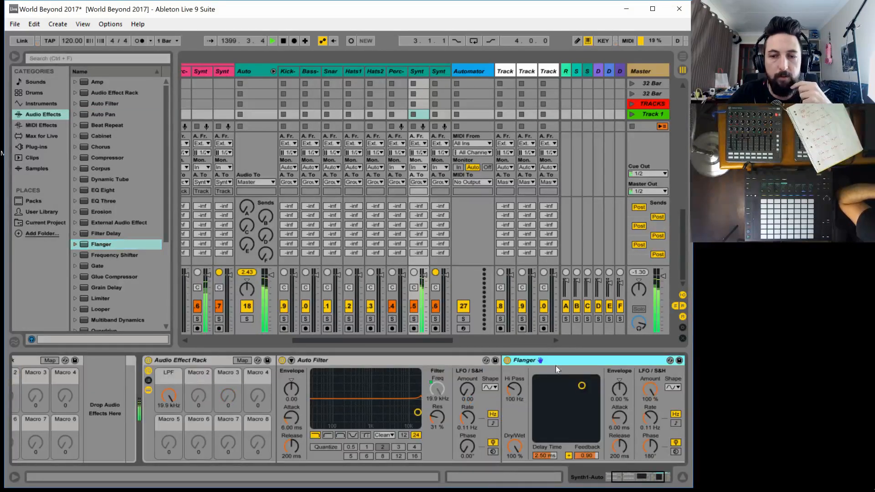
{"action": "left_click_drag", "start_coordinate": [649, 390], "coordinate": [649, 399]}
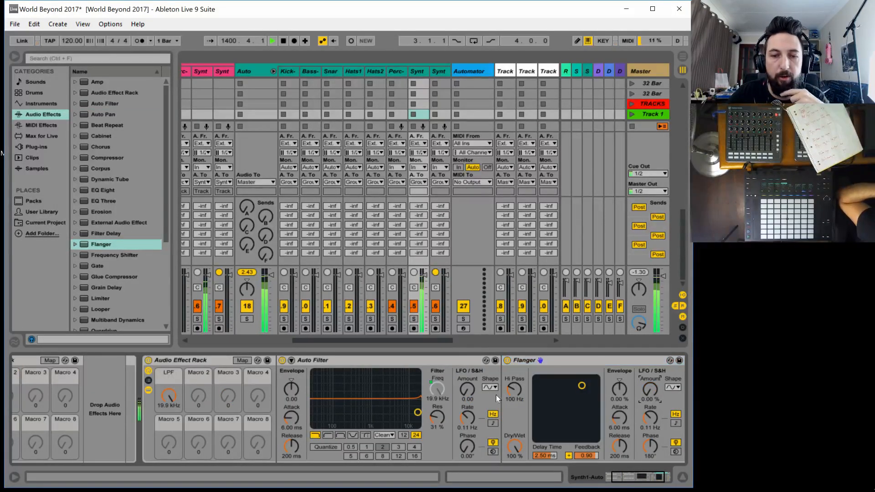
Map the Flanger's Dry/Wet to Macro 2 of the second rack and rename the macro FLNG WET
{"action": "left_click", "coordinate": [248, 360]}
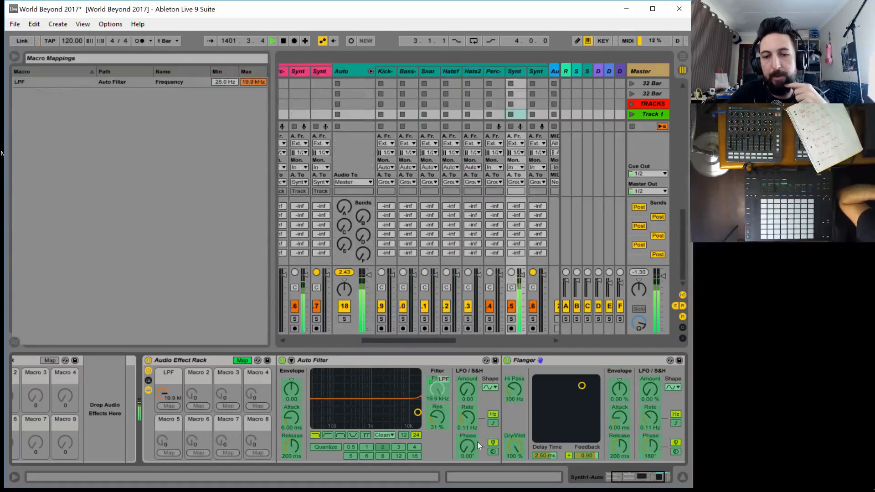
{"action": "left_click", "coordinate": [199, 404]}
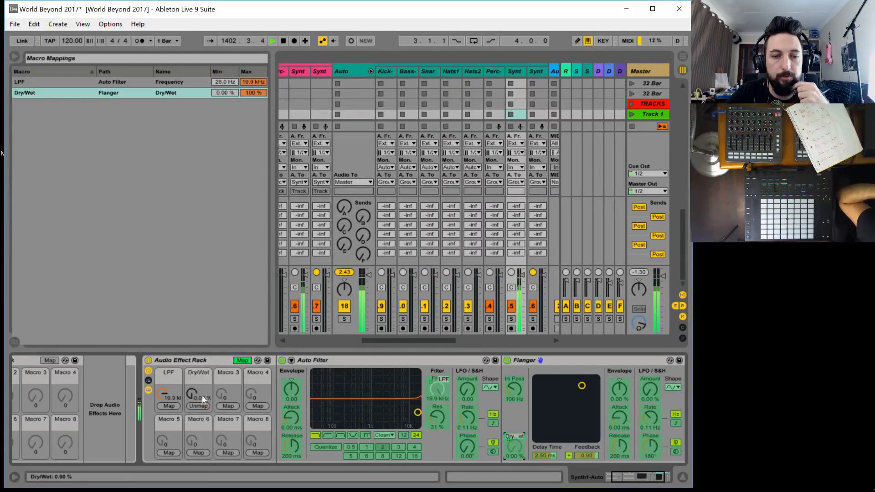
{"action": "left_click", "coordinate": [198, 372]}
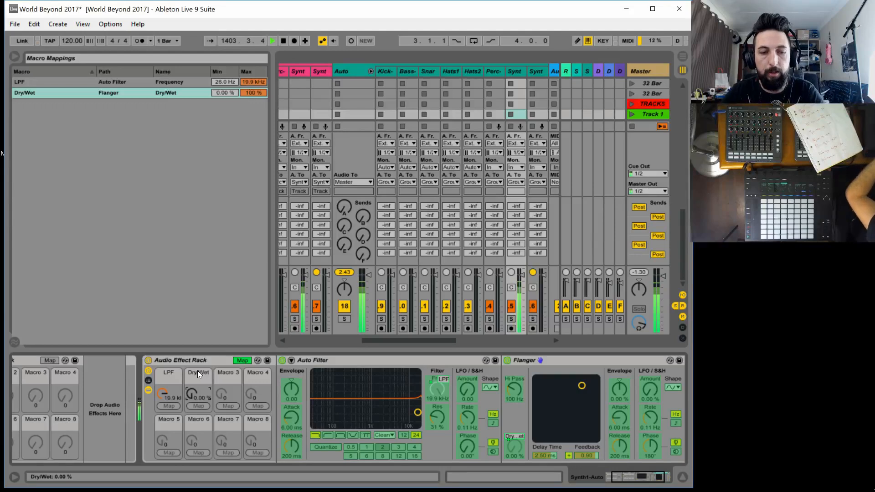
{"action": "key", "text": "ctrl+r"}
{"action": "type", "text": "FLNG"}
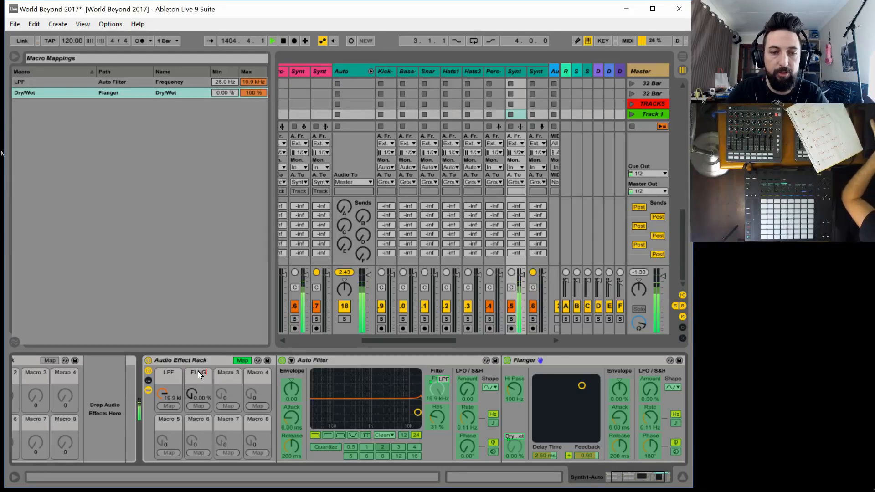
{"action": "type", "text": " WETY"}
{"action": "key", "text": "BackSpace"}
{"action": "key", "text": "BackSpace"}
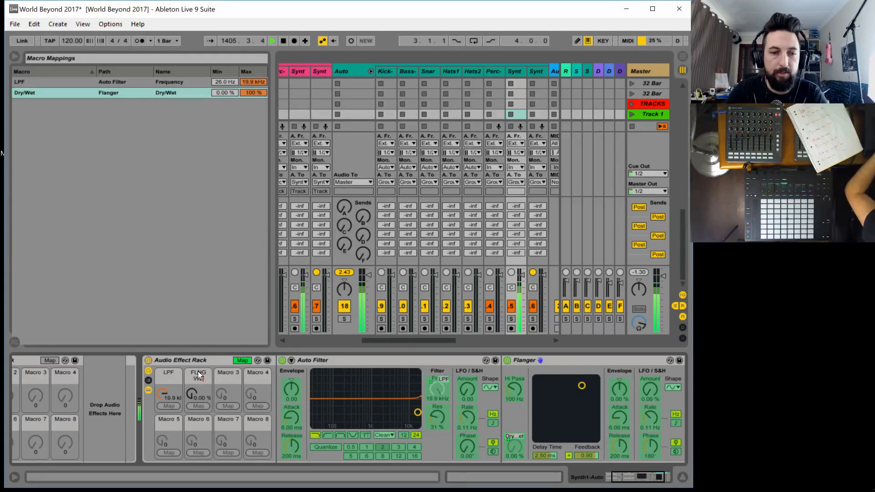
{"action": "type", "text": "T"}
{"action": "key", "text": "Return"}
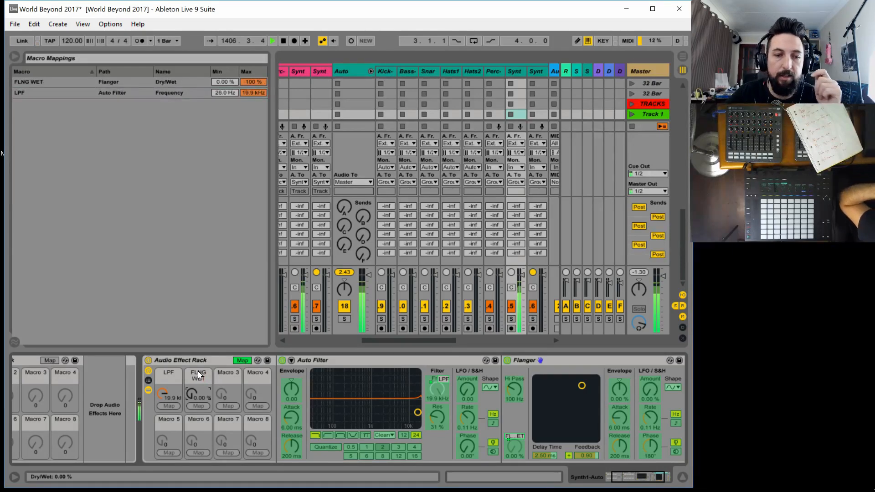
{"action": "mouse_move", "coordinate": [188, 395]}
{"action": "left_mouse_down"}
{"action": "mouse_move", "coordinate": [188, 358]}
{"action": "mouse_move", "coordinate": [195, 393]}
{"action": "left_mouse_up"}
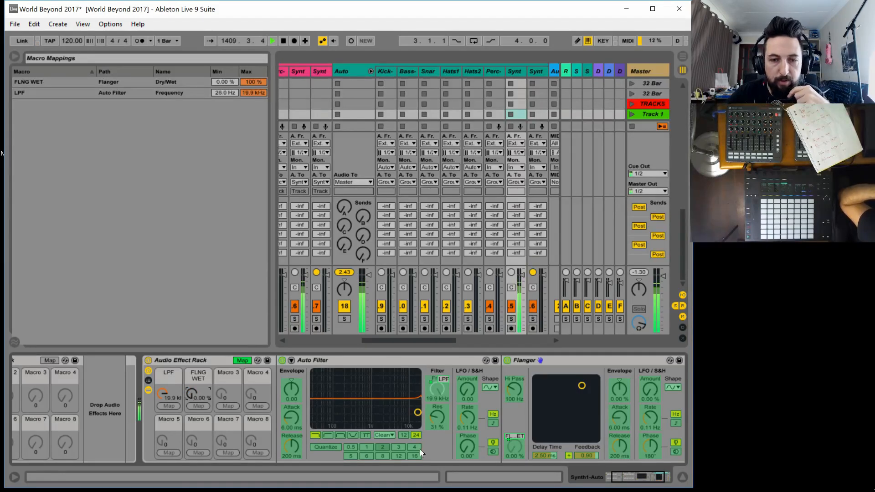
{"action": "left_click", "coordinate": [236, 406]}
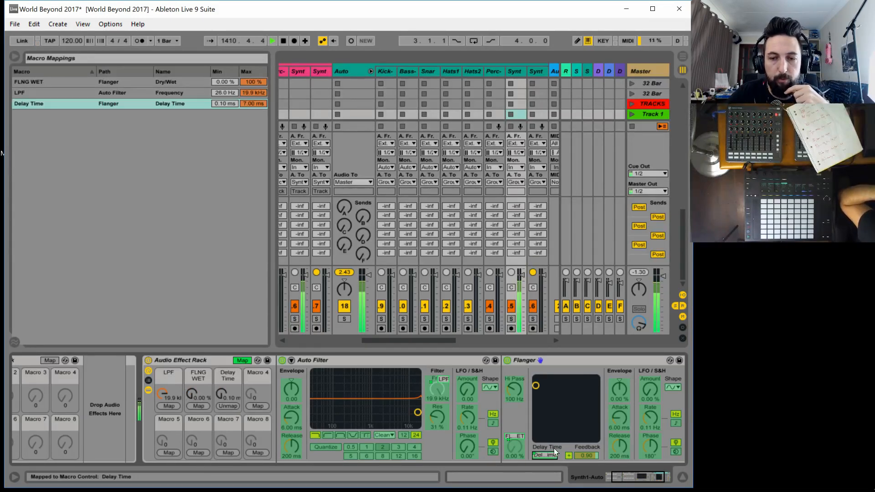
{"action": "left_click", "coordinate": [227, 406]}
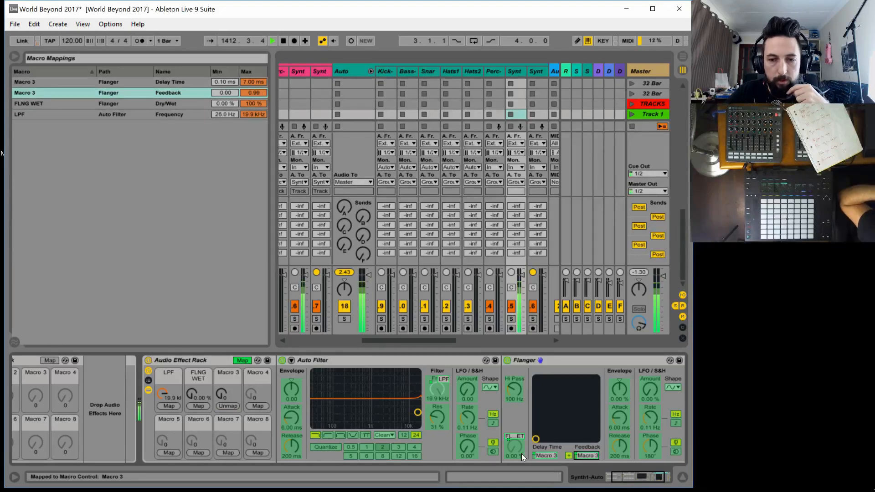
{"action": "key", "text": "Delete"}
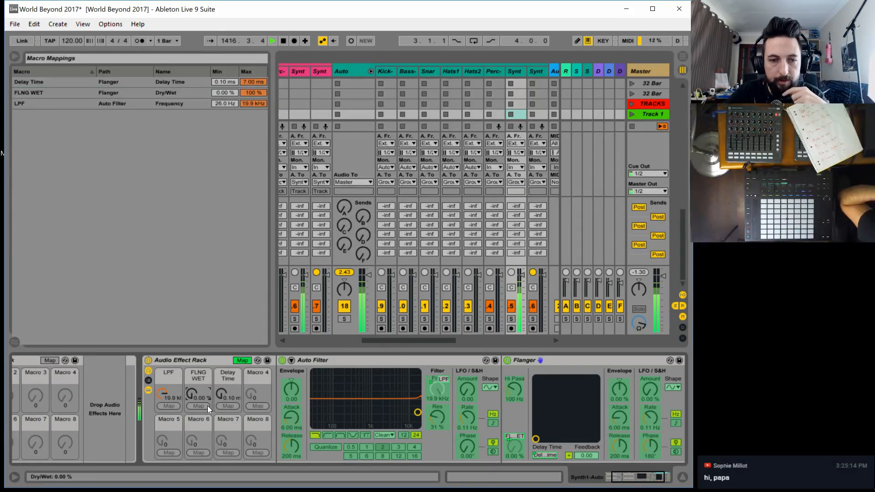
{"action": "left_click", "coordinate": [540, 454]}
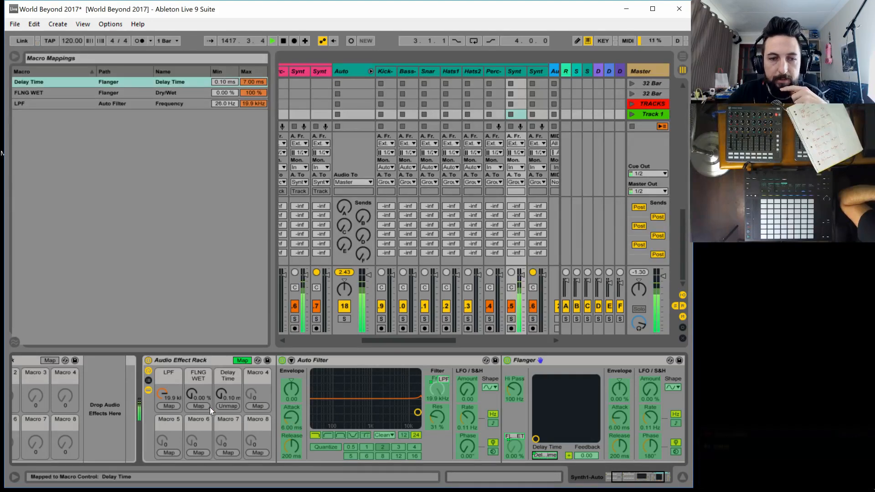
{"action": "left_click", "coordinate": [228, 406]}
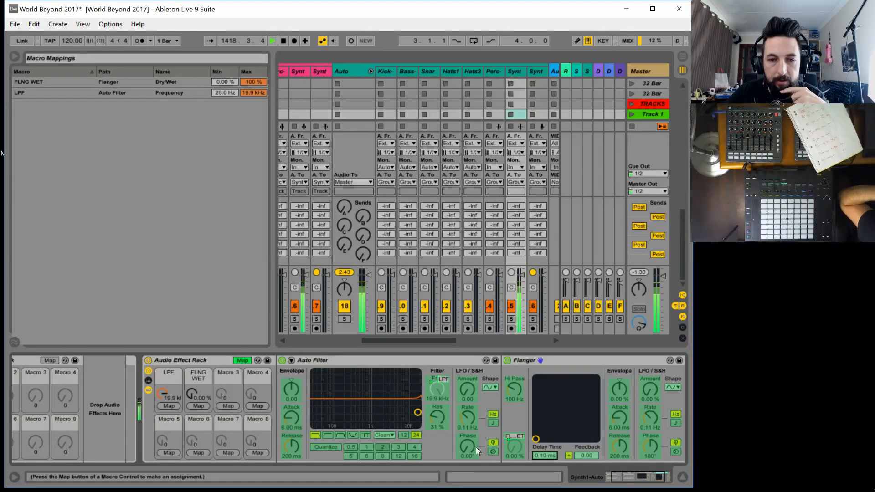
Map the Flanger's Delay Time to Macro 3 and its Feedback to Macro 4
{"action": "left_click", "coordinate": [237, 405]}
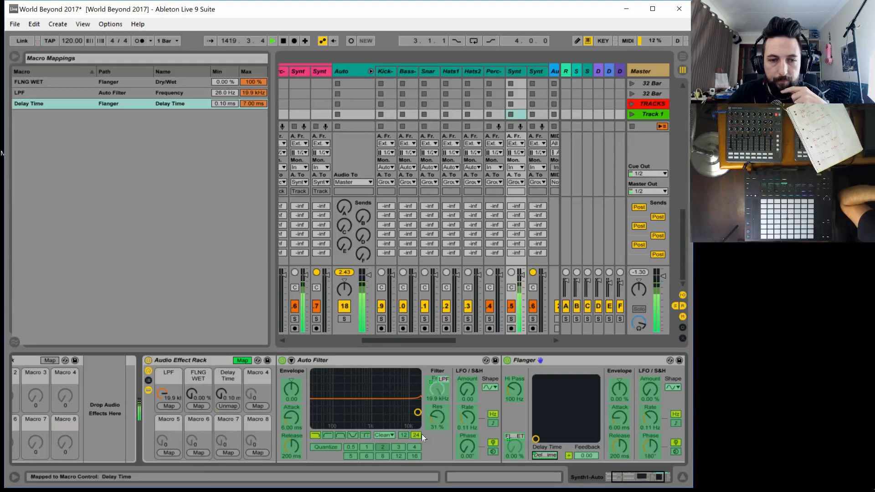
{"action": "left_click", "coordinate": [587, 456]}
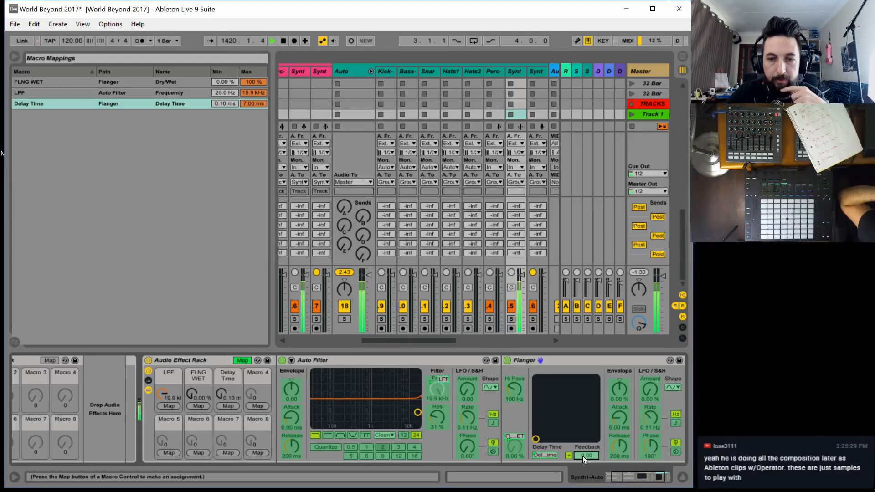
{"action": "left_click", "coordinate": [250, 406]}
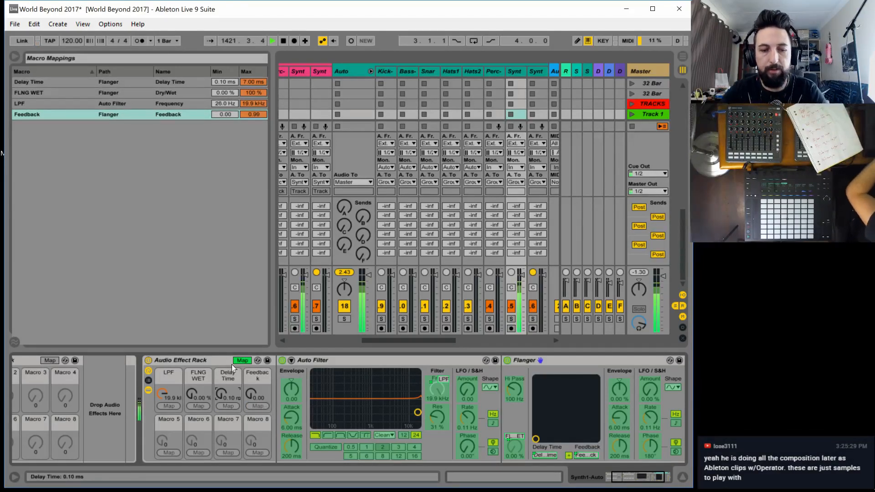
Rename the Delay Time macro FLNG TIME and the Feedback macro FLNG FB
{"action": "key", "text": "ctrl+r"}
{"action": "type", "text": "FLNG"}
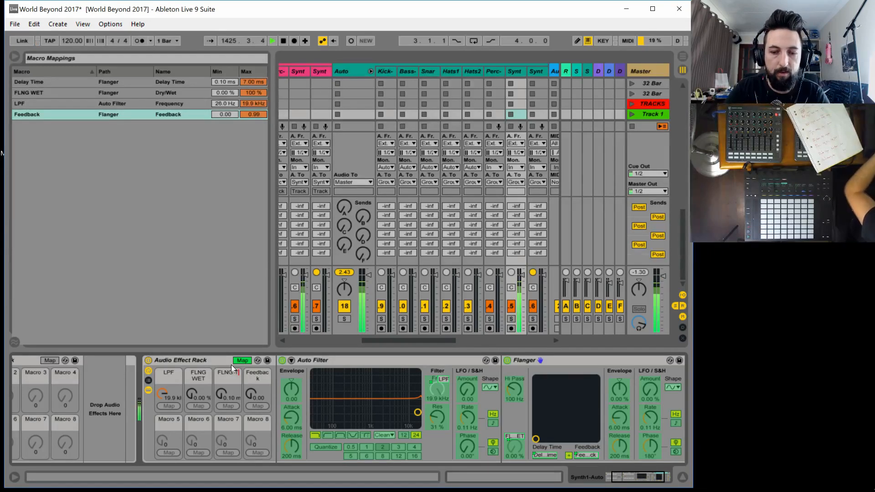
{"action": "key", "text": "Return"}
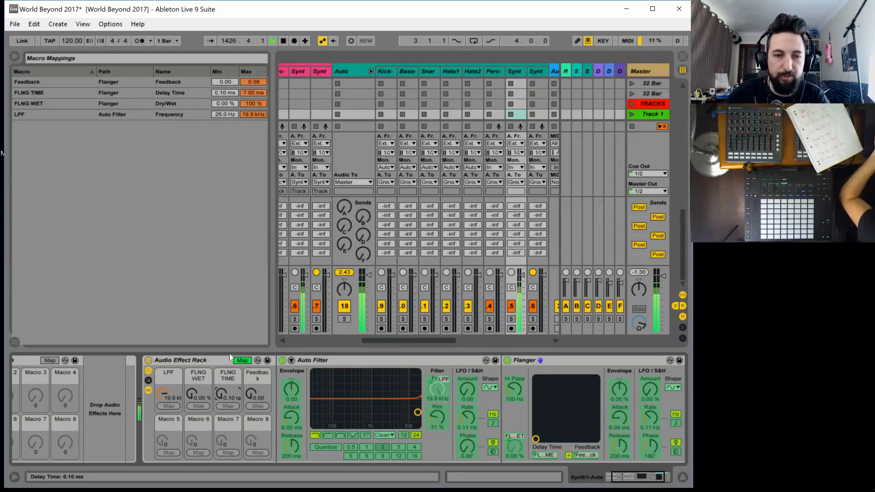
{"action": "left_click", "coordinate": [258, 372]}
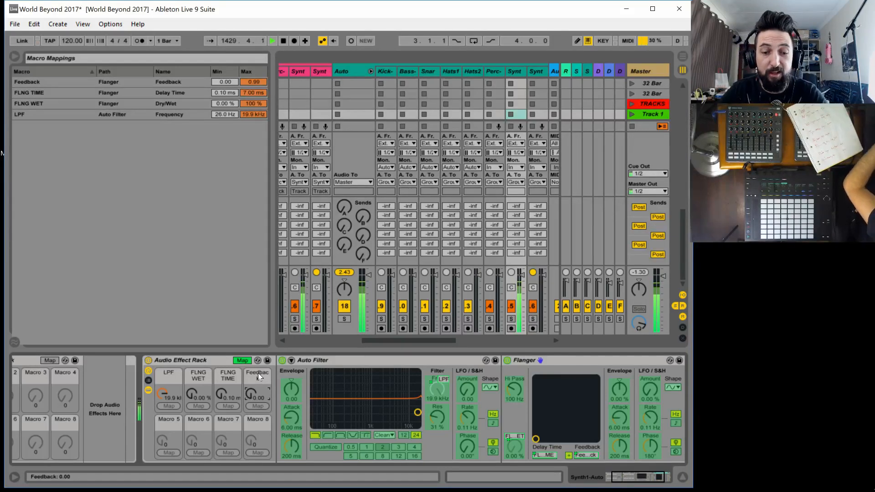
{"action": "key", "text": "ctrl+r"}
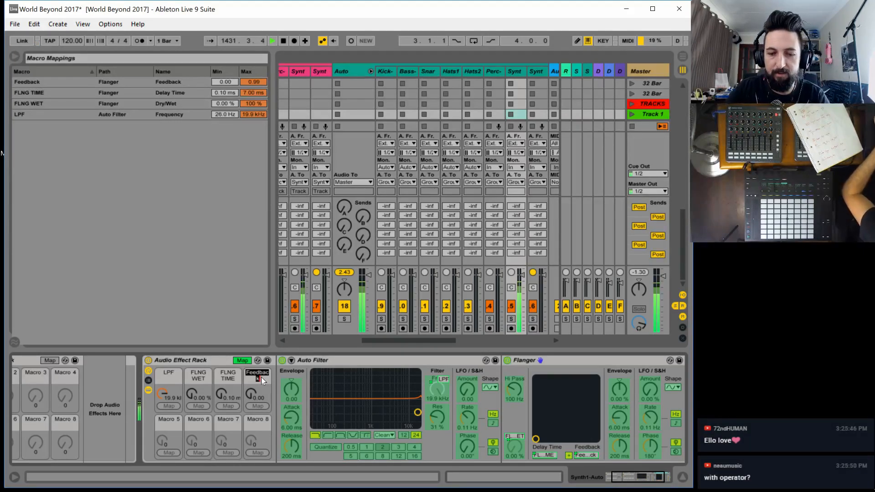
{"action": "type", "text": "G"}
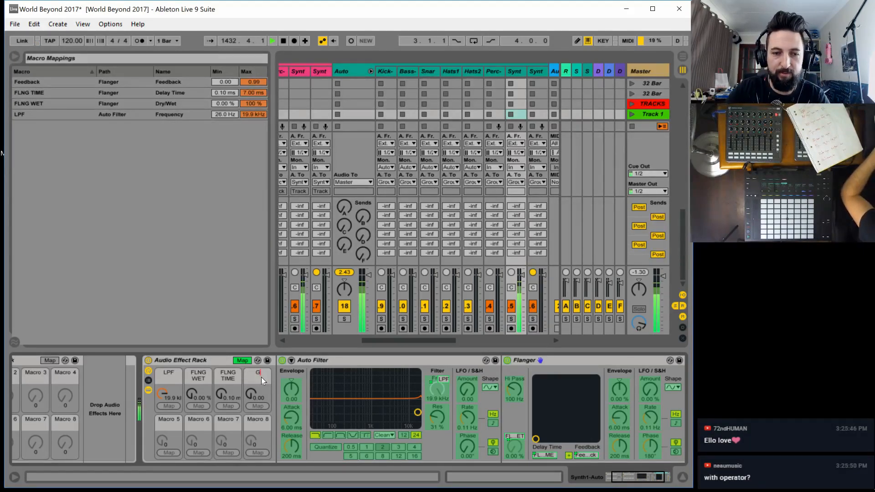
{"action": "key", "text": "BackSpace"}
{"action": "type", "text": "FLNG"}
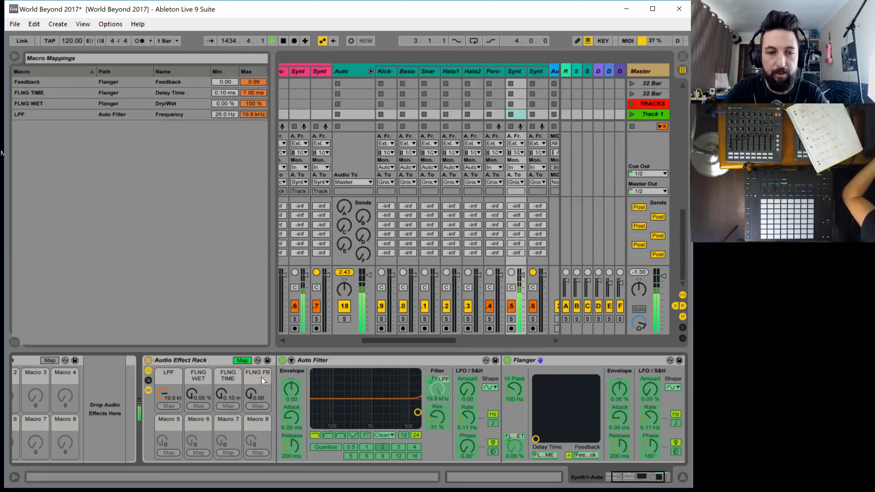
{"action": "type", "text": " FB"}
{"action": "key", "text": "Return"}
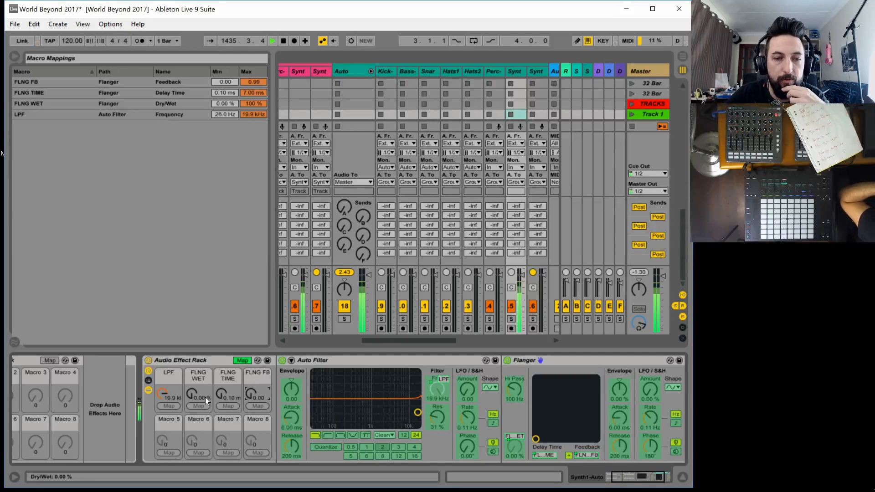
Set the FLNG WET macro to 64.6%, FLNG TIME to 0.57 ms and FLNG FB to 0.99, and leave macro mapping mode
{"action": "left_click_drag", "start_coordinate": [192, 393], "coordinate": [247, 351]}
{"action": "mouse_move", "coordinate": [226, 397]}
{"action": "left_mouse_down"}
{"action": "mouse_move", "coordinate": [226, 376]}
{"action": "mouse_move", "coordinate": [256, 417]}
{"action": "mouse_move", "coordinate": [255, 383]}
{"action": "mouse_move", "coordinate": [222, 396]}
{"action": "mouse_move", "coordinate": [222, 424]}
{"action": "mouse_move", "coordinate": [221, 401]}
{"action": "left_mouse_up"}
{"action": "mouse_move", "coordinate": [164, 394]}
{"action": "left_mouse_down"}
{"action": "mouse_move", "coordinate": [163, 415]}
{"action": "mouse_move", "coordinate": [163, 395]}
{"action": "left_mouse_up"}
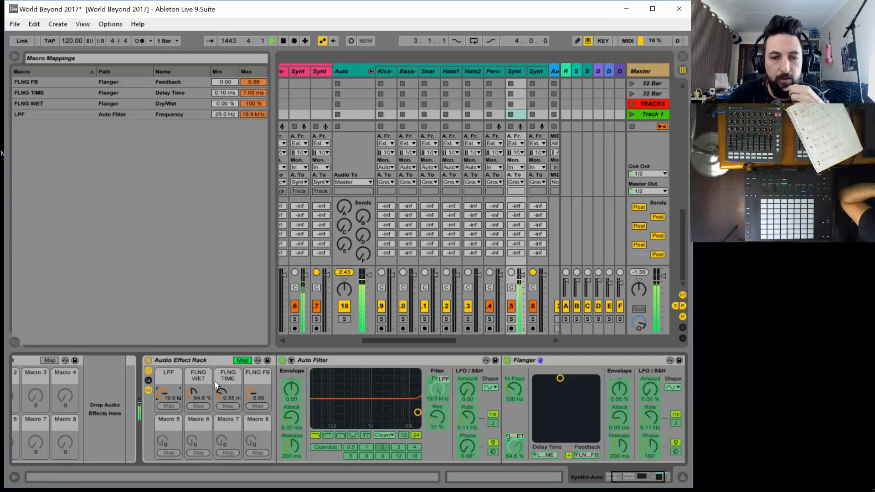
{"action": "left_click_drag", "start_coordinate": [221, 394], "coordinate": [221, 394]}
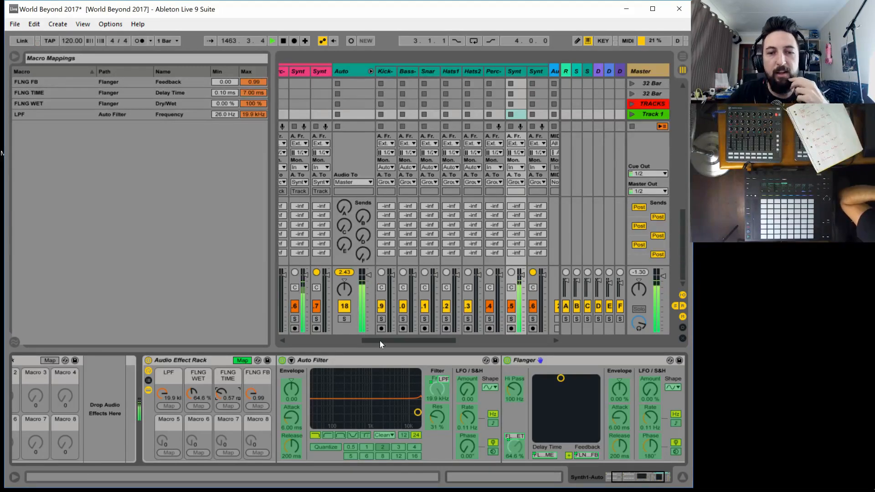
{"action": "scroll", "coordinate": [383, 340], "scroll_direction": "left", "scroll_amount": 3}
{"action": "left_click_drag", "start_coordinate": [374, 339], "coordinate": [376, 338]}
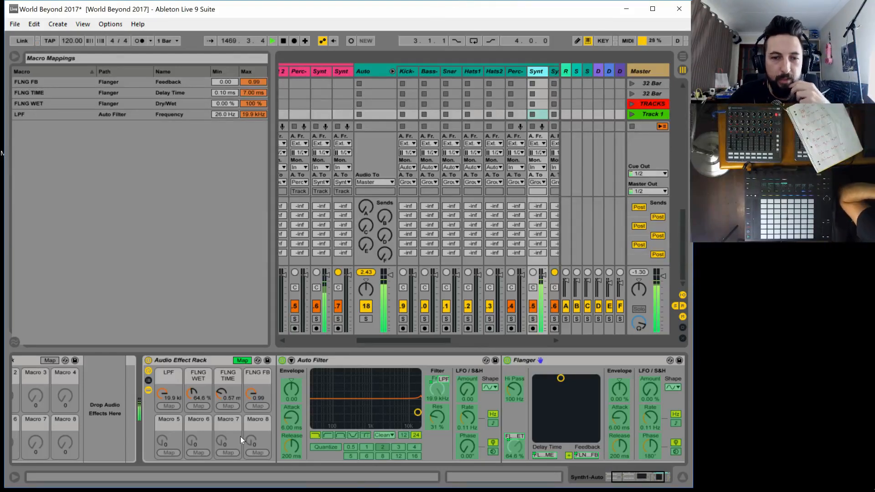
{"action": "left_click", "coordinate": [244, 361]}
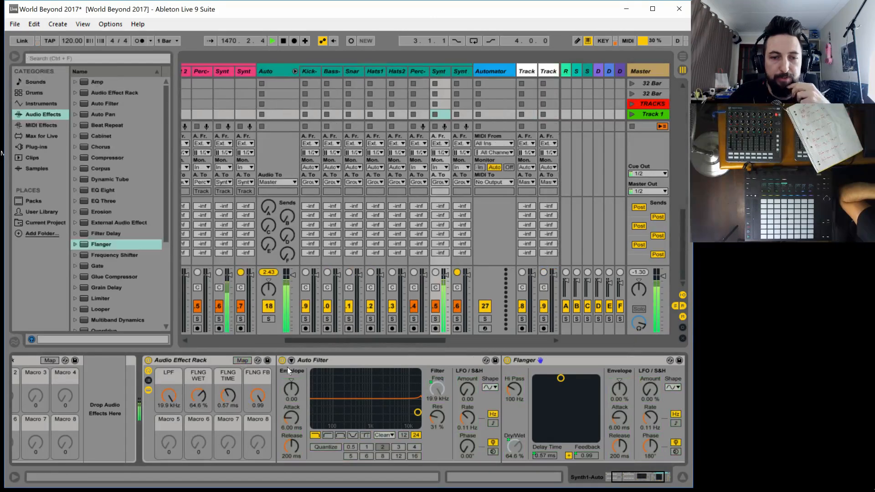
Collapse the Auto Filter and Flanger devices and set the FLNG WET macro to 0%
{"action": "double_click", "coordinate": [322, 358]}
{"action": "left_click", "coordinate": [339, 359]}
{"action": "double_click", "coordinate": [340, 360]}
{"action": "left_click_drag", "start_coordinate": [198, 395], "coordinate": [197, 440]}
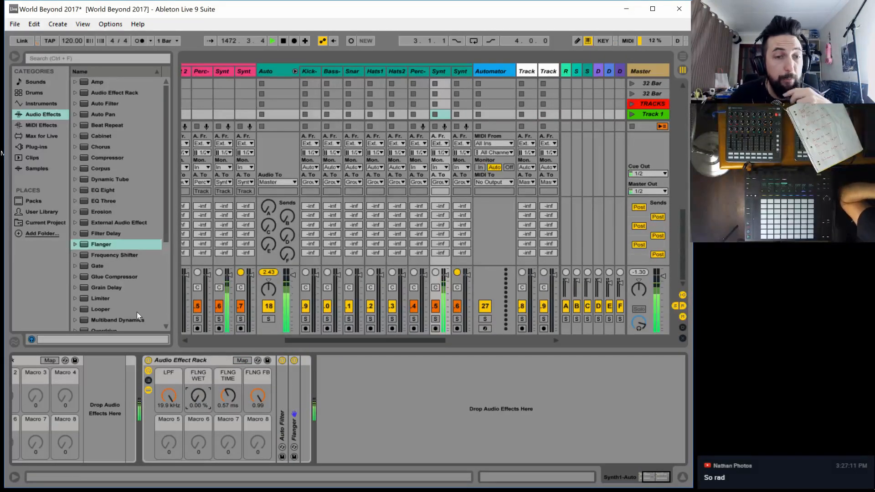
Insert a Beat Repeat after the Flanger in the rack and set its gate to 1 Bar and grid to 1/32
{"action": "left_click_drag", "start_coordinate": [107, 125], "coordinate": [396, 414]}
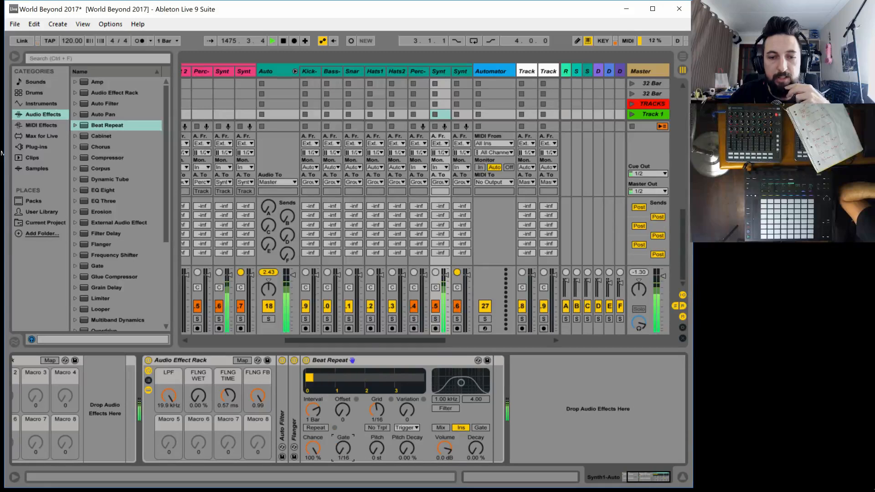
{"action": "left_click_drag", "start_coordinate": [351, 446], "coordinate": [376, 411]}
Map the Beat Repeat's Chance to Macro 5 of the second rack and rename the macro BRPT CHANCE
{"action": "left_click", "coordinate": [242, 360]}
{"action": "left_click", "coordinate": [316, 445]}
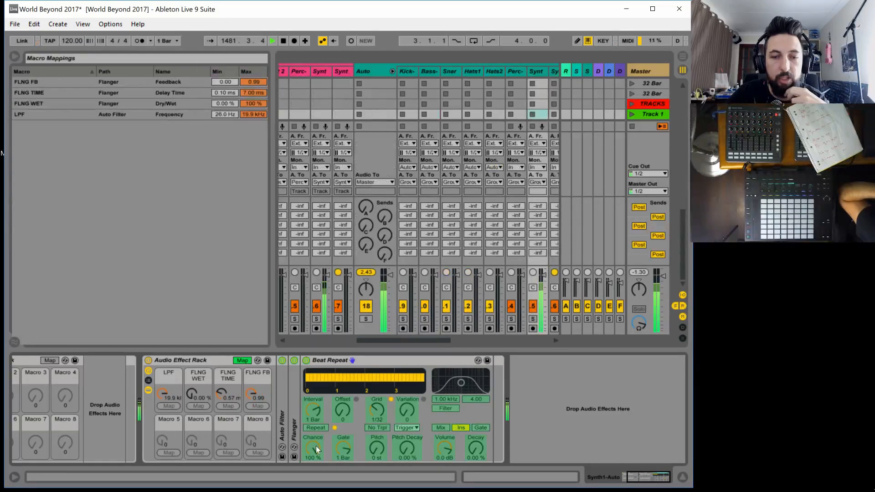
{"action": "left_click", "coordinate": [168, 452]}
{"action": "left_click", "coordinate": [175, 419]}
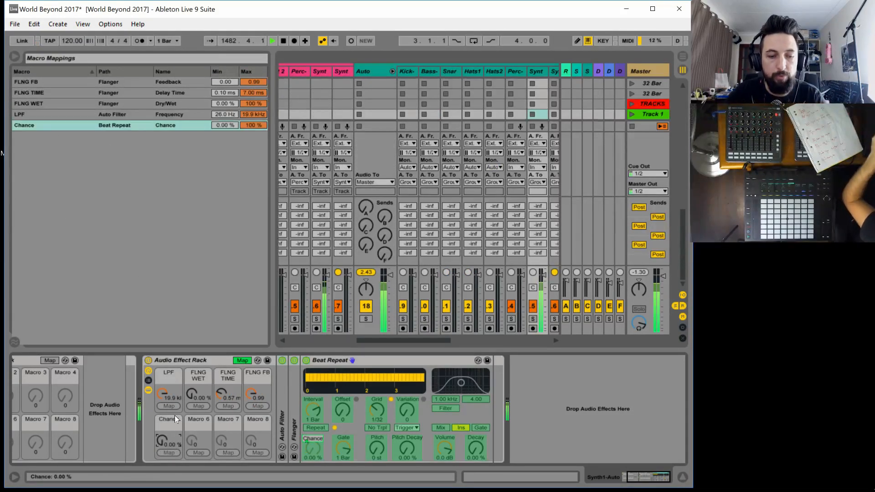
{"action": "key", "text": "ctrl+r"}
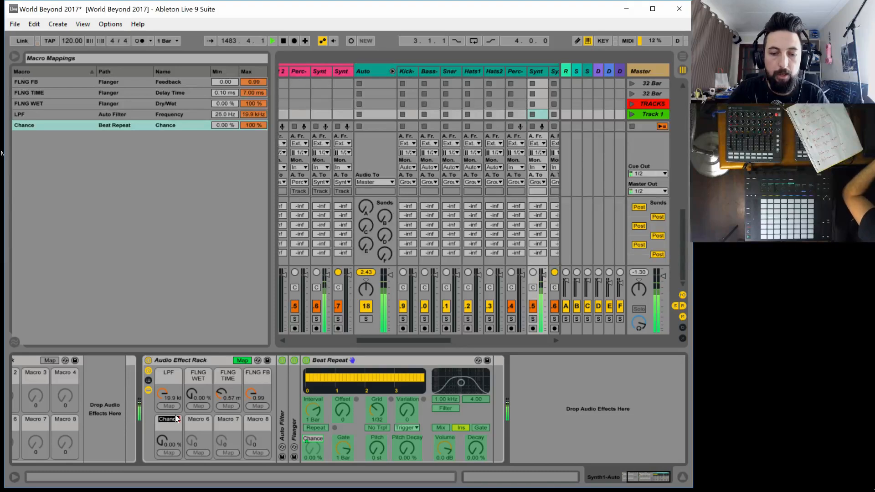
{"action": "type", "text": "BRPT"}
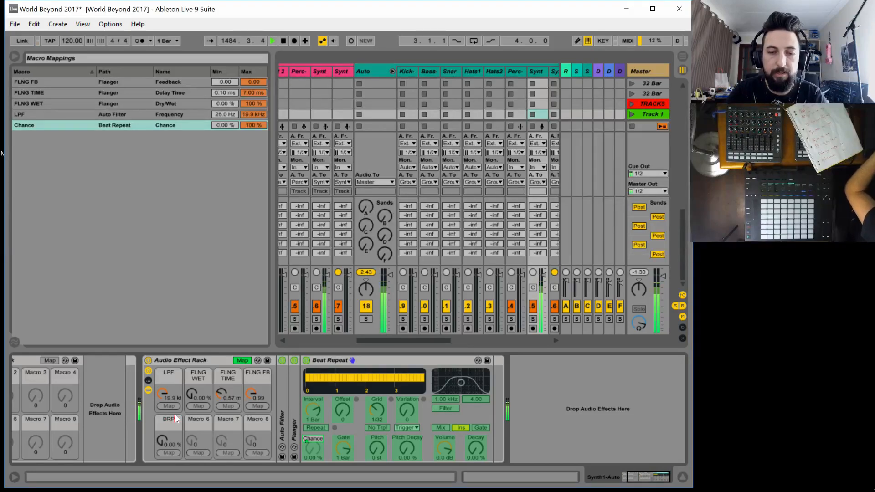
{"action": "type", "text": " CHANCE"}
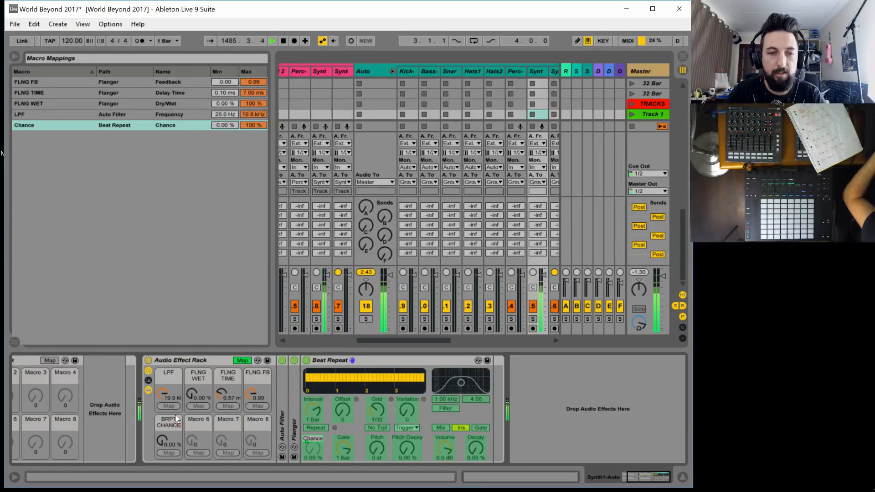
{"action": "key", "text": "Return"}
Map the Beat Repeat's Grid to Macro 6, rename the macro BRPT GRID, and leave macro mapping mode
{"action": "left_click", "coordinate": [373, 409]}
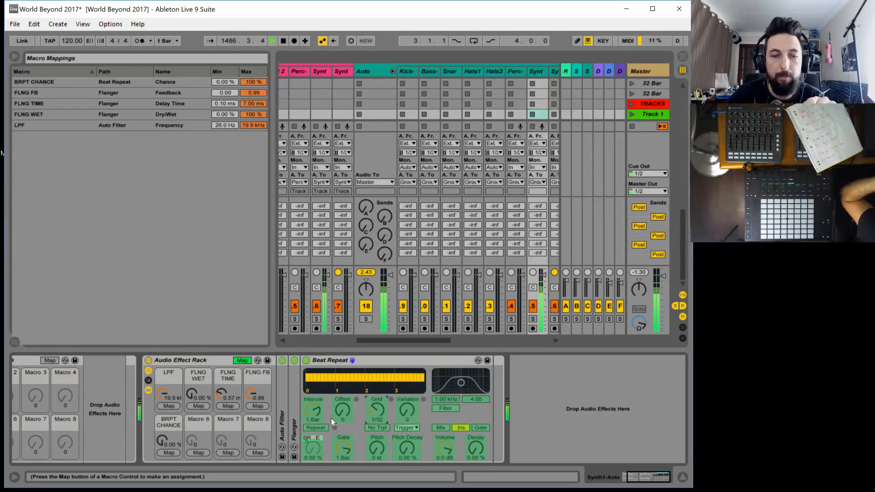
{"action": "left_click", "coordinate": [198, 452]}
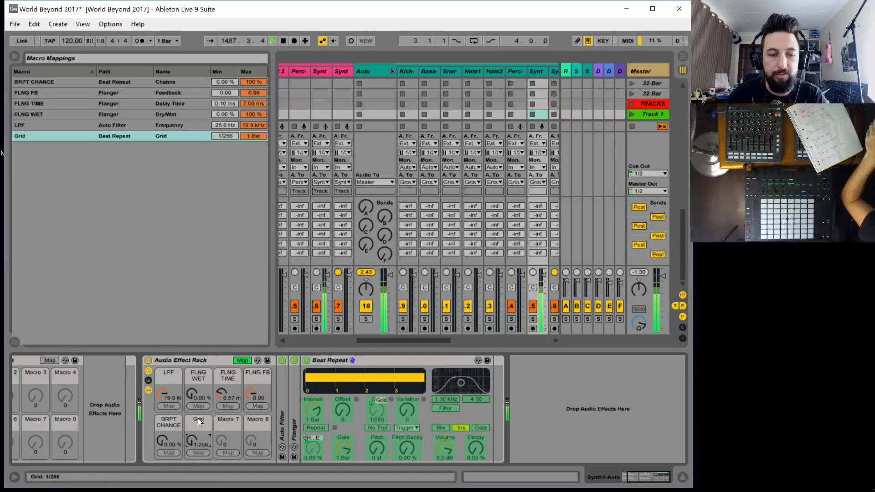
{"action": "type", "text": "BRPT"}
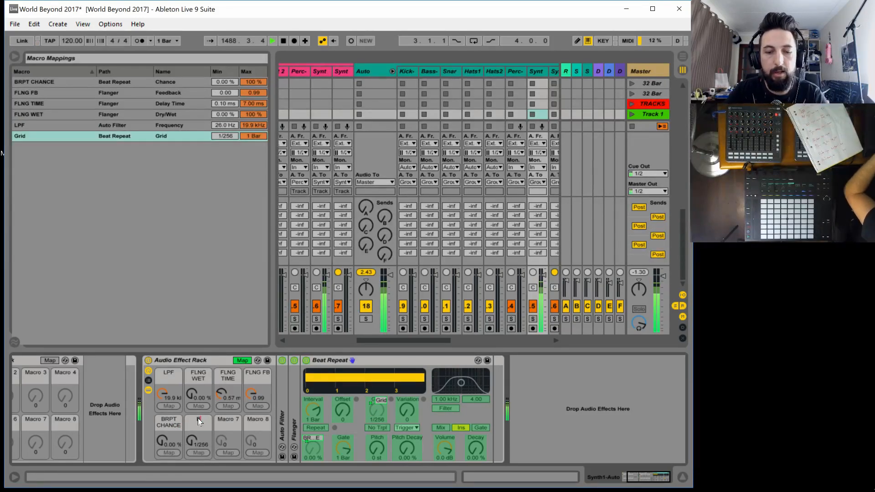
{"action": "type", "text": " GRID"}
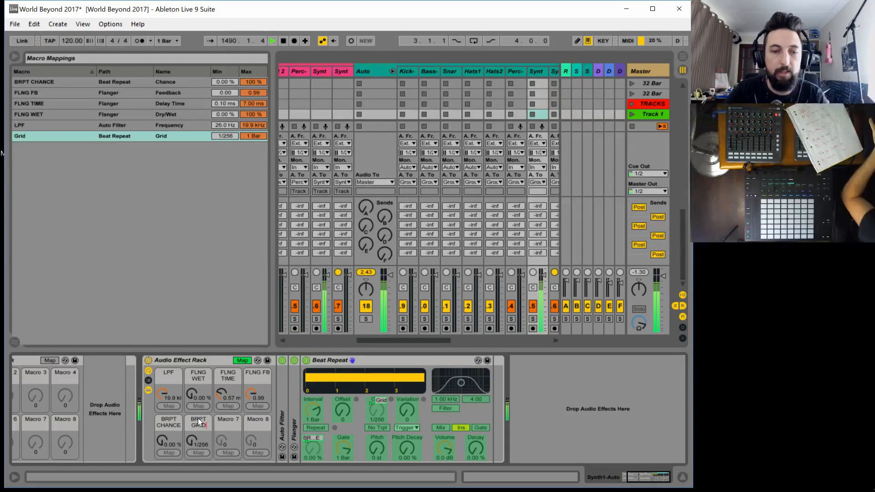
{"action": "key", "text": "Return"}
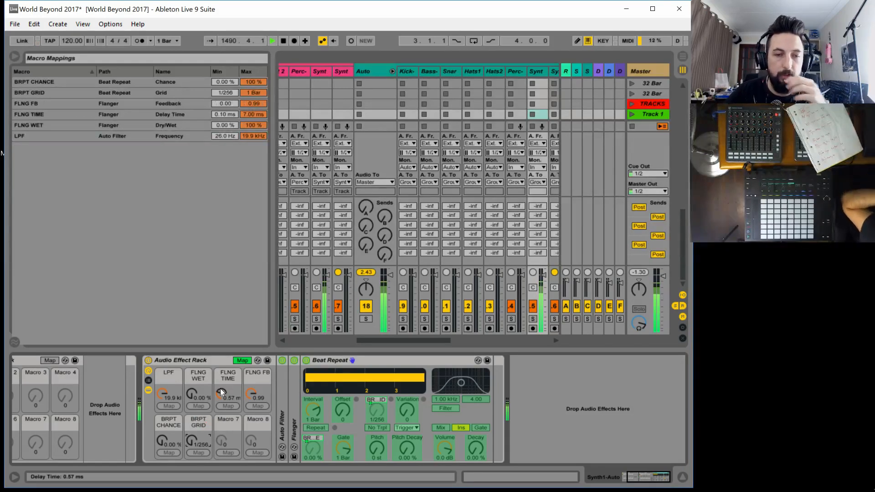
{"action": "left_click", "coordinate": [243, 360]}
Try out the Beat Repeat macros, set its interval to 1/4, and end with BRPT CHANCE at 0% and BRPT GRID at 1/256
{"action": "left_click_drag", "start_coordinate": [179, 438], "coordinate": [179, 393]}
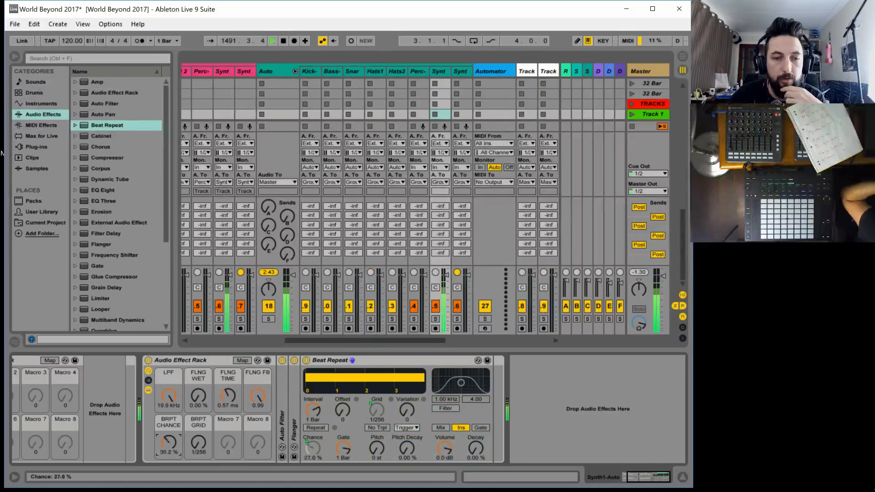
{"action": "left_click_drag", "start_coordinate": [197, 442], "coordinate": [169, 465]}
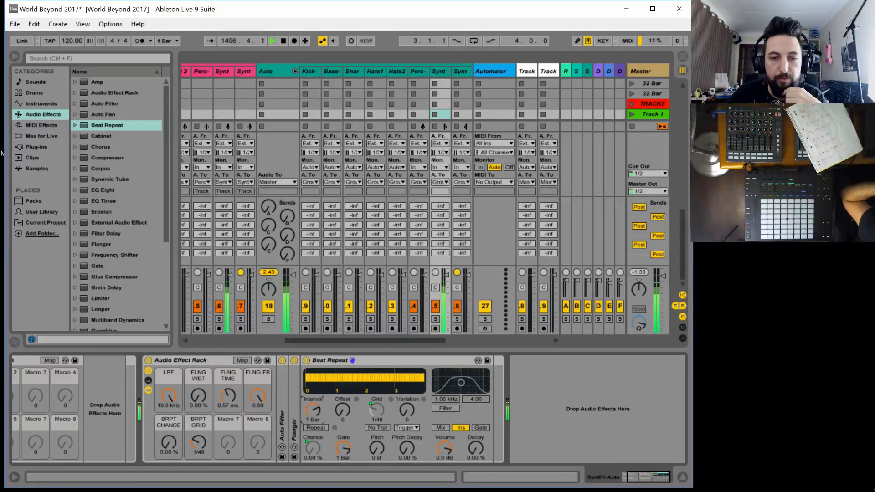
{"action": "left_click_drag", "start_coordinate": [313, 410], "coordinate": [313, 417]}
{"action": "left_click_drag", "start_coordinate": [169, 442], "coordinate": [197, 457]}
{"action": "left_click_drag", "start_coordinate": [171, 443], "coordinate": [171, 483]}
{"action": "left_click_drag", "start_coordinate": [197, 441], "coordinate": [197, 455]}
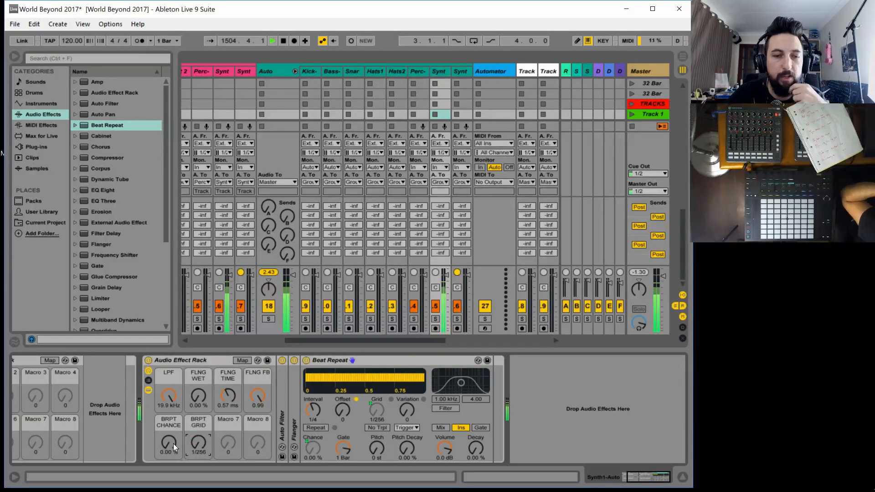
Collapse Beat Repeat and insert a Reverb after it, with the input Hi Cut off and the quality set to High
{"action": "double_click", "coordinate": [377, 360]}
{"action": "scroll", "coordinate": [144, 226], "scroll_direction": "down", "scroll_amount": 5}
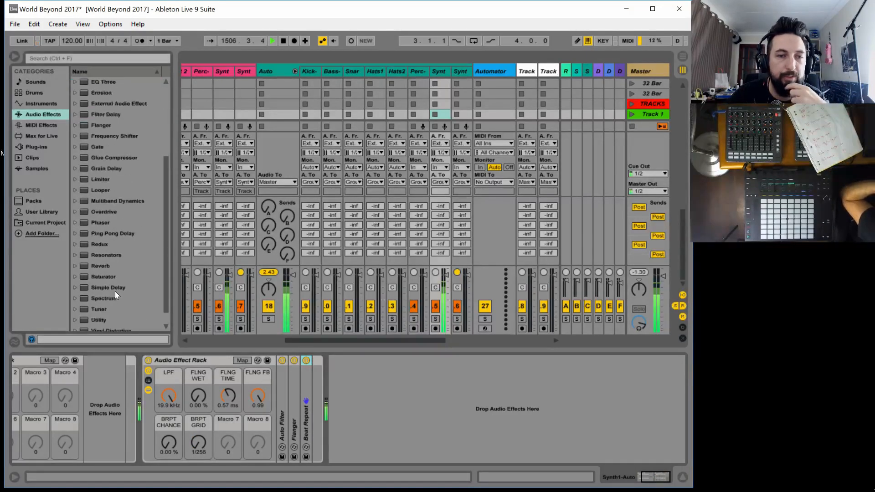
{"action": "scroll", "coordinate": [115, 291], "scroll_direction": "down", "scroll_amount": 1}
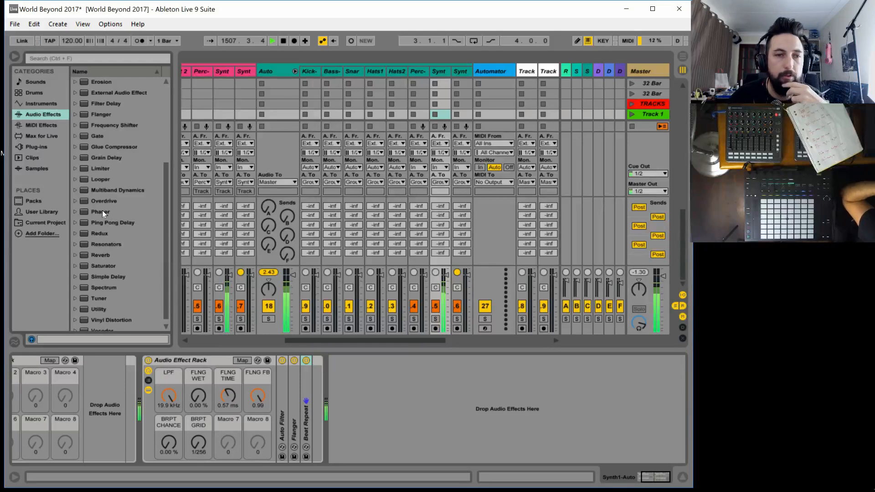
{"action": "left_click_drag", "start_coordinate": [101, 257], "coordinate": [450, 403]}
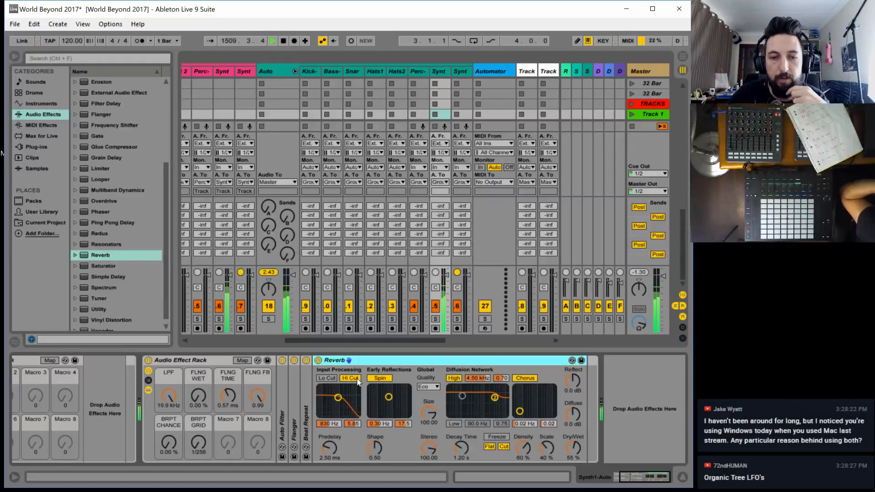
{"action": "left_click", "coordinate": [356, 378]}
{"action": "left_click", "coordinate": [427, 387]}
{"action": "left_click", "coordinate": [434, 411]}
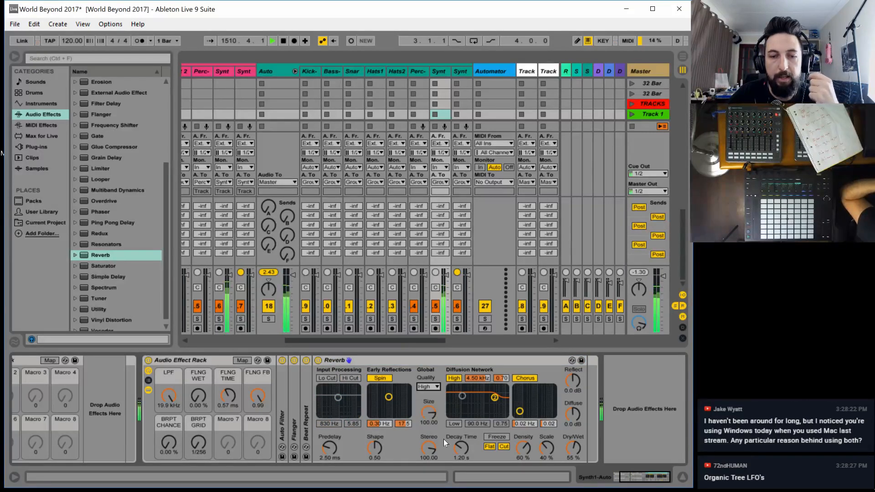
Map the Reverb's Dry/Wet to Macro 7 and its Decay Time to Macro 8
{"action": "left_click", "coordinate": [242, 360]}
{"action": "left_click", "coordinate": [573, 448]}
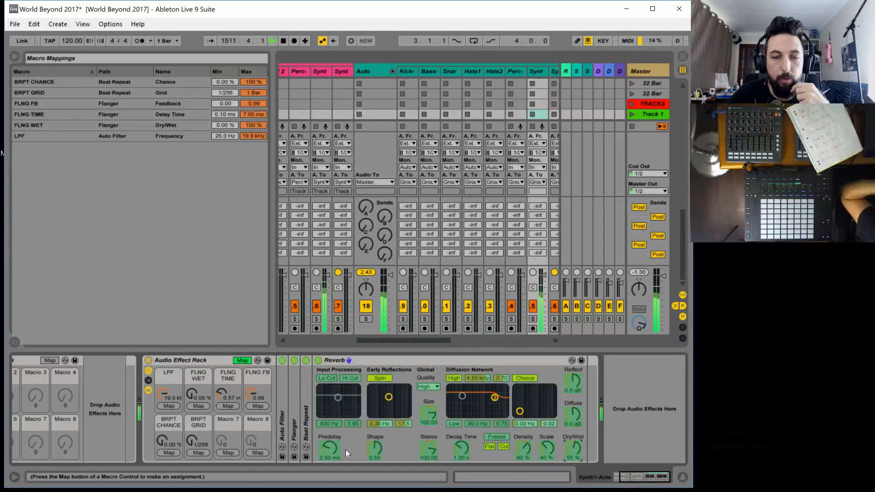
{"action": "left_click", "coordinate": [227, 453]}
{"action": "left_click", "coordinate": [462, 449]}
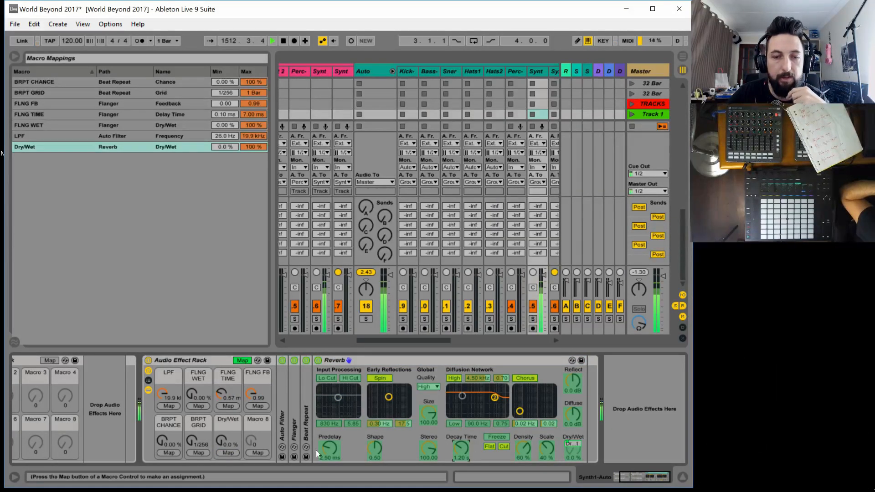
{"action": "left_click", "coordinate": [256, 450]}
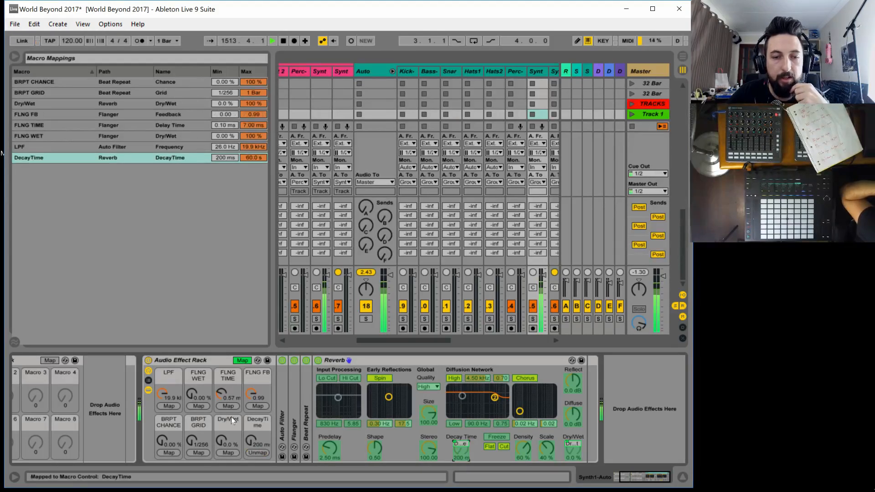
Rename the two reverb macros RVB WET and RVB DECAY, and leave macro mapping mode
{"action": "key", "text": "ctrl+r"}
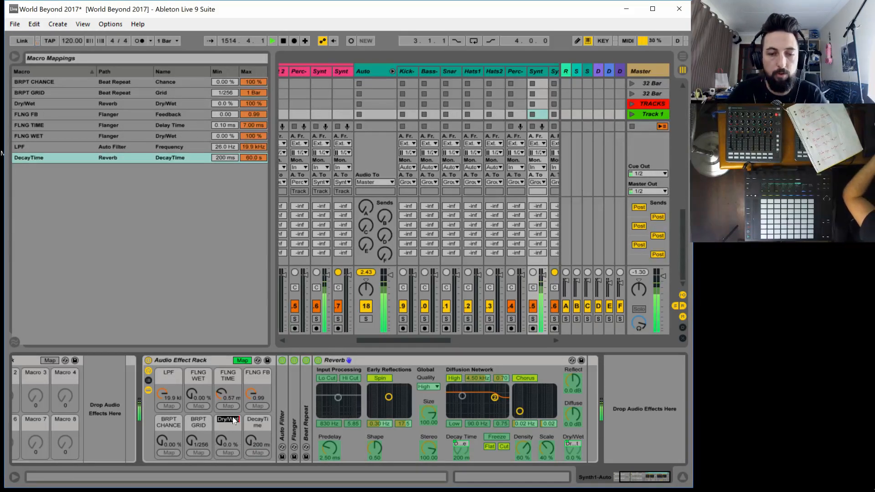
{"action": "type", "text": "RVB WET"}
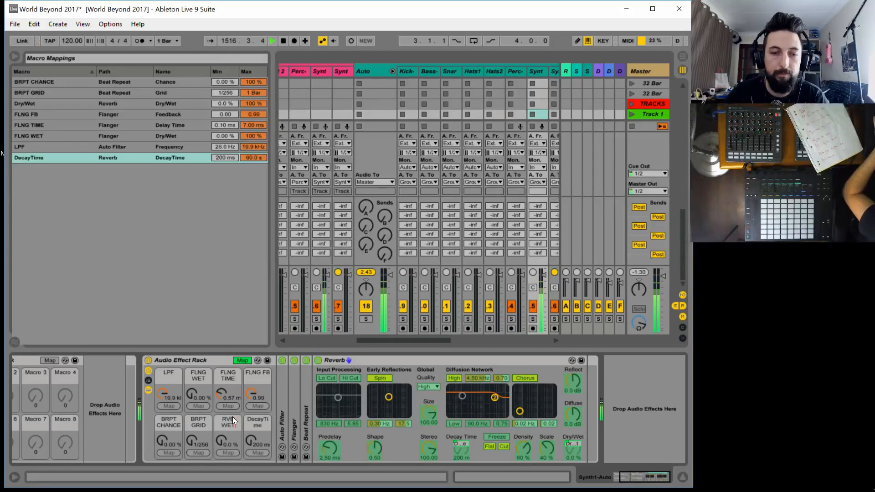
{"action": "key", "text": "Return"}
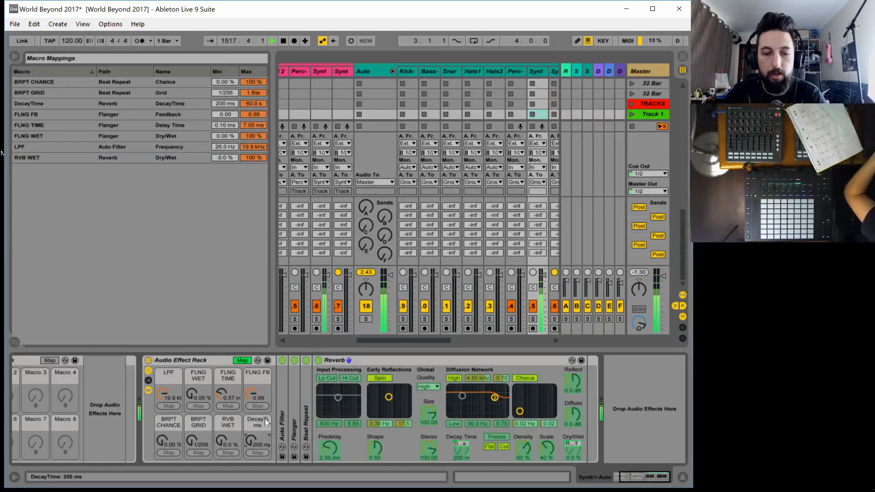
{"action": "key", "text": "ctrl+r"}
{"action": "type", "text": "RV"}
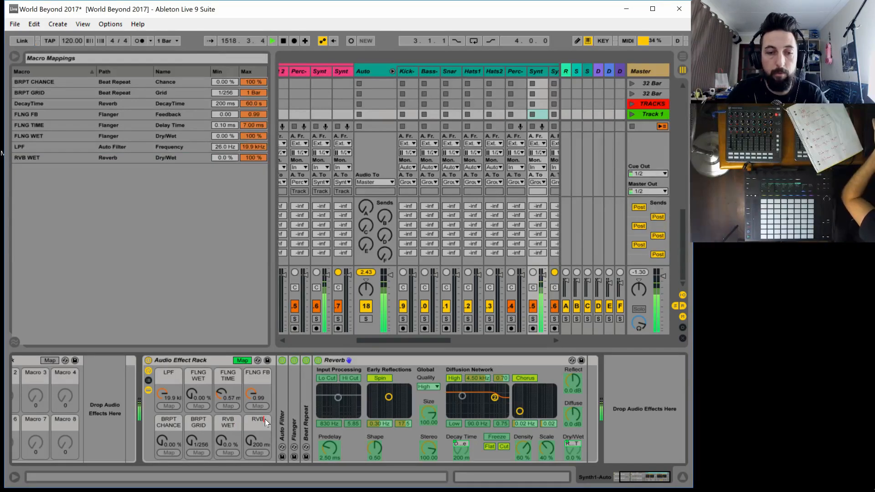
{"action": "type", "text": "B DECAY"}
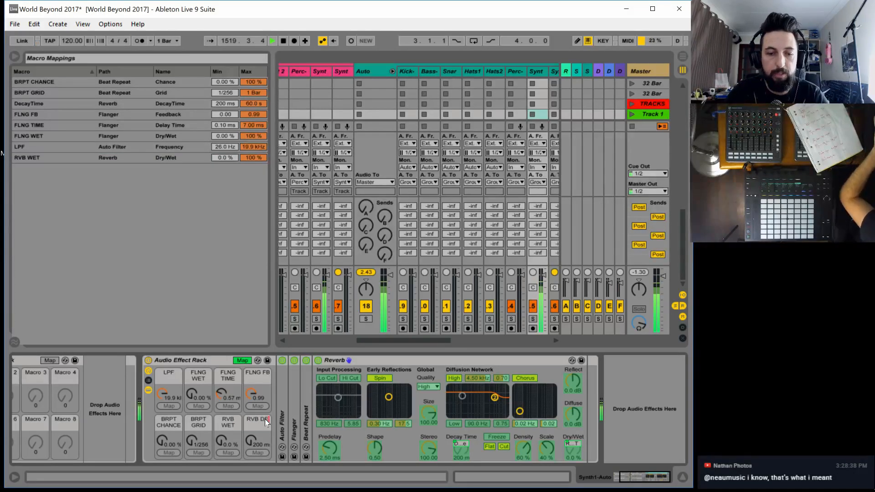
{"action": "key", "text": "Return"}
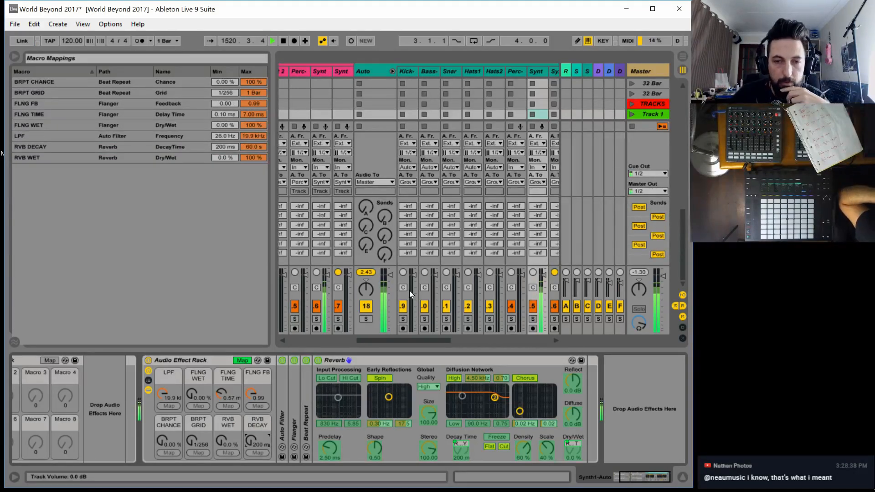
{"action": "left_click", "coordinate": [242, 360]}
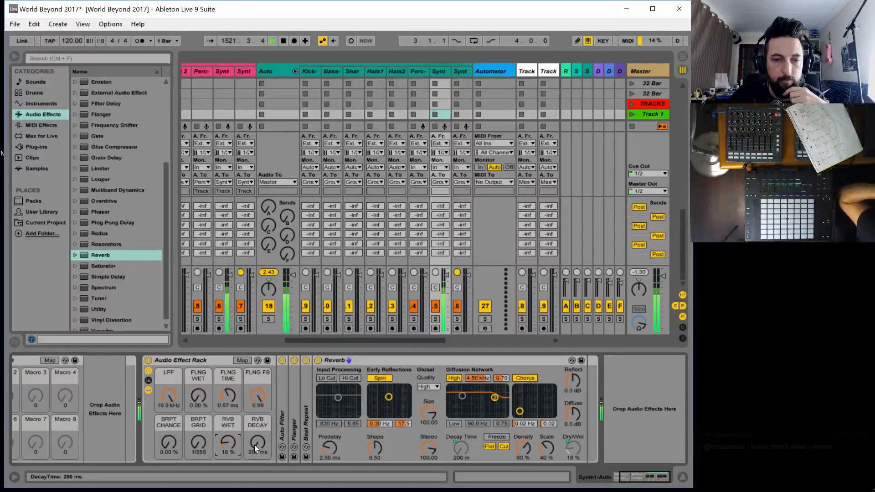
Set the RVB DECAY macro to 8.32 s and RVB WET to 3.9%, and move Beat Repeat after the Reverb
{"action": "left_click_drag", "start_coordinate": [254, 445], "coordinate": [255, 412]}
{"action": "mouse_move", "coordinate": [228, 441]}
{"action": "left_mouse_down"}
{"action": "mouse_move", "coordinate": [228, 422]}
{"action": "mouse_move", "coordinate": [230, 448]}
{"action": "left_mouse_up"}
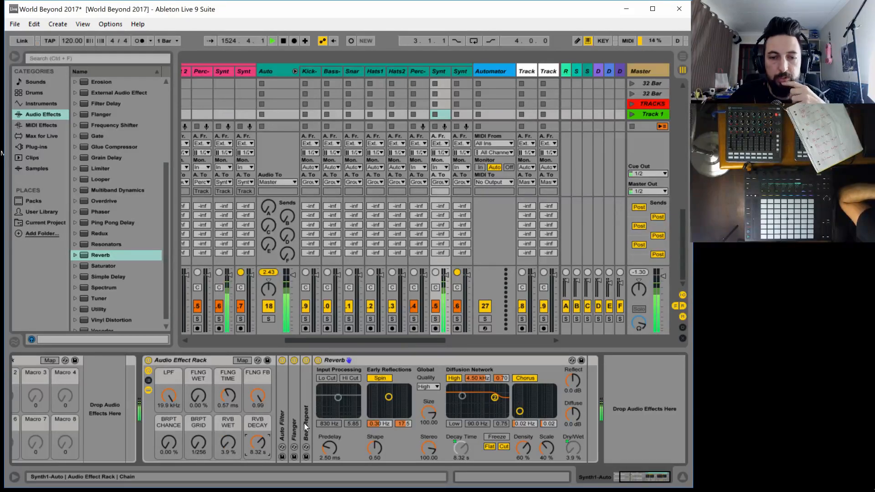
{"action": "left_click_drag", "start_coordinate": [307, 419], "coordinate": [592, 415]}
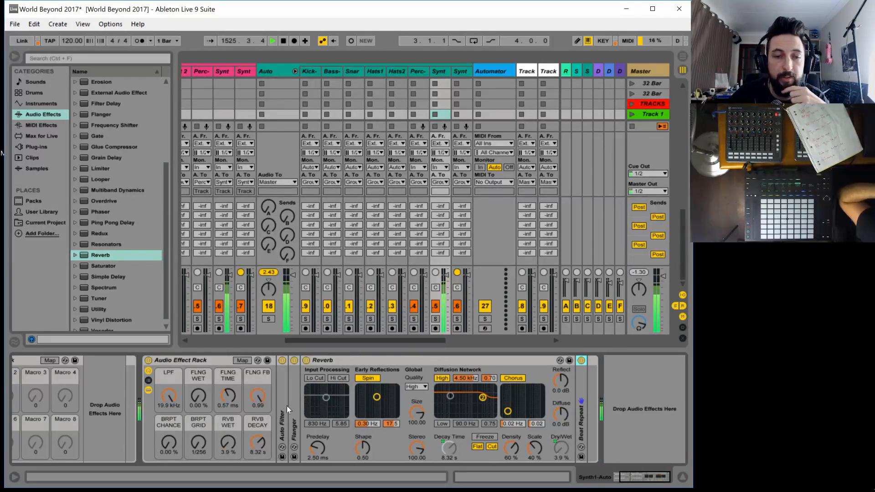
Adjust the macros to LPF 26.0 Hz, FLNG TIME 0.10 ms, FLNG FB 0.66, BRPT GRID 1/3, RVB WET 0.8% and RVB DECAY 2.47 s
{"action": "left_click_drag", "start_coordinate": [229, 443], "coordinate": [230, 397]}
{"action": "left_click_drag", "start_coordinate": [258, 443], "coordinate": [198, 407]}
{"action": "mouse_move", "coordinate": [169, 443]}
{"action": "left_mouse_down"}
{"action": "mouse_move", "coordinate": [169, 356]}
{"action": "mouse_move", "coordinate": [169, 442]}
{"action": "mouse_move", "coordinate": [198, 461]}
{"action": "mouse_move", "coordinate": [166, 350]}
{"action": "mouse_move", "coordinate": [169, 444]}
{"action": "mouse_move", "coordinate": [189, 428]}
{"action": "mouse_move", "coordinate": [168, 423]}
{"action": "mouse_move", "coordinate": [169, 443]}
{"action": "mouse_move", "coordinate": [169, 434]}
{"action": "left_mouse_up"}
{"action": "left_click_drag", "start_coordinate": [198, 399], "coordinate": [200, 422]}
{"action": "left_click_drag", "start_coordinate": [170, 397], "coordinate": [170, 449]}
{"action": "left_click_drag", "start_coordinate": [228, 441], "coordinate": [229, 474]}
{"action": "left_click_drag", "start_coordinate": [169, 441], "coordinate": [169, 444]}
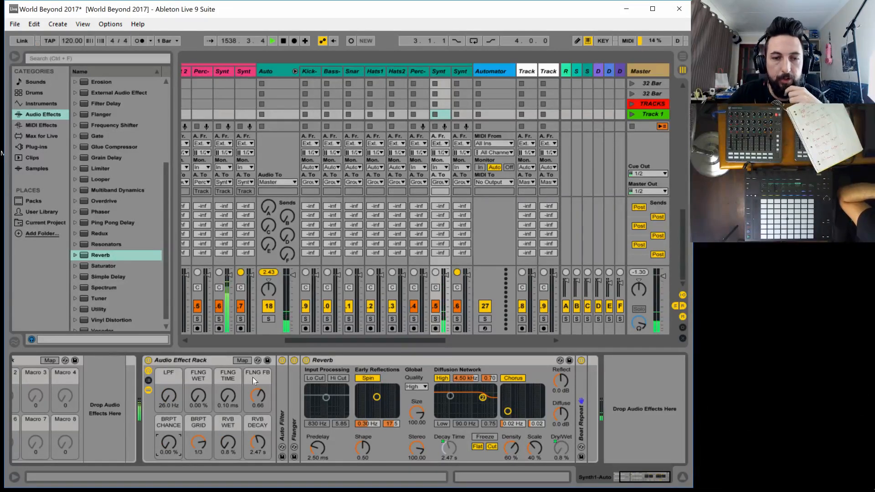
Rename the Audio Effect Rack on the Synth1-Auto track as Synth 2 Auto Effects
{"action": "left_click", "coordinate": [199, 360]}
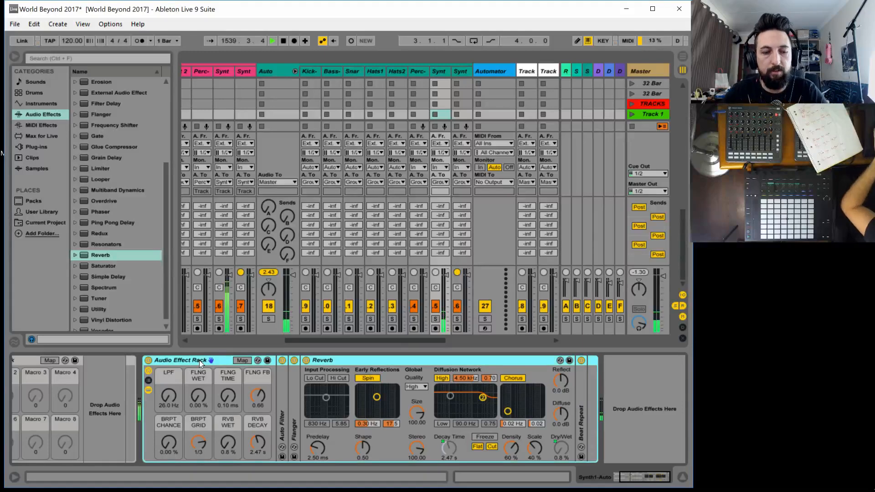
{"action": "key", "text": "ctrl+r"}
{"action": "type", "text": "Synth"}
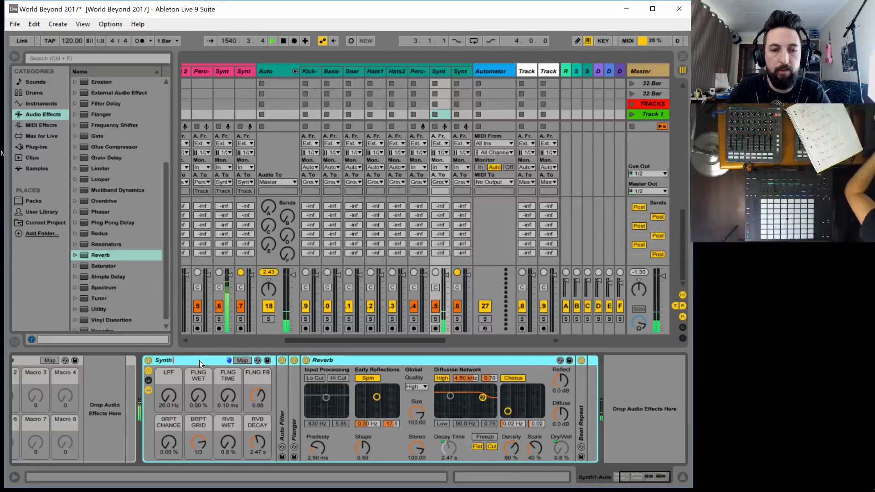
{"action": "type", "text": " 2 Aut"}
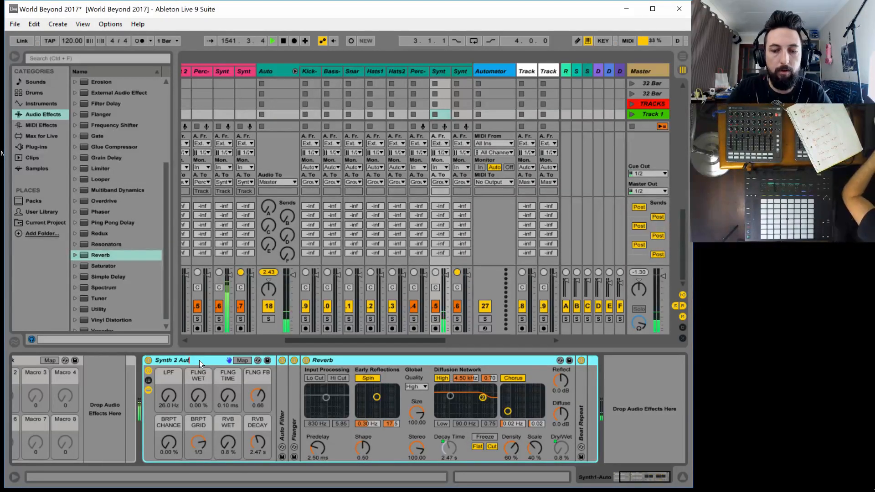
{"action": "type", "text": "o Effects"}
{"action": "key", "text": "Return"}
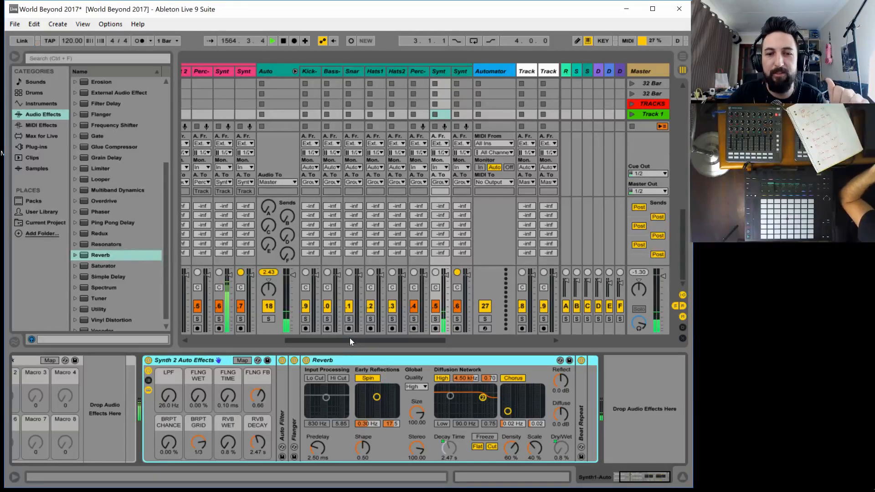
{"action": "left_click_drag", "start_coordinate": [348, 339], "coordinate": [332, 341]}
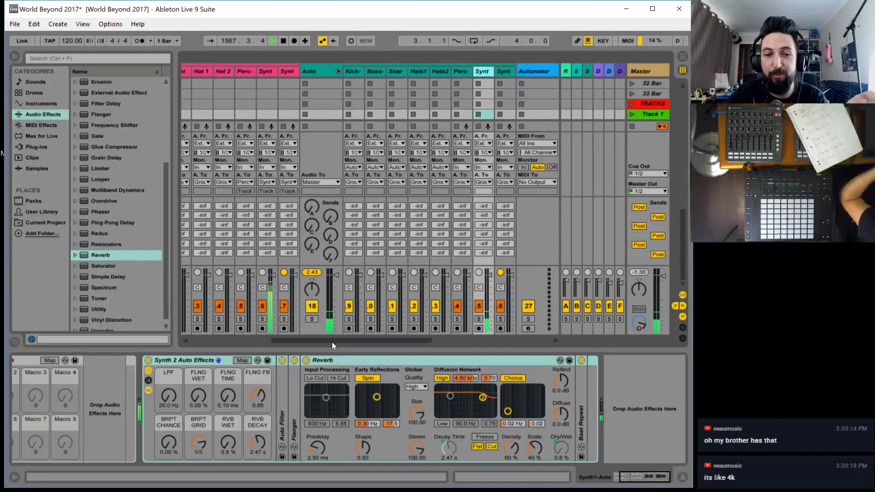
{"action": "left_click_drag", "start_coordinate": [332, 342], "coordinate": [329, 342]}
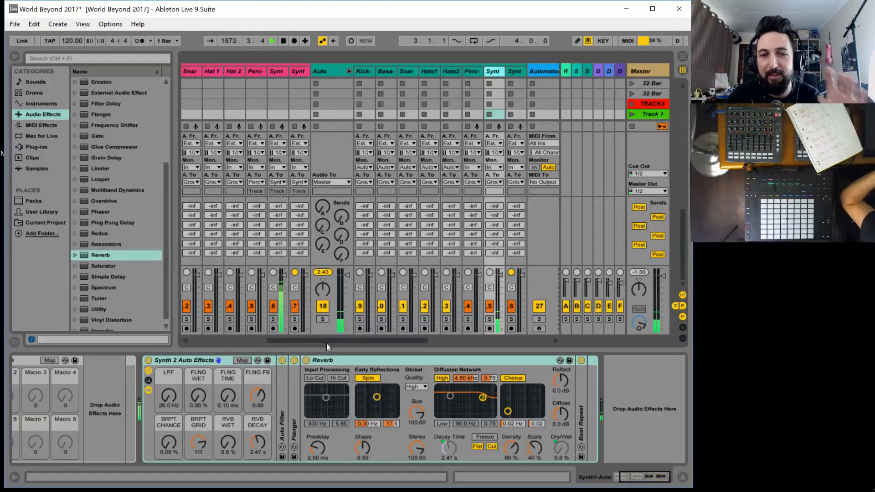
{"action": "left_click_drag", "start_coordinate": [327, 344], "coordinate": [342, 344]}
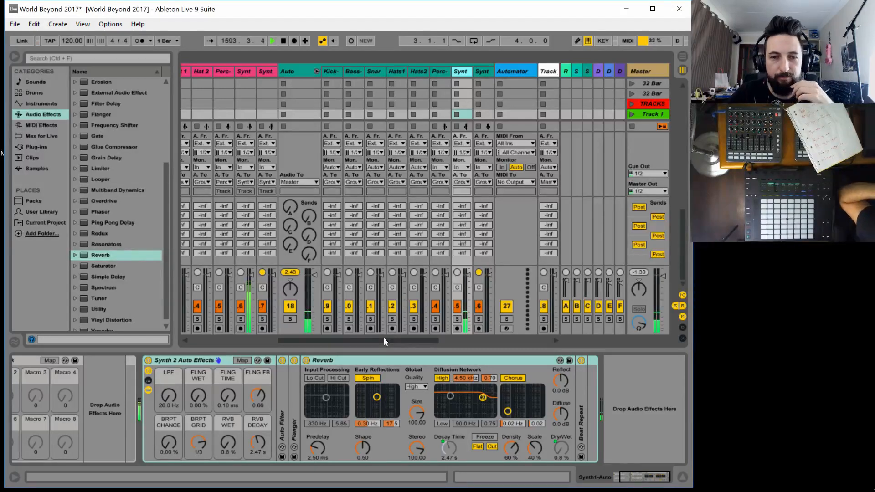
{"action": "scroll", "coordinate": [384, 338], "scroll_direction": "left", "scroll_amount": 1}
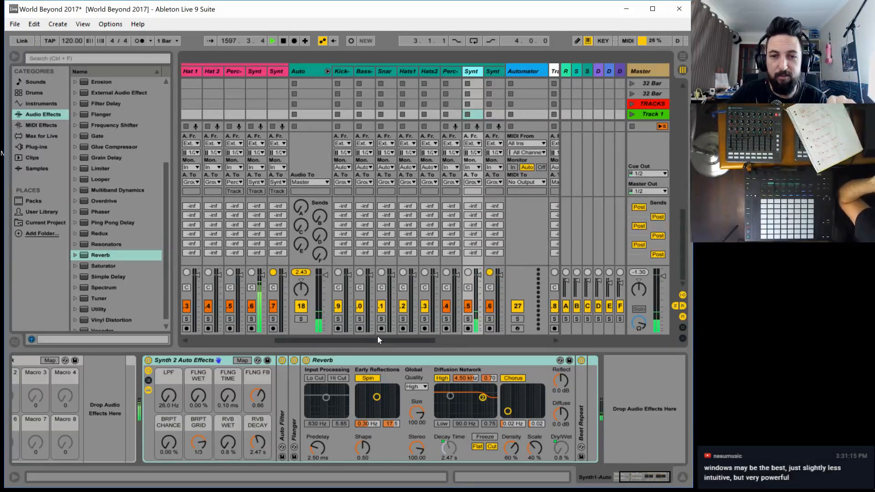
{"action": "left_click_drag", "start_coordinate": [377, 339], "coordinate": [373, 343]}
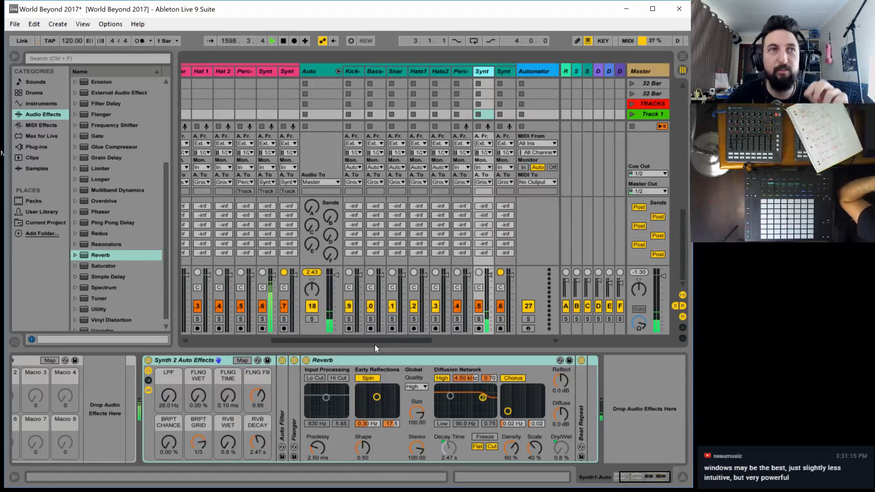
{"action": "left_click_drag", "start_coordinate": [374, 345], "coordinate": [376, 346]}
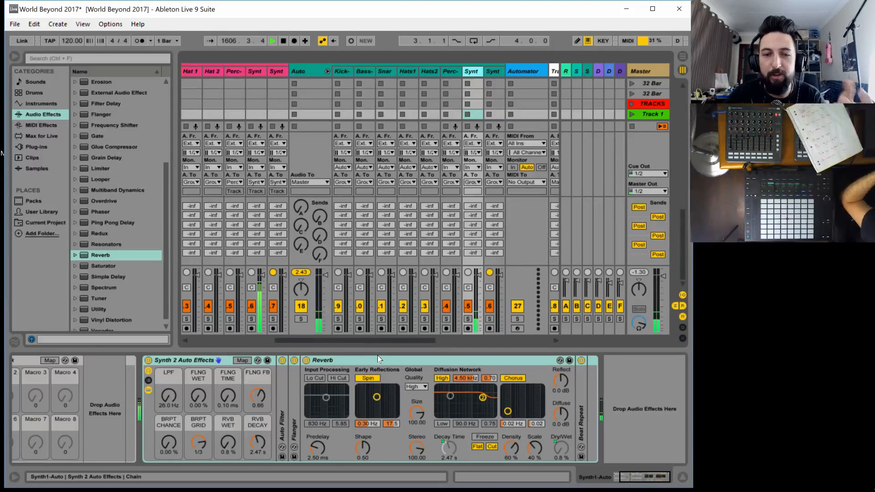
Set the LPF macro of the Synth 2 Auto Effects rack to 19.9 kHz and launch the Perc track's clip in the Track 1 scene
{"action": "left_click_drag", "start_coordinate": [381, 340], "coordinate": [387, 341]}
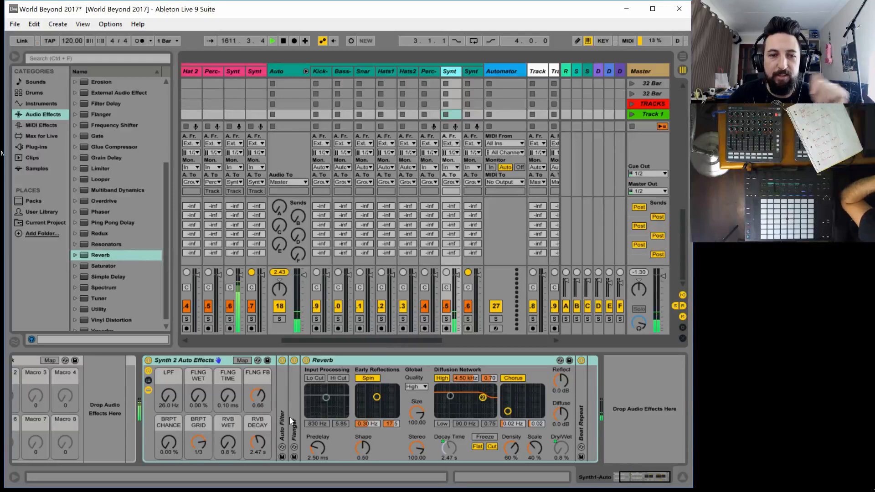
{"action": "left_click_drag", "start_coordinate": [182, 407], "coordinate": [184, 379]}
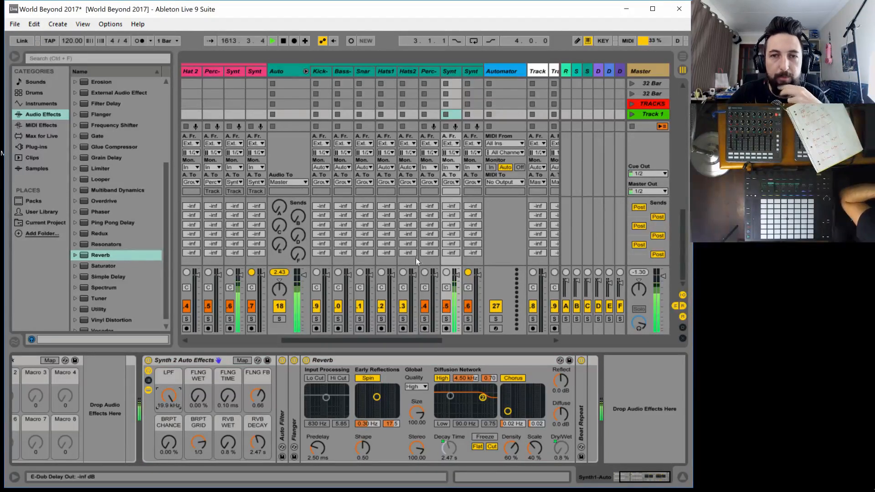
{"action": "left_click_drag", "start_coordinate": [345, 340], "coordinate": [258, 340]}
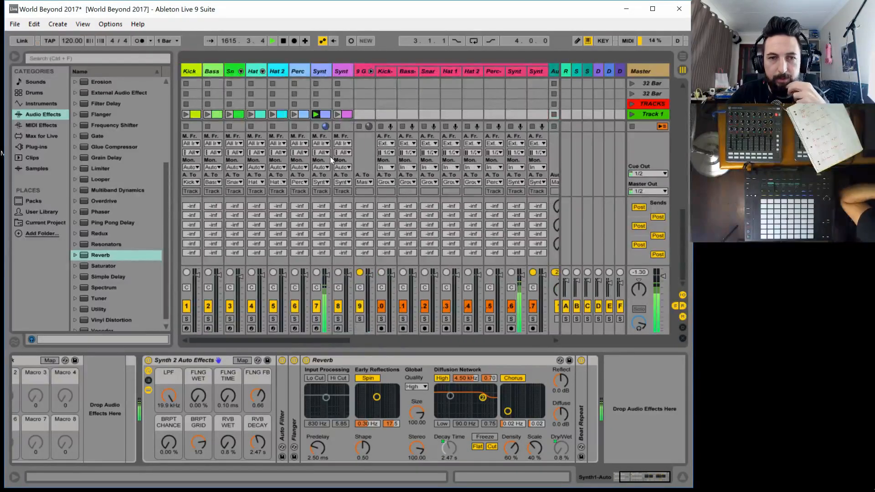
{"action": "left_click", "coordinate": [296, 114]}
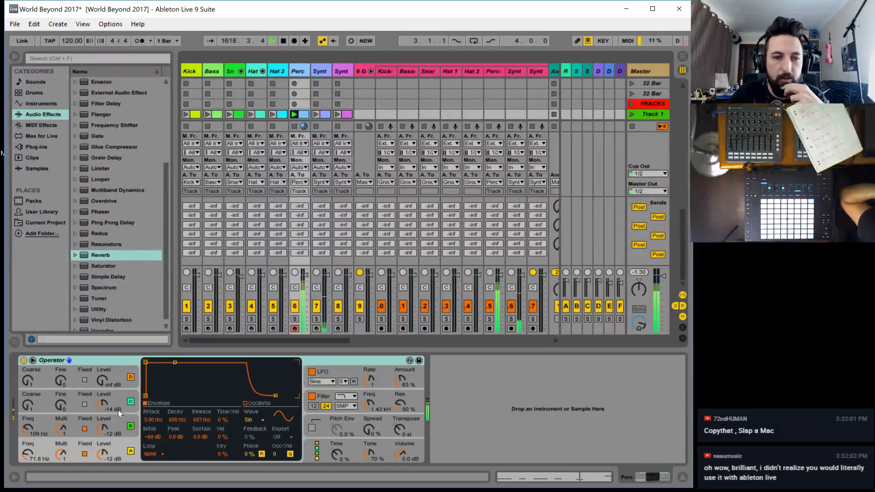
In the Perc track's Operator, set the filter frequency to 18.5 kHz, oscillator B's level to -2.2 dB and oscillator A's to -7.3 dB
{"action": "left_click_drag", "start_coordinate": [369, 404], "coordinate": [370, 368]}
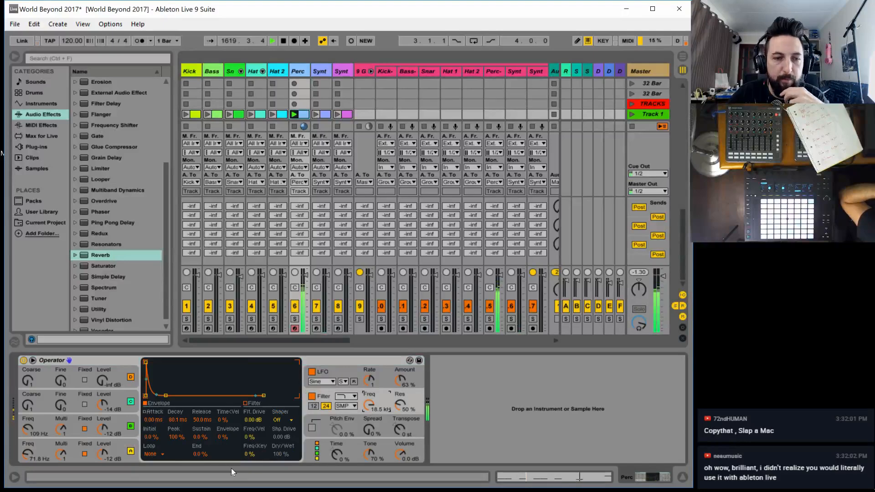
{"action": "left_click_drag", "start_coordinate": [103, 430], "coordinate": [103, 417]}
{"action": "left_click_drag", "start_coordinate": [103, 454], "coordinate": [103, 443]}
{"action": "left_click", "coordinate": [103, 429]}
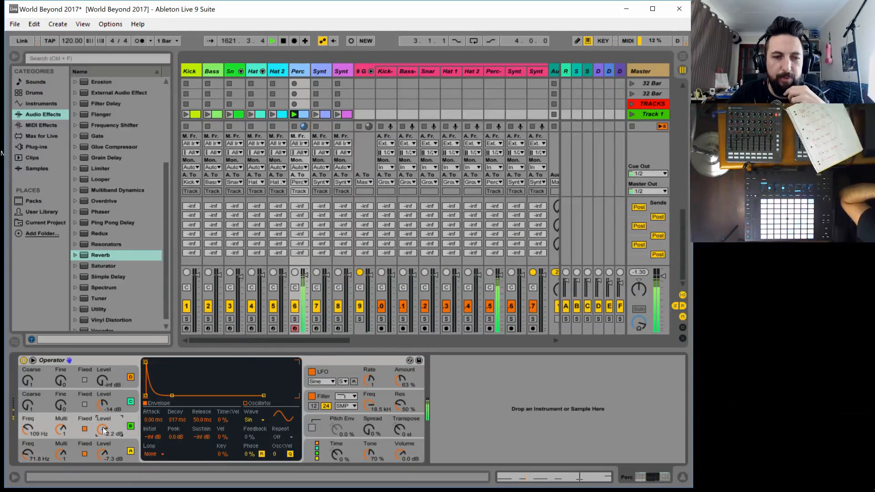
Add a second Audio Effect Rack after the existing one on the Perc-Auto track and show its macro controls
{"action": "left_click_drag", "start_coordinate": [270, 339], "coordinate": [395, 333]}
{"action": "left_click", "coordinate": [331, 71]}
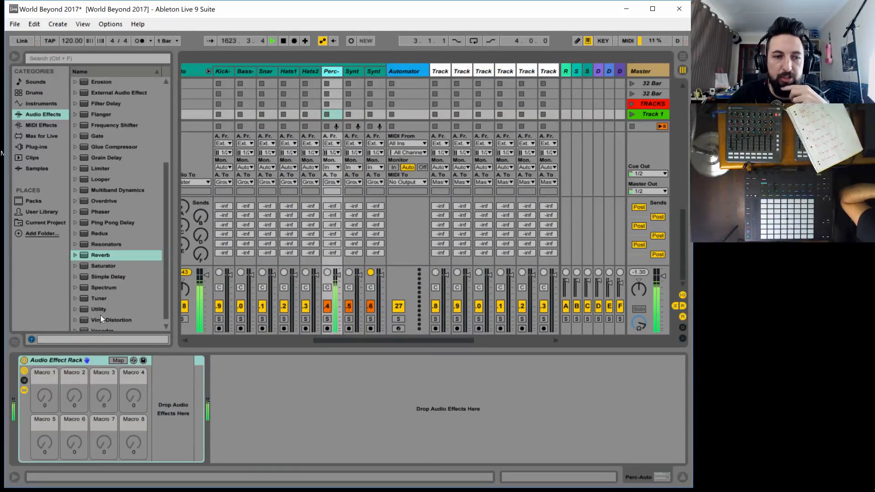
{"action": "scroll", "coordinate": [101, 125], "scroll_direction": "up", "scroll_amount": 5}
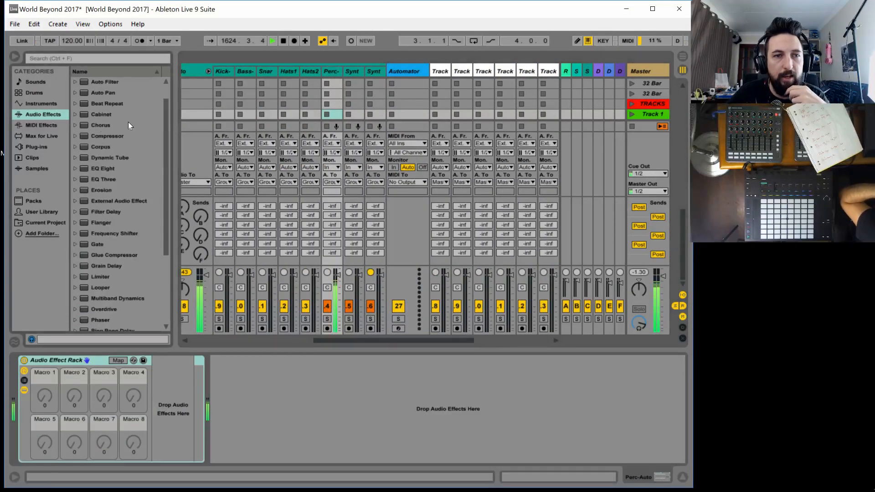
{"action": "scroll", "coordinate": [98, 89], "scroll_direction": "up", "scroll_amount": 1}
{"action": "left_click_drag", "start_coordinate": [101, 92], "coordinate": [215, 392]}
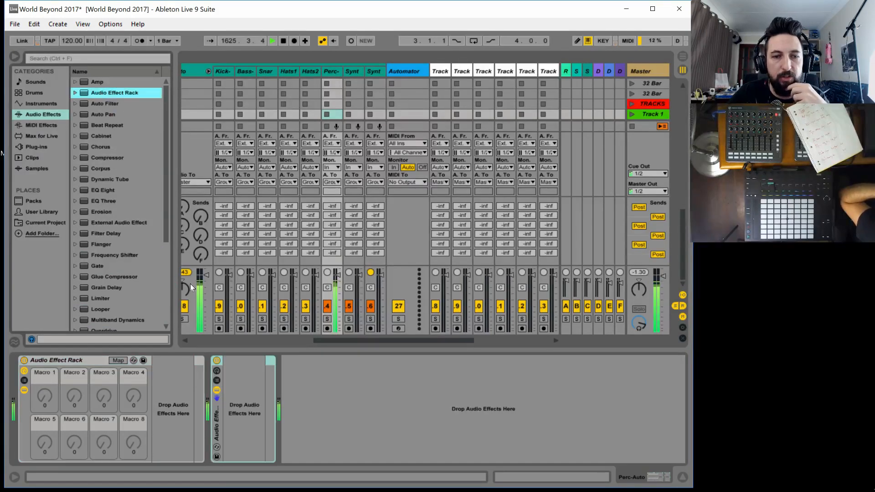
{"action": "left_click", "coordinate": [216, 373]}
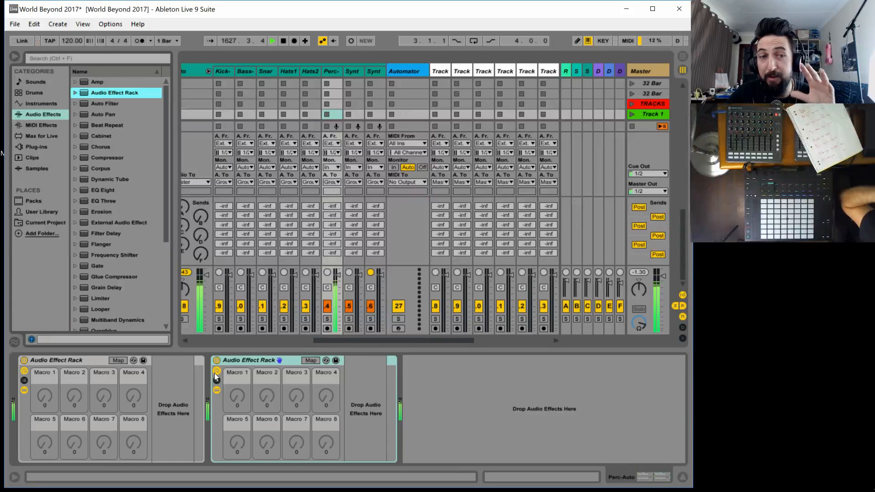
{"action": "left_click", "coordinate": [248, 361]}
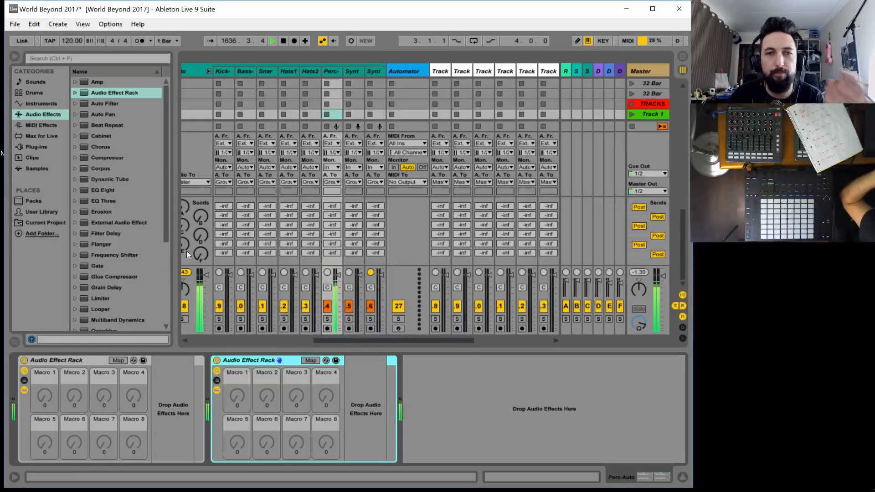
{"action": "left_click", "coordinate": [220, 71]}
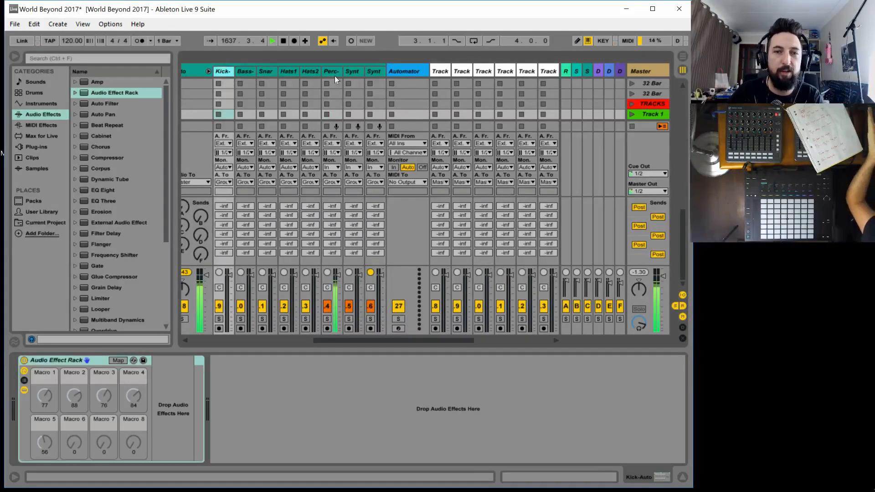
{"action": "left_click", "coordinate": [329, 74]}
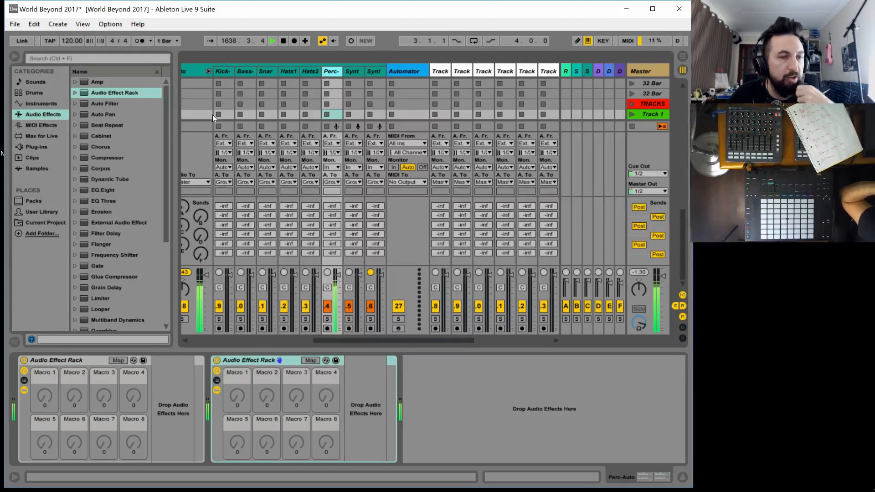
Add two Auto Filters inside the second Perc-Auto rack and switch the second filter to high-pass
{"action": "left_click_drag", "start_coordinate": [96, 103], "coordinate": [350, 396]}
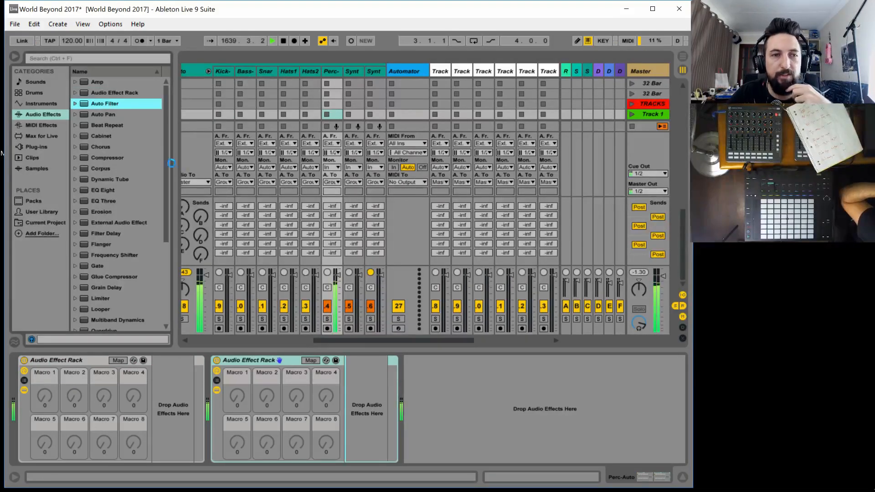
{"action": "left_click_drag", "start_coordinate": [548, 324], "coordinate": [569, 390]}
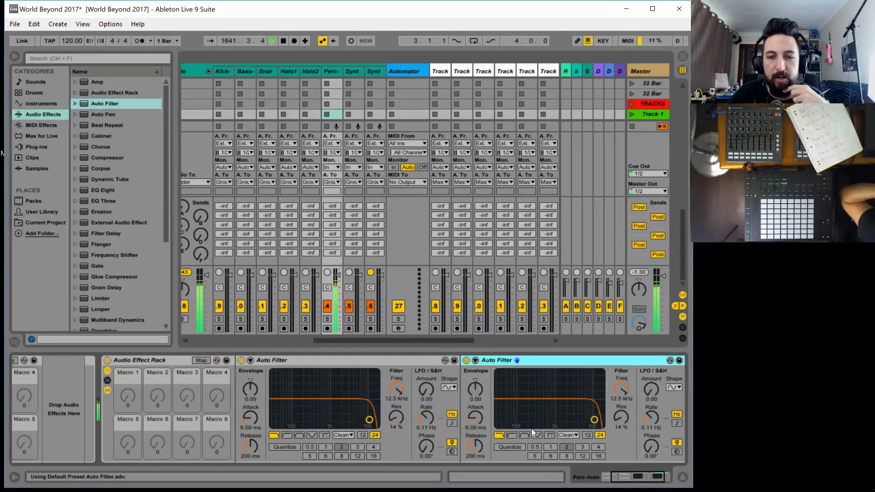
{"action": "left_click", "coordinate": [512, 435]}
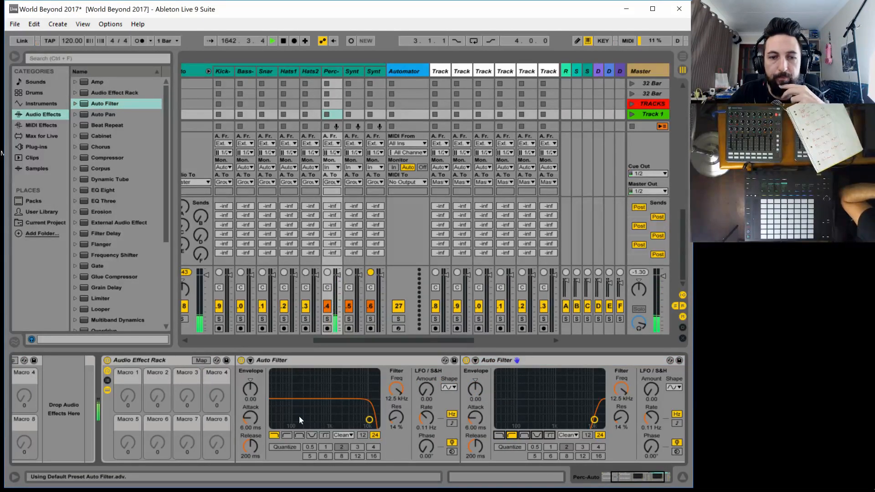
Set the circuit type of both Perc-Auto Auto Filters to SMP
{"action": "left_click", "coordinate": [351, 435]}
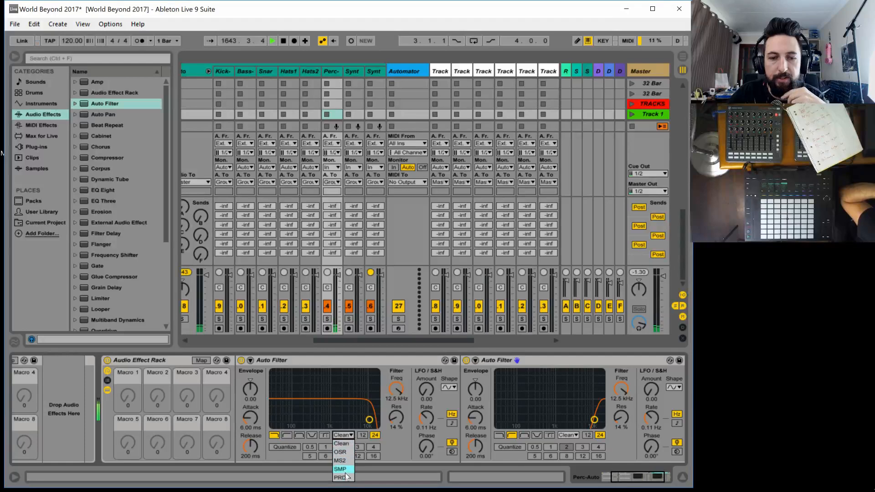
{"action": "left_click", "coordinate": [343, 472]}
{"action": "left_click", "coordinate": [567, 435]}
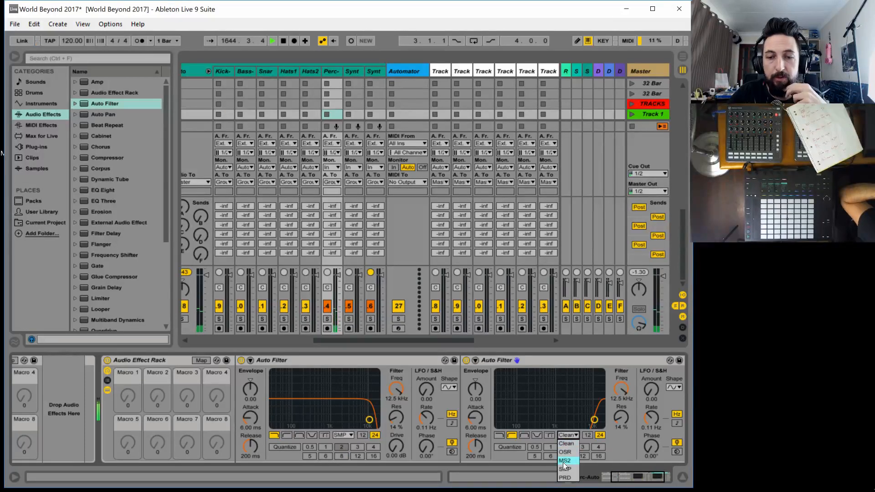
{"action": "left_click", "coordinate": [562, 472]}
Set the Synth1-Auto track's Auto Filter to the SMP circuit and save it as the default preset
{"action": "left_click", "coordinate": [352, 71]}
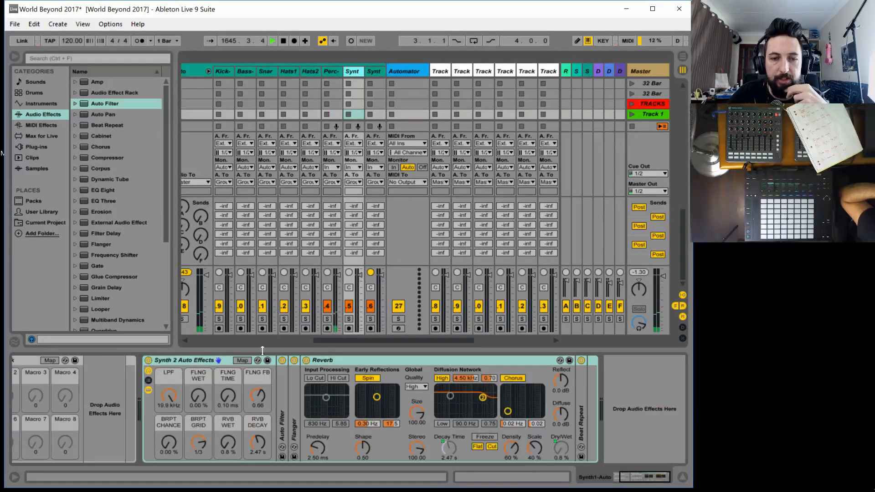
{"action": "double_click", "coordinate": [280, 424]}
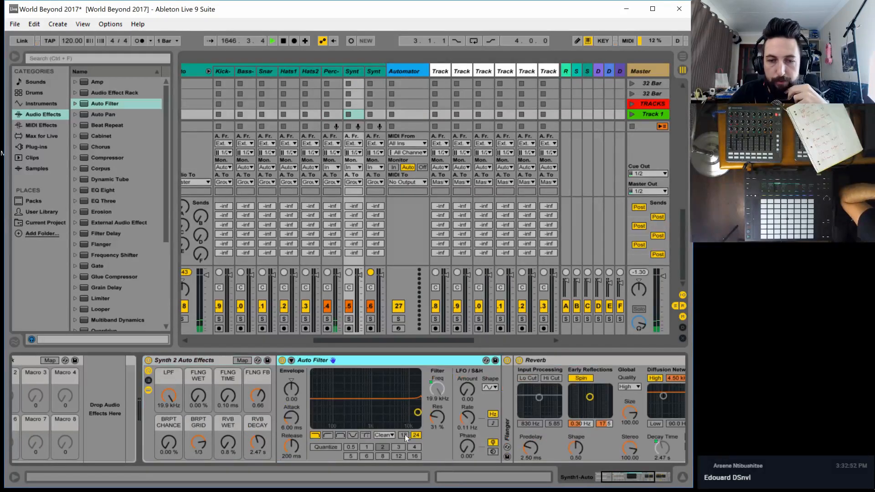
{"action": "left_click", "coordinate": [384, 435]}
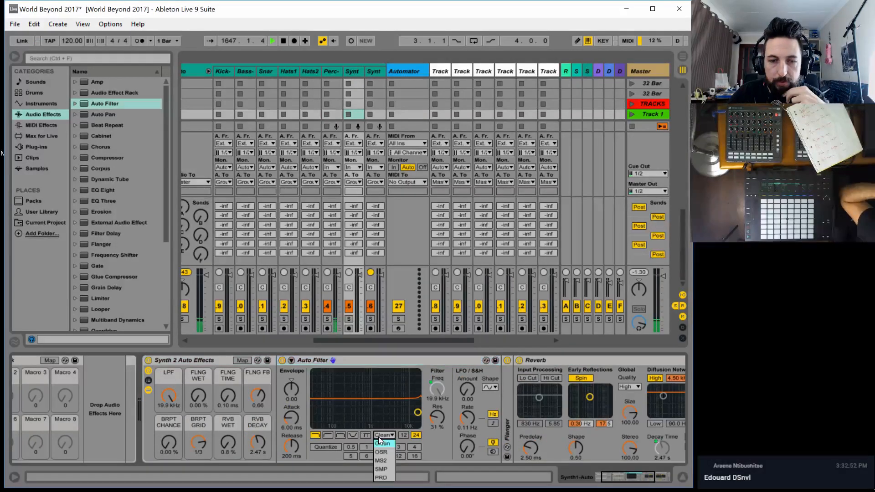
{"action": "left_click", "coordinate": [389, 469]}
{"action": "right_click", "coordinate": [357, 359]}
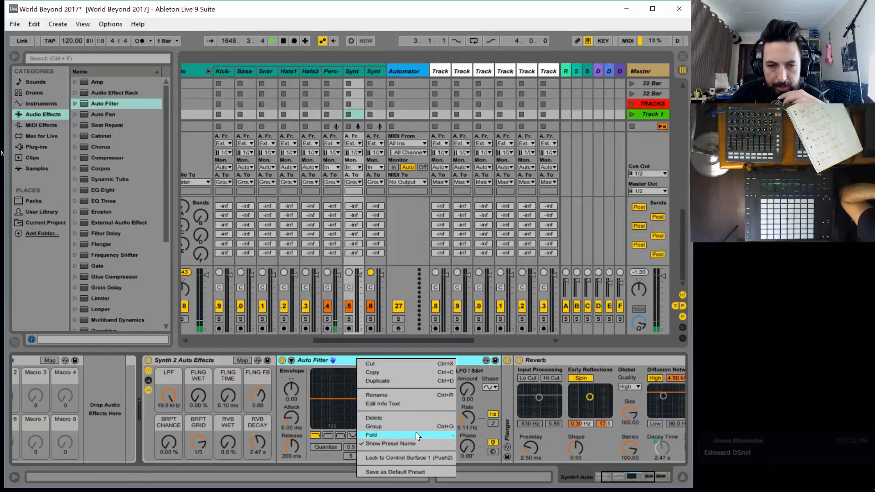
{"action": "left_click", "coordinate": [401, 472]}
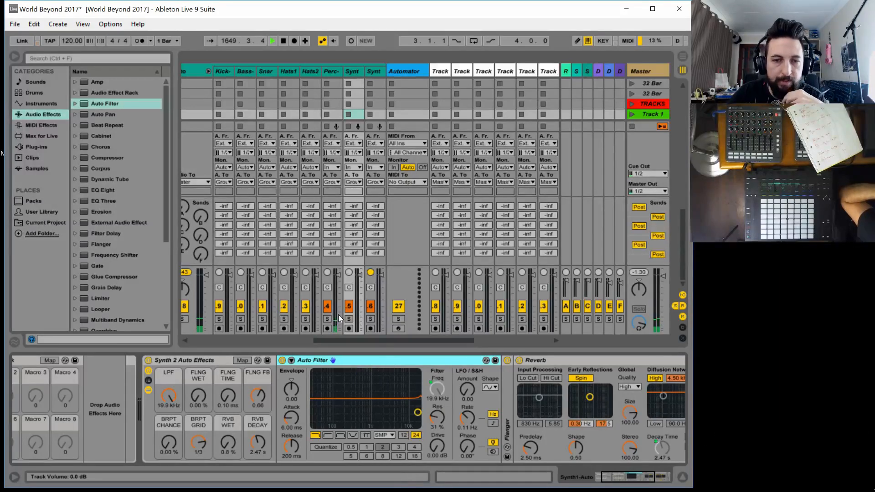
Unfold both Auto Filters in the Synth2-Auto track's rack and set their circuit types to SMP
{"action": "left_click", "coordinate": [375, 74]}
{"action": "double_click", "coordinate": [313, 391]}
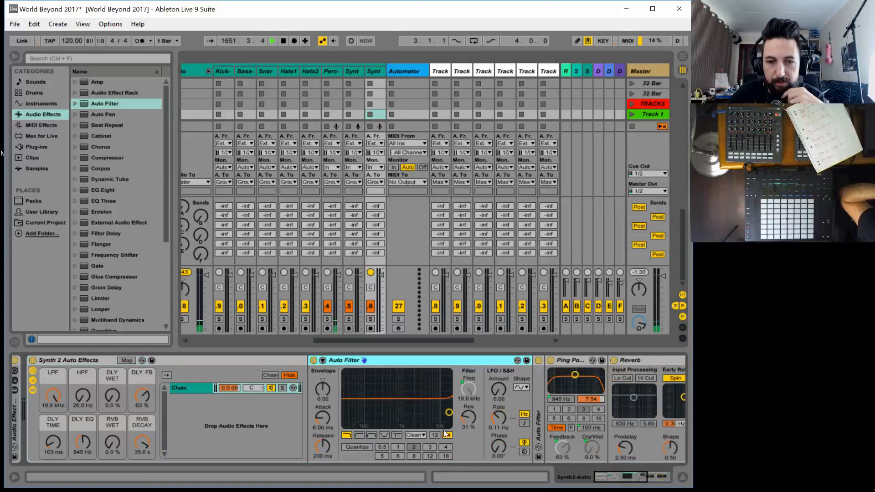
{"action": "left_click", "coordinate": [414, 435]}
{"action": "left_click", "coordinate": [412, 469]}
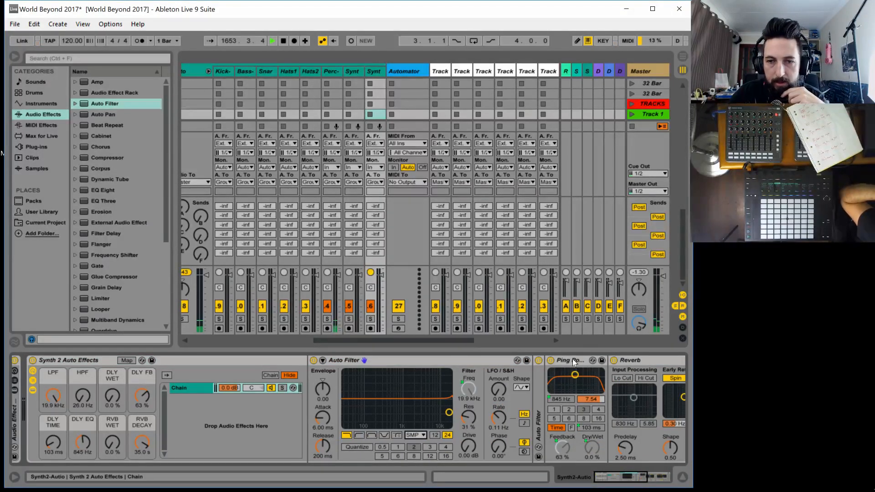
{"action": "double_click", "coordinate": [541, 398]}
{"action": "left_click", "coordinate": [646, 435]}
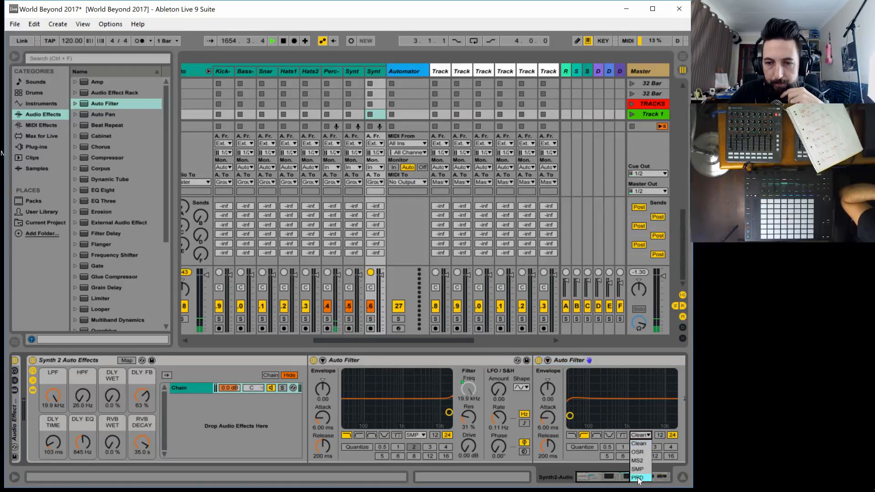
{"action": "left_click", "coordinate": [641, 469]}
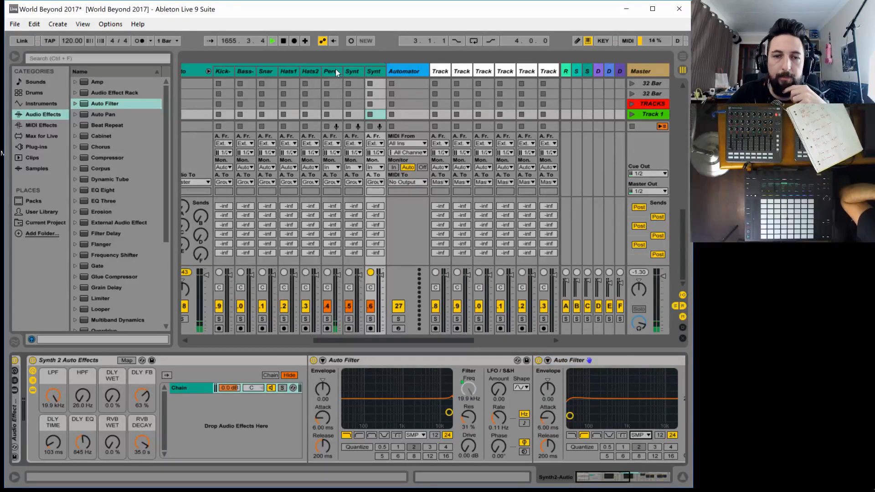
Map the first Perc-Auto Auto Filter's frequency to Macro 1 of the second rack and rename the macro LPF
{"action": "left_click", "coordinate": [335, 71]}
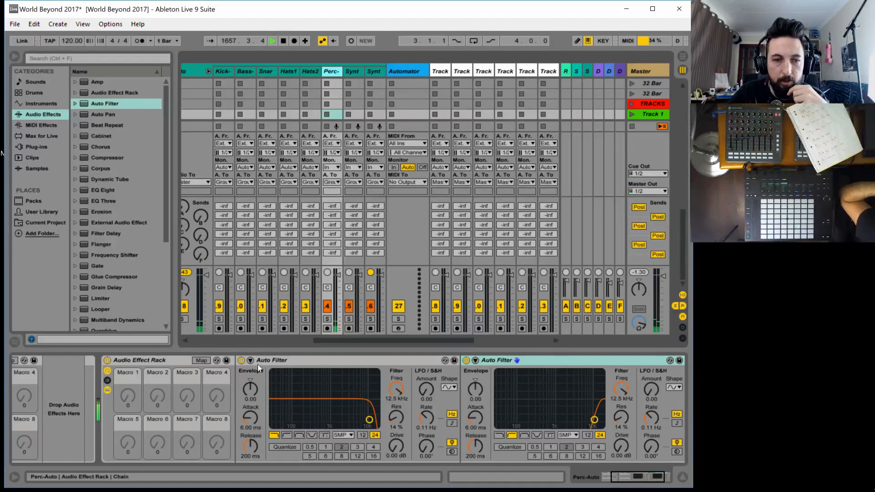
{"action": "left_click", "coordinate": [198, 359]}
{"action": "left_click", "coordinate": [395, 390]}
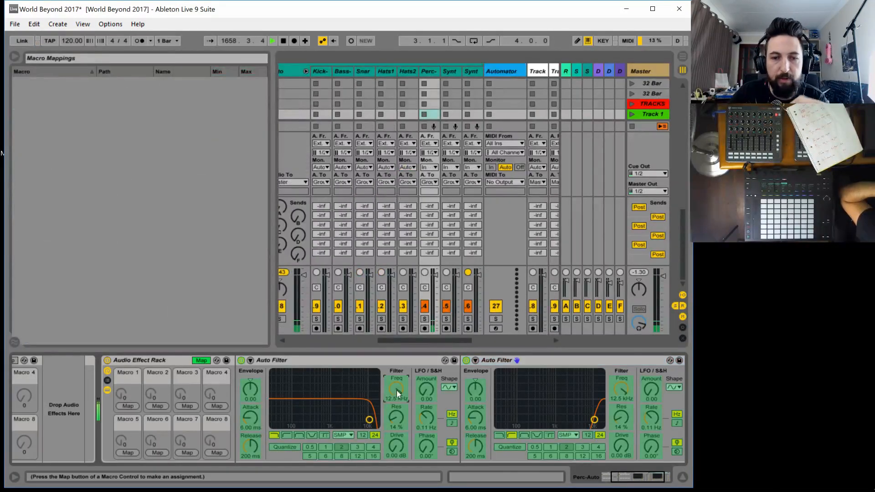
{"action": "left_click", "coordinate": [135, 406]}
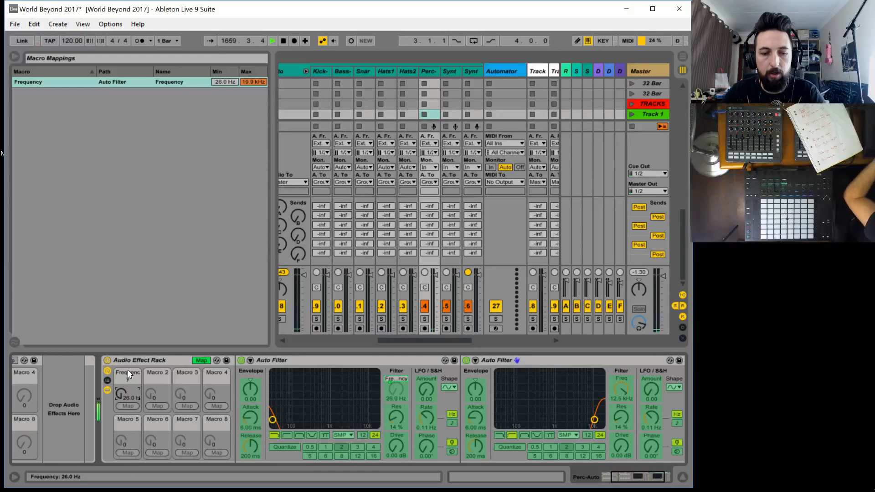
{"action": "key", "text": "ctrl+r"}
{"action": "type", "text": "LPF"}
{"action": "key", "text": "Return"}
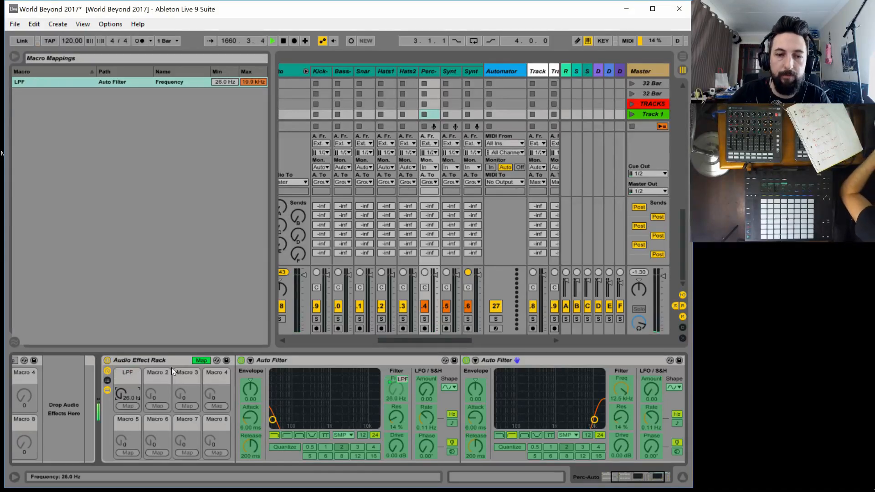
Map the high-pass Auto Filter's frequency to Macro 2 and rename the macro HPF
{"action": "left_click", "coordinate": [631, 390]}
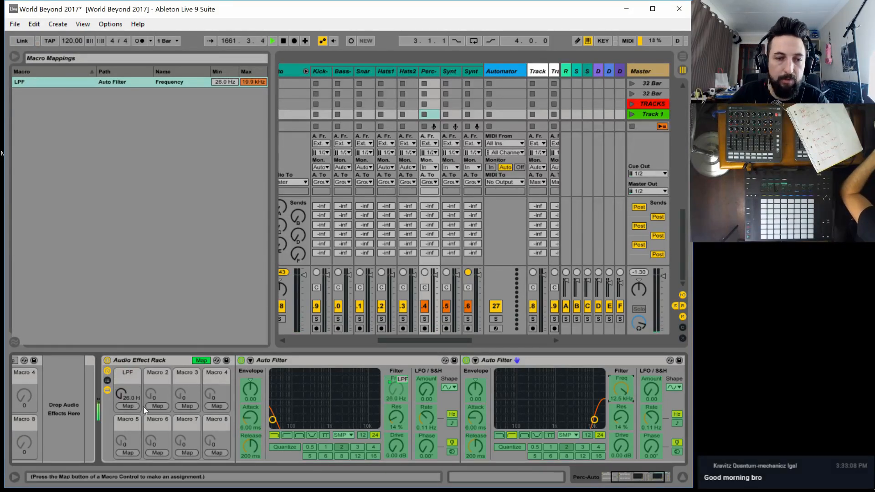
{"action": "left_click", "coordinate": [158, 406]}
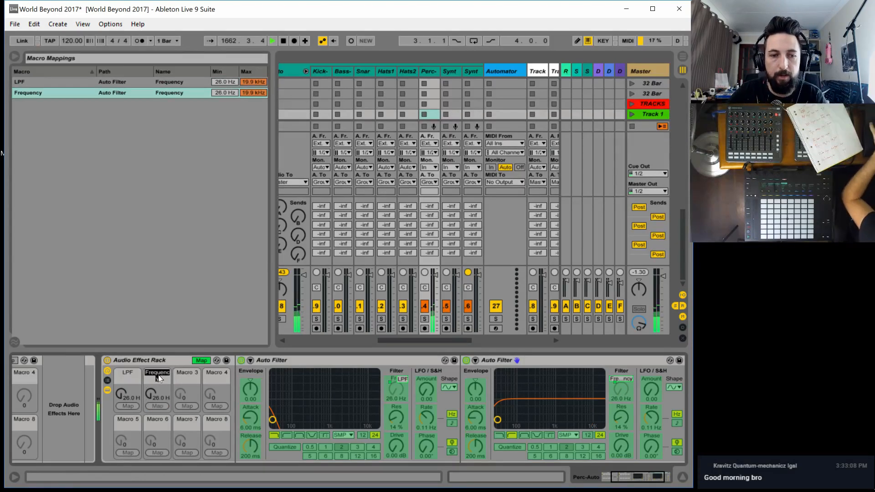
{"action": "type", "text": "HPF"}
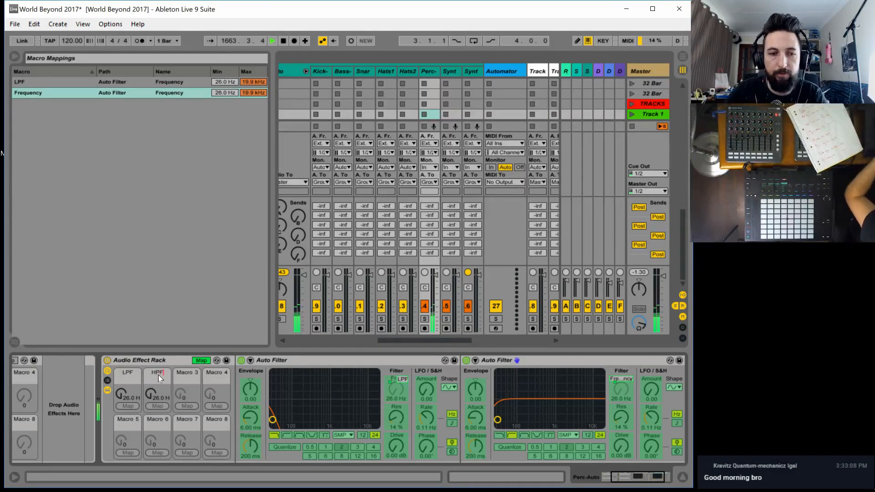
{"action": "key", "text": "Return"}
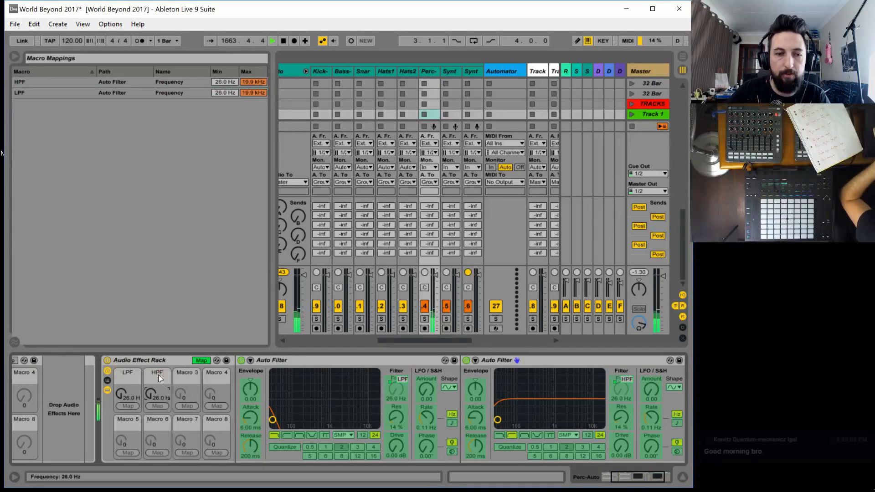
Leave macro mapping and set the LPF macro to 19.9 kHz and the HPF macro to 26.0 Hz
{"action": "left_click", "coordinate": [197, 361]}
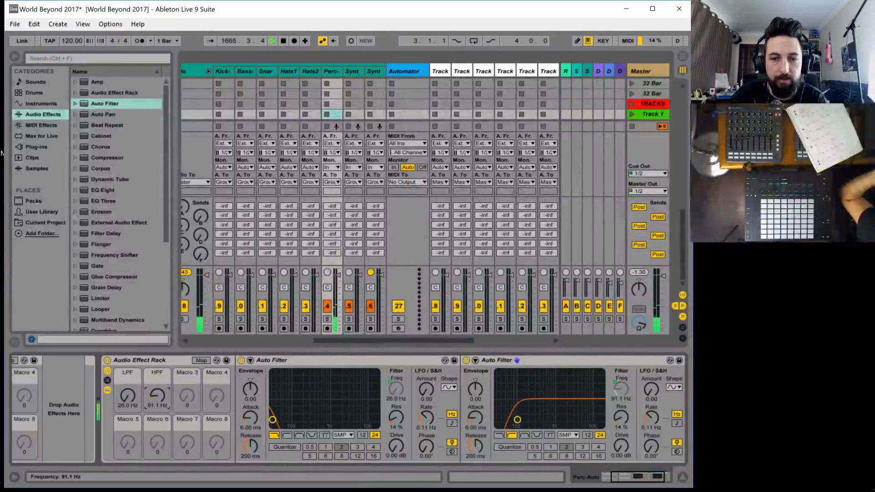
{"action": "left_click_drag", "start_coordinate": [157, 396], "coordinate": [127, 314]}
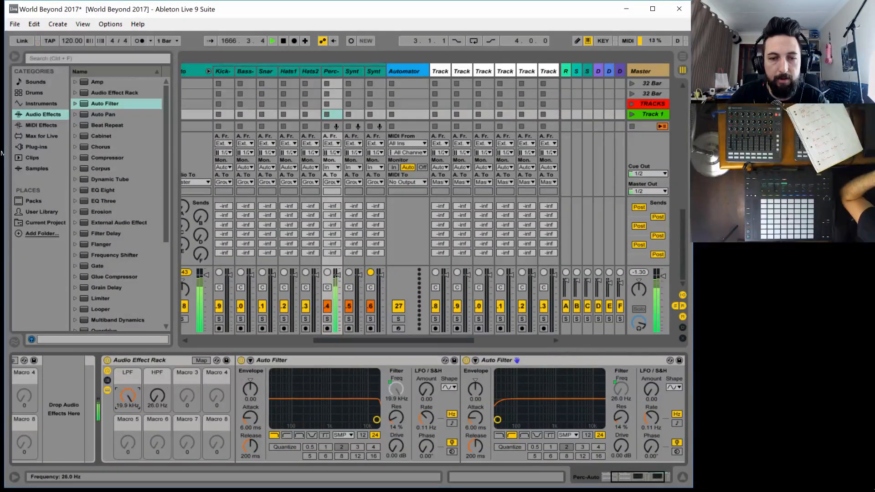
{"action": "mouse_move", "coordinate": [157, 396]}
{"action": "left_mouse_down"}
{"action": "mouse_move", "coordinate": [158, 341]}
{"action": "mouse_move", "coordinate": [157, 399]}
{"action": "left_mouse_up"}
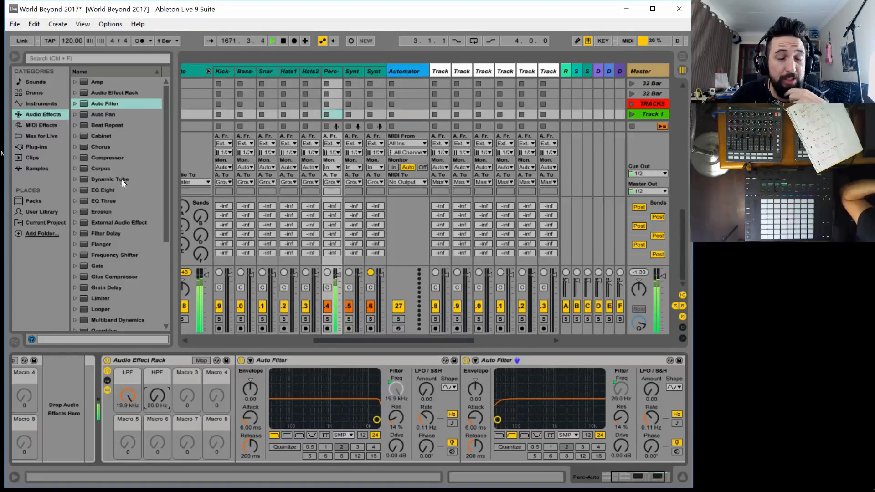
Add a Filter Delay after the second Auto Filter and set its L+R filter to 499 Hz with a bandwidth of 5.50
{"action": "scroll", "coordinate": [133, 228], "scroll_direction": "down", "scroll_amount": 2}
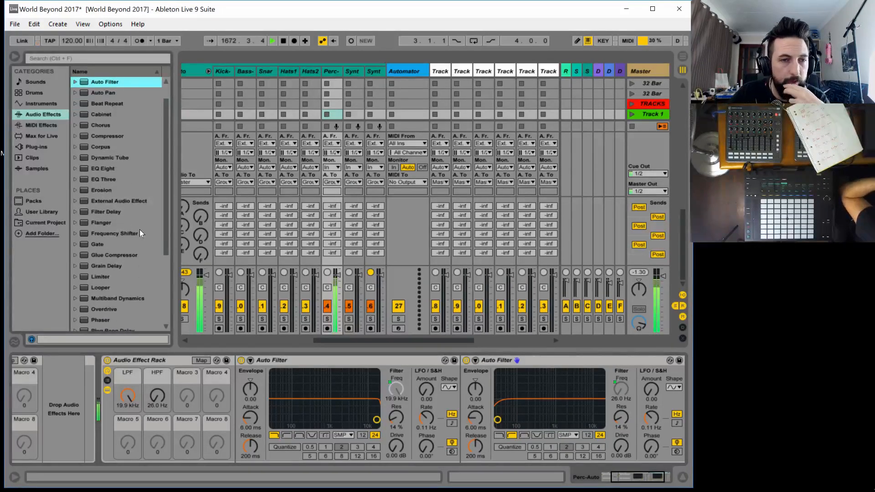
{"action": "left_click_drag", "start_coordinate": [101, 209], "coordinate": [597, 388]}
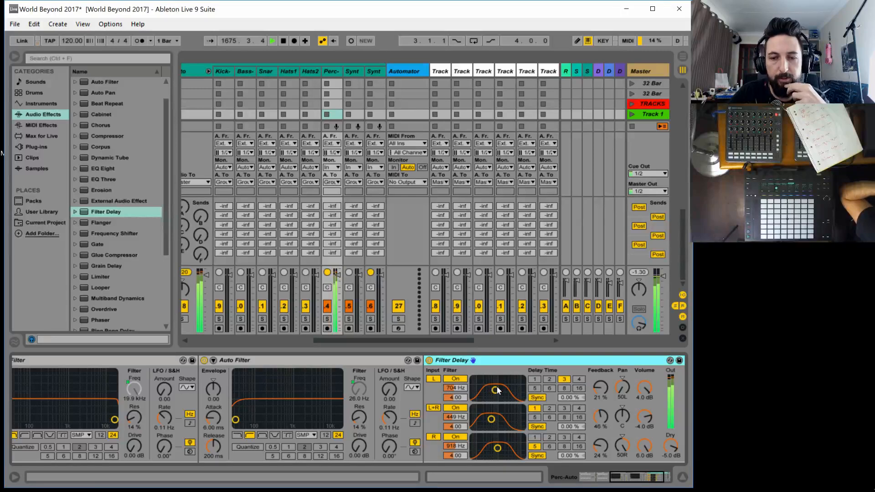
{"action": "left_click", "coordinate": [437, 380]}
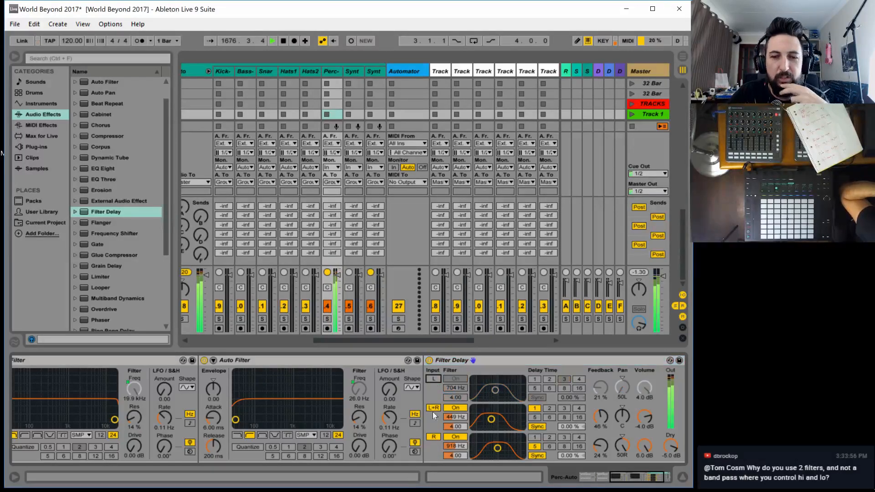
{"action": "left_click", "coordinate": [433, 437]}
{"action": "mouse_move", "coordinate": [491, 420]}
{"action": "left_mouse_down"}
{"action": "mouse_move", "coordinate": [507, 416]}
{"action": "mouse_move", "coordinate": [492, 416]}
{"action": "left_mouse_up"}
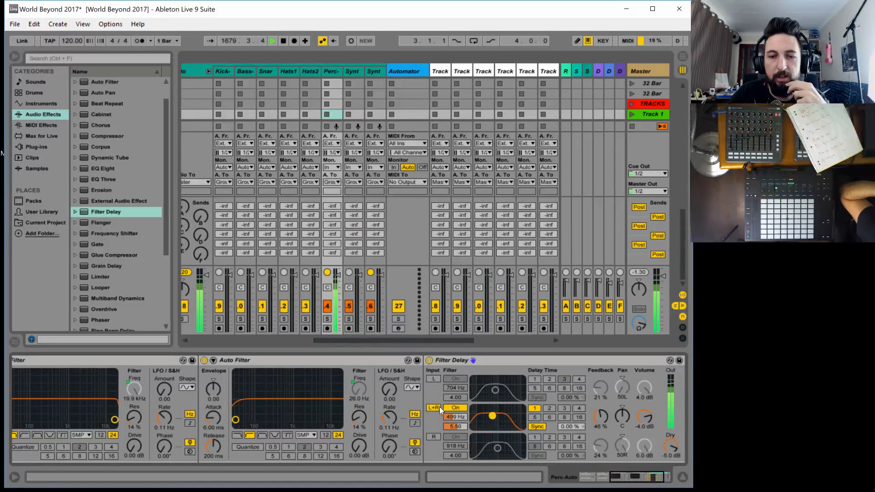
Disable the Filter Delay's L+R input, enable L and R, and set the R filter to 981 Hz with 5.50 bandwidth
{"action": "left_click", "coordinate": [433, 407]}
{"action": "left_click", "coordinate": [433, 379]}
{"action": "left_click", "coordinate": [433, 437]}
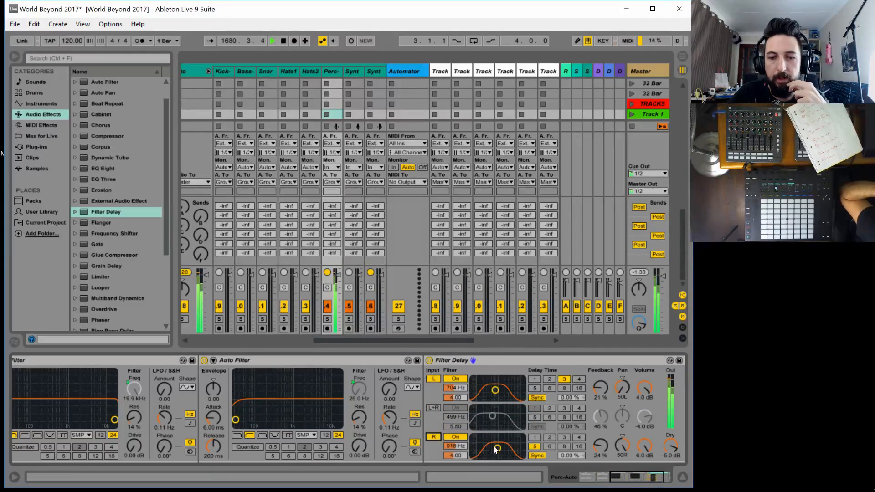
{"action": "left_click_drag", "start_coordinate": [496, 450], "coordinate": [498, 445]}
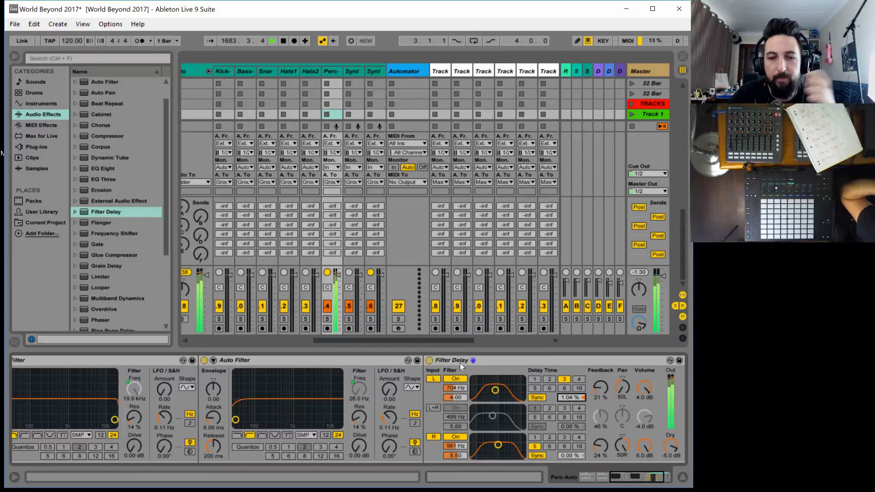
Group the Filter Delay into its own Audio Effect Rack
{"action": "right_click", "coordinate": [492, 360]}
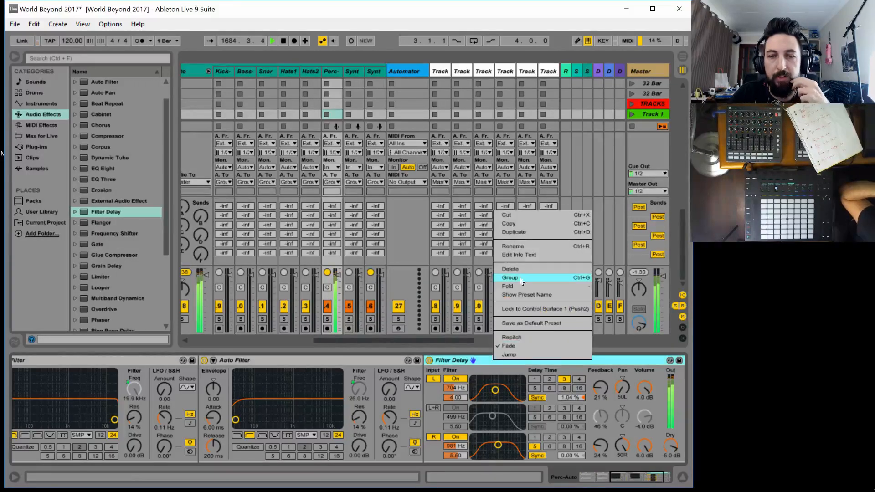
{"action": "left_click", "coordinate": [447, 368]}
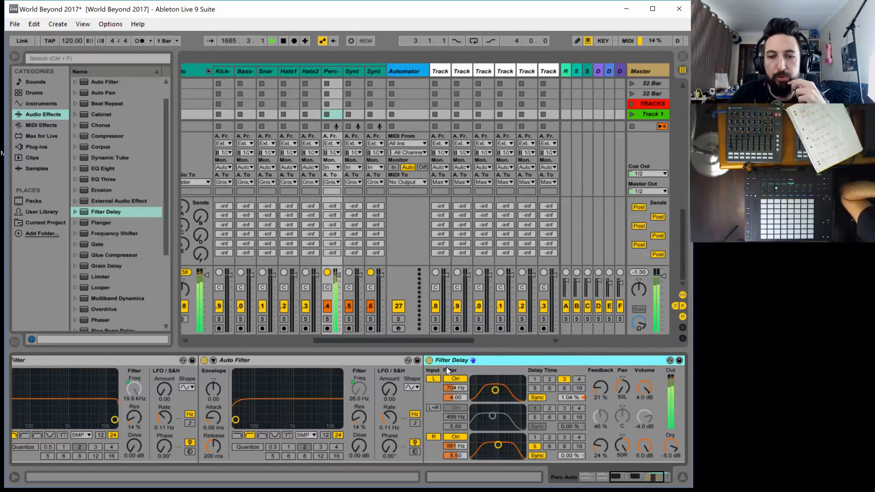
{"action": "key", "text": "ctrl+g"}
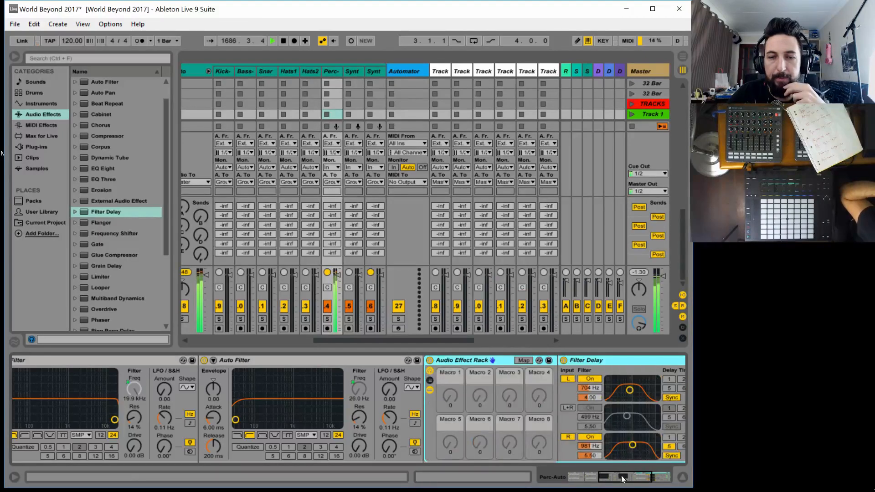
{"action": "left_click_drag", "start_coordinate": [623, 477], "coordinate": [618, 481]}
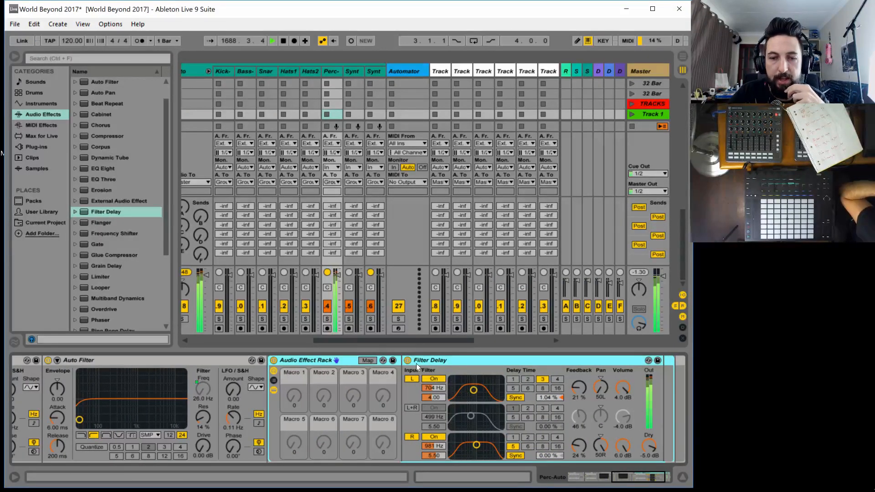
Map the Filter Delay's L and R channel volumes to Macro 1 of its rack
{"action": "left_click", "coordinate": [368, 360]}
{"action": "left_click", "coordinate": [622, 391]}
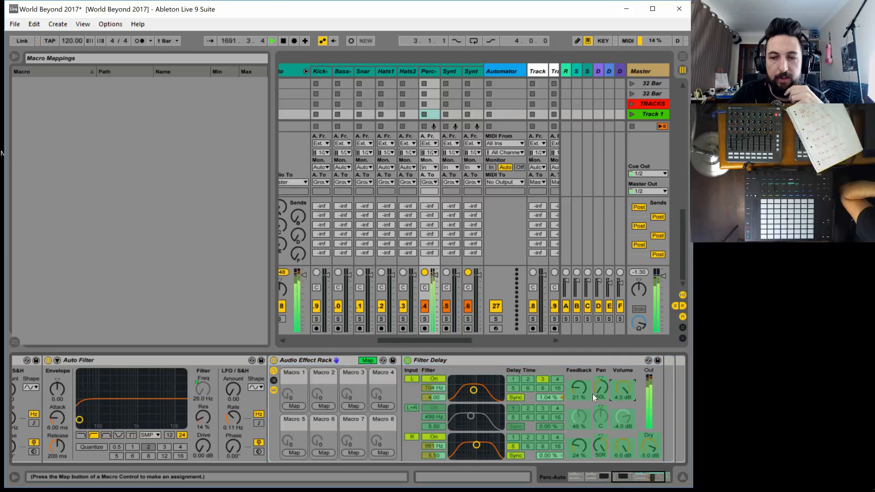
{"action": "left_click", "coordinate": [293, 406]}
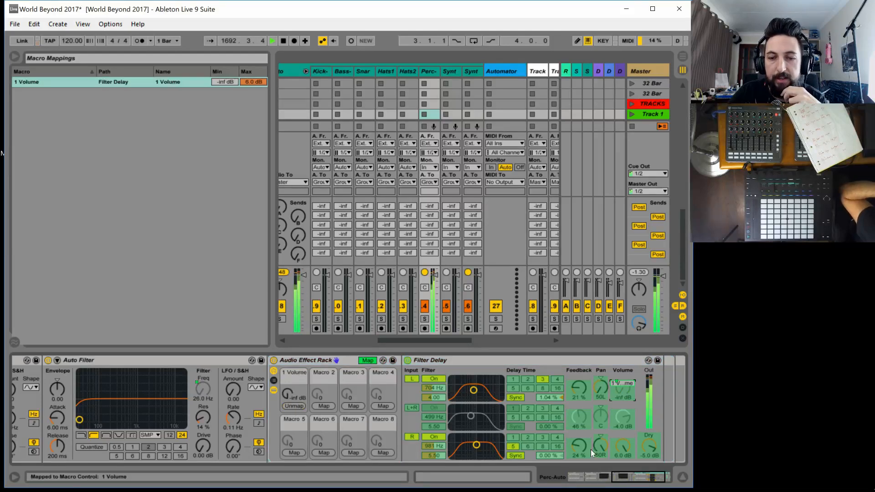
{"action": "left_click", "coordinate": [620, 447]}
{"action": "left_click", "coordinate": [294, 406]}
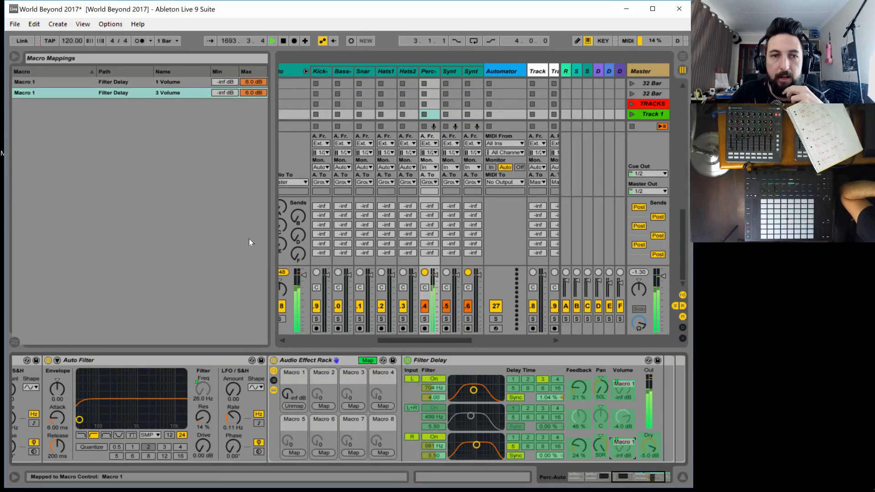
Limit both volume mappings on Macro 1 to a maximum of 0 dB and leave macro mapping
{"action": "left_click", "coordinate": [249, 83]}
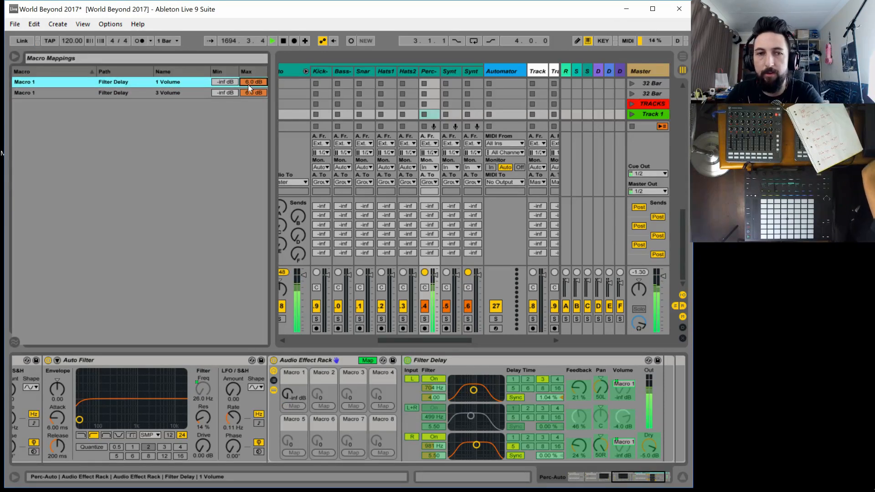
{"action": "left_click", "coordinate": [256, 92]}
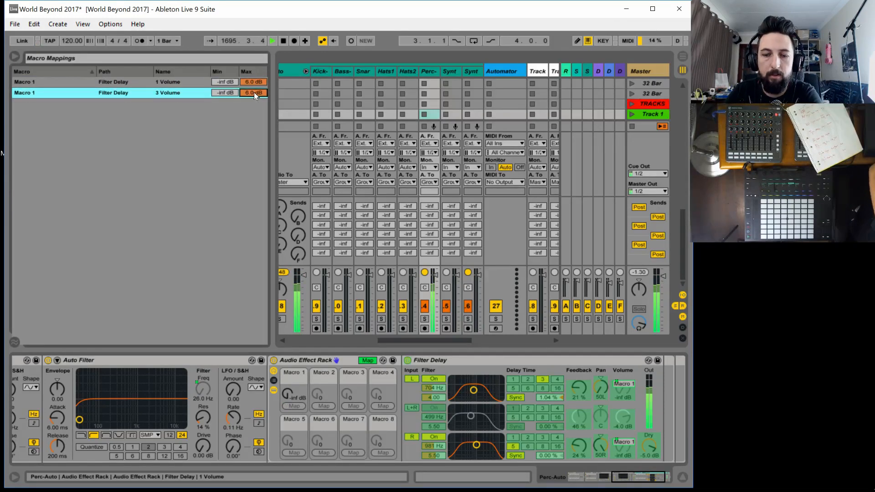
{"action": "left_click", "coordinate": [253, 92]}
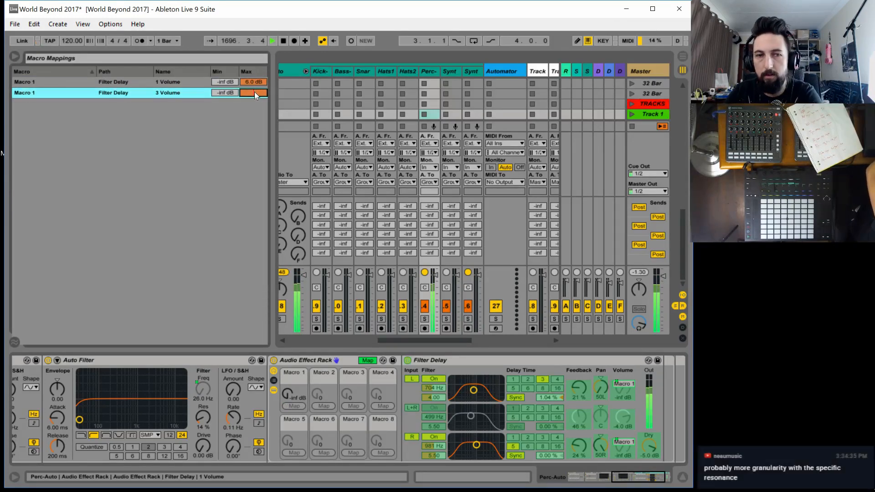
{"action": "type", "text": "0"}
{"action": "left_click", "coordinate": [254, 83]}
{"action": "type", "text": "0"}
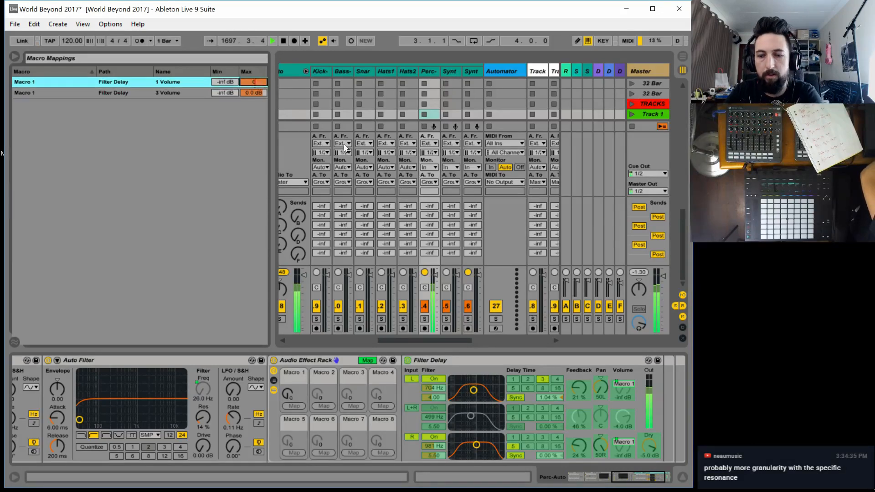
{"action": "key", "text": "Return"}
{"action": "left_click", "coordinate": [369, 360]}
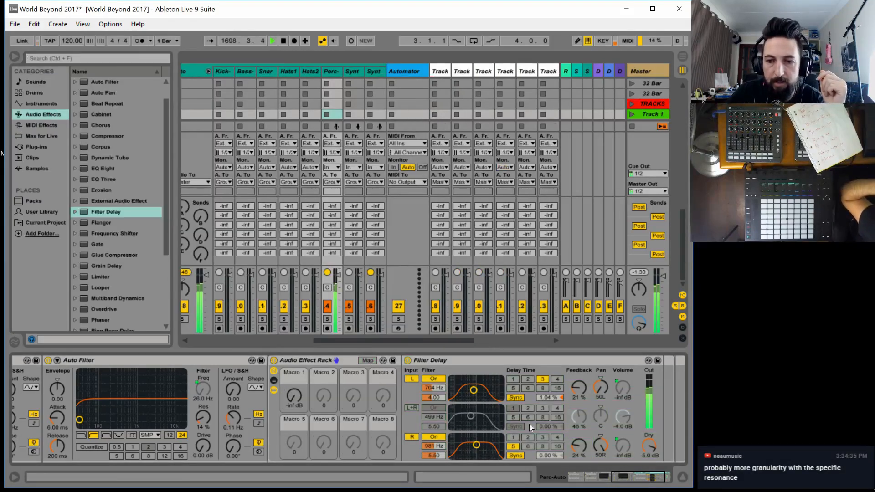
Set the Filter Delay's dry level to 0.0 dB and test the volume macro across its range, returning it to -inf dB
{"action": "left_click_drag", "start_coordinate": [649, 446], "coordinate": [646, 443]}
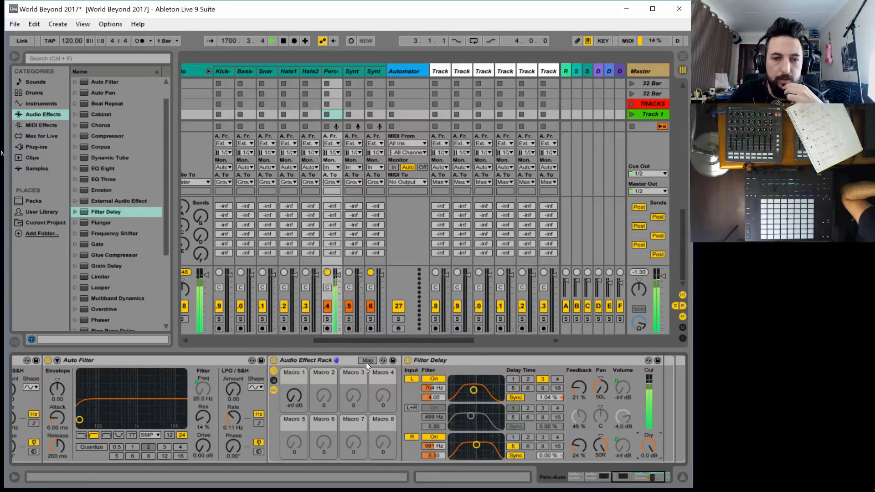
{"action": "left_click_drag", "start_coordinate": [292, 404], "coordinate": [292, 372]}
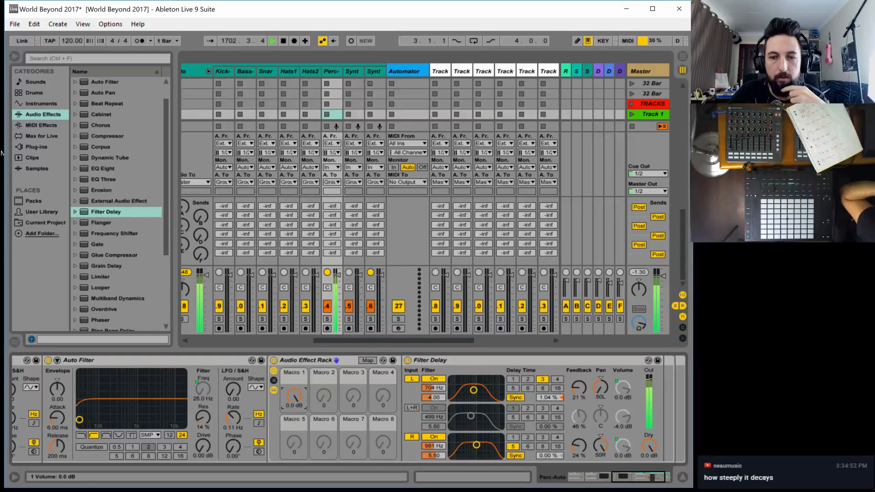
{"action": "left_click_drag", "start_coordinate": [292, 372], "coordinate": [291, 403]}
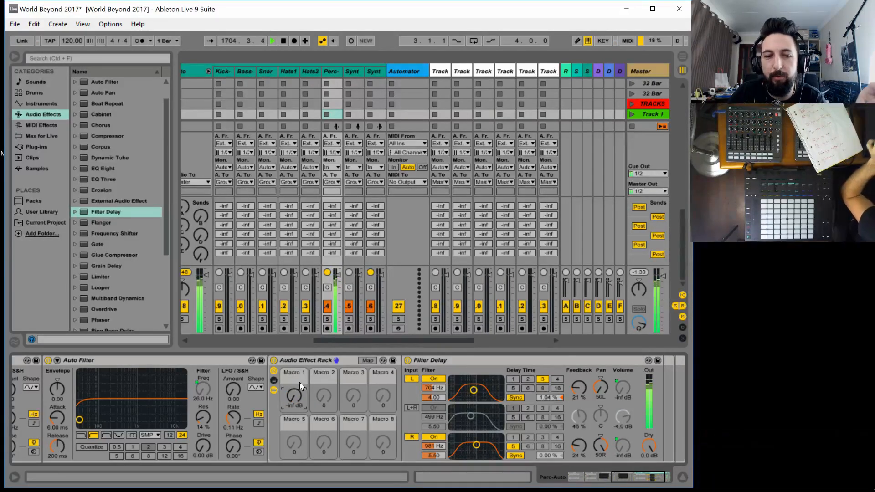
{"action": "left_click_drag", "start_coordinate": [299, 382], "coordinate": [300, 350]}
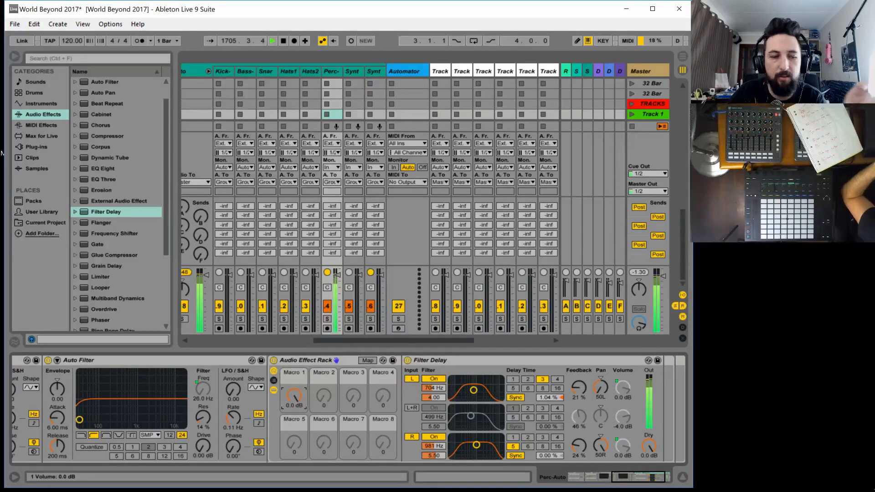
{"action": "left_click_drag", "start_coordinate": [294, 396], "coordinate": [294, 452]}
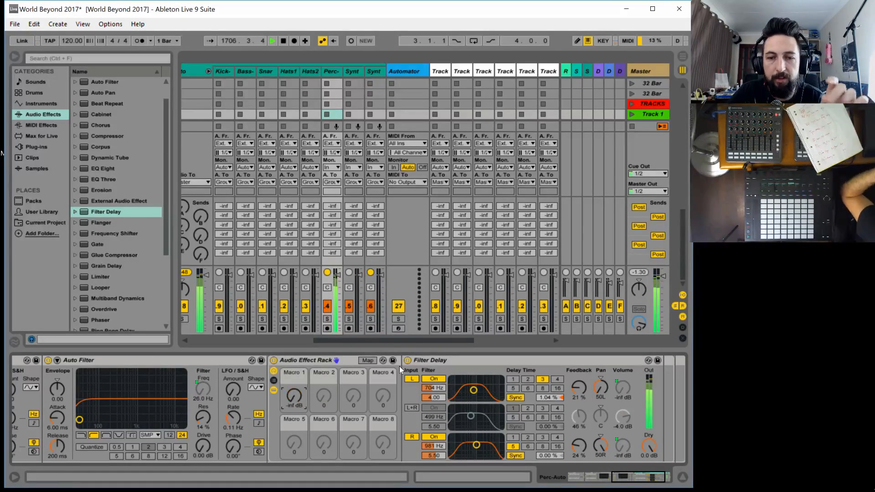
Map the Filter Delay's L and R channel feedback to Macro 2
{"action": "left_click", "coordinate": [368, 360]}
{"action": "left_click", "coordinate": [573, 390]}
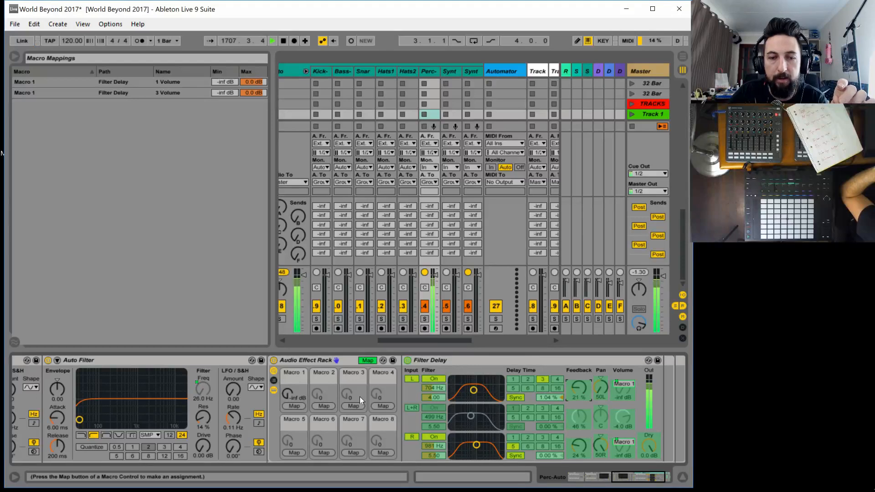
{"action": "left_click", "coordinate": [328, 404]}
{"action": "left_click", "coordinate": [578, 448]}
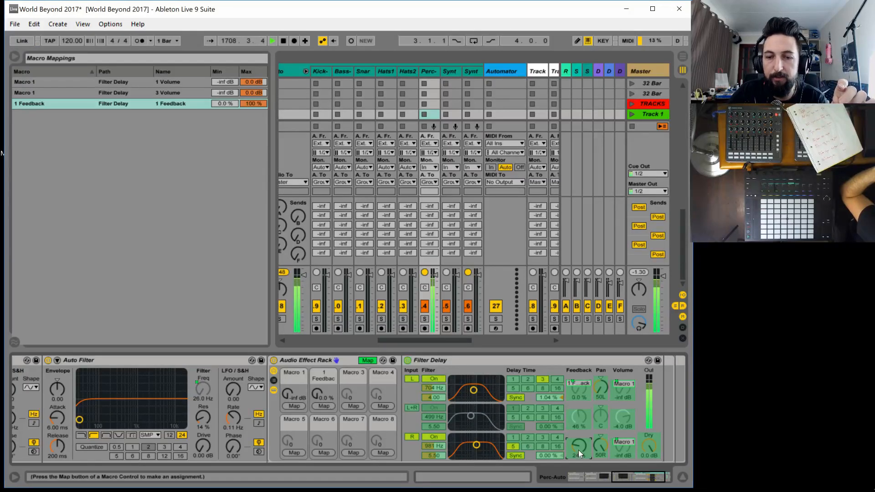
{"action": "left_click", "coordinate": [324, 405]}
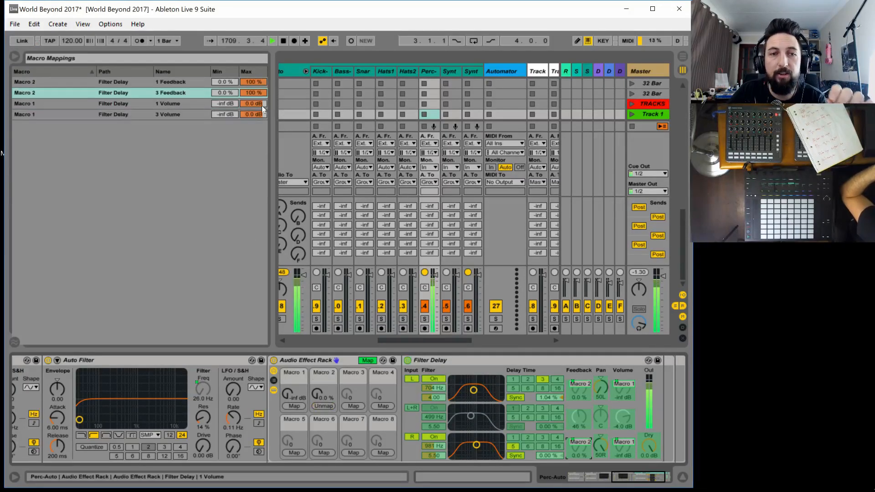
Set the maximum of both feedback mappings on Macro 2 to 99 %
{"action": "left_click", "coordinate": [255, 91]}
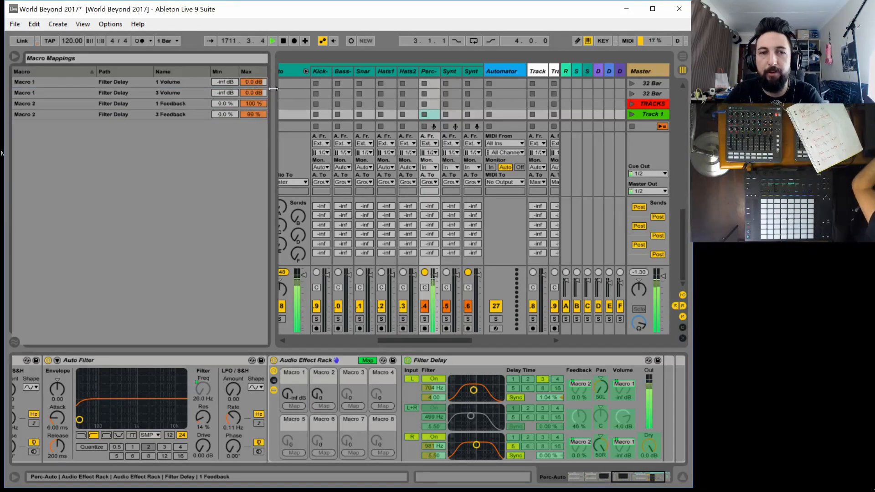
{"action": "left_click", "coordinate": [255, 104]}
{"action": "type", "text": "99"}
{"action": "key", "text": "Return"}
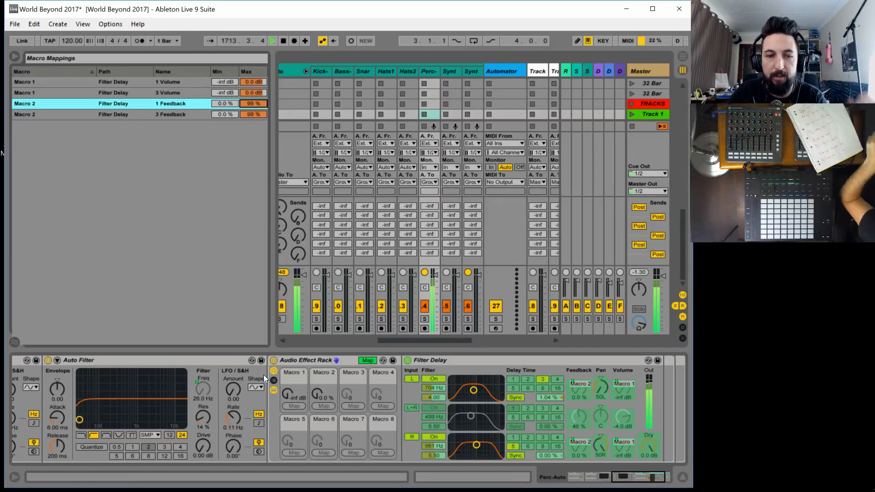
Rename Macro 1 of the Filter Delay rack to FB WET
{"action": "left_click", "coordinate": [294, 373]}
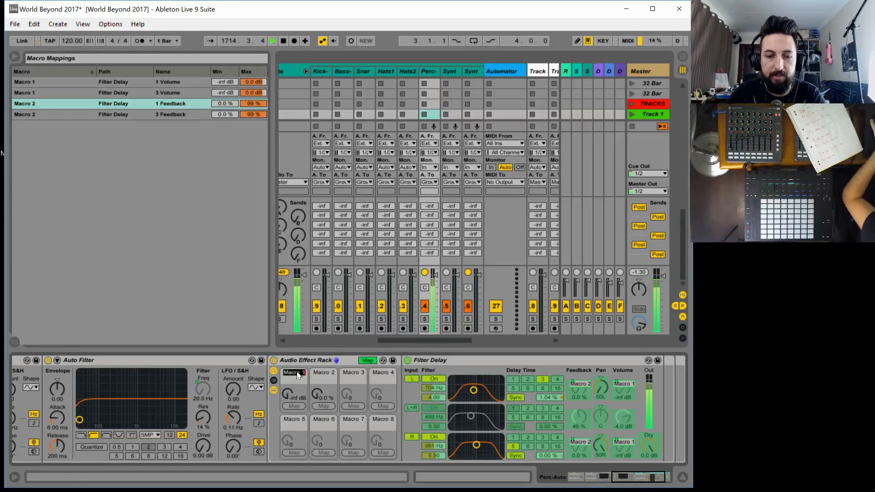
{"action": "type", "text": "FB WET"}
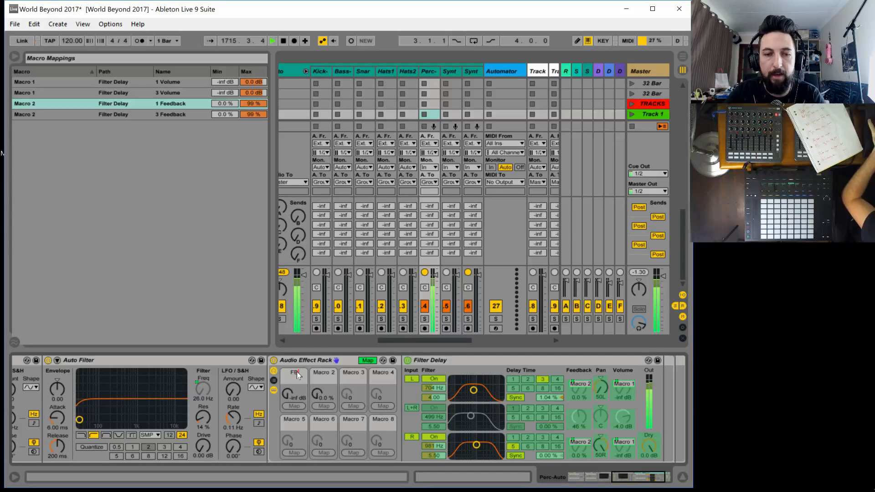
{"action": "key", "text": "Return"}
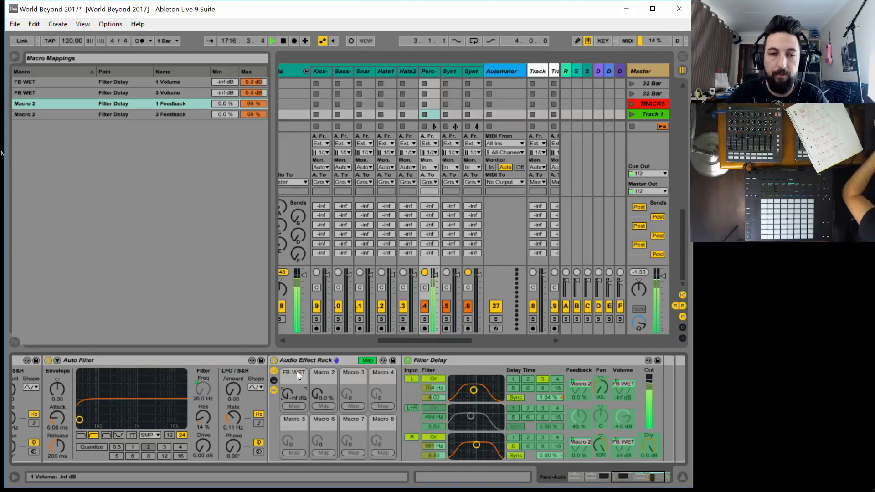
Rename Macro 2 of the Filter Delay rack to DLY DB
{"action": "left_click", "coordinate": [325, 375]}
{"action": "key", "text": "ctrl+r"}
{"action": "type", "text": "FB"}
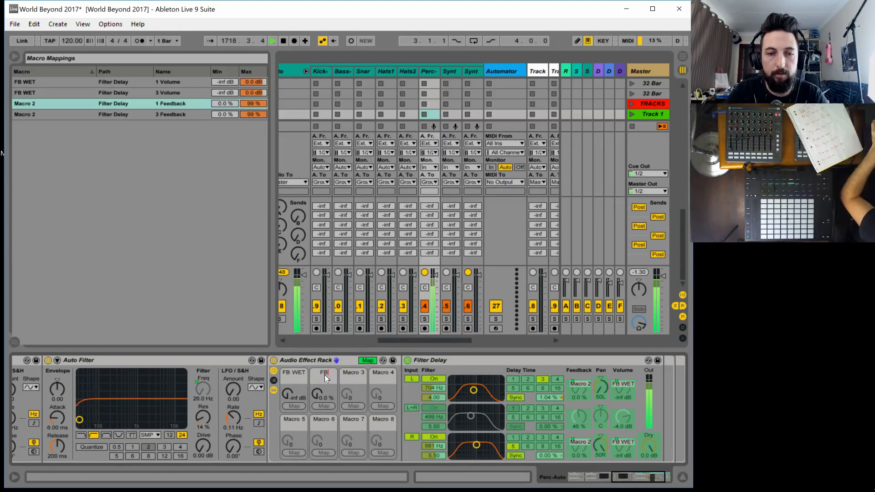
{"action": "key", "text": "BackSpace"}
{"action": "type", "text": "=="}
{"action": "key", "text": "BackSpace"}
{"action": "key", "text": "BackSpace"}
{"action": "key", "text": "BackSpace"}
{"action": "key", "text": "BackSpace"}
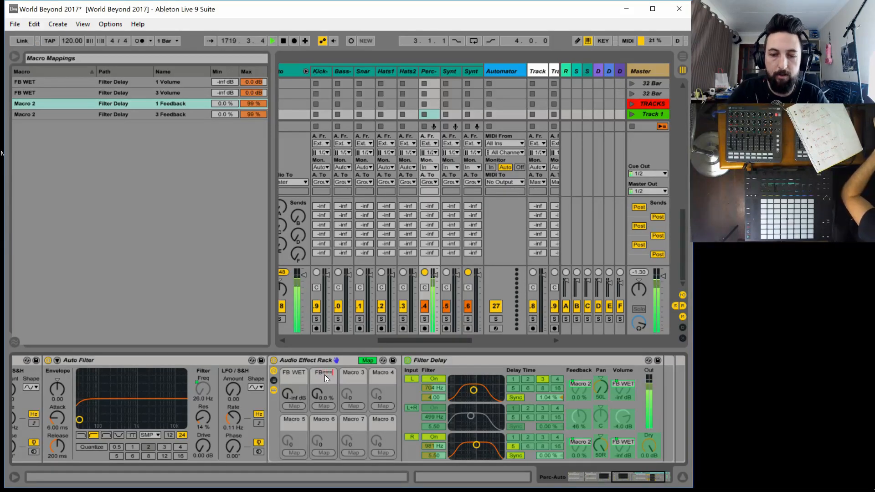
{"action": "type", "text": "DLY D"}
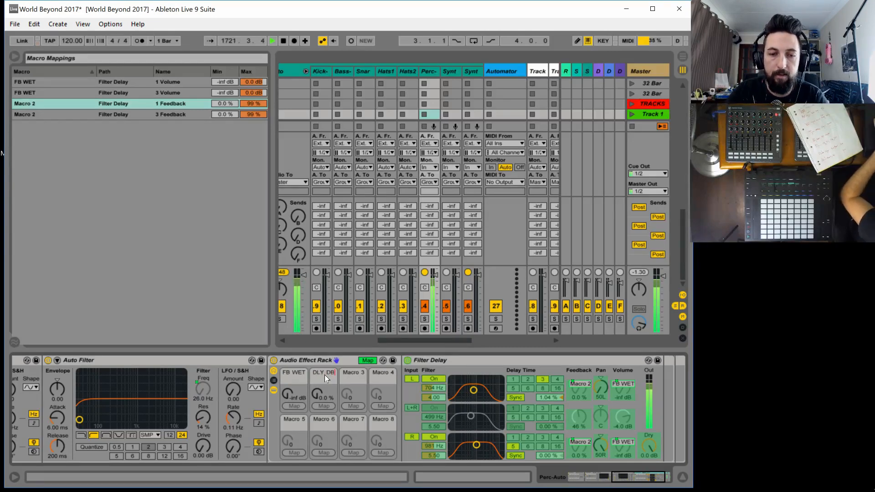
{"action": "type", "text": "B"}
Rename the FB WET macro to DLY WET and set it to -7.0 dB
{"action": "left_click", "coordinate": [299, 371]}
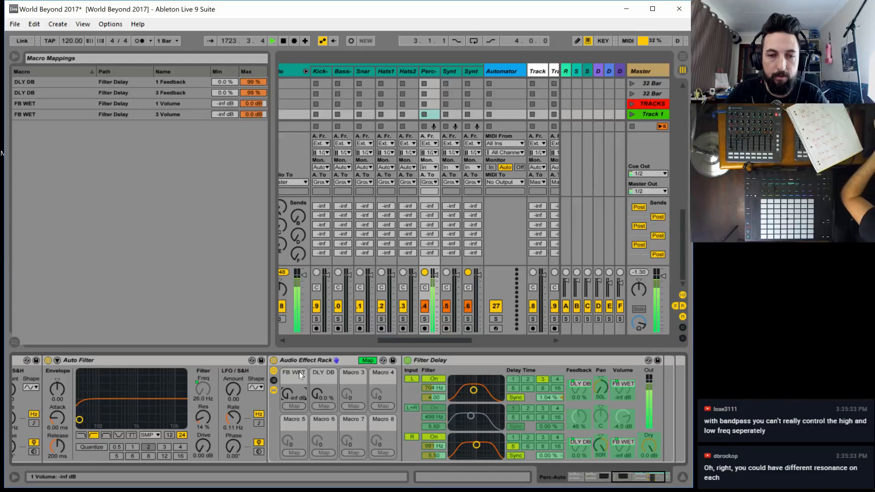
{"action": "key", "text": "ctrl+r"}
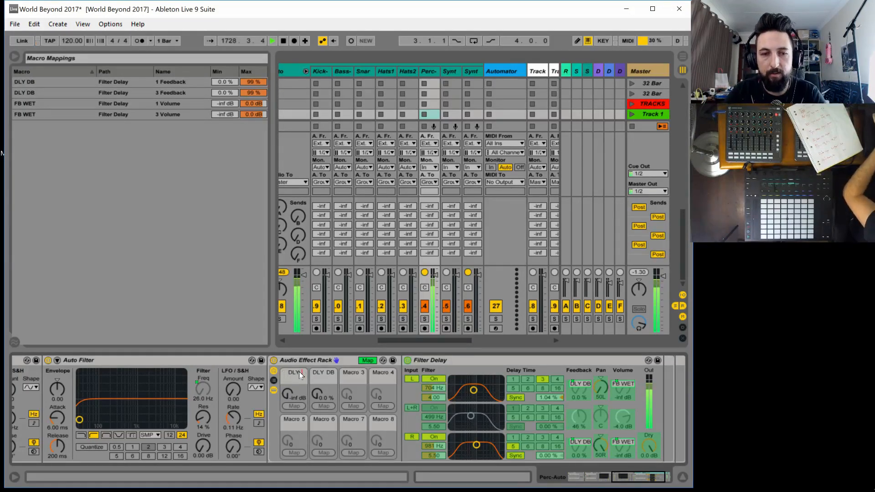
{"action": "type", "text": "WET"}
{"action": "key", "text": "Return"}
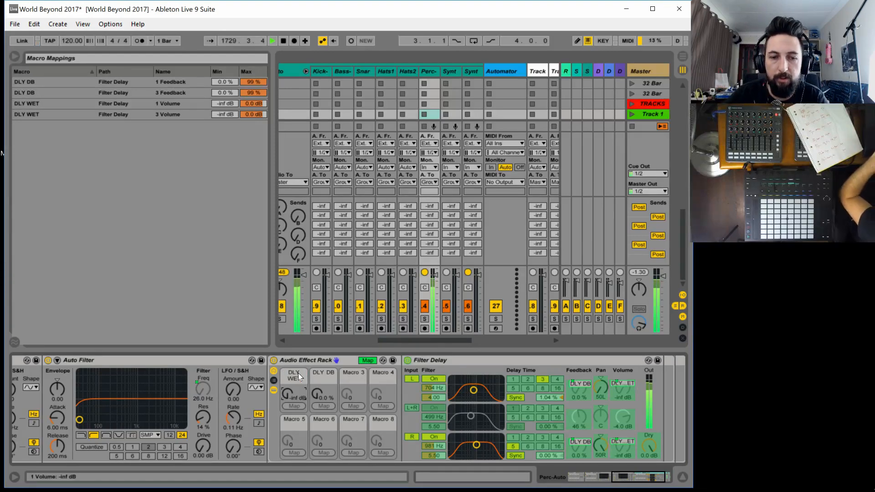
{"action": "left_click_drag", "start_coordinate": [286, 395], "coordinate": [285, 375]}
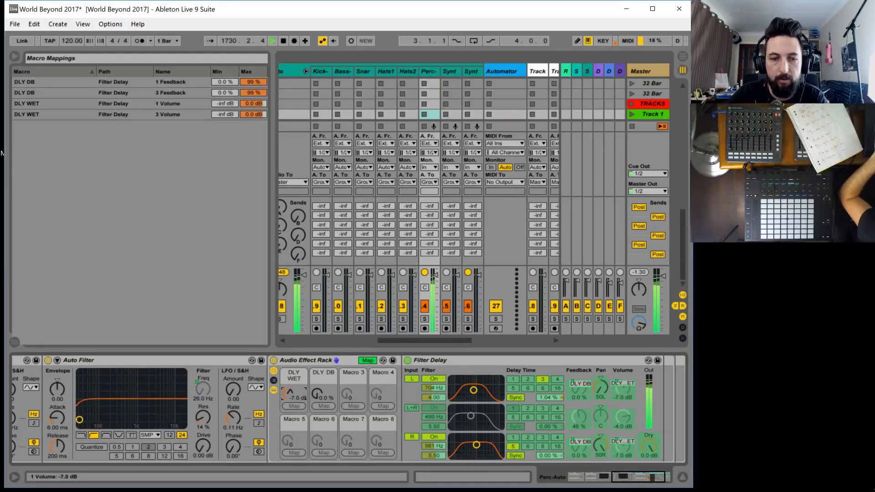
Correct the second macro's name to DLY FB and test it up to 99 %, returning it to 0.0 %
{"action": "left_click", "coordinate": [319, 393]}
{"action": "key", "text": "ctrl+r"}
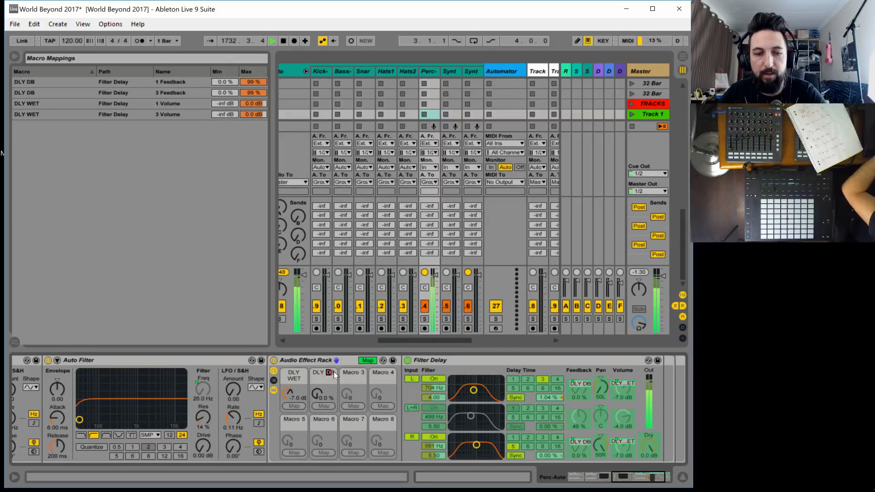
{"action": "type", "text": "F"}
{"action": "key", "text": "Return"}
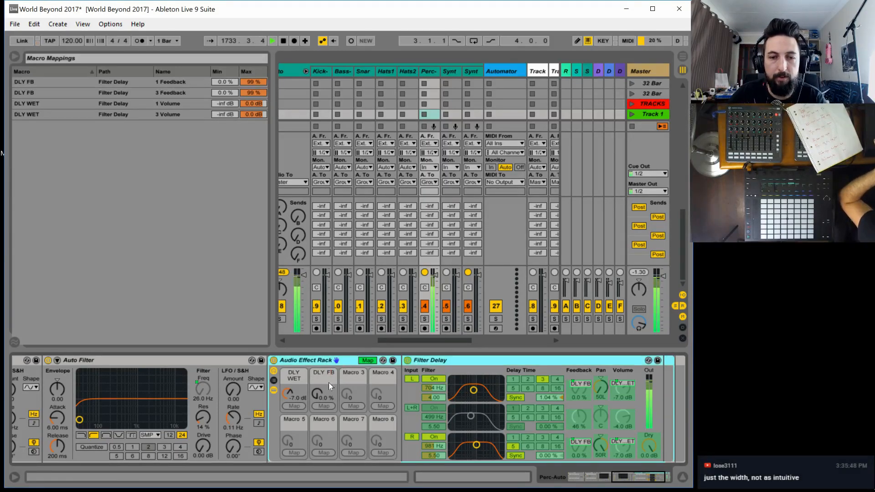
{"action": "left_click_drag", "start_coordinate": [320, 393], "coordinate": [320, 337]}
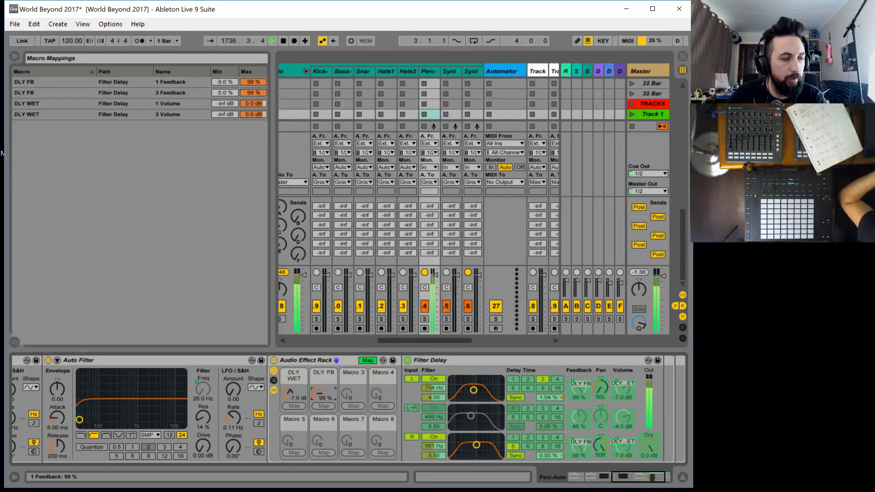
{"action": "left_click_drag", "start_coordinate": [321, 394], "coordinate": [320, 451]}
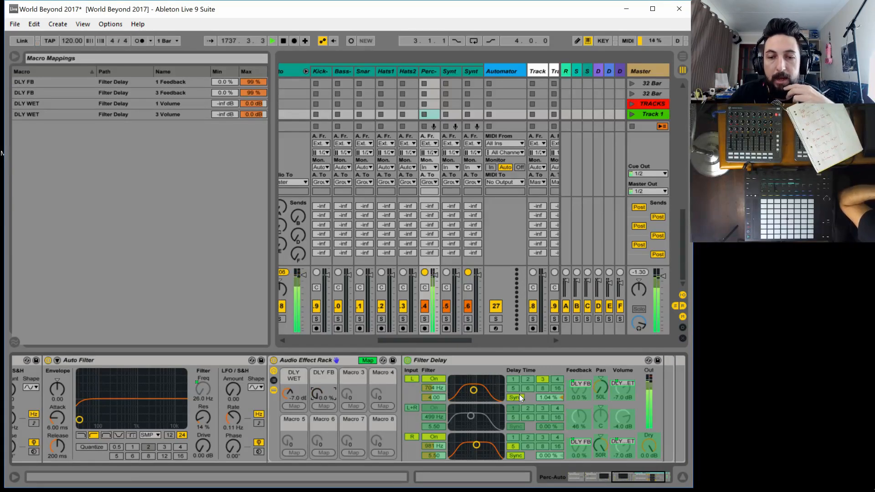
Map the Filter Delay's L and R channel filter frequencies to Macro 3
{"action": "left_click", "coordinate": [436, 387]}
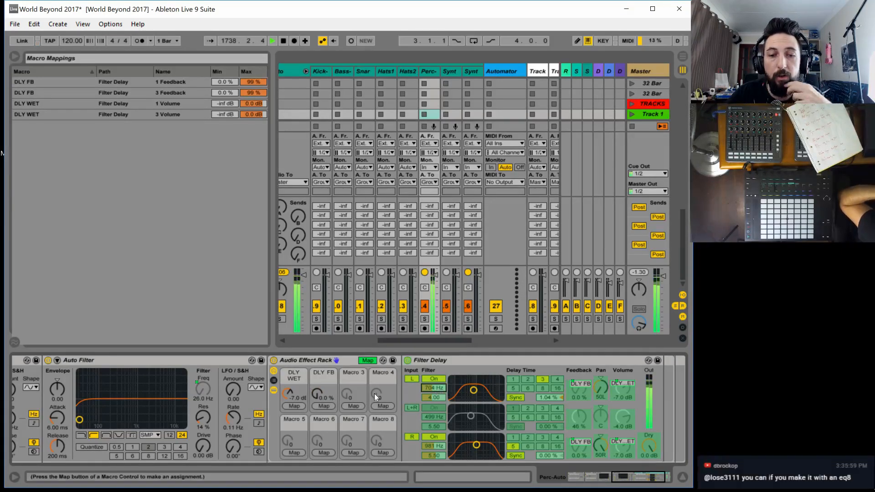
{"action": "left_click", "coordinate": [353, 406]}
{"action": "left_click", "coordinate": [436, 446]}
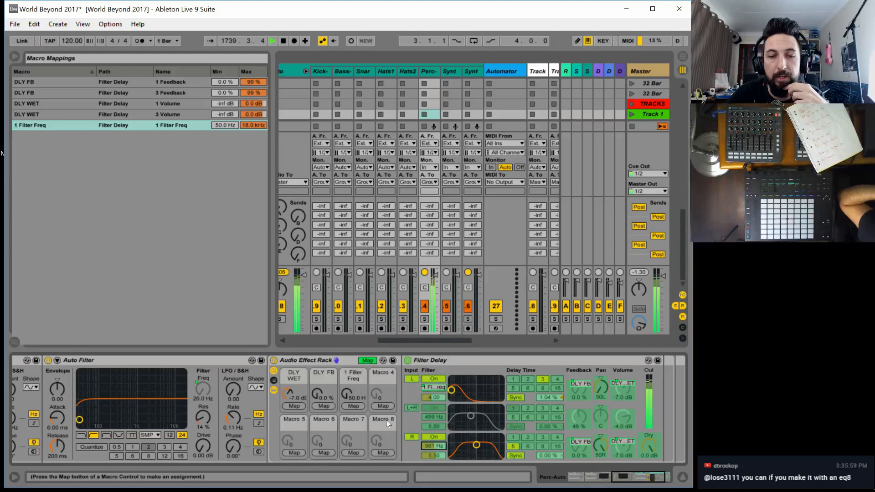
{"action": "left_click", "coordinate": [354, 406]}
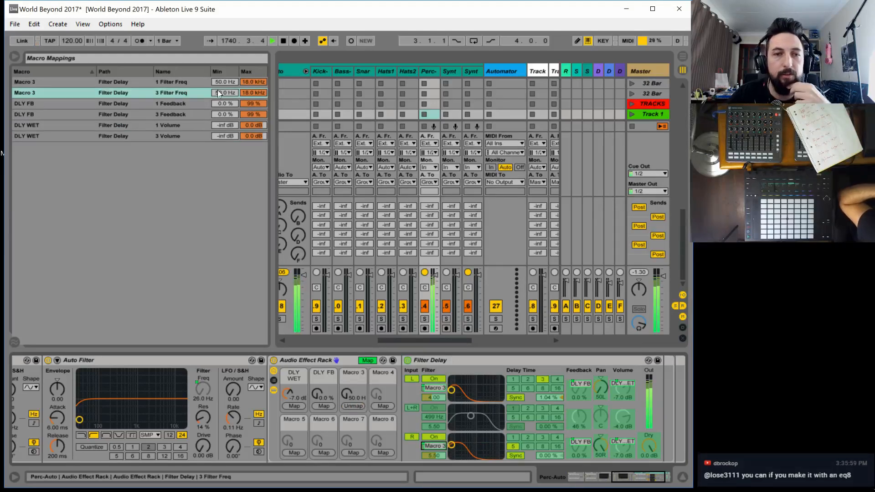
Invert the R channel's filter frequency mapping to run from 18.0 kHz to 50.0 Hz and test Macro 3 at 17
{"action": "left_click_drag", "start_coordinate": [224, 93], "coordinate": [196, 4]}
{"action": "left_click_drag", "start_coordinate": [224, 136], "coordinate": [246, 228]}
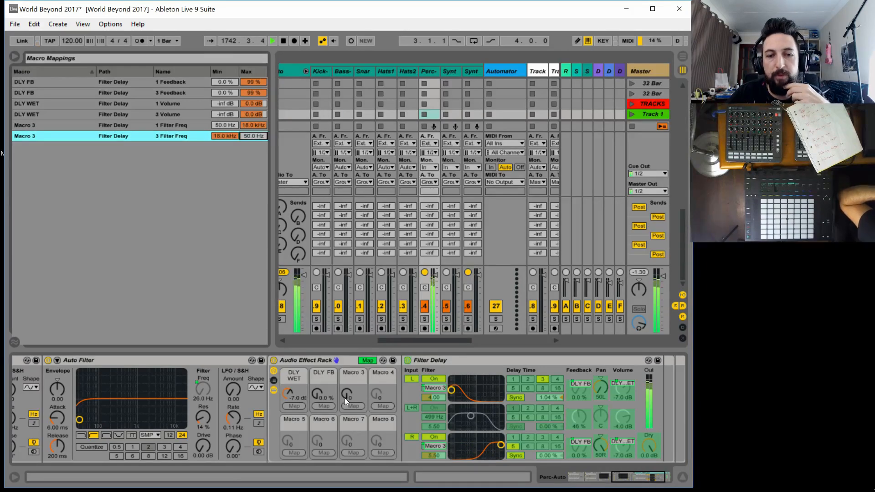
{"action": "mouse_move", "coordinate": [343, 397]}
{"action": "left_mouse_down"}
{"action": "mouse_move", "coordinate": [344, 347]}
{"action": "mouse_move", "coordinate": [344, 396]}
{"action": "mouse_move", "coordinate": [344, 366]}
{"action": "mouse_move", "coordinate": [344, 389]}
{"action": "left_mouse_up"}
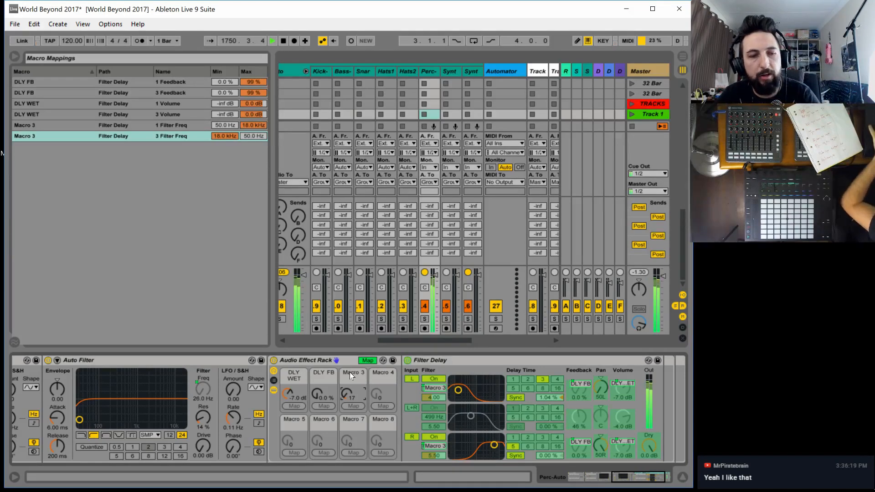
Undo the filter frequency mappings and range changes on Macro 3
{"action": "key", "text": "ctrl+z"}
{"action": "key", "text": "ctrl+z"}
{"action": "key", "text": "ctrl+z"}
{"action": "key", "text": "ctrl+z"}
{"action": "key", "text": "ctrl+z"}
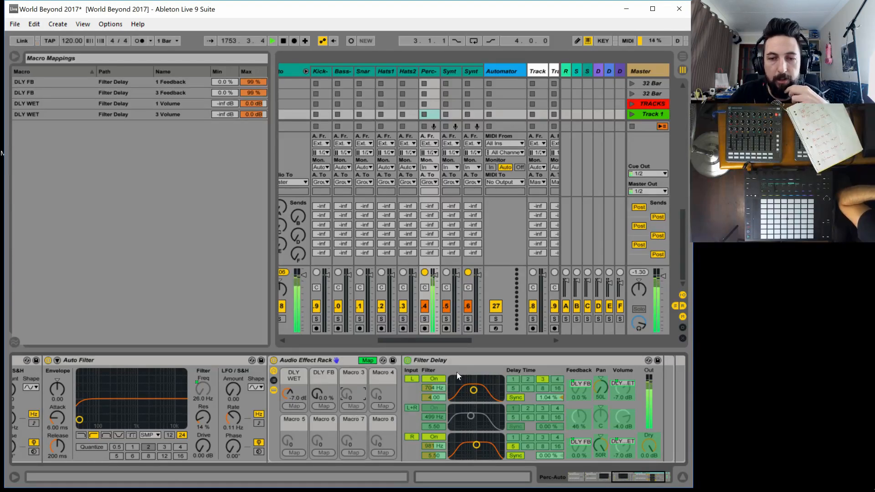
Map the Filter Delay's L and R channel beat delay times to Macro 3 and leave macro mapping
{"action": "left_click", "coordinate": [349, 404]}
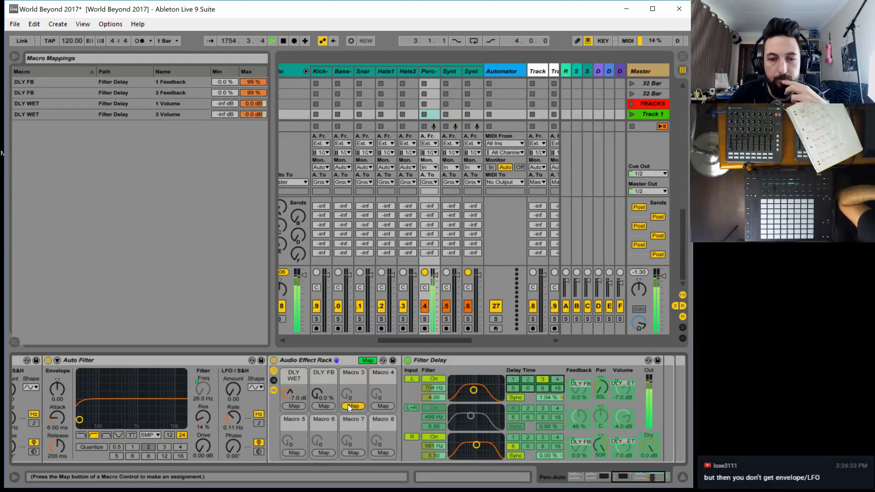
{"action": "left_click", "coordinate": [543, 379]}
{"action": "left_click", "coordinate": [354, 405]}
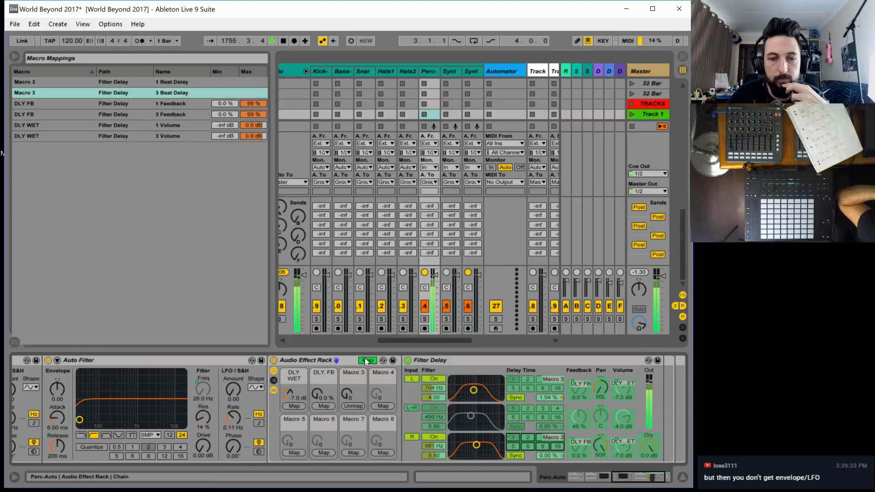
{"action": "left_click", "coordinate": [367, 360]}
Raise the DLY FB macro to 80 % and try different delay times with Macro 3, ending at 72
{"action": "left_click_drag", "start_coordinate": [324, 397], "coordinate": [324, 357]}
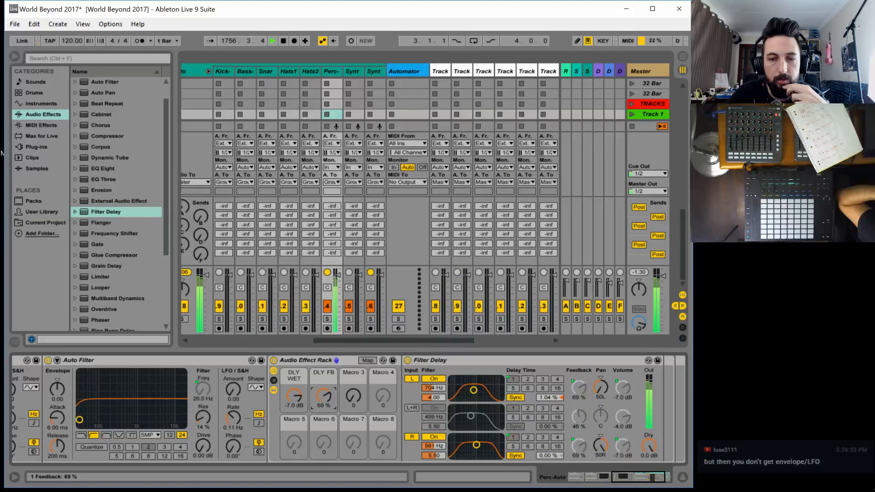
{"action": "left_click_drag", "start_coordinate": [324, 396], "coordinate": [350, 360]}
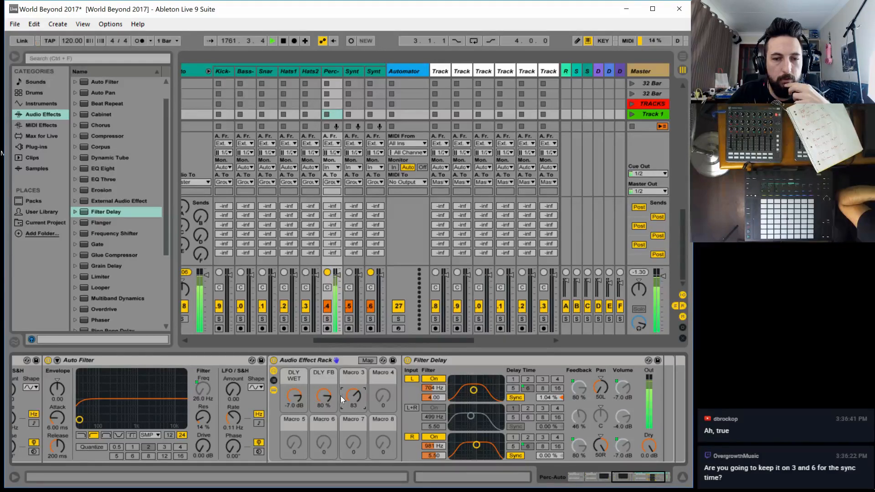
{"action": "mouse_move", "coordinate": [350, 399]}
{"action": "left_mouse_down"}
{"action": "mouse_move", "coordinate": [350, 439]}
{"action": "mouse_move", "coordinate": [350, 408]}
{"action": "left_mouse_up"}
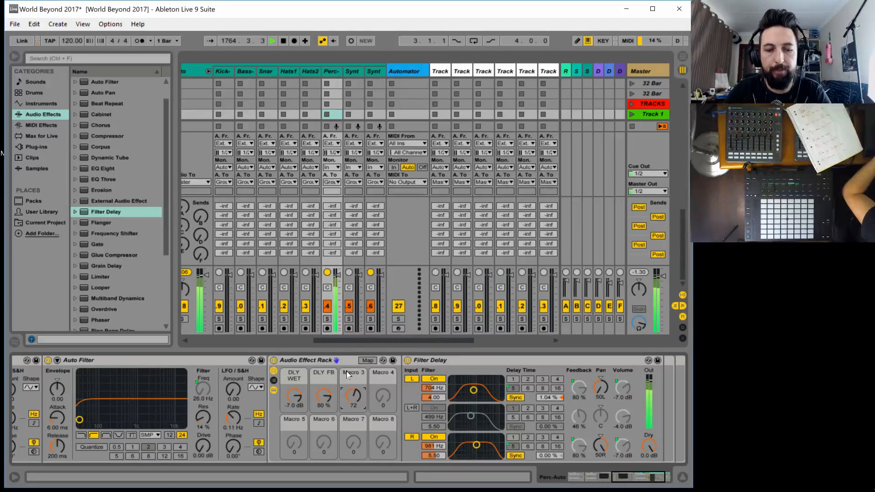
Rename Macro 3 of the Filter Delay rack to DLY TIME
{"action": "key", "text": "ctrl+r"}
{"action": "type", "text": "DLY TIM"}
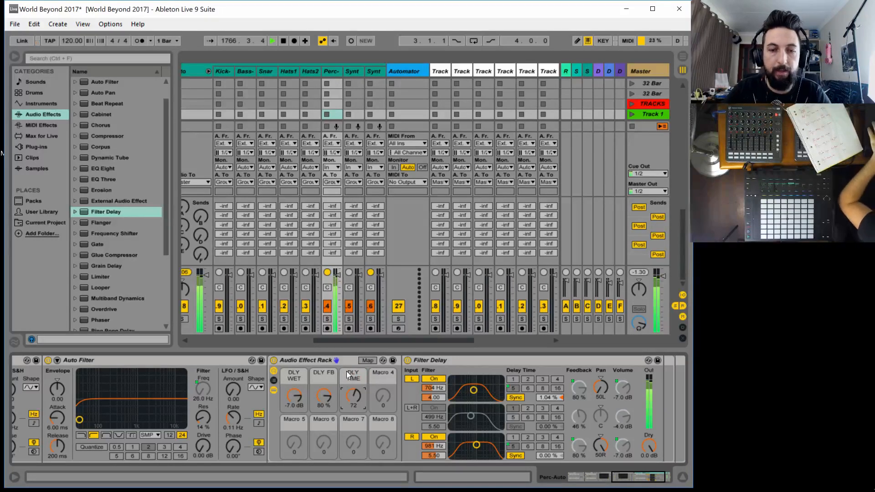
{"action": "type", "text": "E"}
{"action": "key", "text": "Return"}
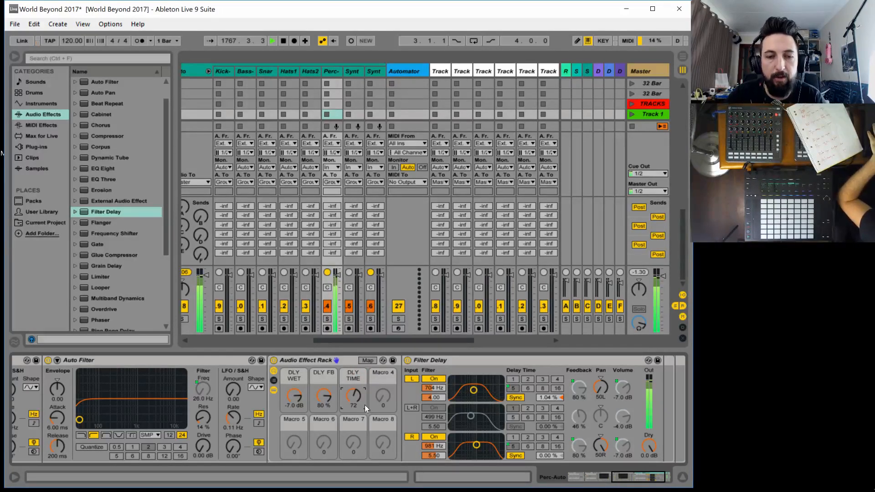
Collapse both Auto Filter devices in the outer rack's chain
{"action": "left_click_drag", "start_coordinate": [647, 476], "coordinate": [629, 478]}
{"action": "double_click", "coordinate": [146, 358]}
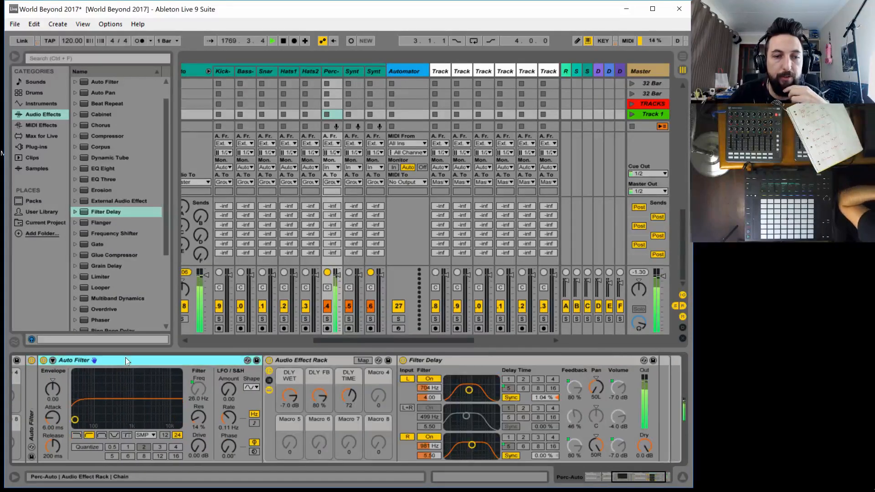
{"action": "double_click", "coordinate": [125, 357]}
{"action": "left_click_drag", "start_coordinate": [630, 481], "coordinate": [543, 444]}
Map the inner rack's DLY WET, DLY FB and DLY TIME macros to Macros 3, 4 and 5 of the outer rack
{"action": "left_click", "coordinate": [310, 360]}
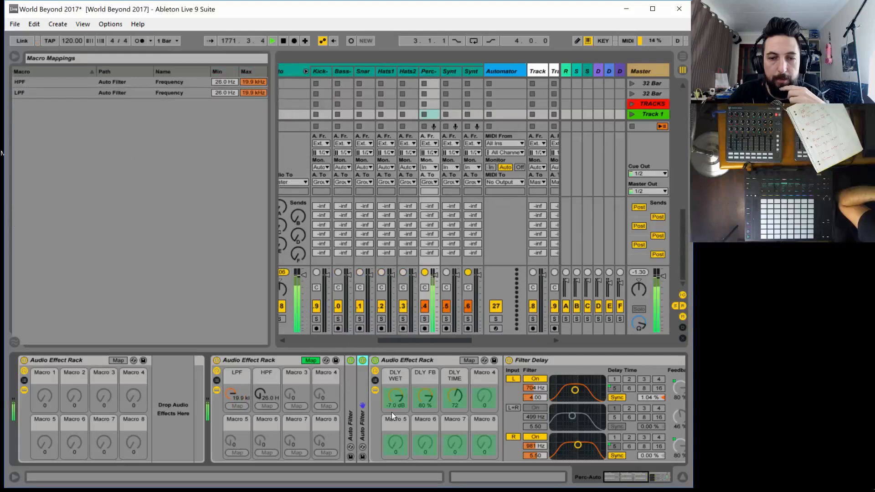
{"action": "left_click", "coordinate": [395, 396]}
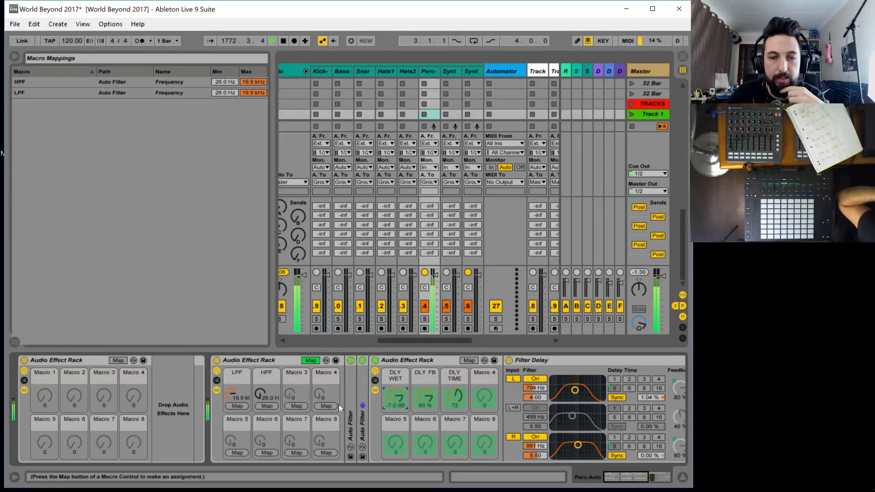
{"action": "left_click", "coordinate": [296, 405]}
{"action": "left_click", "coordinate": [428, 399]}
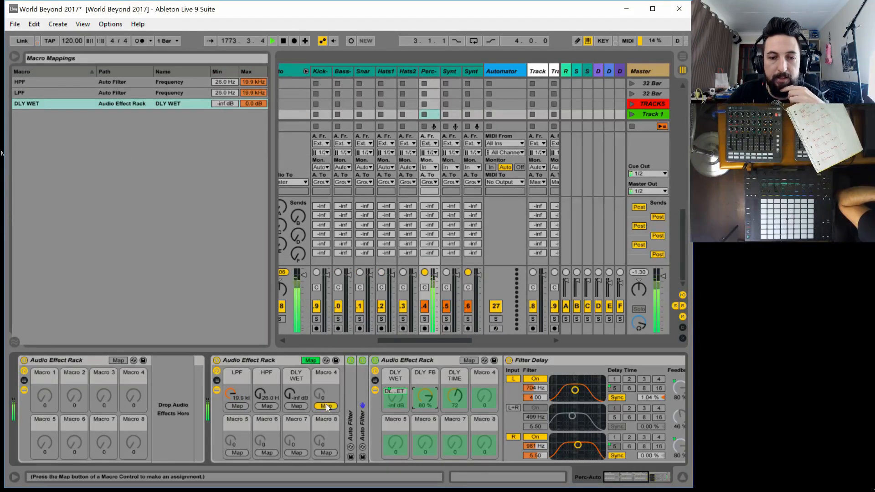
{"action": "left_click", "coordinate": [326, 405]}
{"action": "left_click", "coordinate": [451, 397]}
{"action": "left_click", "coordinate": [238, 453]}
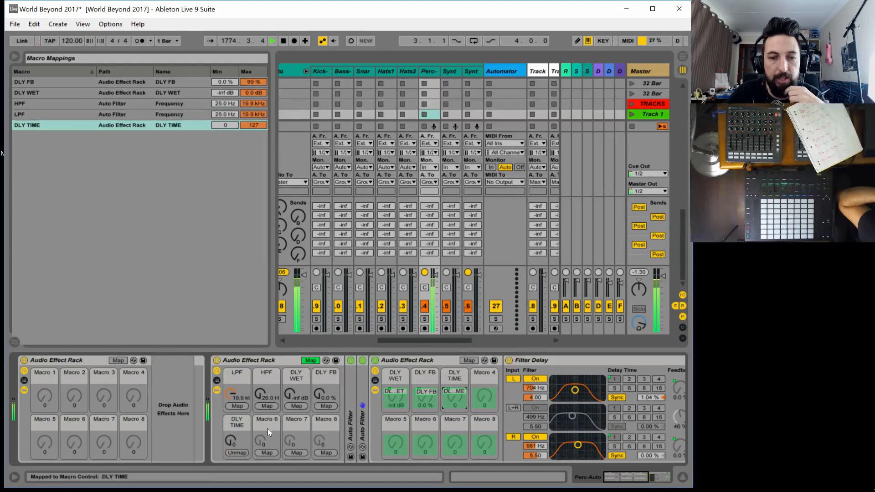
{"action": "left_click", "coordinate": [310, 360]}
Test the outer rack's macros, setting DLY WET to 0.0 dB, DLY FB to 89 % and HPF to 77.9 Hz
{"action": "left_click_drag", "start_coordinate": [296, 396], "coordinate": [327, 360]}
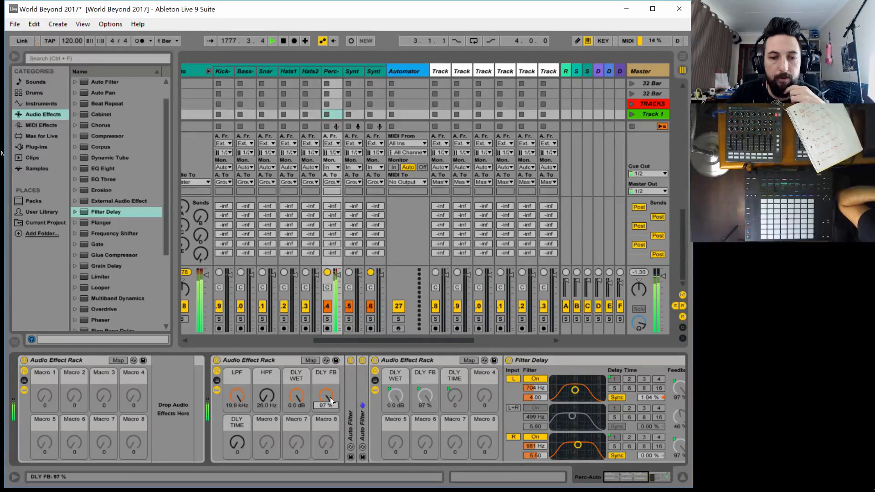
{"action": "left_click_drag", "start_coordinate": [330, 398], "coordinate": [330, 403]}
{"action": "left_click_drag", "start_coordinate": [237, 396], "coordinate": [266, 391]}
Expand the high-pass Auto Filter and raise its resonance to 57 %
{"action": "double_click", "coordinate": [363, 422]}
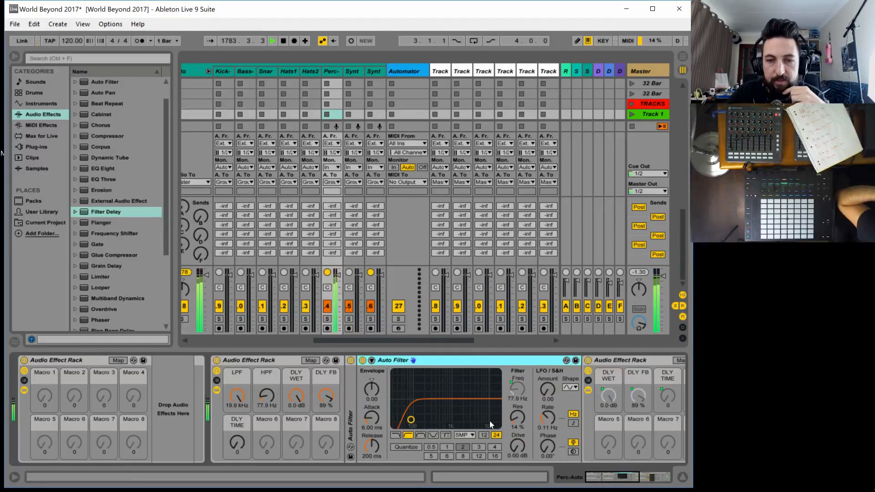
{"action": "left_click_drag", "start_coordinate": [518, 412], "coordinate": [518, 394]}
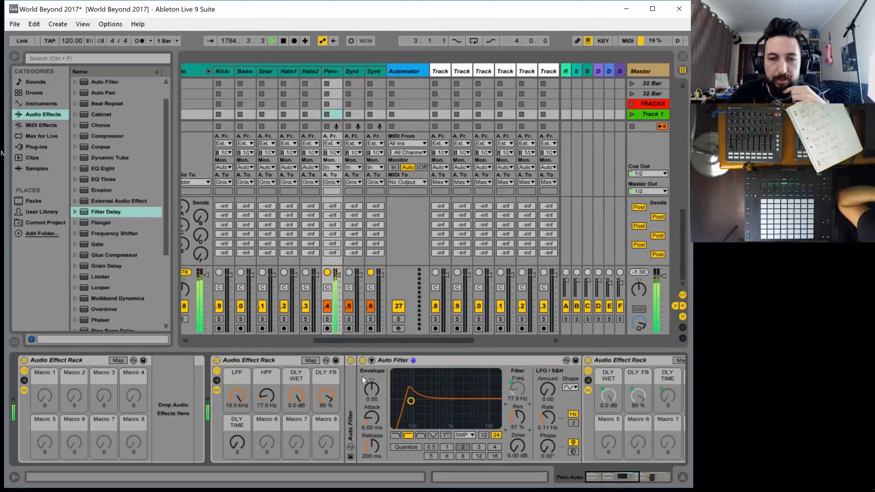
Expand the low-pass Auto Filter and raise its resonance to 48 %
{"action": "double_click", "coordinate": [348, 396]}
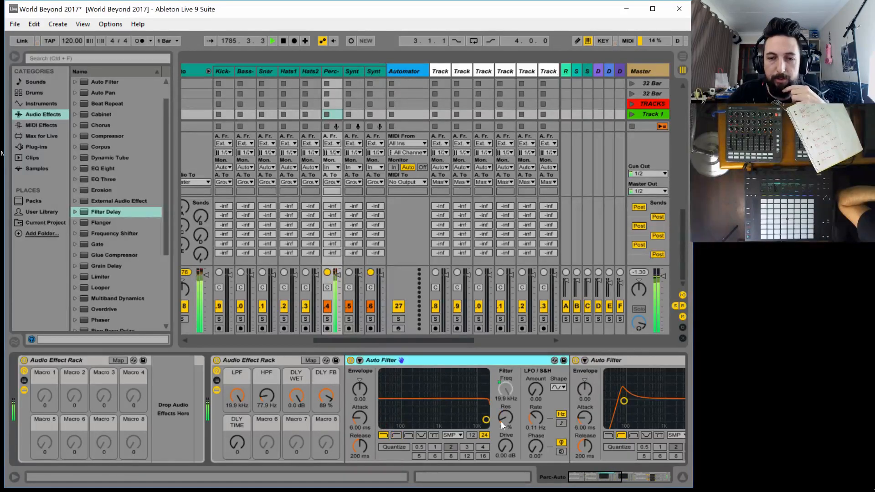
{"action": "left_click_drag", "start_coordinate": [501, 422], "coordinate": [501, 410]}
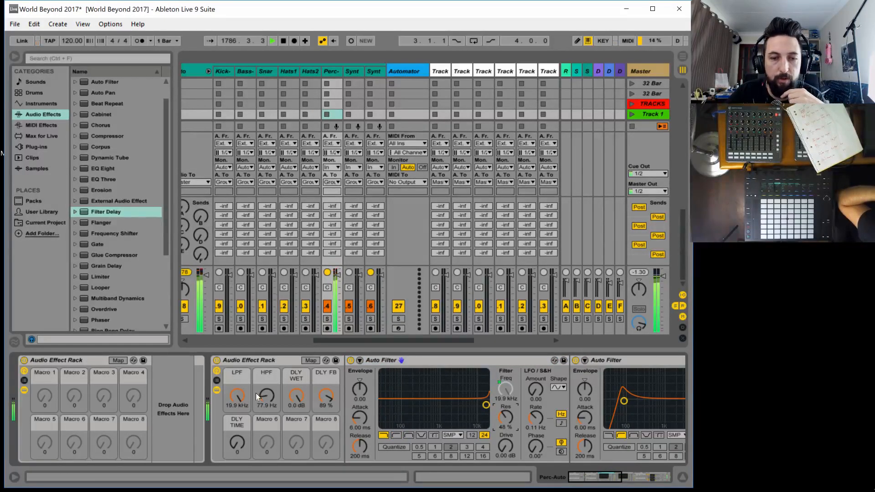
Test the outer rack's macros, setting HPF to 26.0 Hz, DLY TIME to 31, DLY WET to -8.6 dB, DLY FB to 50 % and LPF to 5.11 kHz
{"action": "mouse_move", "coordinate": [256, 393]}
{"action": "left_mouse_down"}
{"action": "mouse_move", "coordinate": [256, 409]}
{"action": "mouse_move", "coordinate": [265, 384]}
{"action": "left_mouse_up"}
{"action": "left_click_drag", "start_coordinate": [237, 443], "coordinate": [237, 433]}
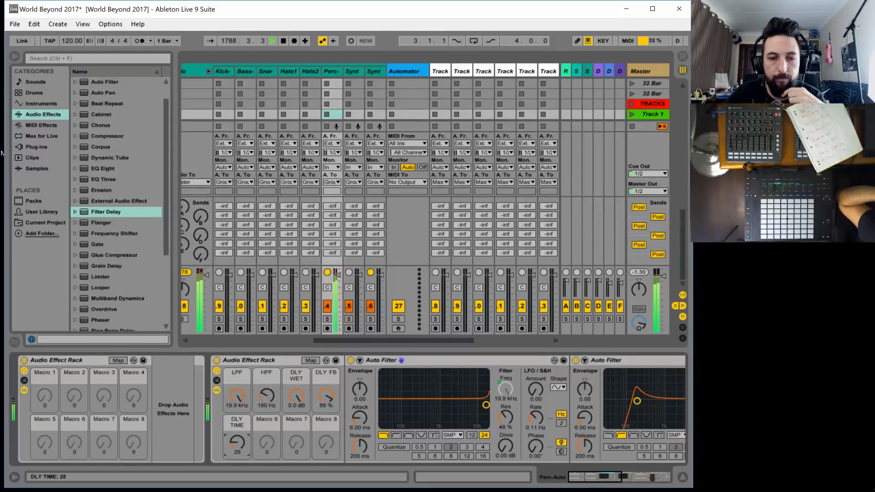
{"action": "left_click_drag", "start_coordinate": [266, 395], "coordinate": [241, 417]}
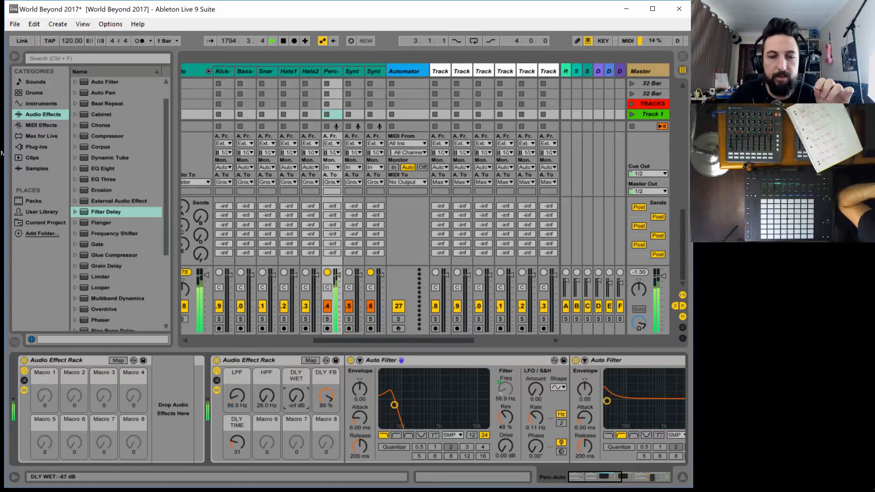
{"action": "left_click_drag", "start_coordinate": [297, 396], "coordinate": [325, 374]}
{"action": "left_click_drag", "start_coordinate": [237, 395], "coordinate": [237, 360]}
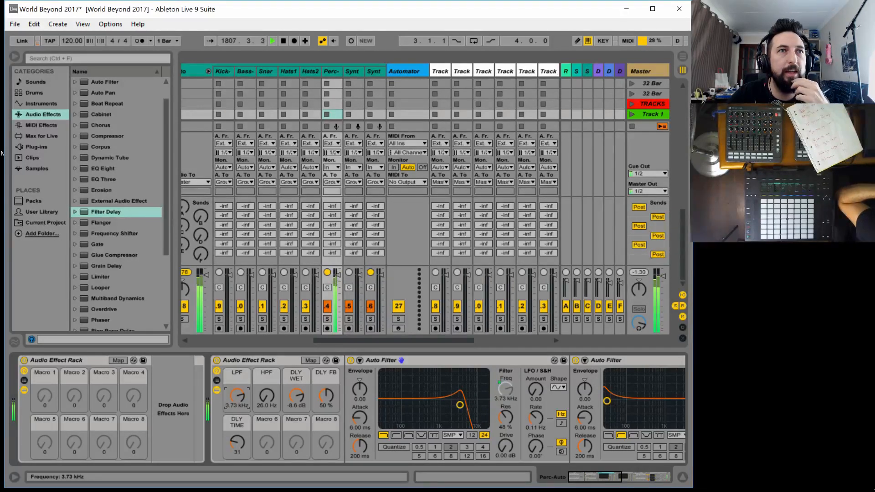
{"action": "left_click_drag", "start_coordinate": [237, 361], "coordinate": [237, 358]}
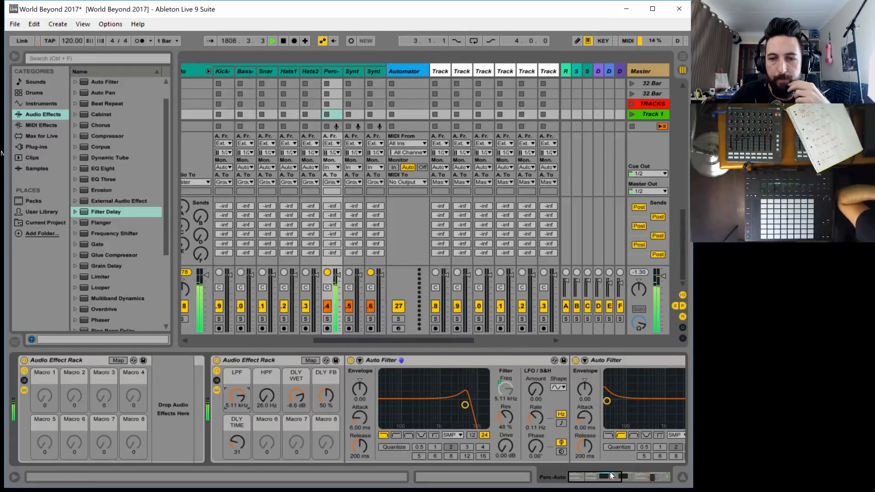
{"action": "left_click_drag", "start_coordinate": [611, 476], "coordinate": [657, 475]}
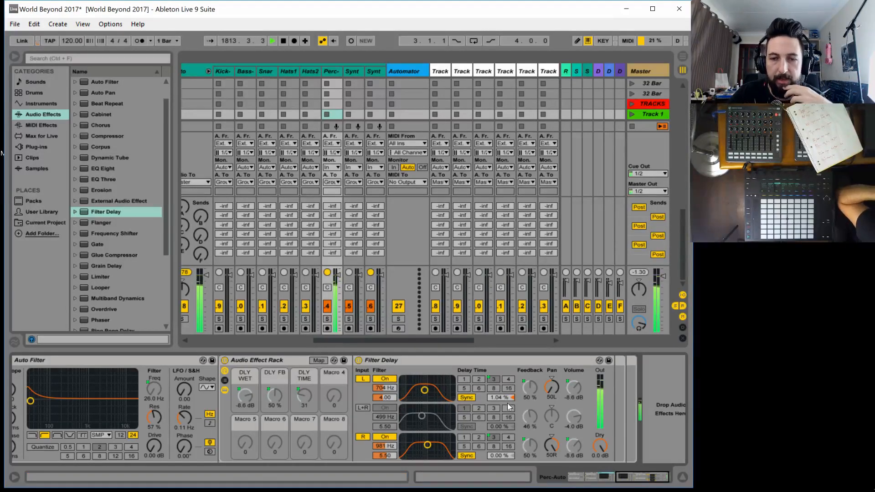
{"action": "left_click", "coordinate": [640, 478]}
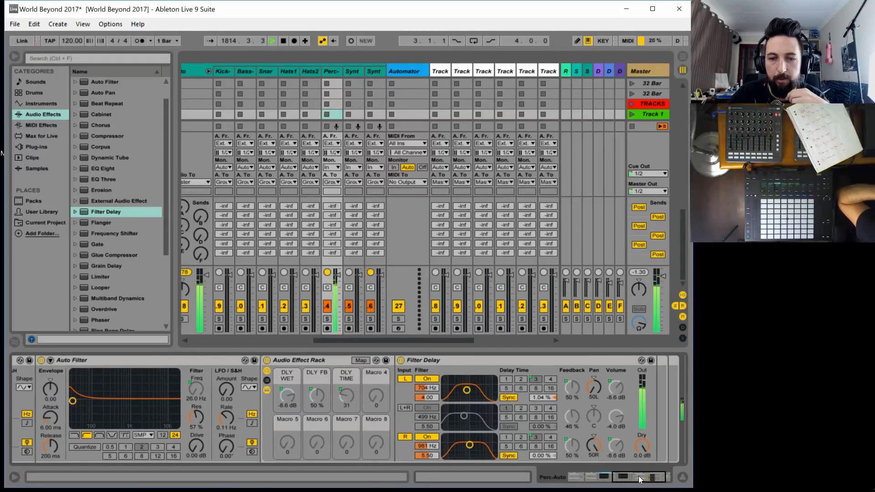
{"action": "left_click_drag", "start_coordinate": [639, 479], "coordinate": [600, 484]}
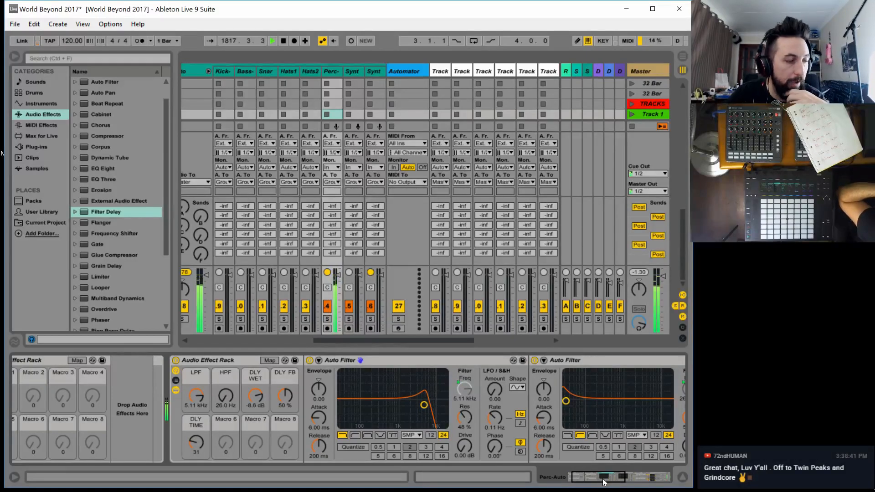
{"action": "left_click_drag", "start_coordinate": [609, 479], "coordinate": [654, 480]}
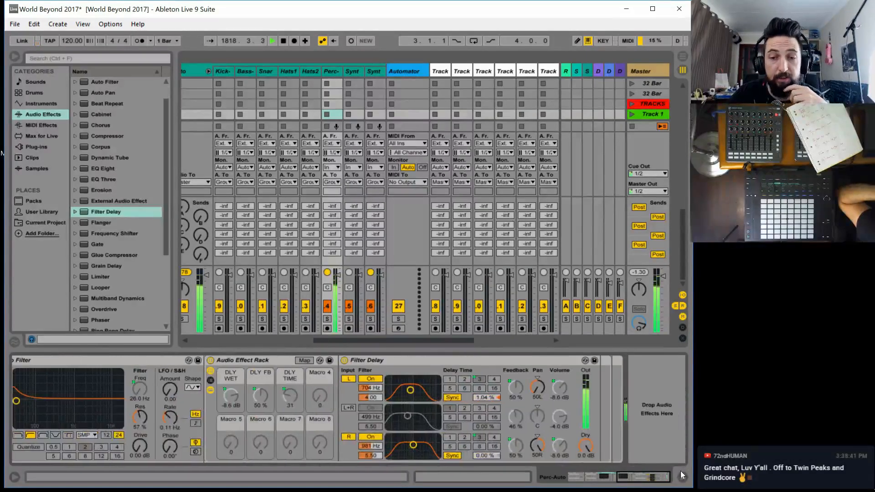
Set the outer rack's LPF macro to 19.9 kHz and its DLY WET macro to -inf dB
{"action": "left_click", "coordinate": [578, 475]}
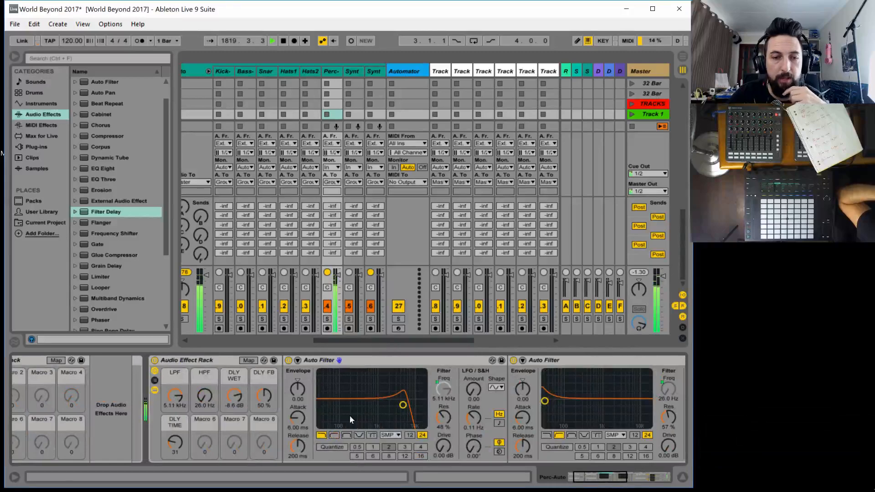
{"action": "left_click_drag", "start_coordinate": [176, 396], "coordinate": [176, 364]}
{"action": "left_click_drag", "start_coordinate": [239, 391], "coordinate": [238, 424]}
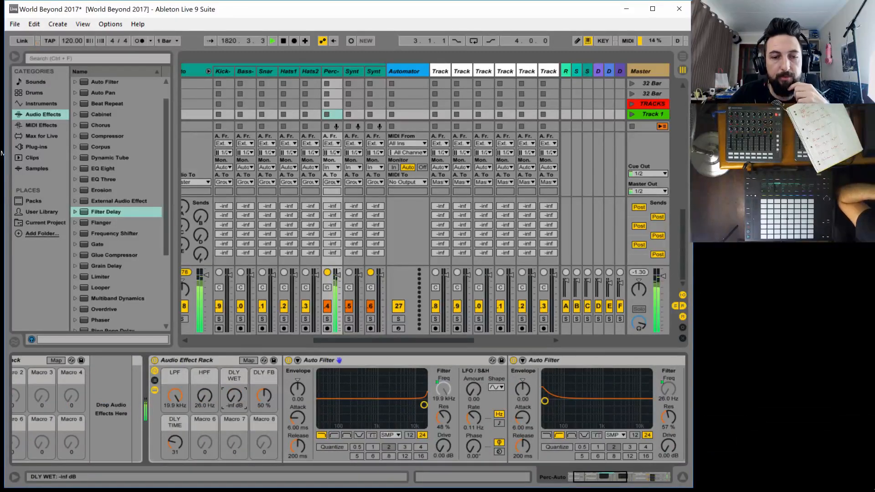
Add a Frequency Shifter at the end of the outer rack's chain and collapse the inner rack and both Auto Filters
{"action": "left_click_drag", "start_coordinate": [598, 476], "coordinate": [645, 476]}
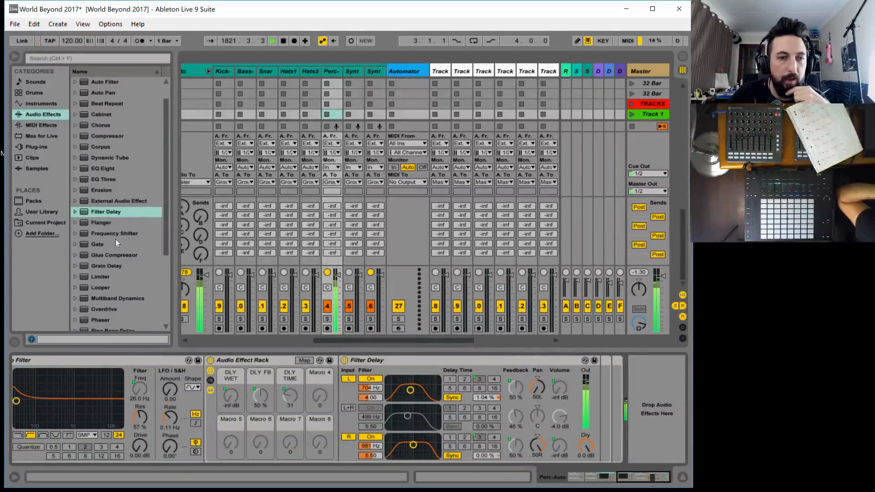
{"action": "left_click_drag", "start_coordinate": [114, 232], "coordinate": [608, 397]}
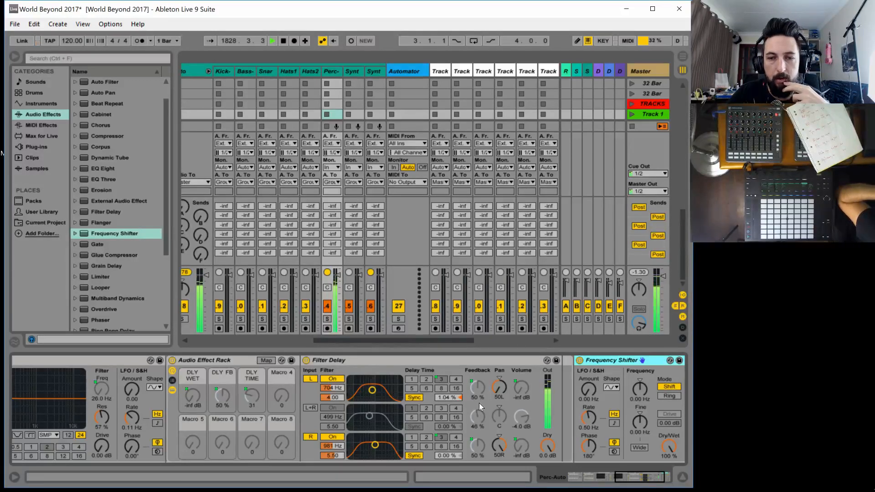
{"action": "double_click", "coordinate": [198, 360]}
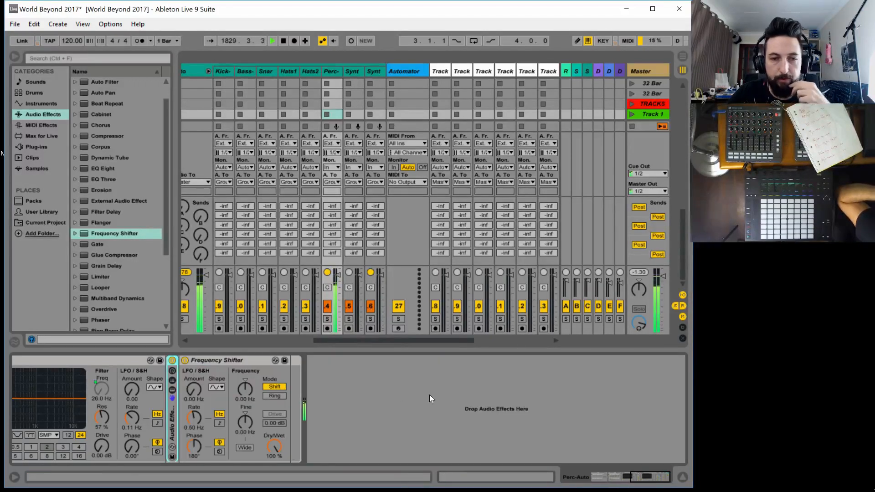
{"action": "left_click_drag", "start_coordinate": [645, 474], "coordinate": [610, 469]}
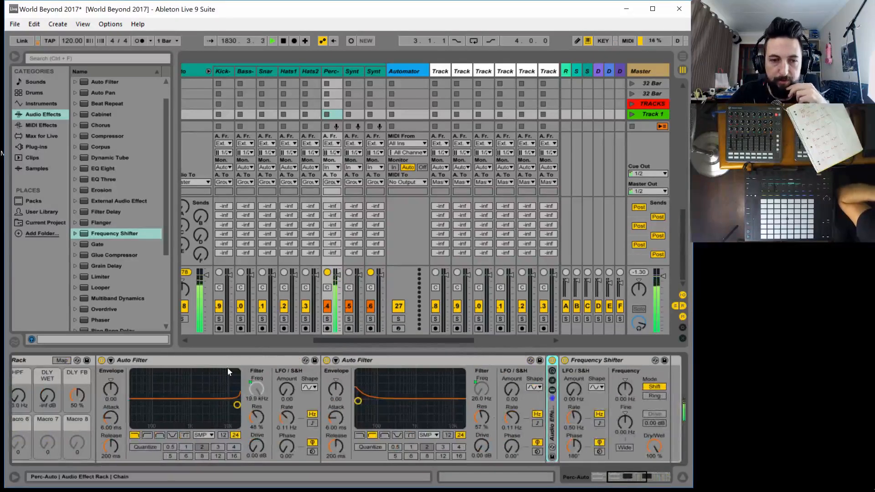
{"action": "left_click", "coordinate": [208, 358]}
{"action": "key", "text": "Delete"}
{"action": "double_click", "coordinate": [257, 360]}
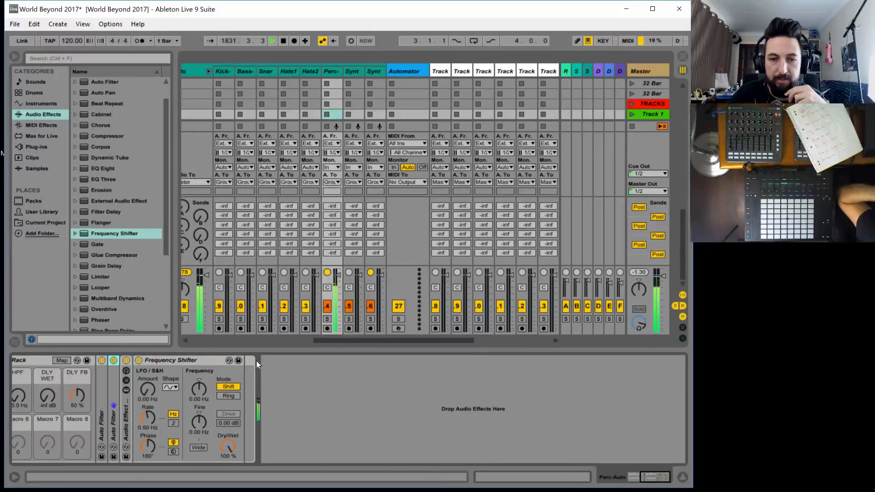
Map the Frequency Shifter's Coarse frequency to Macro 6 of the outer rack
{"action": "left_click_drag", "start_coordinate": [650, 476], "coordinate": [641, 477]}
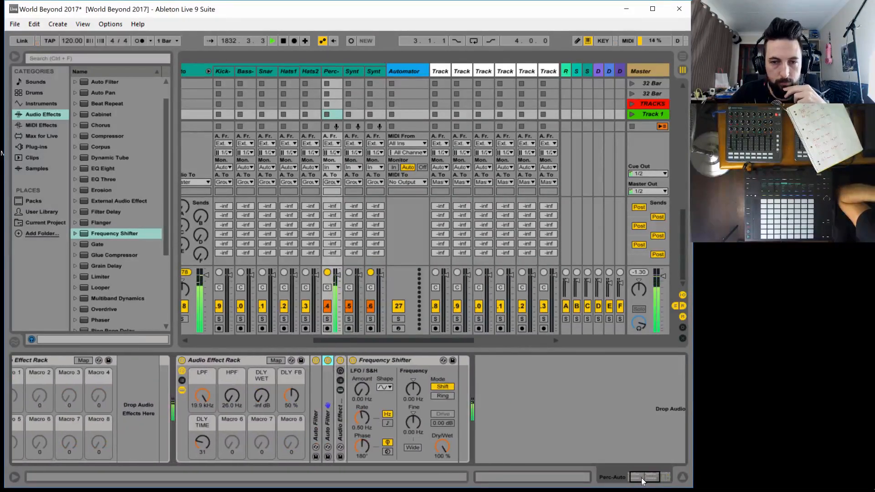
{"action": "left_click", "coordinate": [274, 360]}
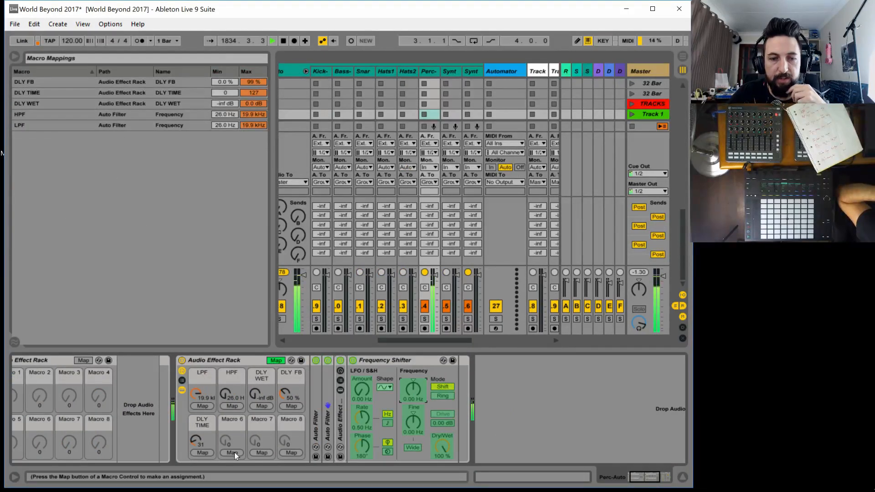
{"action": "left_click", "coordinate": [235, 452]}
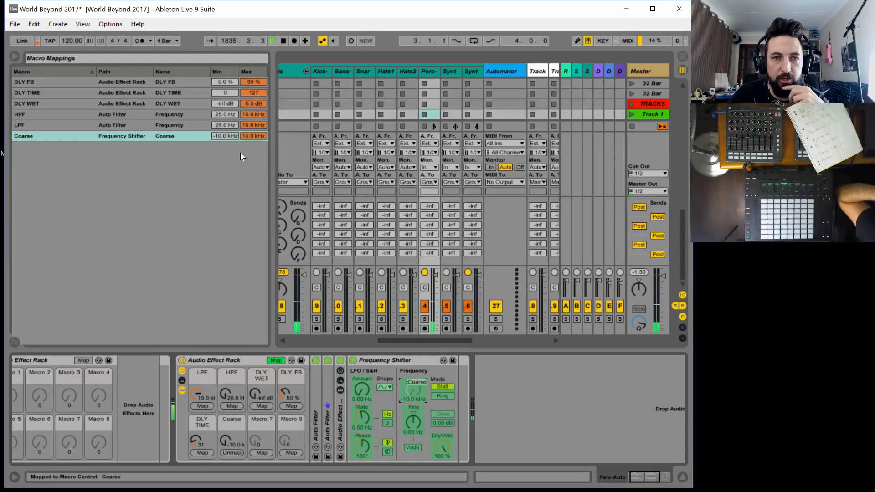
Limit the Coarse macro mapping to a range of -2 to 2 Hz and test the macro at 1.28 Hz
{"action": "left_click", "coordinate": [228, 136]}
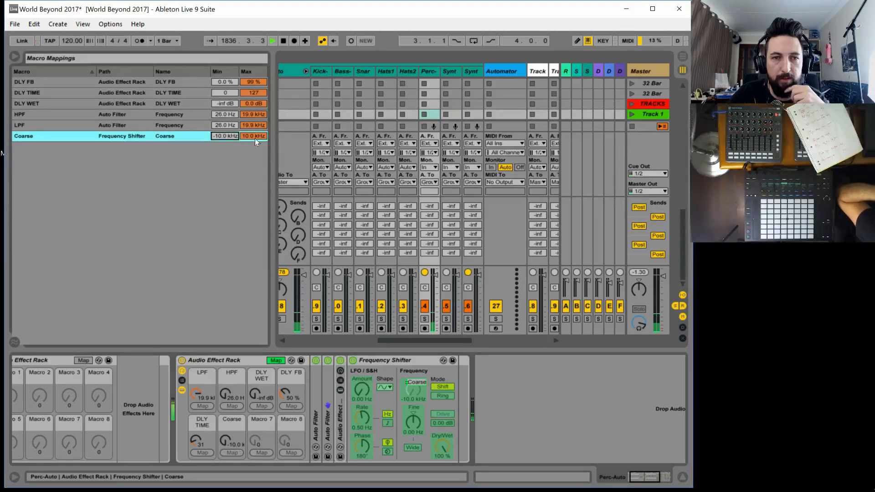
{"action": "type", "text": "-2"}
{"action": "key", "text": "Return"}
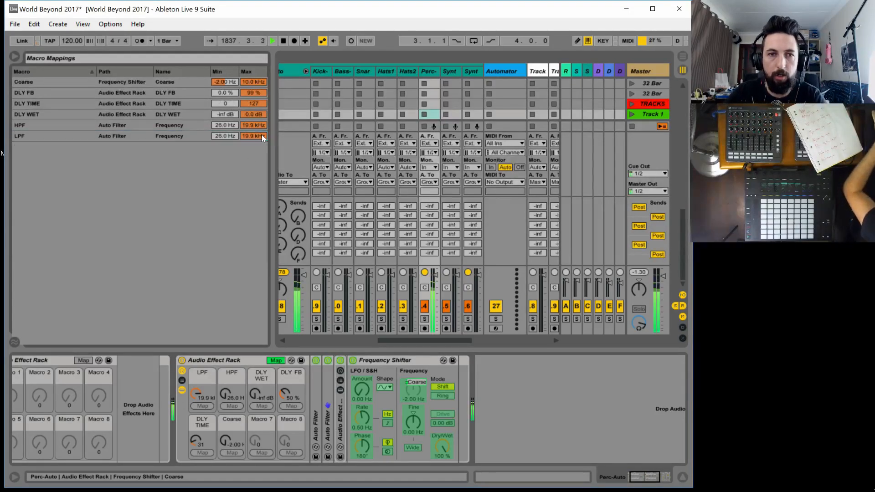
{"action": "left_click", "coordinate": [256, 82]}
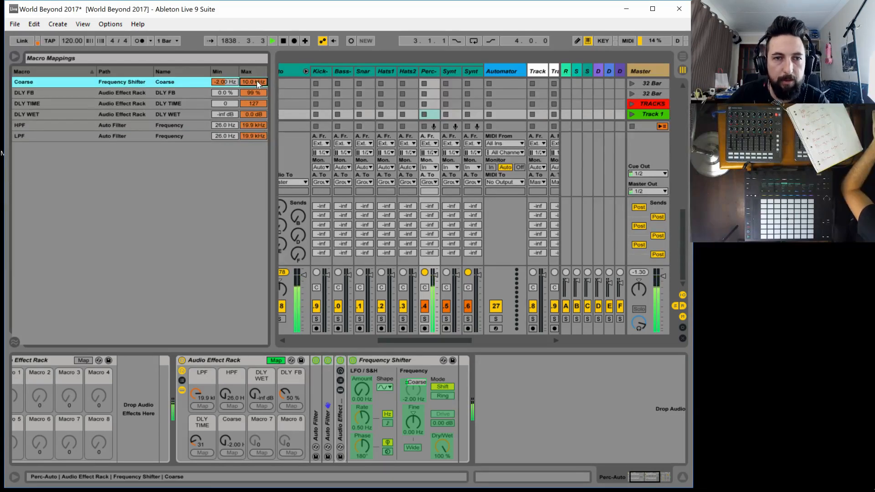
{"action": "type", "text": "2"}
{"action": "key", "text": "Return"}
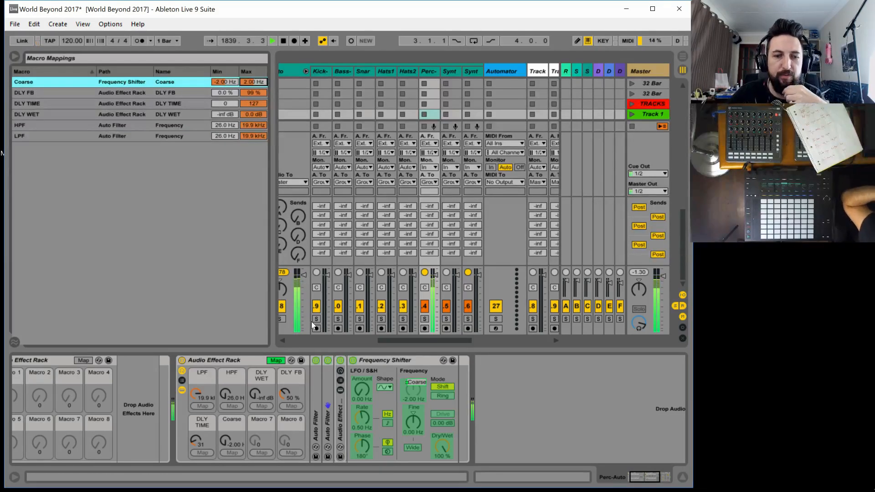
{"action": "left_click", "coordinate": [273, 360]}
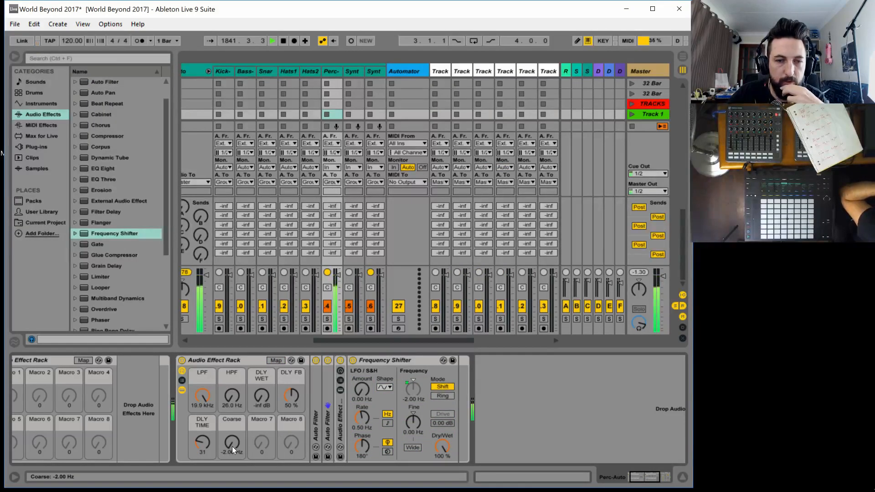
{"action": "left_click_drag", "start_coordinate": [232, 446], "coordinate": [232, 441]}
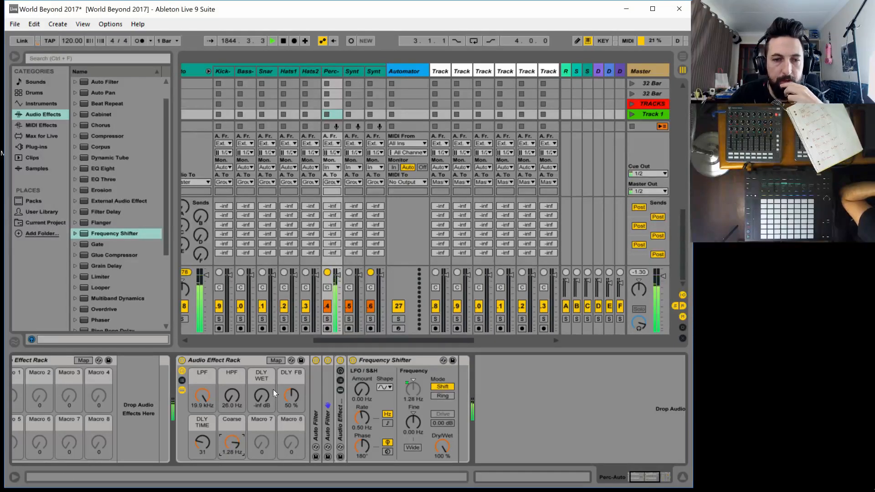
Set the Coarse macro mapping's range to -5 to 5 Hz and test the macro at 5.00 Hz
{"action": "left_click", "coordinate": [275, 360]}
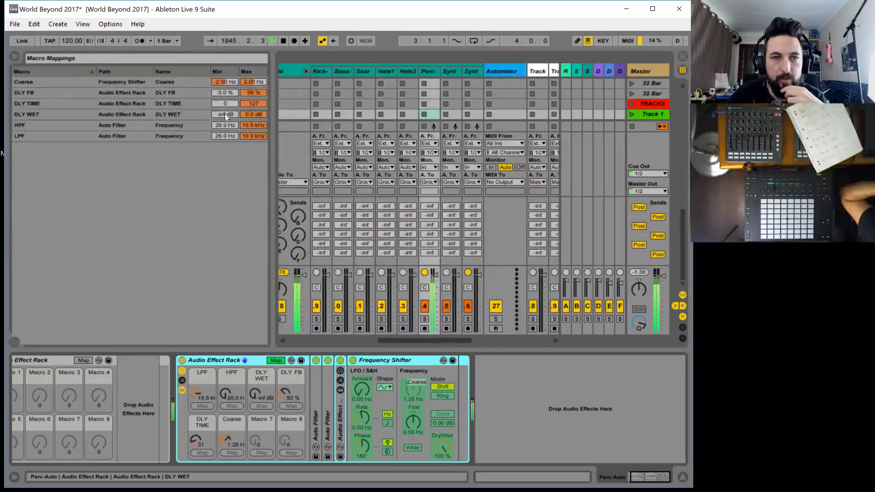
{"action": "left_click", "coordinate": [220, 83]}
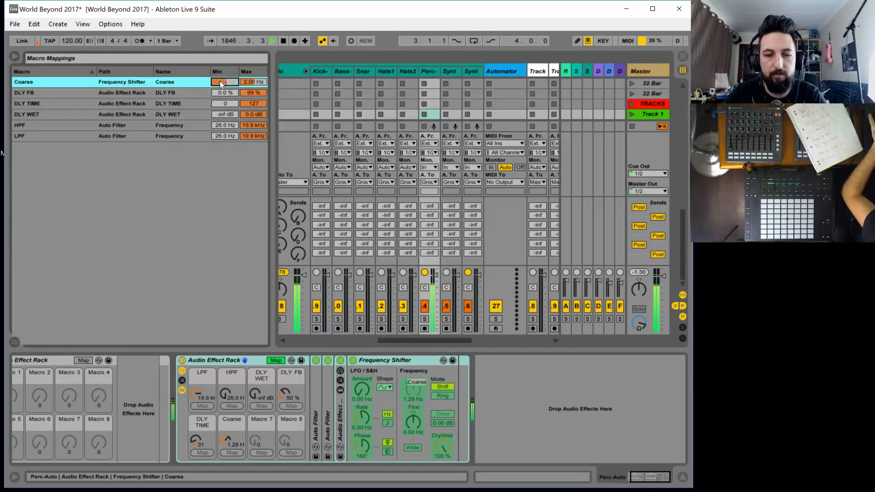
{"action": "type", "text": "-5"}
{"action": "key", "text": "Return"}
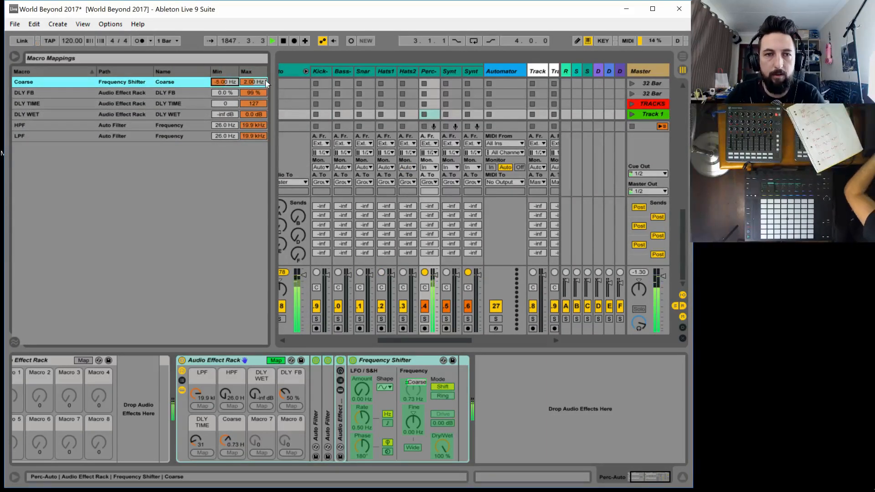
{"action": "left_click", "coordinate": [265, 80]}
{"action": "type", "text": "2"}
{"action": "key", "text": "Return"}
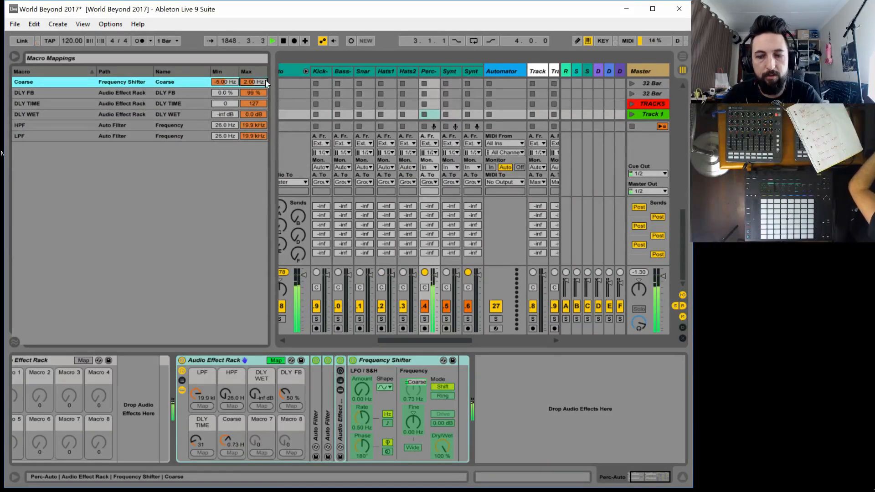
{"action": "left_click", "coordinate": [276, 361]}
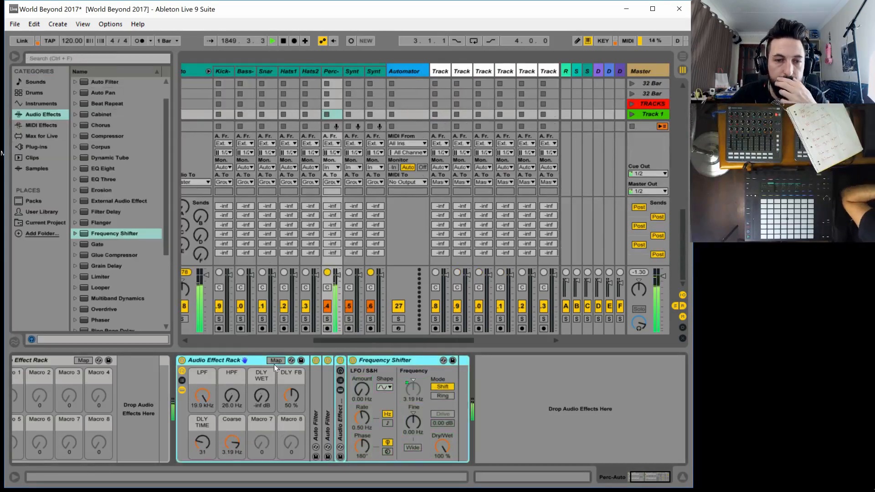
{"action": "mouse_move", "coordinate": [229, 443]}
{"action": "left_mouse_down"}
{"action": "mouse_move", "coordinate": [228, 483]}
{"action": "mouse_move", "coordinate": [229, 443]}
{"action": "left_mouse_up"}
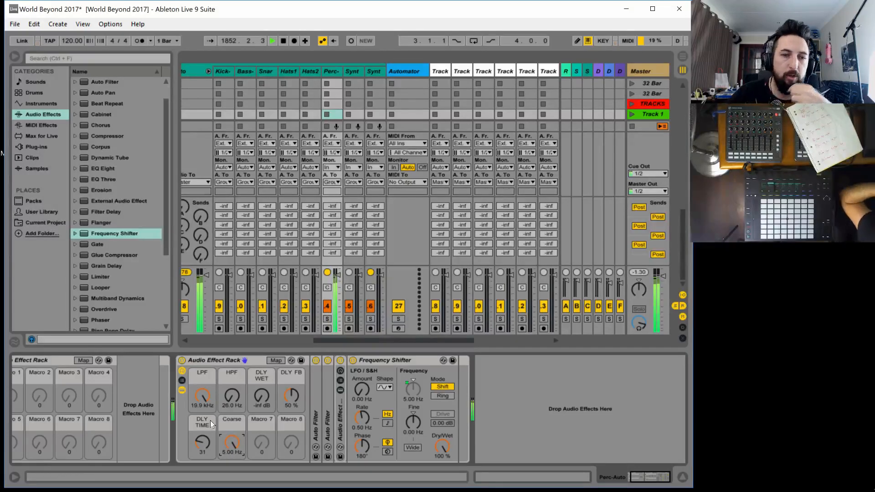
Set the minimum of the Coarse macro mapping to -2000 Hz
{"action": "left_click", "coordinate": [274, 360]}
{"action": "left_click", "coordinate": [222, 82]}
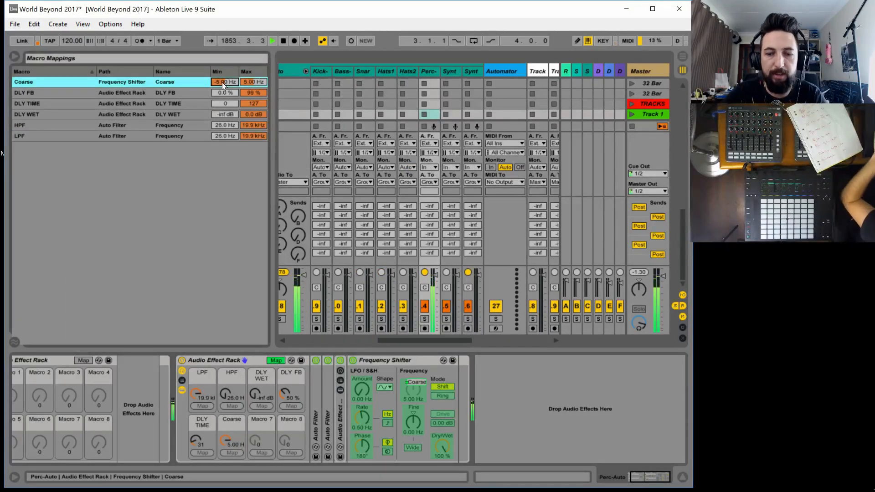
{"action": "type", "text": "-"}
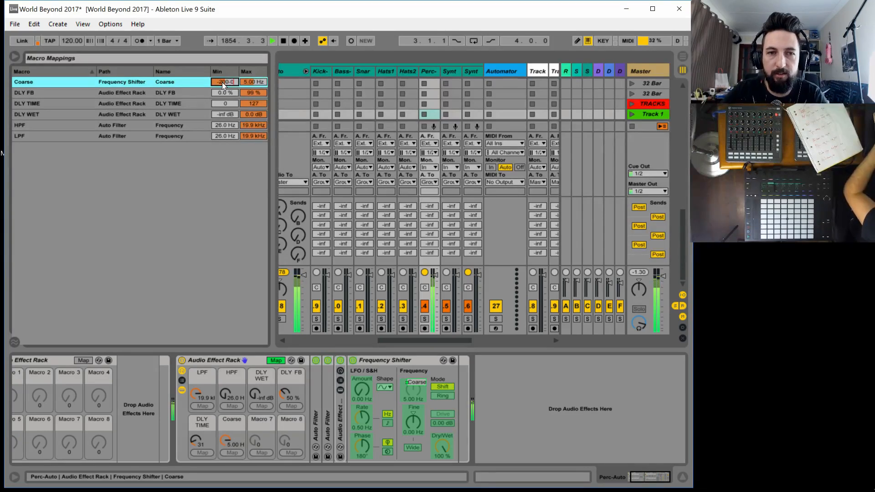
{"action": "type", "text": "2000"}
{"action": "key", "text": "Return"}
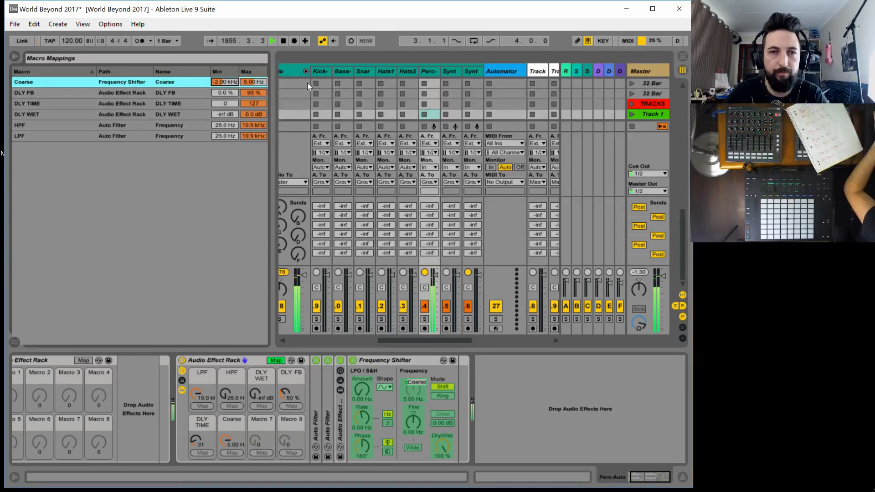
Set the maximum of the Coarse macro mapping to 2000 Hz and test the Coarse macro down to -47.2 Hz
{"action": "left_click", "coordinate": [250, 83]}
{"action": "type", "text": "2000"}
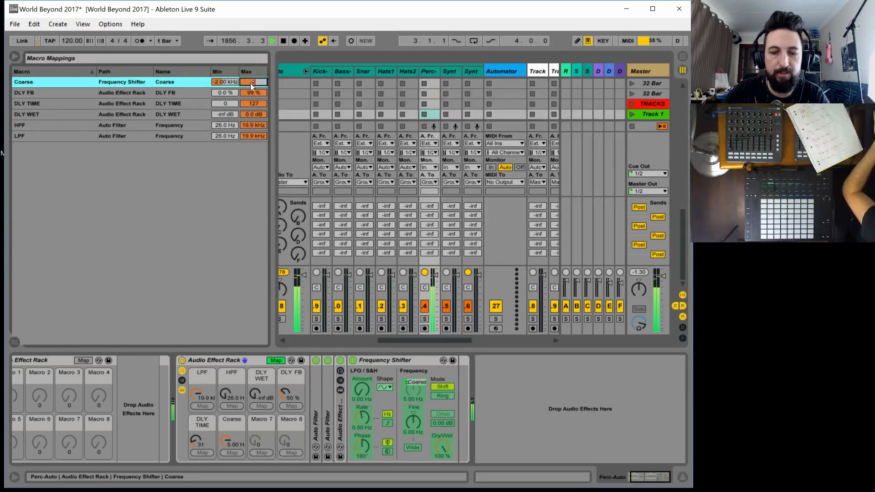
{"action": "key", "text": "Return"}
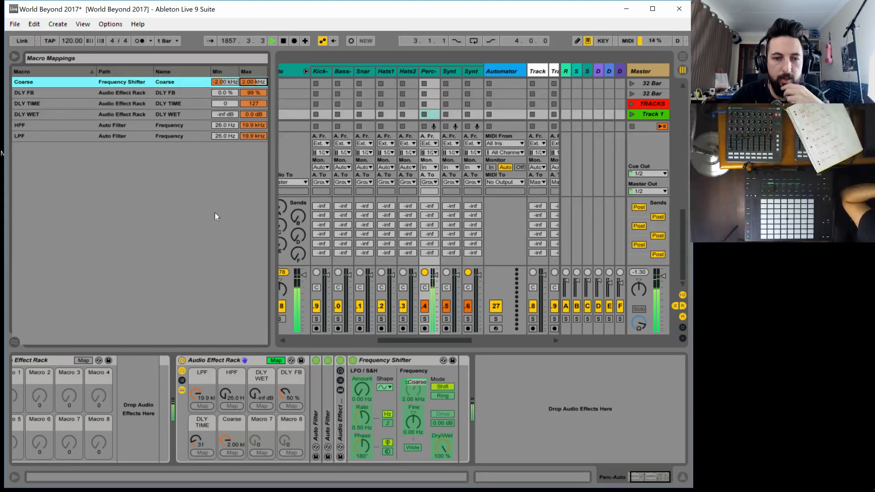
{"action": "left_click", "coordinate": [231, 419]}
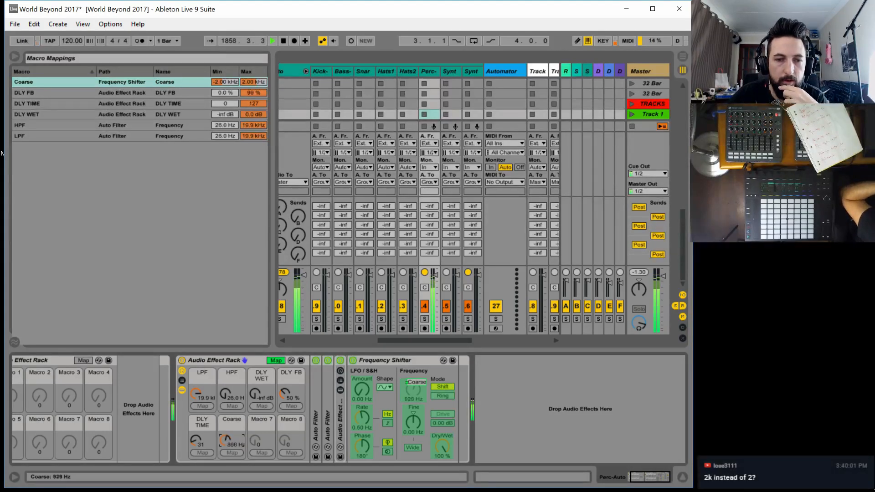
{"action": "left_click_drag", "start_coordinate": [227, 441], "coordinate": [227, 443]}
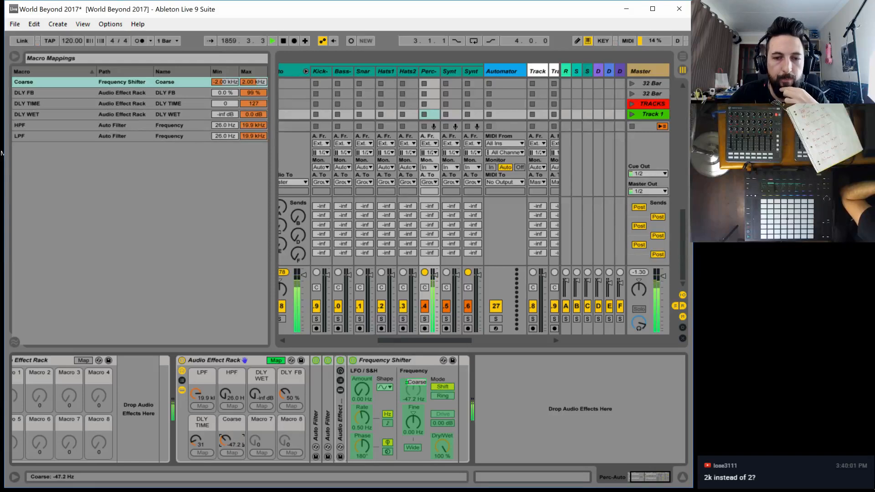
Move the Frequency Shifter ahead of the nested delay rack and set the macros Coarse to 740 Hz and DLY WET to -3.2 dB
{"action": "left_click_drag", "start_coordinate": [377, 361], "coordinate": [330, 373]}
{"action": "left_click_drag", "start_coordinate": [220, 439], "coordinate": [220, 425]}
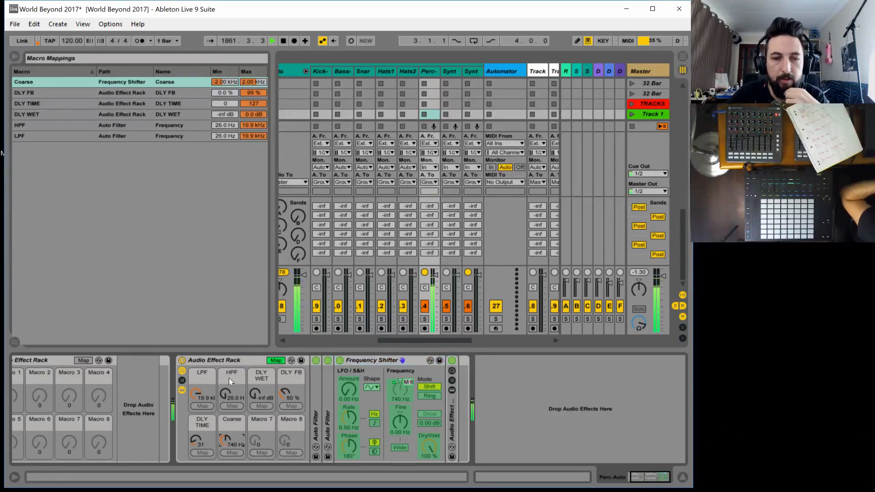
{"action": "left_click_drag", "start_coordinate": [256, 393], "coordinate": [255, 381]}
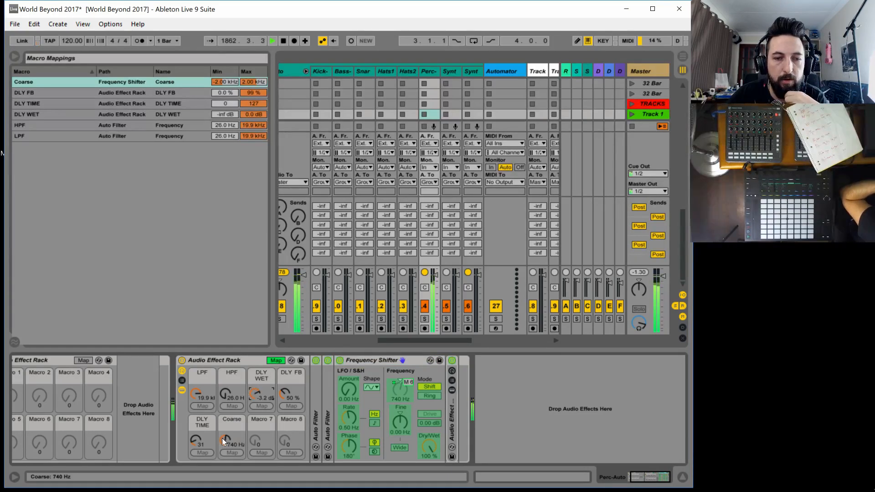
Test the Coarse macro at 362 Hz and -47.2 Hz, leave macro mapping mode and reset Coarse to 0.00 Hz
{"action": "mouse_move", "coordinate": [225, 441]}
{"action": "left_mouse_down"}
{"action": "mouse_move", "coordinate": [225, 471]}
{"action": "mouse_move", "coordinate": [225, 448]}
{"action": "left_mouse_up"}
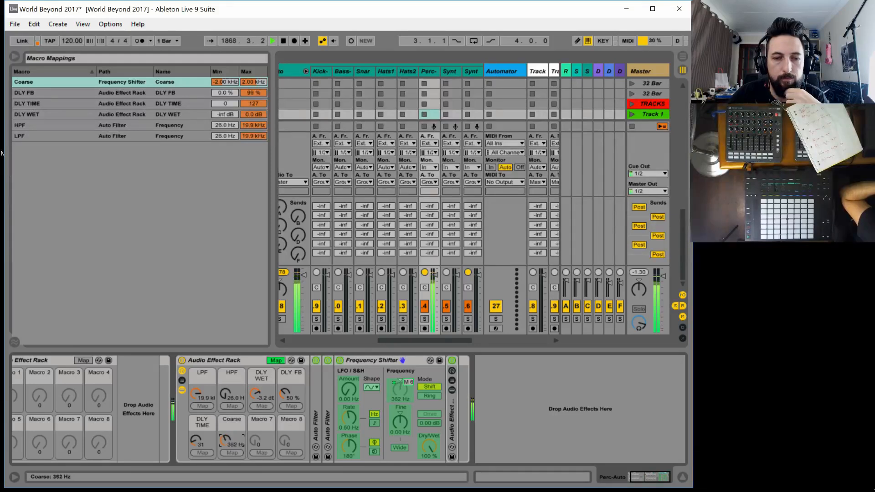
{"action": "left_click_drag", "start_coordinate": [225, 441], "coordinate": [223, 441]}
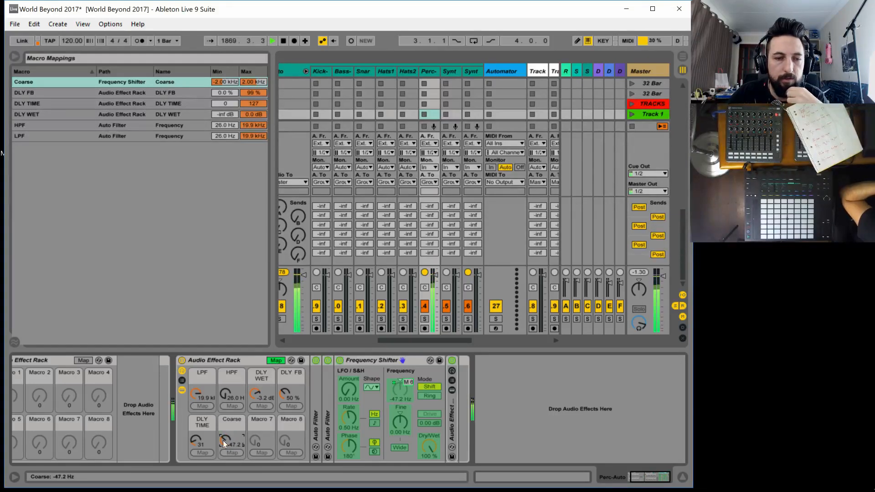
{"action": "left_click", "coordinate": [275, 360]}
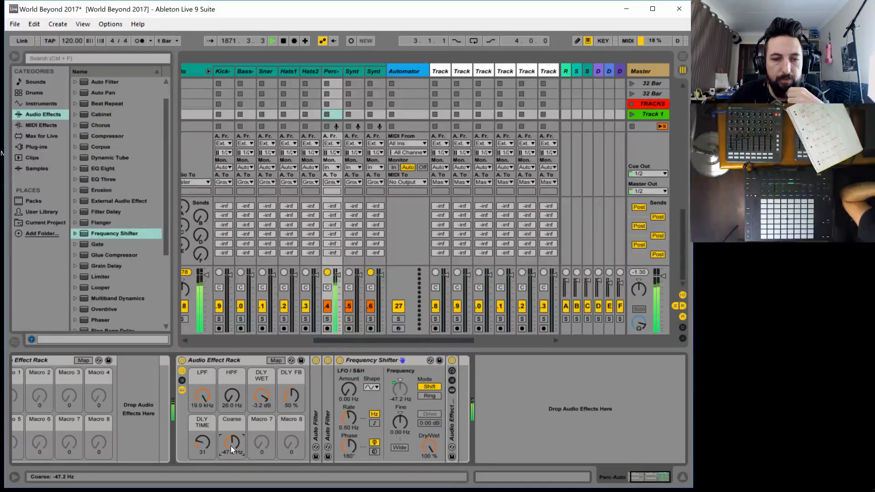
{"action": "key", "text": "Delete"}
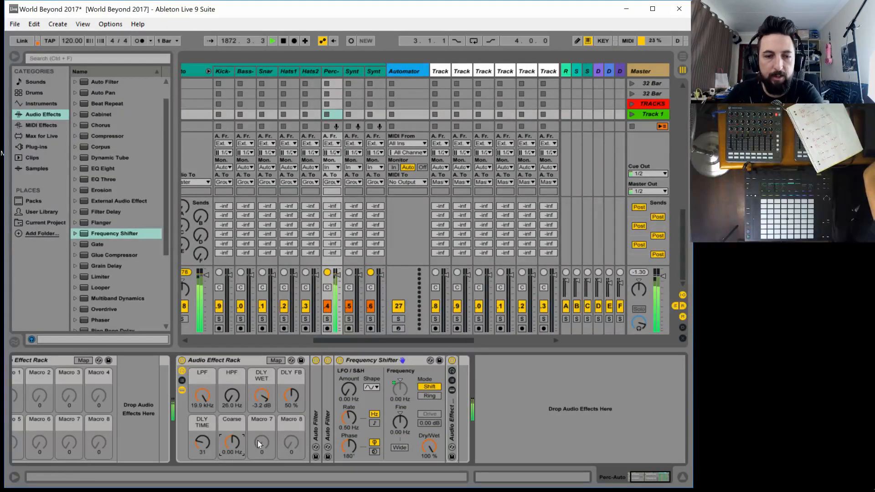
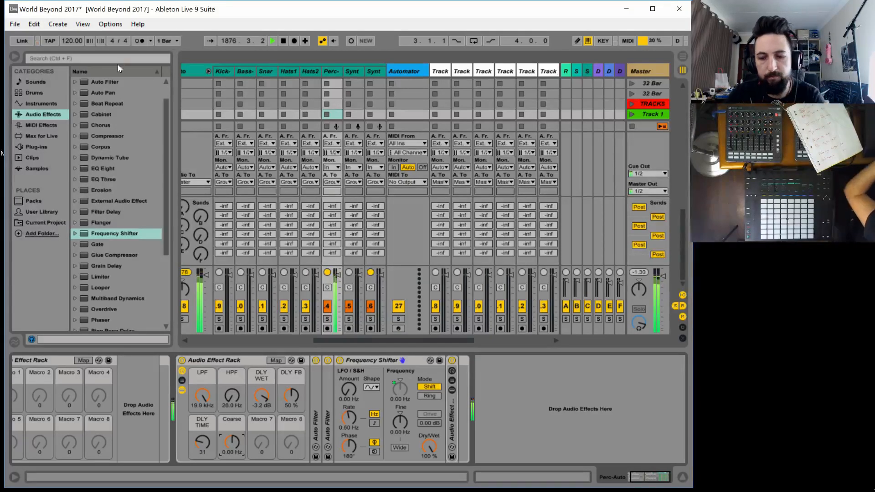
Check the audio preferences and the Traktor Audio 10 hardware setup, including its audio settings and diagnostics, and close both windows
{"action": "key", "text": "ctrl+comma"}
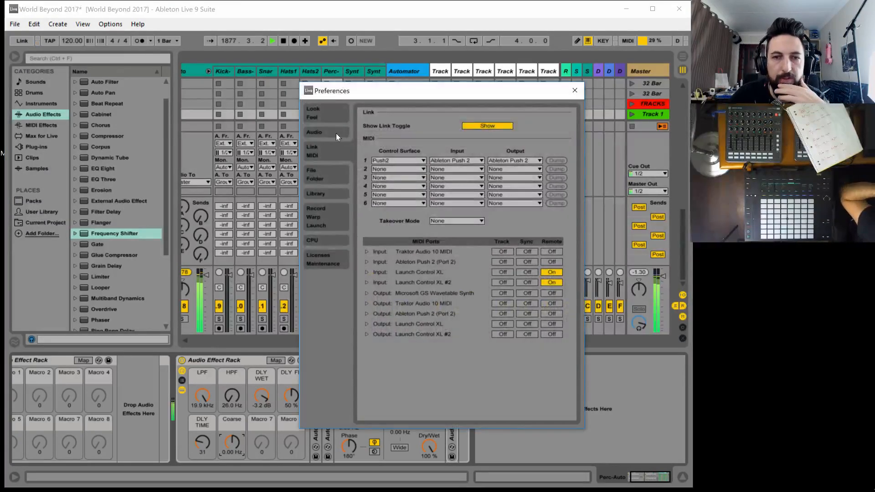
{"action": "left_click", "coordinate": [323, 133]}
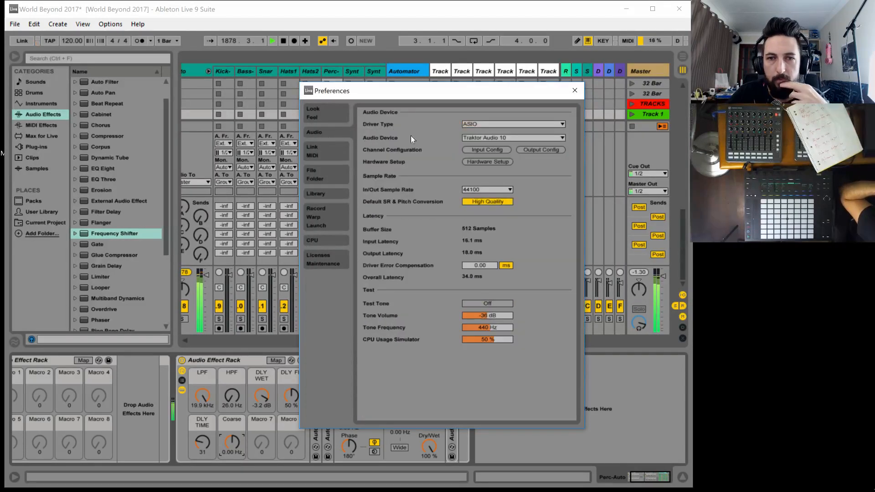
{"action": "left_click", "coordinate": [504, 161]}
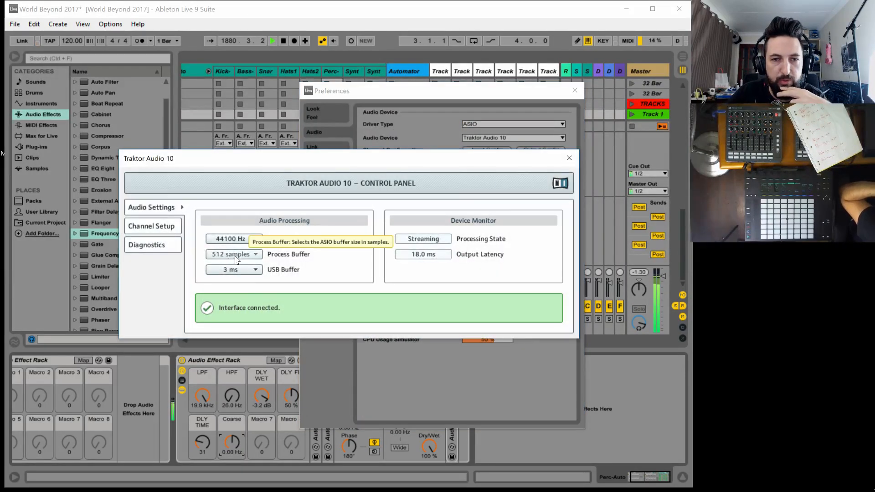
{"action": "left_click", "coordinate": [146, 244]}
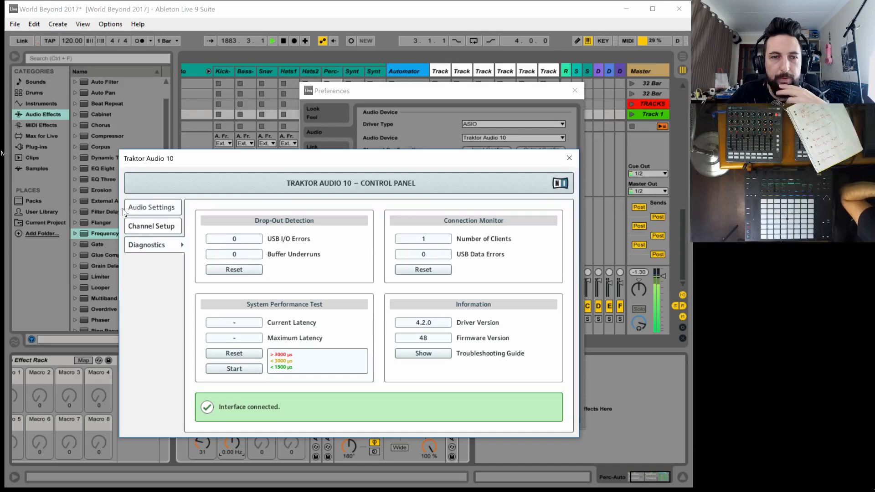
{"action": "left_click", "coordinate": [569, 159]}
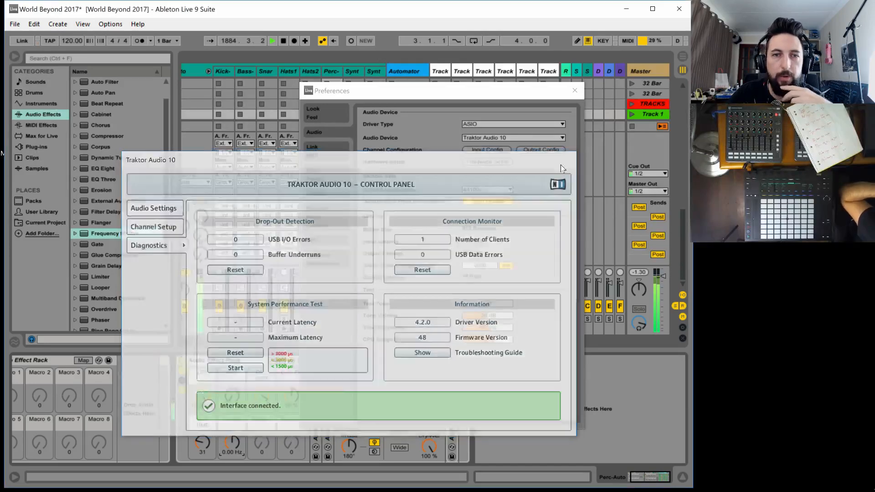
{"action": "left_click", "coordinate": [575, 90]}
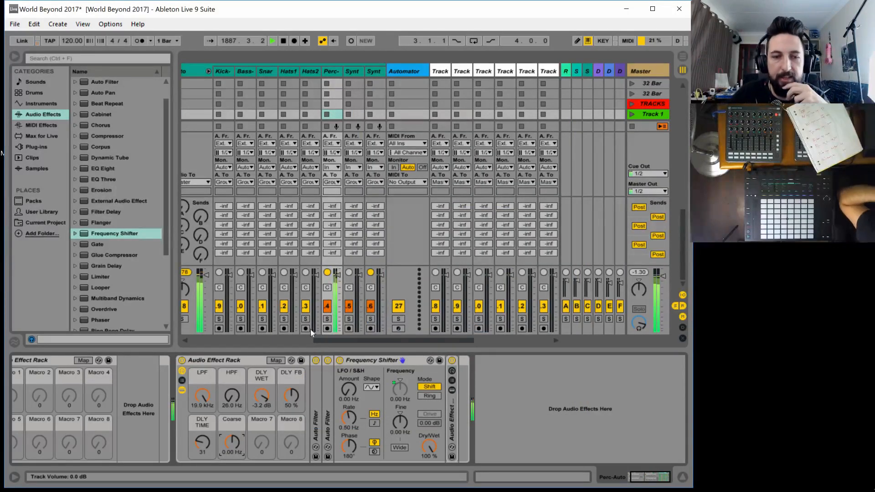
Turn the DLY WET macro down to -inf dB and map the Frequency Shifter's LFO Amount to Macro 7 and Rate to Macro 8
{"action": "left_click_drag", "start_coordinate": [265, 396], "coordinate": [264, 474]}
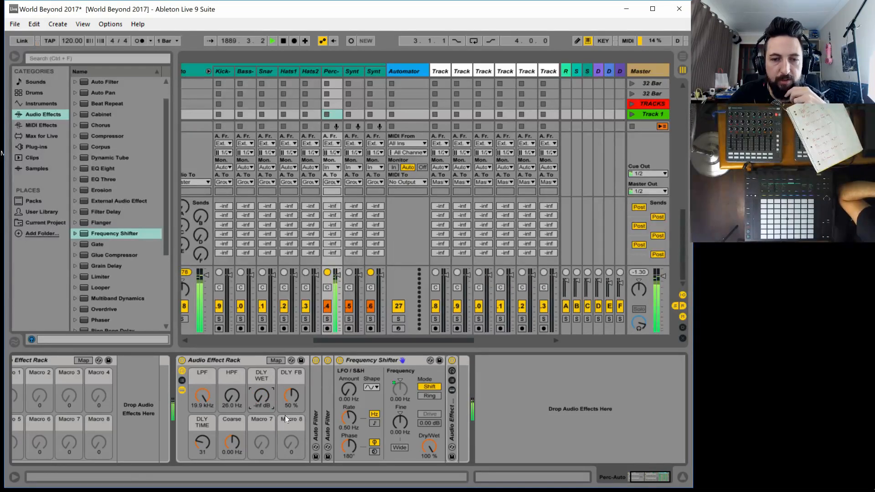
{"action": "left_click", "coordinate": [278, 360]}
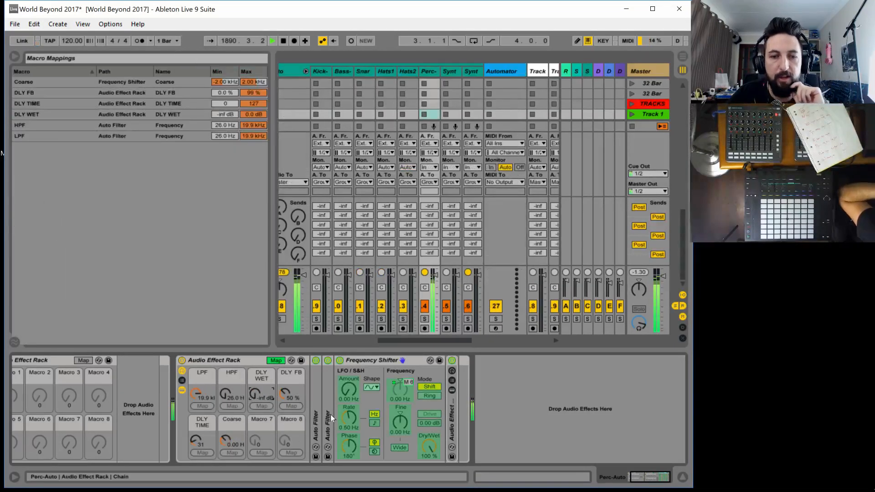
{"action": "left_click", "coordinate": [344, 390]}
{"action": "left_click", "coordinate": [262, 452]}
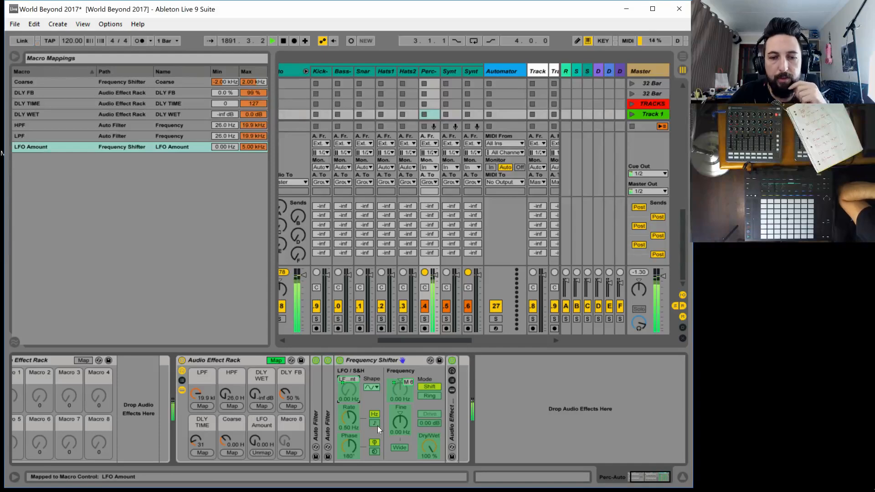
{"action": "left_click", "coordinate": [349, 417]}
{"action": "left_click", "coordinate": [291, 453]}
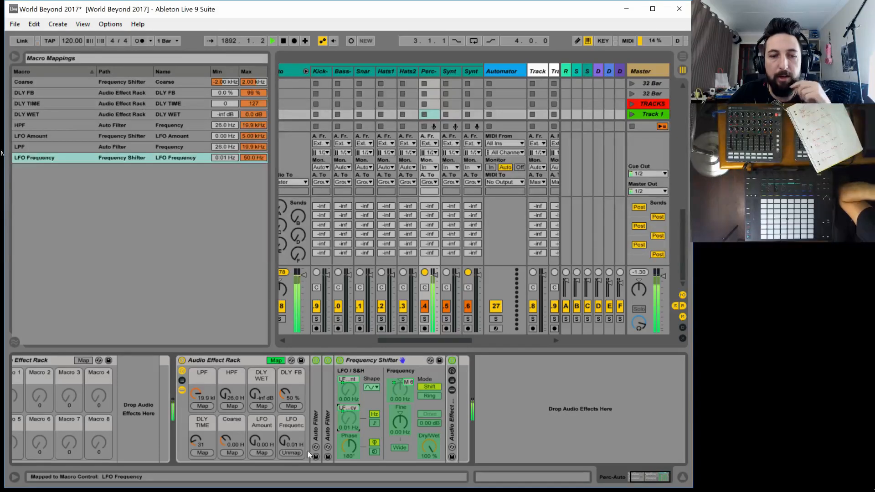
{"action": "left_click", "coordinate": [272, 360]}
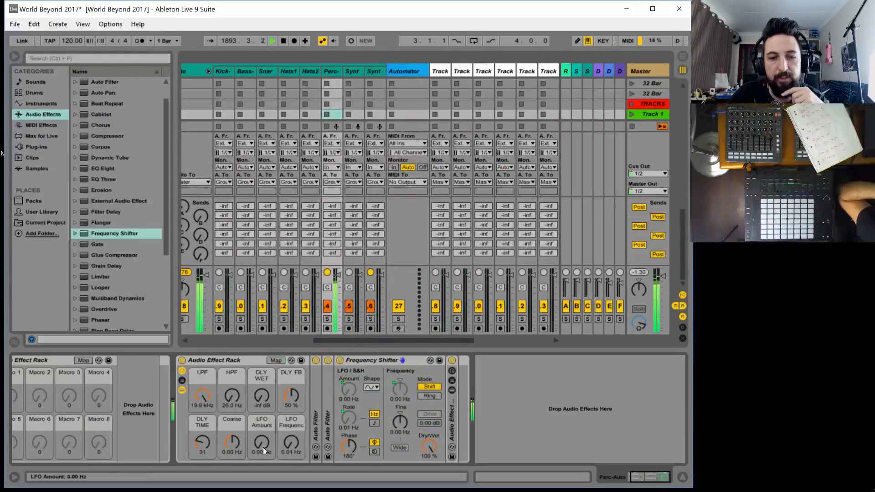
Test the rack with LFO Amount at 1.32 kHz, LFO Frequency at 0.40 Hz, DLY WET at -5.1 dB and LPF at 863 Hz
{"action": "left_click_drag", "start_coordinate": [264, 447], "coordinate": [291, 433]}
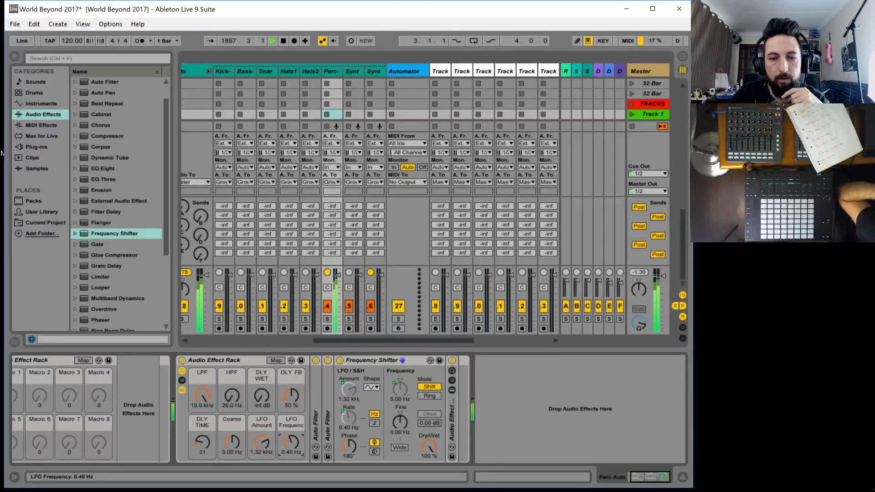
{"action": "left_click_drag", "start_coordinate": [250, 402], "coordinate": [255, 393]}
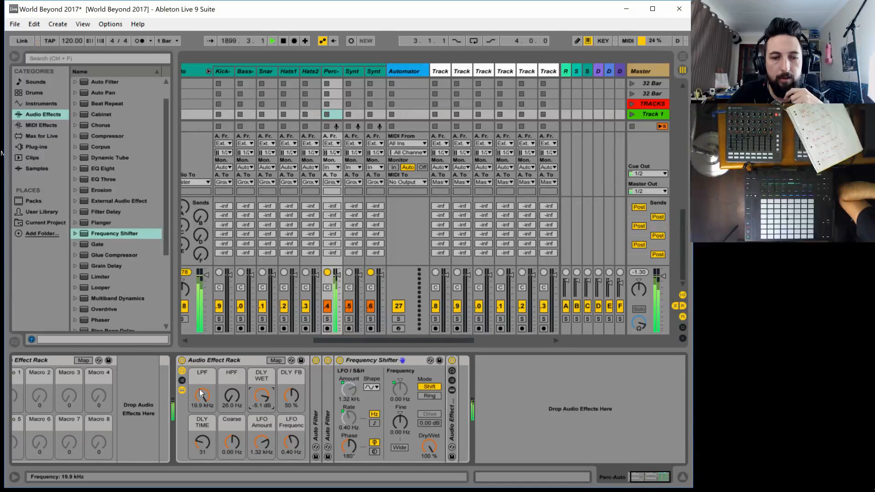
{"action": "left_click_drag", "start_coordinate": [199, 390], "coordinate": [199, 433]}
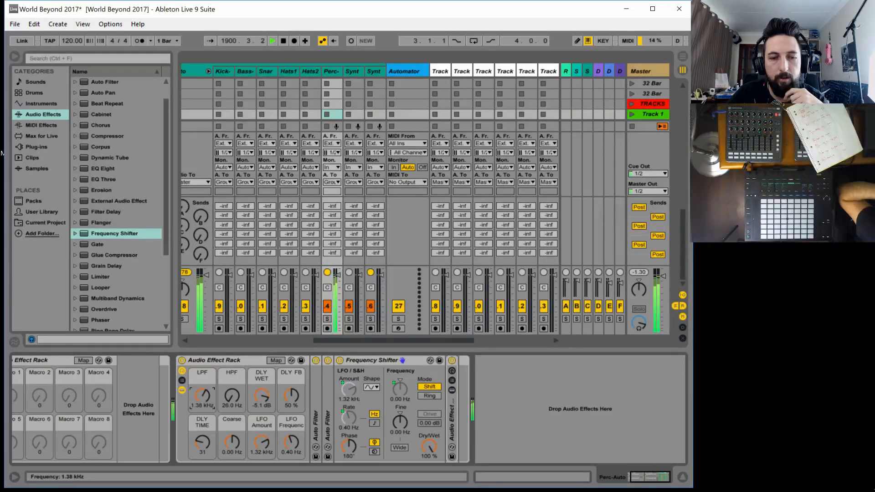
{"action": "left_click_drag", "start_coordinate": [199, 434], "coordinate": [199, 432]}
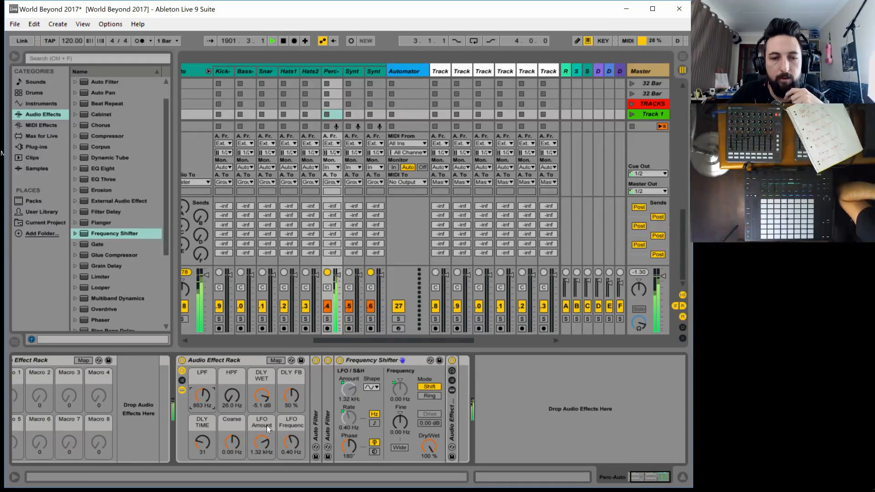
Set LFO Frequency to 3.91 Hz, LFO Amount to 28.8 Hz, LPF to 1.62 kHz, DLY WET to -8.6 dB, and DLY FB and DLY TIME to 0
{"action": "left_click_drag", "start_coordinate": [291, 442], "coordinate": [262, 456]}
{"action": "left_click_drag", "start_coordinate": [206, 399], "coordinate": [207, 393]}
{"action": "left_click_drag", "start_coordinate": [265, 397], "coordinate": [265, 388]}
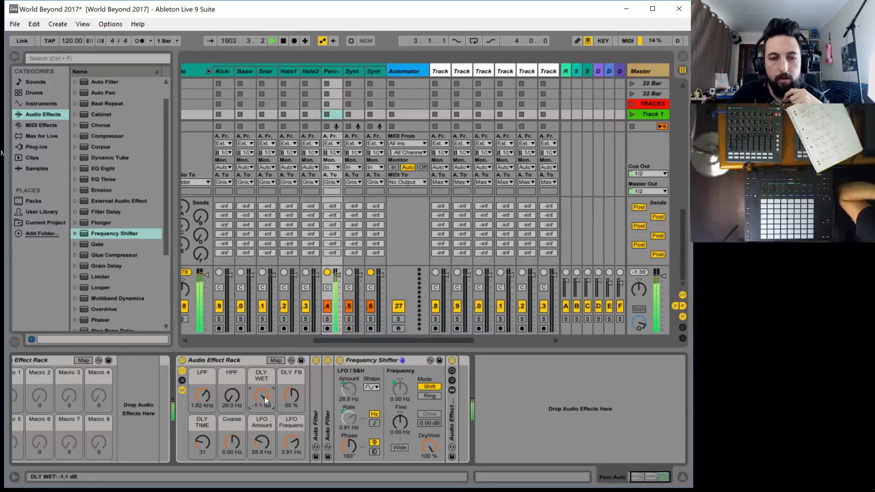
{"action": "left_click_drag", "start_coordinate": [203, 438], "coordinate": [203, 444]}
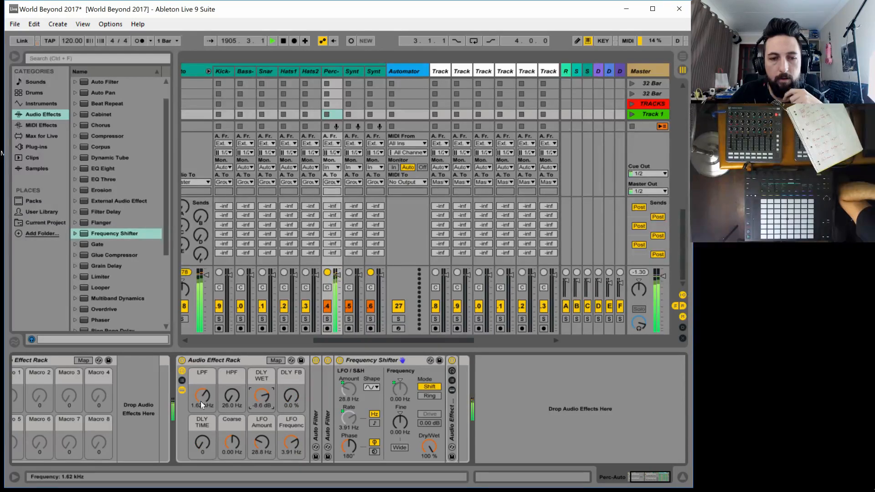
Set LPF to 19.9 kHz, DLY FB to 65 %, LFO Amount to 218 Hz, HPF to 320 Hz and LFO Frequency to 2.14 Hz
{"action": "left_click_drag", "start_coordinate": [203, 398], "coordinate": [202, 360]}
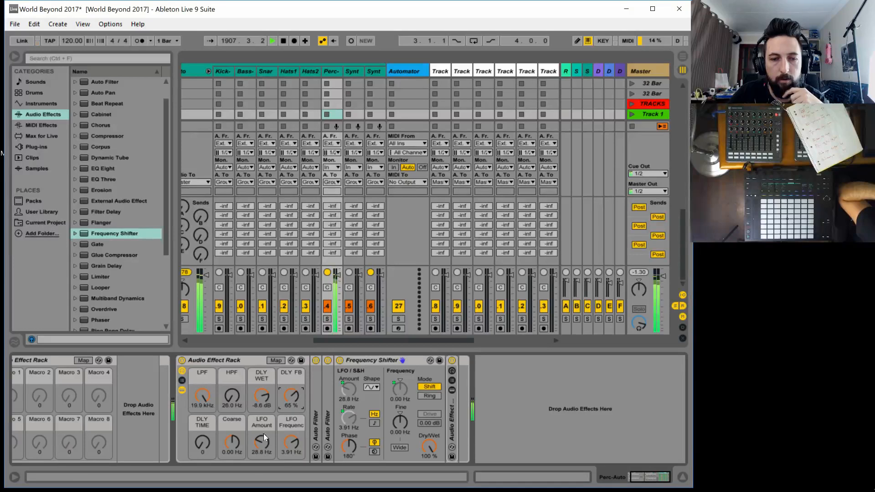
{"action": "left_click_drag", "start_coordinate": [262, 441], "coordinate": [262, 432]}
{"action": "left_click_drag", "start_coordinate": [231, 395], "coordinate": [231, 395]}
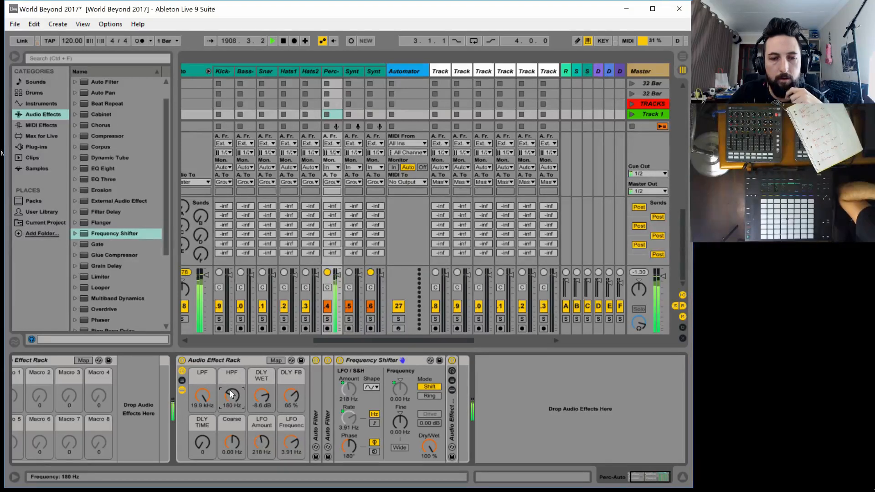
{"action": "mouse_move", "coordinate": [291, 441]}
{"action": "left_mouse_down"}
{"action": "mouse_move", "coordinate": [291, 460]}
{"action": "mouse_move", "coordinate": [297, 436]}
{"action": "left_mouse_up"}
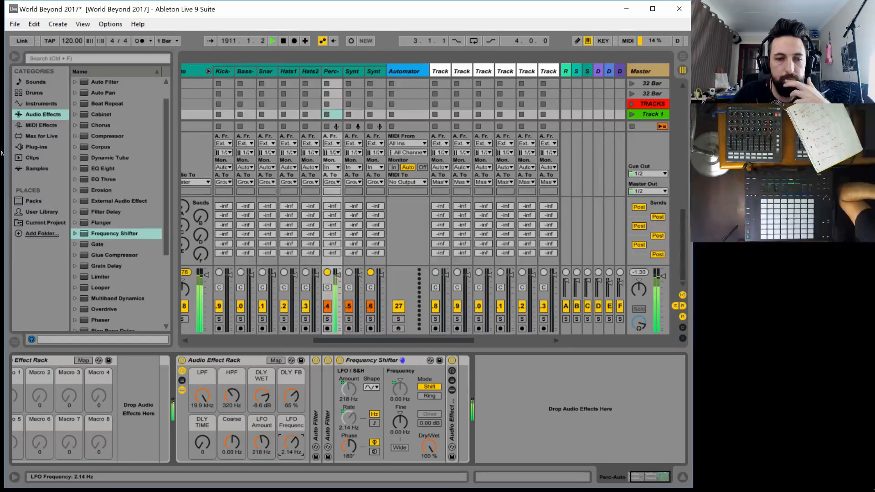
Rename the Coarse macro as SHIFT FREQ
{"action": "left_click", "coordinate": [233, 417]}
{"action": "left_click", "coordinate": [237, 418]}
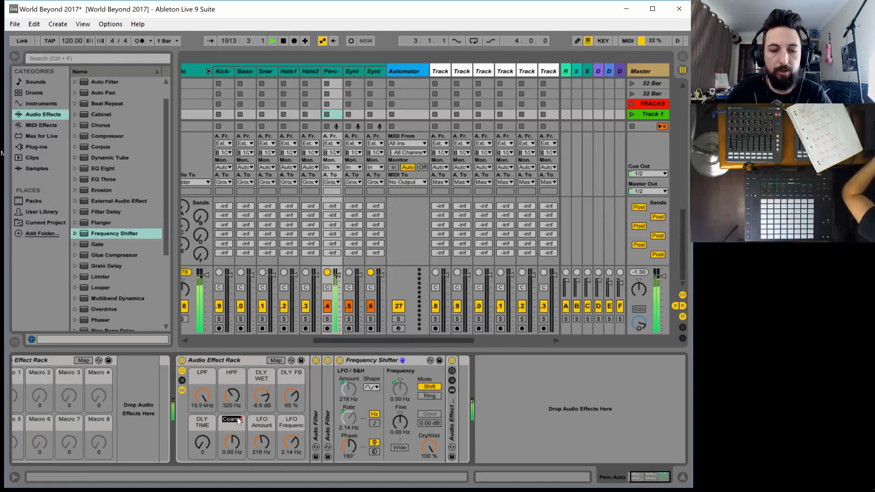
{"action": "type", "text": "F"}
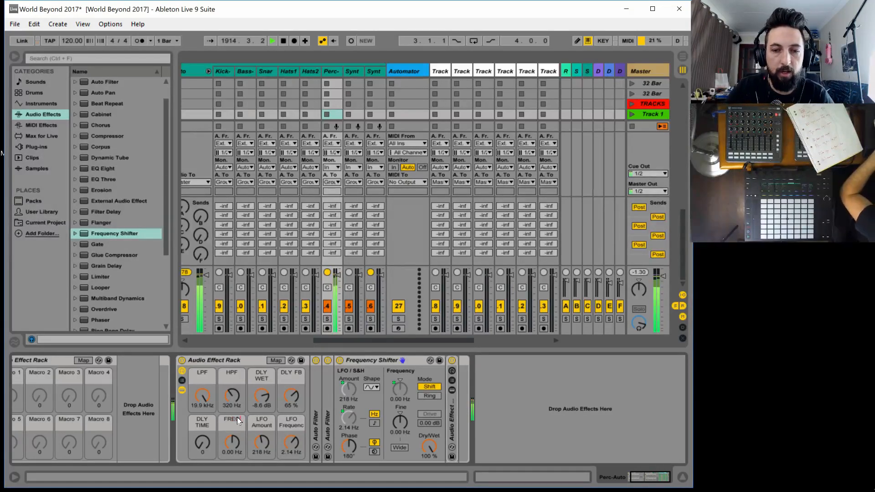
{"action": "type", "text": "REQ FREQ"}
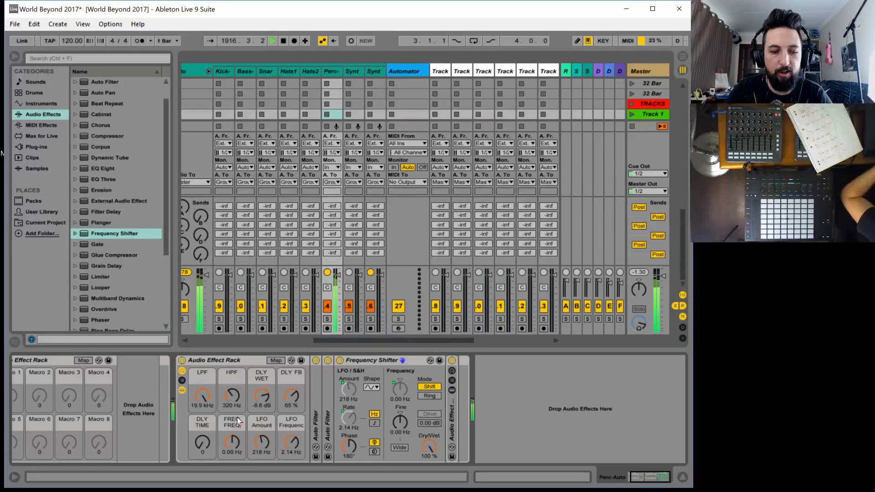
{"action": "left_click", "coordinate": [237, 421]}
{"action": "type", "text": "SHIFT FR"}
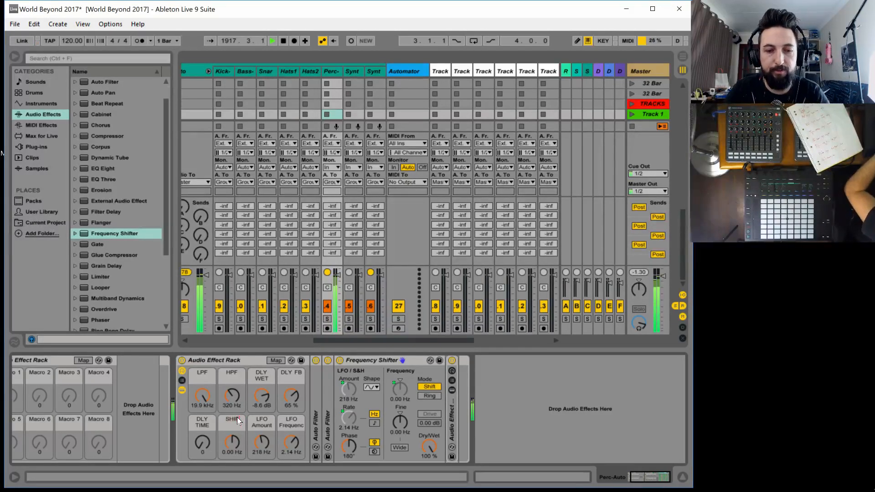
{"action": "type", "text": "EQ"}
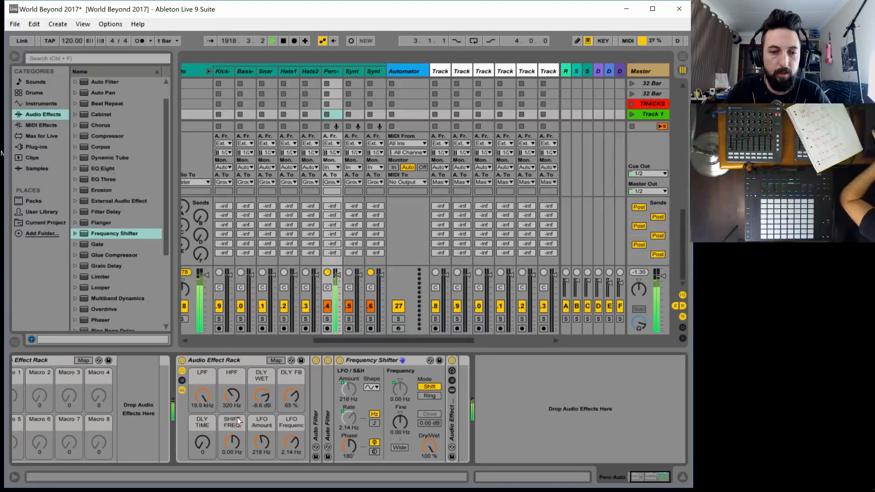
Rename the LFO Amount macro as SHIFT AMNT and the LFO Frequency macro as SHIFT RATE
{"action": "key", "text": "Tab"}
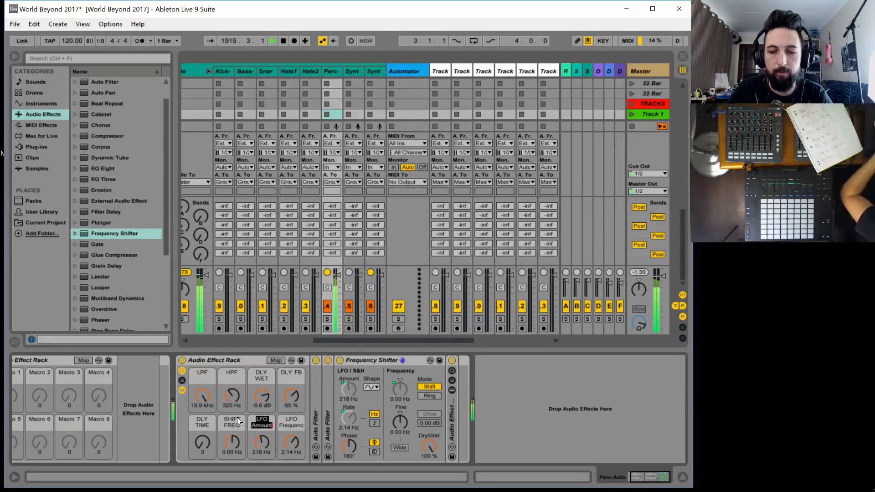
{"action": "type", "text": "SHIFT"}
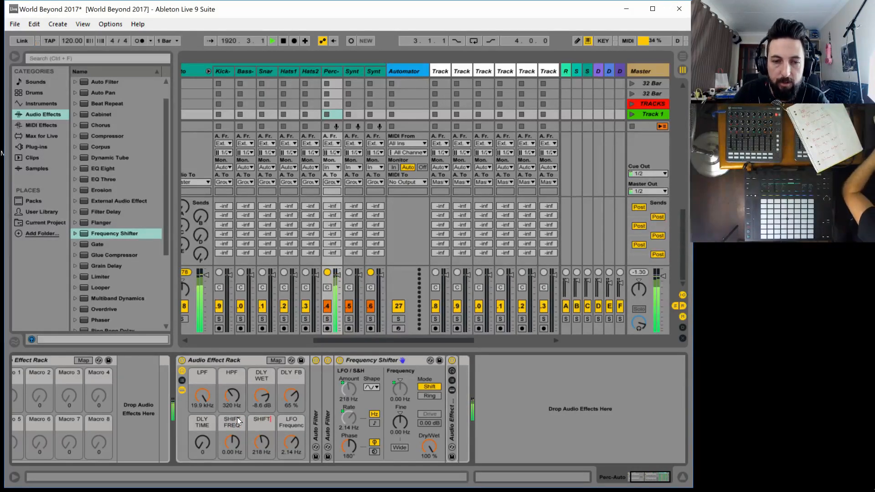
{"action": "type", "text": " LFO"}
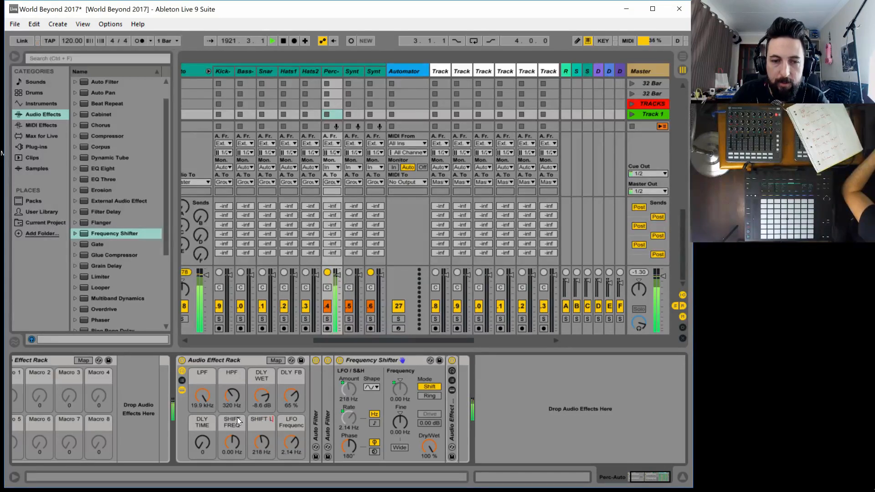
{"action": "key", "text": "BackSpace"}
{"action": "key", "text": "BackSpace"}
{"action": "key", "text": "BackSpace"}
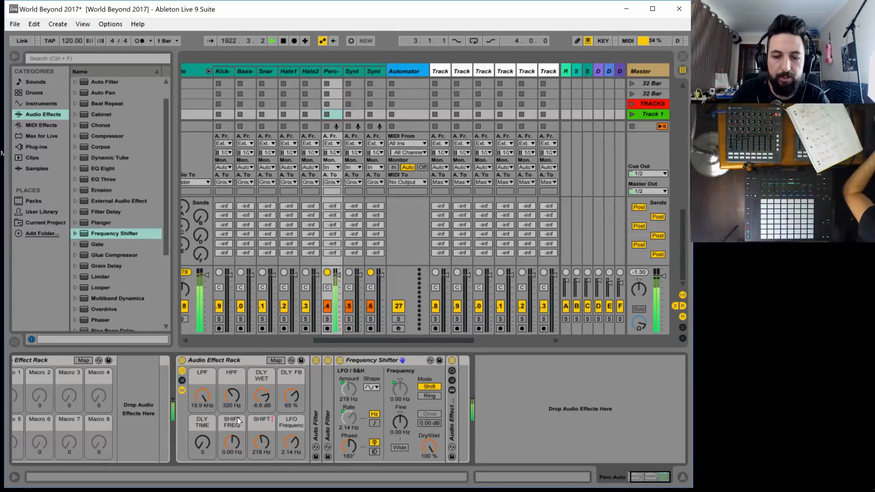
{"action": "type", "text": "AMNT"}
{"action": "key", "text": "Tab"}
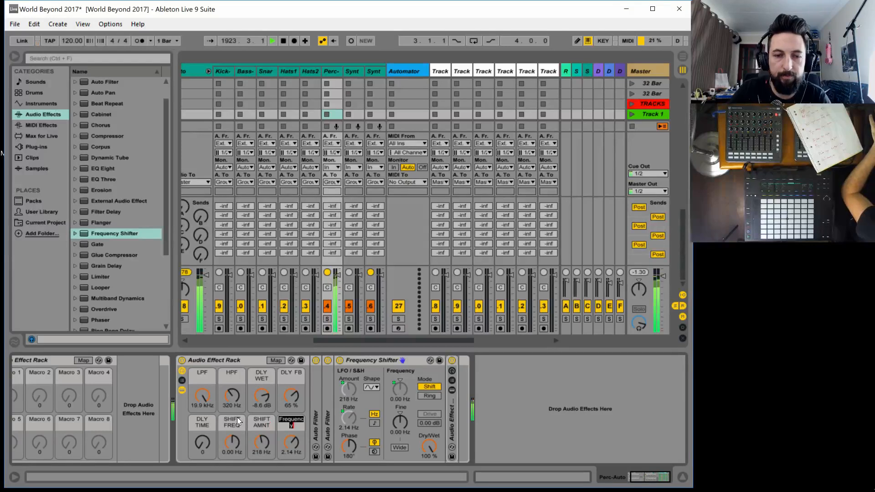
{"action": "type", "text": "SHIFT RATE"}
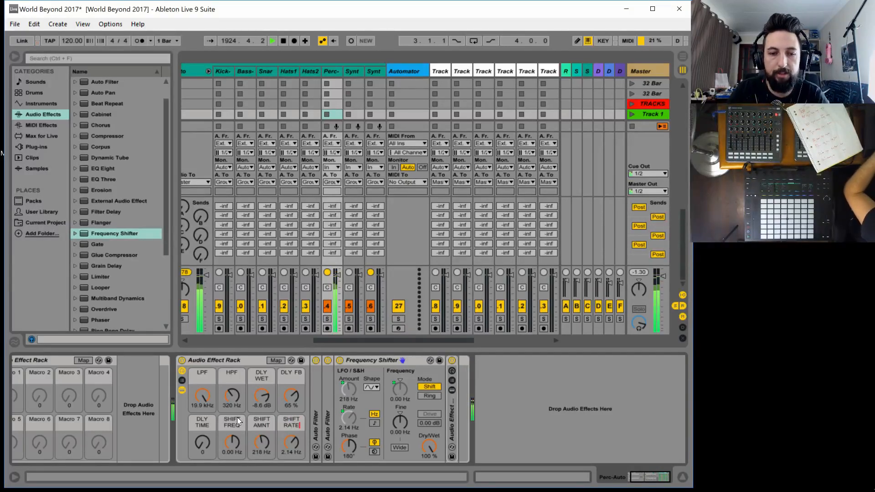
{"action": "key", "text": "Return"}
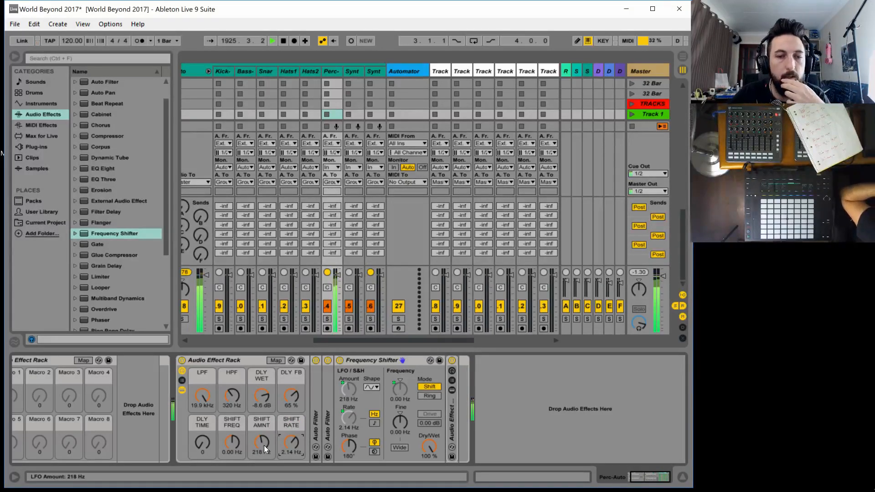
Reset the macros to their defaults: SHIFT FREQ 0.00 Hz, SHIFT AMNT 0.00 Hz and SHIFT RATE 0.50 Hz
{"action": "left_click_drag", "start_coordinate": [264, 445], "coordinate": [230, 460]}
{"action": "key", "text": "Delete"}
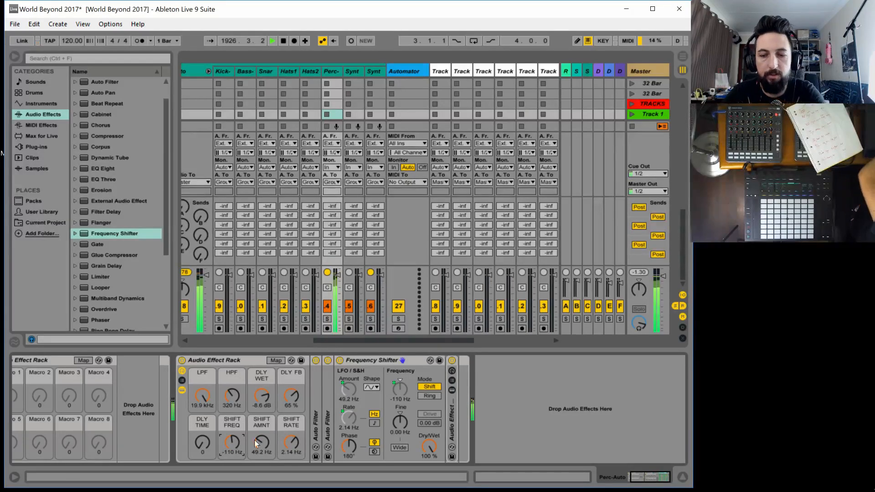
{"action": "left_click", "coordinate": [263, 440]}
{"action": "key", "text": "Delete"}
{"action": "left_click", "coordinate": [292, 442]}
{"action": "key", "text": "Delete"}
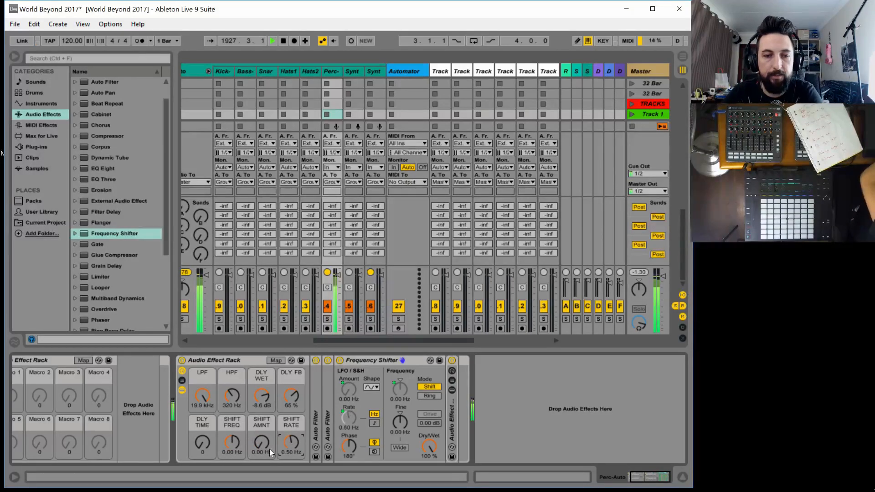
Audition the SHIFT FREQ macro by sweeping it down to -2.00 kHz and return it to 0.00 Hz
{"action": "left_click_drag", "start_coordinate": [232, 440], "coordinate": [233, 460]}
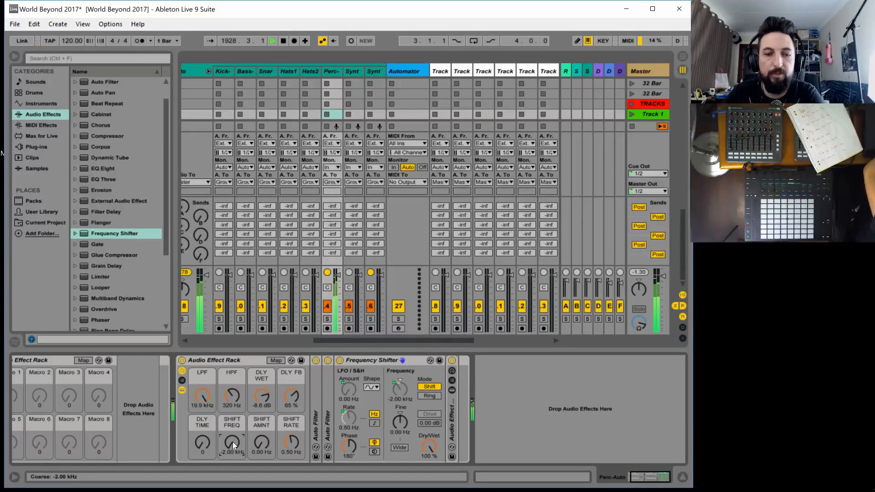
{"action": "key", "text": "Delete"}
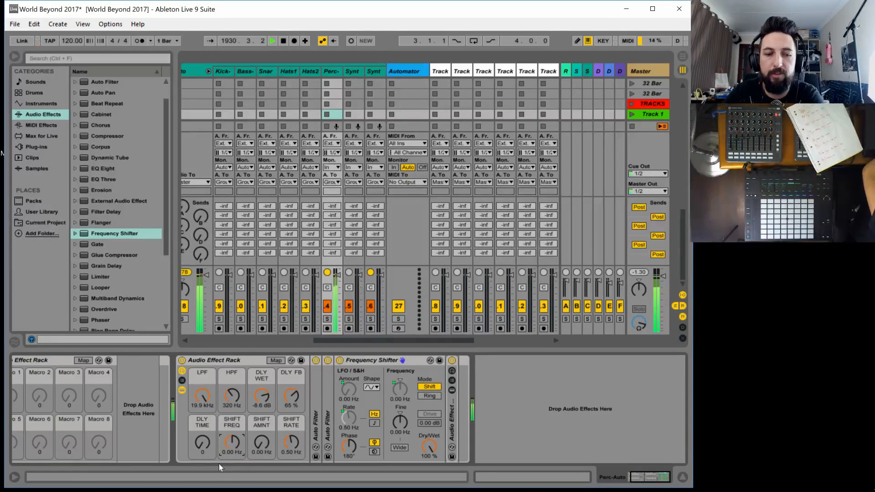
{"action": "left_click_drag", "start_coordinate": [260, 441], "coordinate": [228, 465]}
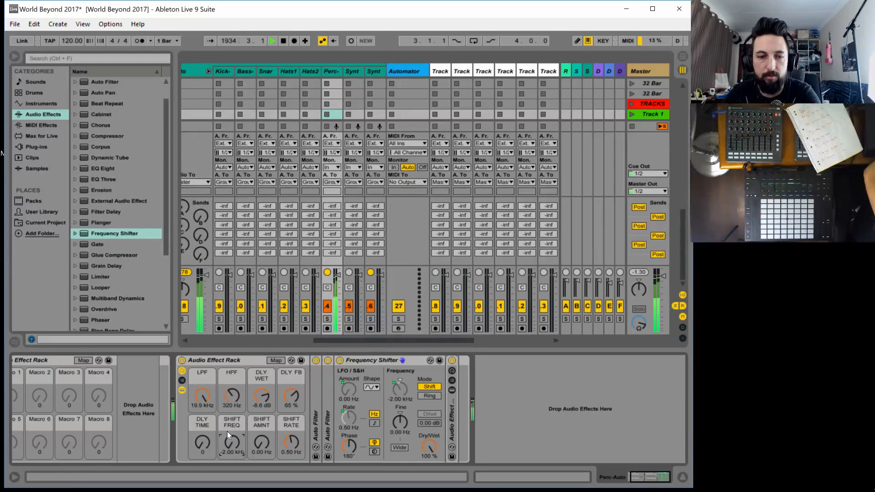
{"action": "mouse_move", "coordinate": [238, 444]}
{"action": "left_mouse_down"}
{"action": "mouse_move", "coordinate": [238, 409]}
{"action": "mouse_move", "coordinate": [238, 451]}
{"action": "left_mouse_up"}
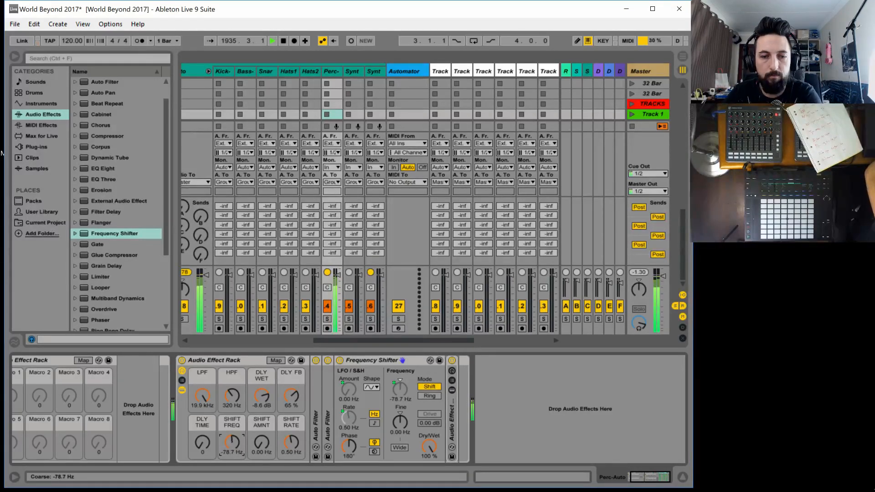
{"action": "key", "text": "ctrl+z"}
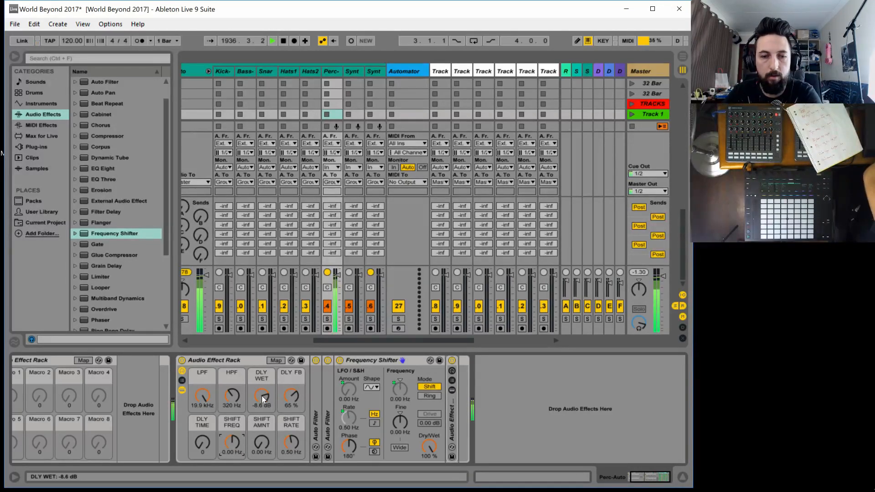
Lower the macros: DLY WET to -inf dB, SHIFT RATE to 0.01 Hz, HPF to 26.0 Hz and DLY FB to 44 %
{"action": "left_click_drag", "start_coordinate": [261, 395], "coordinate": [297, 460]}
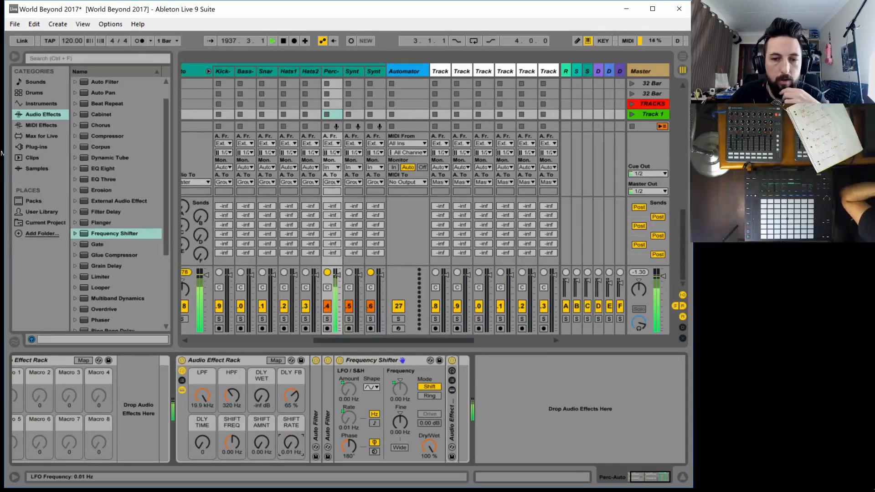
{"action": "left_click_drag", "start_coordinate": [233, 395], "coordinate": [233, 433]}
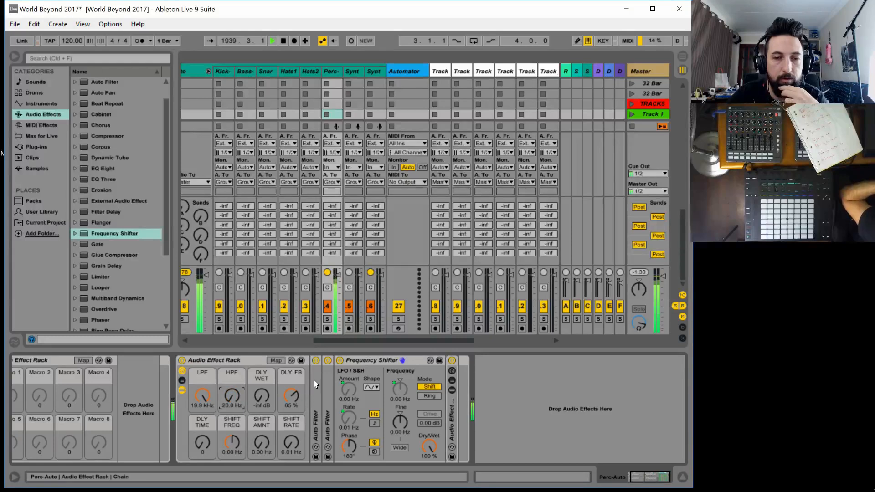
{"action": "left_click_drag", "start_coordinate": [291, 395], "coordinate": [291, 408]}
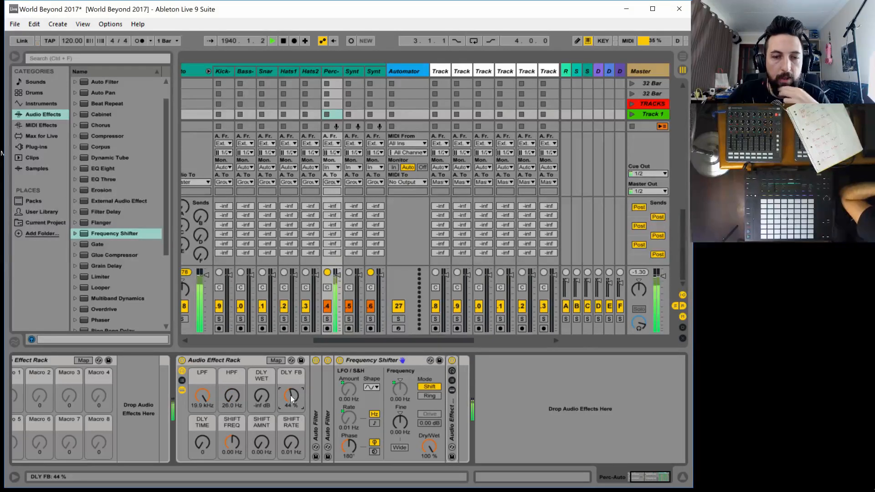
Rename the macro-mapped Audio Effect Rack on the Perc-Auto track as Perc Automate
{"action": "left_click", "coordinate": [217, 358]}
{"action": "key", "text": "ctrl+r"}
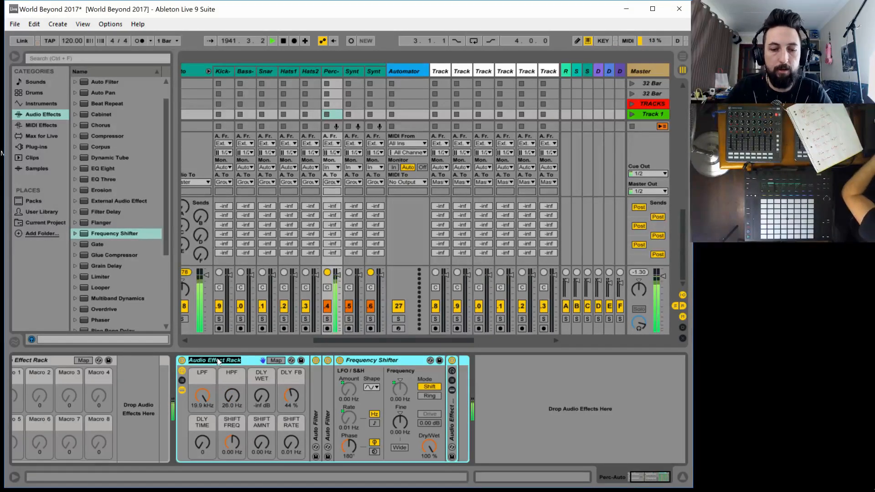
{"action": "type", "text": "Perc"}
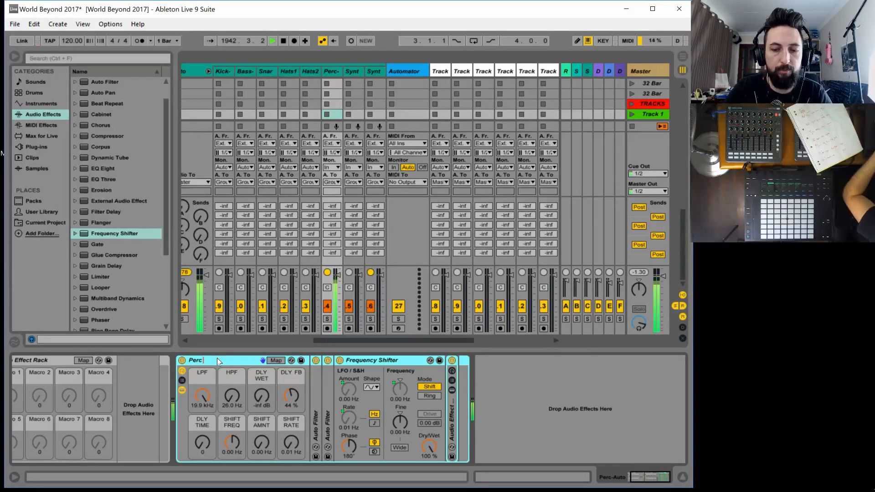
{"action": "type", "text": " Automate"}
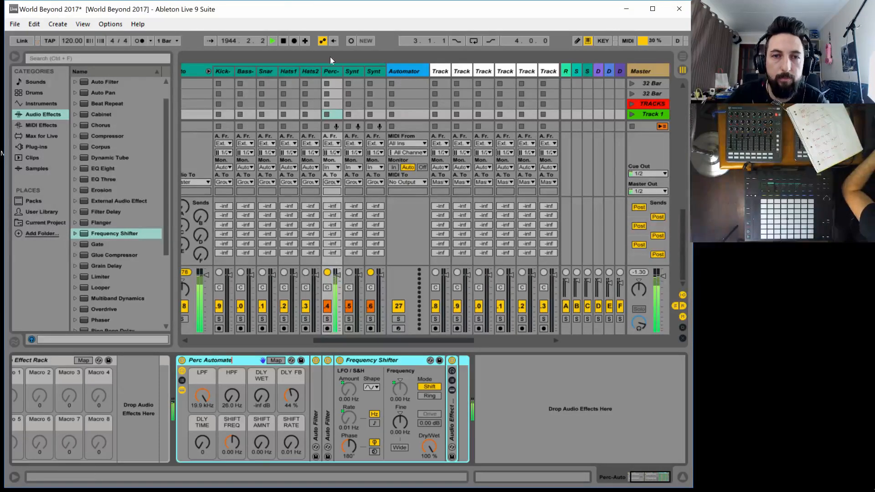
Check how the Synth1-Auto rack is named, and rename the Perc-Auto rack as Perc Auto Effect
{"action": "left_click", "coordinate": [353, 64]}
{"action": "left_click", "coordinate": [338, 70]}
{"action": "left_click", "coordinate": [360, 70]}
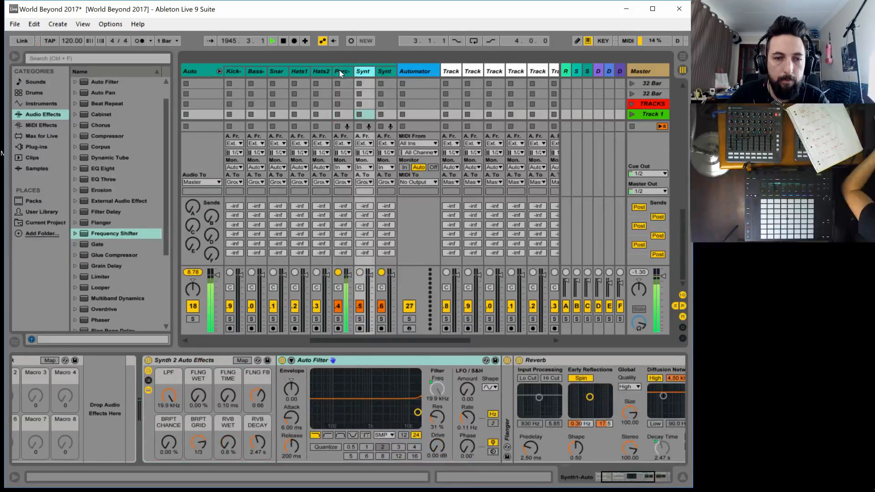
{"action": "left_click", "coordinate": [339, 70]}
{"action": "left_click", "coordinate": [222, 359]}
{"action": "key", "text": "ctrl+r"}
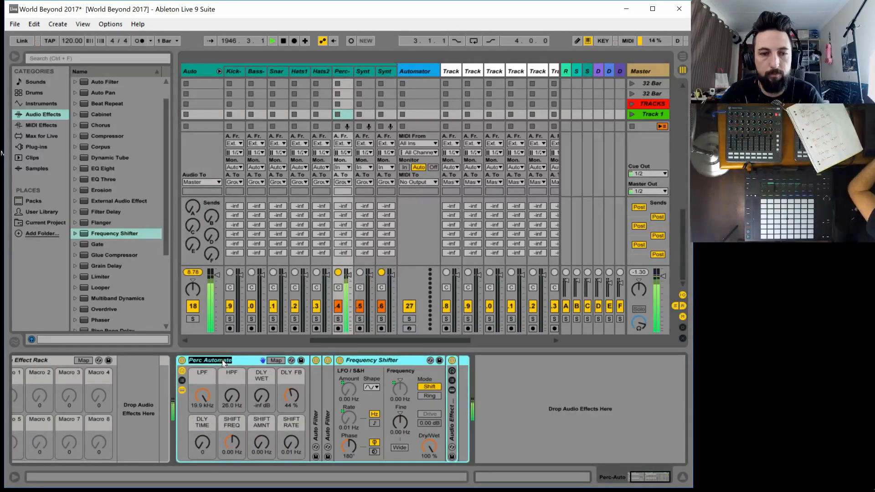
{"action": "type", "text": "Perc Auto"}
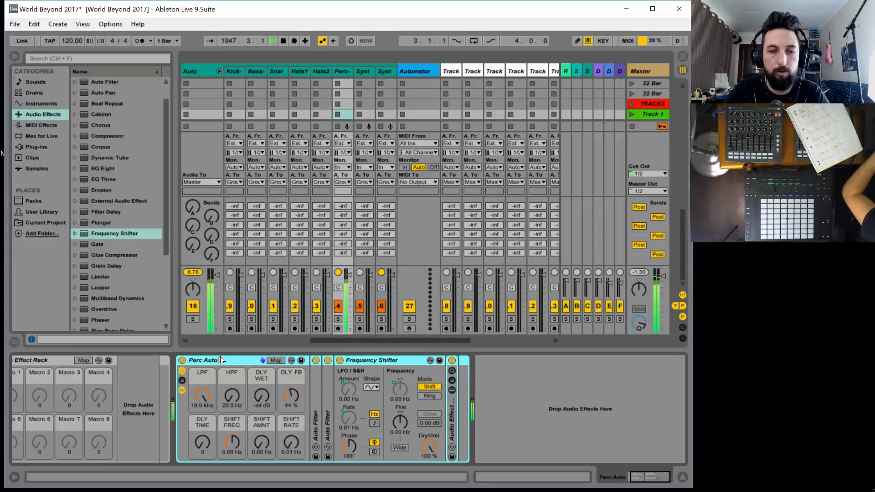
{"action": "type", "text": " Effect"}
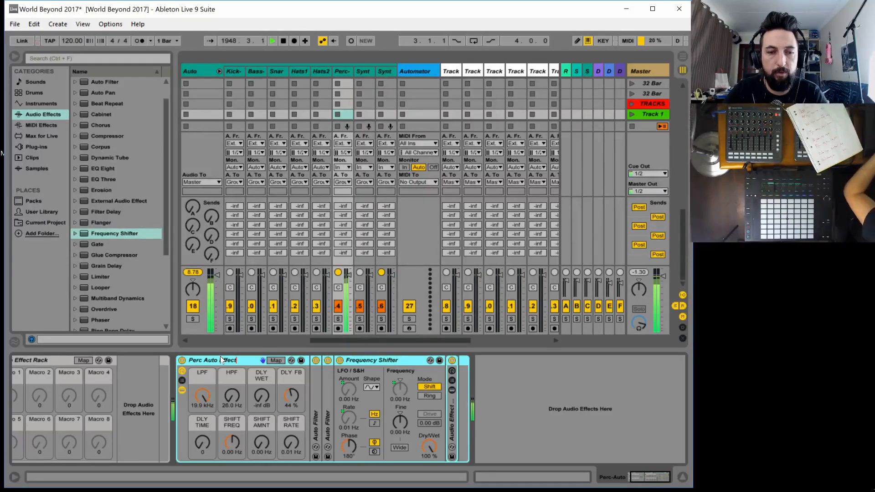
{"action": "left_click", "coordinate": [546, 389]}
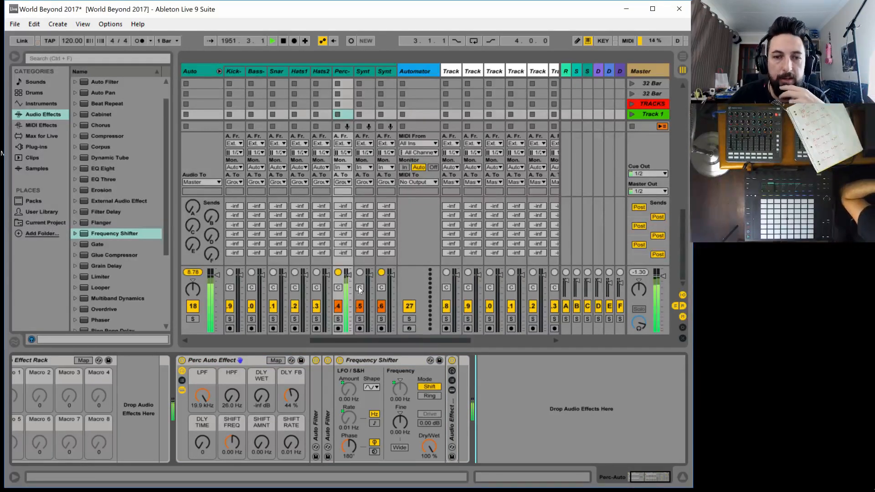
Launch the Hat 2 clip in the Track 1 scene and stop the Perc clip
{"action": "left_click_drag", "start_coordinate": [338, 341], "coordinate": [229, 341]}
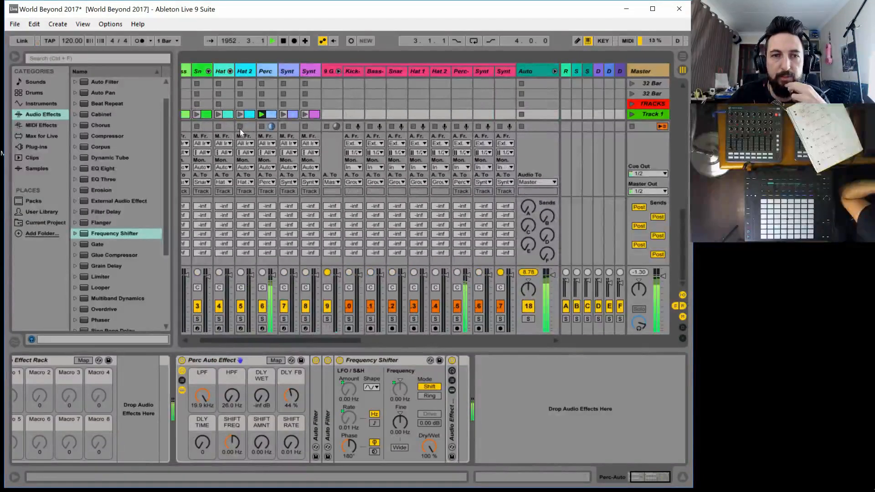
{"action": "left_click", "coordinate": [240, 115]}
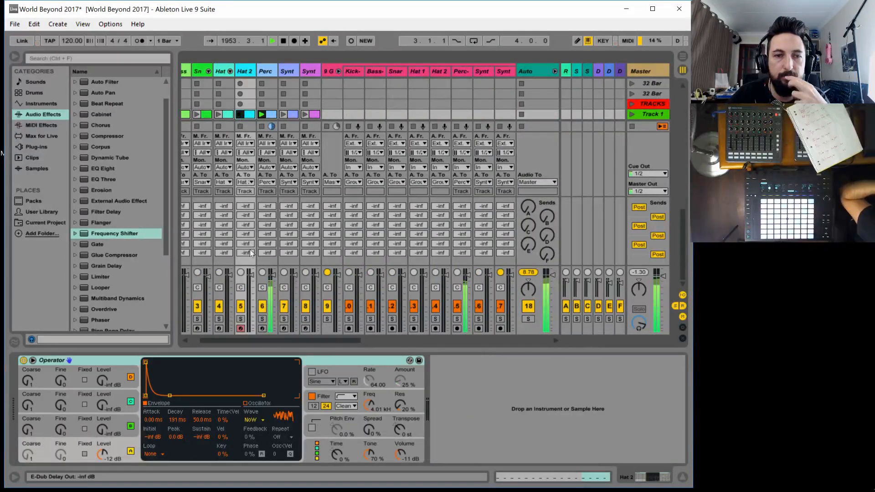
{"action": "left_click", "coordinate": [259, 129]}
{"action": "left_click", "coordinate": [262, 126]}
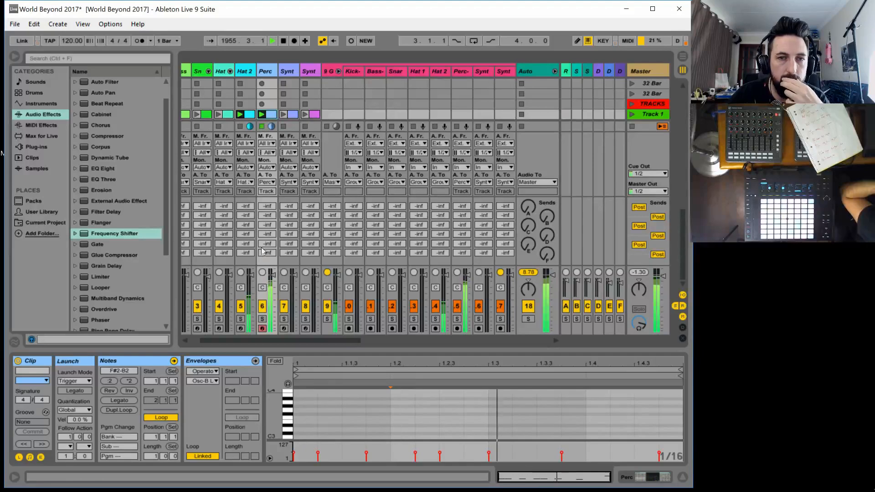
Set the Hat 2 Operator's filter frequency to 2.41 kHz and its volume to -0.3 dB
{"action": "left_click", "coordinate": [244, 72]}
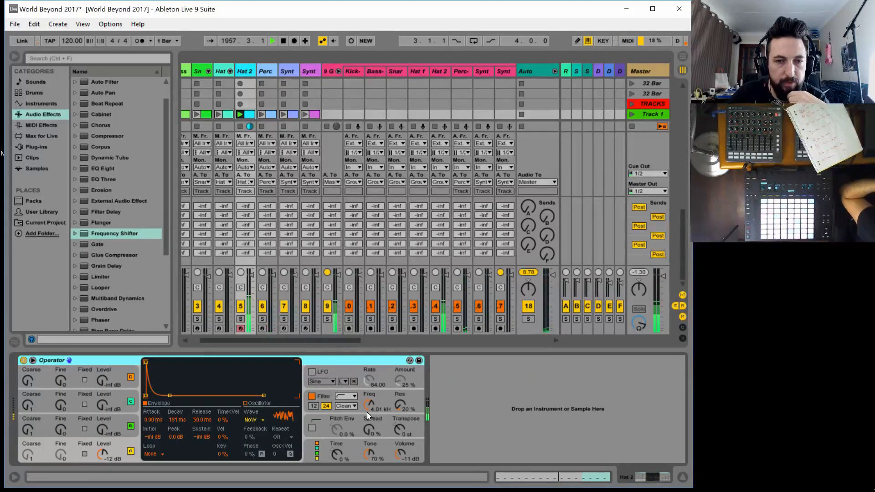
{"action": "mouse_move", "coordinate": [367, 409]}
{"action": "left_mouse_down"}
{"action": "mouse_move", "coordinate": [368, 440]}
{"action": "mouse_move", "coordinate": [367, 417]}
{"action": "left_mouse_up"}
{"action": "left_click_drag", "start_coordinate": [400, 454], "coordinate": [400, 452]}
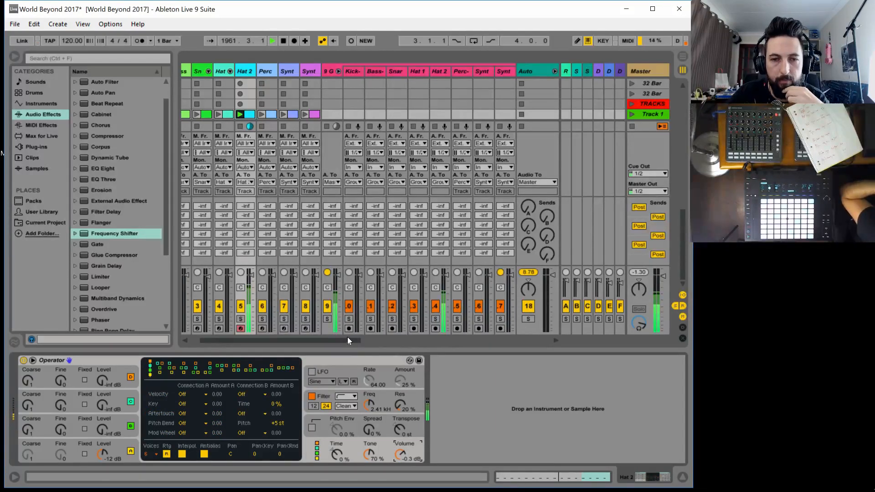
Launch the clip in the None scene on the Hat 2-Filler track
{"action": "left_click_drag", "start_coordinate": [347, 338], "coordinate": [362, 339]}
{"action": "left_click", "coordinate": [392, 71]}
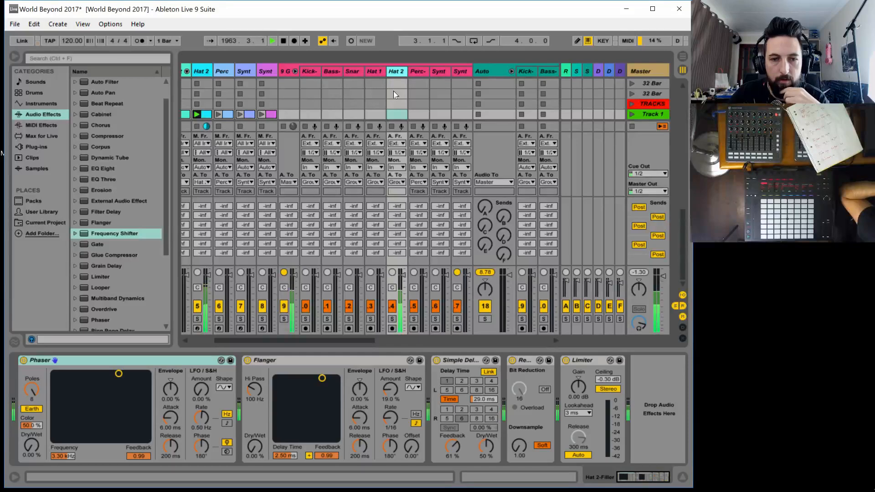
{"action": "scroll", "coordinate": [401, 82], "scroll_direction": "up", "scroll_amount": 3}
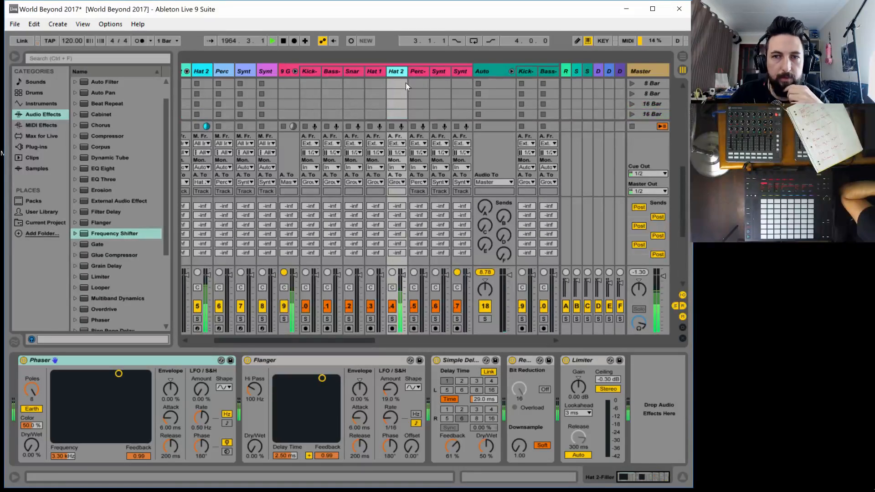
{"action": "scroll", "coordinate": [405, 83], "scroll_direction": "up", "scroll_amount": 2}
{"action": "scroll", "coordinate": [683, 114], "scroll_direction": "up", "scroll_amount": 3}
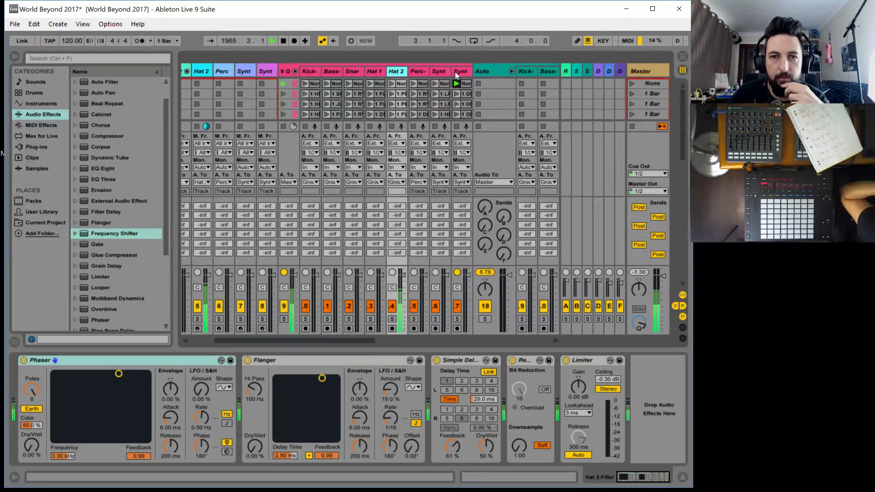
{"action": "left_click", "coordinate": [391, 83]}
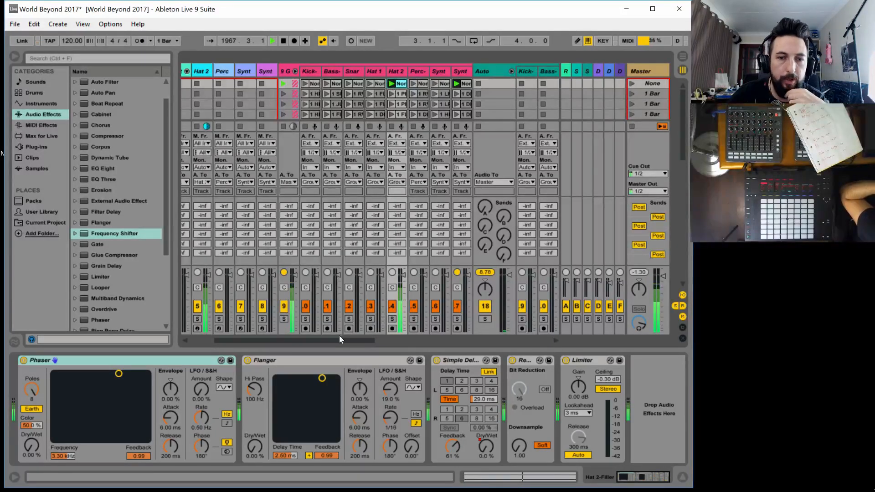
Route the Hat 2-Filler track's audio output to Hats2-Auto and set the Hats2-Auto monitor to In
{"action": "left_click_drag", "start_coordinate": [340, 337], "coordinate": [360, 337]}
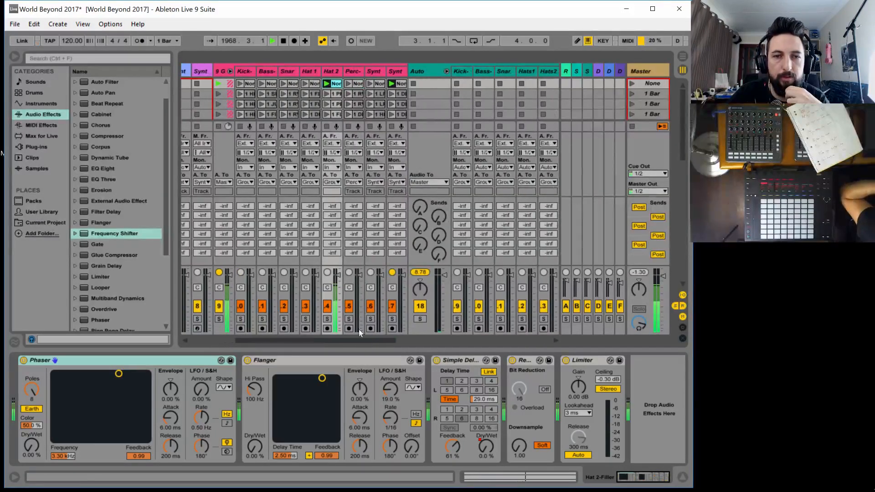
{"action": "left_click", "coordinate": [327, 181]}
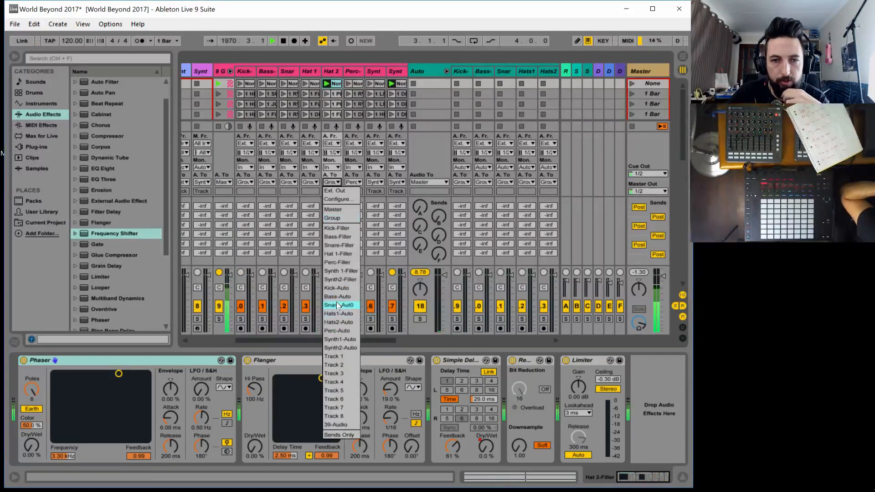
{"action": "left_click", "coordinate": [344, 322]}
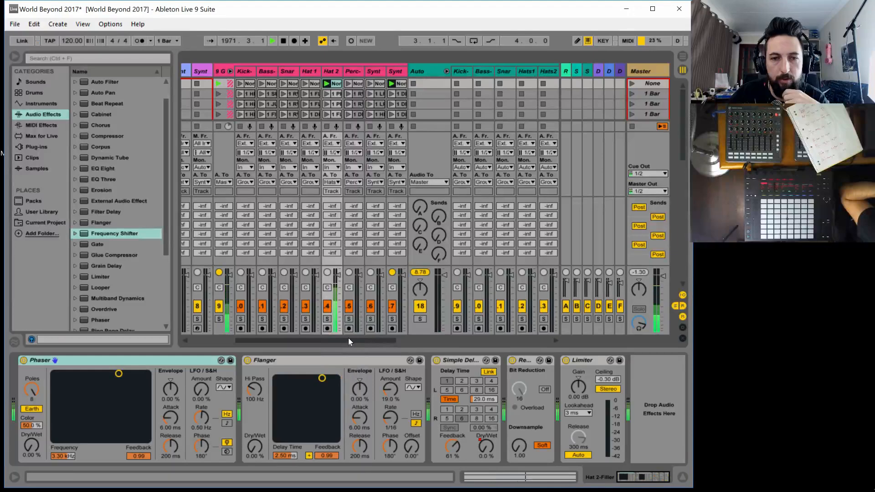
{"action": "left_click_drag", "start_coordinate": [348, 340], "coordinate": [389, 337]}
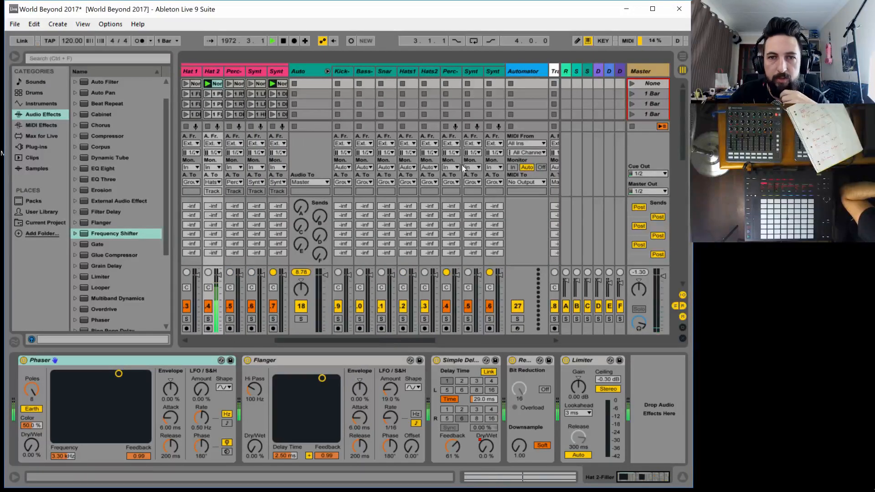
{"action": "left_click", "coordinate": [431, 166]}
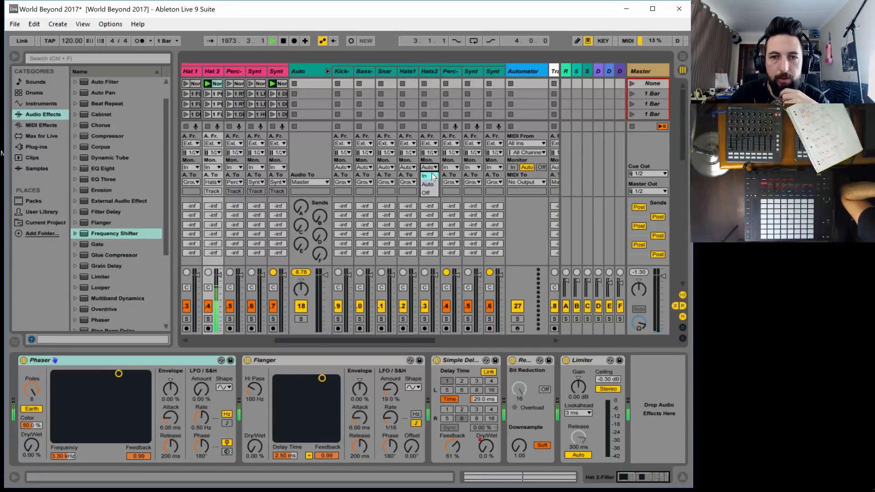
{"action": "left_click", "coordinate": [430, 176]}
Add a second Audio Effect Rack to the Hats2-Auto track and show its macro controls
{"action": "left_click", "coordinate": [430, 72]}
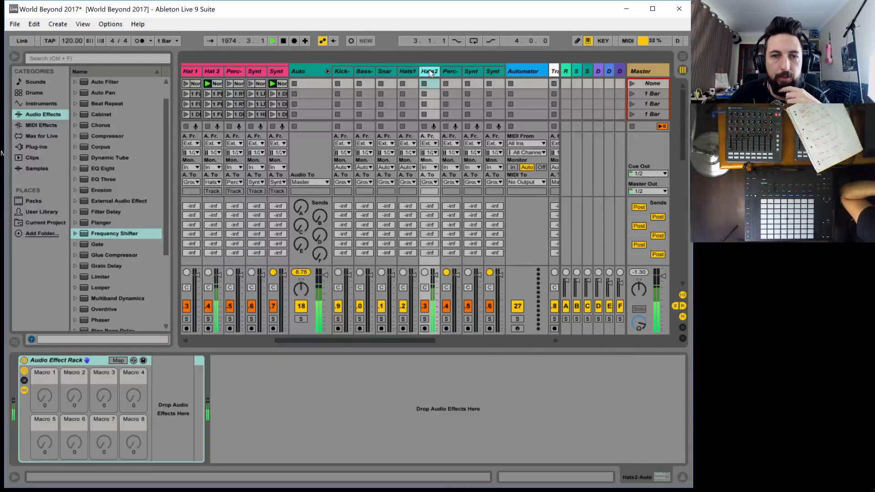
{"action": "left_click", "coordinate": [115, 235]}
{"action": "scroll", "coordinate": [109, 127], "scroll_direction": "up", "scroll_amount": 2}
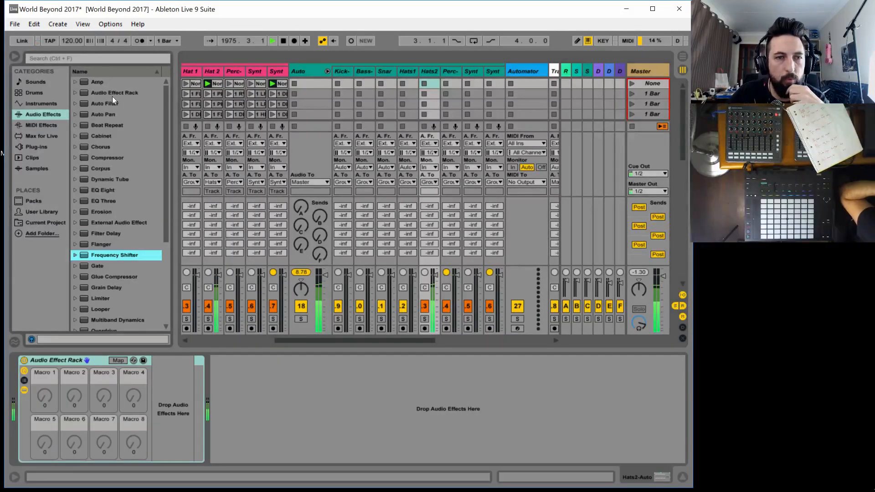
{"action": "double_click", "coordinate": [120, 93]}
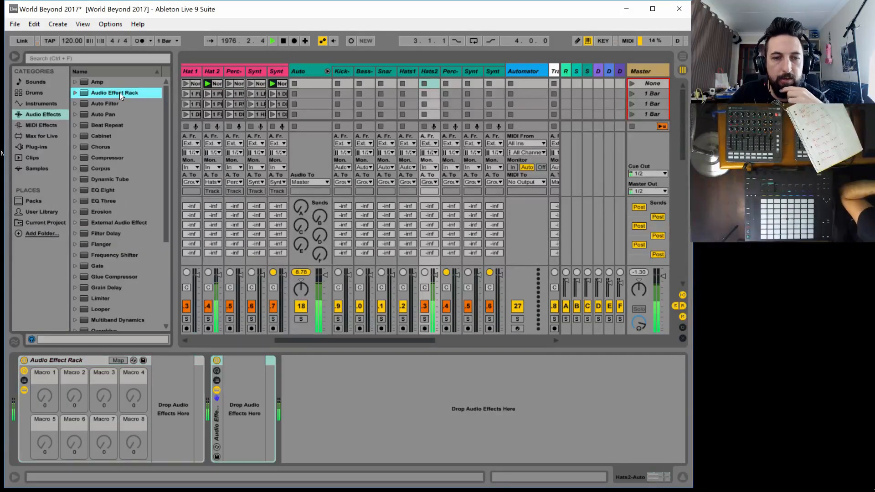
{"action": "left_click", "coordinate": [216, 370]}
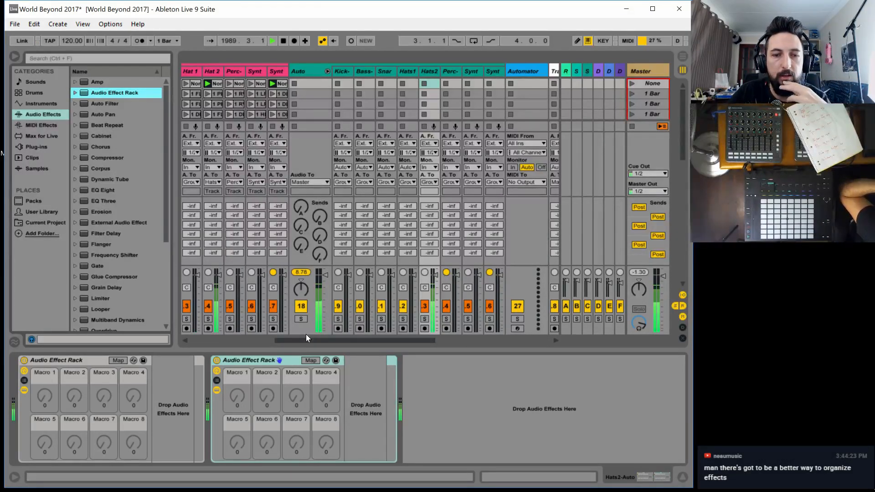
{"action": "left_click_drag", "start_coordinate": [305, 340], "coordinate": [201, 338]}
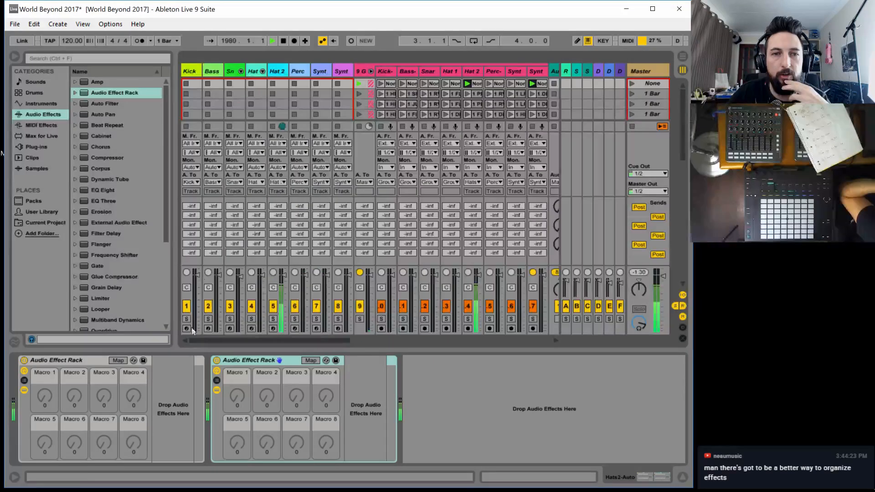
Check the device chains on the Kick, Bass and Snare tracks
{"action": "left_click", "coordinate": [194, 71]}
{"action": "left_click", "coordinate": [214, 72]}
{"action": "left_click", "coordinate": [230, 71]}
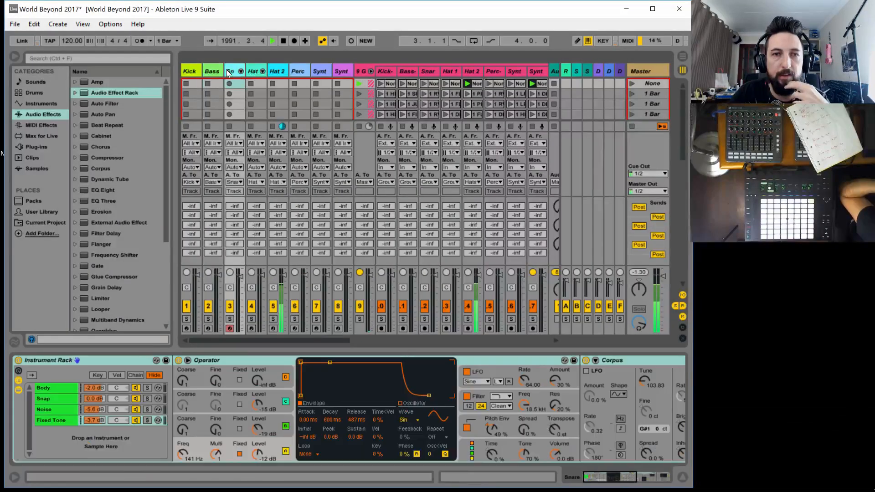
{"action": "left_click", "coordinate": [190, 71]}
Add a Beat Repeat inside the second Audio Effect Rack on the Hats2-Auto track
{"action": "left_click_drag", "start_coordinate": [256, 341], "coordinate": [381, 333]}
{"action": "key", "text": "Left"}
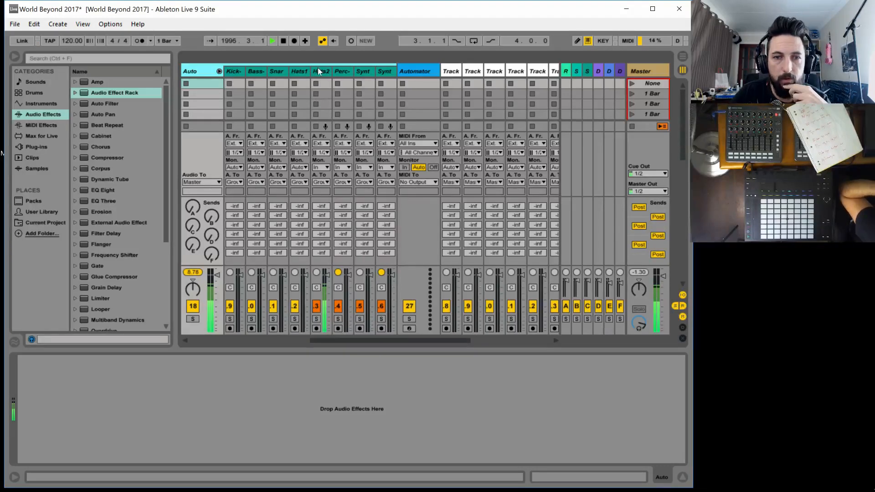
{"action": "left_click", "coordinate": [320, 71]}
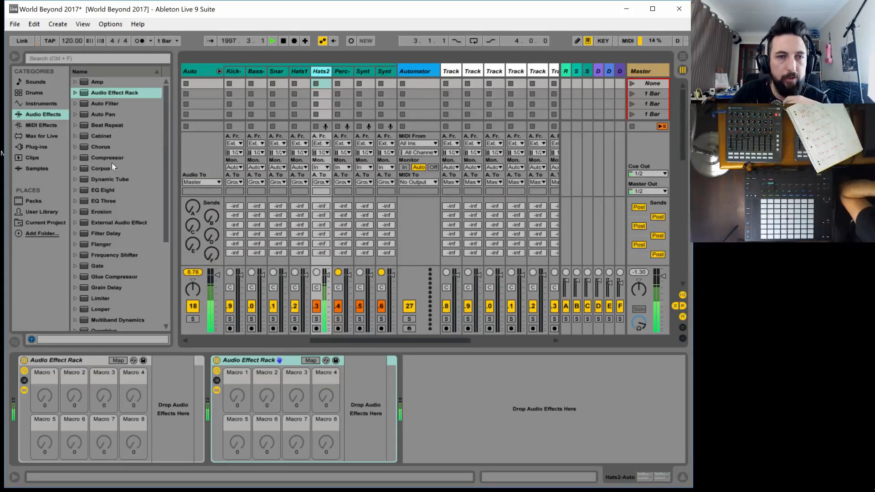
{"action": "scroll", "coordinate": [127, 257], "scroll_direction": "down", "scroll_amount": 3}
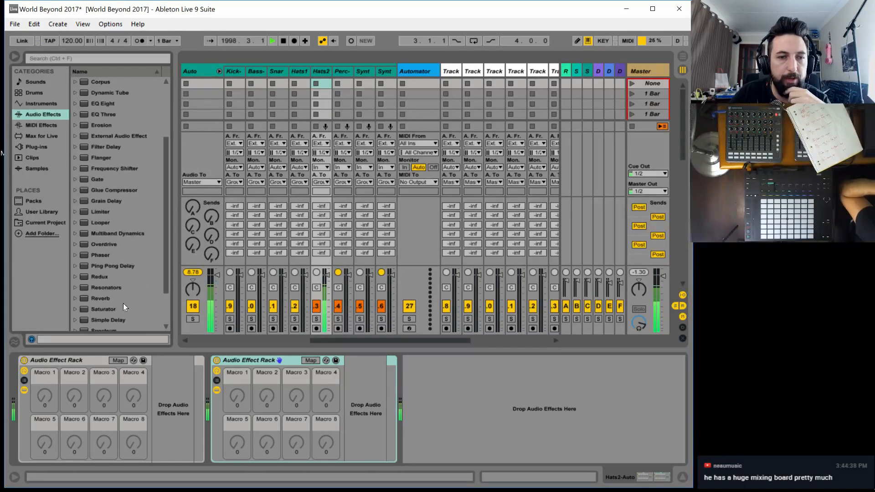
{"action": "scroll", "coordinate": [123, 302], "scroll_direction": "down", "scroll_amount": 1}
{"action": "scroll", "coordinate": [124, 287], "scroll_direction": "up", "scroll_amount": 3}
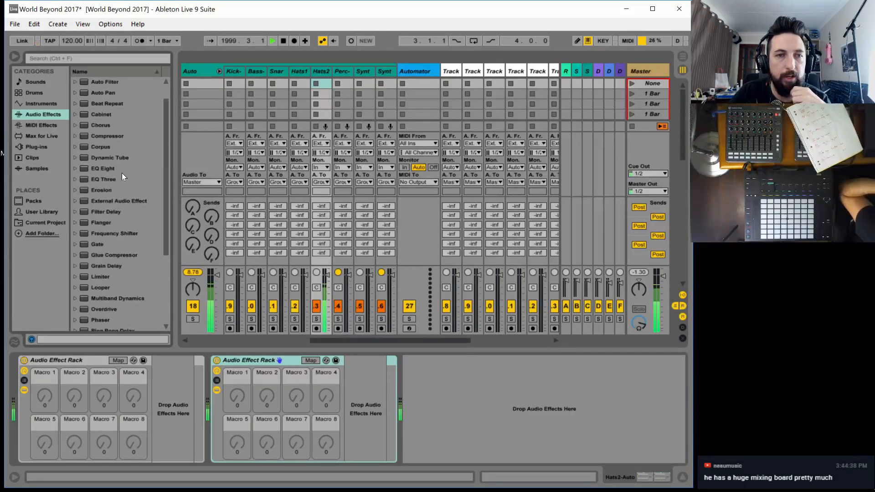
{"action": "mouse_move", "coordinate": [104, 103]}
{"action": "left_mouse_down"}
{"action": "mouse_move", "coordinate": [255, 401]}
{"action": "mouse_move", "coordinate": [351, 385]}
{"action": "left_mouse_up"}
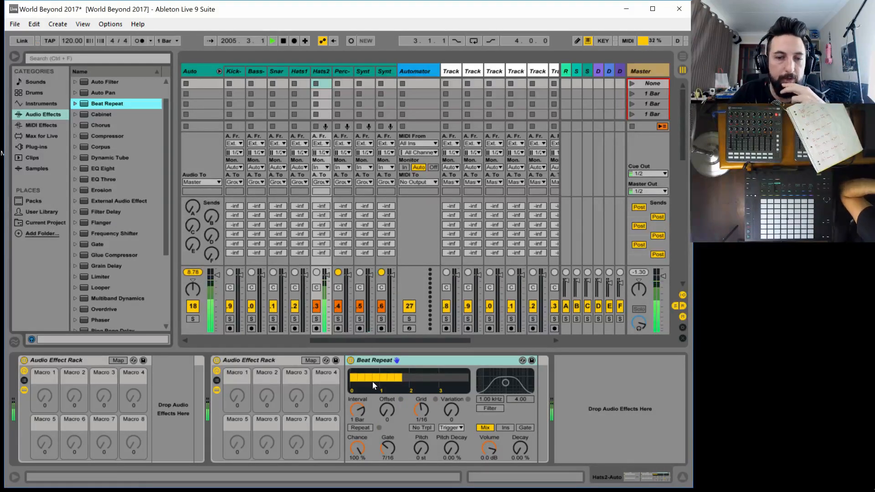
Set the Beat Repeat's gate to 1 Bar, output mode to Ins, interval to 1/4 and grid to 1/24
{"action": "left_click_drag", "start_coordinate": [392, 457], "coordinate": [390, 450]}
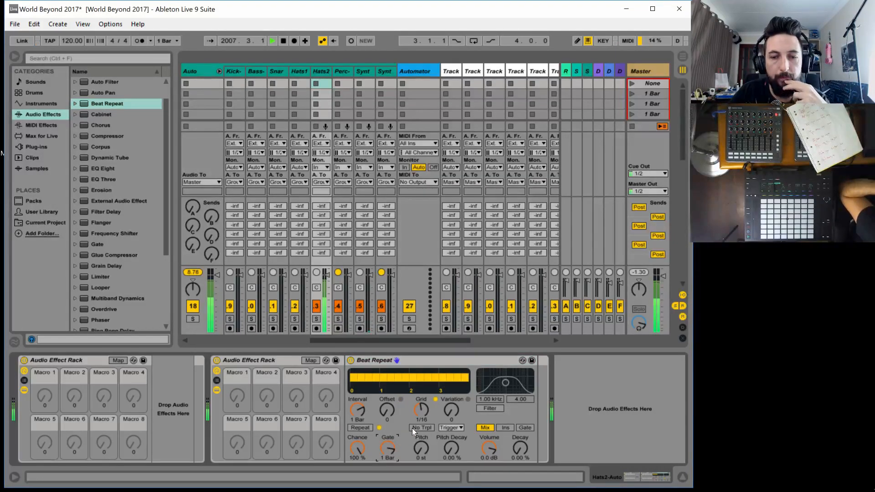
{"action": "left_click", "coordinate": [505, 428]}
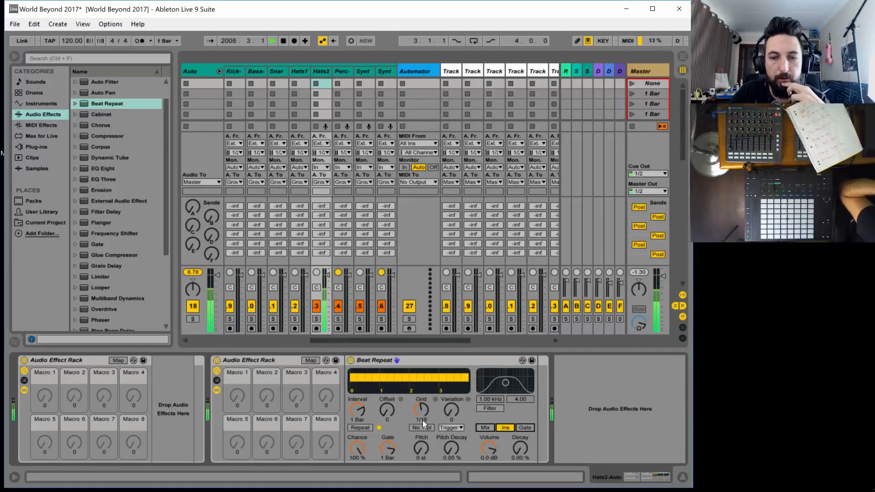
{"action": "mouse_move", "coordinate": [428, 414]}
{"action": "left_mouse_down"}
{"action": "mouse_move", "coordinate": [428, 433]}
{"action": "mouse_move", "coordinate": [428, 409]}
{"action": "left_mouse_up"}
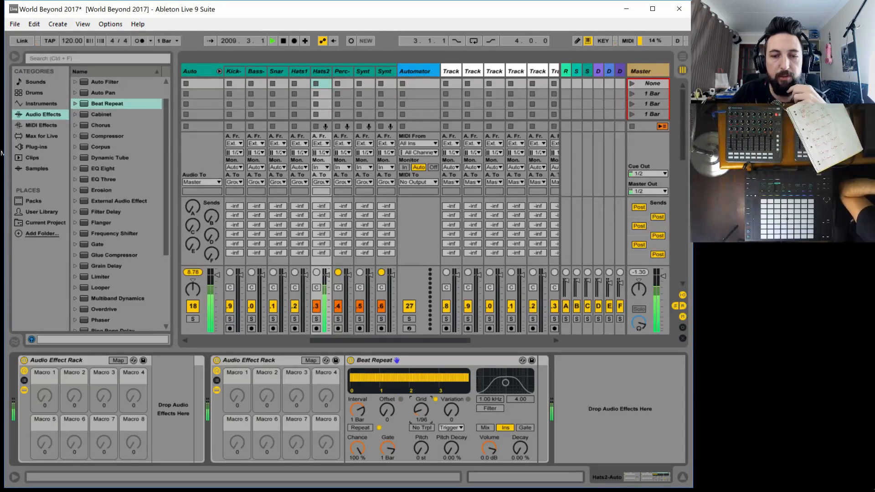
{"action": "left_click_drag", "start_coordinate": [363, 411], "coordinate": [363, 422]}
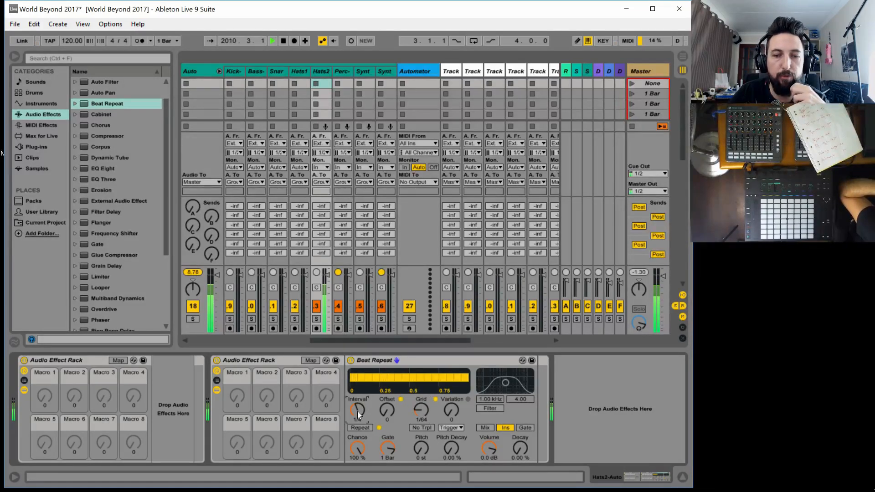
{"action": "left_click_drag", "start_coordinate": [416, 415], "coordinate": [416, 404]}
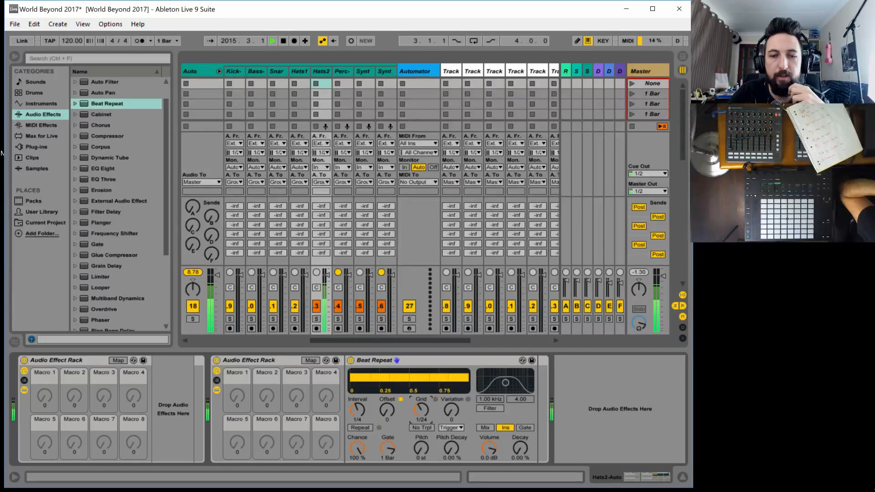
Set the Beat Repeat's chance to 31.0 %, pitch decay to 6.35 % and grid to 1/6
{"action": "mouse_move", "coordinate": [357, 446]}
{"action": "left_mouse_down"}
{"action": "mouse_move", "coordinate": [357, 465]}
{"action": "mouse_move", "coordinate": [357, 445]}
{"action": "left_mouse_up"}
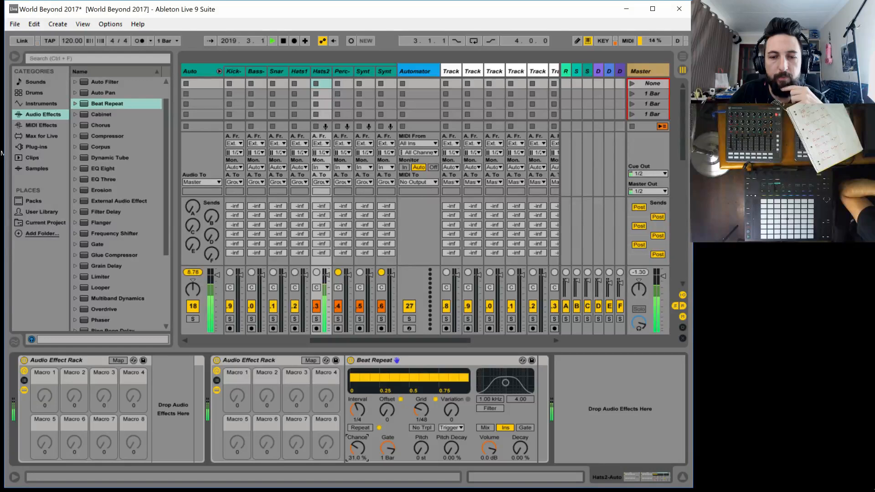
{"action": "left_click_drag", "start_coordinate": [448, 454], "coordinate": [448, 449]}
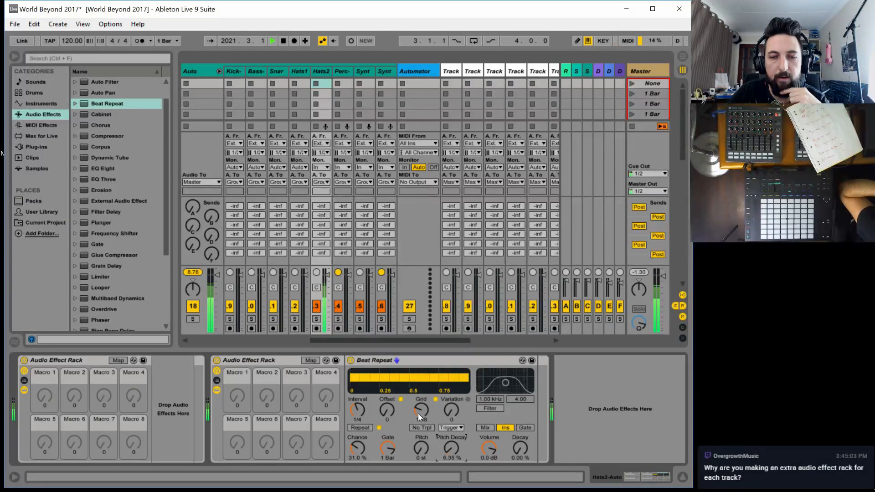
{"action": "mouse_move", "coordinate": [418, 414]}
{"action": "left_mouse_down"}
{"action": "mouse_move", "coordinate": [418, 421]}
{"action": "mouse_move", "coordinate": [417, 413]}
{"action": "left_mouse_up"}
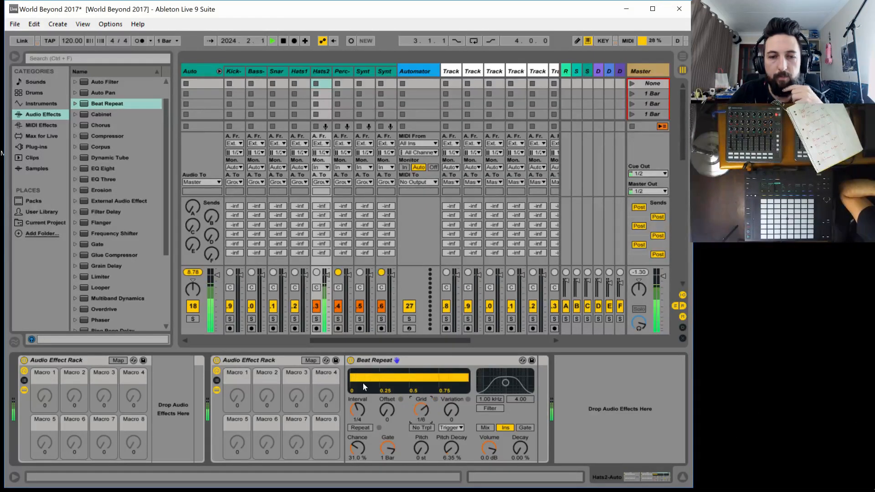
Map the Beat Repeat's Chance to the second rack's Macro 1 and its Grid to Macro 2
{"action": "left_click", "coordinate": [310, 360]}
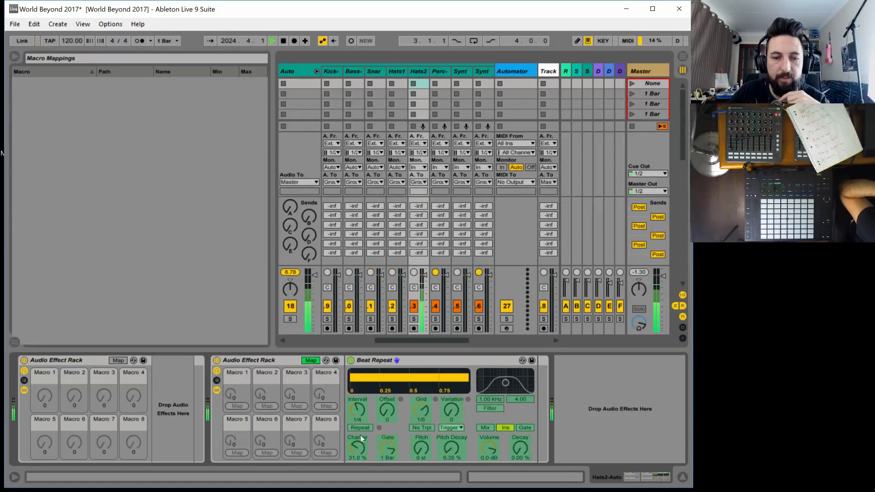
{"action": "left_click", "coordinate": [237, 405]}
{"action": "left_click", "coordinate": [417, 407]}
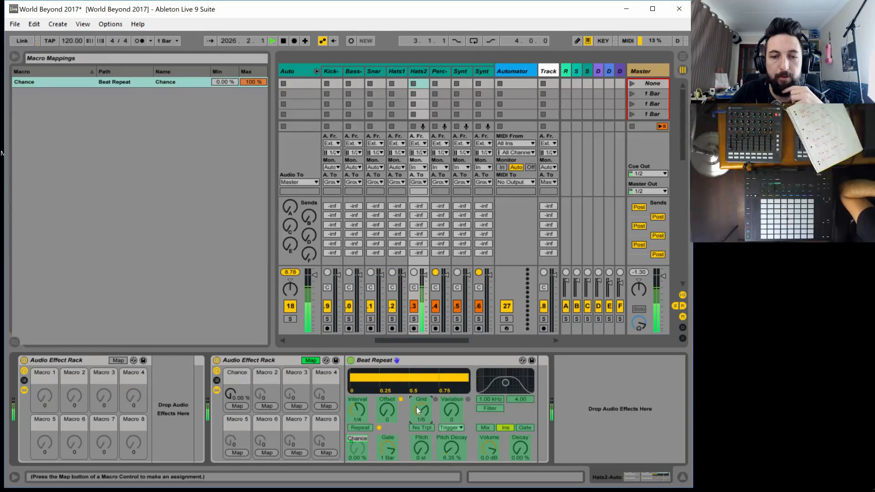
{"action": "left_click", "coordinate": [275, 405]}
Rename the second rack's Chance macro as BPRT CHANCE
{"action": "left_click", "coordinate": [239, 373]}
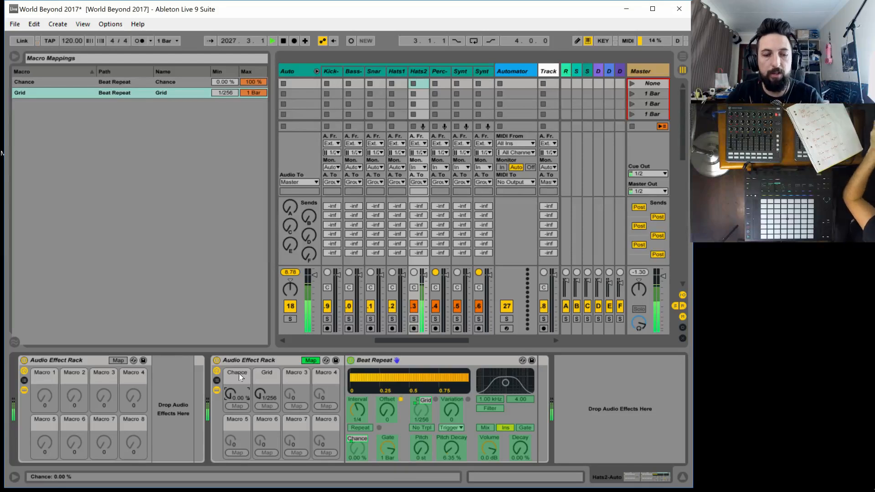
{"action": "key", "text": "ctrl+r"}
{"action": "type", "text": "B"}
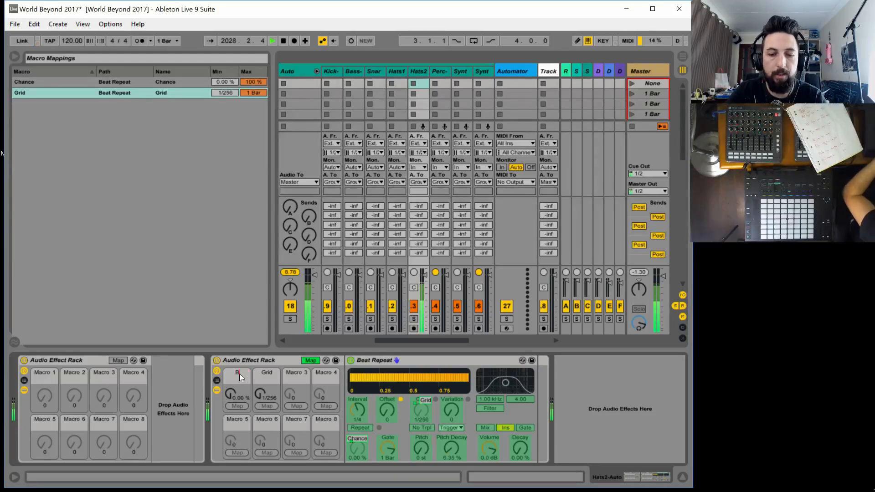
{"action": "type", "text": "PRT C"}
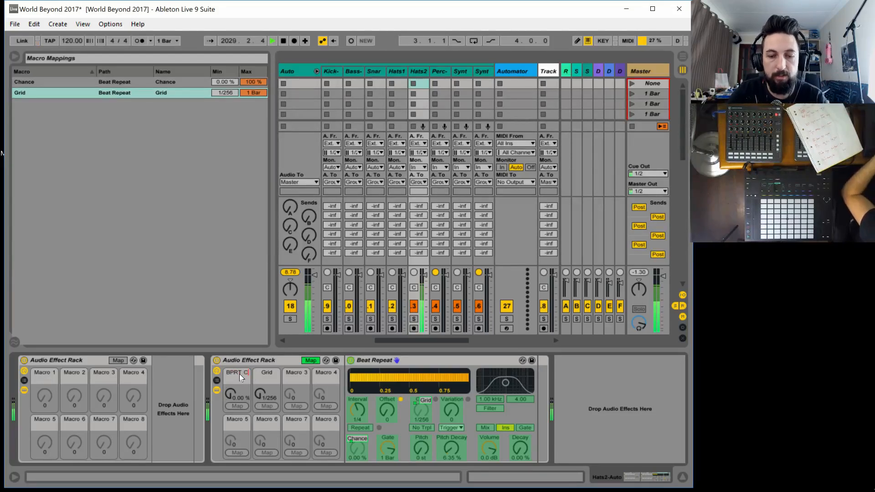
{"action": "type", "text": "HANCE"}
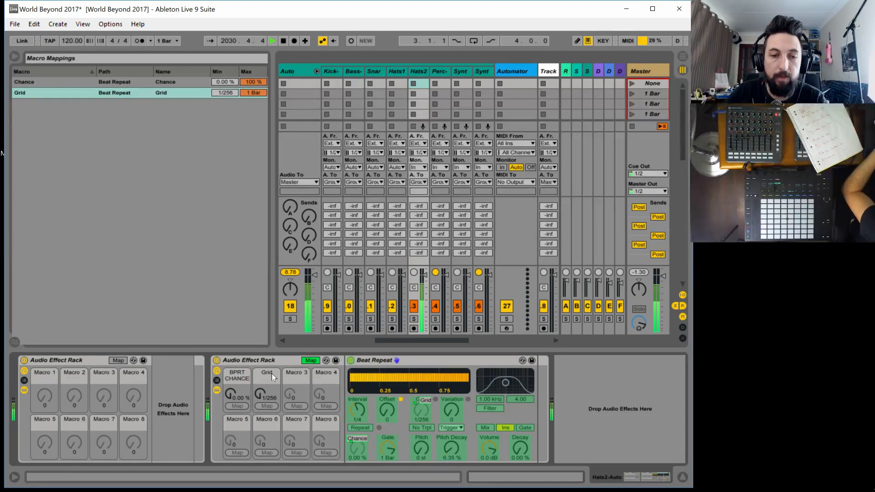
{"action": "key", "text": "Return"}
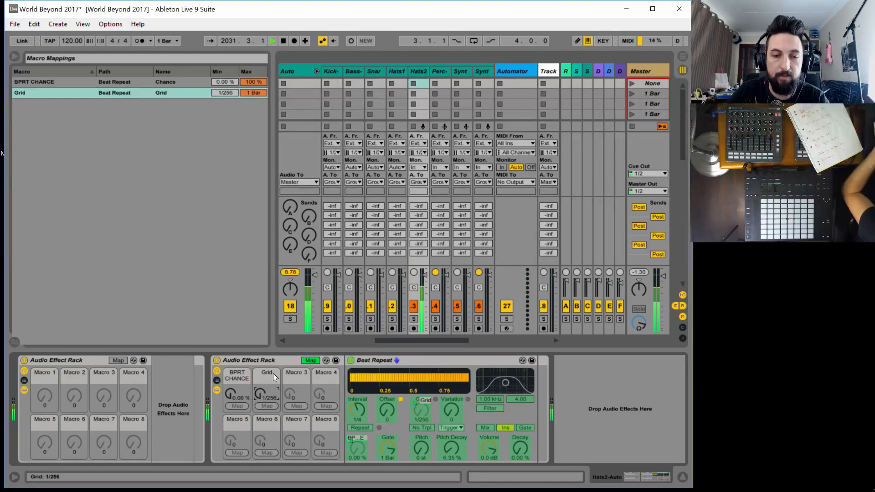
Rename the second rack's Grid macro as BPRT GRID and leave macro mapping mode
{"action": "key", "text": "ctrl+r"}
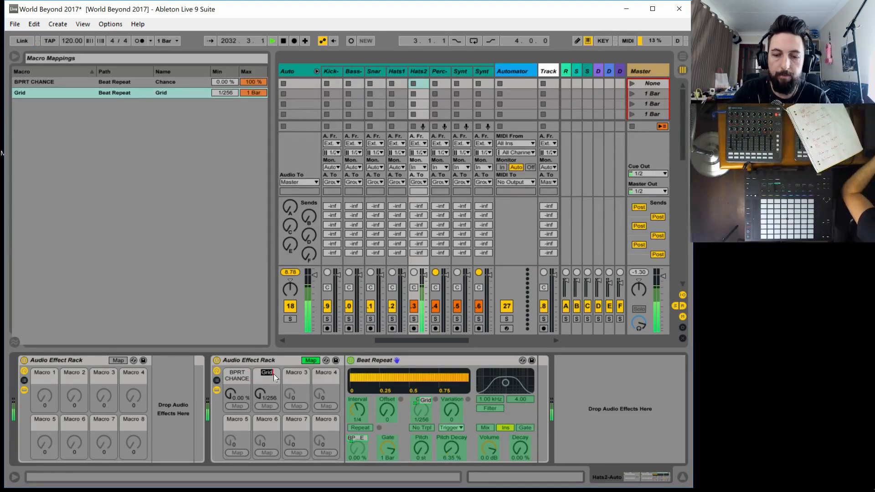
{"action": "type", "text": "BREPAET"}
{"action": "key", "text": "BackSpace"}
{"action": "key", "text": "BackSpace"}
{"action": "key", "text": "BackSpace"}
{"action": "key", "text": "BackSpace"}
{"action": "key", "text": "BackSpace"}
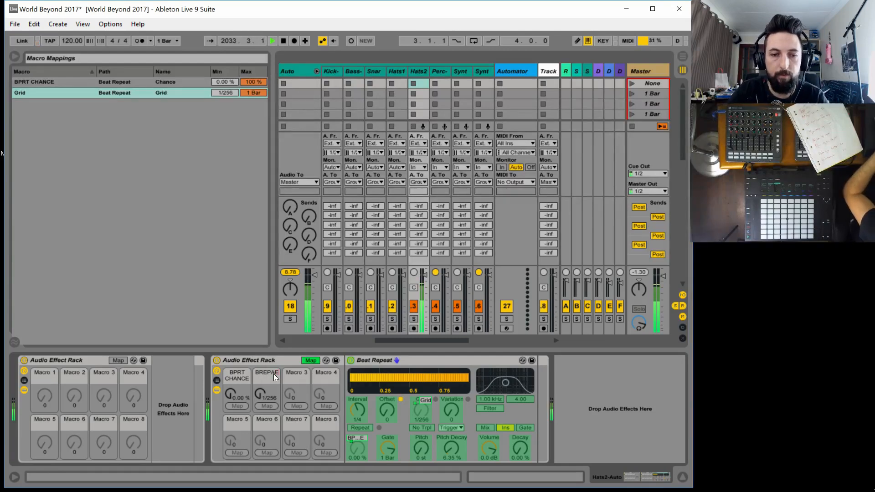
{"action": "key", "text": "BackSpace"}
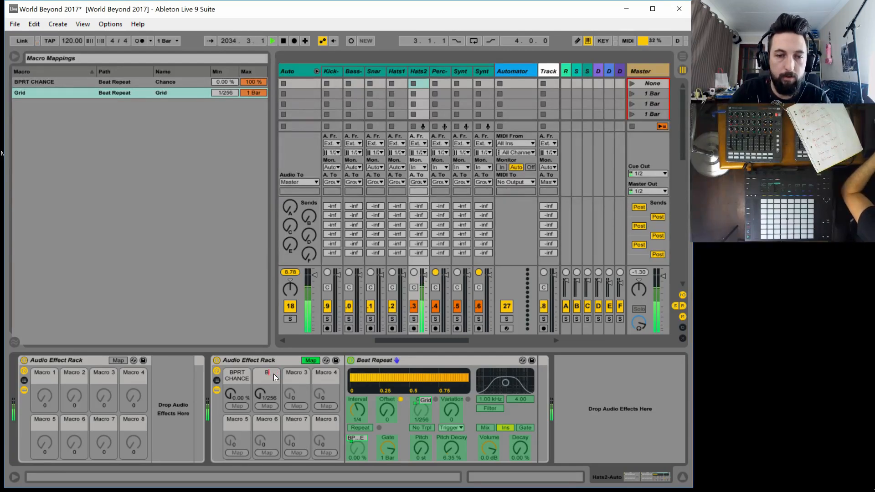
{"action": "type", "text": "PRT"}
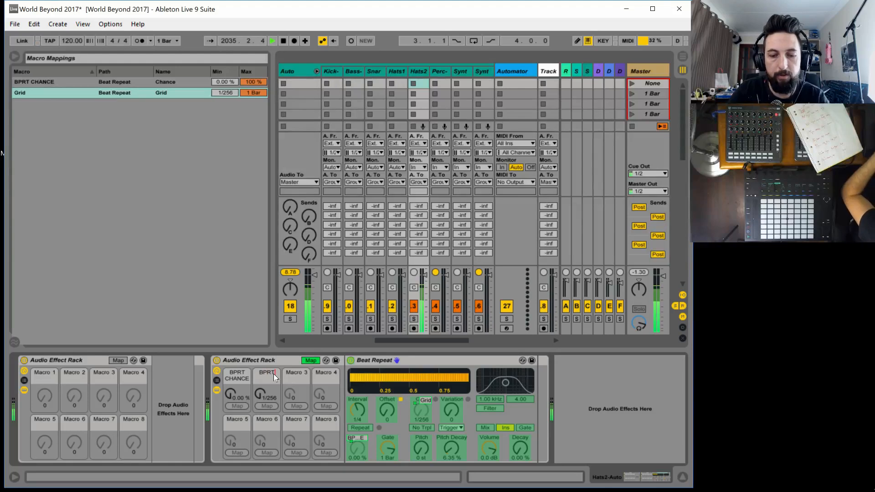
{"action": "type", "text": " GRID"}
{"action": "key", "text": "Return"}
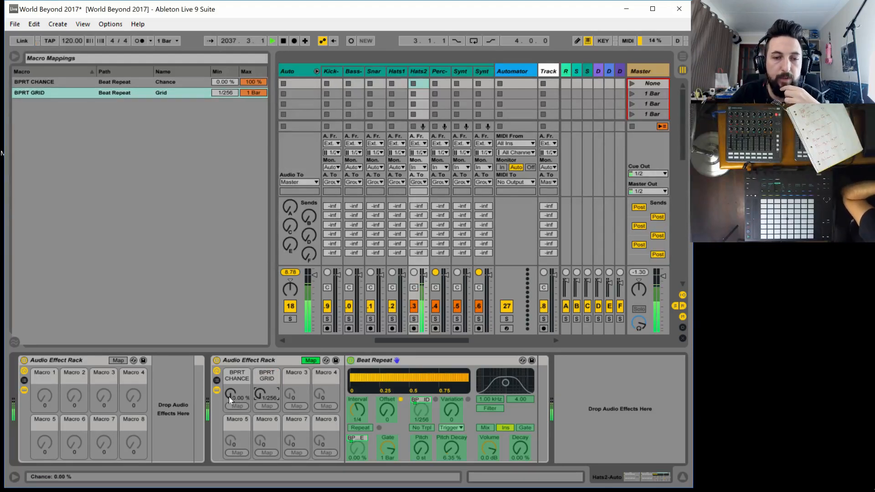
{"action": "mouse_move", "coordinate": [230, 395]}
{"action": "left_mouse_down"}
{"action": "mouse_move", "coordinate": [230, 383]}
{"action": "mouse_move", "coordinate": [259, 393]}
{"action": "mouse_move", "coordinate": [230, 394]}
{"action": "mouse_move", "coordinate": [230, 373]}
{"action": "mouse_move", "coordinate": [231, 395]}
{"action": "left_mouse_up"}
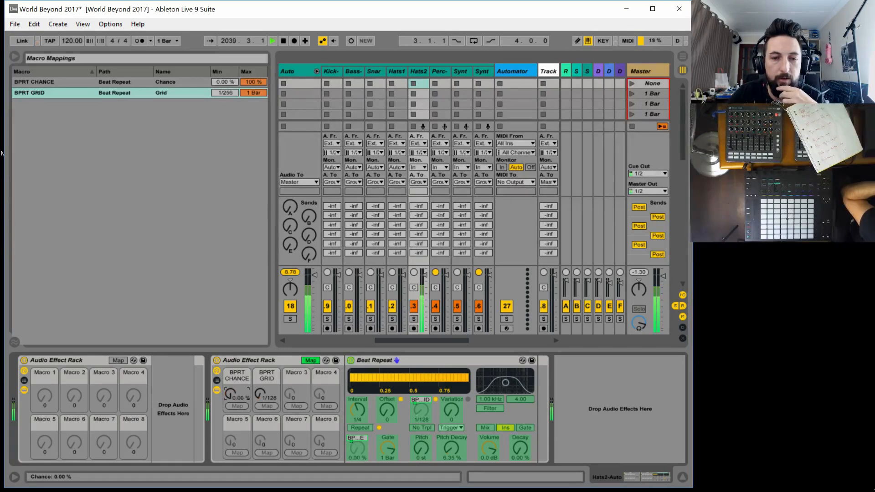
{"action": "left_click", "coordinate": [303, 360]}
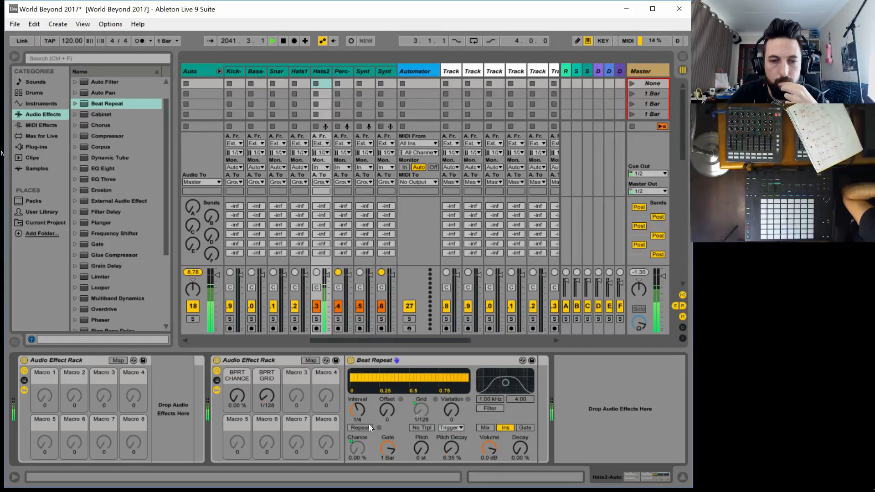
Set the BPRT CHANCE macro to 29.9 %, BPRT GRID to 1/48 and the Beat Repeat's pitch decay to 0.95 %
{"action": "mouse_move", "coordinate": [246, 384]}
{"action": "left_mouse_down"}
{"action": "mouse_move", "coordinate": [246, 352]}
{"action": "mouse_move", "coordinate": [246, 366]}
{"action": "left_mouse_up"}
{"action": "left_click_drag", "start_coordinate": [270, 399], "coordinate": [270, 387]}
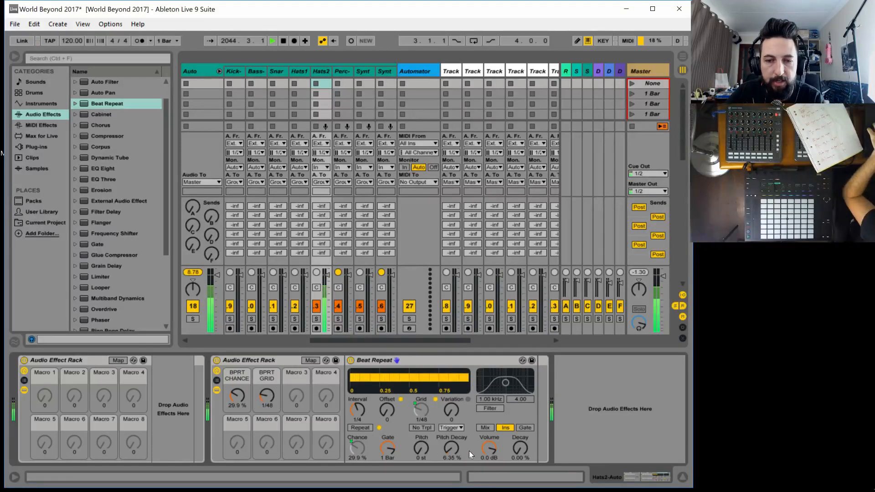
{"action": "left_click", "coordinate": [442, 443]}
{"action": "left_click_drag", "start_coordinate": [441, 445], "coordinate": [442, 452]}
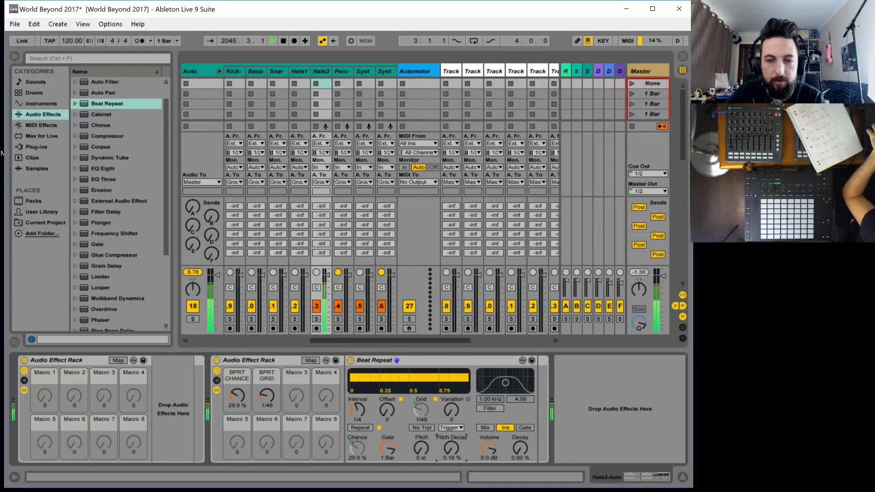
{"action": "left_click_drag", "start_coordinate": [442, 452], "coordinate": [441, 452]}
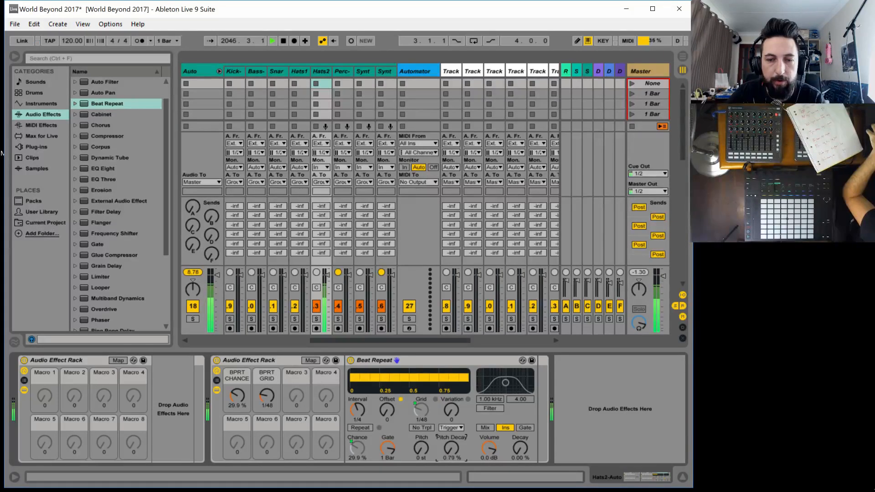
Set the Beat Repeat's interval to 1/16, and turn BPRT CHANCE down to 0.00 % and BPRT GRID to 1/256
{"action": "left_click_drag", "start_coordinate": [239, 397], "coordinate": [267, 385]}
{"action": "left_click", "coordinate": [360, 411]}
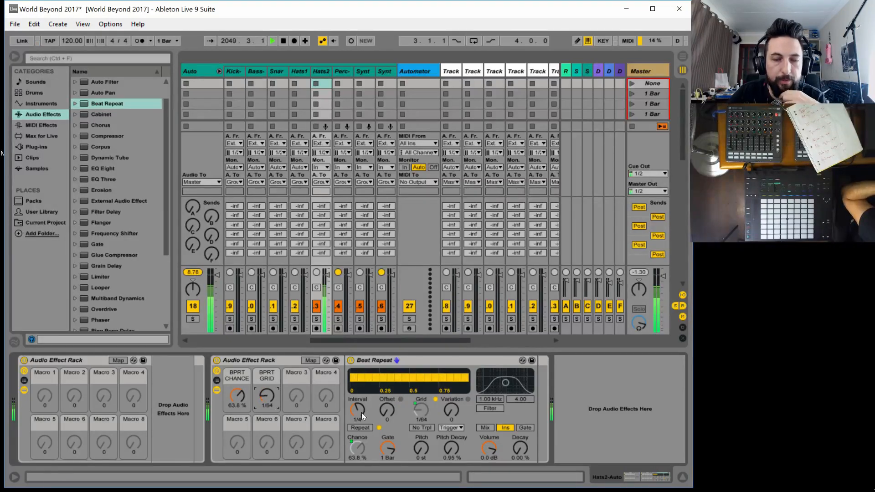
{"action": "left_click_drag", "start_coordinate": [357, 410], "coordinate": [357, 414]}
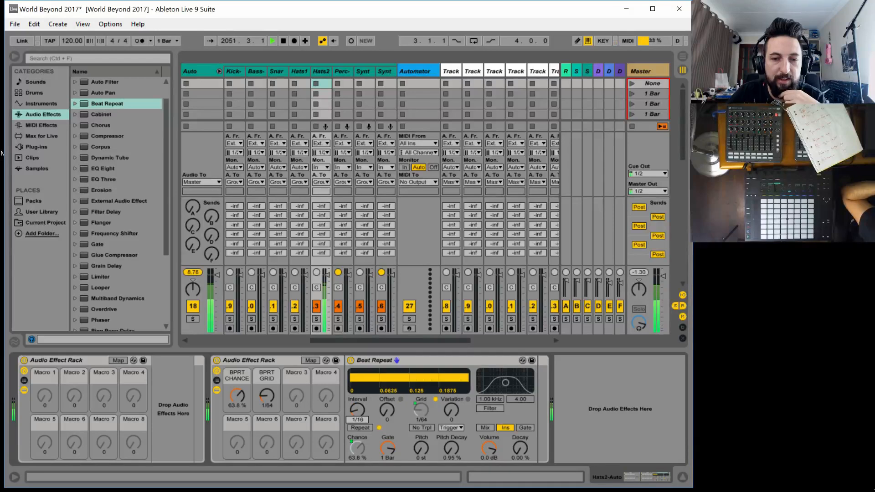
{"action": "left_click_drag", "start_coordinate": [259, 399], "coordinate": [274, 424]}
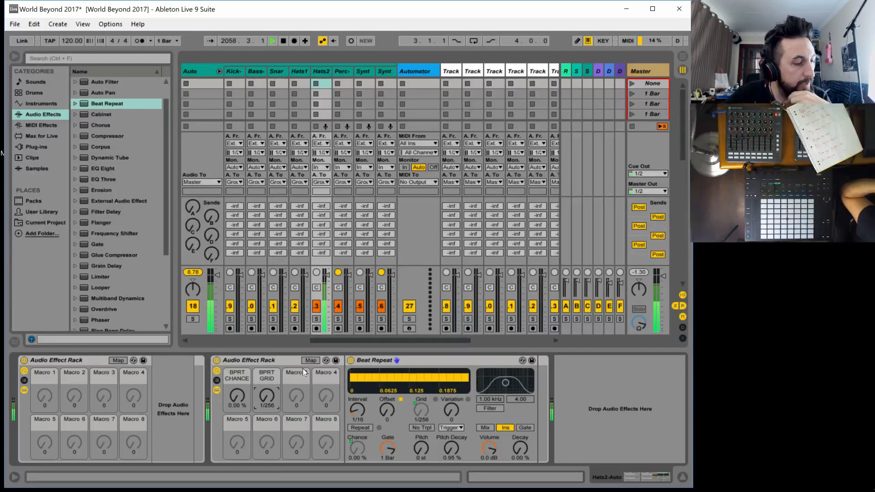
{"action": "scroll", "coordinate": [132, 238], "scroll_direction": "up", "scroll_amount": 1}
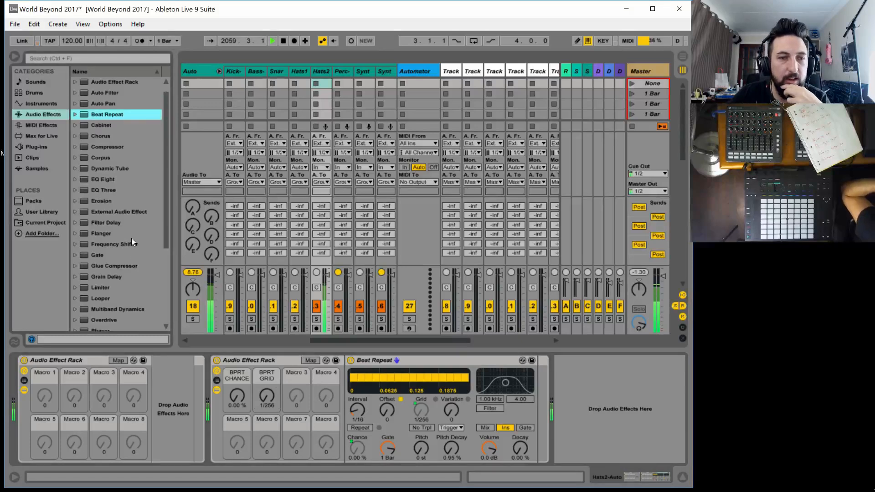
Add a Phaser after the Beat Repeat and set it to 8 poles, 3.10 kHz frequency and 0.94 feedback
{"action": "scroll", "coordinate": [98, 214], "scroll_direction": "down", "scroll_amount": 6}
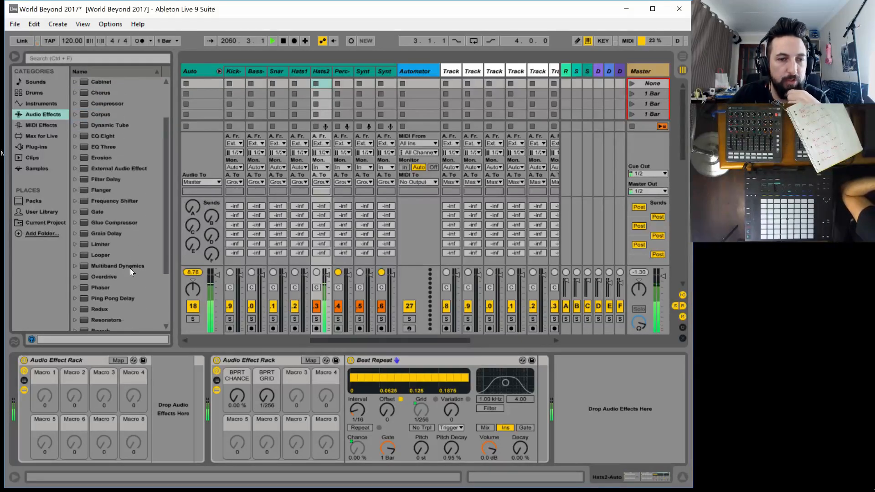
{"action": "left_click_drag", "start_coordinate": [87, 266], "coordinate": [510, 382]}
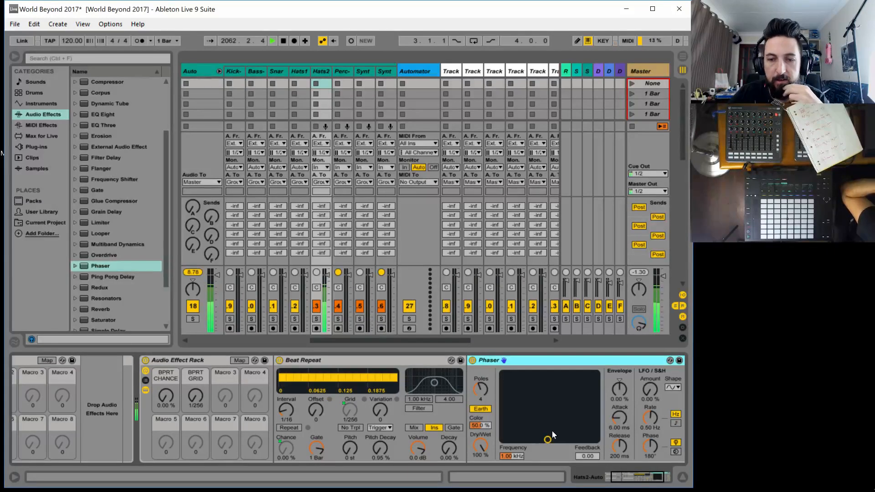
{"action": "left_click_drag", "start_coordinate": [547, 440], "coordinate": [557, 390]}
{"action": "left_click_drag", "start_coordinate": [591, 463], "coordinate": [591, 449]}
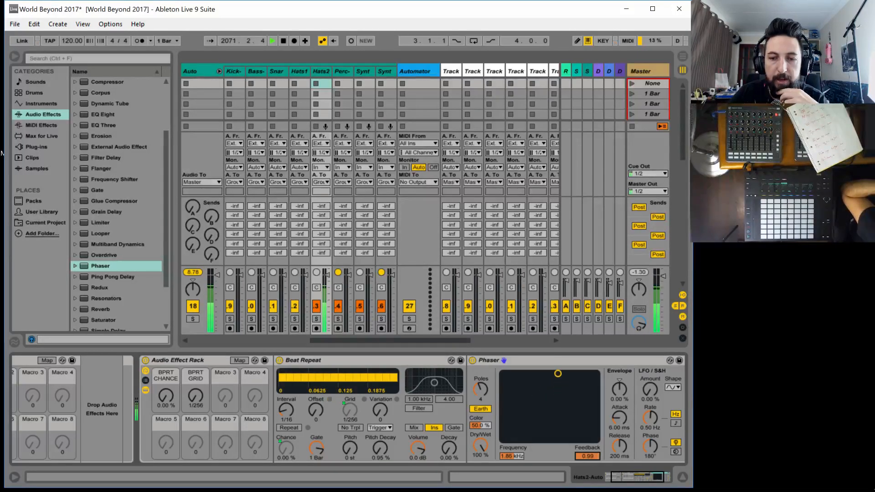
{"action": "left_click_drag", "start_coordinate": [558, 382], "coordinate": [596, 397]}
{"action": "left_click_drag", "start_coordinate": [482, 385], "coordinate": [482, 377]}
{"action": "mouse_move", "coordinate": [513, 456]}
{"action": "left_mouse_down"}
{"action": "mouse_move", "coordinate": [513, 479]}
{"action": "mouse_move", "coordinate": [513, 457]}
{"action": "left_mouse_up"}
{"action": "left_click_drag", "start_coordinate": [587, 456], "coordinate": [588, 453]}
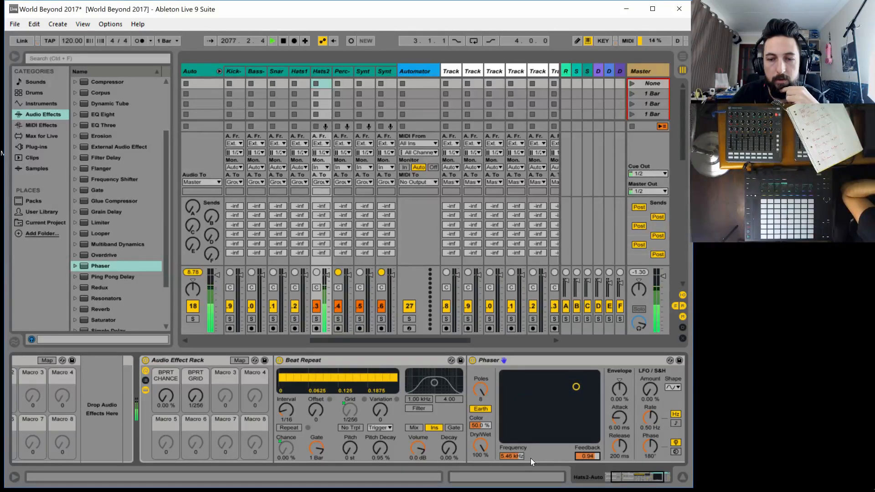
{"action": "mouse_move", "coordinate": [518, 456]}
{"action": "left_mouse_down"}
{"action": "mouse_move", "coordinate": [518, 481]}
{"action": "mouse_move", "coordinate": [520, 455]}
{"action": "left_mouse_up"}
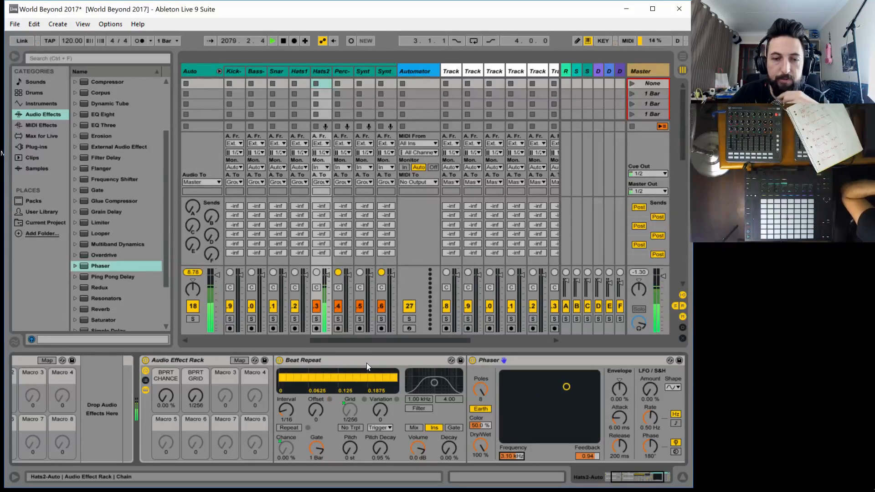
Collapse the Beat Repeat and map the Phaser's Dry/Wet to the second rack's Macro 3
{"action": "double_click", "coordinate": [302, 360]}
{"action": "left_click", "coordinate": [242, 360]}
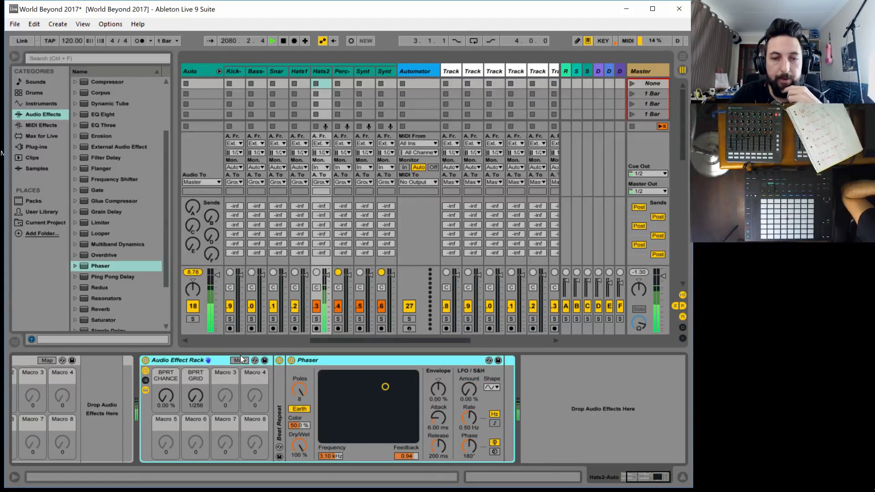
{"action": "left_click", "coordinate": [302, 436]}
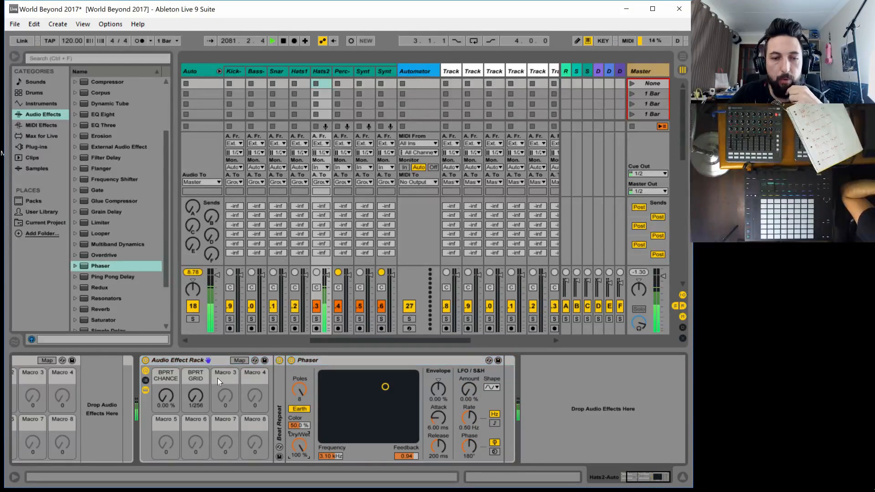
{"action": "left_click", "coordinate": [237, 360]}
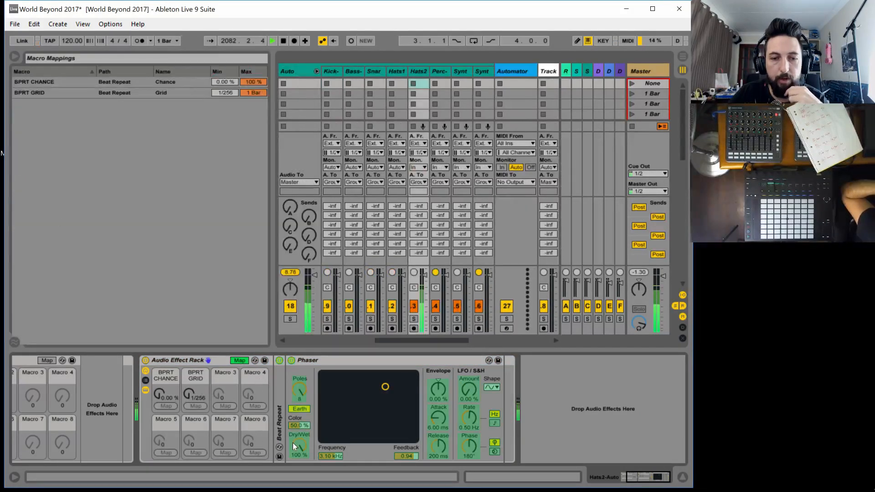
{"action": "left_click", "coordinate": [225, 406]}
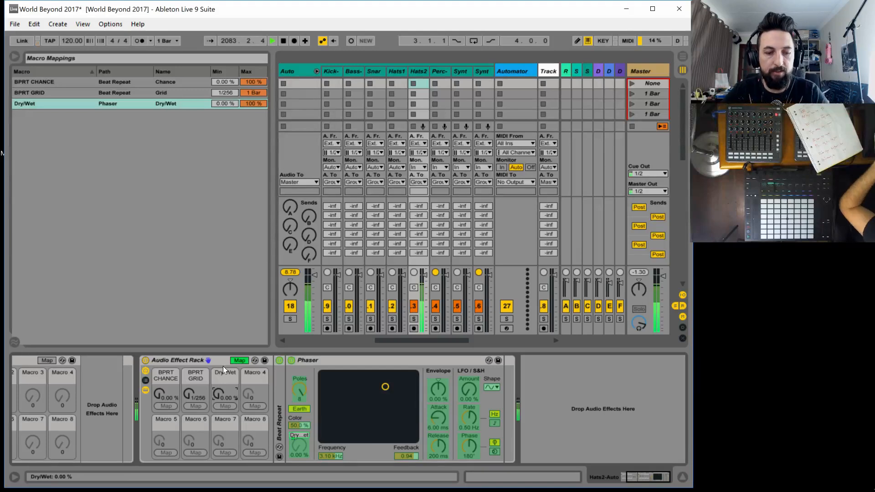
Rename the second rack's Dry/Wet macro as PHASE WET
{"action": "key", "text": "ctrl+r"}
{"action": "key", "text": "BackSpace"}
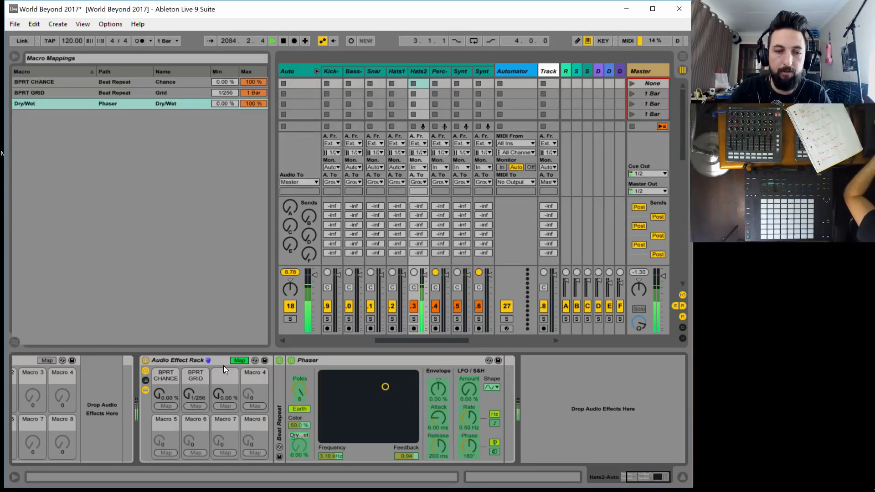
{"action": "type", "text": "PHASE"}
{"action": "key", "text": "Tab"}
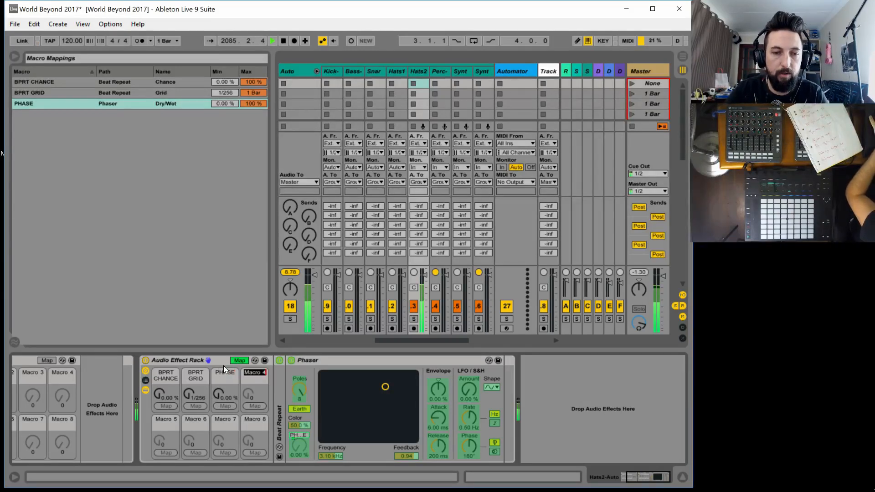
{"action": "left_click", "coordinate": [223, 370]}
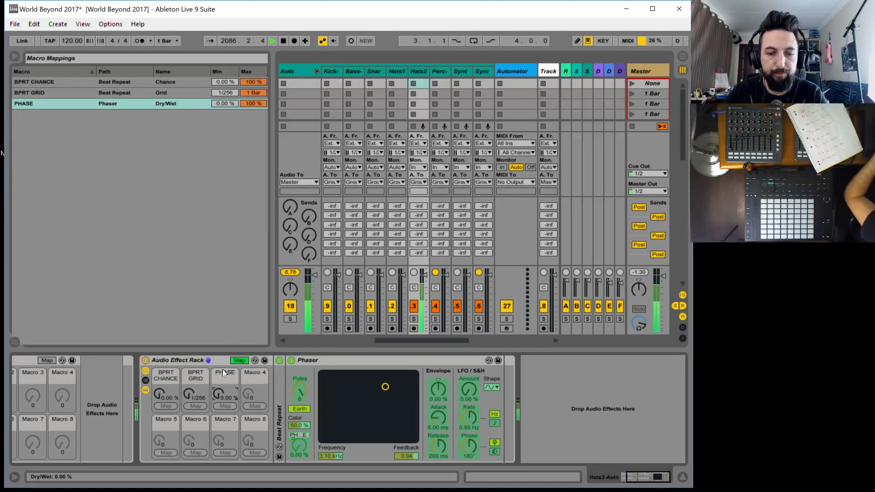
{"action": "key", "text": "ctrl+r"}
{"action": "key", "text": "BackSpace"}
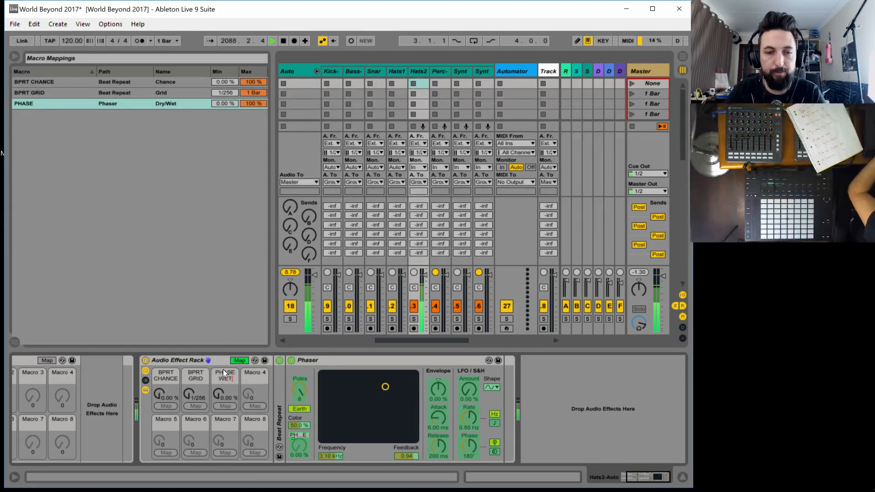
{"action": "key", "text": "Return"}
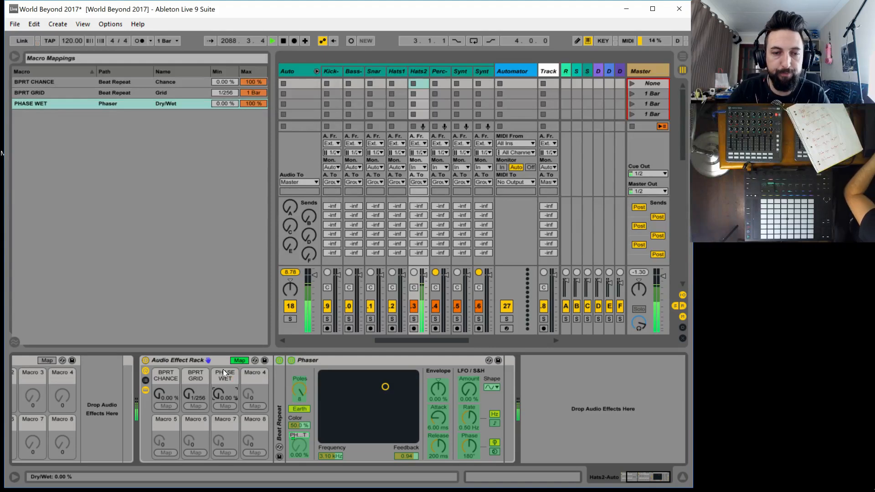
Map the Phaser's frequency to Macro 4, rename that macro PHASE FREQ and leave macro mapping mode
{"action": "left_click", "coordinate": [331, 455]}
{"action": "left_click", "coordinate": [255, 406]}
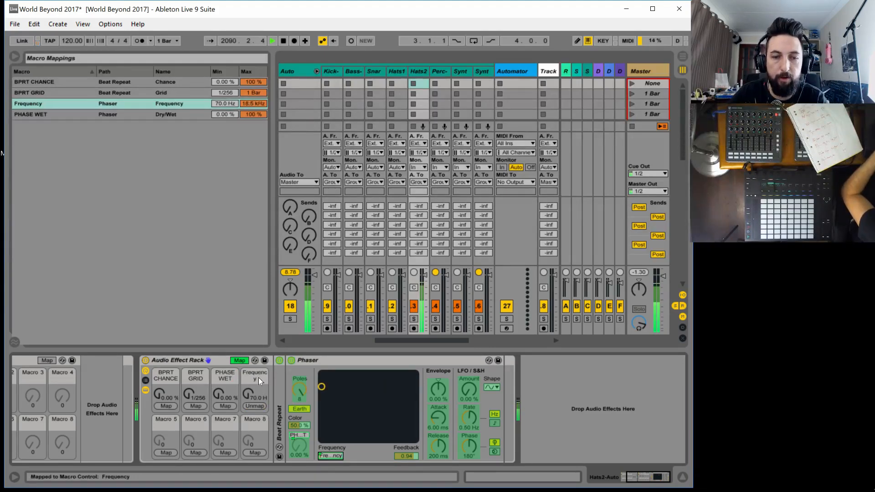
{"action": "left_click", "coordinate": [259, 374]}
{"action": "key", "text": "ctrl+r"}
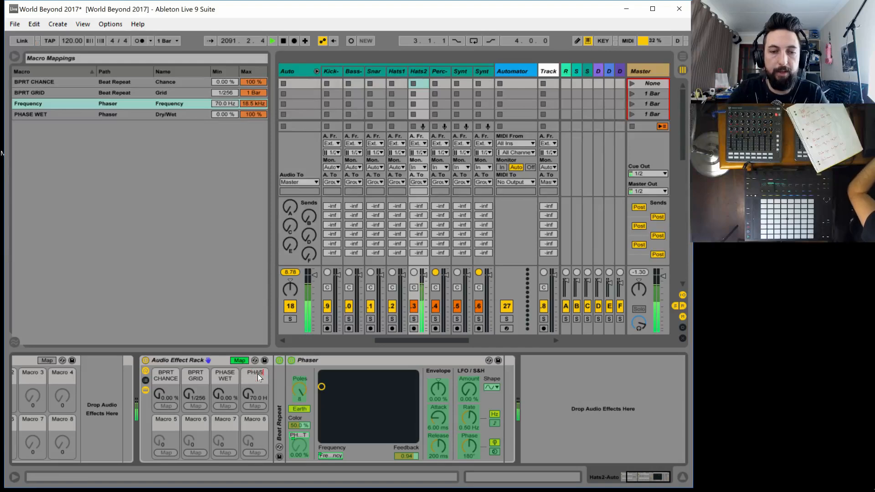
{"action": "type", "text": "PHASE FREQ"}
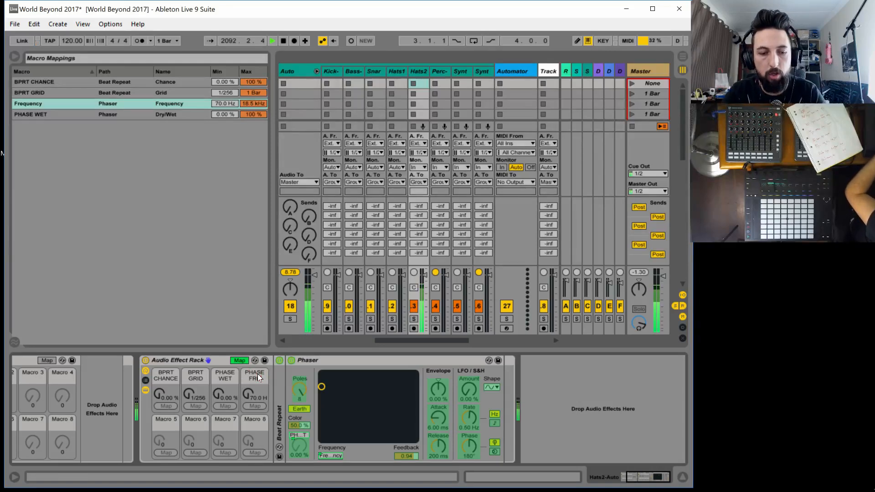
{"action": "key", "text": "Return"}
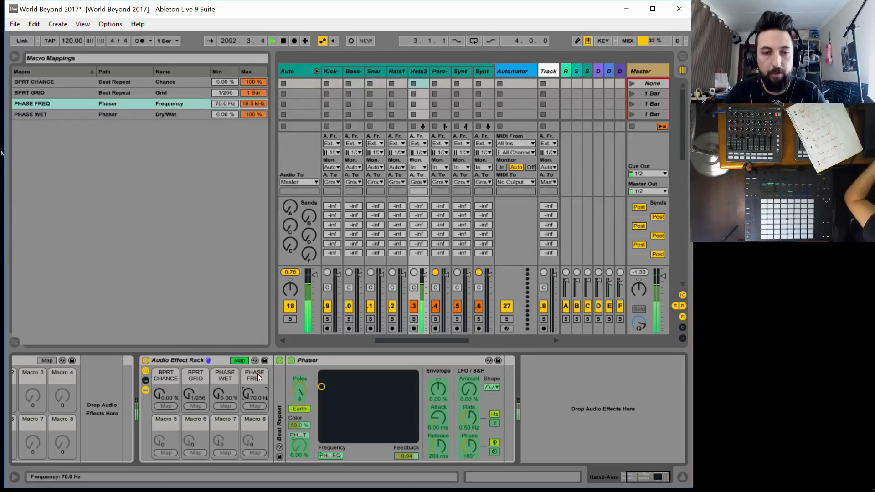
{"action": "left_click", "coordinate": [236, 361]}
Try the macros with PHASE WET at 64.6 %, PHASE FREQ at 5.91 kHz, BPRT CHANCE at 100 % and BPRT GRID at 1/48
{"action": "left_click_drag", "start_coordinate": [225, 404], "coordinate": [254, 356]}
{"action": "left_click_drag", "start_coordinate": [170, 396], "coordinate": [170, 365]}
{"action": "left_click_drag", "start_coordinate": [196, 395], "coordinate": [196, 390]}
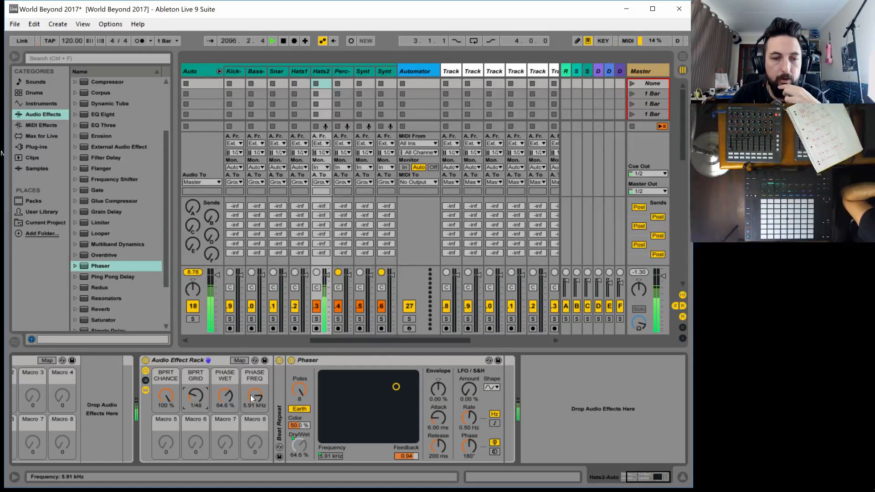
Turn PHASE FREQ down to 463 Hz and PHASE WET to 29.1 %, and set BPRT GRID to 1/24
{"action": "left_click_drag", "start_coordinate": [250, 394], "coordinate": [250, 421]}
{"action": "left_click_drag", "start_coordinate": [225, 396], "coordinate": [225, 417]}
{"action": "left_click", "coordinate": [196, 405]}
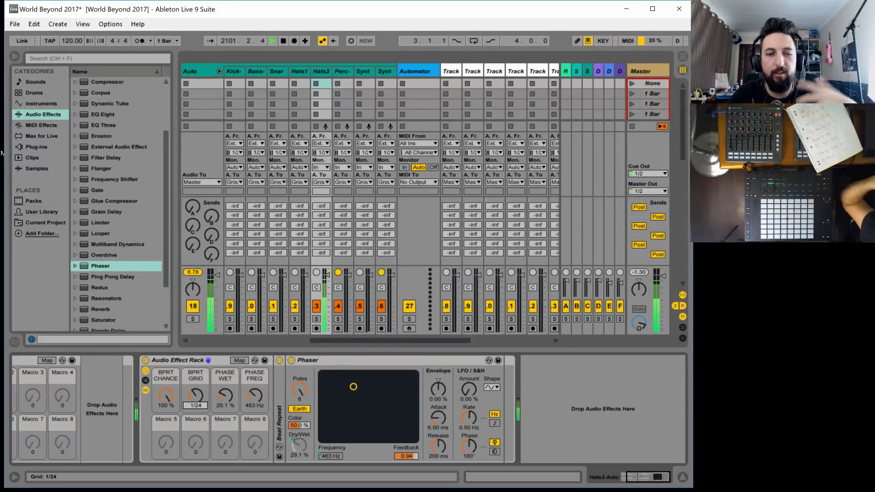
{"action": "mouse_move", "coordinate": [195, 395]}
{"action": "left_mouse_down"}
{"action": "mouse_move", "coordinate": [196, 388]}
{"action": "mouse_move", "coordinate": [190, 401]}
{"action": "left_mouse_up"}
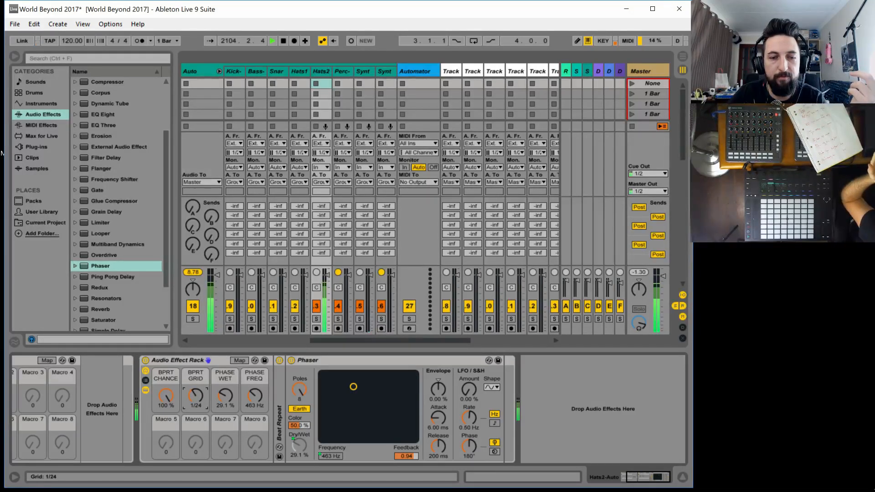
Turn the four assigned macros down to their minimum: BPRT CHANCE 0.00 %, BPRT GRID 1/256, PHASE WET 0.00 % and PHASE FREQ 70.0 Hz
{"action": "left_click_drag", "start_coordinate": [225, 398], "coordinate": [225, 357]}
{"action": "left_click_drag", "start_coordinate": [255, 398], "coordinate": [227, 439]}
{"action": "left_click_drag", "start_coordinate": [169, 398], "coordinate": [169, 440]}
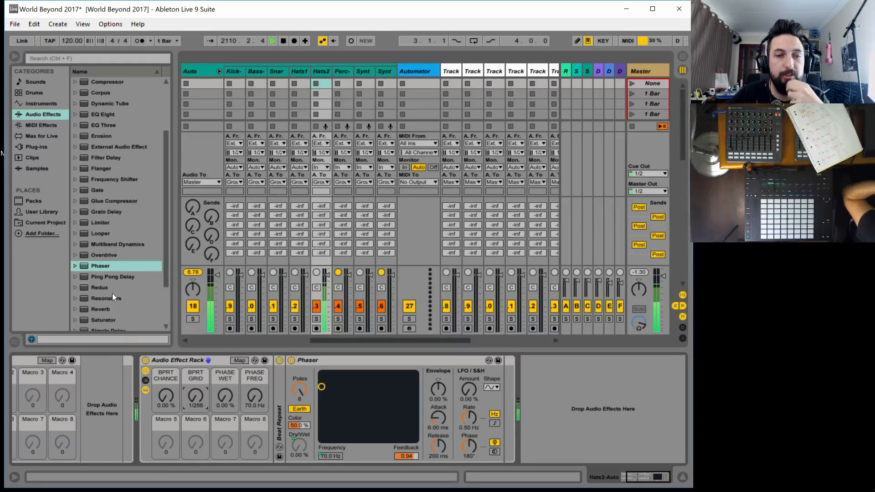
Add a Vocoder after the Phaser in the second rack and set its formant to 3.20
{"action": "scroll", "coordinate": [114, 293], "scroll_direction": "down", "scroll_amount": 4}
{"action": "left_click_drag", "start_coordinate": [103, 322], "coordinate": [509, 392]}
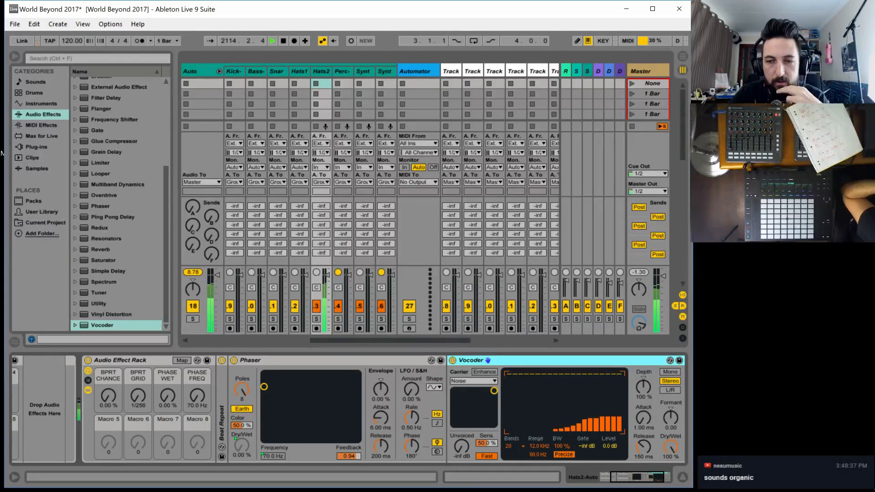
{"action": "mouse_move", "coordinate": [670, 417]}
{"action": "left_mouse_down"}
{"action": "mouse_move", "coordinate": [670, 432]}
{"action": "mouse_move", "coordinate": [670, 416]}
{"action": "left_mouse_up"}
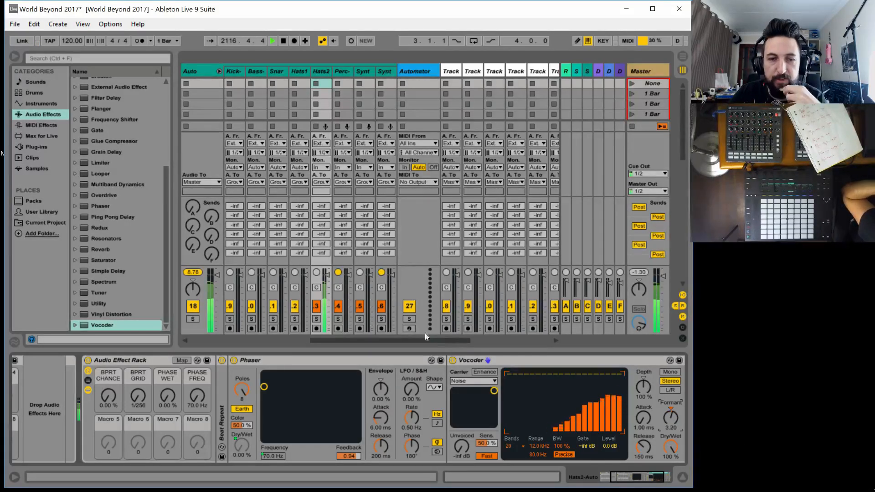
Map the Vocoder's Dry/Wet to the second rack's Macro 5 and rename that macro VOCOD WET
{"action": "left_click", "coordinate": [178, 360]}
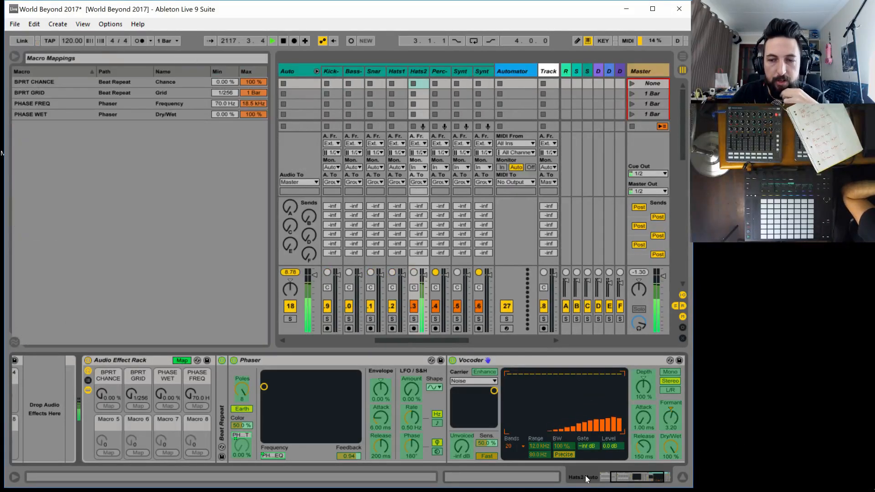
{"action": "left_click", "coordinate": [109, 442]}
{"action": "left_click", "coordinate": [670, 449]}
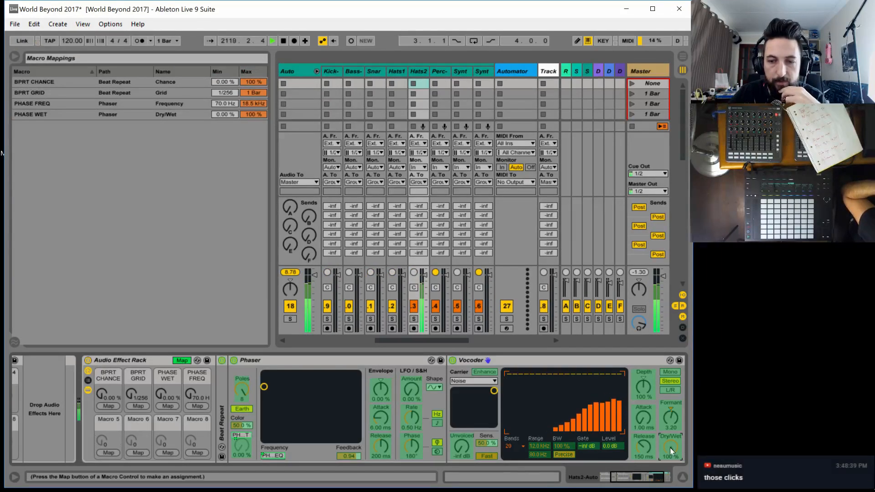
{"action": "left_click", "coordinate": [103, 452]}
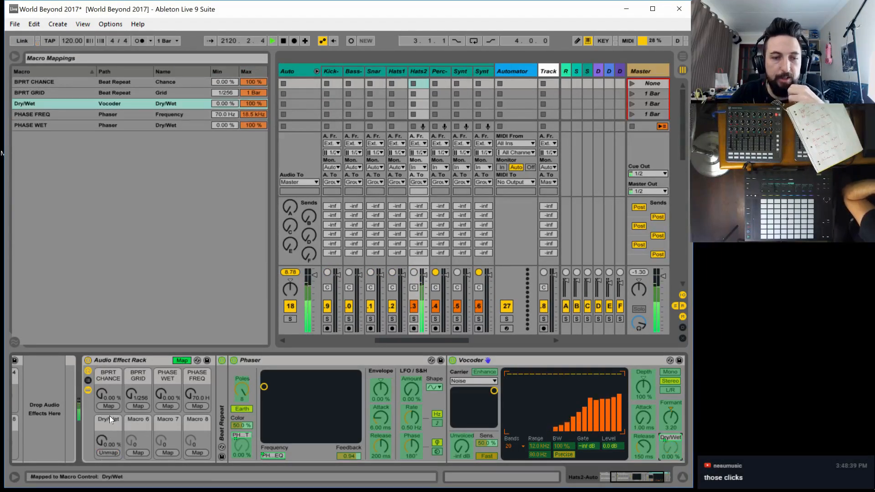
{"action": "key", "text": "ctrl+r"}
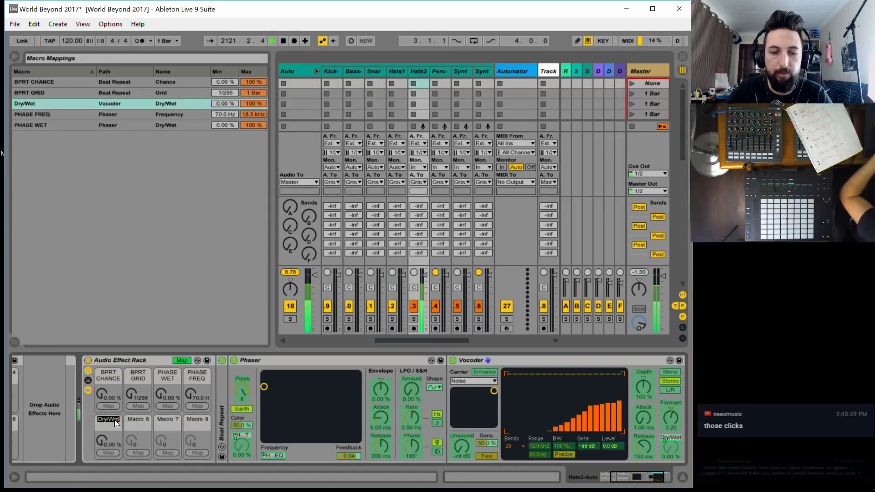
{"action": "type", "text": "VOCOD WET"}
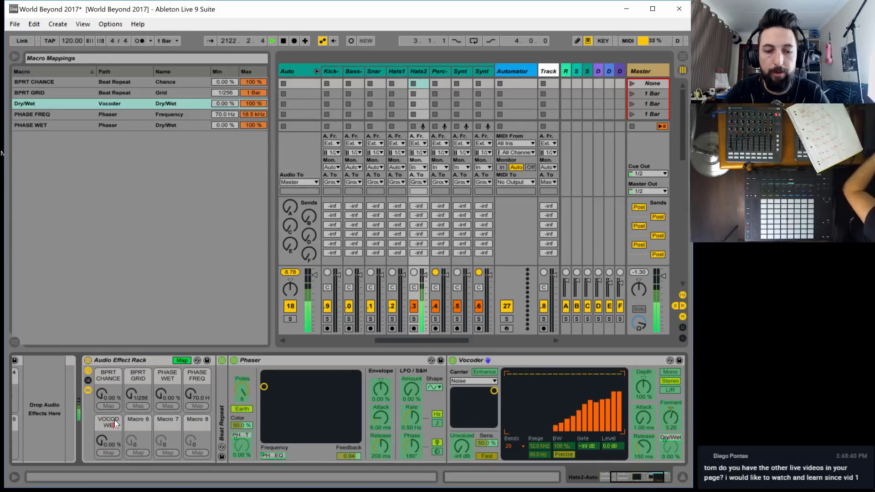
{"action": "key", "text": "Return"}
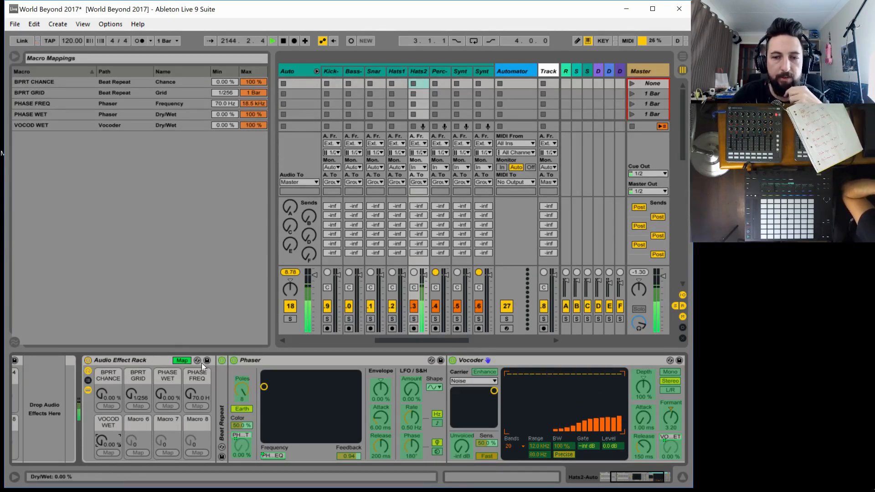
Leave macro mapping mode and set the VOCOD WET macro to 100 %
{"action": "left_click", "coordinate": [182, 360]}
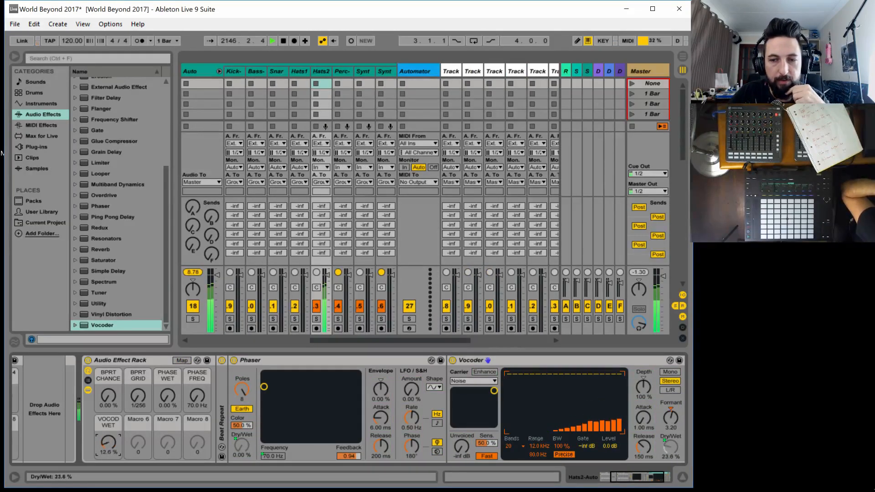
{"action": "left_click", "coordinate": [182, 360]}
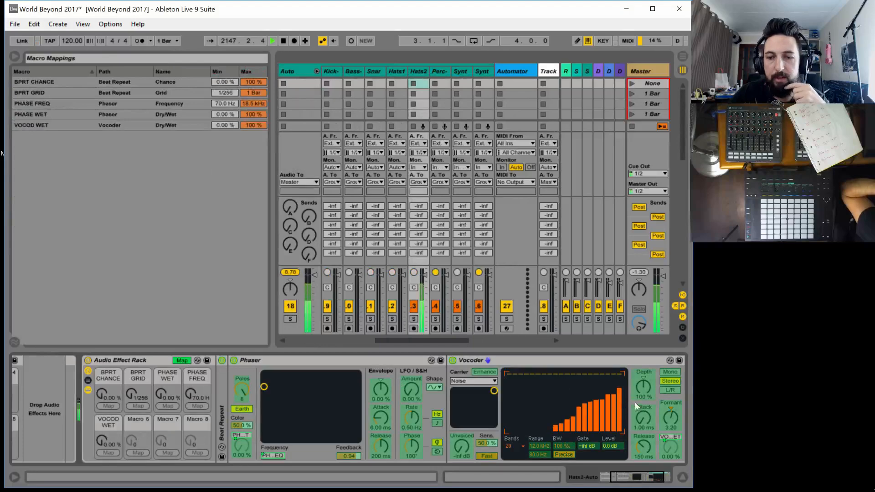
{"action": "left_click", "coordinate": [182, 360]}
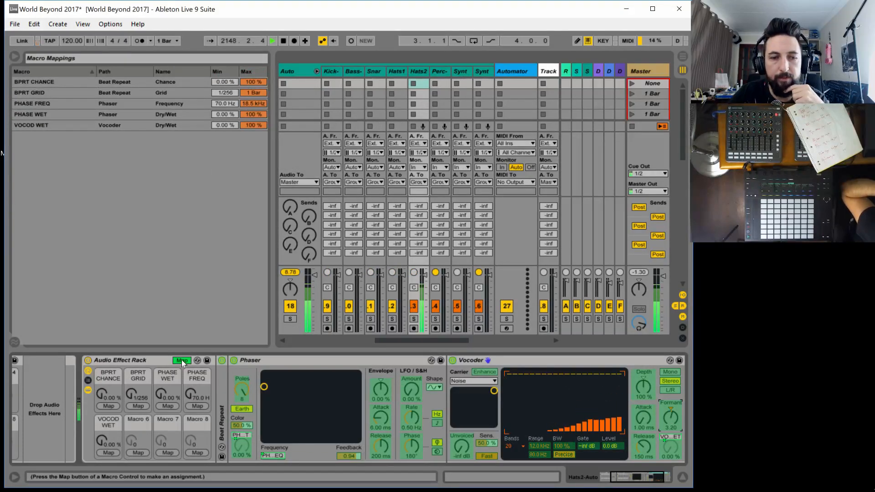
{"action": "left_click_drag", "start_coordinate": [108, 442], "coordinate": [109, 383]}
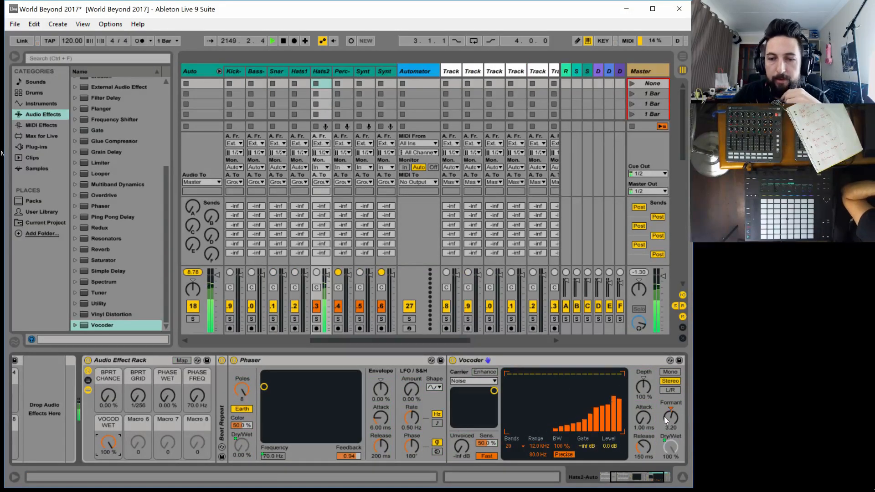
Set the Vocoder's formant to -8.00, depth to 23.0 % and release to 10.0 ms
{"action": "left_click_drag", "start_coordinate": [670, 417], "coordinate": [670, 436]}
{"action": "mouse_move", "coordinate": [643, 386]}
{"action": "left_mouse_down"}
{"action": "mouse_move", "coordinate": [643, 433]}
{"action": "mouse_move", "coordinate": [640, 370]}
{"action": "left_mouse_up"}
{"action": "left_click_drag", "start_coordinate": [641, 439], "coordinate": [640, 461]}
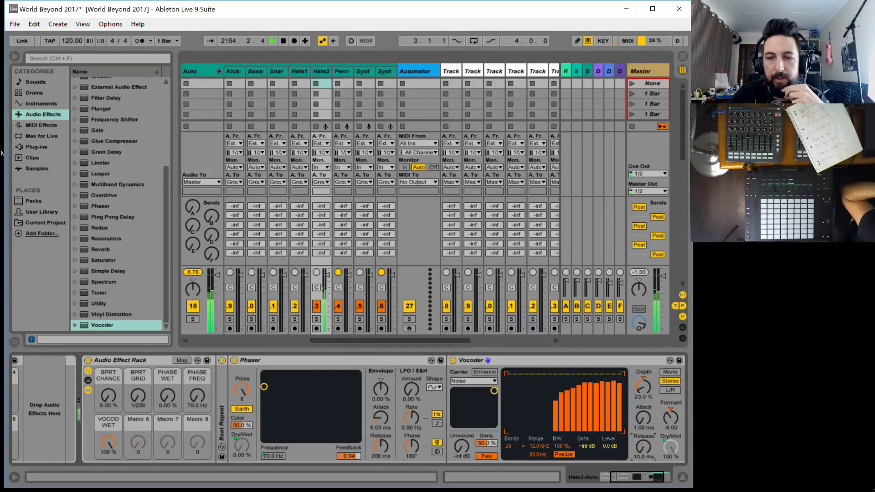
Map the Vocoder's Formant, Depth and Release to the second rack's Macros 6, 7 and 8, finishing with macro mapping mode off
{"action": "left_click", "coordinate": [182, 360]}
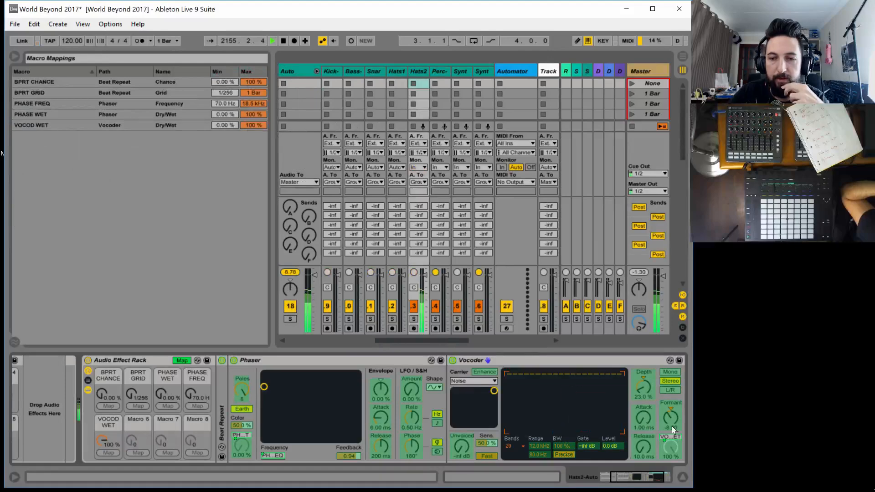
{"action": "left_click", "coordinate": [138, 451]}
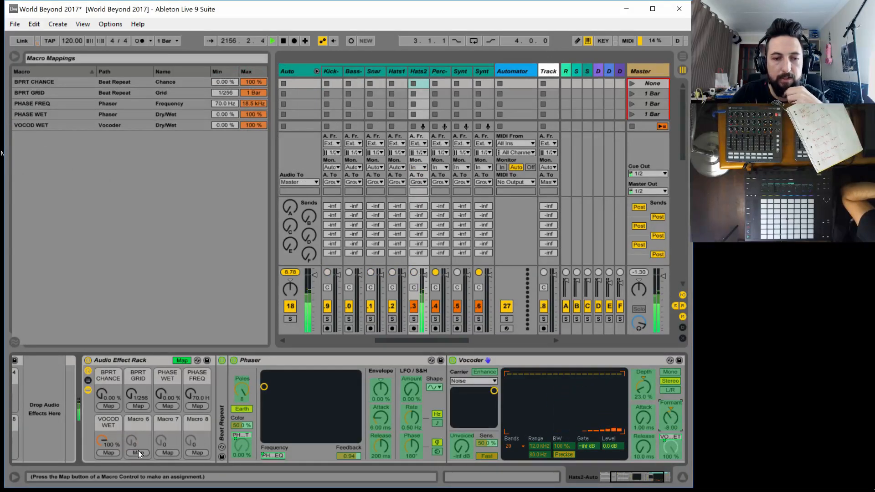
{"action": "left_click", "coordinate": [644, 394]}
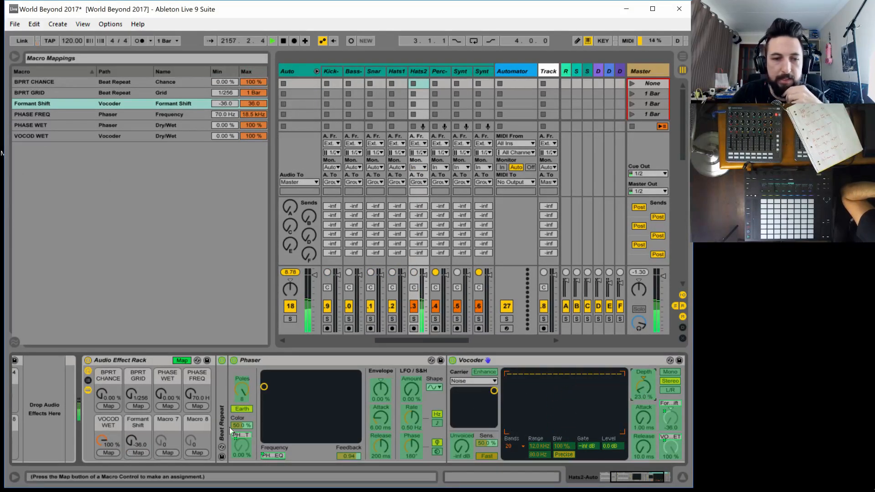
{"action": "left_click", "coordinate": [167, 453]}
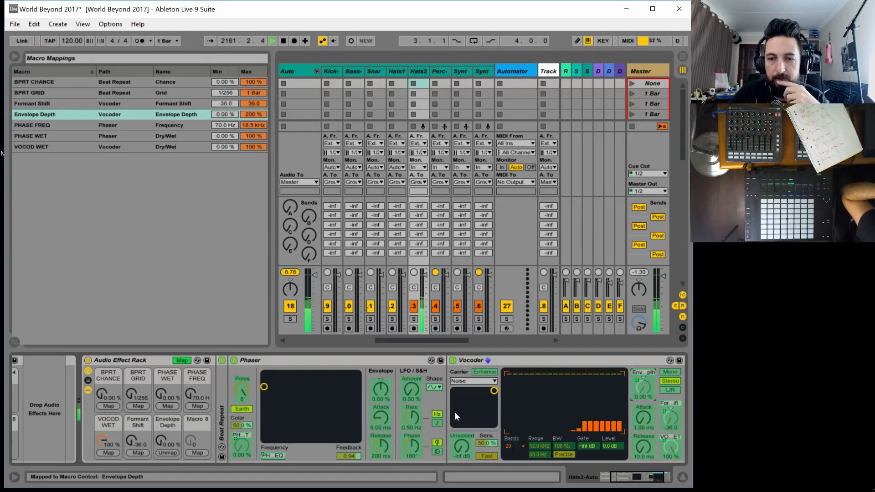
{"action": "left_click", "coordinate": [201, 445]}
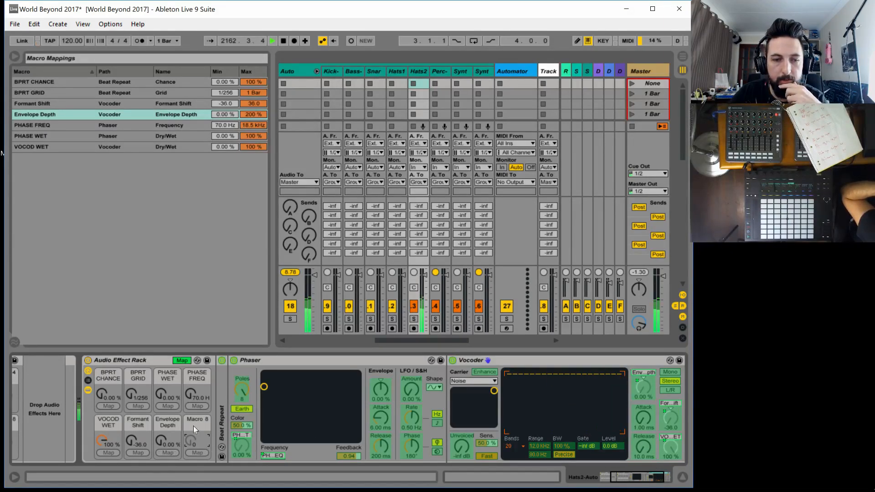
{"action": "left_click", "coordinate": [643, 445]}
{"action": "left_click", "coordinate": [198, 452]}
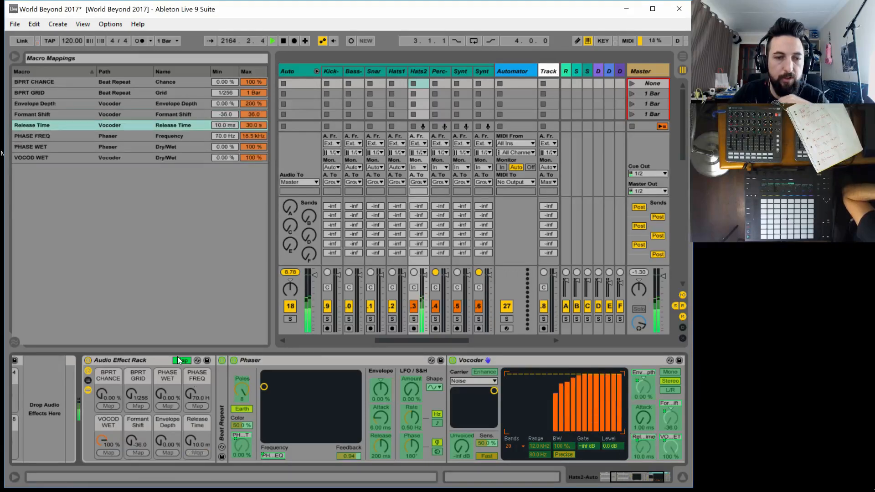
{"action": "left_click", "coordinate": [180, 360]}
Try the new Vocoder macros with Formant Shift at 6.52, Envelope Depth at 75.6 % and Release Time at 30.0 s
{"action": "left_click_drag", "start_coordinate": [139, 442], "coordinate": [138, 383]}
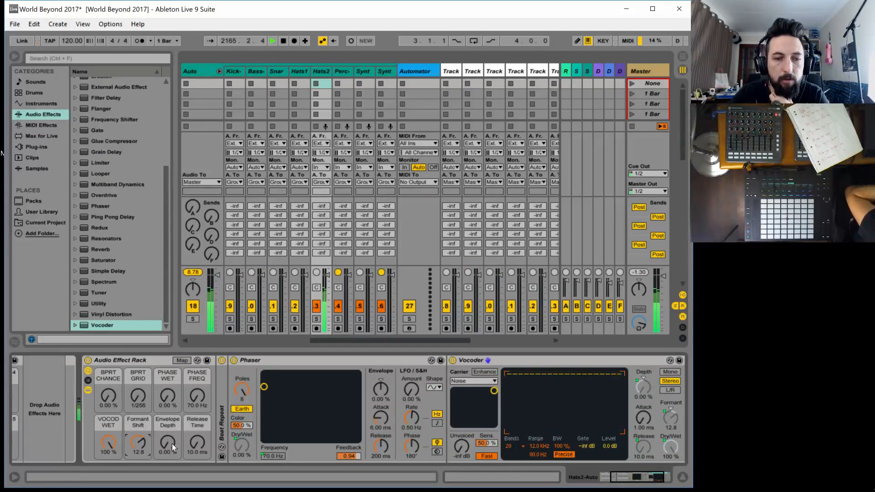
{"action": "left_click_drag", "start_coordinate": [170, 444], "coordinate": [171, 387]}
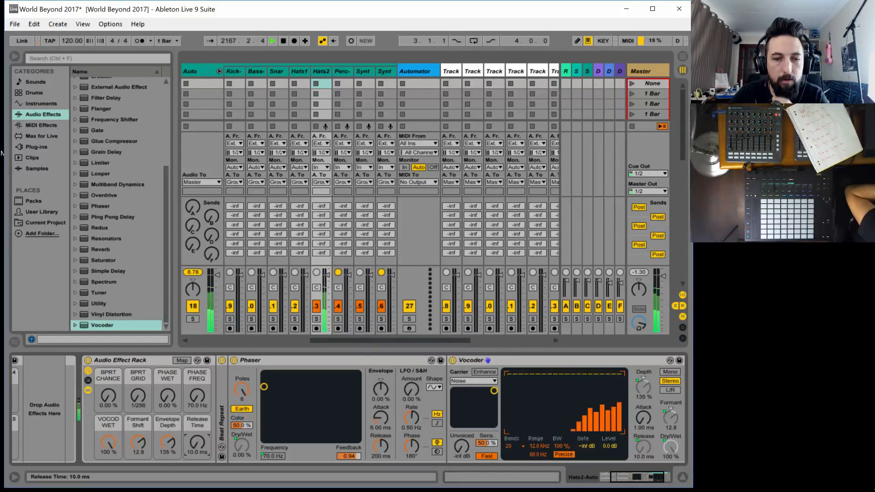
{"action": "left_click_drag", "start_coordinate": [197, 443], "coordinate": [197, 378]}
{"action": "mouse_move", "coordinate": [167, 439]}
{"action": "left_mouse_down"}
{"action": "mouse_move", "coordinate": [168, 456]}
{"action": "mouse_move", "coordinate": [160, 444]}
{"action": "left_mouse_up"}
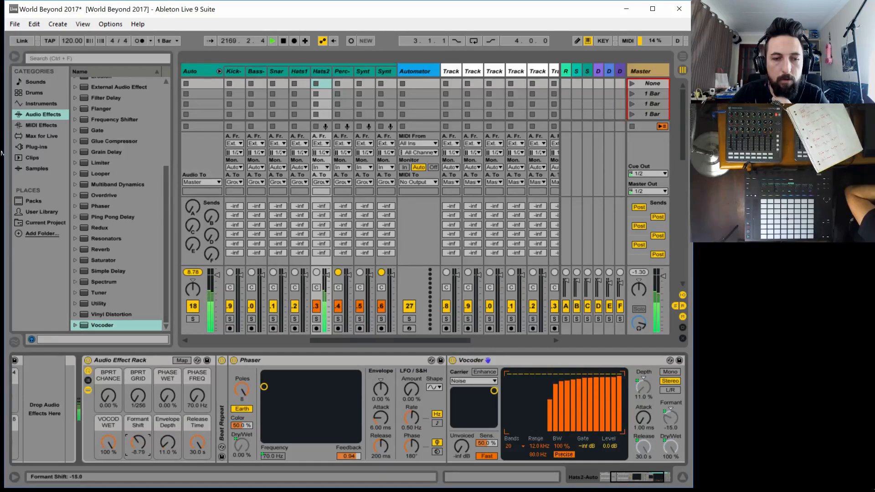
{"action": "left_click_drag", "start_coordinate": [173, 446], "coordinate": [173, 416]}
Try VOCOD WET at 28.3 %, Envelope Depth at 117 %, Release Time at 2.12 s and Formant Shift at -21.3
{"action": "left_click_drag", "start_coordinate": [111, 443], "coordinate": [110, 489]}
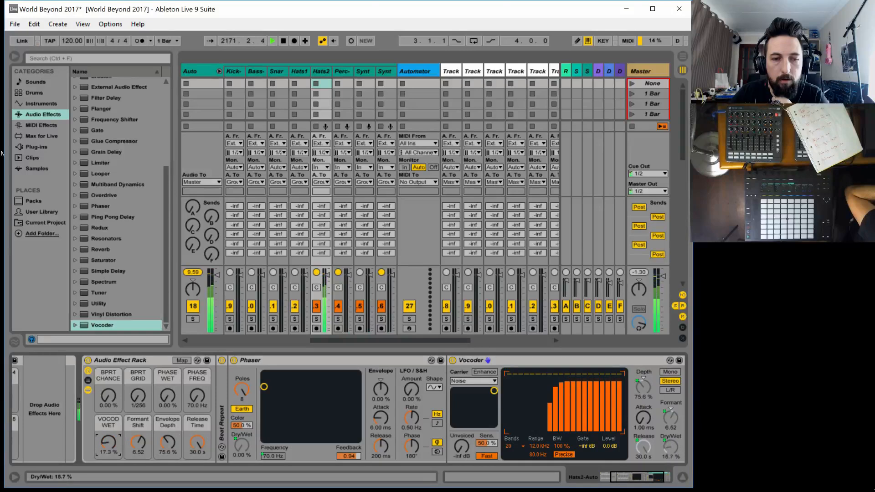
{"action": "left_click_drag", "start_coordinate": [108, 442], "coordinate": [108, 436]}
{"action": "left_click_drag", "start_coordinate": [168, 442], "coordinate": [197, 437]}
{"action": "left_click_drag", "start_coordinate": [168, 443], "coordinate": [140, 476]}
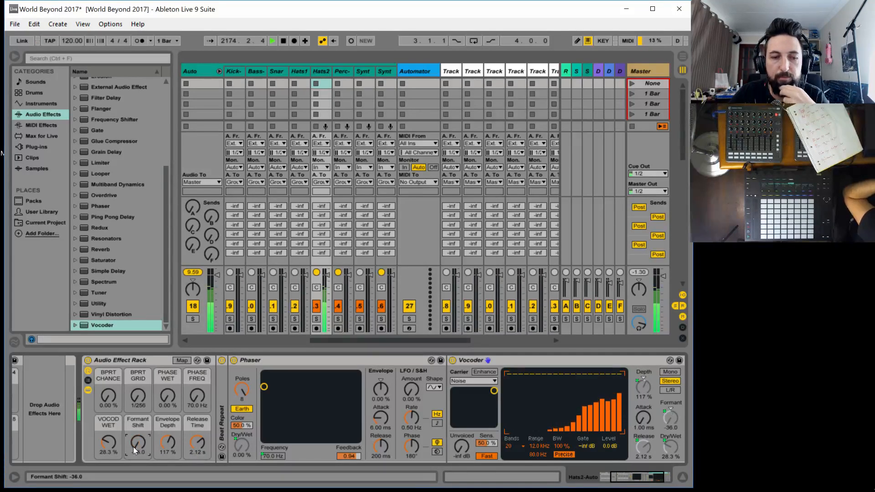
Try Pitch Tracking as the Vocoder's carrier and switch the carrier back to Noise
{"action": "left_click", "coordinate": [467, 380]}
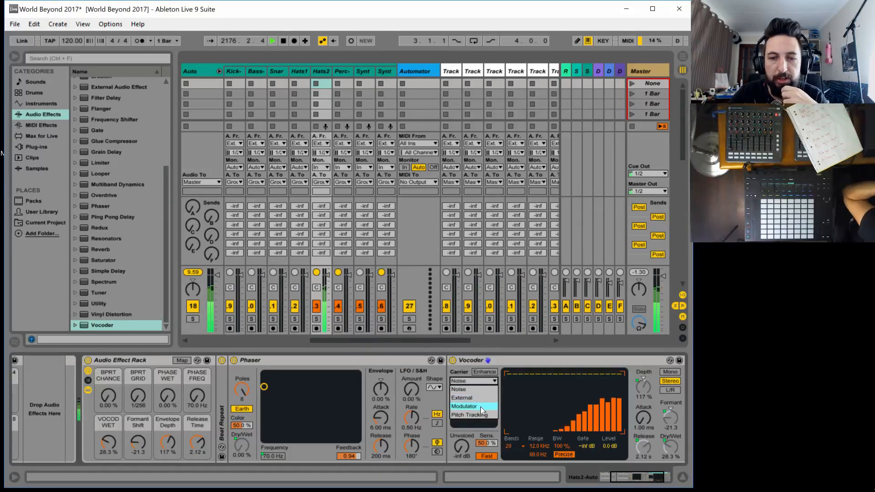
{"action": "left_click", "coordinate": [477, 415]}
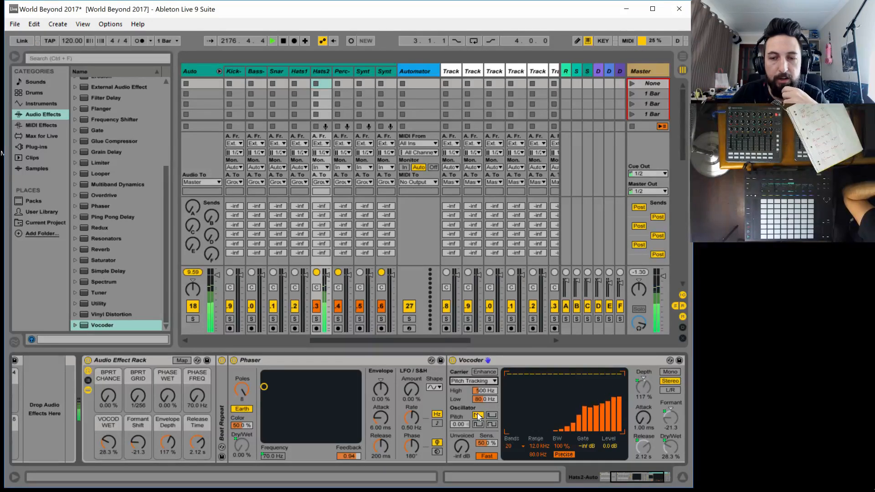
{"action": "left_click", "coordinate": [463, 378]}
{"action": "left_click", "coordinate": [463, 389]}
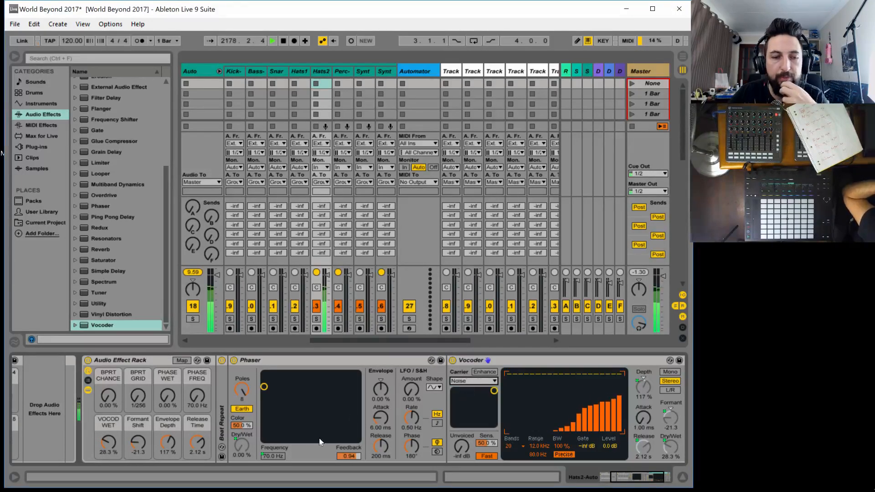
Set the Formant Shift macro to 9.92, Envelope Depth to 67.7 %, Release Time to 160 ms and VOCOD WET to 96.1 %
{"action": "left_click_drag", "start_coordinate": [131, 442], "coordinate": [131, 437]}
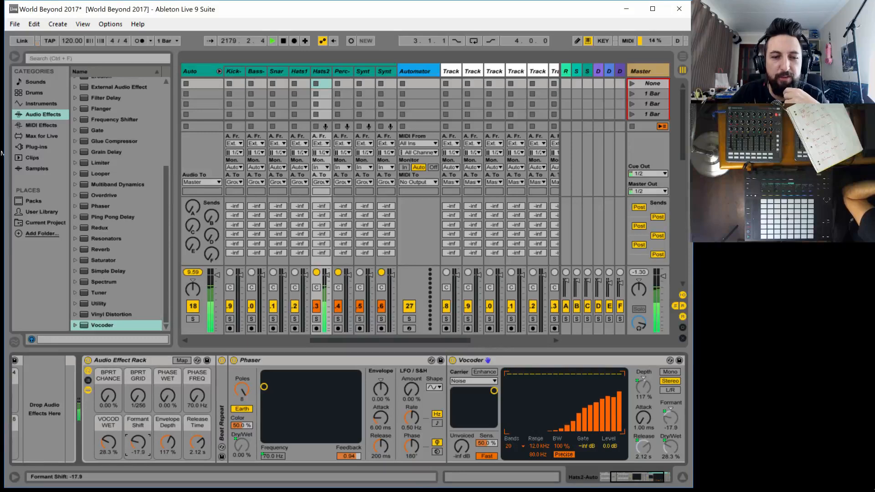
{"action": "left_click_drag", "start_coordinate": [197, 443], "coordinate": [138, 412]}
{"action": "left_click_drag", "start_coordinate": [168, 445], "coordinate": [168, 459]}
{"action": "left_click_drag", "start_coordinate": [109, 445], "coordinate": [110, 385]}
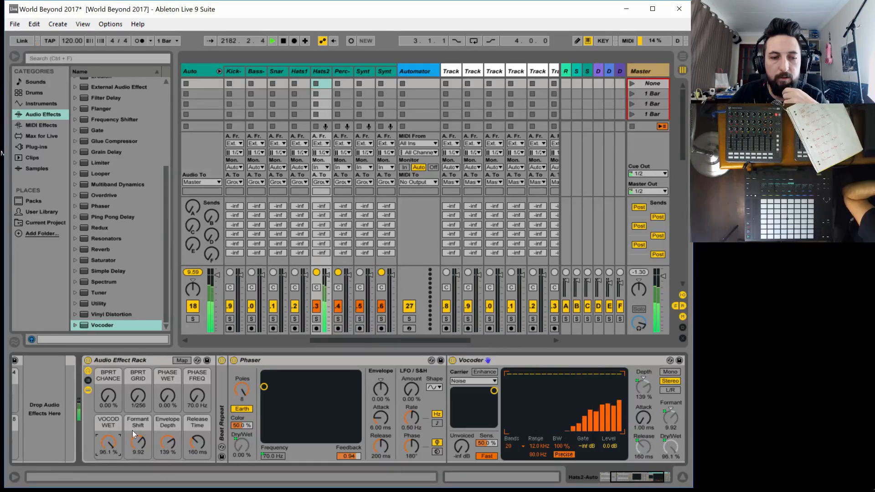
{"action": "left_click_drag", "start_coordinate": [167, 442], "coordinate": [167, 457]}
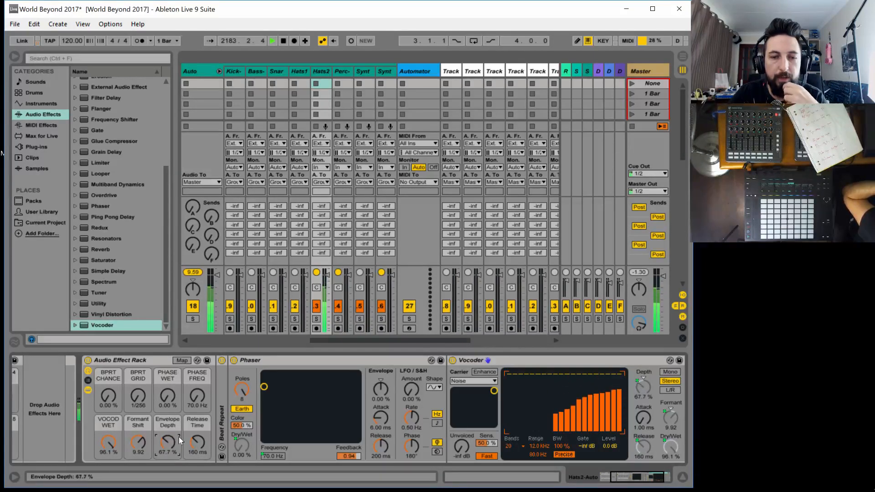
Move the Phaser behind the Vocoder in the second rack's device chain
{"action": "left_click_drag", "start_coordinate": [326, 360], "coordinate": [670, 388]}
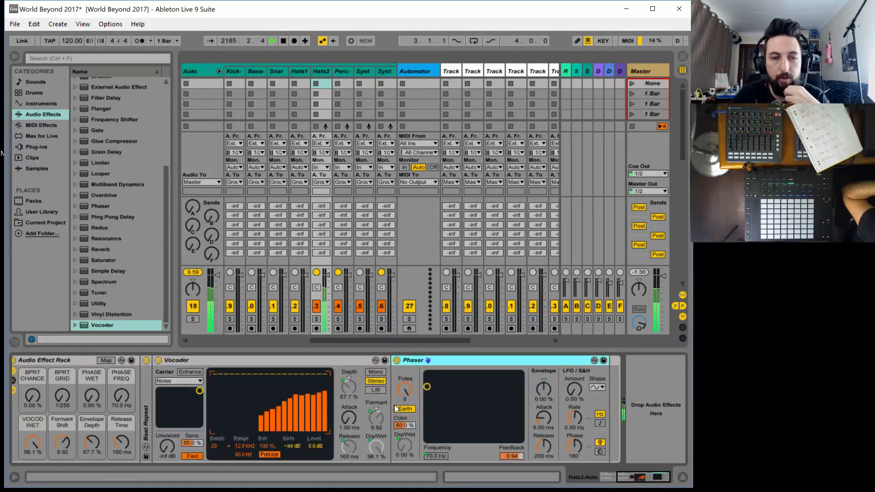
{"action": "left_click_drag", "start_coordinate": [637, 476], "coordinate": [635, 476]}
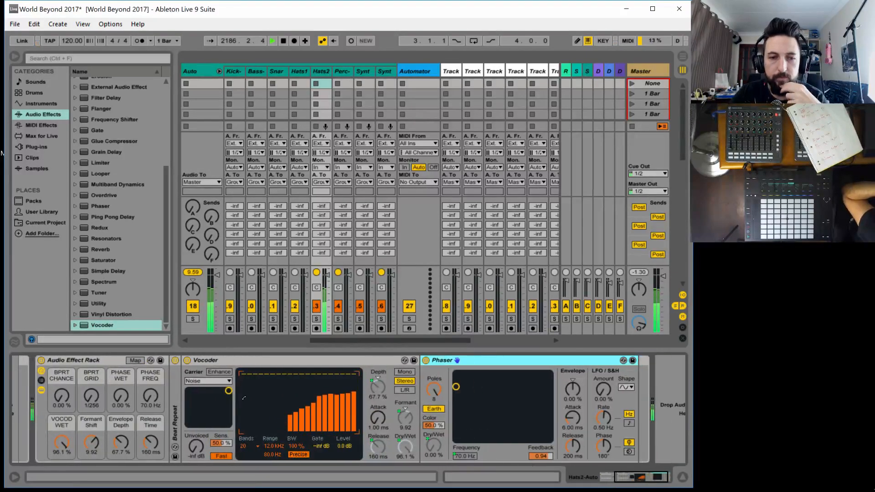
{"action": "left_click_drag", "start_coordinate": [175, 408], "coordinate": [618, 412]}
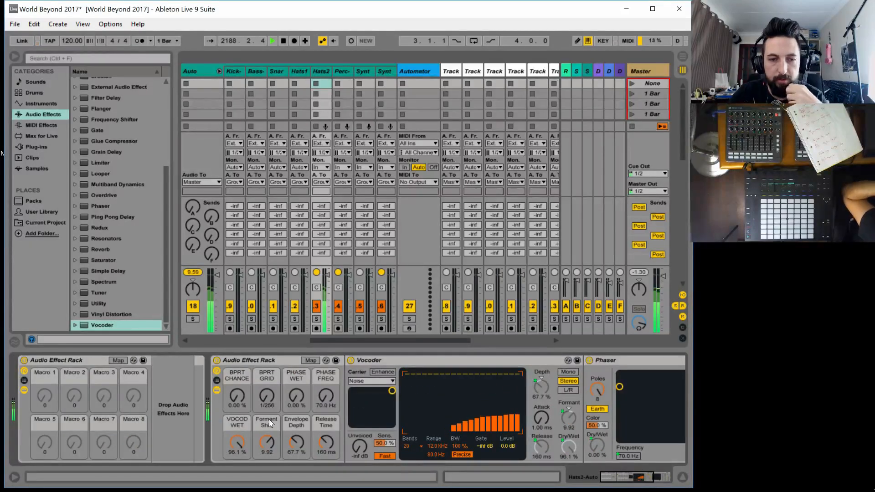
Rename the second rack's Formant Shift macro to VOCOD FMNT
{"action": "left_click", "coordinate": [273, 423]}
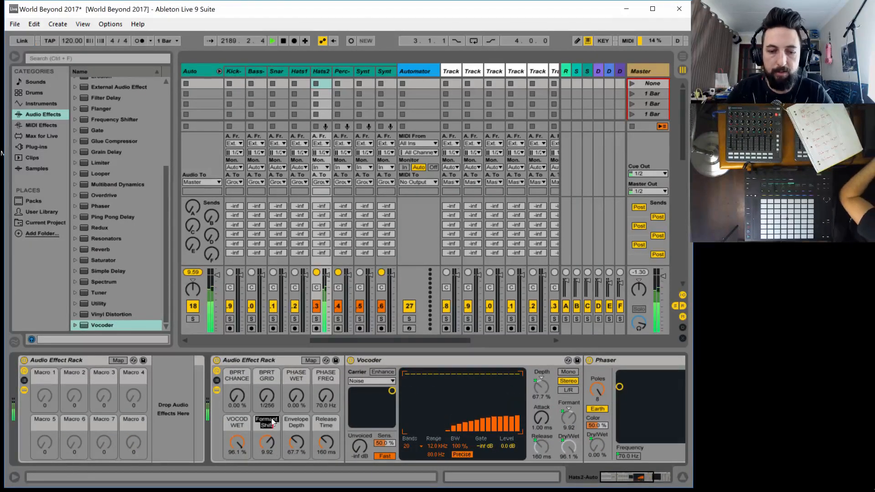
{"action": "type", "text": "VOCOD"}
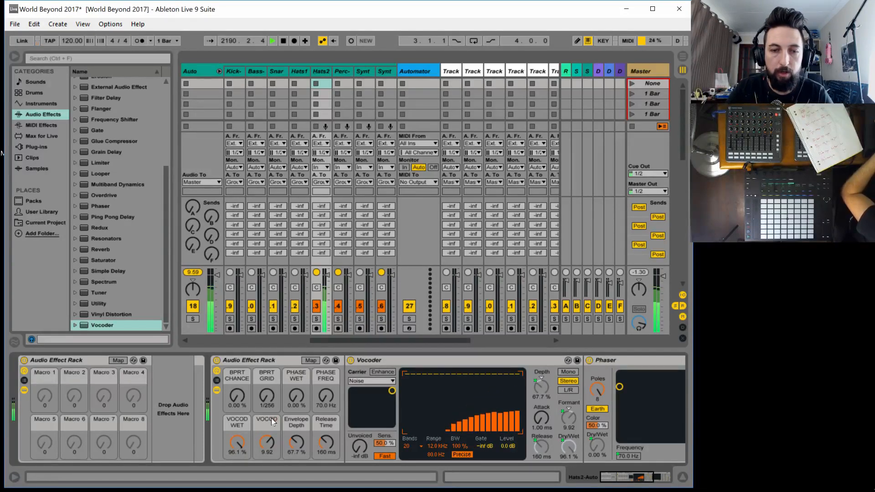
{"action": "type", "text": " W"}
{"action": "key", "text": "BackSpace"}
{"action": "key", "text": "BackSpace"}
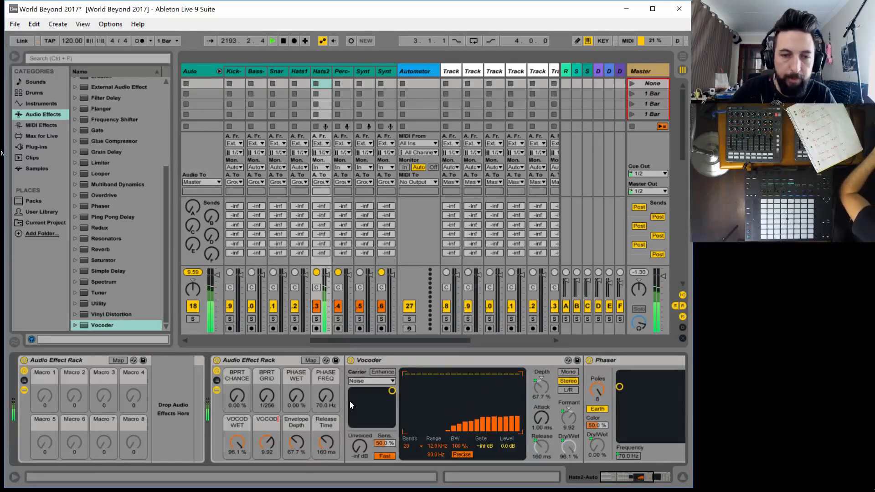
{"action": "type", "text": "F"}
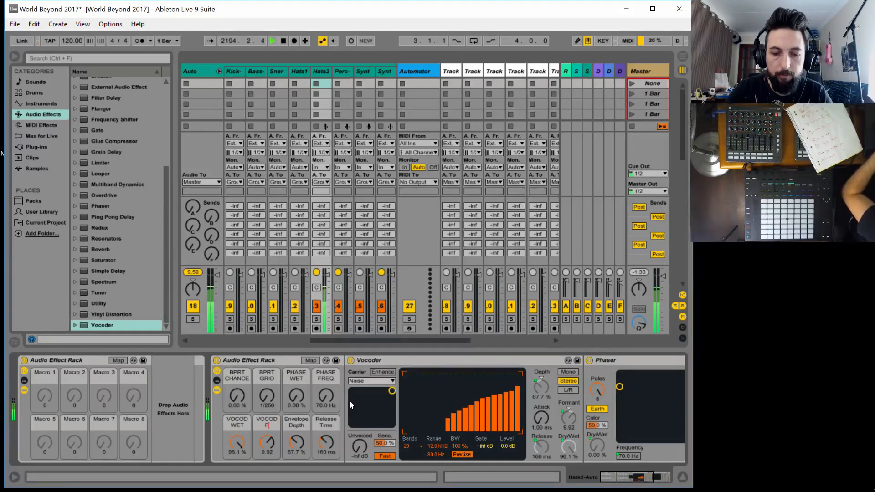
{"action": "type", "text": "MNT"}
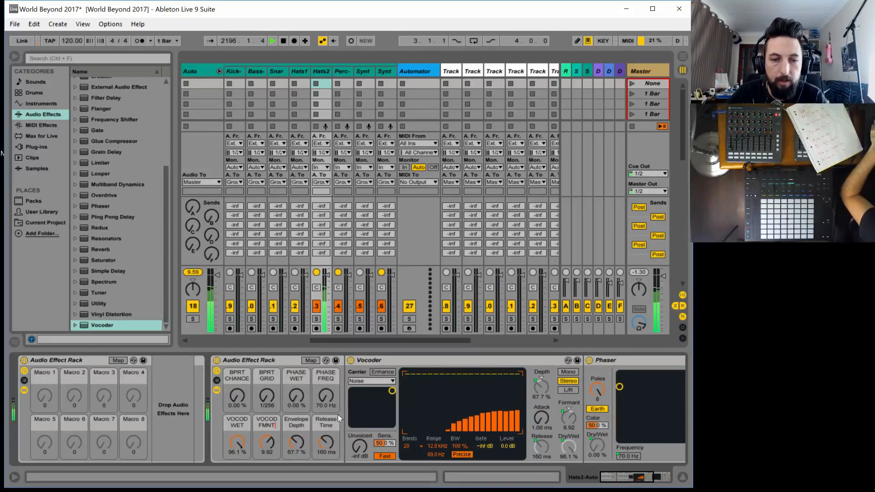
Rename the second rack's Envelope Depth macro to VOCOD DEPTH
{"action": "left_click", "coordinate": [297, 423]}
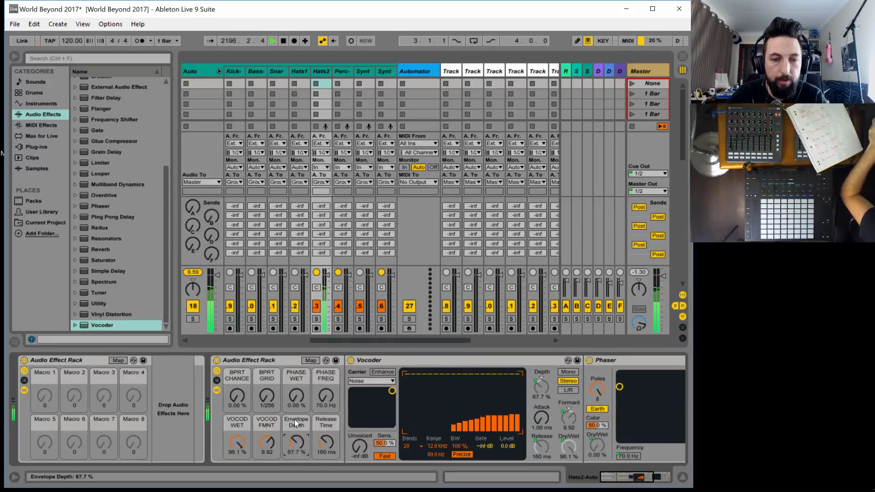
{"action": "key", "text": "ctrl+r"}
{"action": "type", "text": "VO"}
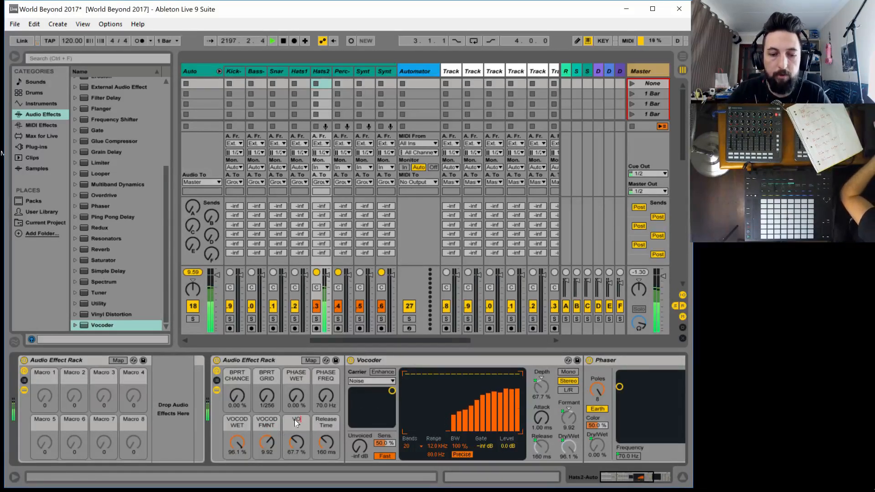
{"action": "type", "text": "COD"}
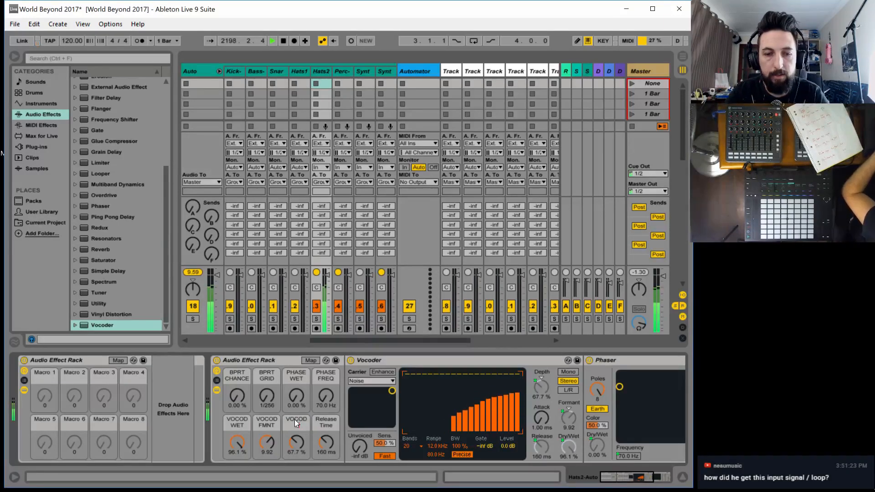
{"action": "type", "text": " DEPTH"}
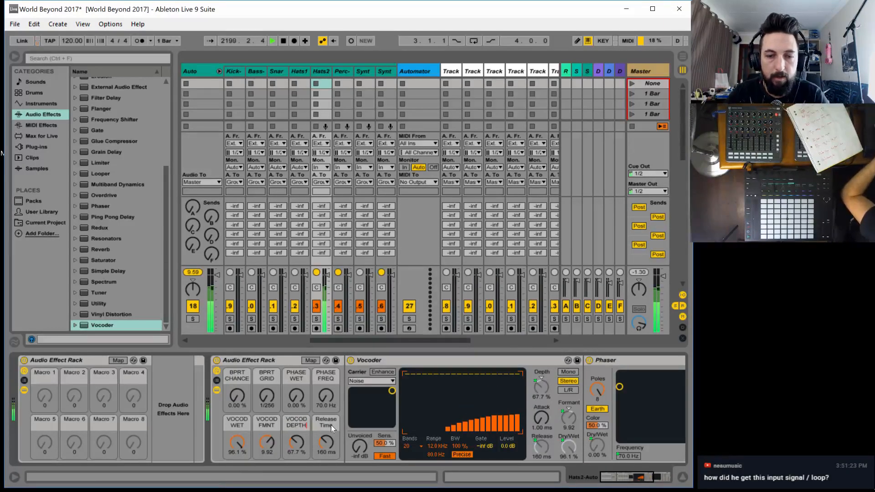
{"action": "type", "text": "VOD"}
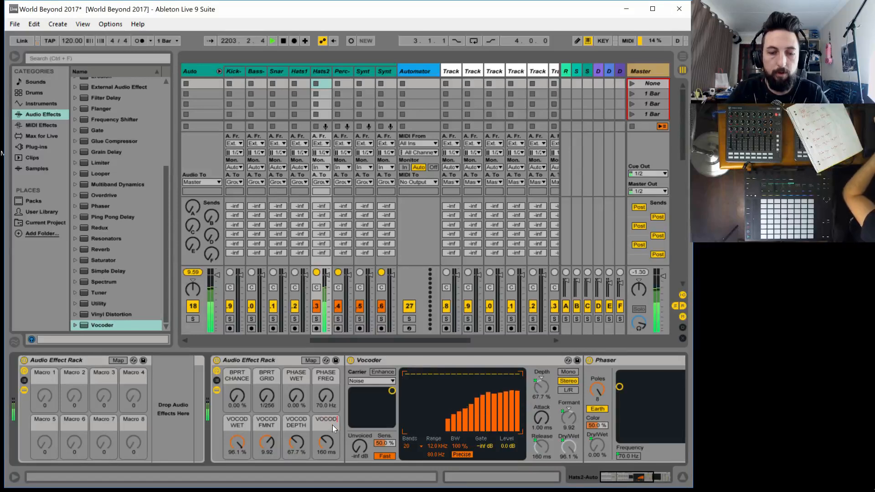
Rename the second rack's Release Time macro to VOCOD REL
{"action": "type", "text": "OD REL"}
{"action": "key", "text": "Return"}
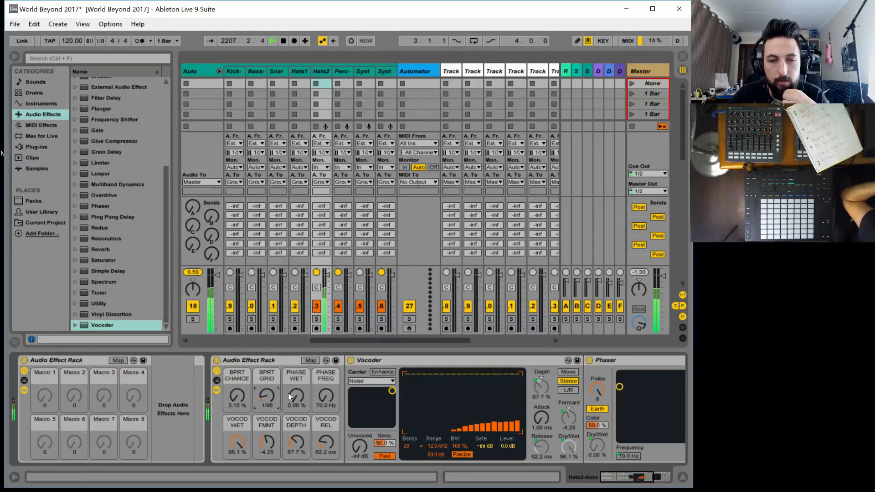
Try PHASE FREQ at 2.80 kHz, PHASE WET at 74.0 %, VOCOD DEPTH at 150 % and VOCOD REL at 24.8 s
{"action": "left_click_drag", "start_coordinate": [327, 394], "coordinate": [328, 349]}
{"action": "left_click_drag", "start_coordinate": [298, 395], "coordinate": [297, 394]}
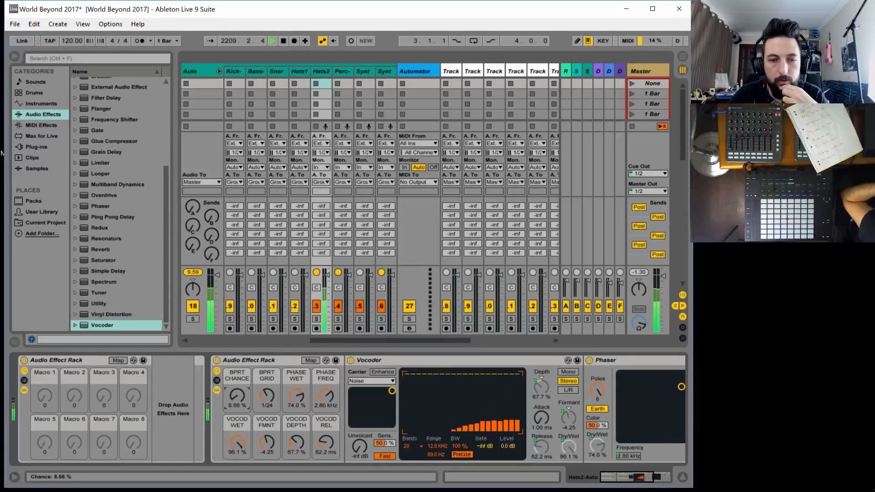
{"action": "left_click_drag", "start_coordinate": [296, 442], "coordinate": [296, 438]}
{"action": "left_click_drag", "start_coordinate": [326, 442], "coordinate": [326, 439]}
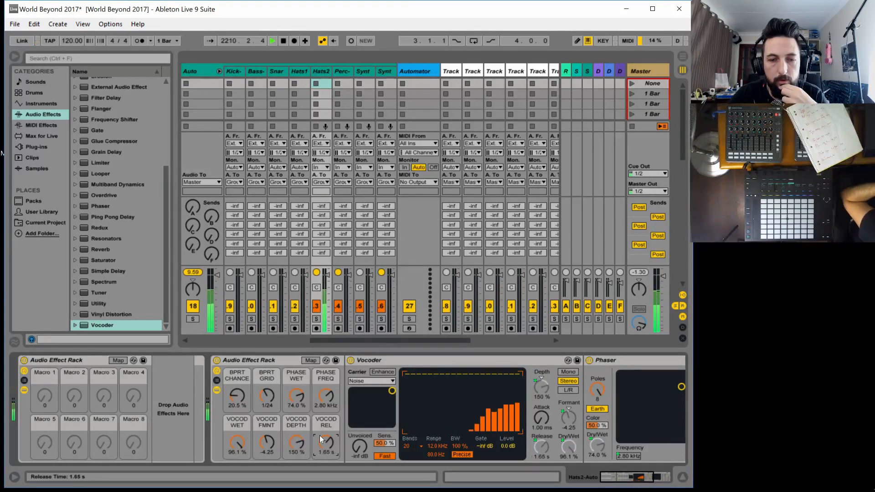
{"action": "left_click_drag", "start_coordinate": [325, 452], "coordinate": [326, 387]}
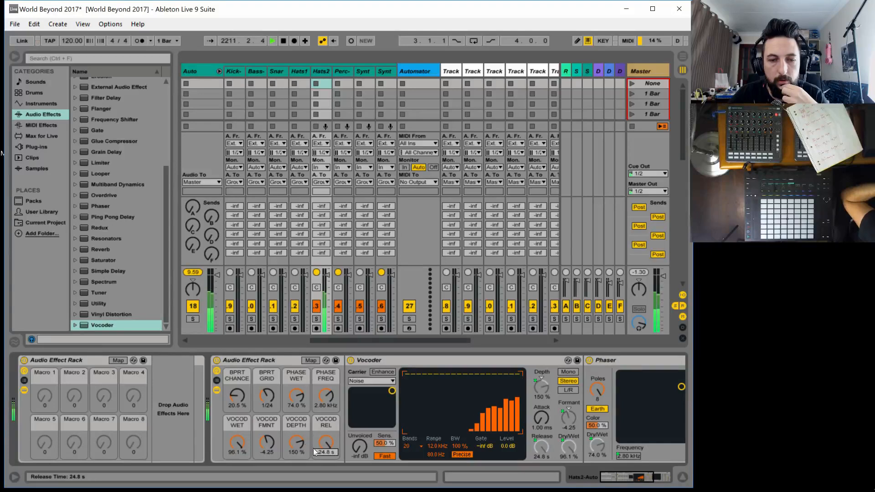
Set the VOCOD FMNT macro to 11.6, VOCOD DEPTH to 134 % and VOCOD REL to 66.3 ms
{"action": "left_click_drag", "start_coordinate": [268, 442], "coordinate": [267, 483]}
{"action": "left_click_drag", "start_coordinate": [296, 437], "coordinate": [296, 470]}
{"action": "left_click_drag", "start_coordinate": [326, 440], "coordinate": [326, 489]}
{"action": "left_click_drag", "start_coordinate": [267, 444], "coordinate": [268, 384]}
{"action": "left_click_drag", "start_coordinate": [295, 442], "coordinate": [325, 435]}
Turn BPRT CHANCE down to 0.00 %, BPRT GRID to 1/256, PHASE WET to 3.94 % and PHASE FREQ to 70.0 Hz
{"action": "left_click_drag", "start_coordinate": [242, 396], "coordinate": [267, 428]}
{"action": "left_click_drag", "start_coordinate": [296, 396], "coordinate": [296, 433]}
{"action": "left_click_drag", "start_coordinate": [329, 395], "coordinate": [329, 437]}
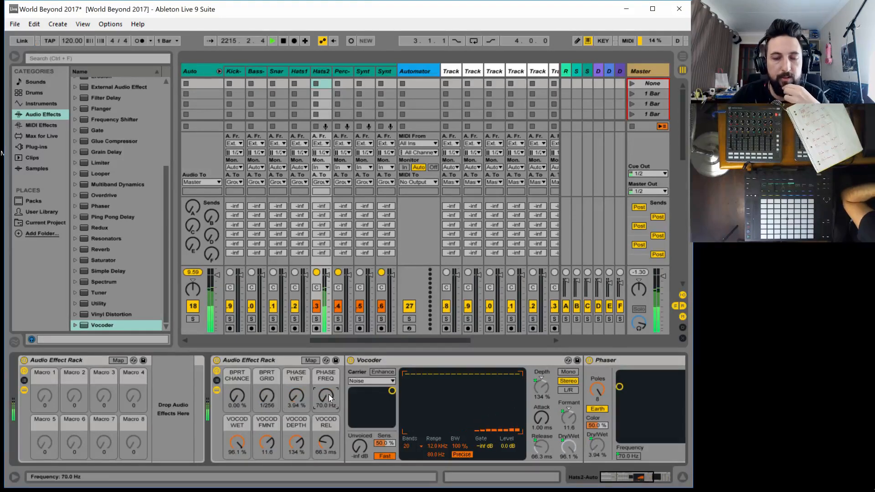
Turn the VOCOD WET macro down to 0.00 % and rename the rack Hats 2 Auto Effects
{"action": "left_click_drag", "start_coordinate": [234, 443], "coordinate": [234, 488]}
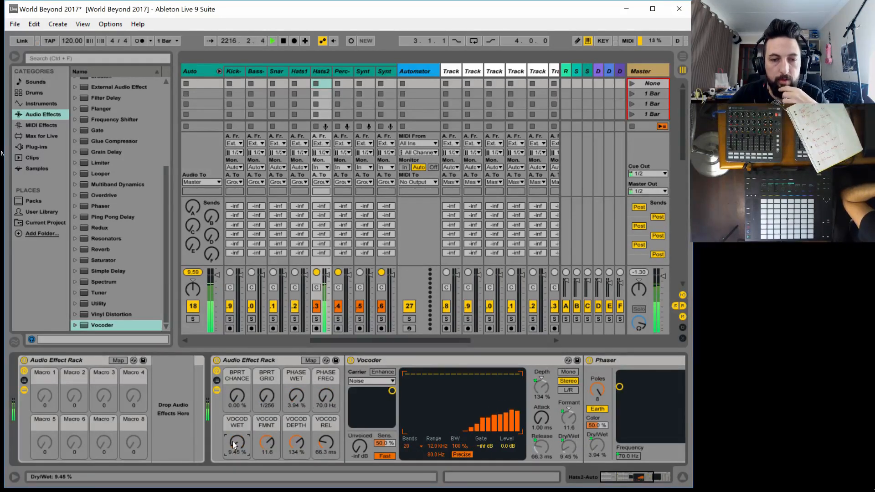
{"action": "left_click_drag", "start_coordinate": [234, 443], "coordinate": [234, 456]}
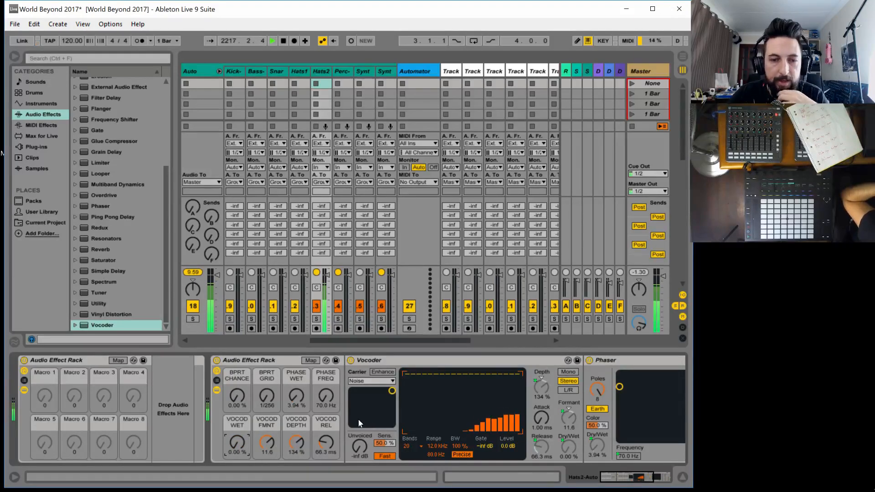
{"action": "left_click", "coordinate": [247, 360]}
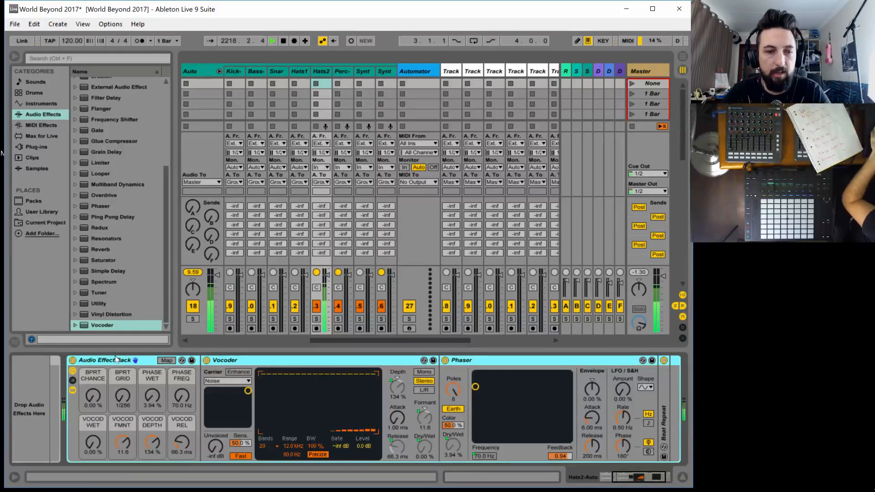
{"action": "key", "text": "ctrl+r"}
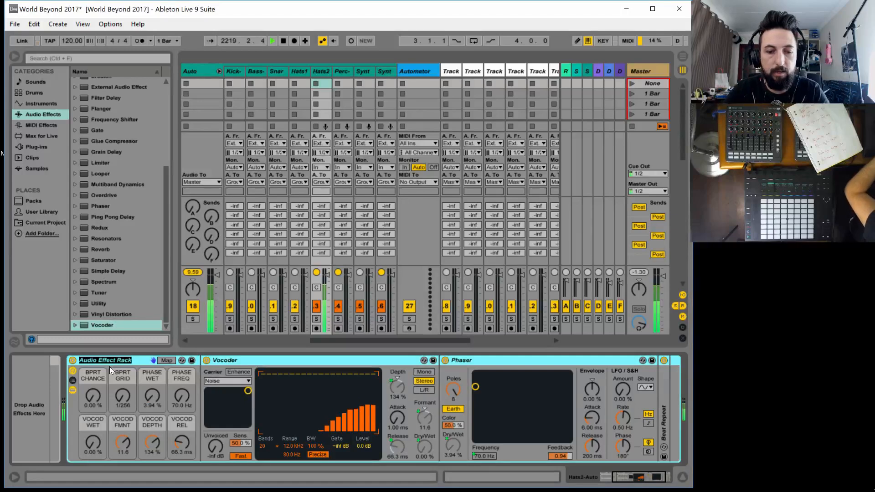
{"action": "type", "text": "Hats 2 Auto Effects"}
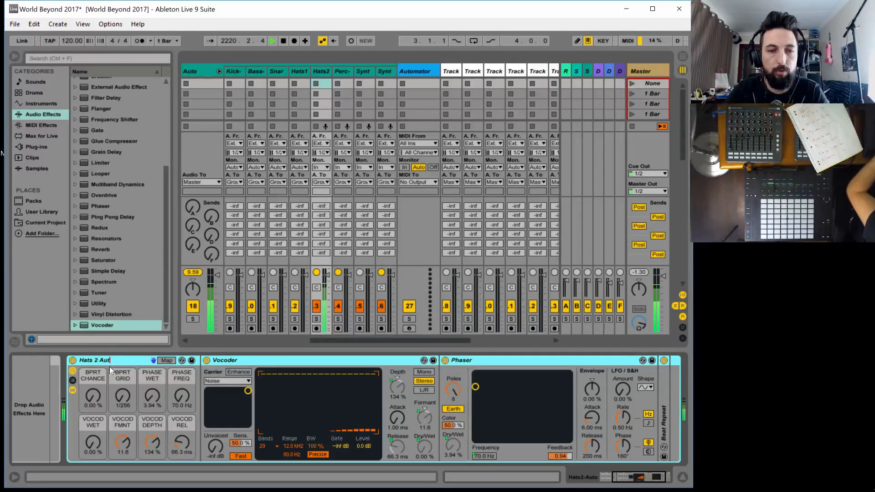
{"action": "key", "text": "Return"}
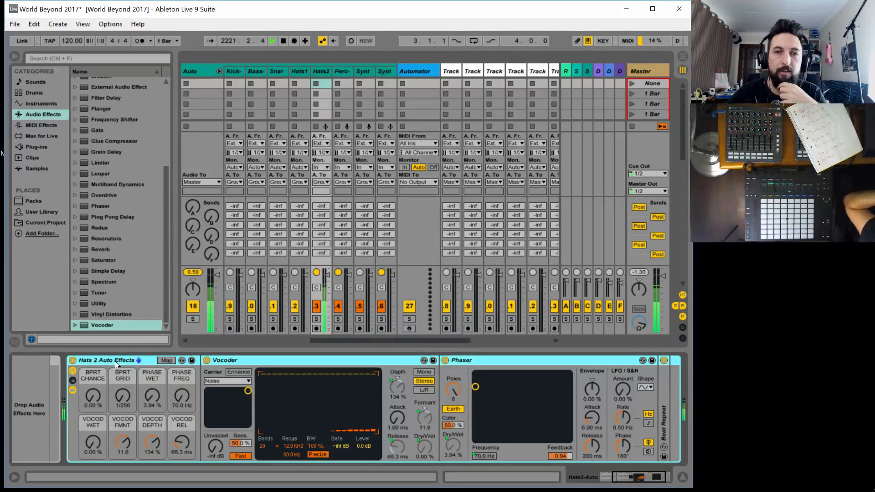
Stop the Hat 2 clip and launch the Hat 1 clip in the Track 1 scene
{"action": "left_click_drag", "start_coordinate": [348, 340], "coordinate": [146, 346]}
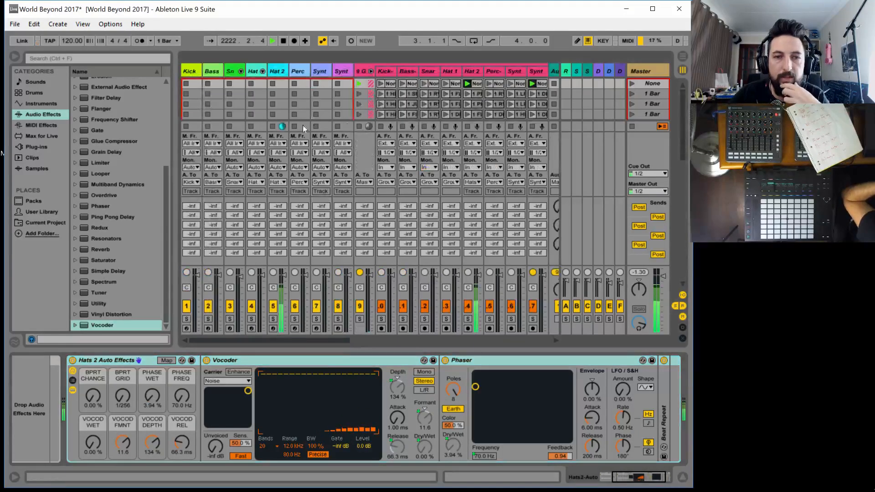
{"action": "scroll", "coordinate": [322, 96], "scroll_direction": "down", "scroll_amount": 5}
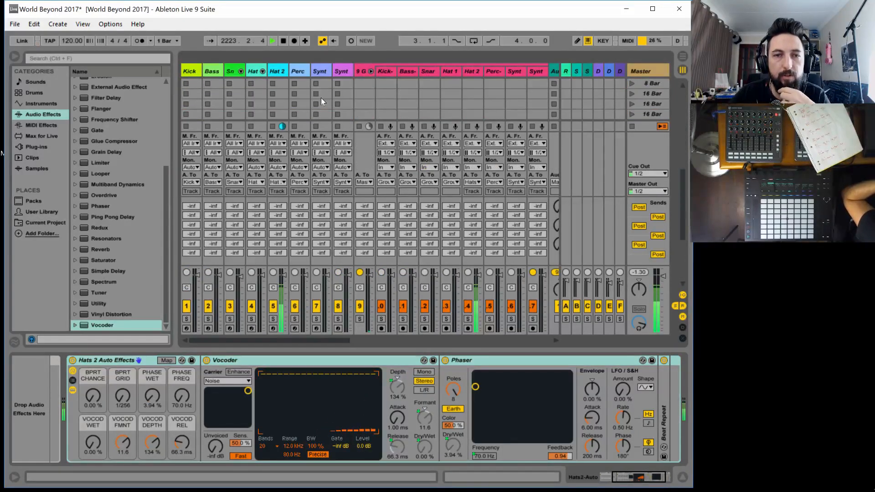
{"action": "scroll", "coordinate": [321, 99], "scroll_direction": "up", "scroll_amount": 4}
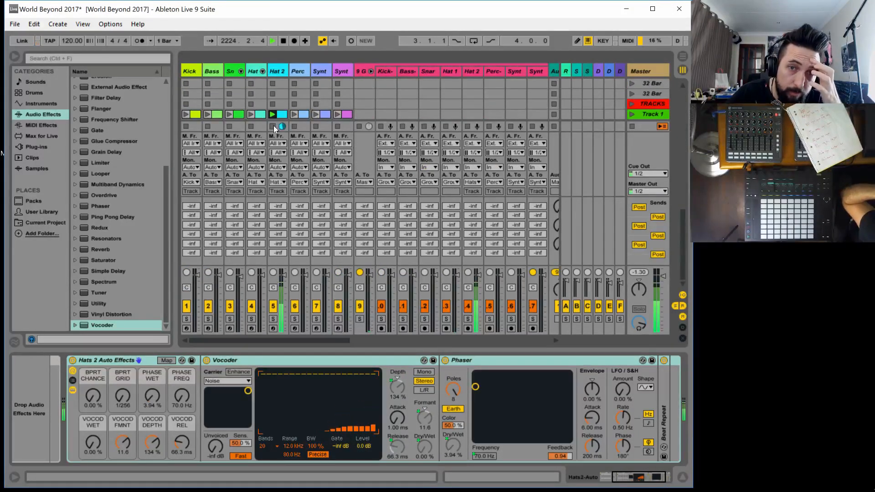
{"action": "left_click", "coordinate": [255, 124]}
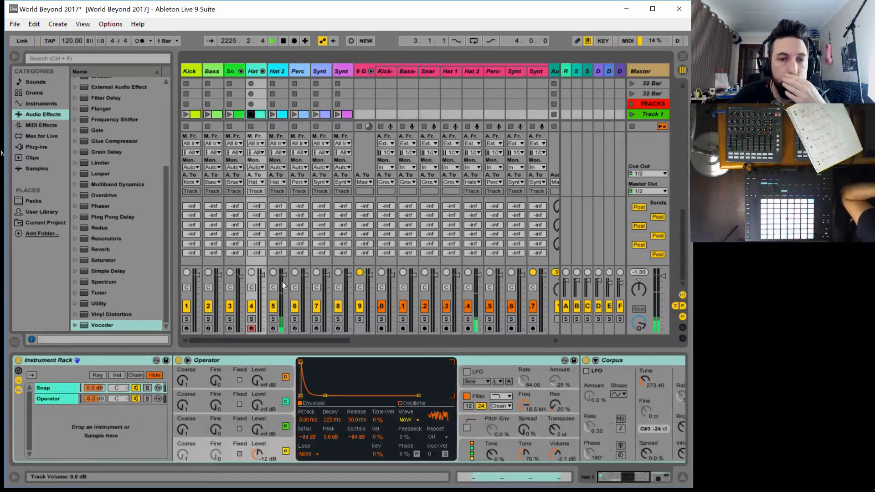
Launch the whole filler group's clips in the None scene
{"action": "left_click_drag", "start_coordinate": [267, 339], "coordinate": [274, 337]}
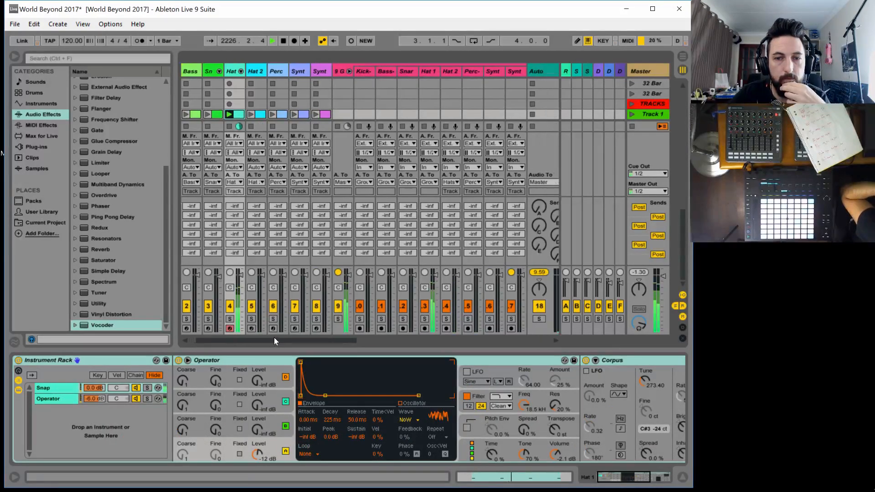
{"action": "scroll", "coordinate": [444, 132], "scroll_direction": "down", "scroll_amount": 3}
{"action": "scroll", "coordinate": [456, 88], "scroll_direction": "up", "scroll_amount": 5}
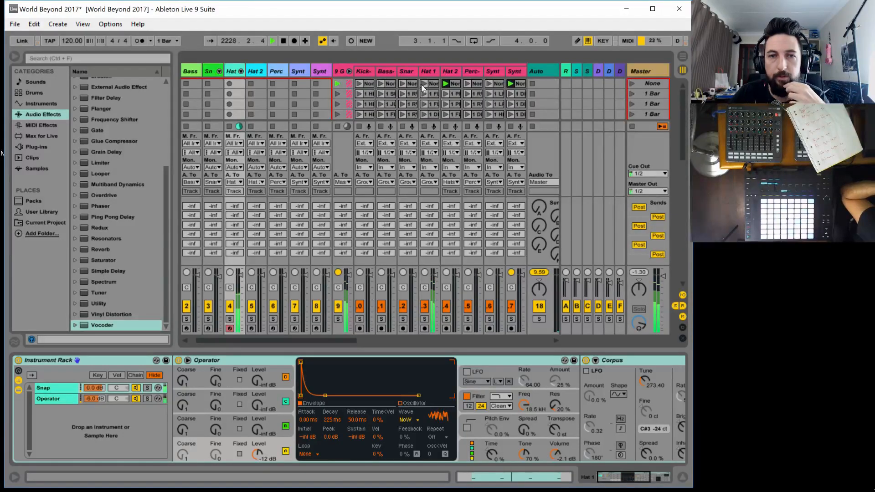
{"action": "left_click", "coordinate": [338, 84]}
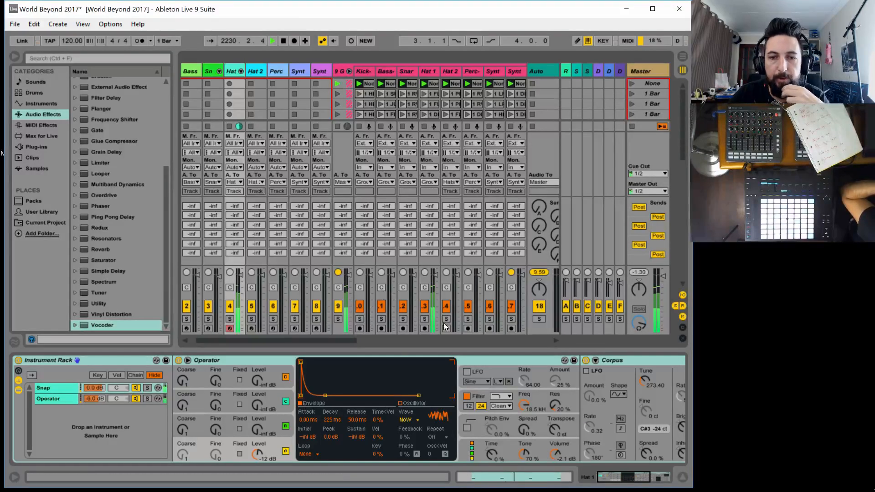
Route the Hat 1-Filler track's audio output to Hats1-Auto and set the Hats1-Auto track's monitoring to In
{"action": "left_click_drag", "start_coordinate": [331, 343], "coordinate": [364, 341]}
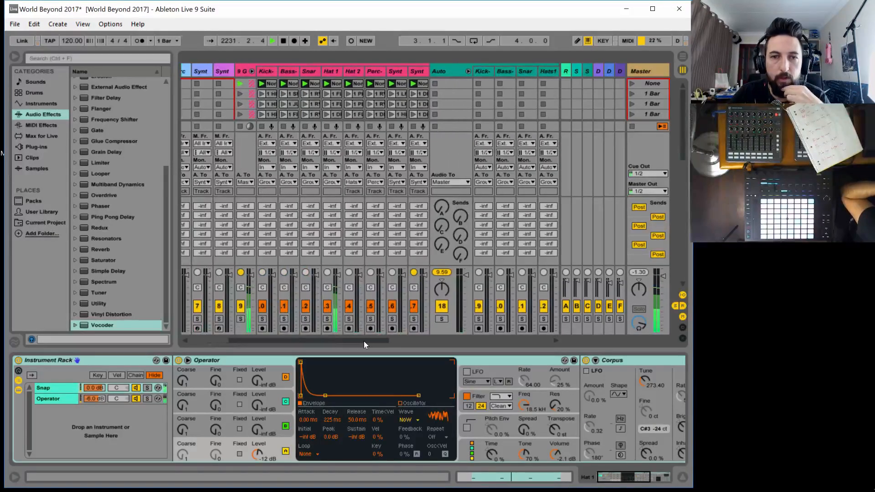
{"action": "left_click", "coordinate": [329, 182]}
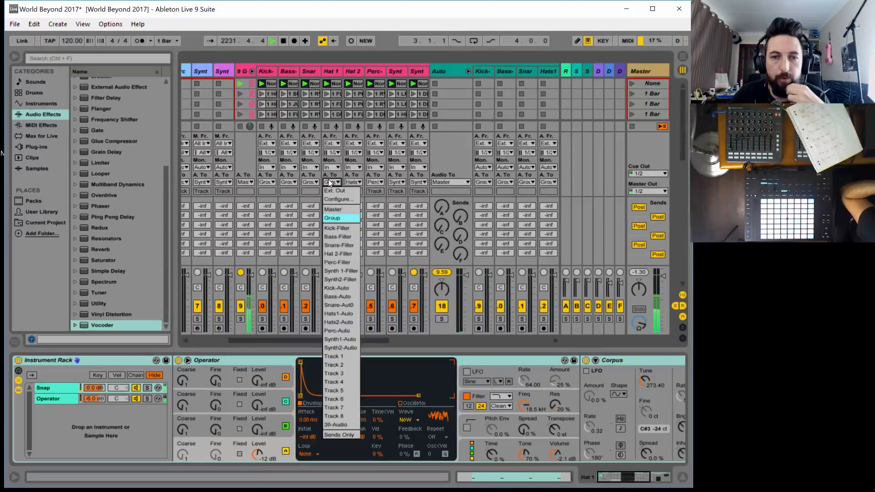
{"action": "left_click", "coordinate": [341, 313]}
{"action": "left_click_drag", "start_coordinate": [373, 340], "coordinate": [409, 341]}
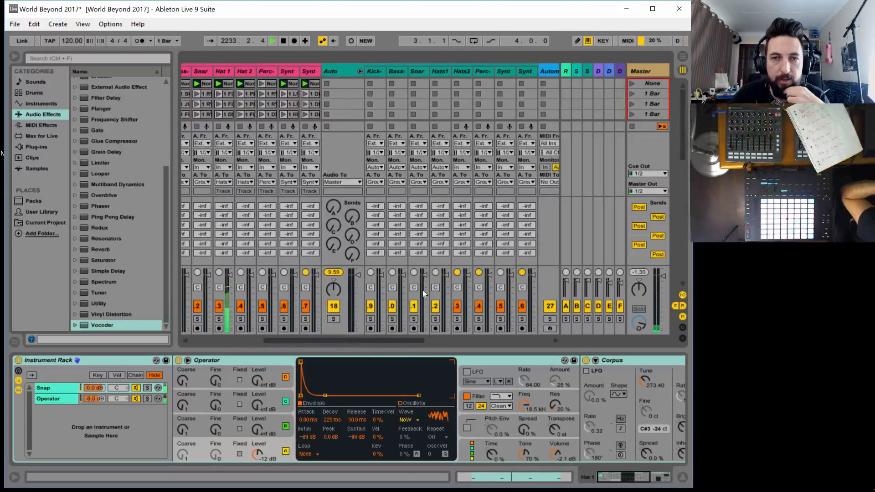
{"action": "left_click", "coordinate": [438, 167]}
{"action": "left_click", "coordinate": [448, 174]}
Add a second Audio Effect Rack after the existing one on the Hats1-Auto track
{"action": "left_click", "coordinate": [438, 68]}
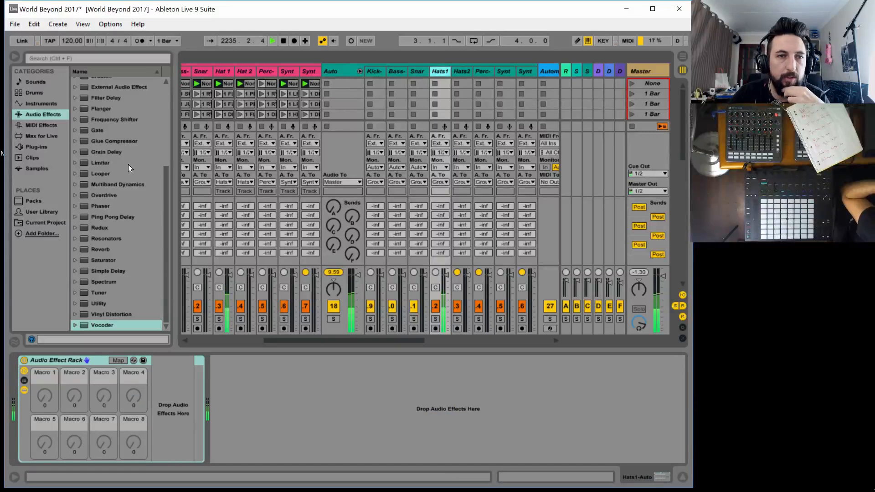
{"action": "scroll", "coordinate": [122, 105], "scroll_direction": "up", "scroll_amount": 5}
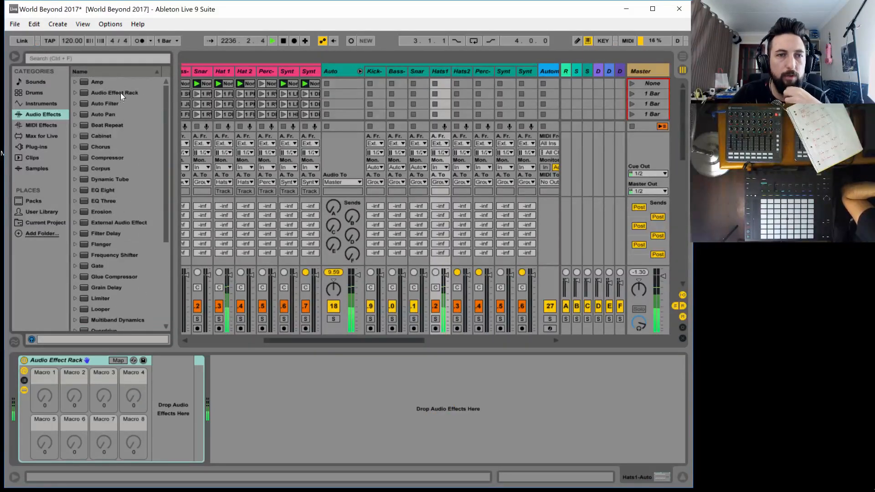
{"action": "left_click_drag", "start_coordinate": [120, 92], "coordinate": [223, 373]}
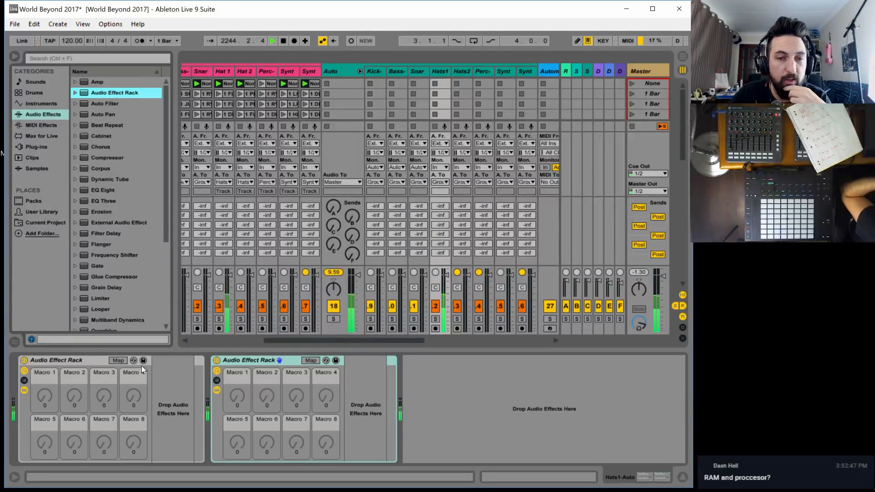
On the Hat 1-Filler track, set the Corpus Decay to 1.26 s and switch the Corpus off
{"action": "left_click", "coordinate": [221, 71]}
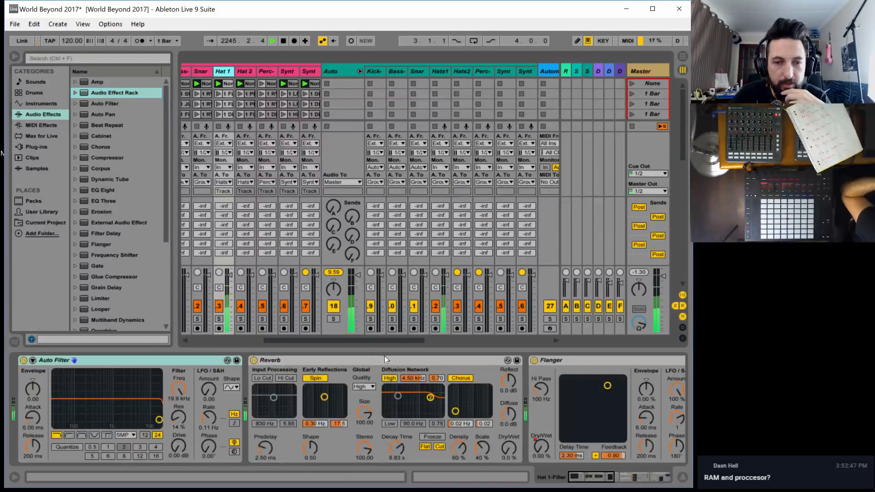
{"action": "double_click", "coordinate": [405, 359]}
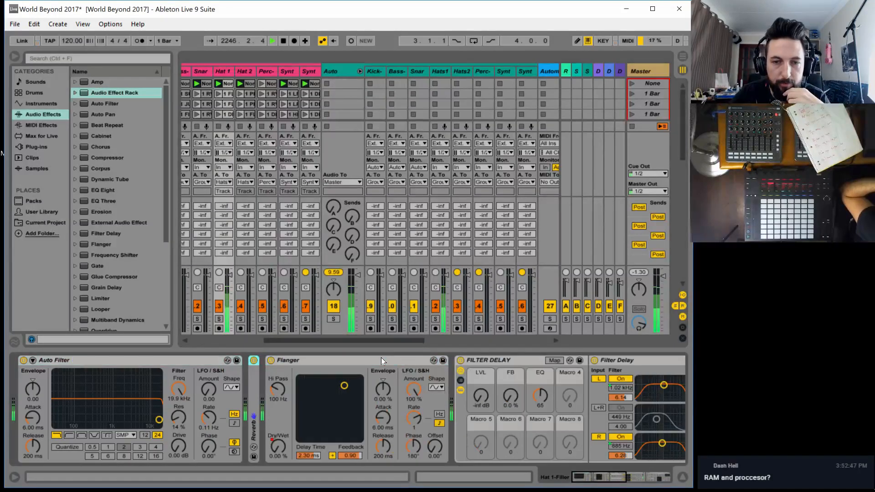
{"action": "double_click", "coordinate": [381, 358]}
{"action": "double_click", "coordinate": [344, 362]}
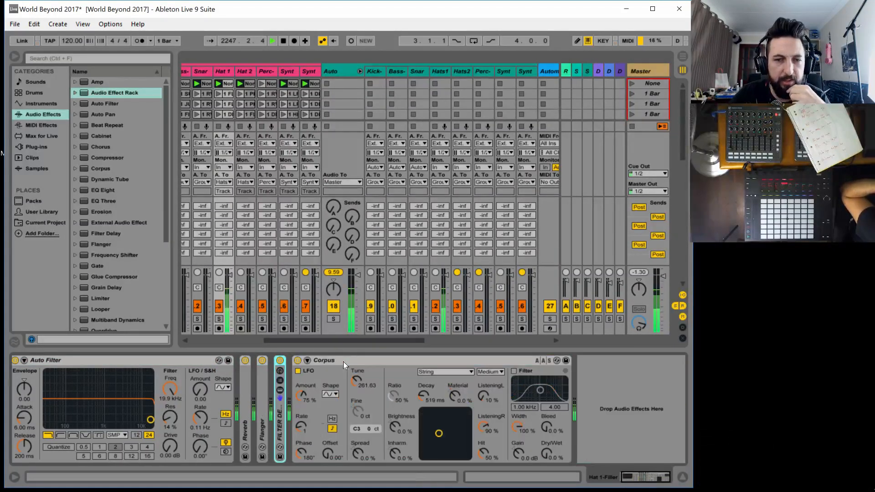
{"action": "left_click_drag", "start_coordinate": [424, 396], "coordinate": [425, 387]}
{"action": "left_click", "coordinate": [297, 361]}
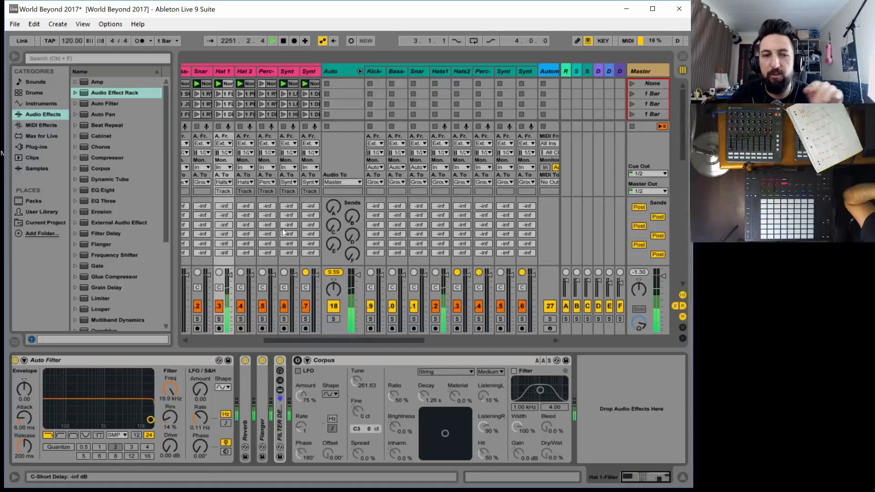
Insert a Corpus device into the second Audio Effect Rack on the Hats1-Auto track
{"action": "left_click_drag", "start_coordinate": [319, 339], "coordinate": [352, 327]}
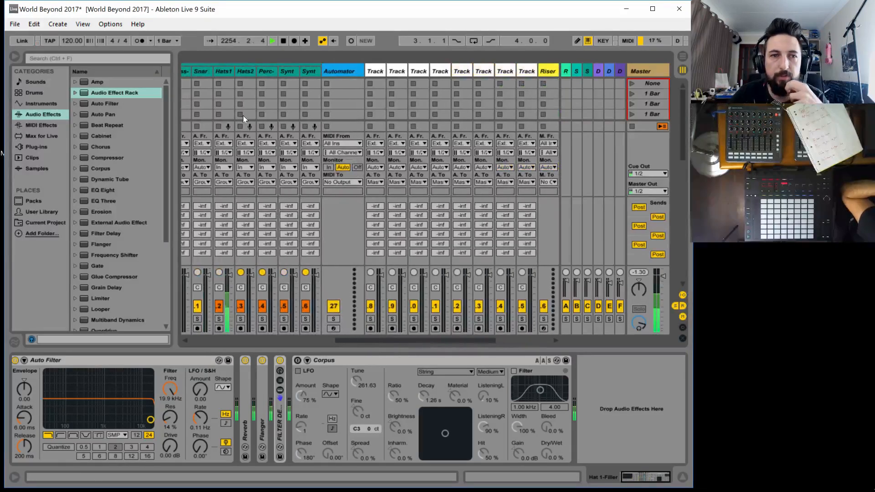
{"action": "left_click", "coordinate": [224, 71]}
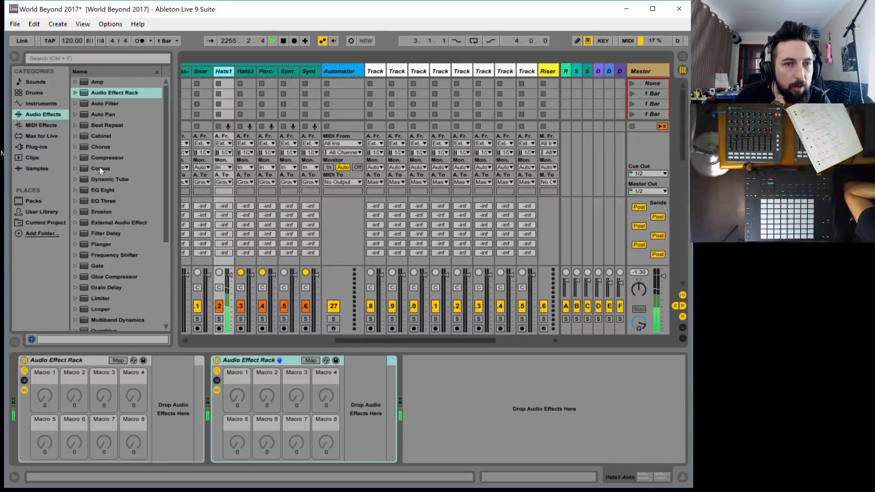
{"action": "left_click_drag", "start_coordinate": [99, 168], "coordinate": [390, 397]}
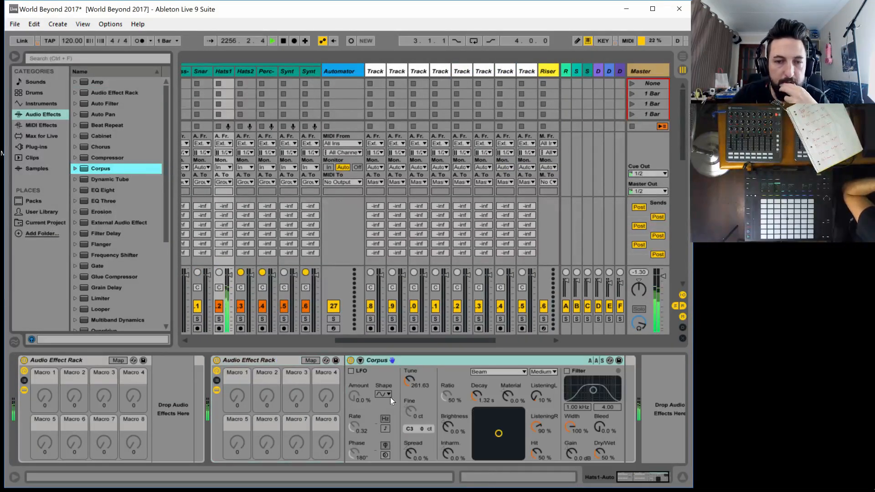
Map the Corpus Dry/Wet to Macro 1 of the second rack
{"action": "left_click", "coordinate": [315, 359]}
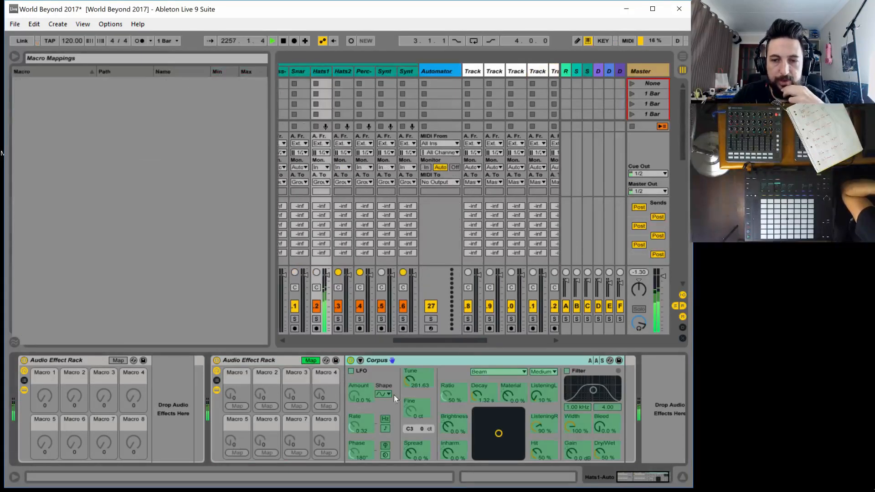
{"action": "left_click", "coordinate": [603, 453]}
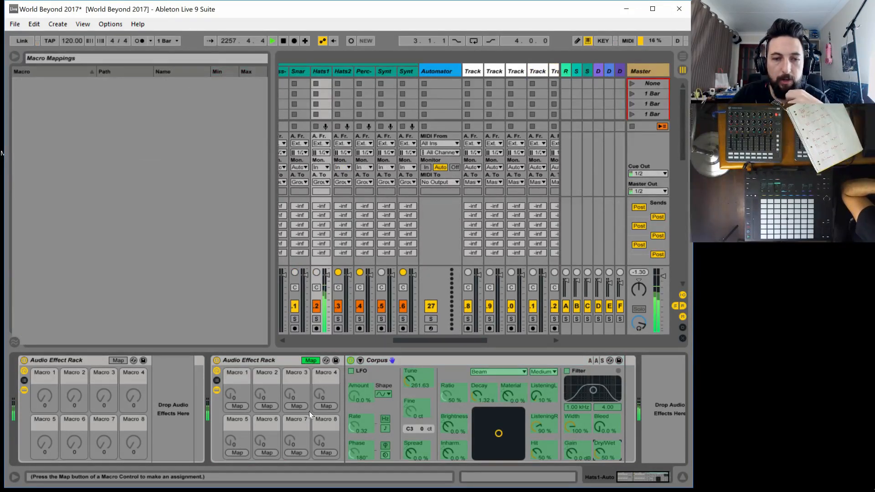
{"action": "left_click", "coordinate": [237, 405]}
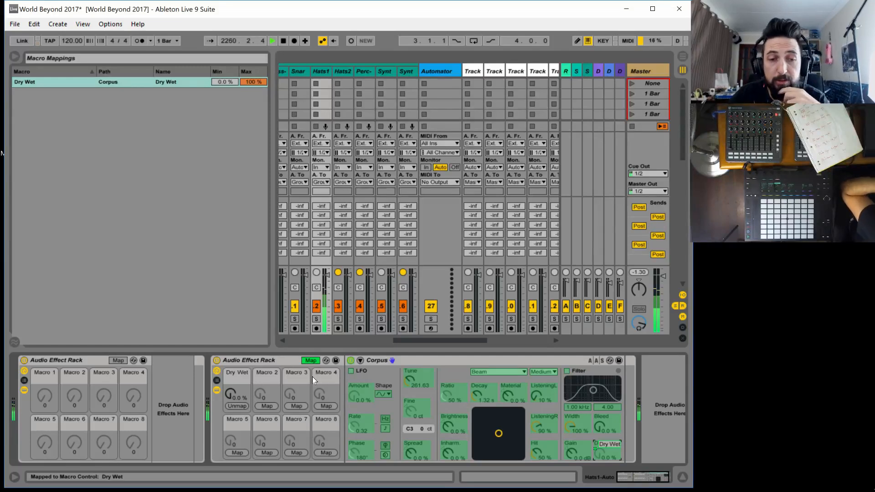
{"action": "mouse_move", "coordinate": [236, 395]}
{"action": "left_mouse_down"}
{"action": "mouse_move", "coordinate": [236, 349]}
{"action": "mouse_move", "coordinate": [236, 396]}
{"action": "left_mouse_up"}
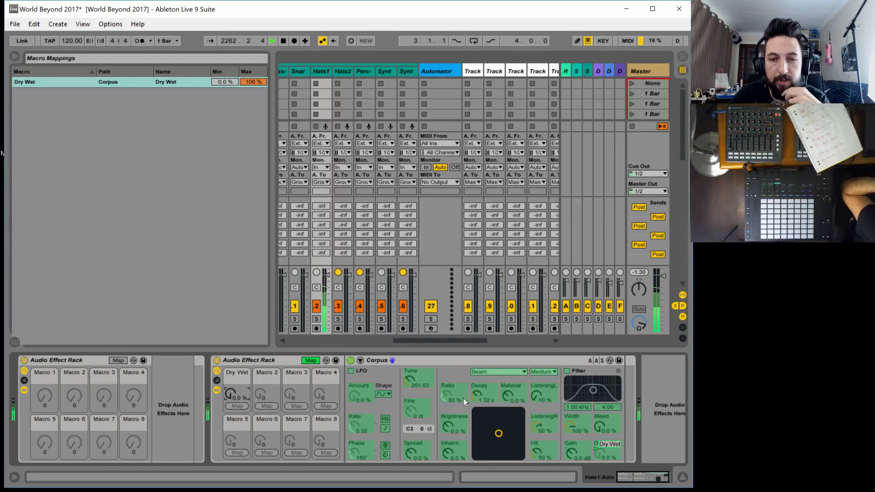
Map the Corpus Decay to Macro 2, and set the Dry Wet macro to 90 % and Decay to 10.7 s
{"action": "left_click", "coordinate": [477, 394]}
{"action": "left_click", "coordinate": [267, 406]}
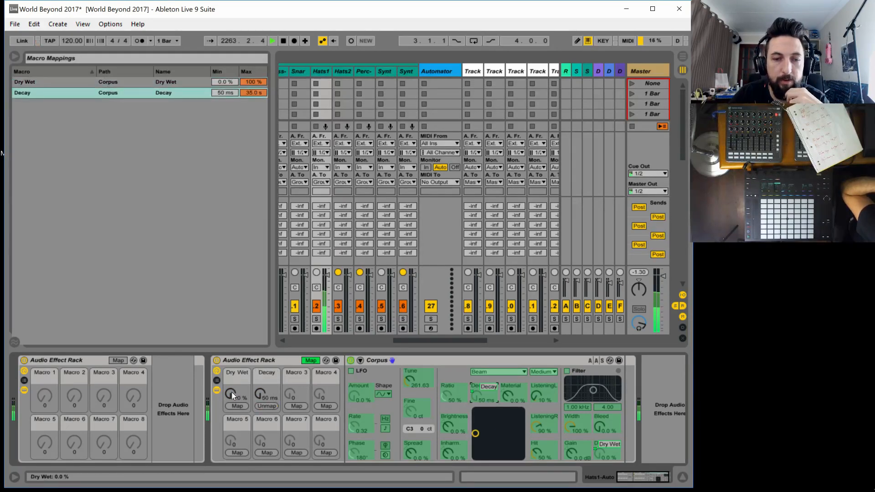
{"action": "left_click_drag", "start_coordinate": [232, 393], "coordinate": [232, 341]}
{"action": "left_click_drag", "start_coordinate": [264, 393], "coordinate": [263, 344]}
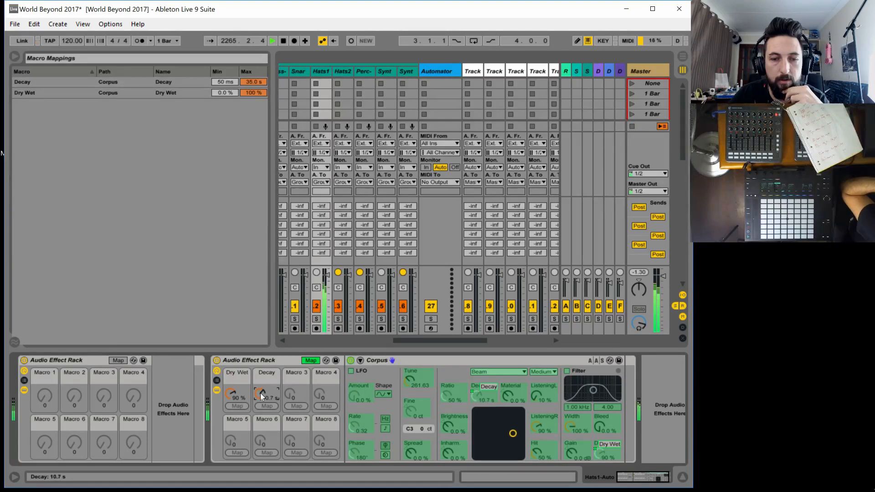
Map the Corpus Tune to Macro 3, set it to 267.40 and leave macro mapping
{"action": "left_click", "coordinate": [414, 376]}
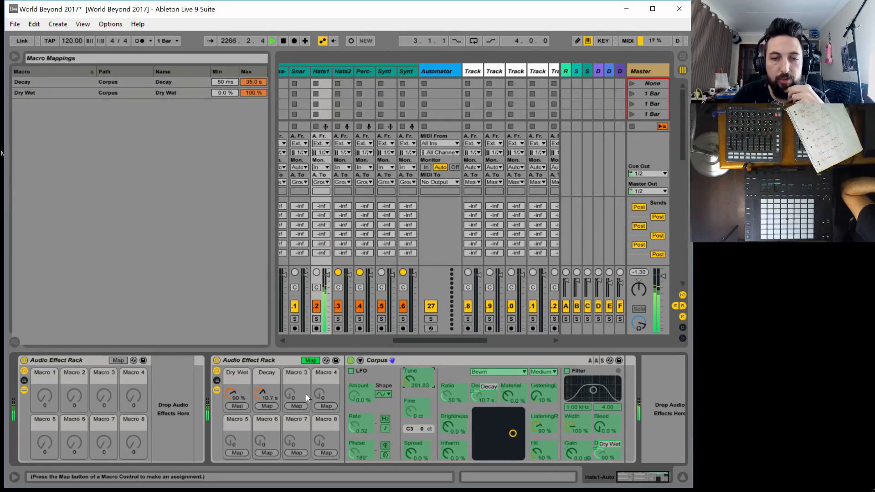
{"action": "left_click", "coordinate": [297, 405]}
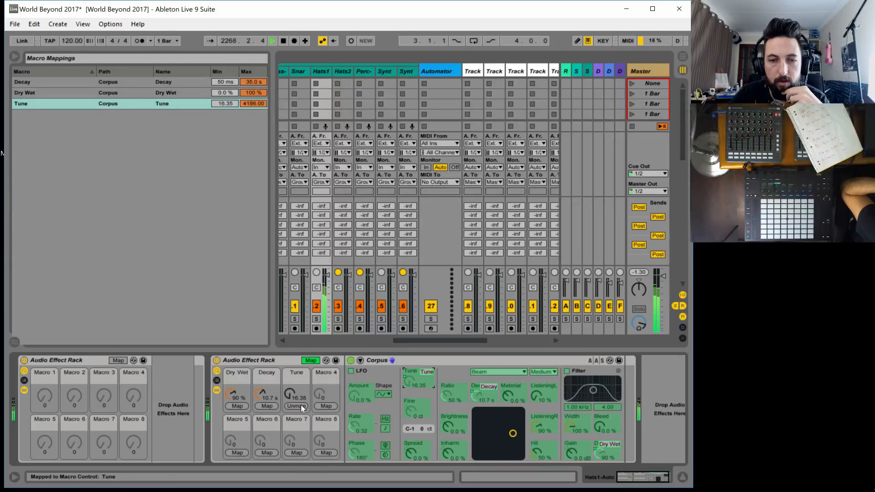
{"action": "mouse_move", "coordinate": [291, 395]}
{"action": "left_mouse_down"}
{"action": "mouse_move", "coordinate": [290, 366]}
{"action": "mouse_move", "coordinate": [290, 395]}
{"action": "mouse_move", "coordinate": [260, 417]}
{"action": "mouse_move", "coordinate": [291, 389]}
{"action": "mouse_move", "coordinate": [291, 398]}
{"action": "mouse_move", "coordinate": [291, 384]}
{"action": "mouse_move", "coordinate": [291, 399]}
{"action": "left_mouse_up"}
{"action": "left_click", "coordinate": [306, 360]}
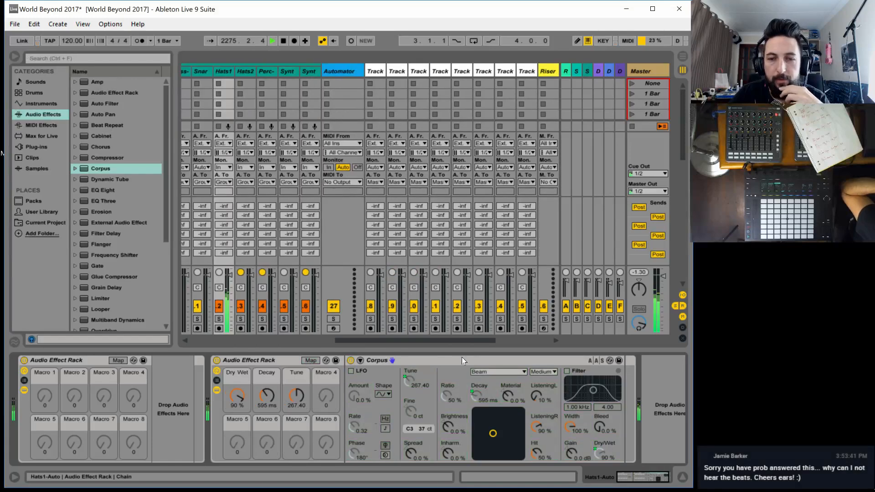
Try the Marimba, String and Membrane resonator types in Corpus and return the type to Beam
{"action": "left_click", "coordinate": [480, 371]}
{"action": "left_click", "coordinate": [493, 383]}
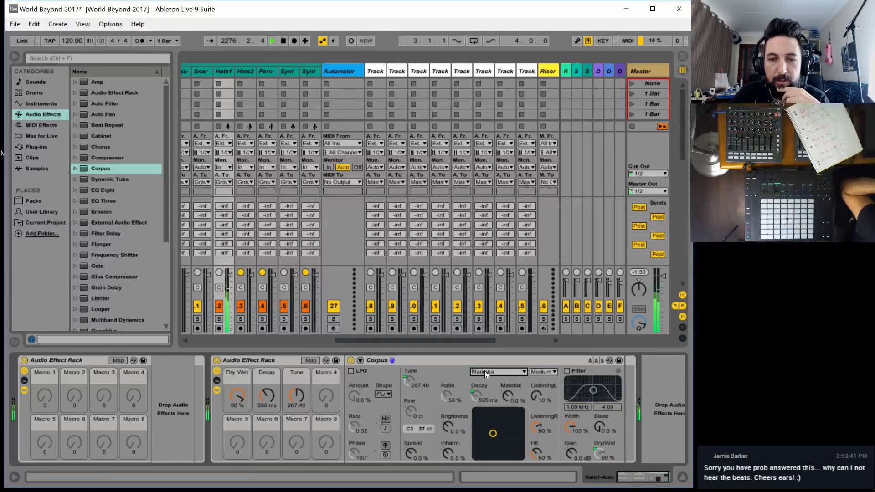
{"action": "left_click", "coordinate": [483, 370]}
{"action": "left_click", "coordinate": [489, 396]}
{"action": "left_click", "coordinate": [486, 371]}
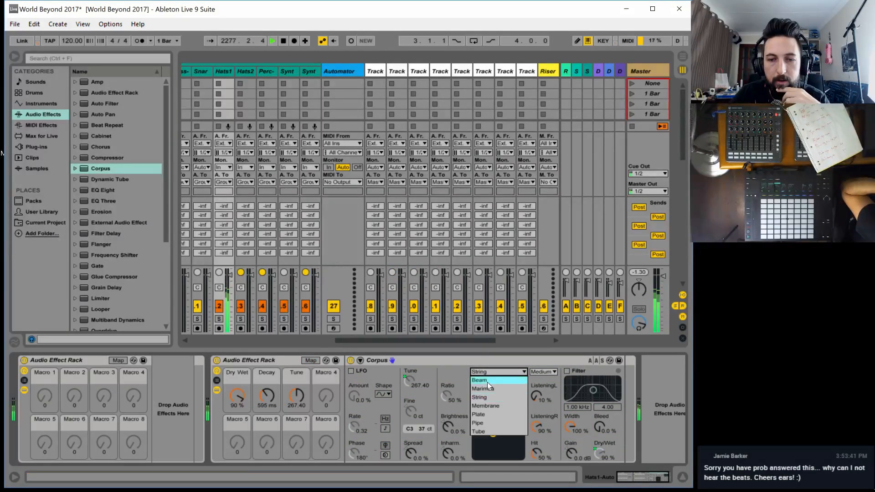
{"action": "left_click", "coordinate": [483, 405]}
{"action": "left_click", "coordinate": [486, 372]}
{"action": "left_click", "coordinate": [488, 405]}
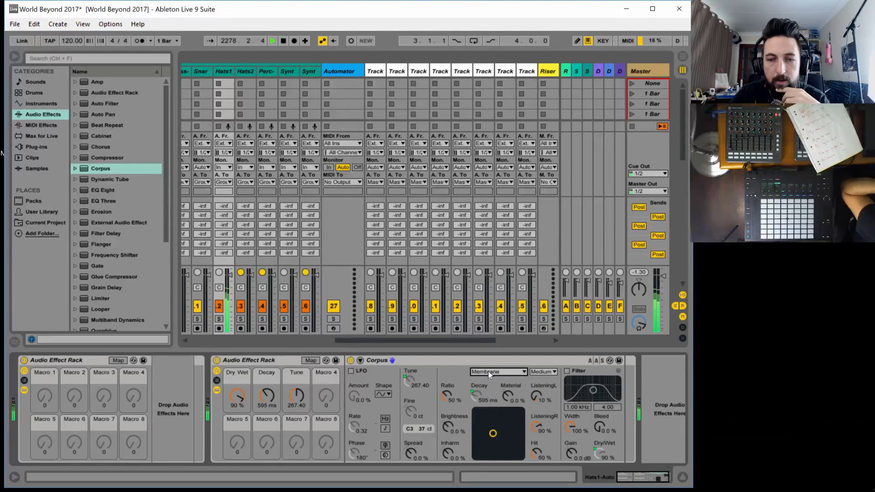
{"action": "left_click", "coordinate": [488, 371]}
{"action": "left_click", "coordinate": [482, 378]}
Map the Corpus resonance type to Macro 4 of the second rack and leave macro mapping
{"action": "left_click", "coordinate": [310, 360]}
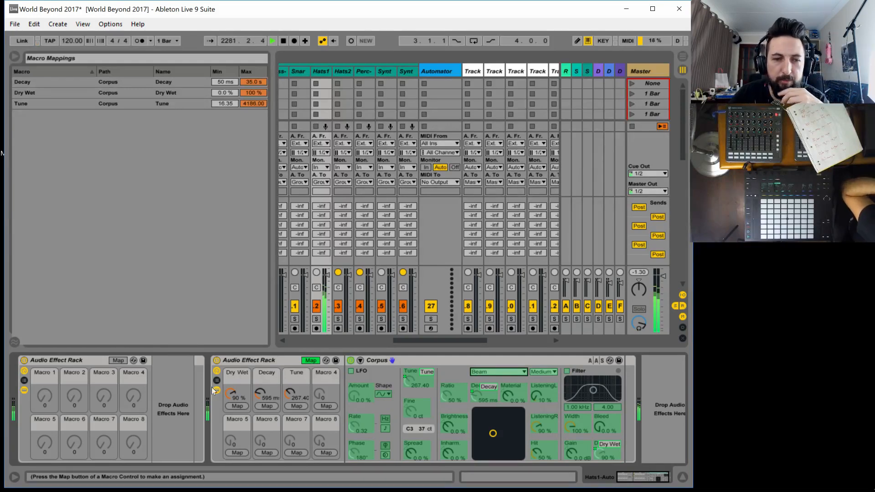
{"action": "left_click", "coordinate": [328, 406]}
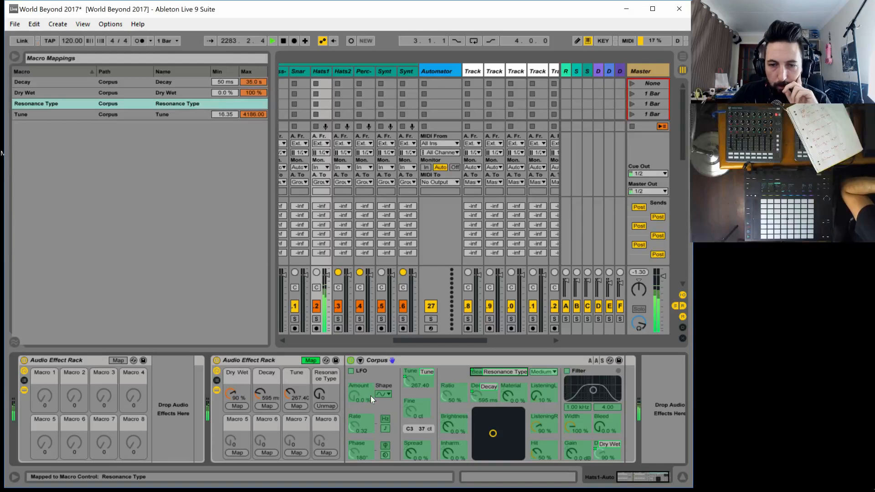
{"action": "key", "text": "ctrl+m"}
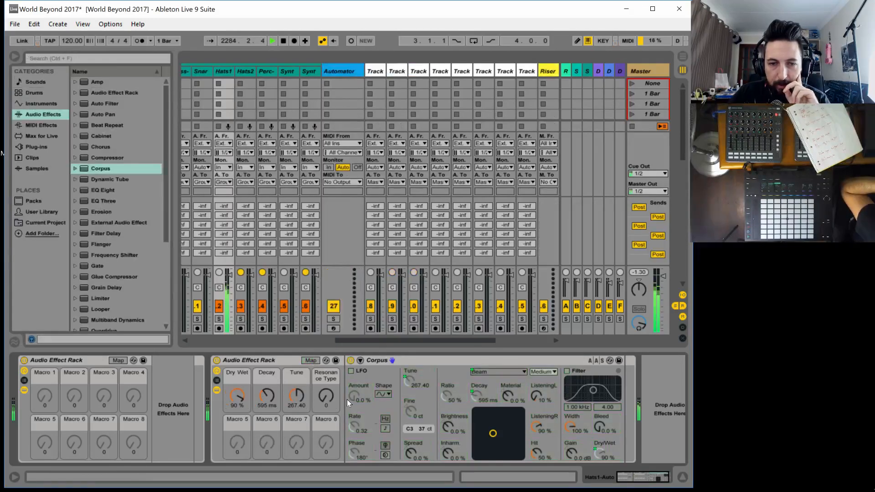
Set the Decay macro to 3.10 s and the Tune macro to 145.11, trying out the Corpus Inharmonics and Material controls
{"action": "left_click_drag", "start_coordinate": [267, 396], "coordinate": [267, 372]}
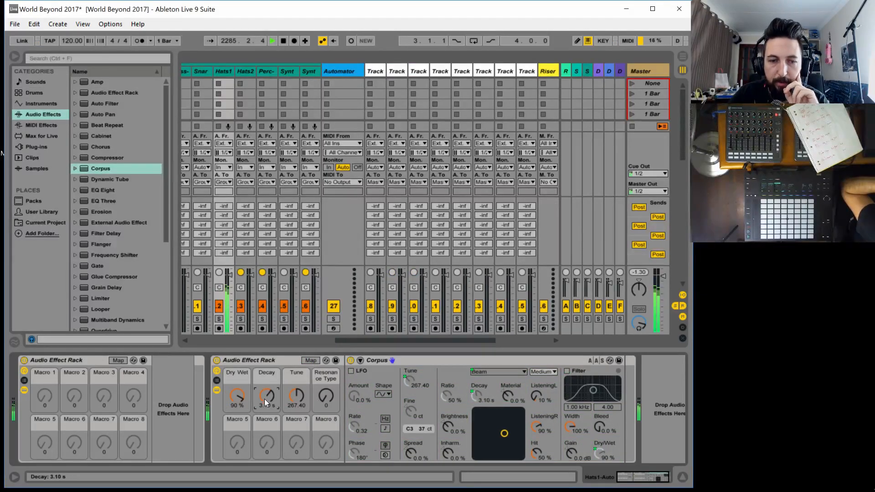
{"action": "left_click_drag", "start_coordinate": [452, 453], "coordinate": [452, 435]}
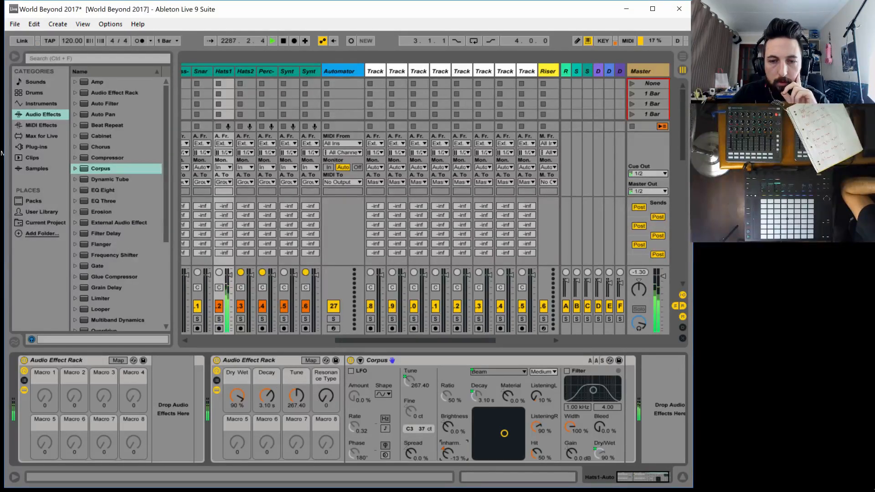
{"action": "left_click", "coordinate": [444, 448]}
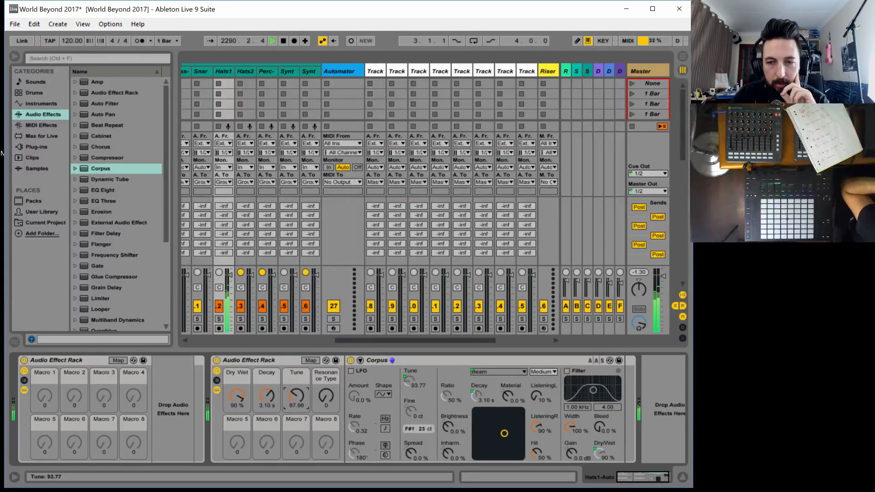
{"action": "left_click_drag", "start_coordinate": [297, 395], "coordinate": [296, 378]}
{"action": "mouse_move", "coordinate": [507, 395]}
{"action": "left_mouse_down"}
{"action": "mouse_move", "coordinate": [507, 374]}
{"action": "mouse_move", "coordinate": [506, 416]}
{"action": "mouse_move", "coordinate": [507, 373]}
{"action": "mouse_move", "coordinate": [507, 417]}
{"action": "mouse_move", "coordinate": [502, 381]}
{"action": "left_mouse_up"}
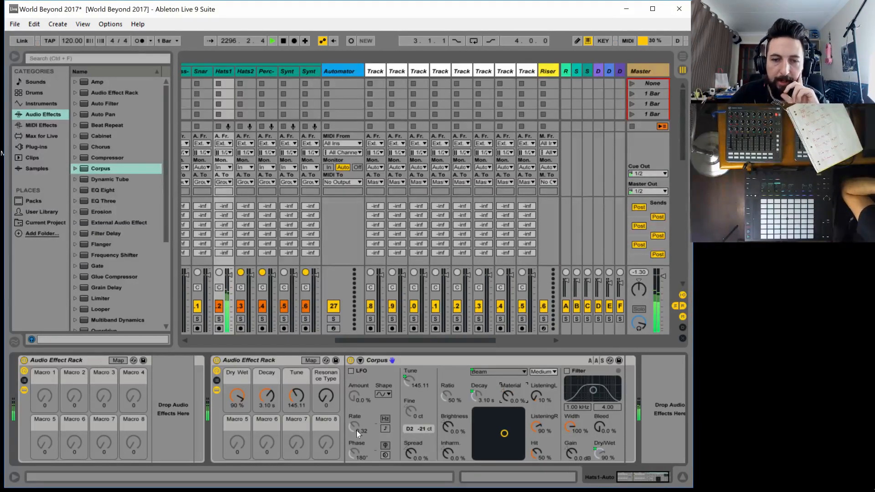
Map the Corpus Material to Macro 5 of the second rack
{"action": "left_click", "coordinate": [311, 360]}
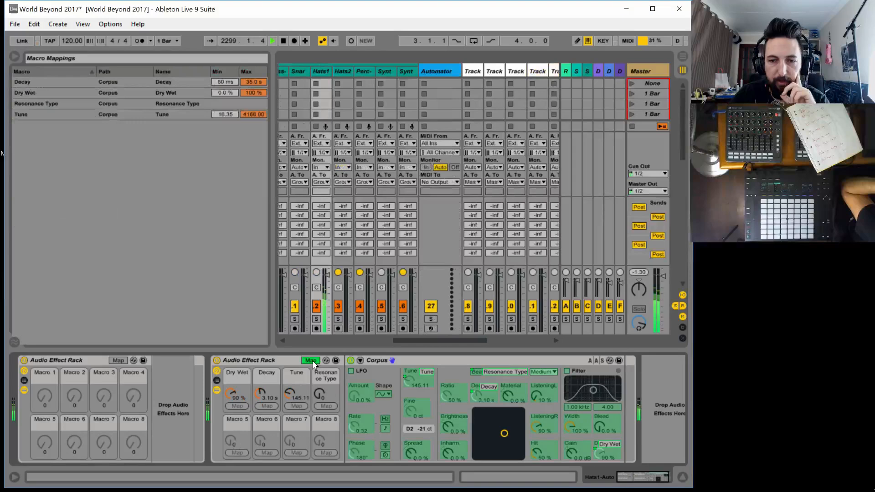
{"action": "left_click", "coordinate": [504, 401]}
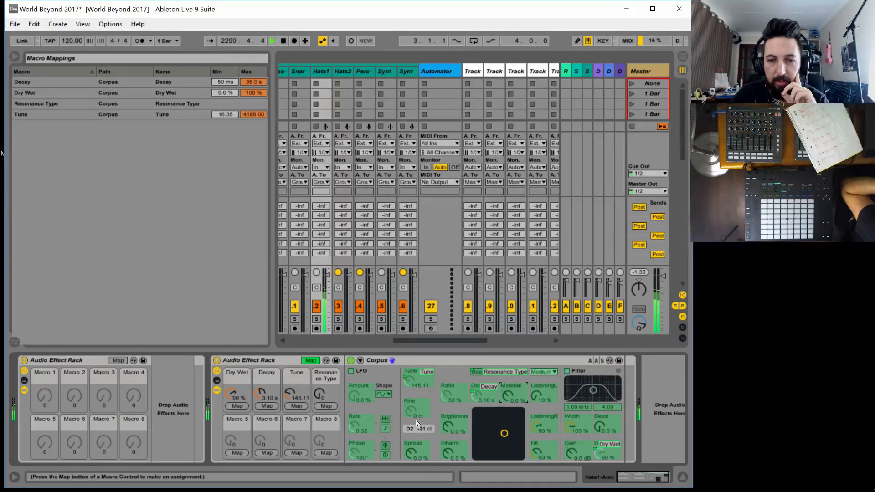
{"action": "left_click", "coordinate": [237, 452]}
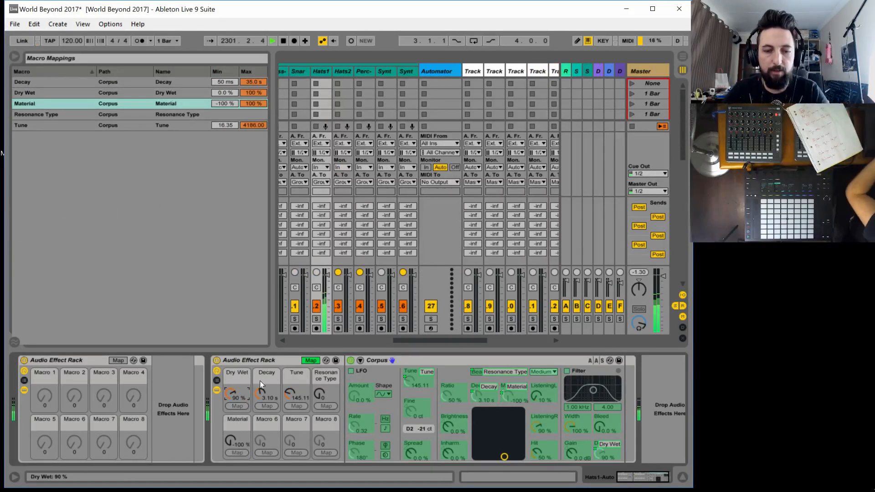
Rename the Dry Wet, Decay and Tune macros as CORPUS WET, CORPUS DECAY and CORPUS TUNE
{"action": "key", "text": "ctrl+r"}
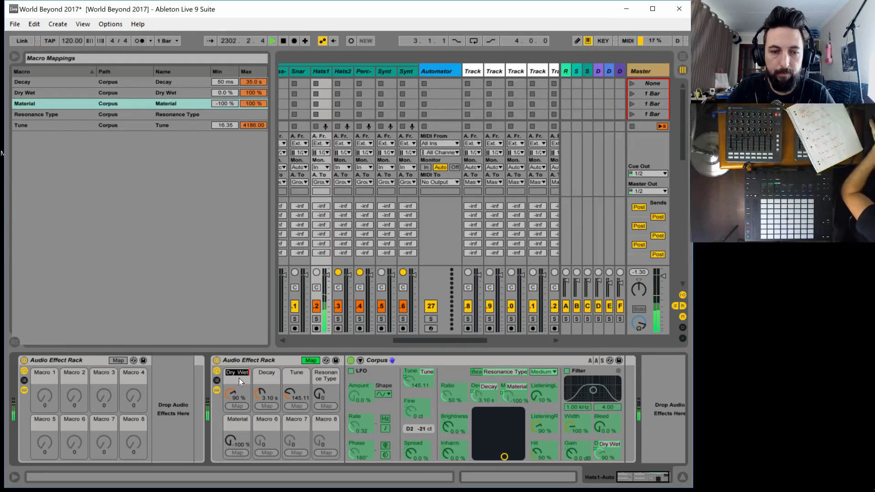
{"action": "type", "text": "CORPU"}
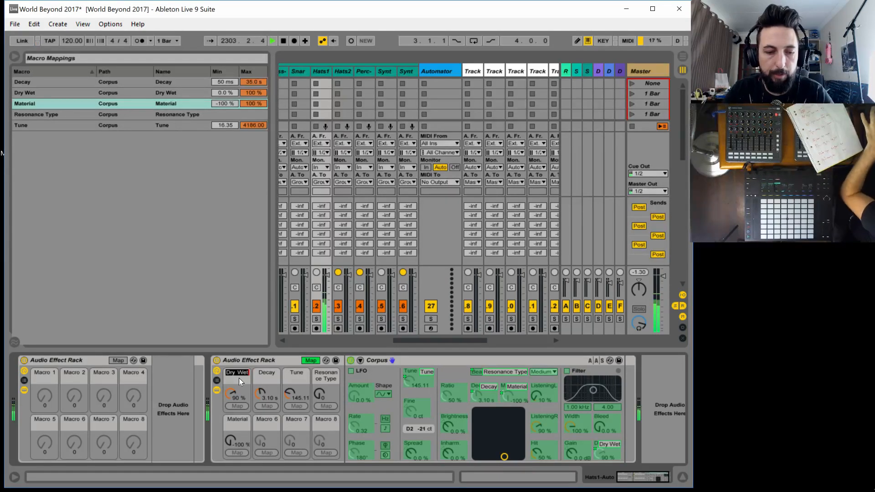
{"action": "type", "text": "S"}
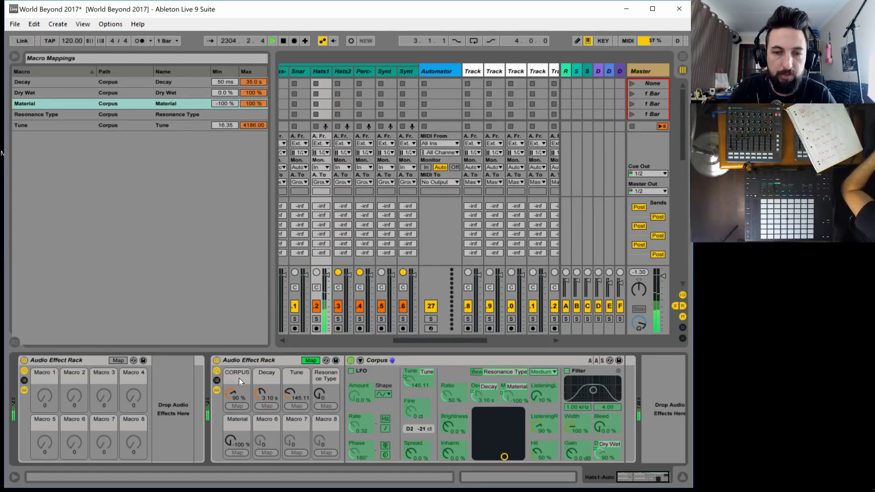
{"action": "type", "text": " WET"}
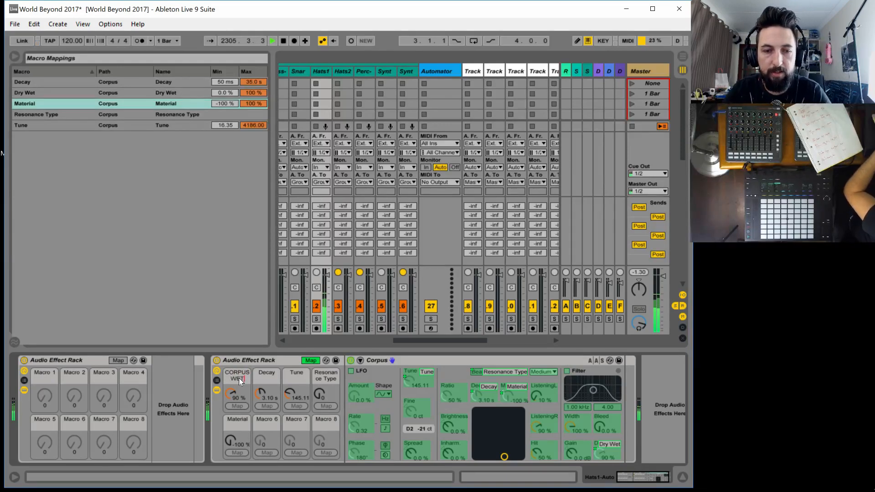
{"action": "key", "text": "Tab"}
{"action": "type", "text": "CORPUS"}
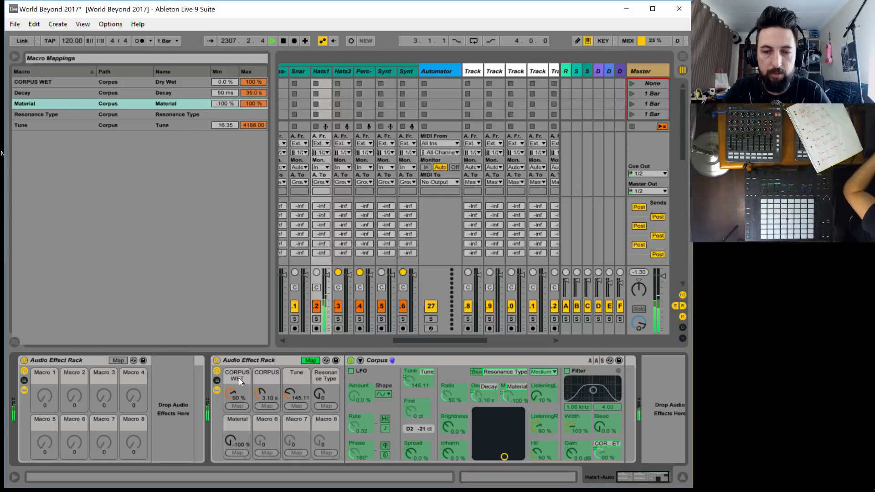
{"action": "type", "text": " DECAY"}
{"action": "key", "text": "Tab"}
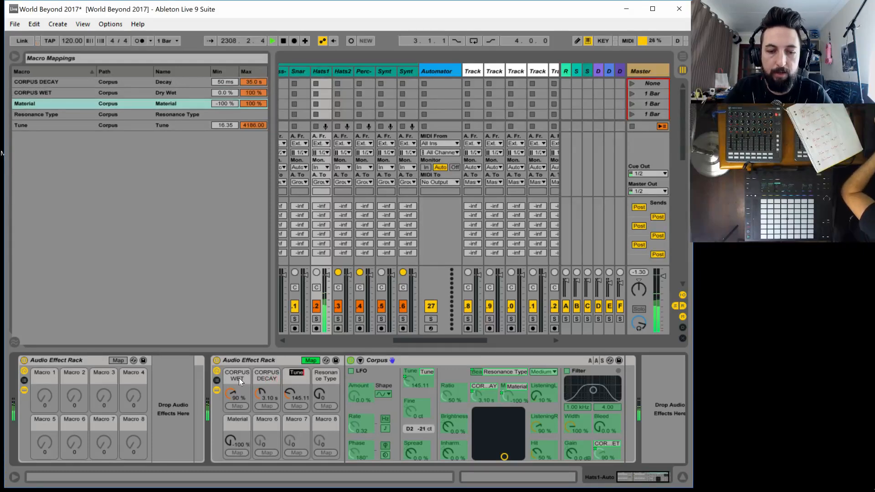
{"action": "type", "text": "CORPUS"}
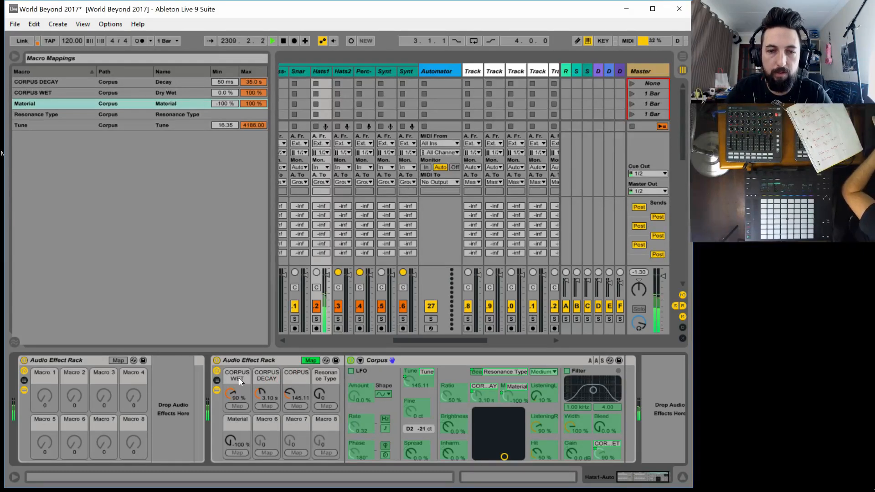
{"action": "type", "text": " TUNE"}
{"action": "key", "text": "Tab"}
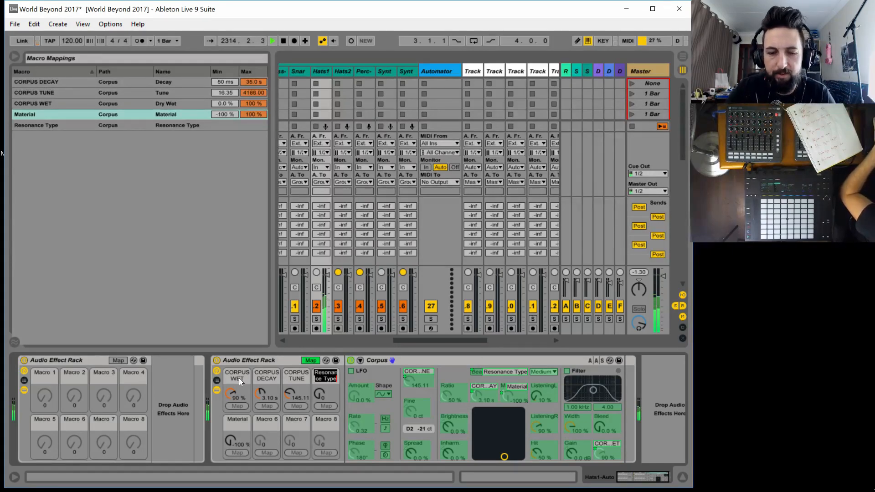
Rename the Resonance Type macro as CORPUS RES and the Material macro as CORPUS MAT
{"action": "type", "text": "CORPUS RES"}
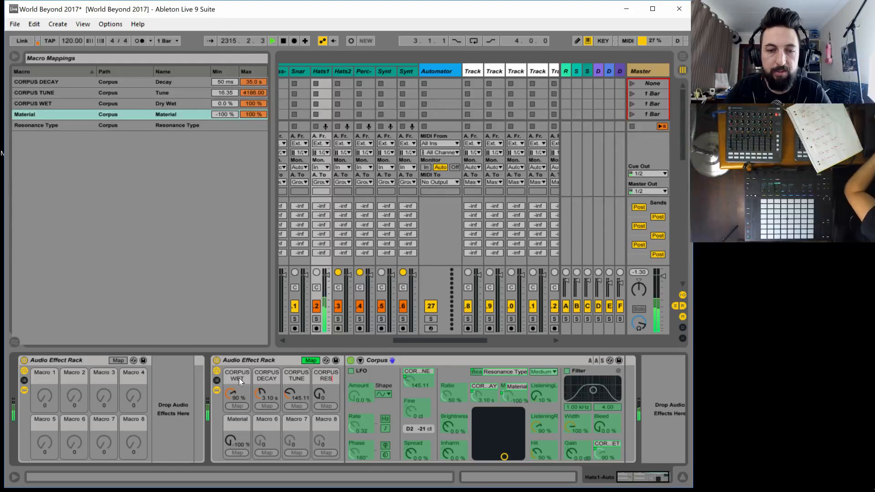
{"action": "key", "text": "Tab"}
{"action": "type", "text": "CORPUS"}
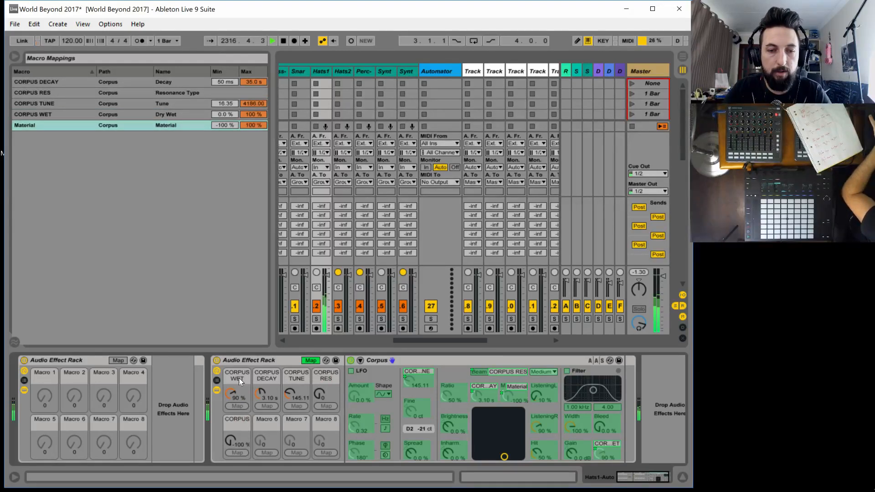
{"action": "key", "text": "Tab"}
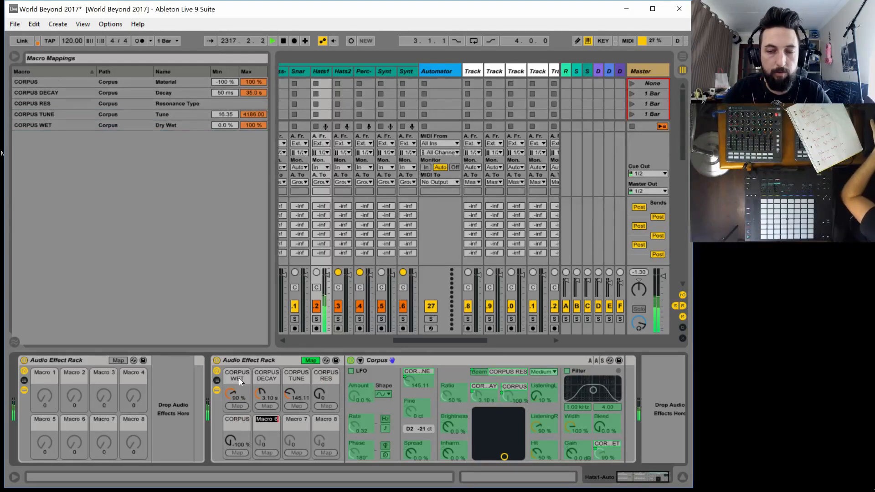
{"action": "left_click", "coordinate": [235, 419]}
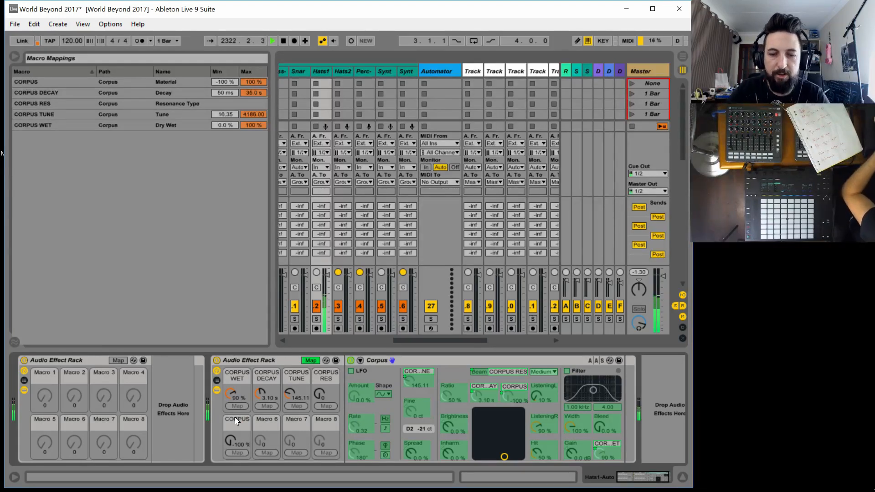
{"action": "type", "text": "MAT"}
{"action": "key", "text": "Return"}
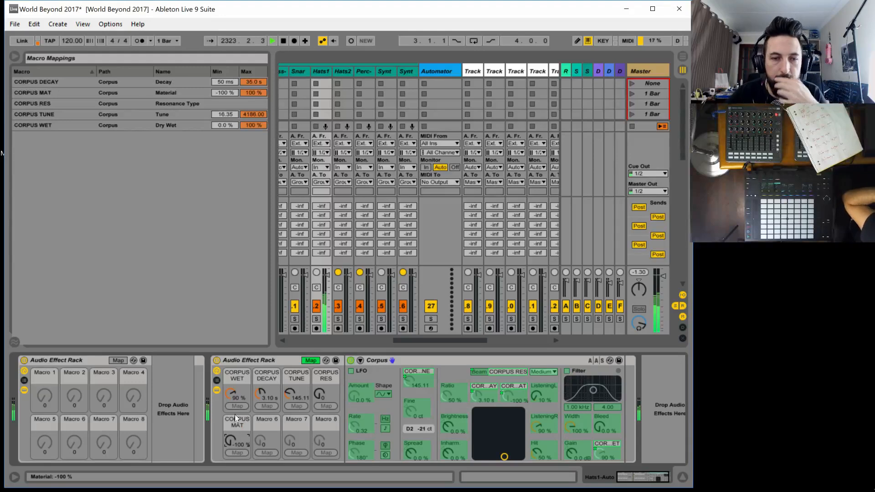
Try out the Corpus macros with Tune at 1748.04, Res at 30, Decay at 2.39 s, Mat at -8.7 % and Wet at 0 %
{"action": "left_click_drag", "start_coordinate": [288, 393], "coordinate": [313, 379]}
{"action": "left_click_drag", "start_coordinate": [223, 447], "coordinate": [223, 411]}
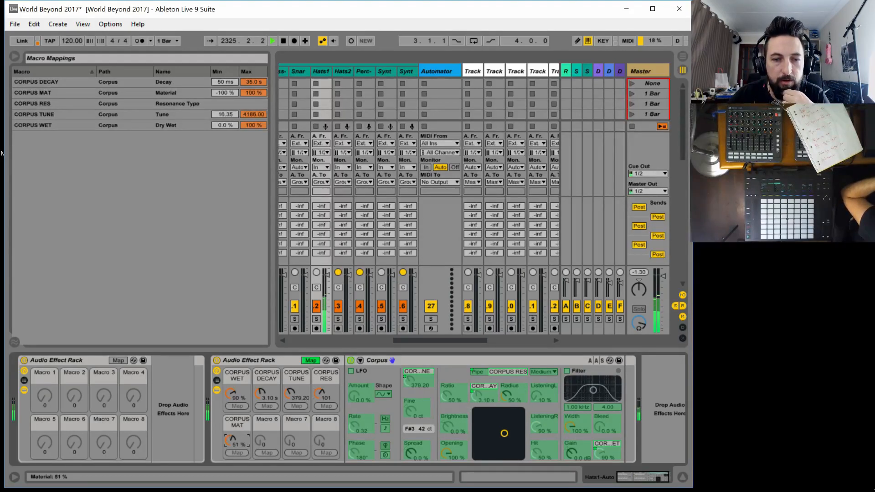
{"action": "left_click_drag", "start_coordinate": [276, 390], "coordinate": [319, 413]}
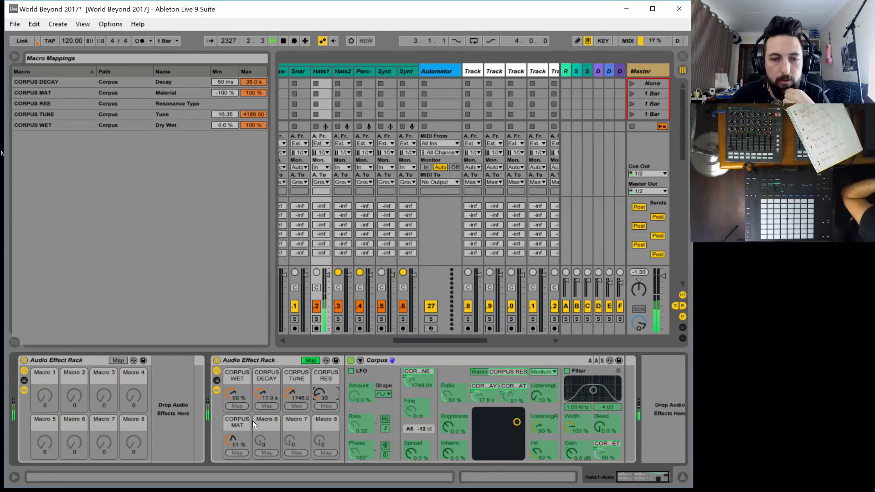
{"action": "left_click_drag", "start_coordinate": [234, 433], "coordinate": [234, 449]}
{"action": "left_click_drag", "start_coordinate": [259, 393], "coordinate": [260, 363]}
{"action": "left_click", "coordinate": [231, 393]}
{"action": "left_click_drag", "start_coordinate": [231, 393], "coordinate": [231, 440]}
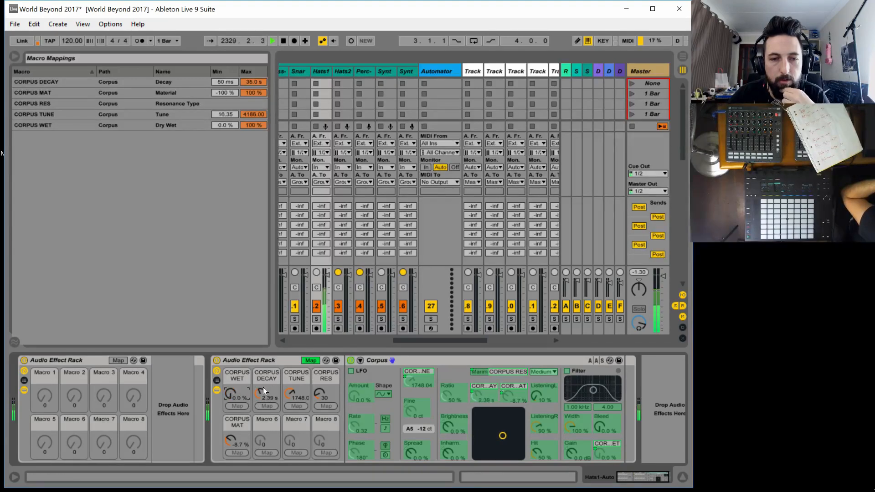
Set CORPUS TUNE to 121.85, CORPUS DECAY to 35.0 s, CORPUS MAT to 21 % and CORPUS RES to 111
{"action": "left_click_drag", "start_coordinate": [285, 392], "coordinate": [285, 424]}
{"action": "left_click_drag", "start_coordinate": [257, 392], "coordinate": [257, 358]}
{"action": "left_click_drag", "start_coordinate": [231, 434], "coordinate": [231, 423]}
{"action": "left_click_drag", "start_coordinate": [319, 393], "coordinate": [319, 406]}
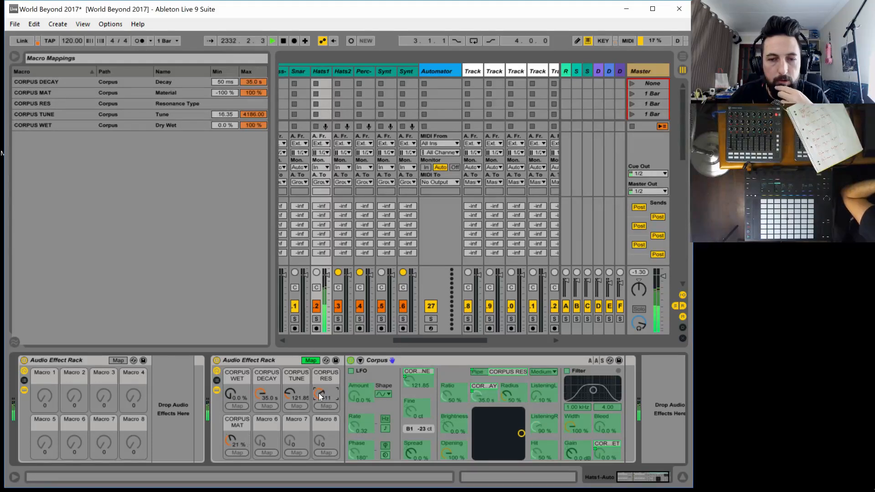
Audition CORPUS WET at 100 % while setting CORPUS TUNE to 471.71, return CORPUS WET to 0 % and leave macro mapping
{"action": "left_click_drag", "start_coordinate": [262, 392], "coordinate": [231, 337]}
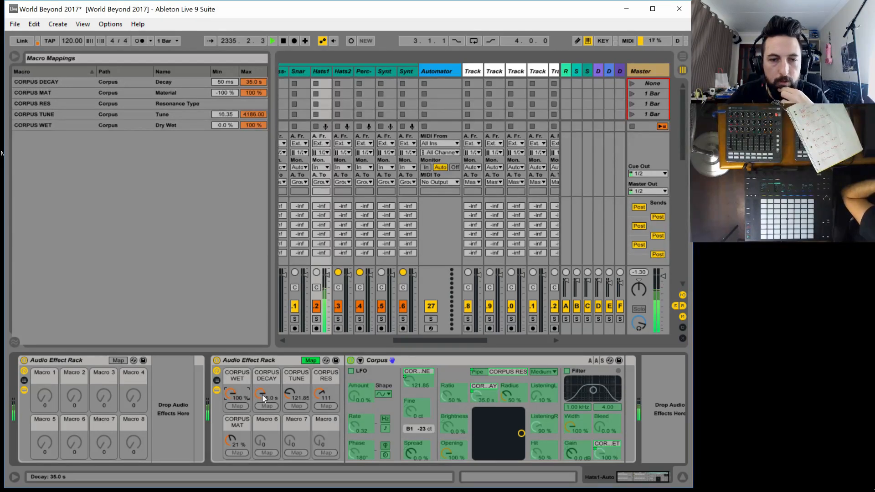
{"action": "left_click_drag", "start_coordinate": [262, 395], "coordinate": [293, 392]}
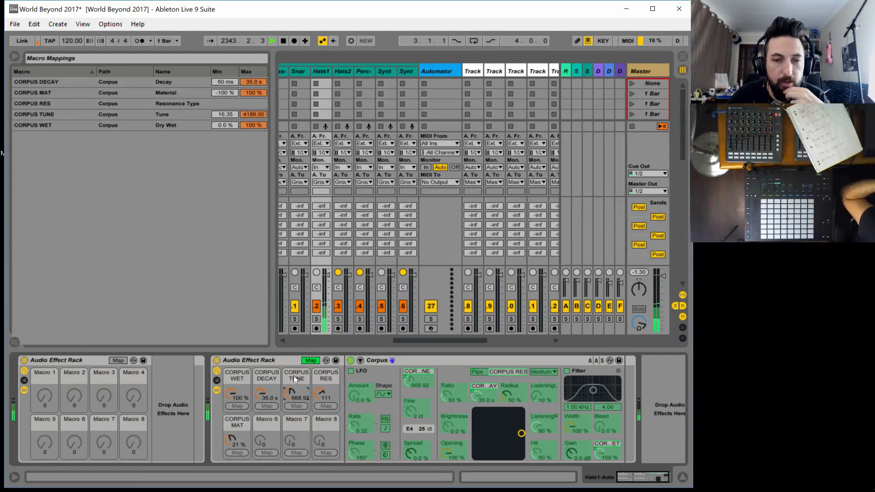
{"action": "left_click_drag", "start_coordinate": [290, 393], "coordinate": [291, 398]}
{"action": "left_click_drag", "start_coordinate": [231, 393], "coordinate": [230, 449]}
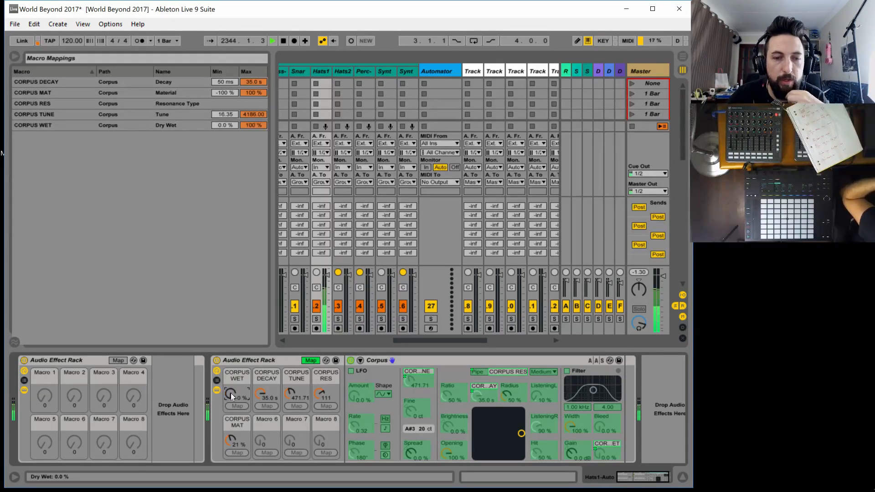
{"action": "left_click", "coordinate": [309, 361]}
Fold the Corpus device and insert an Erosion device after it in the second rack
{"action": "double_click", "coordinate": [415, 360]}
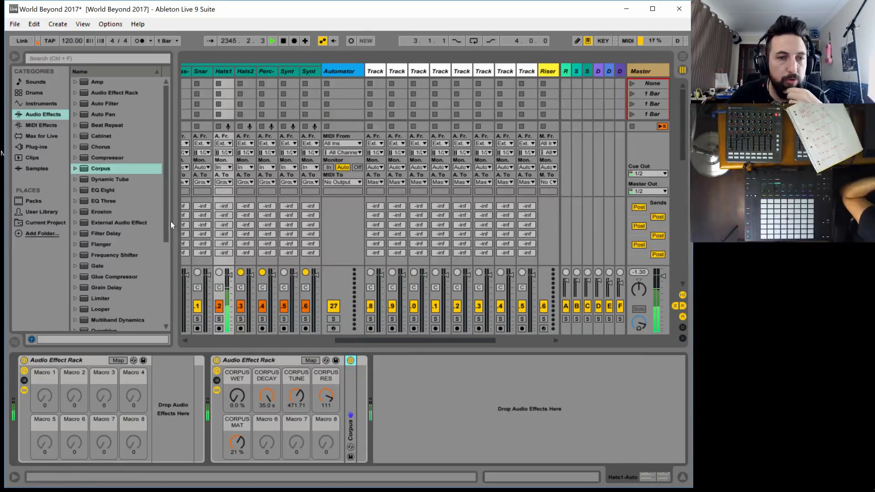
{"action": "left_click_drag", "start_coordinate": [98, 214], "coordinate": [358, 391]}
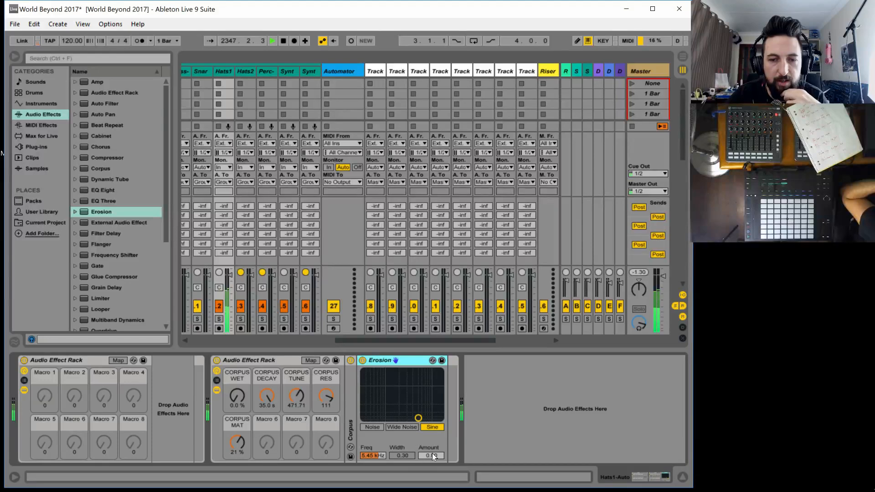
Try Erosion's Noise, Sine and Wide Noise modes, ending on Noise at 1.97 kHz with Width 2.50 and Amount 146
{"action": "left_click", "coordinate": [431, 455]}
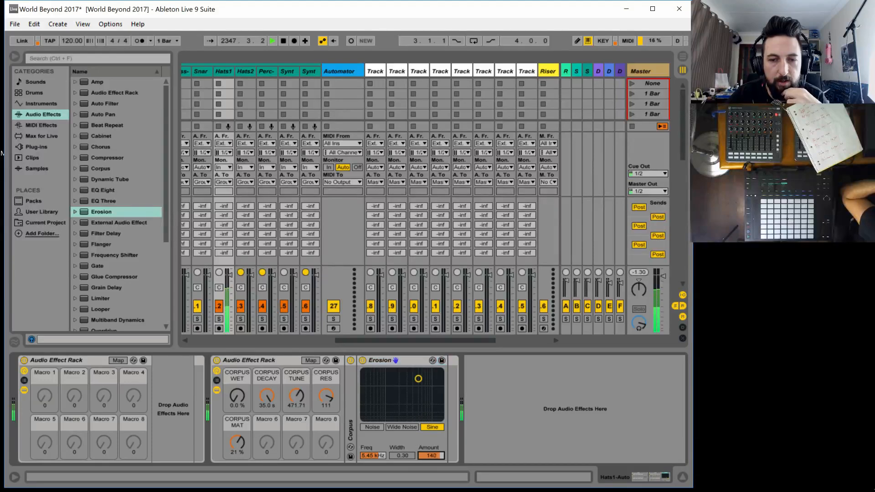
{"action": "left_click", "coordinate": [372, 427]}
{"action": "left_click_drag", "start_coordinate": [430, 455], "coordinate": [402, 424]}
{"action": "left_click_drag", "start_coordinate": [418, 395], "coordinate": [400, 382]}
{"action": "left_click", "coordinate": [433, 427]}
{"action": "left_click", "coordinate": [402, 428]}
{"action": "left_click", "coordinate": [372, 427]}
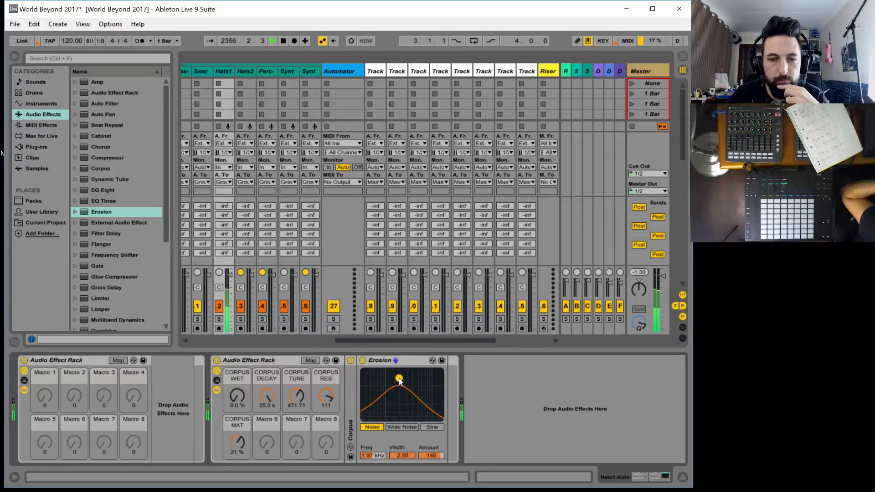
Delete the Erosion device and insert an Overdrive device after Corpus in the second rack
{"action": "left_click", "coordinate": [414, 359]}
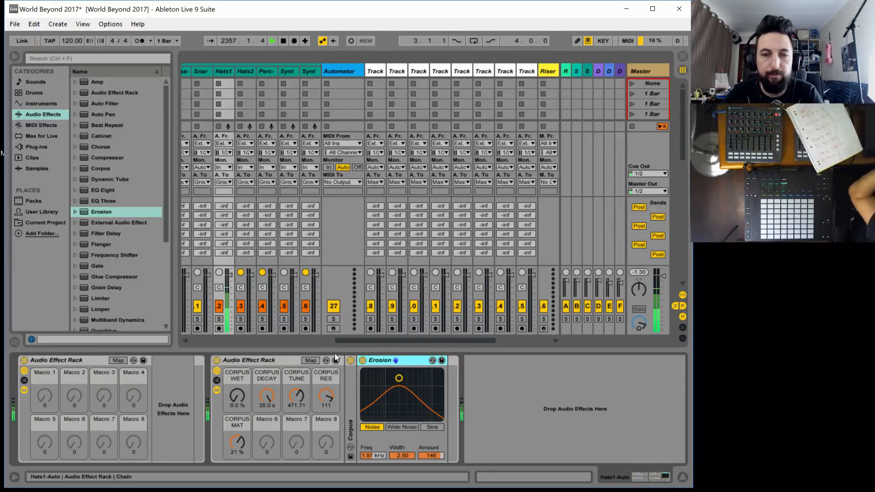
{"action": "key", "text": "Delete"}
{"action": "scroll", "coordinate": [103, 316], "scroll_direction": "down", "scroll_amount": 1}
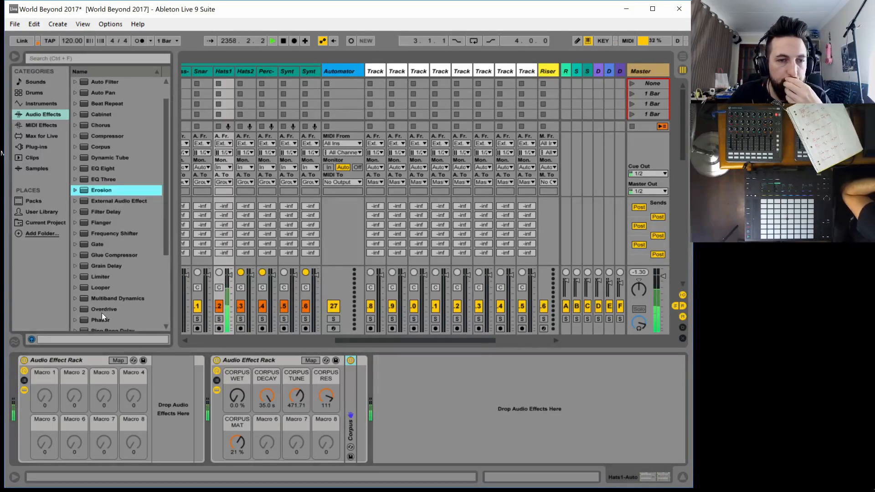
{"action": "left_click_drag", "start_coordinate": [104, 310], "coordinate": [388, 373]}
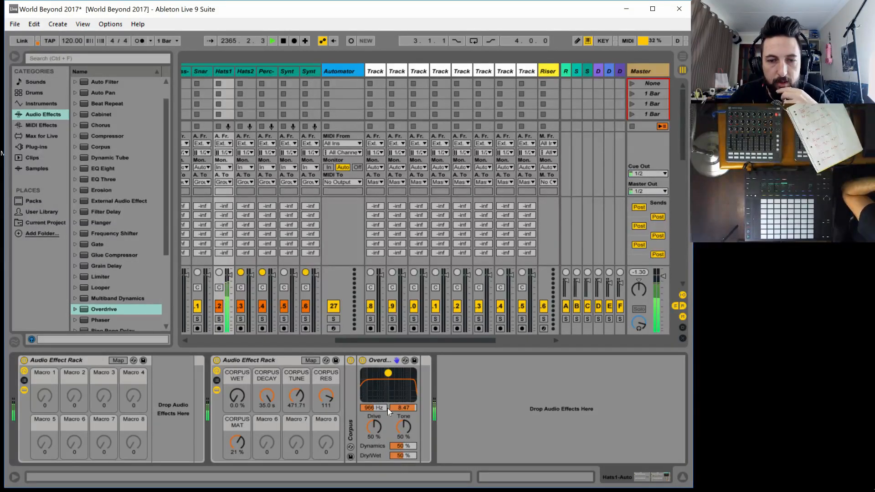
Set Overdrive's filter frequency to 20.0 kHz and its Tone and Dry/Wet to 100 %
{"action": "left_click_drag", "start_coordinate": [403, 426], "coordinate": [374, 408]}
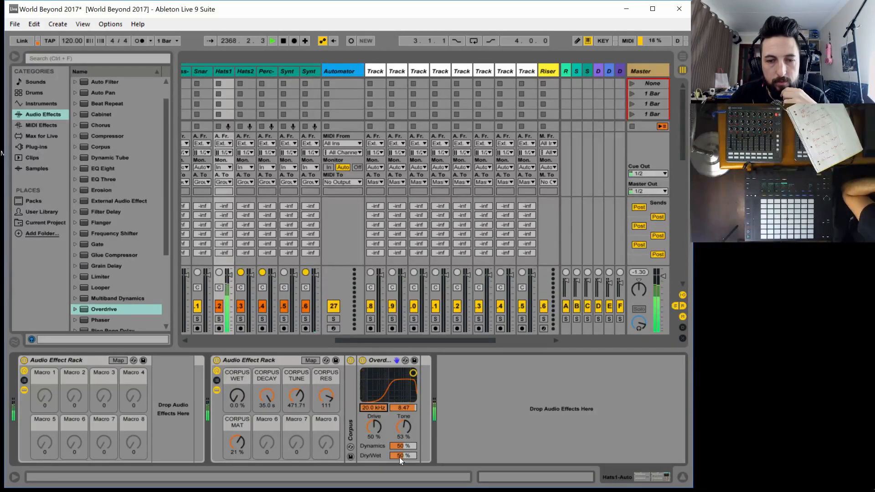
{"action": "left_click_drag", "start_coordinate": [401, 461], "coordinate": [401, 447]}
{"action": "left_click_drag", "start_coordinate": [376, 409], "coordinate": [374, 387]}
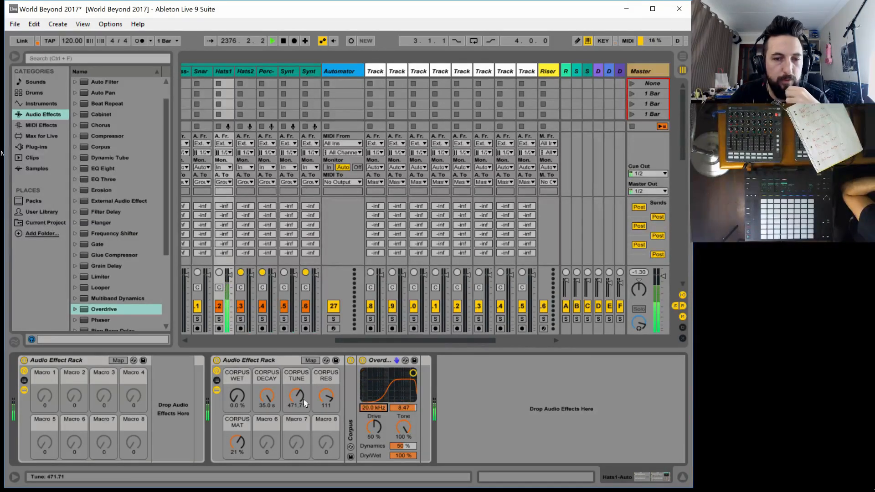
Set CORPUS WET to 76 %, CORPUS DECAY to 484 ms and CORPUS TUNE to 35.88 while auditioning the Overdrive frequency
{"action": "left_click_drag", "start_coordinate": [239, 401], "coordinate": [296, 410]}
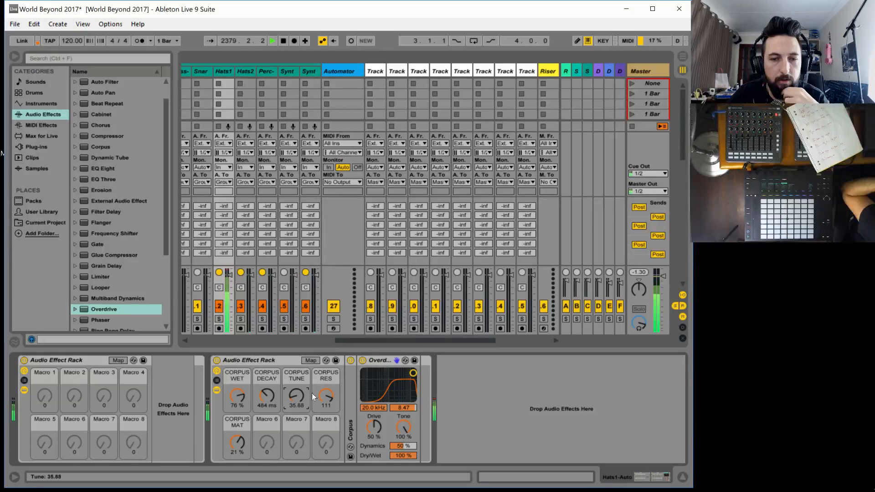
{"action": "left_click_drag", "start_coordinate": [376, 408], "coordinate": [376, 372]}
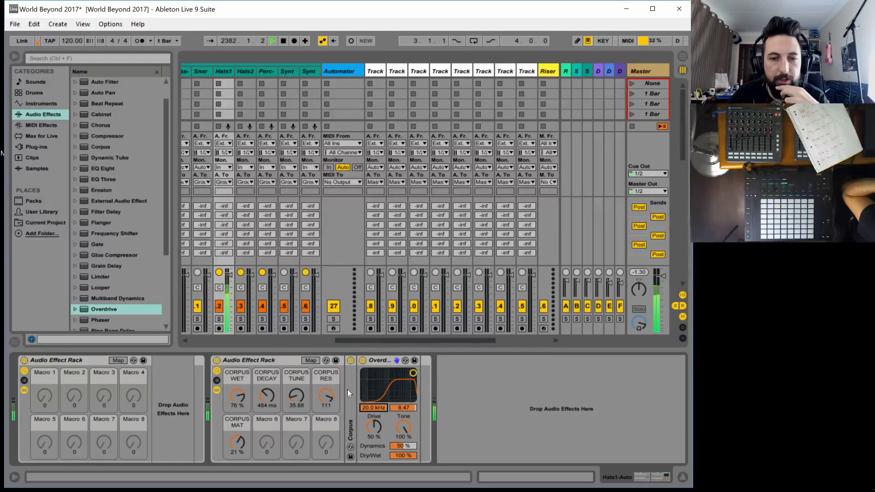
Set Overdrive's Dynamics and Drive to 100 %
{"action": "left_click", "coordinate": [311, 360]}
{"action": "left_click", "coordinate": [400, 455]}
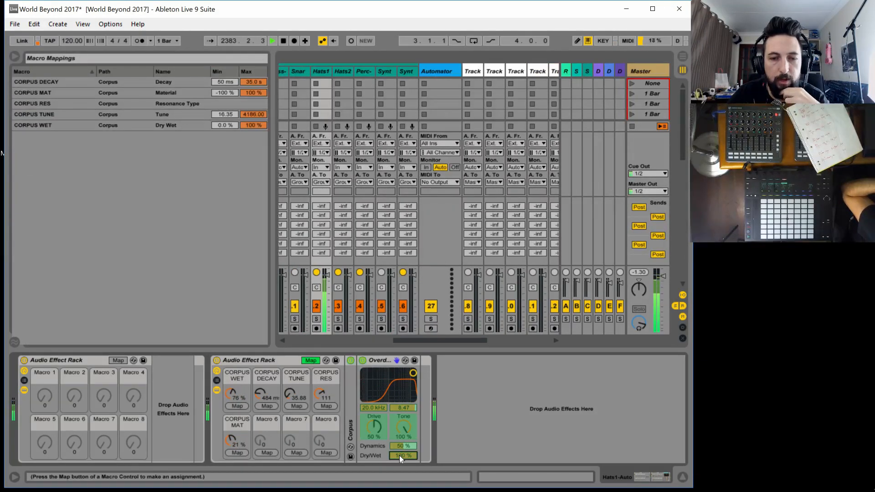
{"action": "left_click", "coordinate": [306, 360]}
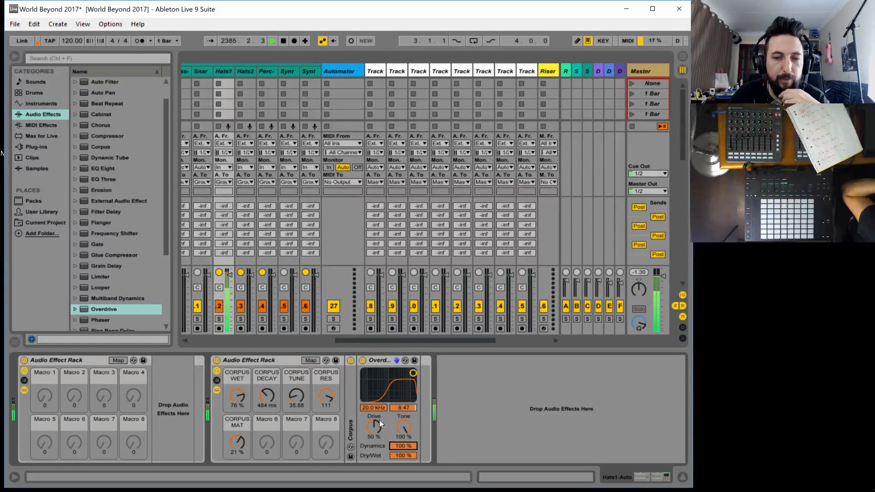
{"action": "mouse_move", "coordinate": [379, 421]}
{"action": "left_mouse_down"}
{"action": "mouse_move", "coordinate": [380, 442]}
{"action": "mouse_move", "coordinate": [380, 397]}
{"action": "mouse_move", "coordinate": [373, 454]}
{"action": "mouse_move", "coordinate": [373, 408]}
{"action": "left_mouse_up"}
Map Overdrive's Dry/Wet to Macro 6 of the second rack and rename the macro OD WET
{"action": "left_click", "coordinate": [311, 360]}
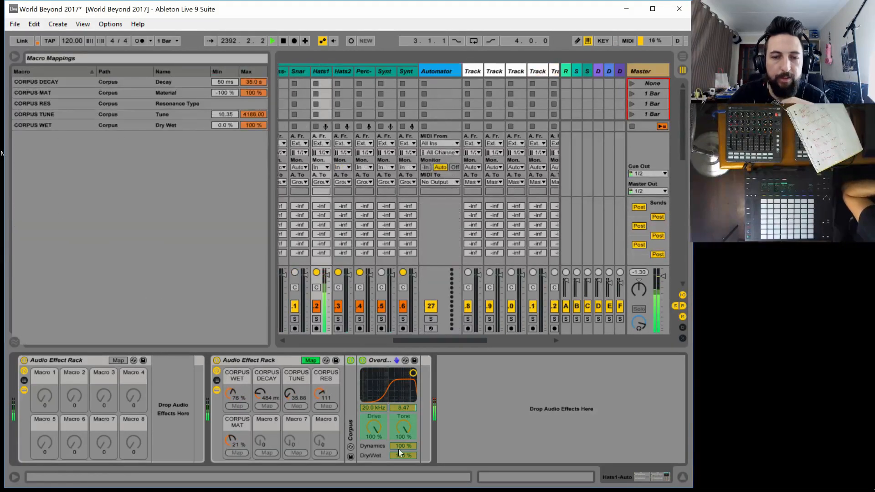
{"action": "left_click", "coordinate": [267, 451]}
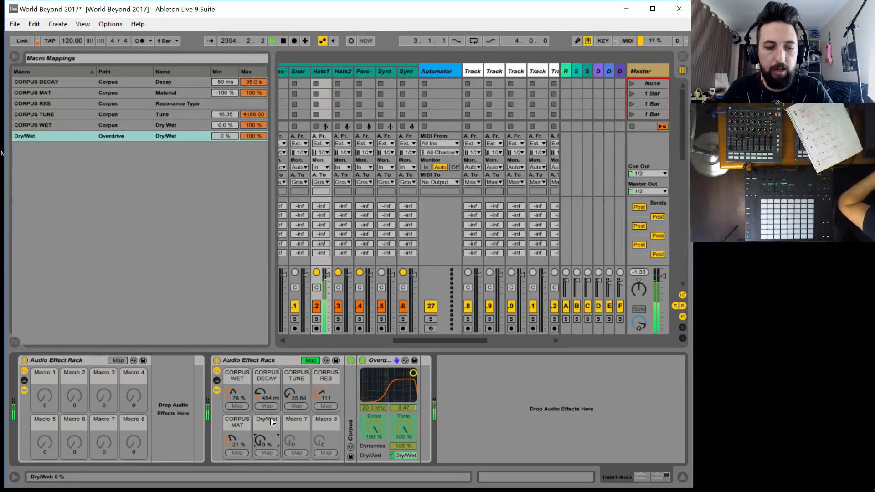
{"action": "key", "text": "ctrl+r"}
{"action": "type", "text": "d we"}
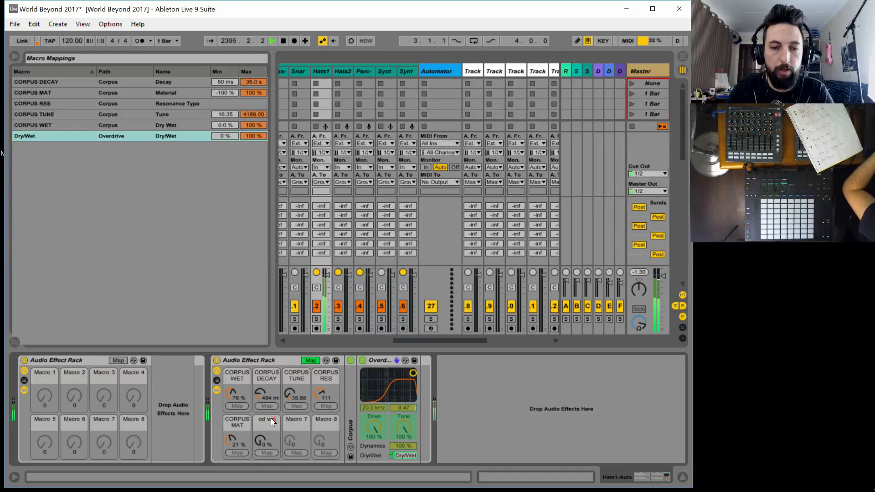
{"action": "key", "text": "BackSpace"}
{"action": "key", "text": "BackSpace"}
{"action": "key", "text": "BackSpace"}
{"action": "key", "text": "BackSpace"}
{"action": "key", "text": "BackSpace"}
{"action": "type", "text": "OD "}
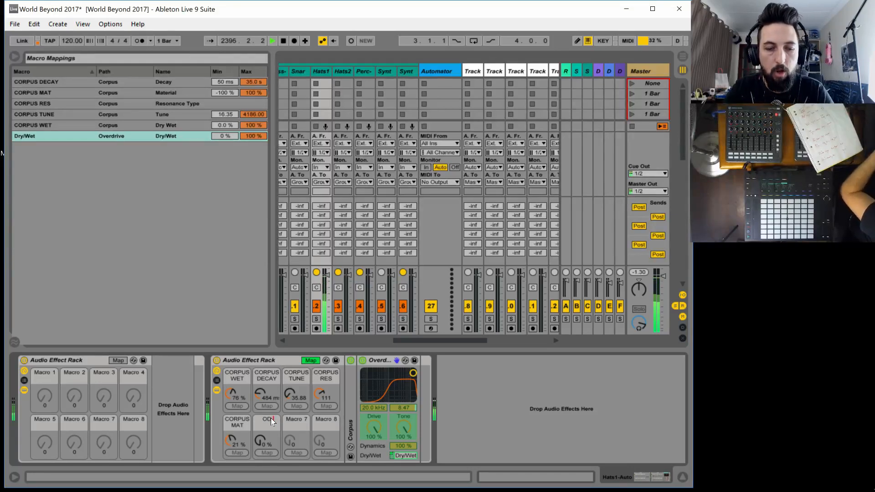
{"action": "type", "text": "WET"}
{"action": "key", "text": "Return"}
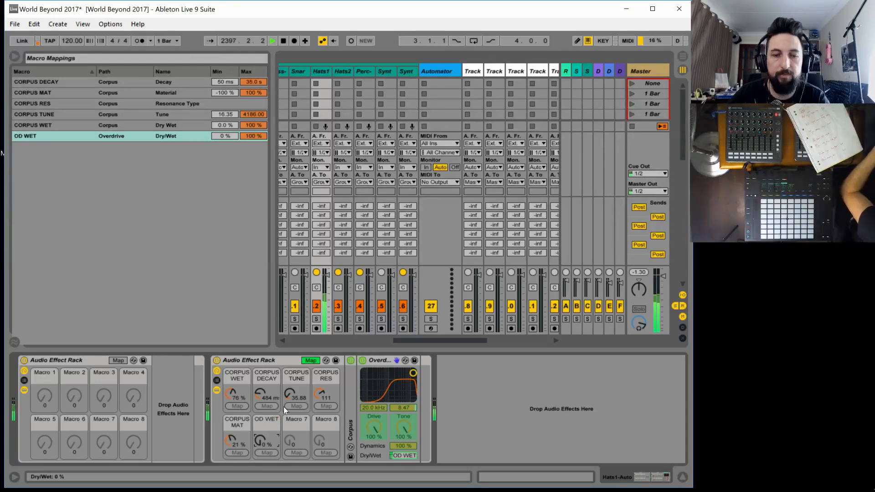
Map Overdrive's filter frequency to Macro 7, rename the macro OD FREQ and leave macro mapping
{"action": "left_click", "coordinate": [375, 407]}
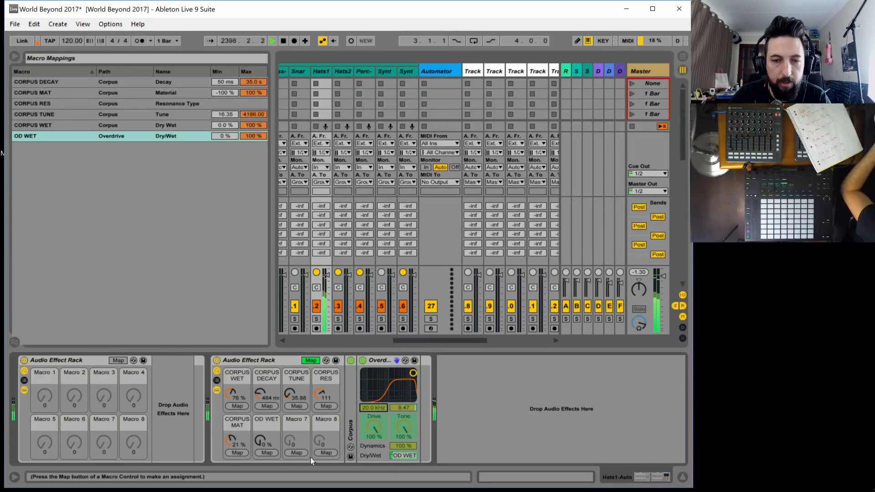
{"action": "left_click", "coordinate": [299, 453]}
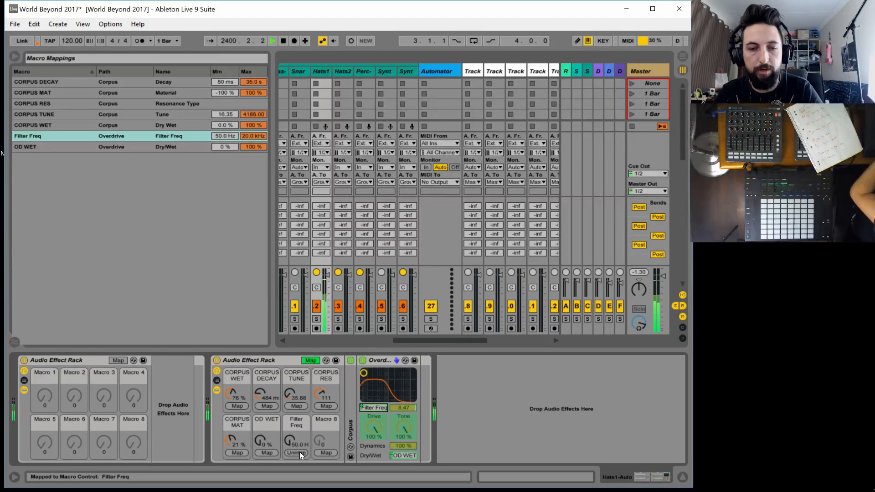
{"action": "left_click", "coordinate": [301, 419]}
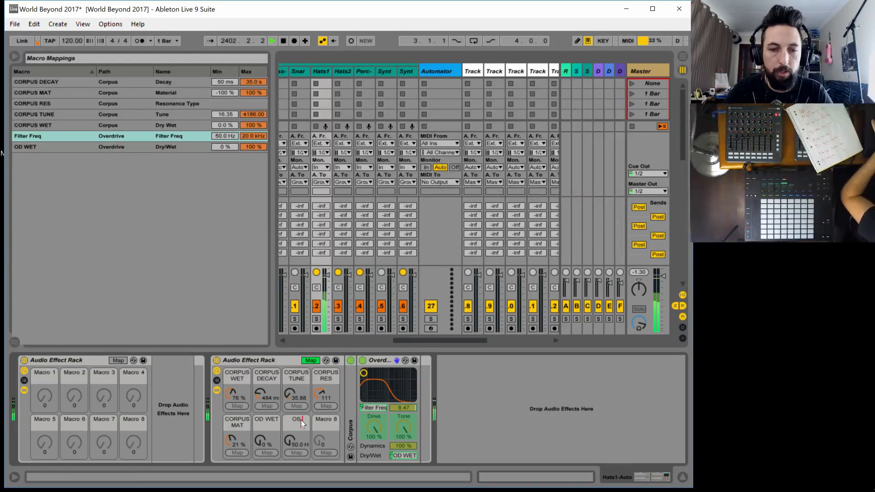
{"action": "type", "text": "OD FREQ"}
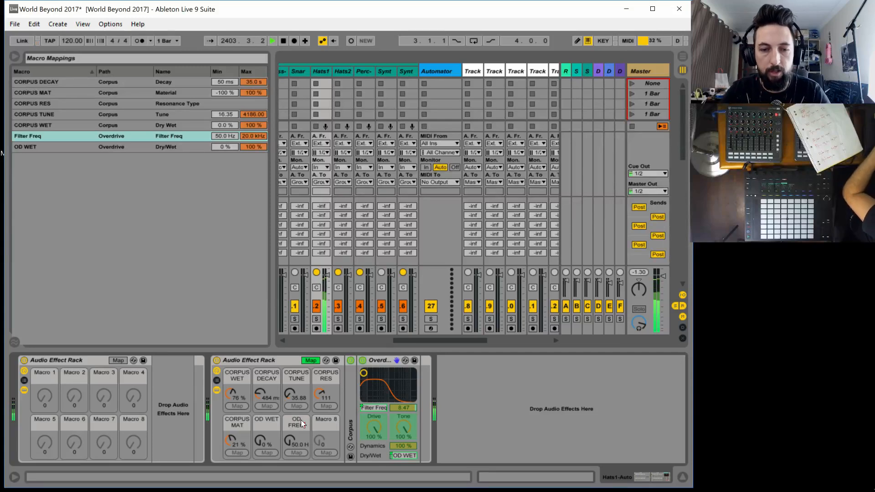
{"action": "key", "text": "Return"}
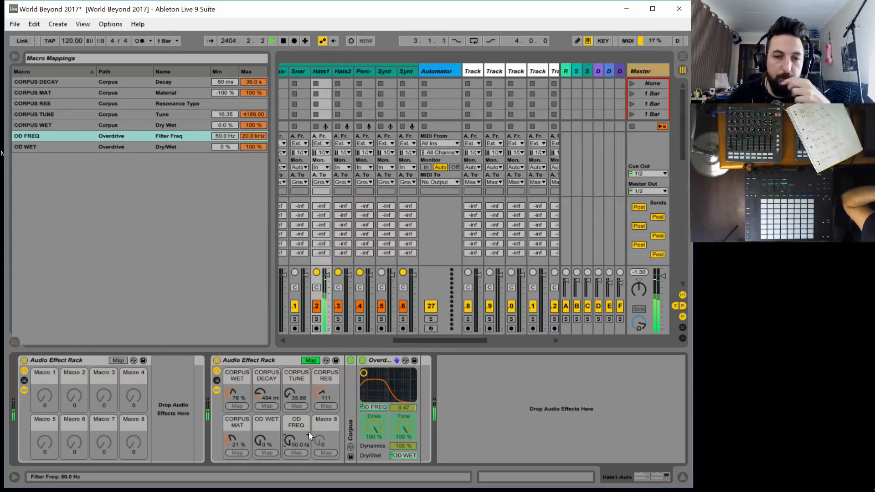
{"action": "left_click", "coordinate": [315, 360]}
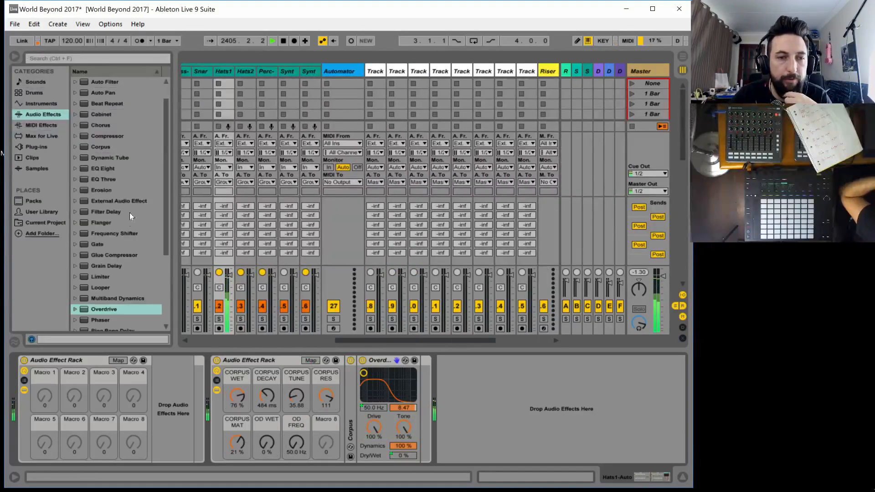
Stop playback, restart it from the beginning of the song and stop it again
{"action": "scroll", "coordinate": [113, 302], "scroll_direction": "down", "scroll_amount": 2}
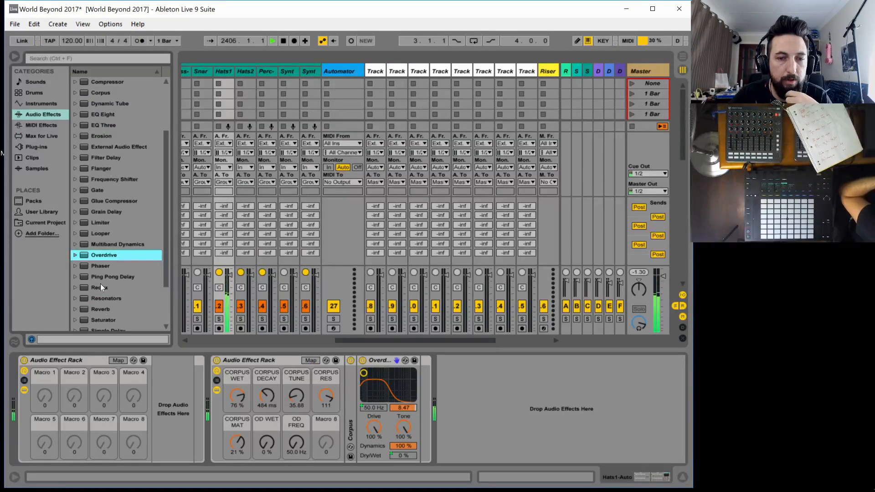
{"action": "left_click", "coordinate": [283, 42]}
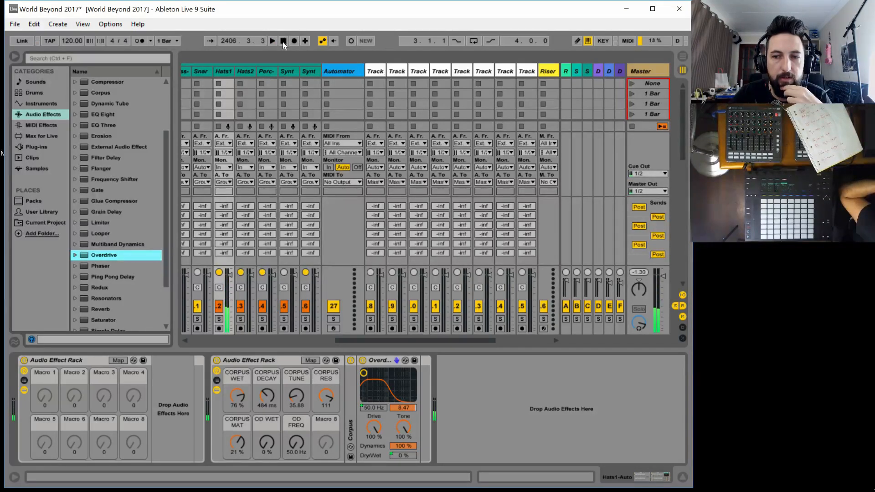
{"action": "left_click", "coordinate": [273, 42]}
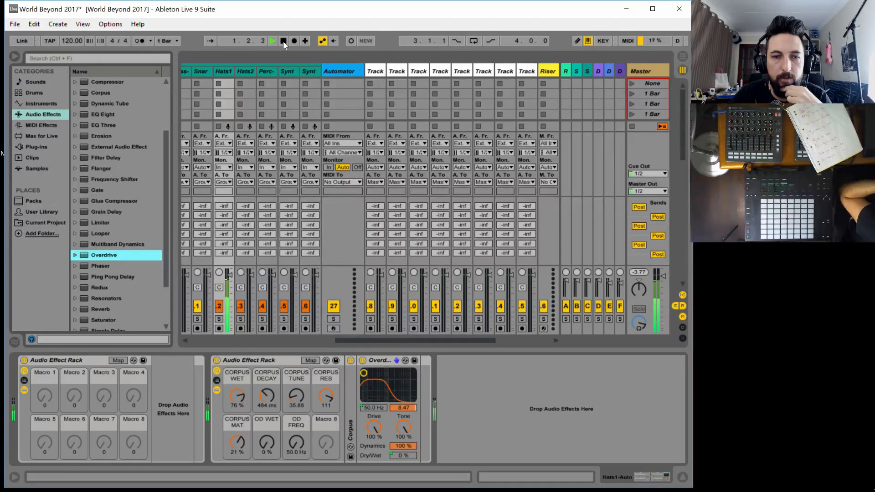
{"action": "left_click", "coordinate": [283, 42]}
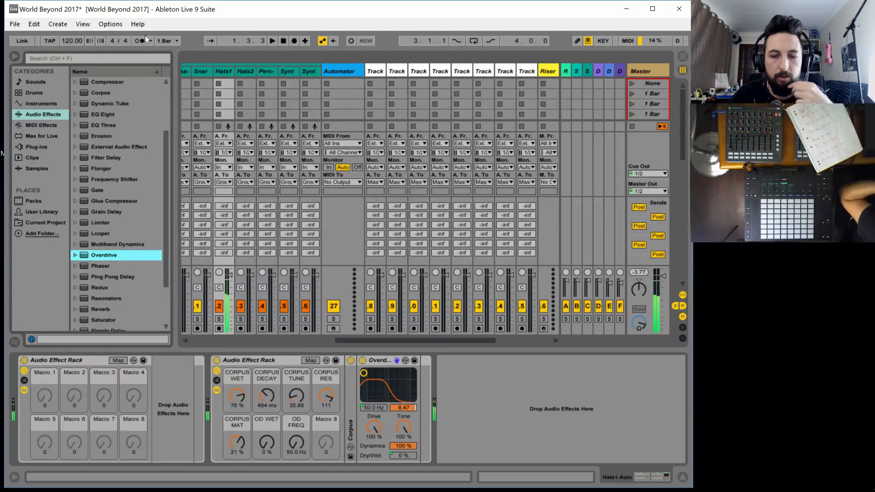
Open the audio preferences and check the buffer underruns in the Traktor Audio 10 control panel's diagnostics
{"action": "key", "text": "ctrl+comma"}
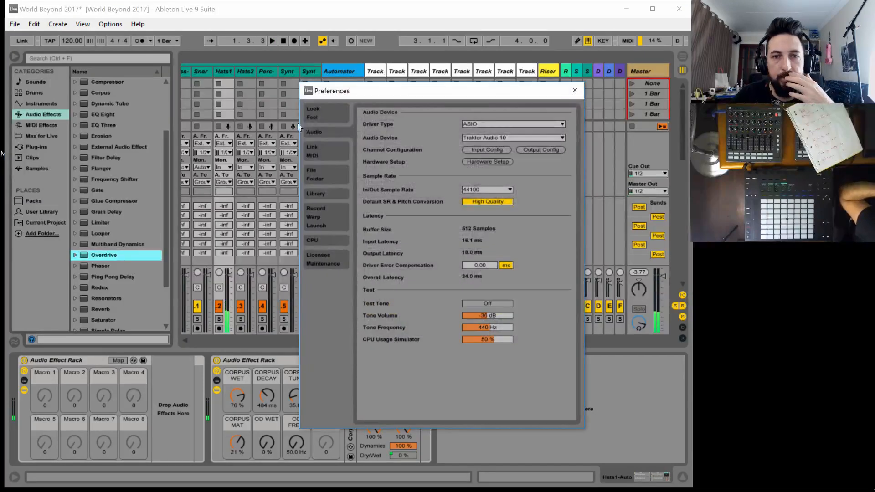
{"action": "left_click", "coordinate": [471, 160]}
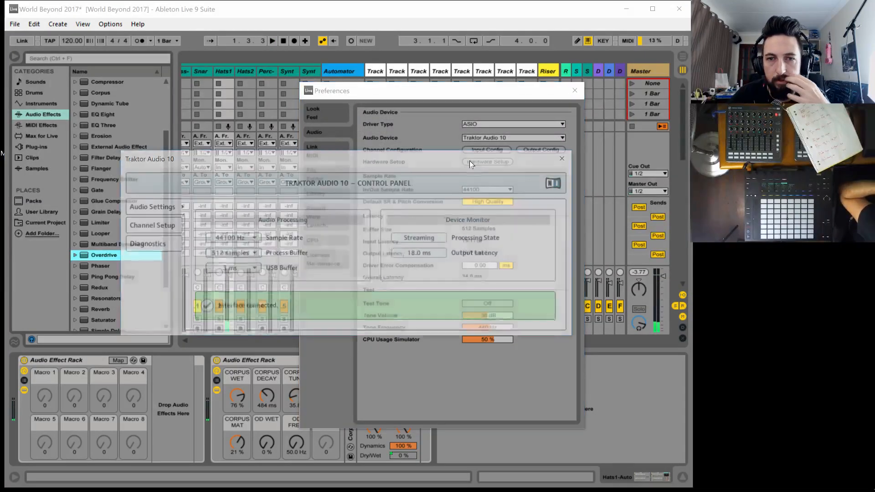
{"action": "left_click", "coordinate": [146, 246]}
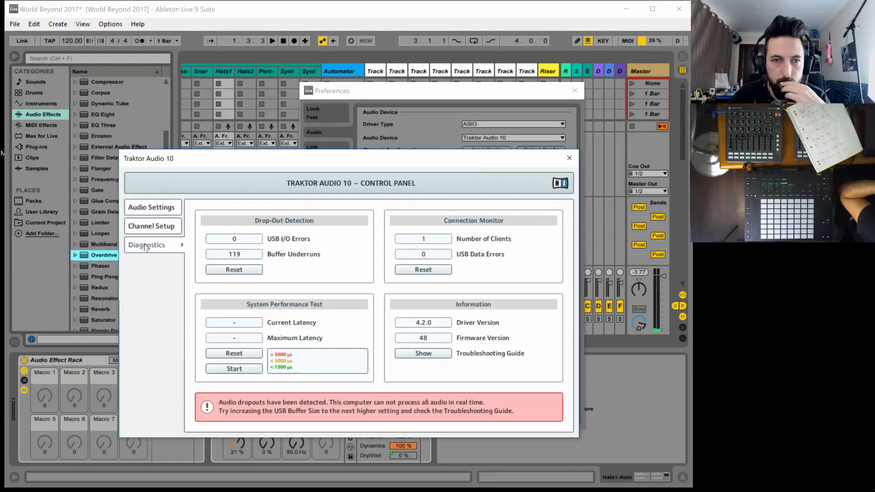
{"action": "mouse_move", "coordinate": [248, 259]}
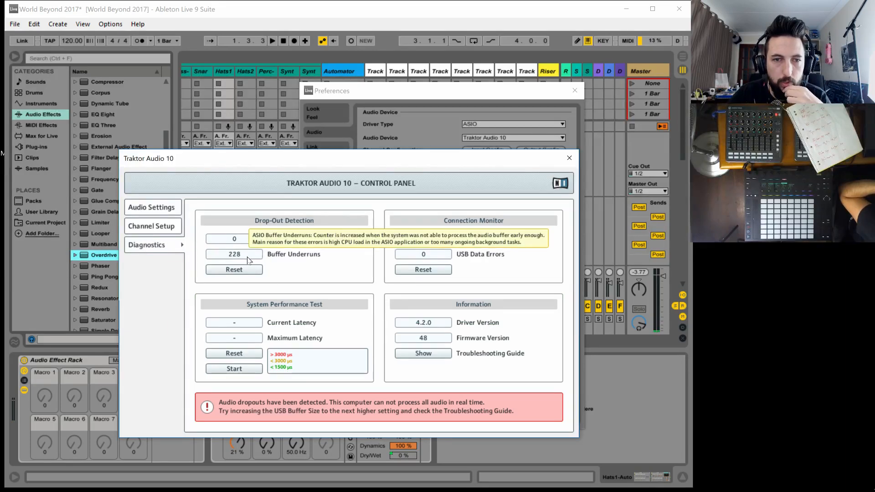
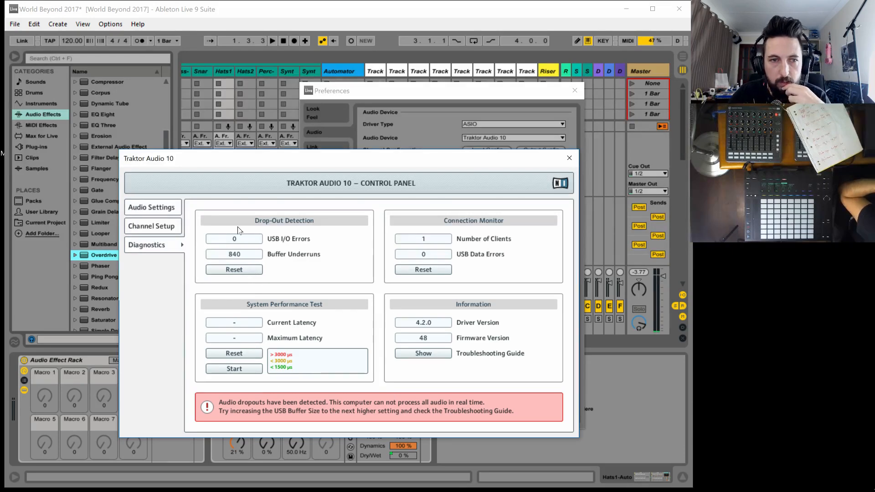
Set the Traktor Audio 10's USB Buffer to 4 ms and close the control panel and the preferences
{"action": "left_click", "coordinate": [148, 206]}
{"action": "left_click", "coordinate": [233, 270]}
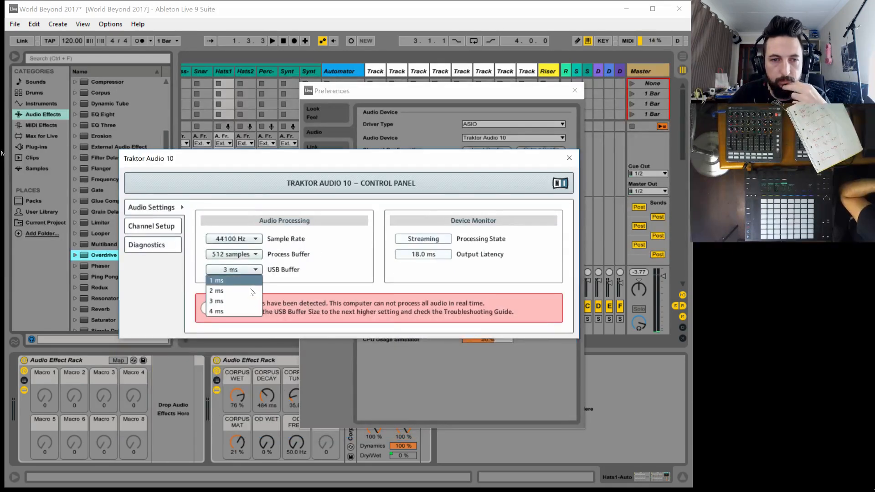
{"action": "left_click", "coordinate": [236, 314]}
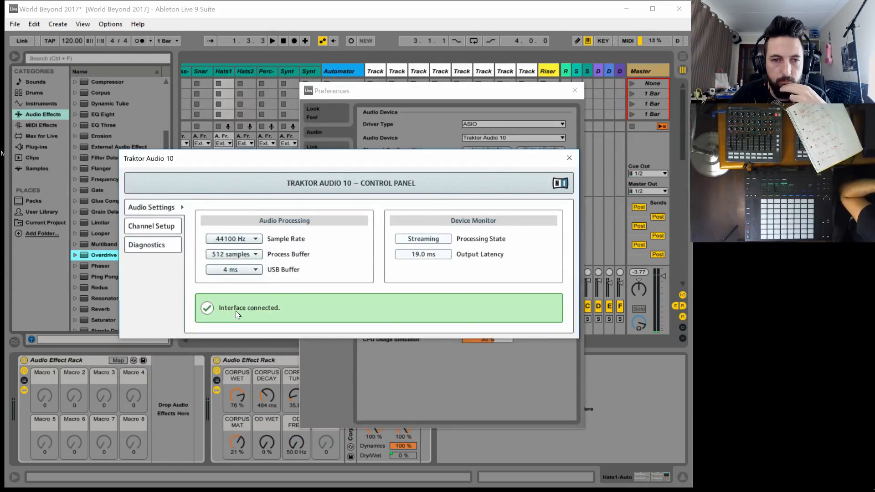
{"action": "left_click", "coordinate": [569, 157]}
{"action": "left_click", "coordinate": [575, 89]}
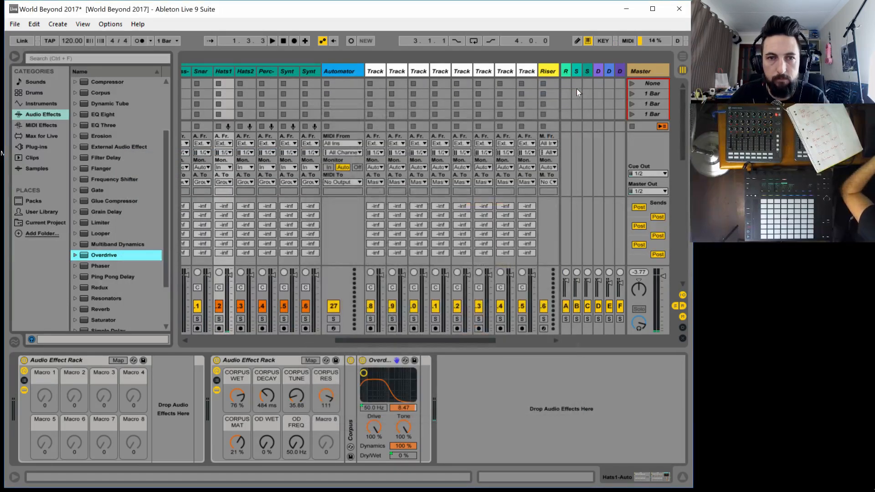
Play the song briefly to check the audio, stop it and save the Live Set
{"action": "key", "text": "space"}
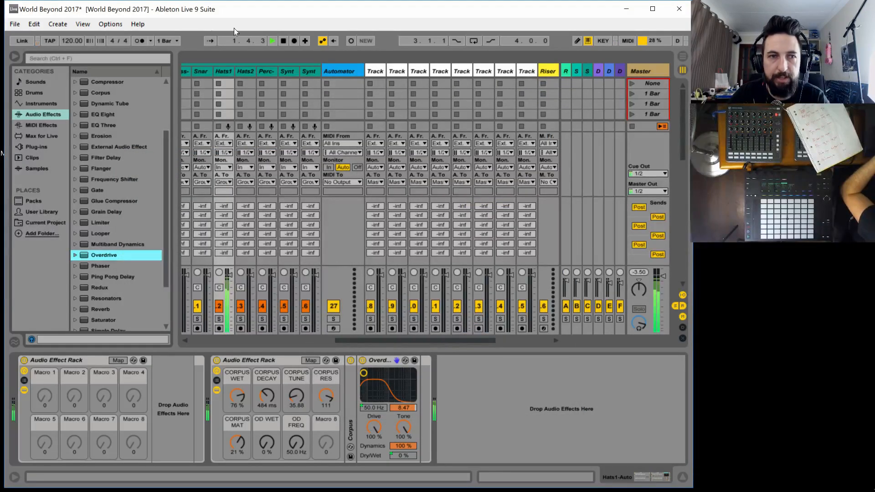
{"action": "key", "text": "space"}
{"action": "left_click", "coordinate": [6, 24]}
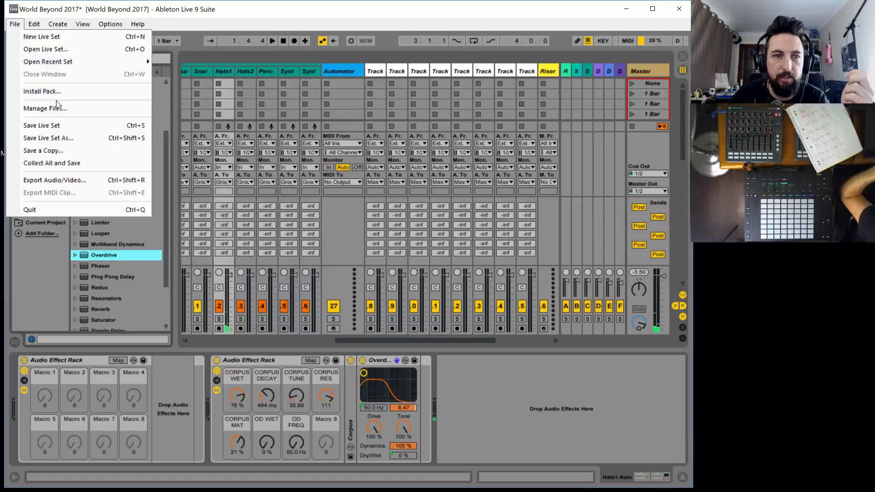
{"action": "left_click", "coordinate": [27, 126]}
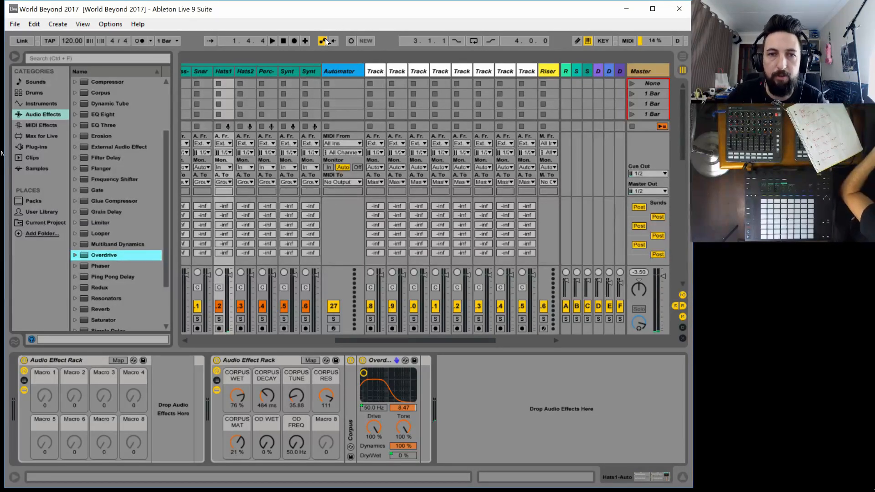
Play the song again to check the audio with the new buffer setting
{"action": "key", "text": "space"}
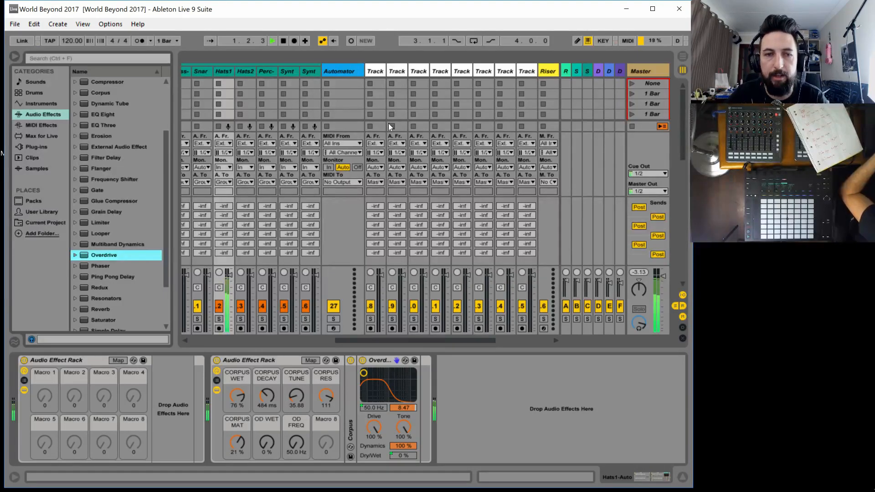
{"action": "left_click", "coordinate": [14, 24]}
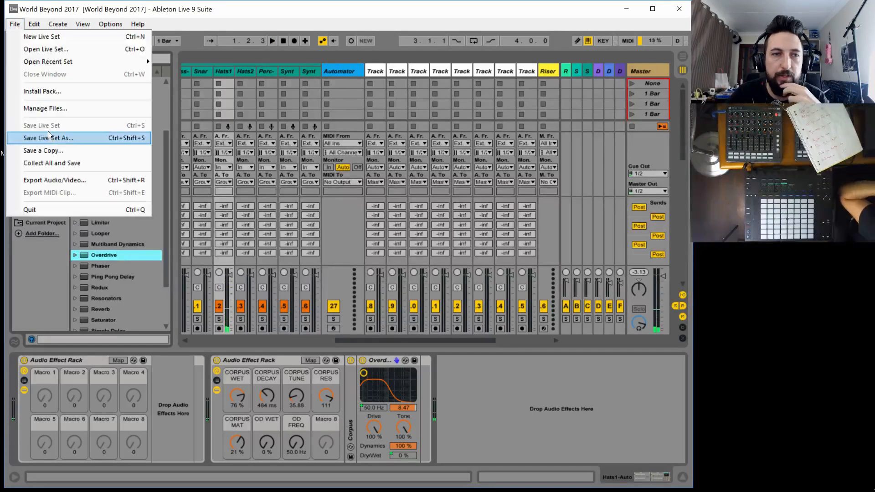
{"action": "mouse_move", "coordinate": [138, 24]}
{"action": "left_click", "coordinate": [195, 22]}
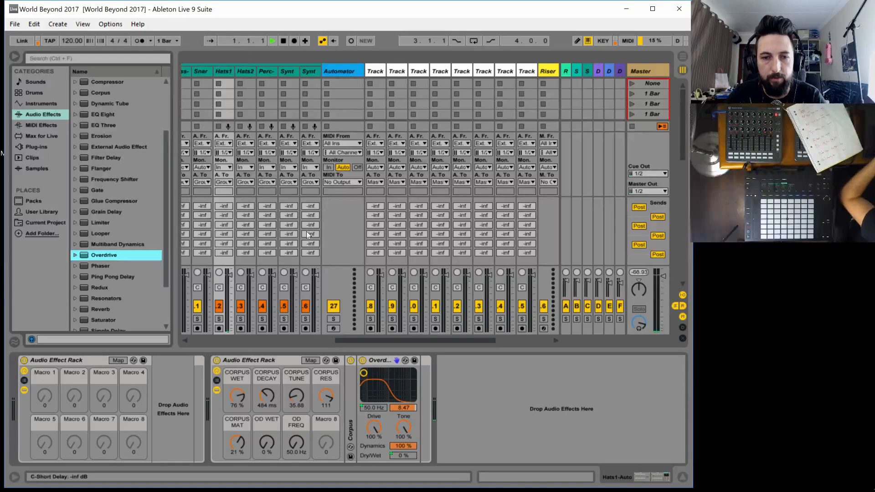
Add a Redux effect after Overdrive in the second rack on Hats1-Auto and play the song briefly to hear it
{"action": "scroll", "coordinate": [106, 296], "scroll_direction": "down", "scroll_amount": 2}
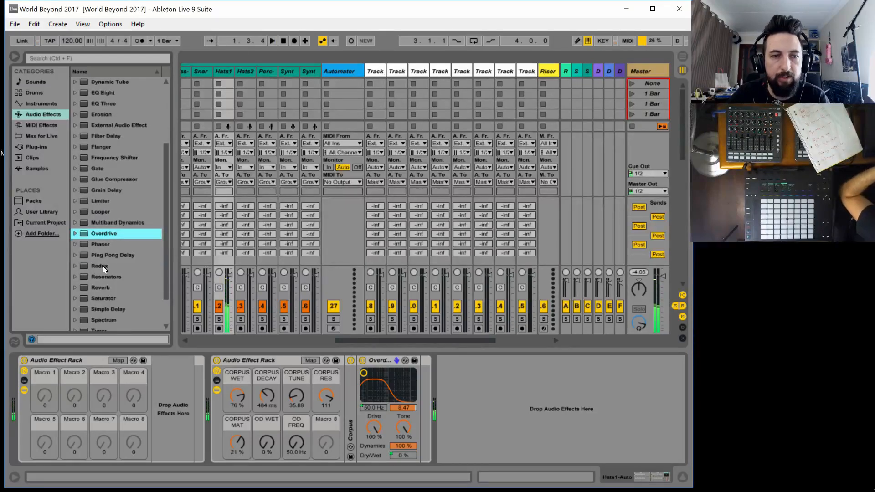
{"action": "left_click", "coordinate": [97, 265]}
{"action": "left_click_drag", "start_coordinate": [370, 364], "coordinate": [404, 388]}
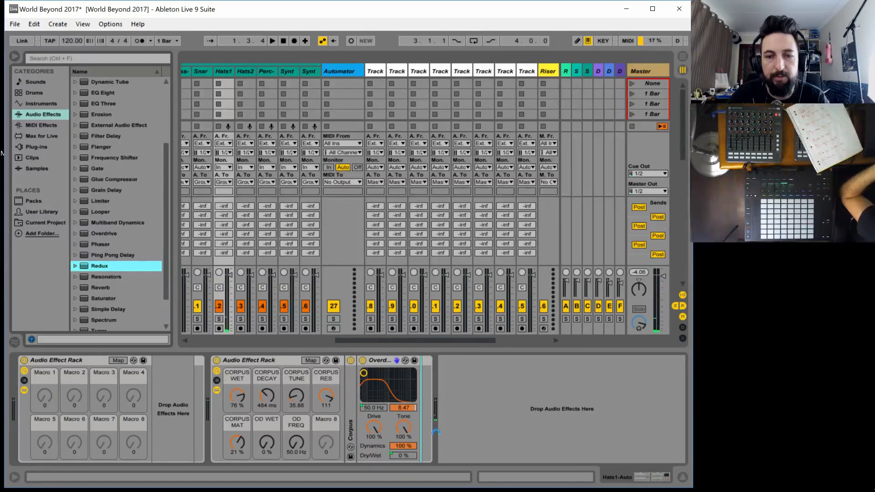
{"action": "left_click", "coordinate": [460, 446]}
{"action": "key", "text": "space"}
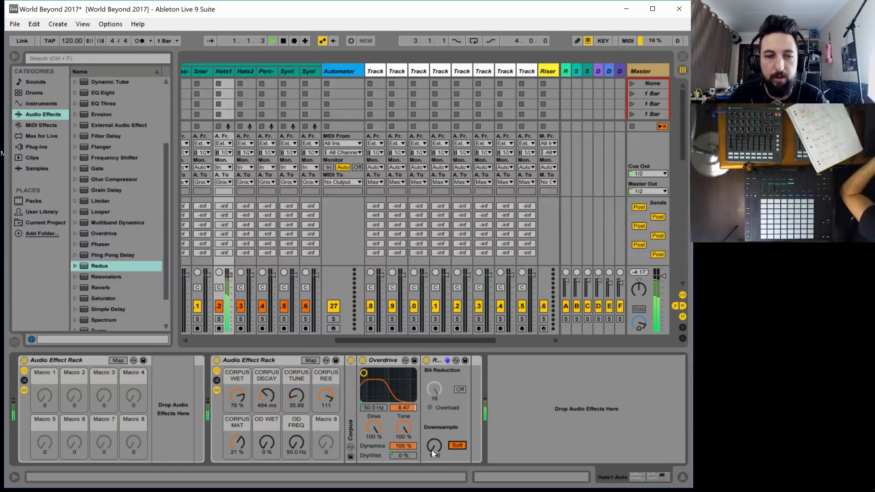
{"action": "key", "text": "space"}
Map Redux's Downsample to Macro 8 of the second rack and leave macro mapping
{"action": "left_click", "coordinate": [310, 360]}
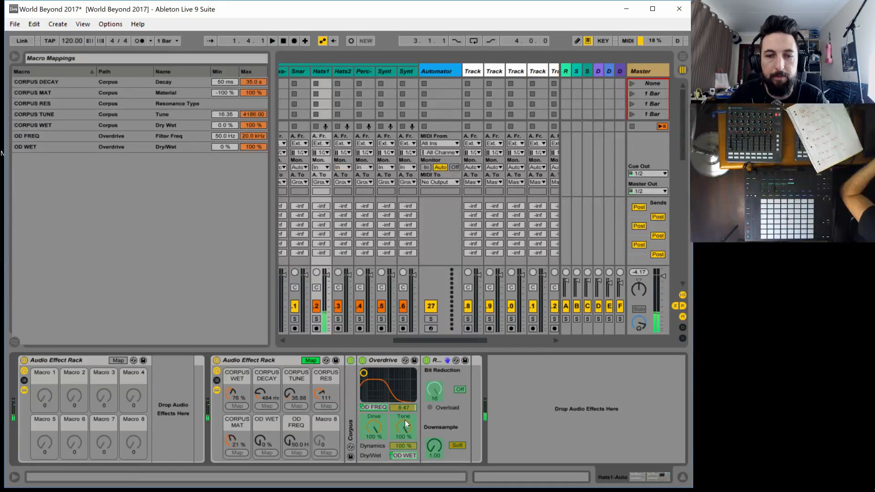
{"action": "left_click", "coordinate": [325, 453]}
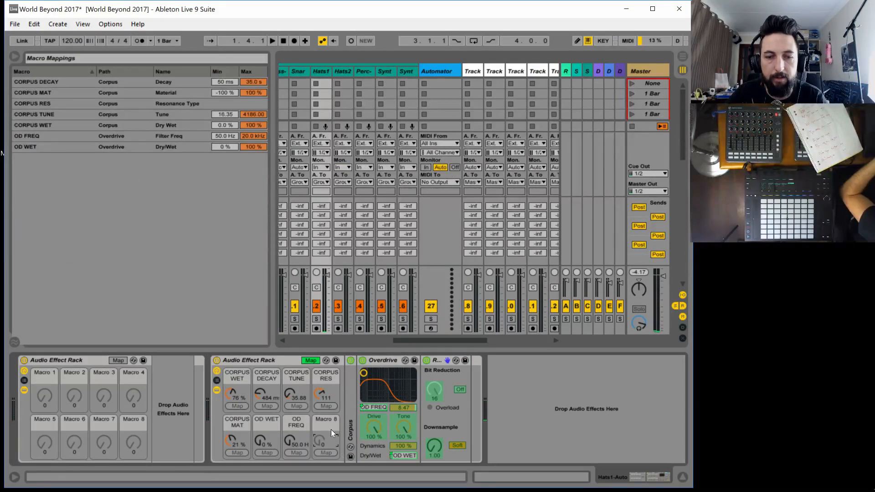
{"action": "left_click", "coordinate": [426, 449]}
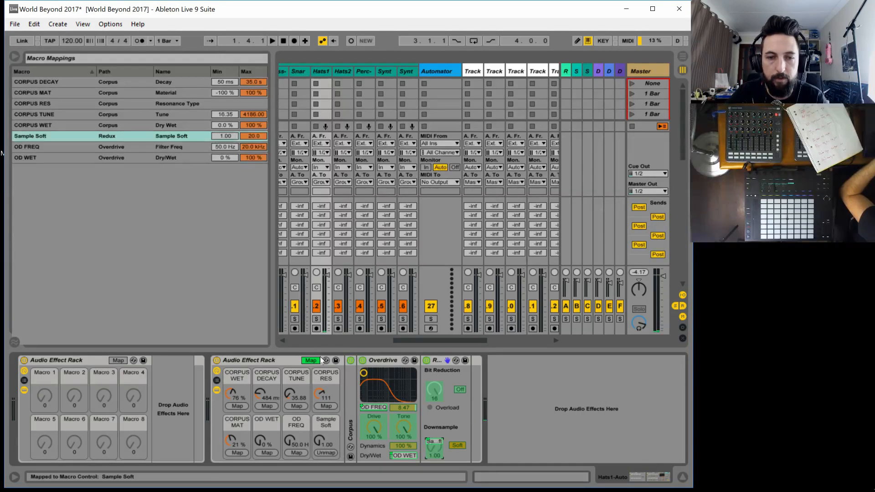
{"action": "left_click", "coordinate": [314, 361]}
Start playback, set the Sample Soft macro to 1.45 and move Redux in front of Corpus in the rack's chain
{"action": "key", "text": "space"}
{"action": "mouse_move", "coordinate": [326, 444]}
{"action": "left_mouse_down"}
{"action": "mouse_move", "coordinate": [325, 428]}
{"action": "mouse_move", "coordinate": [325, 447]}
{"action": "left_mouse_up"}
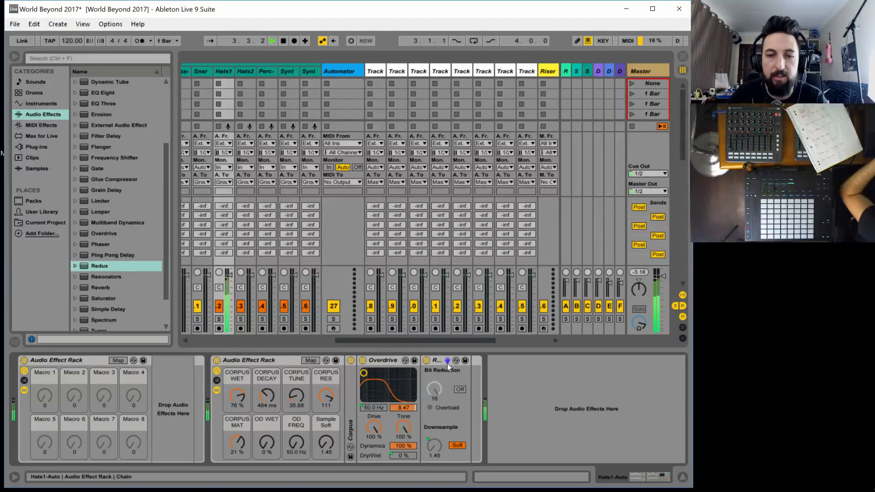
{"action": "left_click_drag", "start_coordinate": [447, 363], "coordinate": [356, 365]}
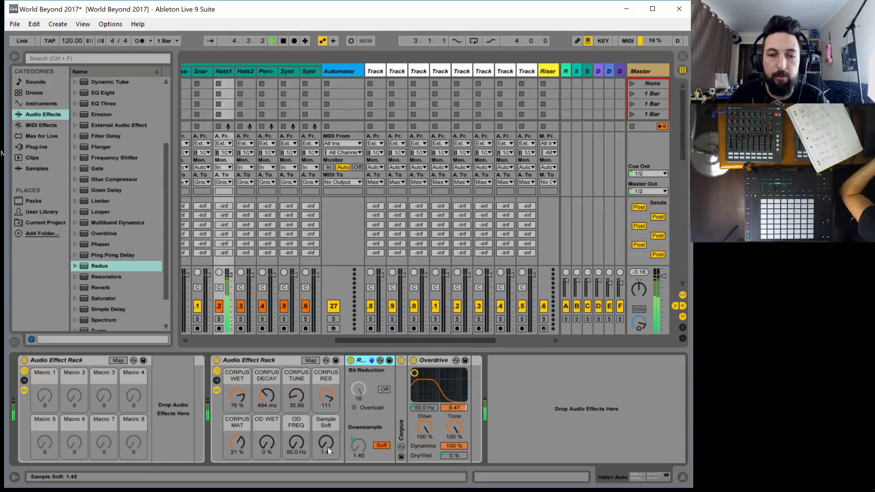
Try the macros during playback, sweeping Sample Soft up to 20.0 and back to 4.44, with OD WET at 33 % and OD FREQ at 117 Hz
{"action": "left_click_drag", "start_coordinate": [327, 447], "coordinate": [327, 428]}
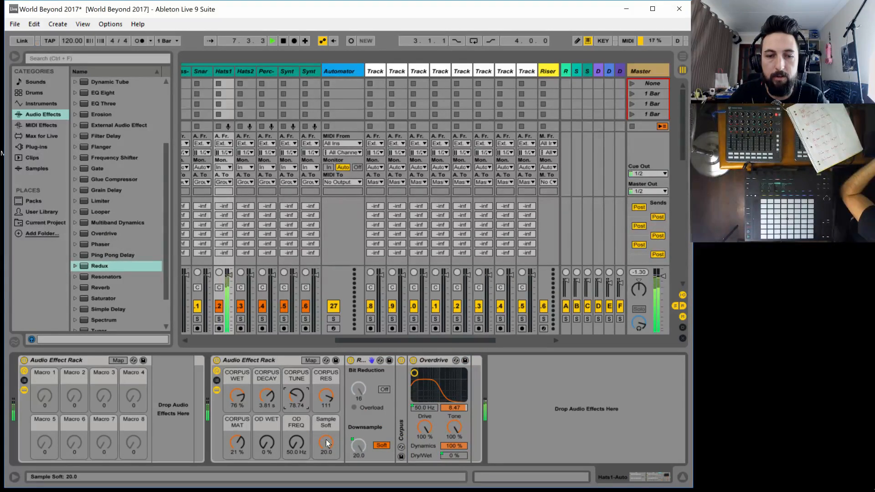
{"action": "mouse_move", "coordinate": [327, 442]}
{"action": "left_mouse_down"}
{"action": "mouse_move", "coordinate": [326, 463]}
{"action": "mouse_move", "coordinate": [326, 427]}
{"action": "left_mouse_up"}
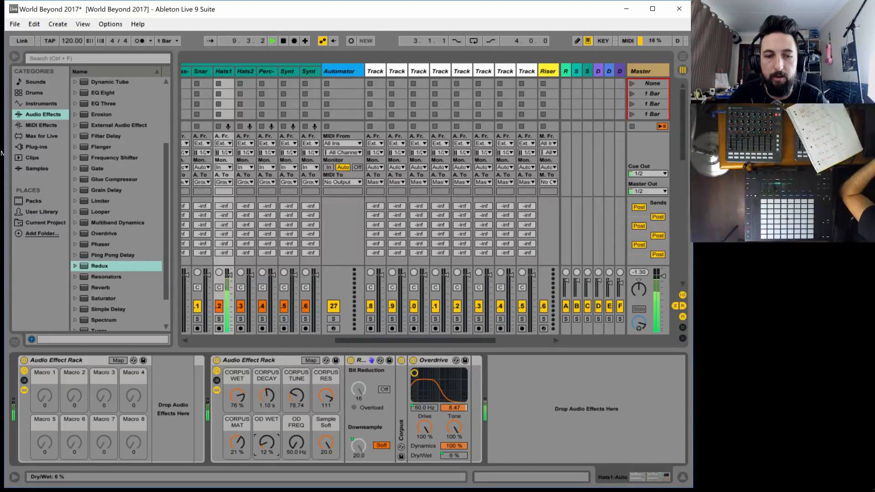
{"action": "left_click_drag", "start_coordinate": [267, 442], "coordinate": [326, 456]}
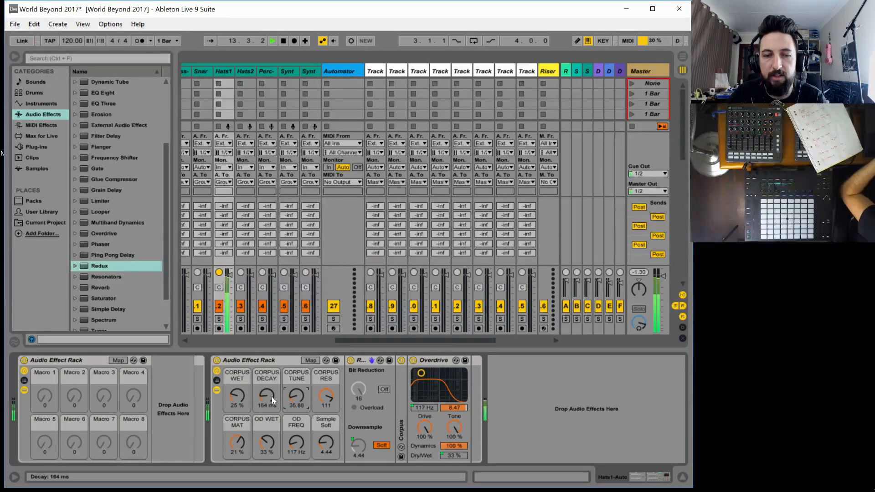
Lower CORPUS WET to 0 %, CORPUS DECAY to 50 ms, CORPUS TUNE to 16.35 and OD WET to 0 %
{"action": "left_click_drag", "start_coordinate": [237, 395], "coordinate": [236, 410]}
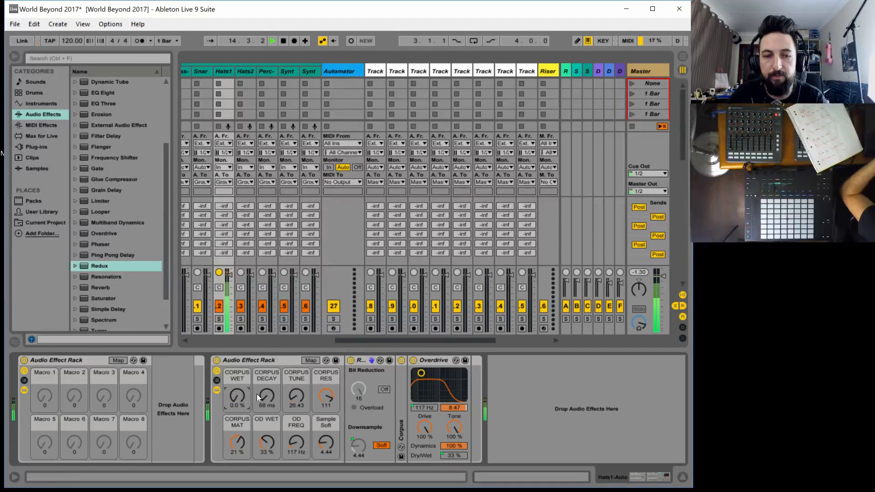
{"action": "left_click_drag", "start_coordinate": [297, 396], "coordinate": [296, 406]}
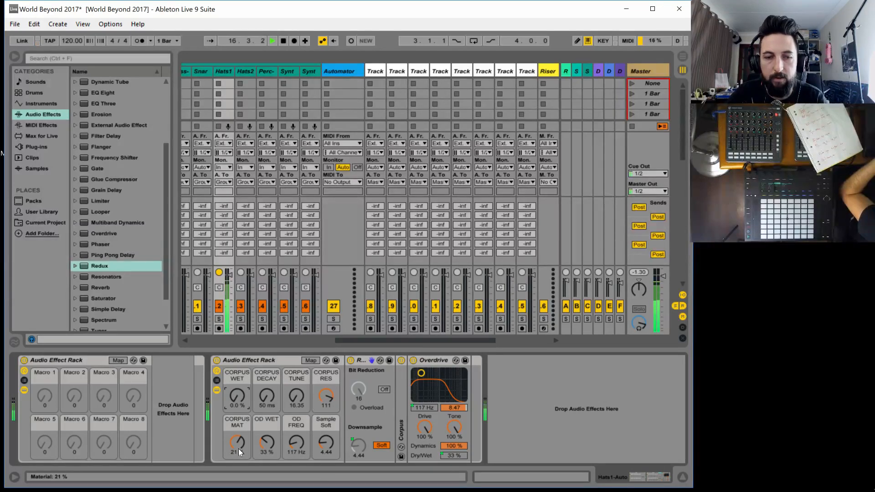
{"action": "left_click_drag", "start_coordinate": [266, 441], "coordinate": [266, 456]}
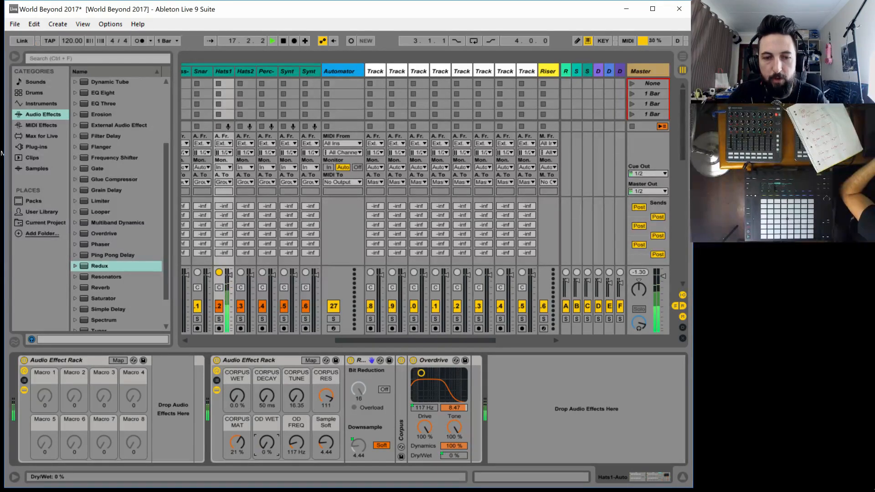
Rename the Sample Soft macro REDUX in capitals and lower it to 1.00
{"action": "left_click", "coordinate": [326, 423]}
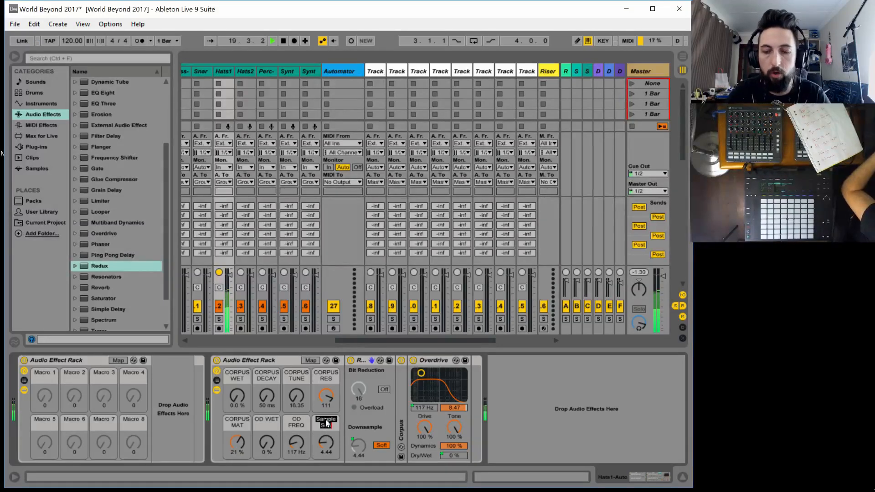
{"action": "type", "text": "redux"}
{"action": "key", "text": "Return"}
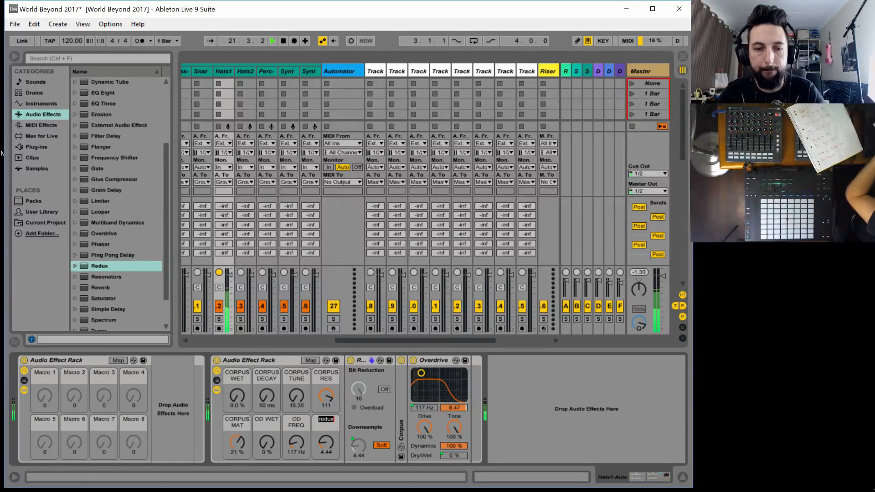
{"action": "key", "text": "ctrl+r"}
{"action": "type", "text": "REDUX"}
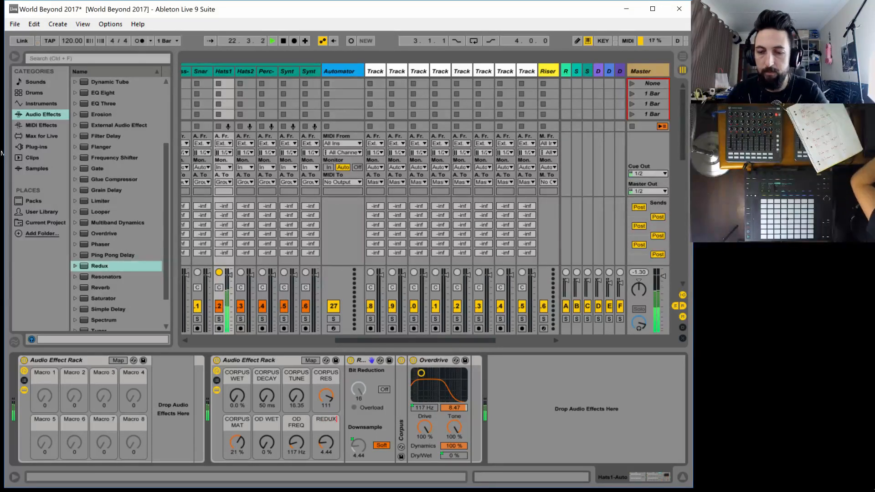
{"action": "left_click_drag", "start_coordinate": [326, 448], "coordinate": [321, 443]}
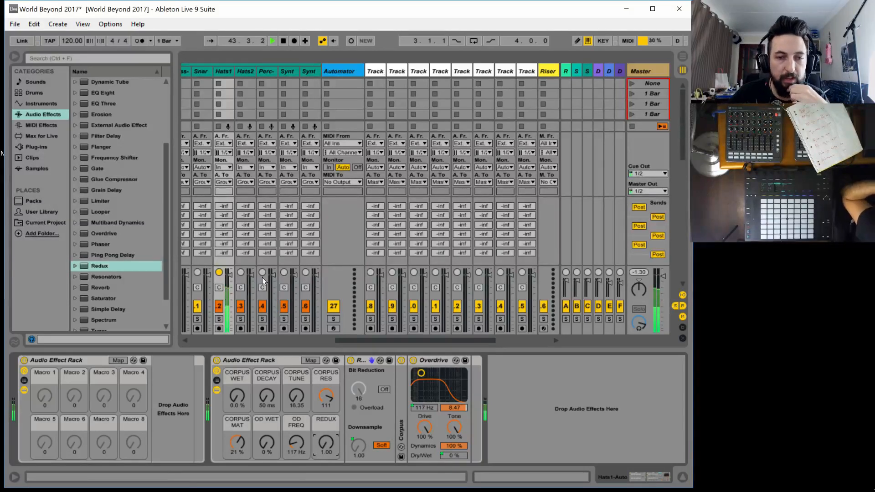
Rename the second effect rack on Hats1-Auto as Hats 1 Auto Effects
{"action": "left_click", "coordinate": [260, 361]}
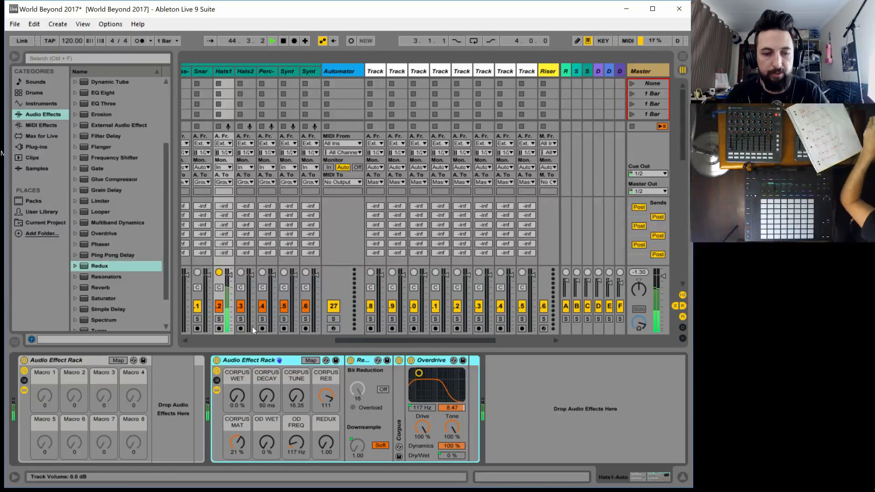
{"action": "key", "text": "ctrl+r"}
{"action": "type", "text": "hAT"}
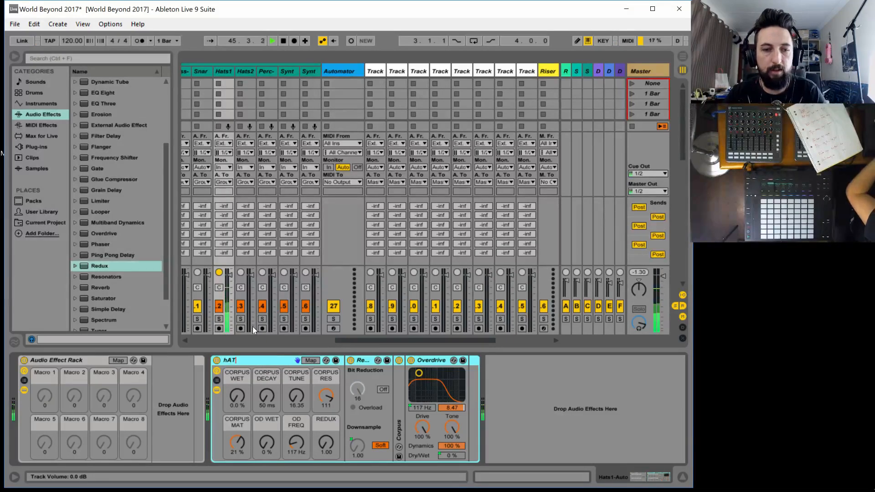
{"action": "key", "text": "BackSpace"}
{"action": "key", "text": "BackSpace"}
{"action": "key", "text": "BackSpace"}
{"action": "type", "text": "H"}
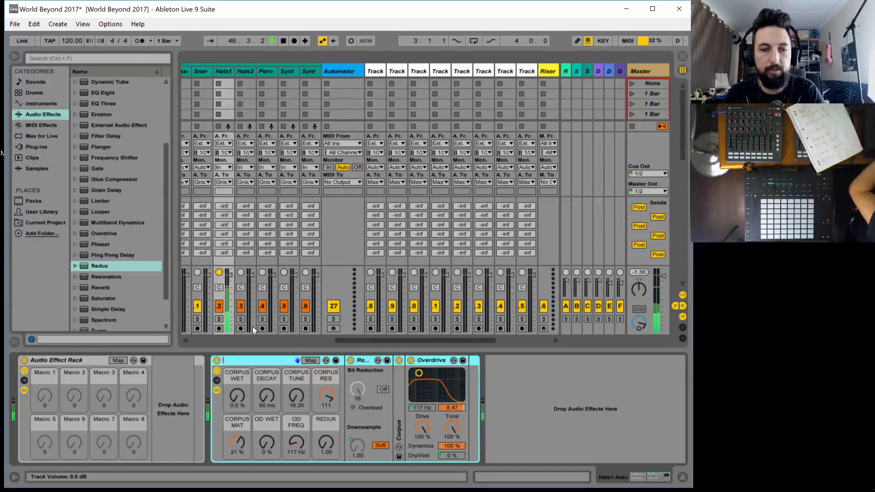
{"action": "type", "text": "Hats 1 A"}
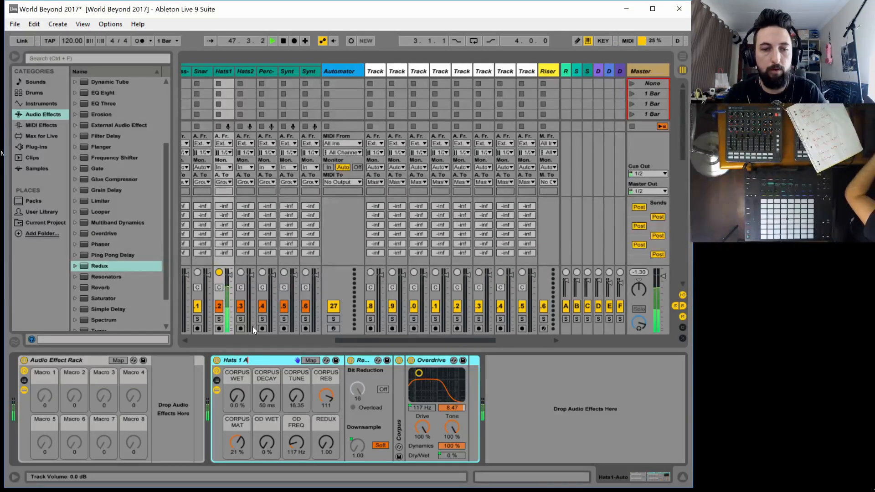
{"action": "type", "text": "uto Effects"}
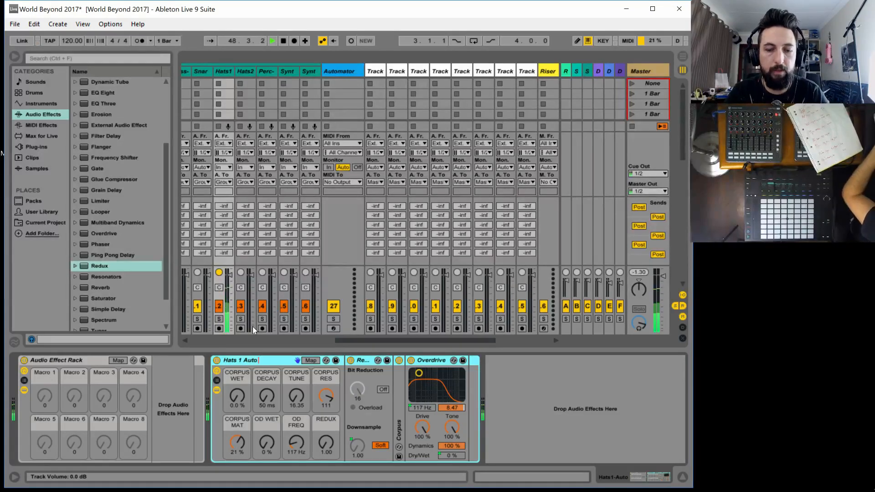
{"action": "key", "text": "Return"}
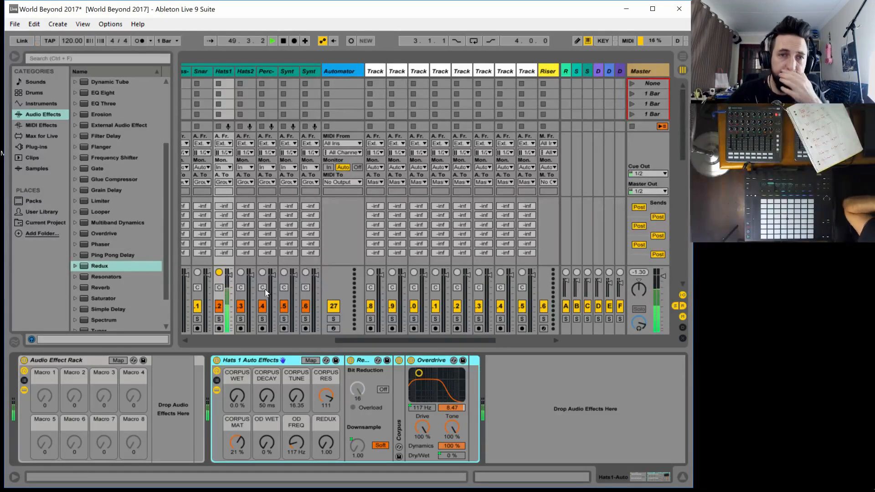
Select the Auto group track and bring the Hat, Perc and Synth tracks before it into view
{"action": "scroll", "coordinate": [357, 340], "scroll_direction": "left", "scroll_amount": 1}
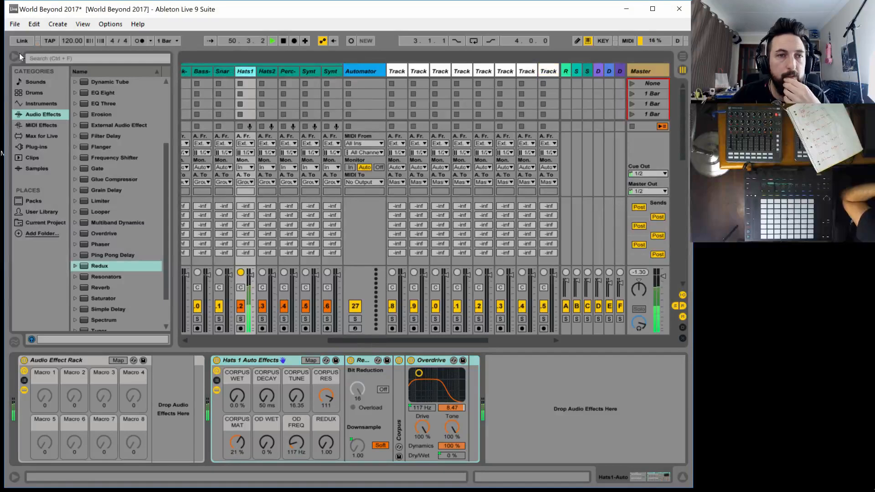
{"action": "left_click", "coordinate": [219, 66]}
{"action": "left_click_drag", "start_coordinate": [363, 340], "coordinate": [257, 340]}
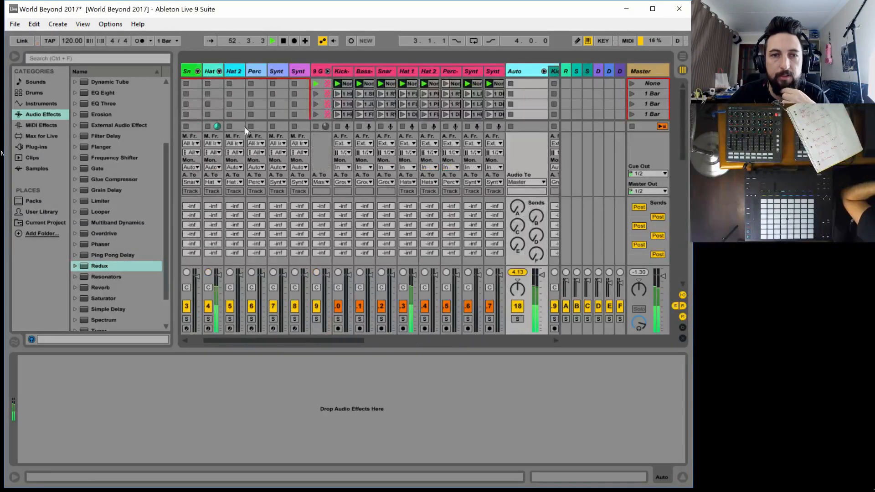
Launch the Snare track's clip in the Track 1 scene
{"action": "scroll", "coordinate": [238, 92], "scroll_direction": "down", "scroll_amount": 8}
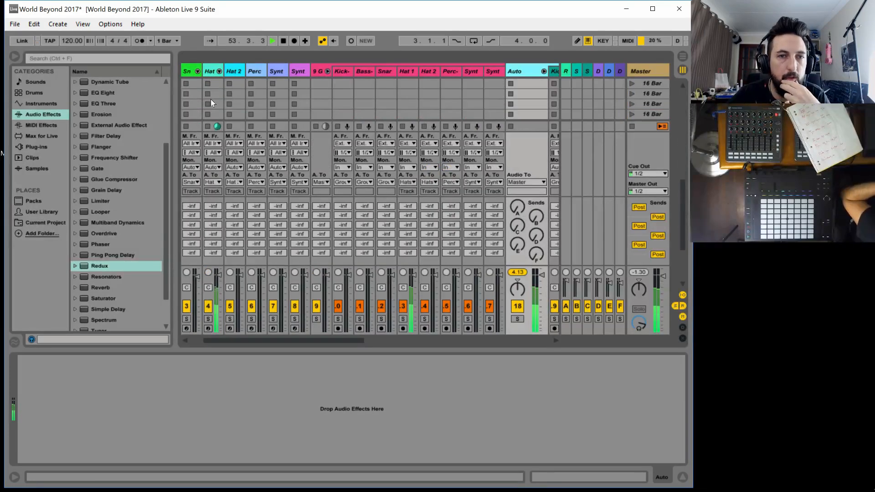
{"action": "scroll", "coordinate": [210, 99], "scroll_direction": "up", "scroll_amount": 5}
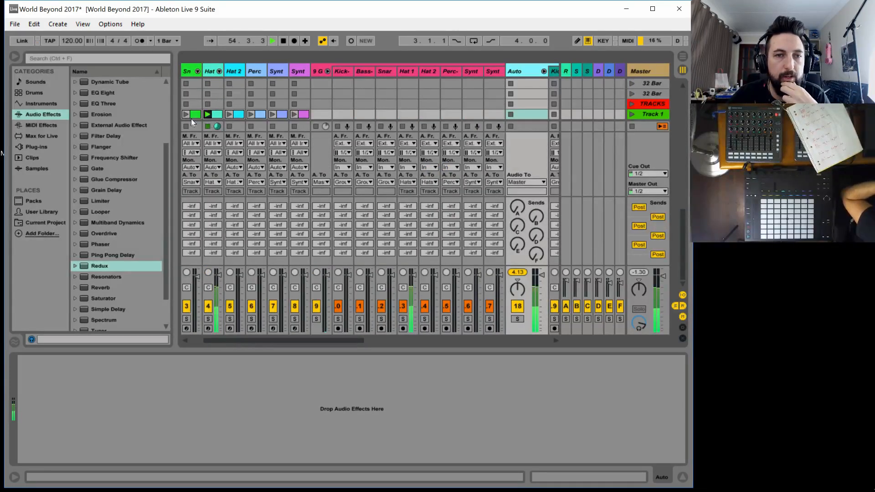
{"action": "left_click", "coordinate": [184, 113]}
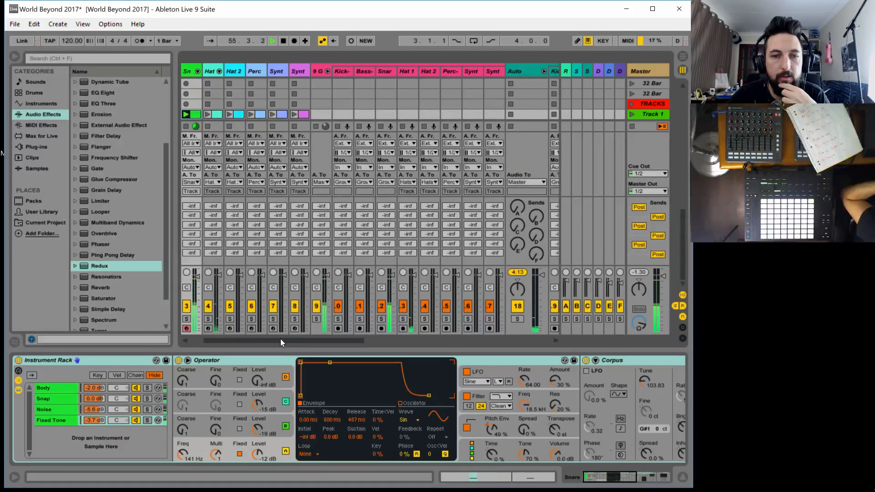
{"action": "left_click_drag", "start_coordinate": [277, 338], "coordinate": [236, 339]}
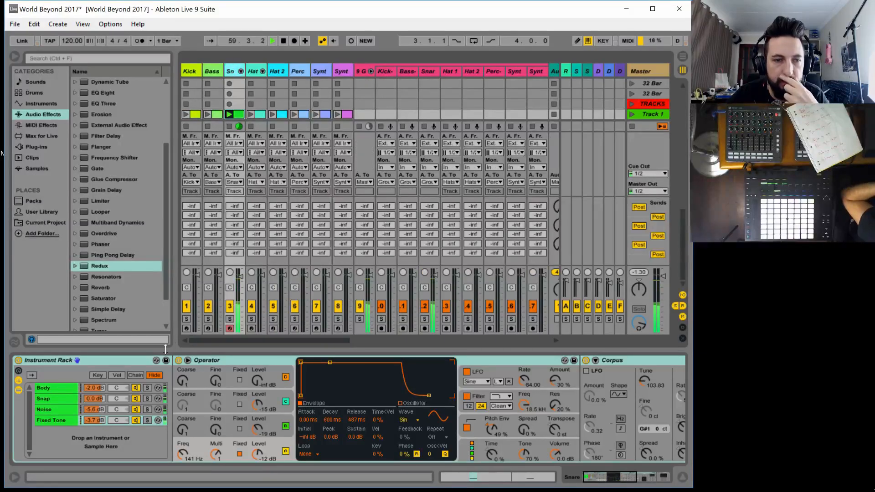
Set the snare rack's Noise chain volume to 2.0 dB and its Operator filter frequency to 11.1 kHz
{"action": "left_click", "coordinate": [49, 390]}
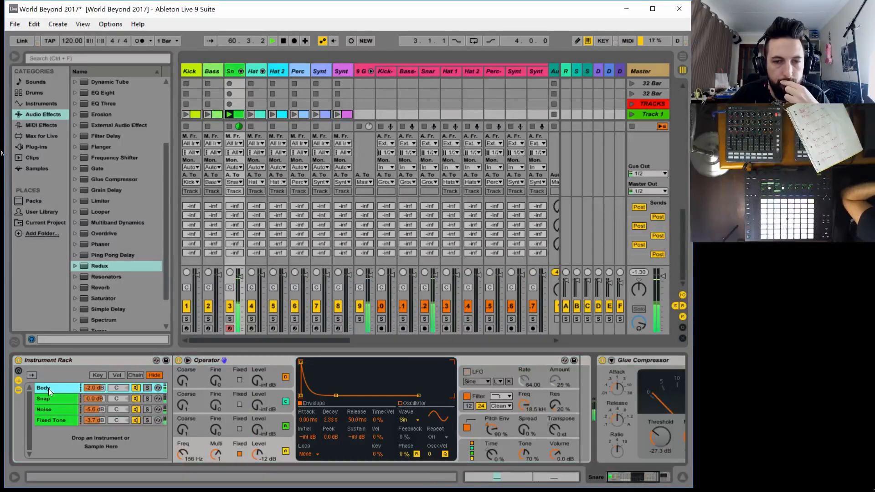
{"action": "left_click", "coordinate": [47, 398]}
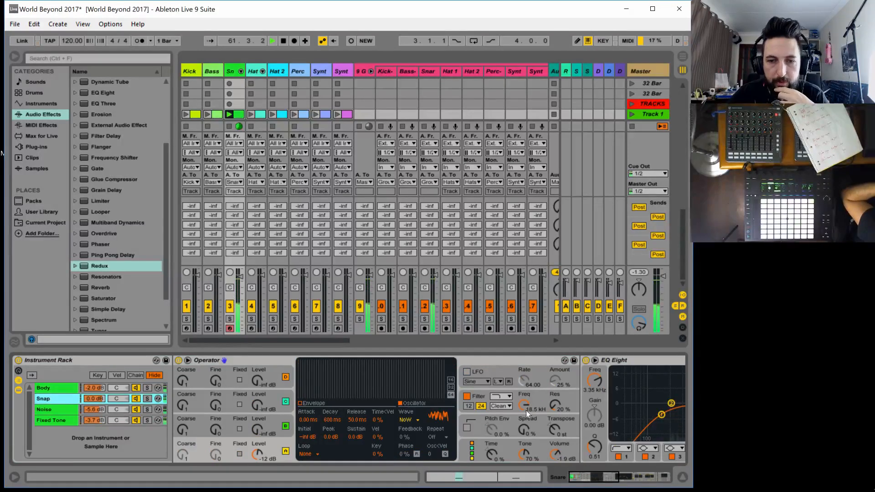
{"action": "left_click", "coordinate": [50, 408]}
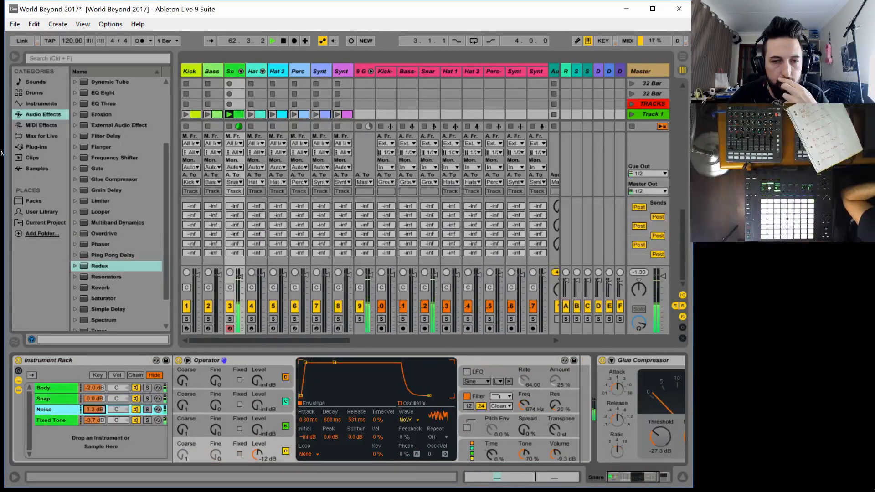
{"action": "left_click_drag", "start_coordinate": [94, 409], "coordinate": [94, 406]}
{"action": "left_click_drag", "start_coordinate": [524, 405], "coordinate": [524, 370]}
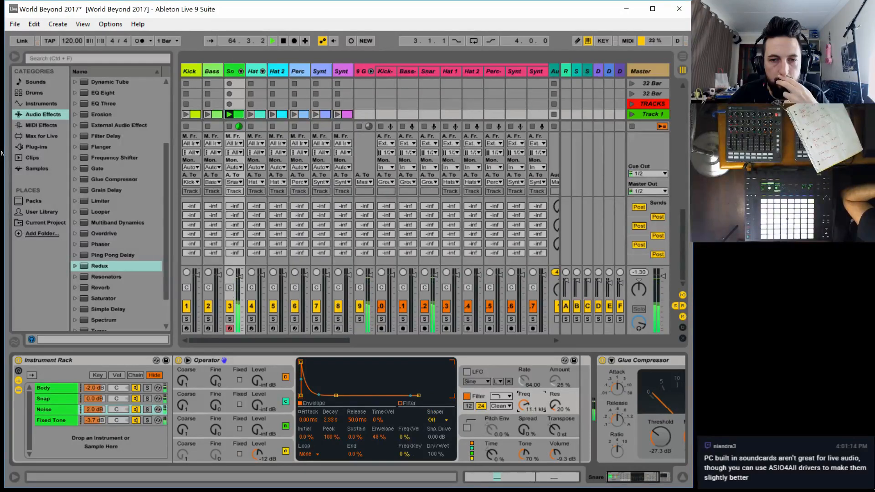
Set the Operator filter frequency of the Fixed Tone chain to 10.0 kHz and show the devices that follow it
{"action": "left_click", "coordinate": [61, 420]}
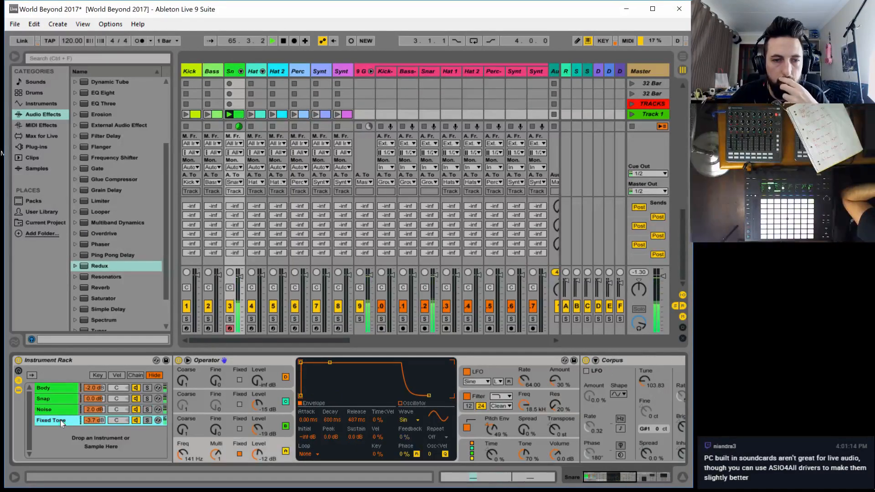
{"action": "left_click_drag", "start_coordinate": [526, 403], "coordinate": [526, 408]}
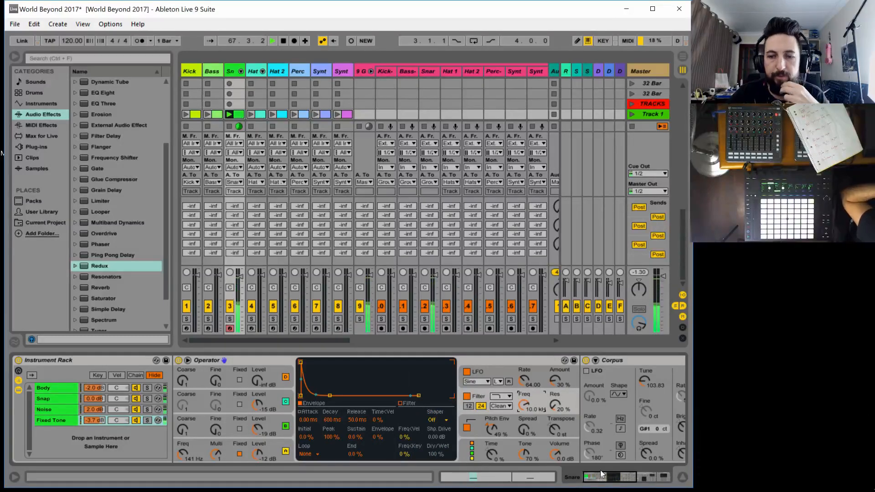
{"action": "left_click_drag", "start_coordinate": [601, 475], "coordinate": [647, 477]}
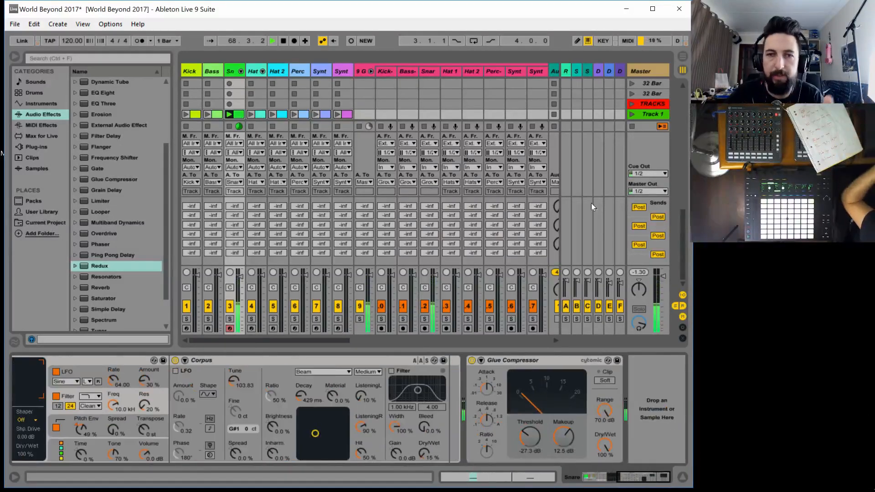
Route the pink Snare filler track's audio output to Snare-Aut0 and set Snare-Aut0's monitoring to In
{"action": "left_click_drag", "start_coordinate": [318, 340], "coordinate": [349, 346]}
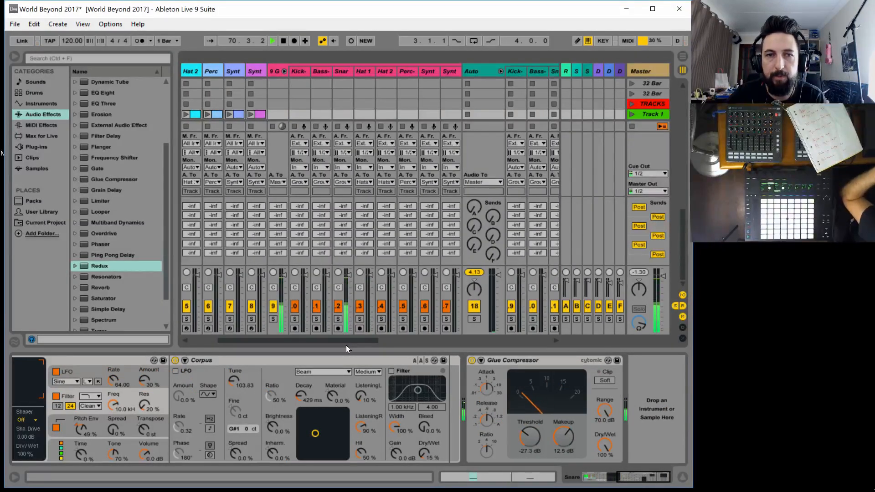
{"action": "left_click_drag", "start_coordinate": [346, 346], "coordinate": [393, 342]}
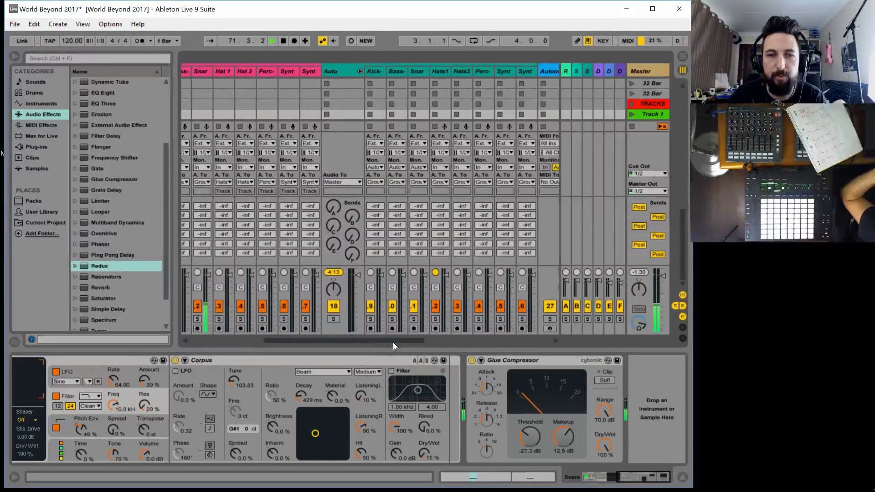
{"action": "left_click", "coordinate": [201, 182]}
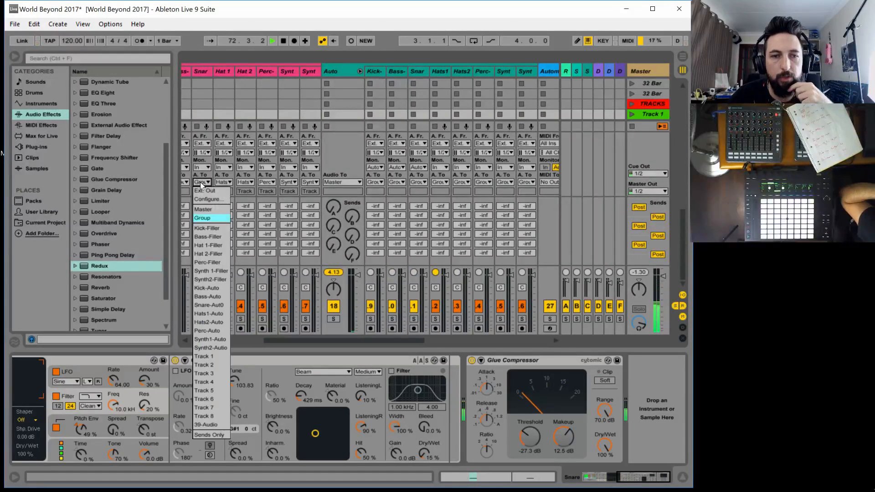
{"action": "left_click", "coordinate": [212, 305]}
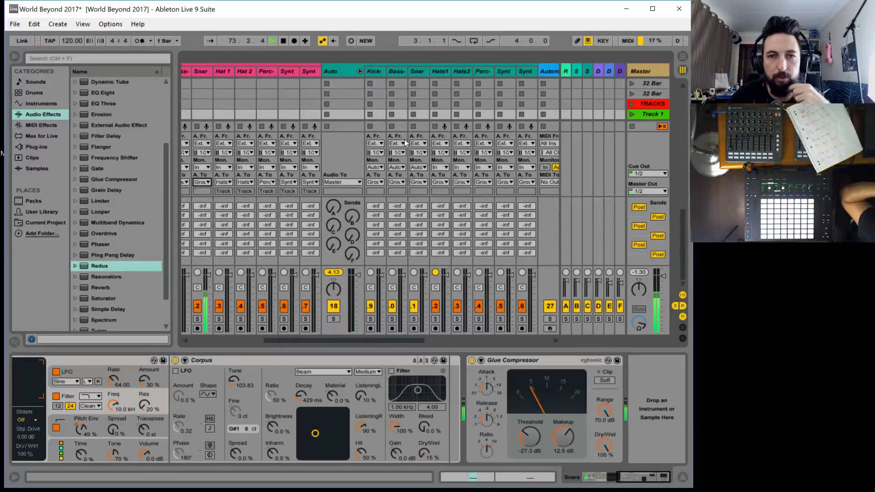
{"action": "left_click", "coordinate": [417, 169]}
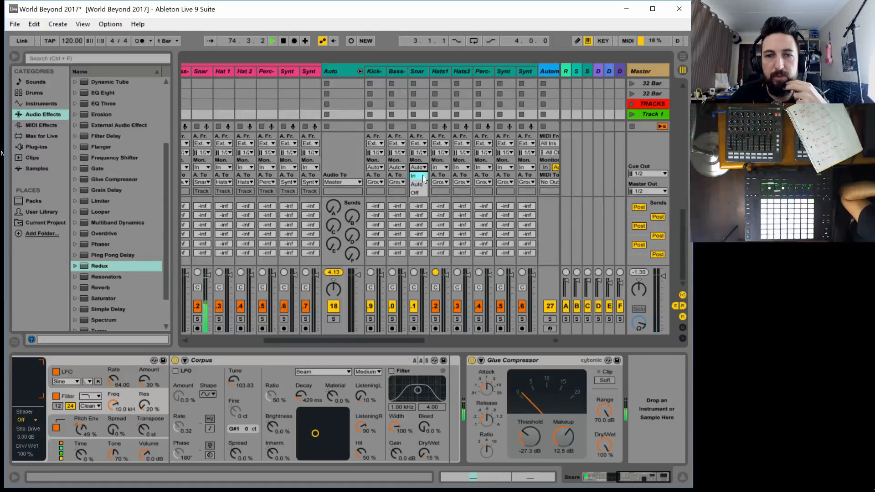
{"action": "left_click", "coordinate": [416, 175]}
Add a second Audio Effect Rack to the Snare-Aut0 track and show its macro controls
{"action": "left_click", "coordinate": [419, 72]}
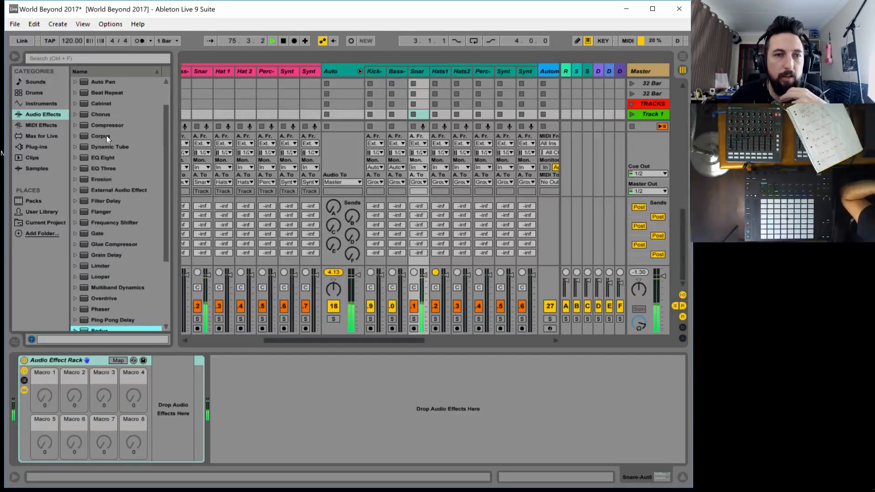
{"action": "scroll", "coordinate": [105, 136], "scroll_direction": "up", "scroll_amount": 3}
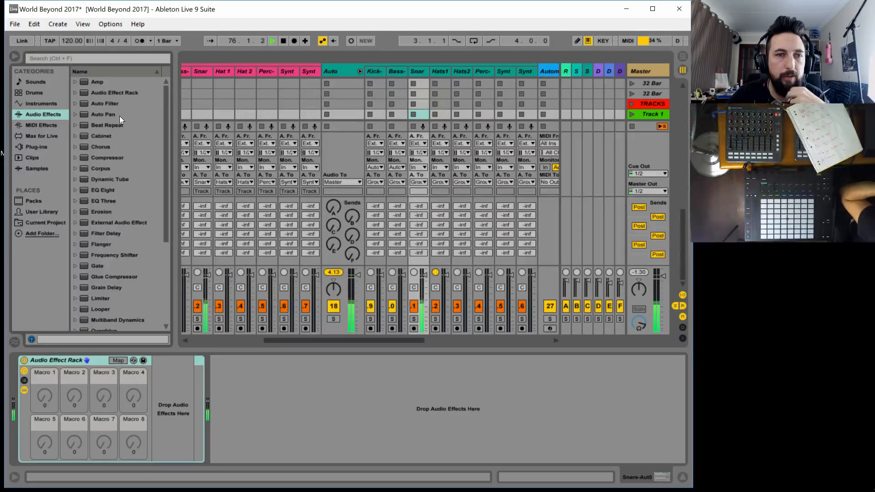
{"action": "double_click", "coordinate": [118, 93]}
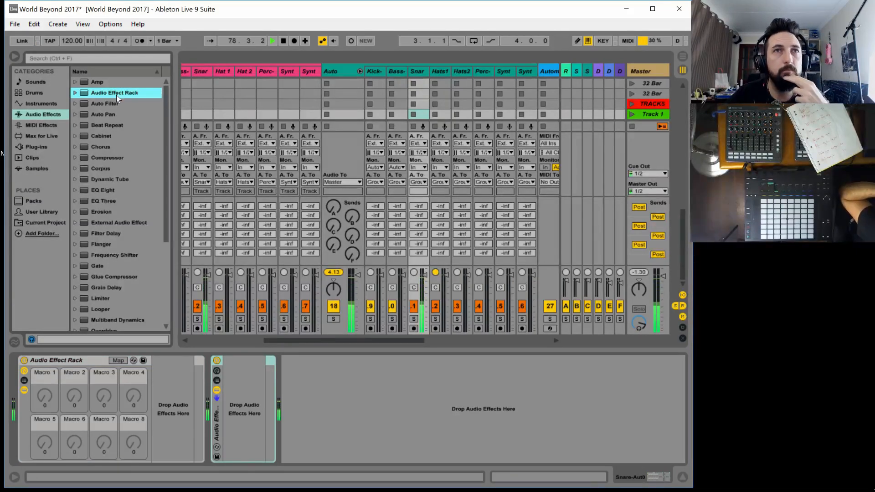
{"action": "left_click", "coordinate": [217, 371]}
{"action": "left_click", "coordinate": [251, 360]}
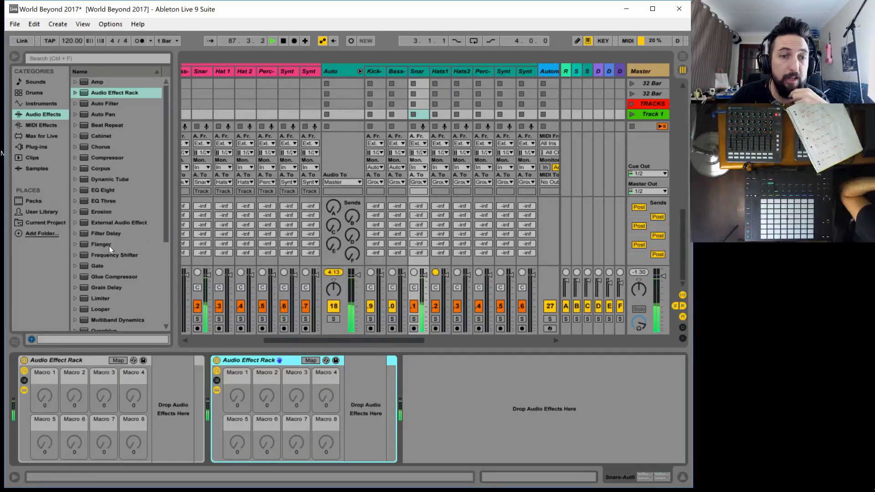
Add Redux to the second rack on Snare-Aut0, auditioning its downsampling and leaving it in Soft mode at 1.00
{"action": "scroll", "coordinate": [108, 245], "scroll_direction": "down", "scroll_amount": 5}
{"action": "left_click_drag", "start_coordinate": [104, 255], "coordinate": [358, 400]}
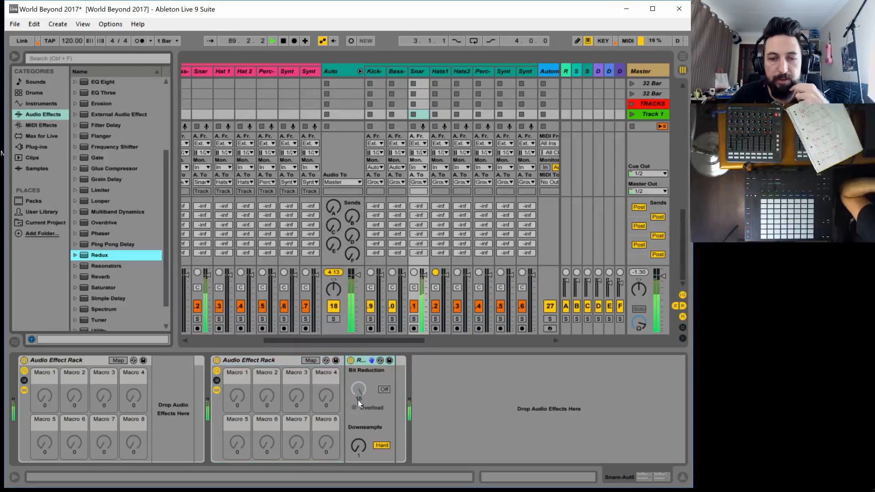
{"action": "left_click", "coordinate": [379, 447]}
{"action": "left_click_drag", "start_coordinate": [358, 445], "coordinate": [359, 428]}
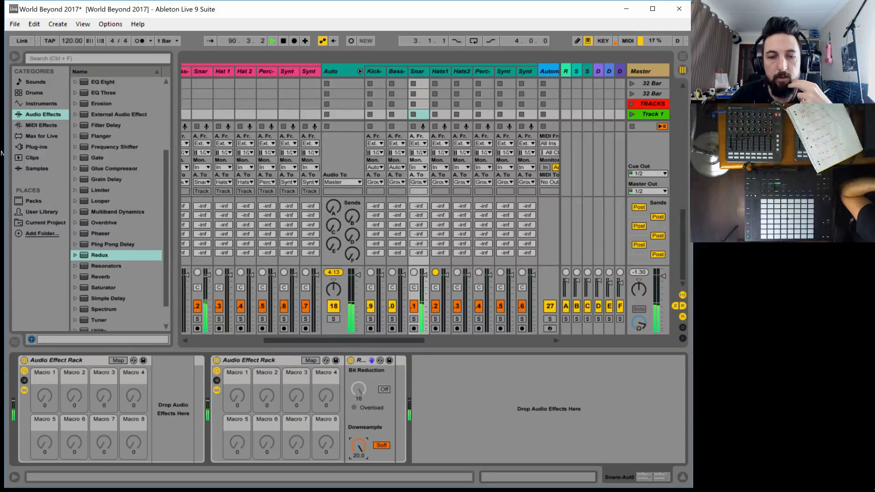
{"action": "left_click", "coordinate": [381, 445]}
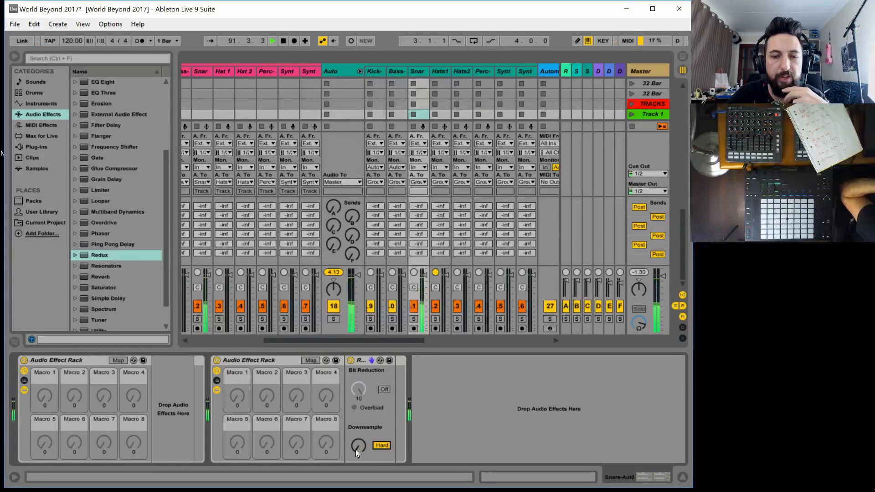
{"action": "mouse_move", "coordinate": [355, 449]}
{"action": "left_mouse_down"}
{"action": "mouse_move", "coordinate": [356, 427]}
{"action": "mouse_move", "coordinate": [356, 446]}
{"action": "left_mouse_up"}
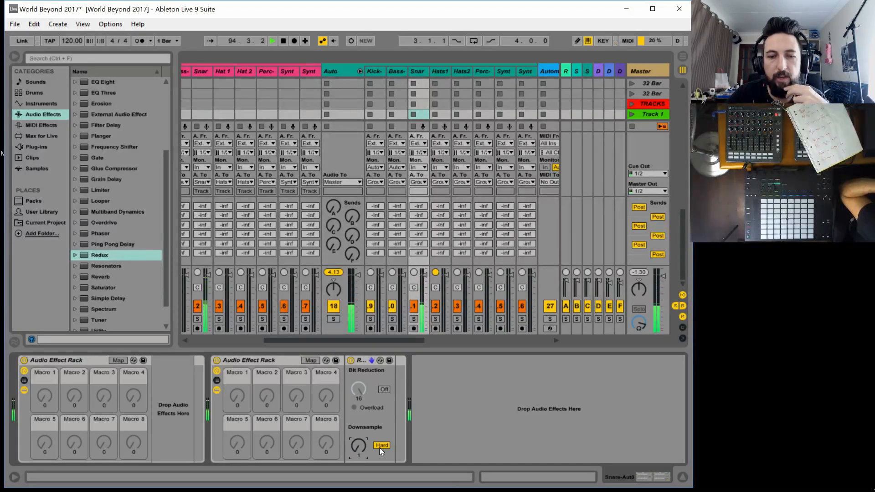
{"action": "left_click_drag", "start_coordinate": [359, 448], "coordinate": [358, 482]}
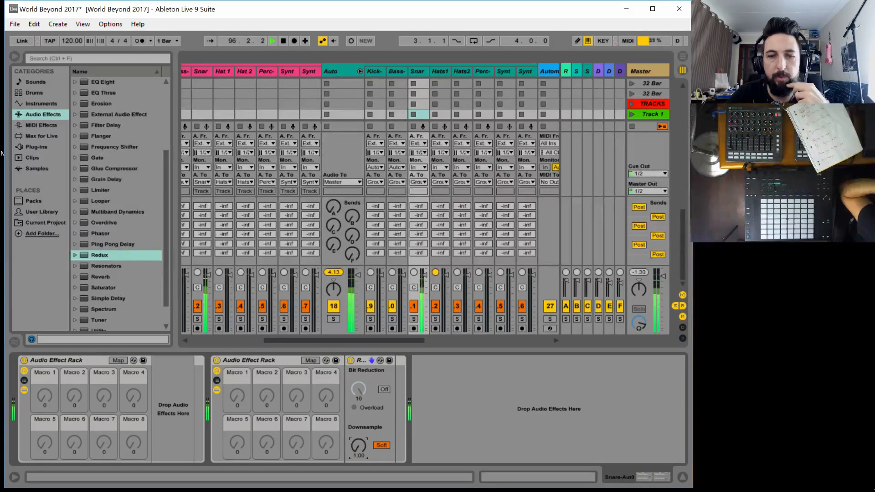
Map Redux's soft Downsample amount to the second rack's first macro and rename that macro REDUX
{"action": "left_click", "coordinate": [311, 361]}
{"action": "left_click", "coordinate": [359, 447]}
{"action": "left_click", "coordinate": [237, 406]}
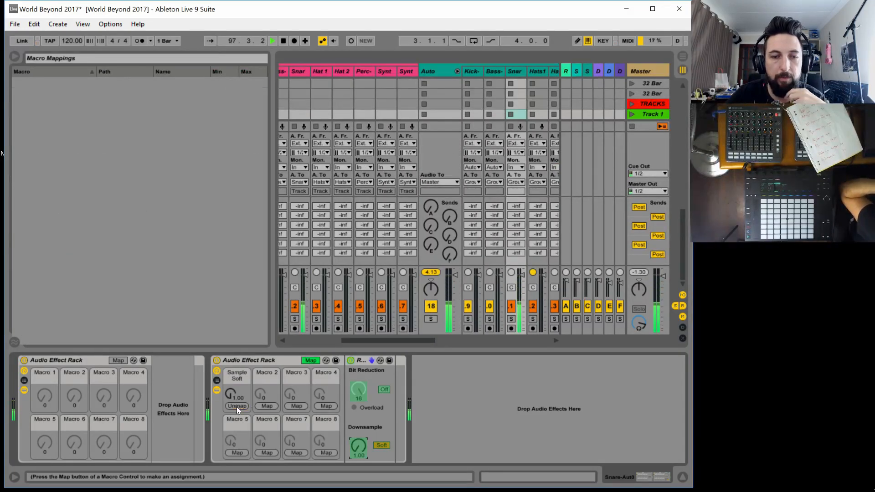
{"action": "left_click", "coordinate": [237, 374]}
{"action": "key", "text": "ctrl+r"}
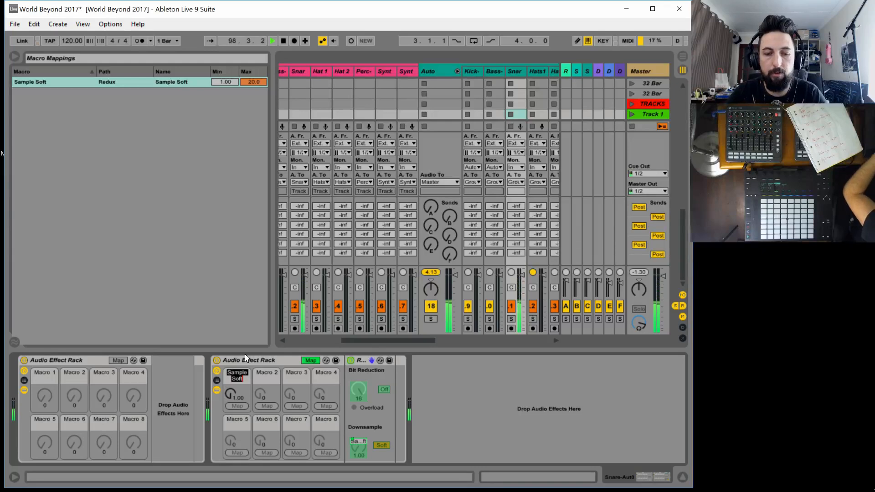
{"action": "type", "text": "REDUX"}
{"action": "key", "text": "Return"}
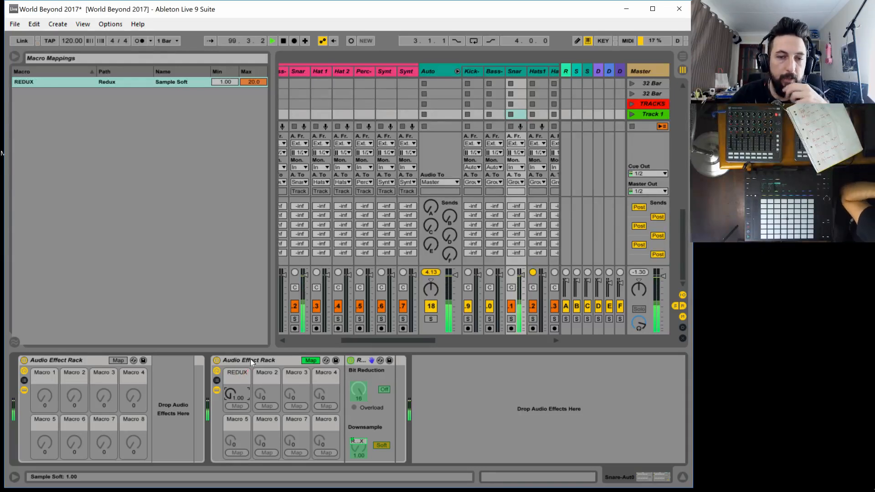
{"action": "left_click", "coordinate": [309, 360]}
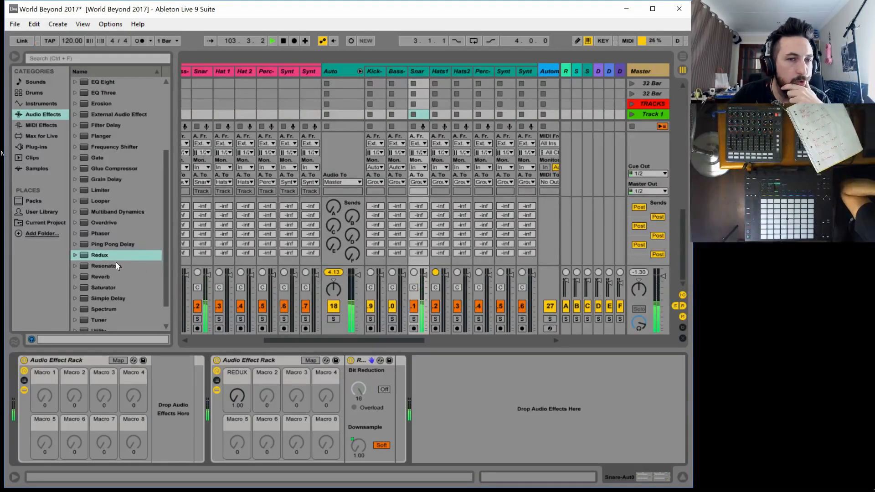
Try Erosion after Redux in Noise mode at 300 Hz with an amount of 200, and delete it
{"action": "scroll", "coordinate": [115, 266], "scroll_direction": "up", "scroll_amount": 4}
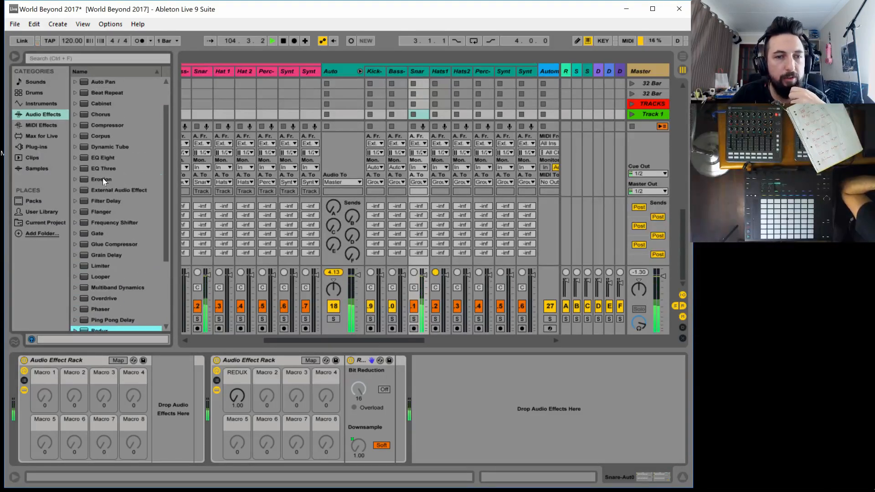
{"action": "left_click_drag", "start_coordinate": [102, 178], "coordinate": [403, 399]}
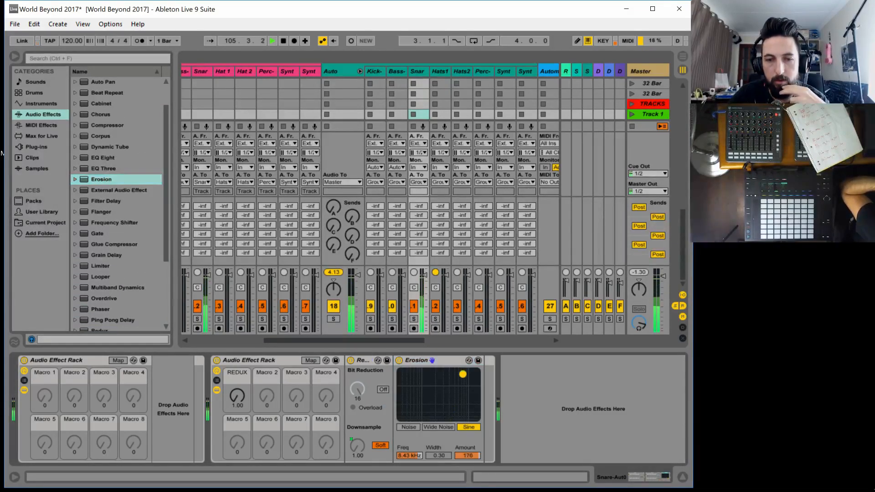
{"action": "left_click_drag", "start_coordinate": [462, 374], "coordinate": [400, 372]}
{"action": "left_click", "coordinate": [417, 428]}
{"action": "left_click", "coordinate": [442, 359]}
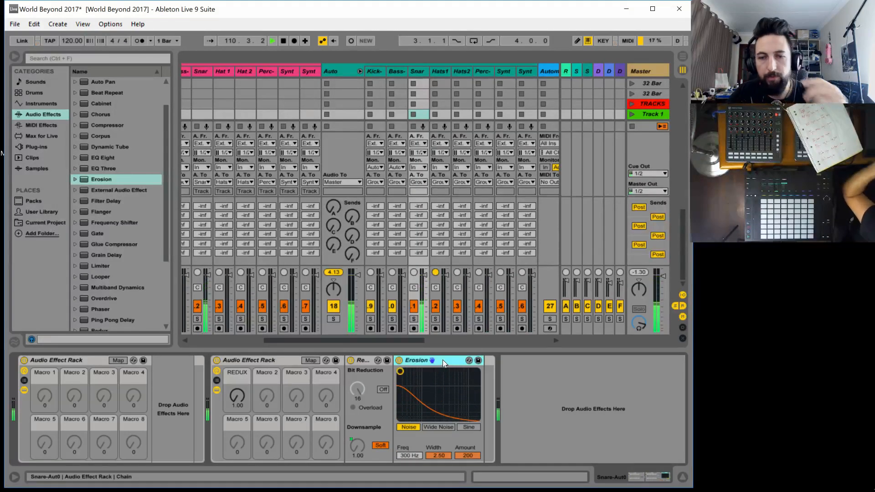
{"action": "key", "text": "Delete"}
Add Amp after Redux in the second rack on Snare-Aut0 and sweep its Dry/Wet amount
{"action": "scroll", "coordinate": [130, 149], "scroll_direction": "up", "scroll_amount": 1}
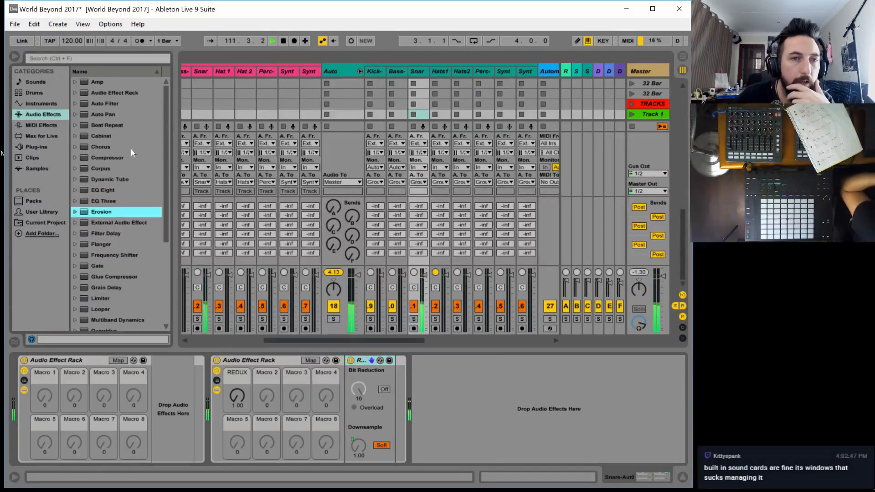
{"action": "scroll", "coordinate": [130, 295], "scroll_direction": "down", "scroll_amount": 2}
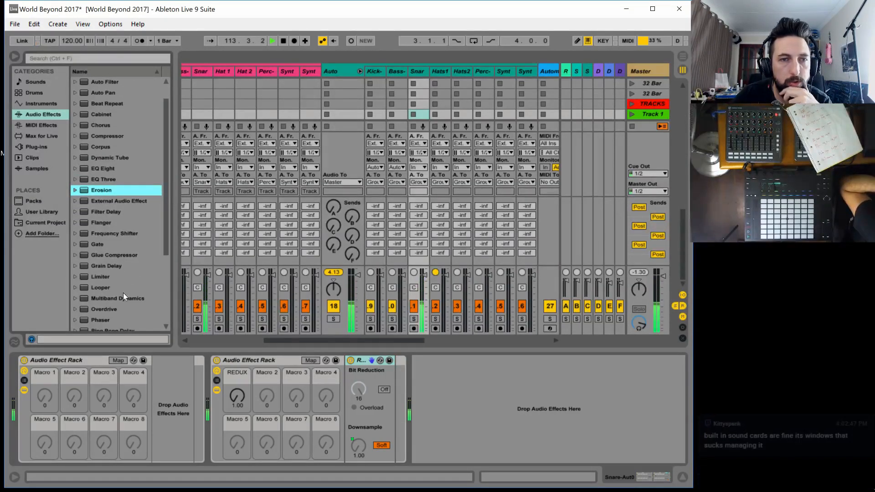
{"action": "scroll", "coordinate": [124, 295], "scroll_direction": "up", "scroll_amount": 1}
{"action": "scroll", "coordinate": [123, 296], "scroll_direction": "up", "scroll_amount": 1}
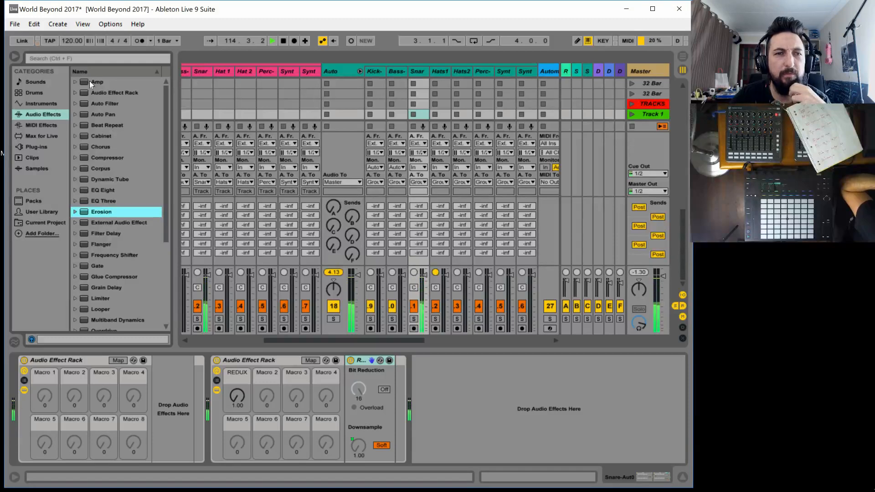
{"action": "left_click_drag", "start_coordinate": [89, 81], "coordinate": [398, 410]}
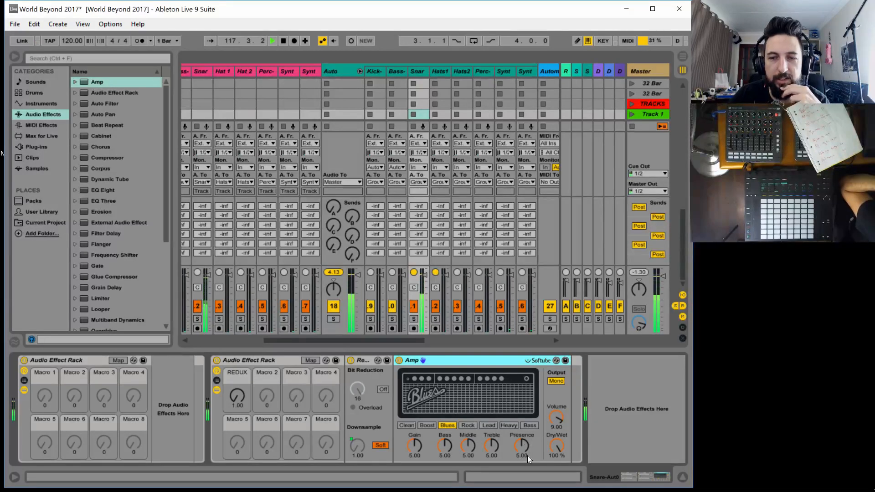
{"action": "left_click_drag", "start_coordinate": [553, 446], "coordinate": [552, 478]}
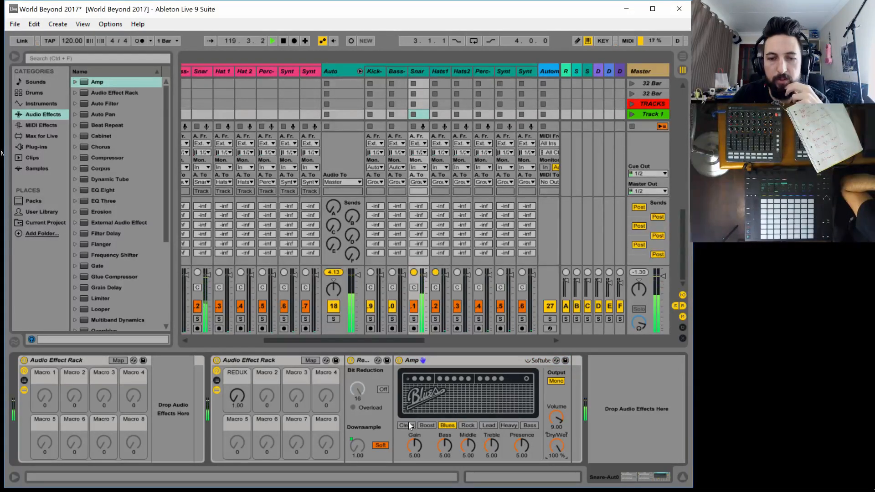
Audition Amp's models from Clean through Boost, Rock, Lead, Heavy and Bass, and return to Blues
{"action": "left_click", "coordinate": [409, 426]}
{"action": "left_click", "coordinate": [428, 425]}
{"action": "left_click", "coordinate": [448, 426]}
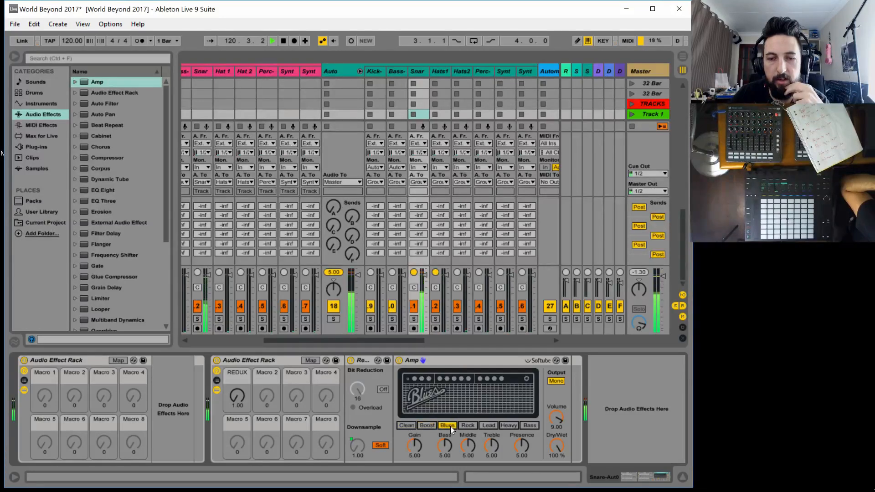
{"action": "left_click", "coordinate": [471, 427]}
{"action": "left_click", "coordinate": [485, 426]}
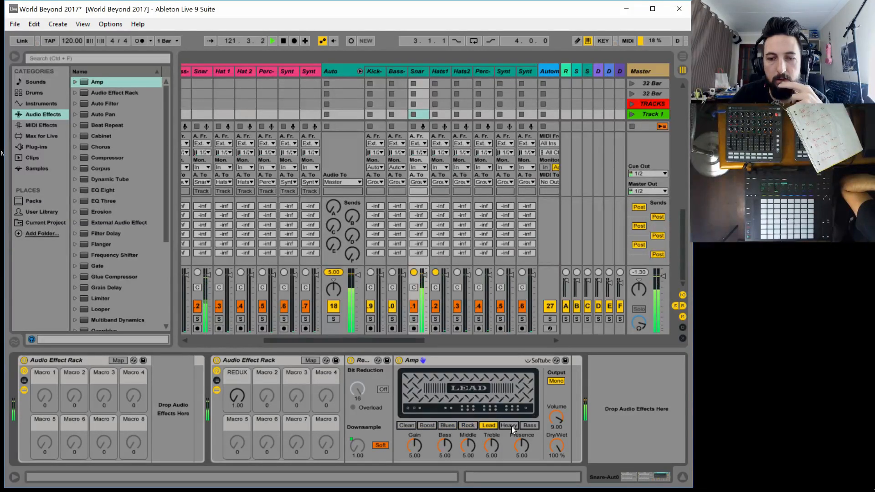
{"action": "left_click", "coordinate": [510, 426]}
{"action": "left_click", "coordinate": [535, 426]}
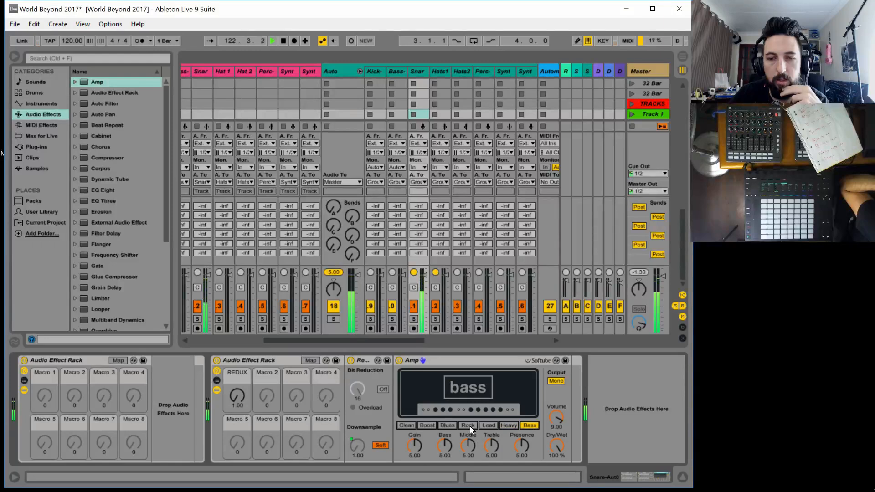
{"action": "left_click", "coordinate": [445, 426]}
Try lowering Amp's Dry/Wet and Presence to zero, and switch the device off and collapse it
{"action": "left_click", "coordinate": [556, 447]}
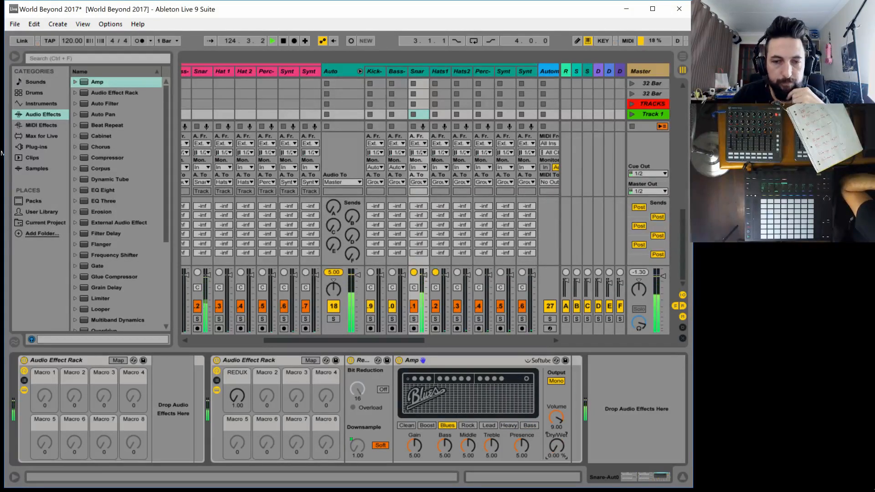
{"action": "left_click_drag", "start_coordinate": [522, 446], "coordinate": [521, 469]}
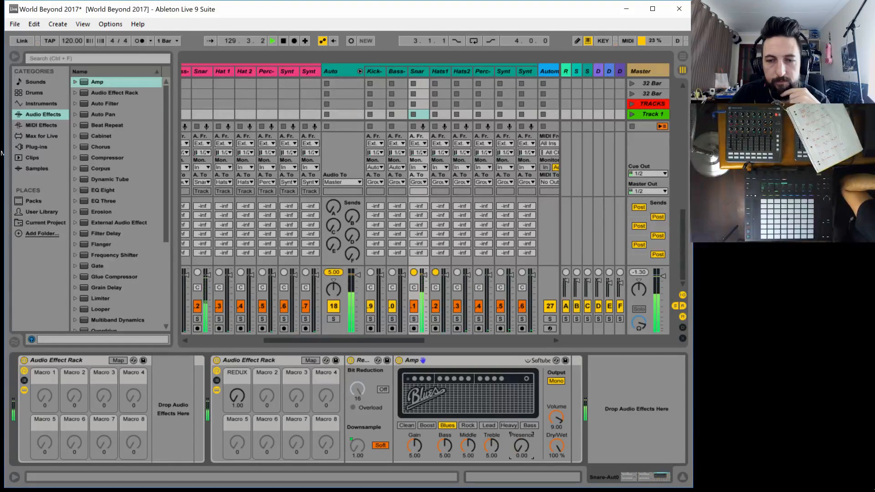
{"action": "left_click", "coordinate": [431, 357]}
{"action": "left_click", "coordinate": [397, 360]}
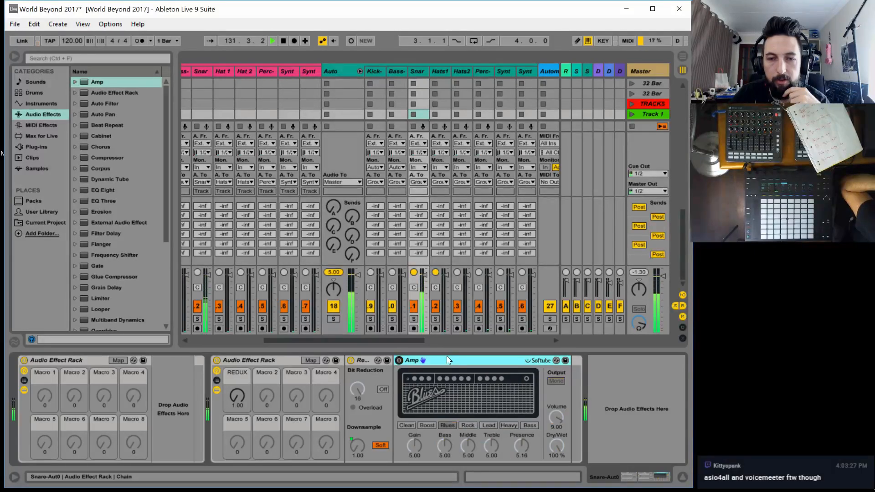
{"action": "double_click", "coordinate": [448, 359]}
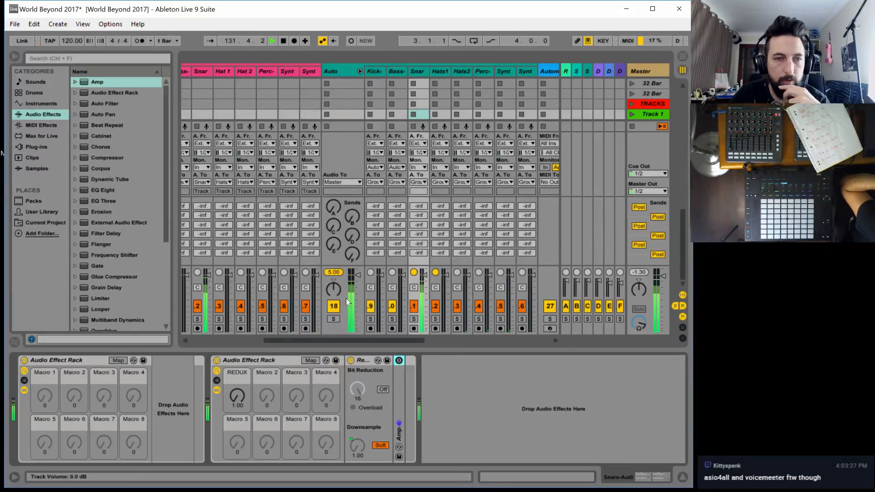
Try Dynamic Tube after Amp with tube model C, 5.95 dB output and 5.00 dB drive, and delete it
{"action": "left_click", "coordinate": [108, 172]}
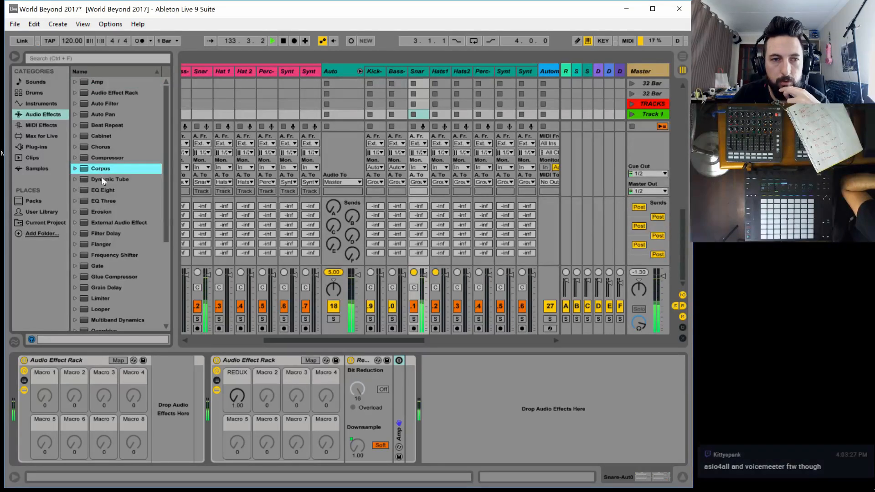
{"action": "key", "text": "Down"}
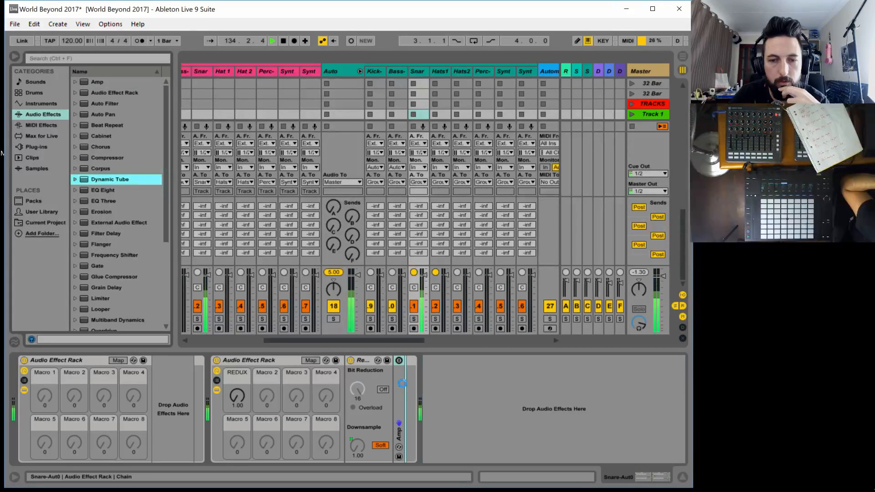
{"action": "key", "text": "Return"}
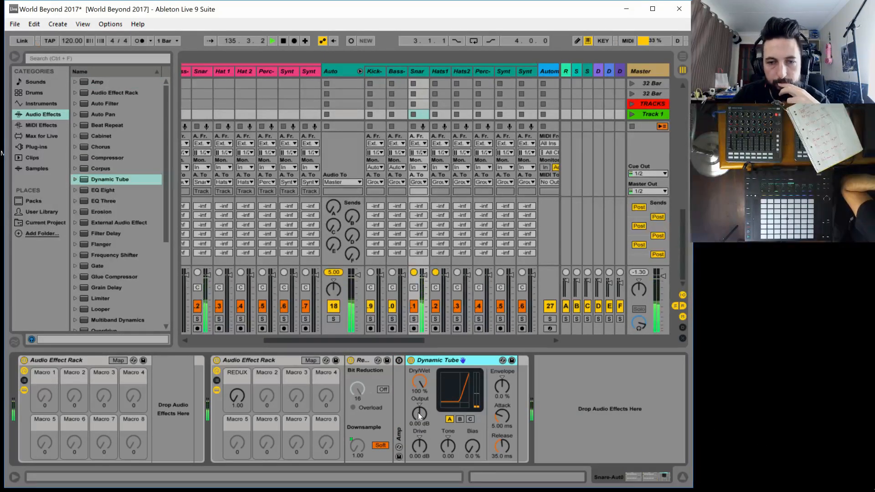
{"action": "mouse_move", "coordinate": [417, 412]}
{"action": "left_mouse_down"}
{"action": "mouse_move", "coordinate": [418, 433]}
{"action": "mouse_move", "coordinate": [417, 403]}
{"action": "left_mouse_up"}
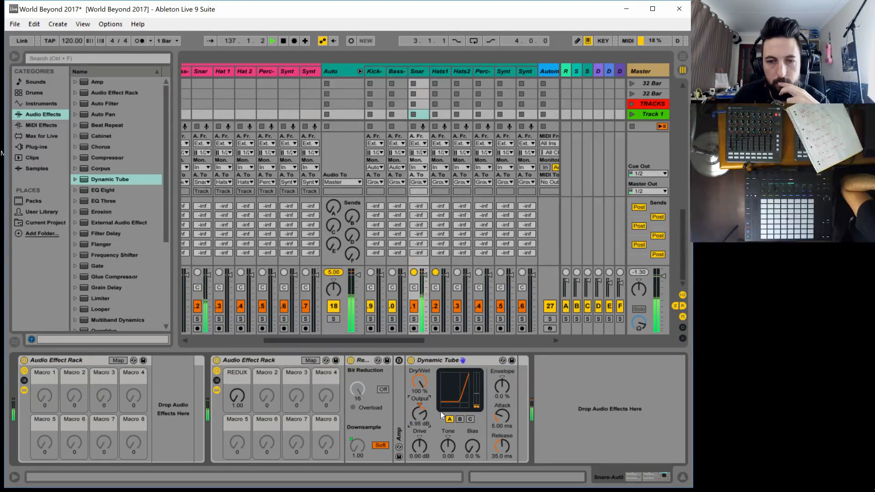
{"action": "left_click", "coordinate": [470, 419]}
{"action": "mouse_move", "coordinate": [426, 444]}
{"action": "left_mouse_down"}
{"action": "mouse_move", "coordinate": [425, 430]}
{"action": "mouse_move", "coordinate": [425, 439]}
{"action": "left_mouse_up"}
{"action": "left_click", "coordinate": [432, 359]}
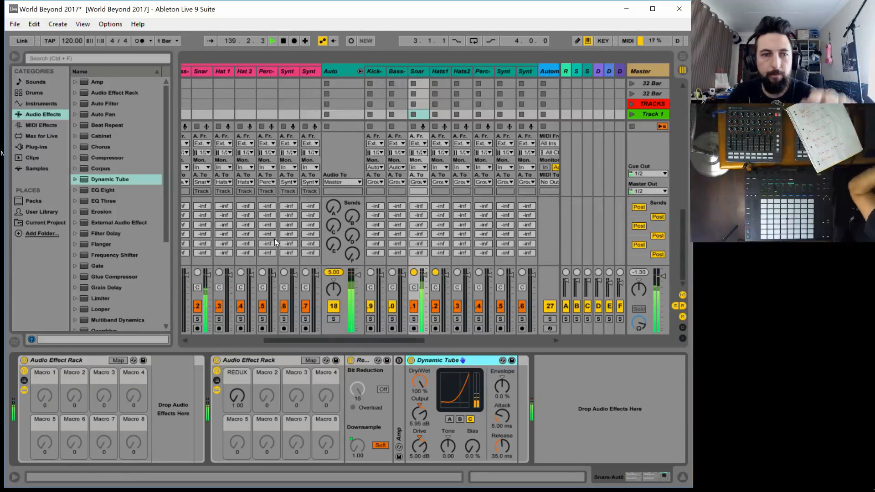
{"action": "key", "text": "Delete"}
Find Overdrive among the audio effects and add it to the end of the second rack on Snare-Aut0
{"action": "scroll", "coordinate": [124, 311], "scroll_direction": "down", "scroll_amount": 3}
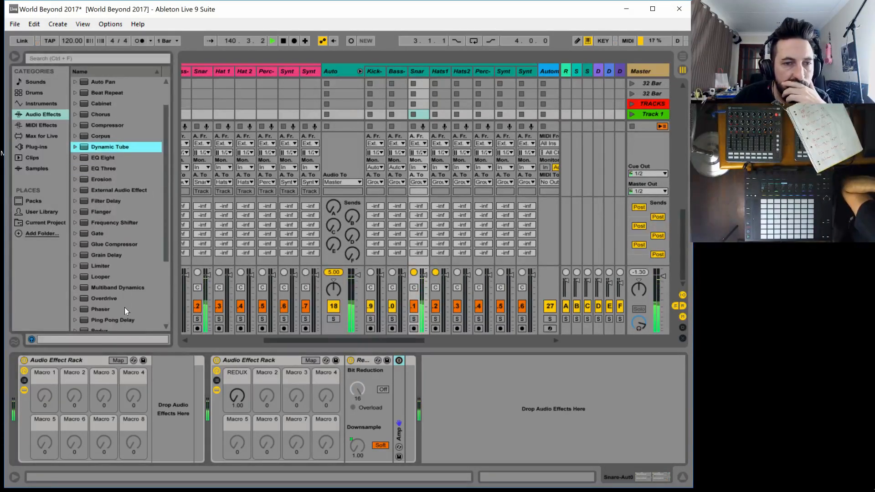
{"action": "scroll", "coordinate": [125, 304], "scroll_direction": "down", "scroll_amount": 3}
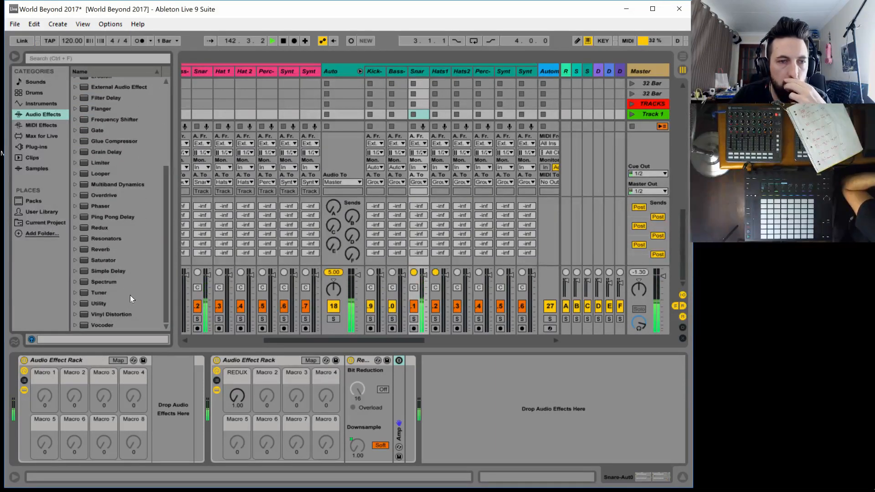
{"action": "scroll", "coordinate": [105, 235], "scroll_direction": "up", "scroll_amount": 1}
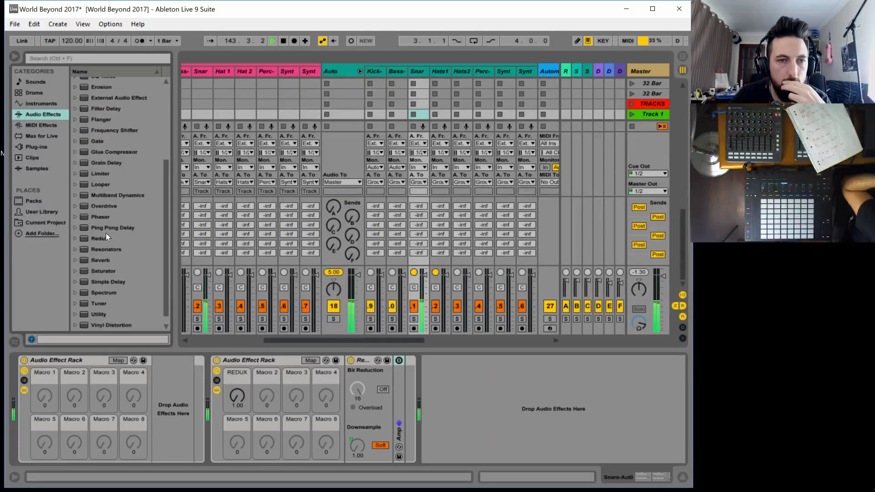
{"action": "scroll", "coordinate": [115, 233], "scroll_direction": "up", "scroll_amount": 1}
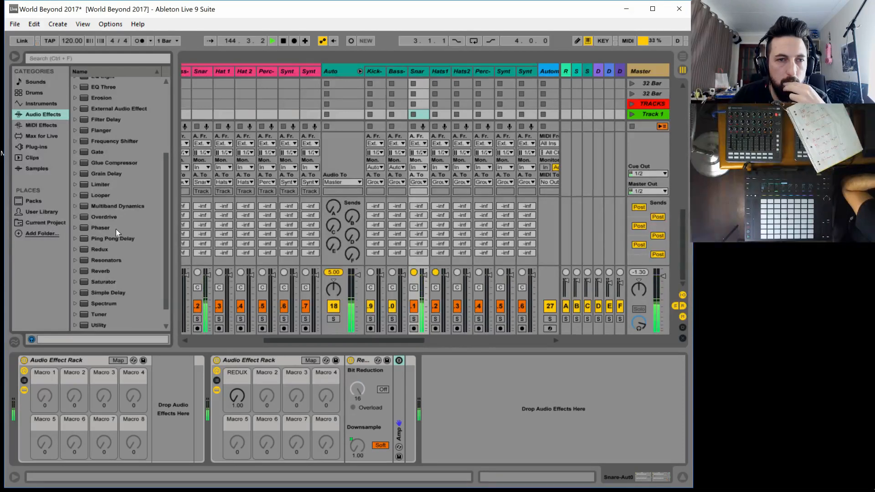
{"action": "scroll", "coordinate": [116, 229], "scroll_direction": "up", "scroll_amount": 1}
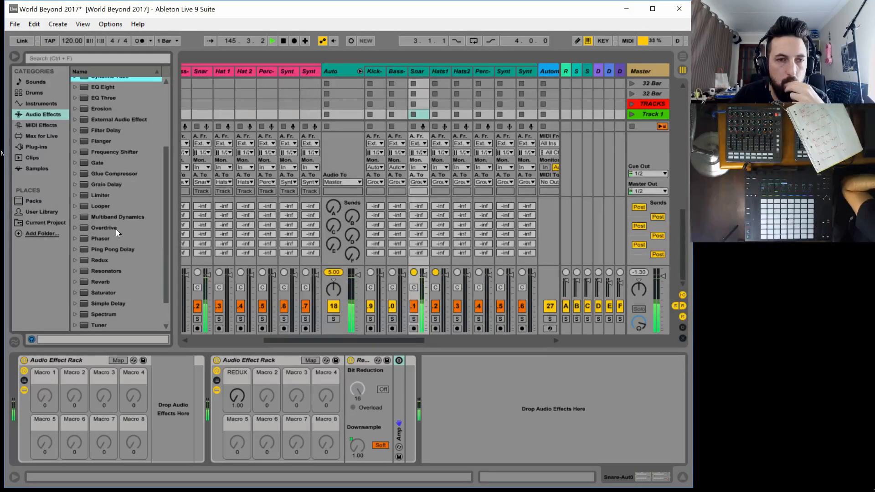
{"action": "scroll", "coordinate": [115, 229], "scroll_direction": "up", "scroll_amount": 1}
{"action": "left_click_drag", "start_coordinate": [104, 235], "coordinate": [407, 421]}
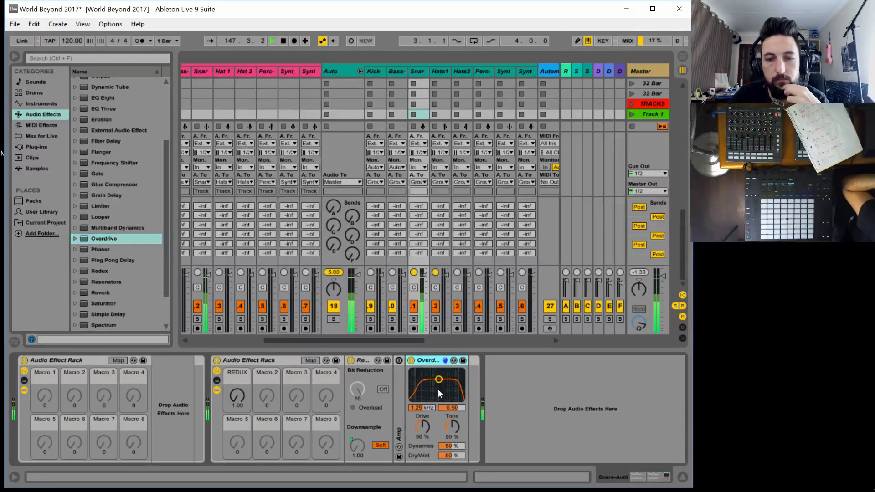
Set Overdrive to 20.0 kHz, width 4.75, Tone 100 % and Dynamics 100 %, and delete the disabled Amp
{"action": "left_click_drag", "start_coordinate": [438, 390], "coordinate": [438, 417]}
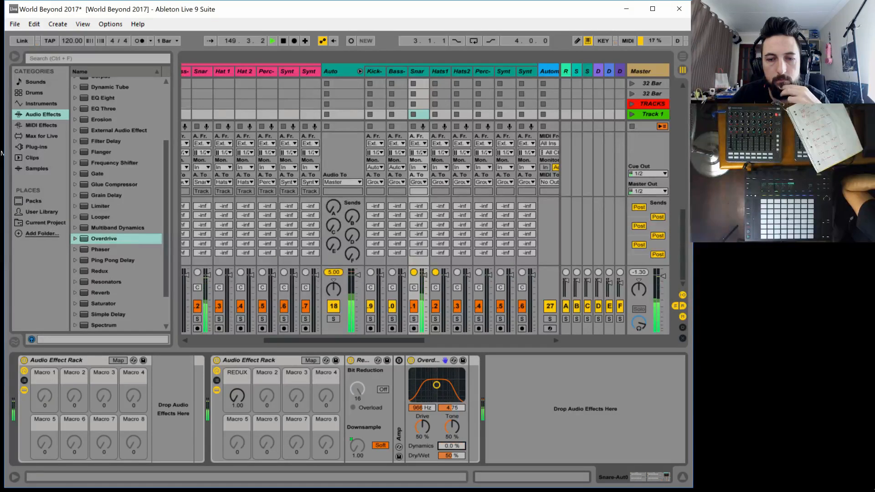
{"action": "left_click_drag", "start_coordinate": [448, 430], "coordinate": [435, 442]}
{"action": "left_click_drag", "start_coordinate": [422, 407], "coordinate": [422, 374]}
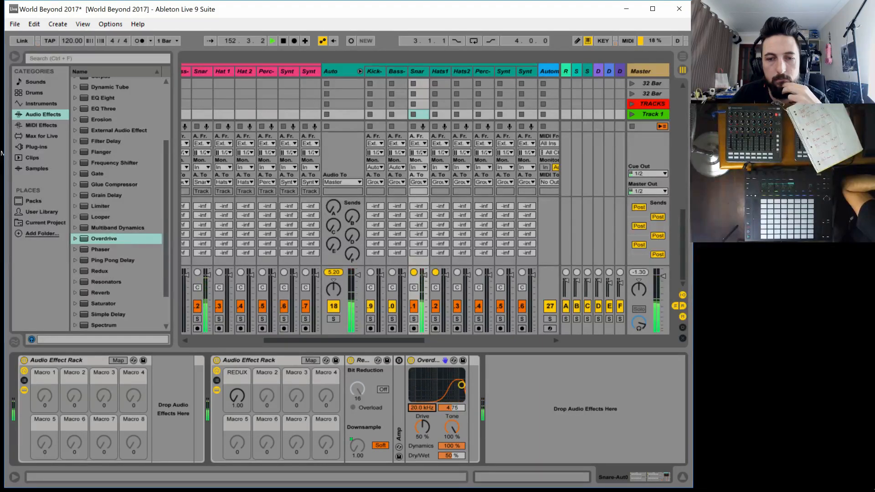
{"action": "left_click_drag", "start_coordinate": [422, 407], "coordinate": [422, 442]}
{"action": "left_click_drag", "start_coordinate": [422, 408], "coordinate": [422, 375]}
{"action": "left_click", "coordinate": [400, 414]}
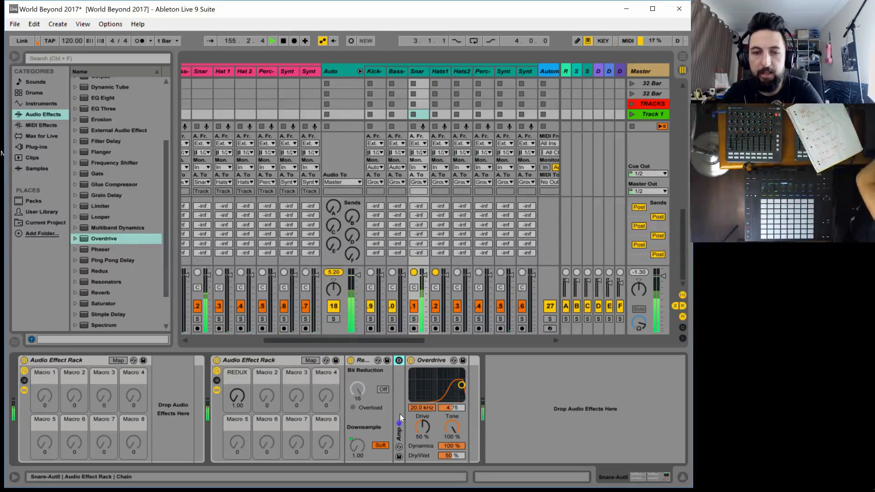
{"action": "key", "text": "Delete"}
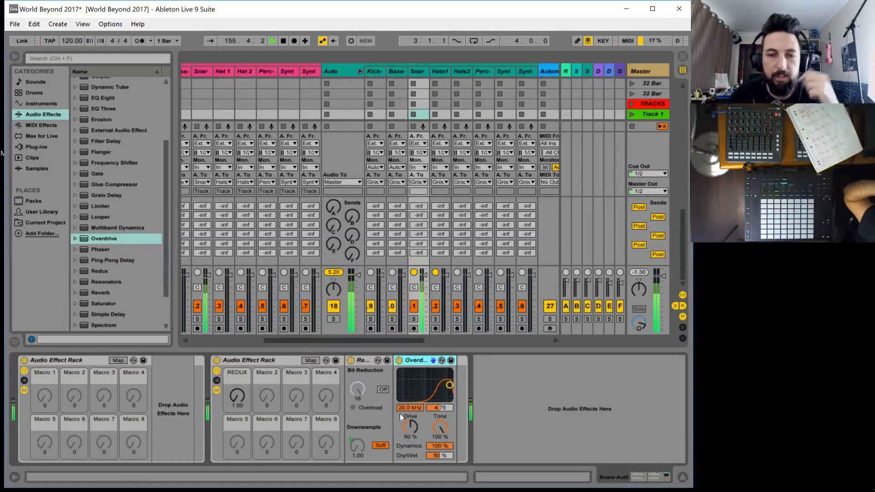
Map Overdrive's Dynamics to the second rack's second macro and rename that macro OD WET
{"action": "left_click", "coordinate": [308, 361]}
{"action": "left_click", "coordinate": [437, 443]}
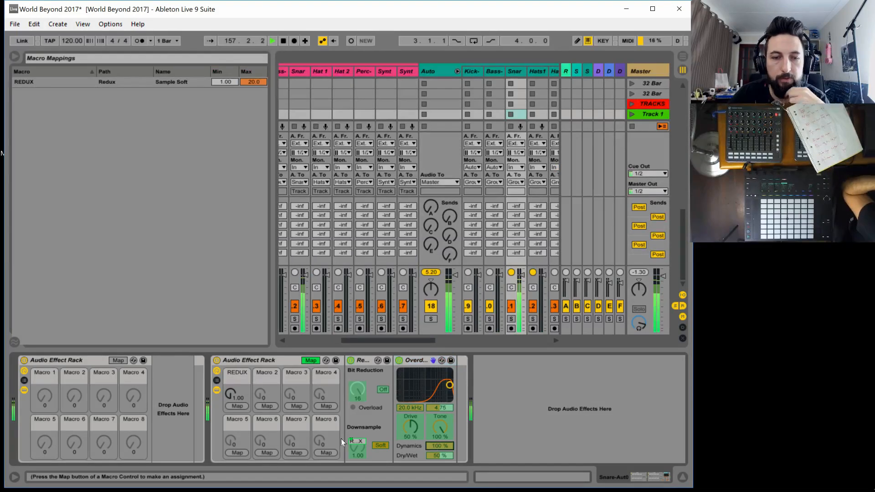
{"action": "left_click", "coordinate": [264, 406]}
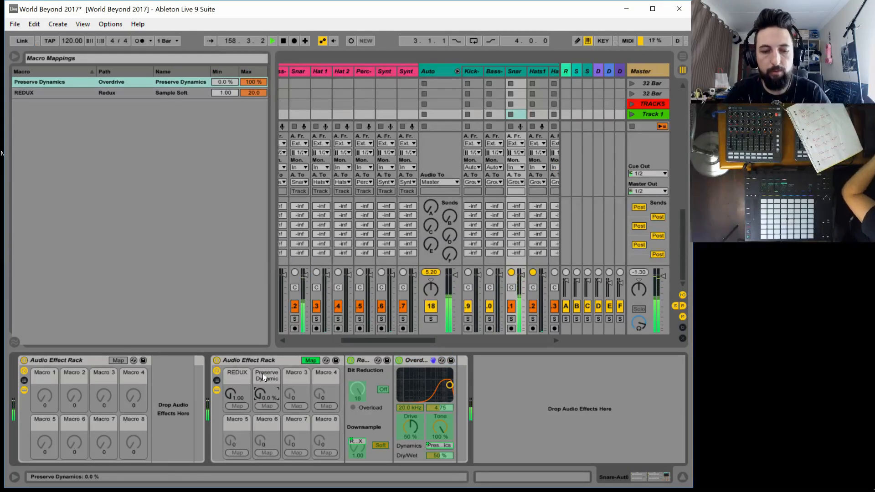
{"action": "key", "text": "ctrl+r"}
{"action": "type", "text": "OD WET"}
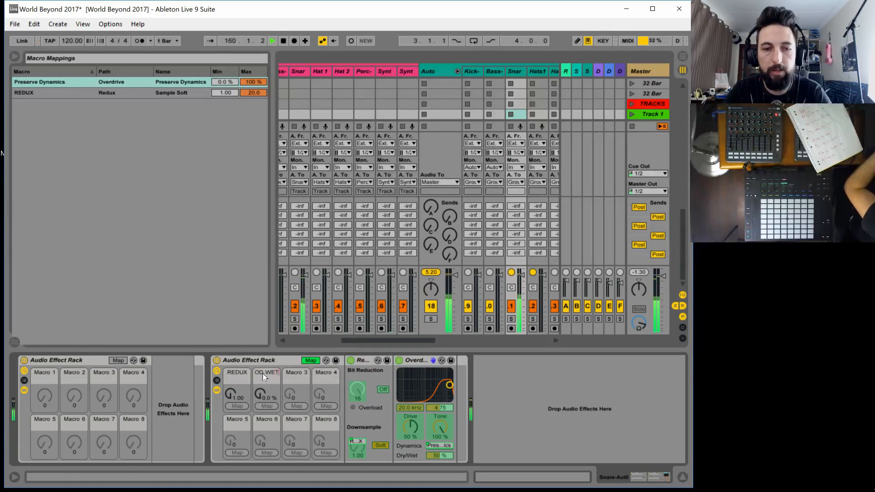
{"action": "key", "text": "Return"}
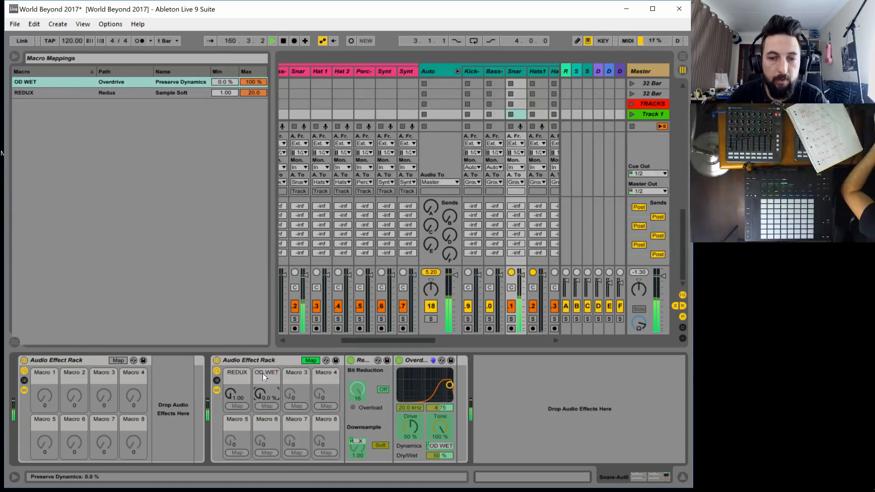
Map Overdrive's filter frequency to the second rack's third macro, rename it OD EQ and audition its sweep
{"action": "left_click", "coordinate": [296, 405]}
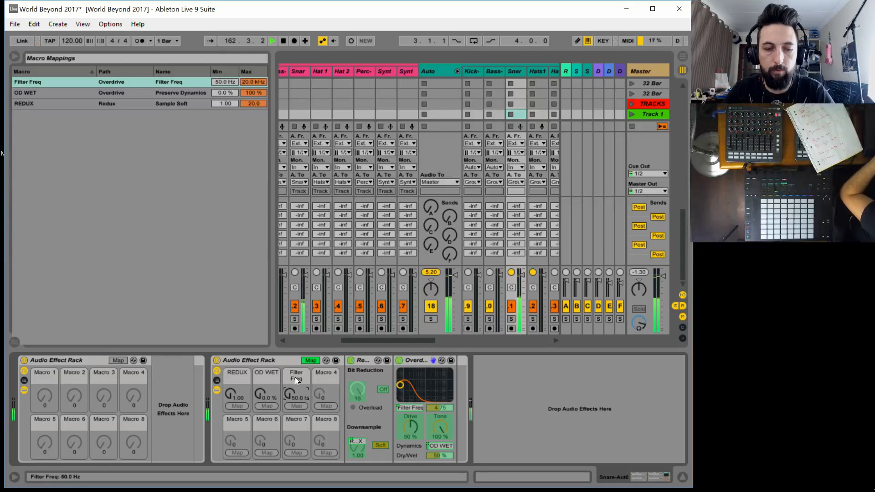
{"action": "double_click", "coordinate": [294, 376]}
{"action": "type", "text": "OD"}
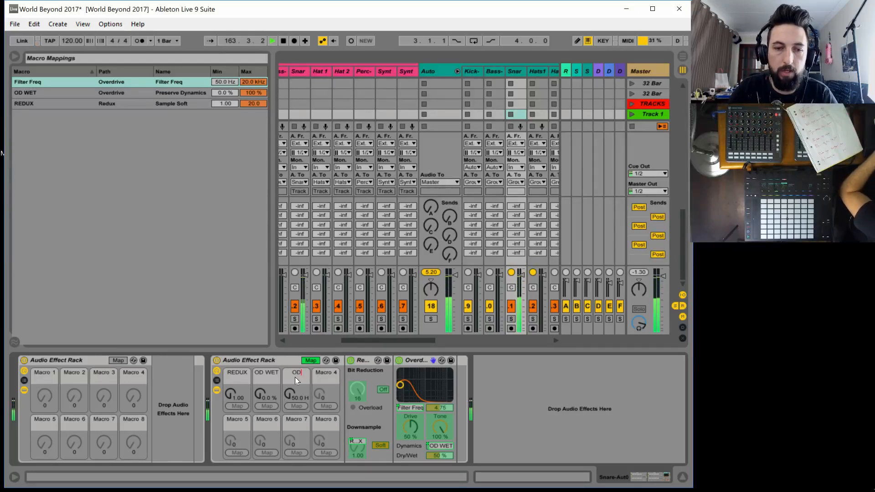
{"action": "type", "text": " EQ"}
{"action": "key", "text": "Return"}
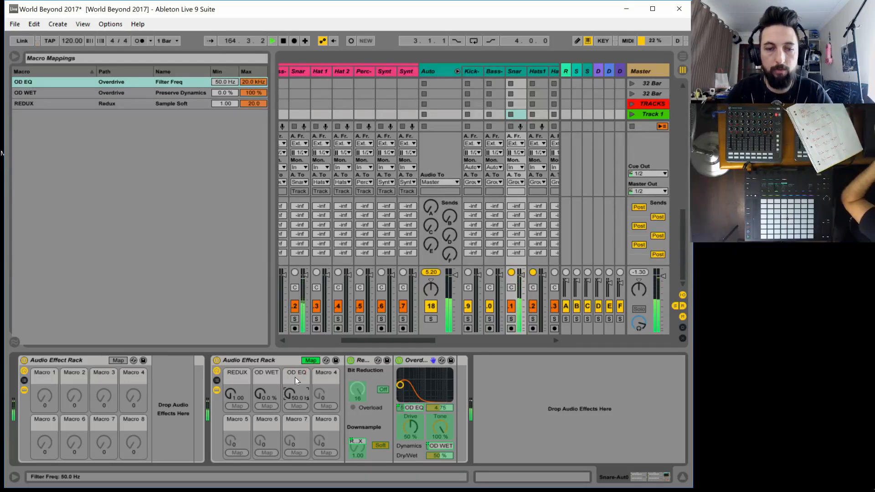
{"action": "left_click", "coordinate": [269, 393]}
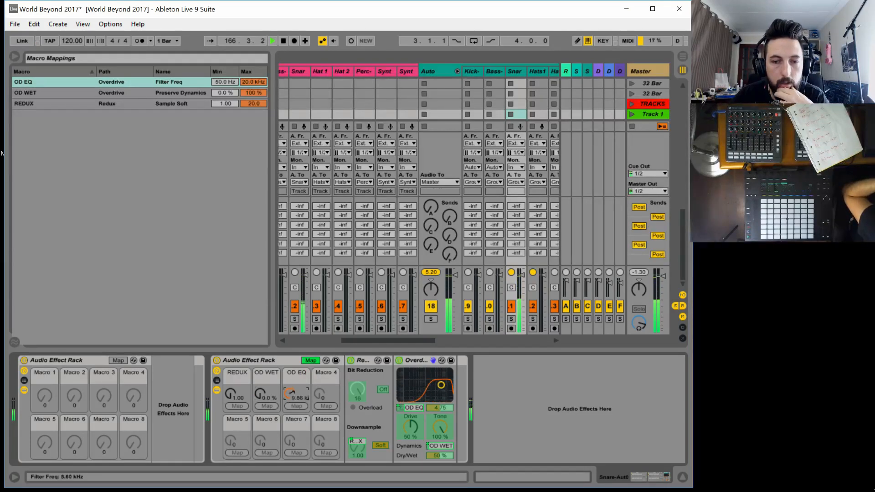
Return OD EQ to 50.0 Hz and remap the OD WET macro from Overdrive's Dynamics to its Dry/Wet
{"action": "left_click", "coordinate": [290, 397]}
{"action": "left_click", "coordinate": [310, 360]}
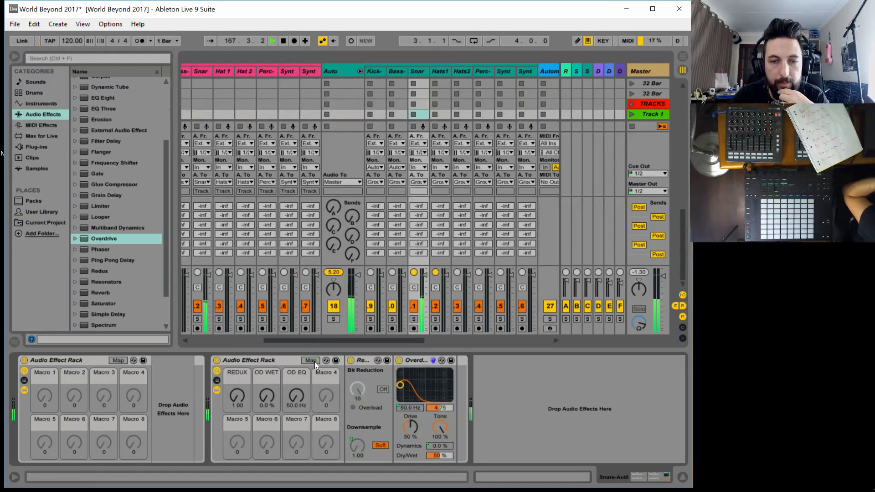
{"action": "left_click", "coordinate": [313, 361]}
{"action": "right_click", "coordinate": [442, 445]}
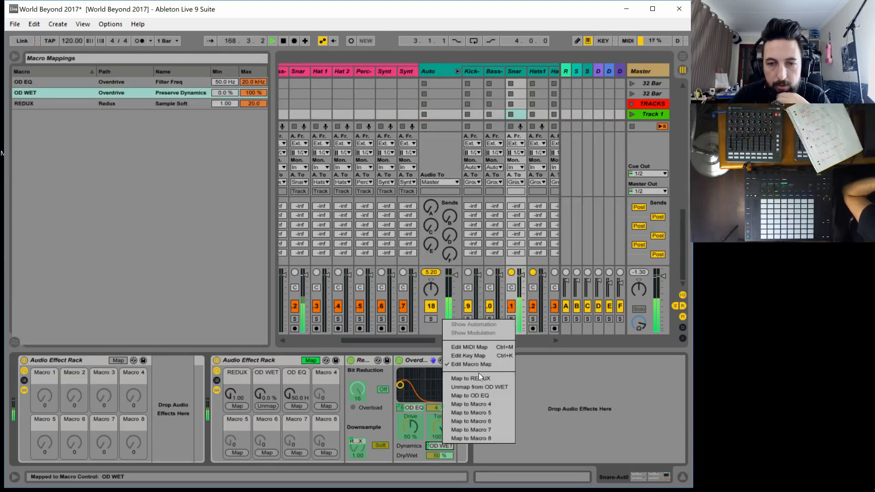
{"action": "left_click", "coordinate": [492, 388]}
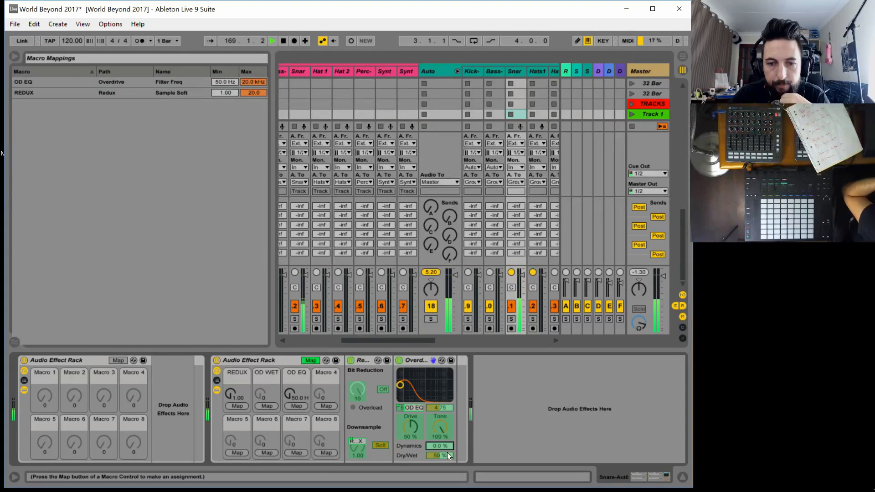
{"action": "left_click", "coordinate": [271, 407]}
{"action": "left_click", "coordinate": [310, 360]}
While auditioning OD WET and OD EQ, set Overdrive's width to 7.94, Drive 59 %, Tone 78 % and Dynamics 21 %, and return both macros to minimum
{"action": "left_click_drag", "start_coordinate": [269, 400], "coordinate": [291, 398]}
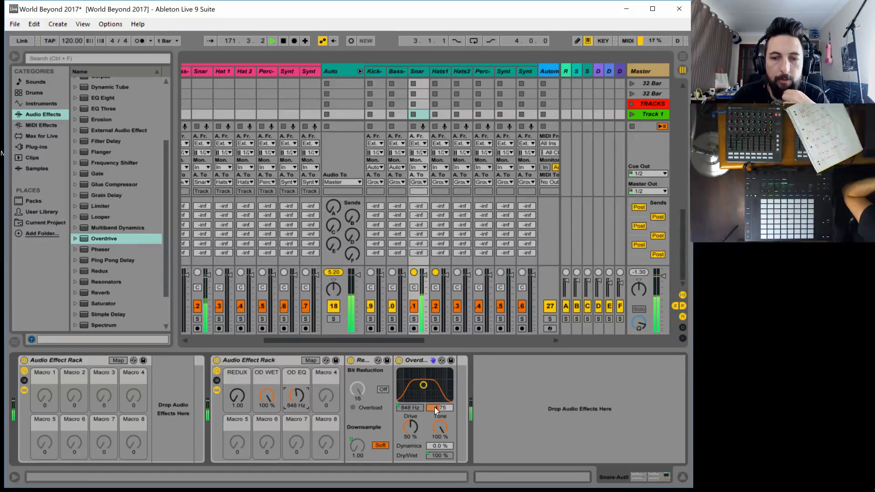
{"action": "left_click_drag", "start_coordinate": [434, 406], "coordinate": [434, 390]}
{"action": "left_click_drag", "start_coordinate": [299, 382], "coordinate": [296, 403]}
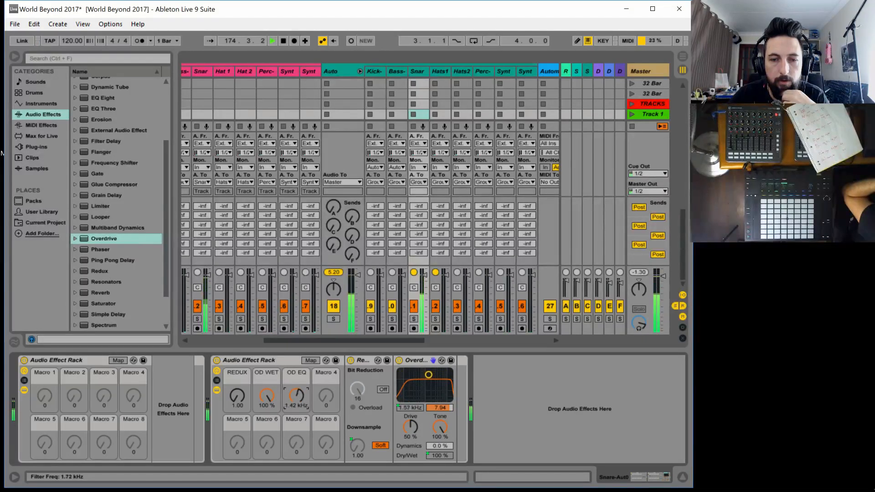
{"action": "left_click_drag", "start_coordinate": [411, 428], "coordinate": [438, 456]}
{"action": "left_click_drag", "start_coordinate": [300, 396], "coordinate": [296, 357]}
{"action": "left_click_drag", "start_coordinate": [267, 396], "coordinate": [267, 449]}
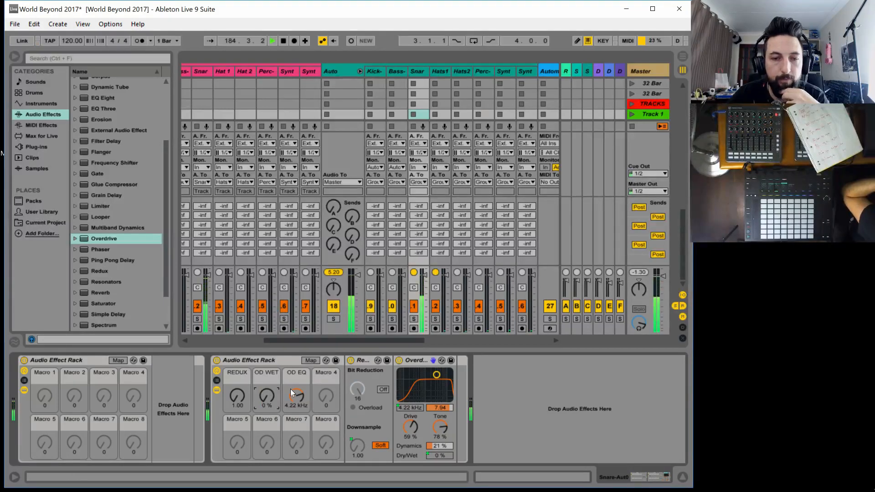
{"action": "left_click_drag", "start_coordinate": [291, 389], "coordinate": [294, 412]}
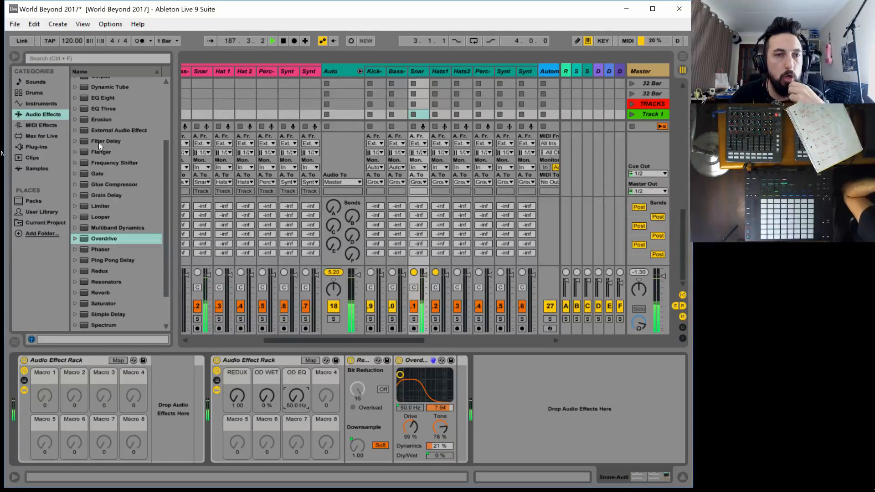
Add Reverb after Overdrive in the second rack and fold the Redux and Overdrive devices
{"action": "scroll", "coordinate": [138, 311], "scroll_direction": "down", "scroll_amount": 1}
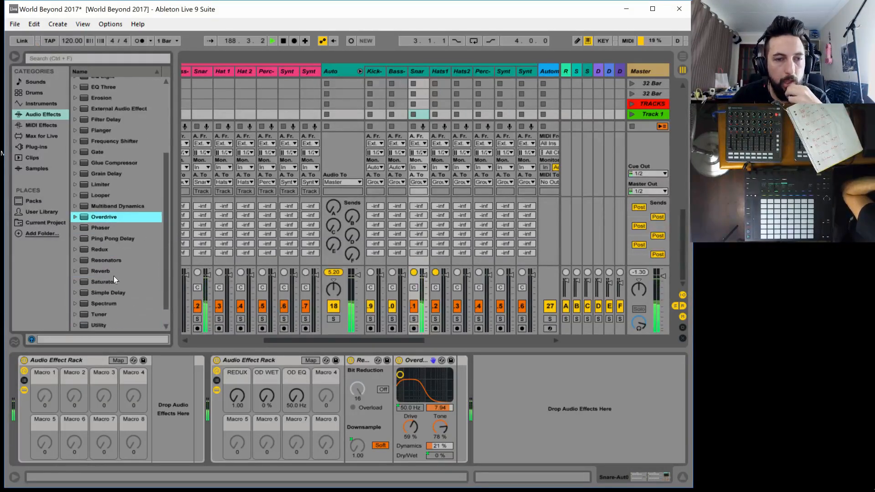
{"action": "left_click_drag", "start_coordinate": [107, 272], "coordinate": [424, 376]}
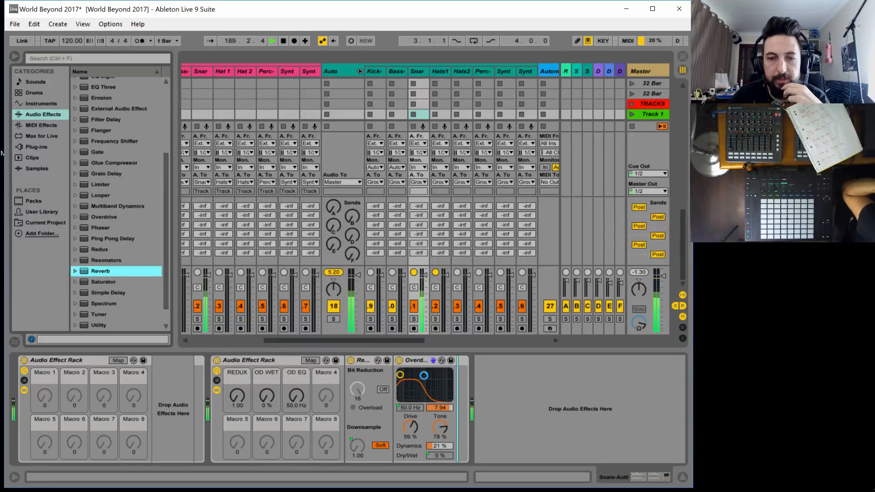
{"action": "double_click", "coordinate": [351, 361]}
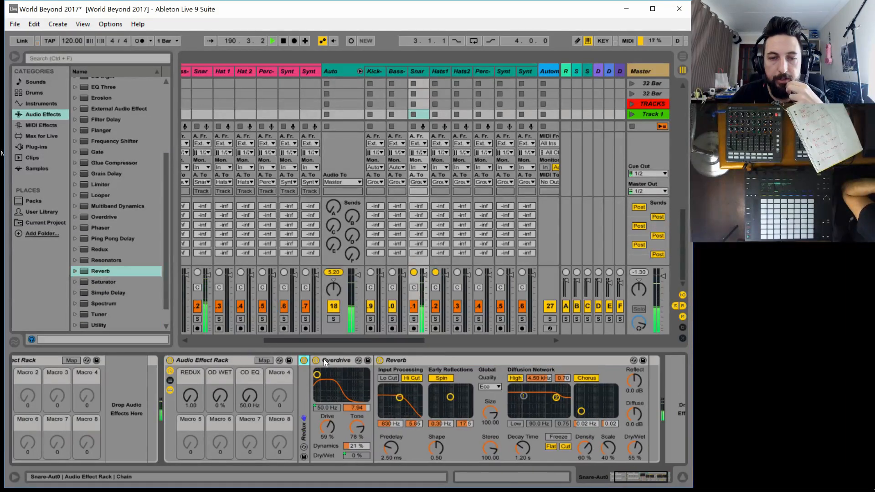
{"action": "double_click", "coordinate": [340, 359]}
Turn off Reverb's Hi Cut input filter and set its Quality to High
{"action": "left_click", "coordinate": [360, 378]}
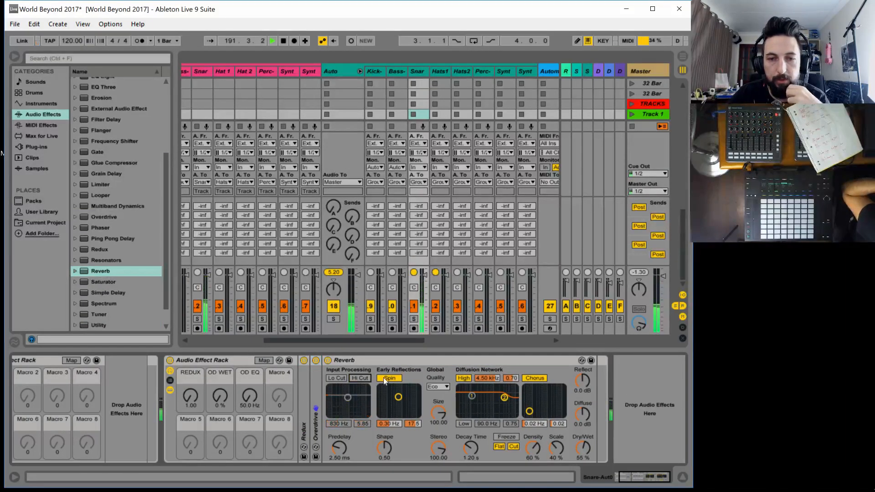
{"action": "left_click", "coordinate": [438, 386]}
{"action": "left_click", "coordinate": [430, 414]}
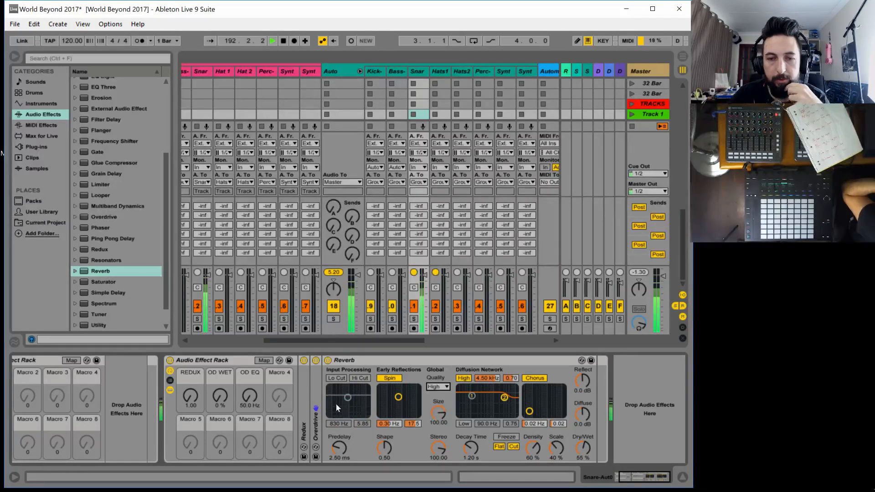
Map Reverb's Dry/Wet to the second rack's fourth macro and its Decay Time to the fifth macro
{"action": "left_click", "coordinate": [264, 361]}
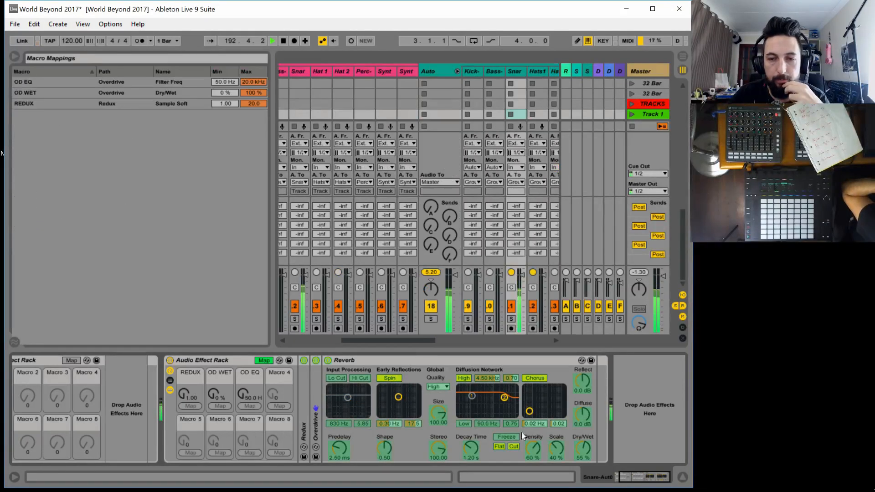
{"action": "left_click", "coordinate": [279, 405]}
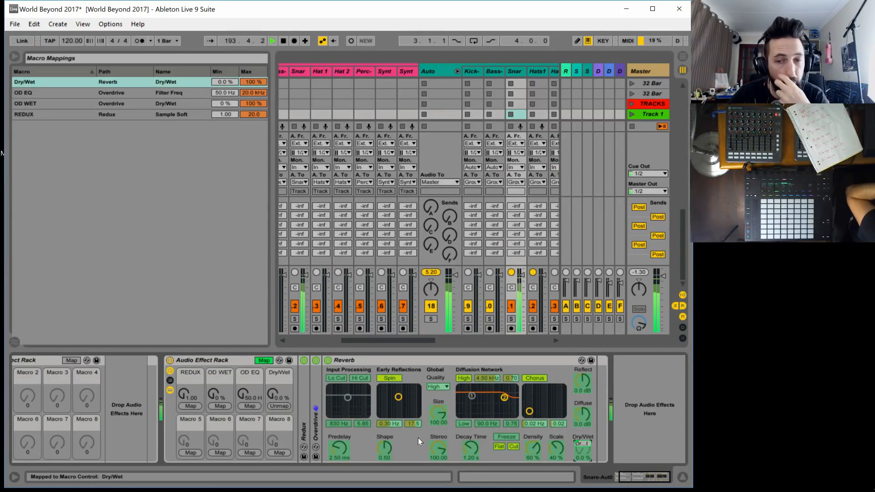
{"action": "left_click", "coordinate": [195, 451]}
Rename the macro controlling Reverb's Dry/Wet as RVB WET
{"action": "left_click", "coordinate": [281, 376]}
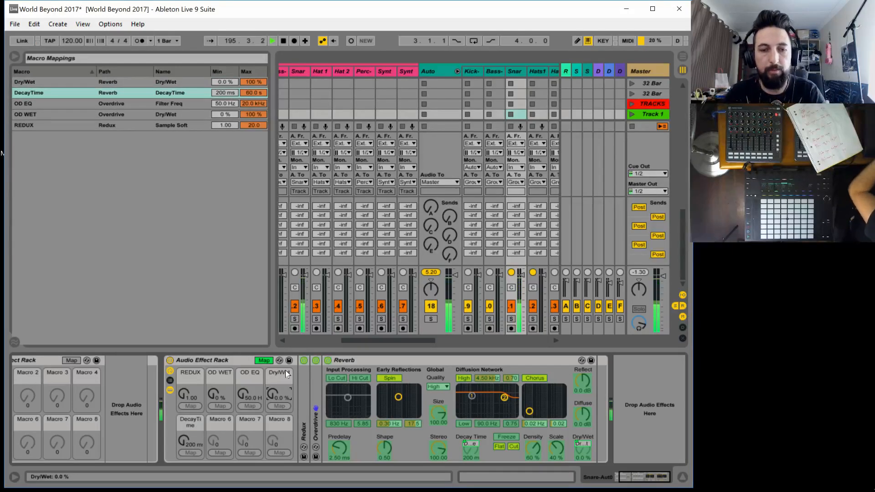
{"action": "key", "text": "ctrl+r"}
{"action": "type", "text": "RV"}
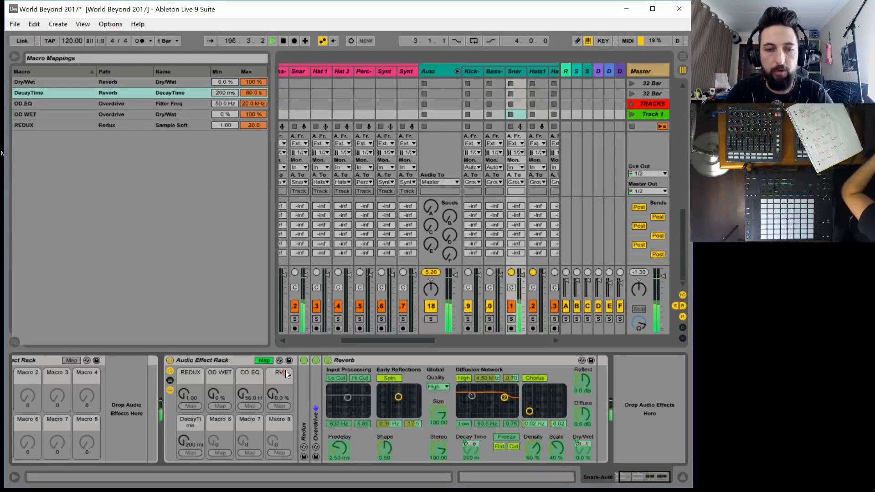
{"action": "type", "text": "B WET"}
{"action": "key", "text": "Return"}
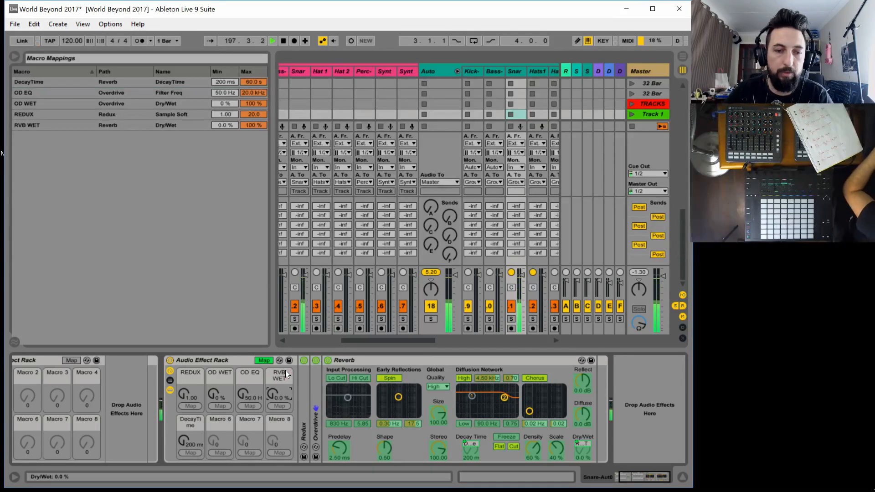
Rename the macro controlling Reverb's Decay Time as RVB DECAY
{"action": "left_click", "coordinate": [183, 422]}
{"action": "key", "text": "ctrl+r"}
{"action": "type", "text": "R"}
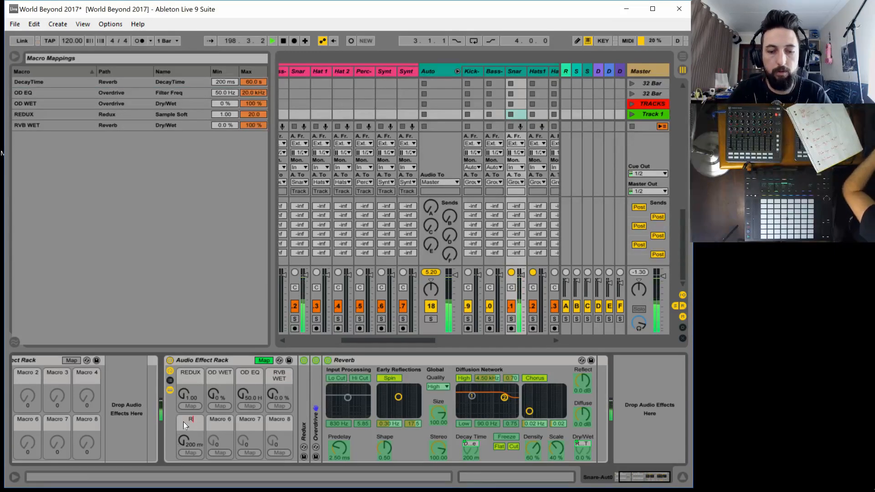
{"action": "type", "text": "VB"}
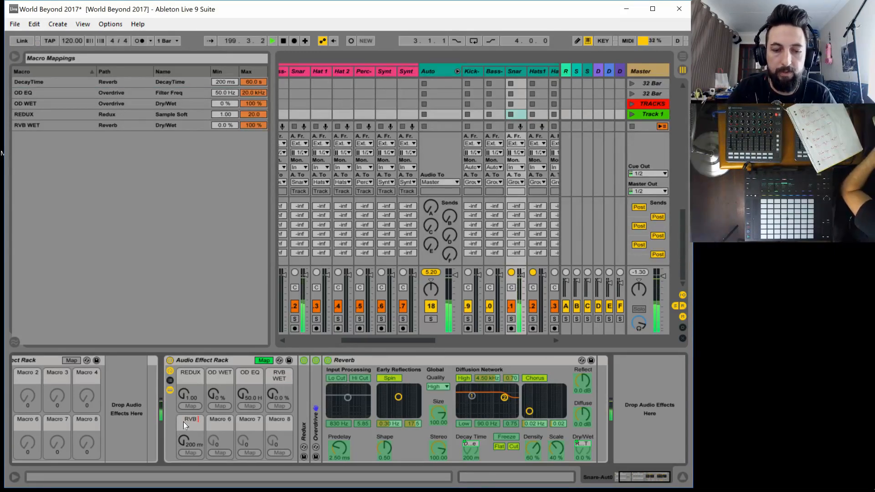
{"action": "type", "text": " DECAY"}
{"action": "key", "text": "Return"}
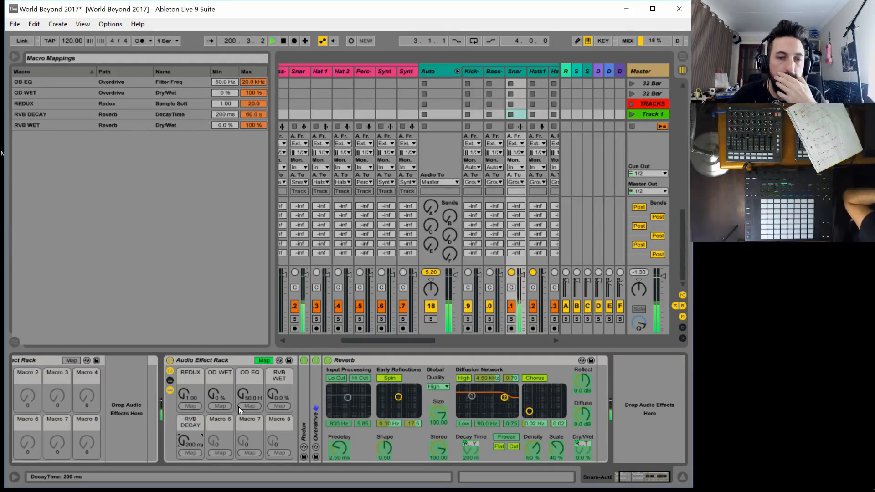
Audition the rack by sweeping the REDUX, OD WET, OD EQ, RVB WET and RVB DECAY macros
{"action": "left_click_drag", "start_coordinate": [272, 391], "coordinate": [273, 360]}
{"action": "left_click_drag", "start_coordinate": [187, 439], "coordinate": [187, 402]}
{"action": "mouse_move", "coordinate": [272, 394]}
{"action": "left_mouse_down"}
{"action": "mouse_move", "coordinate": [272, 429]}
{"action": "mouse_move", "coordinate": [273, 386]}
{"action": "mouse_move", "coordinate": [255, 397]}
{"action": "left_mouse_up"}
{"action": "left_click_drag", "start_coordinate": [211, 394], "coordinate": [244, 390]}
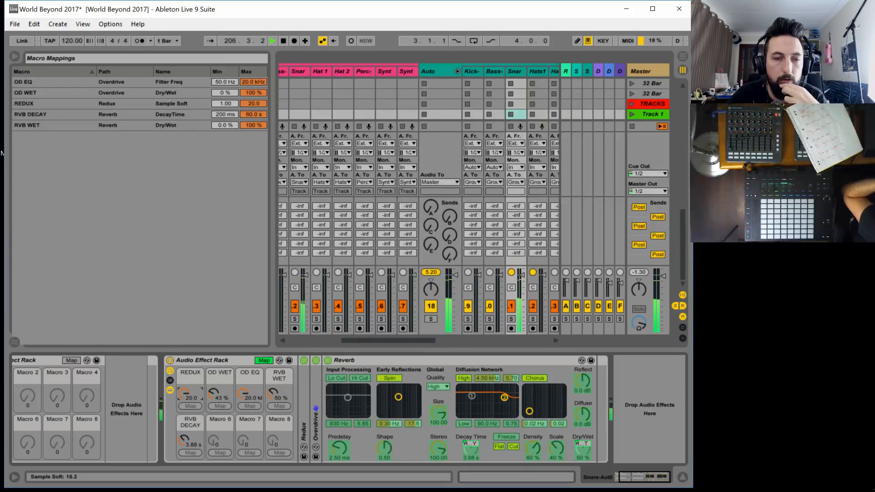
{"action": "left_click_drag", "start_coordinate": [184, 393], "coordinate": [184, 396]}
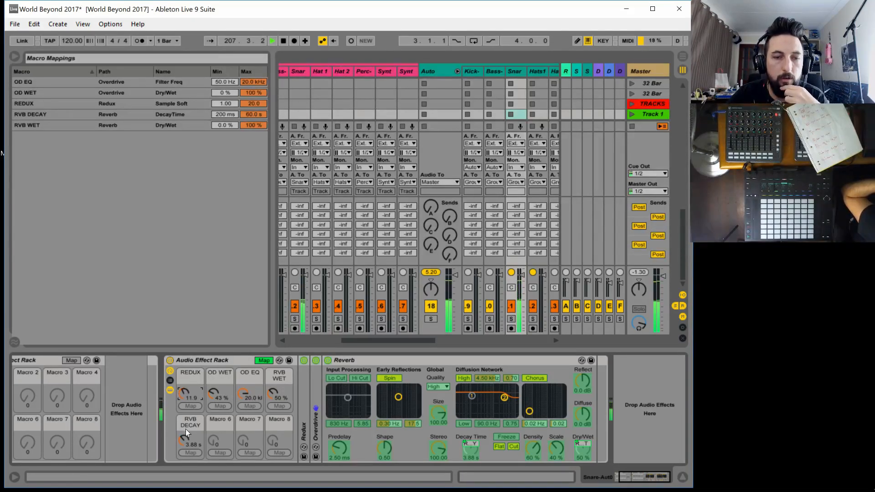
{"action": "left_click_drag", "start_coordinate": [186, 432], "coordinate": [186, 429]}
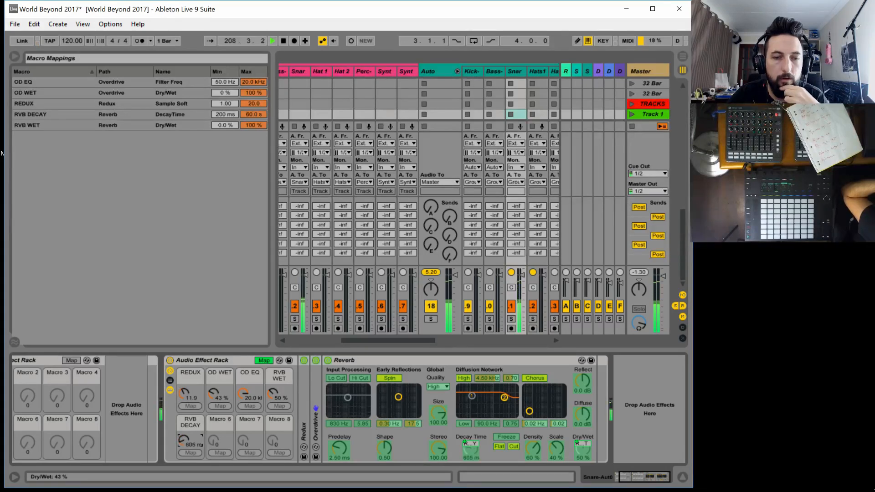
{"action": "left_click_drag", "start_coordinate": [243, 395], "coordinate": [278, 452]}
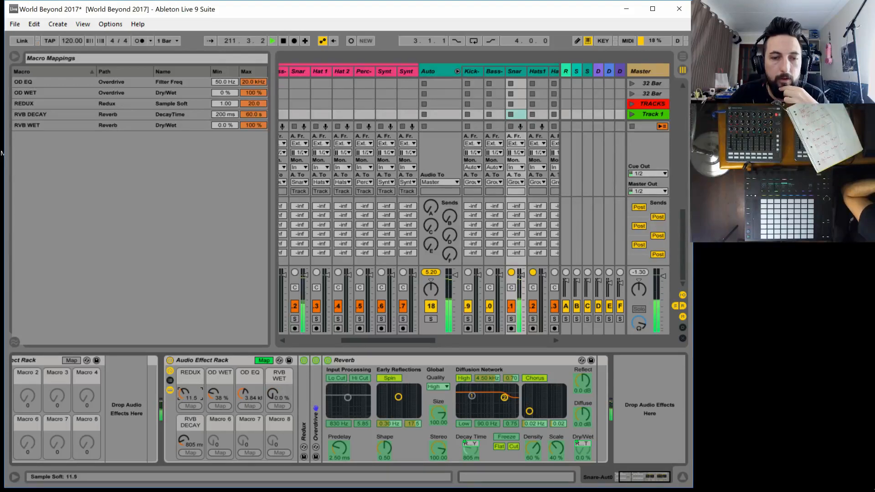
Reset the macros to REDUX 1.00, OD WET 0 %, OD EQ 50.0 Hz and RVB DECAY 200 ms
{"action": "left_click_drag", "start_coordinate": [184, 395], "coordinate": [180, 399]}
{"action": "left_click_drag", "start_coordinate": [182, 439], "coordinate": [181, 455]}
{"action": "left_click", "coordinate": [214, 393]}
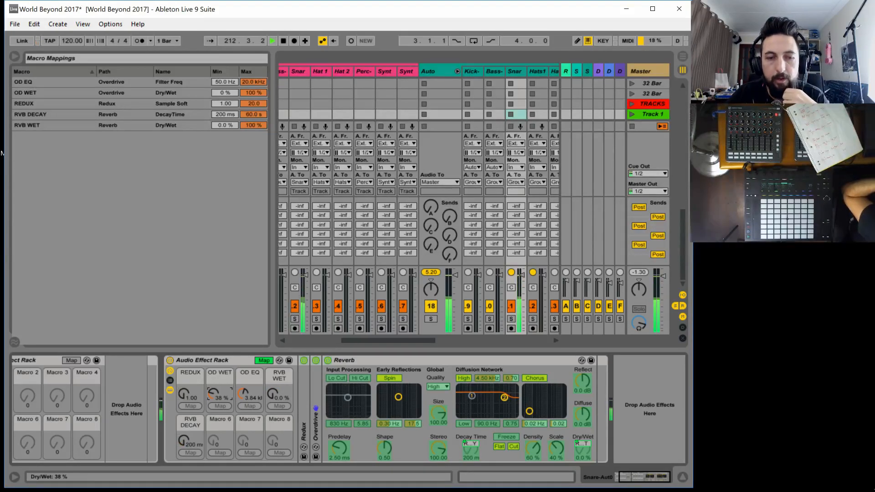
{"action": "left_click_drag", "start_coordinate": [214, 393], "coordinate": [214, 410]}
{"action": "left_click", "coordinate": [241, 397]}
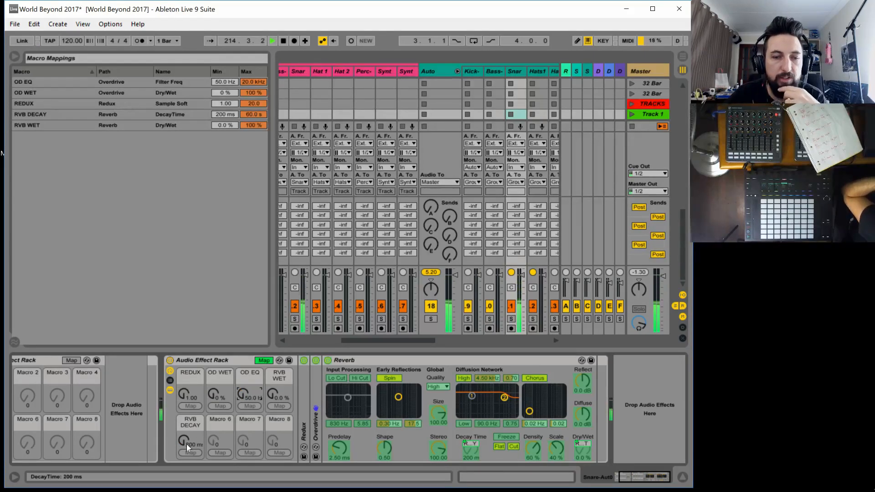
{"action": "mouse_move", "coordinate": [182, 444]}
{"action": "left_mouse_down"}
{"action": "mouse_move", "coordinate": [182, 428]}
{"action": "mouse_move", "coordinate": [184, 460]}
{"action": "left_mouse_up"}
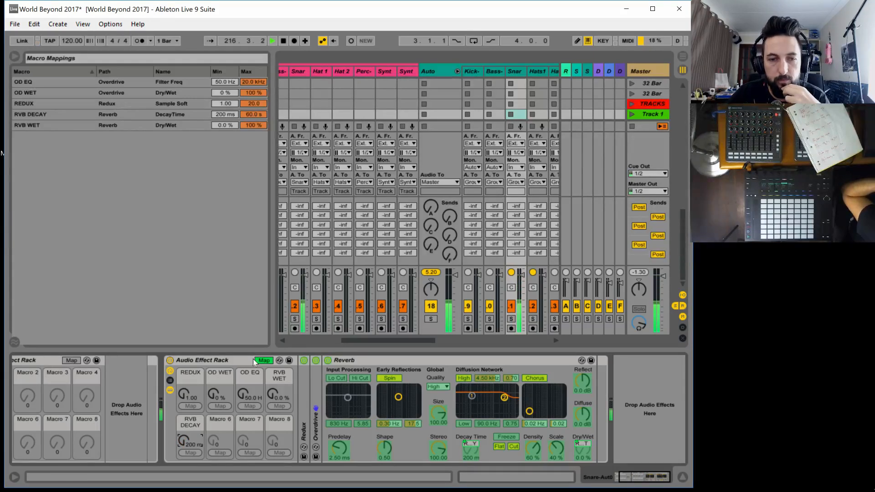
{"action": "mouse_move", "coordinate": [245, 396]}
{"action": "left_mouse_down"}
{"action": "mouse_move", "coordinate": [245, 385]}
{"action": "mouse_move", "coordinate": [245, 400]}
{"action": "left_mouse_up"}
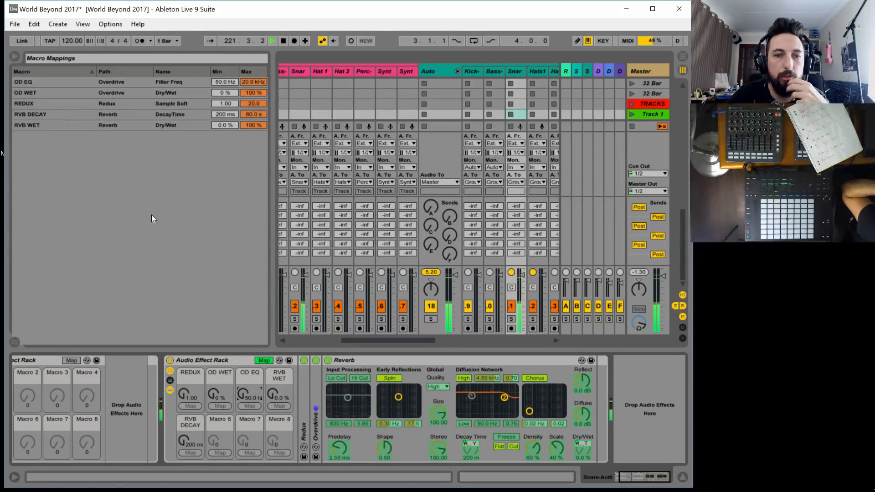
Leave macro mapping, find Filter Delay among the audio effects and add it after Reverb
{"action": "left_click", "coordinate": [265, 361]}
{"action": "left_click", "coordinate": [128, 250]}
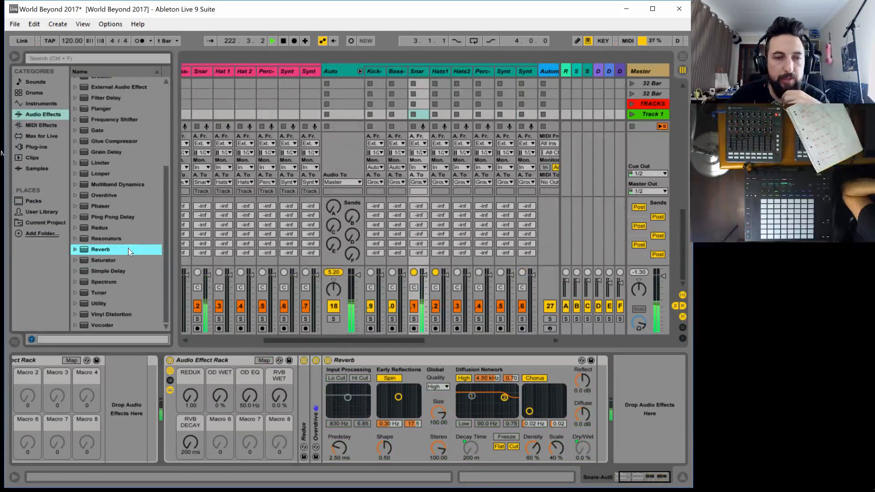
{"action": "scroll", "coordinate": [121, 270], "scroll_direction": "up", "scroll_amount": 8}
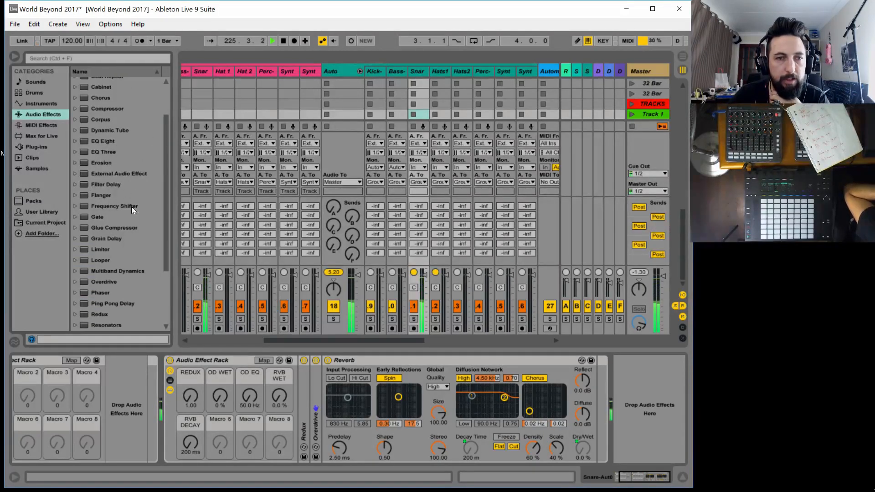
{"action": "left_click_drag", "start_coordinate": [113, 184], "coordinate": [554, 387]}
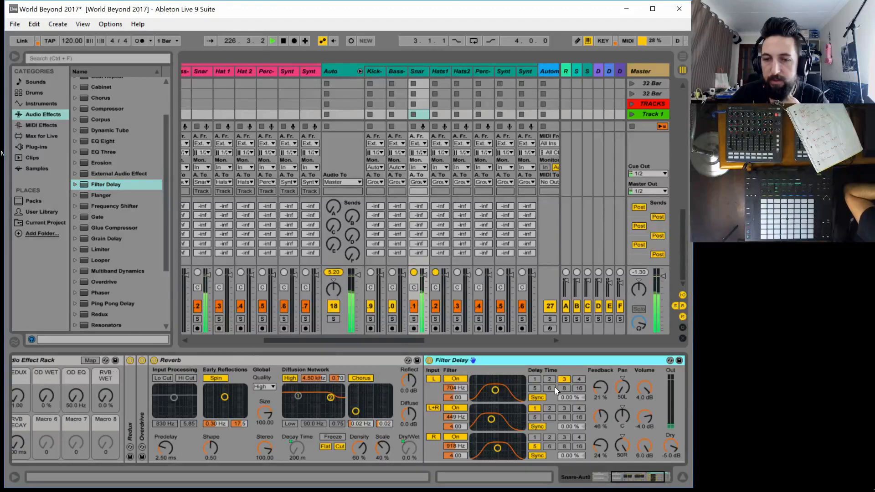
Disable the Filter Delay's L and R channels and set its L+R filter to 1.37 kHz with width 9.00
{"action": "left_click", "coordinate": [455, 408]}
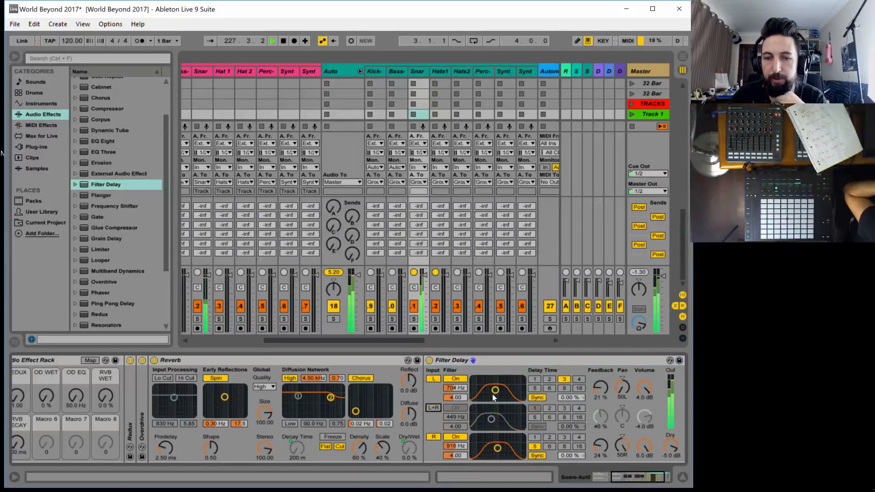
{"action": "left_click", "coordinate": [432, 408]}
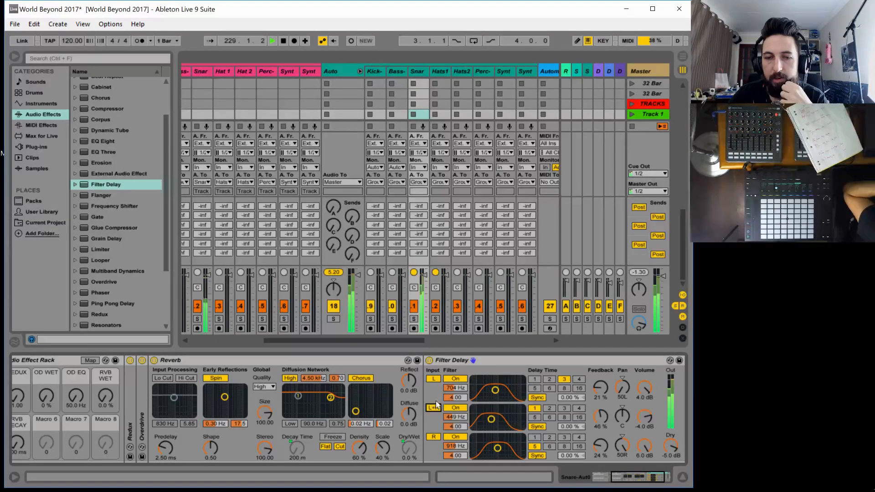
{"action": "left_click", "coordinate": [433, 437]}
{"action": "mouse_move", "coordinate": [491, 419]}
{"action": "left_mouse_down"}
{"action": "mouse_move", "coordinate": [510, 418]}
{"action": "mouse_move", "coordinate": [495, 408]}
{"action": "mouse_move", "coordinate": [495, 418]}
{"action": "mouse_move", "coordinate": [496, 407]}
{"action": "mouse_move", "coordinate": [522, 408]}
{"action": "mouse_move", "coordinate": [473, 408]}
{"action": "mouse_move", "coordinate": [522, 408]}
{"action": "mouse_move", "coordinate": [481, 407]}
{"action": "mouse_move", "coordinate": [522, 408]}
{"action": "mouse_move", "coordinate": [501, 407]}
{"action": "left_mouse_up"}
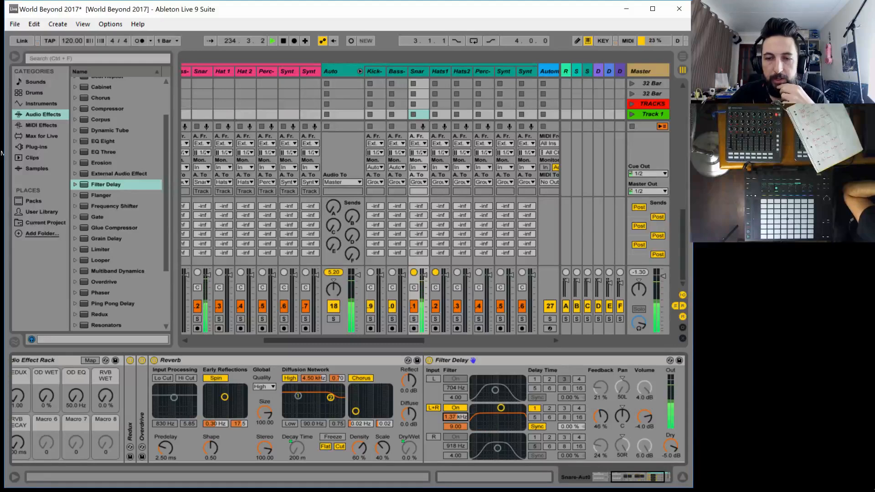
Set the Filter Delay to Repitch mode and switch its L+R delay to free time at 24.4 ms
{"action": "right_click", "coordinate": [509, 356]}
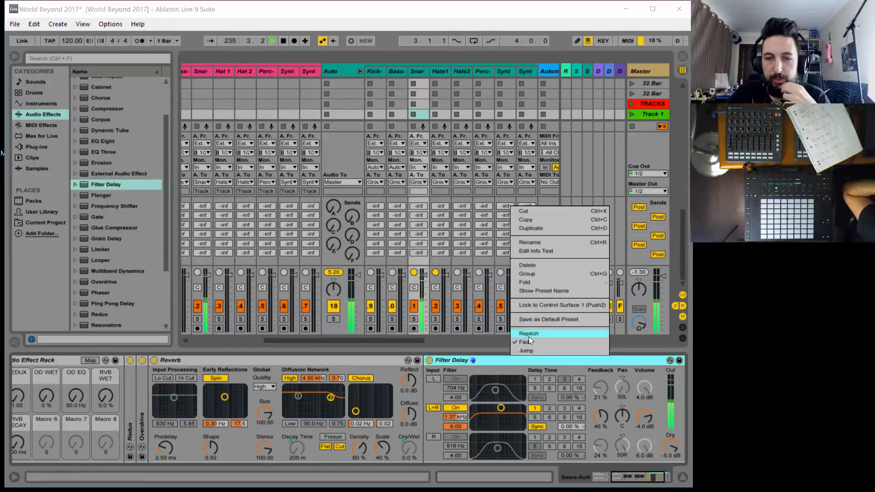
{"action": "left_click", "coordinate": [528, 337]}
{"action": "left_click", "coordinate": [536, 427]}
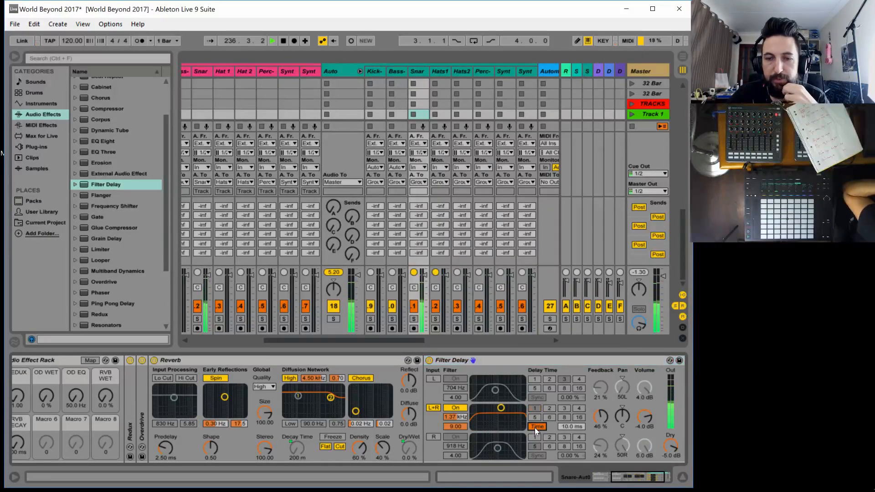
{"action": "left_click_drag", "start_coordinate": [572, 427], "coordinate": [572, 409]}
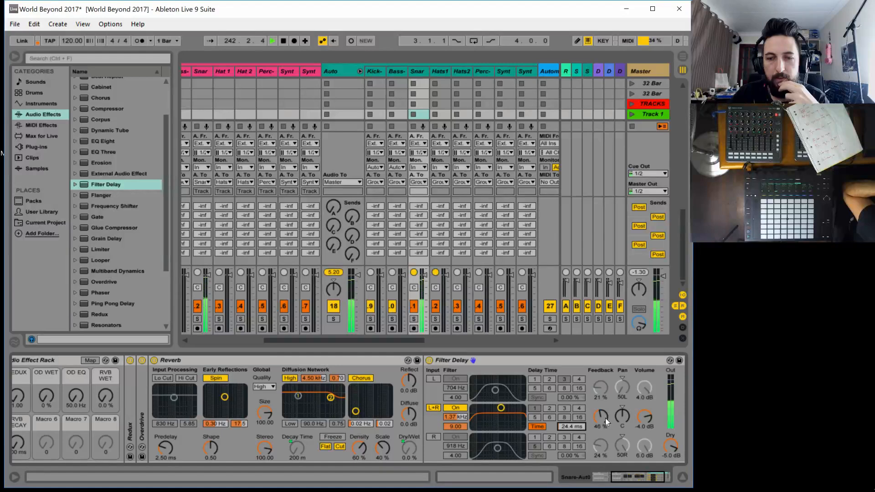
Delete the Filter Delay from the snare rack and stop playback
{"action": "left_click", "coordinate": [496, 358]}
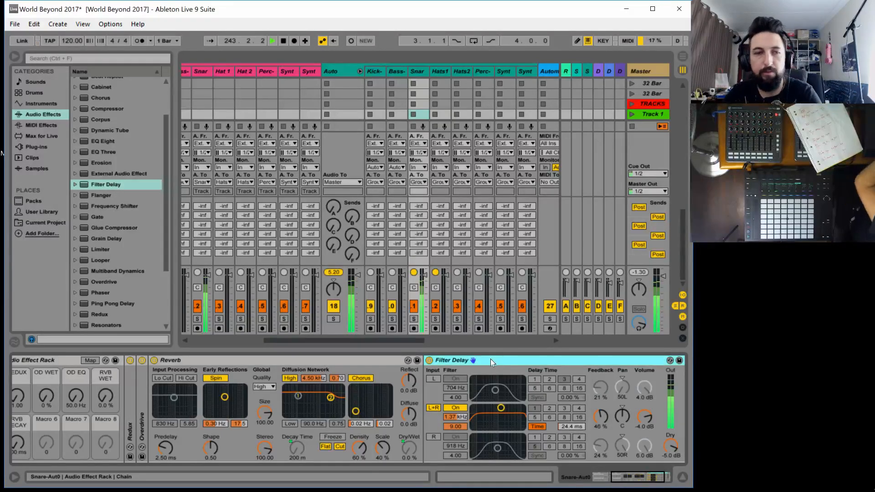
{"action": "key", "text": "Delete"}
{"action": "scroll", "coordinate": [109, 274], "scroll_direction": "down", "scroll_amount": 1}
{"action": "scroll", "coordinate": [112, 283], "scroll_direction": "down", "scroll_amount": 2}
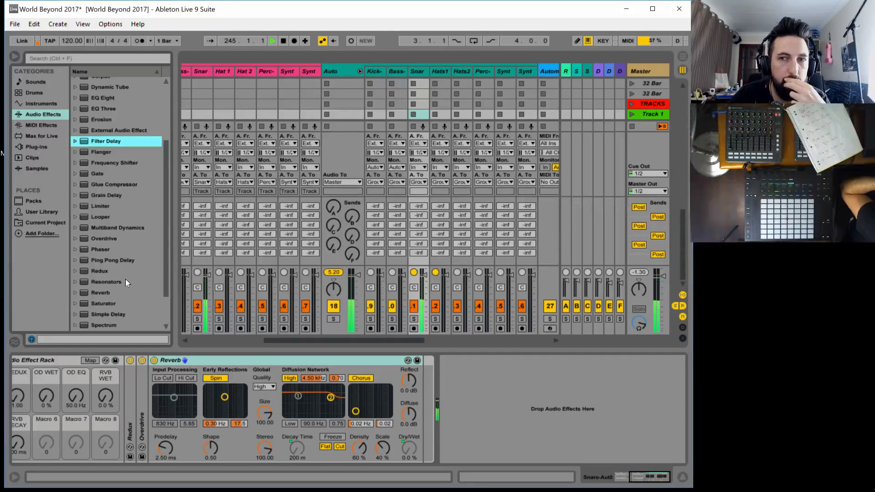
{"action": "left_click", "coordinate": [283, 41]}
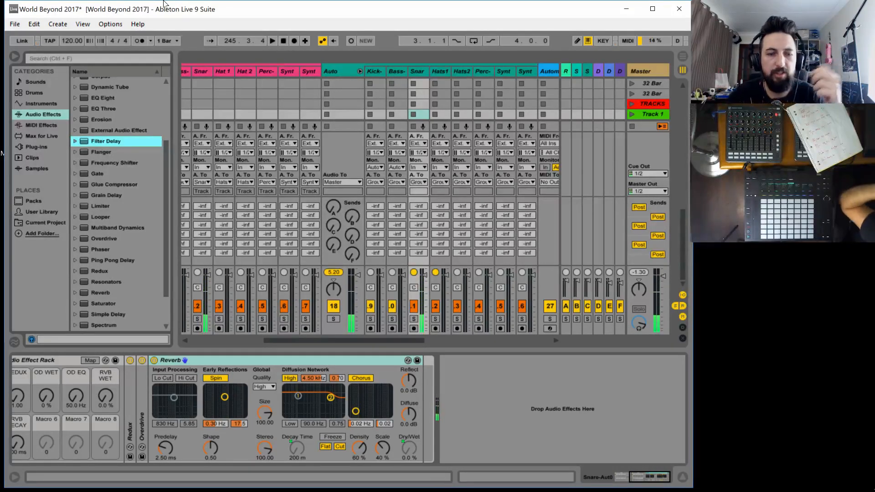
Check the Traktor Audio 10 audio settings and diagnostics through the hardware setup, and close the preferences
{"action": "key", "text": "ctrl+comma"}
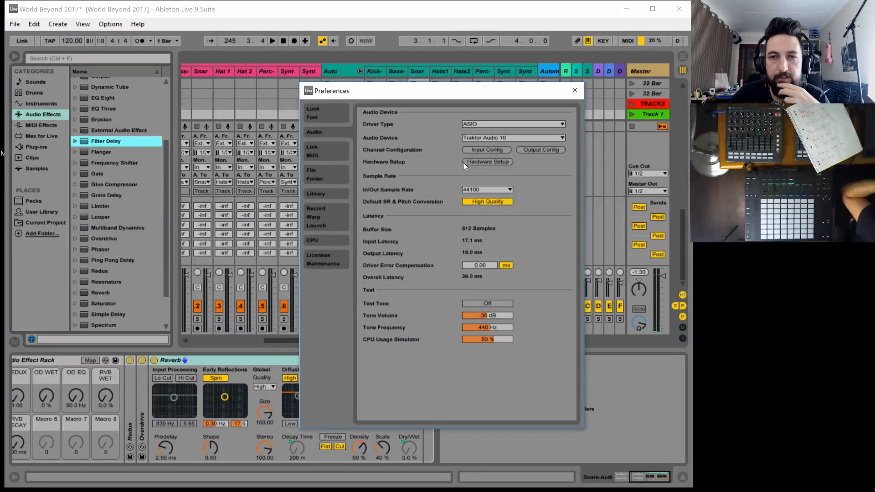
{"action": "left_click", "coordinate": [494, 162]}
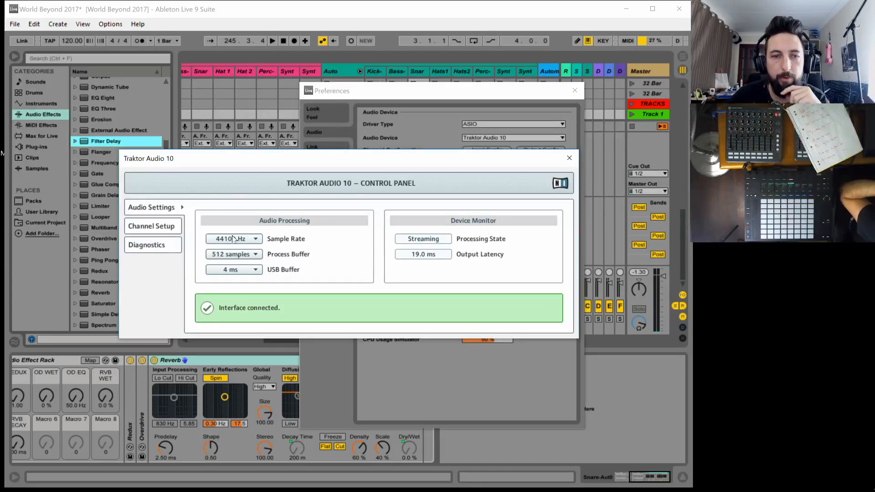
{"action": "left_click", "coordinate": [145, 246]}
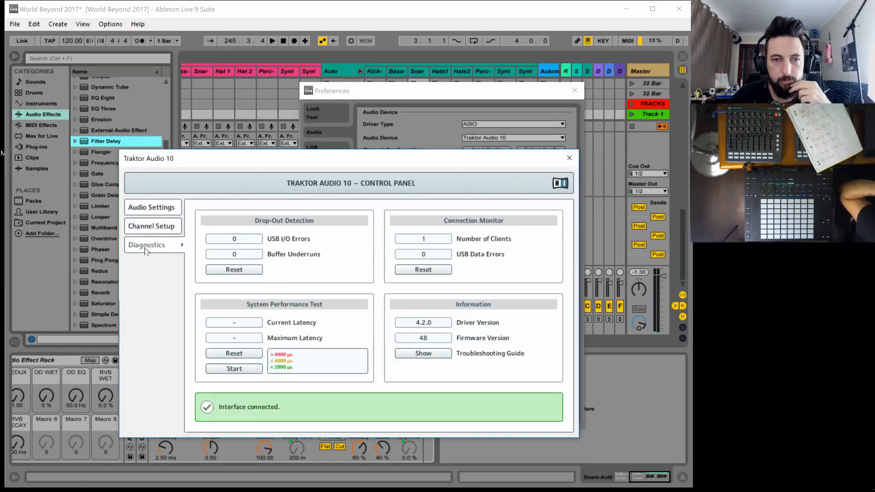
{"action": "left_click", "coordinate": [566, 155]}
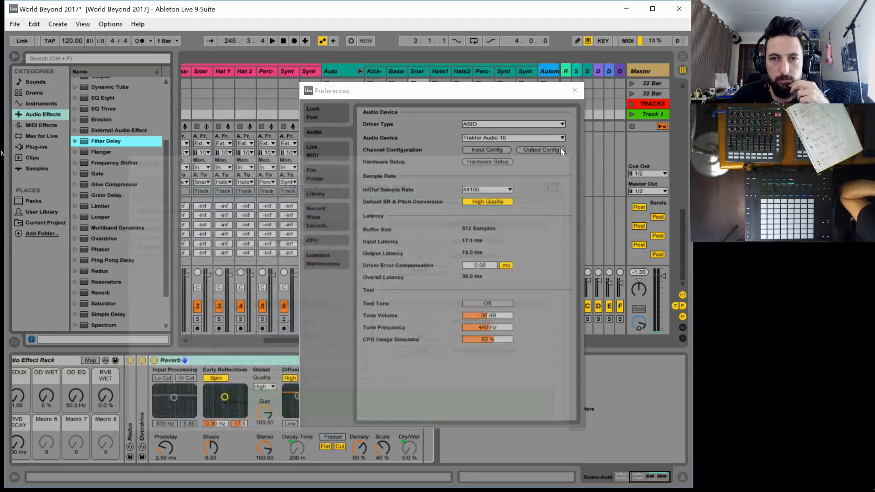
{"action": "left_click", "coordinate": [575, 90]}
{"action": "left_click", "coordinate": [567, 92]}
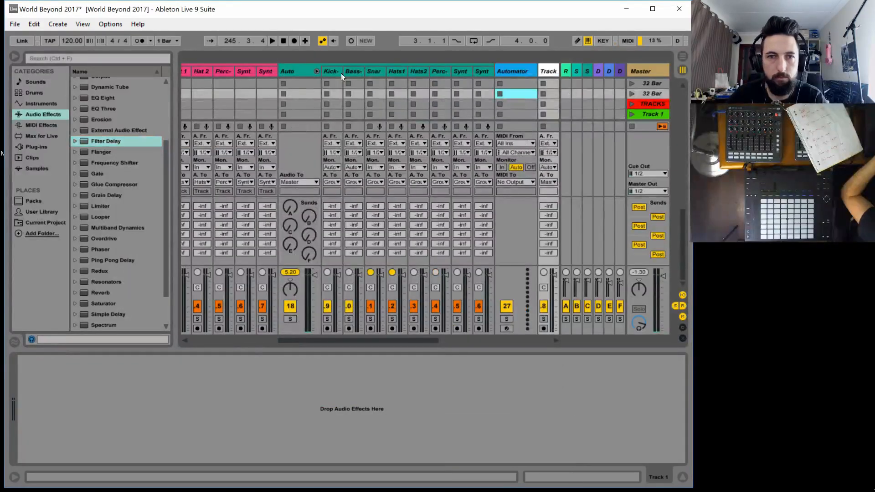
Restart playback with Snare-Aut0 selected and check the Traktor Audio 10 drop-out diagnostics while the set plays
{"action": "left_click", "coordinate": [371, 72]}
{"action": "key", "text": "space"}
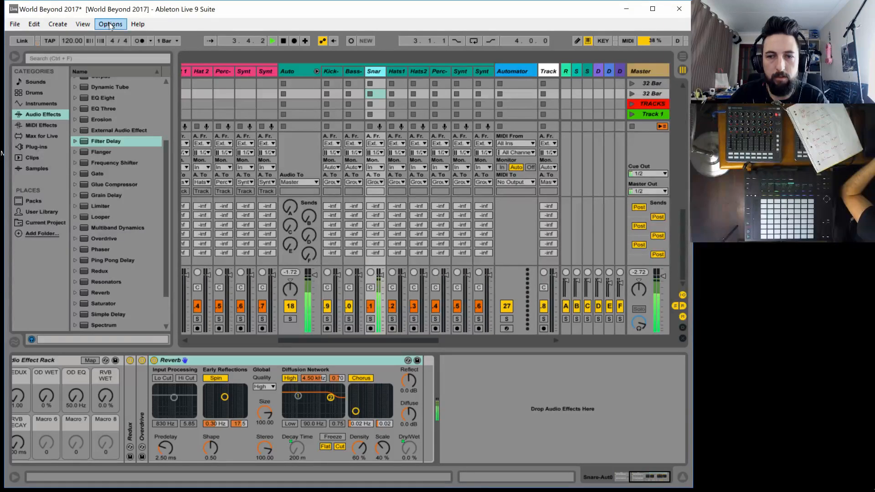
{"action": "key", "text": "ctrl+comma"}
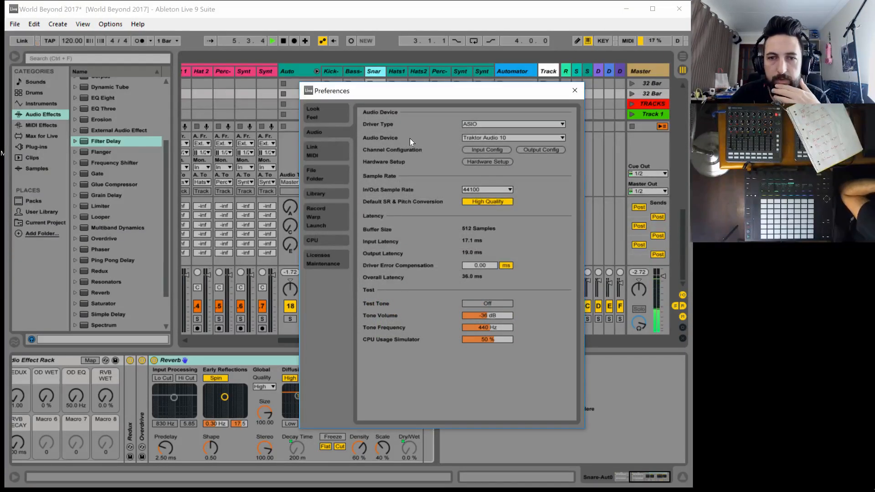
{"action": "left_click", "coordinate": [487, 162]}
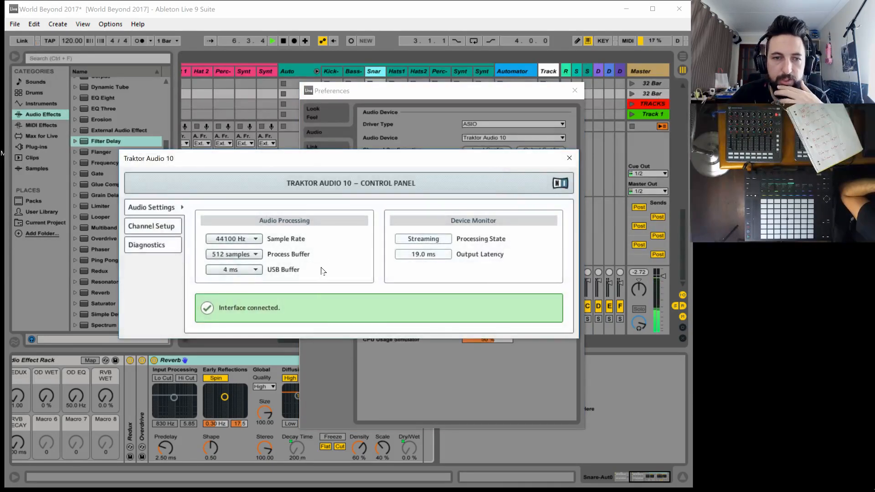
{"action": "left_click", "coordinate": [146, 245]}
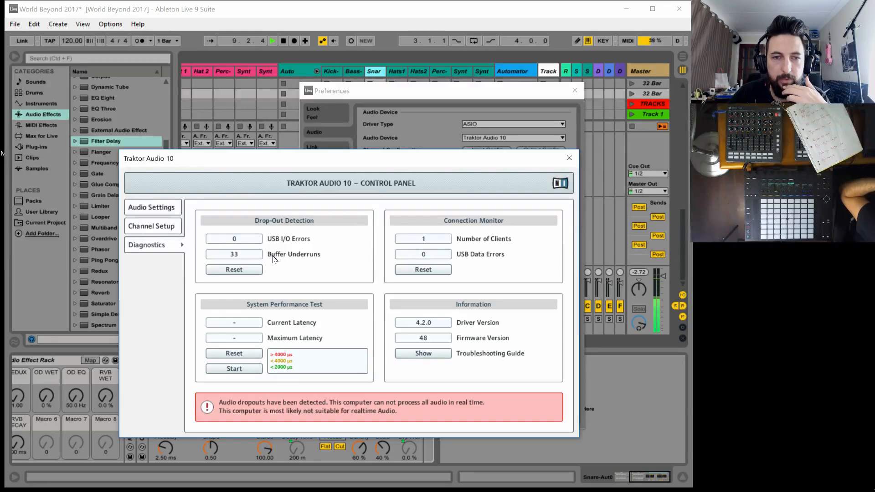
{"action": "mouse_move", "coordinate": [244, 259]}
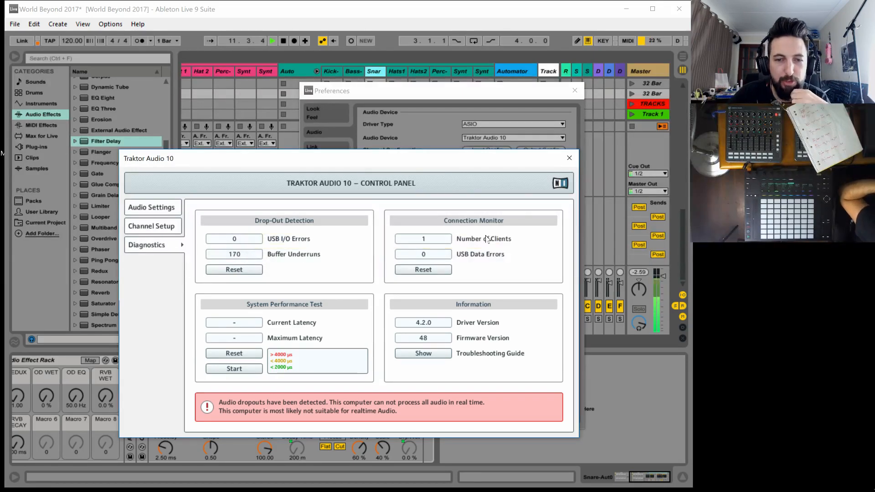
{"action": "left_click", "coordinate": [570, 158]}
{"action": "left_click", "coordinate": [575, 92]}
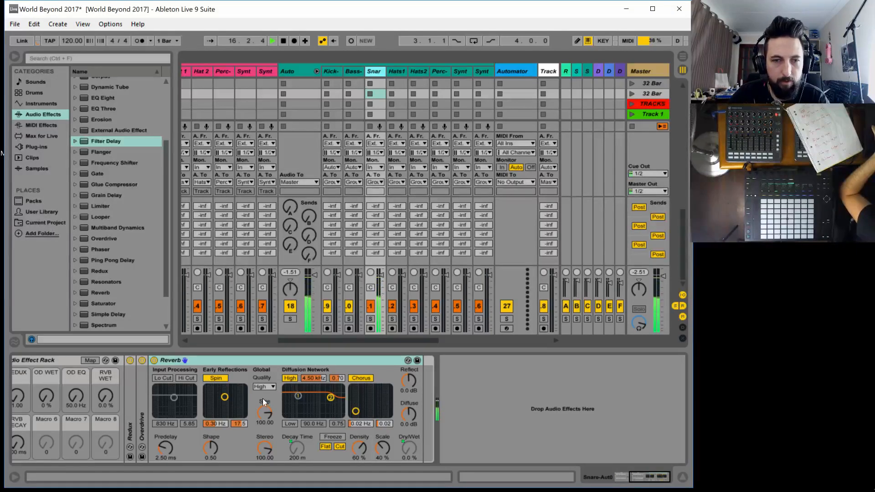
Switch off the first Audio Effect Rack on Hats1-Auto and the Hats 2 Auto Effects rack on Hats2-Auto
{"action": "left_click_drag", "start_coordinate": [301, 342], "coordinate": [290, 340]}
{"action": "left_click", "coordinate": [424, 72]}
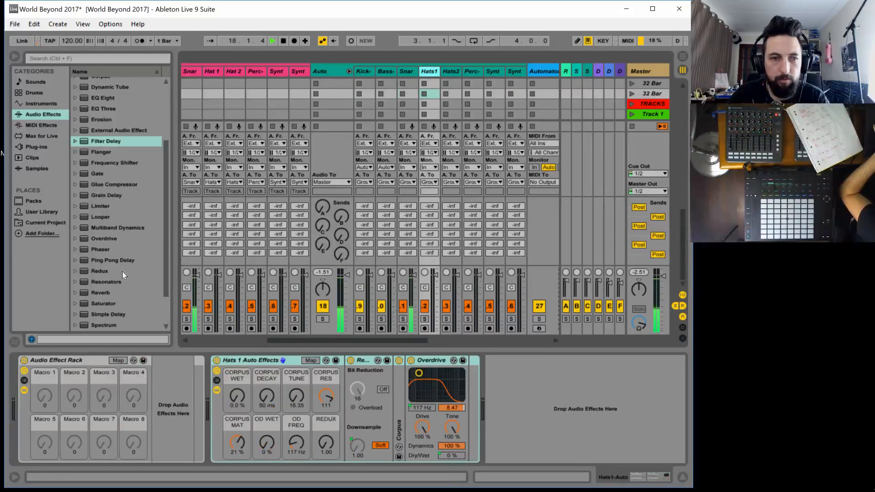
{"action": "left_click", "coordinate": [25, 360]}
{"action": "left_click", "coordinate": [452, 71]}
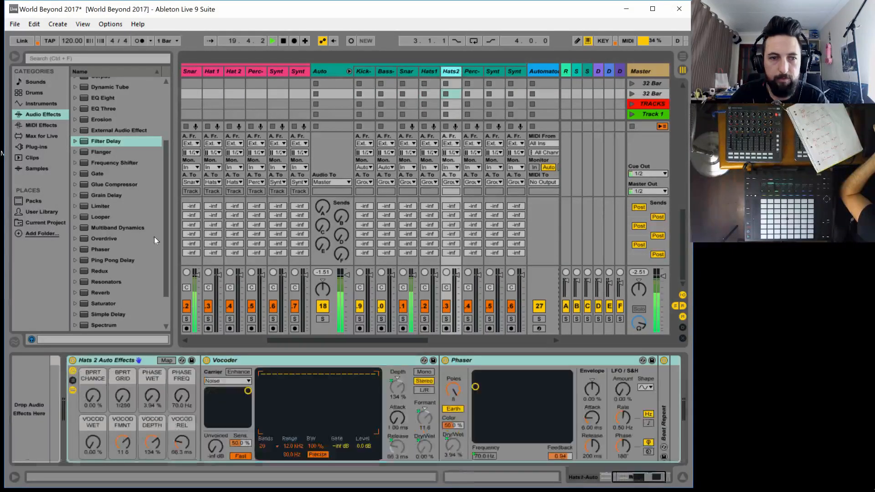
{"action": "left_click", "coordinate": [72, 360]}
Switch off the Synth 2 Auto Effects rack on Synth1-Auto and stop playback
{"action": "left_click", "coordinate": [473, 71]}
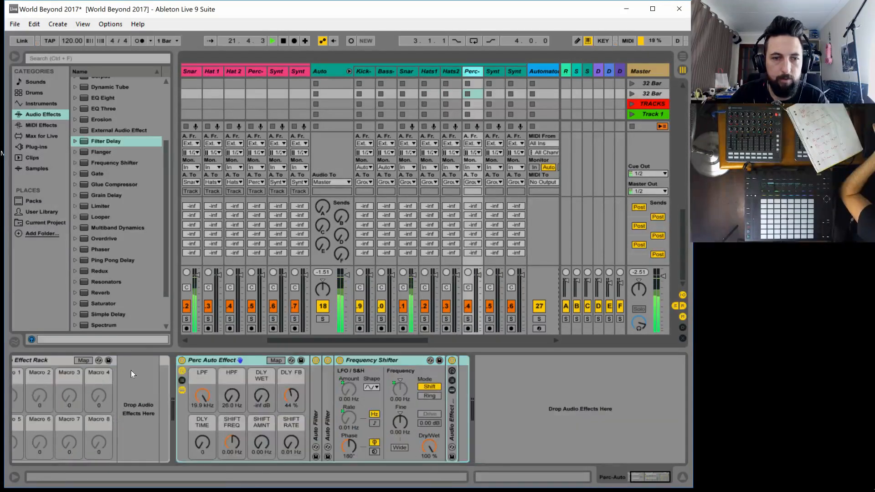
{"action": "left_click", "coordinate": [487, 73]}
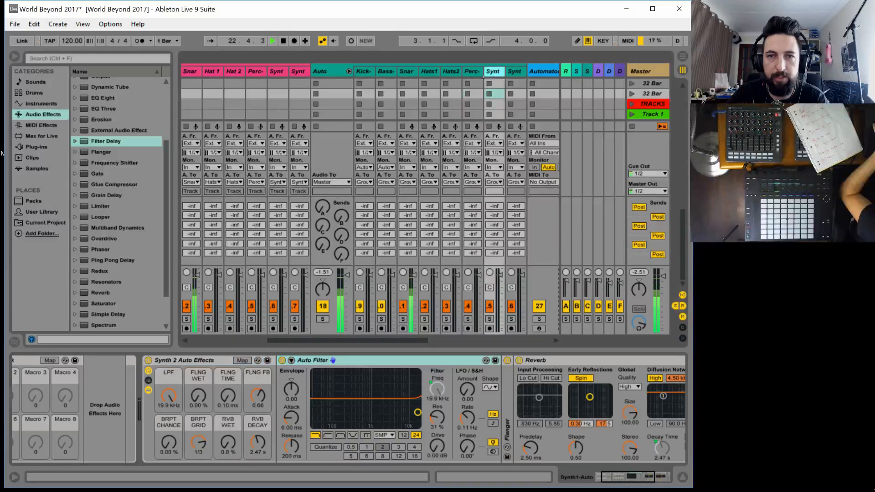
{"action": "left_click", "coordinate": [146, 365]}
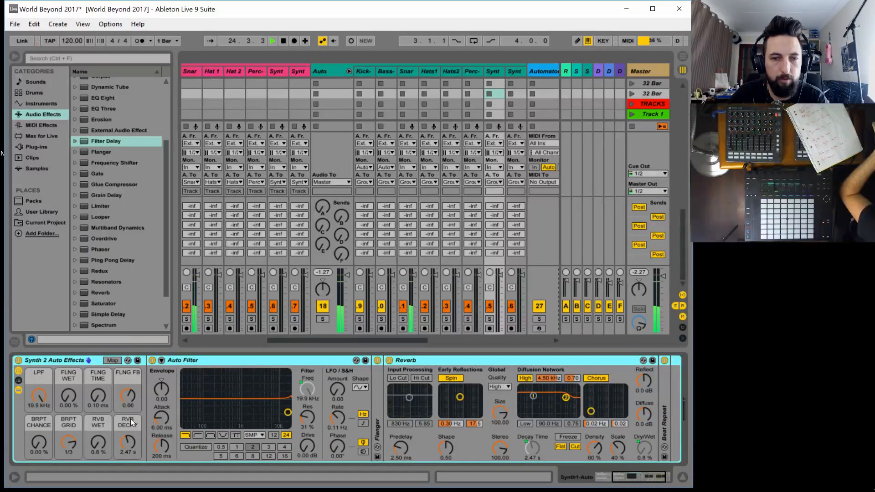
{"action": "left_click_drag", "start_coordinate": [641, 479], "coordinate": [613, 477]}
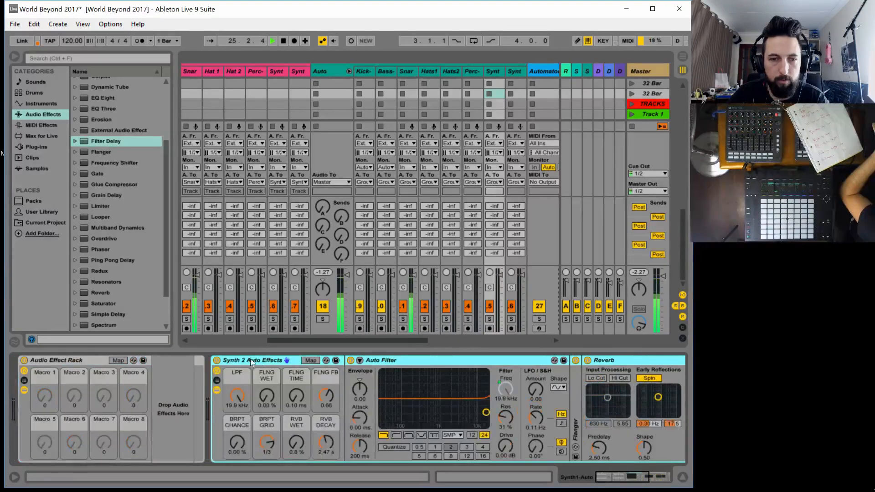
{"action": "left_click", "coordinate": [217, 361]}
{"action": "key", "text": "space"}
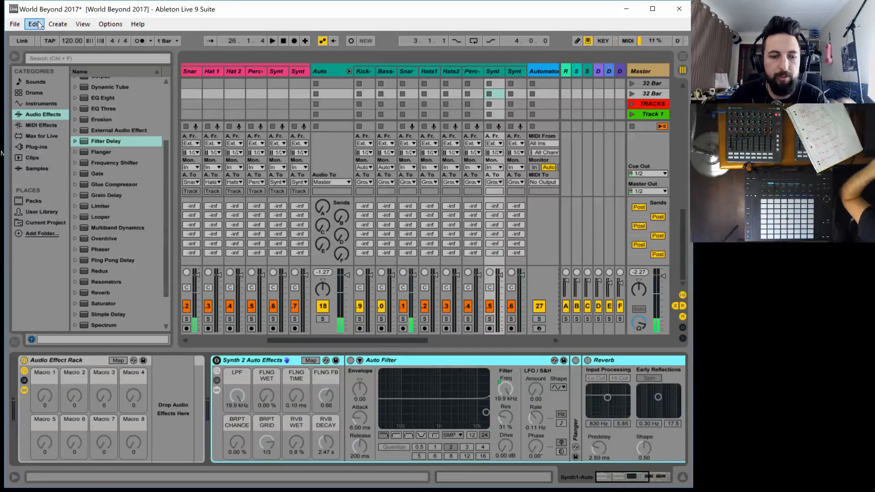
Set the Traktor Audio 10 process buffer to 1024 samples through the audio preferences' hardware setup
{"action": "left_click", "coordinate": [125, 24]}
{"action": "left_click", "coordinate": [119, 310]}
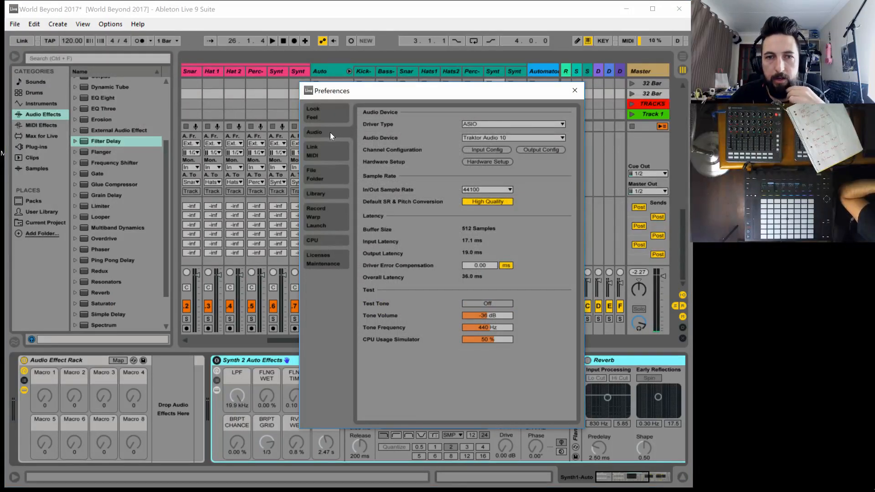
{"action": "left_click", "coordinate": [477, 162]}
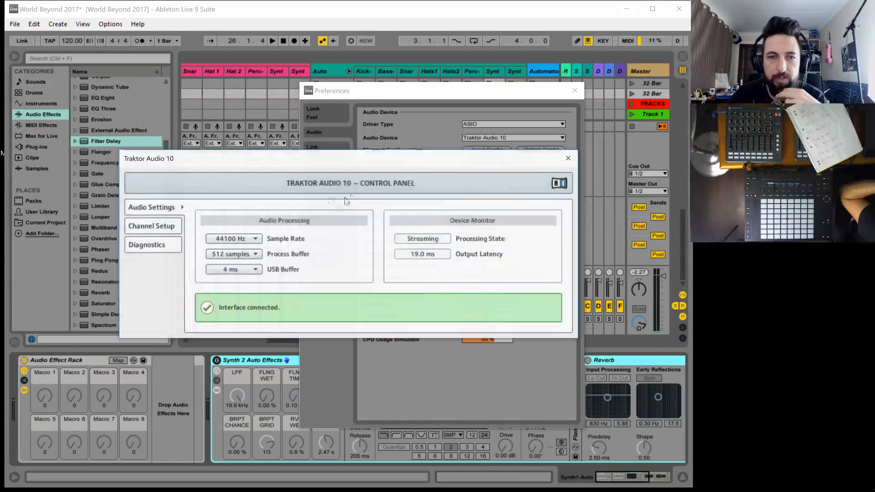
{"action": "left_click", "coordinate": [252, 256]}
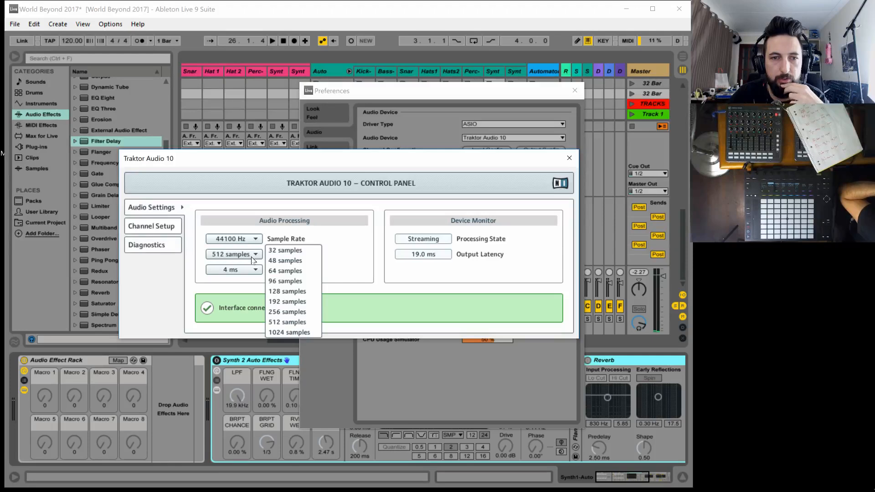
{"action": "left_click", "coordinate": [299, 334]}
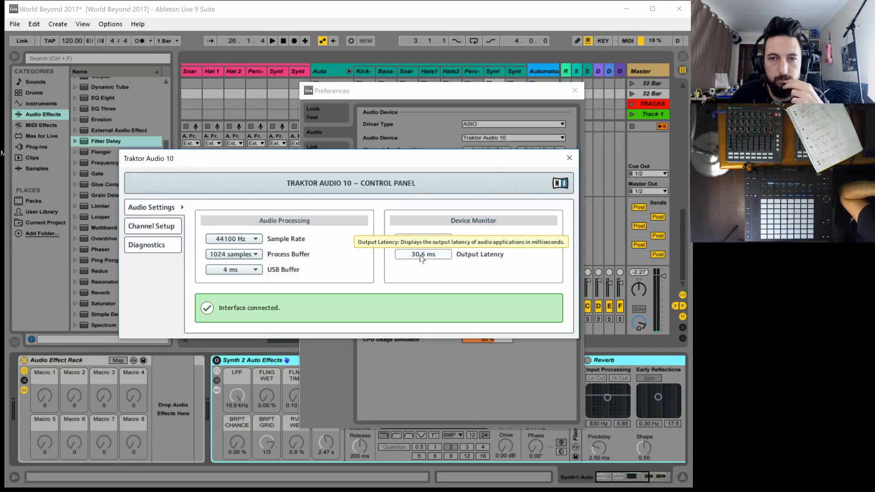
{"action": "left_click", "coordinate": [569, 157]}
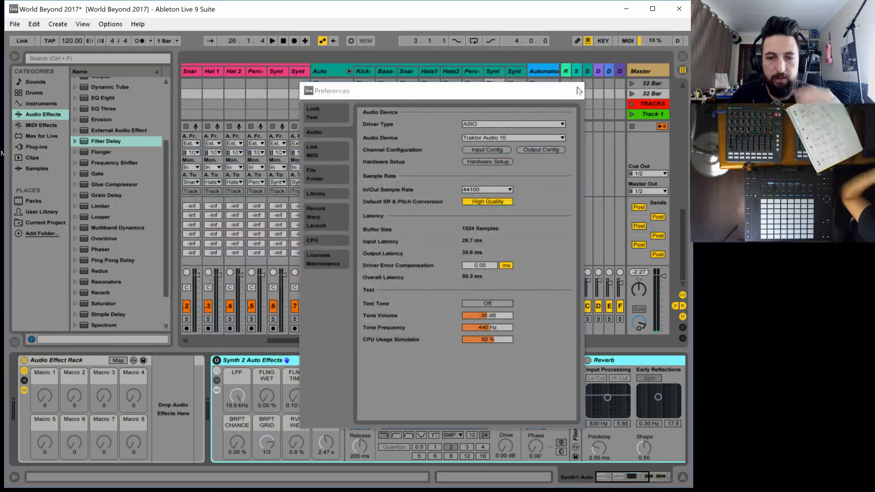
{"action": "left_click", "coordinate": [578, 90]}
Restart playback and collapse the Reverb device in the Snare-Aut0 rack
{"action": "key", "text": "space"}
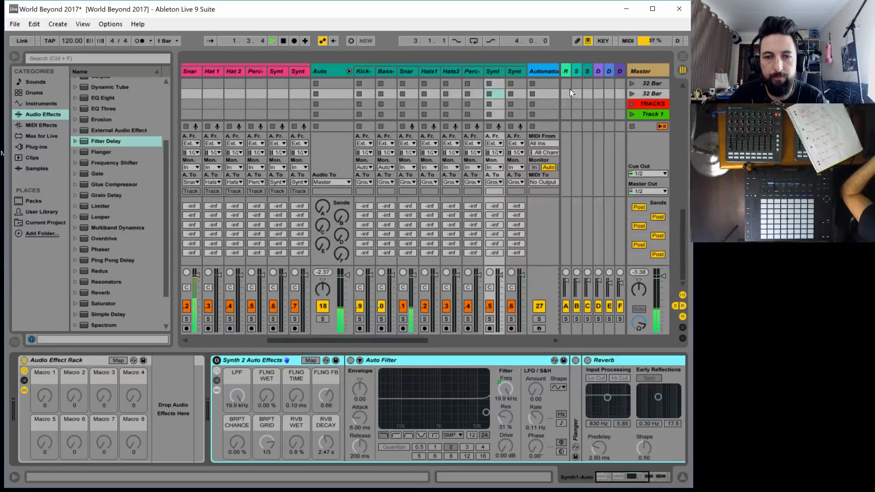
{"action": "left_click", "coordinate": [405, 72]}
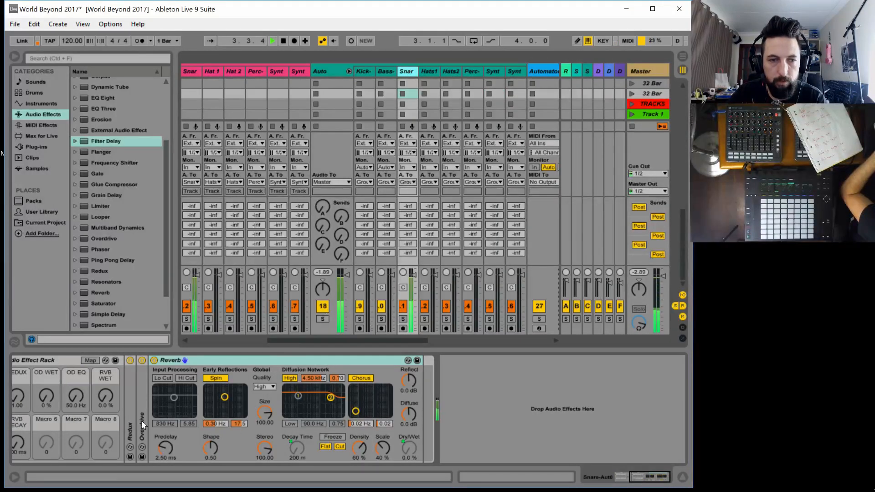
{"action": "left_click", "coordinate": [634, 474]}
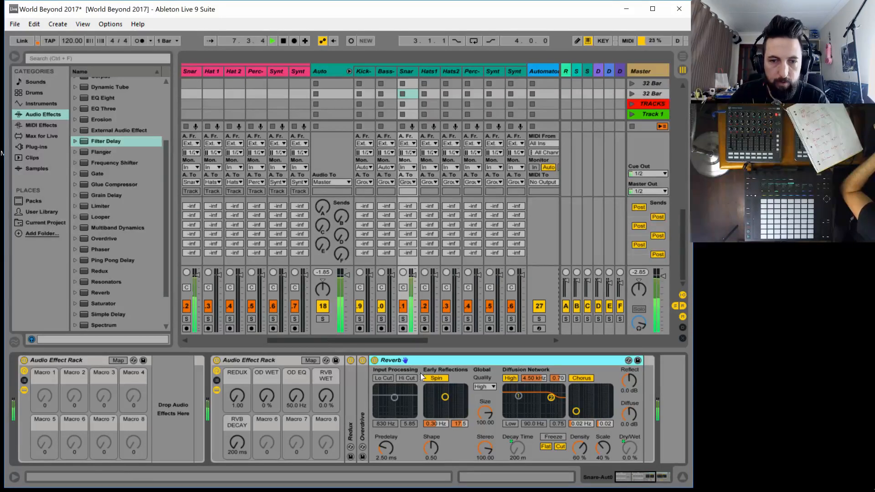
{"action": "double_click", "coordinate": [438, 359]}
Add Simple Delay after Reverb in the snare rack, link its channels and switch the delay to free time mode
{"action": "scroll", "coordinate": [98, 269], "scroll_direction": "down", "scroll_amount": 3}
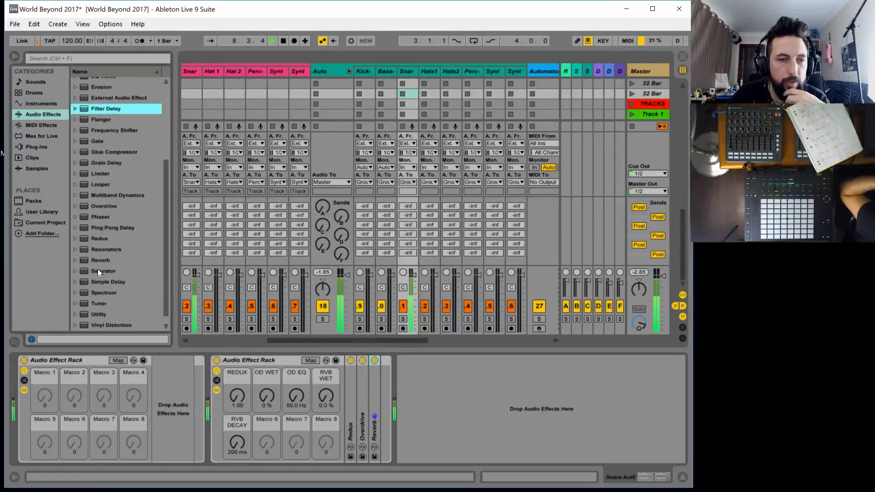
{"action": "left_click_drag", "start_coordinate": [113, 285], "coordinate": [398, 398]}
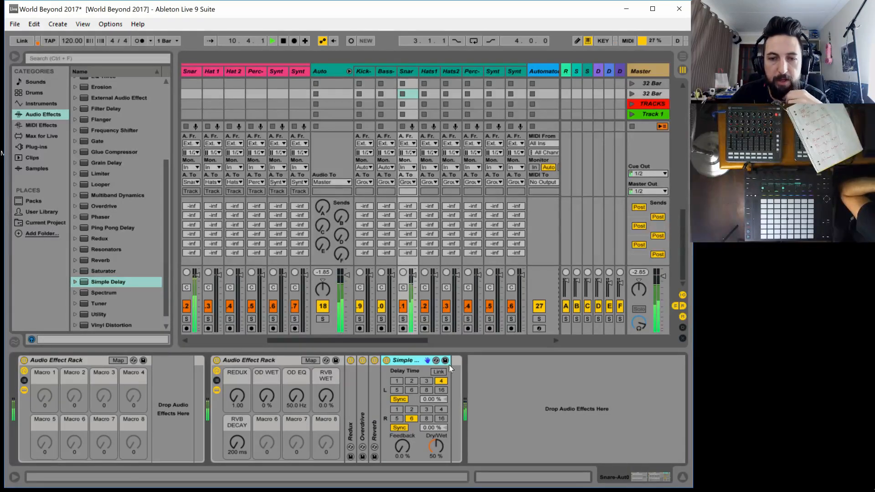
{"action": "left_click", "coordinate": [439, 371]}
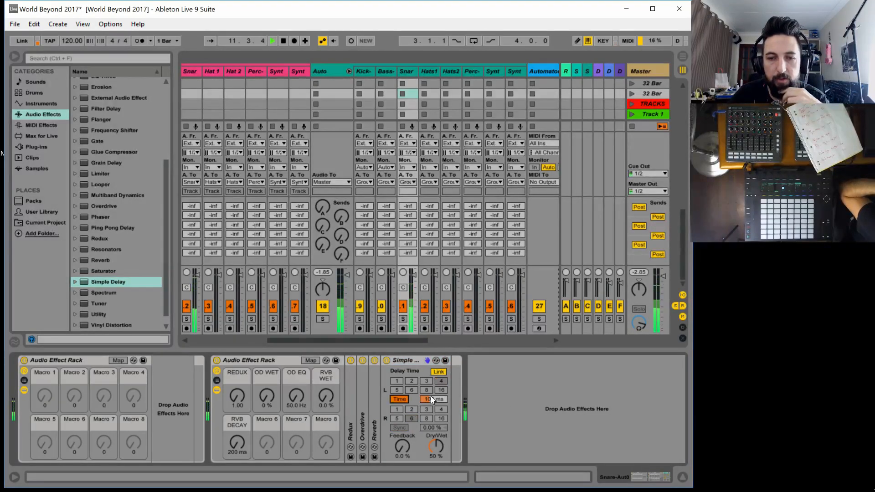
Set Simple Delay's time to 22 ms and map its Dry/Wet, Feedback and left delay time to Macros 6, 7 and 8
{"action": "left_click_drag", "start_coordinate": [431, 398], "coordinate": [431, 452]}
{"action": "left_click_drag", "start_coordinate": [431, 399], "coordinate": [432, 444]}
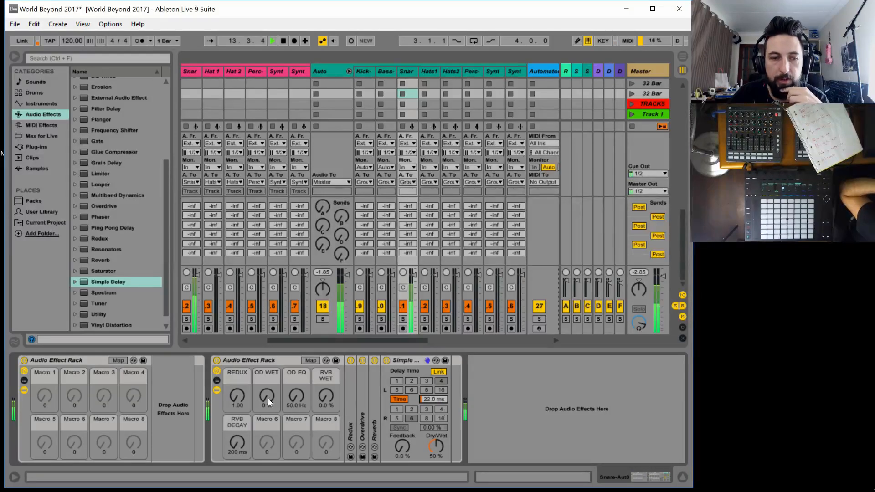
{"action": "left_click", "coordinate": [311, 360]}
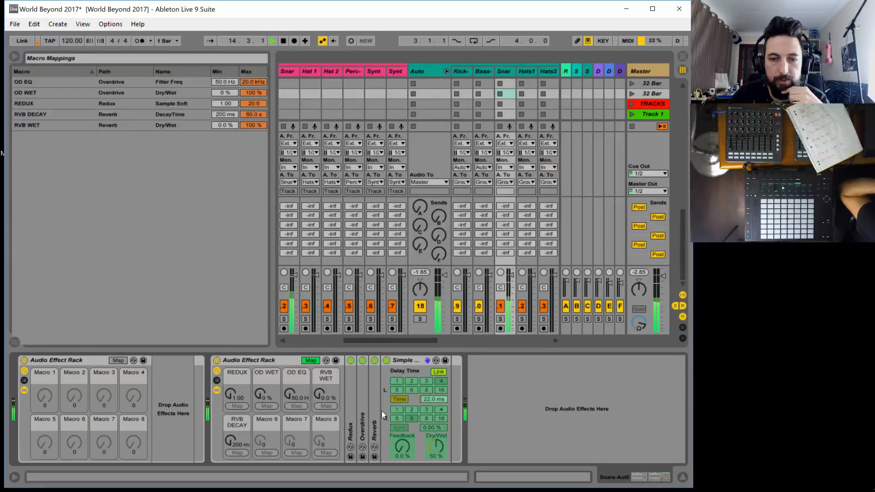
{"action": "left_click", "coordinate": [439, 449]}
{"action": "left_click", "coordinate": [266, 452]}
{"action": "left_click", "coordinate": [401, 447]}
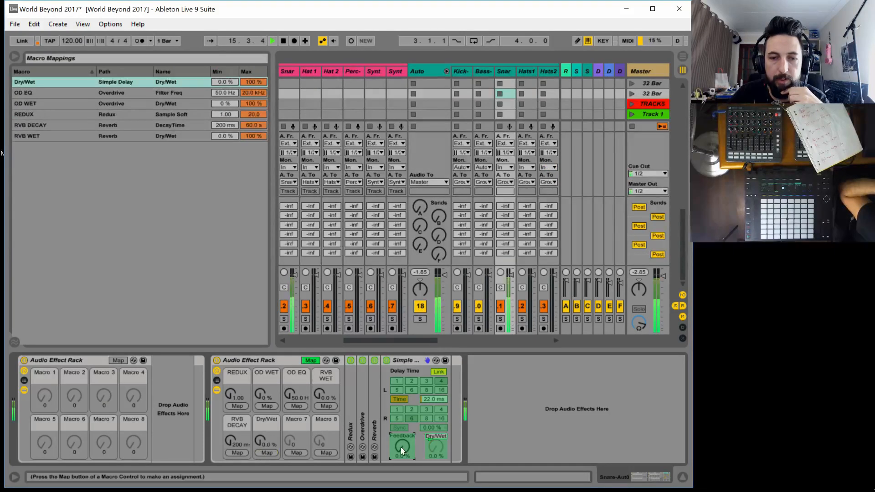
{"action": "left_click", "coordinate": [297, 453]}
{"action": "left_click", "coordinate": [430, 401]}
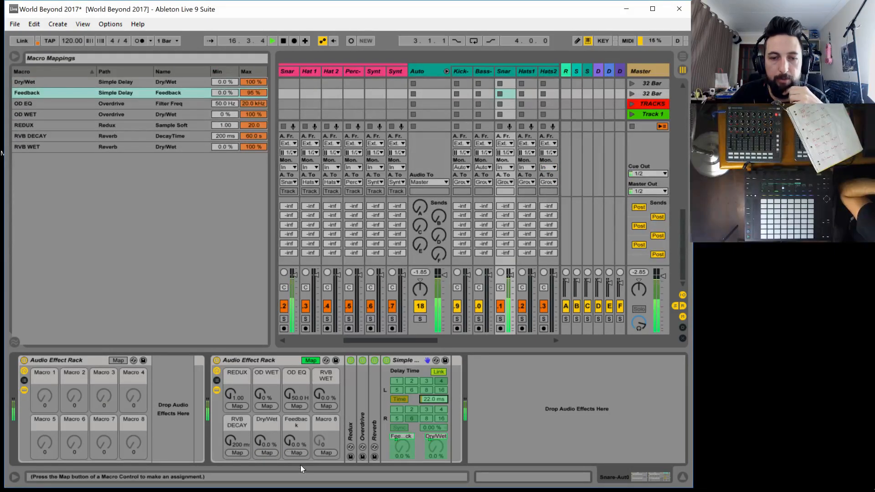
{"action": "left_click", "coordinate": [326, 453]}
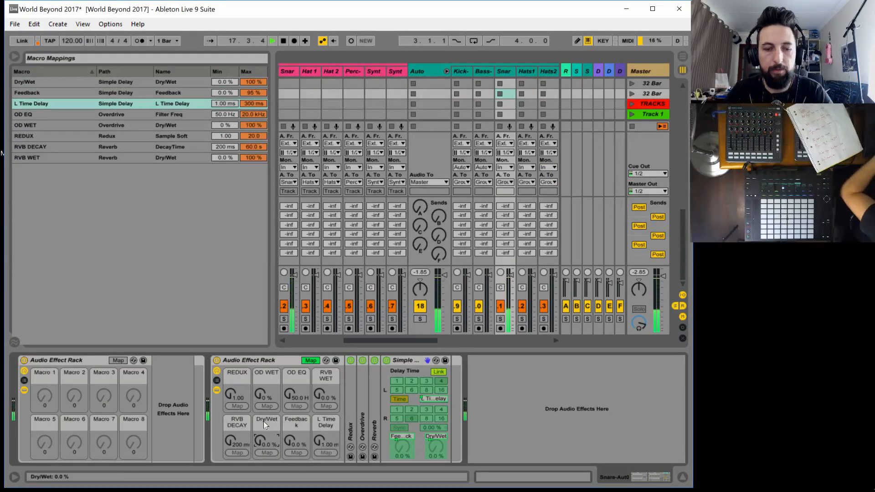
Rename the three Simple Delay macros in the snare rack as DLY WET, DLY FB and DLY TIME
{"action": "key", "text": "ctrl+r"}
{"action": "type", "text": "DLY"}
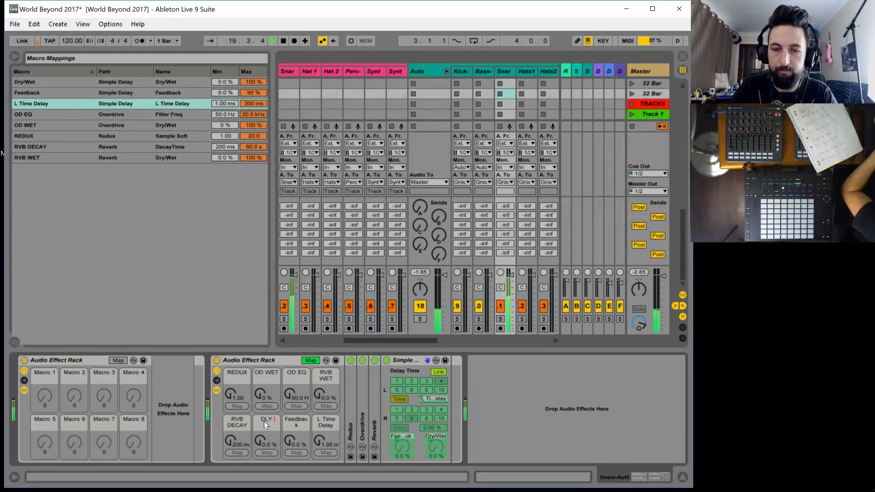
{"action": "type", "text": " WET"}
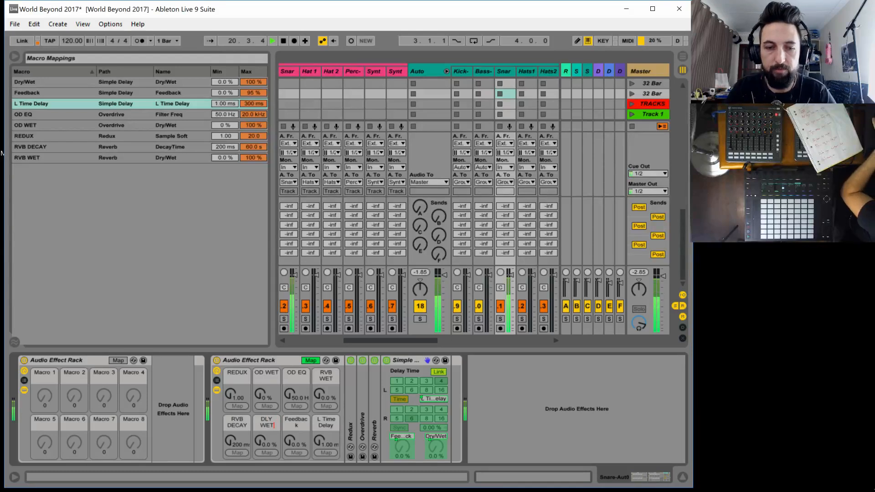
{"action": "key", "text": "Tab"}
{"action": "type", "text": "DL"}
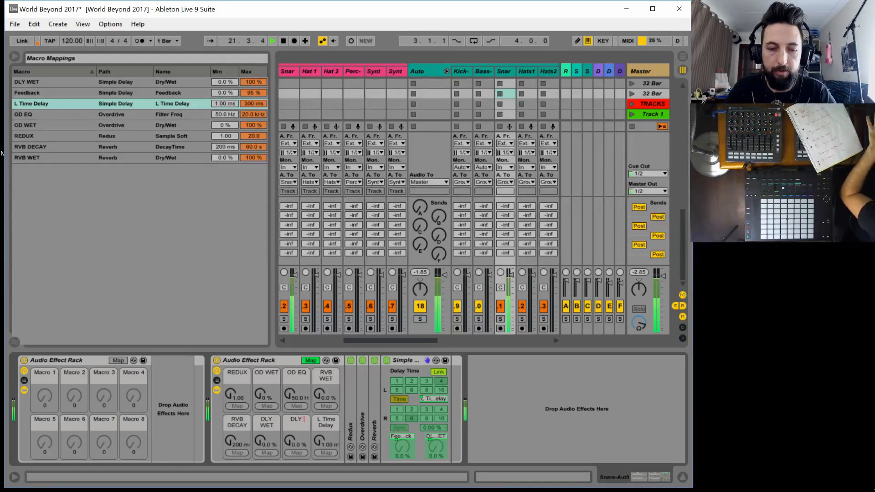
{"action": "type", "text": "Y FB"}
{"action": "key", "text": "Tab"}
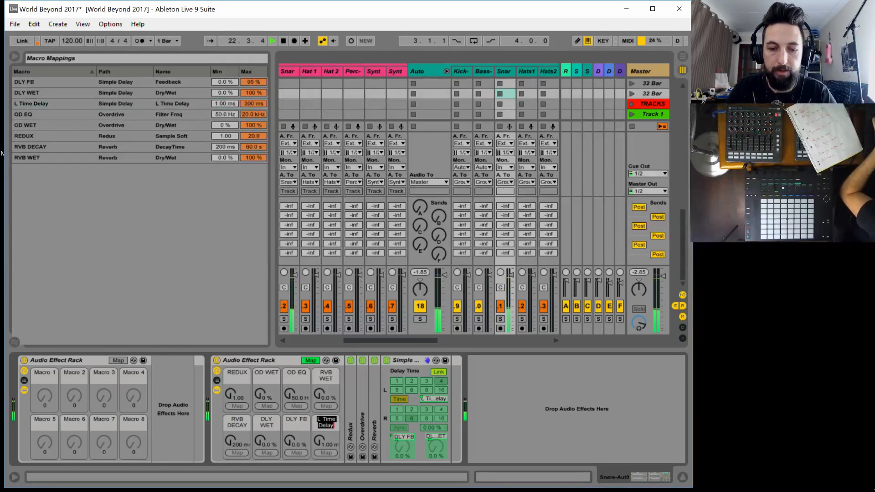
{"action": "type", "text": "DLY TIME"}
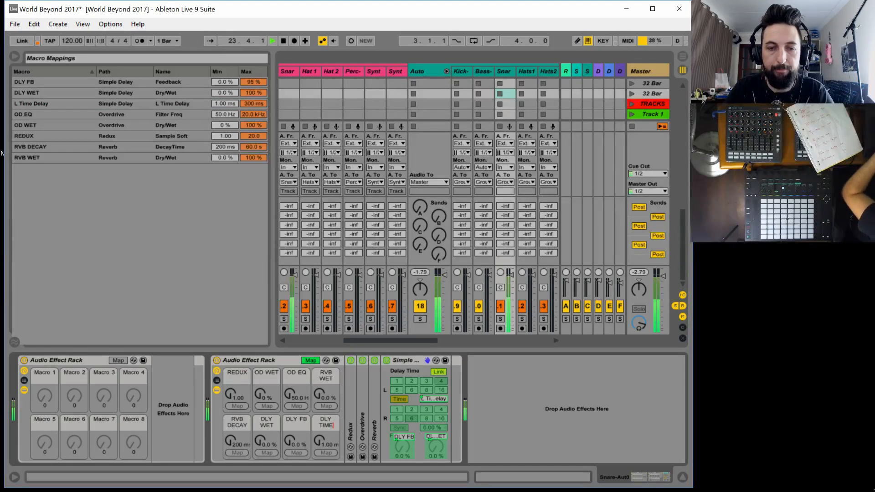
{"action": "key", "text": "Return"}
Raise the DLY WET macro to about 58 %, DLY FB to about 73 % and DLY TIME to about 90.5 ms
{"action": "left_click_drag", "start_coordinate": [260, 441], "coordinate": [261, 407]}
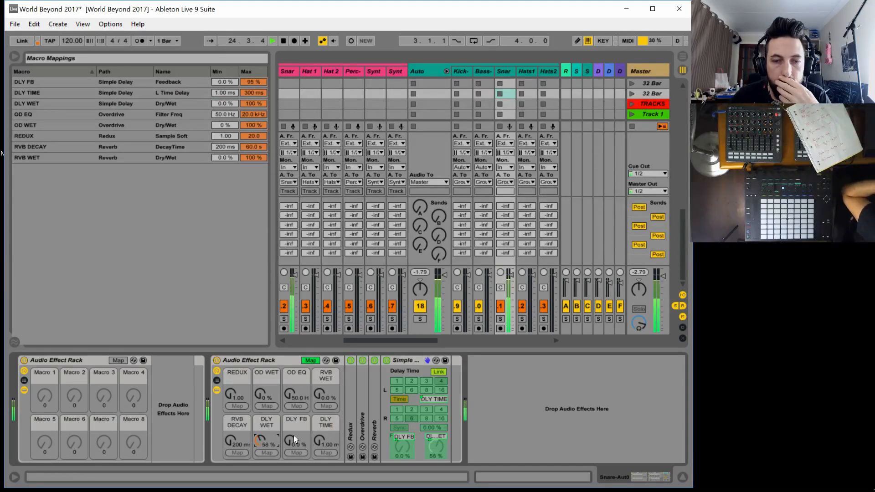
{"action": "left_click_drag", "start_coordinate": [287, 441], "coordinate": [287, 403]}
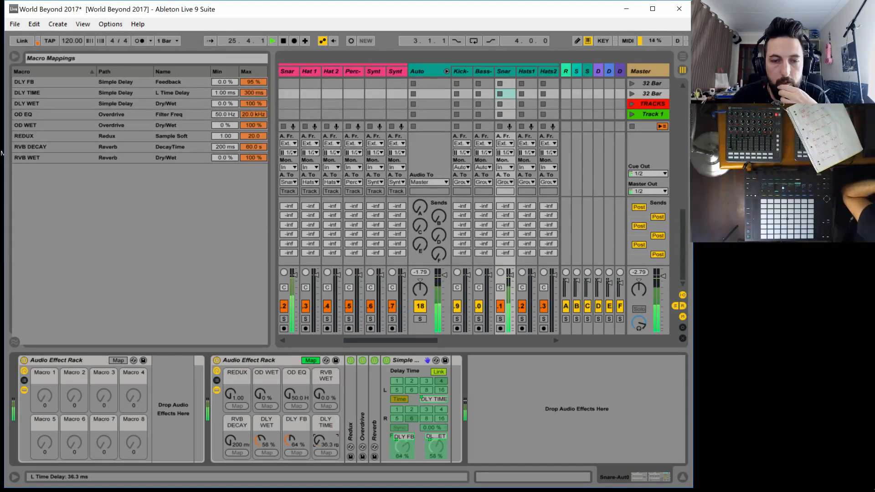
{"action": "left_click_drag", "start_coordinate": [286, 438], "coordinate": [312, 429]}
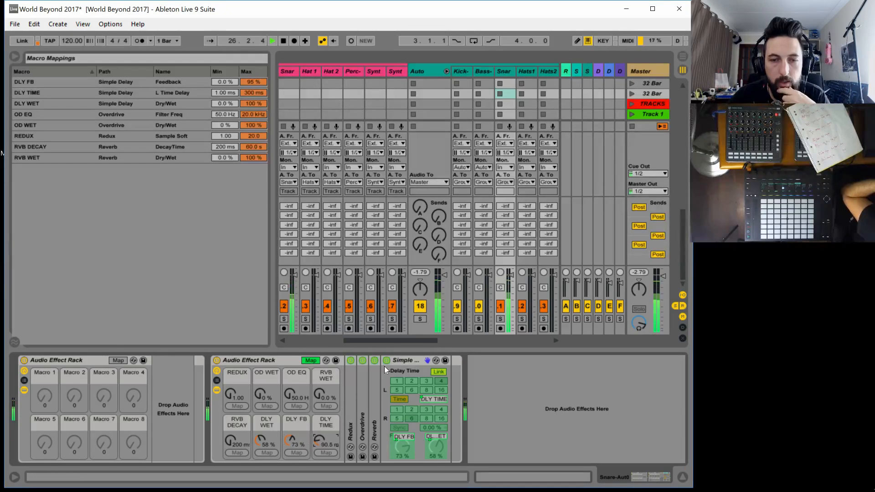
Leave macro mapping and switch the Simple Delay to Repitch mode
{"action": "left_click", "coordinate": [315, 359]}
{"action": "right_click", "coordinate": [411, 361]}
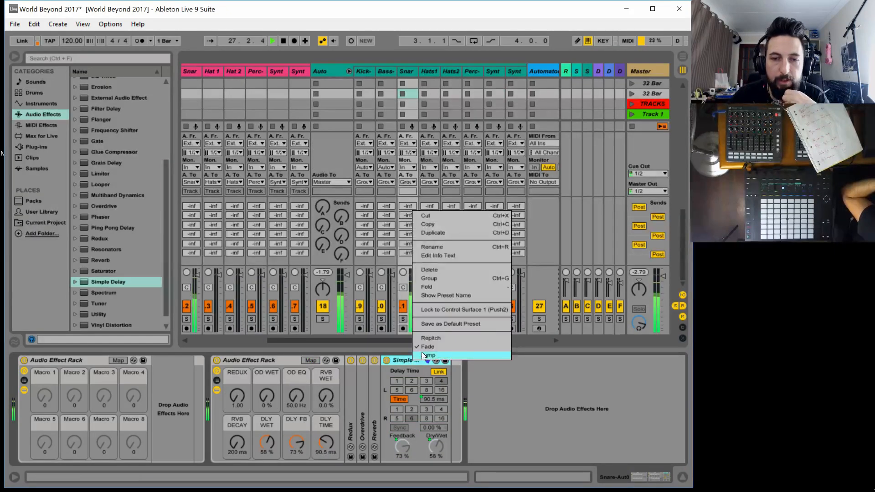
{"action": "left_click", "coordinate": [440, 337]}
Try out the snare rack's macros during playback, raising REDUX to about 10.7 and DLY TIME to about 112 ms
{"action": "mouse_move", "coordinate": [326, 441]}
{"action": "left_mouse_down"}
{"action": "mouse_move", "coordinate": [325, 460]}
{"action": "mouse_move", "coordinate": [297, 435]}
{"action": "mouse_move", "coordinate": [328, 431]}
{"action": "left_mouse_up"}
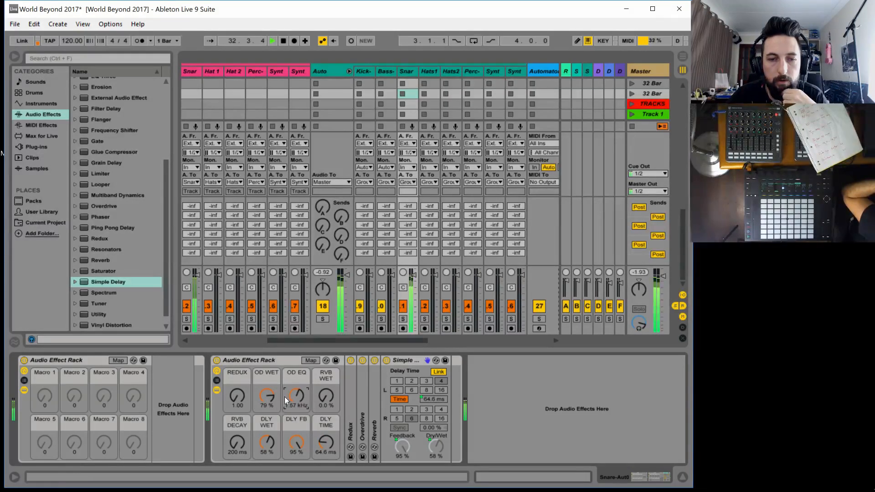
{"action": "left_click_drag", "start_coordinate": [326, 443], "coordinate": [326, 463]}
{"action": "left_click_drag", "start_coordinate": [237, 396], "coordinate": [237, 370]}
{"action": "left_click_drag", "start_coordinate": [326, 443], "coordinate": [327, 412]}
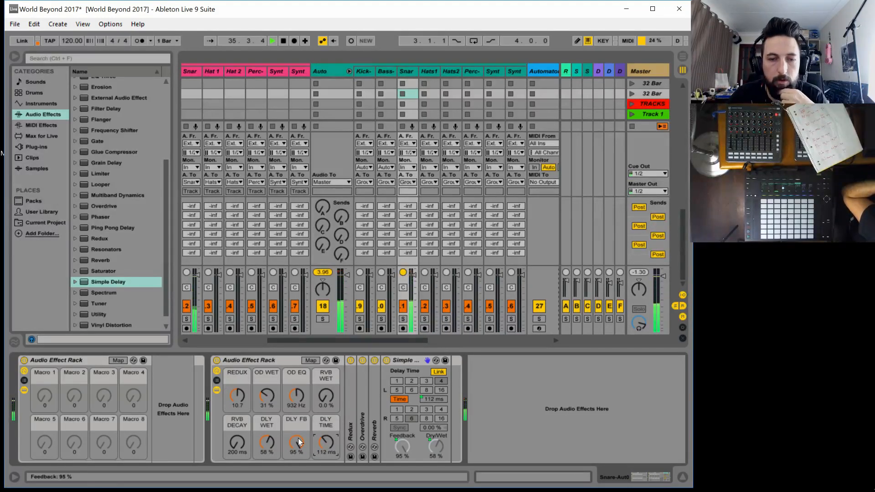
Return the DLY FB, DLY TIME, DLY WET, REDUX and OD WET macros to their minimum values
{"action": "left_click", "coordinate": [297, 442]}
{"action": "left_click_drag", "start_coordinate": [296, 442], "coordinate": [326, 470]}
{"action": "left_click_drag", "start_coordinate": [274, 443], "coordinate": [274, 474]}
{"action": "left_click_drag", "start_coordinate": [237, 397], "coordinate": [238, 428]}
{"action": "left_click_drag", "start_coordinate": [272, 401], "coordinate": [273, 424]}
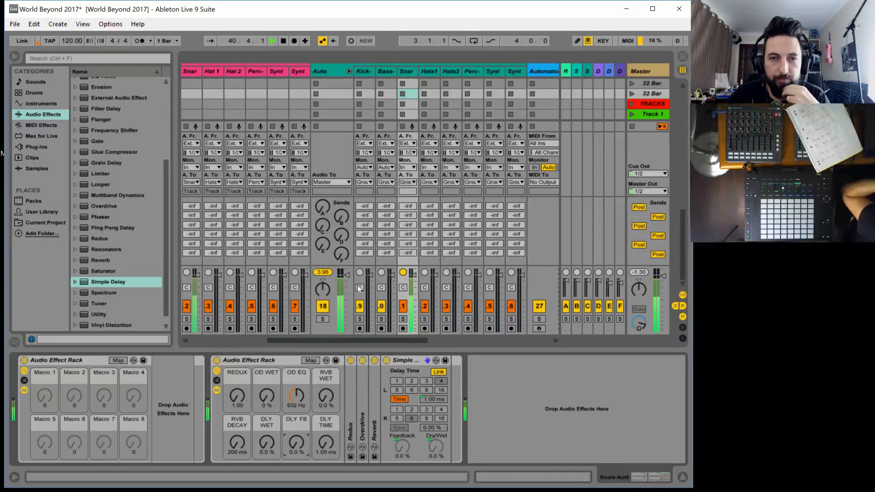
Launch the Track 1 clip on the Bass track and stop the playing clip on the snare track
{"action": "left_click", "coordinate": [386, 71]}
{"action": "left_click_drag", "start_coordinate": [302, 343], "coordinate": [201, 336]}
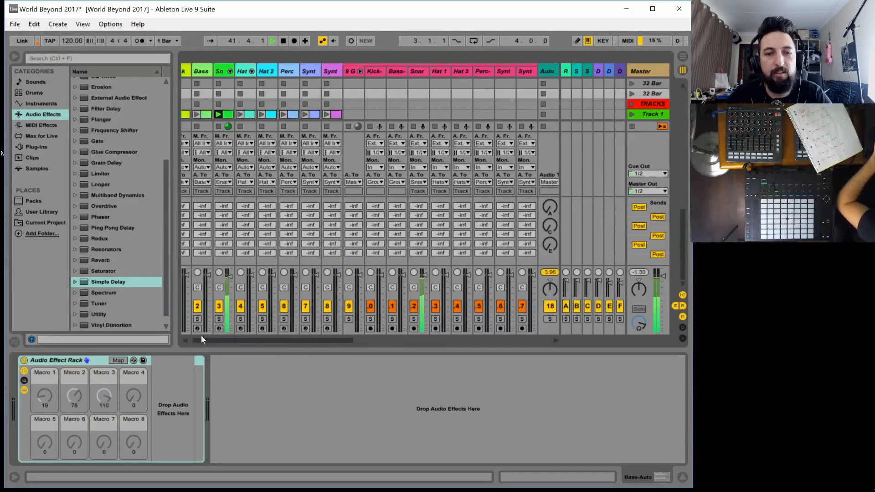
{"action": "left_click", "coordinate": [207, 114]}
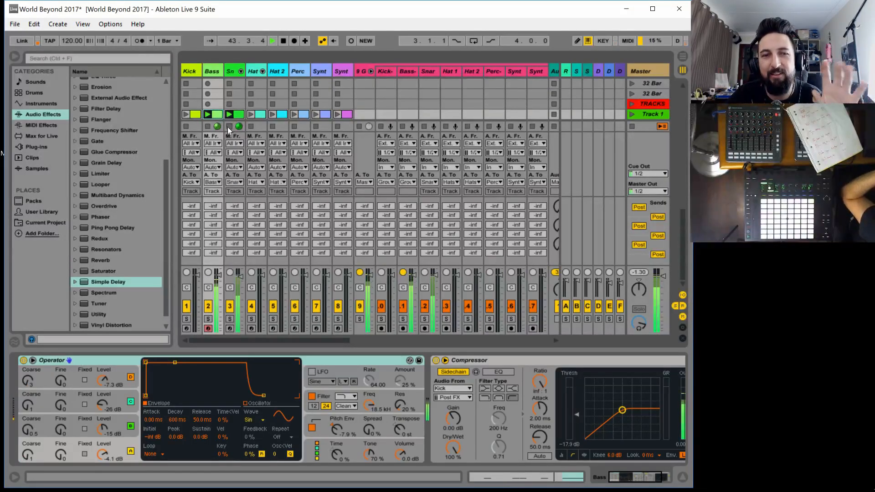
{"action": "left_click", "coordinate": [230, 126]}
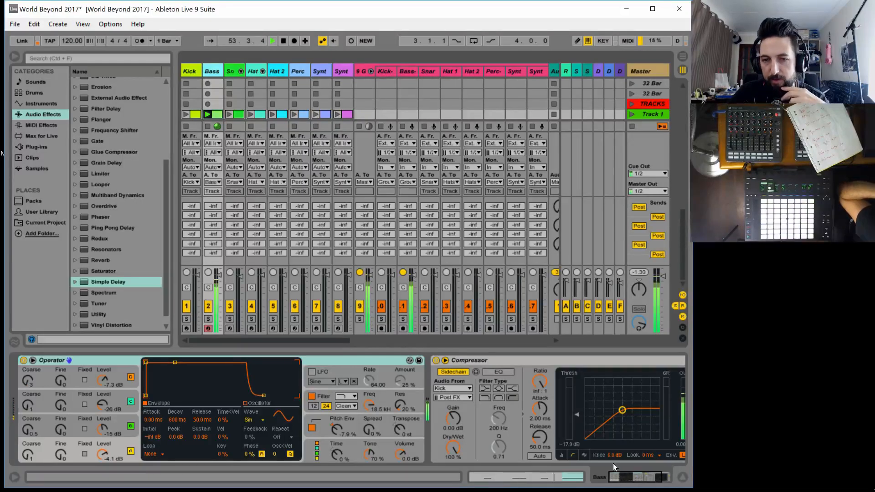
Raise the bass Operator's oscillator B level to about -1.2 dB and oscillator C level to about -11 dB
{"action": "left_click_drag", "start_coordinate": [633, 481], "coordinate": [647, 478]}
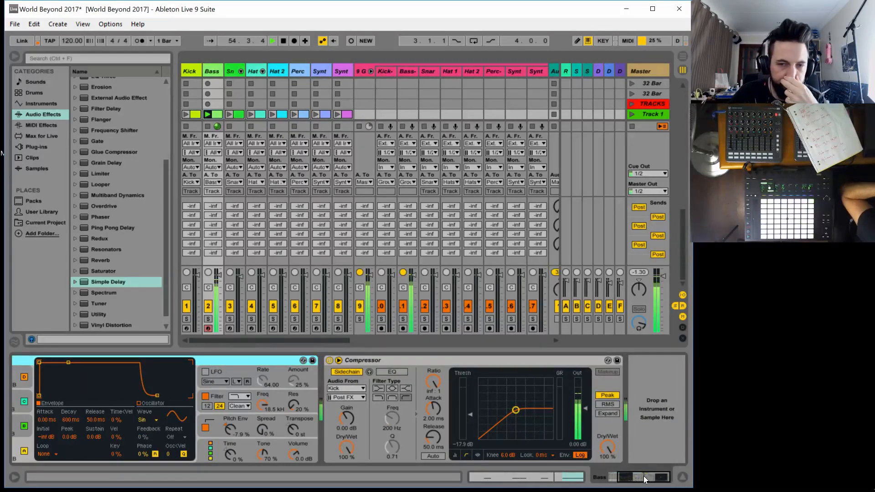
{"action": "left_click_drag", "start_coordinate": [644, 479], "coordinate": [636, 478]}
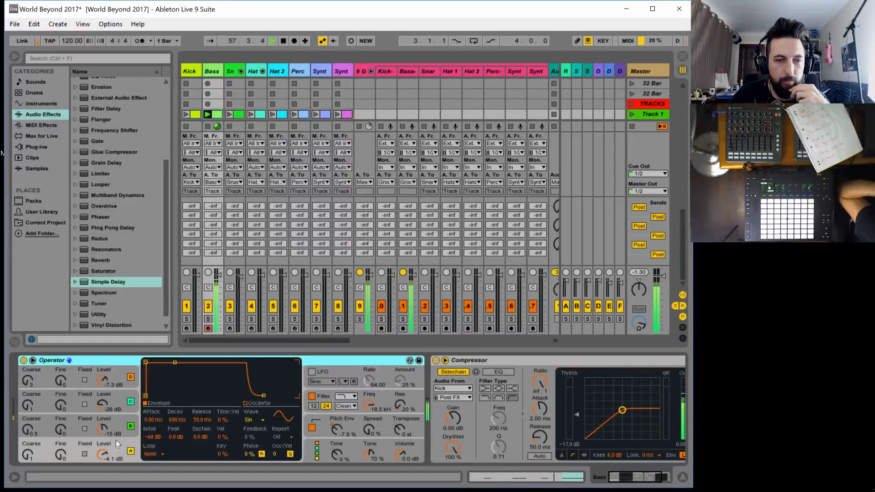
{"action": "left_click_drag", "start_coordinate": [109, 433], "coordinate": [109, 406]}
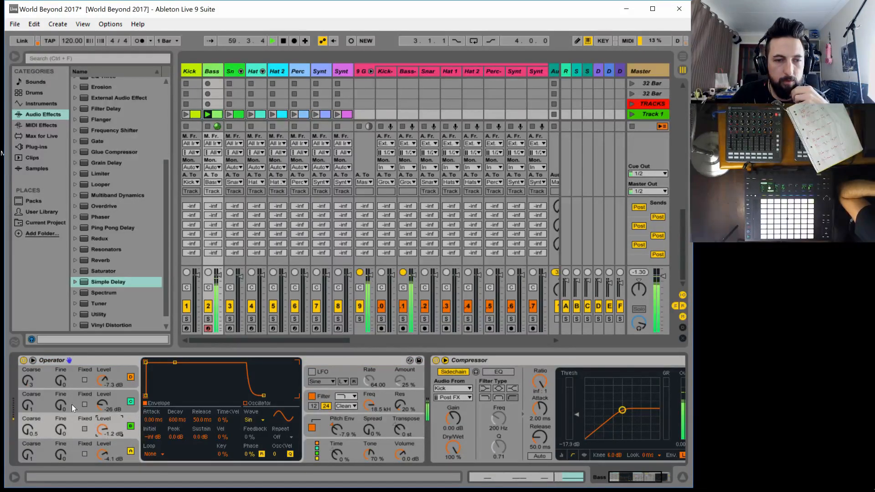
{"action": "left_click_drag", "start_coordinate": [102, 405], "coordinate": [103, 401]}
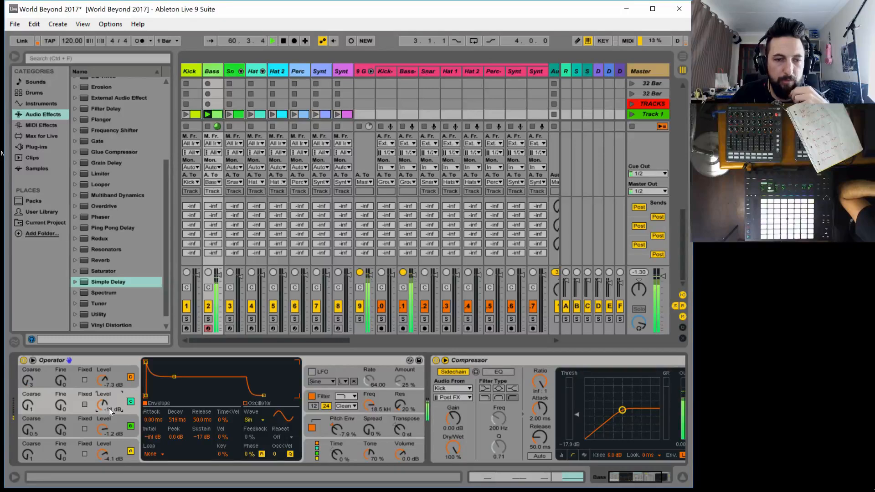
Set oscillator C's envelope to full sustain with about 315 ms decay, and lower oscillator B's level to about -24 dB
{"action": "left_click", "coordinate": [121, 424]}
{"action": "left_click", "coordinate": [118, 396]}
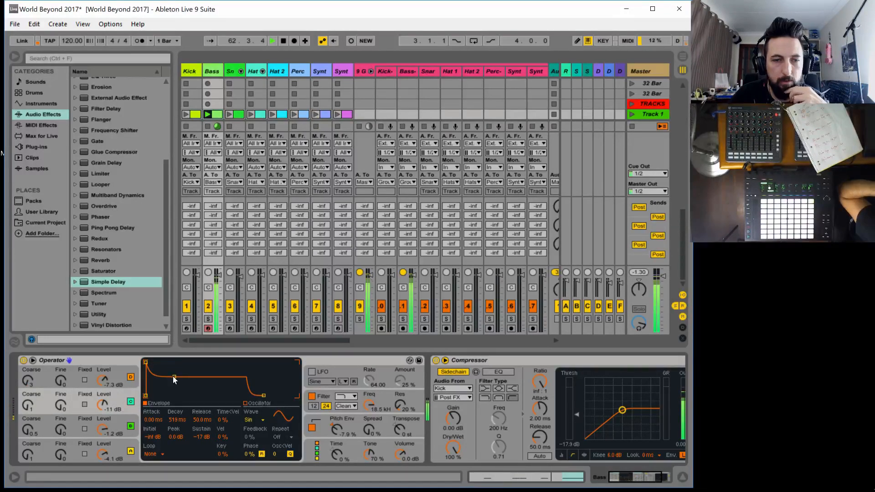
{"action": "left_click_drag", "start_coordinate": [174, 378], "coordinate": [174, 363]}
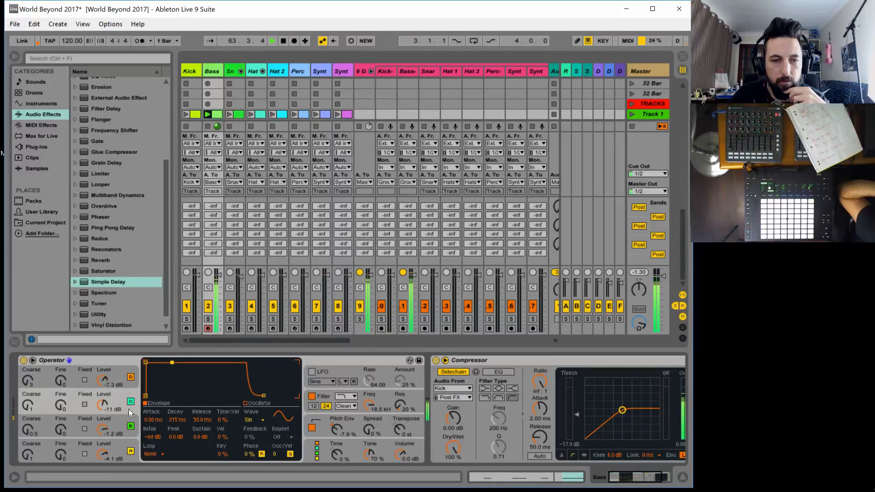
{"action": "left_click_drag", "start_coordinate": [99, 431], "coordinate": [100, 451]}
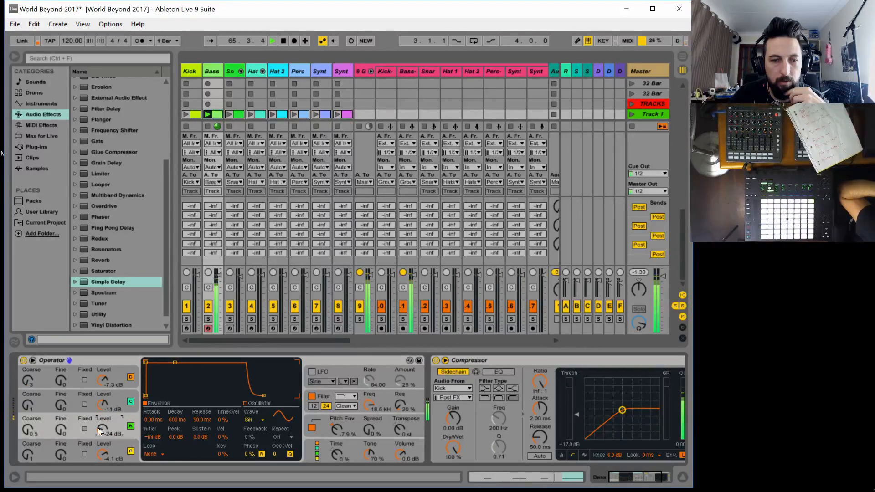
Change oscillator A's waveform to Saw D and set its level to about -1.6 dB
{"action": "left_click", "coordinate": [86, 444]}
{"action": "left_click", "coordinate": [264, 420]}
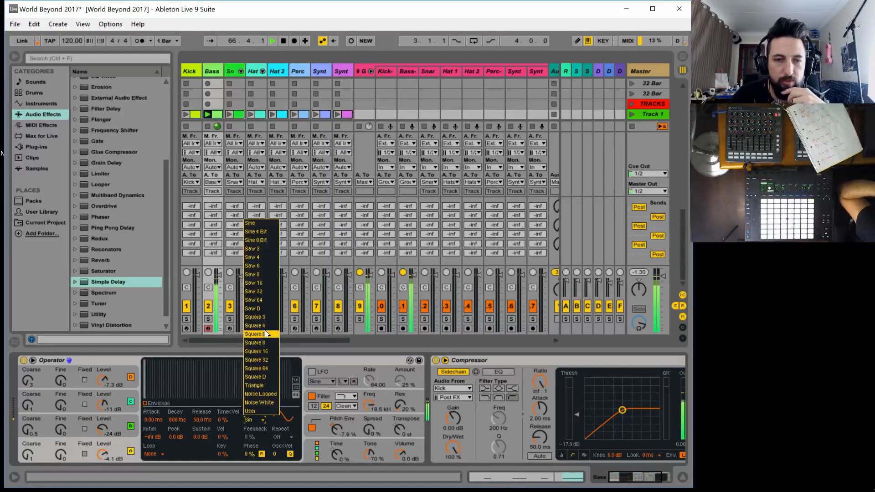
{"action": "left_click", "coordinate": [254, 312]}
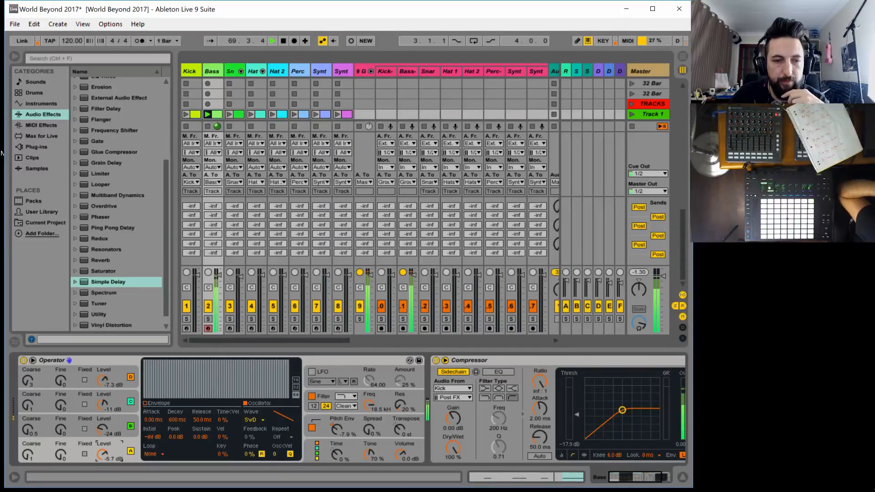
{"action": "mouse_move", "coordinate": [103, 455]}
{"action": "left_mouse_down"}
{"action": "mouse_move", "coordinate": [98, 437]}
{"action": "mouse_move", "coordinate": [103, 451]}
{"action": "left_mouse_up"}
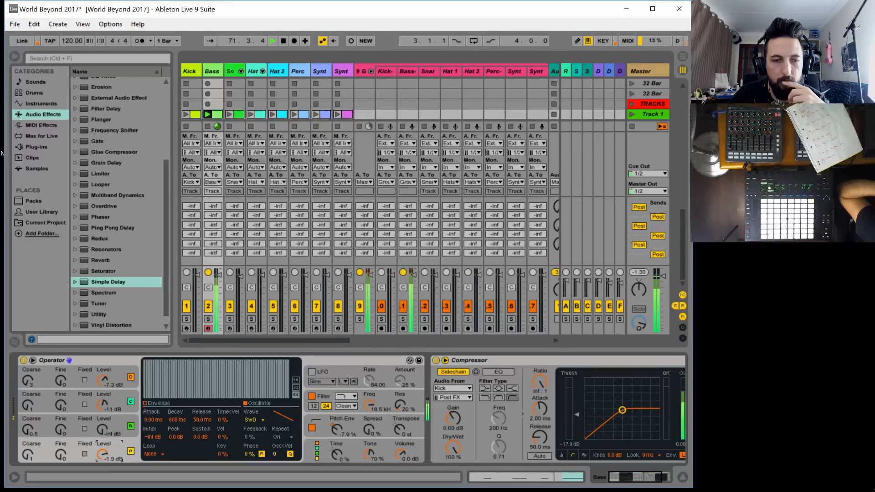
Switch oscillator A to the Square D waveform and lower Operator's overall volume to -12 dB
{"action": "left_click", "coordinate": [253, 419]}
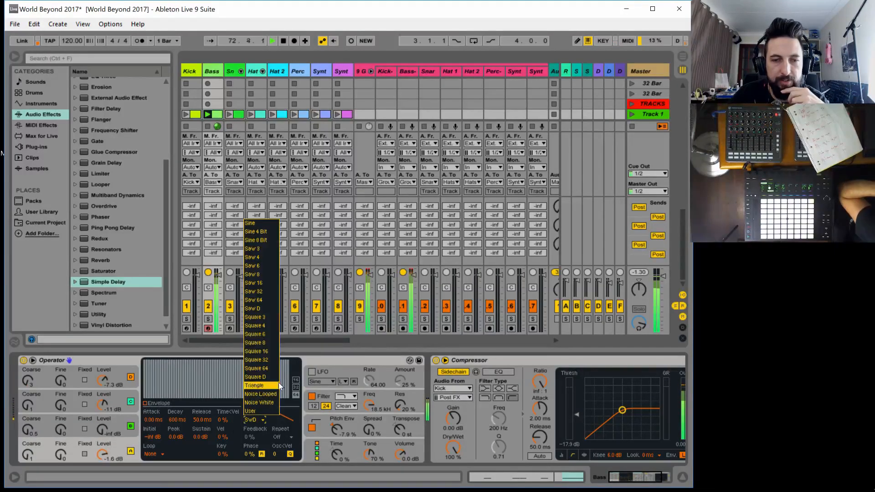
{"action": "left_click", "coordinate": [265, 376]}
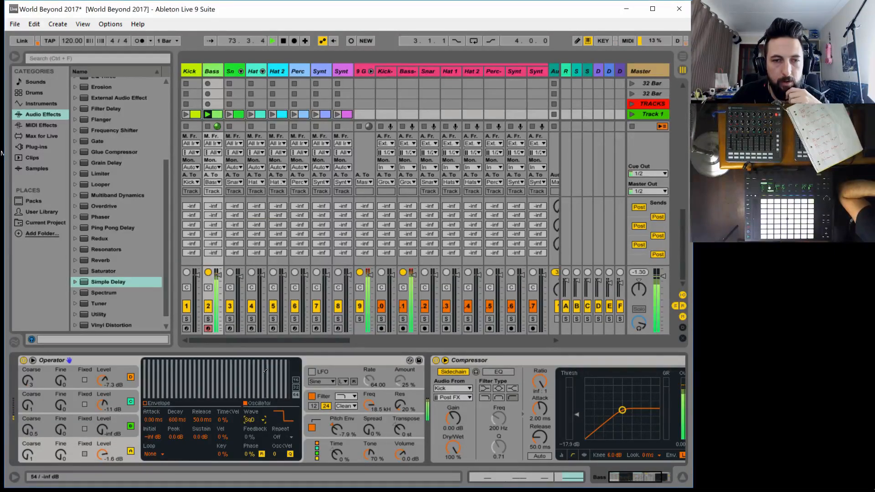
{"action": "left_click_drag", "start_coordinate": [285, 341], "coordinate": [318, 317]}
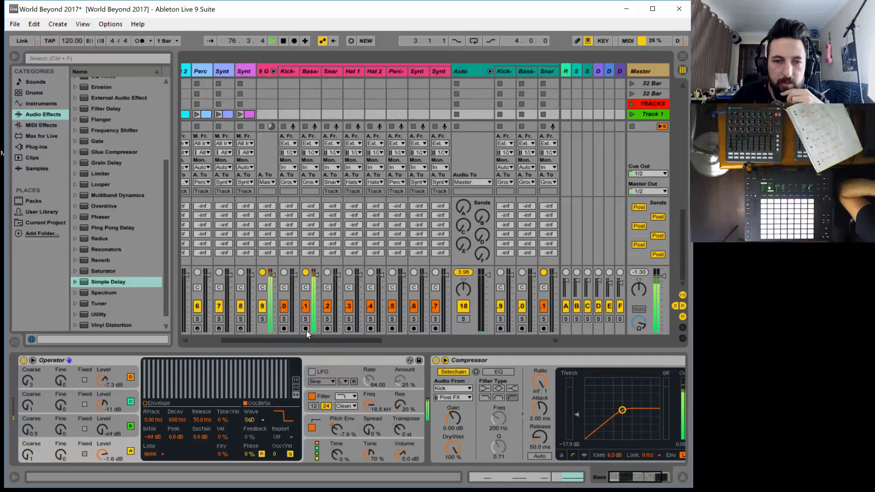
{"action": "left_click_drag", "start_coordinate": [396, 452], "coordinate": [396, 465]}
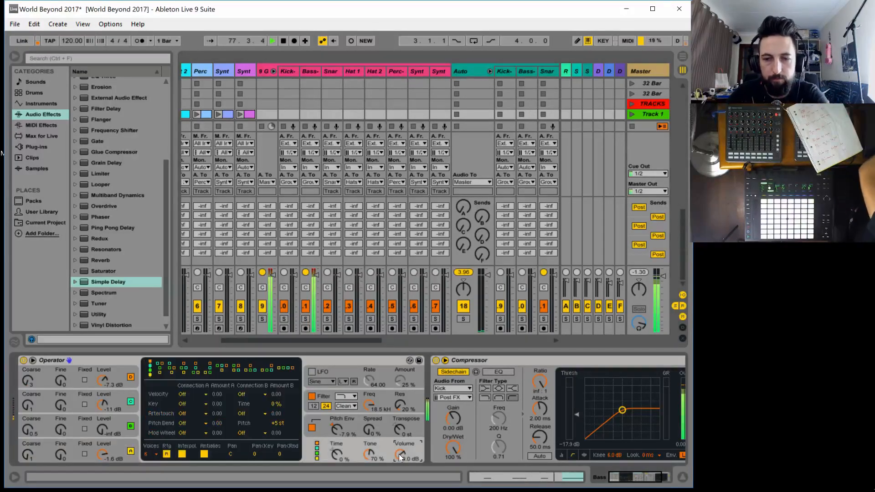
Route the filler bass track's output to Bass-Auto and set the Bass-Auto track's monitoring to In
{"action": "left_click", "coordinate": [311, 181]}
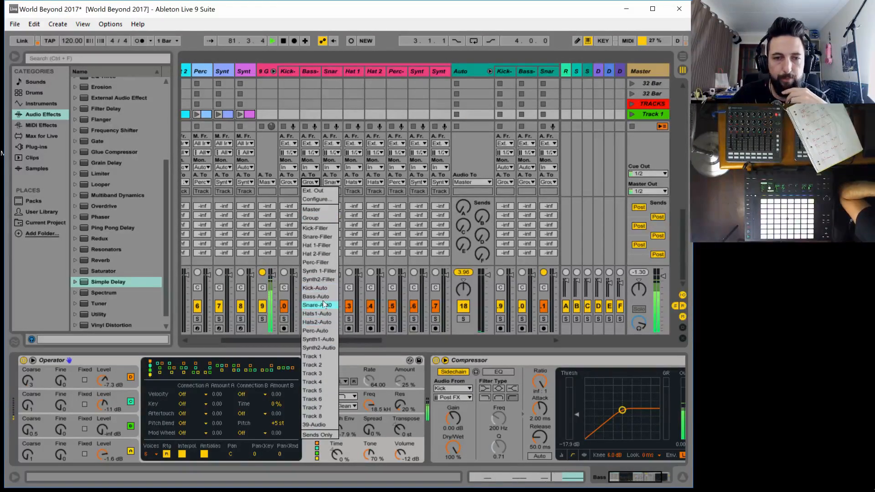
{"action": "left_click", "coordinate": [333, 319]}
{"action": "left_click_drag", "start_coordinate": [338, 339], "coordinate": [386, 332]}
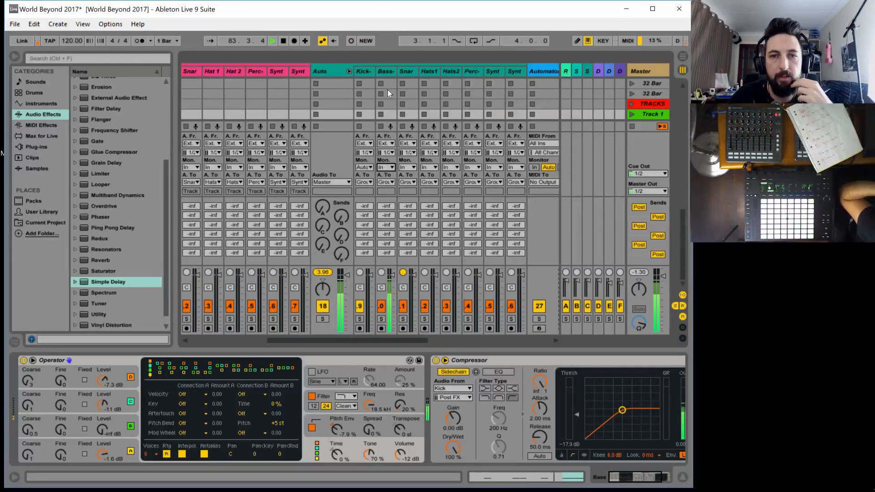
Add a second Audio Effect Rack with its macros shown to the Bass-Auto track, and put an Auto Filter with 55 % resonance in it
{"action": "left_click", "coordinate": [386, 72]}
{"action": "scroll", "coordinate": [139, 146], "scroll_direction": "up", "scroll_amount": 4}
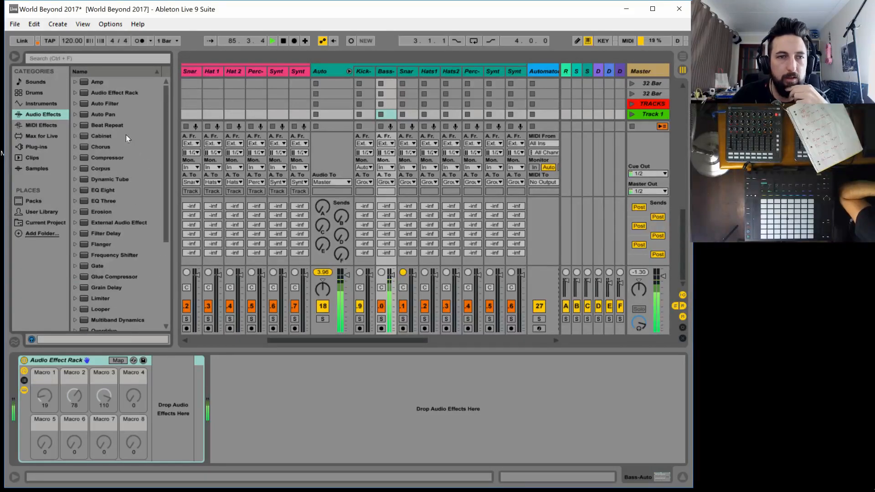
{"action": "left_click_drag", "start_coordinate": [125, 96], "coordinate": [198, 384]}
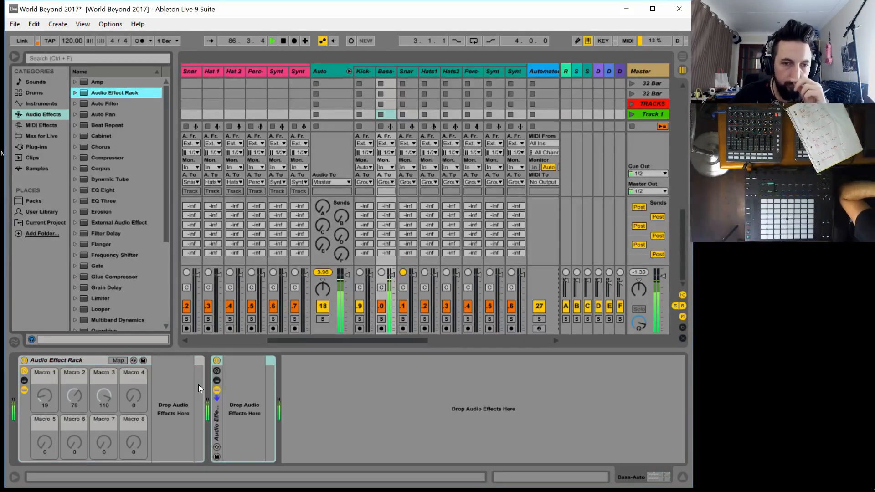
{"action": "left_click", "coordinate": [218, 373]}
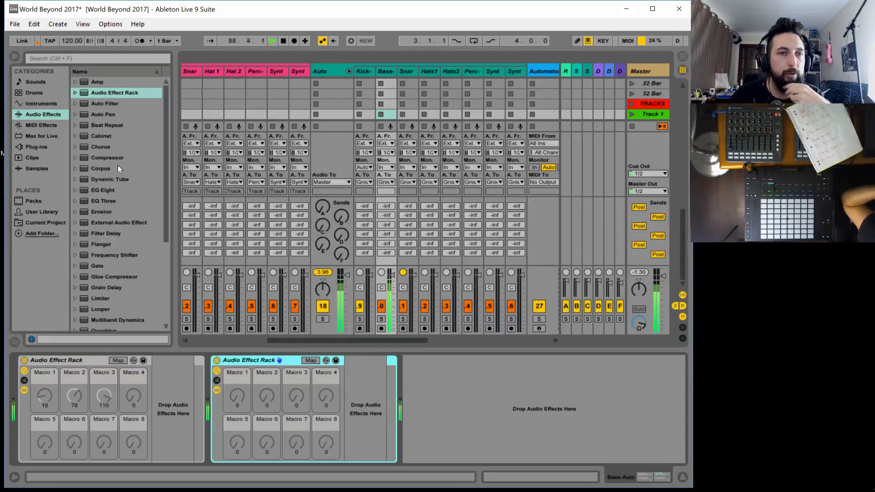
{"action": "left_click_drag", "start_coordinate": [111, 104], "coordinate": [387, 389]}
{"action": "left_click_drag", "start_coordinate": [502, 415], "coordinate": [500, 416]}
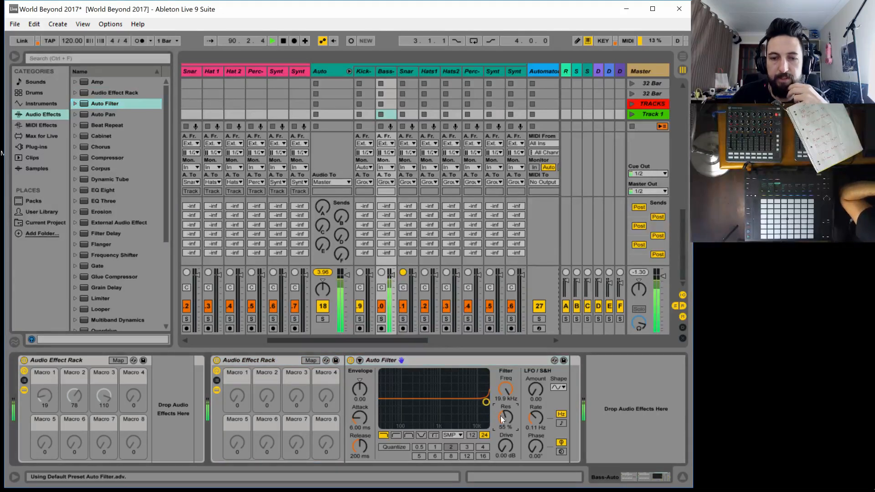
Map the Auto Filter's frequency to Macro 1 of the new rack, name the macro LPF and raise it to 19.9 kHz
{"action": "left_click", "coordinate": [313, 360]}
{"action": "left_click", "coordinate": [509, 385]}
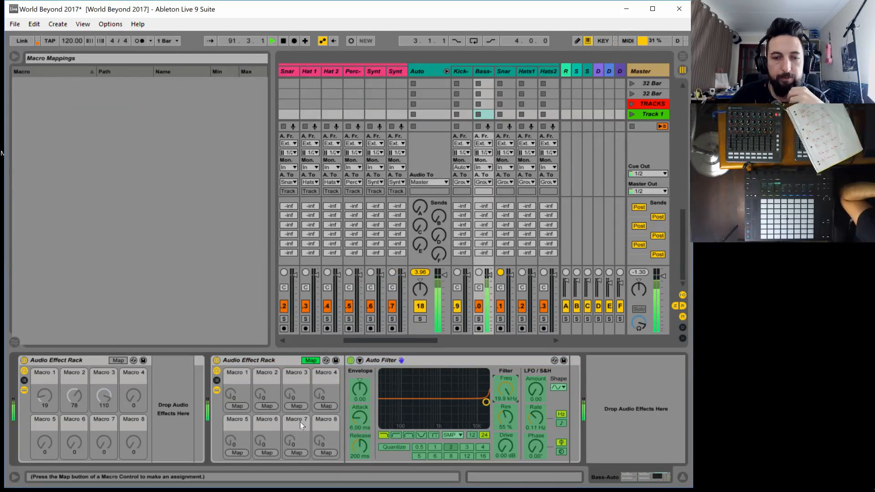
{"action": "left_click", "coordinate": [233, 406]}
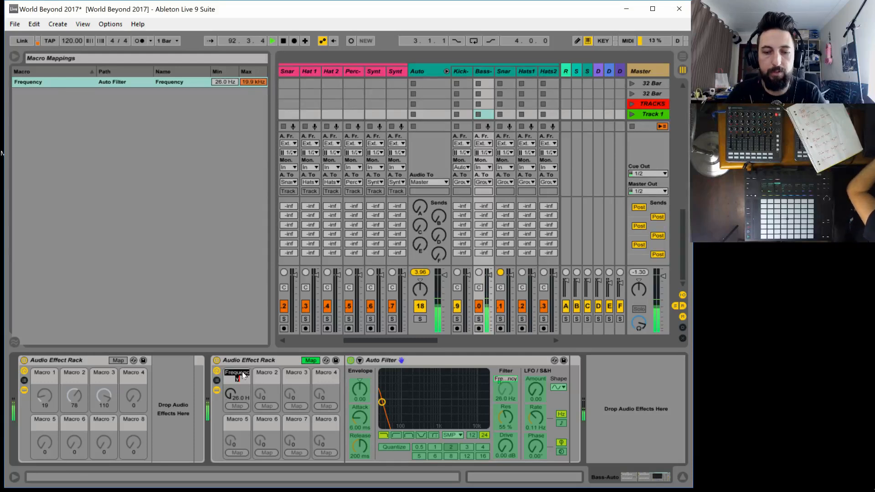
{"action": "type", "text": "LPF"}
{"action": "key", "text": "Return"}
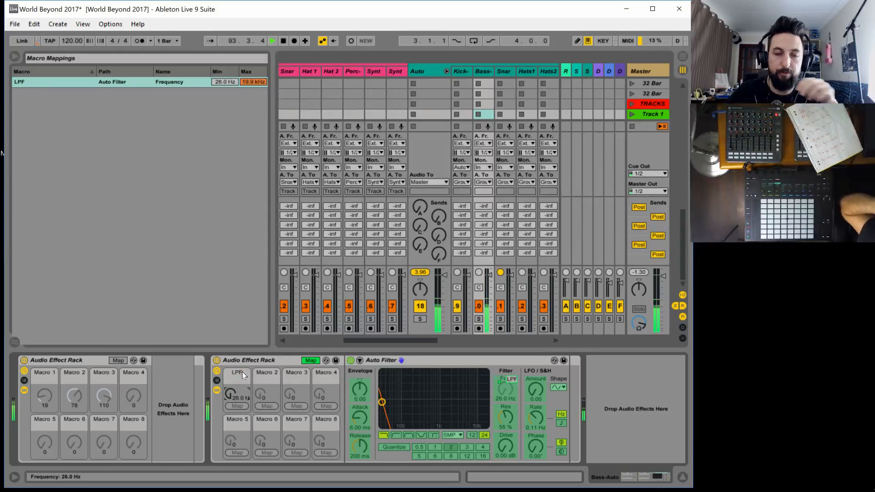
{"action": "left_click_drag", "start_coordinate": [231, 395], "coordinate": [231, 364]}
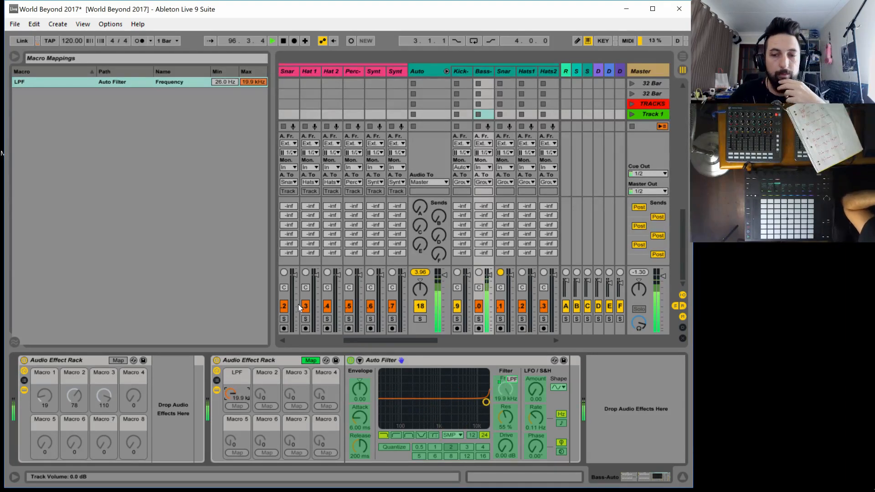
{"action": "left_click", "coordinate": [316, 361]}
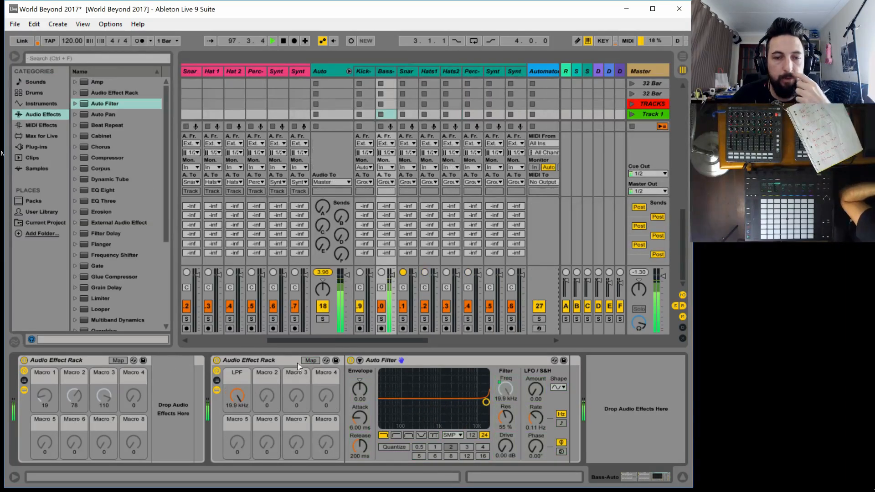
Add a Flanger after the Auto Filter in the rack and set its LFO amount to 0 %
{"action": "scroll", "coordinate": [124, 237], "scroll_direction": "down", "scroll_amount": 2}
{"action": "left_click", "coordinate": [97, 221]}
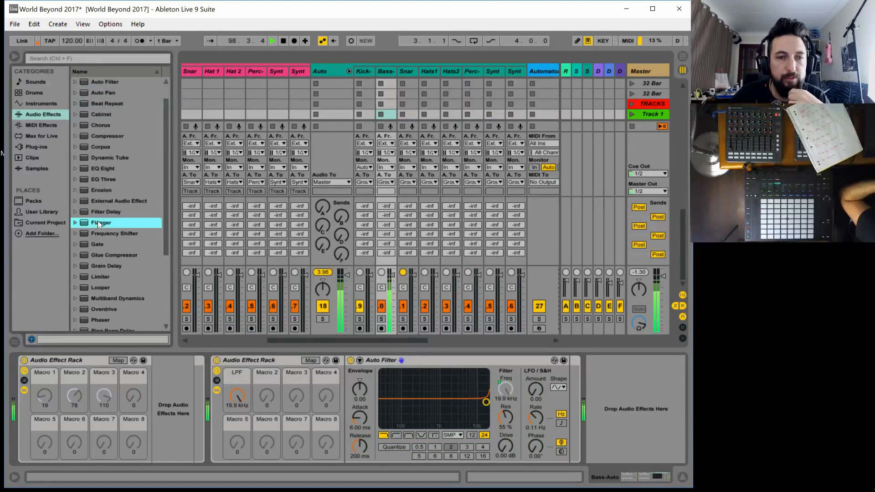
{"action": "key", "text": "Return"}
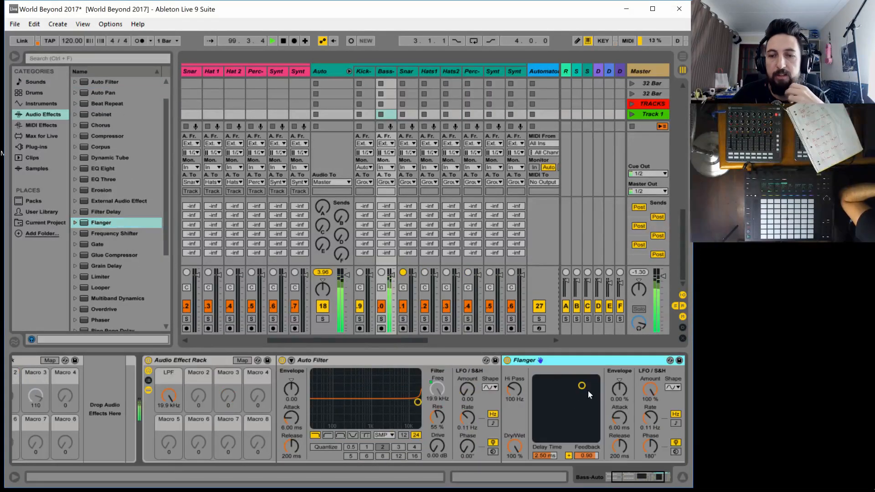
{"action": "left_click_drag", "start_coordinate": [655, 390], "coordinate": [655, 424]}
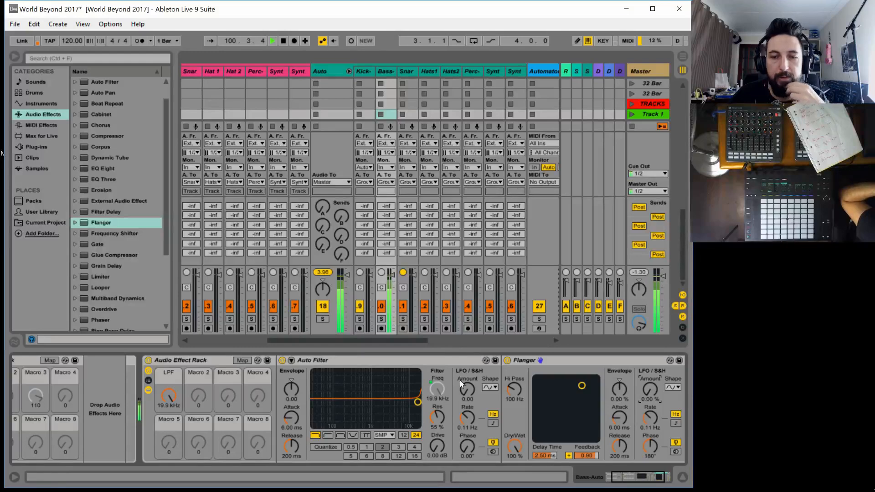
Map the Flanger's Dry/Wet, Delay Time and Feedback to Macros 2, 3 and 4 of the rack
{"action": "left_click", "coordinate": [242, 360]}
{"action": "left_click", "coordinate": [515, 448]}
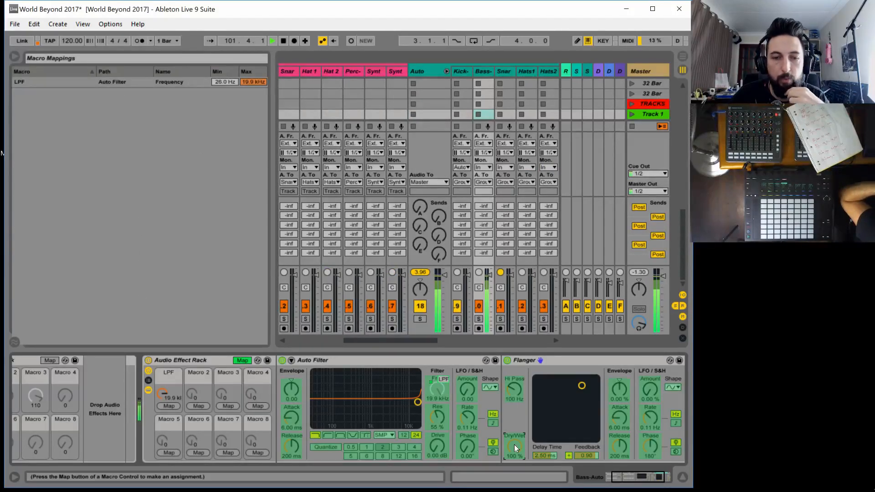
{"action": "left_click", "coordinate": [204, 406]}
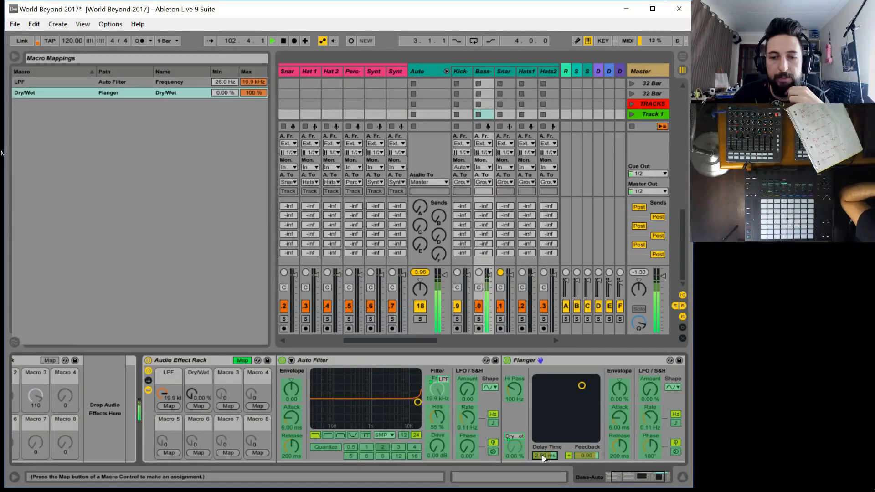
{"action": "left_click", "coordinate": [219, 404]}
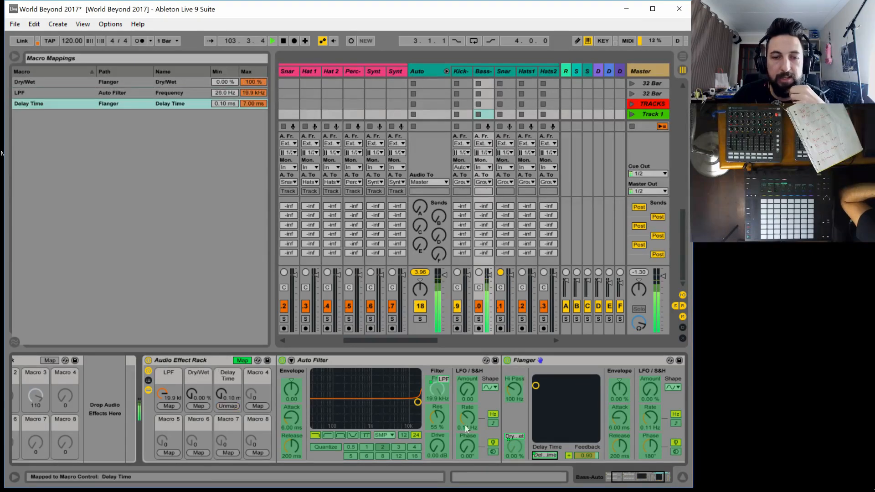
{"action": "left_click", "coordinate": [587, 456]}
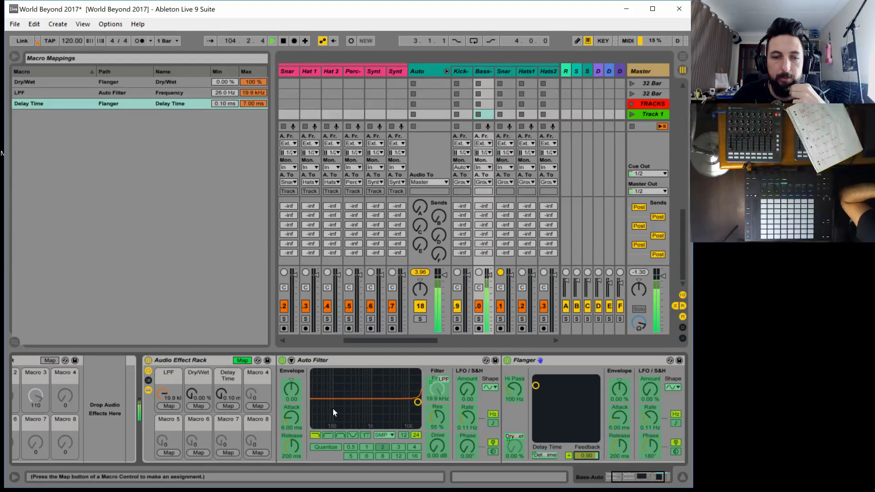
{"action": "left_click", "coordinate": [255, 405]}
Rename the three flanger macros FLNG WET, FLNG TIME and FLNG FB, and leave macro mapping mode
{"action": "left_click", "coordinate": [197, 375]}
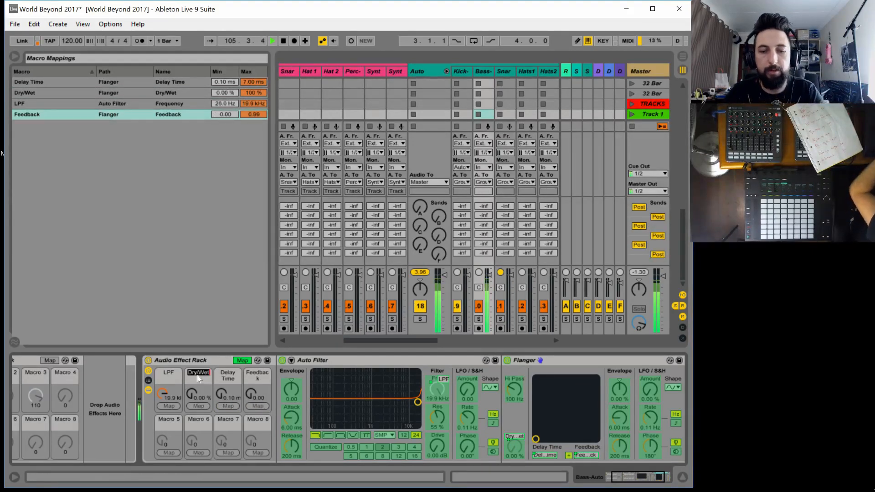
{"action": "type", "text": "FlNG"}
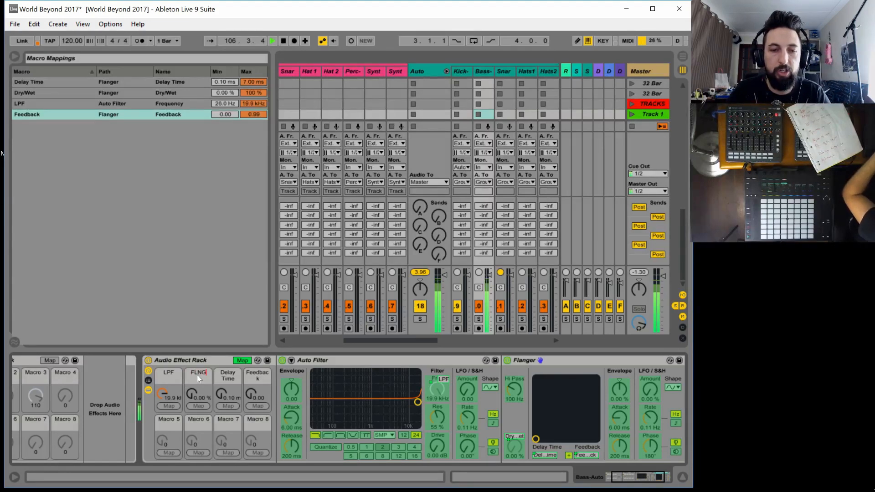
{"action": "type", "text": " WET"}
{"action": "key", "text": "Tab"}
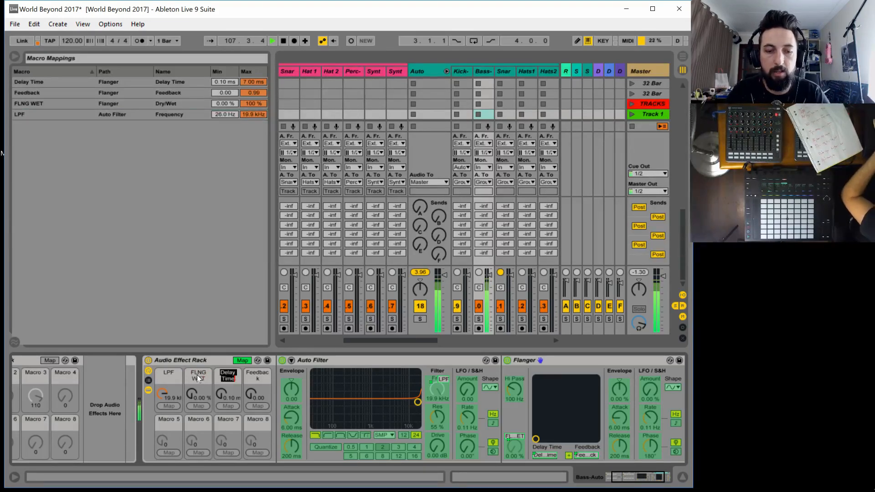
{"action": "type", "text": "FLNG"}
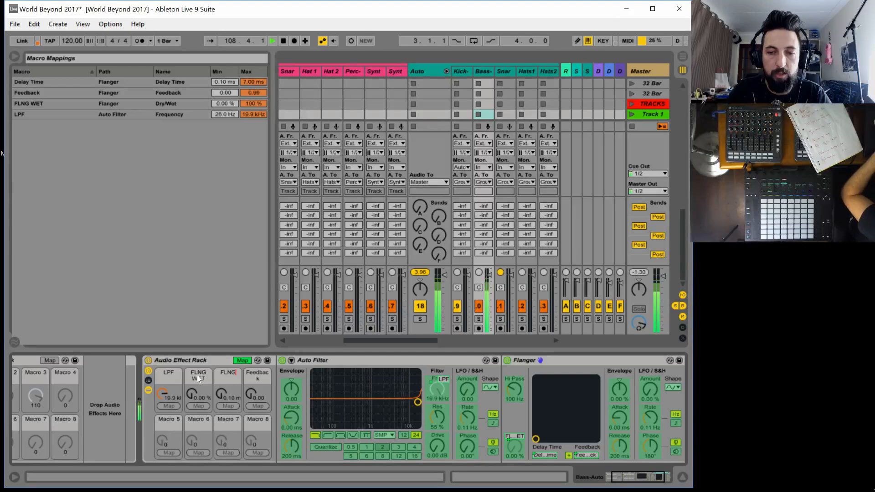
{"action": "type", "text": " DLE"}
{"action": "key", "text": "BackSpace"}
{"action": "key", "text": "BackSpace"}
{"action": "key", "text": "BackSpace"}
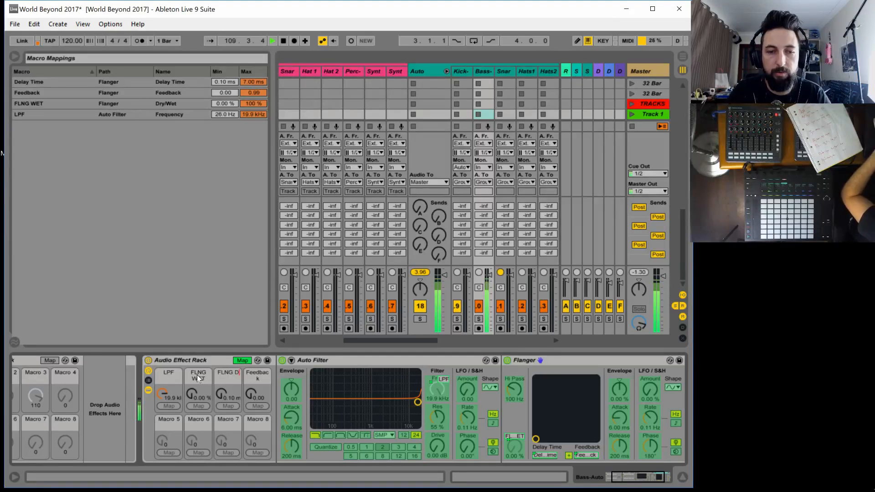
{"action": "type", "text": "TIME"}
{"action": "key", "text": "Tab"}
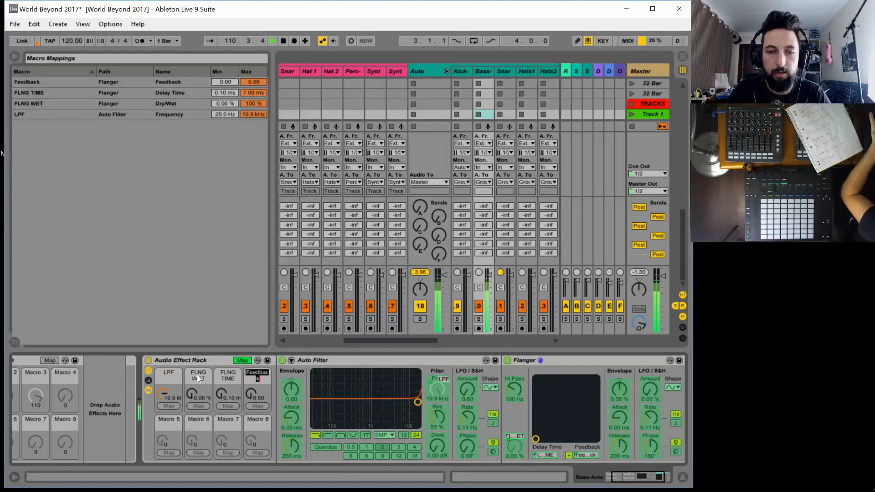
{"action": "type", "text": "FLN"}
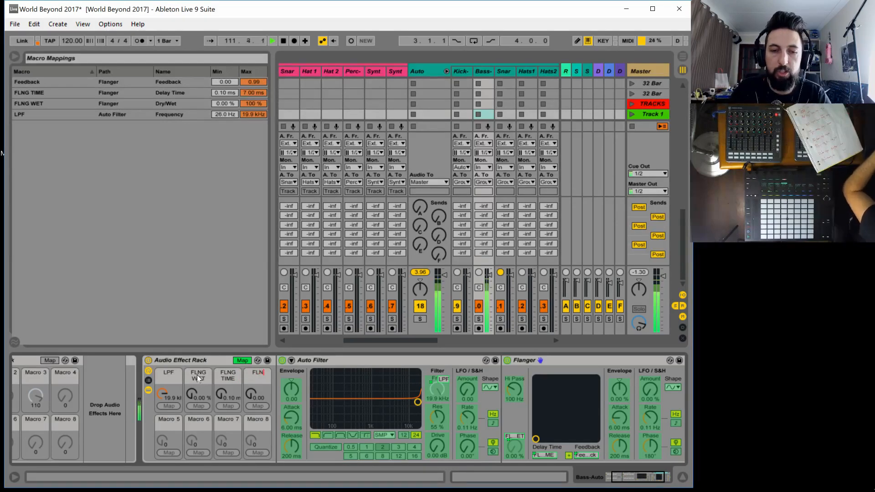
{"action": "type", "text": "G FB"}
{"action": "key", "text": "Return"}
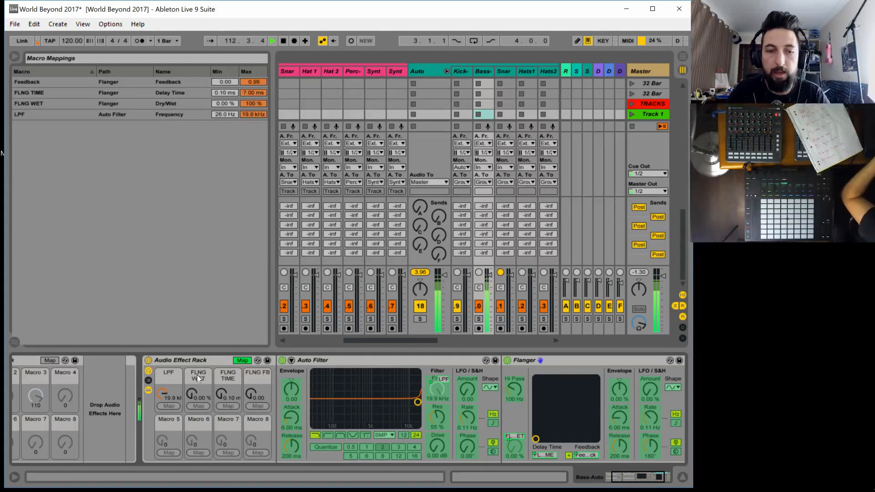
{"action": "left_click", "coordinate": [243, 360]}
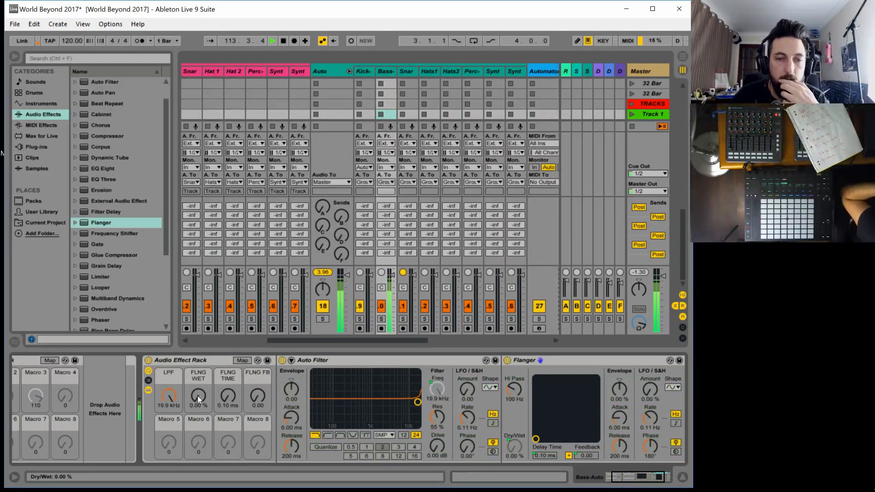
Audition the flanger macros at different settings, then return them to 0 % wet, 0.10 ms time and 0.00 feedback
{"action": "left_click_drag", "start_coordinate": [234, 394], "coordinate": [234, 366]}
{"action": "left_click_drag", "start_coordinate": [261, 395], "coordinate": [261, 347]}
{"action": "left_click_drag", "start_coordinate": [231, 400], "coordinate": [228, 367]}
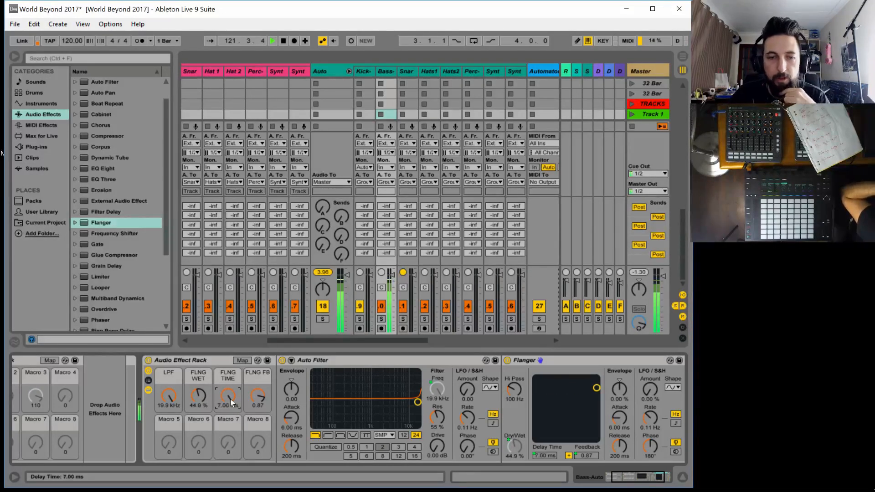
{"action": "mouse_move", "coordinate": [231, 398]}
{"action": "left_mouse_down"}
{"action": "mouse_move", "coordinate": [230, 414]}
{"action": "mouse_move", "coordinate": [232, 397]}
{"action": "left_mouse_up"}
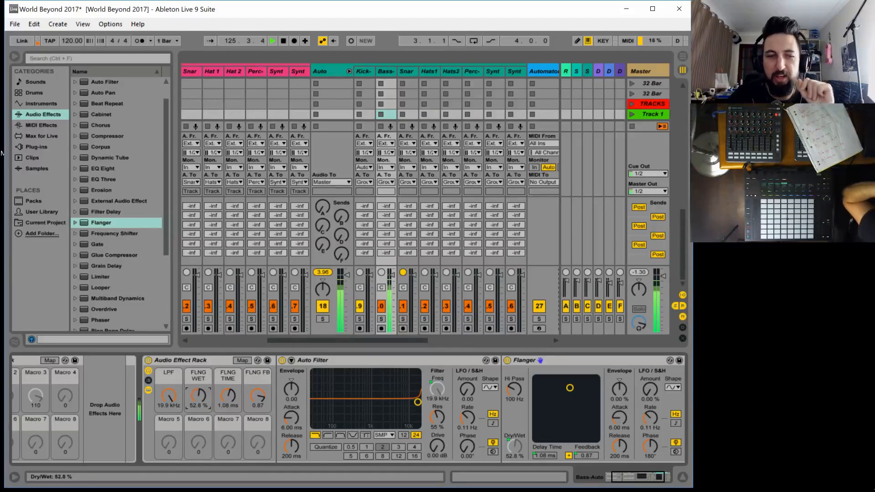
{"action": "left_click_drag", "start_coordinate": [199, 396], "coordinate": [251, 417]}
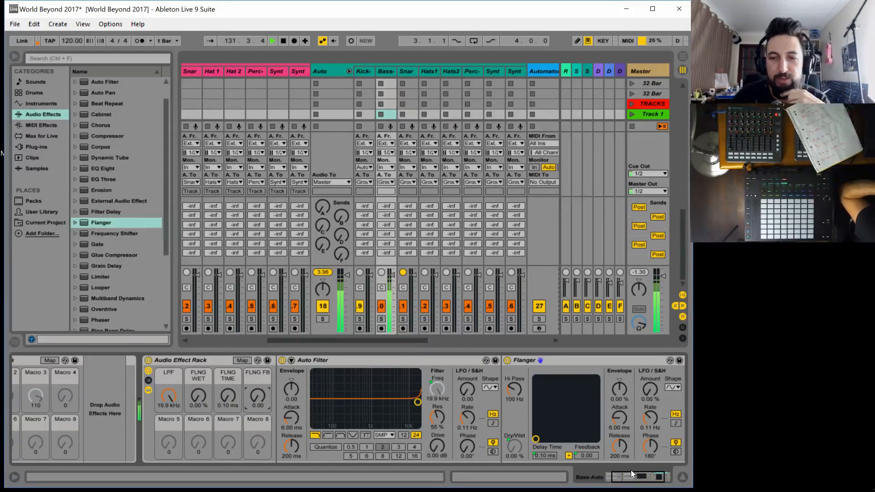
Fold the Flanger and Auto Filter devices, and add a Redux with Hard downsampling at the end of the rack
{"action": "double_click", "coordinate": [554, 359]}
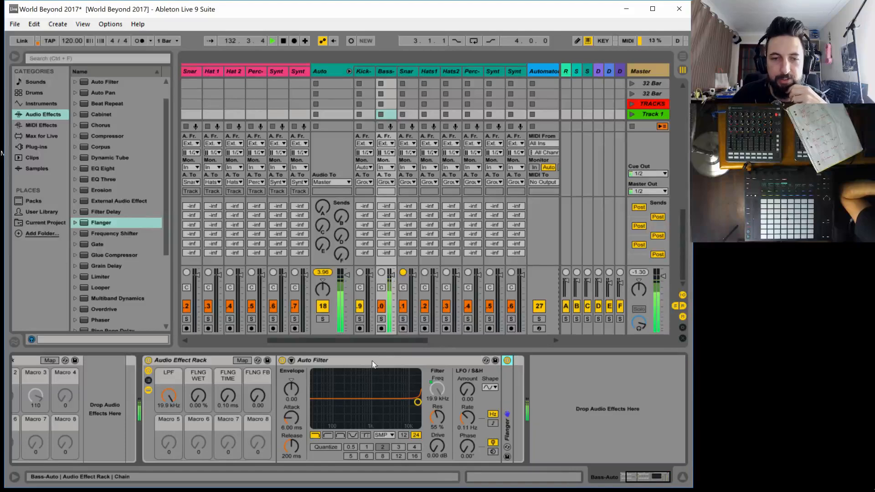
{"action": "double_click", "coordinate": [354, 363]}
{"action": "scroll", "coordinate": [152, 279], "scroll_direction": "down", "scroll_amount": 4}
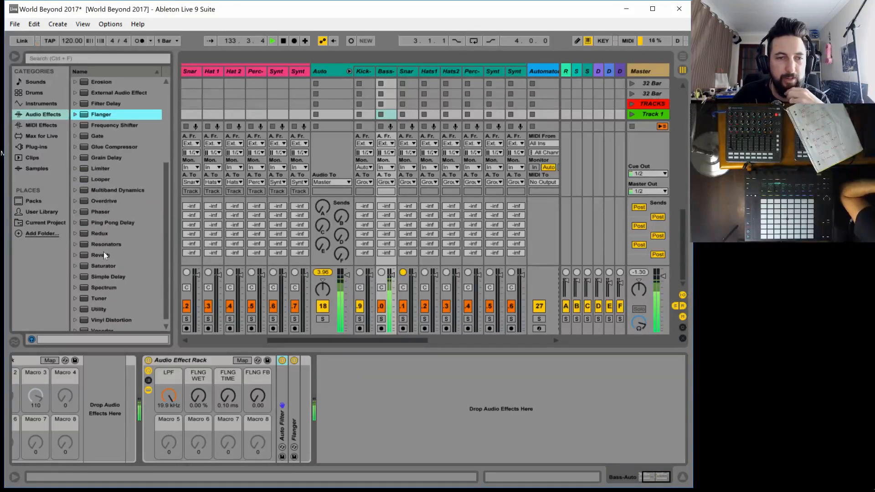
{"action": "left_click_drag", "start_coordinate": [96, 230], "coordinate": [306, 437]}
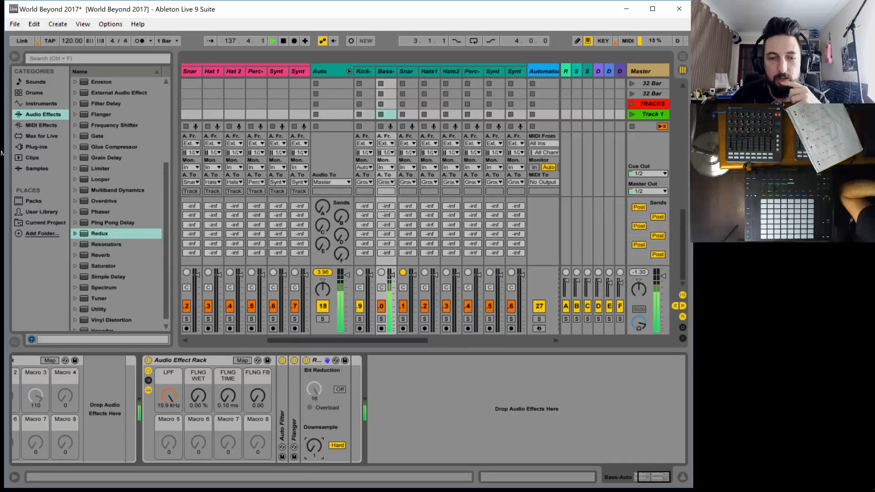
{"action": "left_click", "coordinate": [340, 446]}
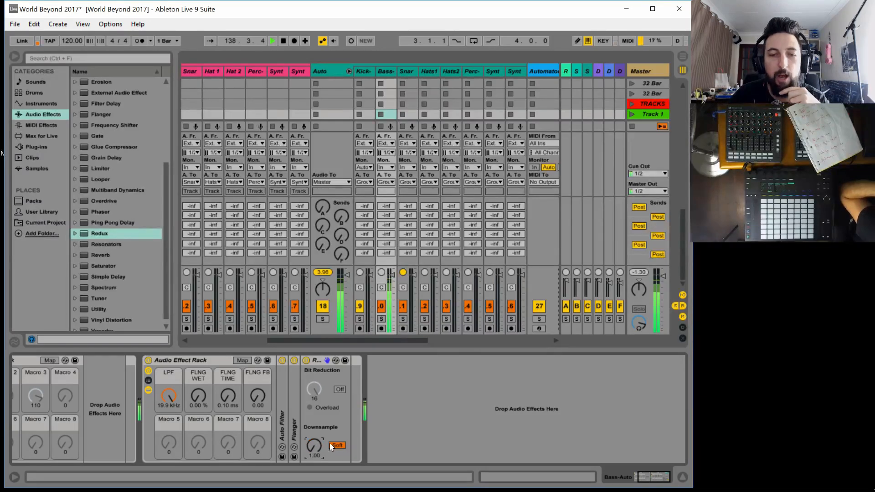
{"action": "left_click", "coordinate": [344, 444]}
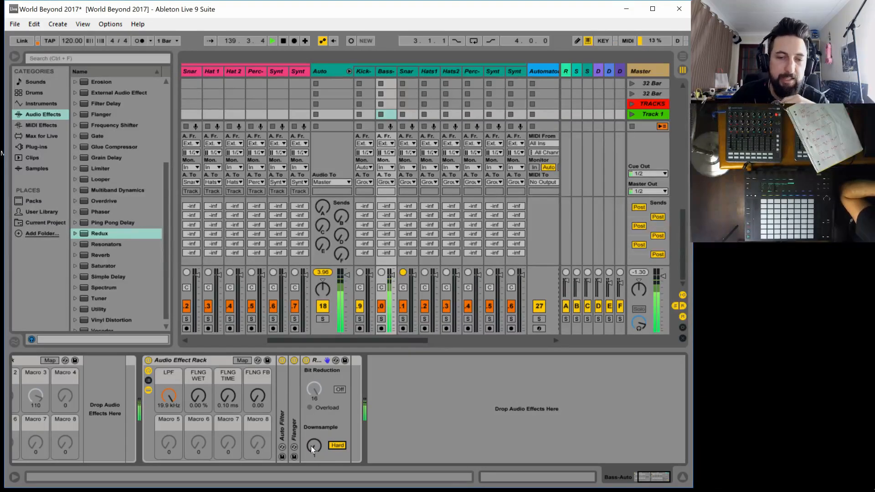
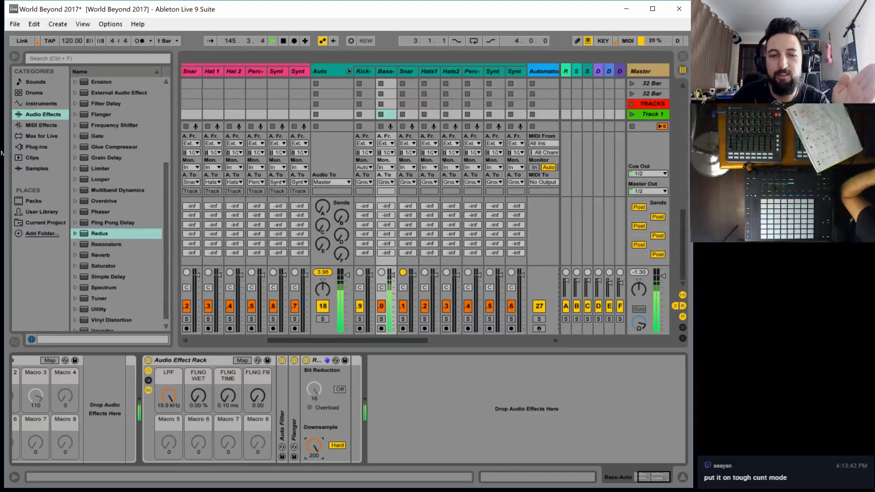
Map Redux's Downsample amount to Macro 5 of the Audio Effect Rack and rename that macro REDUX
{"action": "left_click", "coordinate": [244, 359]}
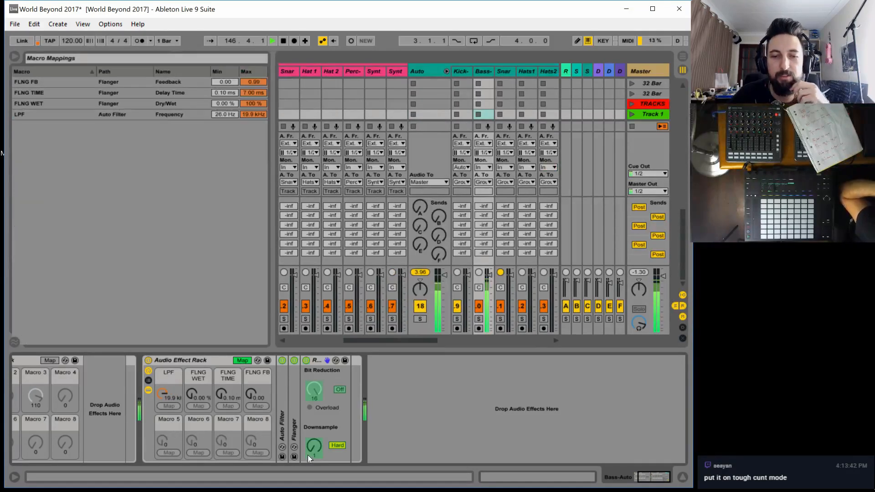
{"action": "left_click", "coordinate": [169, 452]}
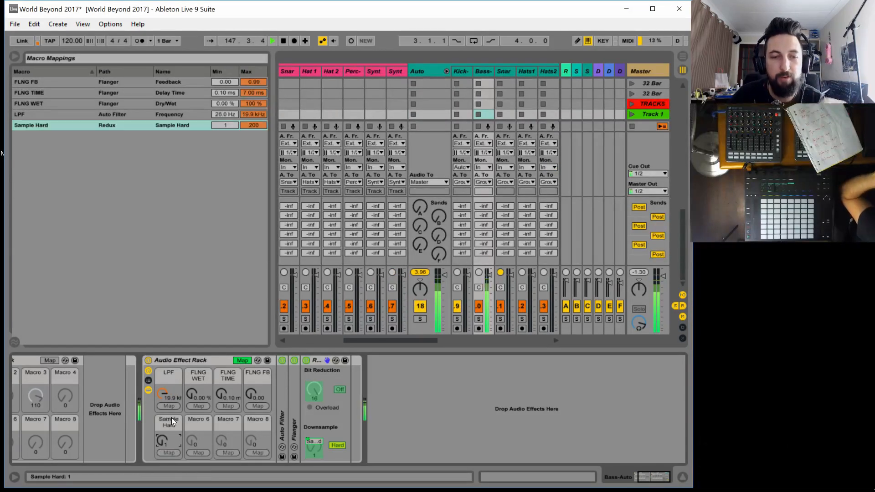
{"action": "left_click", "coordinate": [168, 424]}
{"action": "key", "text": "ctrl+r"}
{"action": "type", "text": "REDU"}
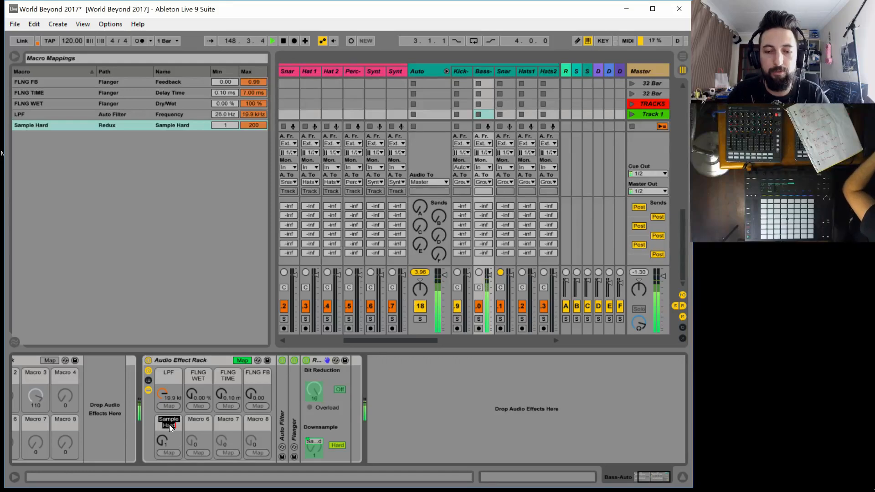
{"action": "type", "text": "X"}
{"action": "key", "text": "Return"}
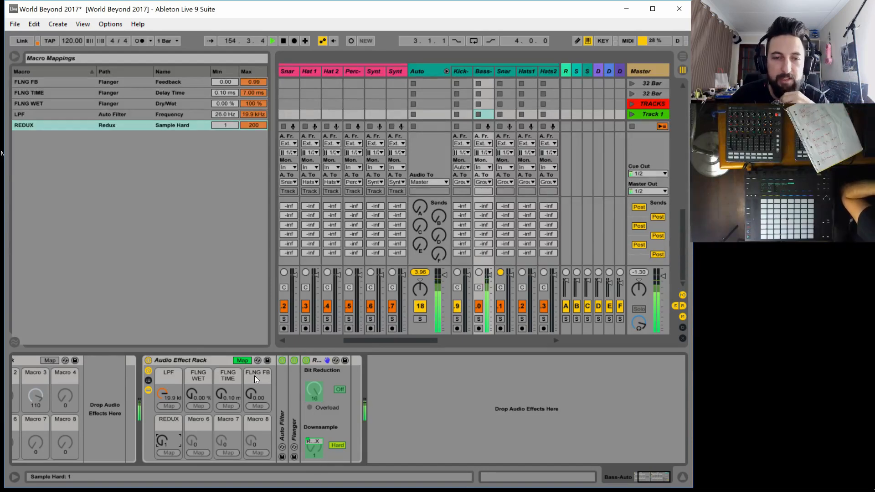
{"action": "left_click", "coordinate": [243, 360]}
Sweep the REDUX macro to audition the downsampling on the bass, returning it to 1
{"action": "mouse_move", "coordinate": [170, 441]}
{"action": "left_mouse_down"}
{"action": "mouse_move", "coordinate": [170, 391]}
{"action": "mouse_move", "coordinate": [169, 441]}
{"action": "left_mouse_up"}
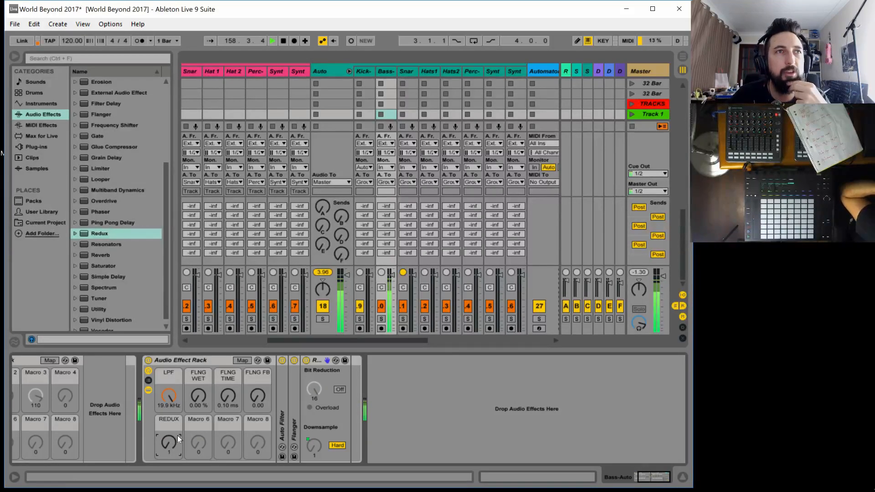
{"action": "left_click_drag", "start_coordinate": [172, 450], "coordinate": [171, 449]}
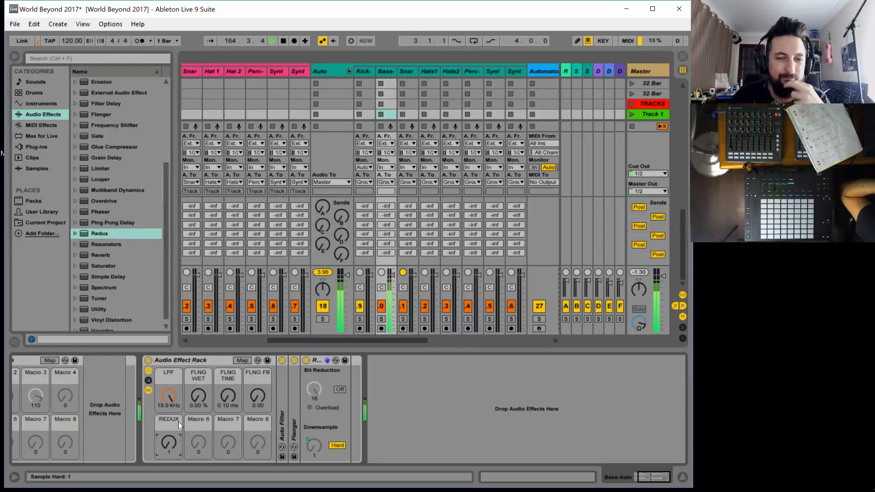
{"action": "left_click", "coordinate": [204, 422]}
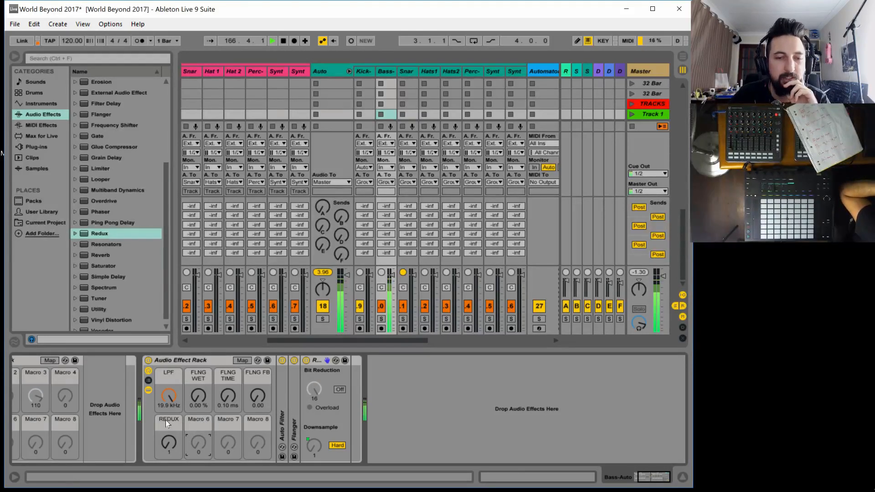
Try an Erosion effect after Redux at different frequencies in Sine and Noise modes, and remove it from the rack
{"action": "scroll", "coordinate": [119, 168], "scroll_direction": "up", "scroll_amount": 3}
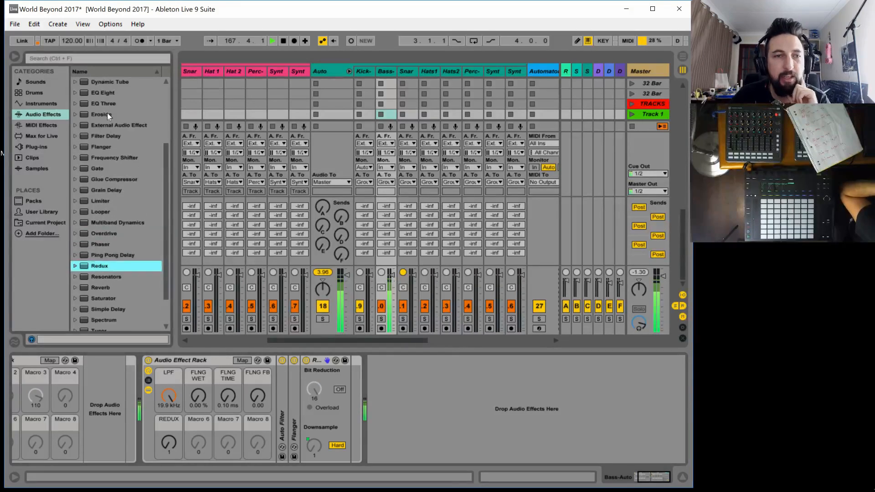
{"action": "left_click_drag", "start_coordinate": [107, 113], "coordinate": [368, 389]}
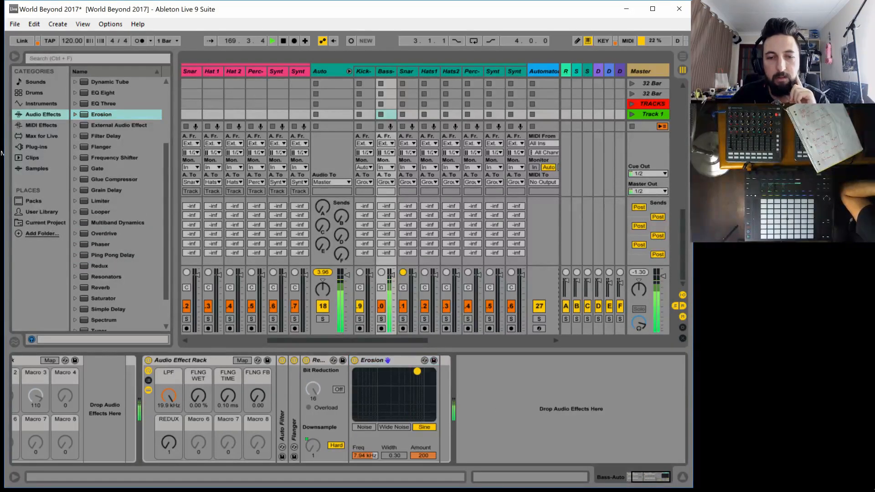
{"action": "mouse_move", "coordinate": [415, 372]}
{"action": "left_mouse_down"}
{"action": "mouse_move", "coordinate": [361, 372]}
{"action": "mouse_move", "coordinate": [432, 372]}
{"action": "mouse_move", "coordinate": [392, 372]}
{"action": "mouse_move", "coordinate": [387, 397]}
{"action": "mouse_move", "coordinate": [384, 371]}
{"action": "mouse_move", "coordinate": [404, 372]}
{"action": "mouse_move", "coordinate": [367, 372]}
{"action": "mouse_move", "coordinate": [416, 371]}
{"action": "left_mouse_up"}
{"action": "left_click_drag", "start_coordinate": [405, 372], "coordinate": [398, 372]}
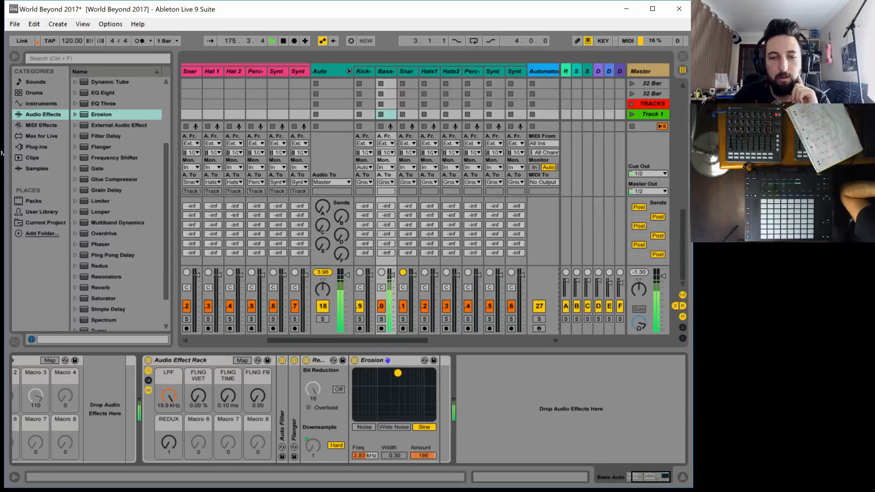
{"action": "left_click", "coordinate": [383, 427]}
{"action": "mouse_move", "coordinate": [387, 381]}
{"action": "left_mouse_down"}
{"action": "mouse_move", "coordinate": [385, 373]}
{"action": "mouse_move", "coordinate": [363, 373]}
{"action": "mouse_move", "coordinate": [421, 371]}
{"action": "mouse_move", "coordinate": [387, 371]}
{"action": "left_mouse_up"}
{"action": "left_click", "coordinate": [400, 359]}
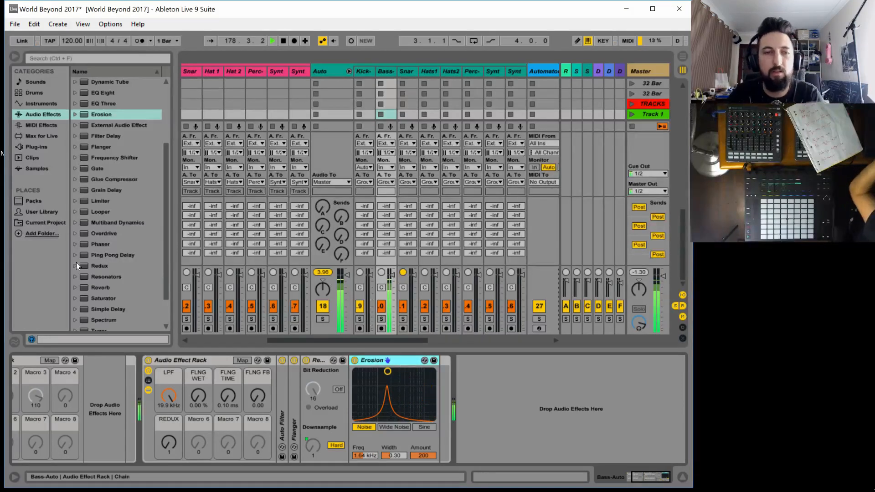
{"action": "key", "text": "Delete"}
Add a Vocoder after Redux in the rack and set its Dry/Wet to 0%
{"action": "scroll", "coordinate": [119, 286], "scroll_direction": "down", "scroll_amount": 3}
{"action": "left_click_drag", "start_coordinate": [102, 328], "coordinate": [352, 394]}
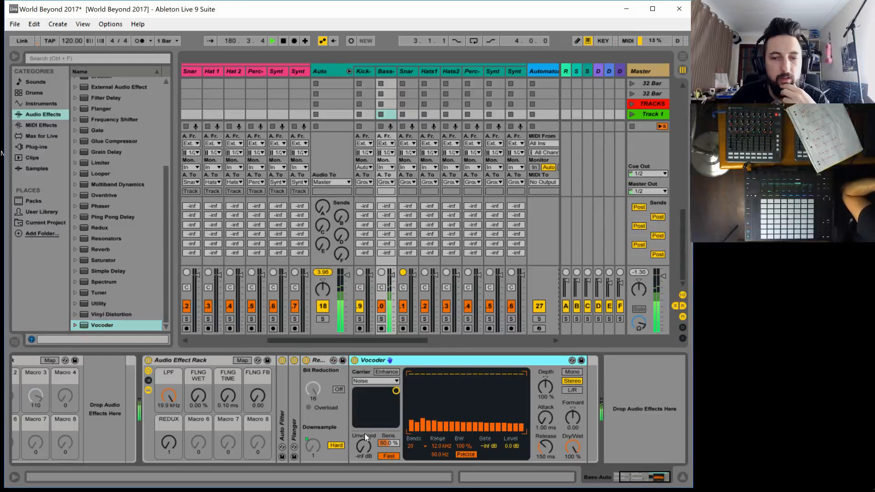
{"action": "mouse_move", "coordinate": [573, 445]}
{"action": "left_mouse_down"}
{"action": "mouse_move", "coordinate": [573, 474]}
{"action": "mouse_move", "coordinate": [573, 433]}
{"action": "mouse_move", "coordinate": [573, 460]}
{"action": "left_mouse_up"}
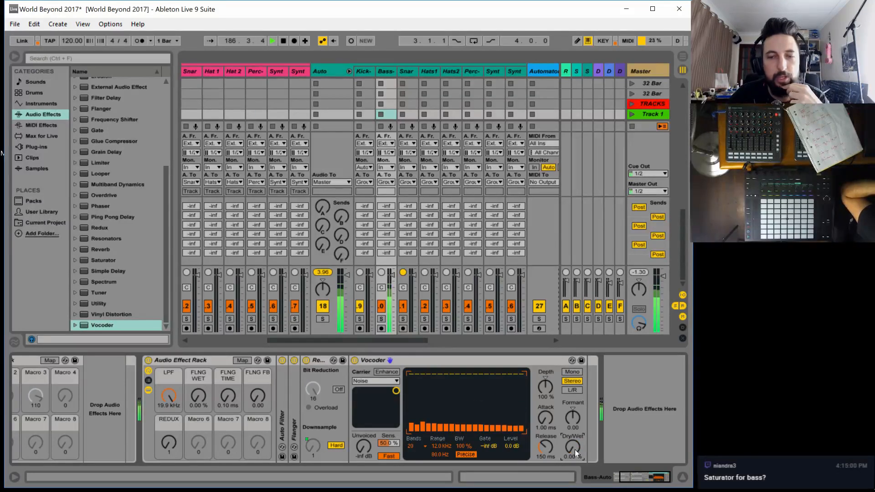
Map the Vocoder's Dry/Wet to Macro 6 and rename that macro VOCOD WET
{"action": "left_click", "coordinate": [242, 360]}
{"action": "left_click", "coordinate": [570, 442]}
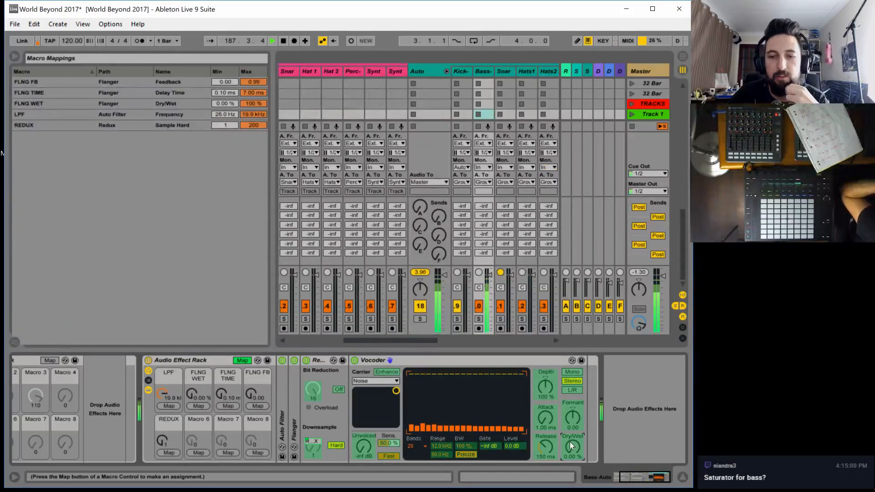
{"action": "left_click", "coordinate": [195, 452]}
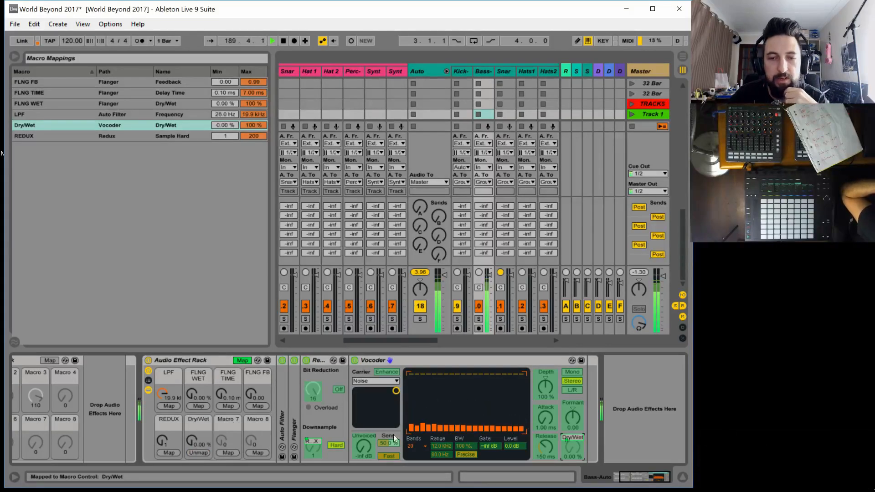
{"action": "left_click", "coordinate": [198, 420]}
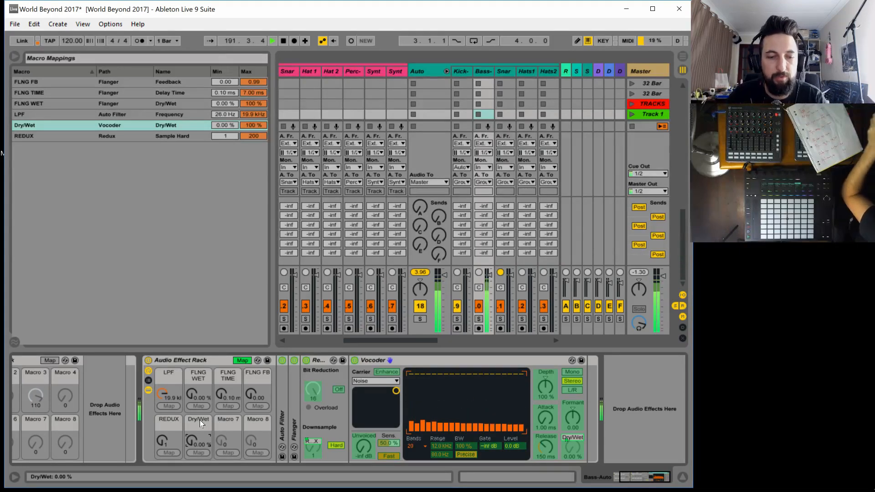
{"action": "key", "text": "ctrl+r"}
{"action": "type", "text": "VOC"}
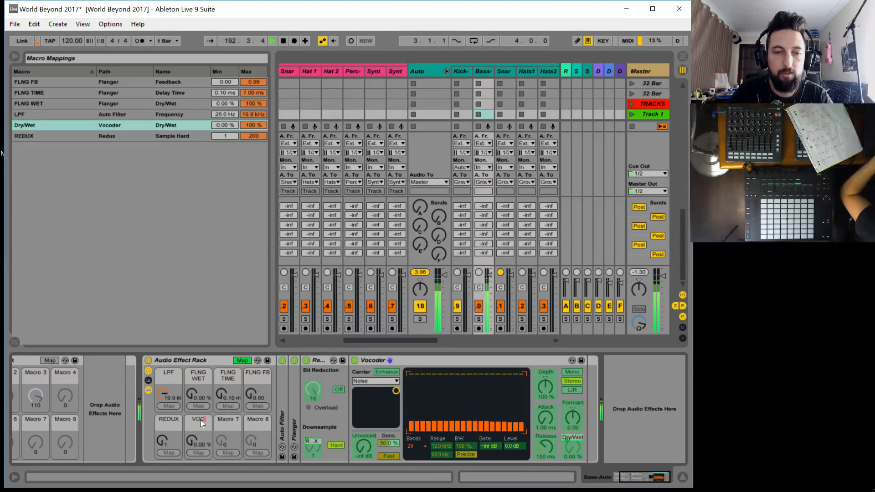
{"action": "type", "text": "OD WET"}
{"action": "key", "text": "Return"}
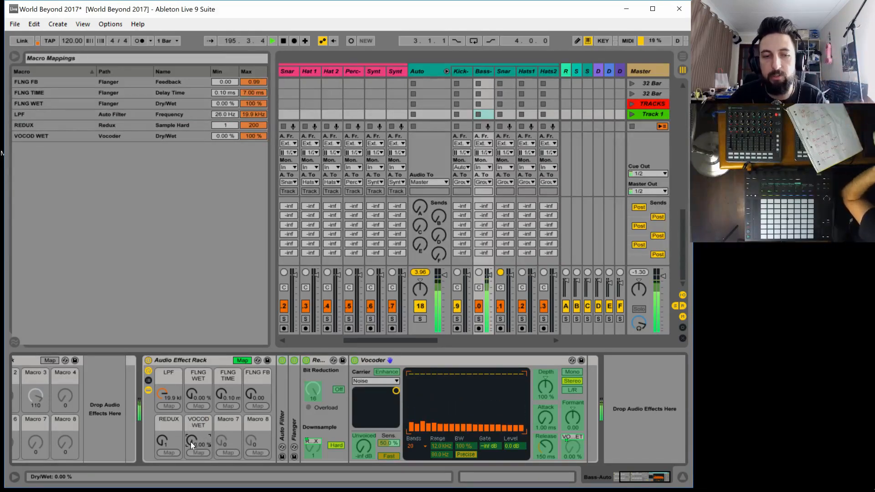
Audition the VOCOD WET macro by sweeping it to 100% and back to 0%, and leave macro mapping mode
{"action": "left_click_drag", "start_coordinate": [190, 441], "coordinate": [190, 396]}
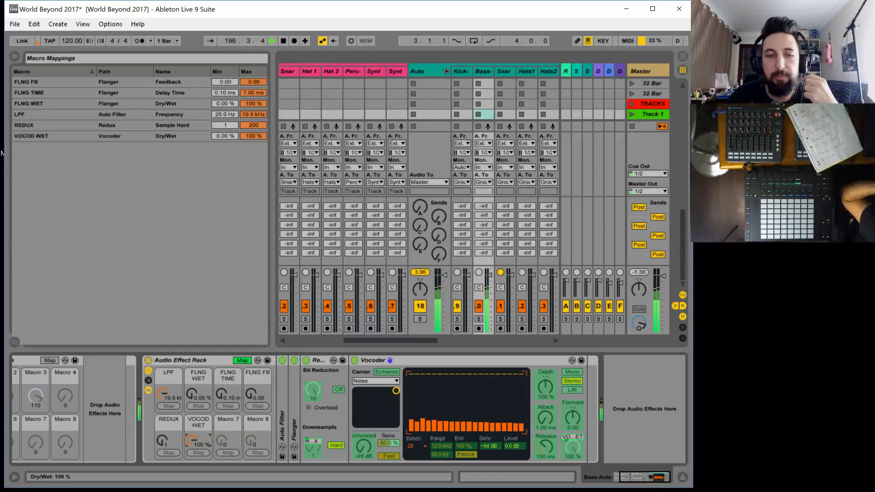
{"action": "left_click_drag", "start_coordinate": [190, 396], "coordinate": [191, 441]}
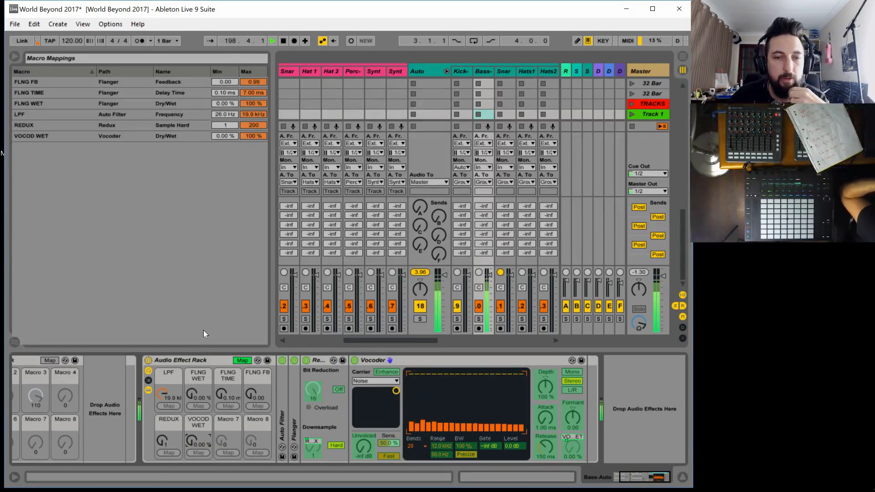
{"action": "left_click", "coordinate": [244, 360]}
Collapse the Vocoder and add a Reverb after it with Quality set to High
{"action": "double_click", "coordinate": [396, 360]}
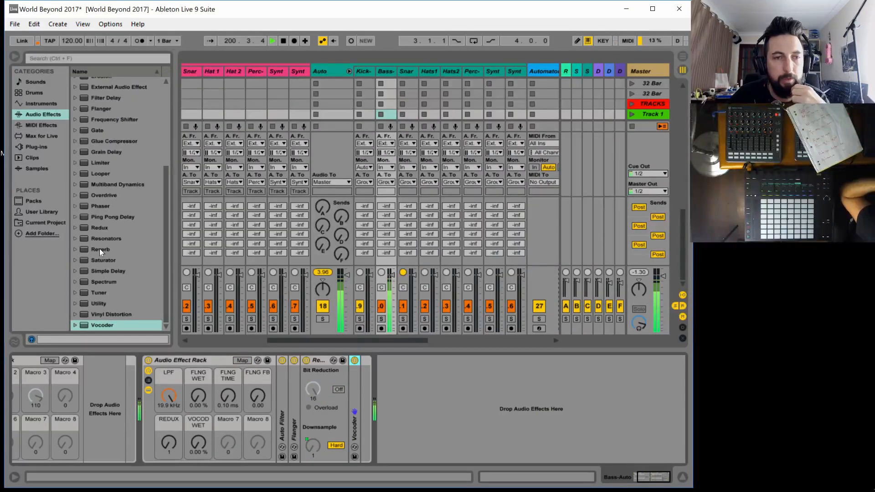
{"action": "left_click_drag", "start_coordinate": [99, 248], "coordinate": [359, 414]}
{"action": "left_click", "coordinate": [389, 379]}
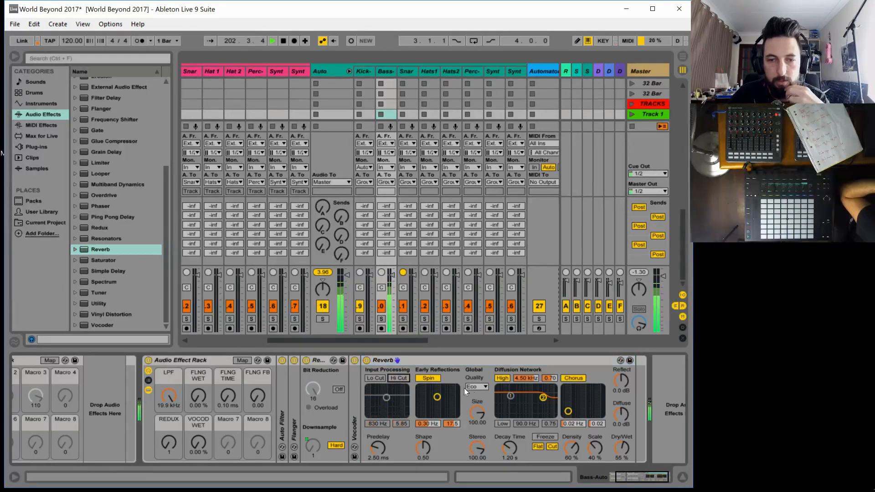
{"action": "left_click", "coordinate": [487, 385]}
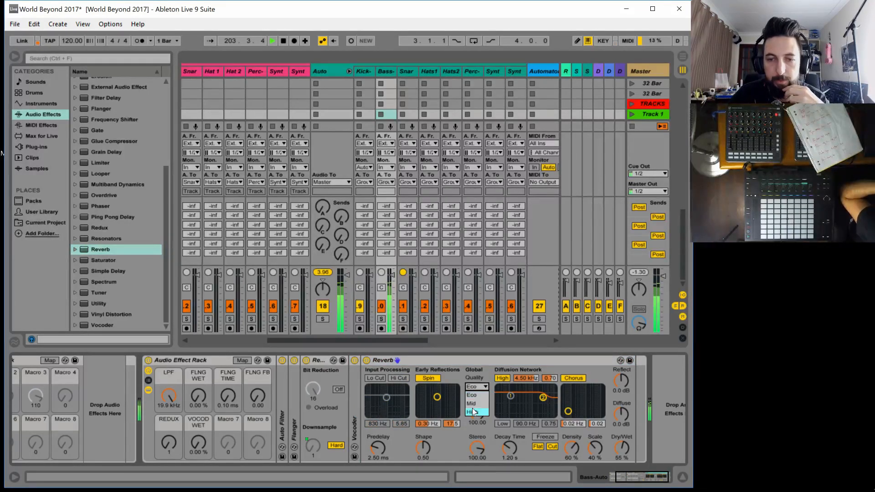
Map the Reverb's Dry/Wet to Macro 7 and its Decay Time to Macro 8
{"action": "left_click", "coordinate": [242, 360]}
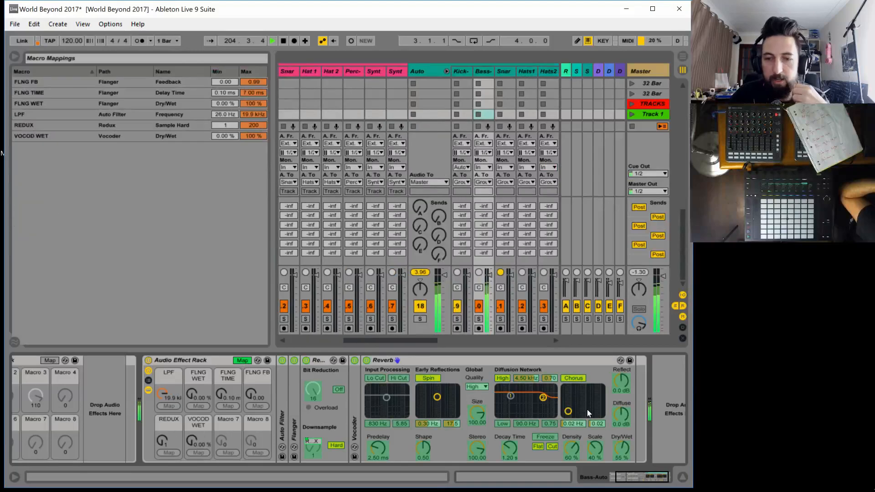
{"action": "left_click", "coordinate": [620, 448]}
{"action": "left_click", "coordinate": [227, 453]}
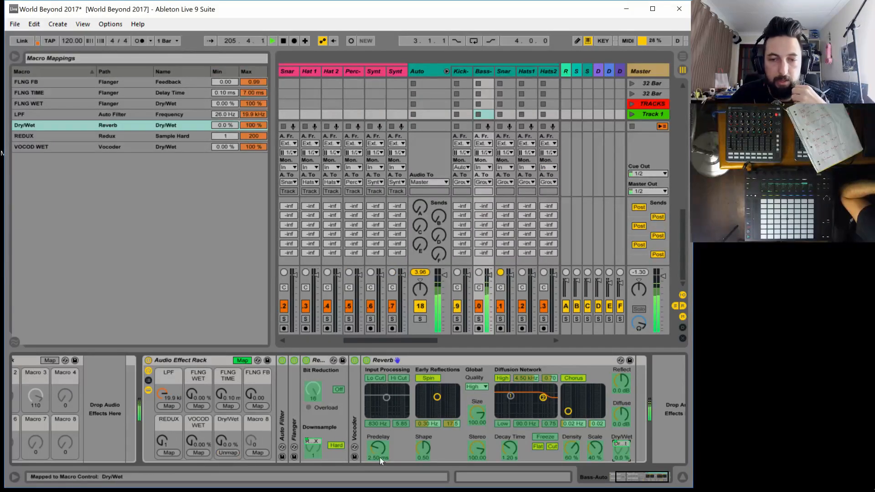
{"action": "left_click", "coordinate": [518, 442]}
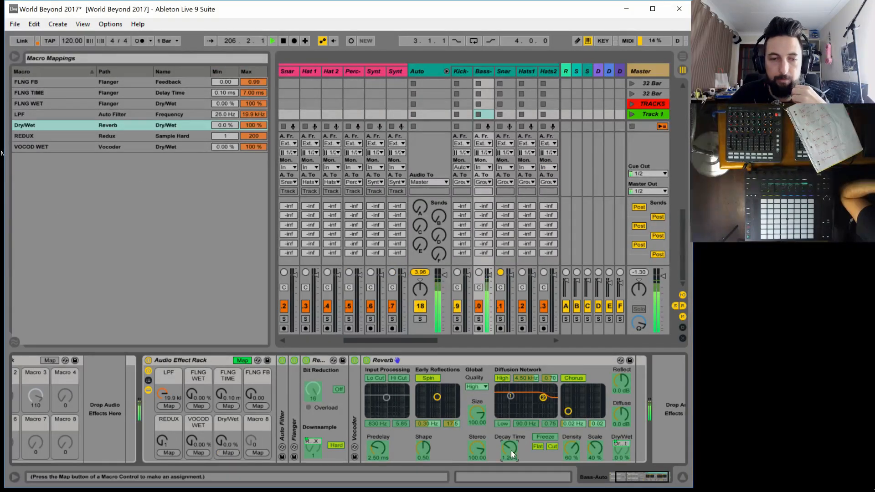
{"action": "left_click", "coordinate": [264, 453]}
Rename the macro controlling the Reverb's Dry/Wet to RVB WET
{"action": "left_click", "coordinate": [233, 419]}
{"action": "key", "text": "ctrl+r"}
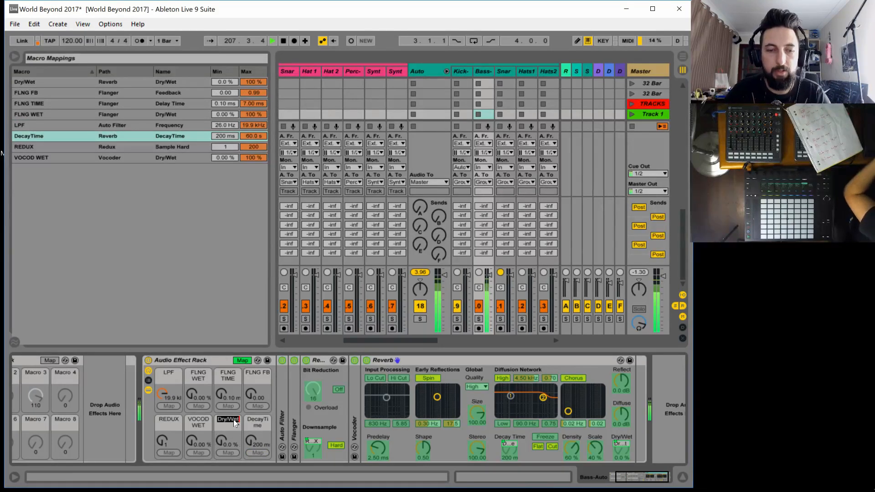
{"action": "type", "text": "RVB WET"}
{"action": "key", "text": "Return"}
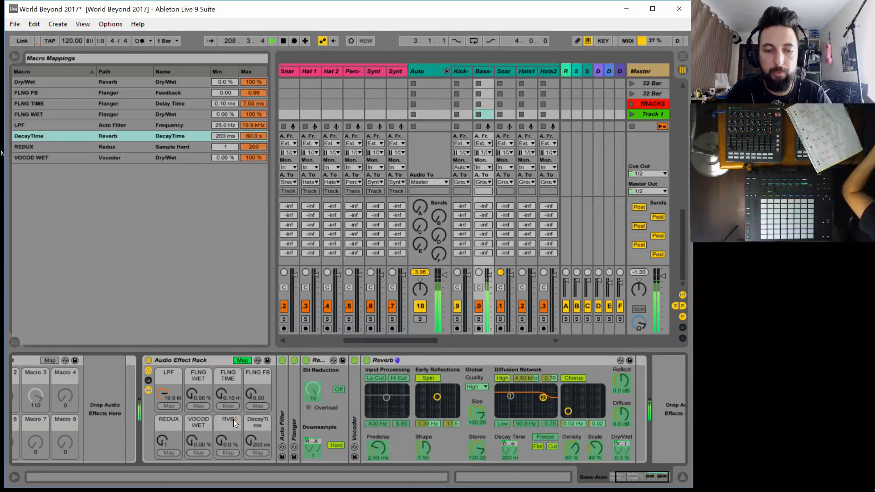
Rename the macro controlling the Reverb's Decay Time to RVB DECAY and leave macro mapping mode
{"action": "left_click", "coordinate": [257, 420]}
{"action": "key", "text": "ctrl+r"}
{"action": "type", "text": "RB"}
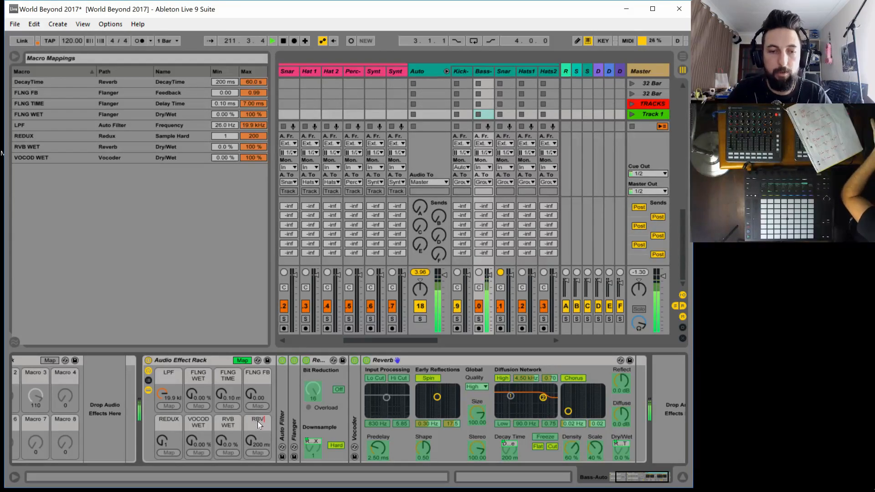
{"action": "key", "text": "BackSpace"}
{"action": "type", "text": "VB"}
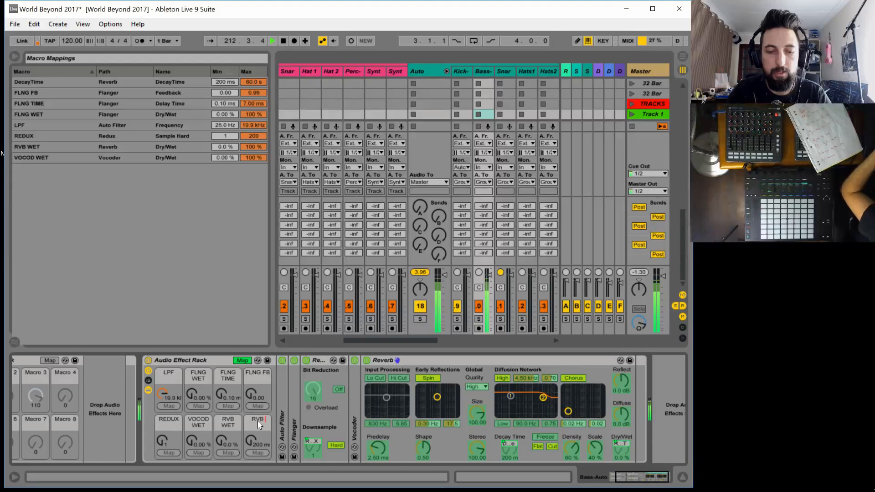
{"action": "type", "text": " DECAY"}
{"action": "key", "text": "Return"}
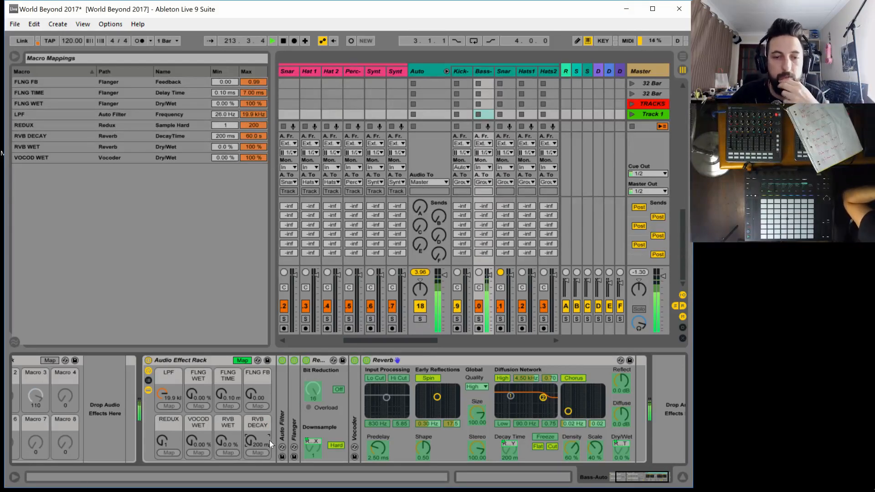
{"action": "left_click", "coordinate": [242, 360]}
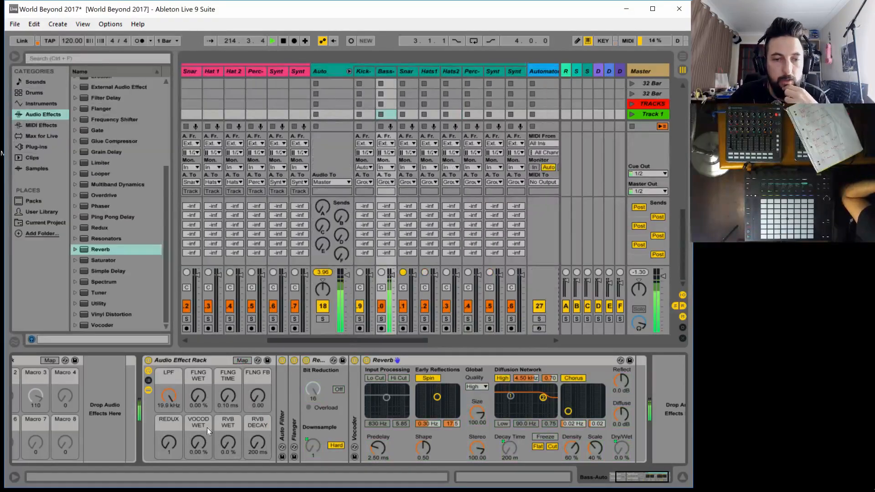
Audition the rack with RVB WET at 35%, LPF at about 1.06 kHz and RVB DECAY swept down and back up to about 17 s
{"action": "left_click_drag", "start_coordinate": [225, 441], "coordinate": [226, 417]}
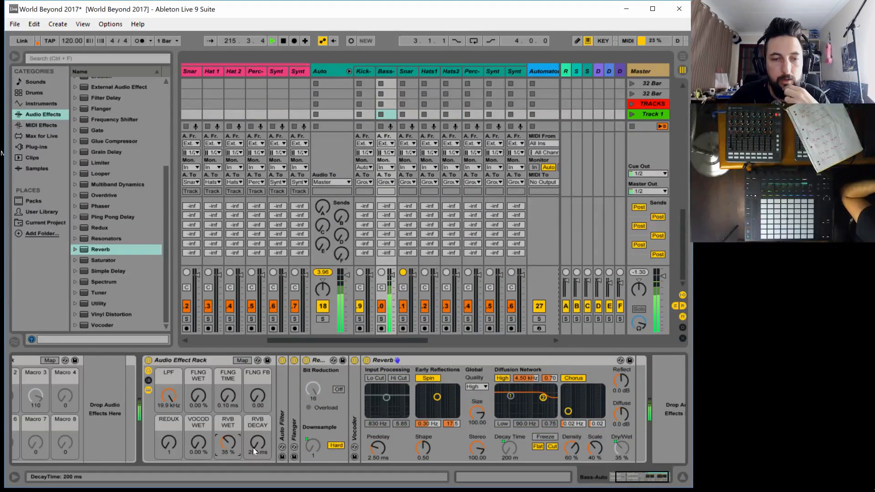
{"action": "left_click_drag", "start_coordinate": [253, 452], "coordinate": [254, 412]}
{"action": "left_click_drag", "start_coordinate": [169, 395], "coordinate": [168, 438]}
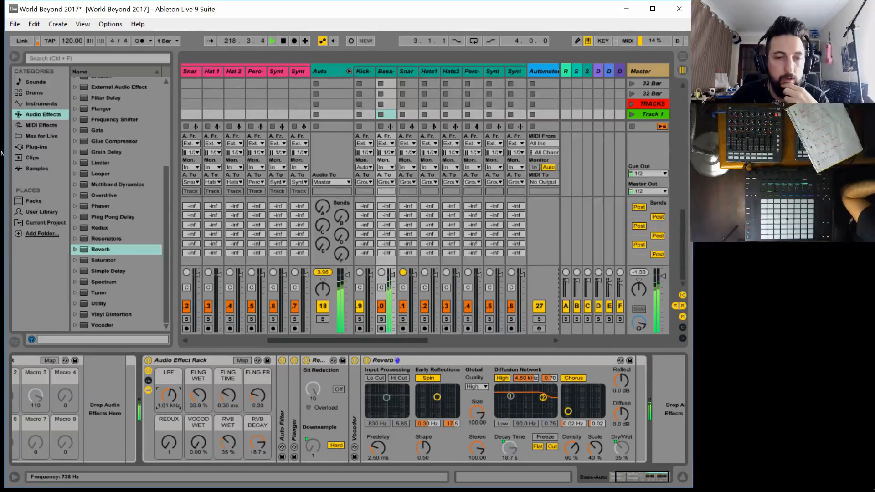
{"action": "left_click_drag", "start_coordinate": [253, 442], "coordinate": [254, 481]}
{"action": "left_click_drag", "start_coordinate": [255, 441], "coordinate": [255, 404]}
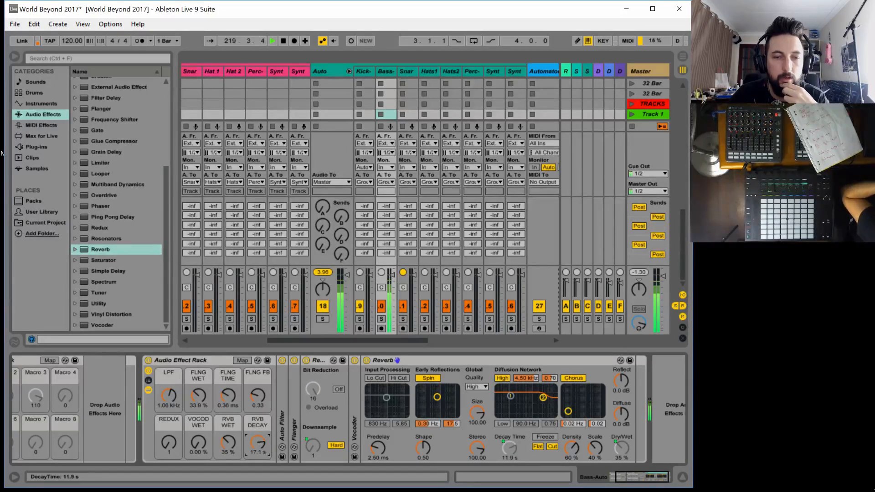
Audition the bass rack with RVB DECAY at 1.26 s while sweeping VOCOD WET and REDUX up and back down
{"action": "left_click_drag", "start_coordinate": [257, 442], "coordinate": [256, 479]}
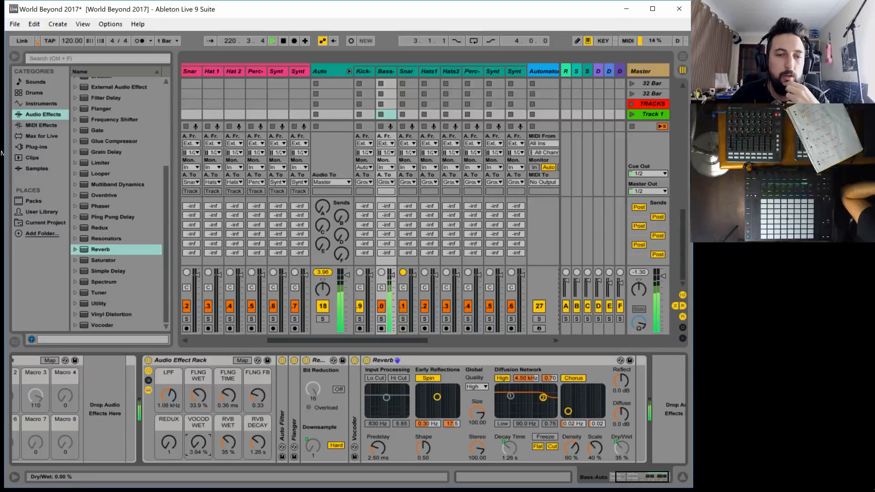
{"action": "left_click_drag", "start_coordinate": [198, 442], "coordinate": [198, 394]}
{"action": "left_click_drag", "start_coordinate": [198, 442], "coordinate": [198, 416]}
{"action": "left_click_drag", "start_coordinate": [174, 445], "coordinate": [175, 423]}
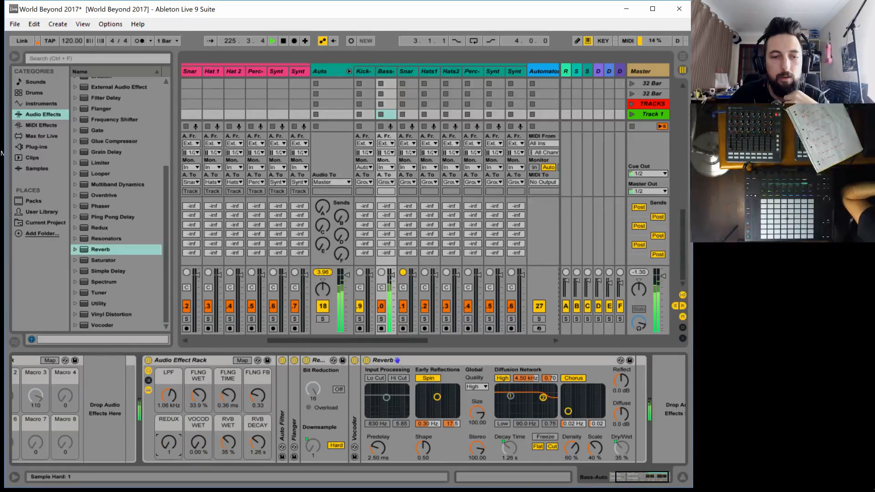
Audition the rack with LPF at 4.85 kHz, FLNG WET at 58.3%, FLNG TIME at 2.65 ms and RVB DECAY at 17.1 s
{"action": "left_click_drag", "start_coordinate": [168, 395], "coordinate": [169, 420]}
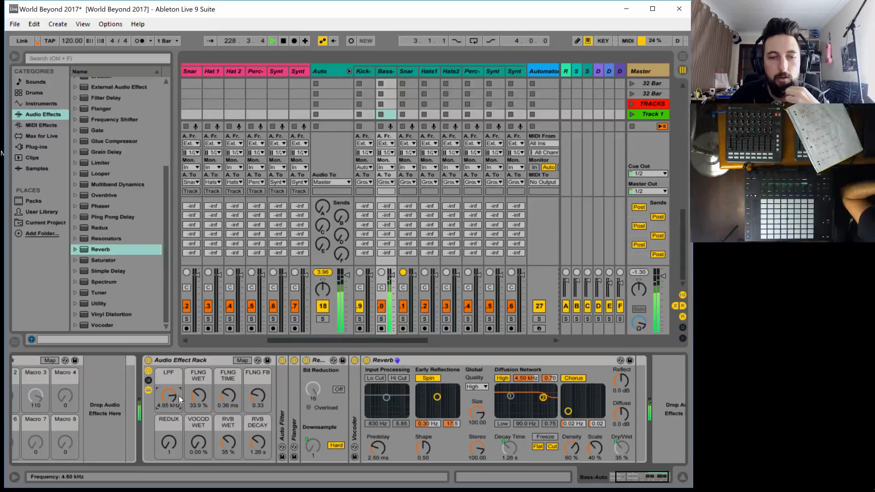
{"action": "left_click_drag", "start_coordinate": [198, 396], "coordinate": [198, 382]}
{"action": "left_click", "coordinate": [257, 393]}
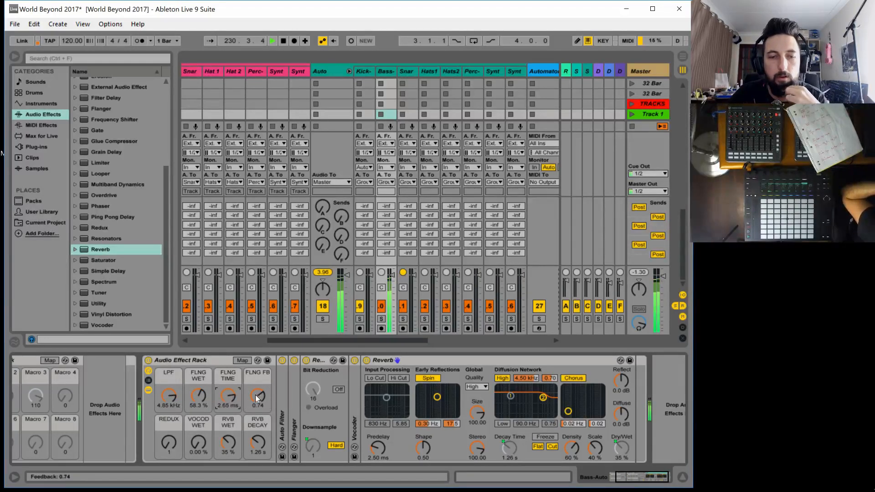
{"action": "left_click_drag", "start_coordinate": [257, 442], "coordinate": [257, 420]}
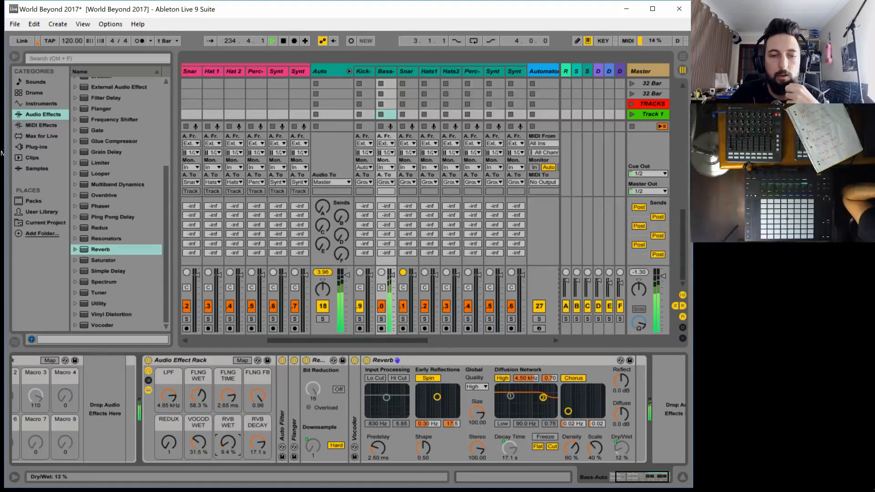
Reset the rack's macros: LPF to 19.9 kHz, FLNG TIME to 0.33 ms, RVB DECAY to 200 ms, and FLNG WET and FLNG FB to zero
{"action": "left_click_drag", "start_coordinate": [257, 396], "coordinate": [258, 451]}
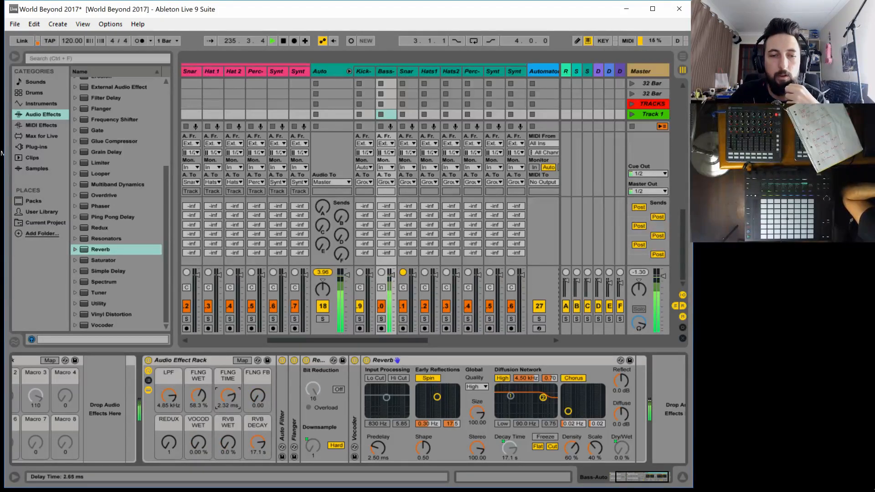
{"action": "left_click_drag", "start_coordinate": [228, 397], "coordinate": [227, 426]}
{"action": "left_click_drag", "start_coordinate": [199, 396], "coordinate": [169, 372]}
{"action": "left_click", "coordinate": [167, 440]}
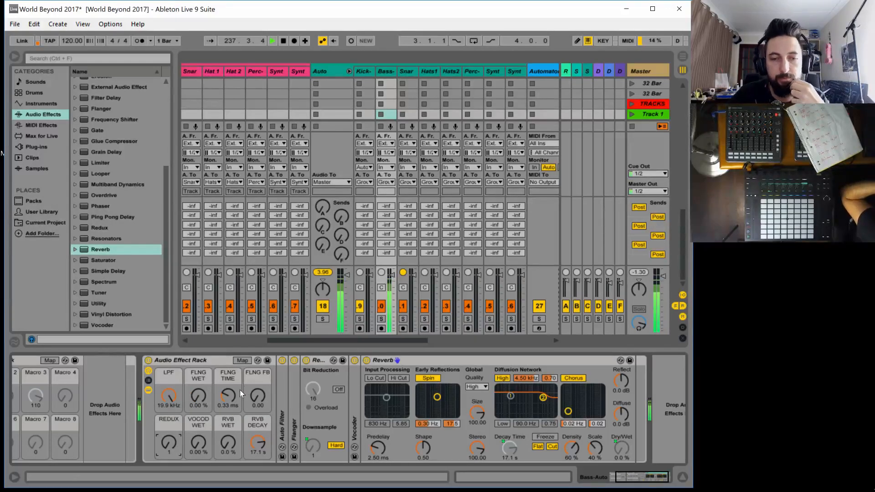
Rename the bass track's Audio Effect Rack to Bass Auto Effect
{"action": "left_click", "coordinate": [186, 360]}
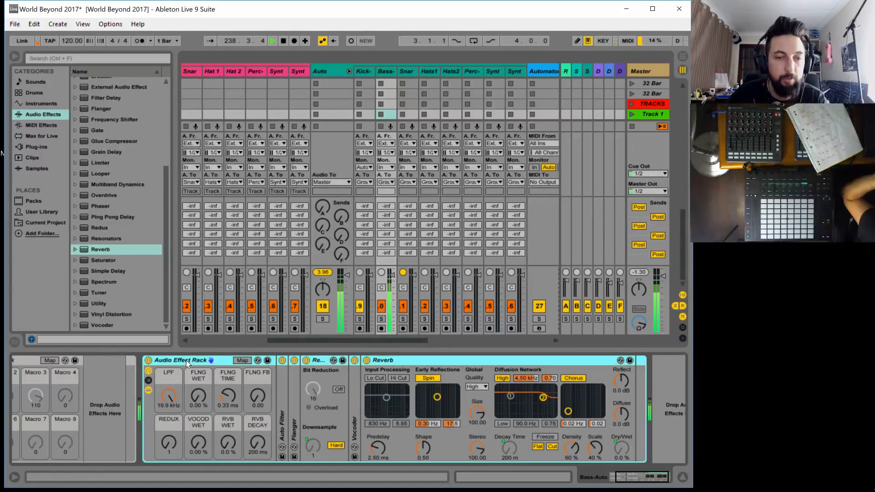
{"action": "key", "text": "ctrl+r"}
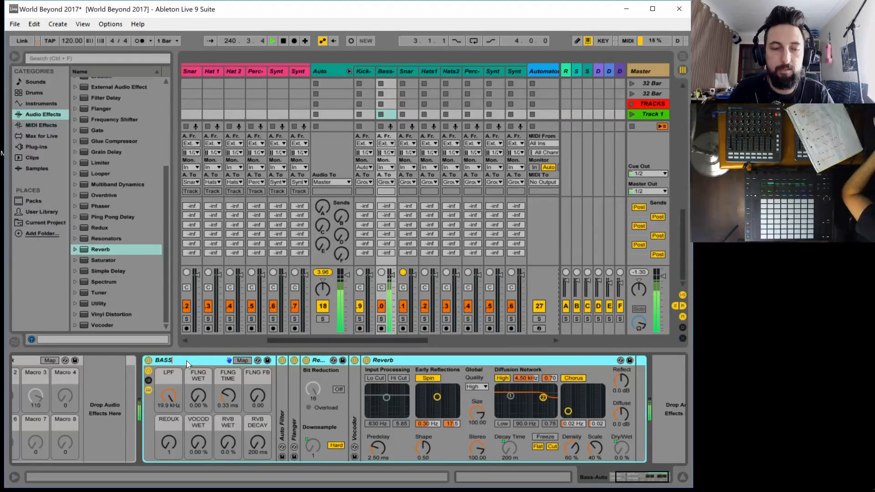
{"action": "type", "text": "Bass"}
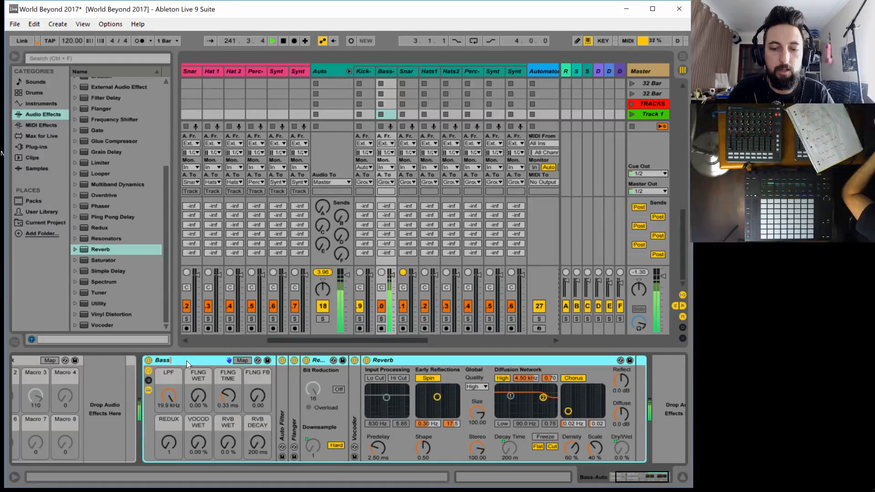
{"action": "type", "text": " Auto Effect"}
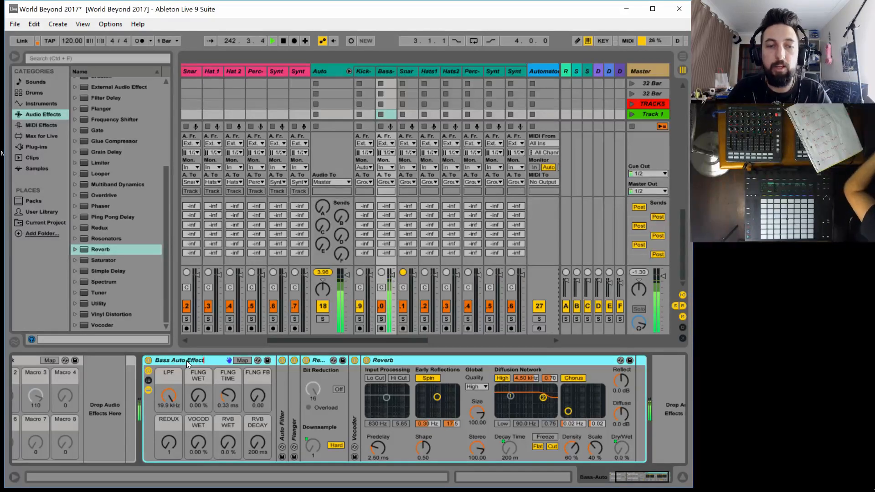
{"action": "key", "text": "Return"}
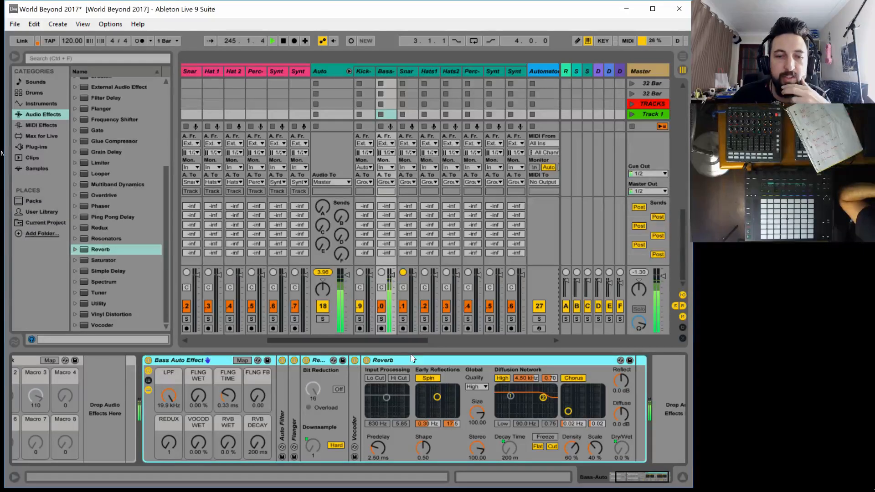
Bypass the Vocoder and try a Saturator before the Reverb, using the Waveshaper curve with Drive at 25.1 dB and Base at 24.0
{"action": "left_click", "coordinate": [352, 409]}
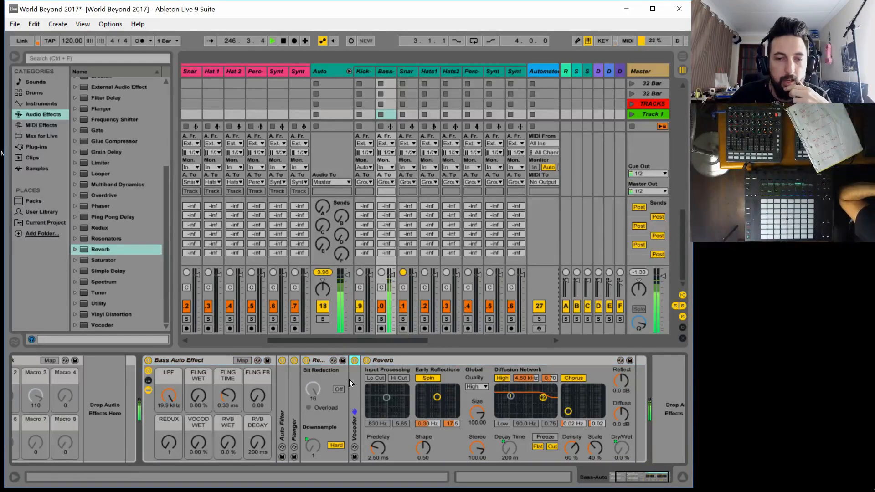
{"action": "left_click", "coordinate": [355, 360]}
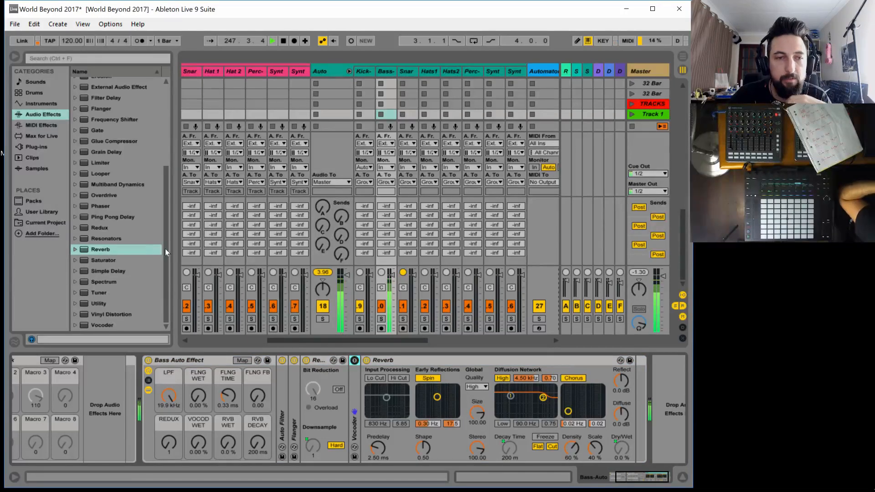
{"action": "left_click_drag", "start_coordinate": [97, 259], "coordinate": [373, 427]}
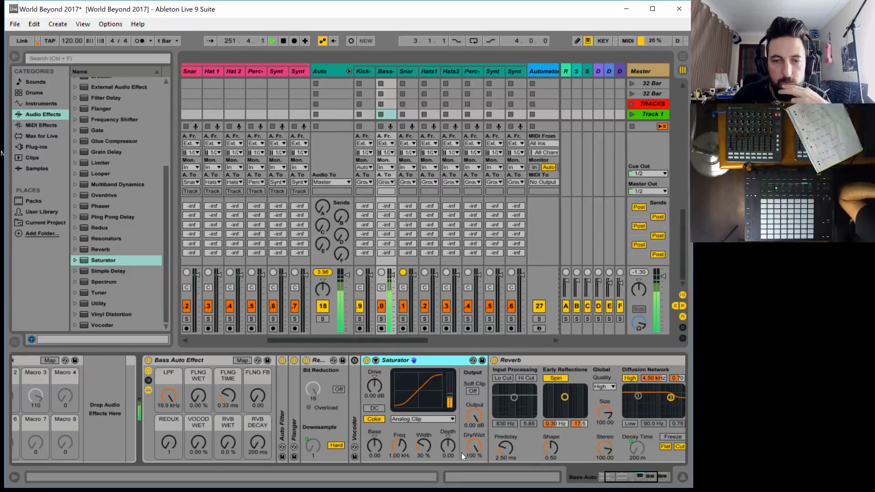
{"action": "mouse_move", "coordinate": [473, 447]}
{"action": "left_mouse_down"}
{"action": "mouse_move", "coordinate": [473, 470]}
{"action": "mouse_move", "coordinate": [473, 447]}
{"action": "left_mouse_up"}
{"action": "left_click", "coordinate": [410, 420]}
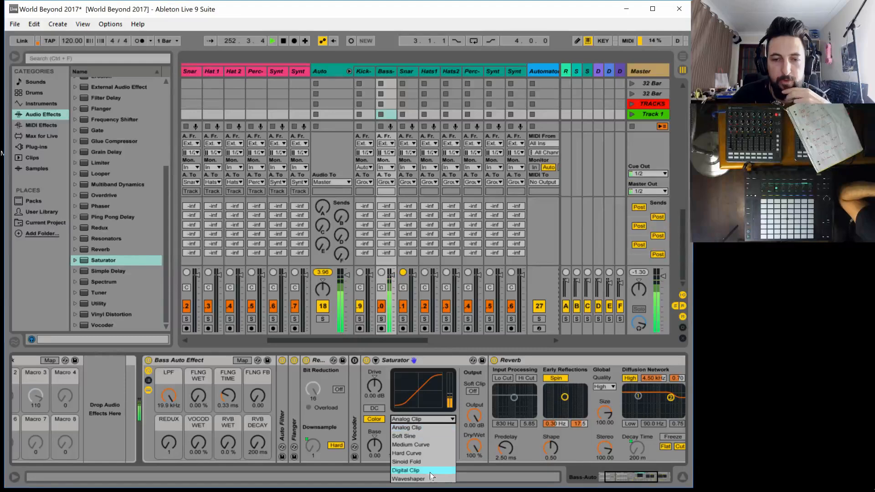
{"action": "left_click", "coordinate": [428, 480]}
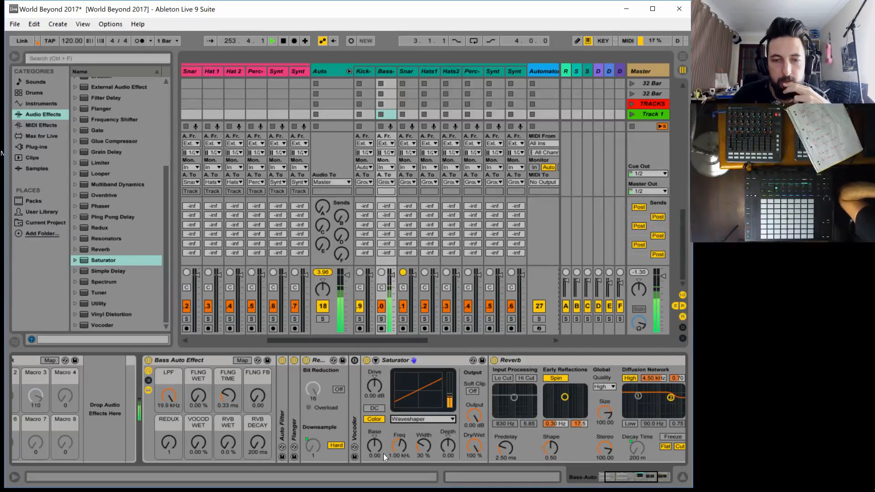
{"action": "left_click_drag", "start_coordinate": [374, 386], "coordinate": [375, 360]}
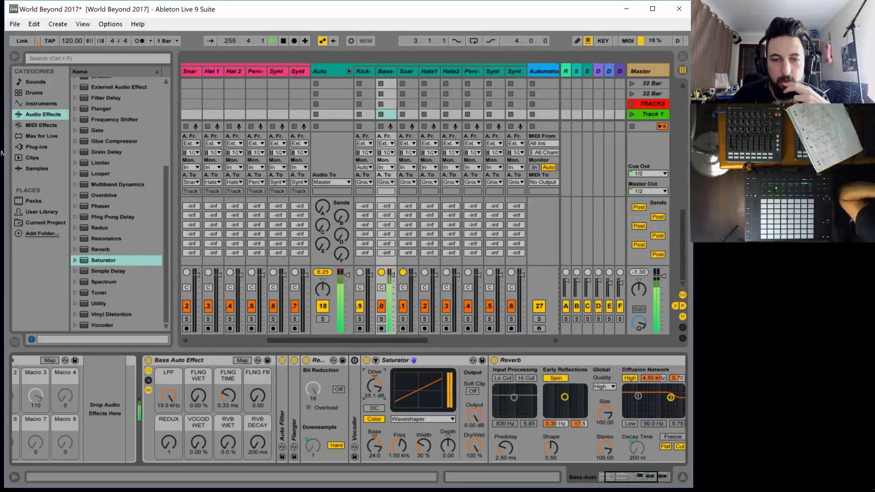
Delete the Saturator, turn the Vocoder back on and briefly unfold it to check its settings
{"action": "left_click", "coordinate": [444, 359]}
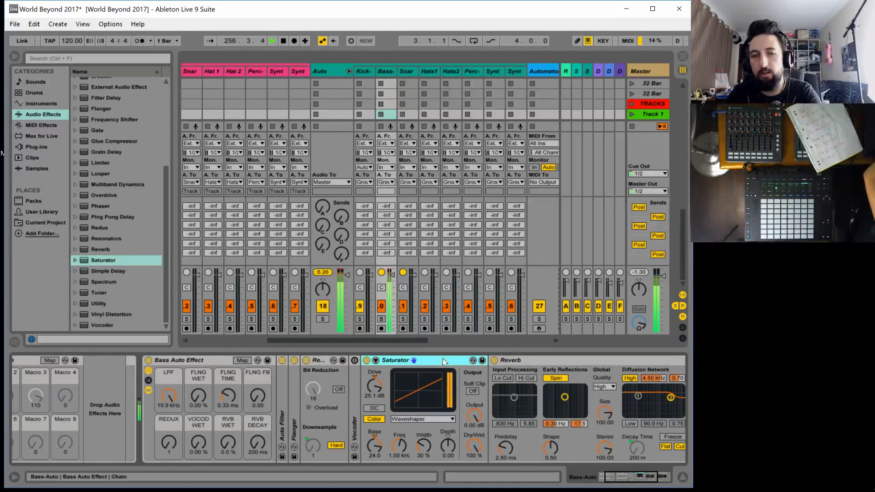
{"action": "key", "text": "Delete"}
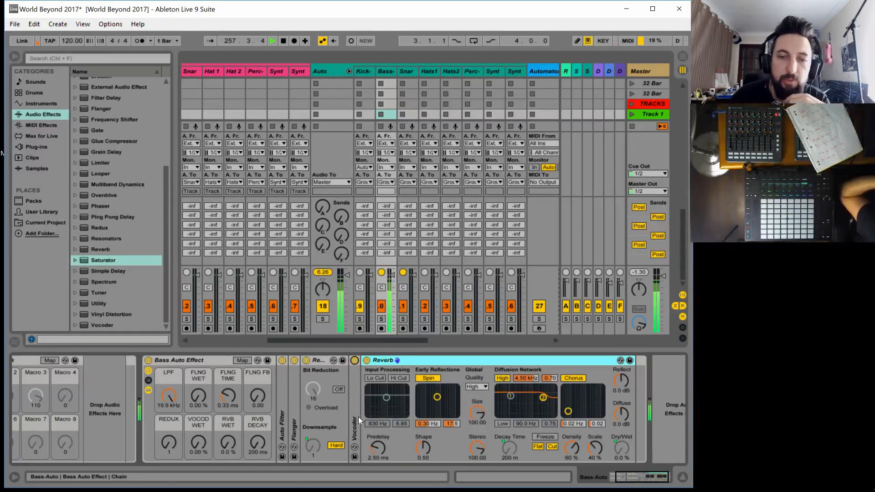
{"action": "double_click", "coordinate": [358, 417]}
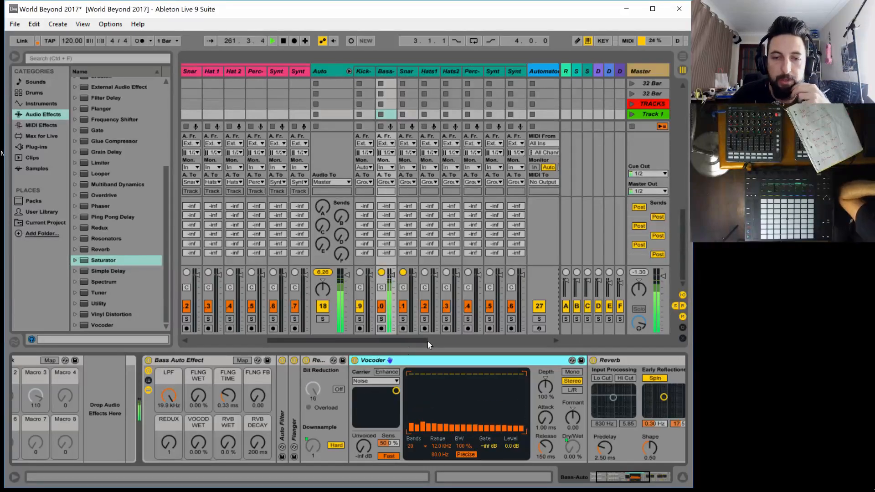
{"action": "double_click", "coordinate": [424, 360]}
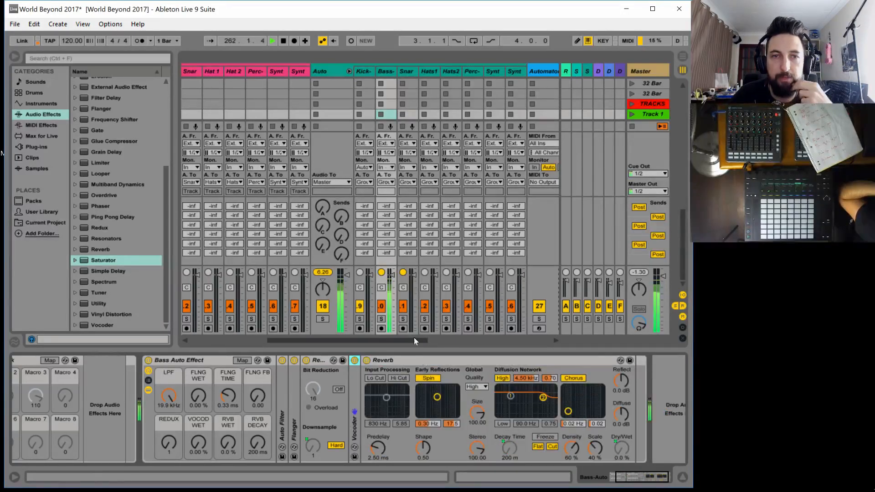
Check the Kick-Auto track's effect rack and launch the Kick track's clip in the Track 1 scene
{"action": "left_click", "coordinate": [366, 70]}
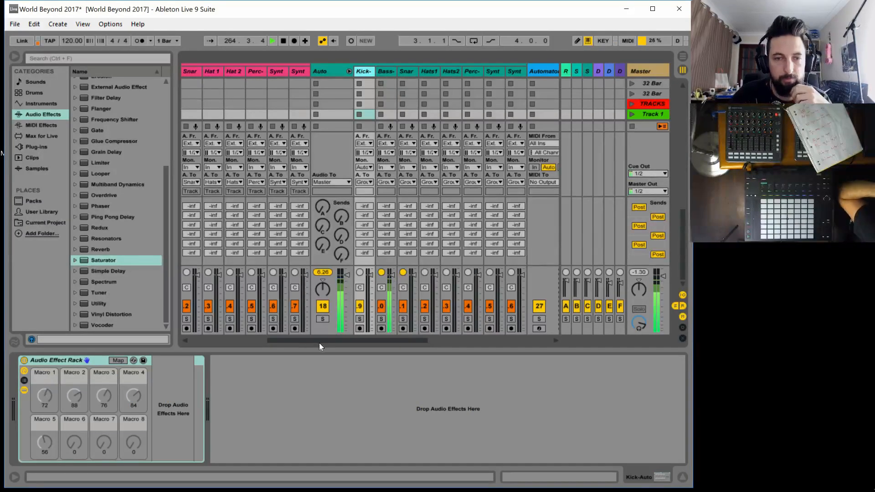
{"action": "left_click_drag", "start_coordinate": [319, 342], "coordinate": [237, 341]}
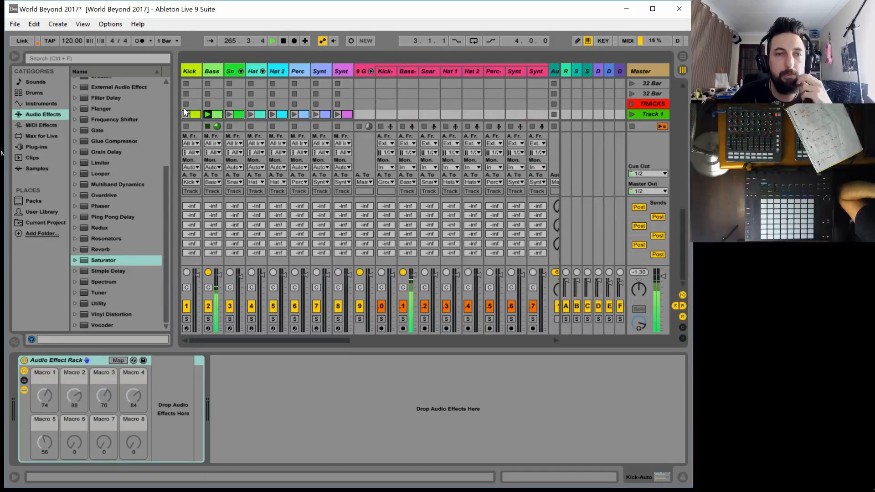
{"action": "left_click", "coordinate": [186, 114]}
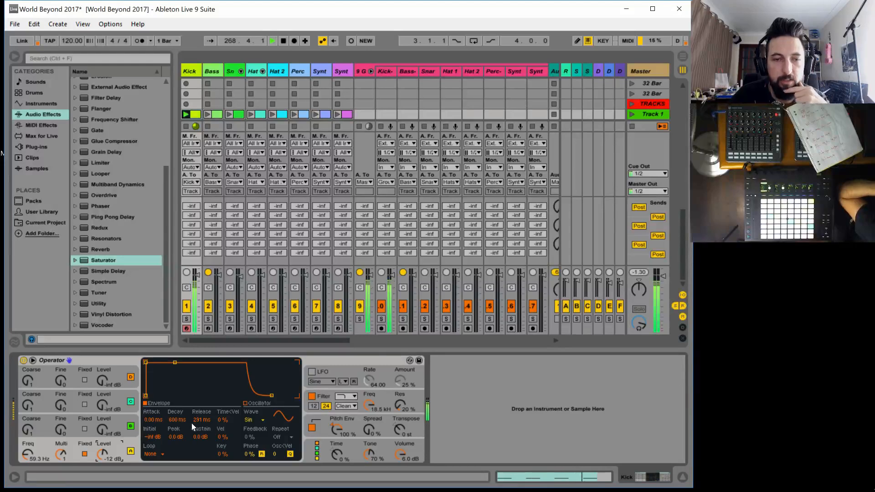
In the Kick's Operator, set the oscillator envelope's Release to 1.93 s and Decay to about 588 ms, and the filter envelope's Decay to 2.10 s
{"action": "left_click_drag", "start_coordinate": [201, 420], "coordinate": [201, 391]}
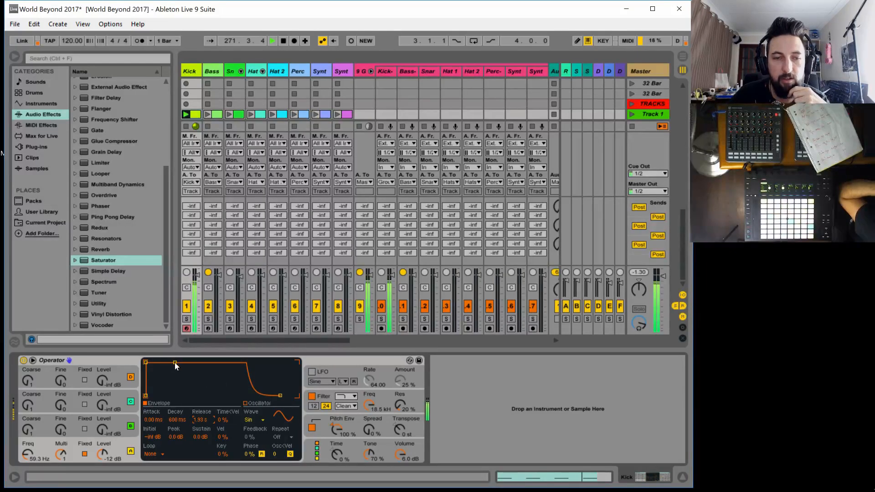
{"action": "left_click_drag", "start_coordinate": [175, 363], "coordinate": [175, 364]}
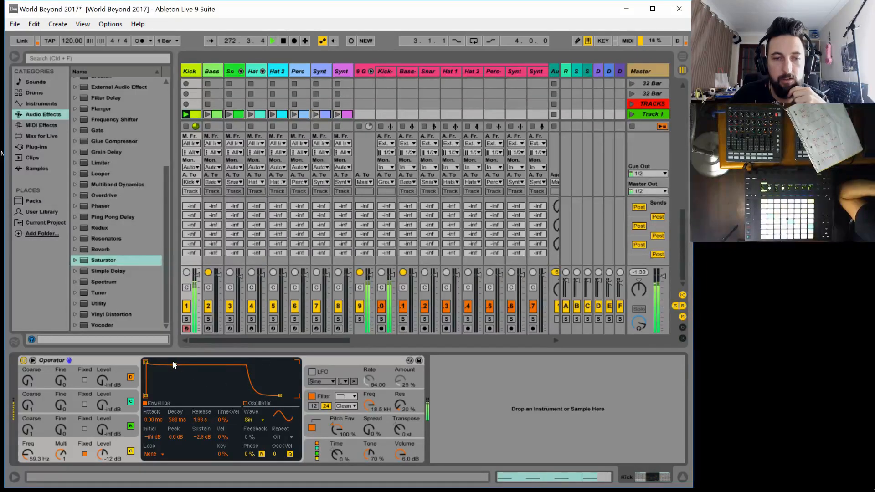
{"action": "left_click", "coordinate": [375, 399]}
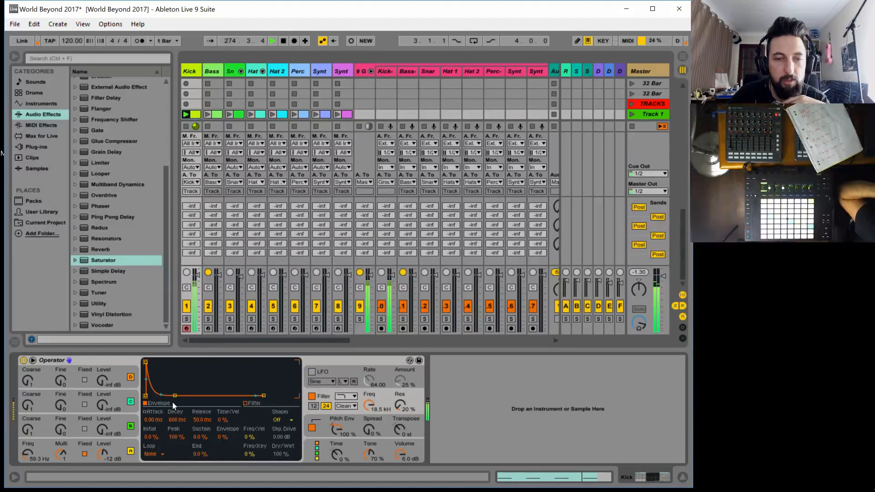
{"action": "mouse_move", "coordinate": [176, 419]}
{"action": "left_mouse_down"}
{"action": "mouse_move", "coordinate": [177, 402]}
{"action": "mouse_move", "coordinate": [177, 421]}
{"action": "left_mouse_up"}
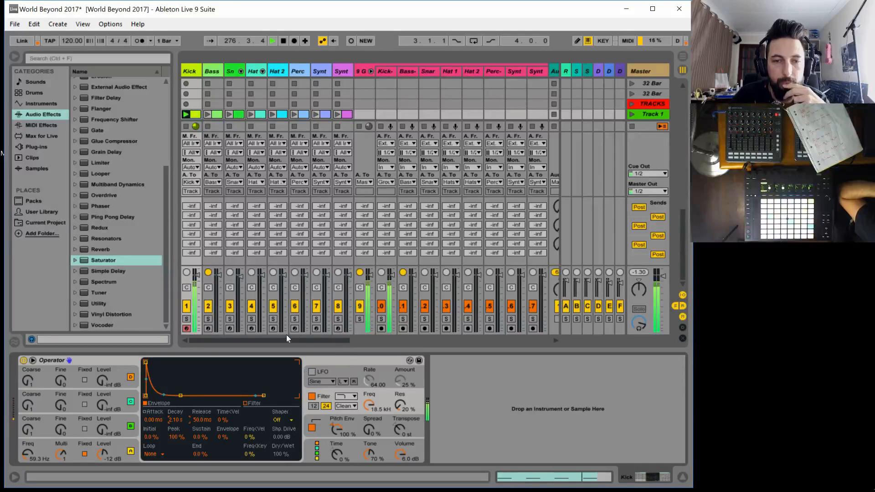
Route the Kick-Filler track's audio output to the Kick-Auto track
{"action": "left_click_drag", "start_coordinate": [285, 339], "coordinate": [292, 338]}
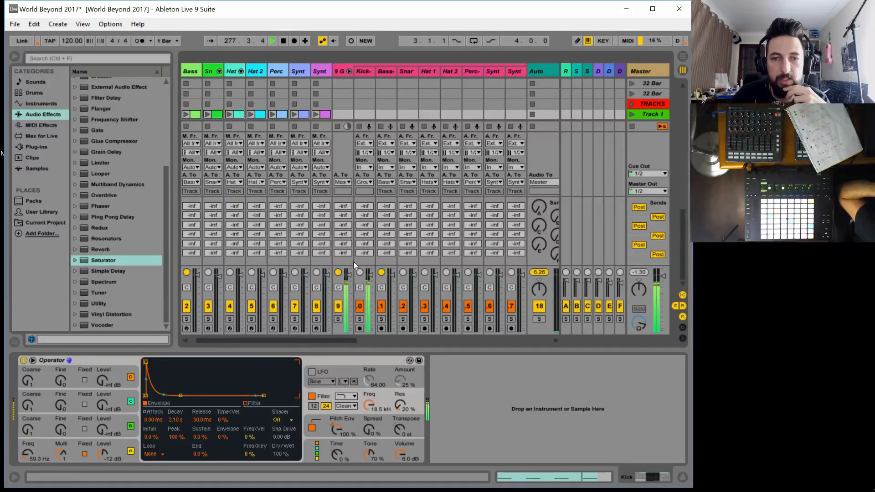
{"action": "left_click", "coordinate": [364, 181]}
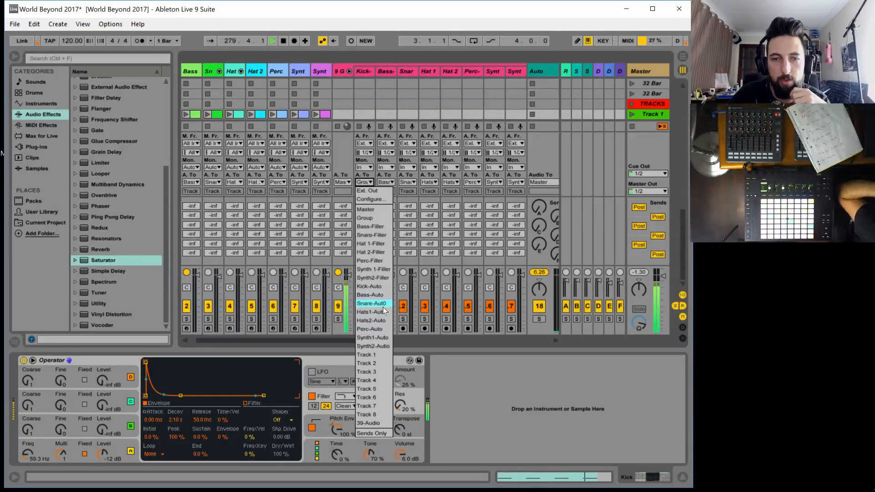
{"action": "left_click", "coordinate": [376, 286]}
Set the Kick-Auto track's input monitoring to In
{"action": "left_click_drag", "start_coordinate": [320, 340], "coordinate": [374, 335]}
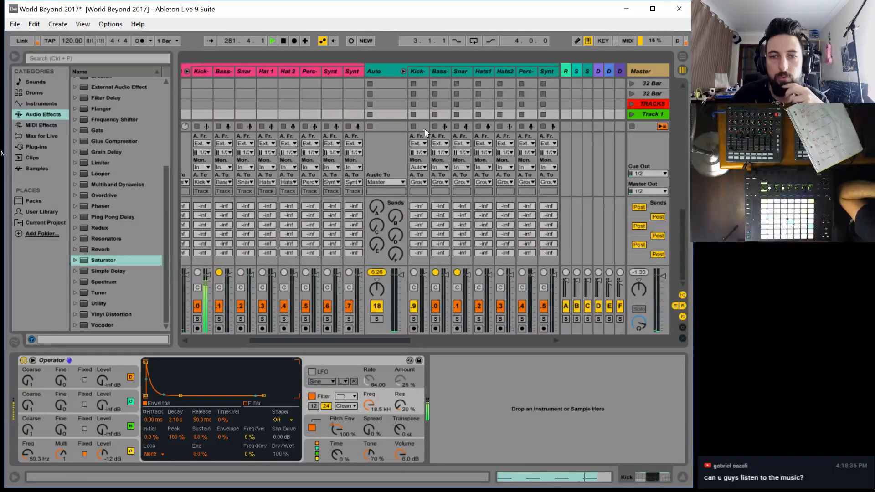
{"action": "left_click", "coordinate": [418, 168]}
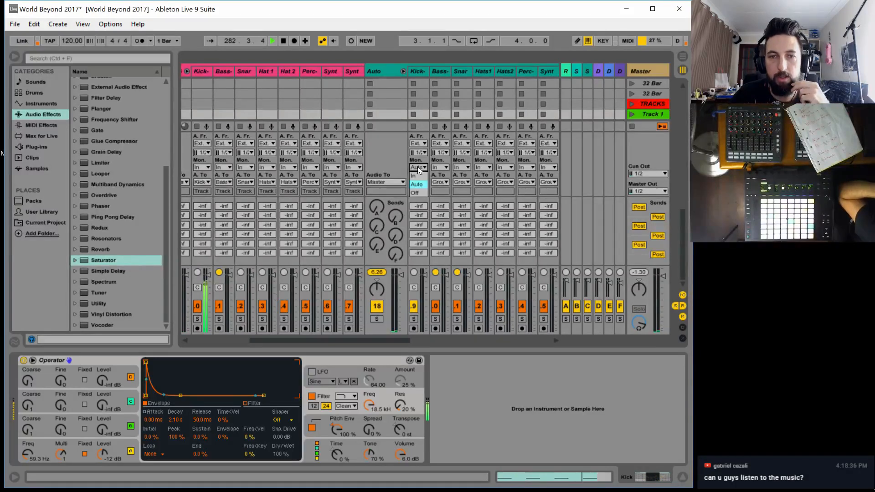
{"action": "left_click", "coordinate": [417, 173]}
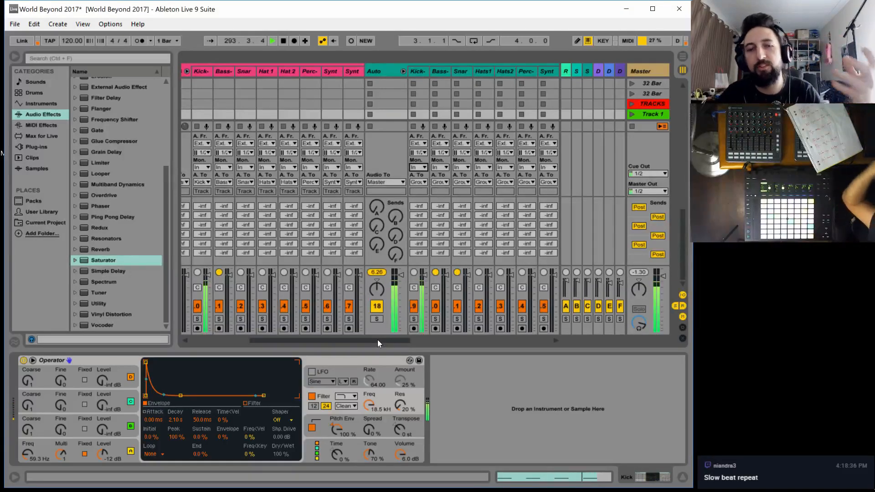
{"action": "left_click_drag", "start_coordinate": [377, 340], "coordinate": [149, 329]}
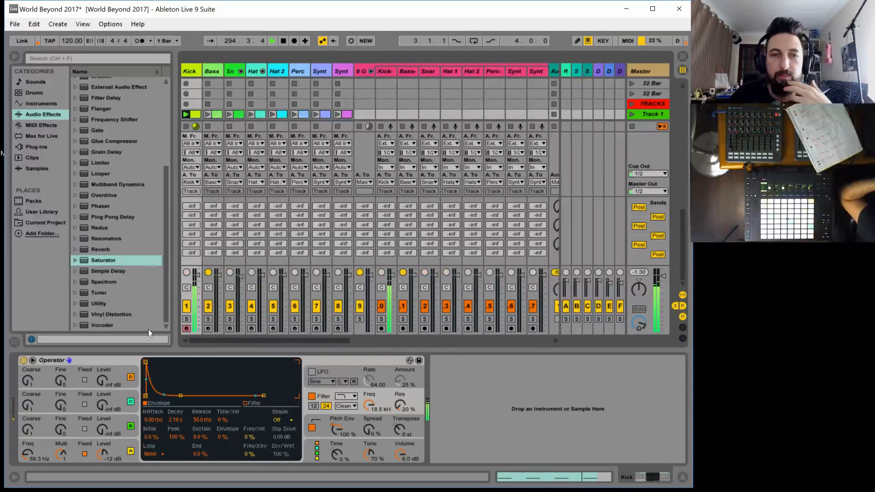
Add a second Audio Effect Rack after the Kick-Auto track's existing rack, show its macro controls, and load Corpus into it
{"action": "left_click_drag", "start_coordinate": [219, 336], "coordinate": [394, 345]}
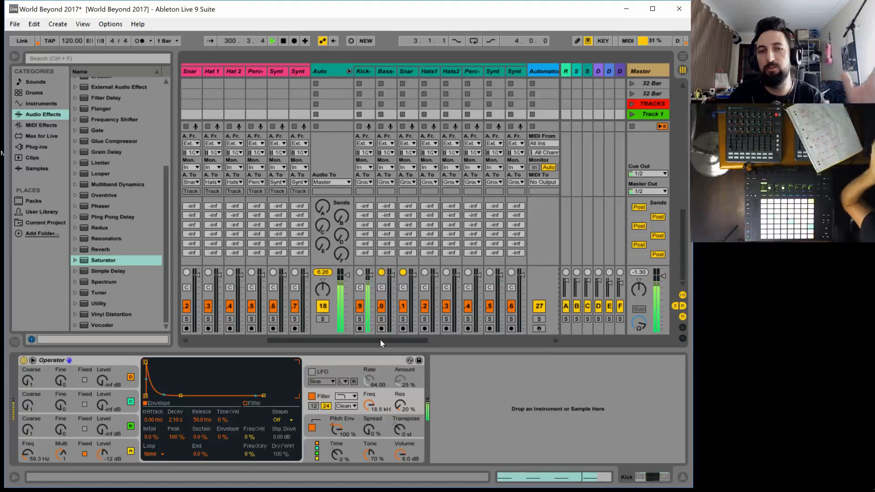
{"action": "left_click_drag", "start_coordinate": [380, 341], "coordinate": [394, 347]}
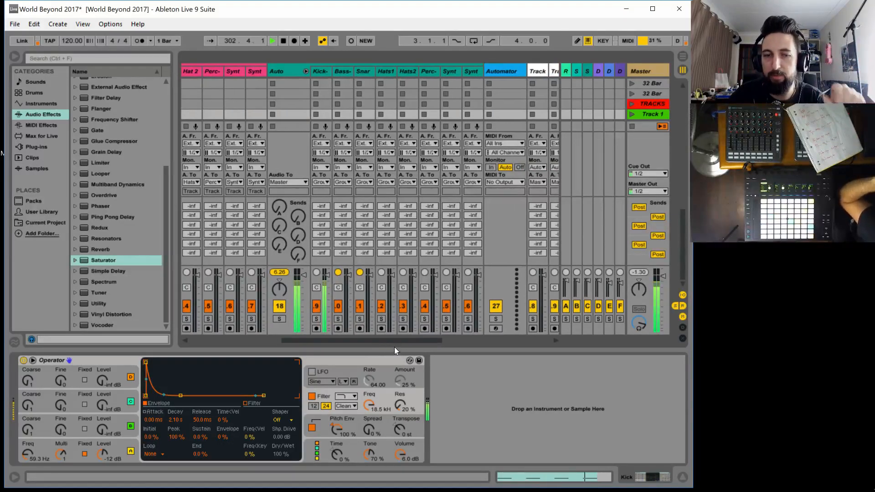
{"action": "left_click", "coordinate": [317, 71]}
{"action": "scroll", "coordinate": [122, 141], "scroll_direction": "up", "scroll_amount": 4}
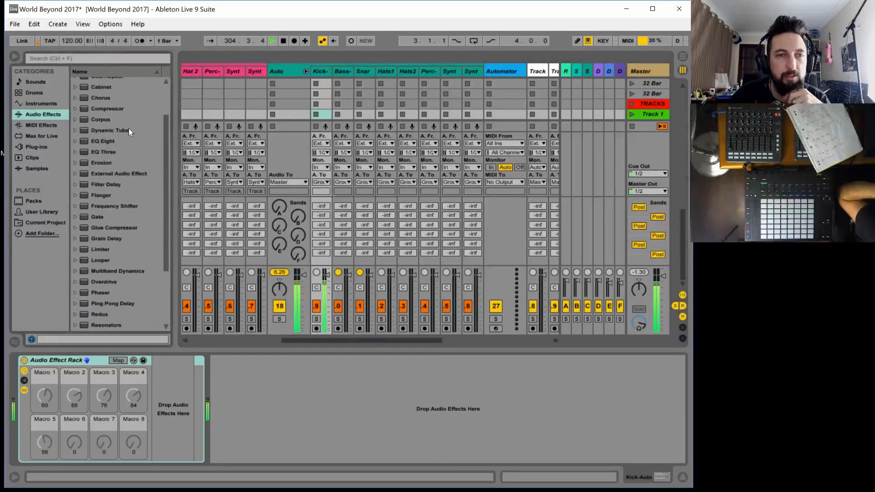
{"action": "scroll", "coordinate": [128, 128], "scroll_direction": "up", "scroll_amount": 3}
{"action": "left_click", "coordinate": [120, 92]}
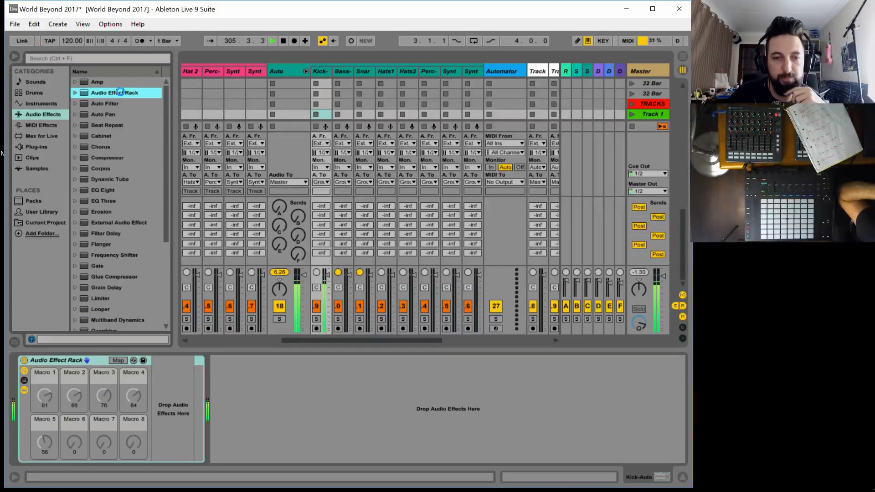
{"action": "left_click_drag", "start_coordinate": [120, 92], "coordinate": [213, 368]}
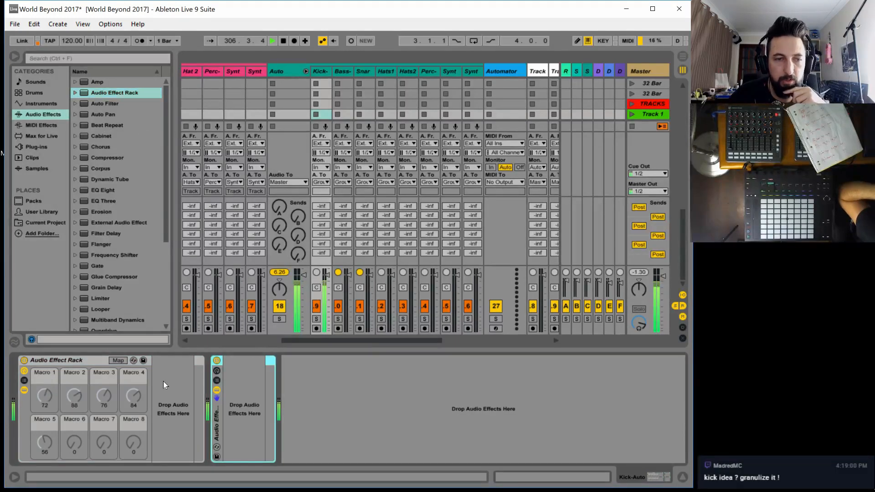
{"action": "left_click", "coordinate": [217, 370]}
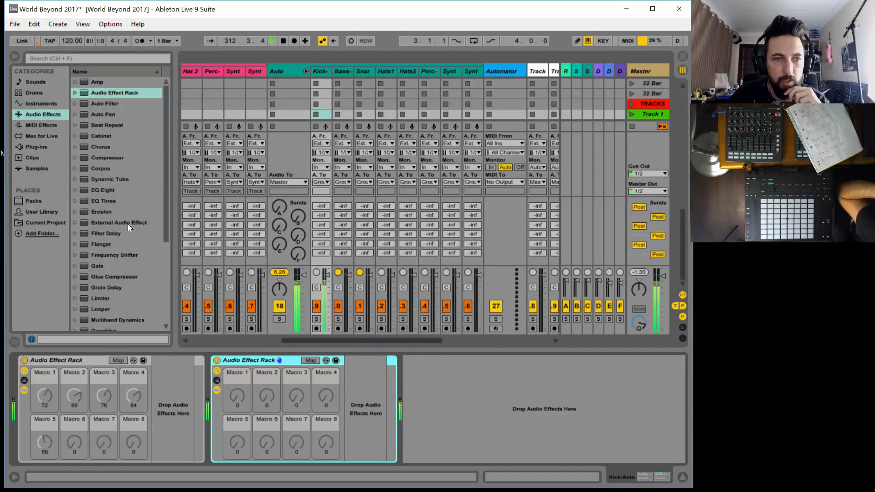
{"action": "mouse_move", "coordinate": [101, 172]}
{"action": "left_mouse_down"}
{"action": "mouse_move", "coordinate": [301, 401]}
{"action": "mouse_move", "coordinate": [362, 417]}
{"action": "mouse_move", "coordinate": [358, 424]}
{"action": "left_mouse_up"}
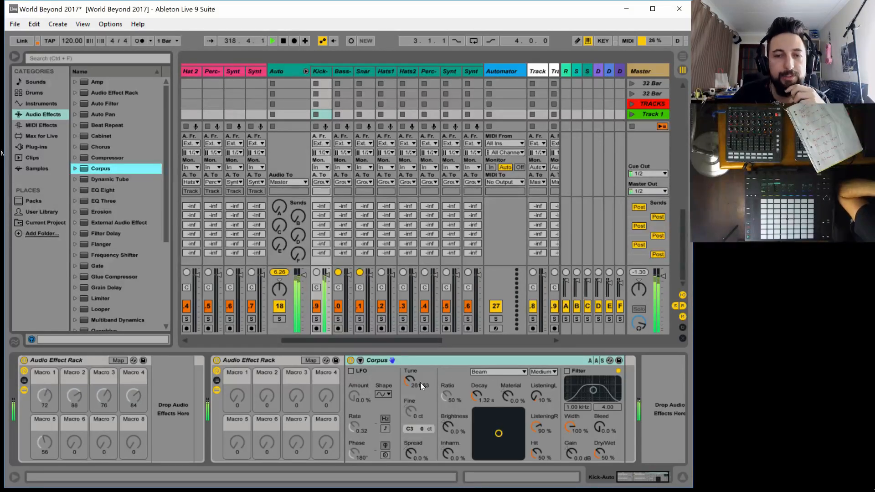
Try Corpus on the kick with the Pipe resonance type, Tune at 108.50 Hz and Decay at 380 ms
{"action": "left_click_drag", "start_coordinate": [403, 378], "coordinate": [403, 360]}
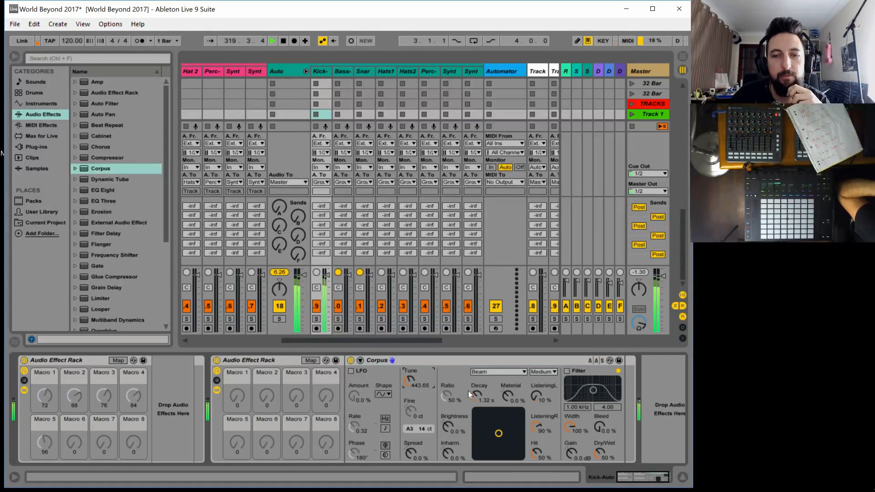
{"action": "left_click_drag", "start_coordinate": [469, 390], "coordinate": [424, 386]}
{"action": "left_click_drag", "start_coordinate": [476, 396], "coordinate": [476, 369]}
{"action": "mouse_move", "coordinate": [412, 379]}
{"action": "left_mouse_down"}
{"action": "mouse_move", "coordinate": [412, 401]}
{"action": "mouse_move", "coordinate": [409, 376]}
{"action": "left_mouse_up"}
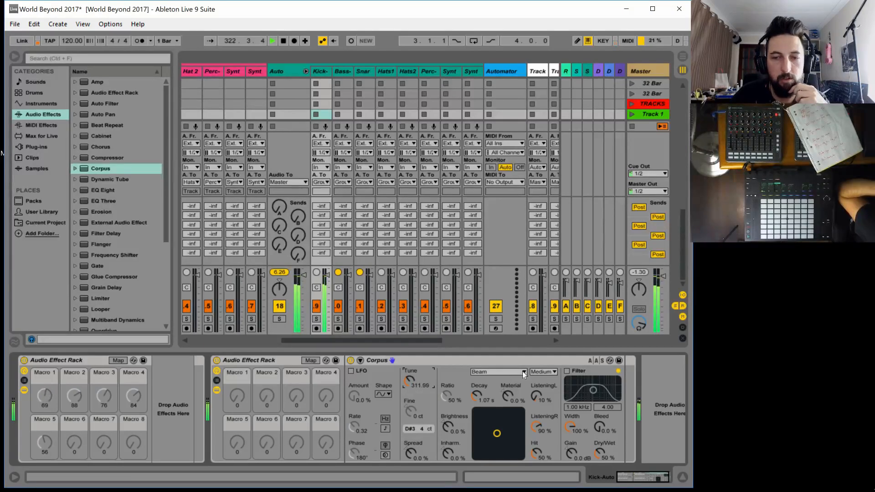
{"action": "left_click", "coordinate": [494, 371]}
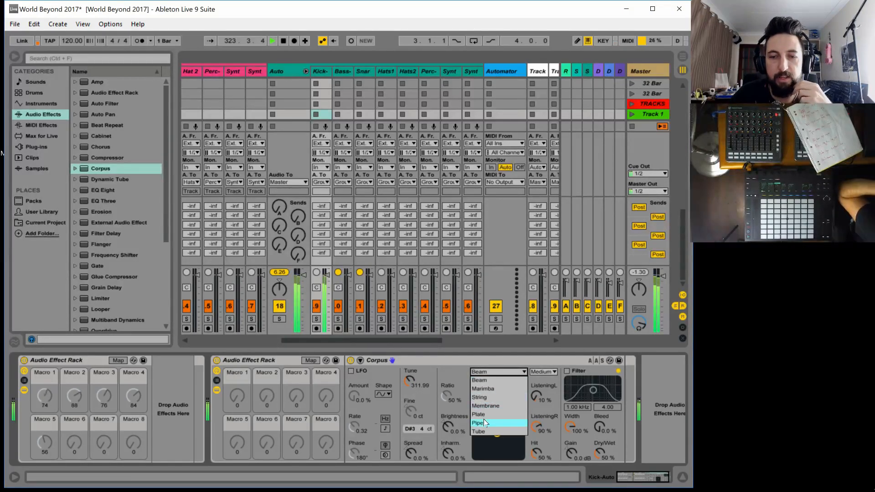
{"action": "left_click", "coordinate": [485, 422]}
{"action": "left_click_drag", "start_coordinate": [408, 379], "coordinate": [408, 397]}
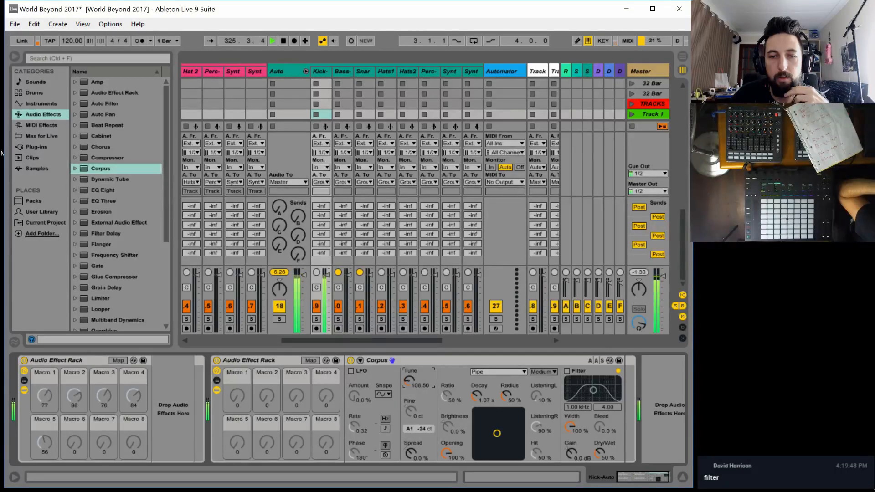
{"action": "left_click_drag", "start_coordinate": [476, 396], "coordinate": [476, 426]}
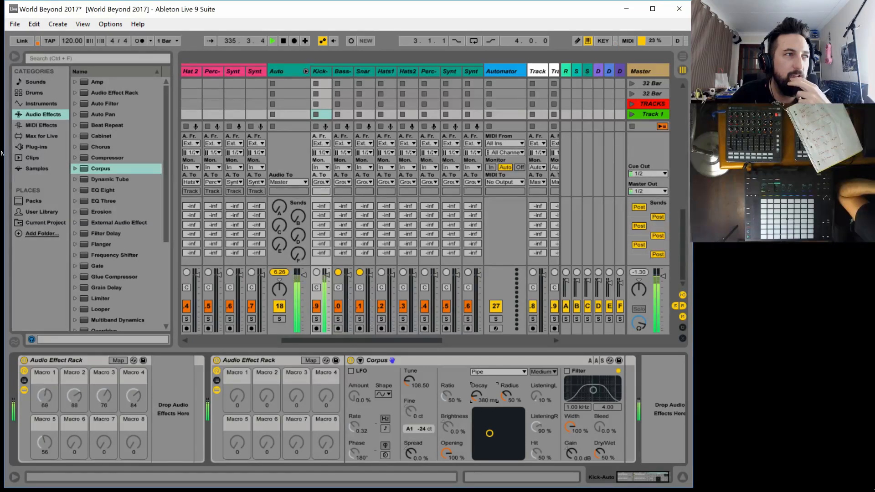
Check the Kick-Filler track's effect chain and return to the Kick-Auto track's devices
{"action": "left_click_drag", "start_coordinate": [308, 340], "coordinate": [270, 340]}
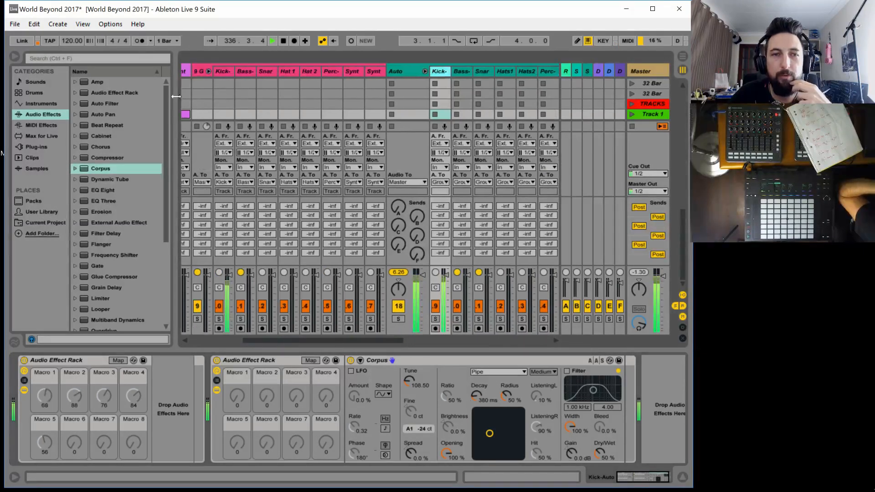
{"action": "left_click", "coordinate": [218, 73]}
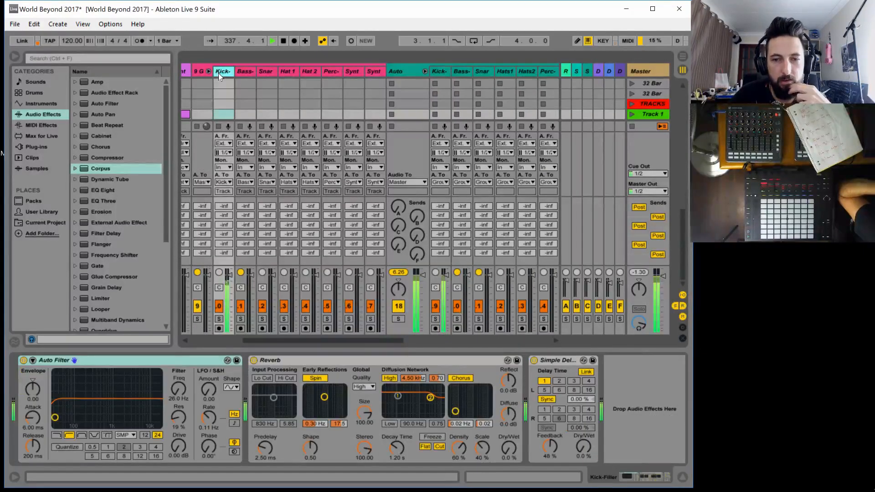
{"action": "left_click", "coordinate": [439, 72]}
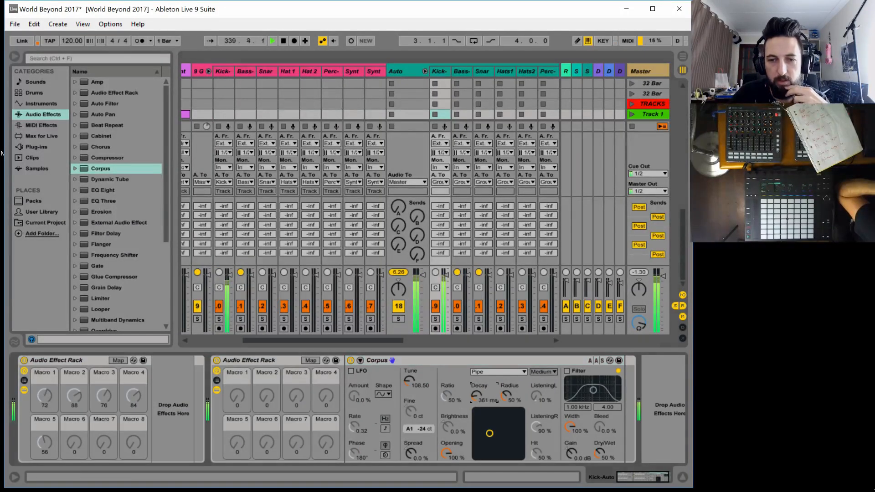
Map Corpus's Dry/Wet to Macro 1 and its Decay to Macro 2 of the second rack
{"action": "left_click", "coordinate": [314, 360]}
{"action": "left_click", "coordinate": [602, 450]}
{"action": "left_click", "coordinate": [235, 404]}
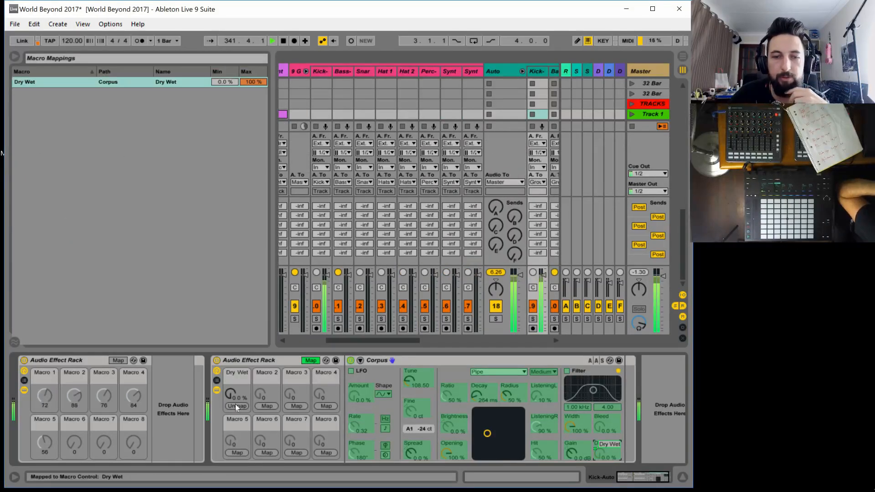
{"action": "left_click", "coordinate": [449, 396]}
{"action": "left_click", "coordinate": [479, 397]}
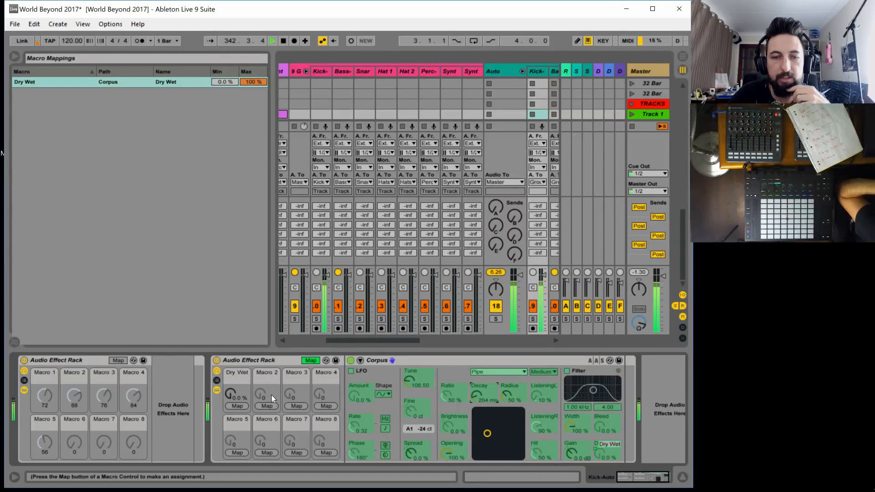
{"action": "left_click", "coordinate": [263, 403]}
{"action": "left_click", "coordinate": [477, 395]}
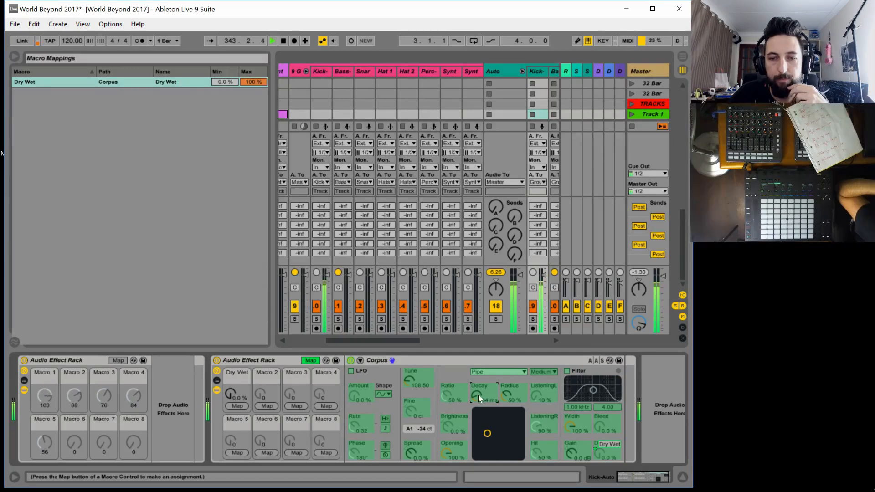
{"action": "left_click", "coordinate": [268, 406]}
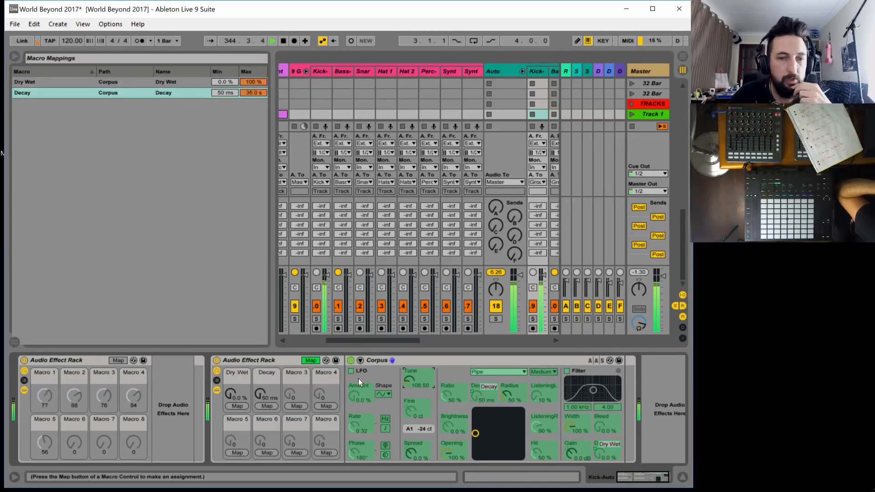
Map Corpus's Tune to Macro 3 and its resonance type to Macro 4, and finish macro mapping
{"action": "left_click", "coordinate": [294, 407]}
{"action": "left_click", "coordinate": [483, 371]}
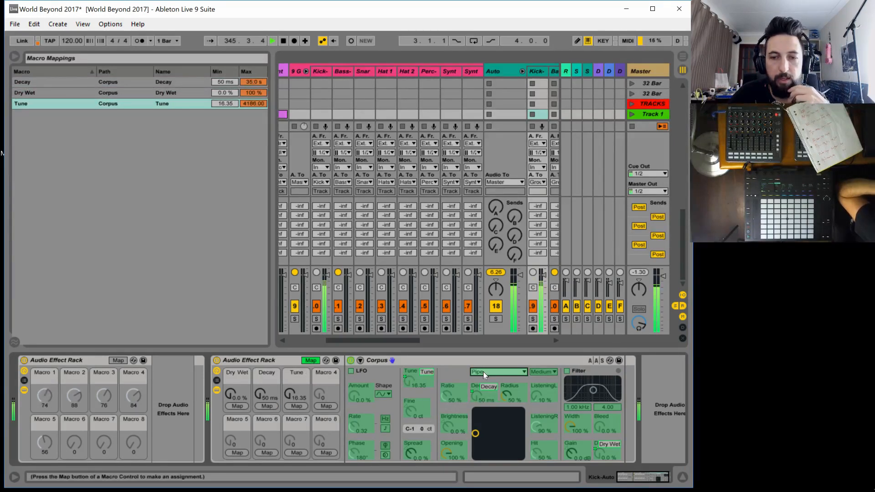
{"action": "left_click", "coordinate": [325, 406]}
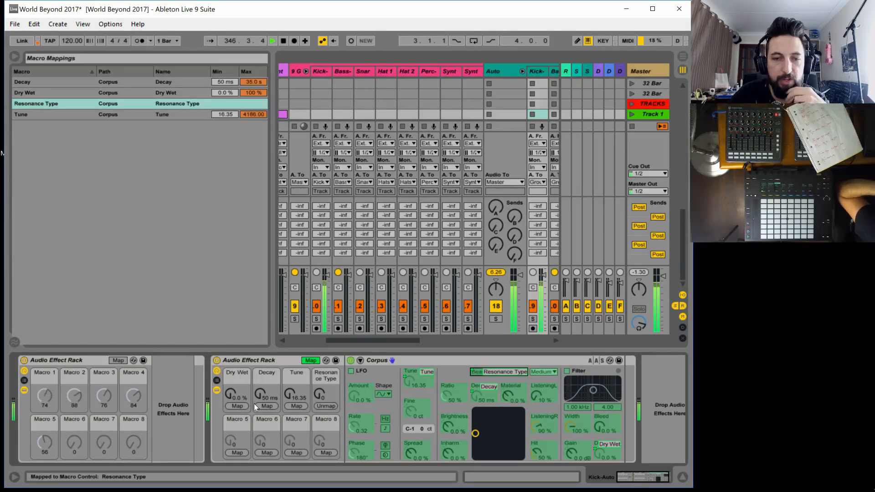
{"action": "left_click", "coordinate": [307, 360]}
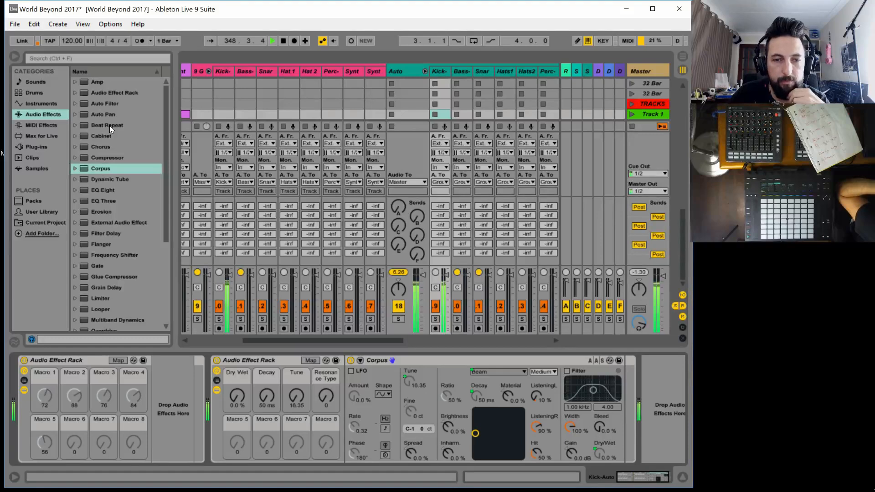
Add Beat Repeat after Corpus with Interval 1/8, Gate 1 Bar, Grid 1/12 and the output mode set to Insert
{"action": "left_click_drag", "start_coordinate": [110, 124], "coordinate": [620, 396]}
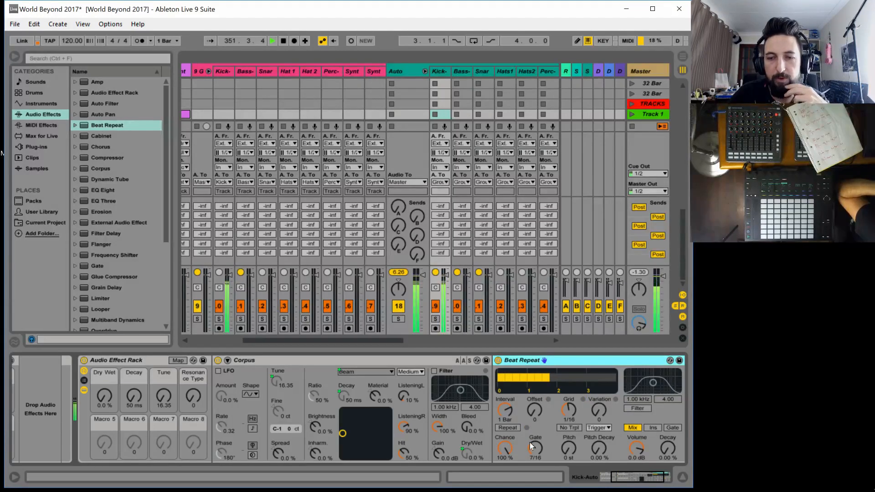
{"action": "left_click_drag", "start_coordinate": [529, 442], "coordinate": [505, 426]}
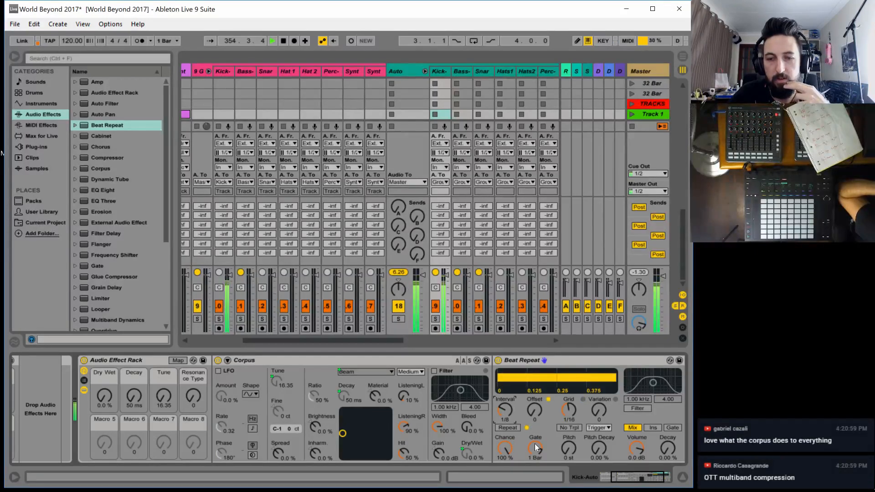
{"action": "left_click_drag", "start_coordinate": [569, 410], "coordinate": [569, 413]}
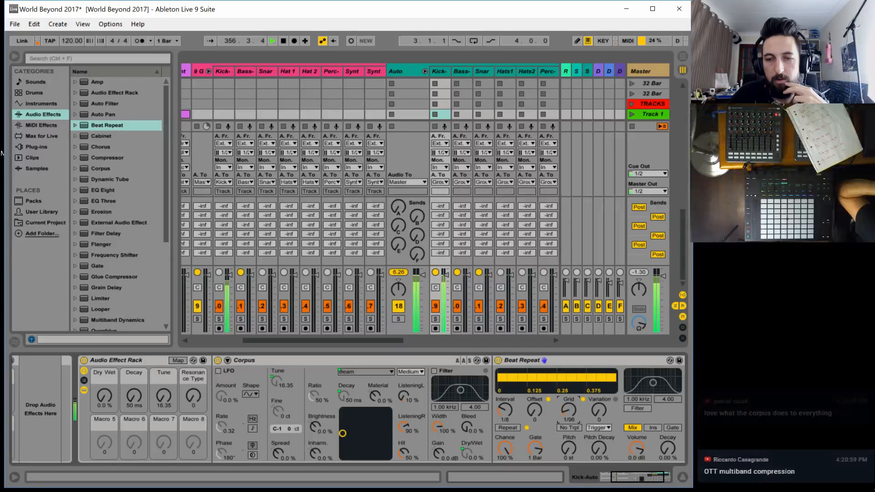
{"action": "left_click", "coordinate": [654, 428]}
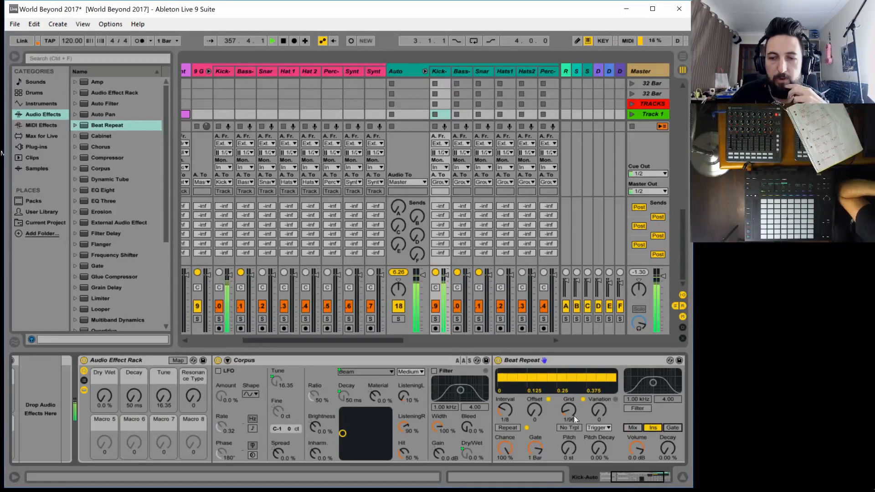
{"action": "left_click_drag", "start_coordinate": [568, 413], "coordinate": [568, 410]}
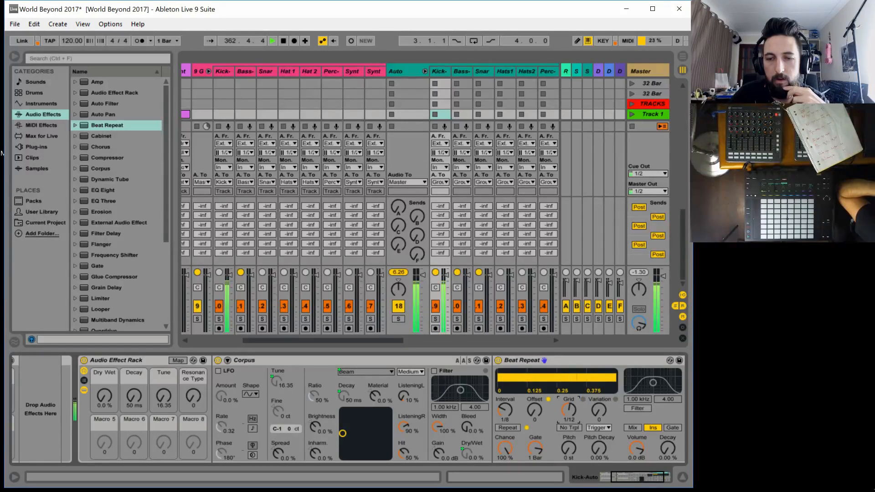
Map Beat Repeat's Chance to Macro 5 and its Grid to Macro 6 of the rack
{"action": "left_click", "coordinate": [178, 360]}
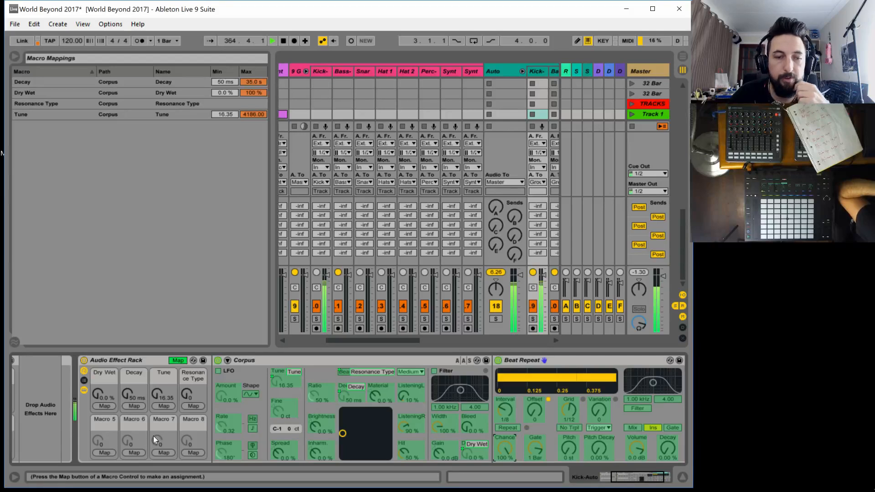
{"action": "left_click", "coordinate": [104, 452]}
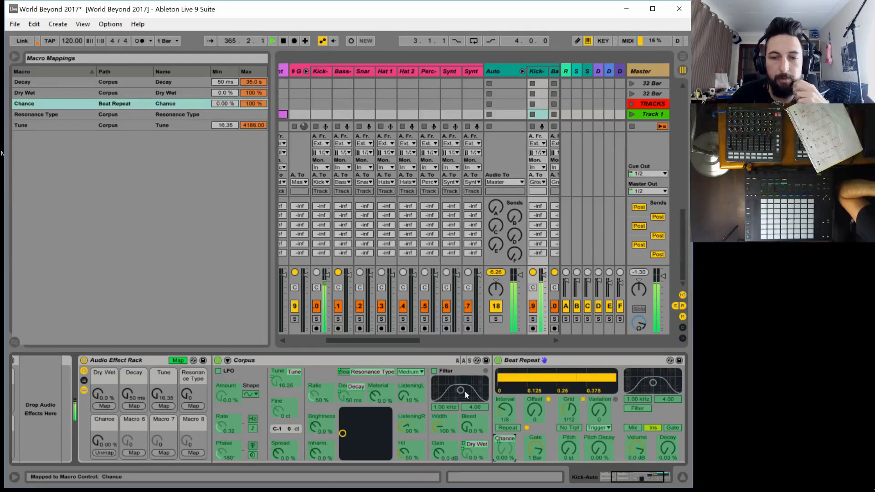
{"action": "left_click", "coordinate": [571, 406]}
{"action": "left_click", "coordinate": [135, 451]}
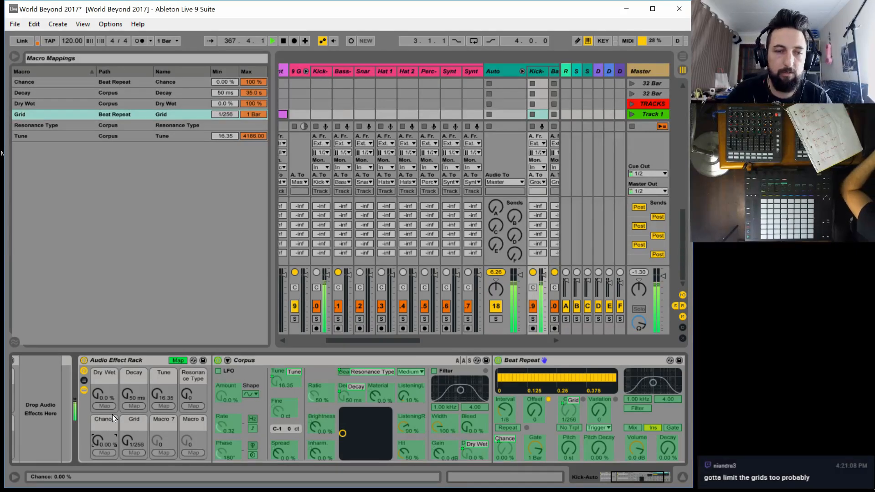
Rename the second rack's Macro 1 as CORPUS WET and Macro 2 as CORUPS DECAY
{"action": "left_click", "coordinate": [100, 370]}
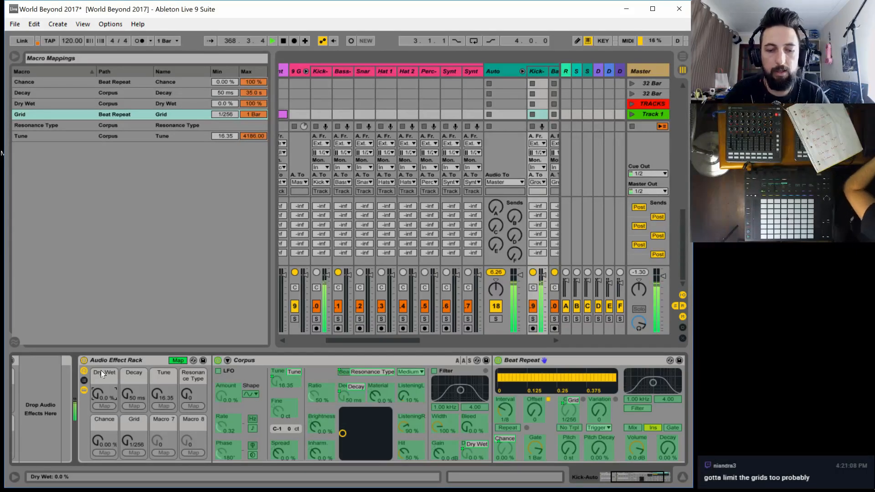
{"action": "key", "text": "ctrl+r"}
{"action": "type", "text": "CORPUS"}
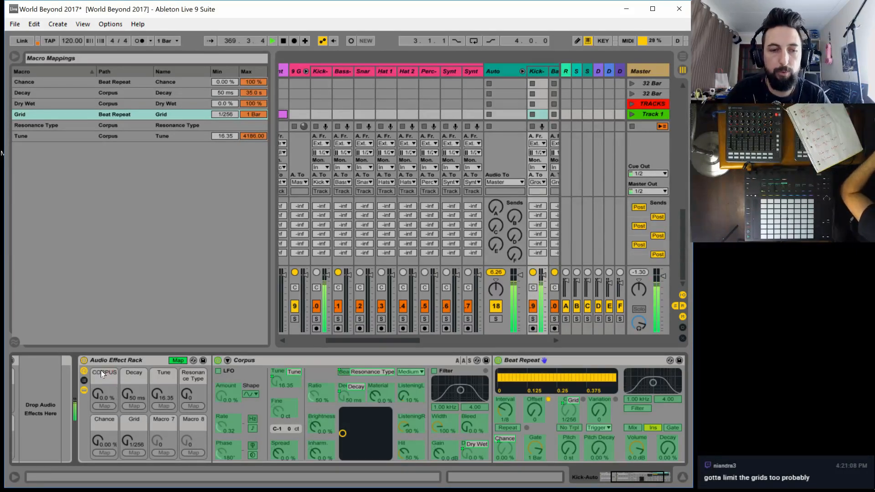
{"action": "type", "text": " WET"}
{"action": "key", "text": "Tab"}
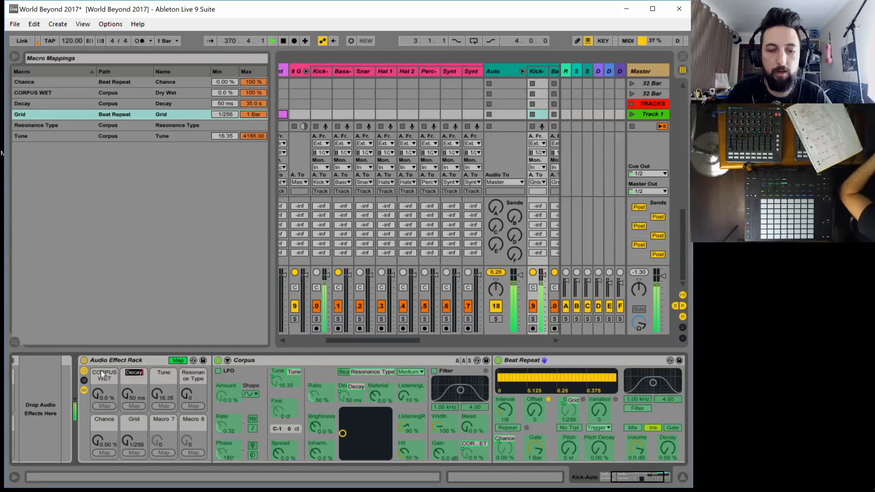
{"action": "type", "text": "CORUPS DECAY"}
{"action": "key", "text": "Tab"}
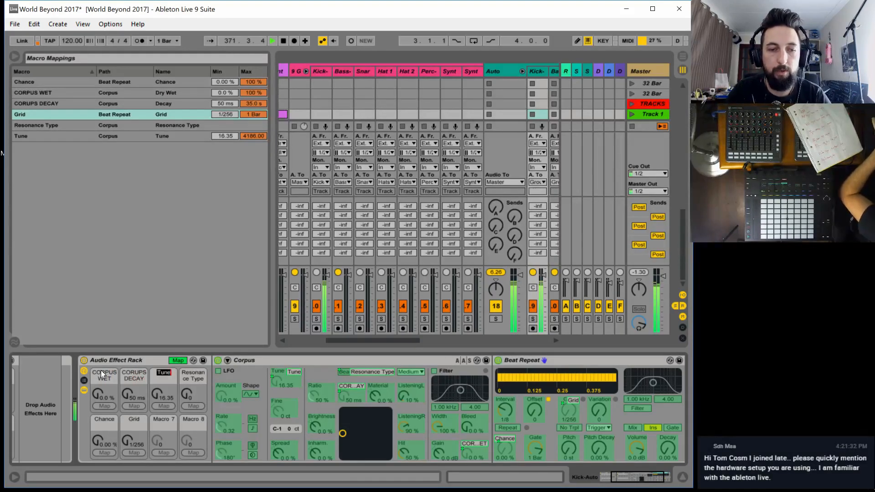
Rename Macro 3 as CORPUS TUNE and Macro 4 as CORPUS RES
{"action": "type", "text": "CORPUS TU"}
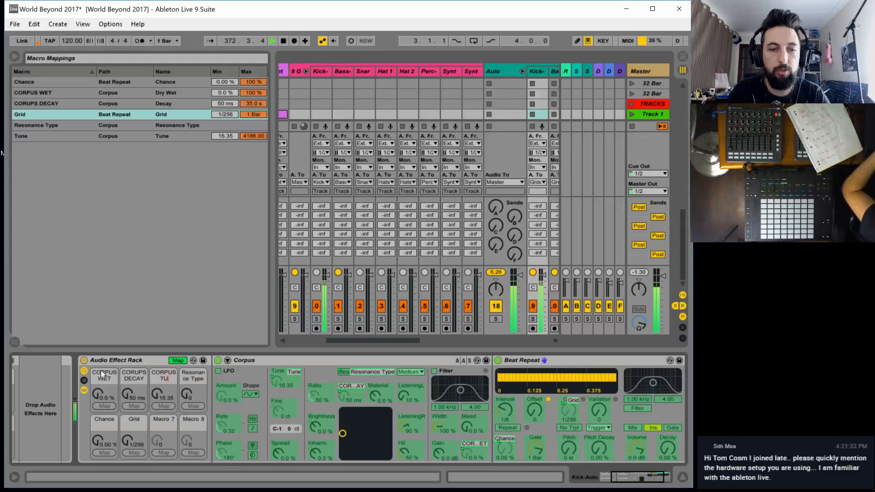
{"action": "type", "text": "NE"}
{"action": "key", "text": "Tab"}
{"action": "type", "text": "CORPUS"}
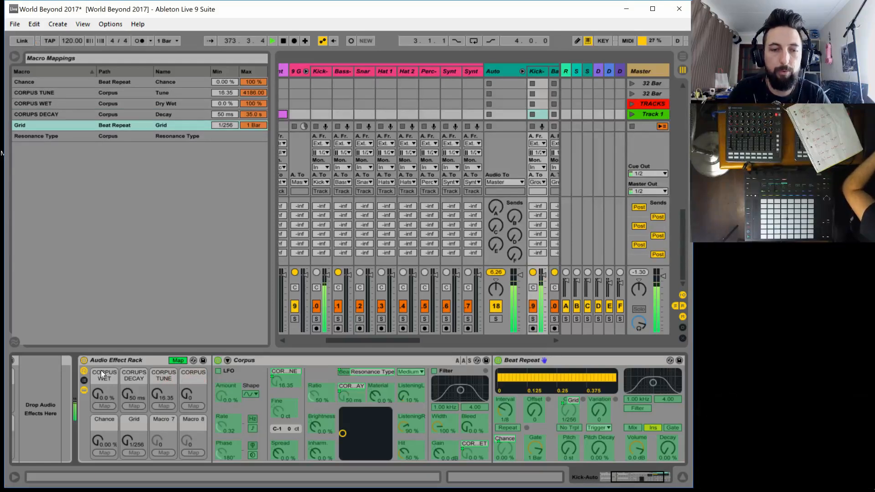
{"action": "type", "text": " RES"}
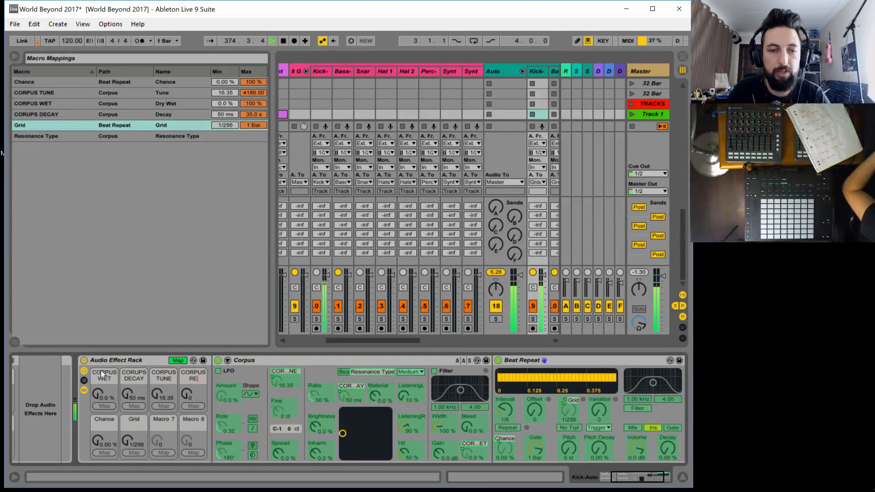
{"action": "key", "text": "Tab"}
Rename Macro 5 as BRPT CHANCE and Macro 6 as BPRT GRID, and leave macro mapping
{"action": "type", "text": "BRPT"}
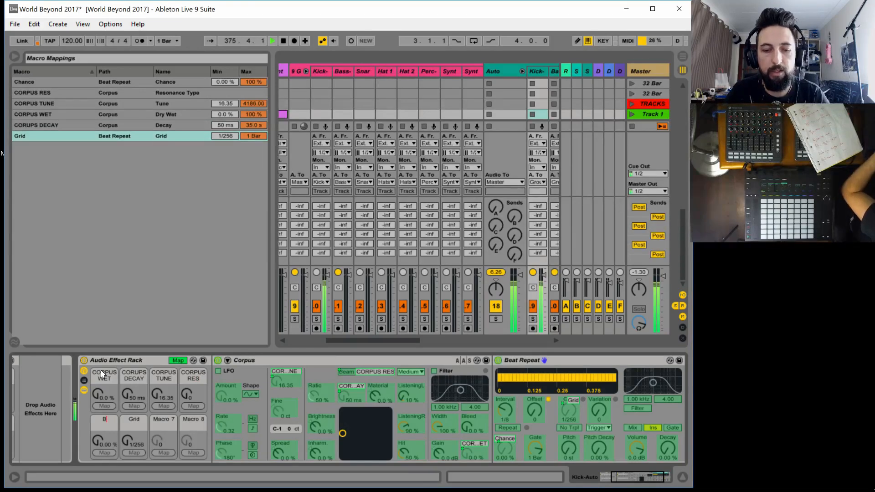
{"action": "type", "text": "CHANCE"}
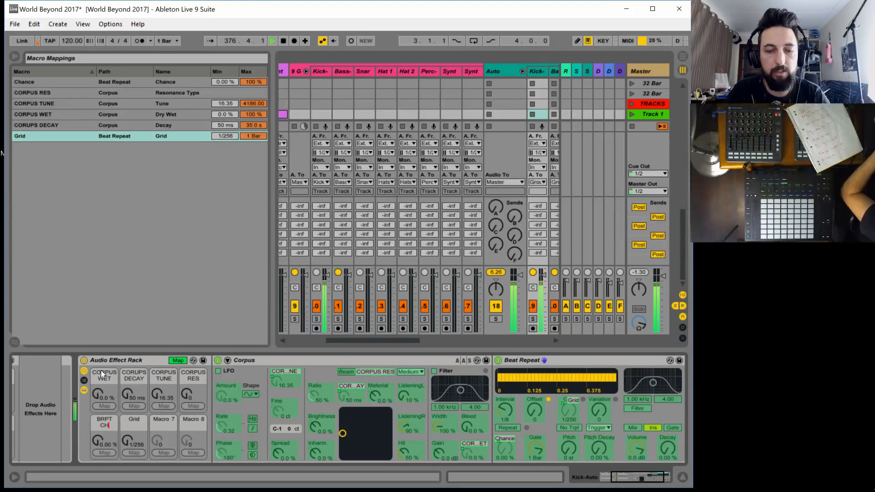
{"action": "key", "text": "Tab"}
{"action": "type", "text": "BRPT"}
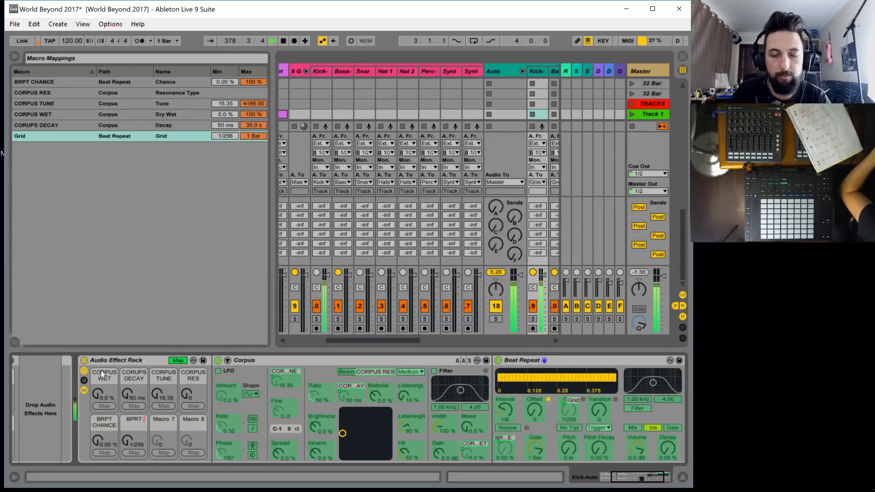
{"action": "type", "text": " GRID"}
{"action": "key", "text": "Return"}
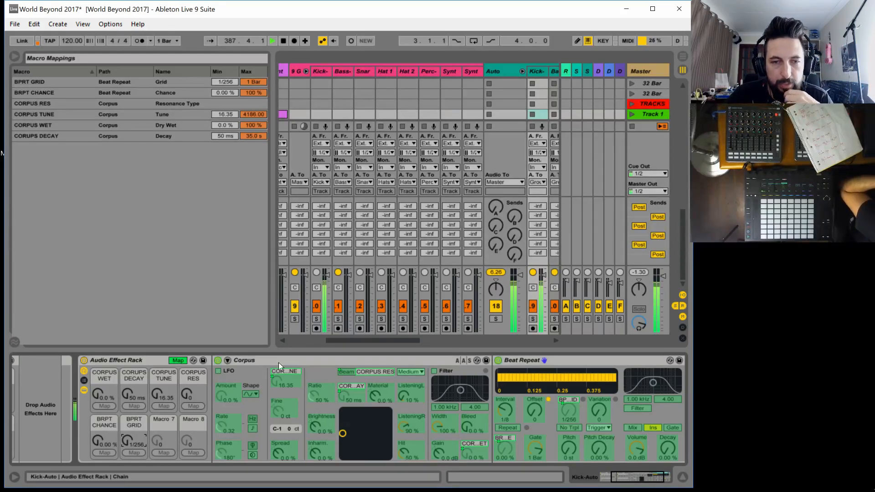
{"action": "left_click", "coordinate": [179, 361]}
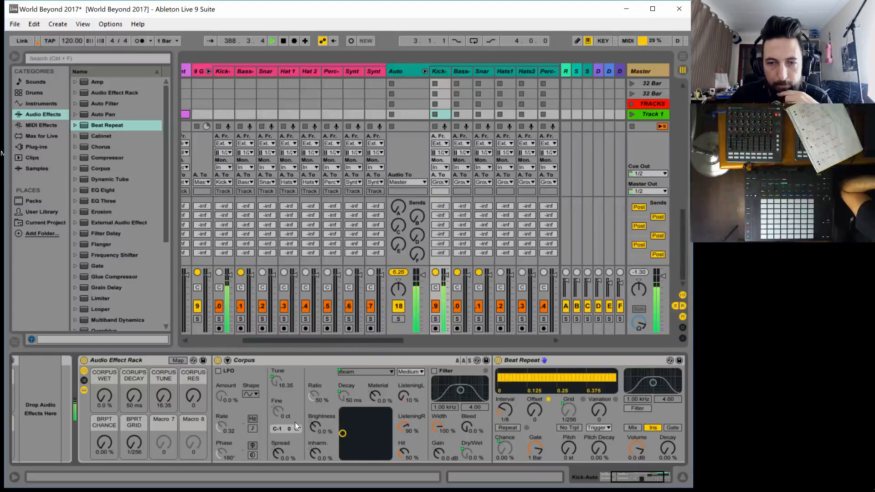
Audition the beat repeat with BPRT GRID at 1/24 and BRPT CHANCE at 100 %, returning the chance to 0 %
{"action": "left_click_drag", "start_coordinate": [129, 445], "coordinate": [105, 412]}
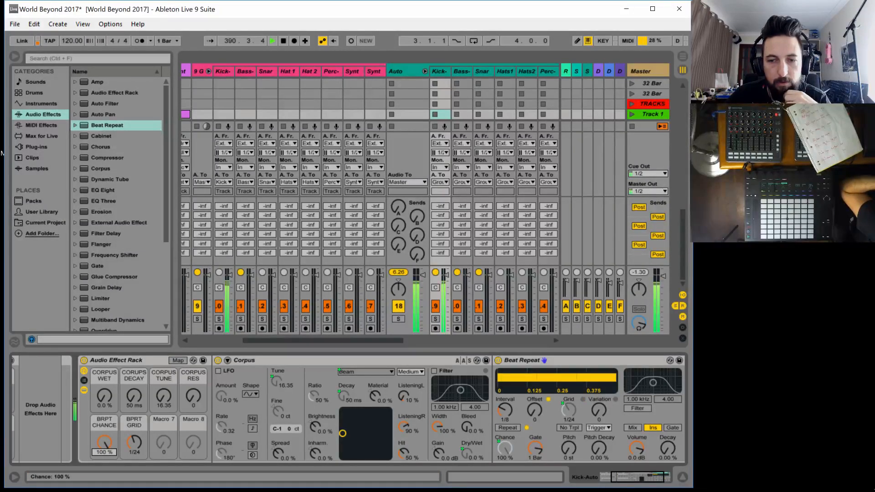
{"action": "left_click_drag", "start_coordinate": [104, 443], "coordinate": [105, 480]}
{"action": "left_click_drag", "start_coordinate": [105, 444], "coordinate": [106, 447]}
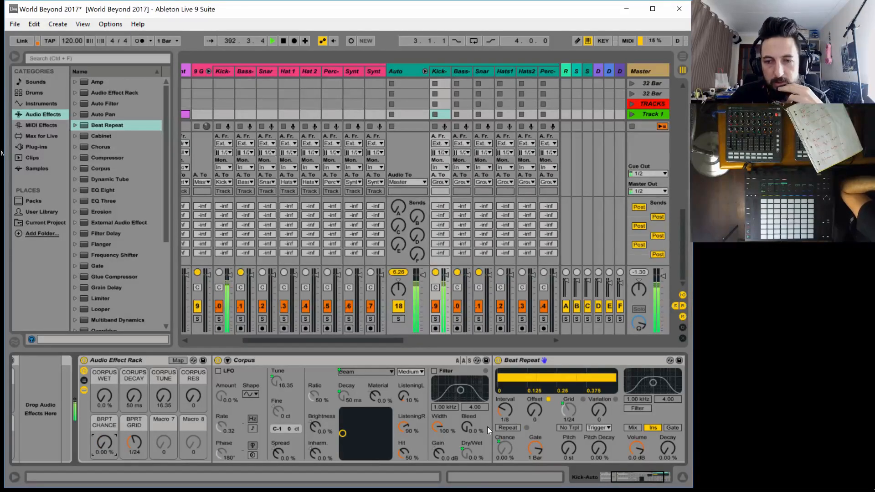
Try Beat Repeat's Gate at 1/16 and 2 Bar, and return it to 1 Bar
{"action": "mouse_move", "coordinate": [533, 448]}
{"action": "left_mouse_down"}
{"action": "mouse_move", "coordinate": [532, 464]}
{"action": "mouse_move", "coordinate": [533, 433]}
{"action": "mouse_move", "coordinate": [533, 449]}
{"action": "left_mouse_up"}
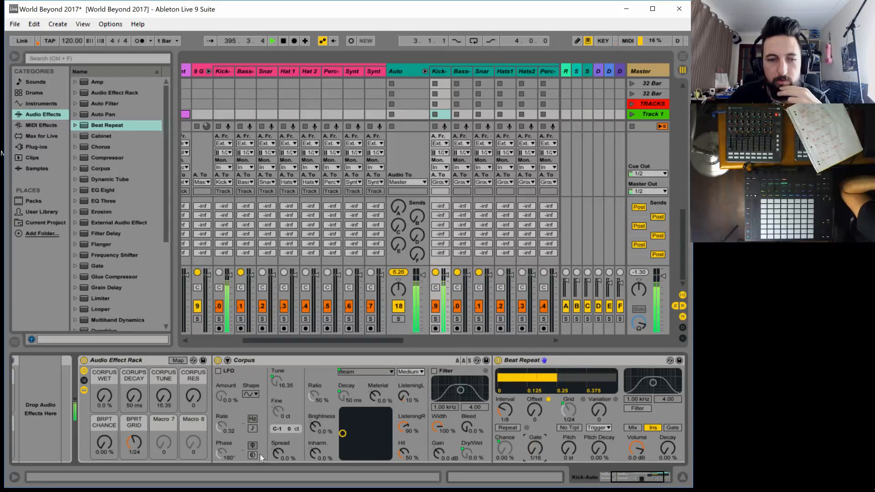
{"action": "mouse_move", "coordinate": [104, 442]}
{"action": "left_mouse_down"}
{"action": "mouse_move", "coordinate": [104, 401]}
{"action": "mouse_move", "coordinate": [104, 445]}
{"action": "left_mouse_up"}
{"action": "left_click_drag", "start_coordinate": [536, 446], "coordinate": [535, 436]}
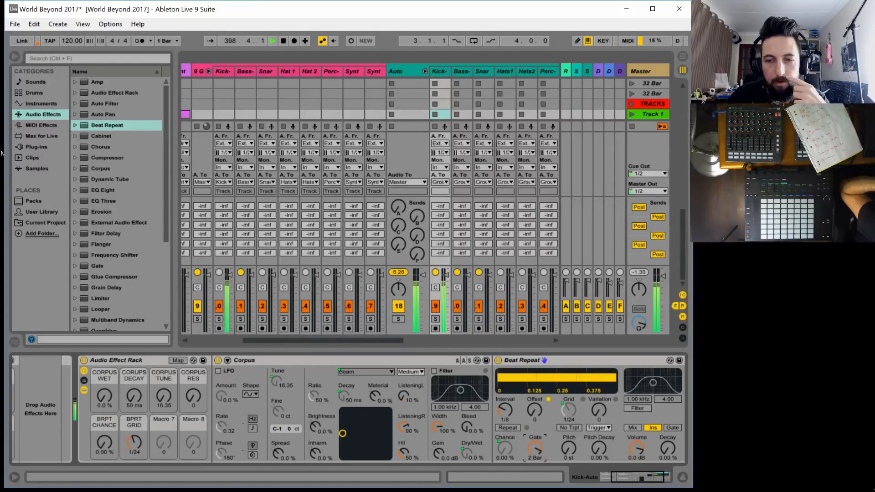
{"action": "mouse_move", "coordinate": [536, 433]}
{"action": "left_mouse_down"}
{"action": "mouse_move", "coordinate": [535, 452]}
{"action": "mouse_move", "coordinate": [535, 438]}
{"action": "left_mouse_up"}
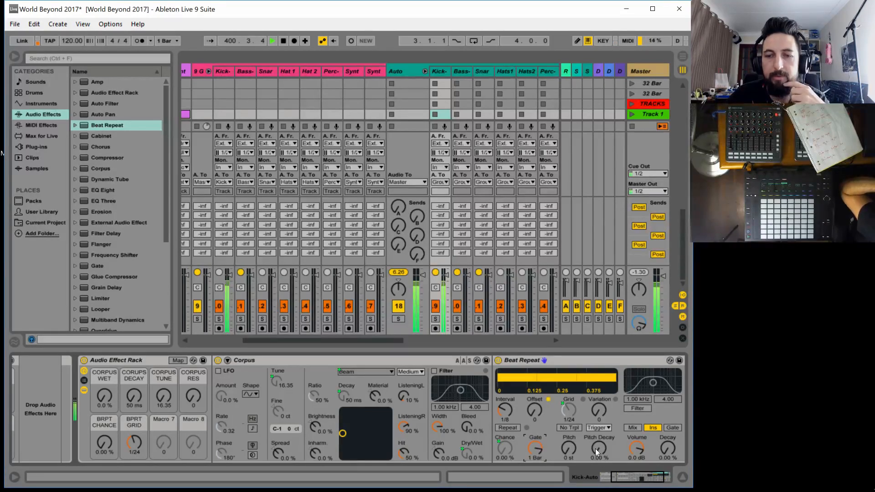
Set Beat Repeat's Interval to 1/4, Pitch Decay to 88.9 % and BPRT GRID to 1/256 while auditioning with BRPT CHANCE at 100 %
{"action": "left_click_drag", "start_coordinate": [597, 452], "coordinate": [597, 442]}
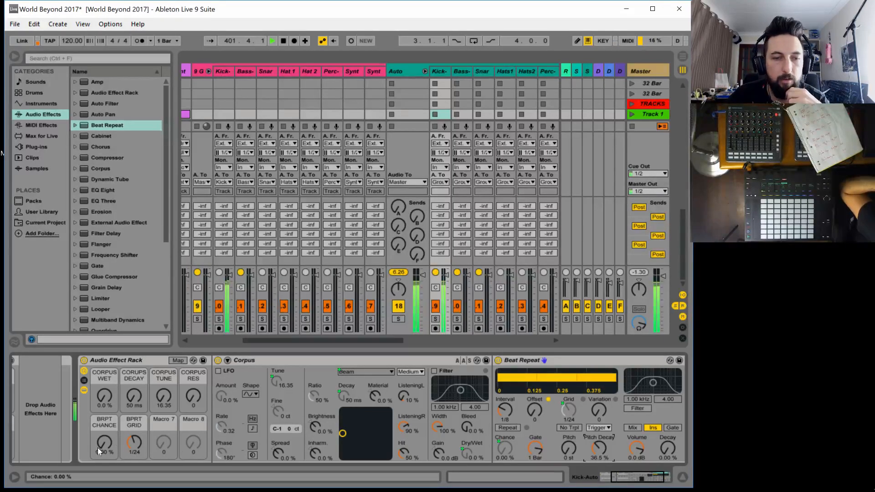
{"action": "left_click_drag", "start_coordinate": [104, 443], "coordinate": [104, 410]}
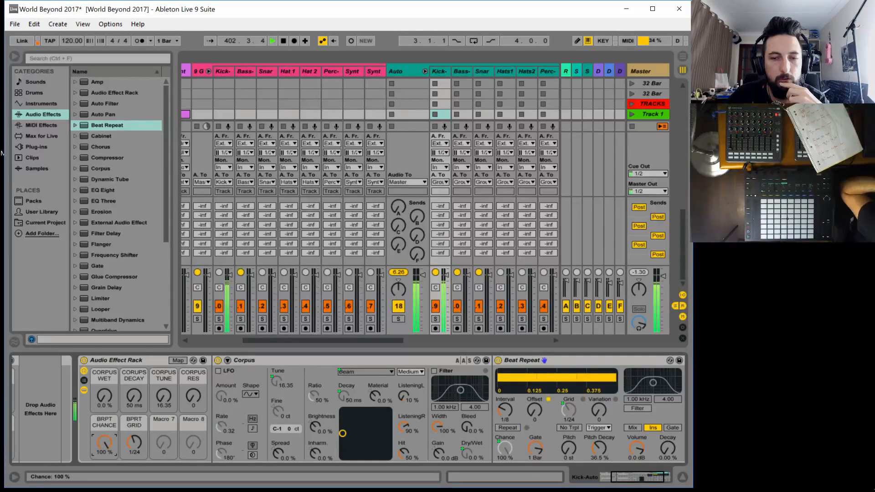
{"action": "left_click_drag", "start_coordinate": [134, 442], "coordinate": [134, 423]}
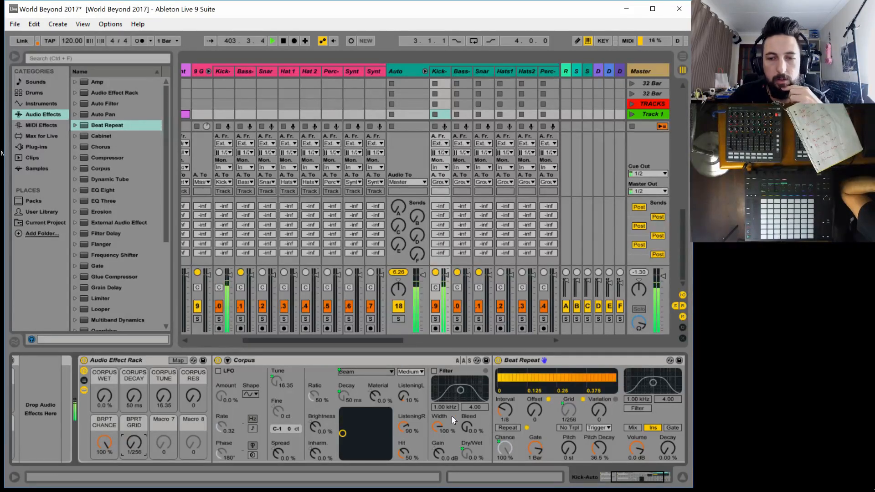
{"action": "left_click_drag", "start_coordinate": [505, 413], "coordinate": [505, 410]}
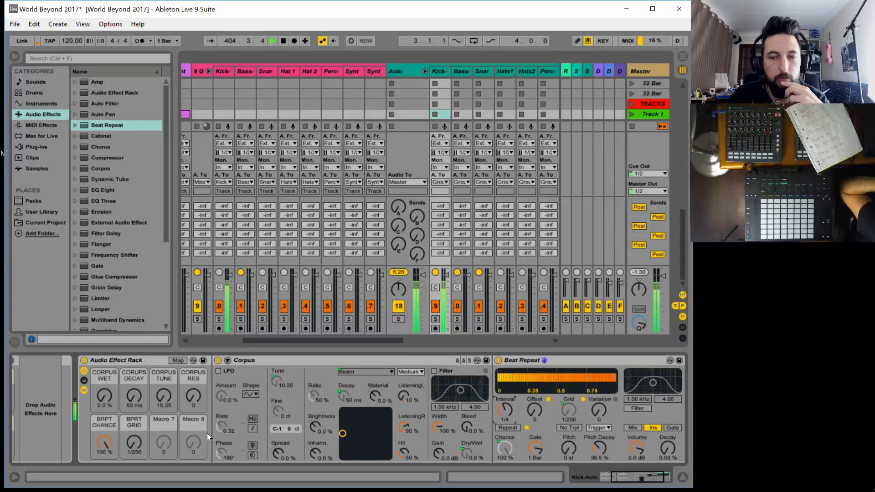
{"action": "left_click_drag", "start_coordinate": [131, 444], "coordinate": [131, 451]}
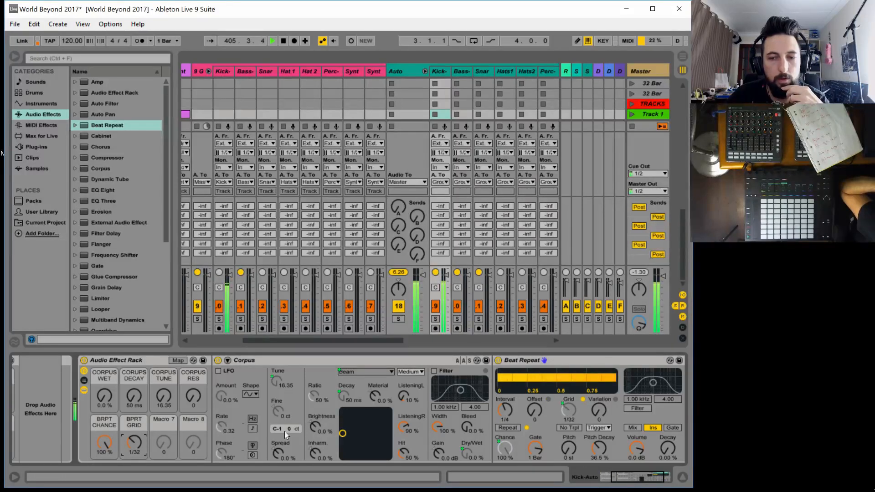
{"action": "left_click_drag", "start_coordinate": [589, 451], "coordinate": [589, 438]}
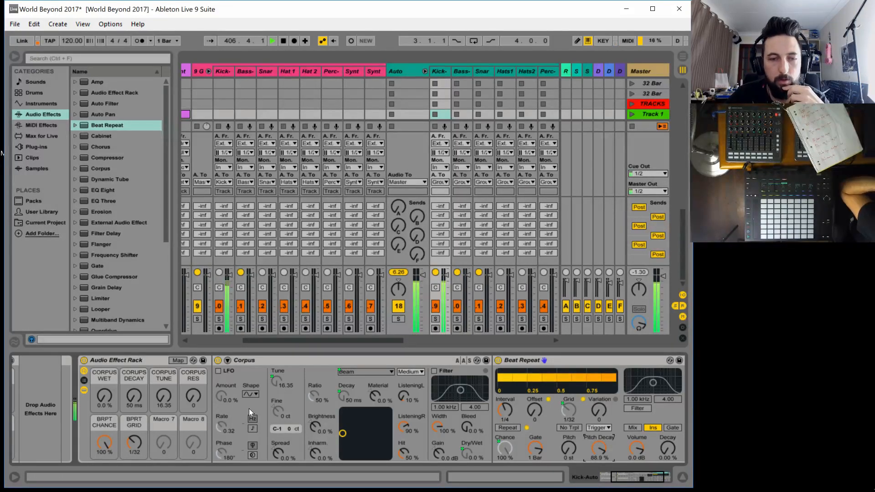
{"action": "mouse_move", "coordinate": [133, 442]}
{"action": "left_mouse_down"}
{"action": "mouse_move", "coordinate": [133, 449]}
{"action": "mouse_move", "coordinate": [133, 428]}
{"action": "mouse_move", "coordinate": [133, 451]}
{"action": "mouse_move", "coordinate": [112, 442]}
{"action": "mouse_move", "coordinate": [112, 456]}
{"action": "mouse_move", "coordinate": [127, 433]}
{"action": "mouse_move", "coordinate": [126, 440]}
{"action": "left_mouse_up"}
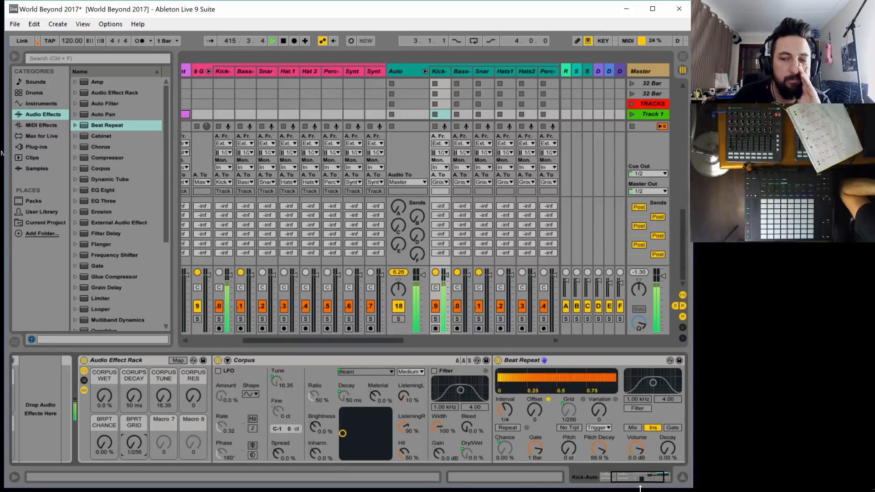
Collapse Corpus and Beat Repeat and add a Reverb after them in the second rack
{"action": "left_click_drag", "start_coordinate": [629, 480], "coordinate": [639, 477]}
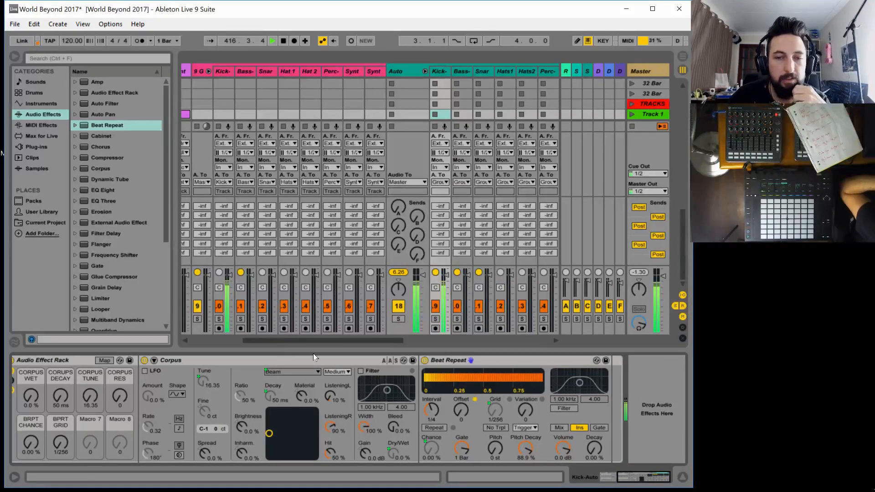
{"action": "double_click", "coordinate": [281, 359]}
{"action": "double_click", "coordinate": [274, 360]}
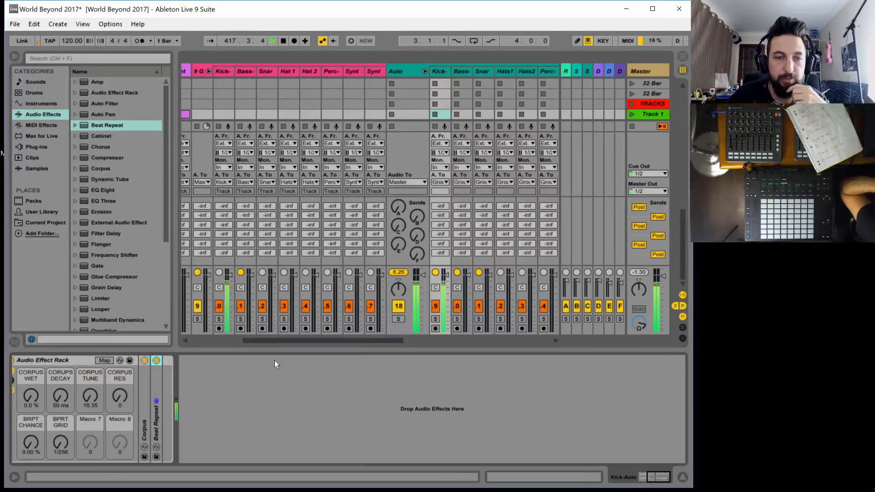
{"action": "scroll", "coordinate": [108, 279], "scroll_direction": "down", "scroll_amount": 3}
{"action": "left_click_drag", "start_coordinate": [110, 298], "coordinate": [176, 403]}
{"action": "left_click", "coordinate": [637, 482]}
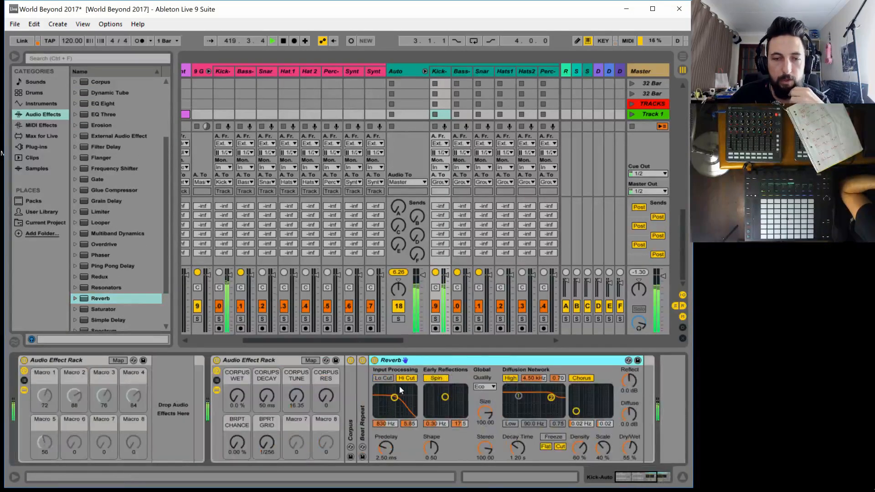
Map the Reverb's Dry/Wet to Macro 7 and its Decay Time to Macro 8, and finish macro mapping
{"action": "left_click", "coordinate": [327, 360]}
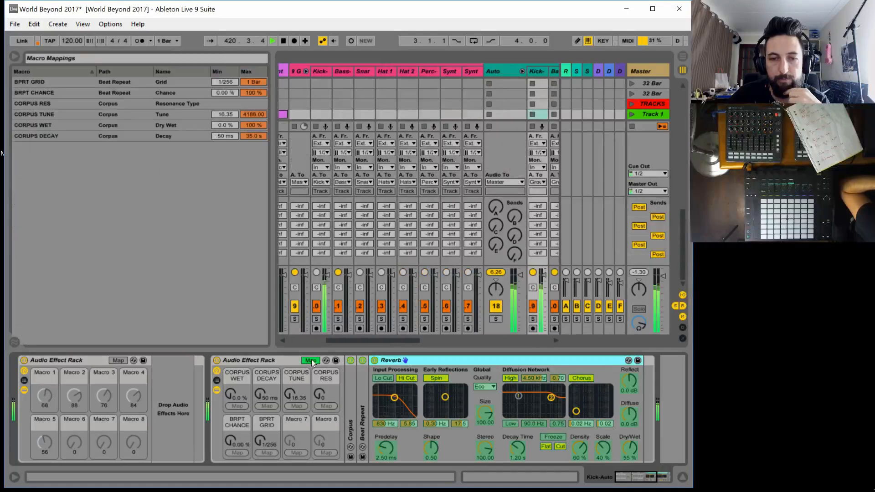
{"action": "left_click", "coordinate": [297, 453]}
{"action": "left_click", "coordinate": [326, 452]}
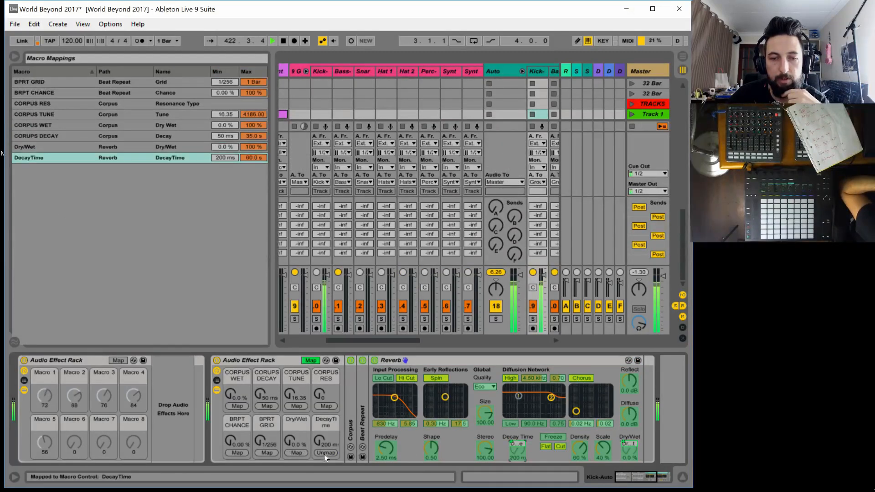
{"action": "left_click", "coordinate": [311, 361]}
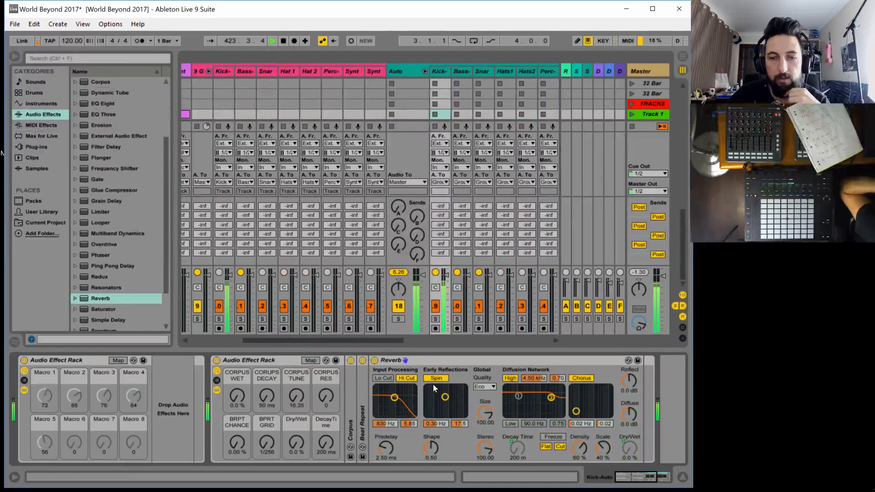
Turn off the Reverb's input Hi Cut and set its global quality to High
{"action": "left_click", "coordinate": [413, 378]}
{"action": "left_click", "coordinate": [486, 386]}
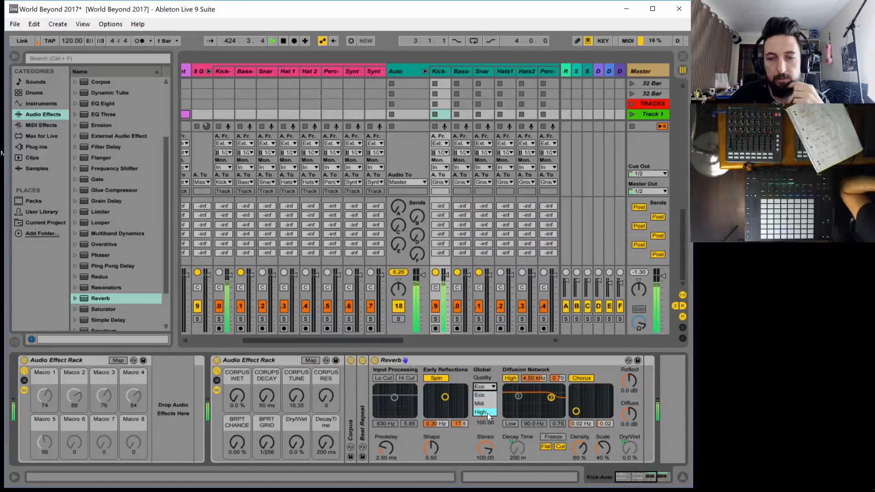
{"action": "left_click", "coordinate": [488, 413]}
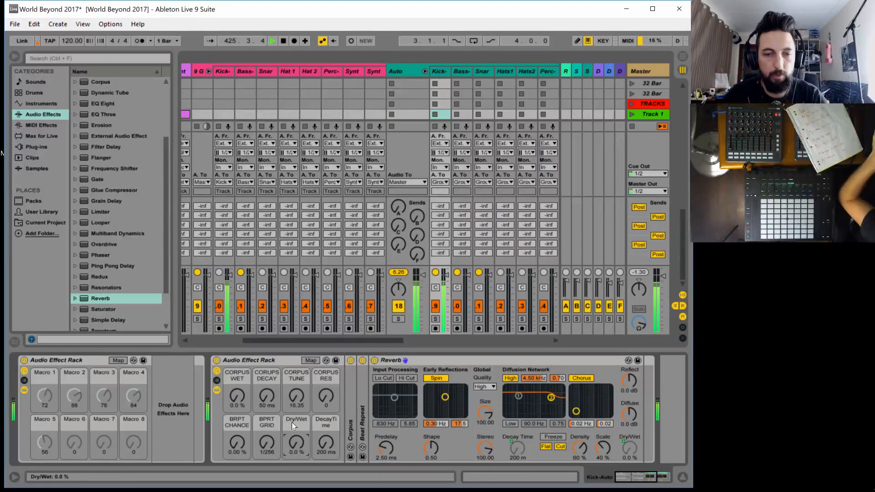
Rename the Reverb's Dry/Wet macro as RVB WET and open the Decay Time macro's name for editing
{"action": "key", "text": "ctrl+r"}
{"action": "type", "text": "R"}
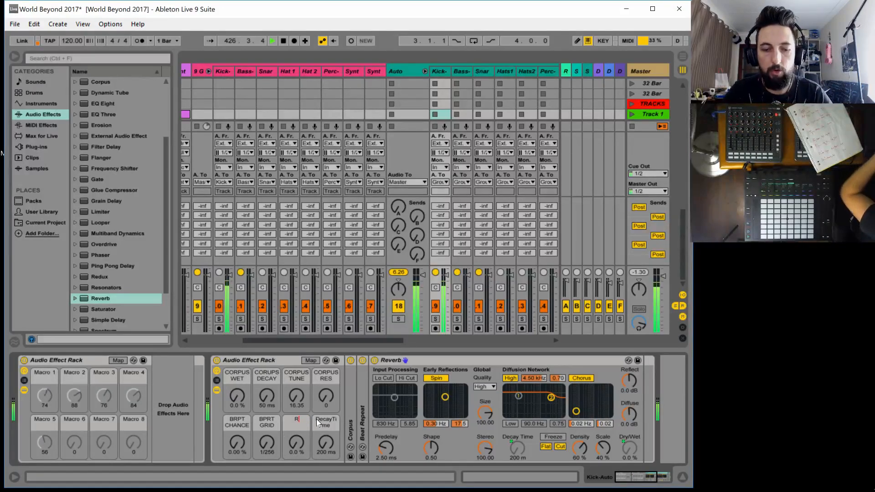
{"action": "type", "text": "VB WET"}
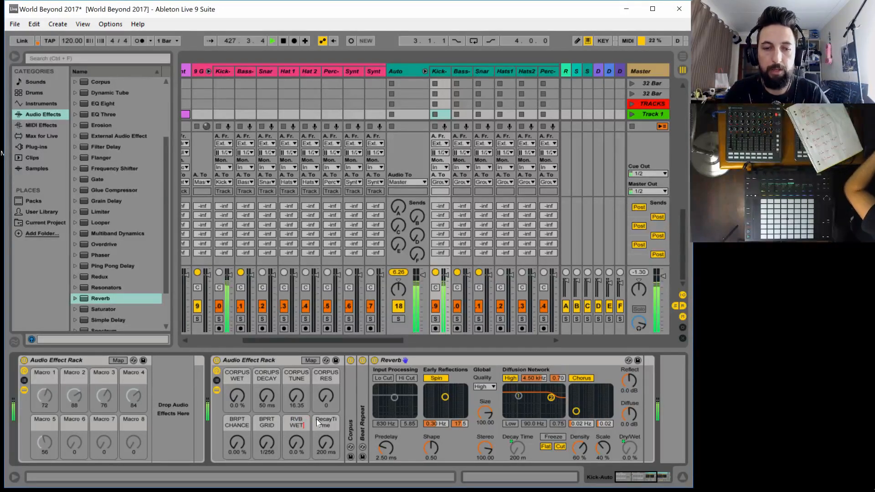
{"action": "key", "text": "Tab"}
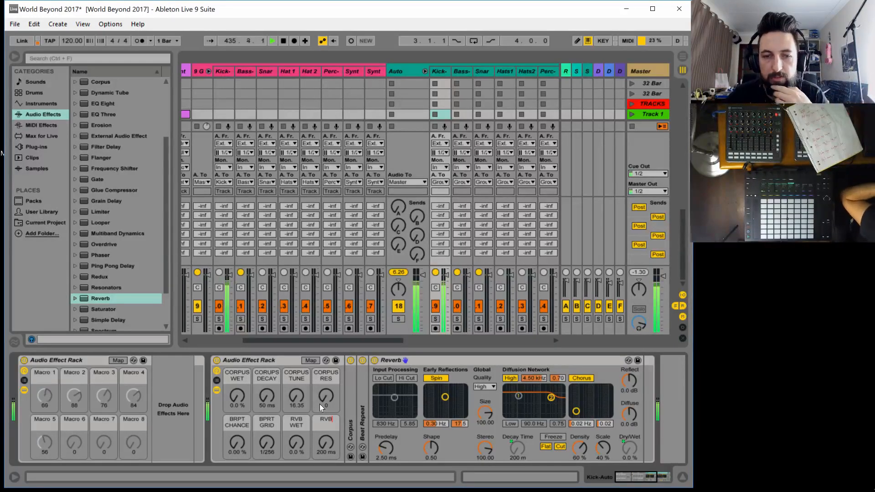
Name the Reverb's Decay Time macro RVB DECAY
{"action": "type", "text": "Deca"}
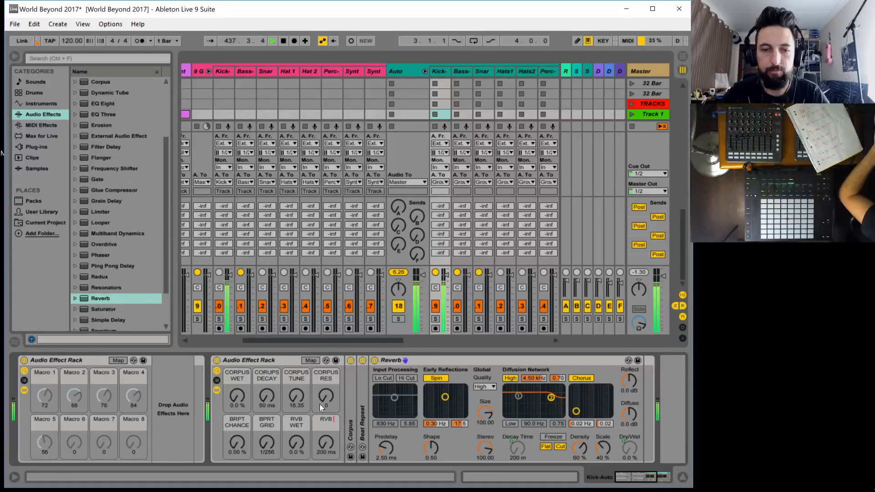
{"action": "type", "text": "DECAY"}
{"action": "key", "text": "Return"}
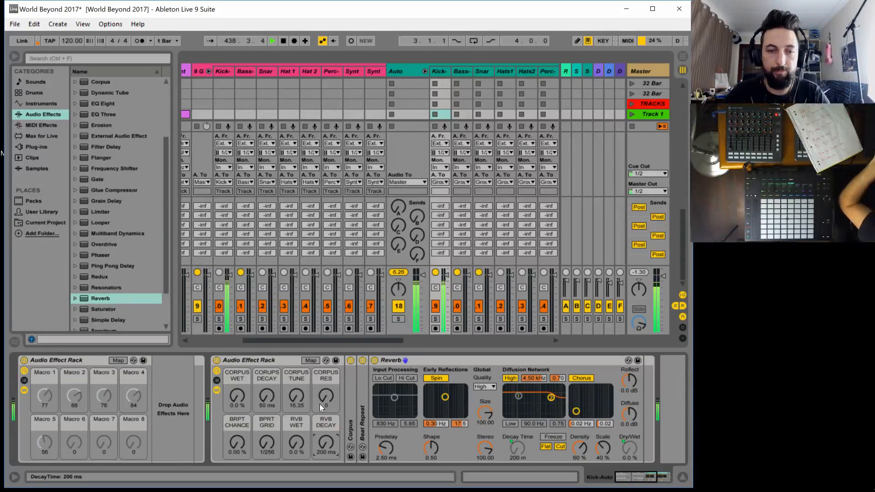
Audition the macros with CORPUS WET at 40%, Corpus decay 274 ms, tune 82.26, res 20, RVB WET 59%, RVB DECAY 6.95 s and BRPT GRID 1/24
{"action": "left_click", "coordinate": [242, 394]}
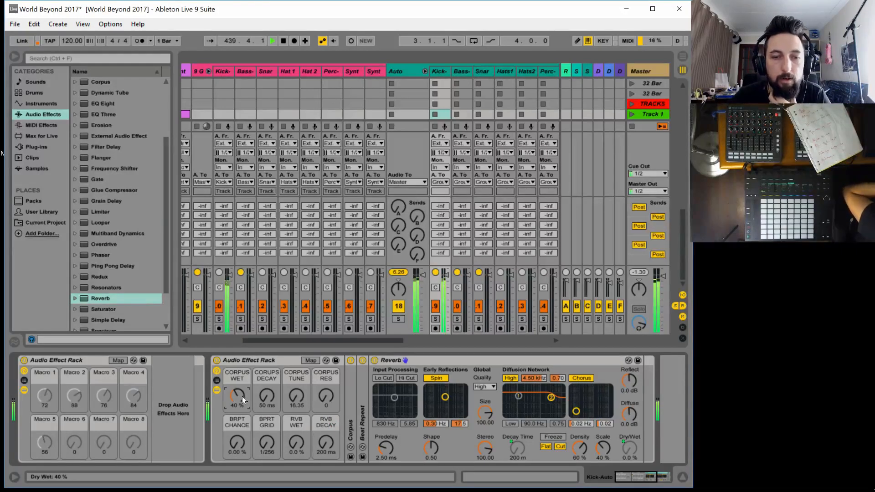
{"action": "left_click", "coordinate": [297, 395]}
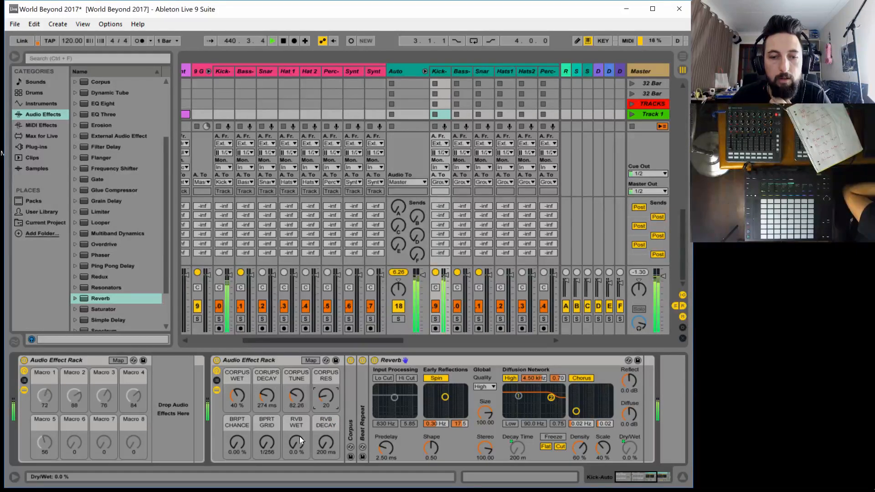
{"action": "left_click_drag", "start_coordinate": [298, 440], "coordinate": [298, 403]}
{"action": "left_click_drag", "start_coordinate": [326, 441], "coordinate": [325, 405]}
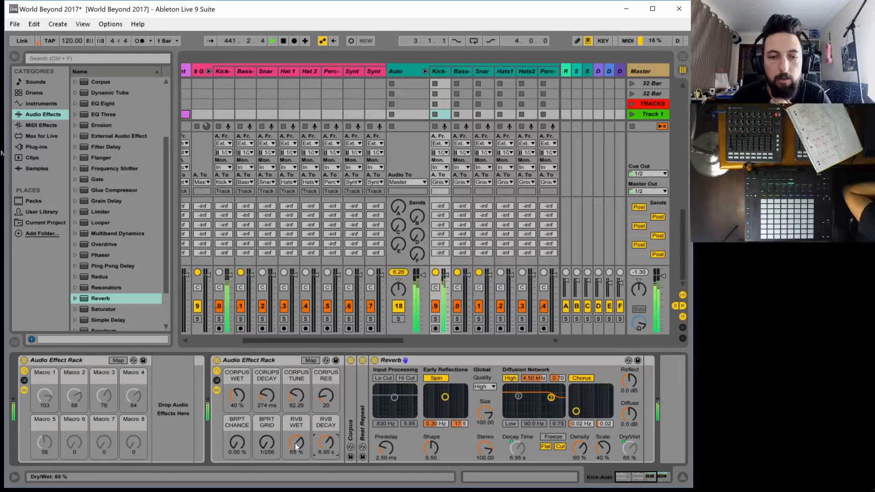
{"action": "left_click_drag", "start_coordinate": [266, 441], "coordinate": [237, 444]}
{"action": "left_click", "coordinate": [266, 442]}
{"action": "left_click", "coordinate": [248, 410]}
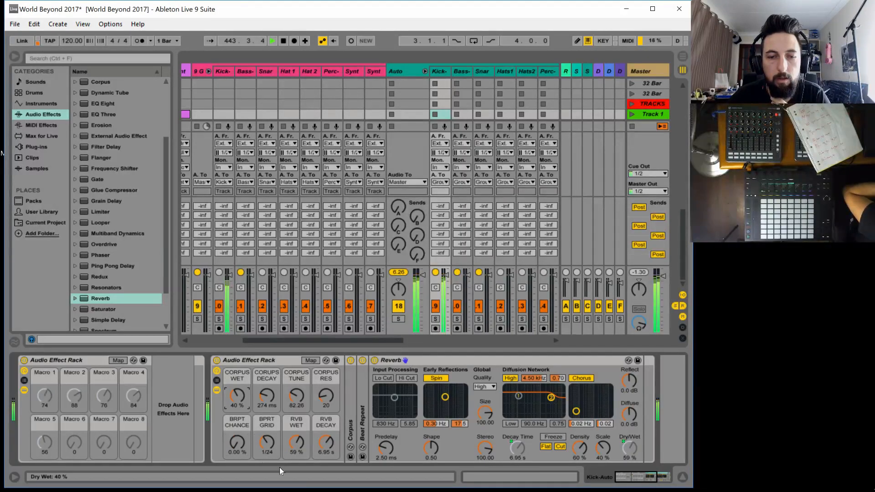
Return the auditioned Corpus, Beat Repeat and Reverb macros to their minimum values
{"action": "left_click_drag", "start_coordinate": [296, 441], "coordinate": [297, 476]}
{"action": "left_click_drag", "start_coordinate": [325, 440], "coordinate": [326, 476]}
{"action": "left_click_drag", "start_coordinate": [295, 398], "coordinate": [295, 424]}
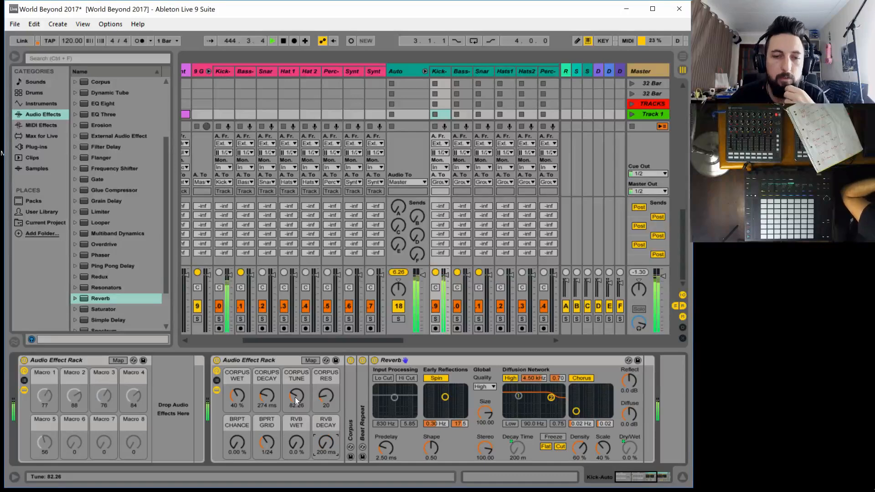
{"action": "left_click_drag", "start_coordinate": [265, 386], "coordinate": [266, 406]}
{"action": "left_click", "coordinate": [243, 398]}
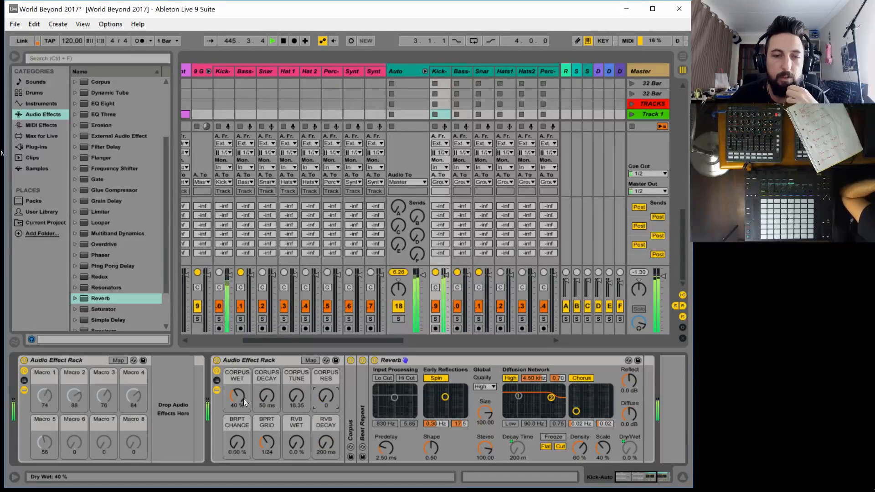
Rename the Kick-Auto track's second effect rack as Kick Auto Effects and save the Live Set
{"action": "left_click", "coordinate": [244, 360]}
{"action": "key", "text": "ctrl+r"}
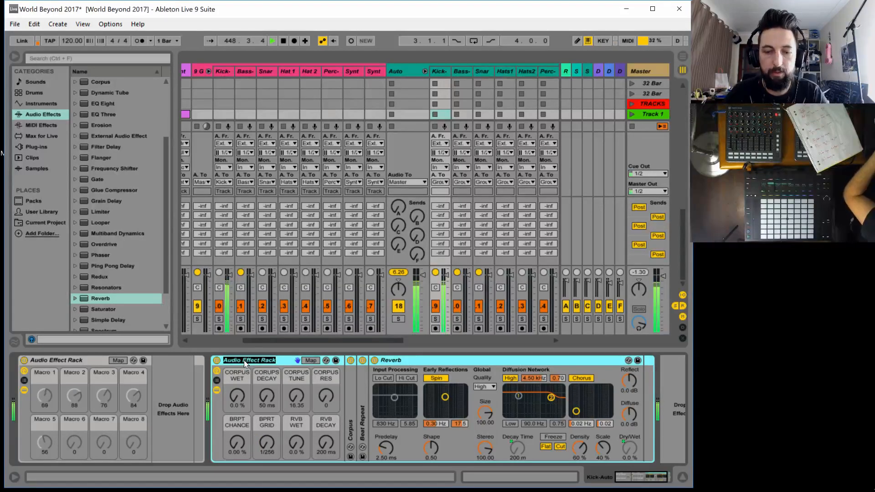
{"action": "type", "text": "Kick Auto F"}
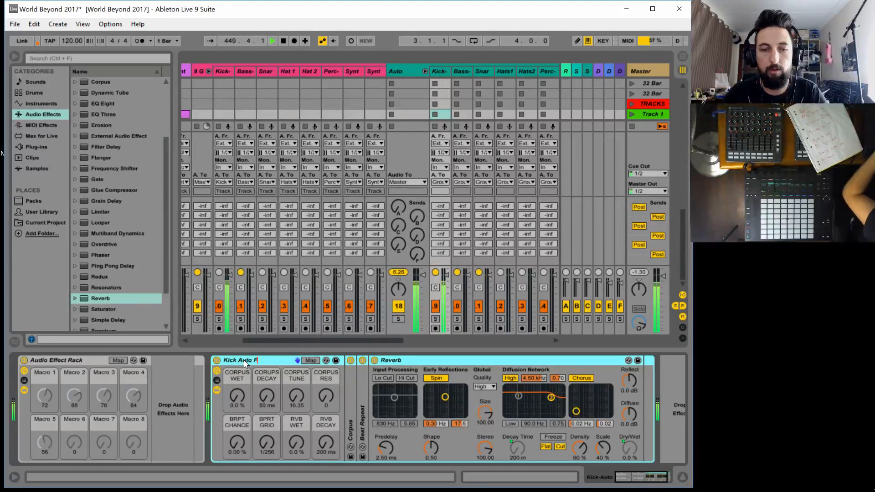
{"action": "key", "text": "BackSpace"}
{"action": "type", "text": "Effects"}
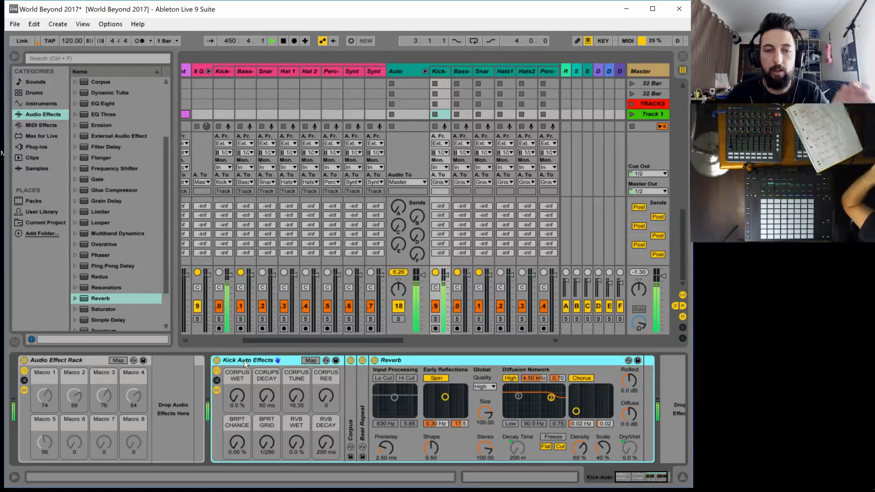
{"action": "key", "text": "Return"}
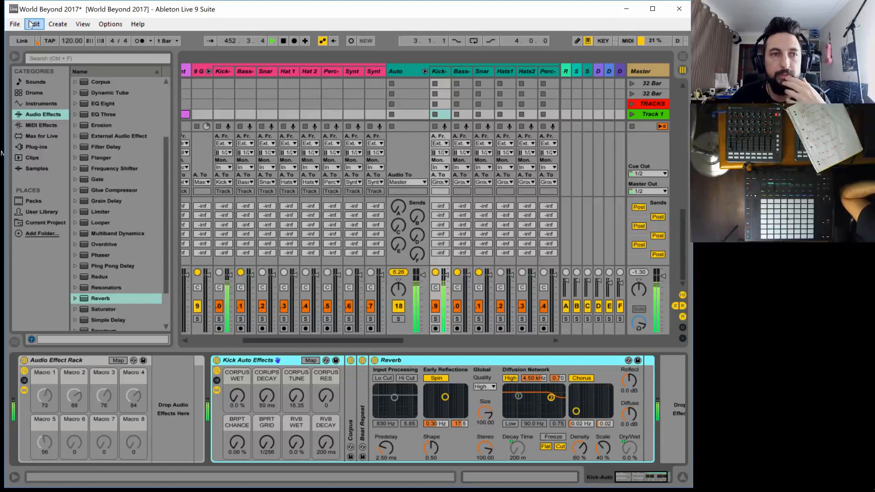
{"action": "left_click", "coordinate": [8, 25]}
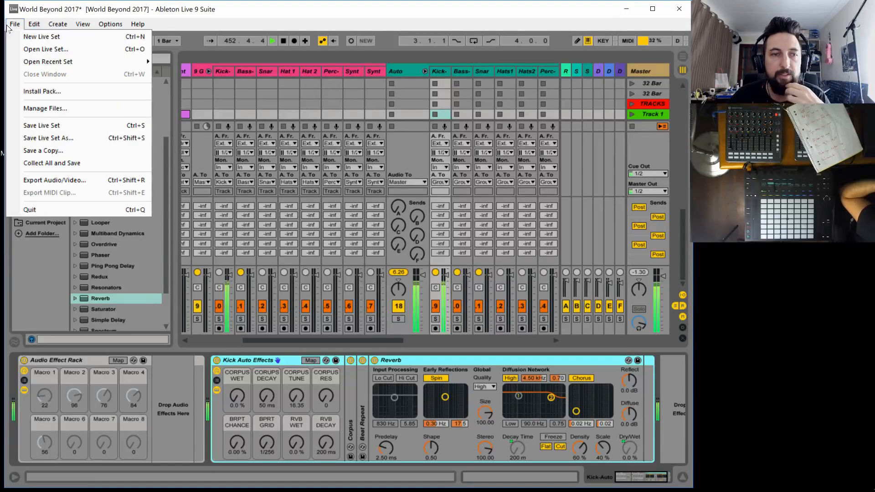
{"action": "left_click", "coordinate": [40, 126]}
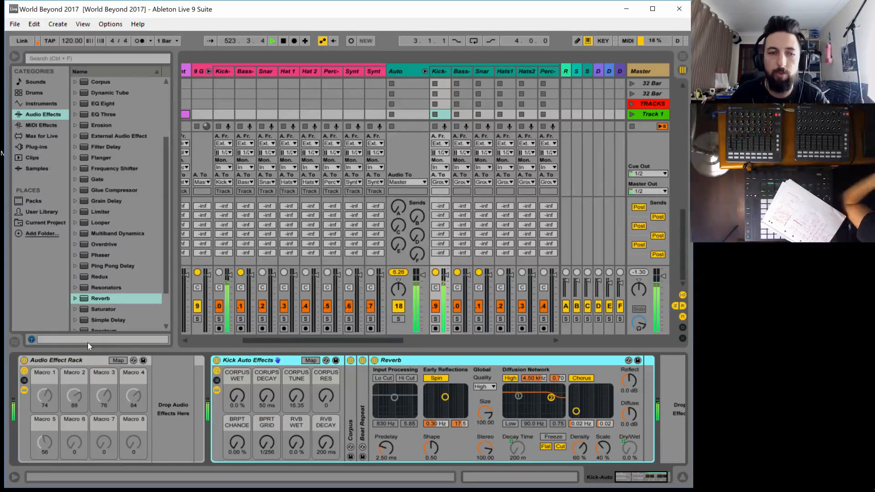
Stop playback and delete the unnamed Audio Effect Rack ahead of Kick Auto Effects on the Kick-Auto track
{"action": "left_click", "coordinate": [59, 362]}
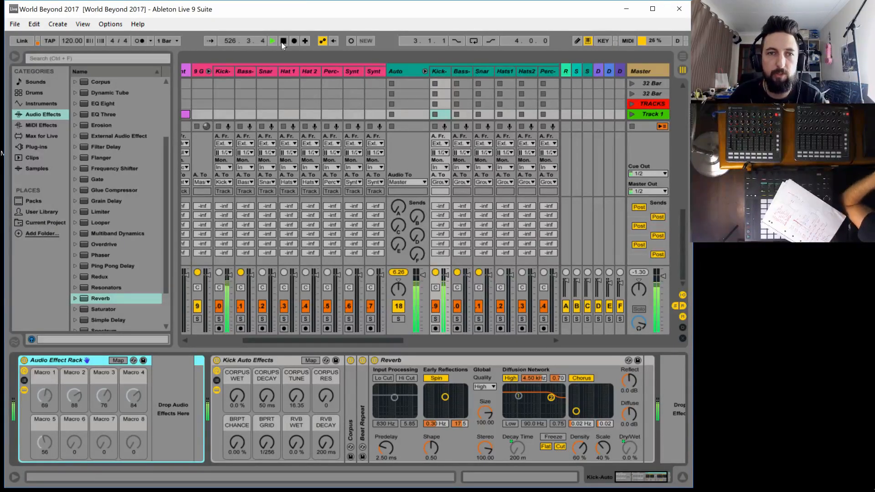
{"action": "left_click", "coordinate": [19, 27]}
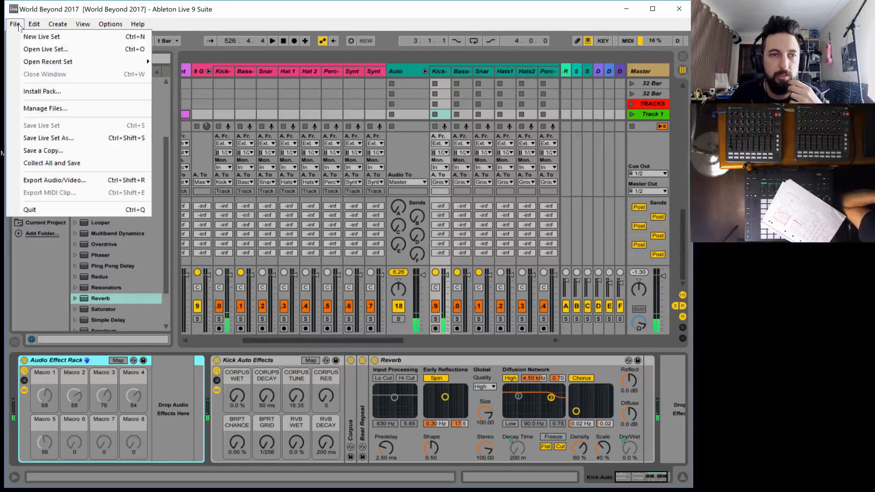
{"action": "left_click", "coordinate": [66, 9]}
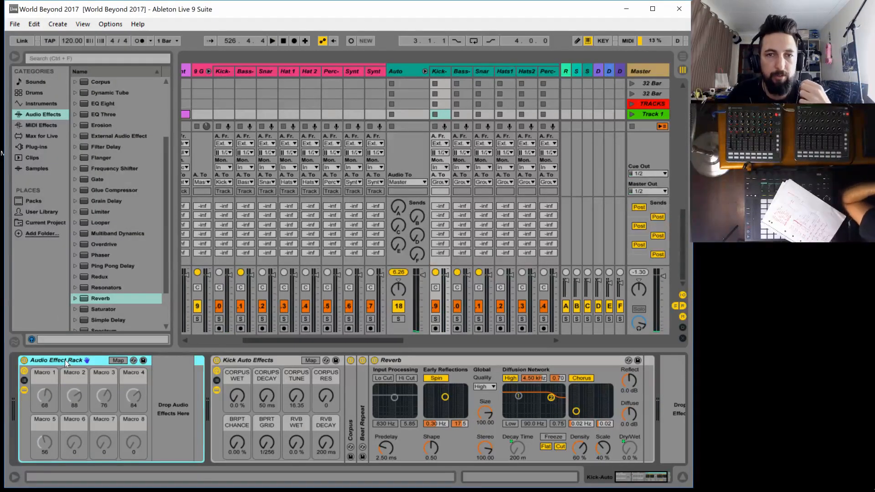
{"action": "key", "text": "Delete"}
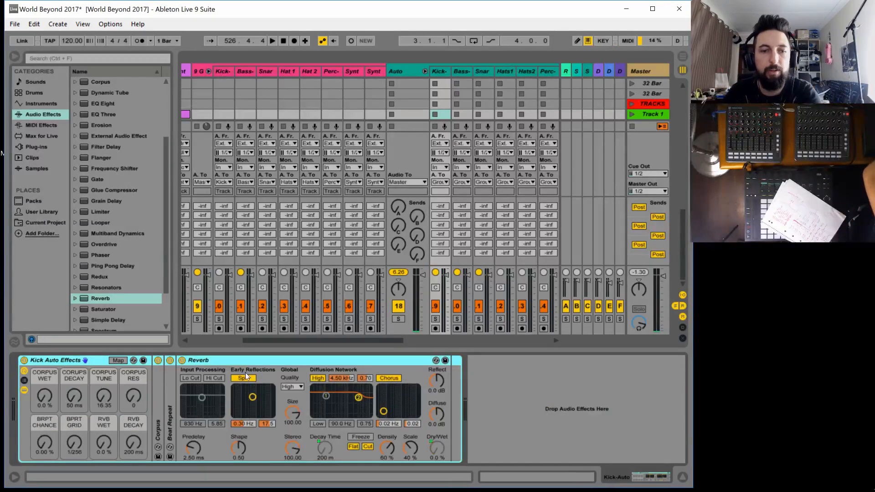
Delete the first, unnamed-macro Audio Effect Rack from both the Bass-Auto and the Snare-Auto tracks
{"action": "left_click", "coordinate": [463, 71]}
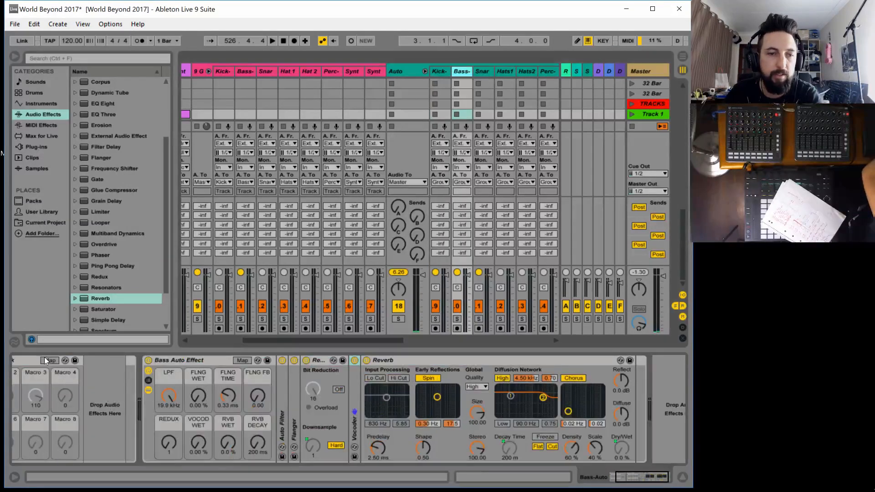
{"action": "left_click", "coordinate": [17, 362]}
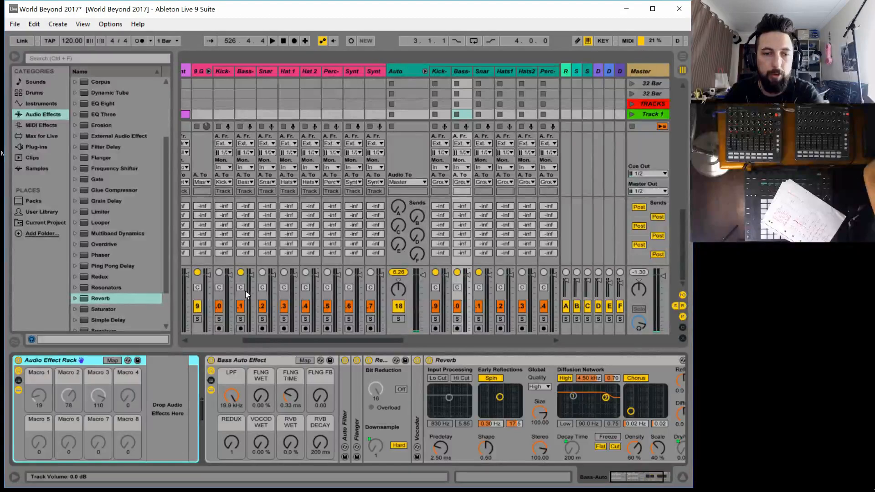
{"action": "key", "text": "Delete"}
{"action": "left_click", "coordinate": [482, 71]}
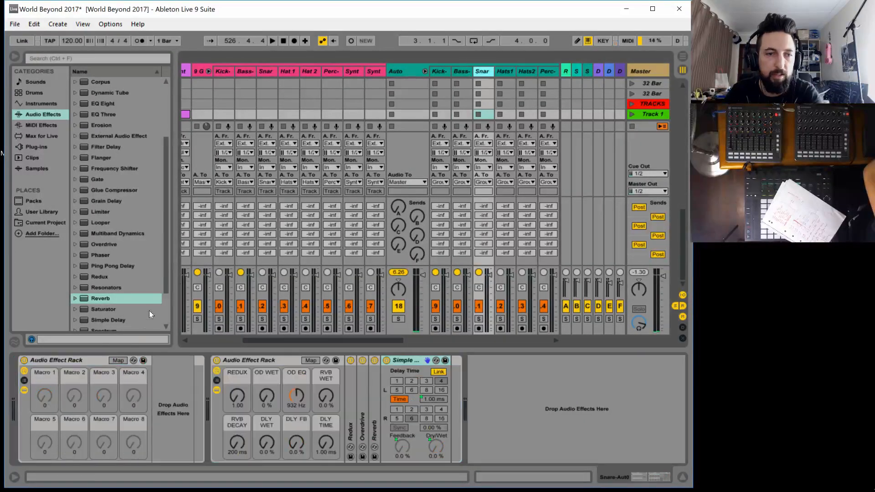
{"action": "left_click", "coordinate": [86, 355]}
{"action": "key", "text": "Delete"}
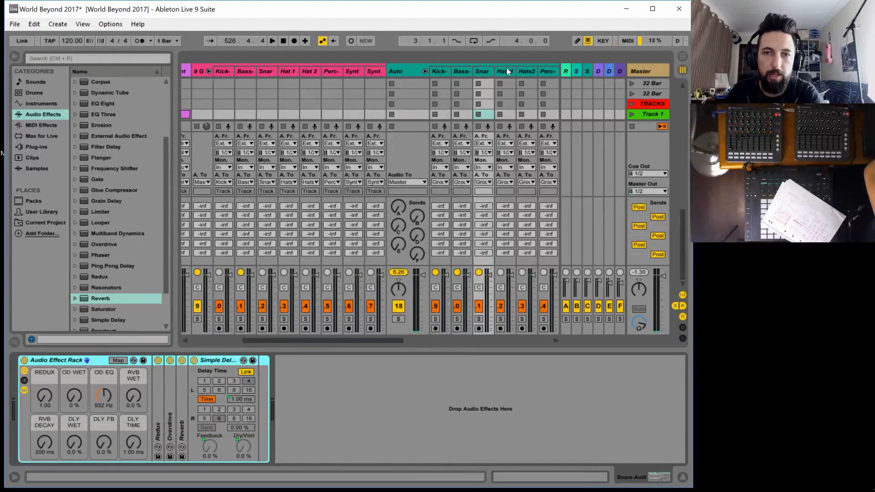
Delete the unused Audio Effect Rack ahead of Hats 1 Auto Effects on the Hats1-Auto track
{"action": "left_click", "coordinate": [506, 70]}
{"action": "left_click", "coordinate": [76, 362]}
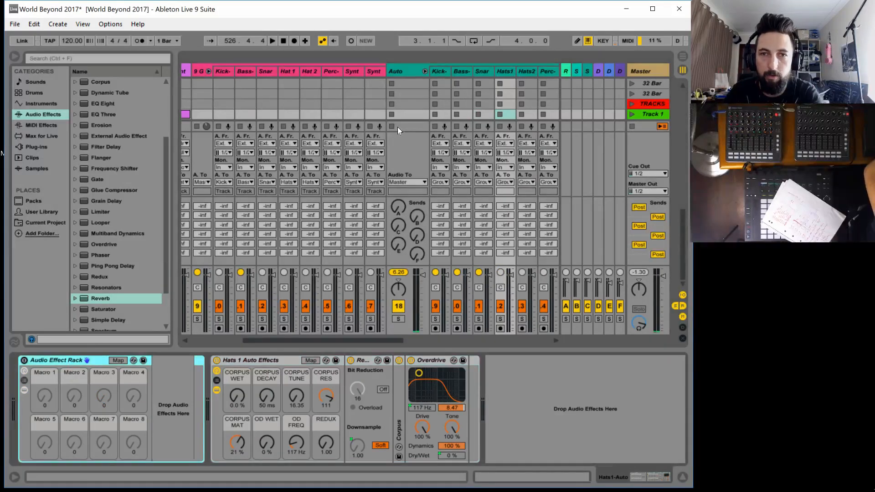
{"action": "key", "text": "Delete"}
On the Hats2-Auto track, turn on the Hats 2 Auto Effects rack and delete the unused Audio Effect Rack before it
{"action": "left_click", "coordinate": [527, 68]}
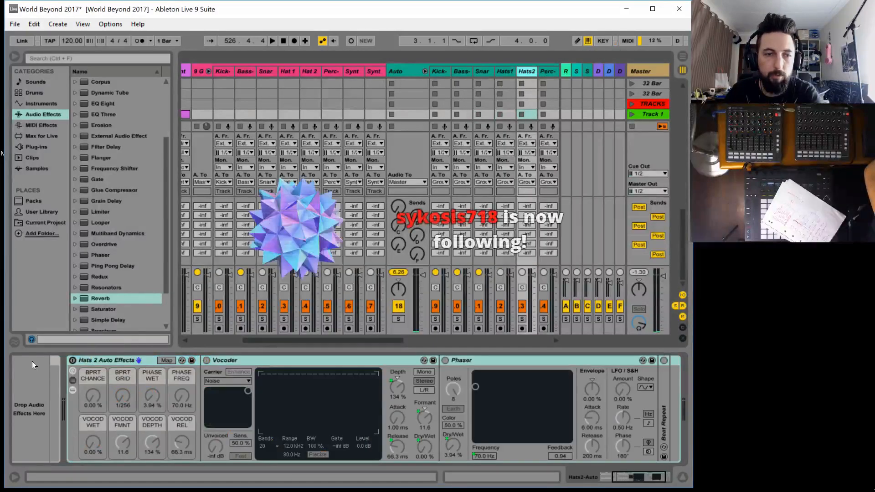
{"action": "left_click", "coordinate": [605, 477]}
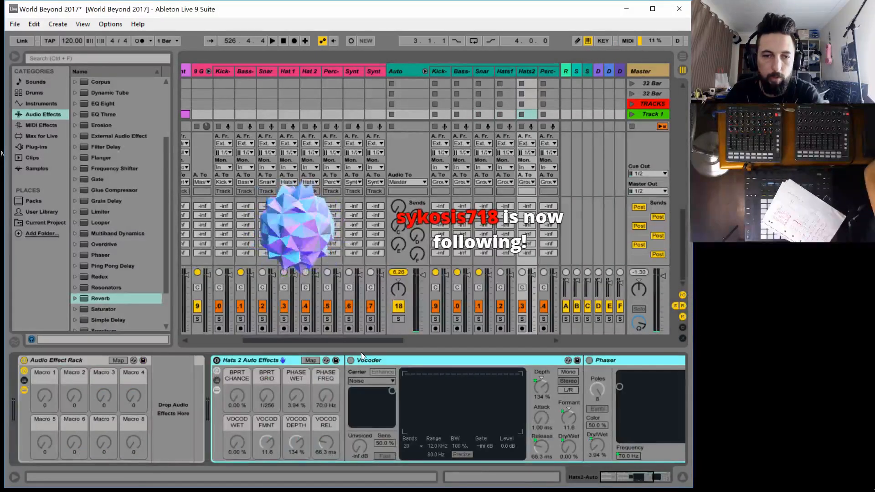
{"action": "left_click", "coordinate": [47, 361]}
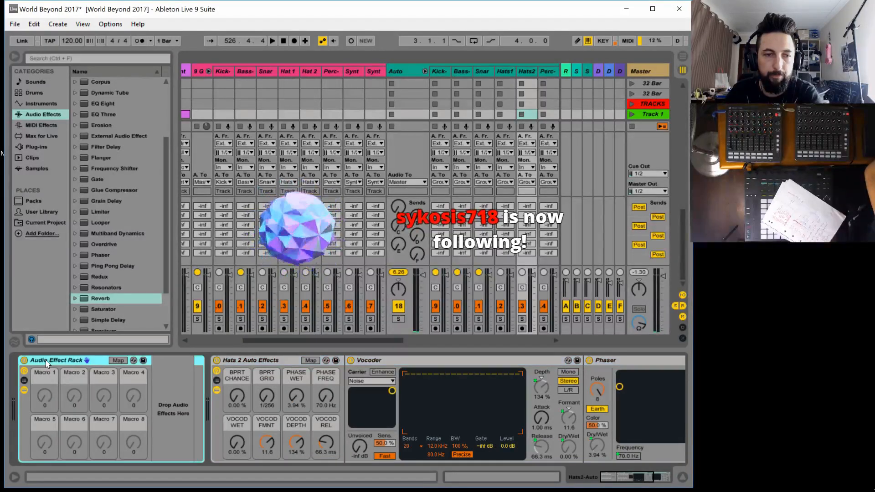
{"action": "key", "text": "Delete"}
Delete the unused Audio Effect Rack ahead of Perc Auto Effect on the Perc-Auto track
{"action": "left_click", "coordinate": [546, 71]}
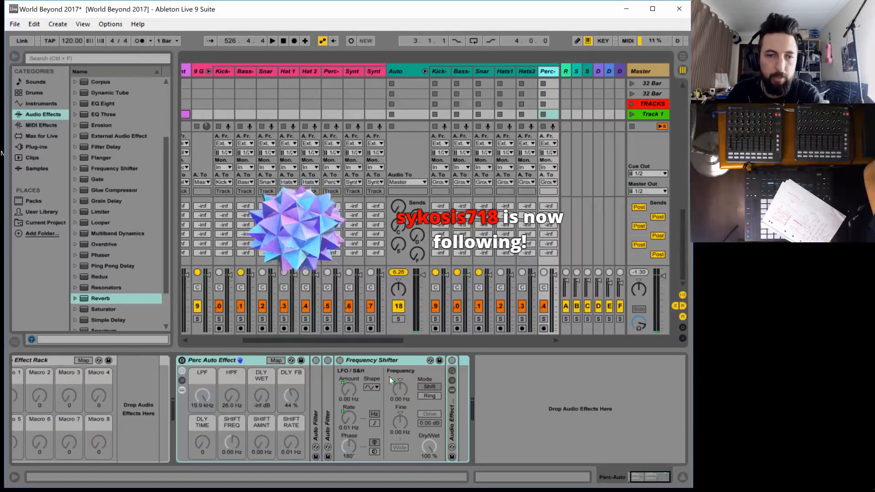
{"action": "left_click", "coordinate": [642, 478]}
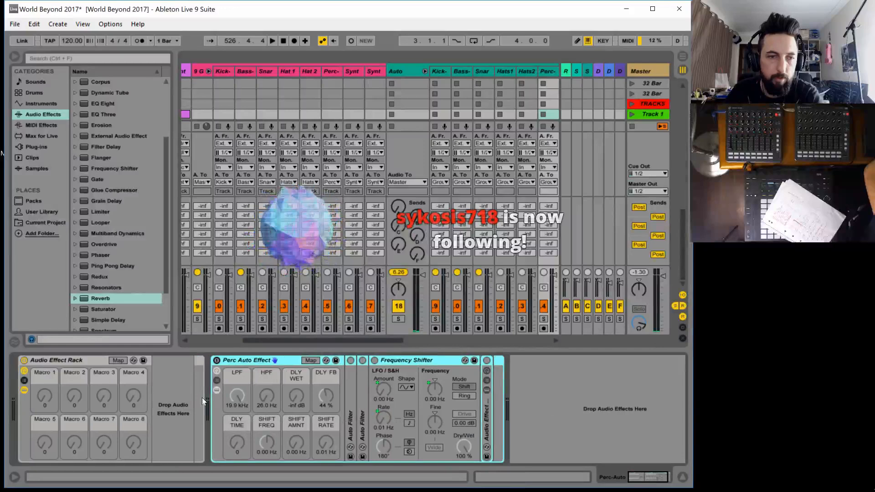
{"action": "left_click", "coordinate": [74, 361]}
{"action": "key", "text": "Delete"}
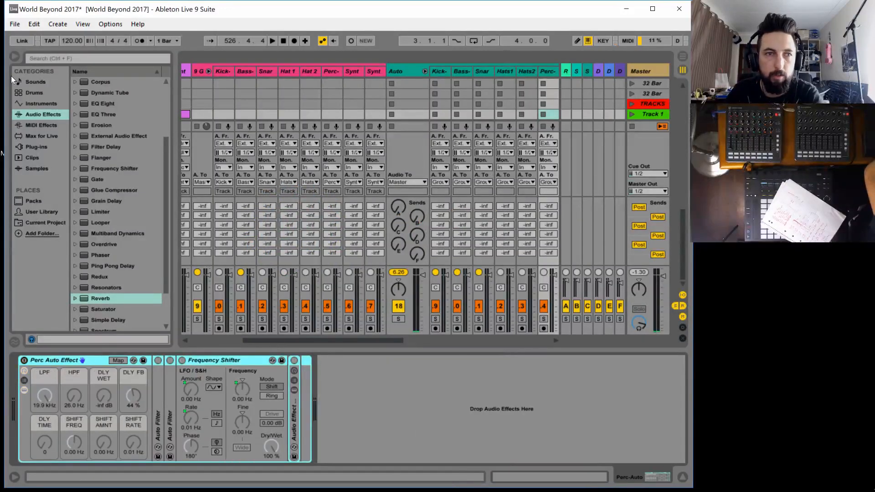
Hide the browser and delete the unused Audio Effect Rack at the start of the Synth1-Auto track's device chain
{"action": "left_click", "coordinate": [13, 58]}
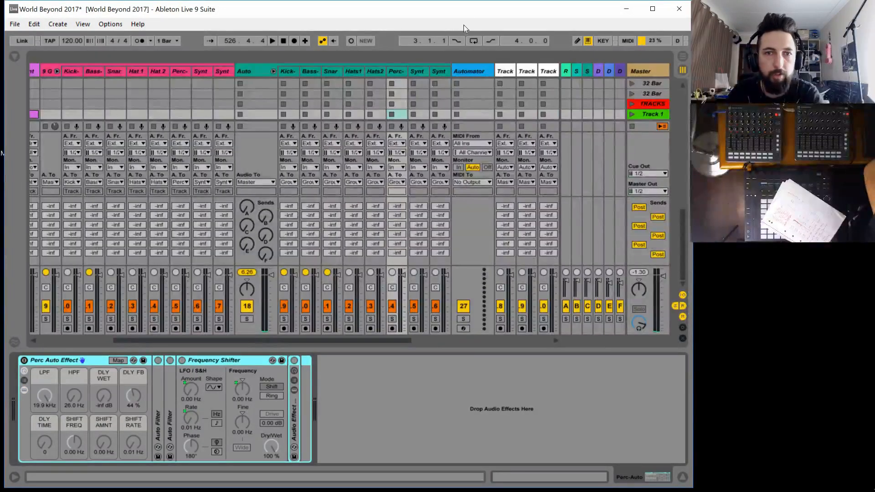
{"action": "left_click", "coordinate": [416, 72]}
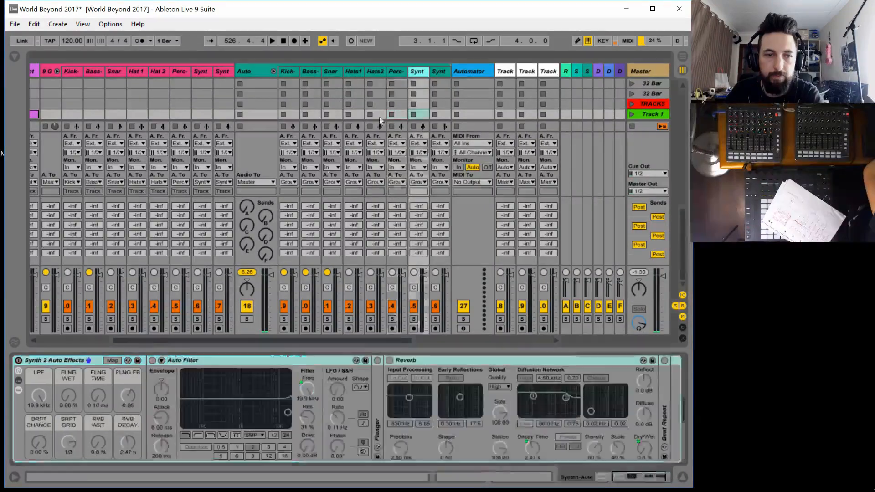
{"action": "left_click", "coordinate": [602, 481]}
{"action": "left_click", "coordinate": [45, 360]}
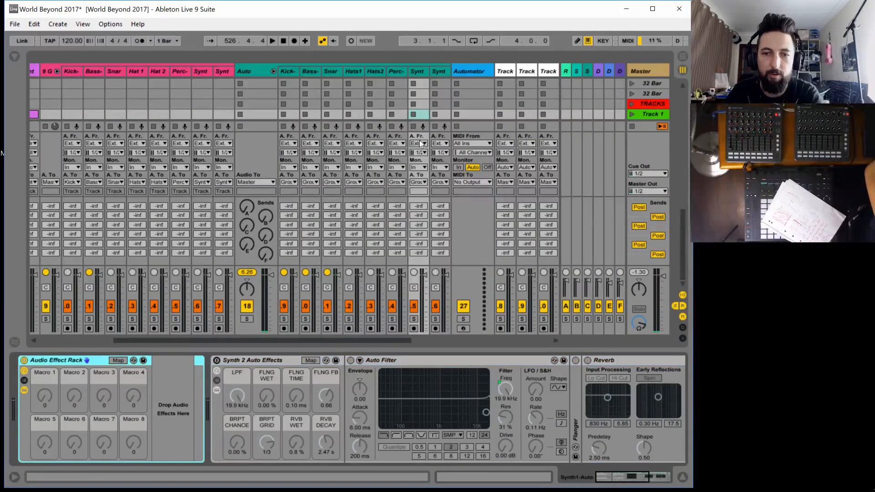
{"action": "key", "text": "Delete"}
Turn on the Synth 2 Auto Effects rack on Synth1-Auto and the Perc Auto Effect rack on Perc-Auto
{"action": "left_click", "coordinate": [18, 360]}
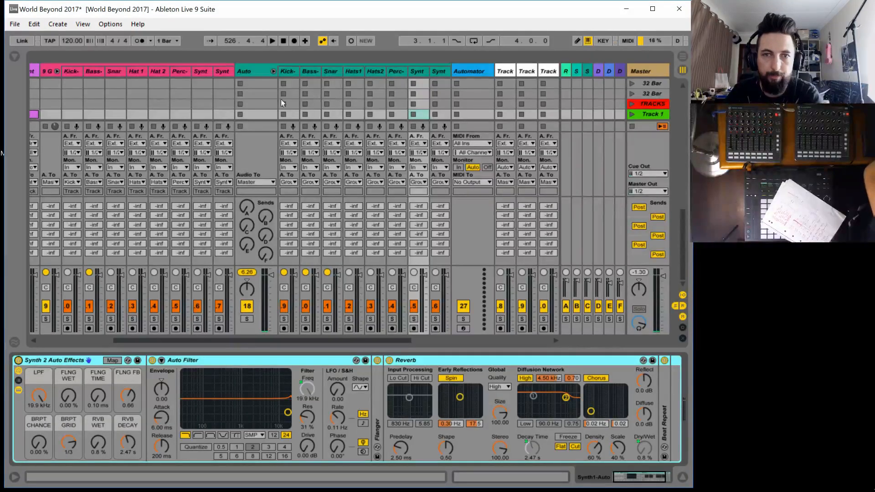
{"action": "left_click", "coordinate": [397, 71]}
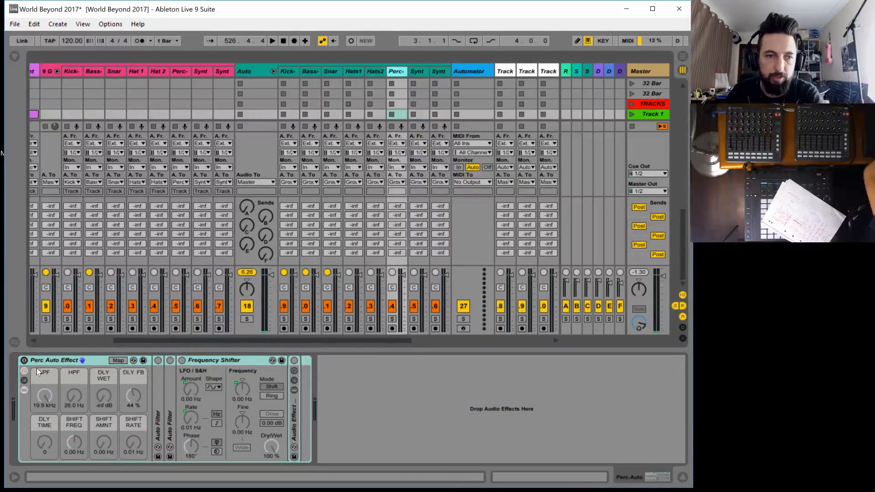
{"action": "left_click", "coordinate": [21, 361]}
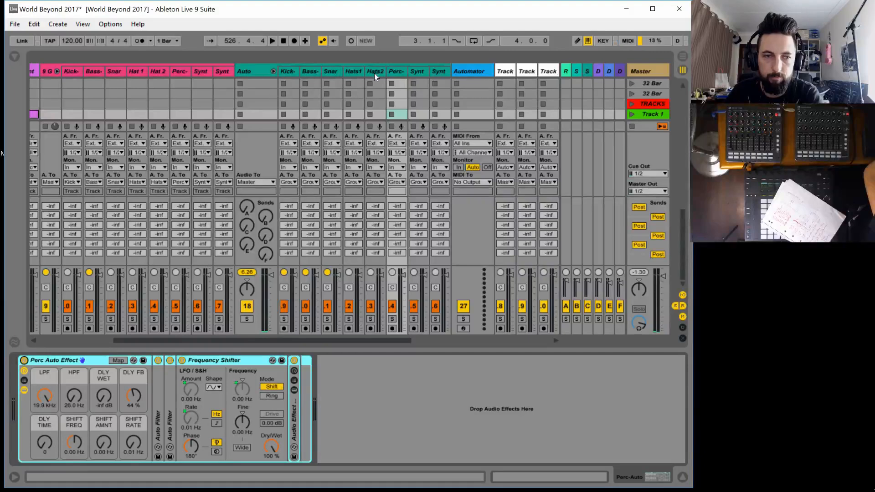
Delete the unused Audio Effect Rack ahead of Synth 2 Auto Effects on the Synth2-Auto track
{"action": "left_click", "coordinate": [376, 73]}
{"action": "left_click", "coordinate": [398, 71]}
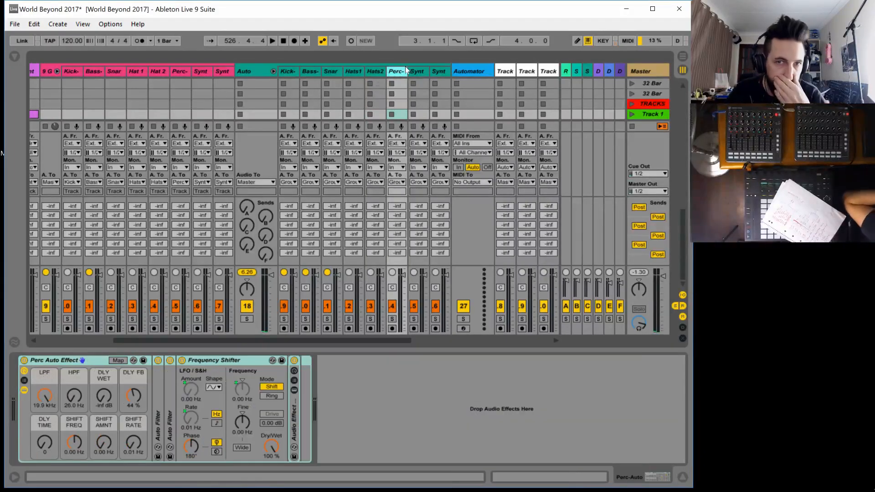
{"action": "left_click", "coordinate": [419, 72]}
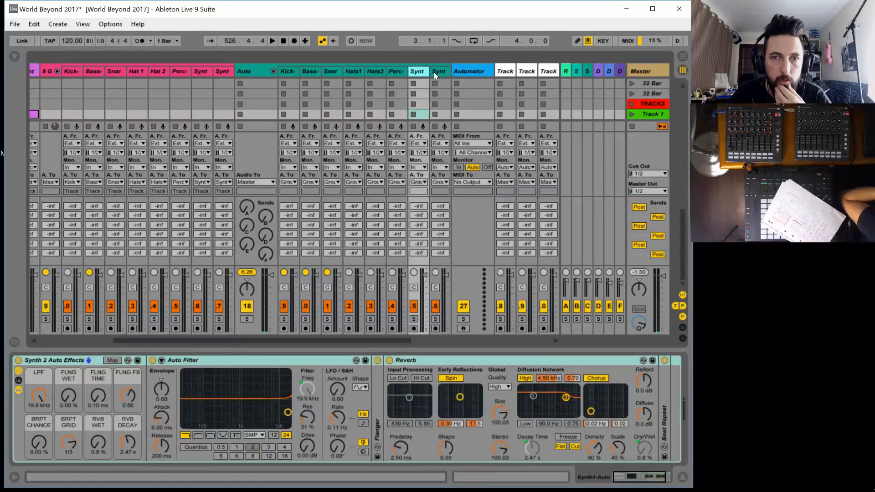
{"action": "left_click", "coordinate": [439, 72]}
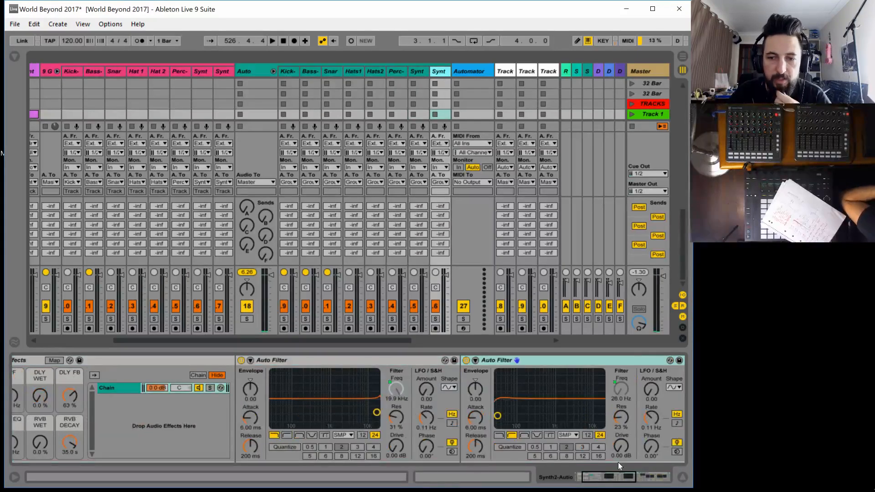
{"action": "left_click_drag", "start_coordinate": [618, 476], "coordinate": [552, 483]}
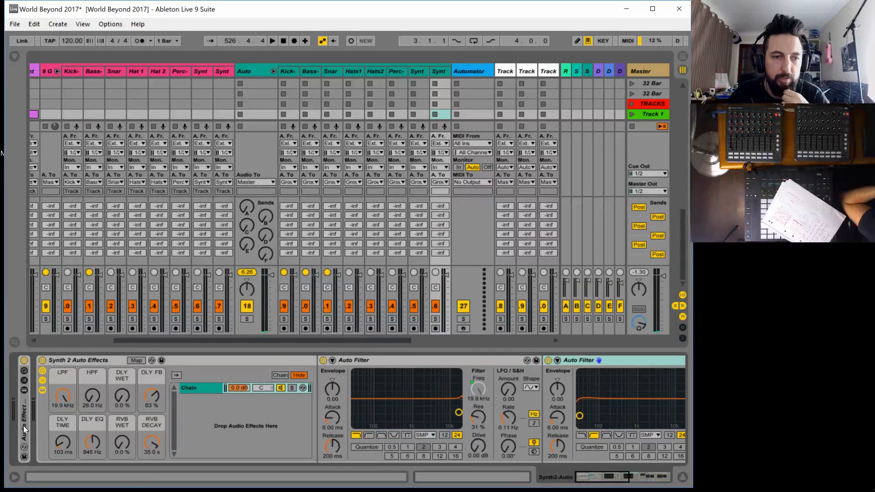
{"action": "left_click", "coordinate": [44, 426]}
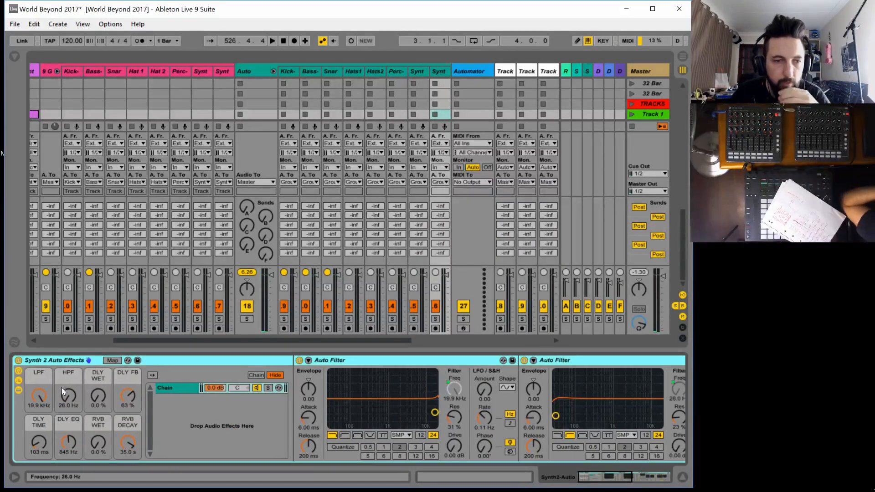
Lower the LPF macro to 7.77 kHz and map the first Auto Filter's on/off switch to the LPF macro
{"action": "mouse_move", "coordinate": [42, 395]}
{"action": "left_mouse_down"}
{"action": "mouse_move", "coordinate": [42, 429]}
{"action": "mouse_move", "coordinate": [42, 410]}
{"action": "left_mouse_up"}
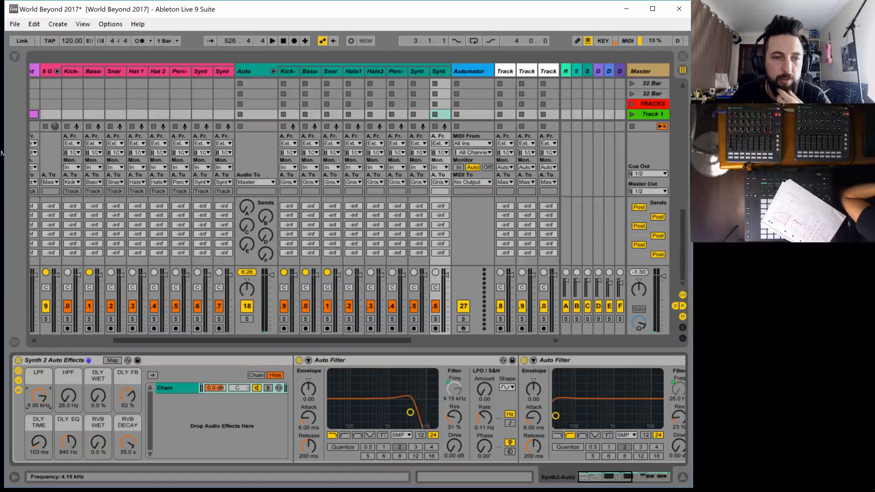
{"action": "left_click", "coordinate": [118, 359]}
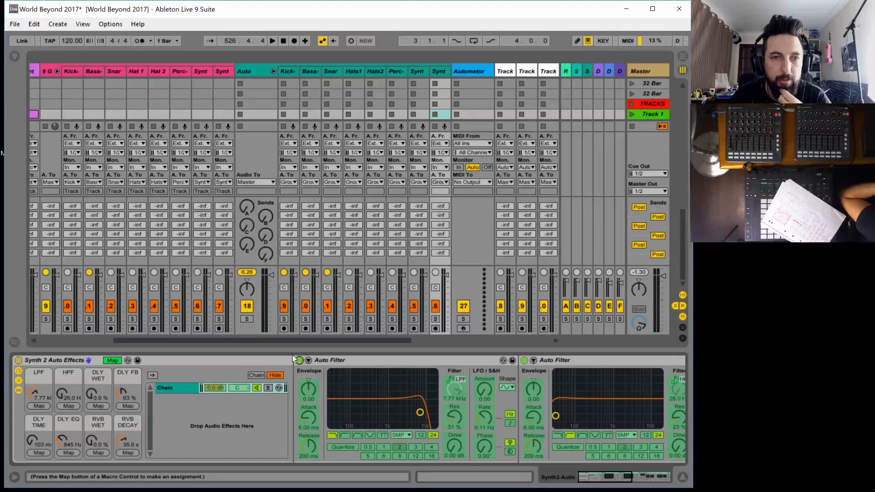
{"action": "left_click", "coordinate": [38, 406]}
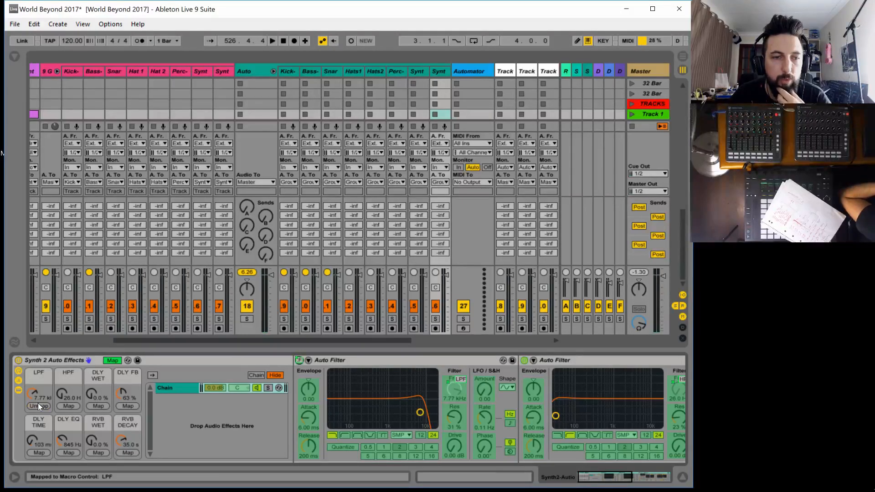
Set the LPF macro's Device On mapping to minimum 127 and maximum 126, and raise LPF back to 19.9 kHz
{"action": "left_click", "coordinate": [14, 55]}
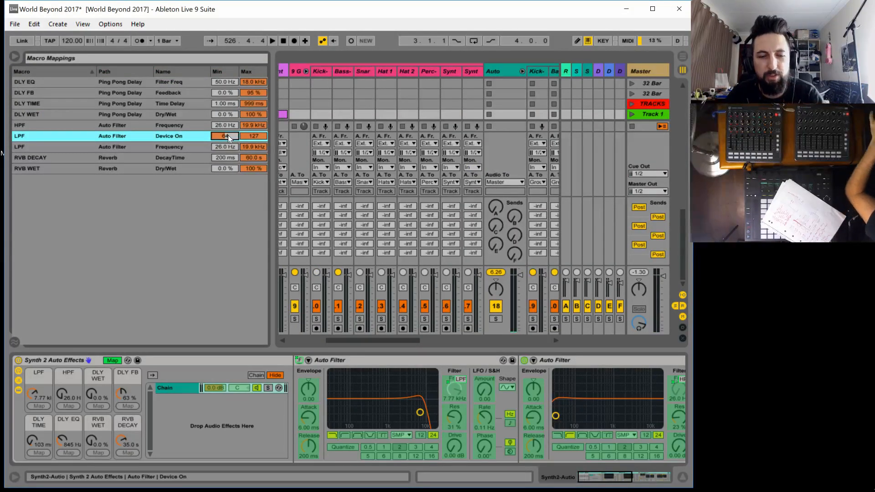
{"action": "type", "text": "127"}
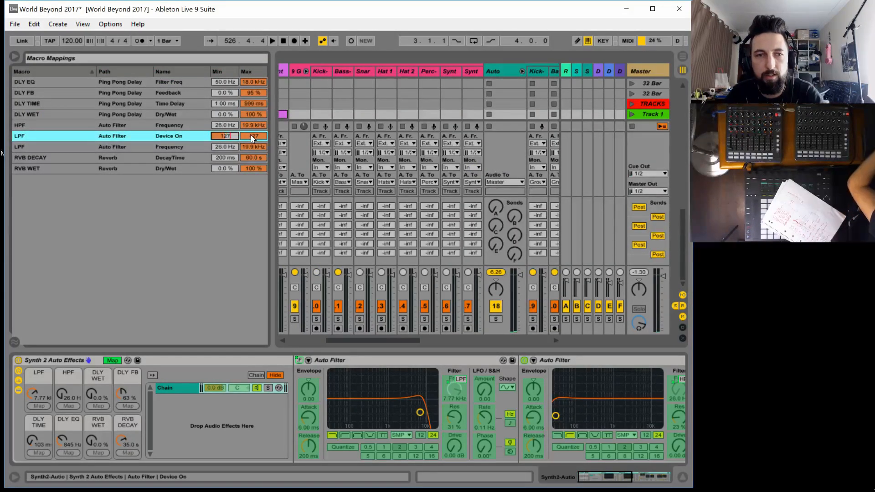
{"action": "left_click", "coordinate": [254, 136]}
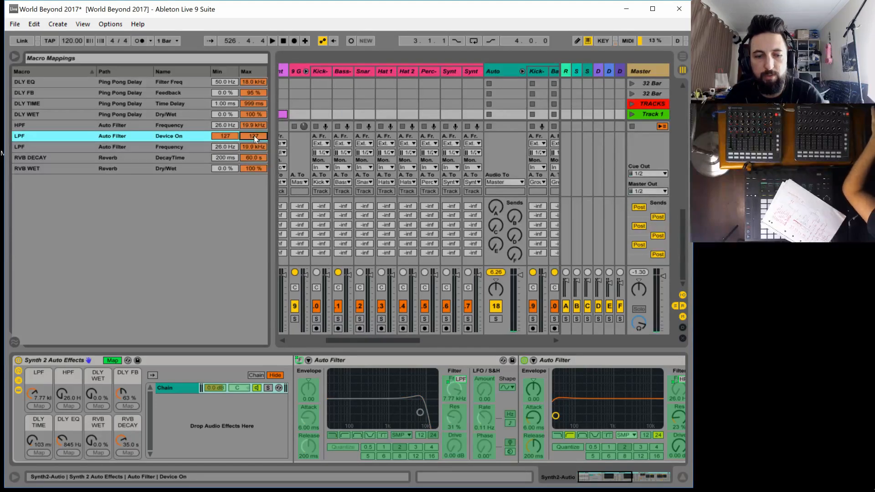
{"action": "type", "text": "126"}
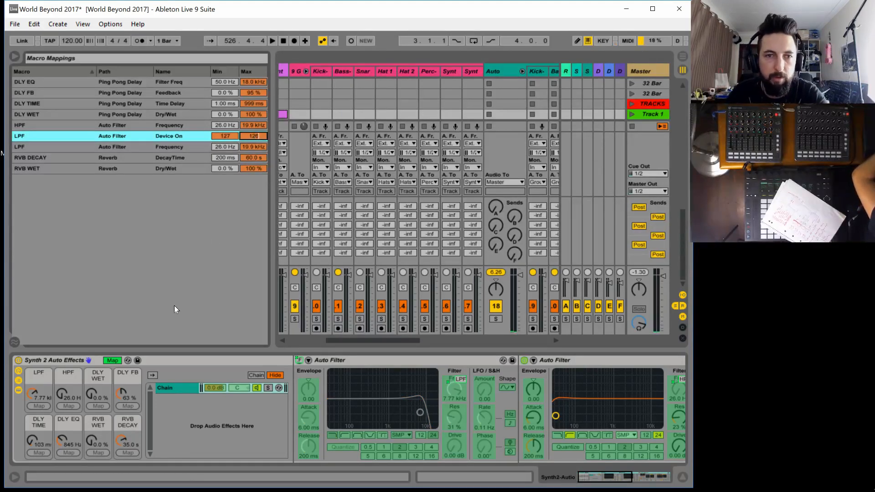
{"action": "left_click", "coordinate": [108, 361]}
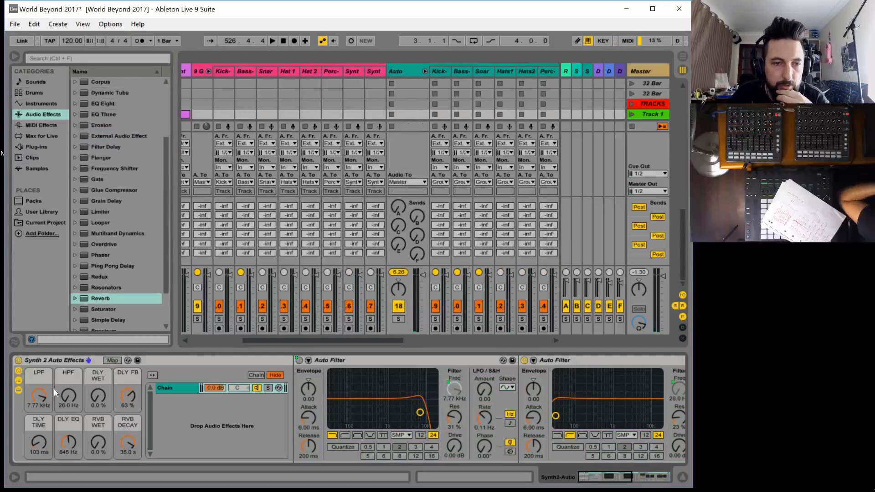
{"action": "mouse_move", "coordinate": [37, 399]}
{"action": "left_mouse_down"}
{"action": "mouse_move", "coordinate": [38, 381]}
{"action": "mouse_move", "coordinate": [37, 455]}
{"action": "mouse_move", "coordinate": [37, 374]}
{"action": "mouse_move", "coordinate": [47, 441]}
{"action": "mouse_move", "coordinate": [48, 399]}
{"action": "left_mouse_up"}
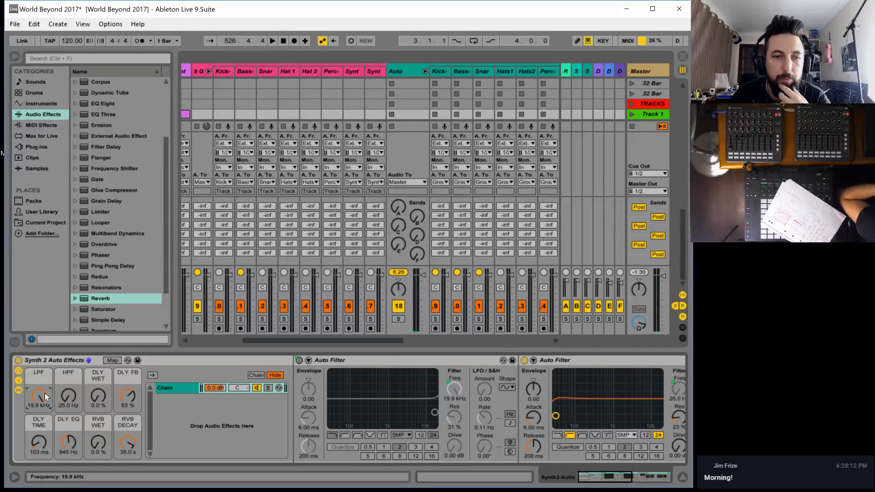
Map the second Auto Filter's on/off switch to the HPF macro with minimum 1 and maximum 0, and test the HPF macro
{"action": "left_click", "coordinate": [115, 360]}
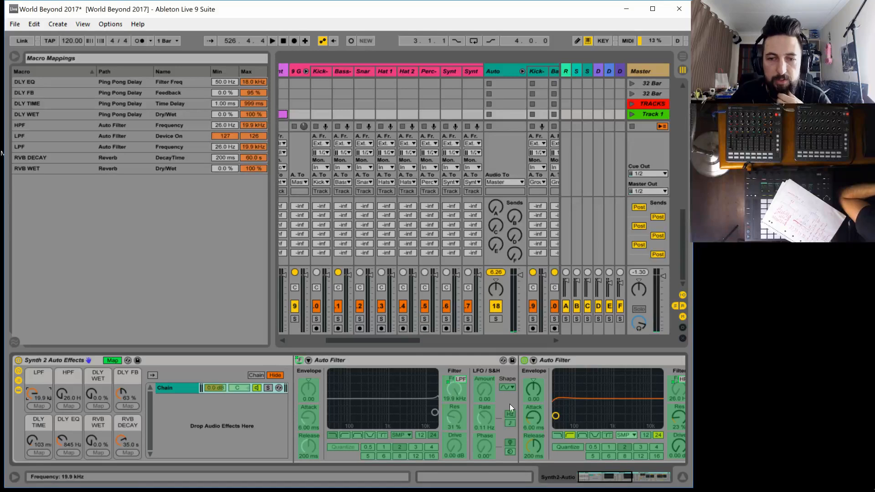
{"action": "left_click", "coordinate": [524, 360]}
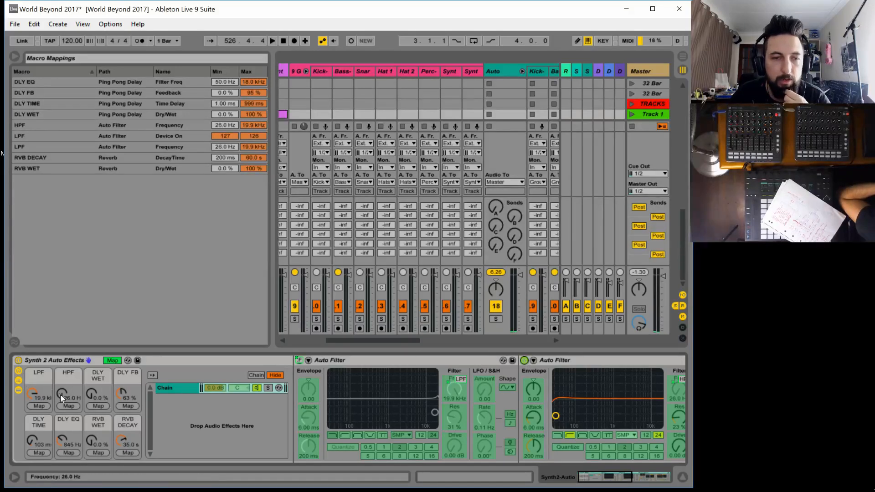
{"action": "left_click", "coordinate": [67, 405]}
{"action": "left_click", "coordinate": [229, 127]}
{"action": "type", "text": "1"}
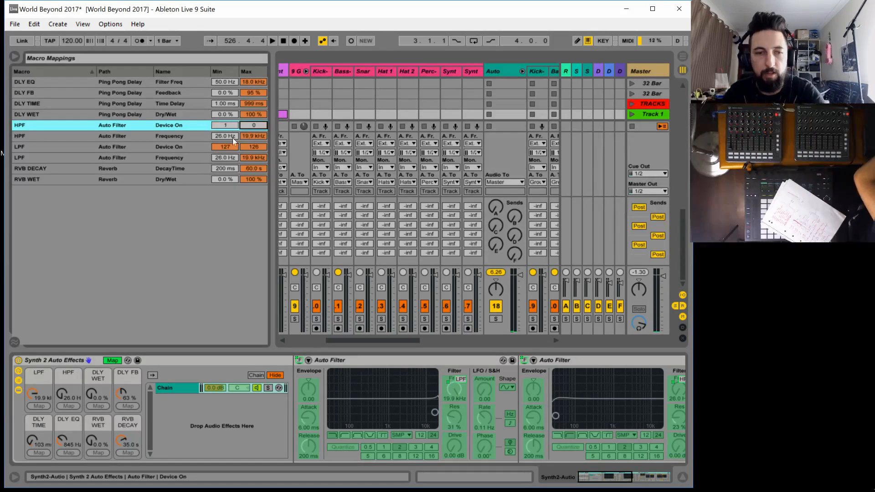
{"action": "left_click", "coordinate": [113, 361]}
{"action": "mouse_move", "coordinate": [67, 397]}
{"action": "left_mouse_down"}
{"action": "mouse_move", "coordinate": [67, 381]}
{"action": "mouse_move", "coordinate": [67, 397]}
{"action": "left_mouse_up"}
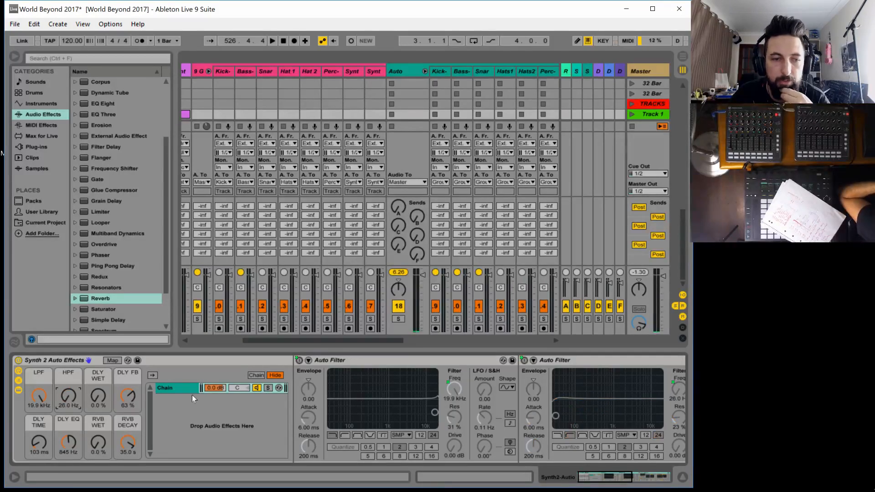
Collapse both Auto Filters and map the Ping Pong Delay's on/off switch to the DLY WET macro
{"action": "double_click", "coordinate": [344, 360]}
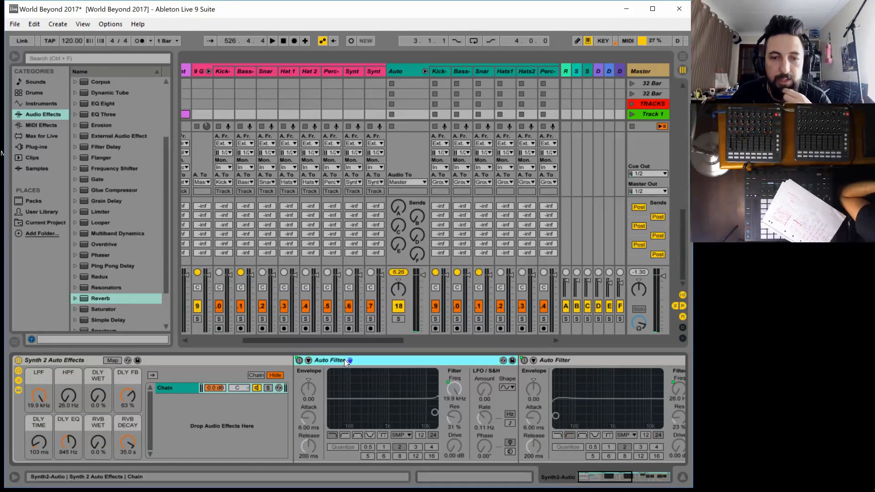
{"action": "double_click", "coordinate": [376, 358]}
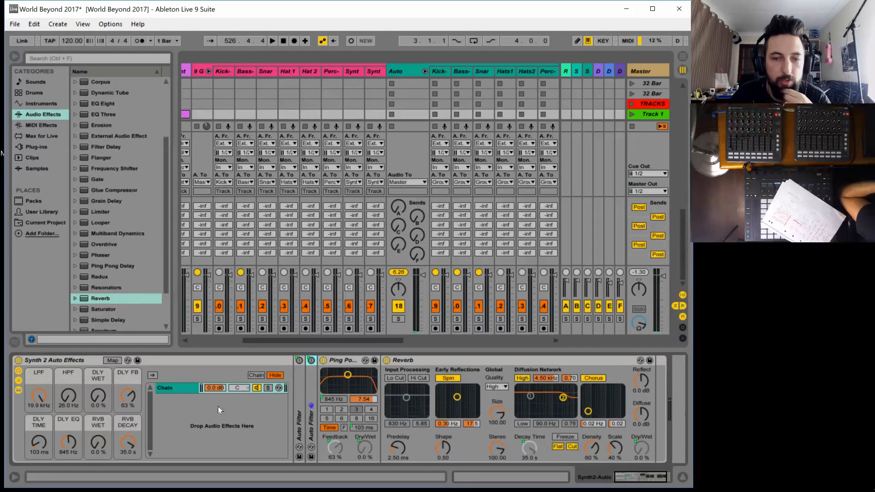
{"action": "left_click", "coordinate": [112, 360]}
{"action": "left_click", "coordinate": [322, 361]}
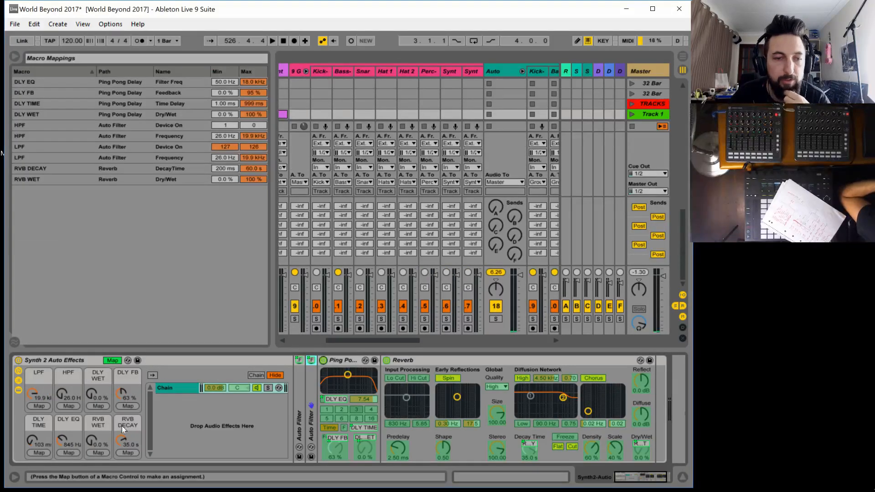
{"action": "left_click", "coordinate": [103, 405]}
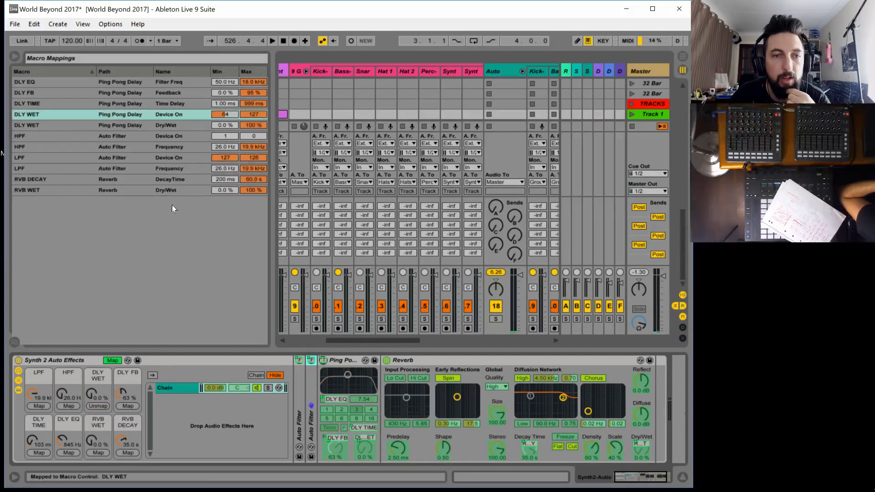
Set the DLY WET macro's Device On mapping to minimum 1 and maximum 0, and try the DLY WET macro
{"action": "left_click", "coordinate": [228, 113]}
{"action": "type", "text": "1"}
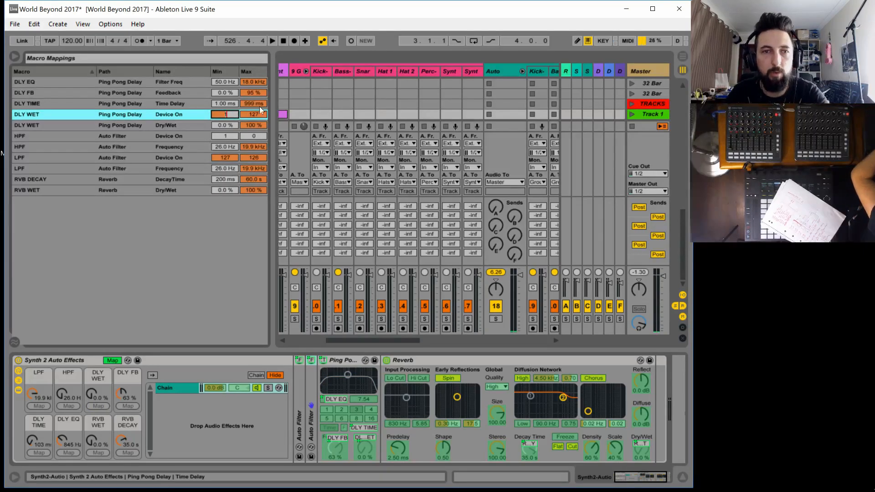
{"action": "left_click", "coordinate": [255, 114]}
{"action": "type", "text": "0"}
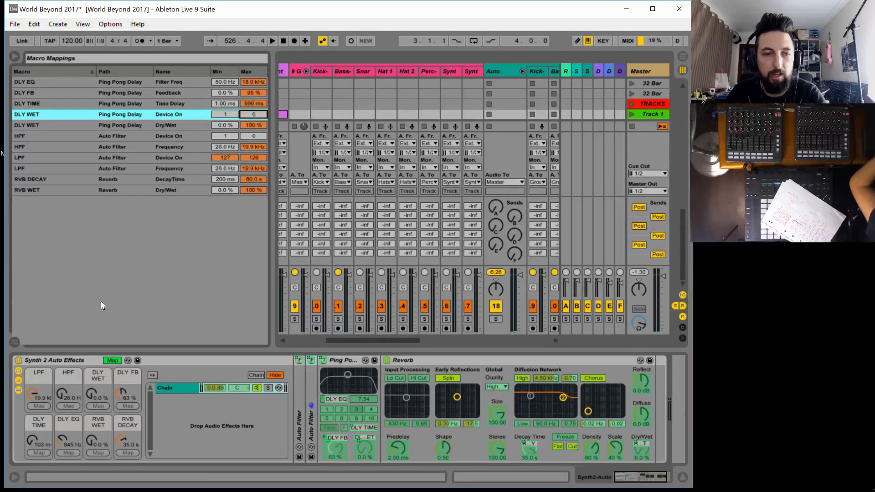
{"action": "left_click_drag", "start_coordinate": [91, 395], "coordinate": [92, 398]}
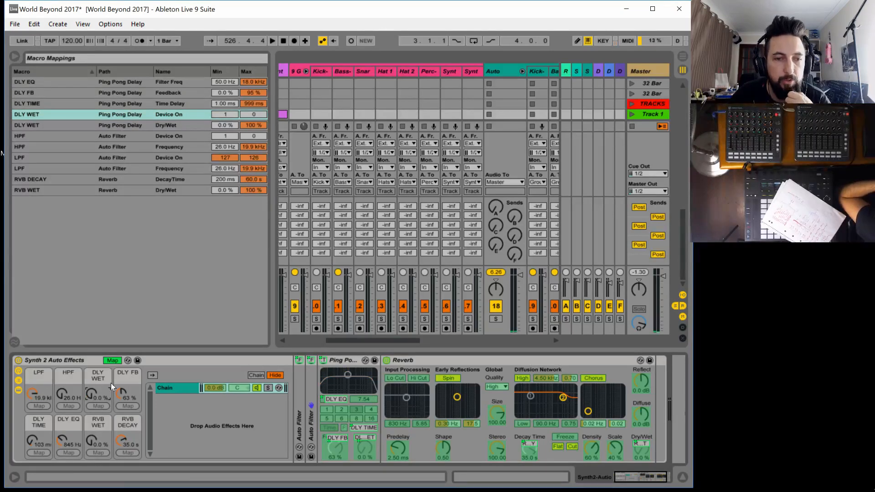
Map the Reverb's on/off switch to the RVB WET macro with minimum 1 and maximum 0, and leave macro mapping mode
{"action": "left_click", "coordinate": [386, 360]}
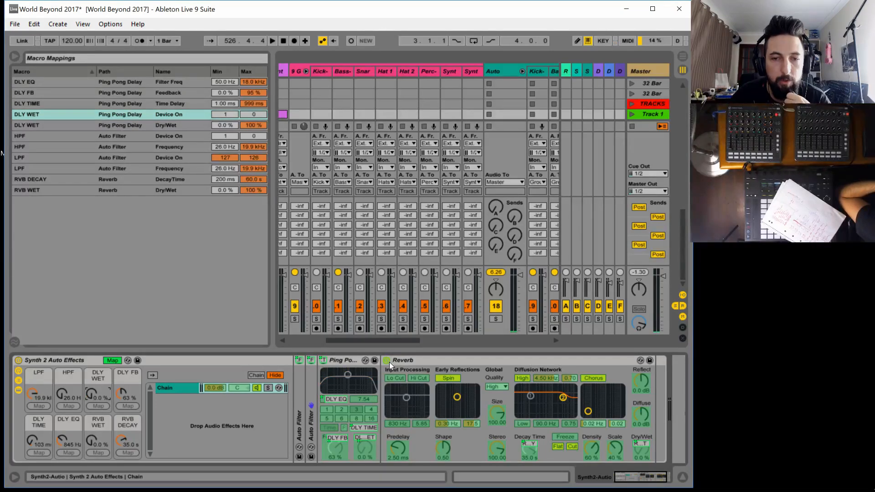
{"action": "left_click", "coordinate": [98, 452]}
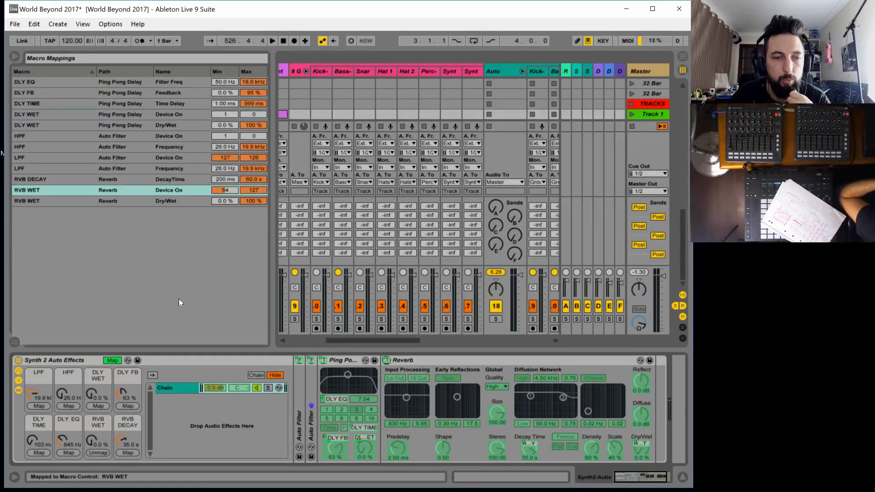
{"action": "left_click", "coordinate": [225, 190]}
{"action": "type", "text": "1"}
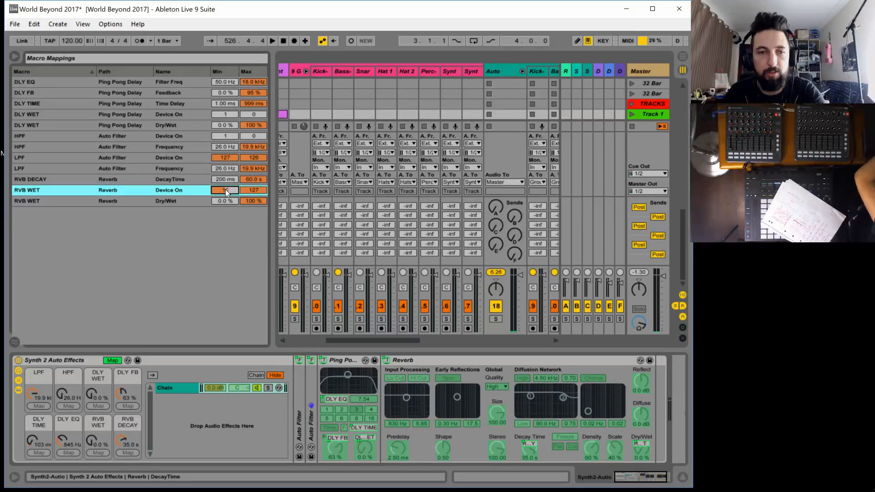
{"action": "type", "text": "0"}
{"action": "key", "text": "Return"}
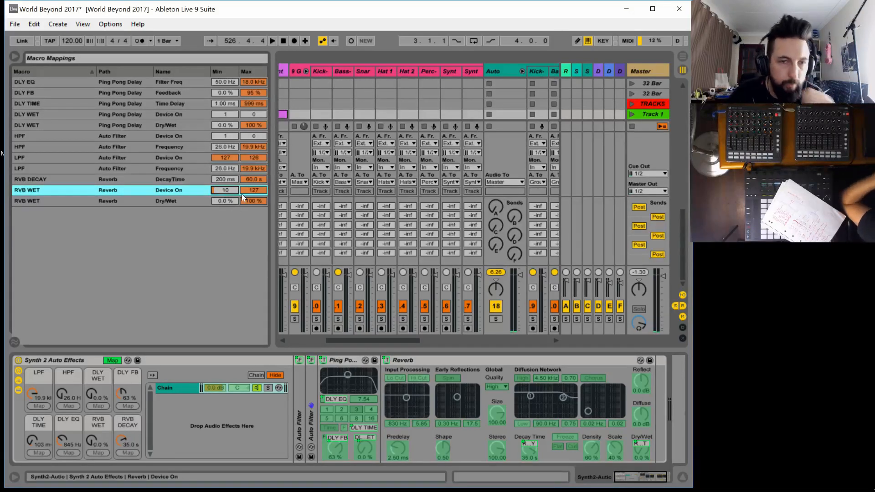
{"action": "type", "text": "1"}
{"action": "left_click", "coordinate": [257, 188]}
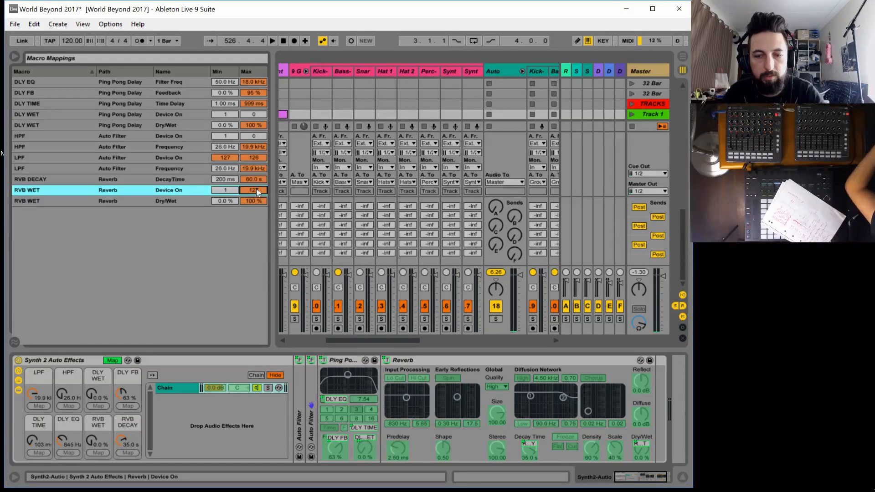
{"action": "type", "text": "0"}
{"action": "key", "text": "Return"}
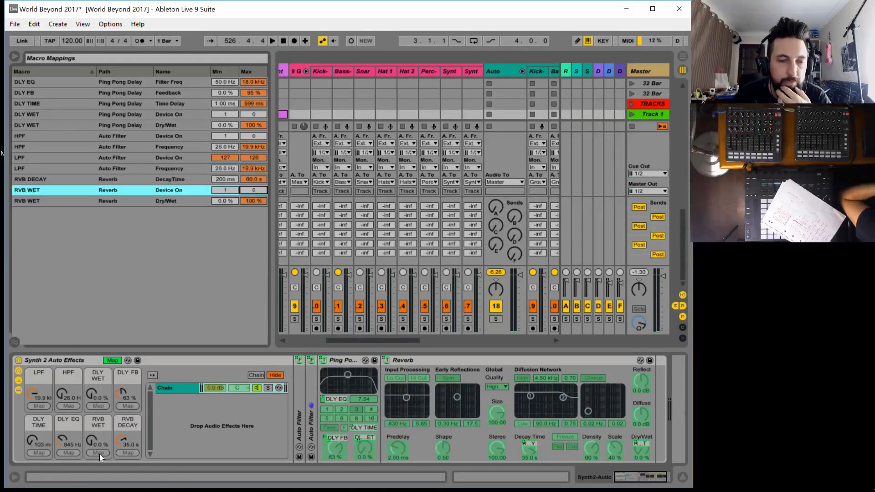
{"action": "left_click", "coordinate": [94, 442]}
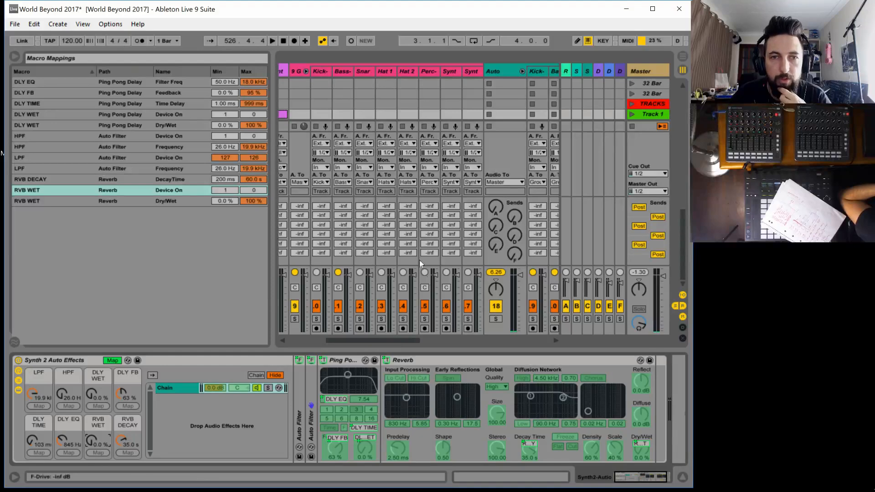
{"action": "left_click", "coordinate": [112, 360]}
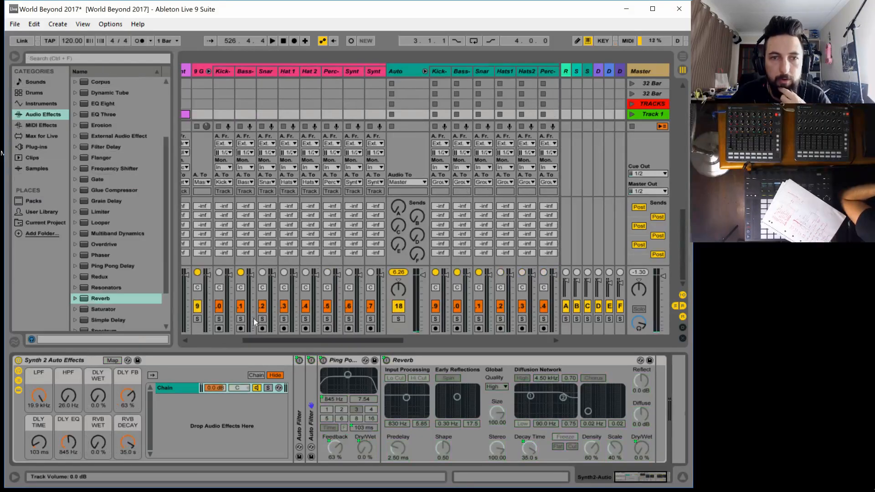
Select the Synth1-Auto track and map its Auto Filter's on/off switch to the LPF macro
{"action": "left_click_drag", "start_coordinate": [351, 339], "coordinate": [372, 329]}
{"action": "left_click", "coordinate": [504, 72]}
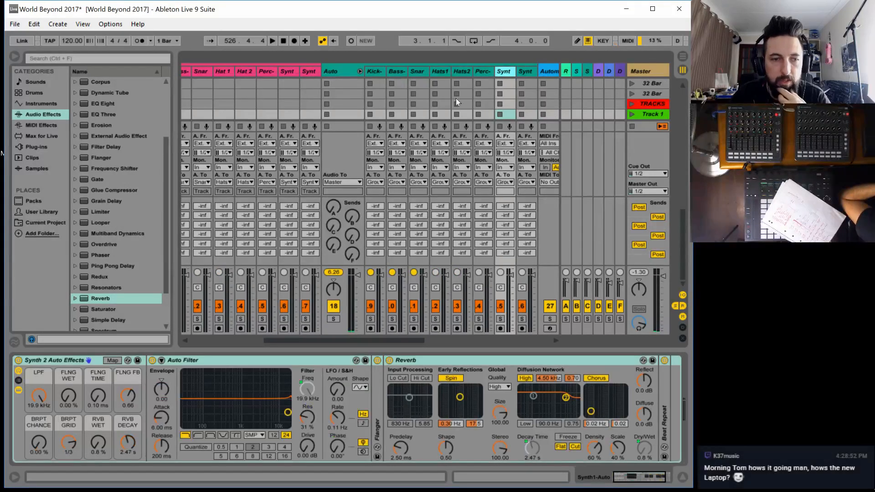
{"action": "left_click", "coordinate": [112, 360]}
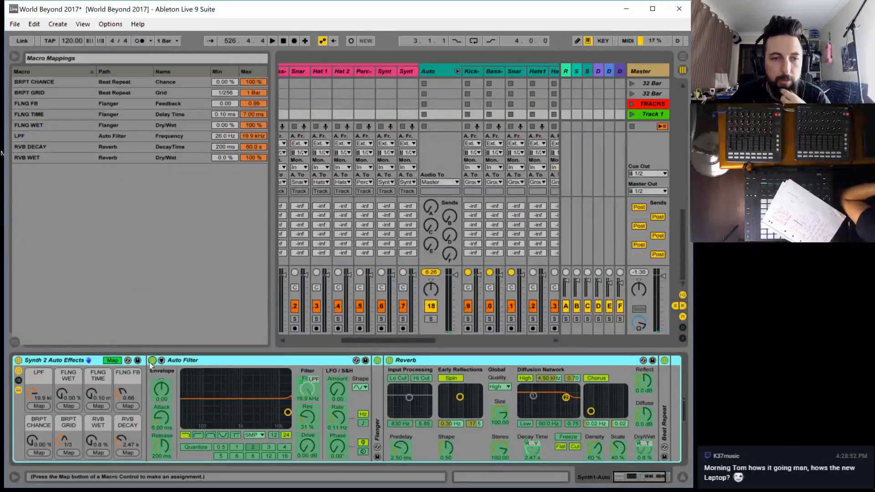
{"action": "left_click", "coordinate": [40, 404]}
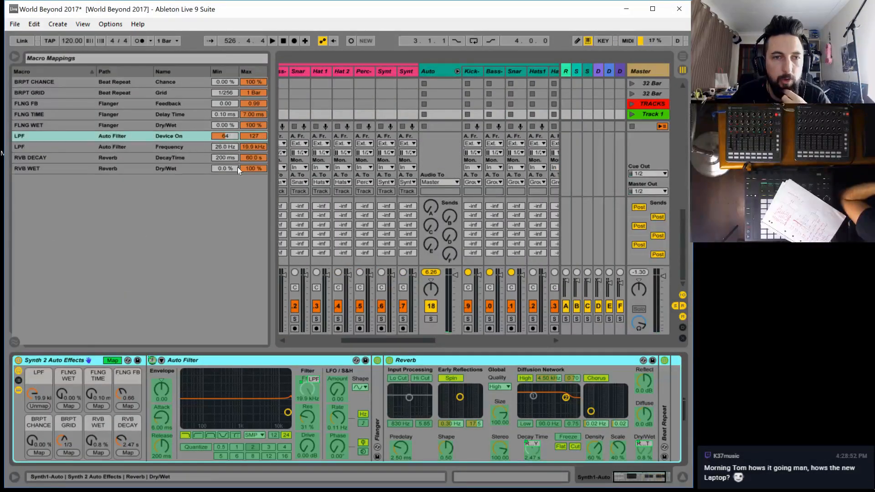
Set the LPF macro's Device On mapping to minimum 127 and maximum 126, leave macro mapping mode, and try the LPF macro
{"action": "left_click", "coordinate": [229, 137]}
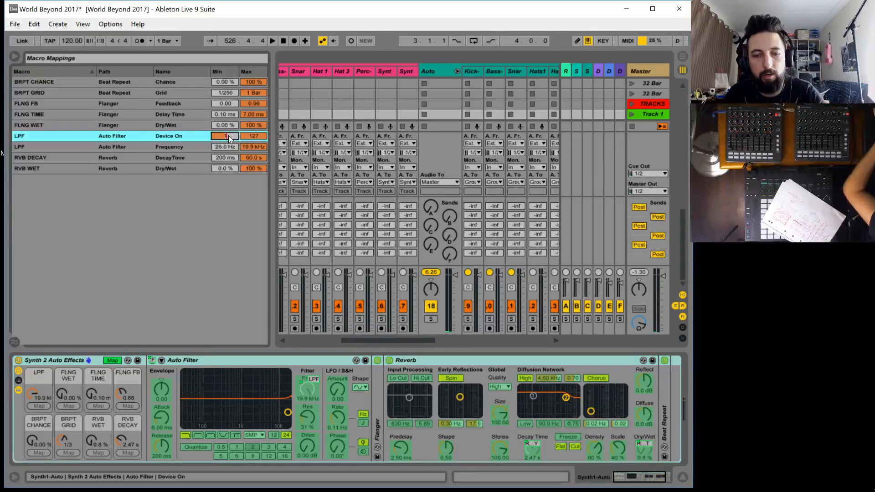
{"action": "type", "text": "127"}
{"action": "left_click", "coordinate": [252, 138]}
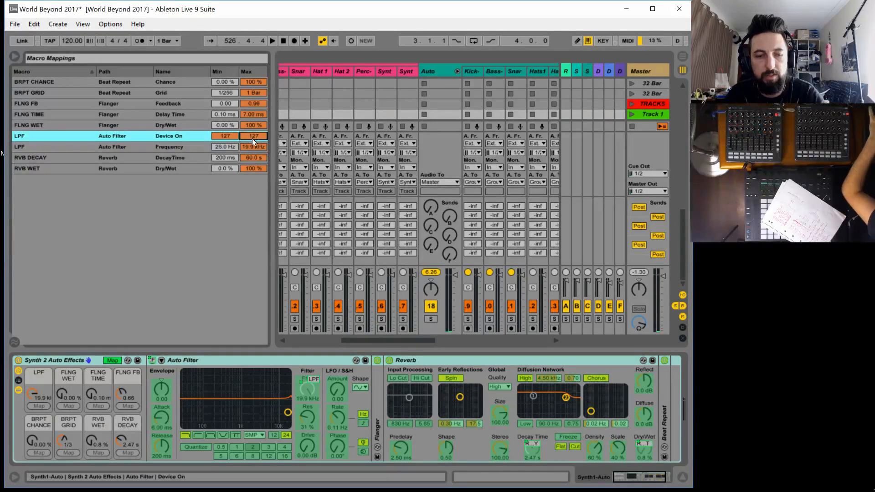
{"action": "type", "text": "126"}
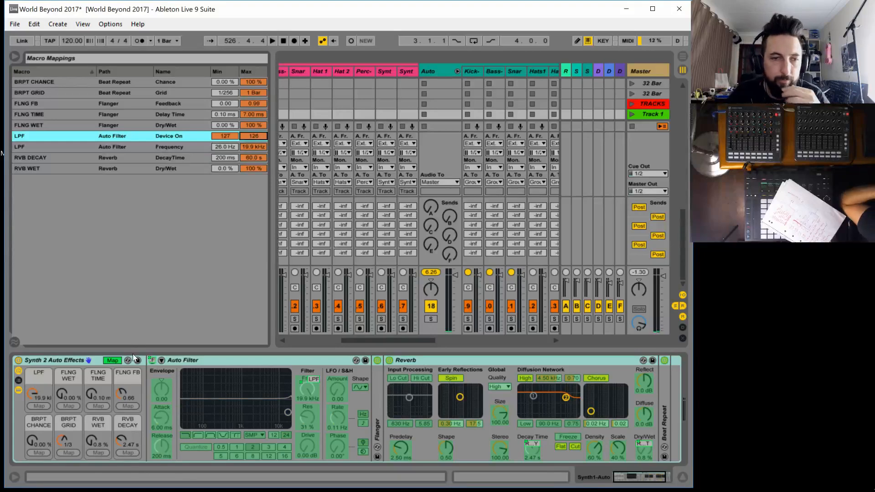
{"action": "left_click", "coordinate": [112, 361]}
{"action": "mouse_move", "coordinate": [32, 405]}
{"action": "left_mouse_down"}
{"action": "mouse_move", "coordinate": [32, 422]}
{"action": "mouse_move", "coordinate": [32, 392]}
{"action": "left_mouse_up"}
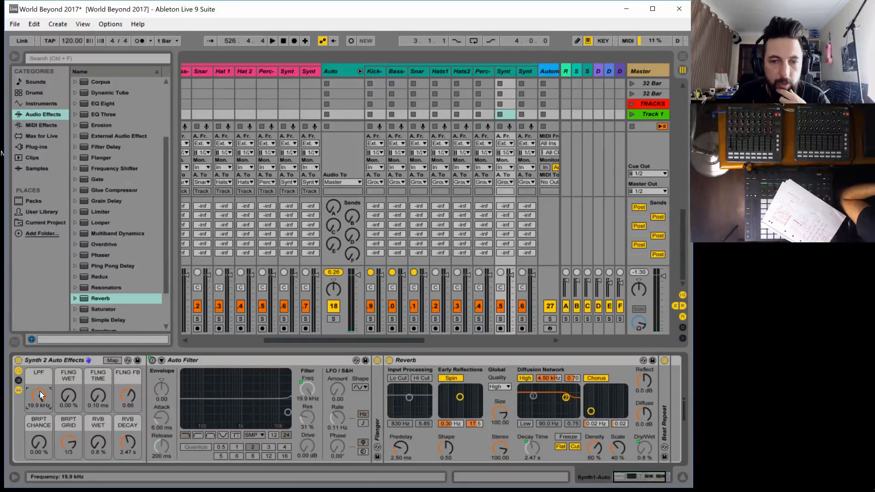
Expand the Flanger, collapse the Auto Filter, and map the Flanger's on/off switch to the FLNG WET macro
{"action": "double_click", "coordinate": [378, 422]}
{"action": "double_click", "coordinate": [236, 360]}
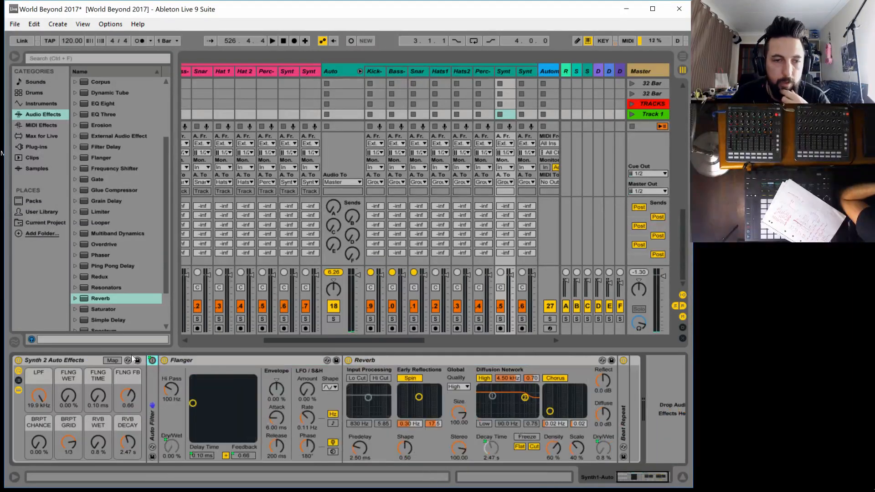
{"action": "left_click", "coordinate": [112, 360]}
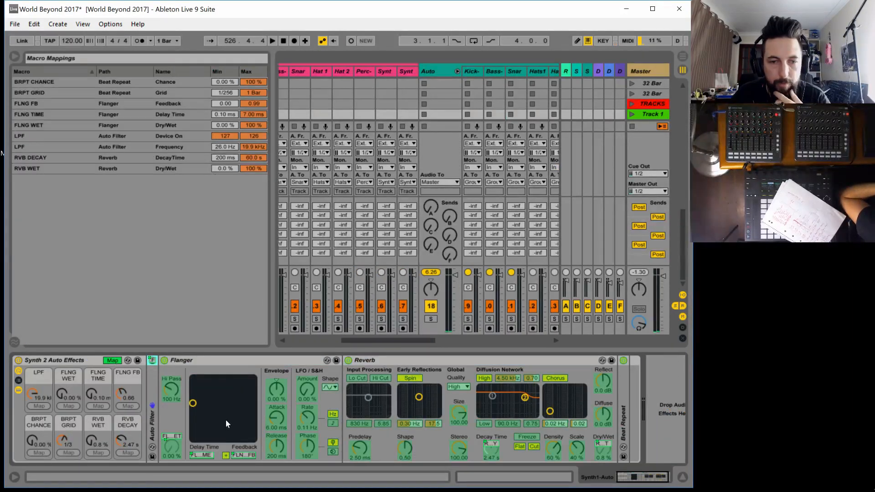
{"action": "left_click", "coordinate": [170, 447]}
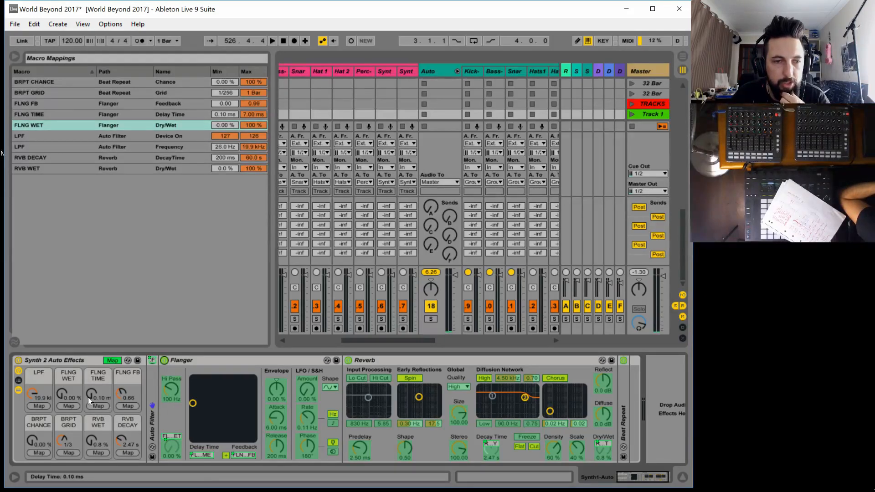
{"action": "left_click", "coordinate": [69, 407]}
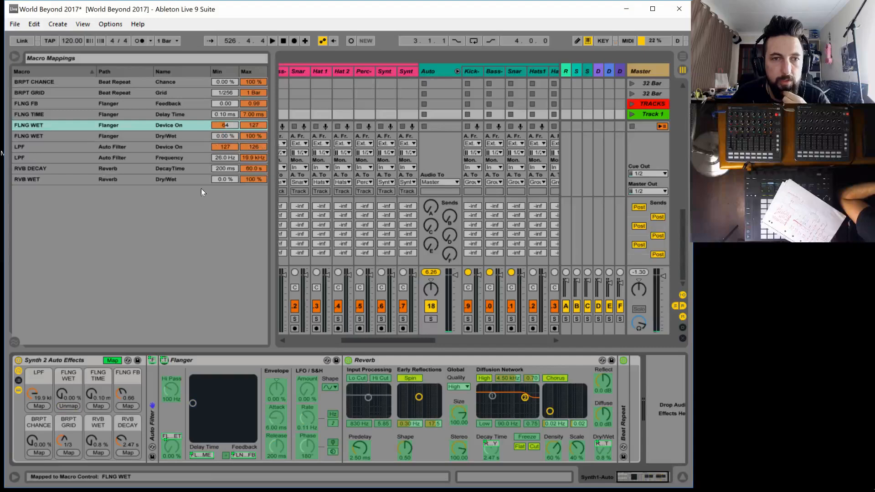
Set the FLNG WET macro's Device On mapping to minimum 1 and maximum 0, and try the FLNG WET macro
{"action": "left_click", "coordinate": [227, 125]}
{"action": "type", "text": "1"}
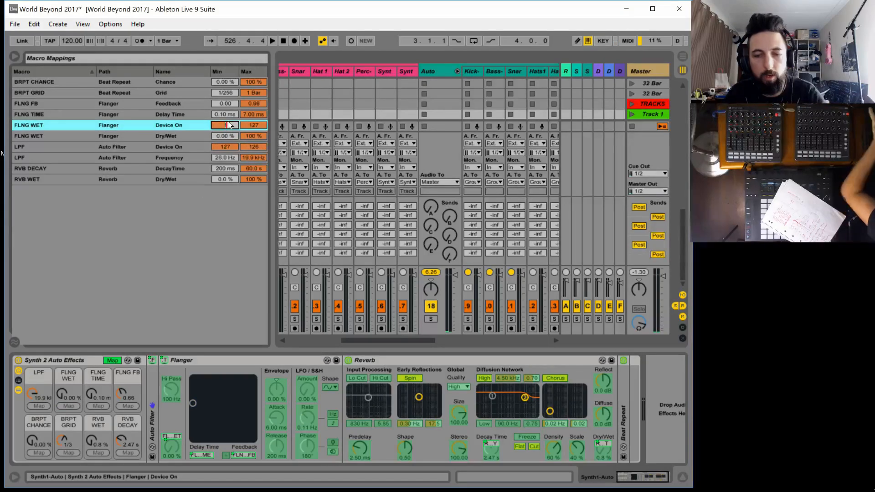
{"action": "left_click", "coordinate": [261, 126]}
{"action": "type", "text": "0"}
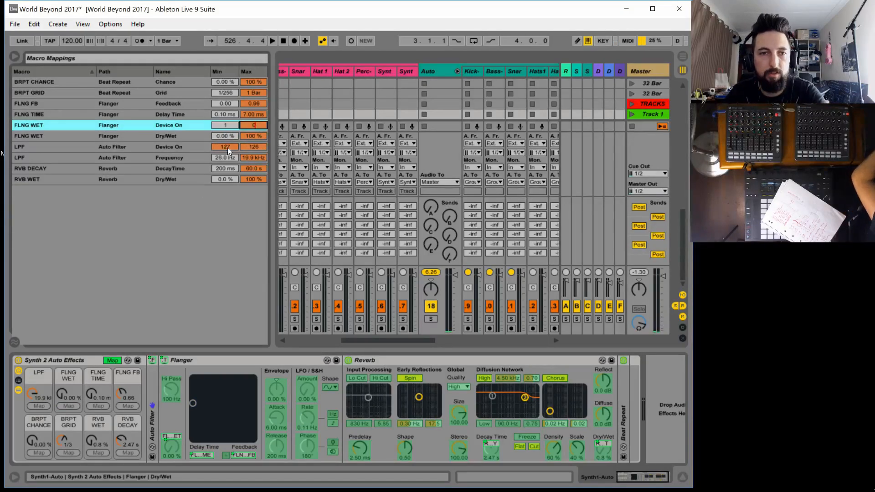
{"action": "left_click", "coordinate": [113, 361]}
{"action": "left_click_drag", "start_coordinate": [64, 384], "coordinate": [64, 388]}
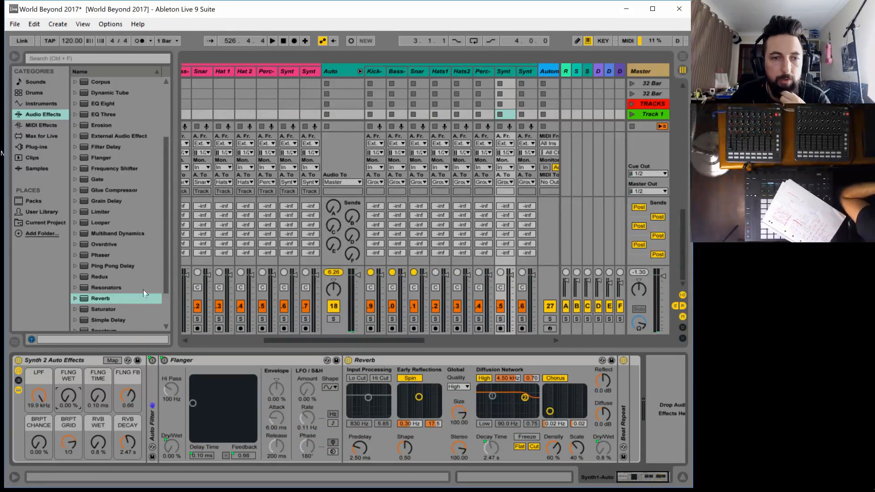
Map the Synth1-Auto Reverb's on/off switch to the RVB WET macro with minimum 1 and maximum 0
{"action": "left_click", "coordinate": [113, 360]}
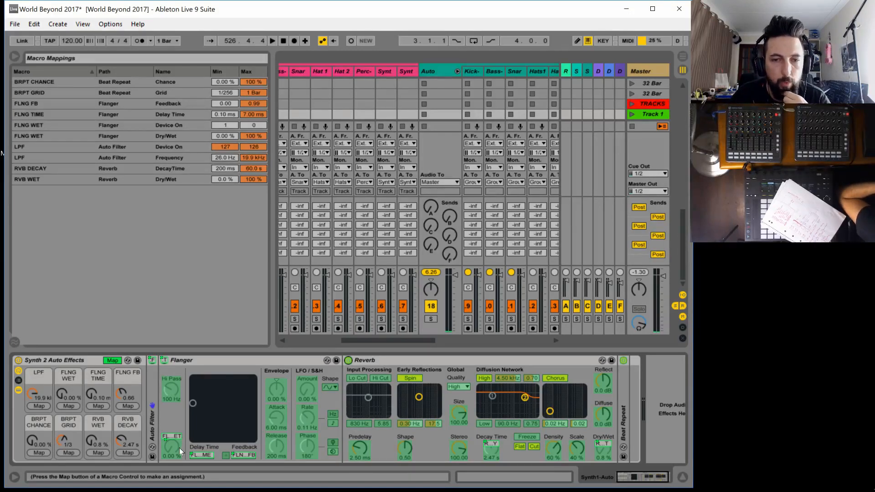
{"action": "left_click", "coordinate": [94, 451]}
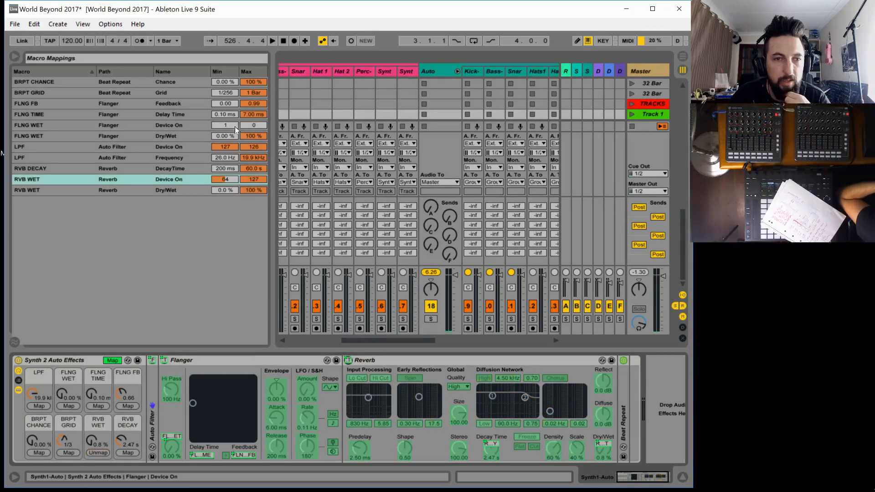
{"action": "type", "text": "1"}
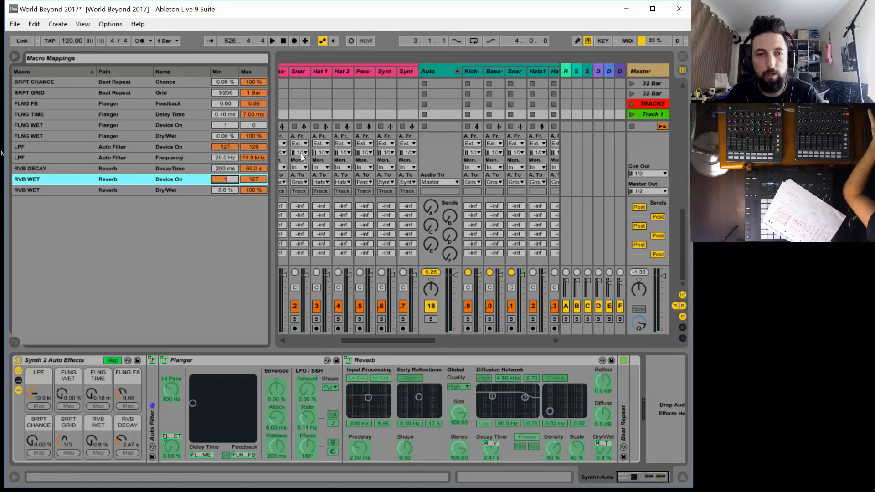
{"action": "left_click", "coordinate": [256, 178]}
{"action": "type", "text": "0"}
{"action": "key", "text": "Return"}
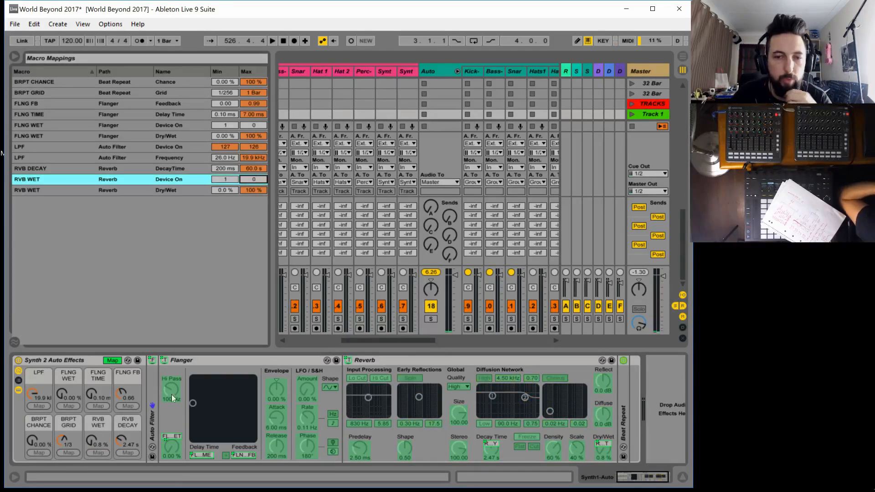
Expand the Beat Repeat and collapse the Reverb and the Flanger in the rack
{"action": "double_click", "coordinate": [623, 423]}
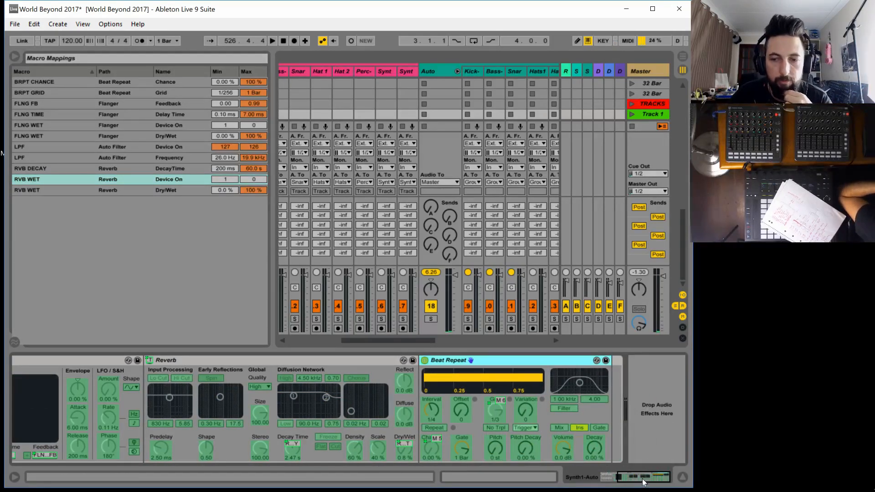
{"action": "left_click_drag", "start_coordinate": [641, 478], "coordinate": [618, 478]}
{"action": "double_click", "coordinate": [395, 360]}
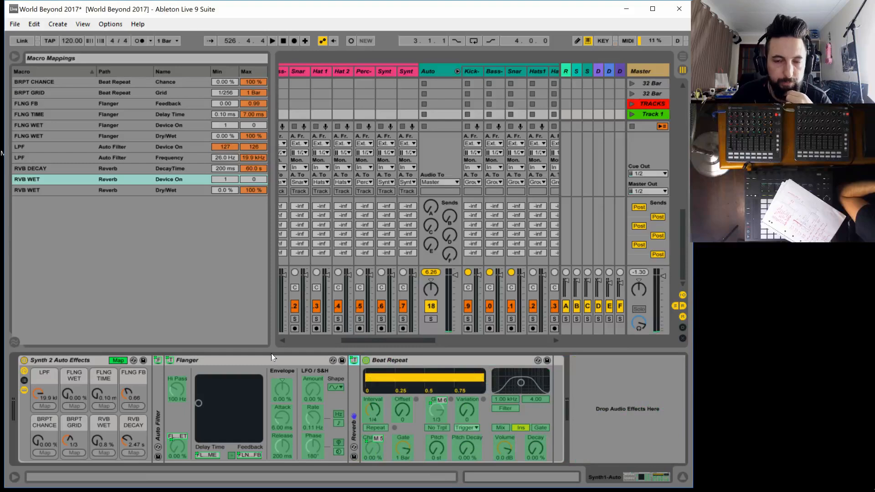
{"action": "double_click", "coordinate": [236, 360]}
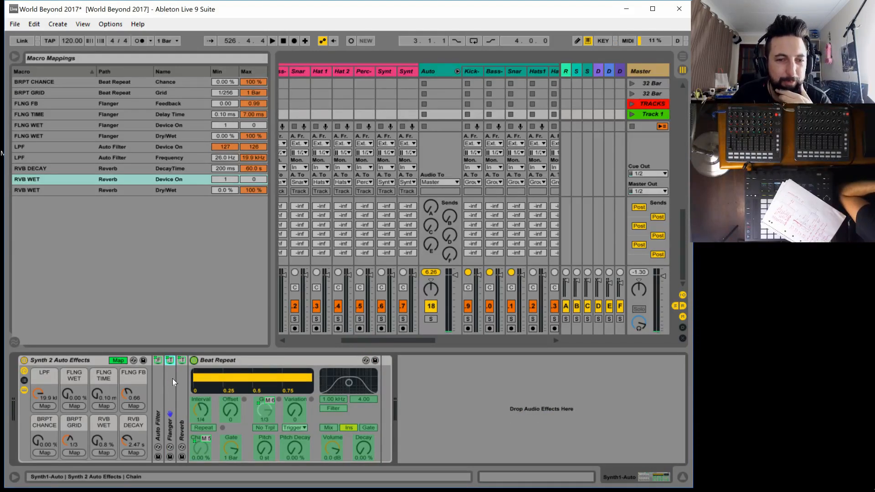
Map the Beat Repeat's on/off switch to the BRPT CHANCE macro with minimum 1 and maximum 0
{"action": "left_click", "coordinate": [48, 452]}
{"action": "left_click", "coordinate": [194, 360]}
{"action": "left_click", "coordinate": [226, 82]}
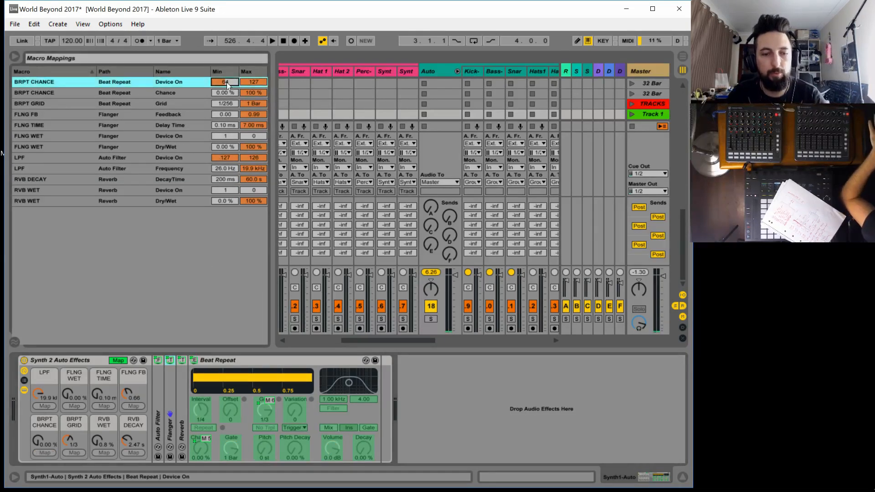
{"action": "type", "text": "1"}
{"action": "left_click", "coordinate": [259, 82]}
{"action": "type", "text": "0"}
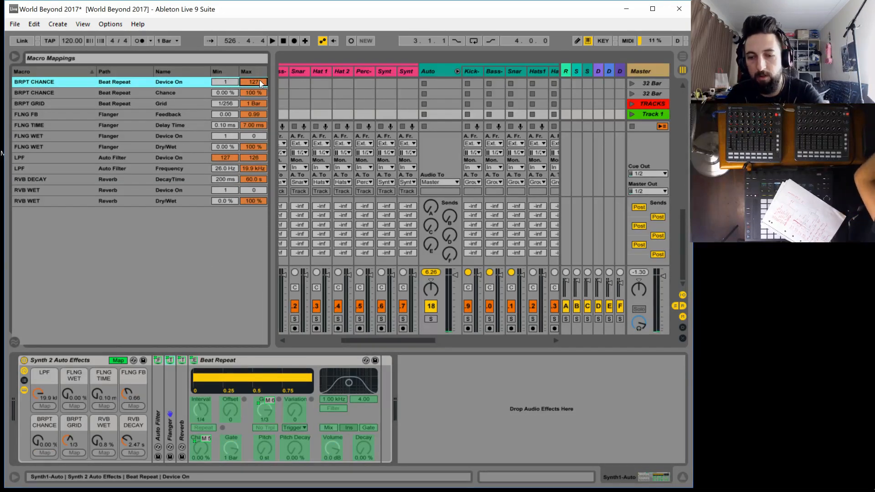
Leave macro mapping mode and try the BRPT CHANCE and LPF macros
{"action": "left_click", "coordinate": [40, 439]}
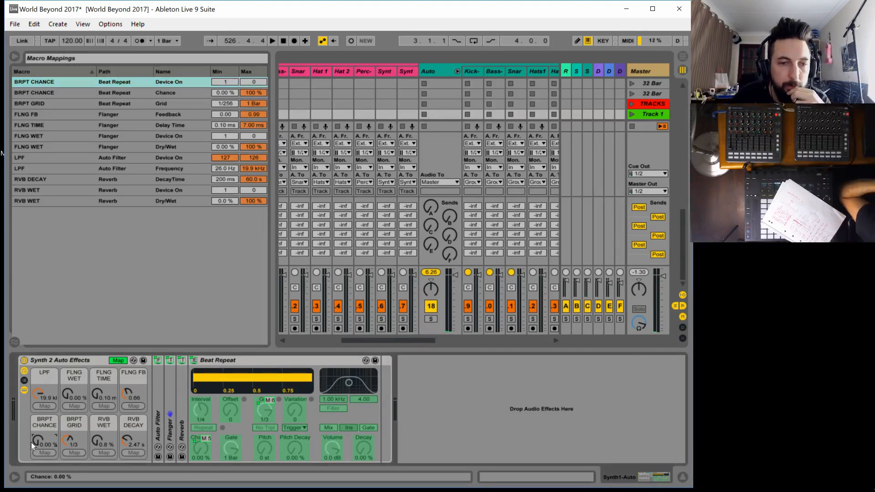
{"action": "left_click", "coordinate": [118, 360]}
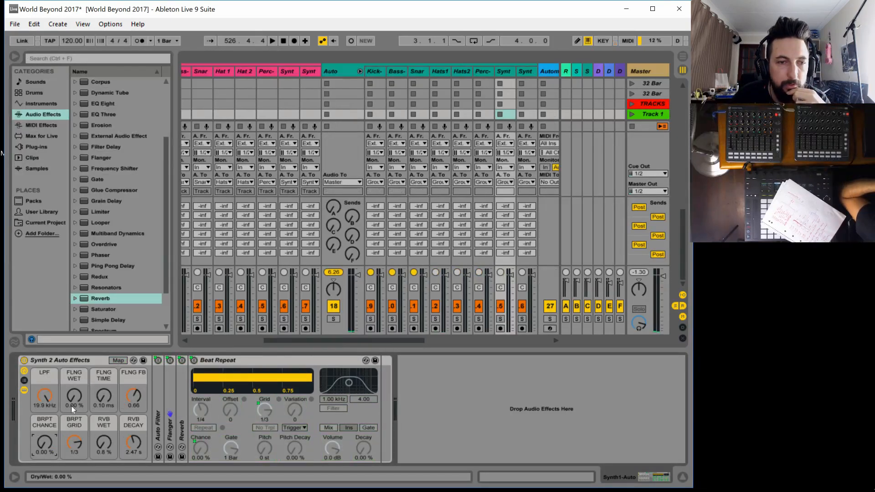
{"action": "mouse_move", "coordinate": [44, 442]}
{"action": "left_mouse_down"}
{"action": "mouse_move", "coordinate": [44, 424]}
{"action": "mouse_move", "coordinate": [45, 445]}
{"action": "left_mouse_up"}
{"action": "mouse_move", "coordinate": [44, 396]}
{"action": "left_mouse_down"}
{"action": "mouse_move", "coordinate": [44, 455]}
{"action": "mouse_move", "coordinate": [45, 392]}
{"action": "left_mouse_up"}
Select the Perc-Auto track and expand both Auto Filters in its Perc Auto Effect rack
{"action": "left_click", "coordinate": [479, 70]}
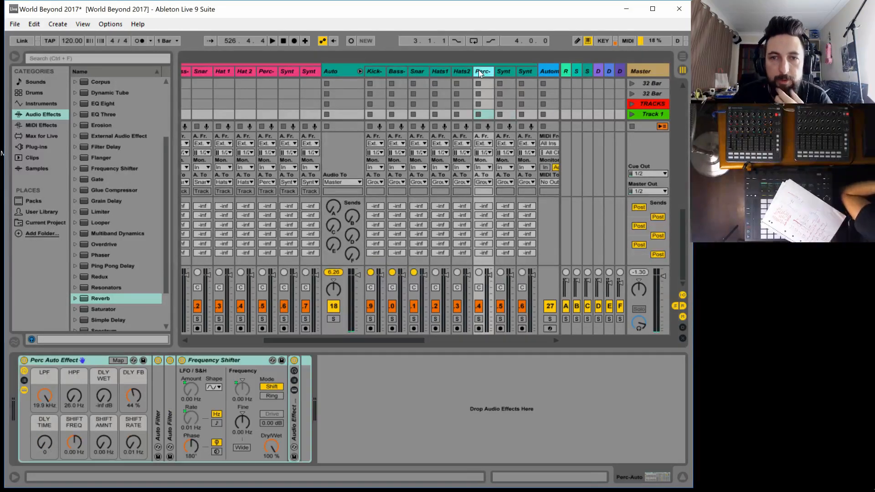
{"action": "double_click", "coordinate": [158, 414]}
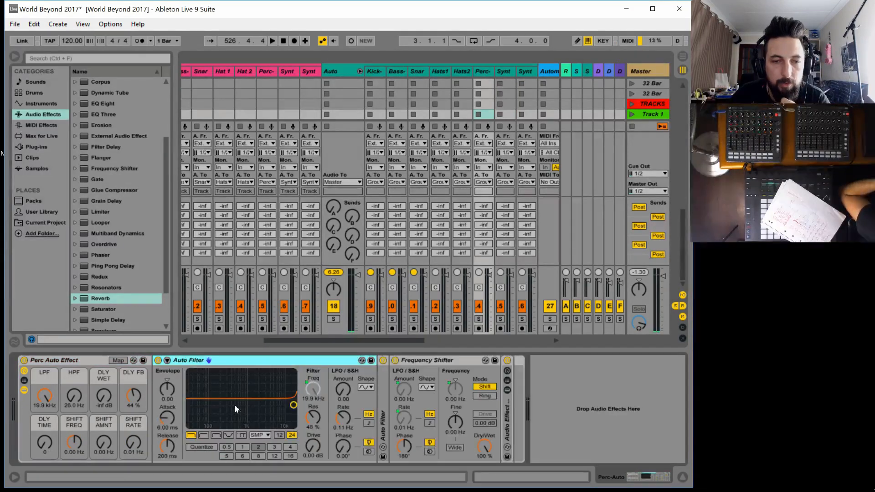
{"action": "double_click", "coordinate": [382, 409]}
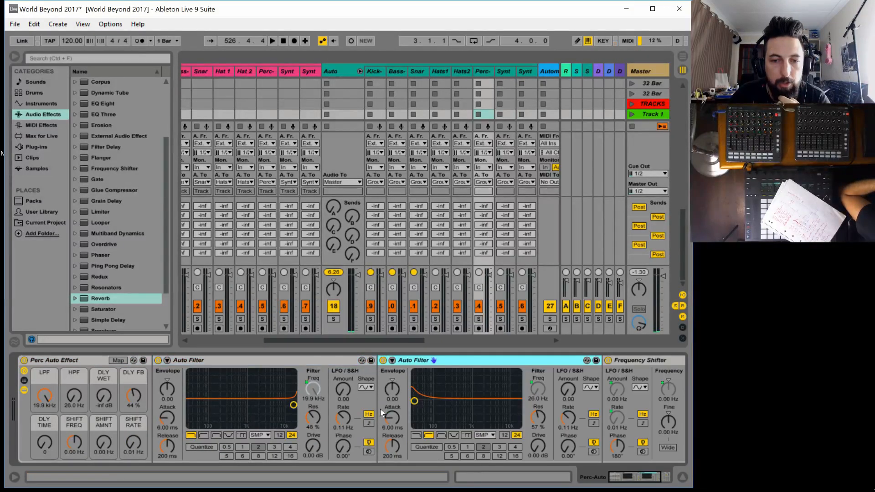
Map the first Auto Filter's on/off switch to the Perc rack's LPF macro with minimum 127 and maximum 126
{"action": "left_click", "coordinate": [117, 360]}
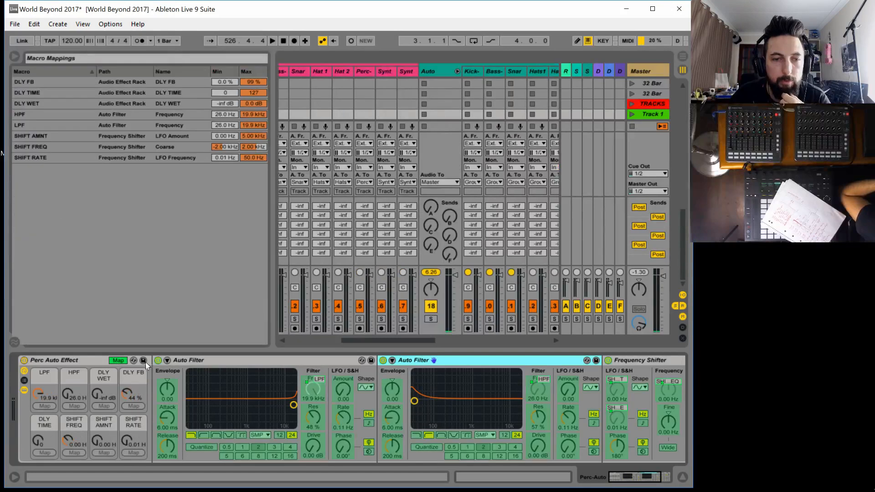
{"action": "left_click", "coordinate": [50, 403]}
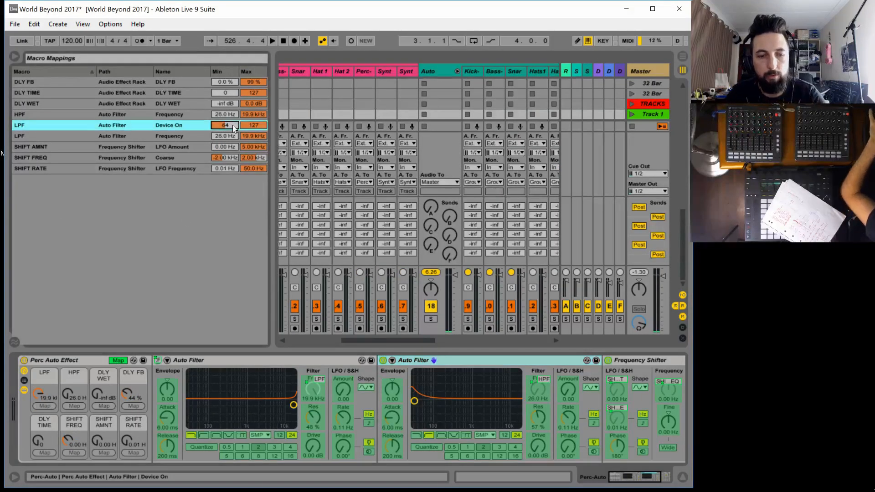
{"action": "left_click_drag", "start_coordinate": [232, 125], "coordinate": [258, 124]}
{"action": "left_click", "coordinate": [256, 119]}
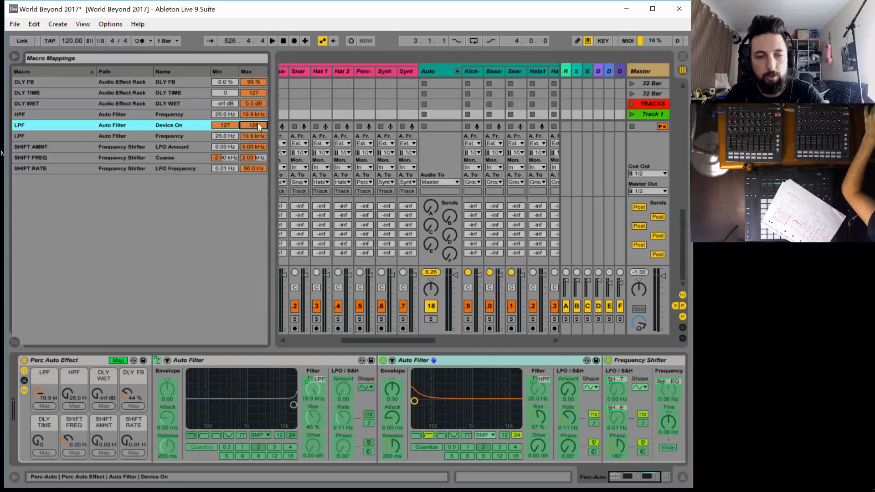
Map the second Auto Filter's on/off switch to the HPF macro with minimum 1 and maximum 0, and collapse both Auto Filters
{"action": "left_click", "coordinate": [540, 392]}
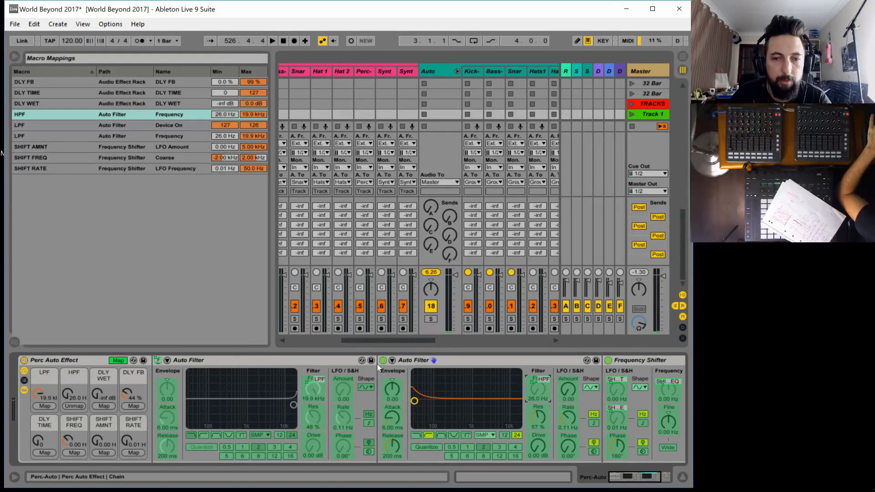
{"action": "left_click", "coordinate": [75, 407]}
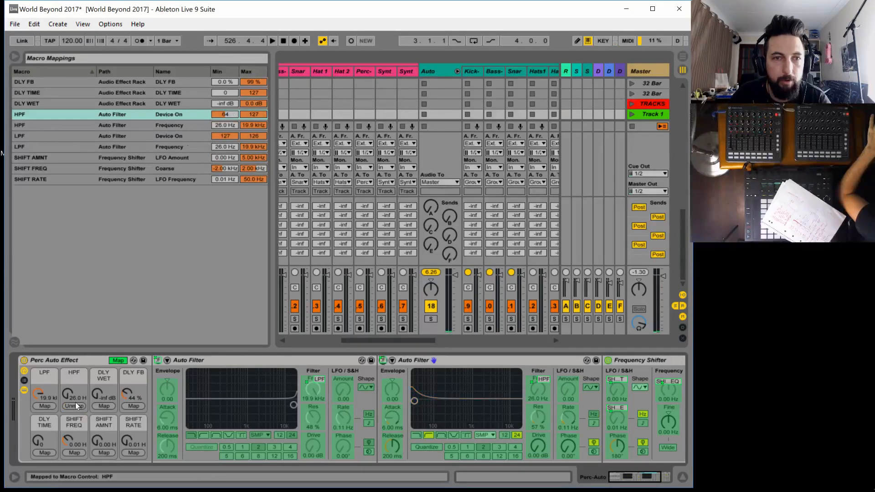
{"action": "left_click", "coordinate": [224, 115]}
{"action": "type", "text": "1"}
{"action": "left_click", "coordinate": [255, 114]}
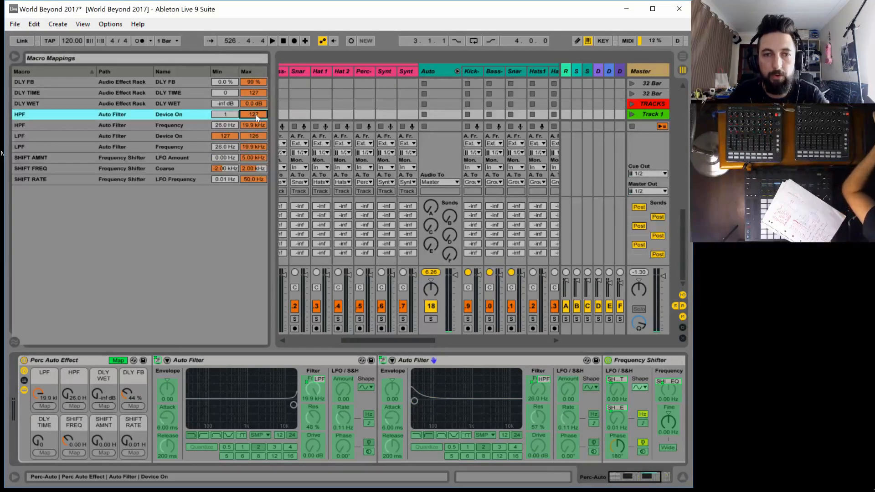
{"action": "type", "text": "0"}
{"action": "double_click", "coordinate": [206, 362]}
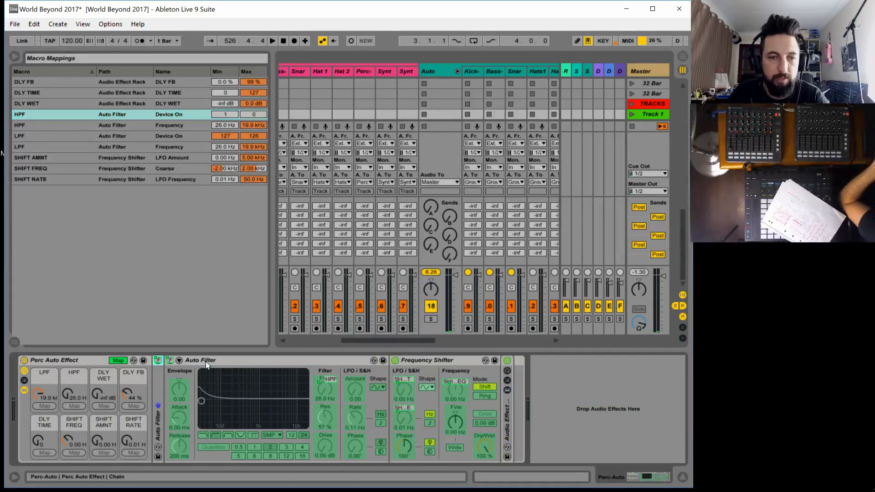
{"action": "double_click", "coordinate": [235, 359]}
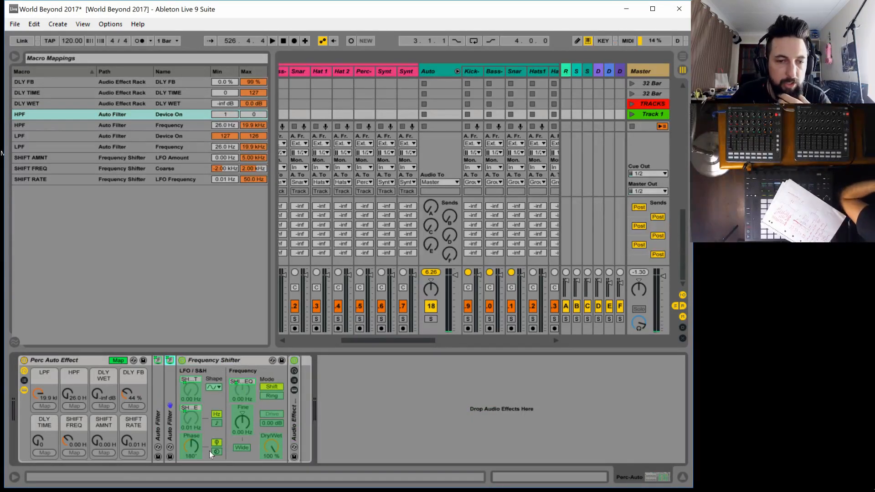
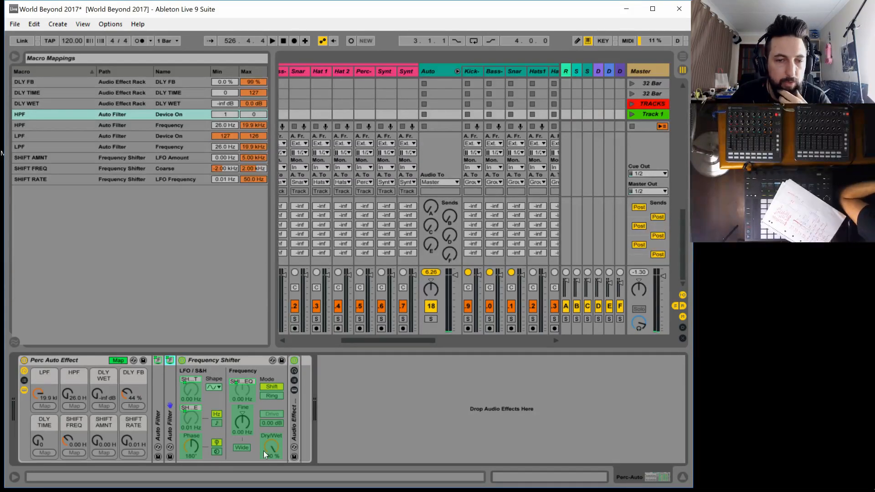
Collapse the Frequency Shifter, expand the nested Audio Effect Rack, and map its on/off switch to DLY WET with minimum 1 and maximum 0
{"action": "double_click", "coordinate": [215, 358]}
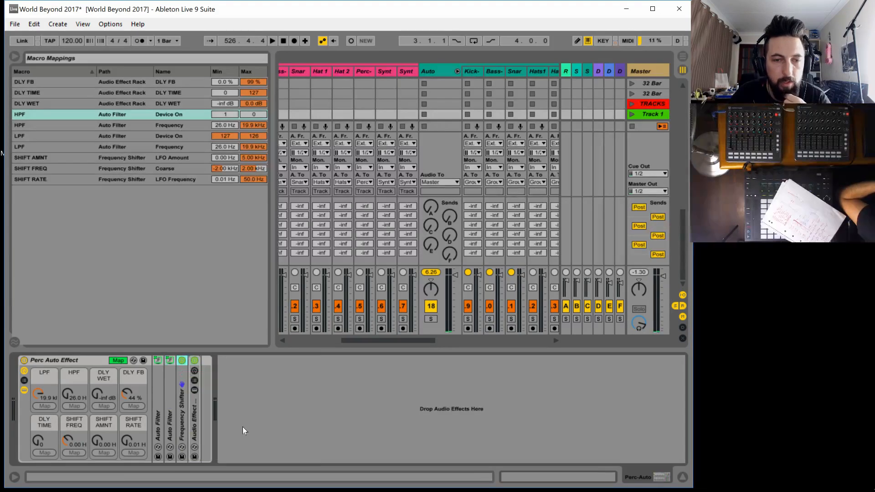
{"action": "double_click", "coordinate": [194, 430]}
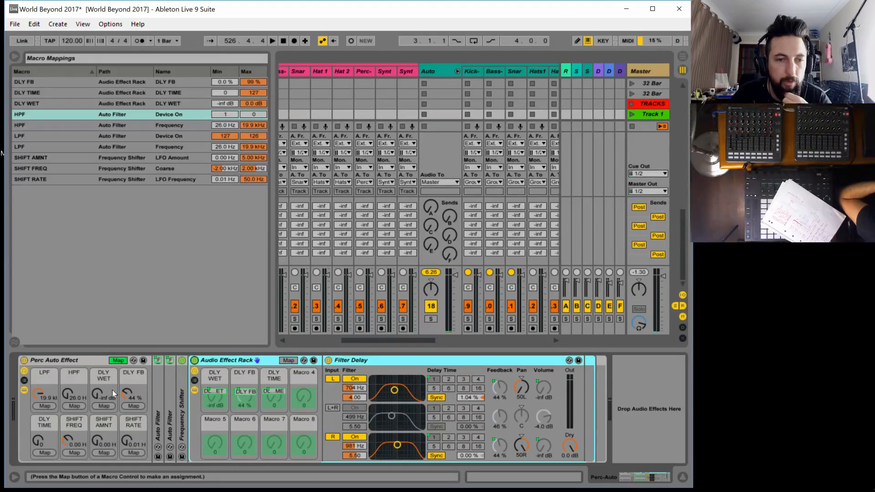
{"action": "left_click", "coordinate": [100, 408]}
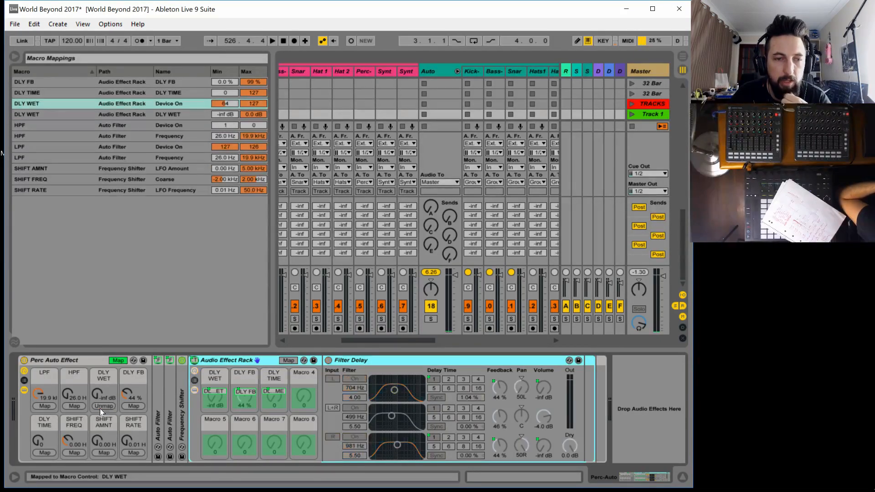
{"action": "left_click", "coordinate": [226, 103]}
{"action": "type", "text": "1"}
{"action": "key", "text": "Return"}
{"action": "left_click", "coordinate": [258, 95]}
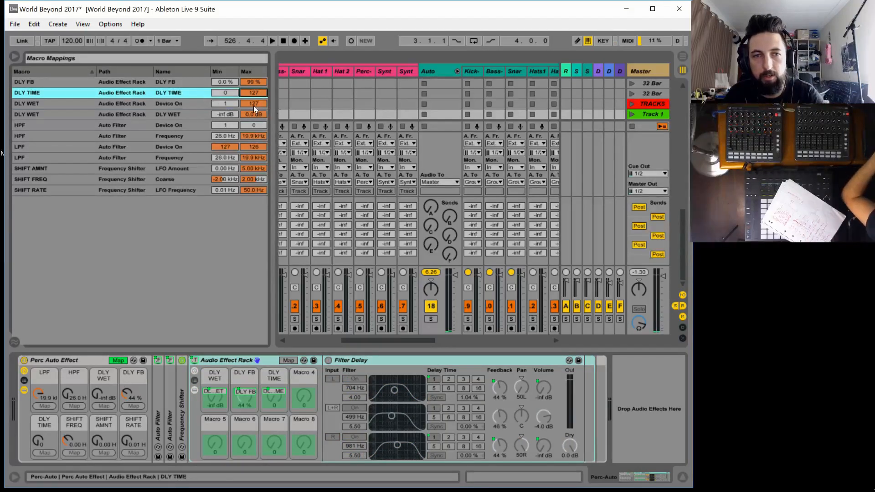
{"action": "left_click", "coordinate": [254, 106]}
{"action": "type", "text": "0"}
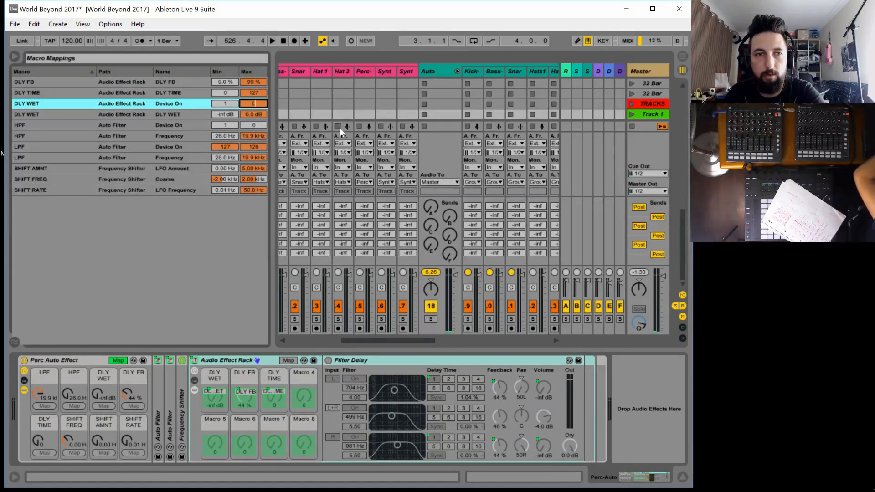
{"action": "key", "text": "Return"}
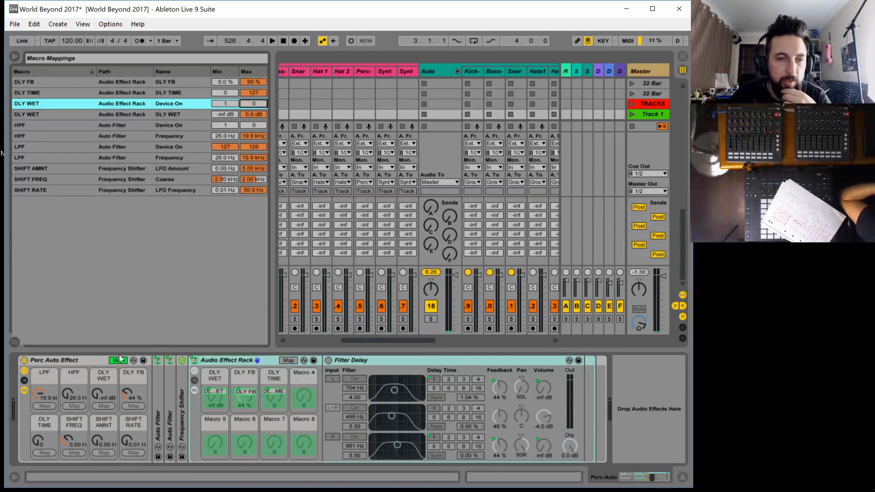
Leave macro mapping mode, expand both Auto Filters, and try the Perc rack's DLY WET, LPF and HPF macros
{"action": "left_click", "coordinate": [114, 438]}
{"action": "left_click", "coordinate": [118, 359]}
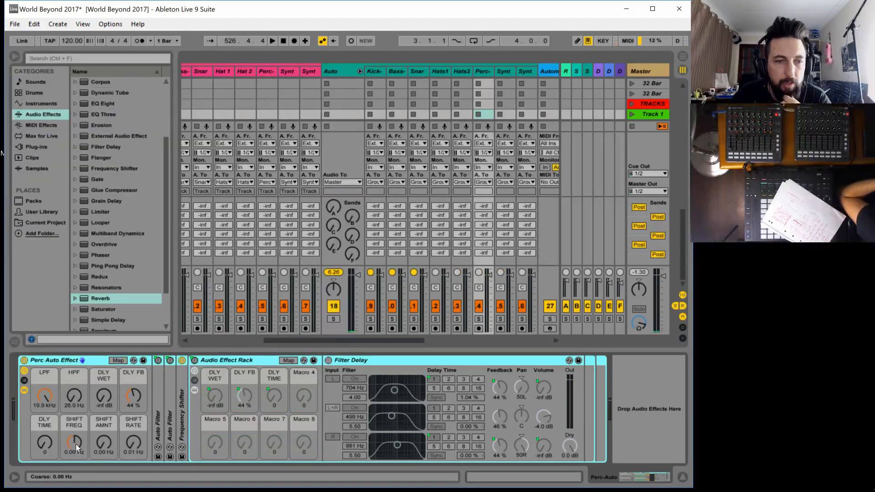
{"action": "mouse_move", "coordinate": [101, 395]}
{"action": "left_mouse_down"}
{"action": "mouse_move", "coordinate": [101, 385]}
{"action": "mouse_move", "coordinate": [101, 396]}
{"action": "left_mouse_up"}
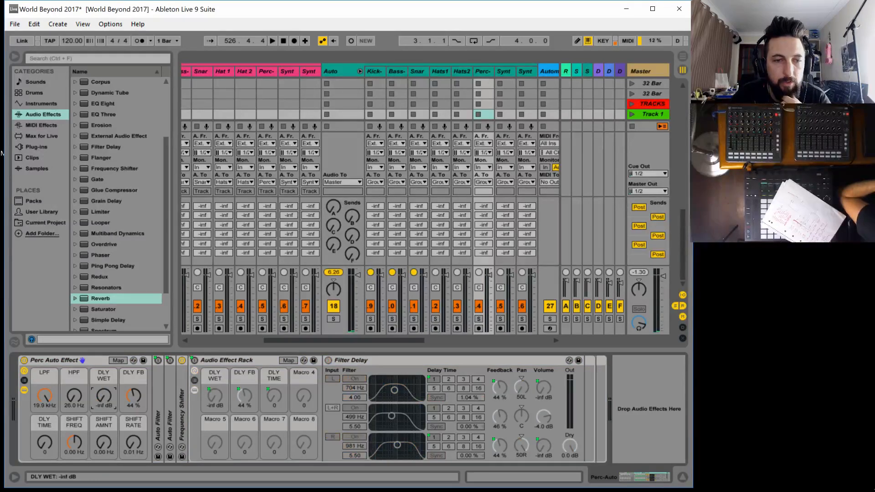
{"action": "double_click", "coordinate": [157, 428]}
{"action": "left_click", "coordinate": [381, 410]}
{"action": "double_click", "coordinate": [380, 408]}
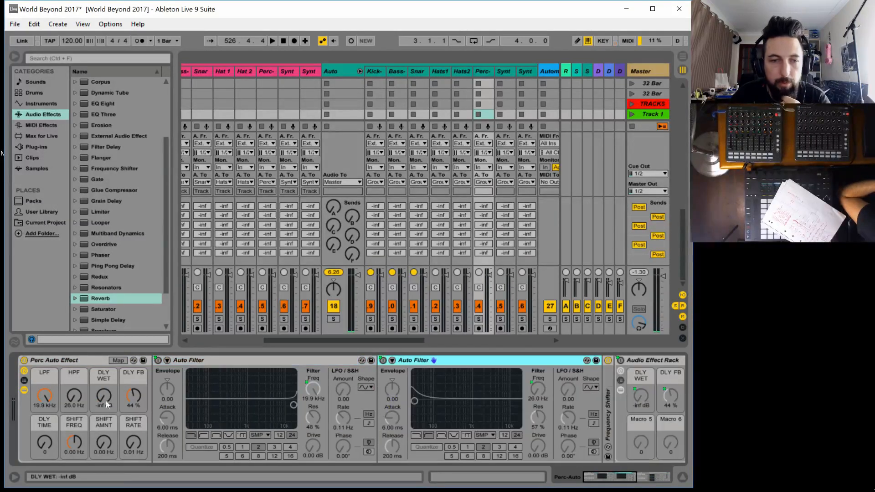
{"action": "left_click_drag", "start_coordinate": [45, 395], "coordinate": [72, 400]}
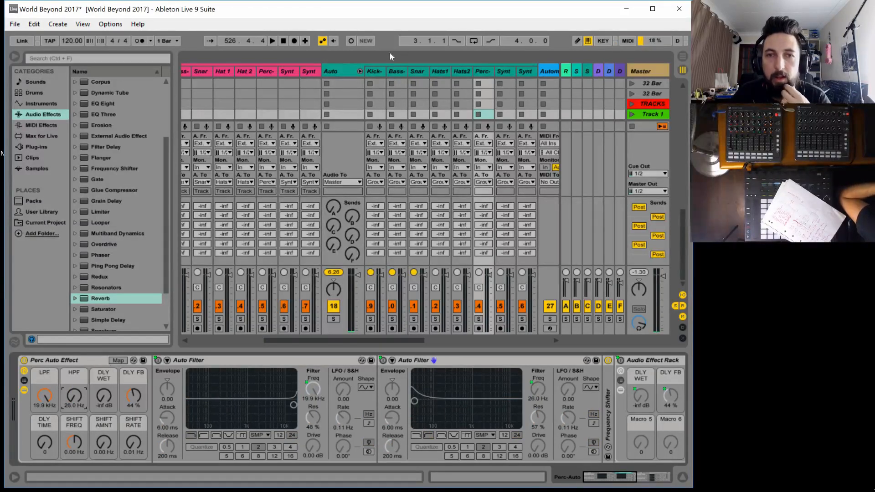
On the Hats2-Auto track, expand Beat Repeat and map its on/off switch to the BPRT CHANCE macro with minimum 1 and maximum 0
{"action": "left_click", "coordinate": [464, 71]}
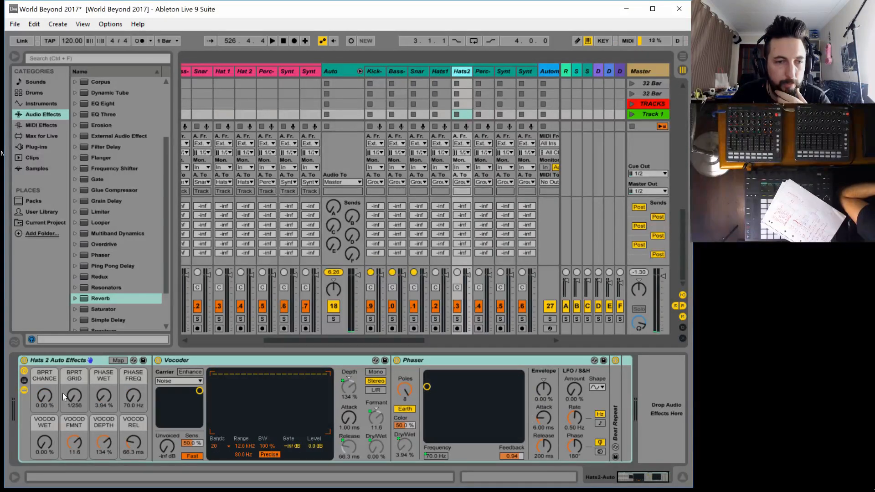
{"action": "double_click", "coordinate": [615, 425]}
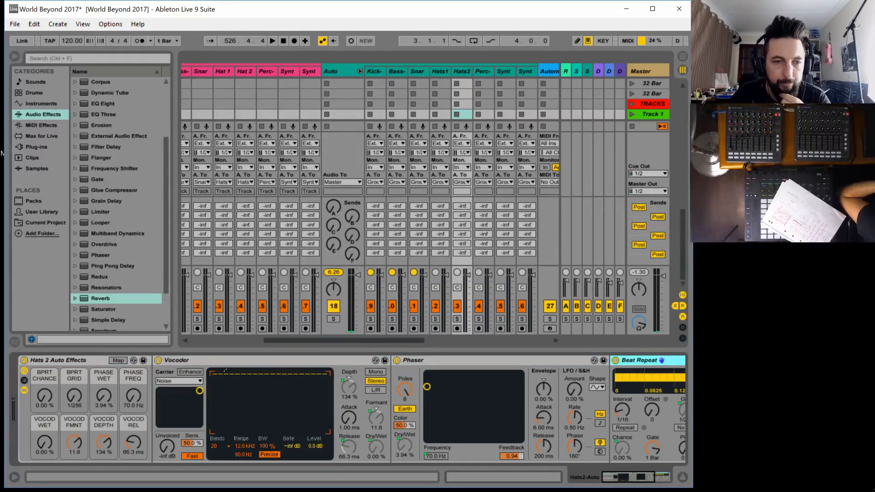
{"action": "left_click", "coordinate": [118, 360]}
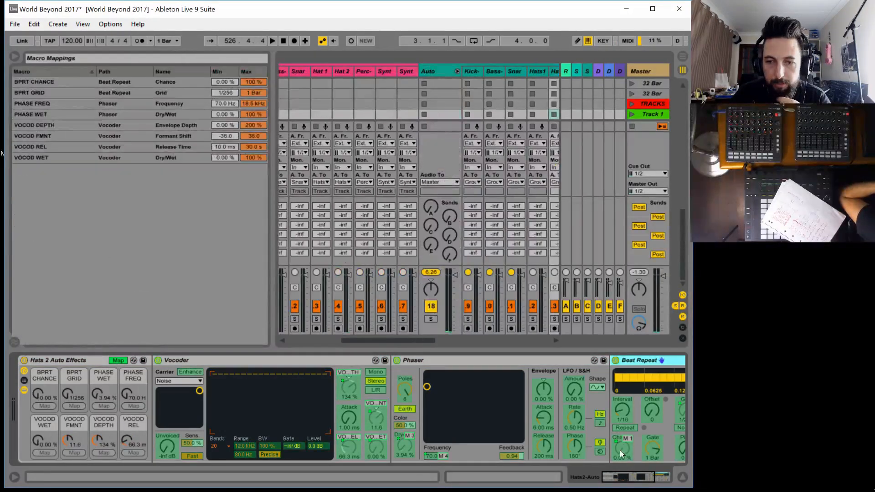
{"action": "left_click", "coordinate": [620, 449]}
{"action": "left_click", "coordinate": [615, 360]}
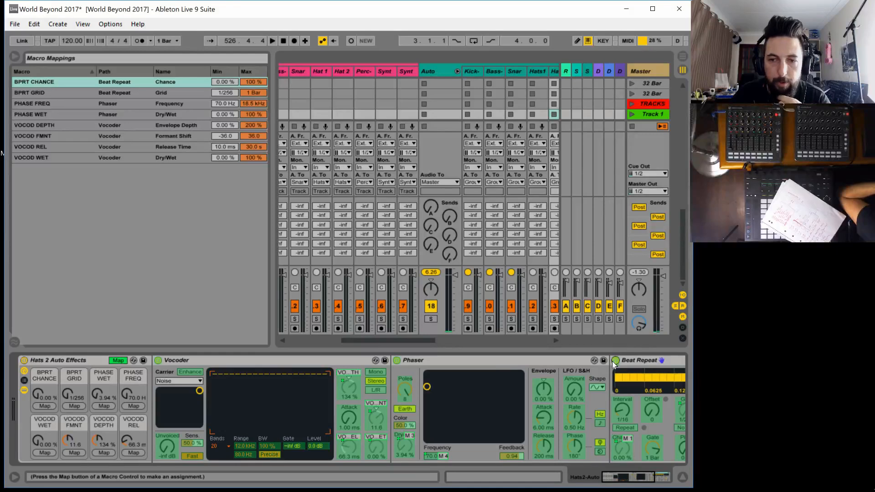
{"action": "left_click", "coordinate": [36, 405]}
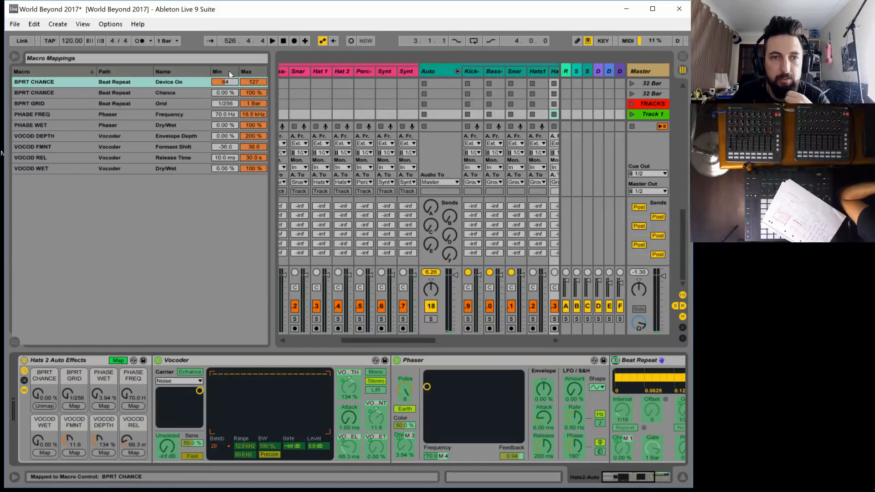
{"action": "left_click", "coordinate": [261, 81]}
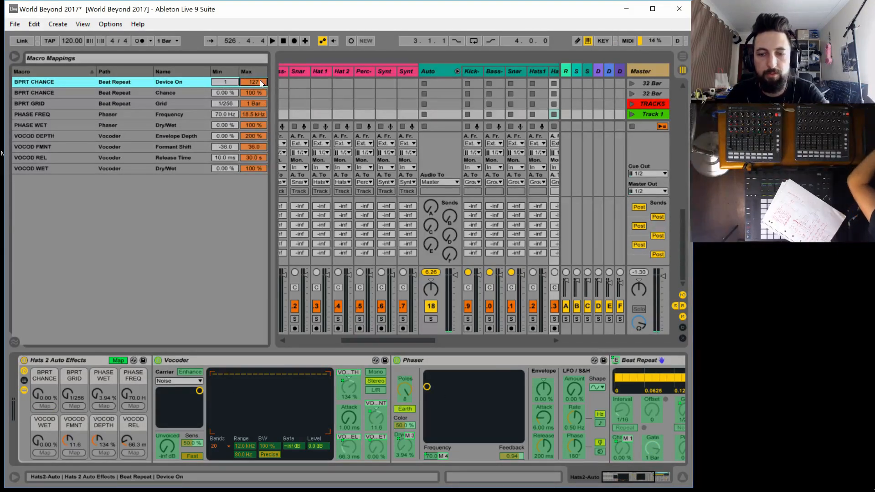
{"action": "type", "text": "0"}
{"action": "key", "text": "Return"}
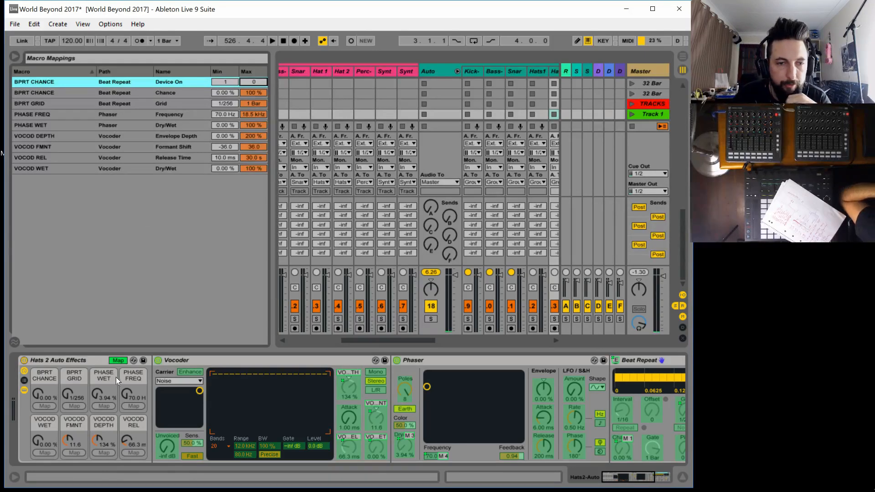
Map the Phaser's on/off switch to the PHASE WET macro with minimum 1 and maximum 0
{"action": "left_click", "coordinate": [396, 360]}
{"action": "left_click", "coordinate": [103, 404]}
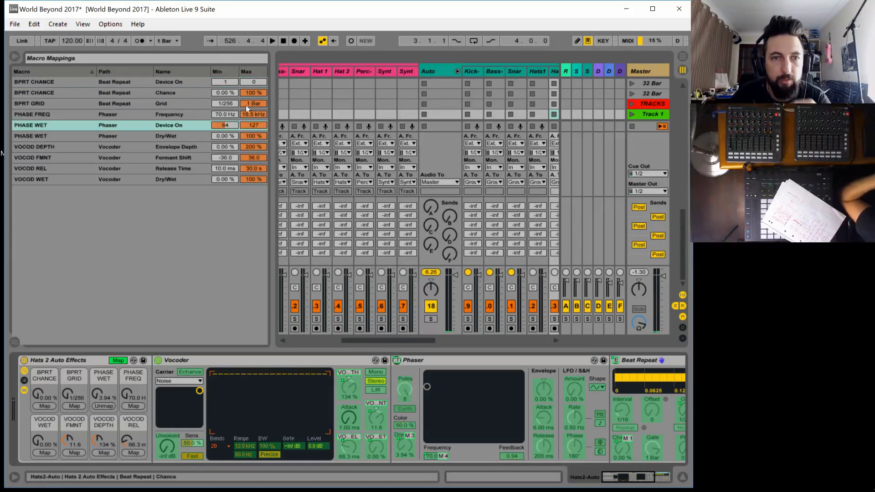
{"action": "left_click", "coordinate": [225, 124]}
{"action": "type", "text": "1"}
{"action": "left_click", "coordinate": [255, 125]}
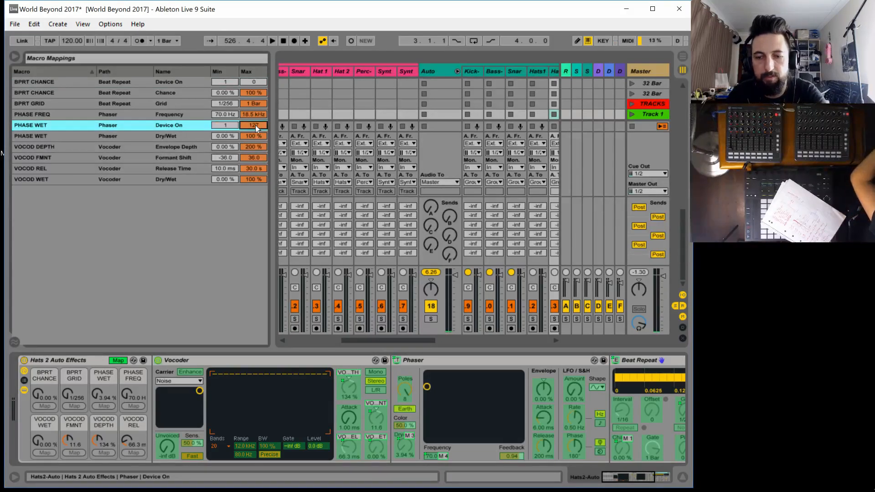
{"action": "type", "text": "0"}
{"action": "key", "text": "Return"}
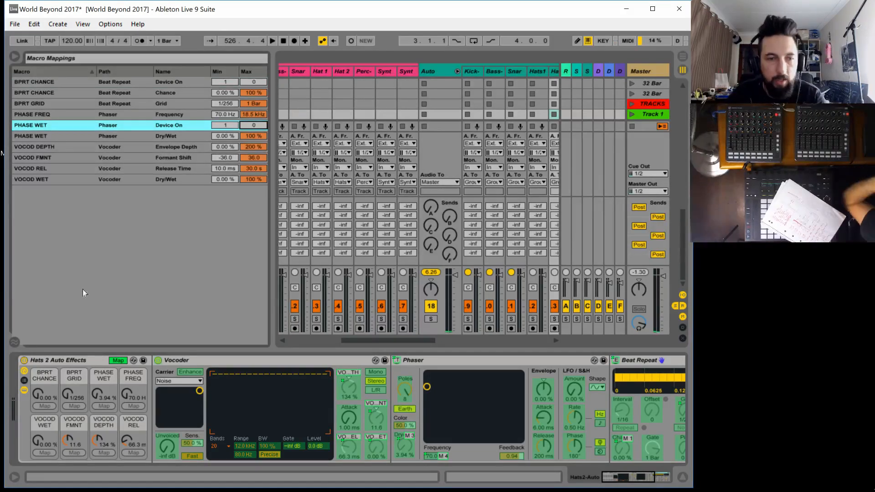
Map the Vocoder's on/off switch to the VOCOD WET macro with minimum 1 and maximum 0
{"action": "left_click", "coordinate": [157, 359]}
{"action": "left_click", "coordinate": [44, 452]}
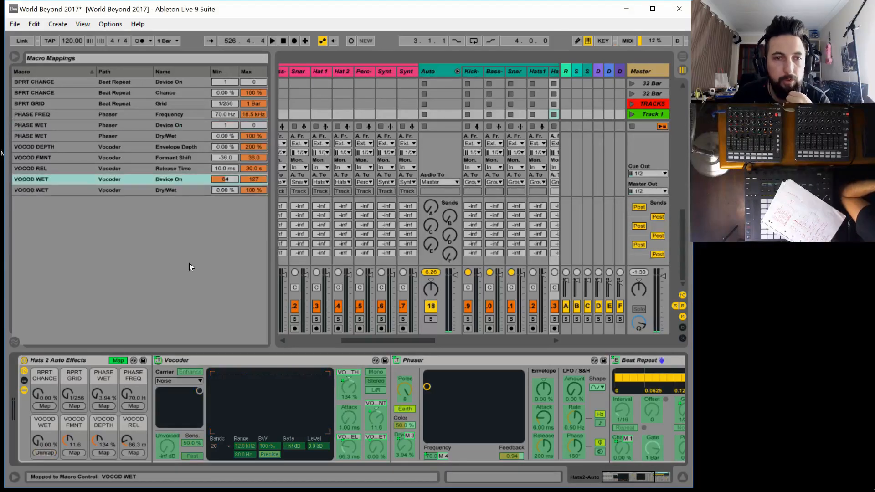
{"action": "left_click", "coordinate": [221, 179]}
{"action": "type", "text": "1"}
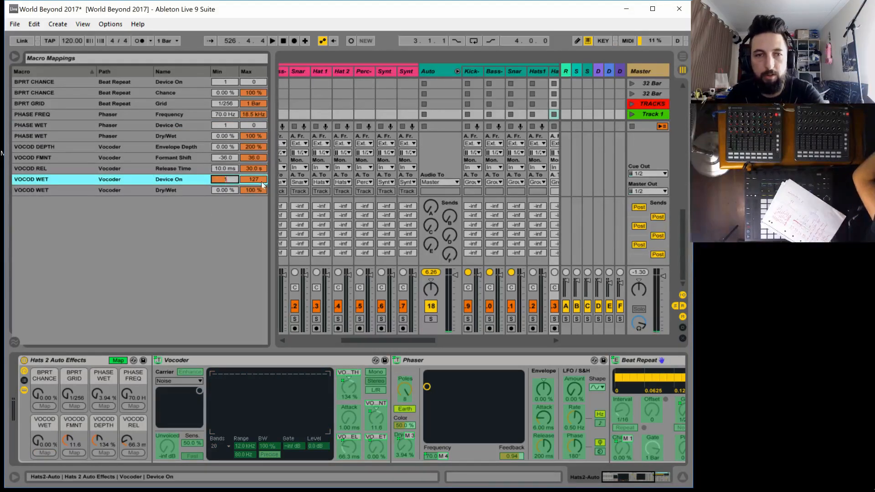
{"action": "left_click", "coordinate": [258, 181]}
{"action": "type", "text": "0"}
{"action": "key", "text": "Return"}
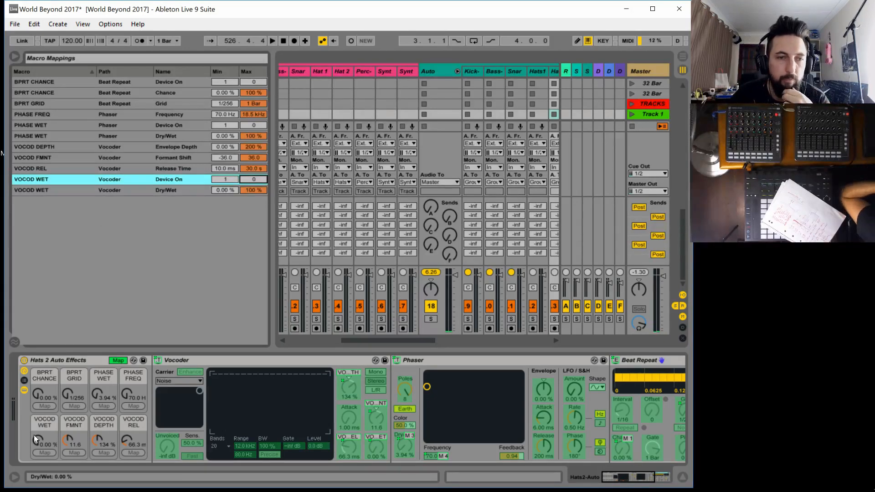
Leave macro mapping mode, turn the PHASE WET macro down to 0.00 %, and check the BPRT CHANCE macro
{"action": "left_click", "coordinate": [116, 361]}
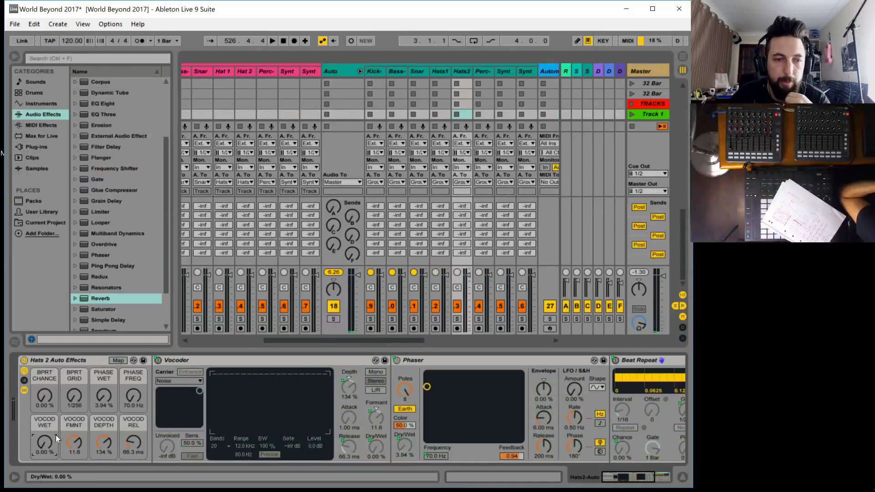
{"action": "left_click_drag", "start_coordinate": [104, 396], "coordinate": [104, 405]}
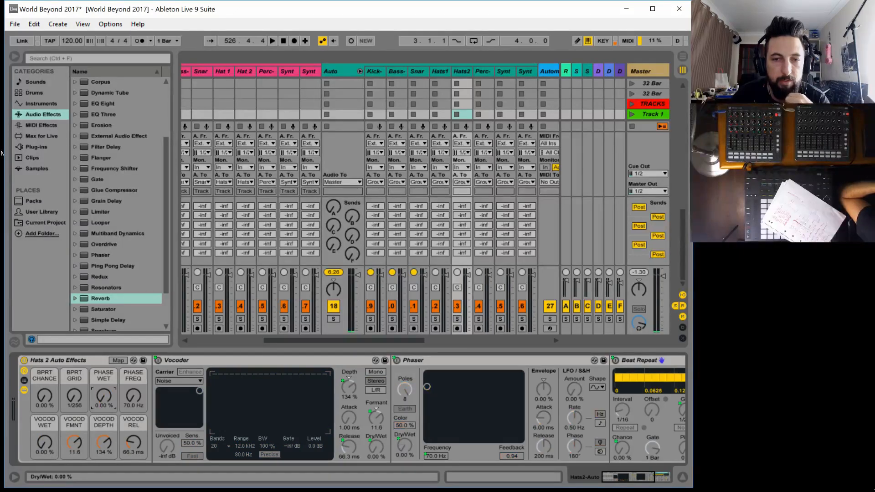
{"action": "left_click", "coordinate": [44, 396]}
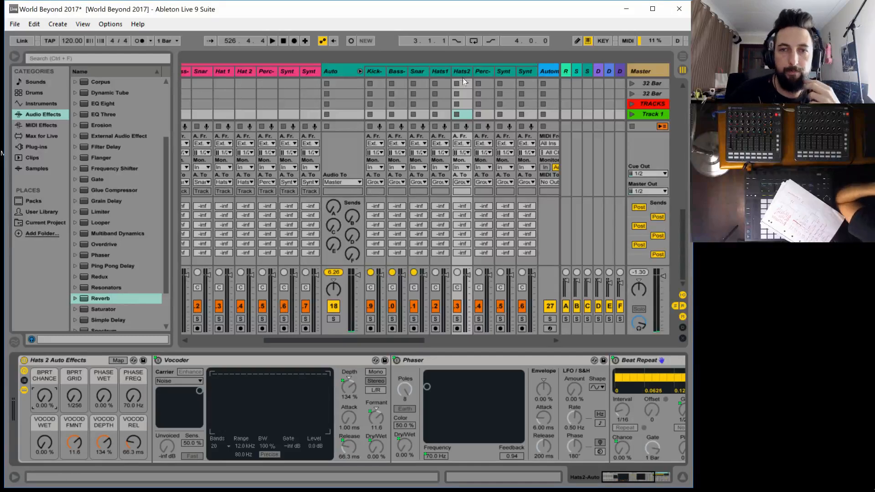
On the Hats1-Auto track, expand Corpus and map its on/off switch to the CORPUS WET macro with minimum 1 and maximum 0
{"action": "left_click", "coordinate": [439, 70]}
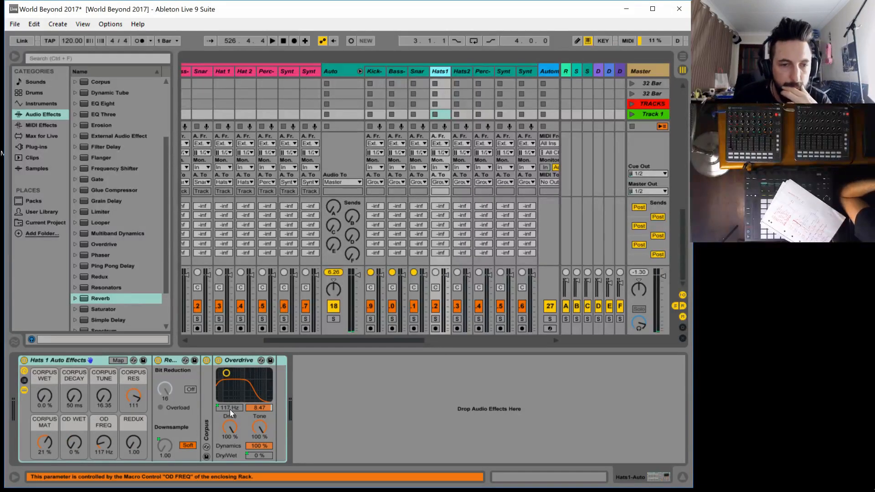
{"action": "double_click", "coordinate": [206, 421]}
{"action": "left_click", "coordinate": [118, 360]}
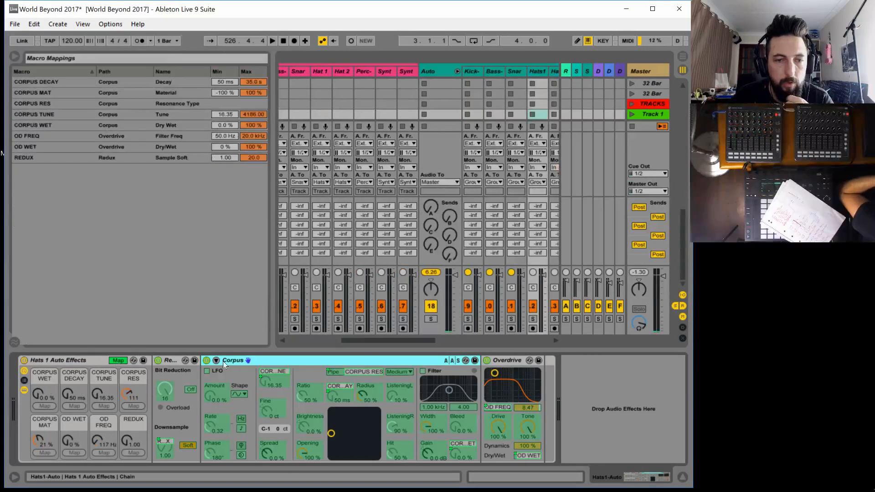
{"action": "left_click", "coordinate": [46, 407]}
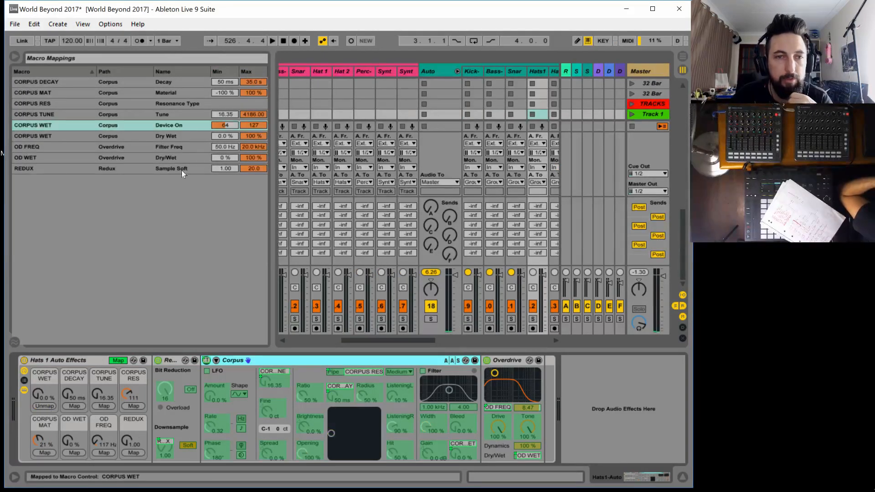
{"action": "left_click", "coordinate": [225, 126]}
{"action": "type", "text": "1"}
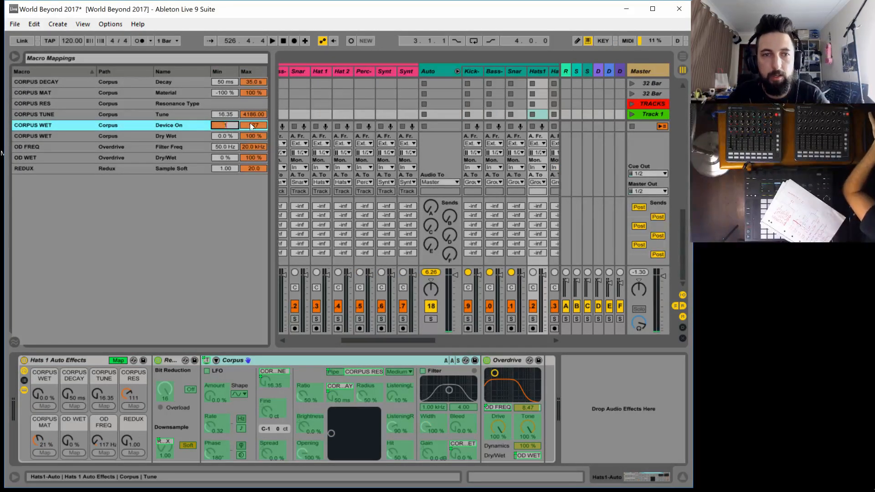
{"action": "left_click", "coordinate": [250, 124]}
{"action": "type", "text": "0"}
{"action": "key", "text": "Return"}
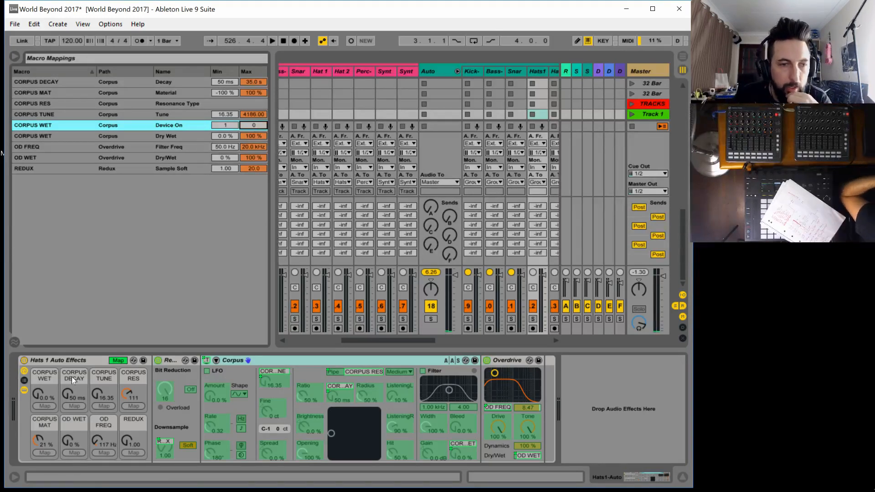
Map the Overdrive's on/off switch to the OD WET macro with minimum 1 and maximum 0
{"action": "left_click", "coordinate": [486, 360]}
{"action": "left_click", "coordinate": [69, 454]}
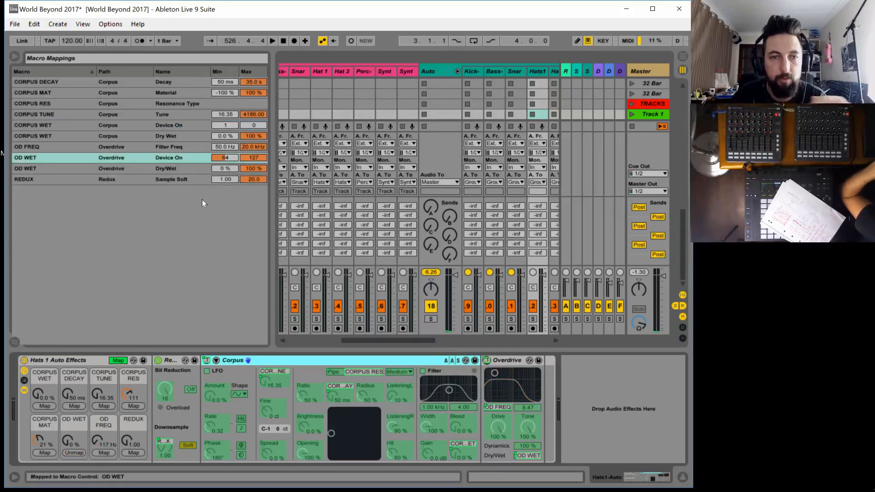
{"action": "left_click", "coordinate": [229, 159]}
{"action": "type", "text": "1"}
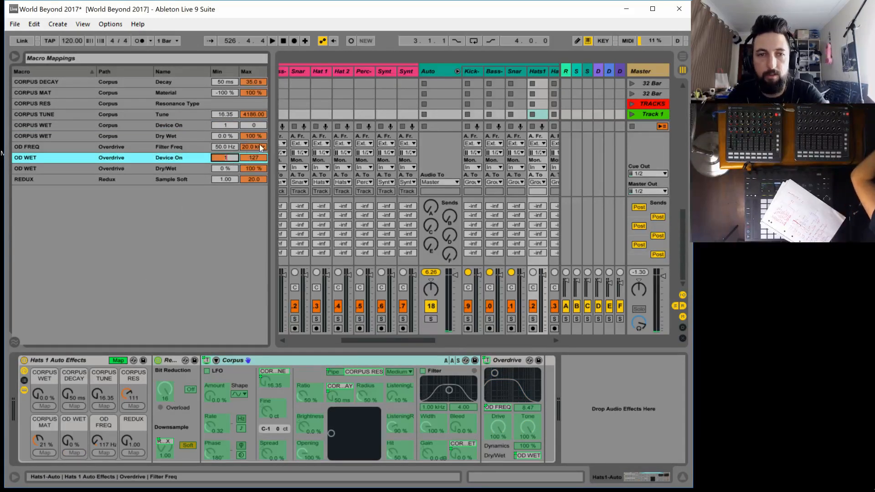
{"action": "left_click", "coordinate": [250, 160]}
{"action": "type", "text": "0"}
{"action": "key", "text": "Return"}
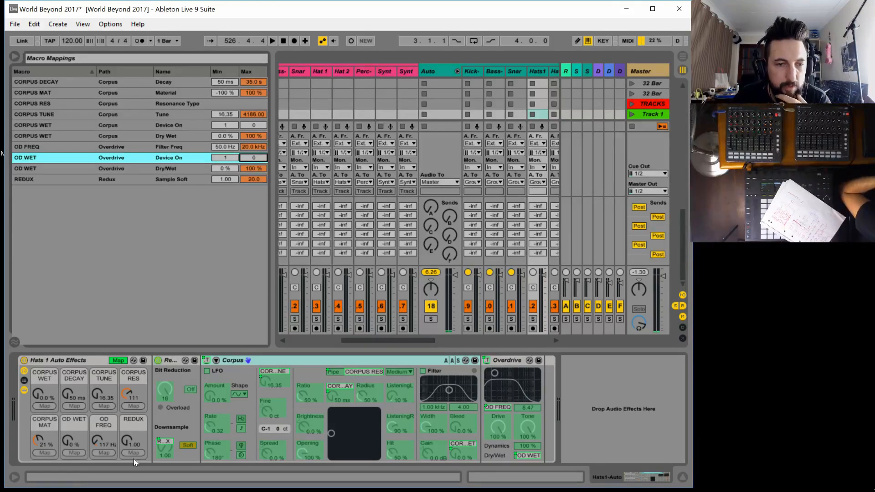
Map the Redux's on/off switch on the Hats1-Auto track to the REDUX macro with minimum 1 and maximum 0
{"action": "left_click", "coordinate": [160, 363]}
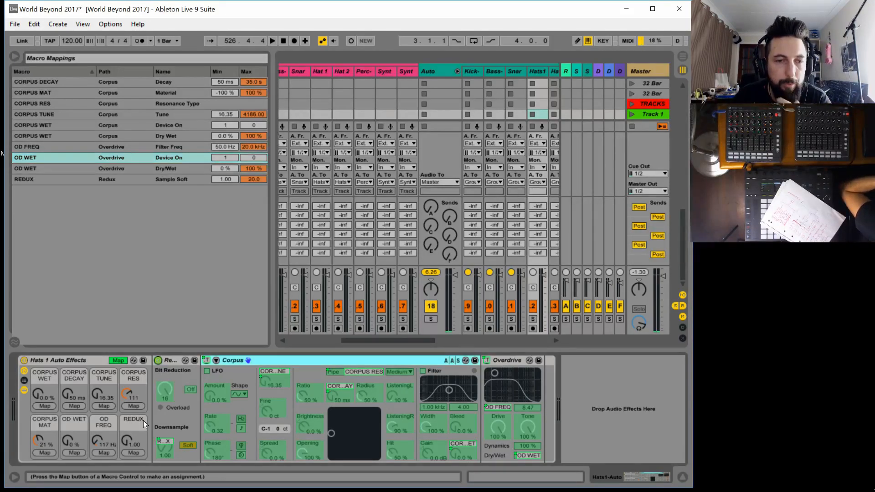
{"action": "left_click", "coordinate": [133, 453]}
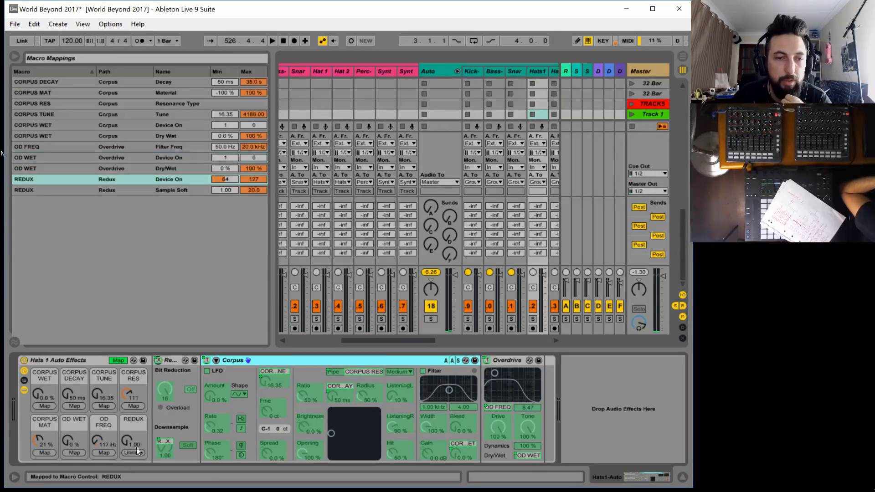
{"action": "left_click", "coordinate": [226, 179]}
{"action": "type", "text": "1"}
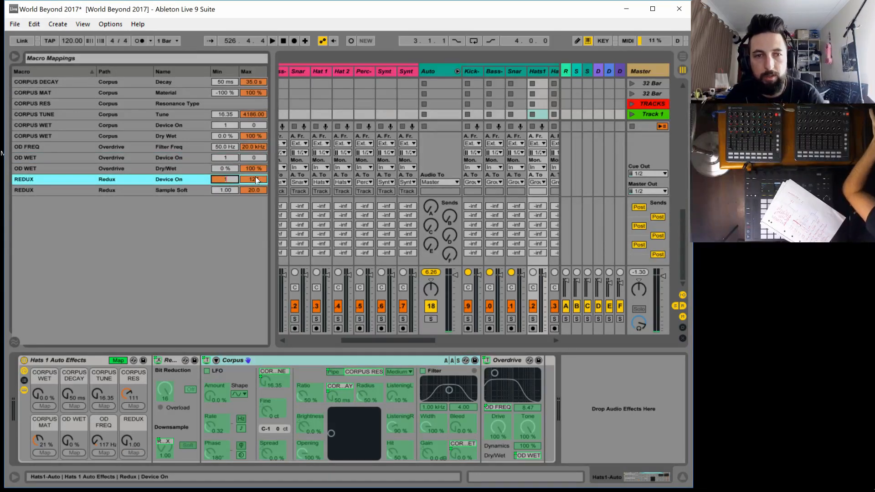
{"action": "left_click", "coordinate": [256, 180]}
{"action": "type", "text": "0"}
{"action": "key", "text": "Return"}
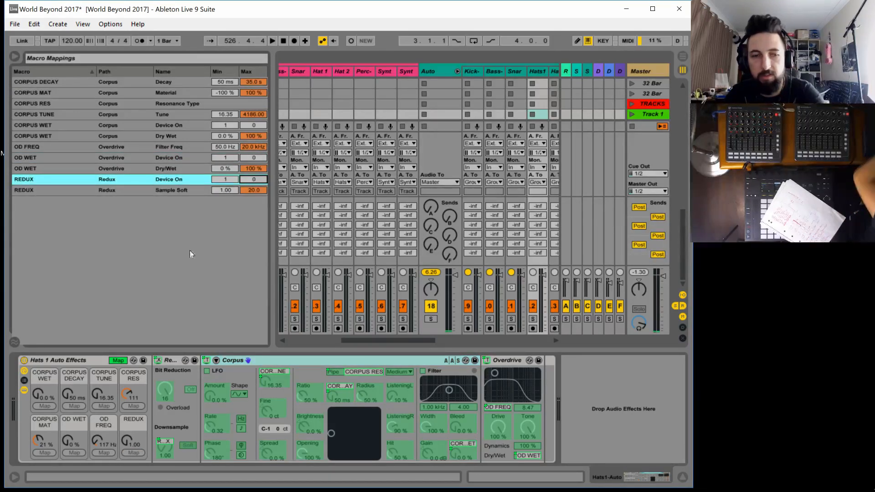
Leave macro mapping mode and test the CORPUS WET, OD WET and REDUX macros, returning each to its lowest value
{"action": "left_click", "coordinate": [119, 360]}
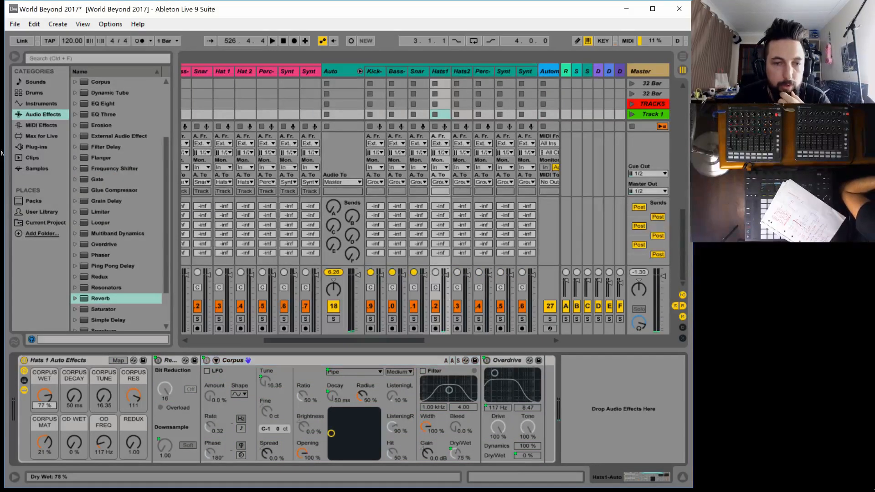
{"action": "left_click", "coordinate": [78, 447]}
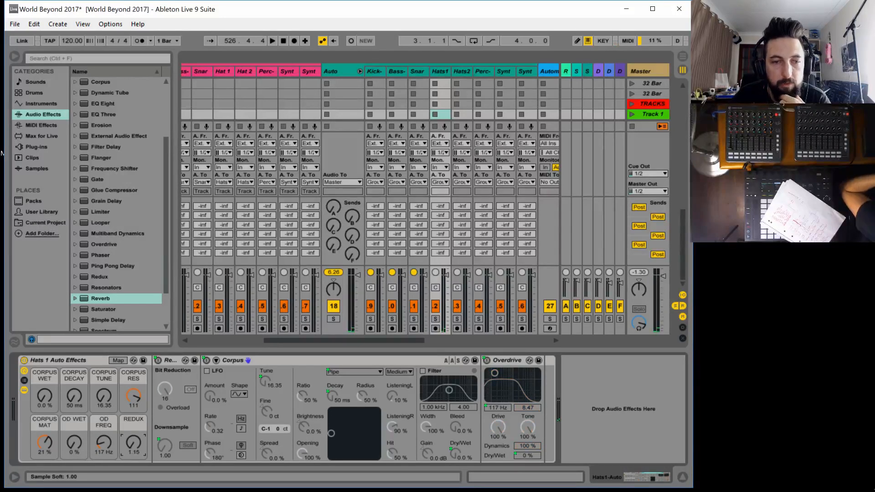
{"action": "left_click", "coordinate": [133, 444]}
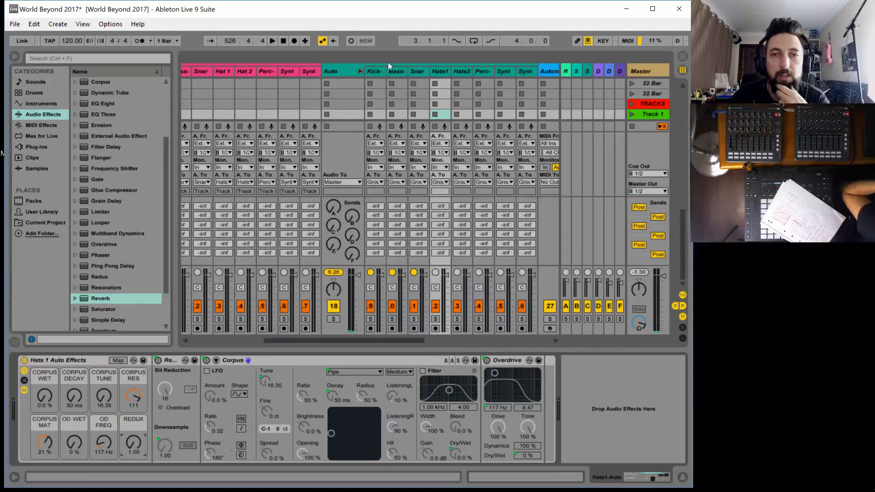
On the Snare-Auto track, expand Redux and map its on/off switch to the REDUX macro with minimum 1 and maximum 0
{"action": "left_click", "coordinate": [419, 72]}
{"action": "double_click", "coordinate": [158, 404]}
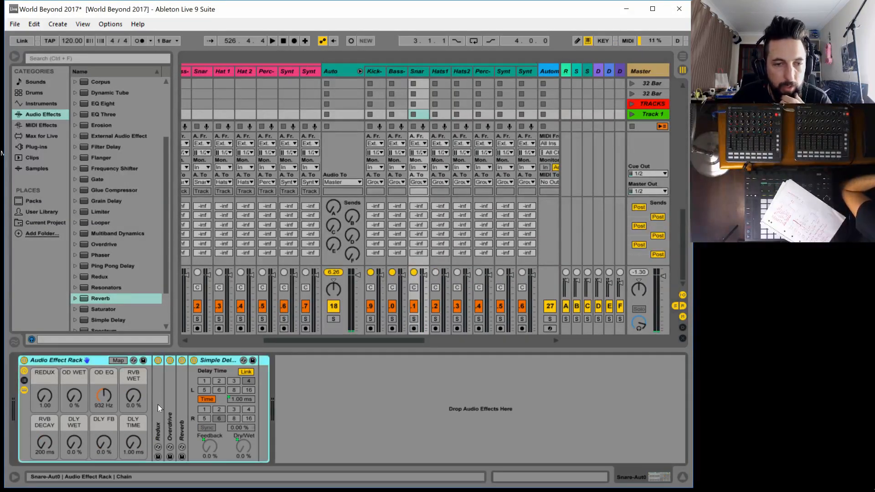
{"action": "left_click", "coordinate": [117, 360]}
{"action": "left_click", "coordinate": [49, 407]}
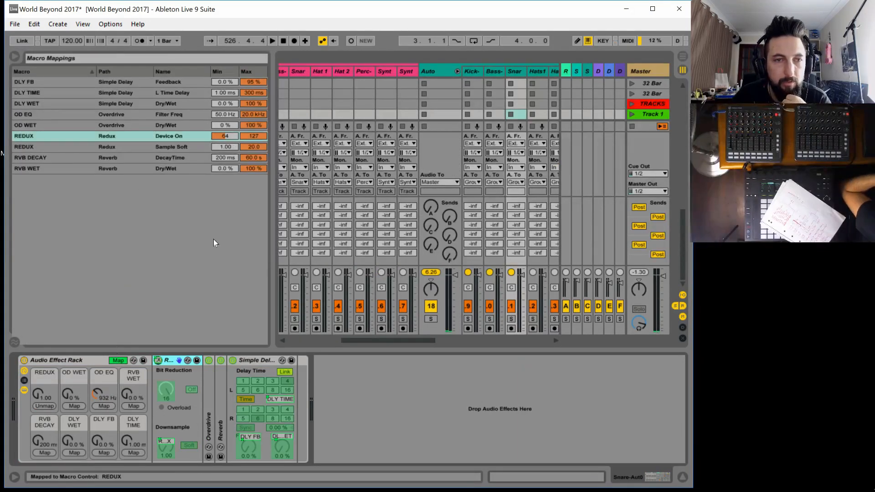
{"action": "left_click", "coordinate": [228, 136]}
{"action": "type", "text": "1"}
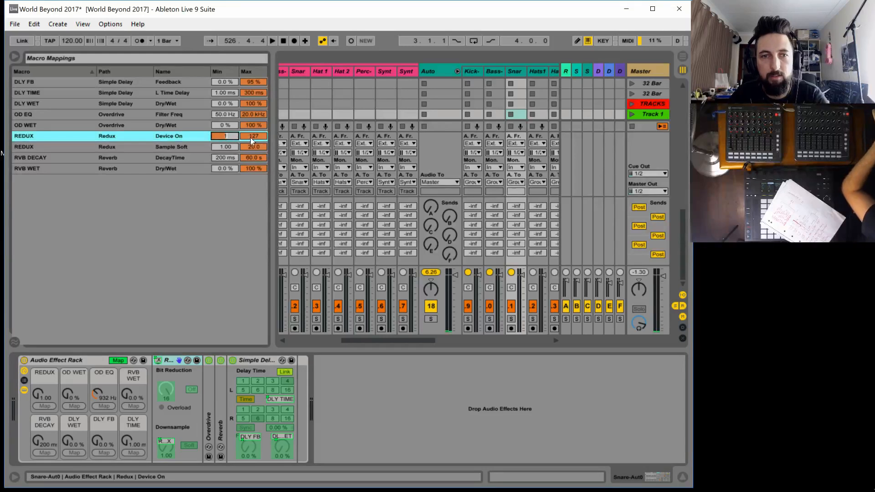
{"action": "left_click", "coordinate": [250, 137]}
{"action": "type", "text": "0"}
{"action": "key", "text": "Return"}
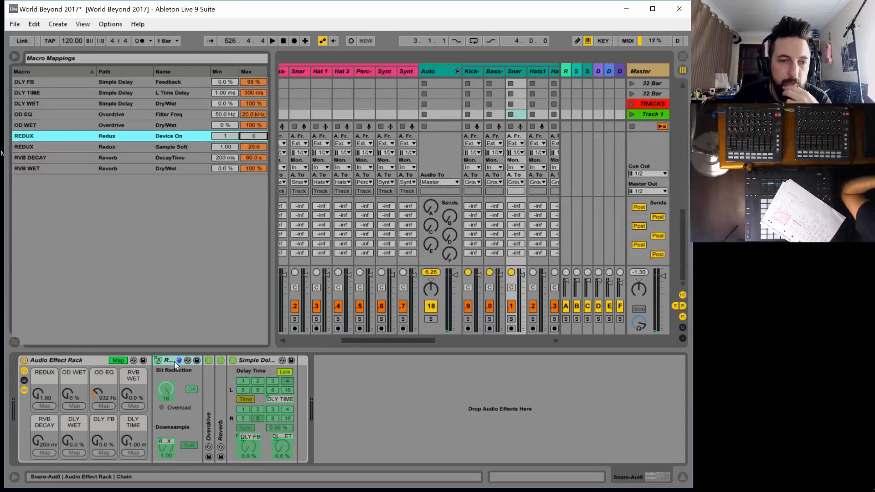
Fold Redux, expand the Overdrive and map its on/off switch to the OD WET macro with minimum 1 and maximum 0
{"action": "double_click", "coordinate": [173, 360]}
{"action": "double_click", "coordinate": [168, 411]}
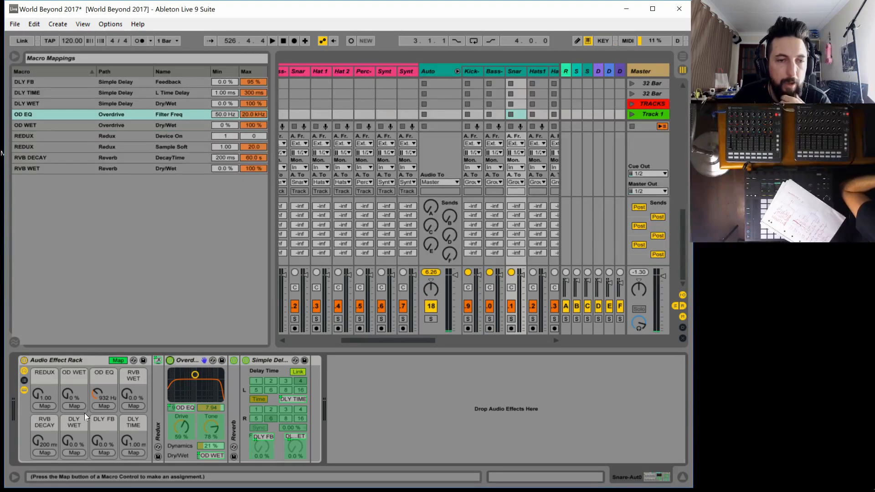
{"action": "left_click", "coordinate": [230, 125]}
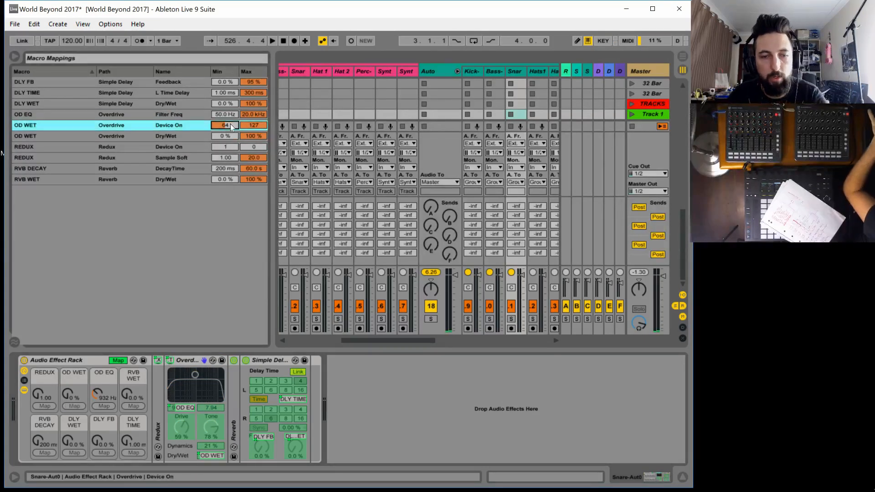
{"action": "type", "text": "1"}
{"action": "left_click", "coordinate": [258, 128]}
{"action": "type", "text": "0"}
{"action": "key", "text": "Return"}
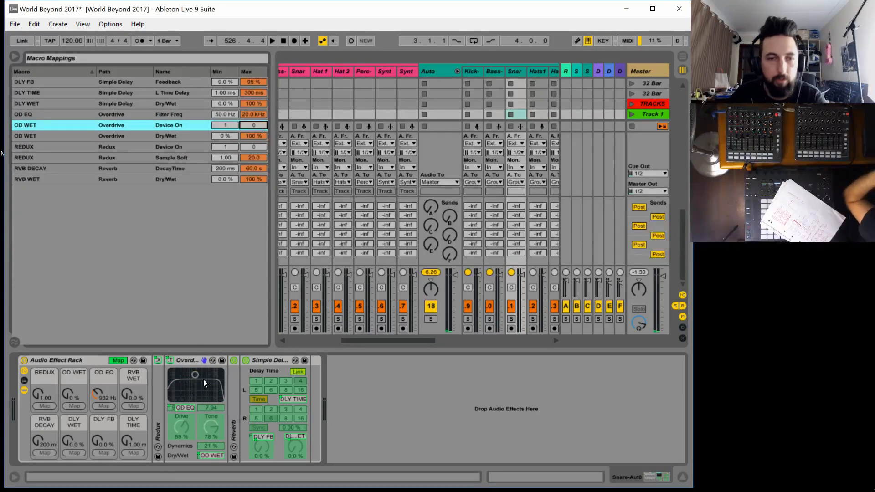
Fold the Overdrive, expand the Reverb and map its on/off switch to the RVB WET macro with minimum 1 and maximum 0
{"action": "double_click", "coordinate": [191, 360]}
{"action": "double_click", "coordinate": [182, 410]}
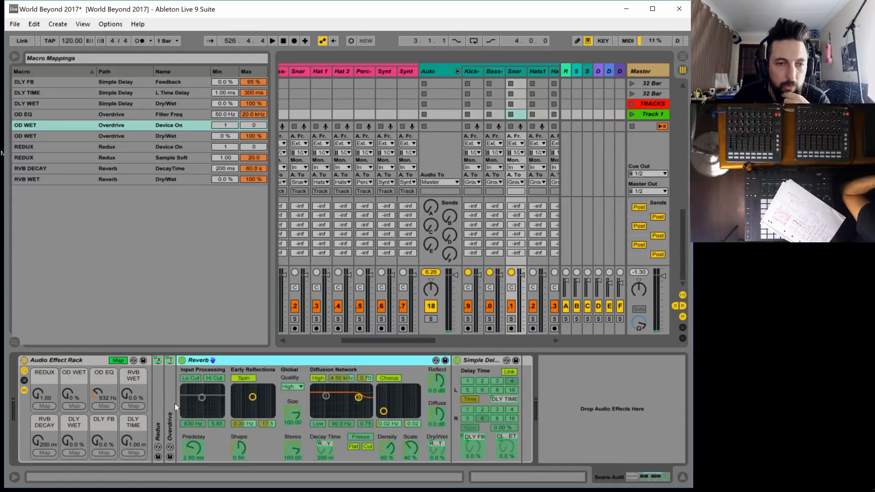
{"action": "left_click", "coordinate": [181, 360]}
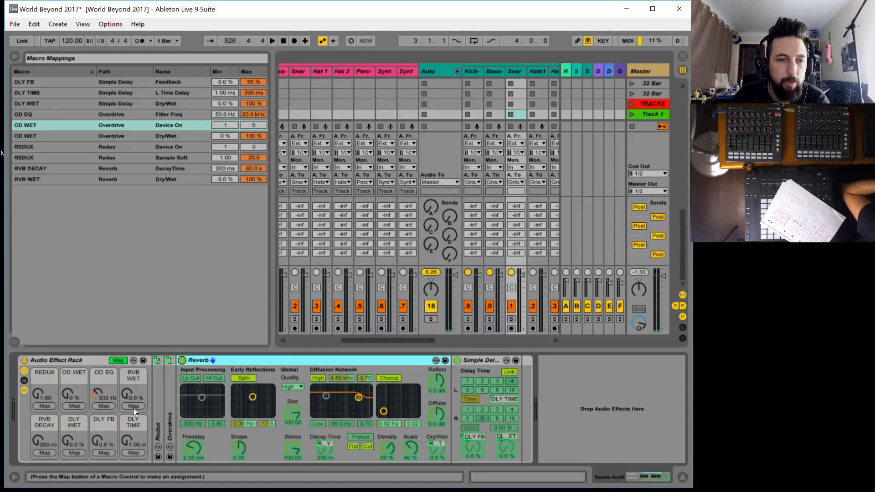
{"action": "left_click", "coordinate": [133, 407]}
{"action": "left_click", "coordinate": [224, 179]}
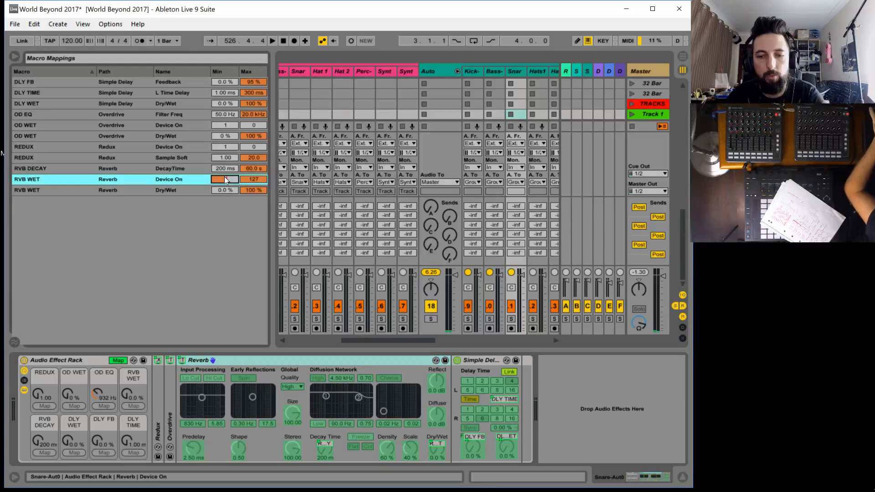
{"action": "type", "text": "1"}
{"action": "left_click", "coordinate": [255, 179]}
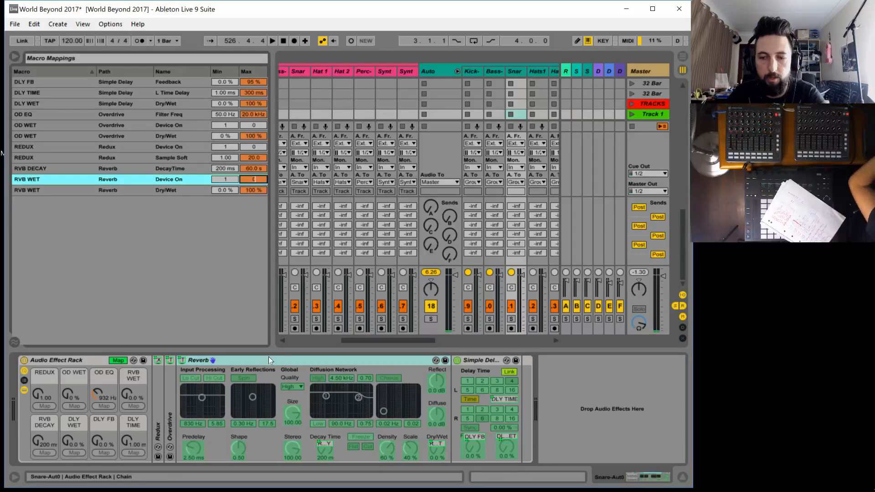
{"action": "type", "text": "0"}
Fold the Reverb and map the Simple Delay's on/off switch to the DLY WET macro with minimum 1 and maximum 0
{"action": "double_click", "coordinate": [226, 360]}
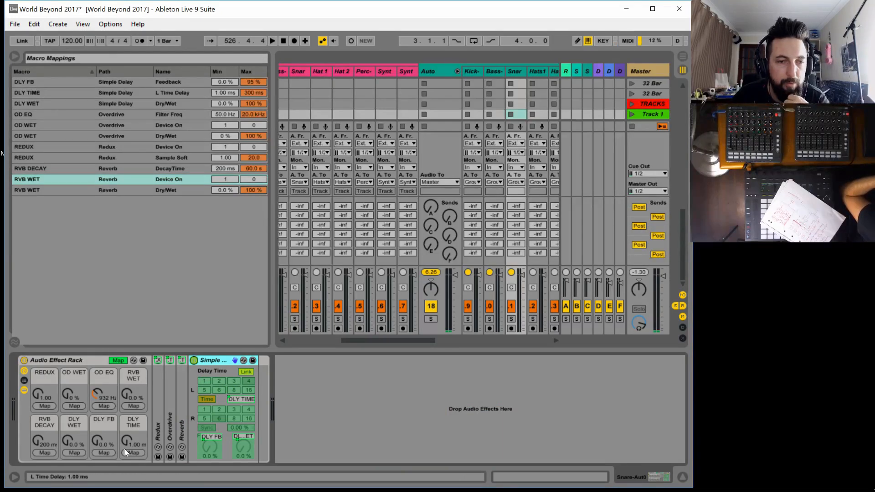
{"action": "left_click", "coordinate": [72, 454]}
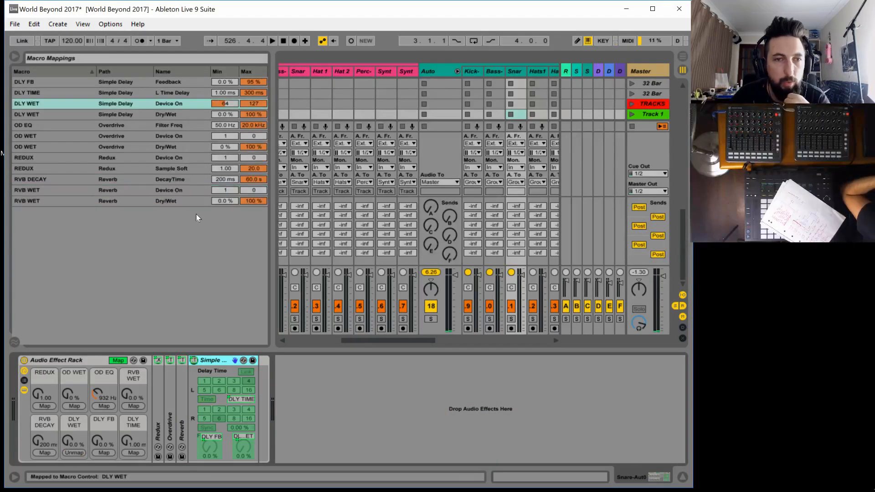
{"action": "left_click", "coordinate": [228, 103]}
{"action": "type", "text": "1"}
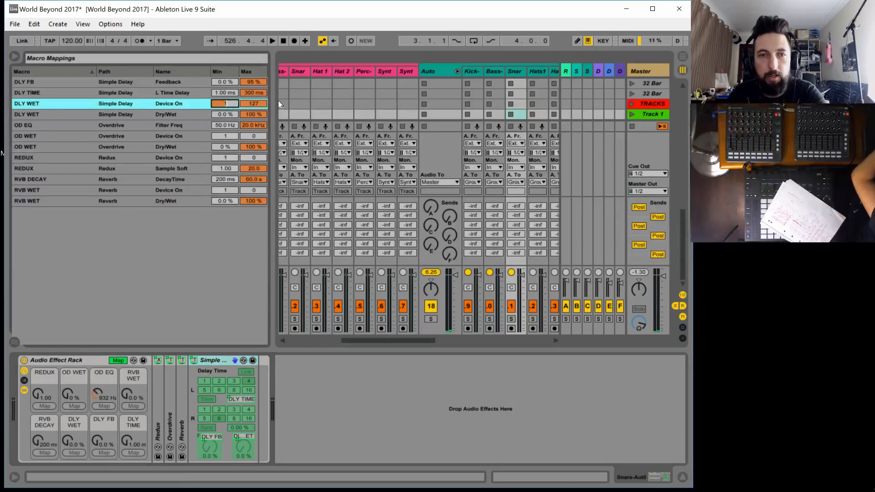
{"action": "left_click", "coordinate": [254, 105]}
{"action": "type", "text": "0"}
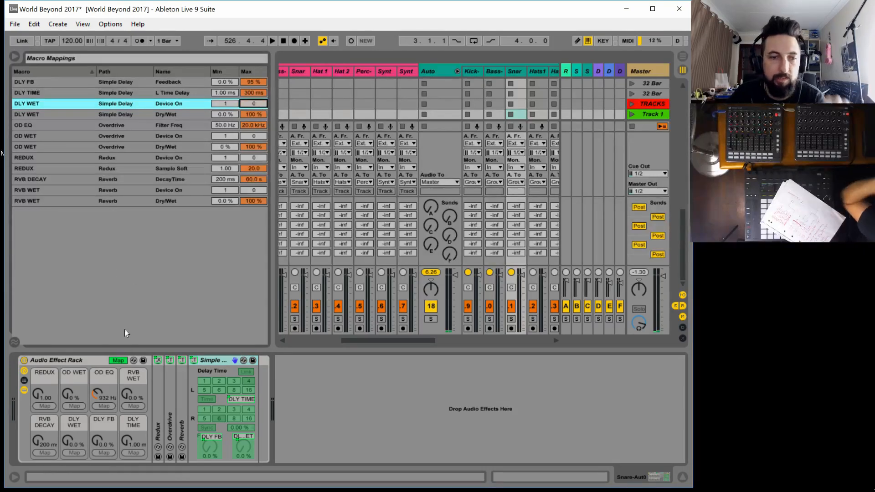
Leave macro mapping mode and check the snare rack's REDUX, RVB WET and DLY WET macros
{"action": "left_click", "coordinate": [116, 365]}
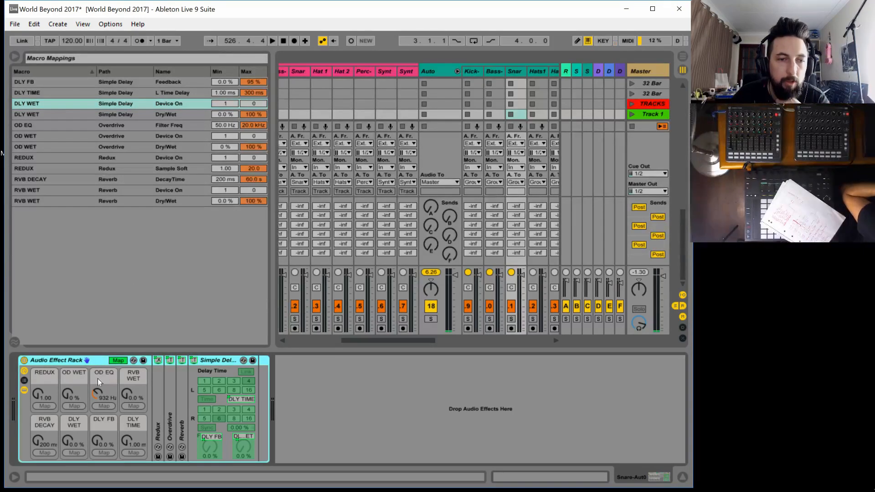
{"action": "left_click", "coordinate": [119, 360]}
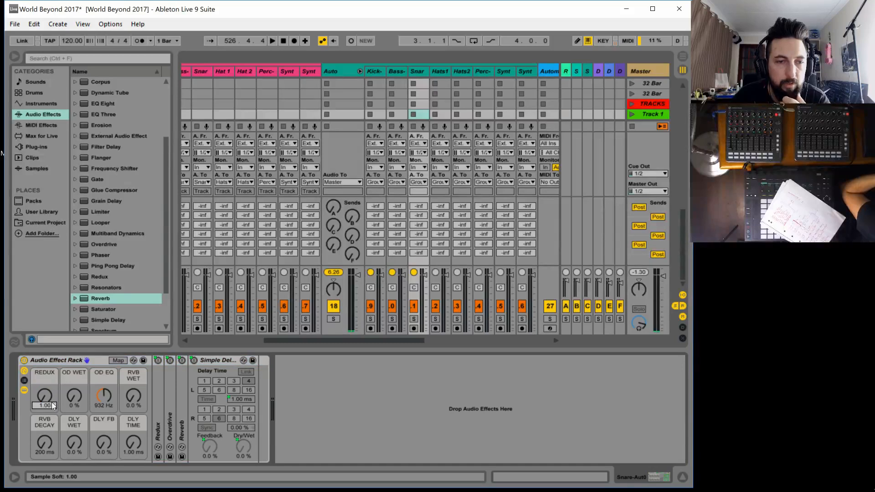
{"action": "left_click", "coordinate": [137, 400]}
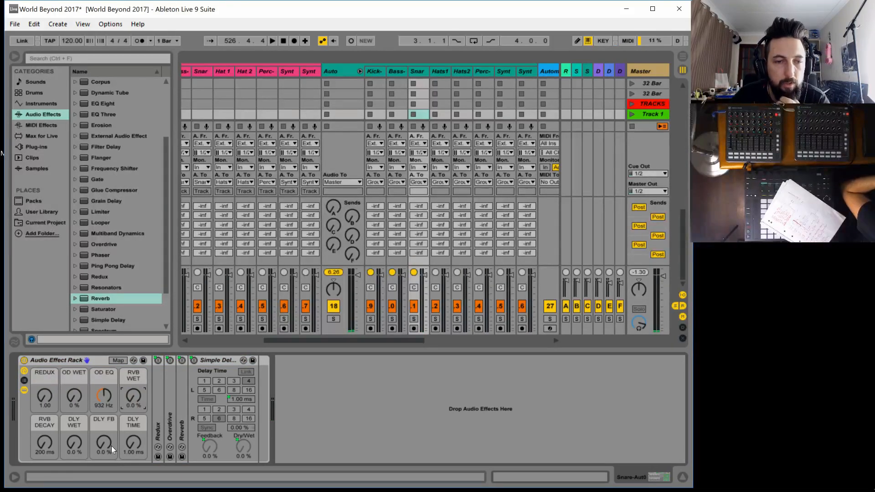
{"action": "left_click", "coordinate": [73, 444]}
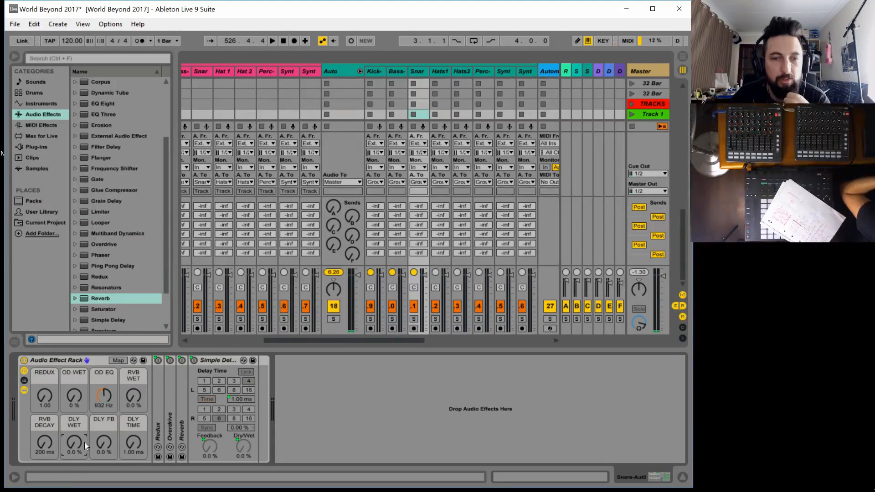
On the Bass-Auto track, expand Auto Filter and map its on/off switch to the LPF macro with minimum 127 and maximum 126
{"action": "left_click", "coordinate": [395, 72]}
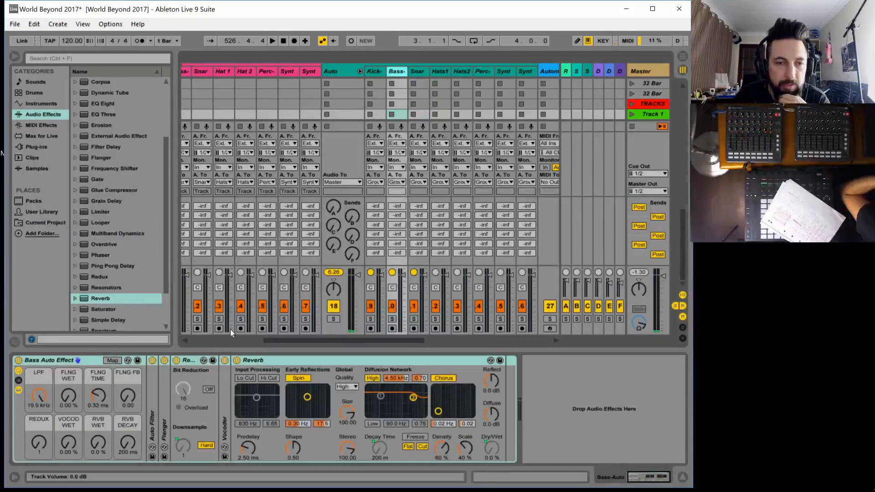
{"action": "double_click", "coordinate": [151, 433]}
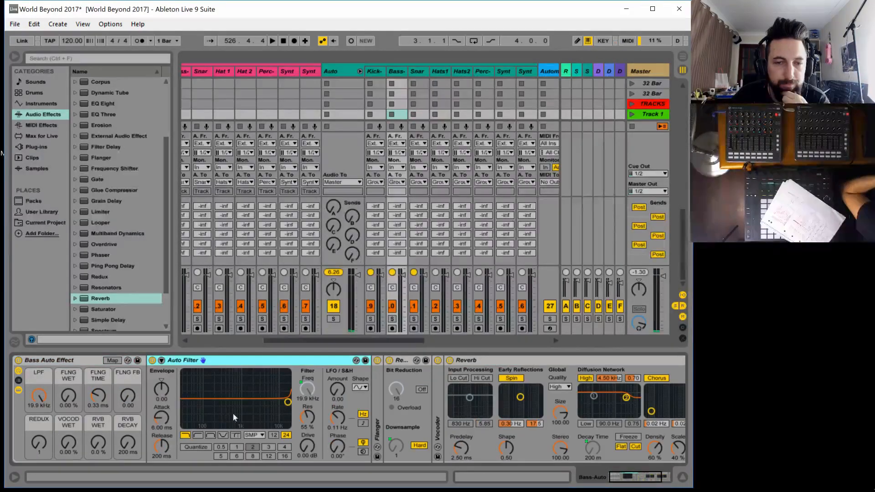
{"action": "left_click", "coordinate": [106, 359]}
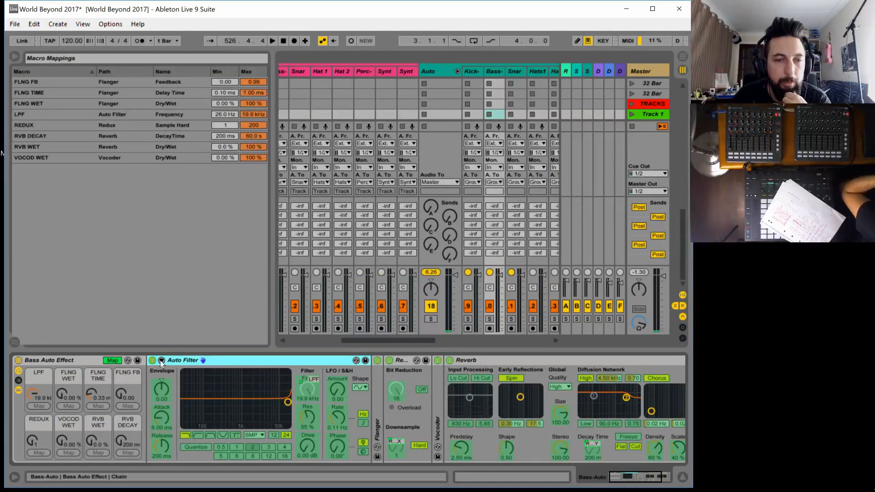
{"action": "left_click", "coordinate": [38, 406]}
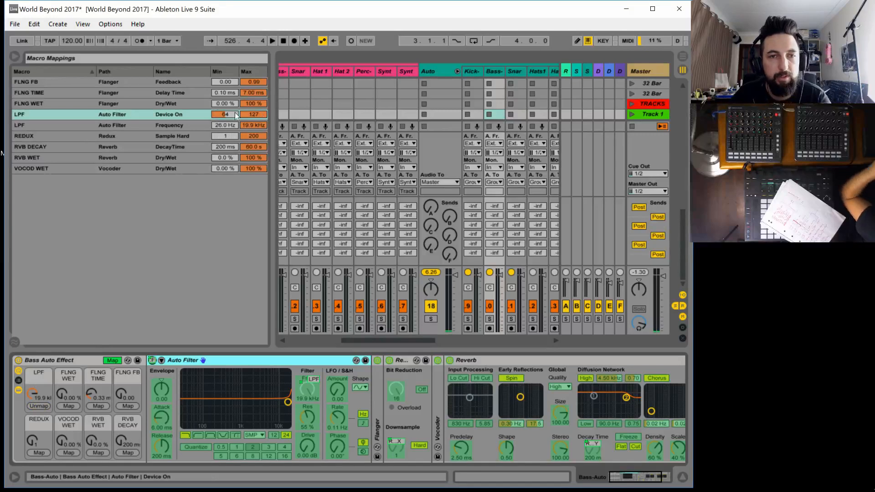
{"action": "left_click_drag", "start_coordinate": [222, 113], "coordinate": [223, 84]}
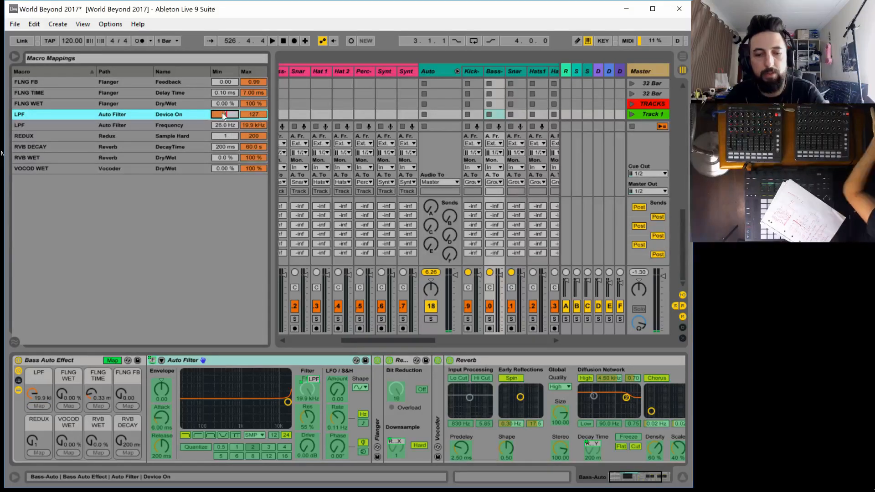
{"action": "left_click", "coordinate": [254, 115]}
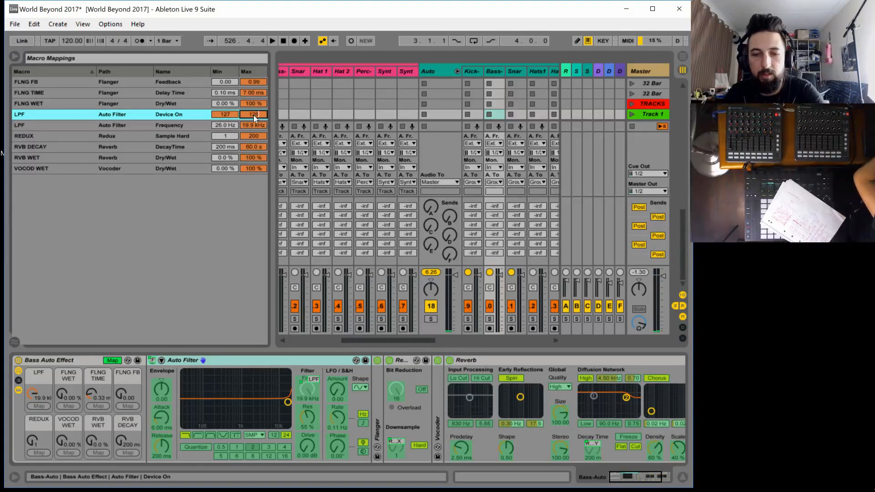
{"action": "key", "text": "Down"}
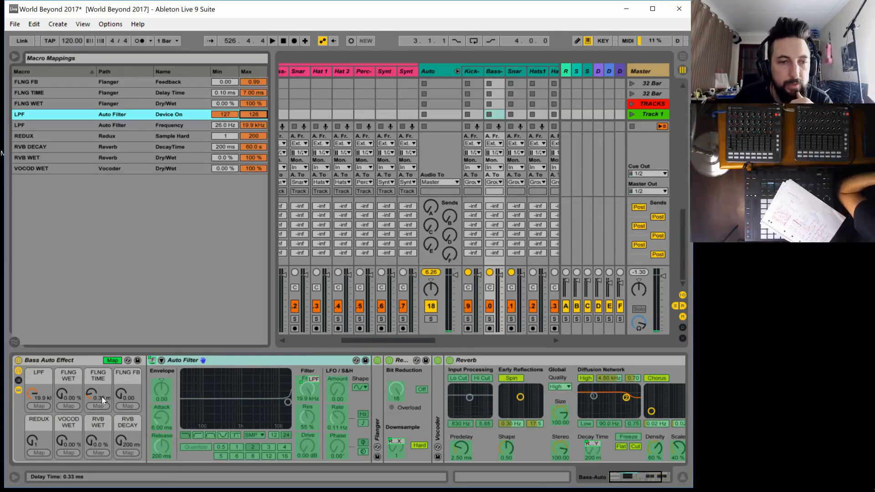
Expand the Flanger and map its on/off switch to the FLNG WET macro with minimum 1 and maximum 0
{"action": "double_click", "coordinate": [379, 420]}
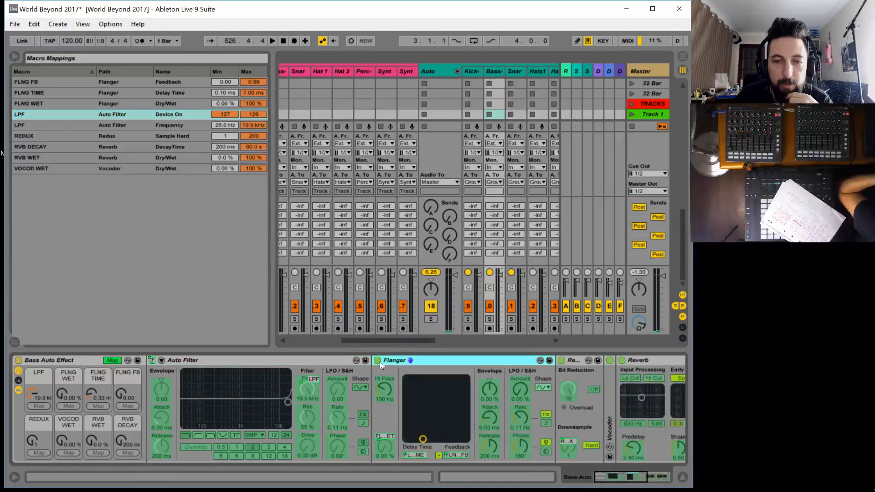
{"action": "left_click", "coordinate": [70, 405]}
{"action": "key", "text": "Tab"}
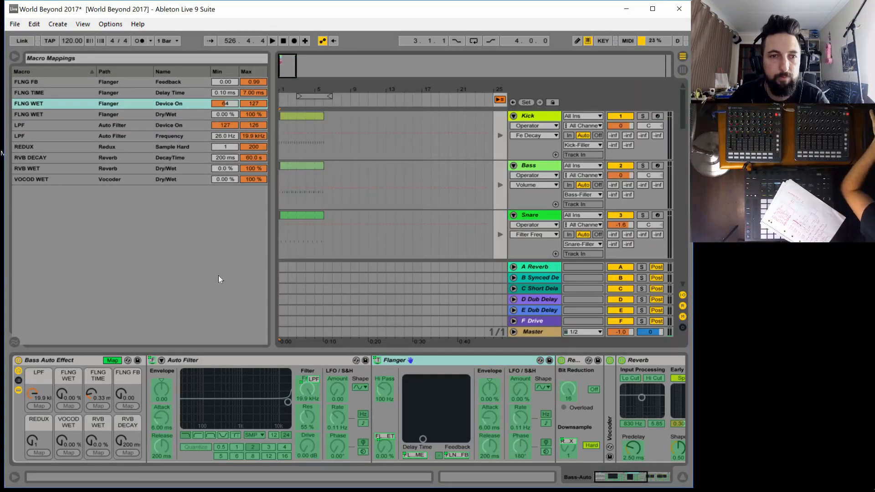
{"action": "left_click", "coordinate": [225, 102]}
{"action": "type", "text": "1"}
{"action": "left_click", "coordinate": [252, 103]}
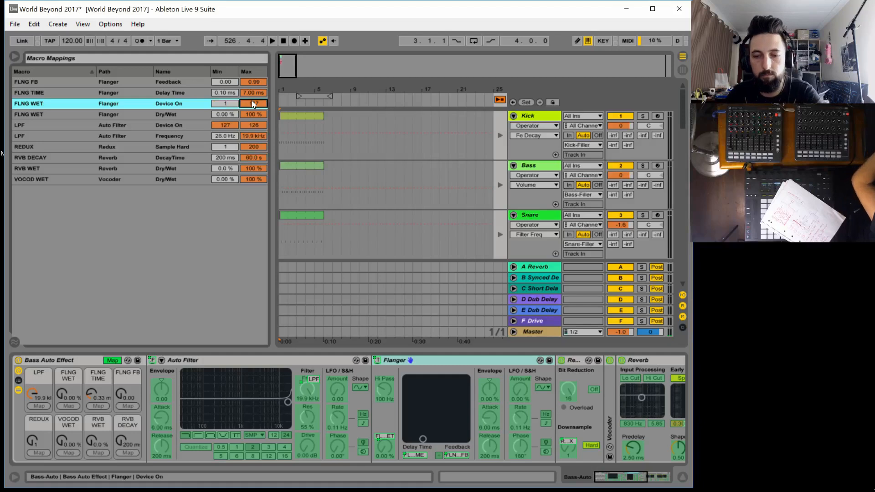
{"action": "type", "text": "0"}
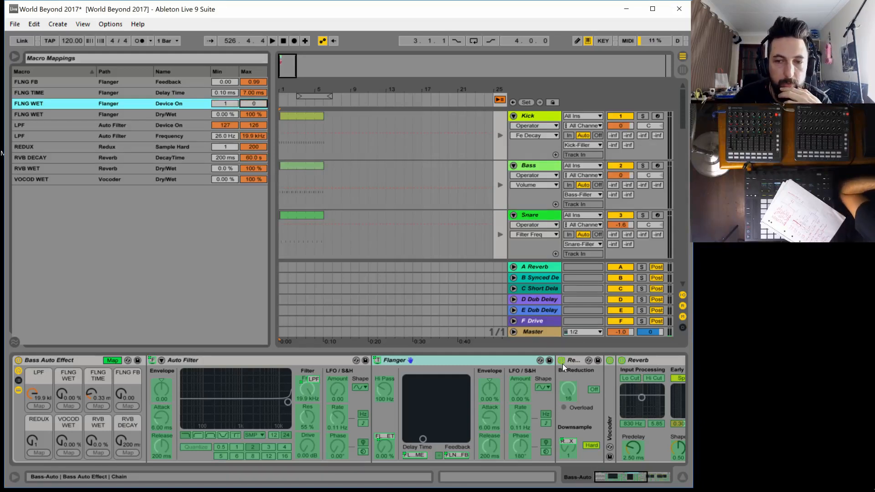
Map the Redux's on/off switch to the REDUX macro with minimum 1 and maximum 0
{"action": "left_click", "coordinate": [564, 364]}
{"action": "left_click", "coordinate": [36, 453]}
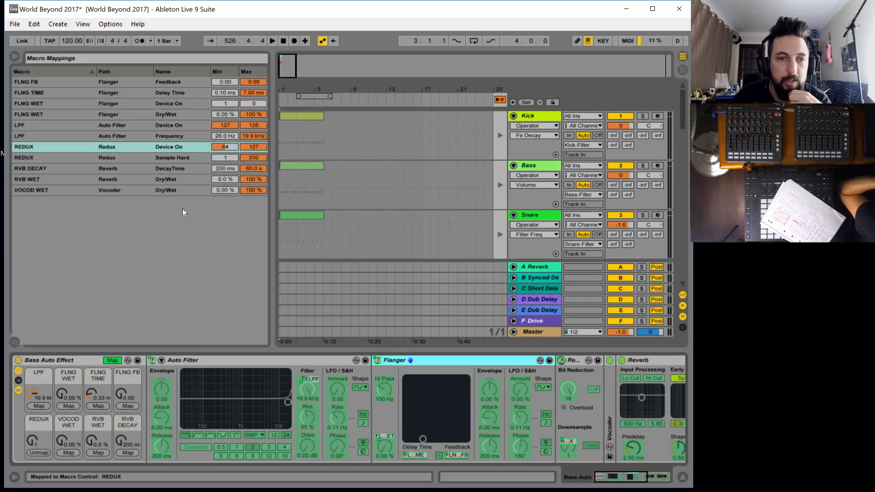
{"action": "left_click", "coordinate": [225, 145]}
{"action": "left_click", "coordinate": [237, 146]}
{"action": "type", "text": "1"}
{"action": "left_click", "coordinate": [256, 148]}
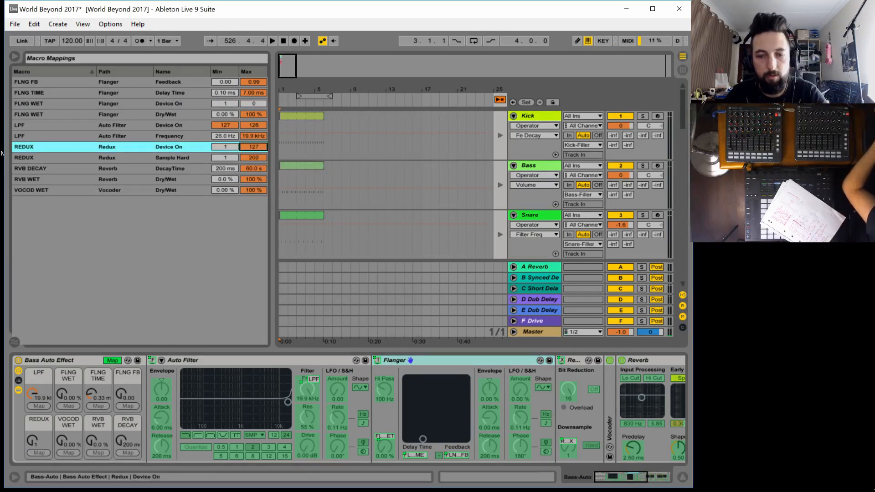
{"action": "type", "text": "0"}
{"action": "key", "text": "Return"}
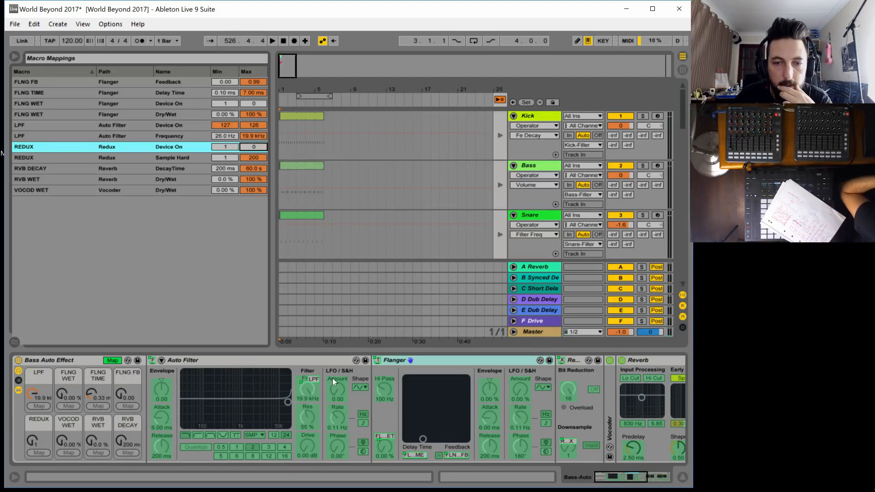
Fold the Flanger, Auto Filter and Redux, expand the Vocoder and map its on/off switch to VOCOD WET with minimum 1 and maximum 0
{"action": "double_click", "coordinate": [430, 359]}
{"action": "double_click", "coordinate": [284, 361]}
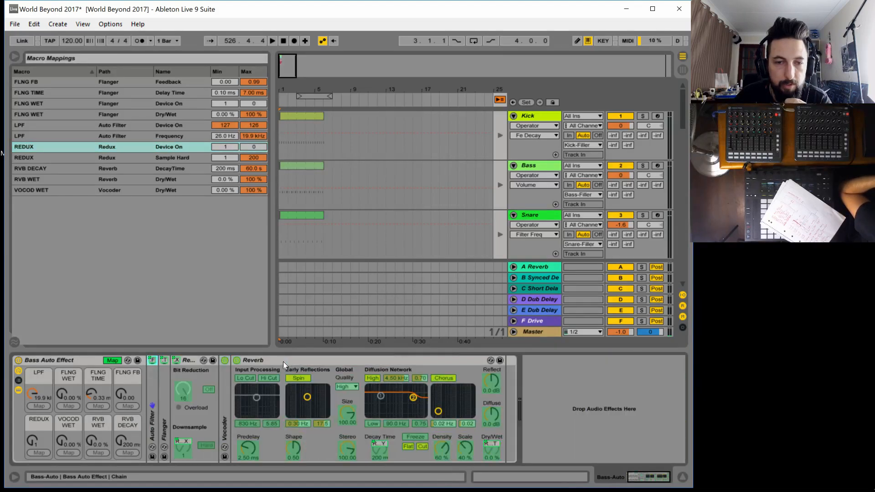
{"action": "double_click", "coordinate": [189, 359]}
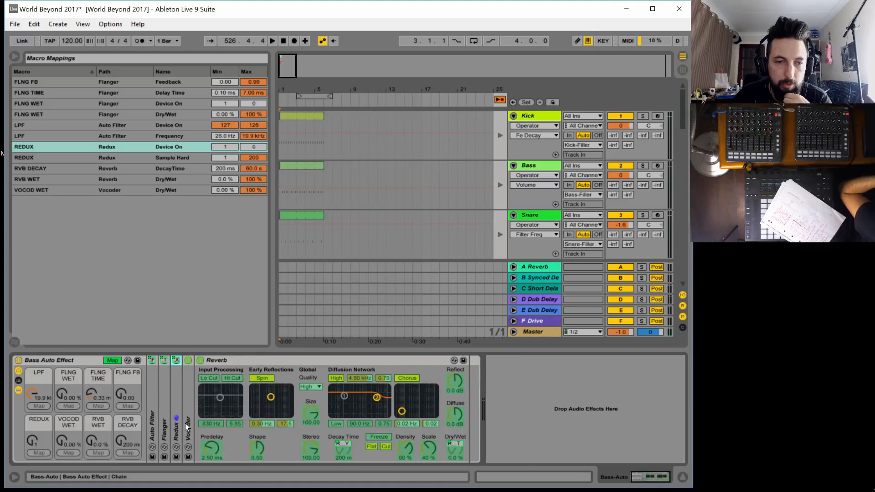
{"action": "double_click", "coordinate": [187, 401]}
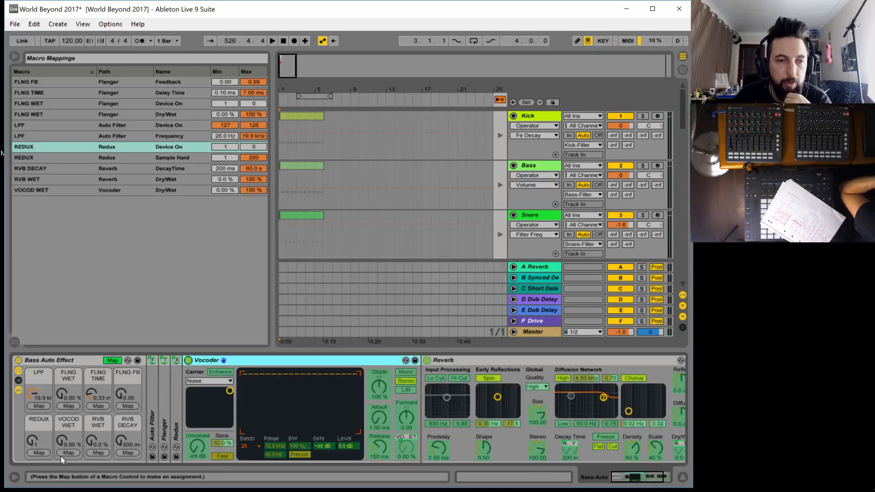
{"action": "left_click", "coordinate": [69, 450]}
{"action": "left_click", "coordinate": [227, 188]}
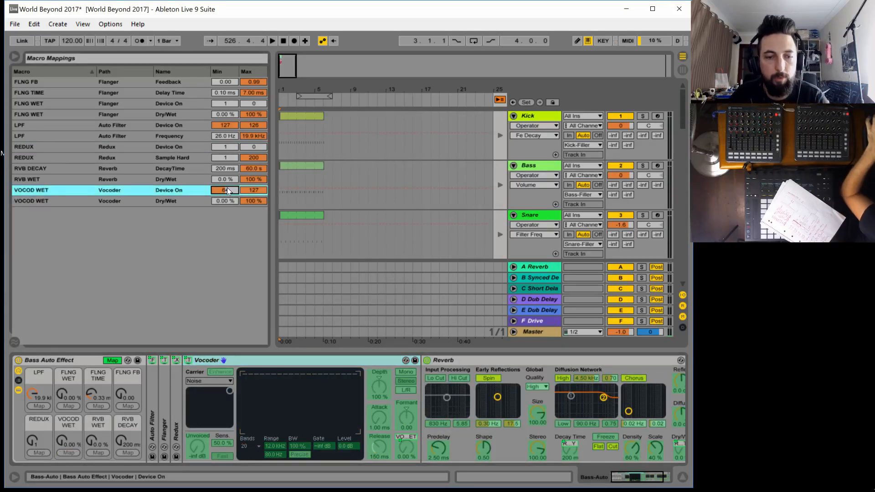
{"action": "left_click", "coordinate": [256, 190]}
{"action": "type", "text": "0"}
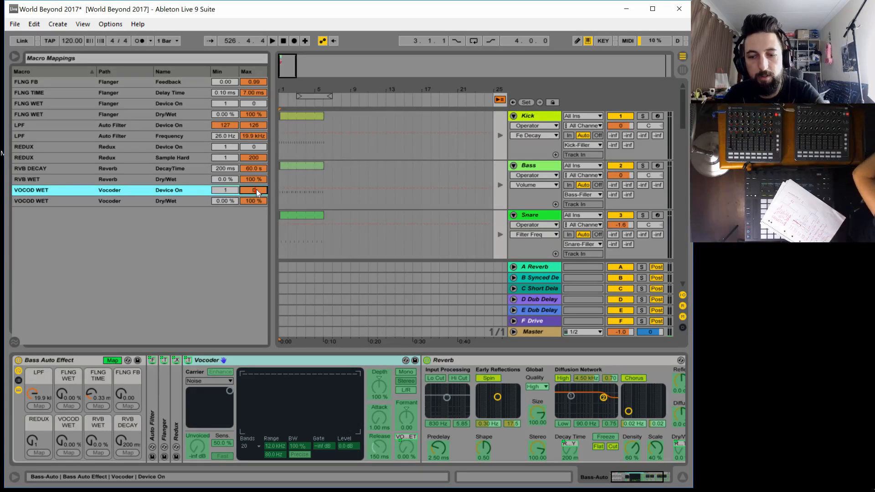
{"action": "key", "text": "Return"}
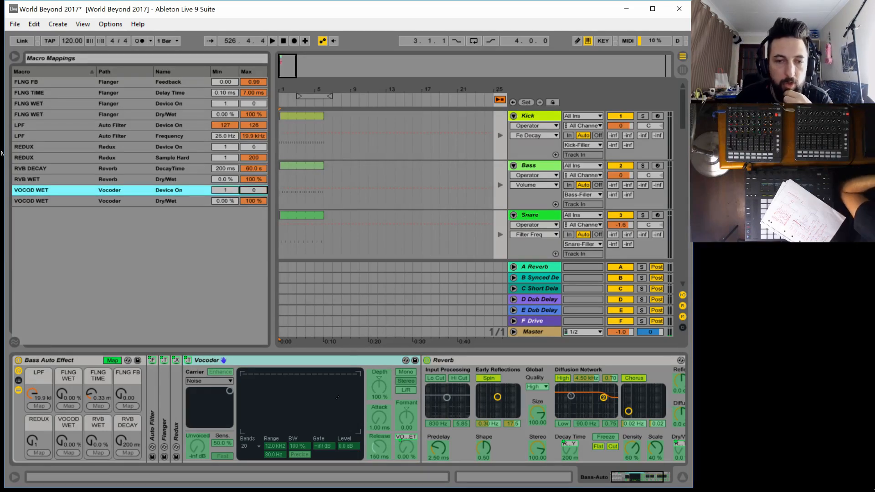
Map the bass rack's Reverb on/off switch to the RVB WET macro with minimum 1 and maximum 0
{"action": "left_click", "coordinate": [427, 360]}
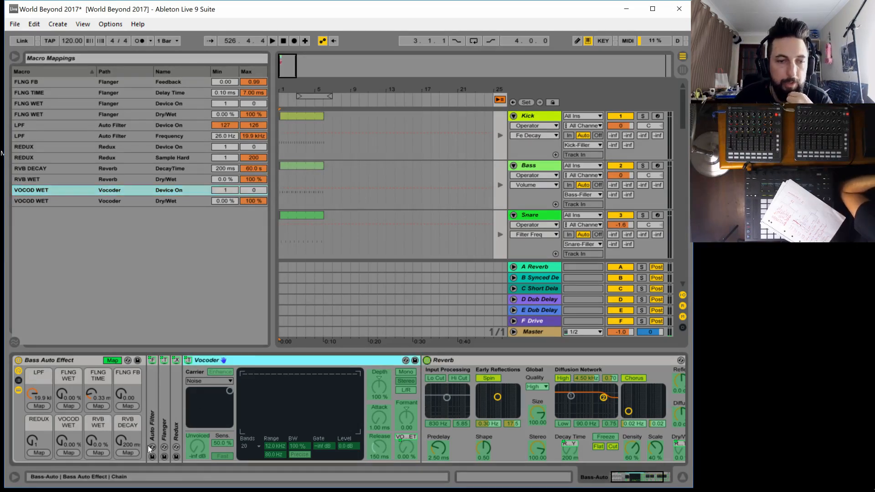
{"action": "left_click", "coordinate": [98, 452]}
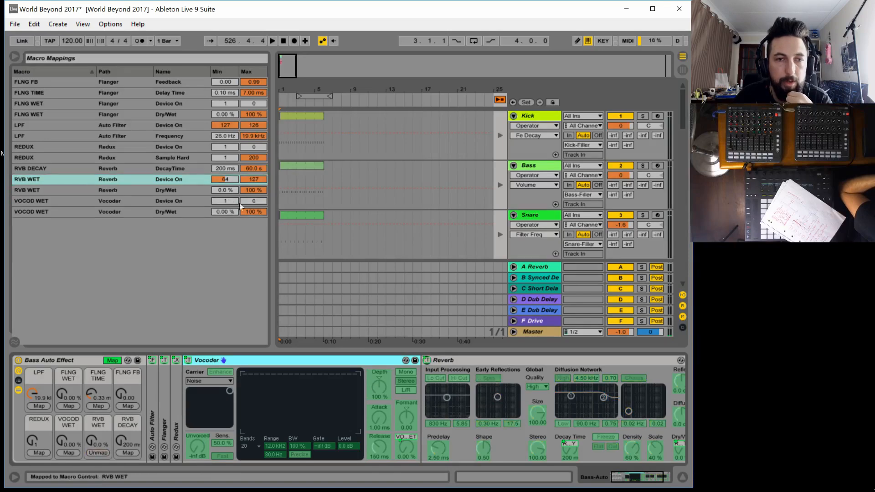
{"action": "left_click", "coordinate": [233, 173]}
{"action": "left_click", "coordinate": [232, 180]}
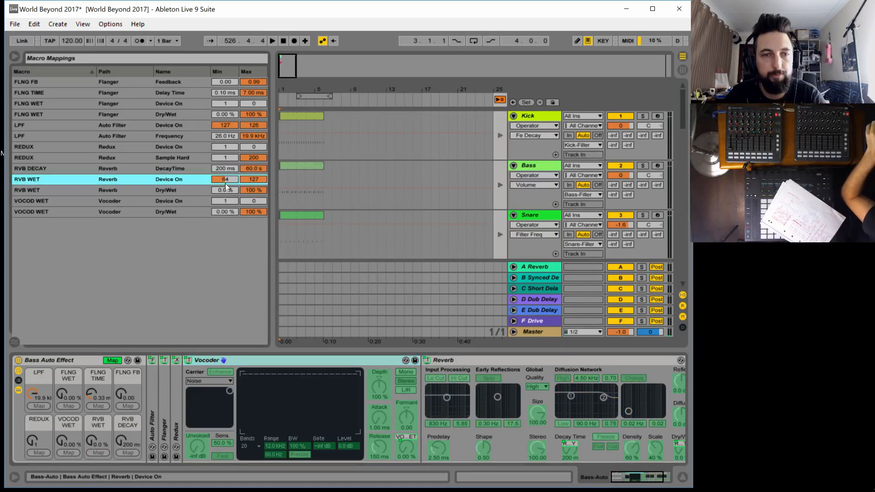
{"action": "type", "text": "1"}
{"action": "left_click", "coordinate": [252, 179]}
{"action": "type", "text": "0"}
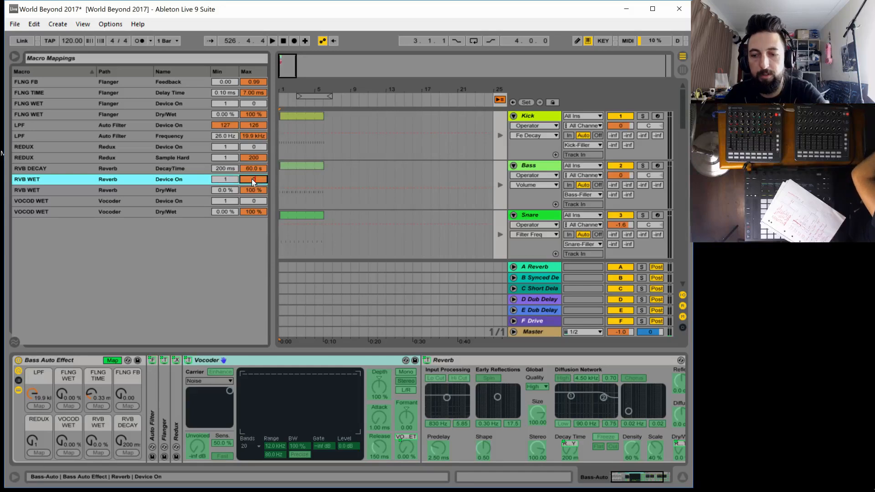
Leave macro mapping mode and check the bass rack's LPF, FLNG WET, REDUX, VOCOD WET and RVB WET macros
{"action": "left_click", "coordinate": [113, 360]}
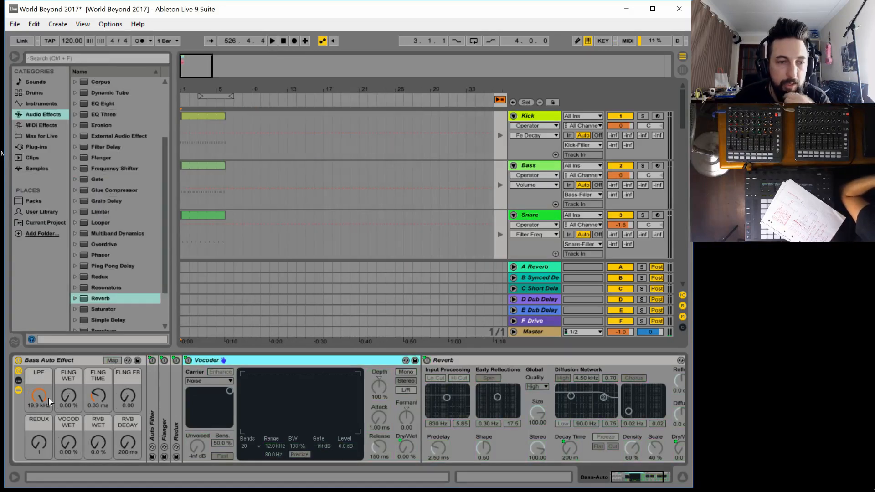
{"action": "left_click", "coordinate": [38, 395]}
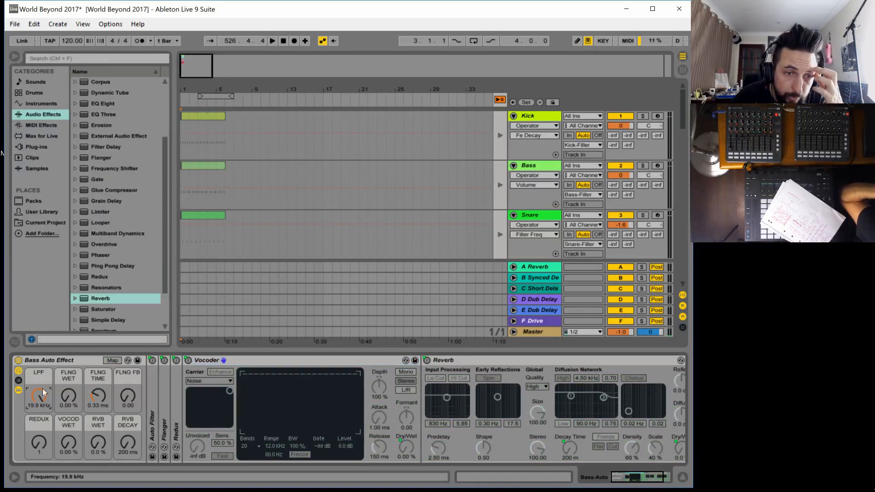
{"action": "left_click", "coordinate": [71, 398]}
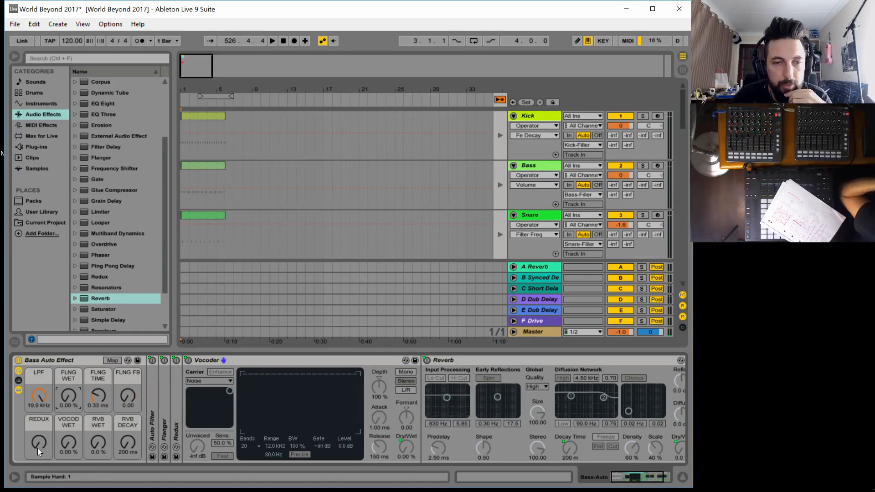
{"action": "mouse_move", "coordinate": [37, 448]}
{"action": "left_mouse_down"}
{"action": "mouse_move", "coordinate": [38, 416]}
{"action": "mouse_move", "coordinate": [38, 449]}
{"action": "left_mouse_up"}
{"action": "left_click", "coordinate": [68, 441]}
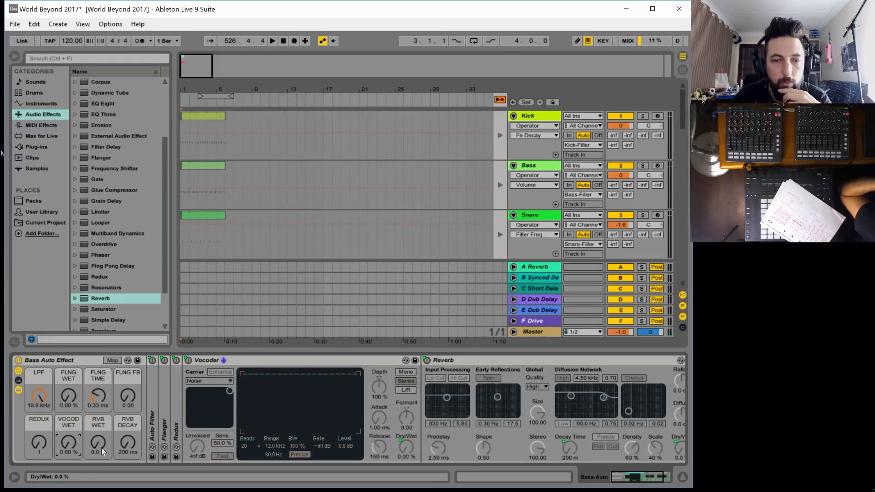
{"action": "mouse_move", "coordinate": [101, 448]}
{"action": "left_mouse_down"}
{"action": "mouse_move", "coordinate": [101, 431]}
{"action": "mouse_move", "coordinate": [98, 456]}
{"action": "left_mouse_up"}
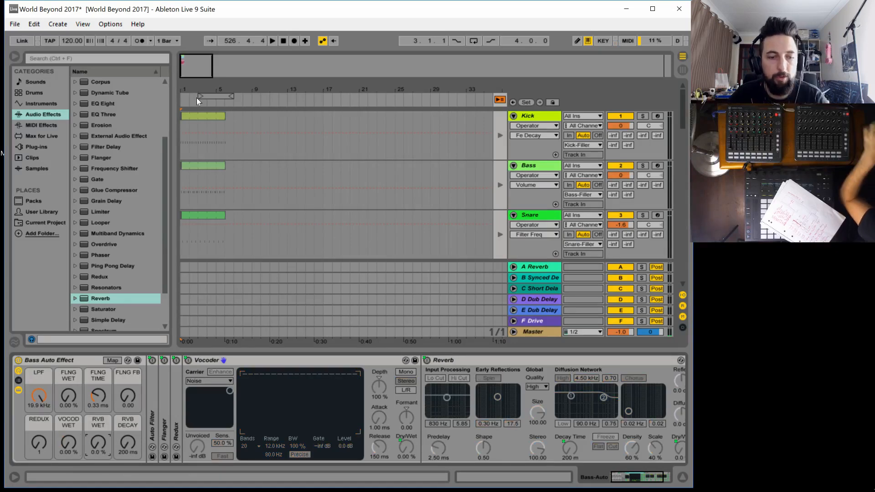
On the Kick-Auto track, expand Corpus and map its on/off switch to the CORPUS WET macro with minimum 1 and maximum 0
{"action": "key", "text": "Tab"}
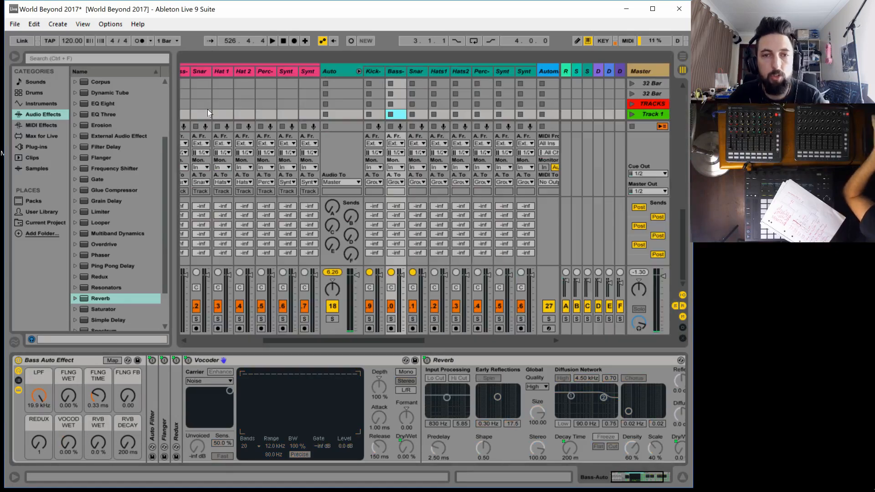
{"action": "left_click", "coordinate": [373, 71]}
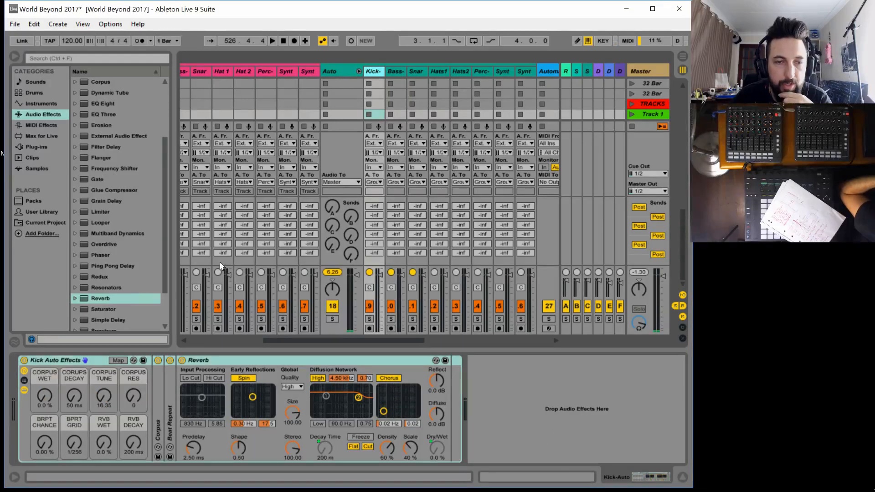
{"action": "double_click", "coordinate": [157, 429]}
{"action": "left_click", "coordinate": [118, 360]}
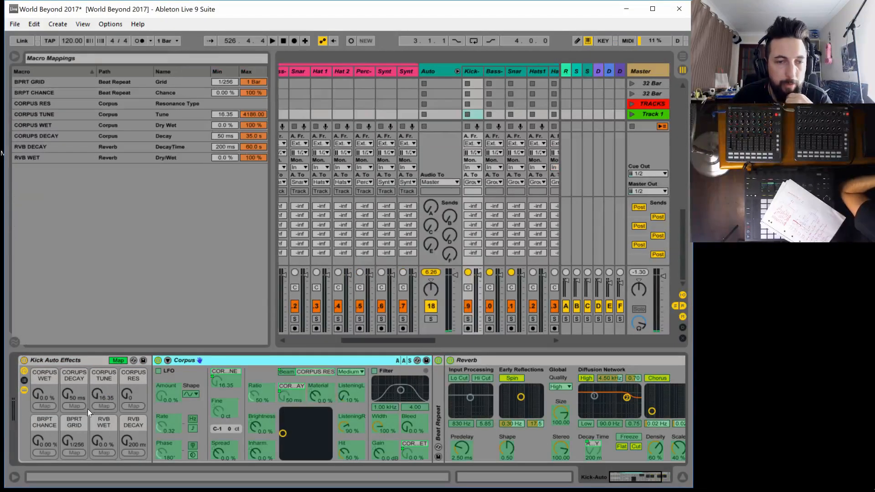
{"action": "left_click", "coordinate": [51, 405]}
{"action": "left_click", "coordinate": [225, 125]}
{"action": "type", "text": "1"}
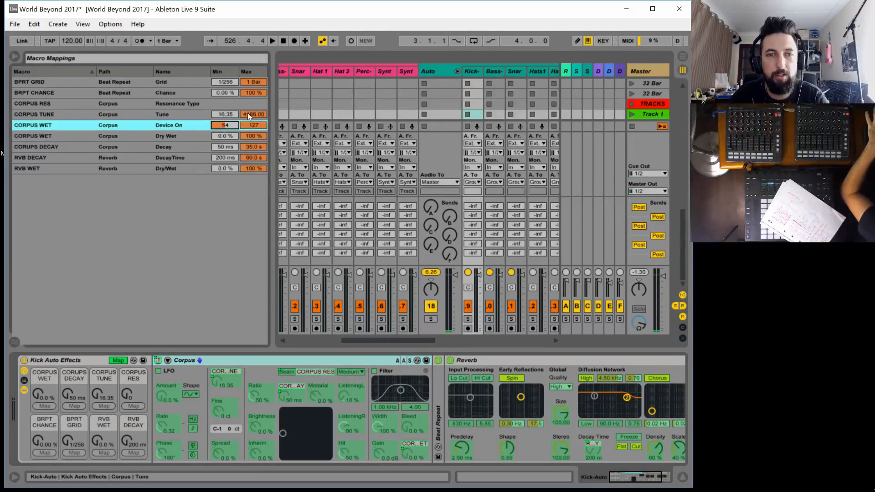
{"action": "left_click", "coordinate": [260, 125]}
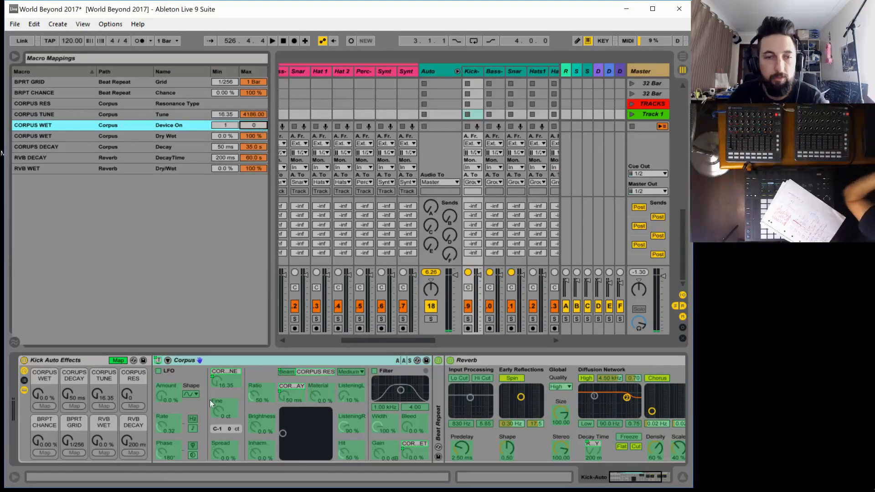
Fold Corpus, expand Beat Repeat and map its on/off switch to the BRPT CHANCE macro with minimum 1 and maximum 0
{"action": "double_click", "coordinate": [227, 359]}
{"action": "double_click", "coordinate": [171, 392]}
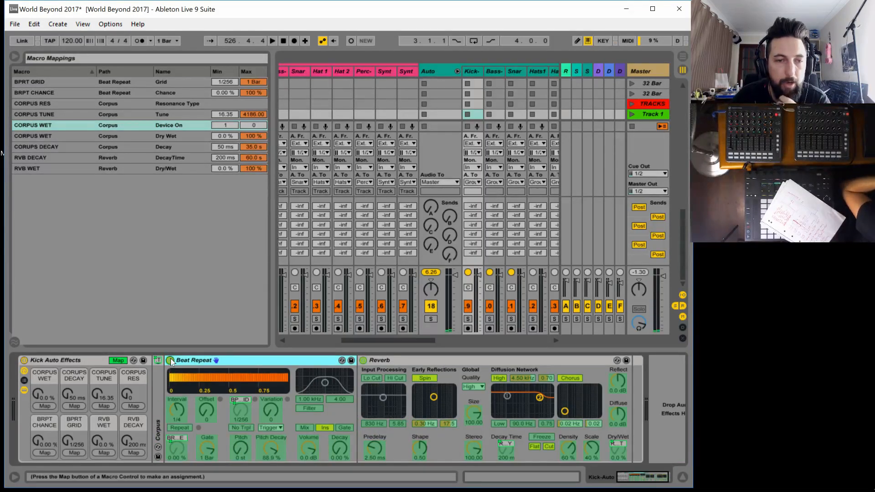
{"action": "left_click", "coordinate": [40, 452]}
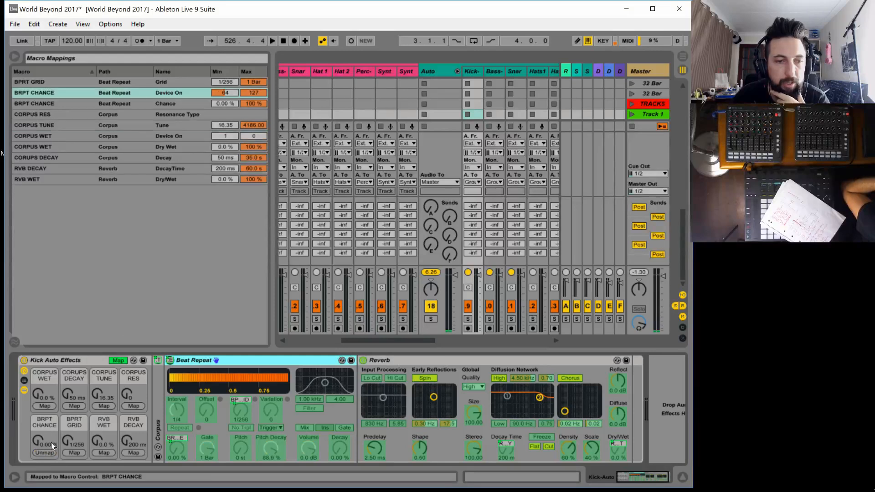
{"action": "left_click", "coordinate": [227, 94]}
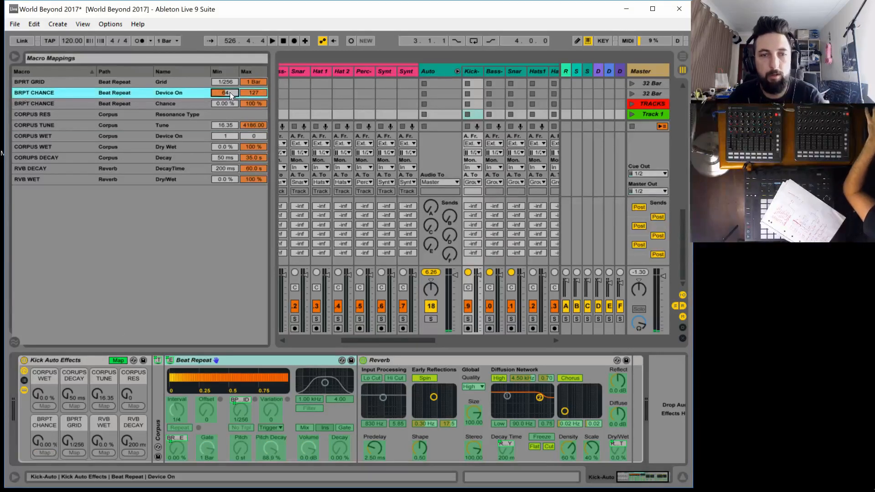
{"action": "type", "text": "1"}
{"action": "left_click_drag", "start_coordinate": [250, 91], "coordinate": [250, 93]}
{"action": "type", "text": "0"}
{"action": "key", "text": "Return"}
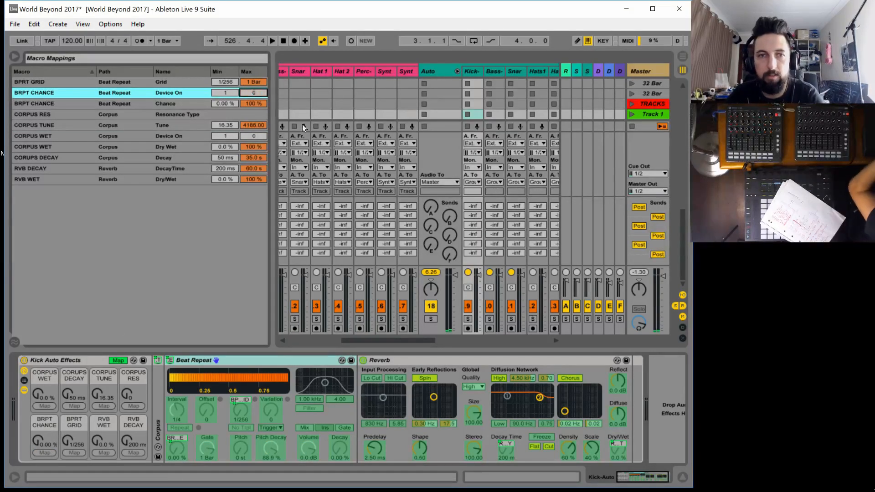
Fold Beat Repeat and map the kick rack's Reverb on/off switch to the RVB WET macro with minimum 1 and maximum 0
{"action": "double_click", "coordinate": [232, 362]}
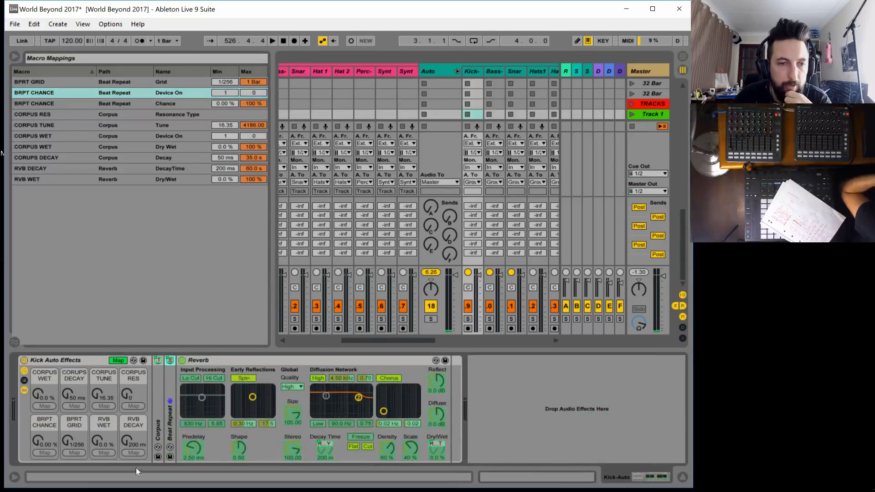
{"action": "left_click", "coordinate": [183, 361]}
{"action": "left_click", "coordinate": [99, 454]}
{"action": "left_click", "coordinate": [225, 179]}
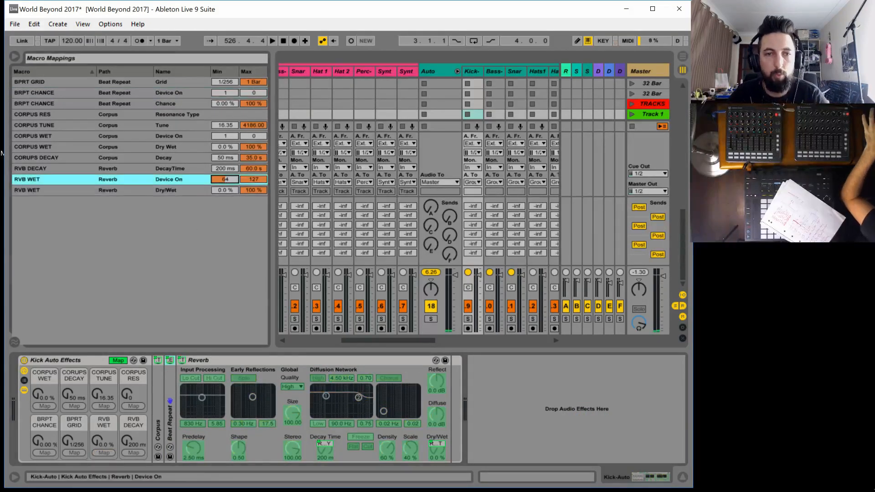
{"action": "type", "text": "1"}
{"action": "left_click", "coordinate": [254, 179]}
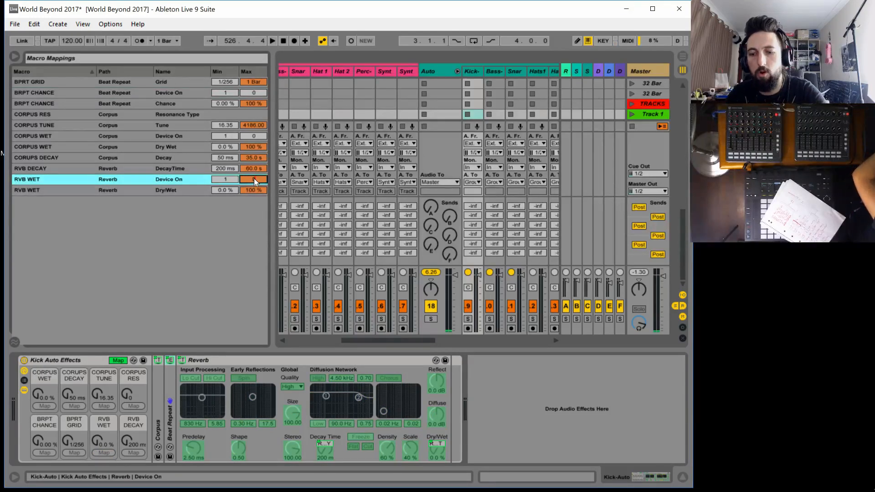
{"action": "type", "text": "0"}
{"action": "key", "text": "Return"}
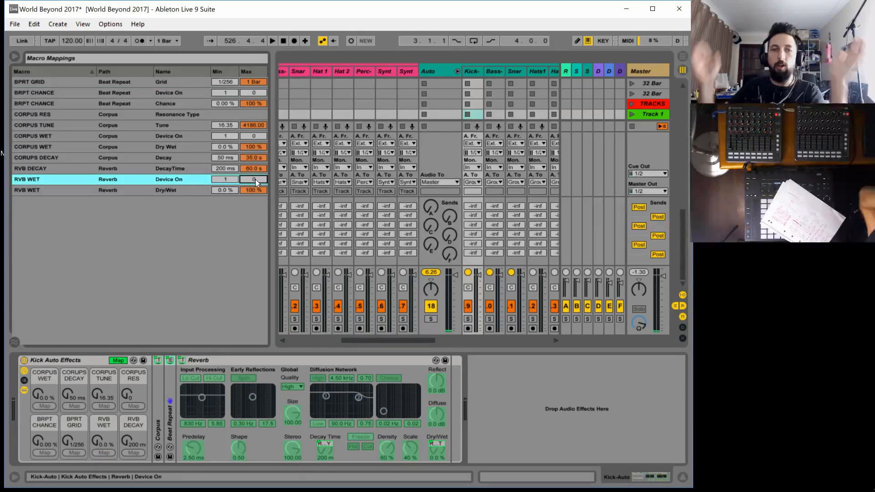
Leave macro mapping mode and check the kick rack's RVB WET macro
{"action": "left_click", "coordinate": [118, 360]}
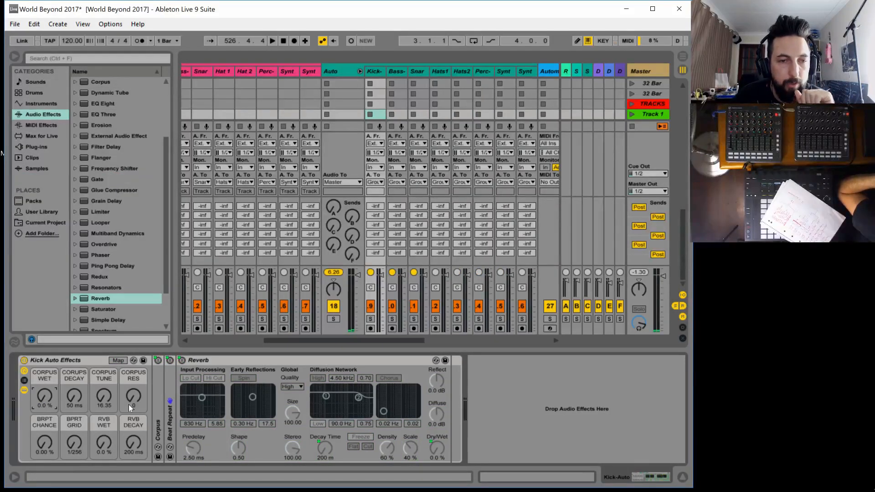
{"action": "left_click", "coordinate": [103, 446]}
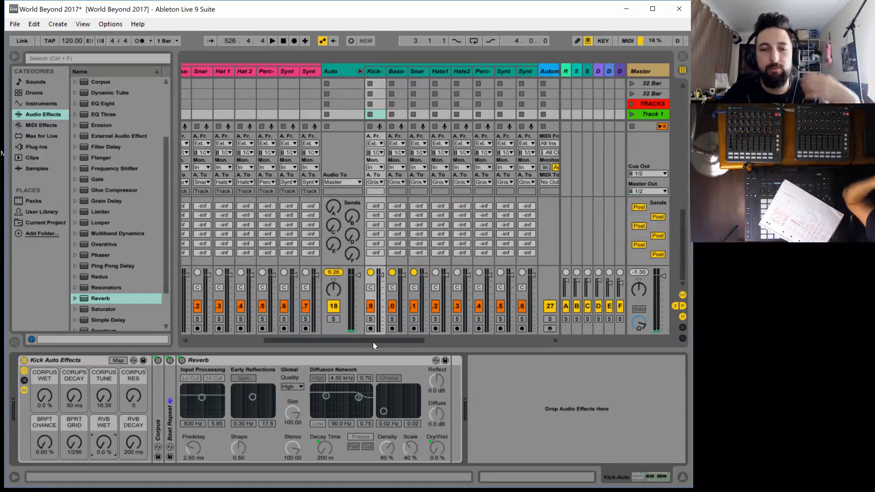
Look through the effect racks of the Auto tracks, from Bass-Auto through to Synth2-Auto
{"action": "left_click_drag", "start_coordinate": [373, 342], "coordinate": [392, 340]}
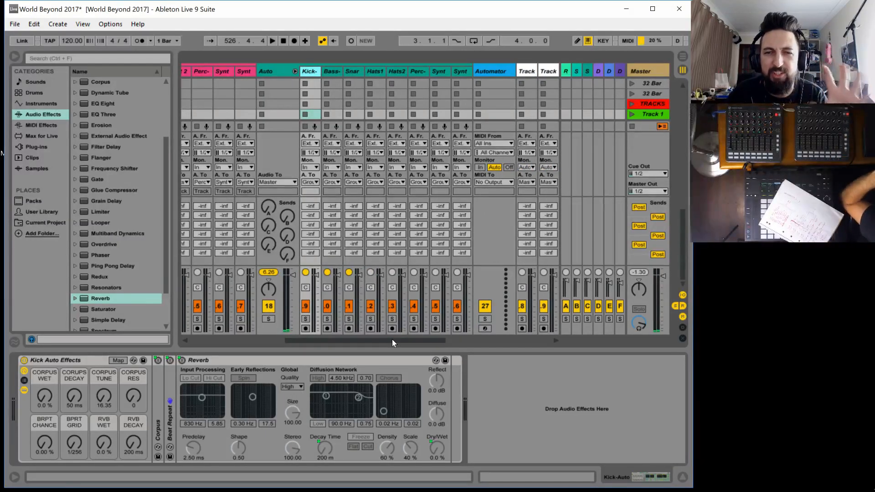
{"action": "mouse_move", "coordinate": [393, 340]}
{"action": "left_mouse_down"}
{"action": "mouse_move", "coordinate": [402, 340]}
{"action": "mouse_move", "coordinate": [379, 340]}
{"action": "mouse_move", "coordinate": [390, 340]}
{"action": "left_mouse_up"}
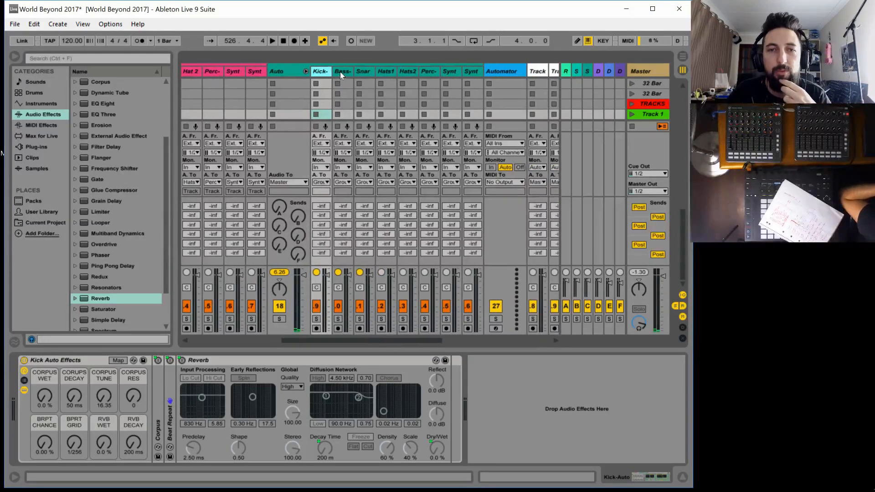
{"action": "left_click", "coordinate": [340, 72]}
{"action": "left_click", "coordinate": [368, 73]}
{"action": "left_click", "coordinate": [379, 71]}
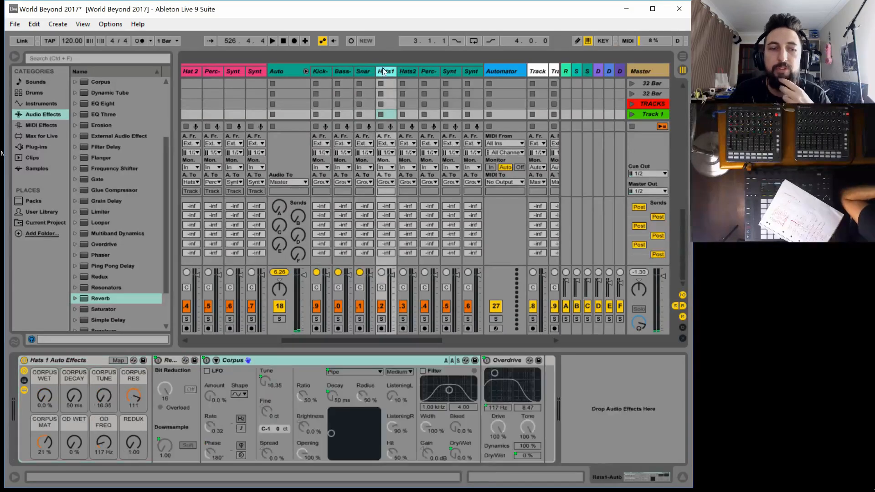
{"action": "left_click", "coordinate": [355, 71]}
{"action": "left_click", "coordinate": [344, 73]}
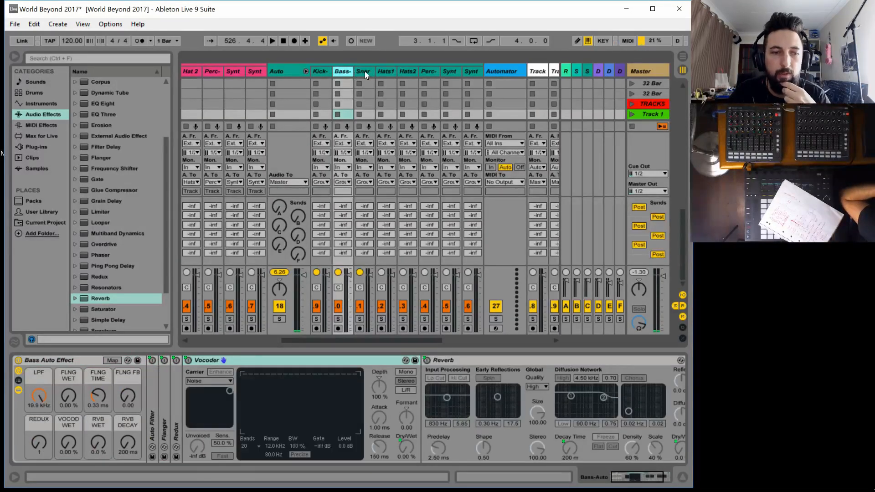
{"action": "left_click", "coordinate": [365, 71]}
{"action": "left_click", "coordinate": [384, 71]}
{"action": "left_click", "coordinate": [420, 72]}
{"action": "left_click", "coordinate": [408, 71]}
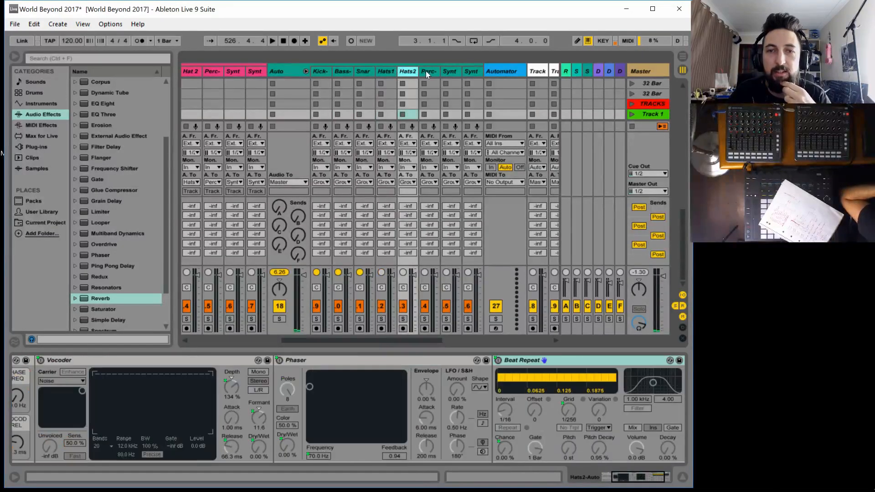
{"action": "left_click", "coordinate": [428, 71]}
{"action": "left_click", "coordinate": [452, 72]}
{"action": "left_click", "coordinate": [471, 71]}
Save the World Beyond 2017 Set
{"action": "left_click", "coordinate": [34, 23]}
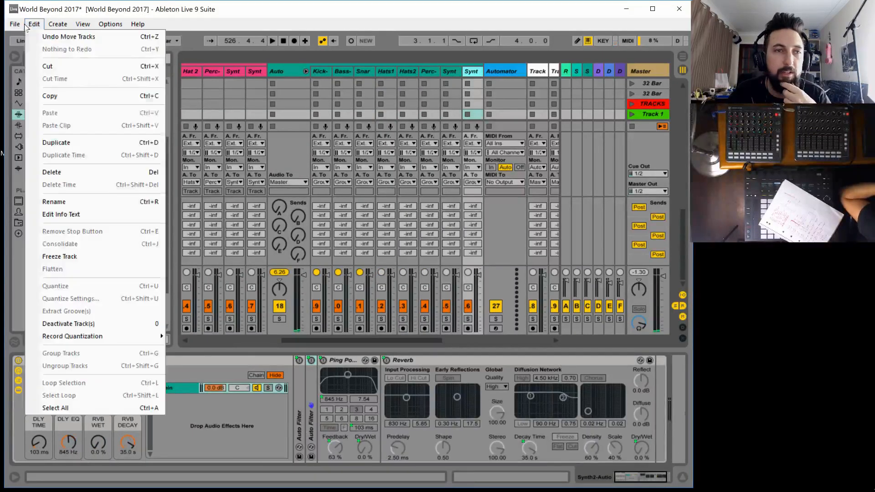
{"action": "left_click", "coordinate": [52, 124]}
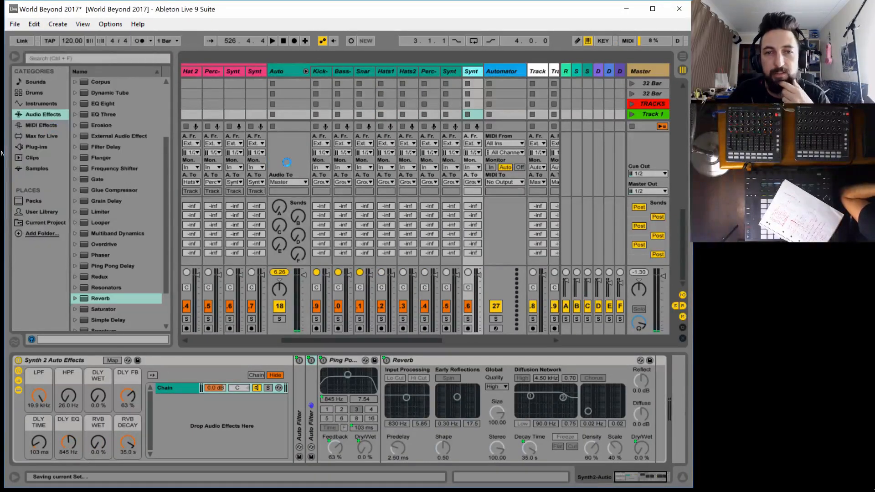
Open the Automator track's Techno Automator device in the Max editor, unfreeze it, save it and close the editor
{"action": "left_click", "coordinate": [495, 71]}
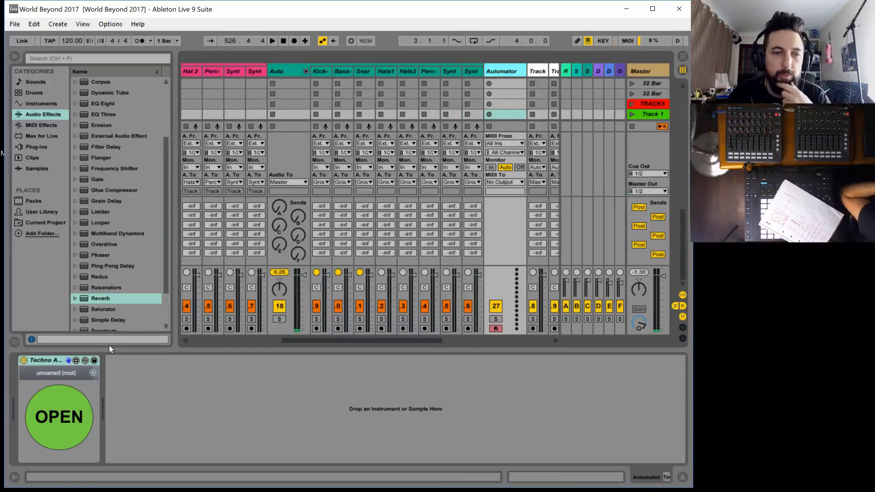
{"action": "left_click", "coordinate": [73, 362]}
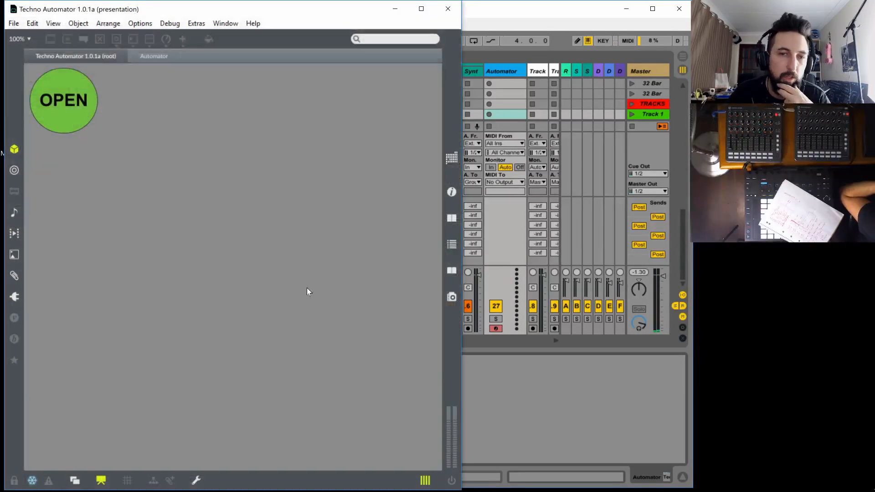
{"action": "left_click", "coordinate": [32, 483]}
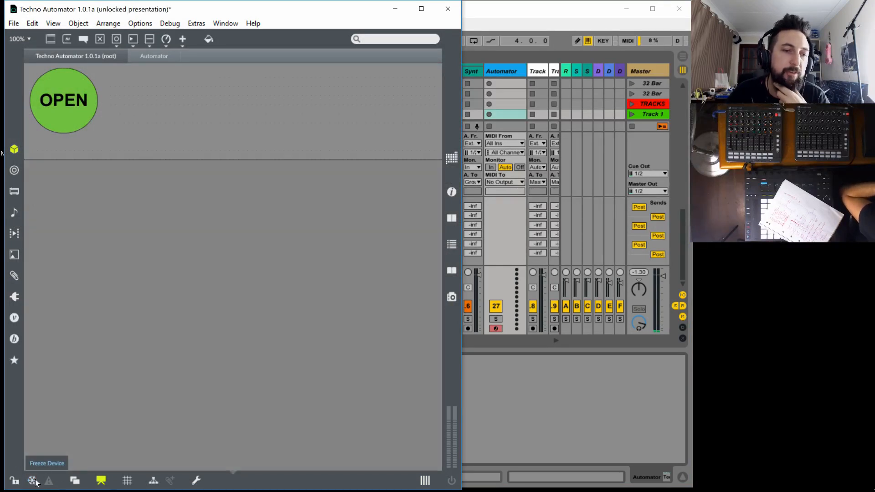
{"action": "left_click", "coordinate": [15, 27]}
{"action": "left_click", "coordinate": [41, 219]}
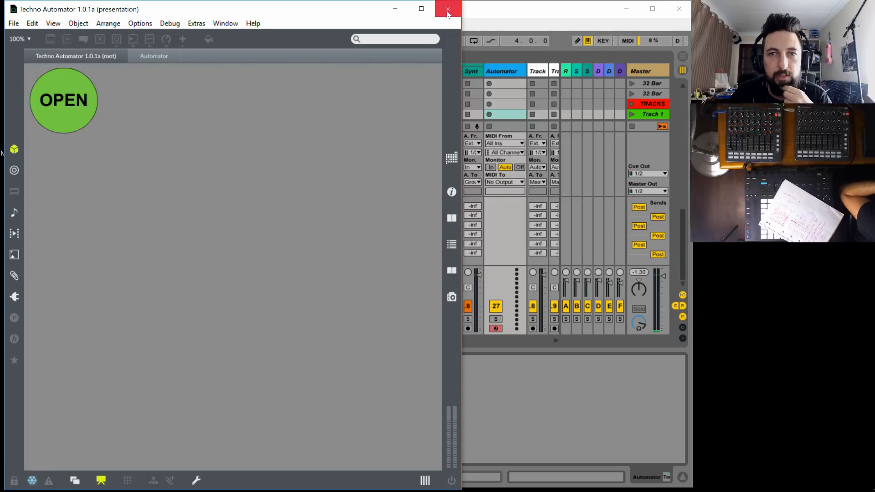
{"action": "left_click", "coordinate": [447, 10]}
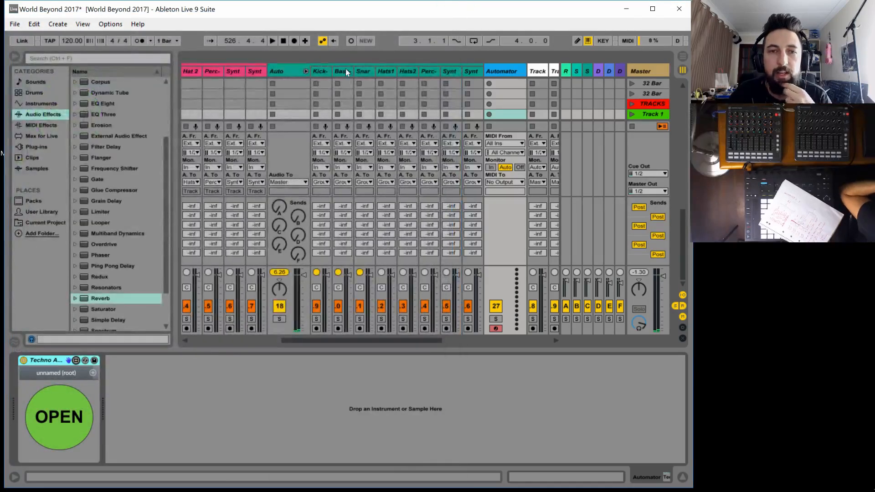
Review the Auto tracks' racks again, from Kick-Auto through the bass, hats, snare, percussion and both synth tracks
{"action": "left_click", "coordinate": [321, 70]}
{"action": "left_click", "coordinate": [349, 73]}
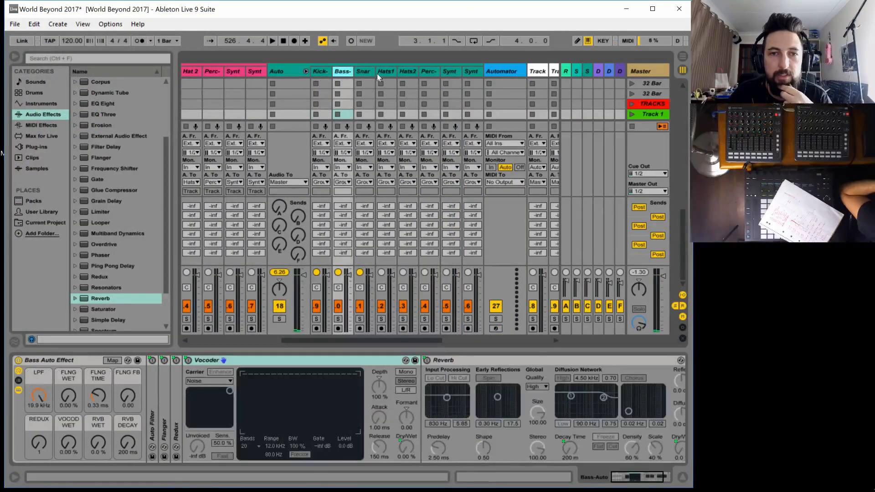
{"action": "left_click", "coordinate": [376, 73]}
{"action": "left_click", "coordinate": [364, 71]}
{"action": "left_click", "coordinate": [429, 71]}
{"action": "left_click", "coordinate": [449, 72]}
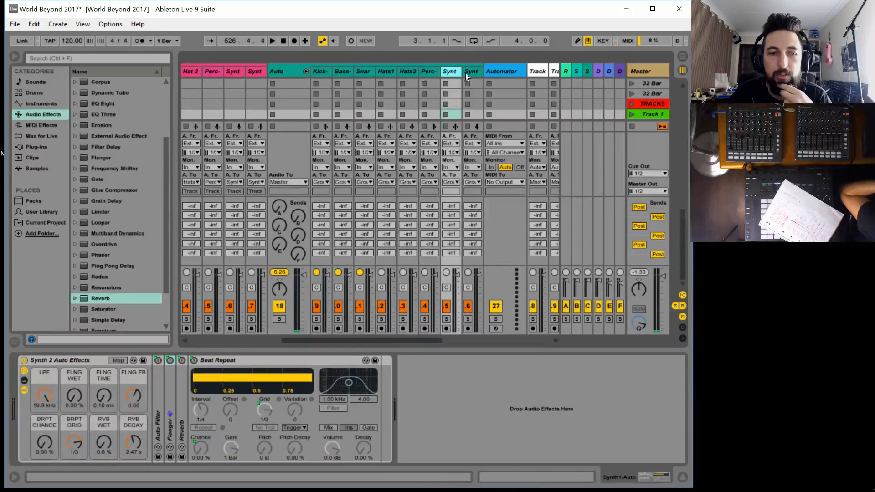
{"action": "left_click", "coordinate": [466, 73]}
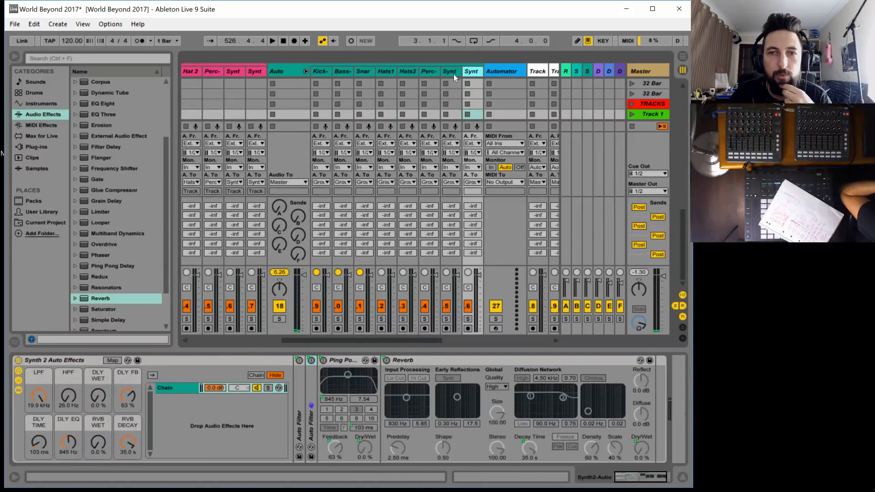
Open the Techno Automator's window and draw a rising CORPUS WET ramp on the Kick page
{"action": "left_click", "coordinate": [498, 73]}
{"action": "left_click", "coordinate": [75, 414]}
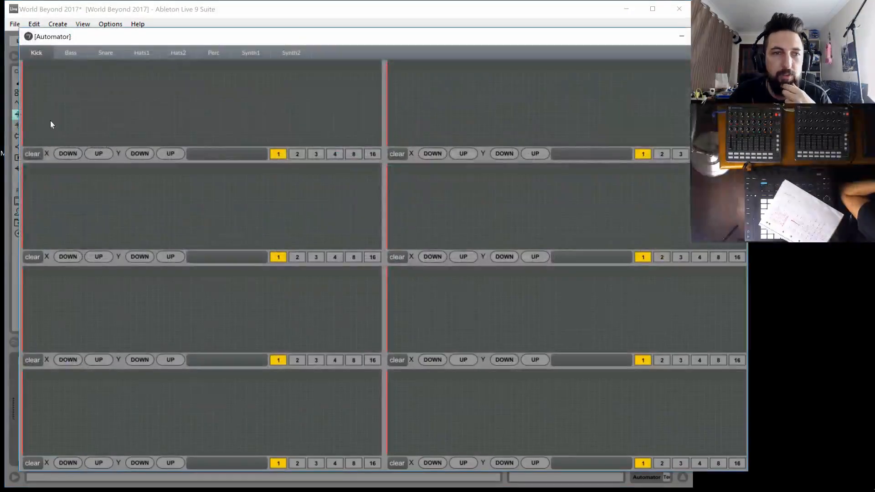
{"action": "left_click", "coordinate": [26, 143]}
{"action": "left_click_drag", "start_coordinate": [294, 94], "coordinate": [451, 70]}
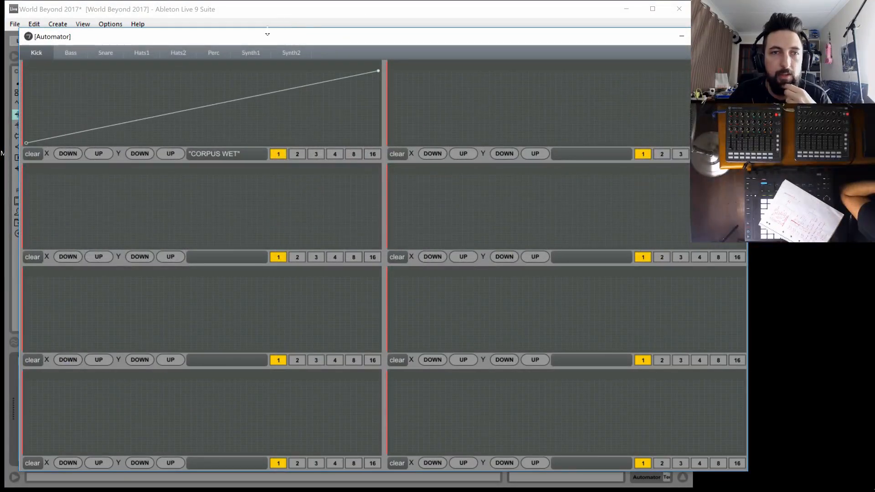
Close the Automator window, start playback and check the CORPUS WET macro's movement on the Kick-Auto rack
{"action": "left_click", "coordinate": [393, 29]}
{"action": "left_click", "coordinate": [274, 40]}
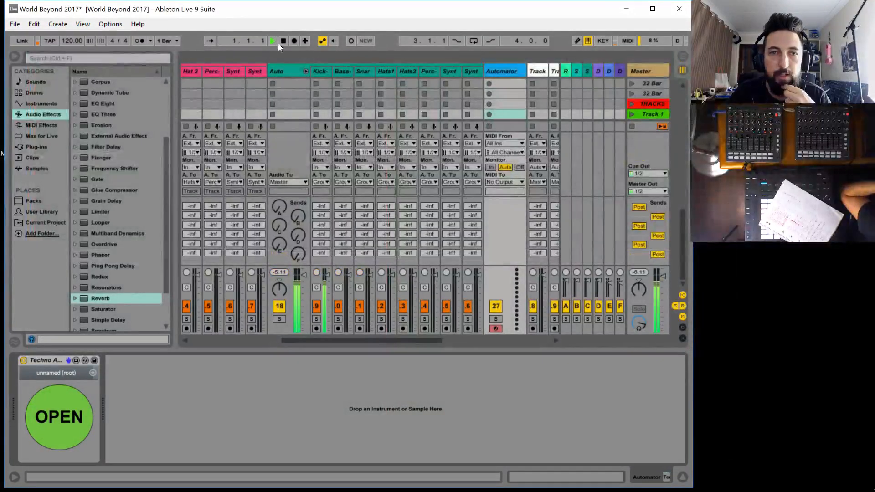
{"action": "left_click", "coordinate": [319, 73]}
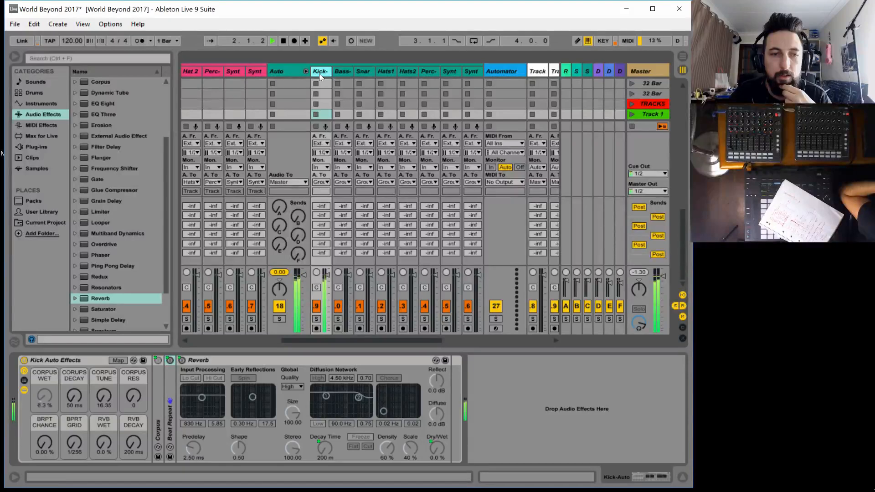
Reopen the Automator window and draw full-length rising ramps for CORUPS DECAY and CORPUS TUNE on the Kick page
{"action": "left_click", "coordinate": [500, 71]}
{"action": "left_click", "coordinate": [58, 414]}
{"action": "left_click_drag", "start_coordinate": [434, 111], "coordinate": [390, 144]}
{"action": "left_click_drag", "start_coordinate": [697, 79], "coordinate": [742, 70]}
{"action": "left_click_drag", "start_coordinate": [69, 221], "coordinate": [26, 246]}
{"action": "left_click_drag", "start_coordinate": [273, 201], "coordinate": [380, 173]}
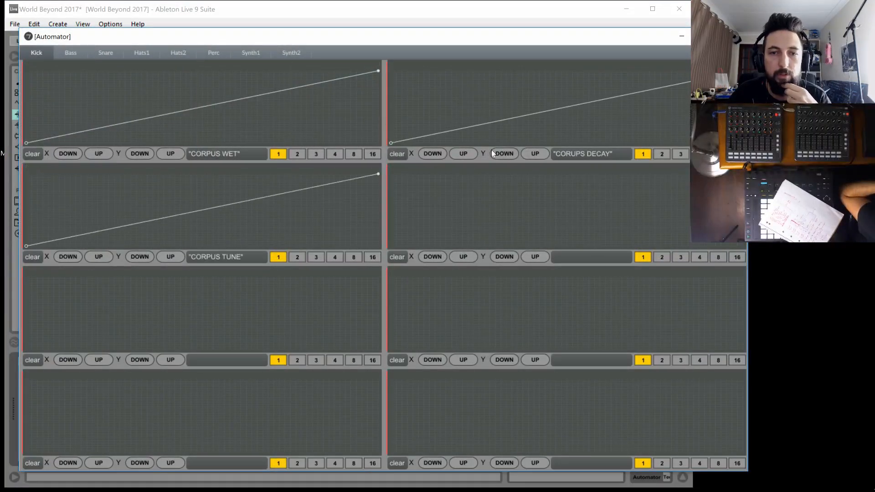
Draw a rising CORPUS RES ramp and a falling BRPT CHANCE ramp on the Kick page
{"action": "left_click_drag", "start_coordinate": [403, 222], "coordinate": [390, 246]}
{"action": "left_click_drag", "start_coordinate": [554, 197], "coordinate": [743, 174]}
{"action": "left_click_drag", "start_coordinate": [73, 290], "coordinate": [3, 225]}
{"action": "left_click_drag", "start_coordinate": [335, 336], "coordinate": [406, 379]}
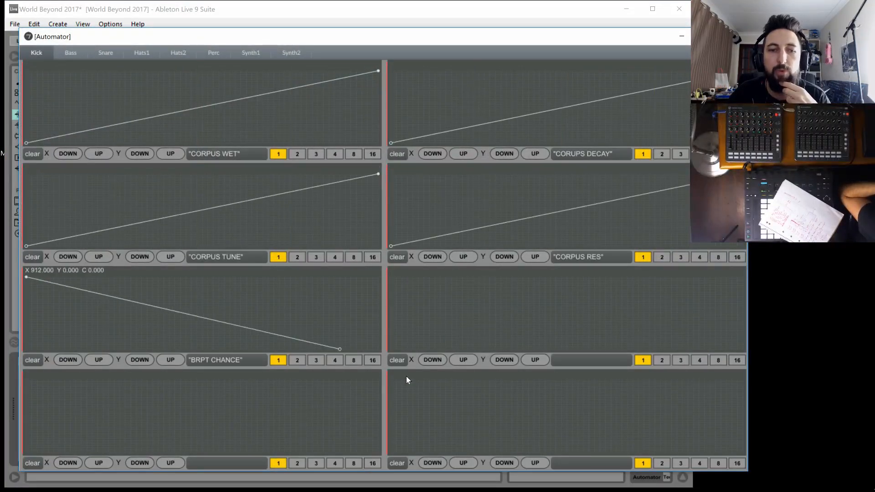
Draw a rising BPRT GRID ramp and a falling RVB WET ramp on the Kick page
{"action": "left_click_drag", "start_coordinate": [413, 335], "coordinate": [390, 349]}
{"action": "left_click_drag", "start_coordinate": [634, 291], "coordinate": [743, 277]}
{"action": "left_click_drag", "start_coordinate": [114, 399], "coordinate": [2, 335]}
{"action": "left_click_drag", "start_coordinate": [313, 444], "coordinate": [408, 469]}
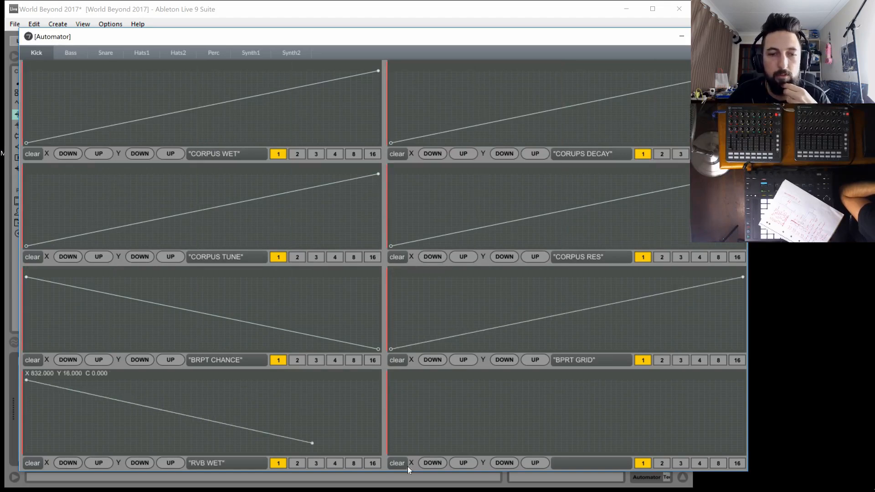
Draw an RVB DECAY curve that starts high, falls to zero just past the middle and rises to 127 at the end
{"action": "left_click_drag", "start_coordinate": [424, 396], "coordinate": [362, 368]}
{"action": "left_click_drag", "start_coordinate": [544, 404], "coordinate": [561, 406]}
{"action": "left_click_drag", "start_coordinate": [629, 397], "coordinate": [743, 380]}
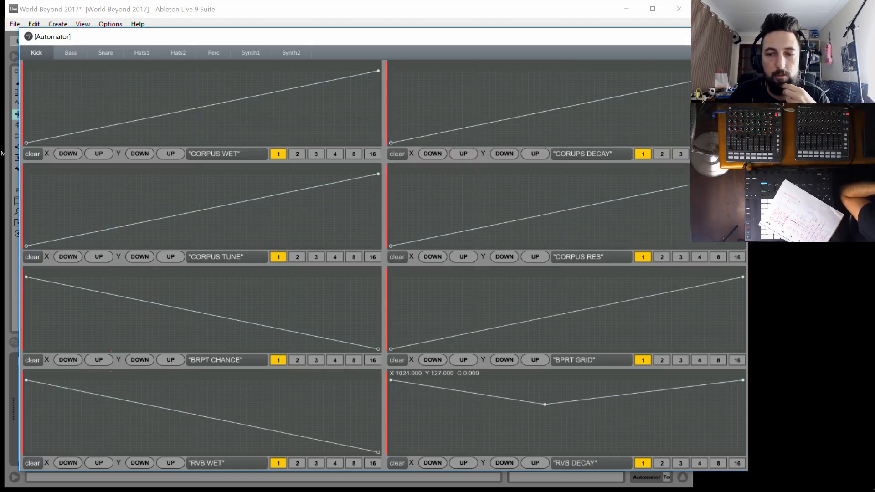
{"action": "left_click_drag", "start_coordinate": [558, 434], "coordinate": [573, 453]}
Add one breakpoint to the RVB WET curve, two to CORPUS TUNE and four to CORPUS WET
{"action": "left_click_drag", "start_coordinate": [229, 434], "coordinate": [172, 401]}
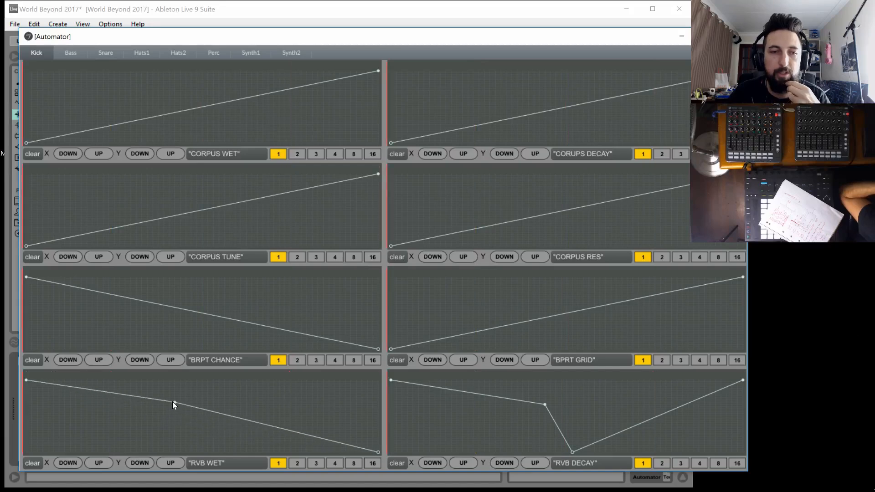
{"action": "left_click", "coordinate": [81, 182]}
{"action": "left_click", "coordinate": [225, 219]}
{"action": "left_click", "coordinate": [153, 86]}
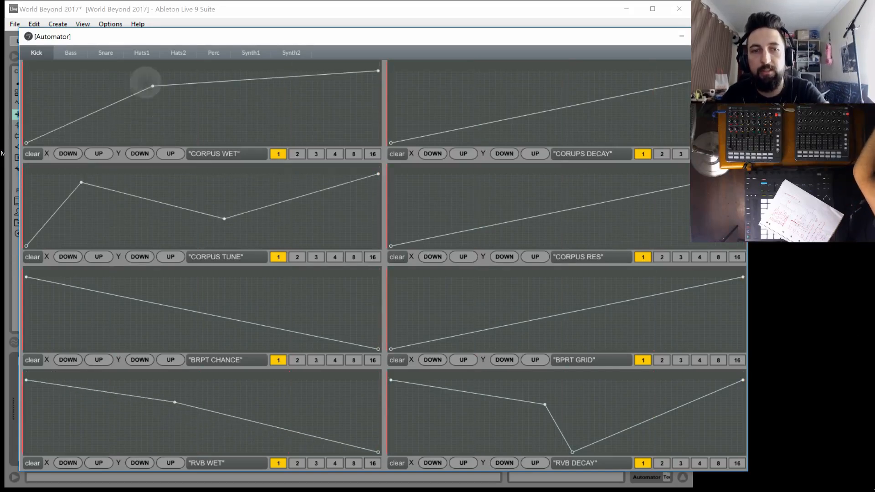
{"action": "left_click", "coordinate": [81, 88]}
{"action": "left_click", "coordinate": [246, 129]}
{"action": "left_click", "coordinate": [313, 124]}
Add five breakpoints to the CORUPS DECAY curve to make it zigzag up and down
{"action": "left_click", "coordinate": [610, 111]}
{"action": "left_click", "coordinate": [567, 86]}
{"action": "left_click", "coordinate": [501, 100]}
{"action": "left_click", "coordinate": [434, 96]}
{"action": "left_click", "coordinate": [462, 120]}
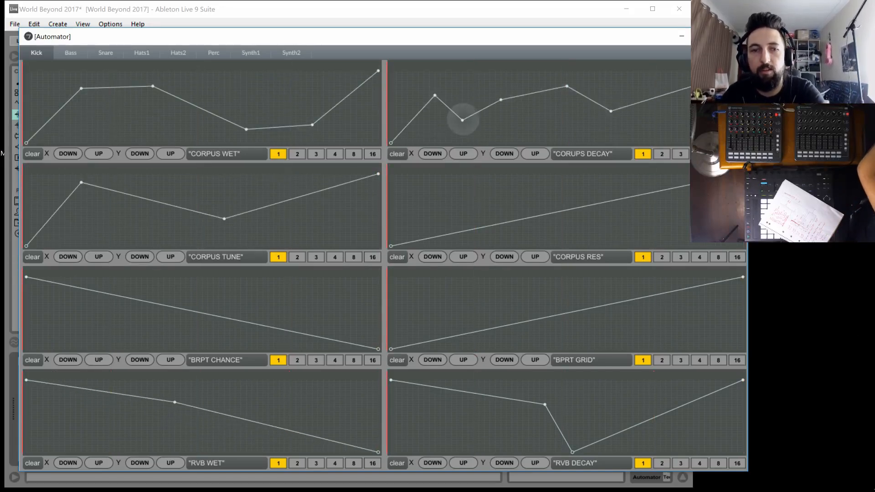
Add four more breakpoints to the CORPUS TUNE curve and four to the CORPUS RES curve
{"action": "left_click", "coordinate": [142, 221]}
{"action": "left_click", "coordinate": [180, 202]}
{"action": "left_click", "coordinate": [202, 218]}
{"action": "left_click", "coordinate": [346, 213]}
{"action": "left_click", "coordinate": [429, 217]}
{"action": "left_click", "coordinate": [485, 219]}
{"action": "left_click", "coordinate": [572, 223]}
{"action": "left_click", "coordinate": [627, 207]}
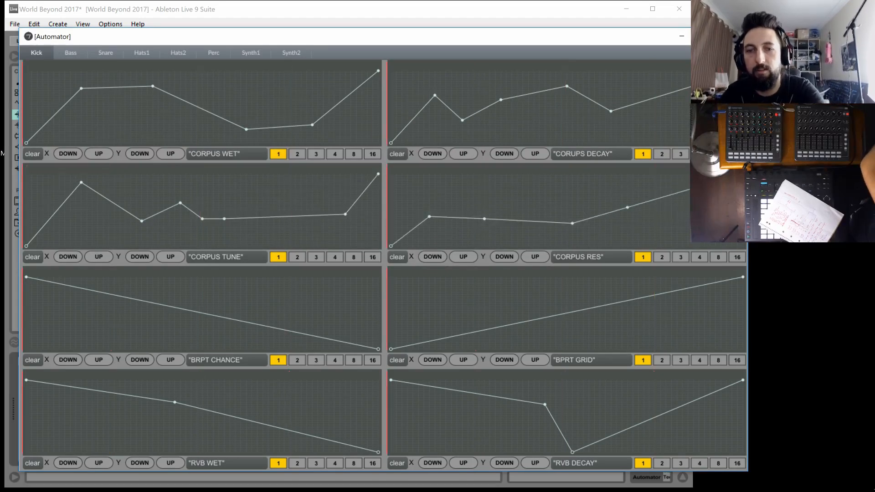
Reshape the BRPT CHANCE ramp with six breakpoints into an uneven curve that drops at the end
{"action": "left_click", "coordinate": [92, 316]}
{"action": "left_click", "coordinate": [104, 294]}
{"action": "left_click", "coordinate": [170, 331]}
{"action": "left_click", "coordinate": [240, 312]}
{"action": "left_click", "coordinate": [301, 311]}
{"action": "left_click", "coordinate": [357, 299]}
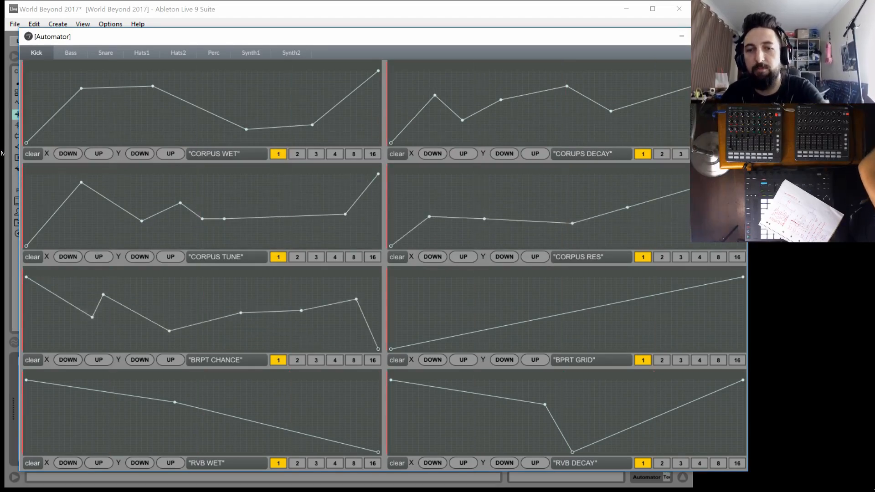
Add six breakpoints to the BPRT GRID ramp, forming peaks and dips with the highest peak before the middle
{"action": "left_click", "coordinate": [654, 328]}
{"action": "left_click", "coordinate": [567, 309]}
{"action": "left_click", "coordinate": [539, 333]}
{"action": "left_click", "coordinate": [440, 311]}
{"action": "left_click", "coordinate": [474, 337]}
{"action": "left_click", "coordinate": [501, 288]}
Add four more breakpoints to the RVB WET curve and two to the second half of RVB DECAY
{"action": "left_click", "coordinate": [109, 418]}
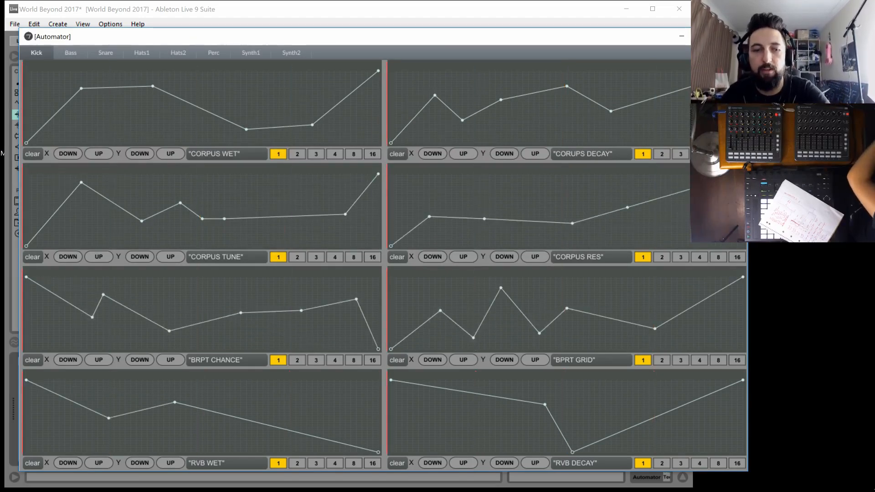
{"action": "left_click", "coordinate": [285, 416]}
{"action": "left_click", "coordinate": [318, 398]}
{"action": "left_click", "coordinate": [175, 440]}
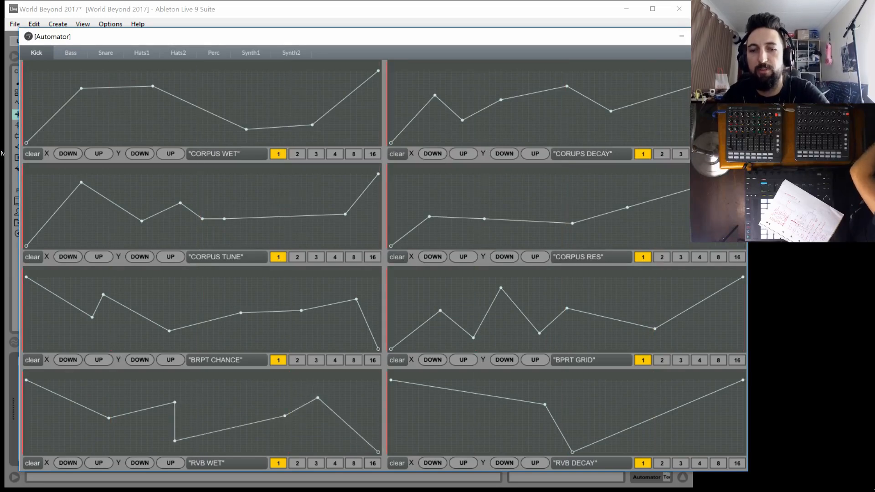
{"action": "left_click", "coordinate": [606, 409]}
{"action": "left_click", "coordinate": [695, 438]}
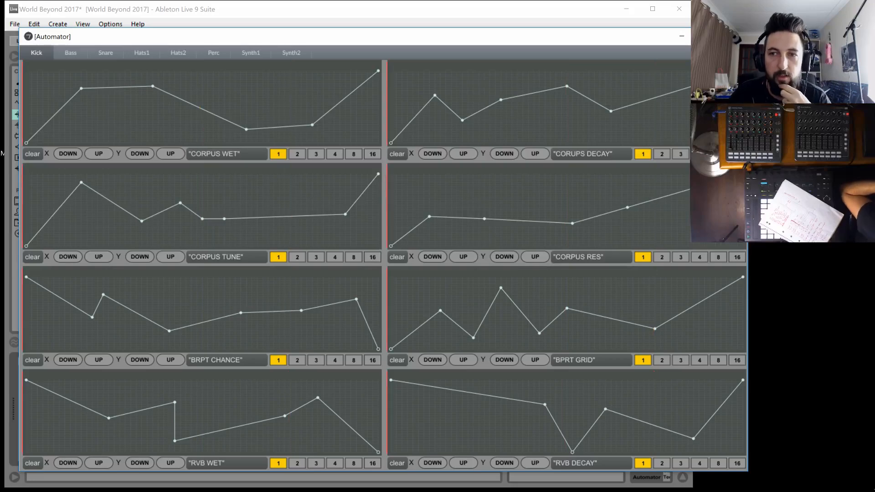
Close the Automator window and check how the automation moves the macros of the Kick-Auto rack
{"action": "left_click", "coordinate": [735, 36]}
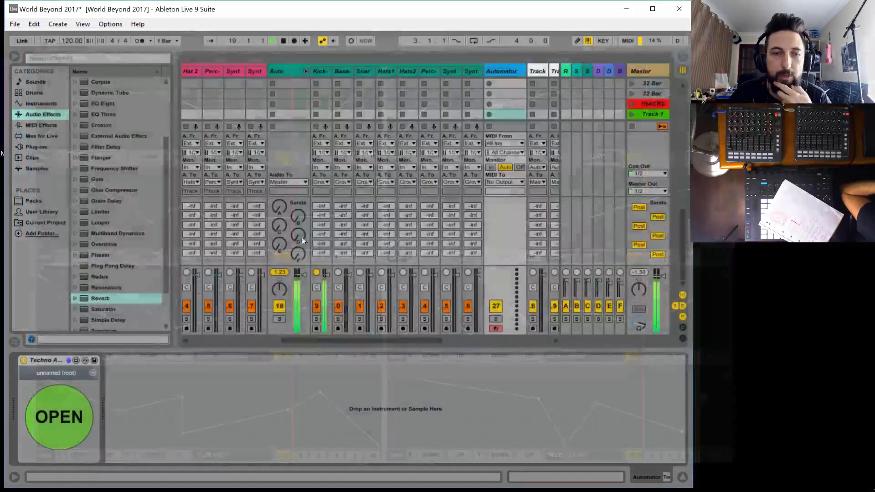
{"action": "left_click", "coordinate": [319, 73]}
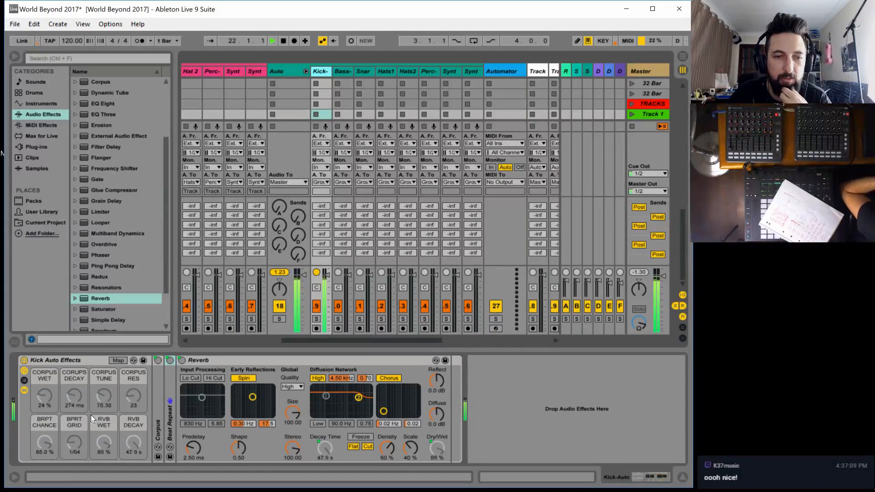
Launch the Track 1 scene's clips on the bass, snare, both hat, percussion and both synth tracks
{"action": "scroll", "coordinate": [275, 342], "scroll_direction": "left", "scroll_amount": 5}
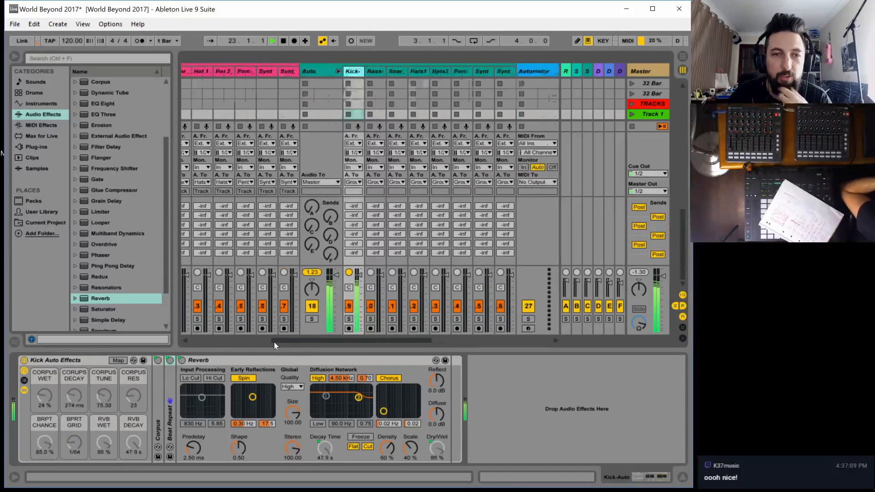
{"action": "left_click", "coordinate": [237, 120]}
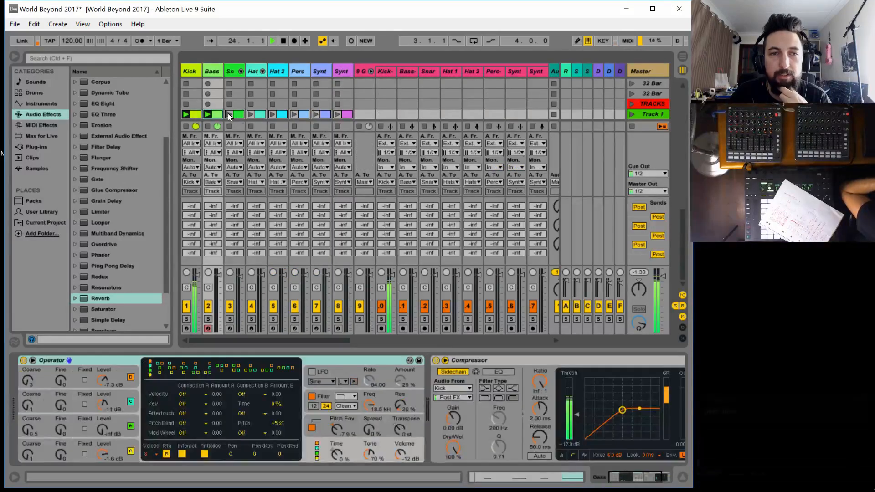
{"action": "left_click", "coordinate": [229, 115]}
{"action": "left_click", "coordinate": [251, 115]}
{"action": "left_click", "coordinate": [281, 114]}
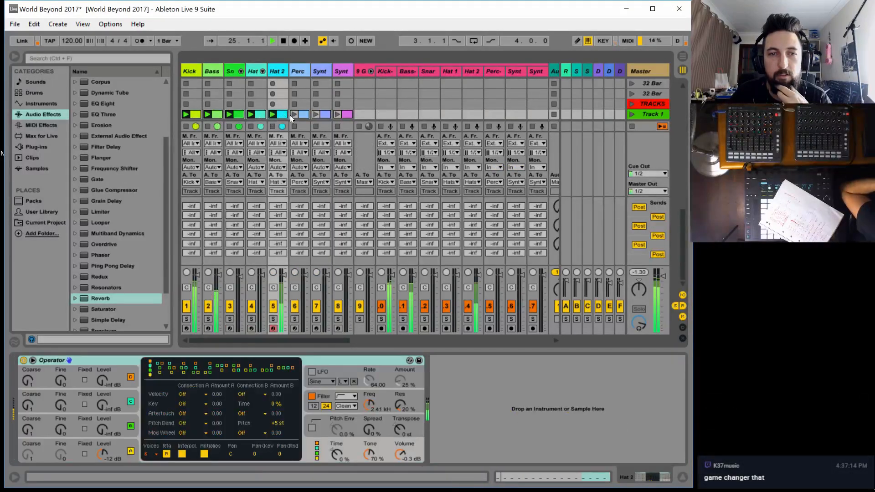
{"action": "left_click", "coordinate": [296, 116]}
{"action": "left_click", "coordinate": [316, 114]}
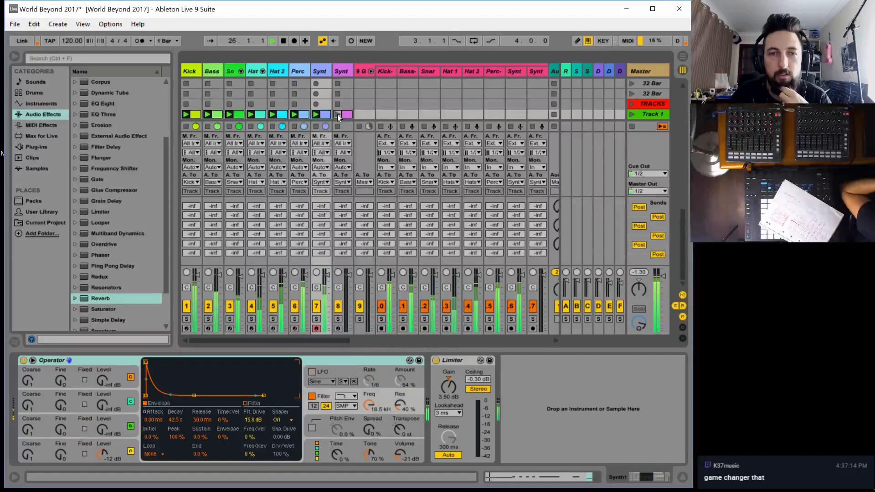
{"action": "left_click", "coordinate": [337, 114]}
Open the Automator track's device window and clear all eight Kick curves
{"action": "left_click_drag", "start_coordinate": [278, 341], "coordinate": [405, 338]}
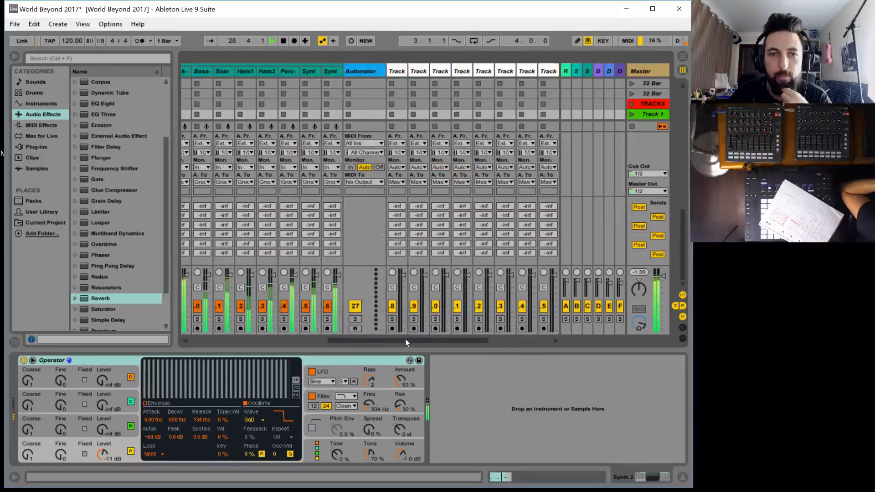
{"action": "left_click", "coordinate": [362, 72]}
{"action": "left_click", "coordinate": [77, 405]}
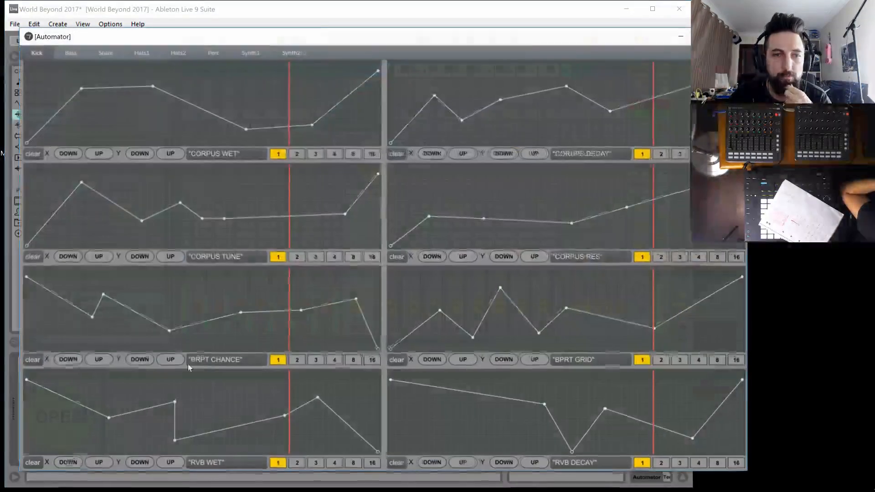
{"action": "left_click", "coordinate": [32, 154]}
{"action": "left_click", "coordinate": [397, 154]}
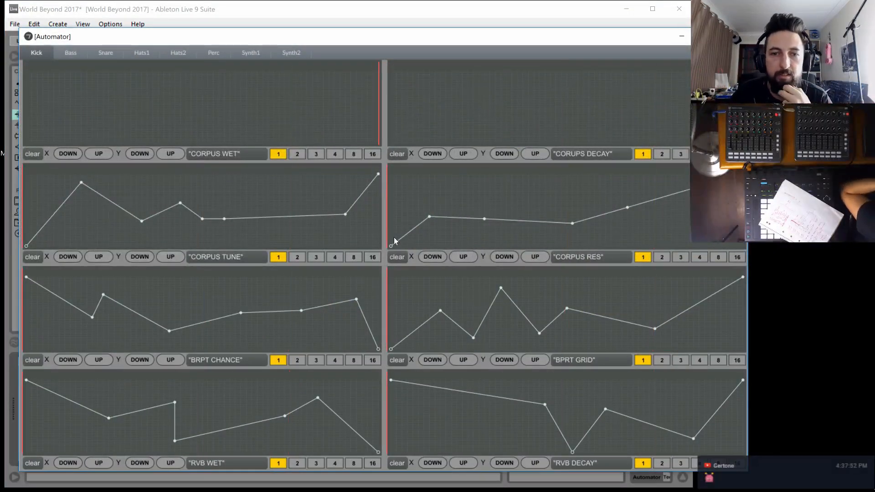
{"action": "left_click", "coordinate": [397, 256]}
{"action": "left_click", "coordinate": [32, 256]}
{"action": "left_click", "coordinate": [27, 360]}
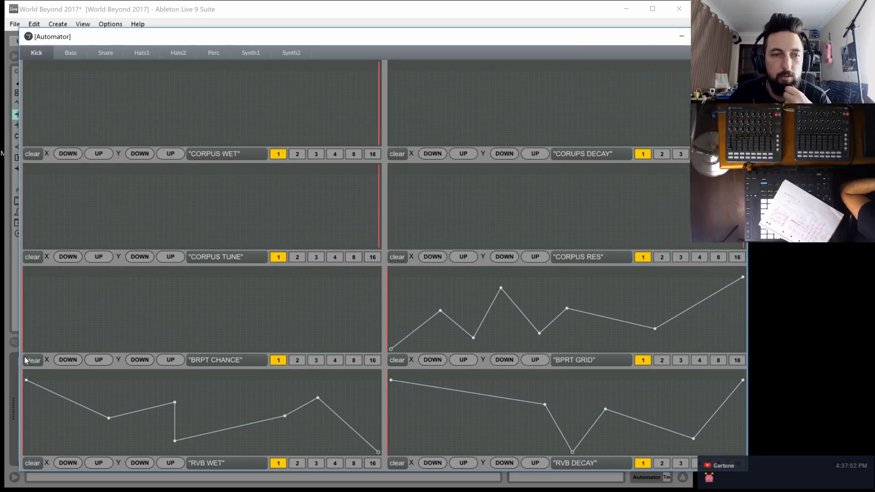
{"action": "left_click", "coordinate": [31, 462]}
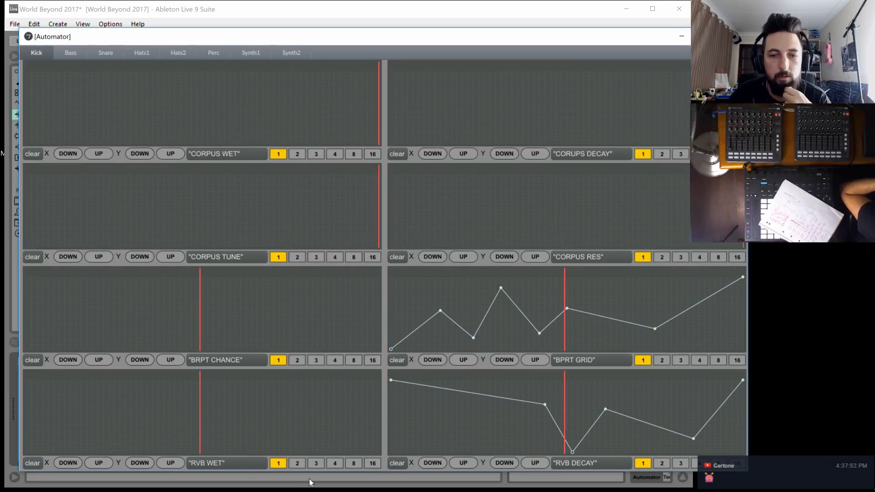
{"action": "left_click", "coordinate": [399, 463]}
{"action": "left_click", "coordinate": [396, 360]}
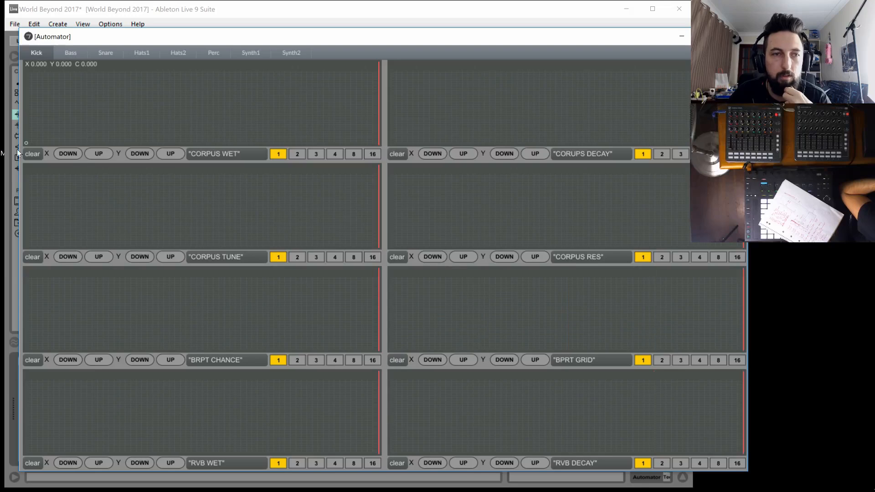
Draw a short flat line at zero at the start of each of the eight Kick curves
{"action": "left_click", "coordinate": [407, 152]}
{"action": "left_click", "coordinate": [33, 256]}
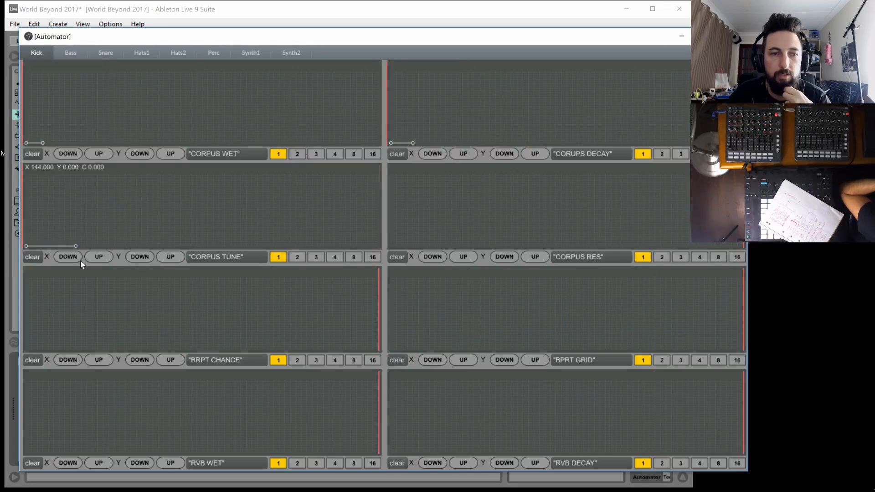
{"action": "left_click", "coordinate": [405, 254]}
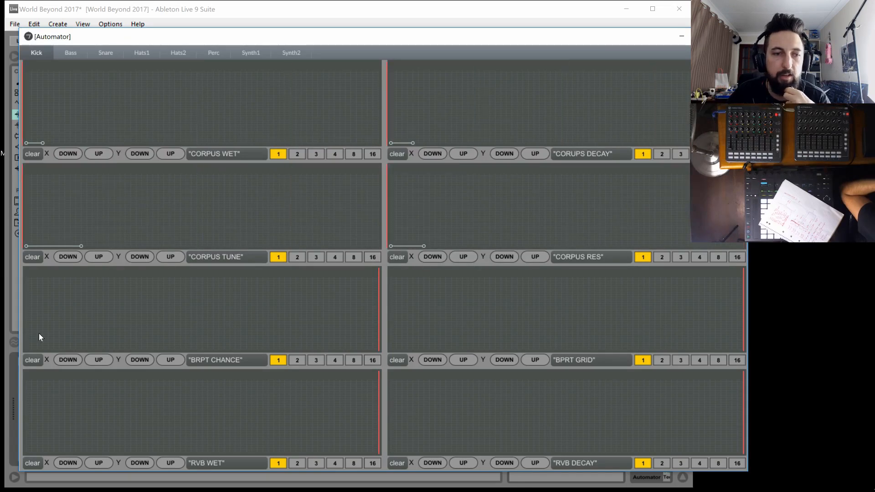
{"action": "left_click", "coordinate": [32, 360]}
{"action": "left_click", "coordinate": [397, 360]}
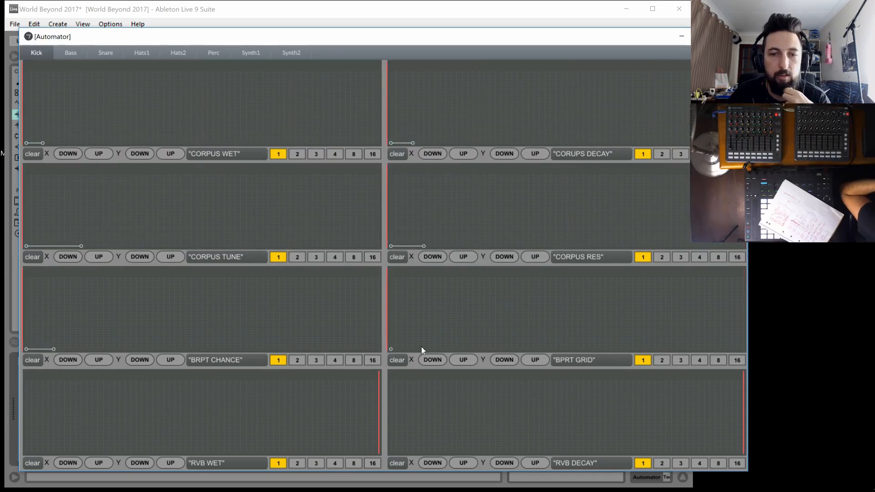
{"action": "left_click", "coordinate": [32, 463]}
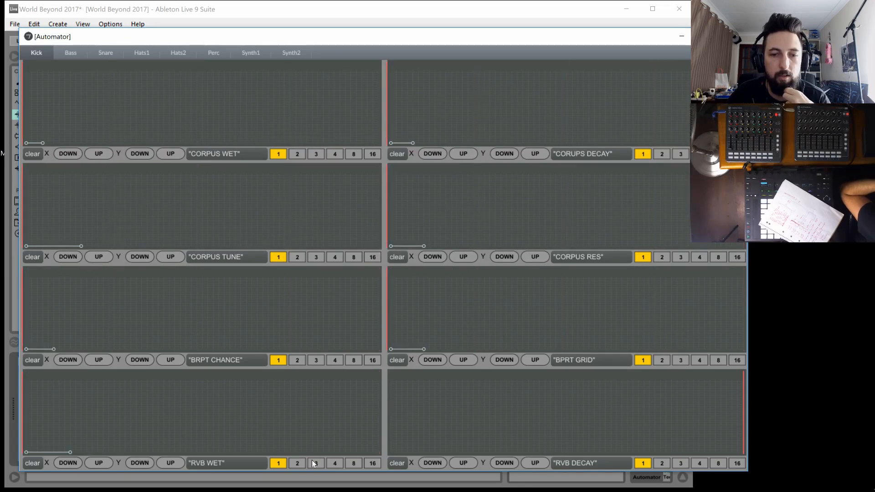
{"action": "left_click", "coordinate": [397, 463]}
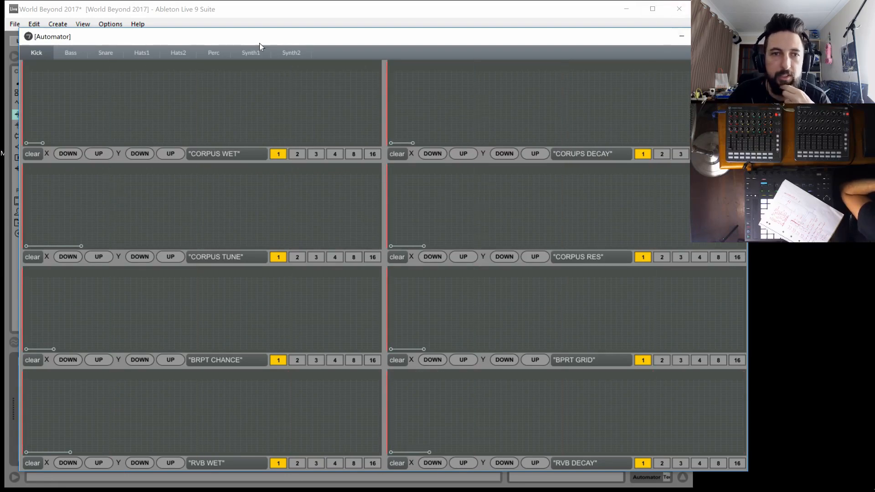
Draw V-shaped curves for LPF and HPF on Synth2, starting high, dipping near the middle and rising again
{"action": "left_click", "coordinate": [285, 54]}
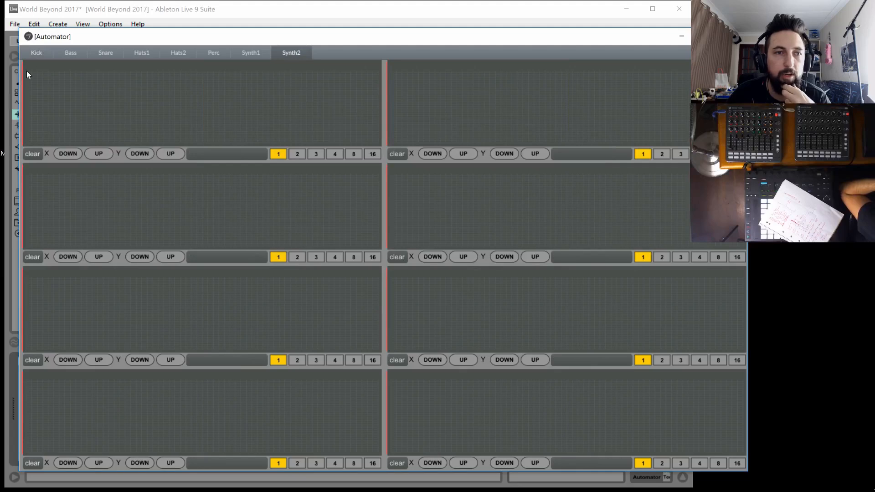
{"action": "left_click_drag", "start_coordinate": [148, 127], "coordinate": [153, 142]}
{"action": "left_click_drag", "start_coordinate": [215, 134], "coordinate": [379, 71]}
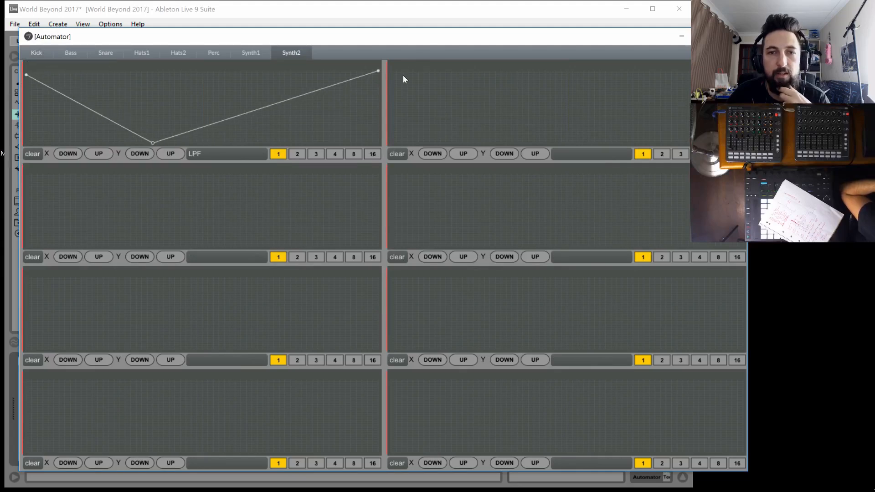
{"action": "left_click", "coordinate": [391, 71]}
{"action": "left_click_drag", "start_coordinate": [511, 119], "coordinate": [690, 92]}
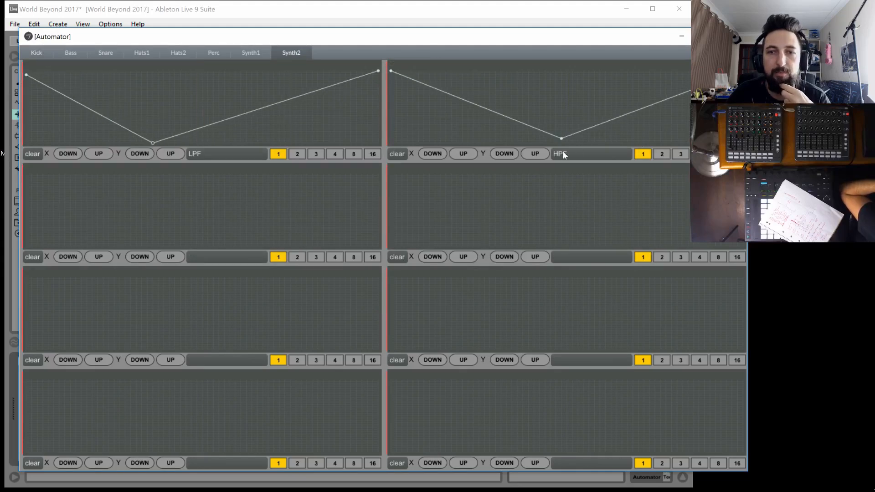
Add breakpoints around Synth2's LPF dip, remove its zero point, and raise the lowest HPF point slightly
{"action": "left_click_drag", "start_coordinate": [207, 100], "coordinate": [152, 116]}
{"action": "left_click", "coordinate": [203, 91]}
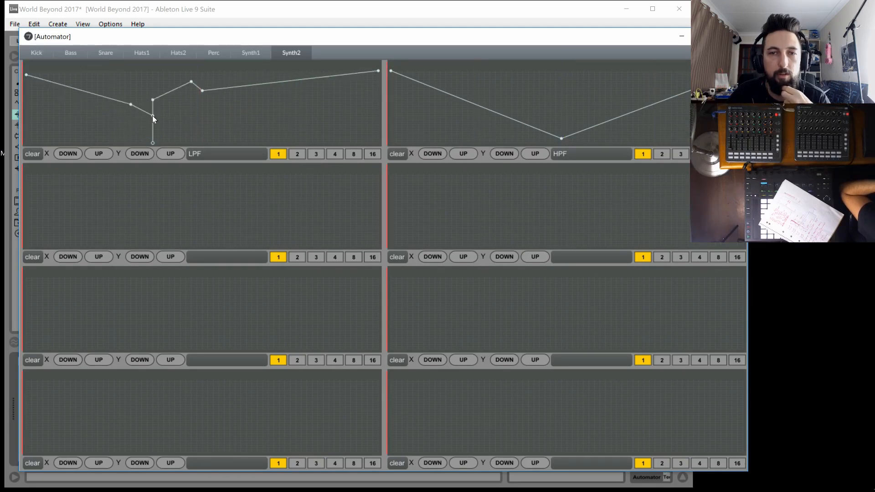
{"action": "left_click", "coordinate": [152, 142]}
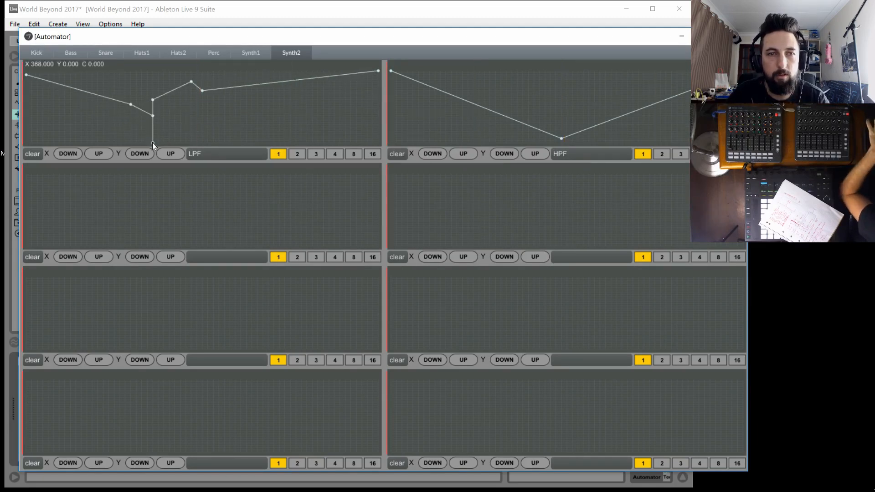
{"action": "left_click", "coordinate": [152, 142], "text": "shift"}
{"action": "left_click_drag", "start_coordinate": [561, 138], "coordinate": [561, 130]}
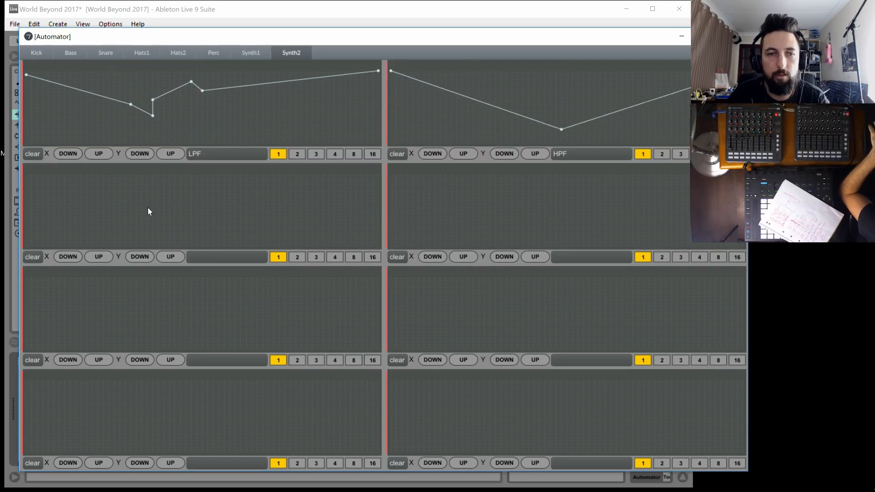
On Synth2, draw a zero-to-full ramp for DLY WET and a nearly flat DLY FB curve that rises toward the end
{"action": "left_click_drag", "start_coordinate": [147, 209], "coordinate": [5, 247]}
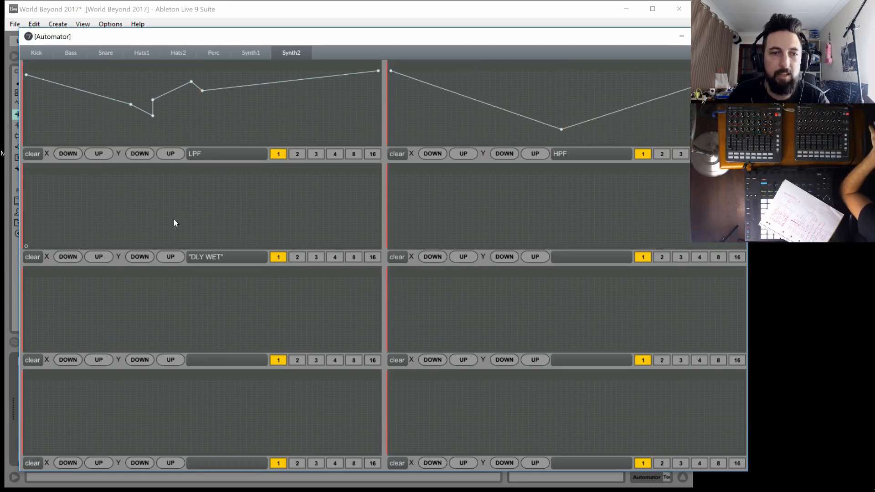
{"action": "left_click_drag", "start_coordinate": [174, 223], "coordinate": [399, 171]}
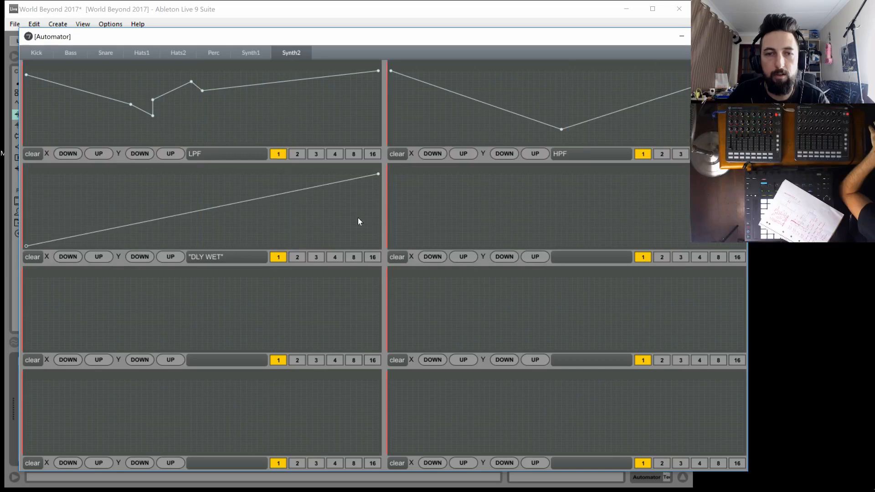
{"action": "left_click", "coordinate": [398, 223]}
{"action": "left_click", "coordinate": [424, 219]}
{"action": "left_click_drag", "start_coordinate": [457, 228], "coordinate": [468, 230]}
{"action": "left_click_drag", "start_coordinate": [549, 228], "coordinate": [578, 228]}
{"action": "left_click", "coordinate": [742, 184]}
Draw Synth2's DLY TIME curve with a low dip, a sharp peak after the middle and a level ending
{"action": "left_click_drag", "start_coordinate": [104, 307], "coordinate": [48, 309]}
{"action": "left_click", "coordinate": [147, 314]}
{"action": "left_click_drag", "start_coordinate": [147, 314], "coordinate": [152, 342]}
{"action": "left_click", "coordinate": [258, 307]}
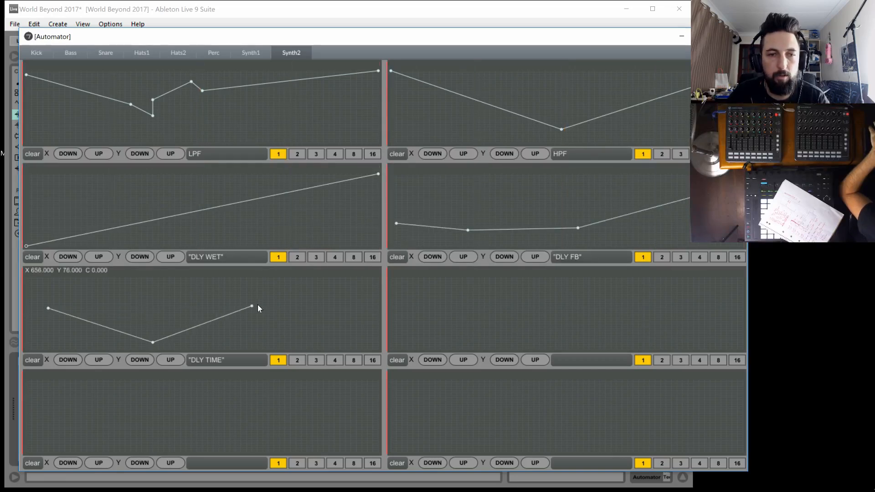
{"action": "left_click", "coordinate": [323, 324]}
{"action": "left_click", "coordinate": [361, 324]}
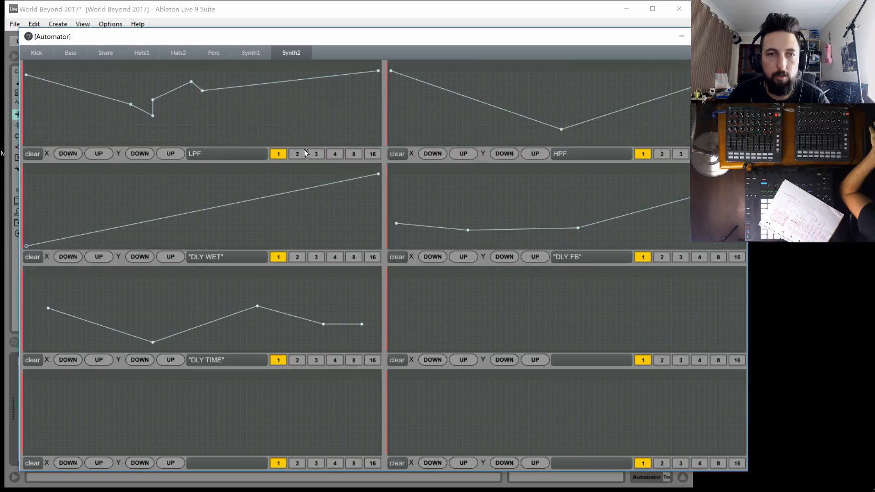
{"action": "left_click_drag", "start_coordinate": [284, 324], "coordinate": [239, 336]}
{"action": "left_click", "coordinate": [230, 333]}
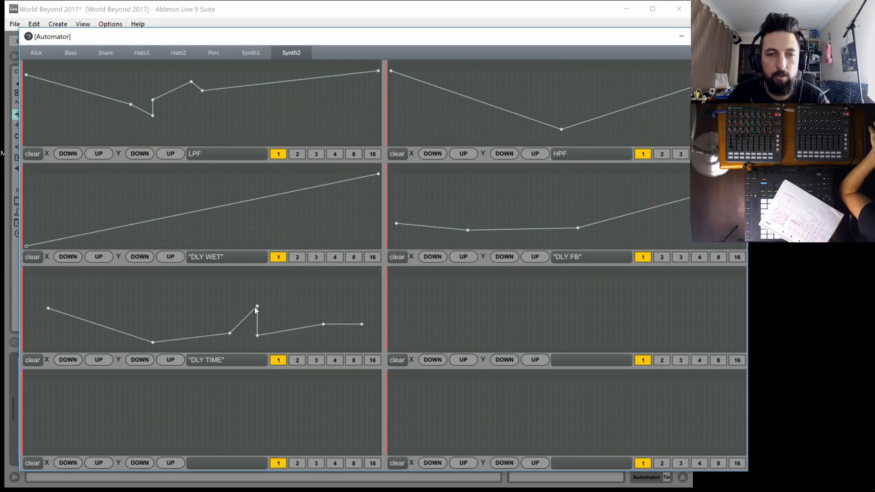
On Synth1, draw a zero-to-full LPF ramp and a FLNG WET curve rising from zero to a full-level plateau before falling
{"action": "left_click", "coordinate": [252, 53]}
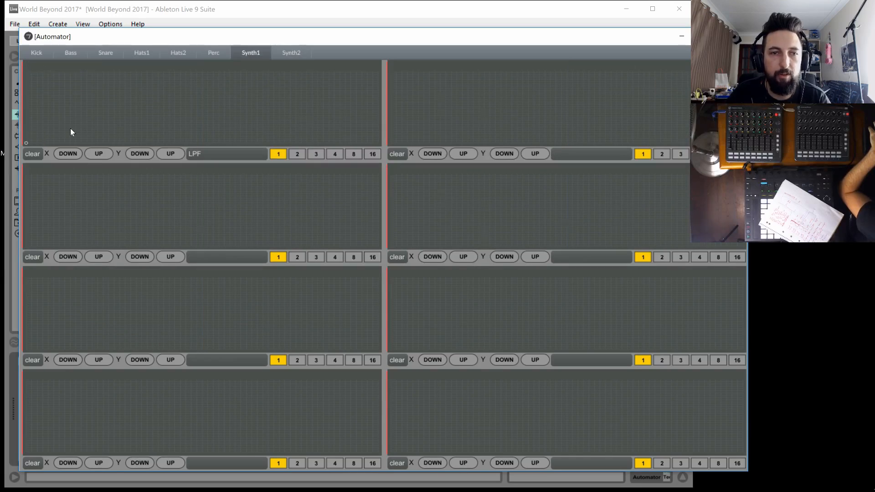
{"action": "left_click_drag", "start_coordinate": [26, 143], "coordinate": [406, 40]}
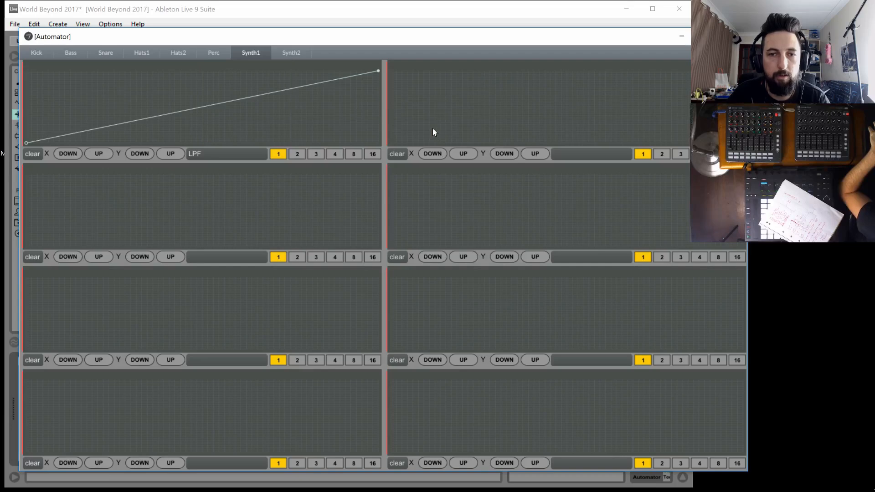
{"action": "left_click", "coordinate": [418, 128]}
{"action": "left_click_drag", "start_coordinate": [418, 128], "coordinate": [431, 125]}
{"action": "left_click_drag", "start_coordinate": [482, 114], "coordinate": [500, 141]}
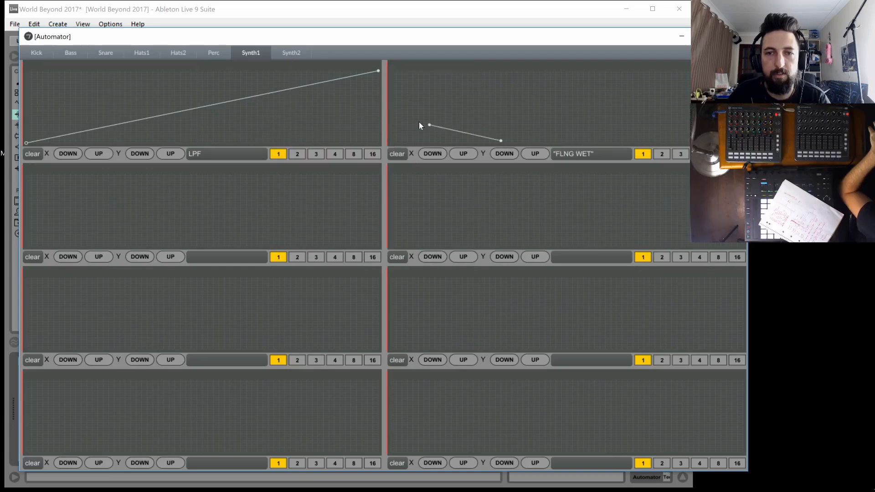
{"action": "left_click_drag", "start_coordinate": [396, 137], "coordinate": [379, 151]}
{"action": "left_click_drag", "start_coordinate": [479, 102], "coordinate": [502, 70]}
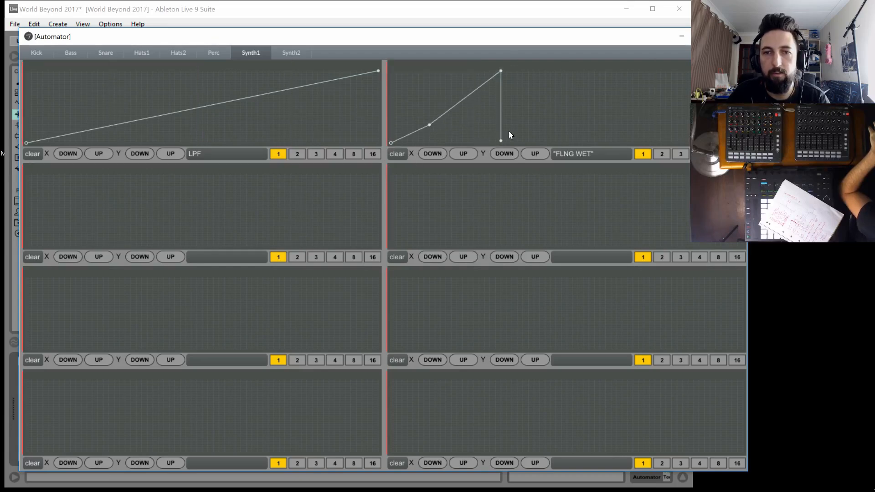
{"action": "left_click_drag", "start_coordinate": [501, 141], "coordinate": [628, 70]}
Draw rising ramps from zero to full for Synth1's FLNG TIME and FLNG FB
{"action": "left_click_drag", "start_coordinate": [55, 235], "coordinate": [2, 258]}
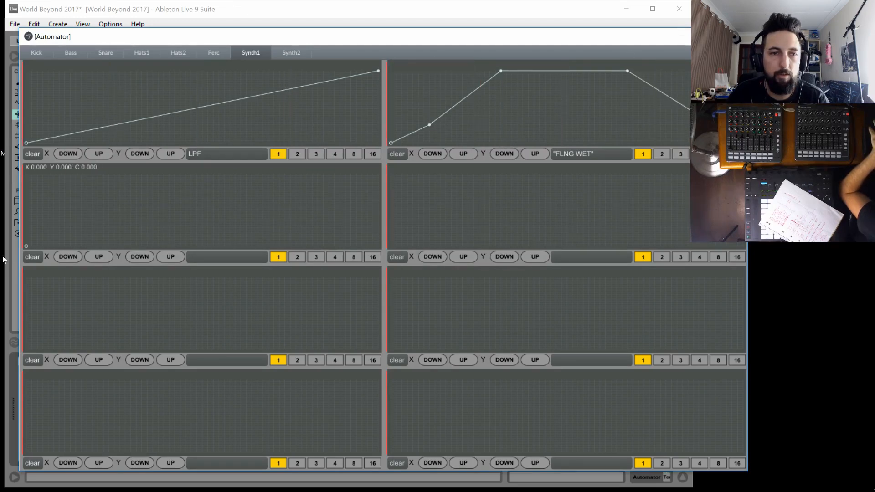
{"action": "left_click_drag", "start_coordinate": [356, 183], "coordinate": [418, 139]}
{"action": "left_click_drag", "start_coordinate": [405, 237], "coordinate": [395, 252]}
{"action": "left_click_drag", "start_coordinate": [492, 208], "coordinate": [687, 172]}
{"action": "left_click_drag", "start_coordinate": [46, 281], "coordinate": [1, 268]}
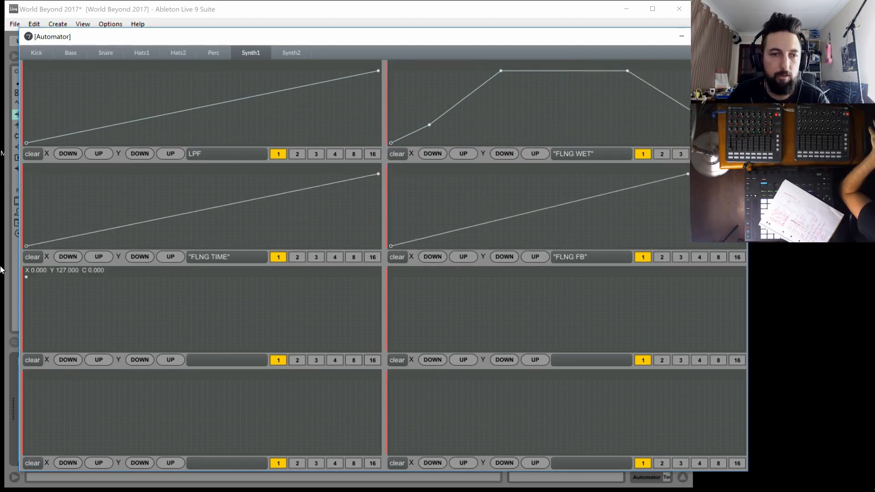
{"action": "left_click_drag", "start_coordinate": [127, 300], "coordinate": [384, 324]}
{"action": "left_click_drag", "start_coordinate": [161, 339], "coordinate": [18, 350]}
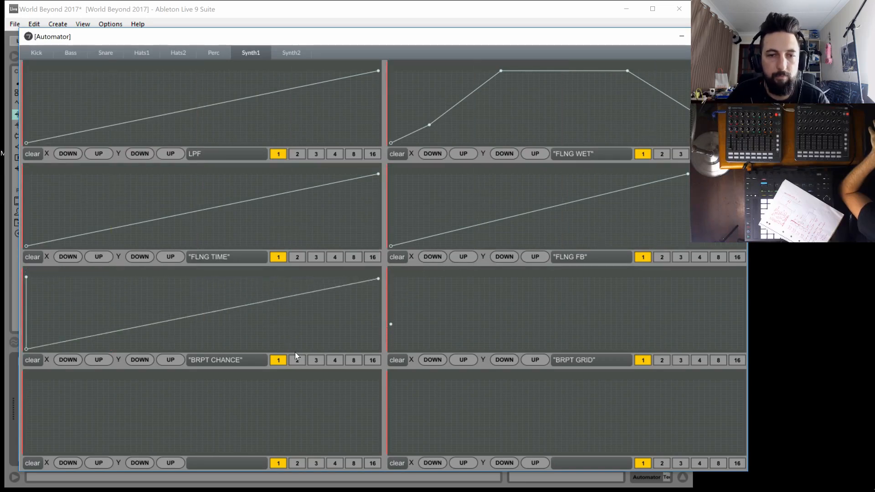
Set Synth1's BRPT CHANCE to 4 and redraw its curve at zero until near the middle, jumping to a full-level plateau
{"action": "left_click", "coordinate": [335, 360]}
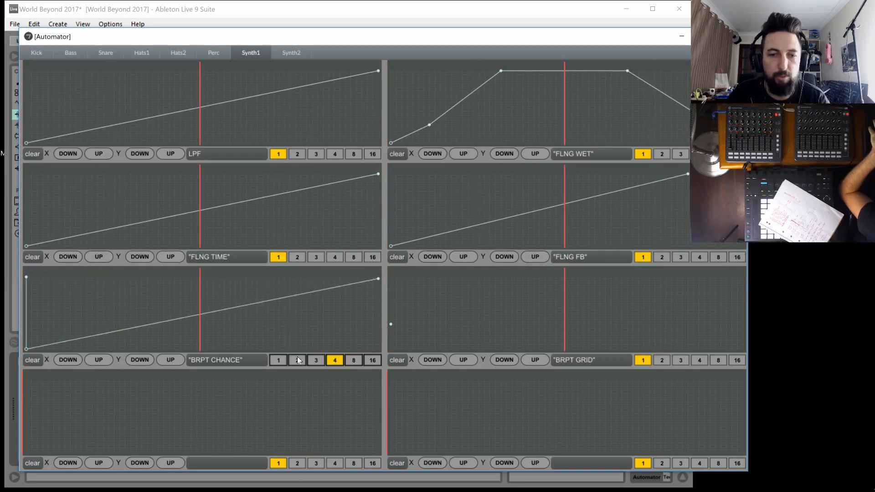
{"action": "left_click", "coordinate": [33, 360]}
{"action": "left_click", "coordinate": [98, 333]}
{"action": "left_click_drag", "start_coordinate": [114, 330], "coordinate": [181, 349]}
{"action": "left_click_drag", "start_coordinate": [190, 283], "coordinate": [189, 261]}
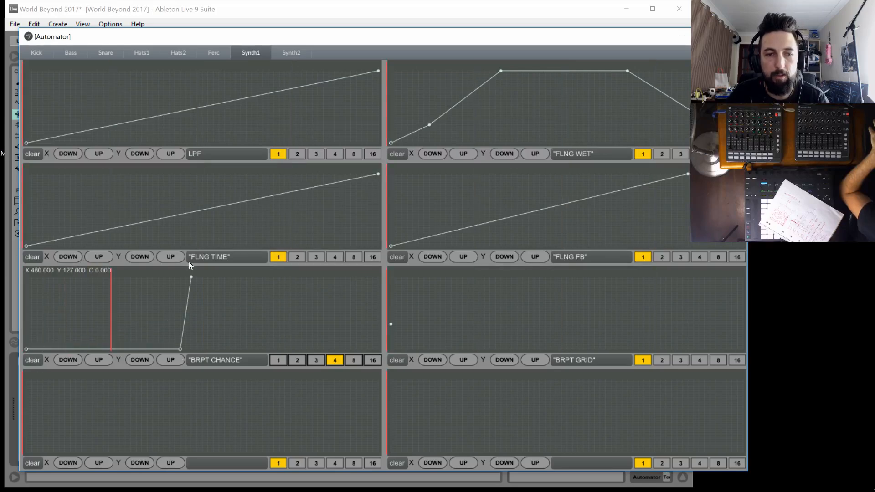
{"action": "left_click_drag", "start_coordinate": [332, 273], "coordinate": [382, 270]}
On Synth1, draw a BRPT GRID curve rising from about mid-level to full and a zero-to-full RVB WET ramp
{"action": "left_click_drag", "start_coordinate": [428, 312], "coordinate": [389, 315]}
{"action": "left_click_drag", "start_coordinate": [460, 295], "coordinate": [746, 275]}
{"action": "left_click_drag", "start_coordinate": [47, 429], "coordinate": [22, 453]}
{"action": "left_click_drag", "start_coordinate": [83, 446], "coordinate": [425, 380]}
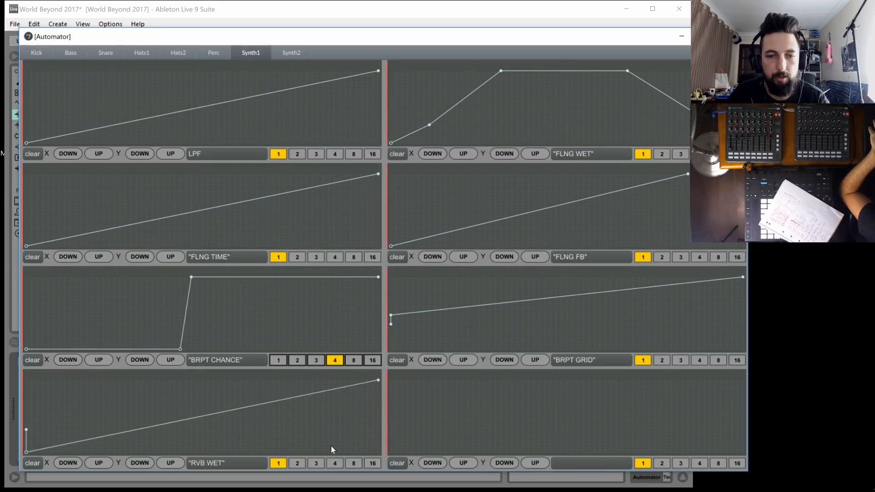
Set Synth1's RVB WET to 2 with its ramp ending near mid-level, and draw a nearly flat, slightly rising RVB DECAY line
{"action": "left_click", "coordinate": [295, 465]}
{"action": "left_click_drag", "start_coordinate": [219, 420], "coordinate": [795, 415]}
{"action": "left_click", "coordinate": [378, 380], "text": "shift"}
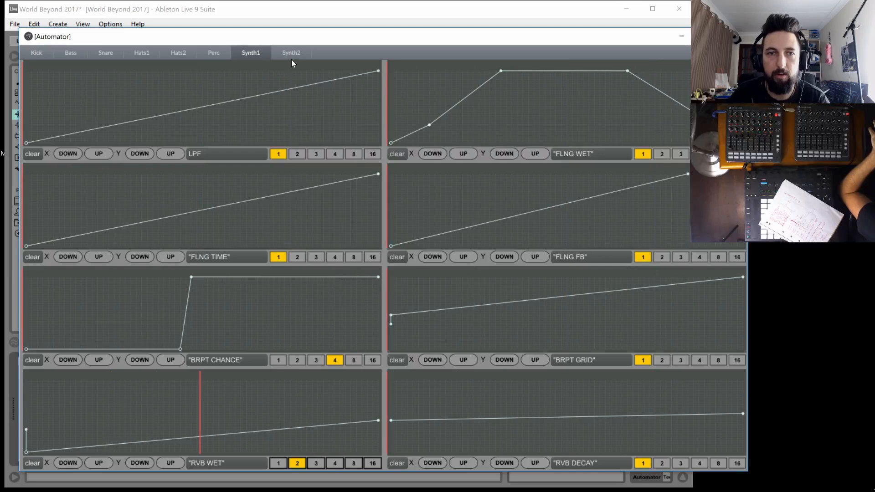
On Perc, draw an LPF curve that falls from full to about mid-level near the middle and rises back to full
{"action": "left_click", "coordinate": [212, 52]}
{"action": "left_click_drag", "start_coordinate": [36, 132], "coordinate": [19, 106]}
{"action": "left_click_drag", "start_coordinate": [180, 97], "coordinate": [470, 40]}
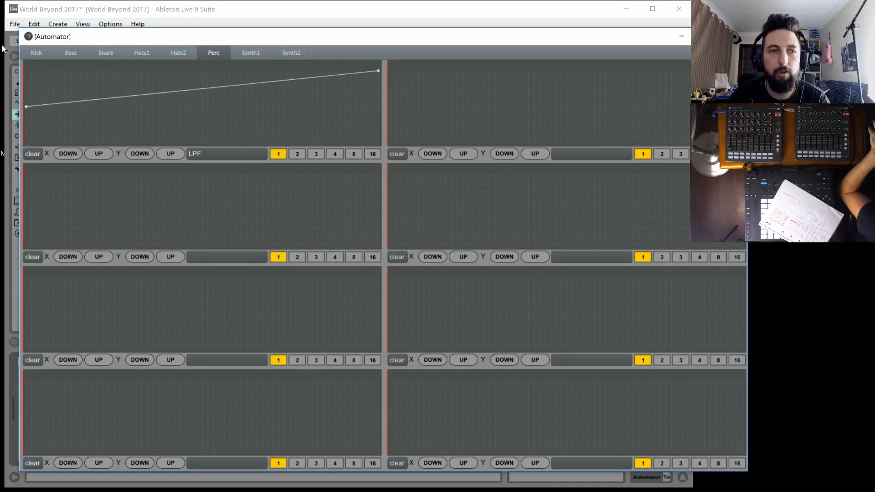
{"action": "left_click_drag", "start_coordinate": [31, 81], "coordinate": [26, 72]}
{"action": "left_click_drag", "start_coordinate": [184, 85], "coordinate": [187, 108]}
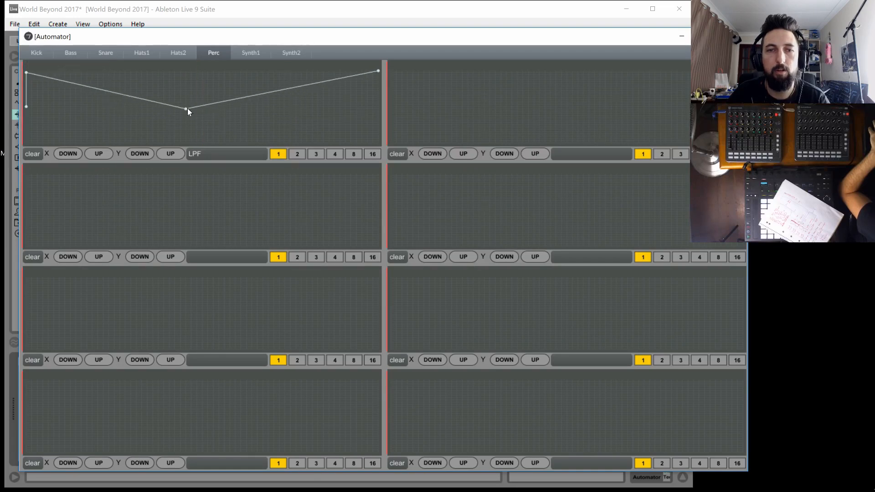
Draw a shallow HPF ramp for Perc from zero to about a quarter of the level
{"action": "left_click", "coordinate": [419, 77]}
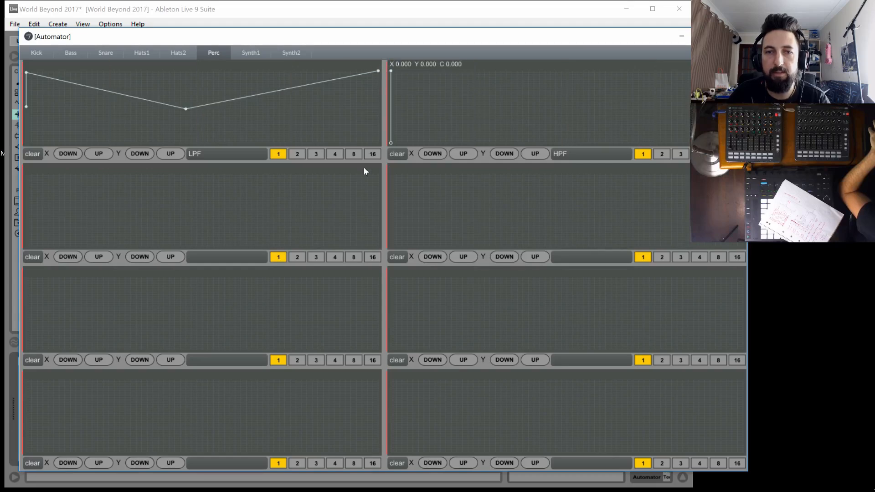
{"action": "left_click", "coordinate": [391, 143]}
{"action": "left_click_drag", "start_coordinate": [740, 141], "coordinate": [742, 121]}
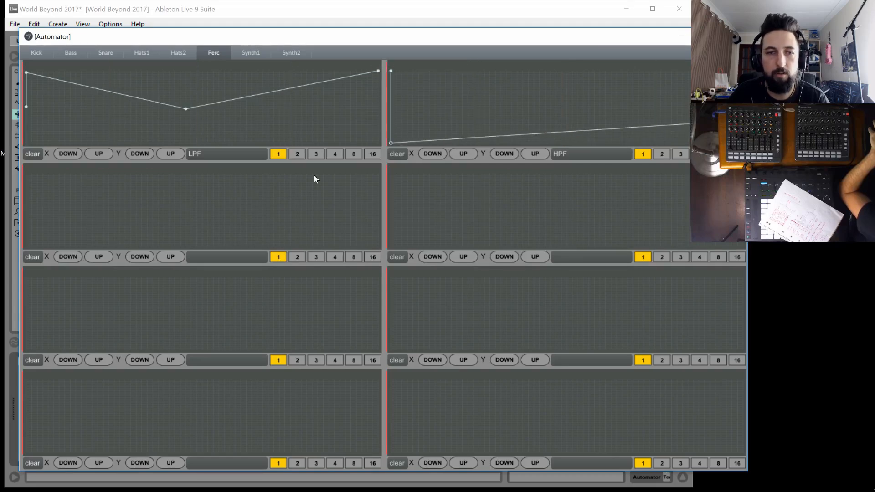
On Perc, draw a DLY WET curve peaking at full near the middle before falling, and a nearly flat mid-level DLY FB line
{"action": "left_click_drag", "start_coordinate": [159, 213], "coordinate": [32, 209]}
{"action": "left_click_drag", "start_coordinate": [139, 180], "coordinate": [202, 171]}
{"action": "left_click_drag", "start_coordinate": [301, 205], "coordinate": [420, 267]}
{"action": "left_click_drag", "start_coordinate": [402, 232], "coordinate": [387, 208]}
{"action": "left_click_drag", "start_coordinate": [640, 203], "coordinate": [747, 205]}
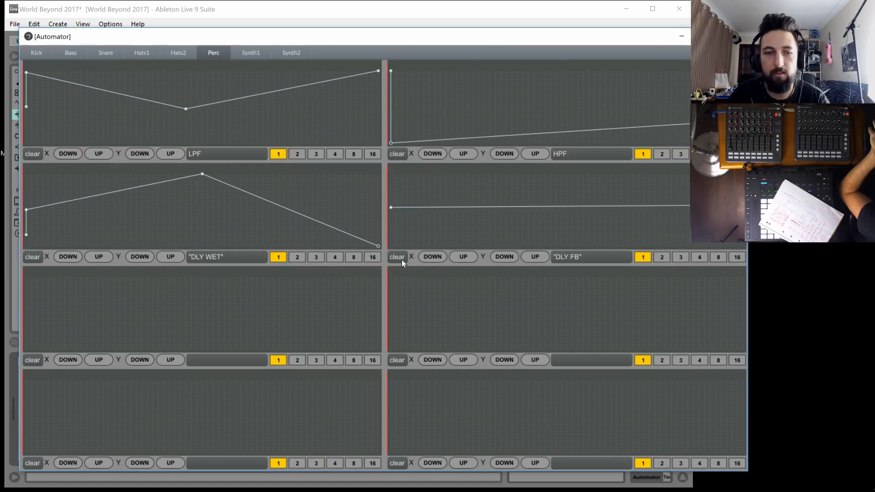
Draw Perc's DLY TIME curve falling from about mid-level to zero, and hold the second half of DLY WET at full
{"action": "left_click_drag", "start_coordinate": [42, 342], "coordinate": [22, 335]}
{"action": "left_click_drag", "start_coordinate": [86, 329], "coordinate": [548, 436]}
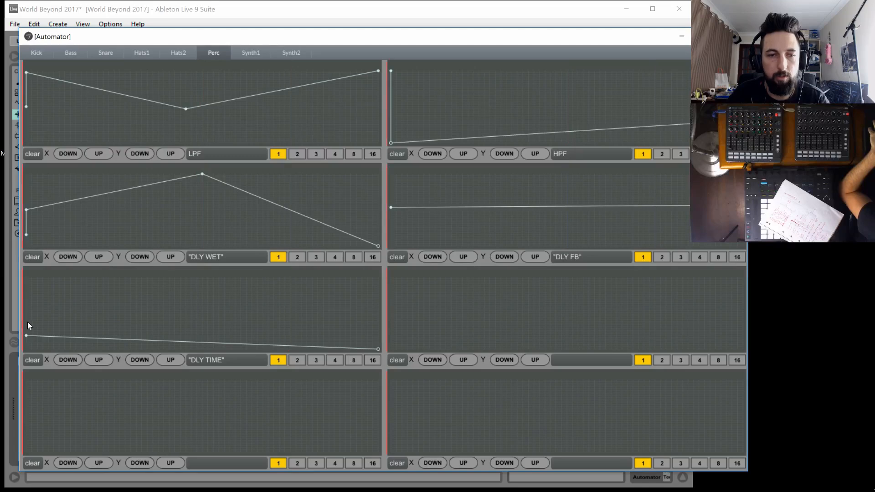
{"action": "left_click_drag", "start_coordinate": [24, 310], "coordinate": [26, 294]}
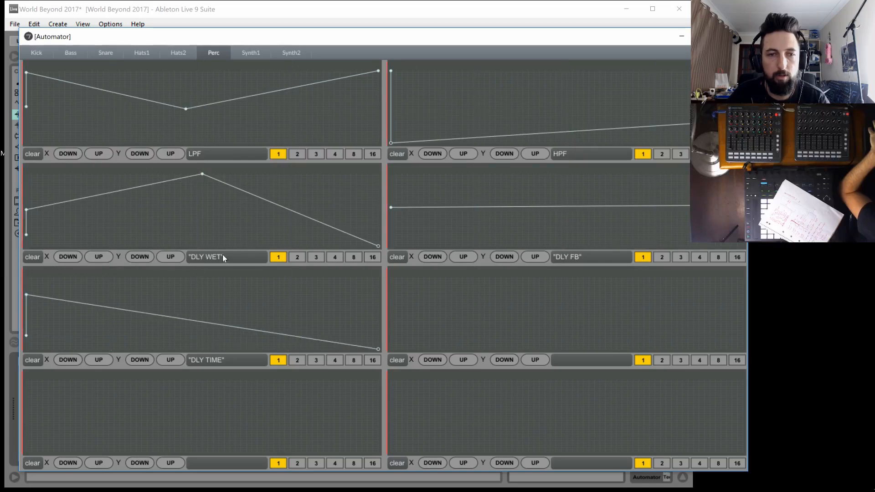
{"action": "left_click_drag", "start_coordinate": [274, 214], "coordinate": [400, 155]}
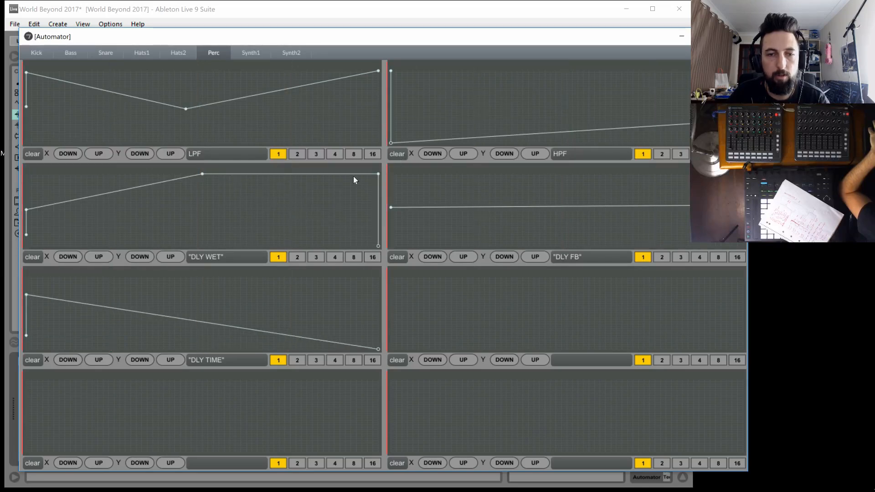
{"action": "left_click_drag", "start_coordinate": [27, 294], "coordinate": [21, 315]}
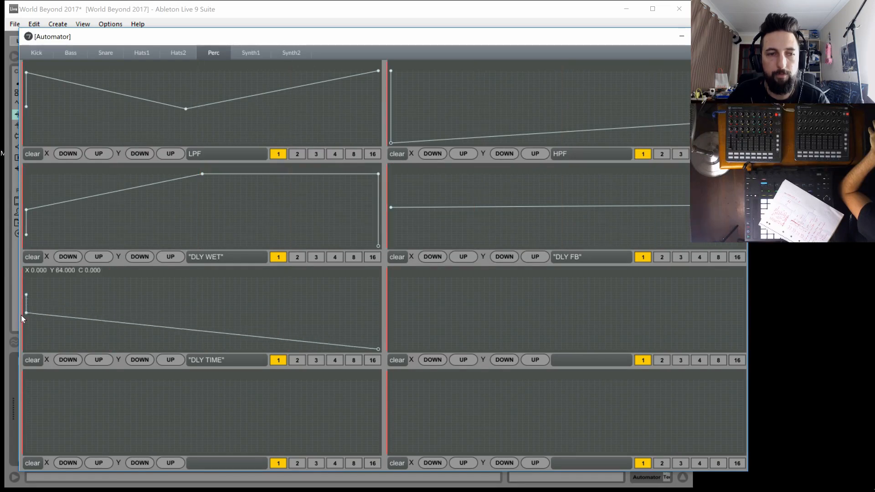
Draw Perc's SHIFT AMNT curve rising from mid-level to near full before the middle, ending low before the end
{"action": "left_click", "coordinate": [24, 430]}
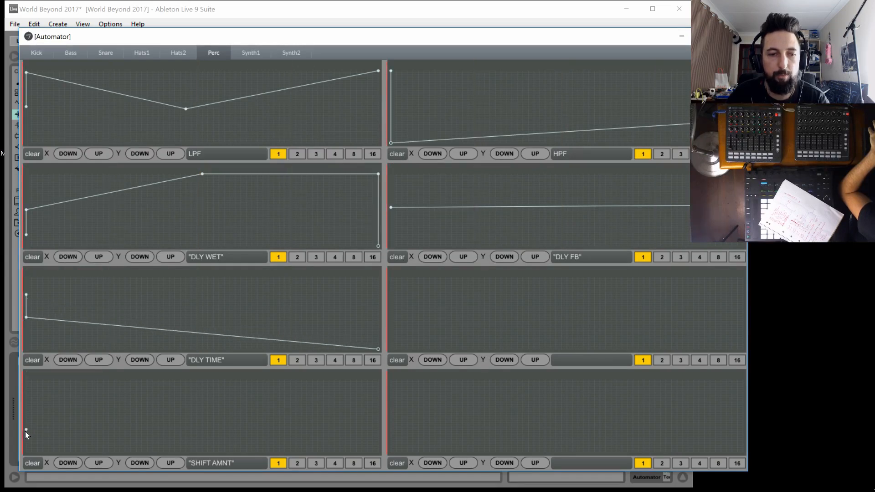
{"action": "left_click_drag", "start_coordinate": [25, 429], "coordinate": [175, 382]}
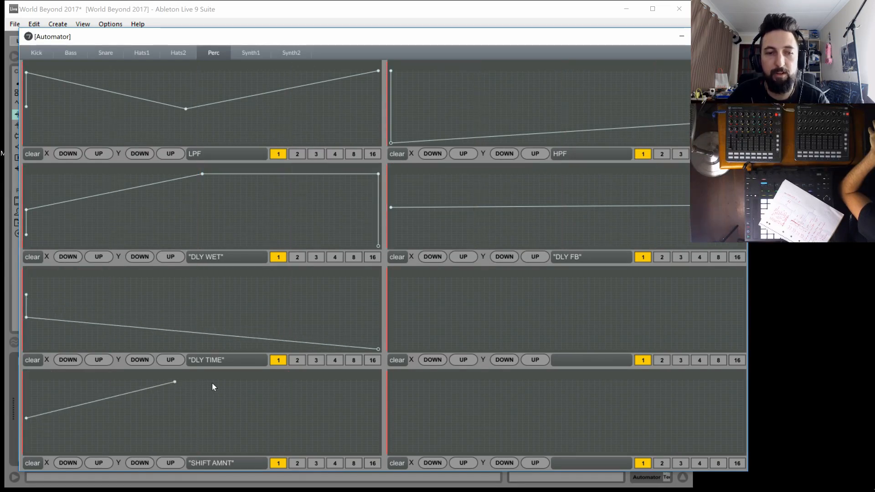
{"action": "left_click", "coordinate": [306, 434]}
{"action": "left_click_drag", "start_coordinate": [304, 434], "coordinate": [312, 441]}
Draw Perc's SHIFT RATE curve rising from near zero to a peak before the middle and falling to zero; set SHIFT AMNT to 8
{"action": "left_click", "coordinate": [390, 447]}
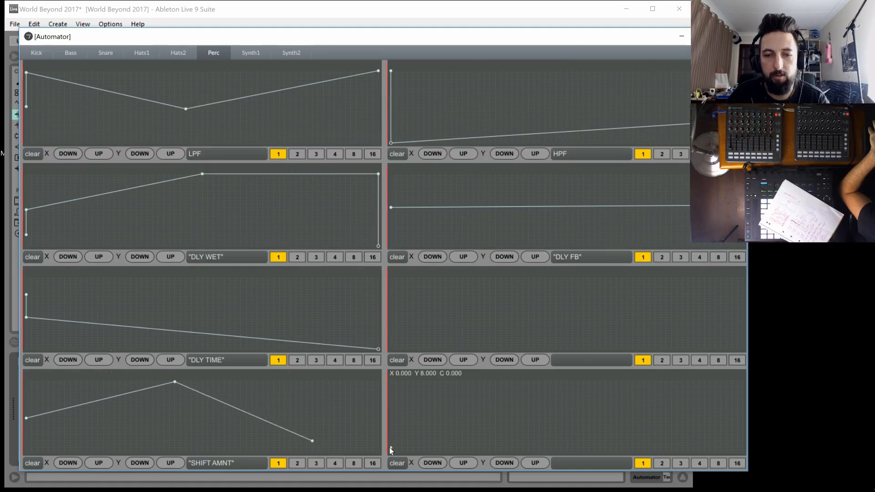
{"action": "left_click_drag", "start_coordinate": [472, 413], "coordinate": [517, 407]}
{"action": "left_click", "coordinate": [599, 407]}
{"action": "left_click_drag", "start_coordinate": [628, 406], "coordinate": [799, 462]}
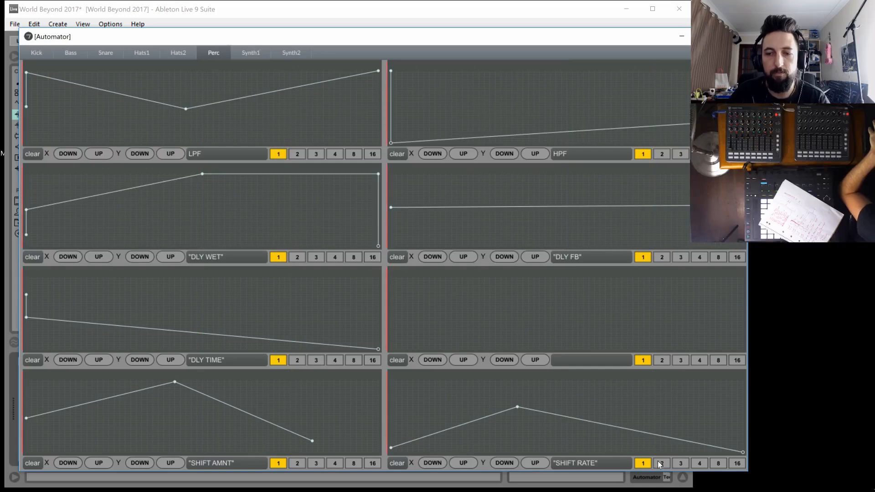
{"action": "left_click", "coordinate": [354, 463]}
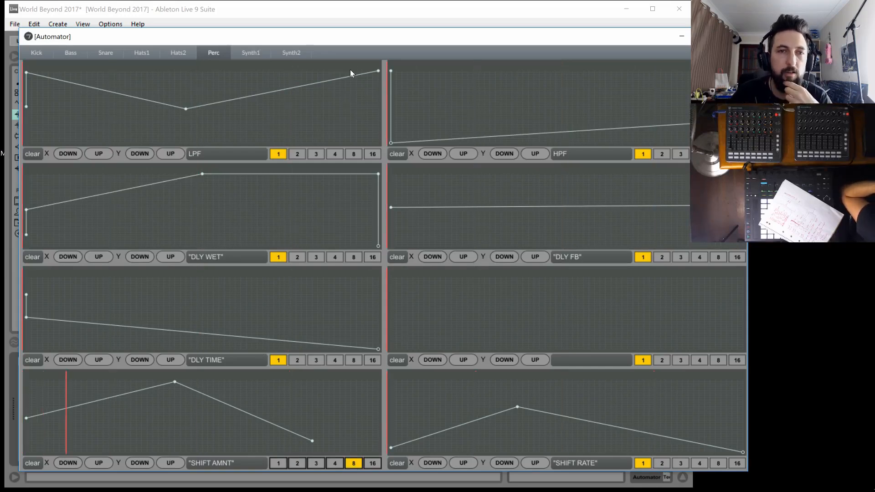
On Hats2, set BPRT CHANCE to 4 and draw two full-level peaks, the first with a short plateau, separated by a stretch at zero
{"action": "left_click", "coordinate": [180, 54]}
{"action": "left_click_drag", "start_coordinate": [80, 108], "coordinate": [0, 155]}
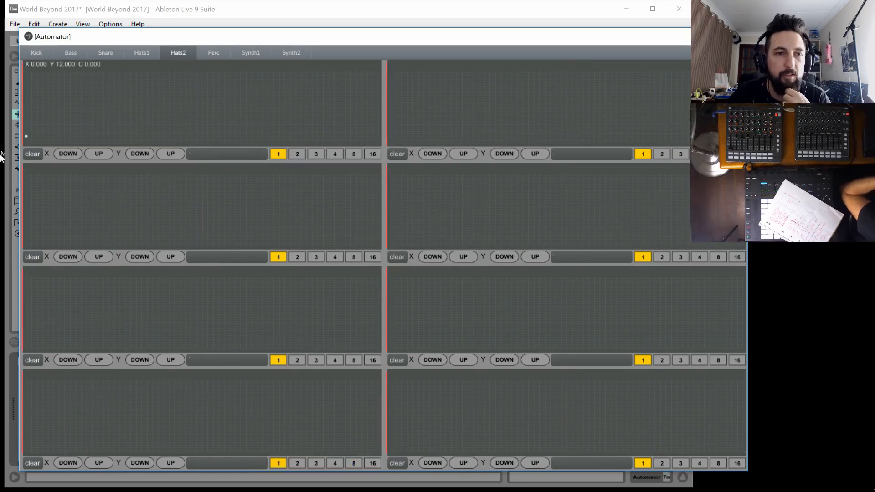
{"action": "left_click_drag", "start_coordinate": [93, 123], "coordinate": [125, 71]}
{"action": "left_click", "coordinate": [335, 154]}
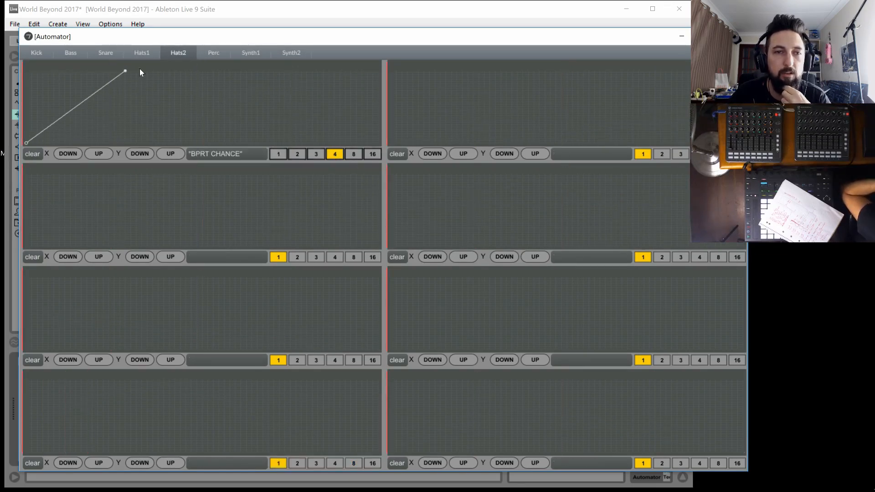
{"action": "left_click_drag", "start_coordinate": [139, 72], "coordinate": [158, 71]}
{"action": "left_click_drag", "start_coordinate": [195, 70], "coordinate": [247, 144]}
{"action": "left_click_drag", "start_coordinate": [320, 78], "coordinate": [389, 127]}
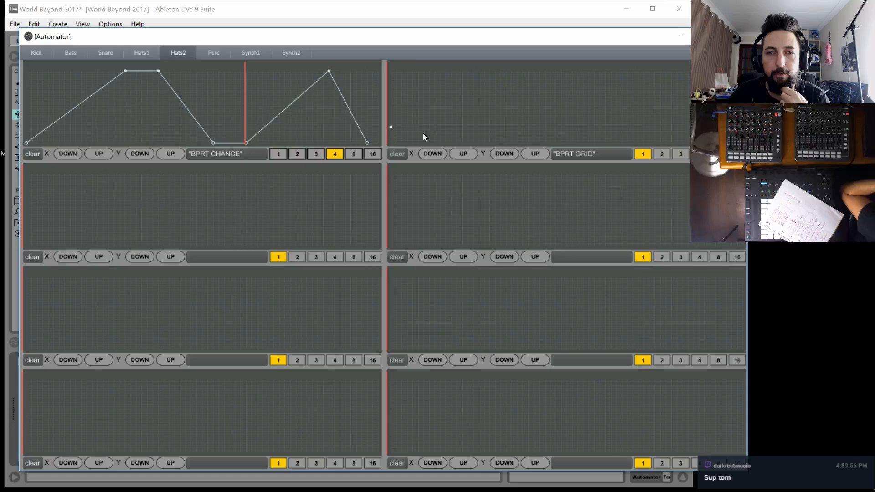
Draw Hats2's BPRT GRID curve with a low start, a high peak before the middle, a low stretch and a final rise
{"action": "left_click", "coordinate": [501, 125]}
{"action": "left_click", "coordinate": [545, 79]}
{"action": "left_click", "coordinate": [616, 122]}
{"action": "left_click", "coordinate": [677, 129]}
{"action": "left_click", "coordinate": [705, 71]}
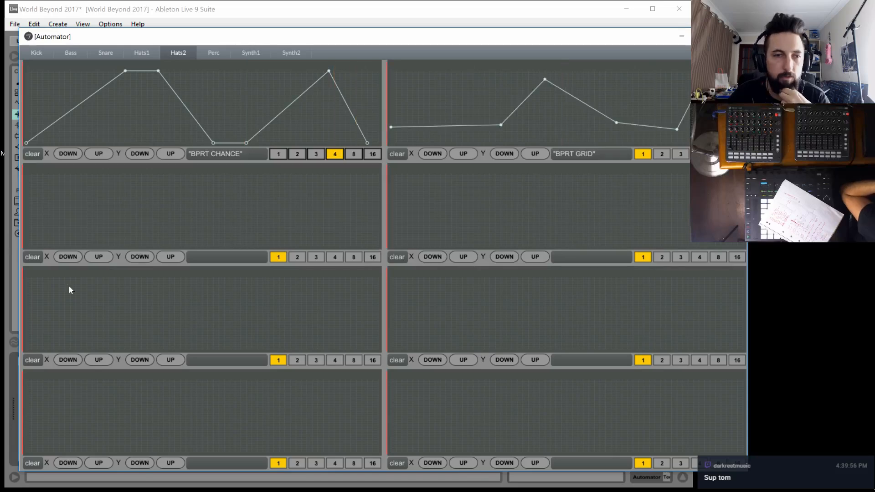
Set Hats2's PHASE WET to 4 and draw it at about zero for the first half and level at half for the second
{"action": "left_click", "coordinate": [32, 238]}
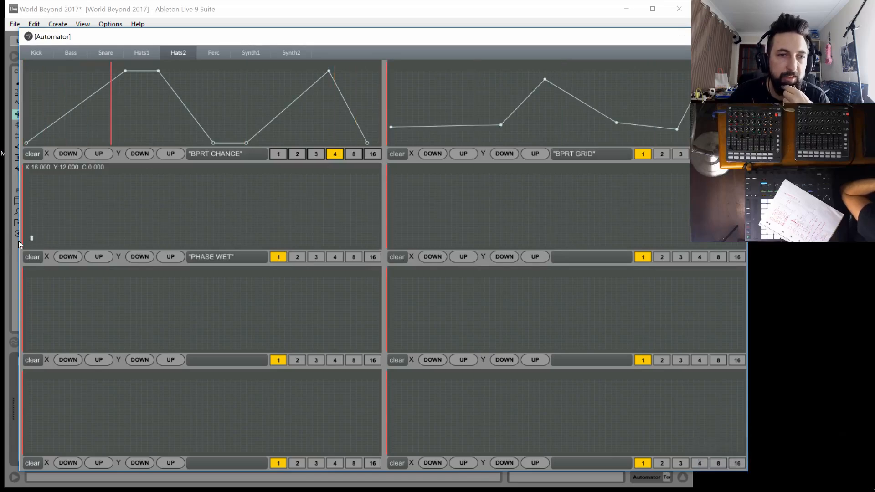
{"action": "left_click_drag", "start_coordinate": [30, 237], "coordinate": [29, 245]}
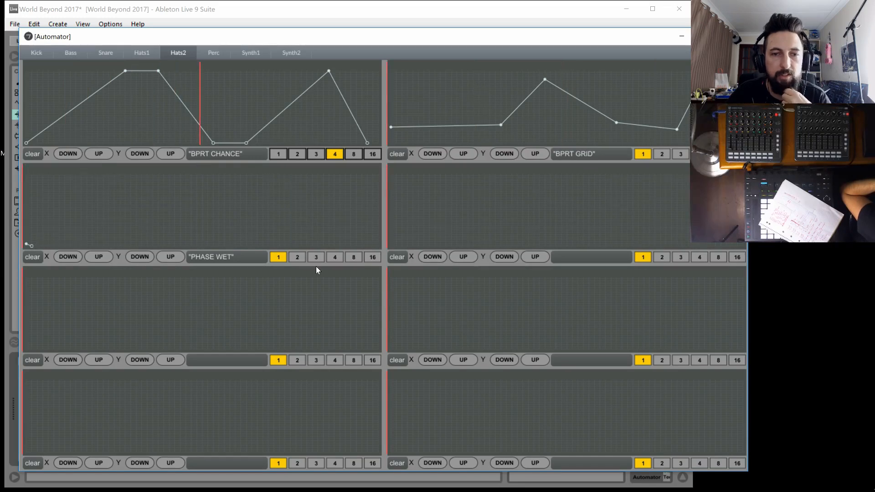
{"action": "left_click", "coordinate": [335, 257]}
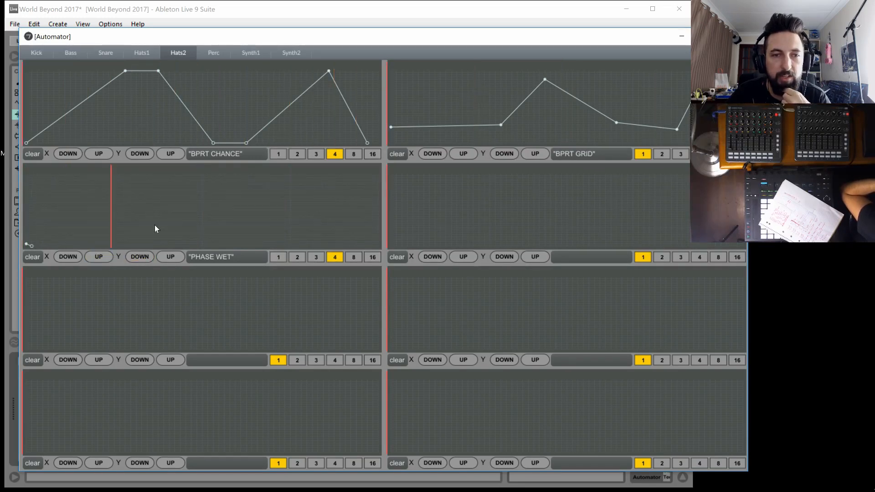
{"action": "left_click", "coordinate": [203, 245]}
{"action": "left_click_drag", "start_coordinate": [204, 245], "coordinate": [439, 168]}
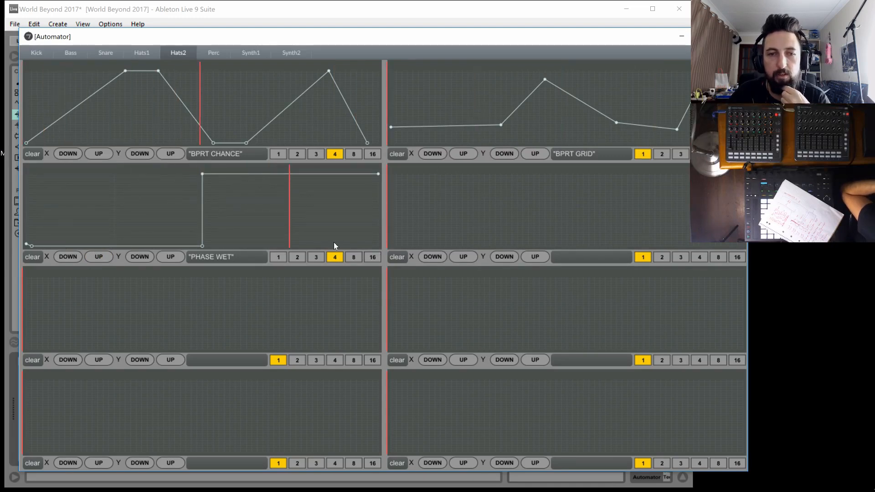
{"action": "left_click", "coordinate": [204, 209]}
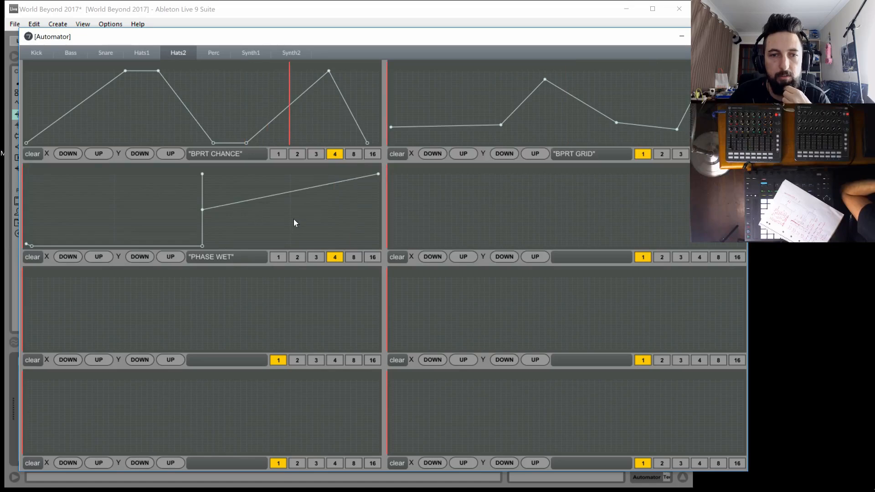
{"action": "left_click", "coordinate": [380, 209]}
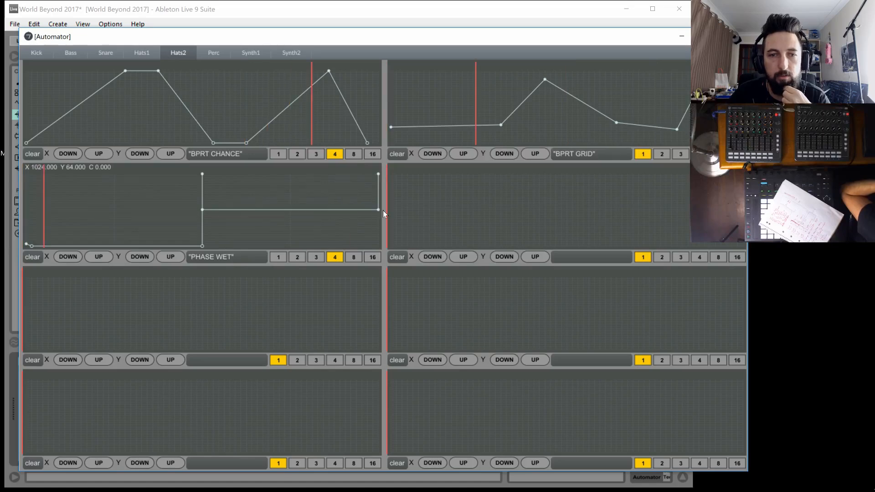
Draw Hats2's PHASE FREQ curve rising from low to full before the middle and falling back to low, and set it to 2
{"action": "left_click", "coordinate": [392, 232]}
{"action": "left_click_drag", "start_coordinate": [406, 226], "coordinate": [545, 173]}
{"action": "left_click_drag", "start_coordinate": [553, 175], "coordinate": [744, 237]}
{"action": "left_click", "coordinate": [662, 256]}
Draw Hats2's VOCOD WET curve at zero past the middle, rising to a full-level peak and falling to zero at the end
{"action": "left_click", "coordinate": [27, 328]}
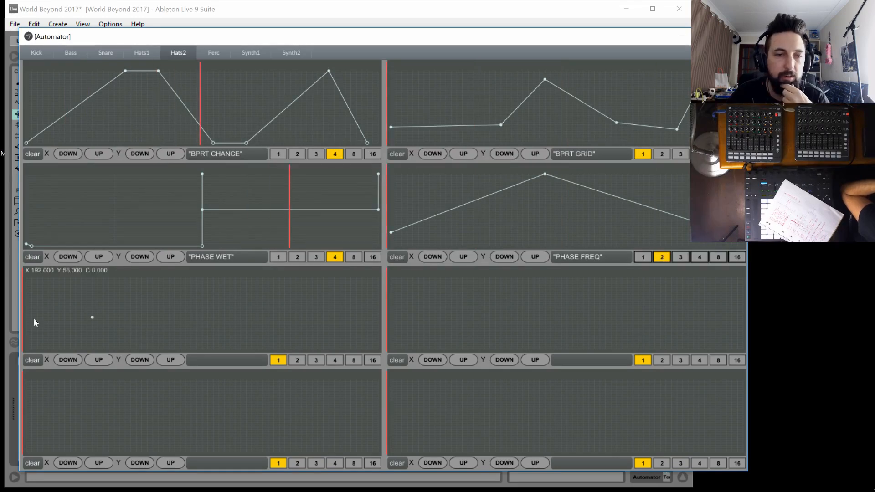
{"action": "left_click", "coordinate": [142, 306]}
{"action": "left_click_drag", "start_coordinate": [190, 291], "coordinate": [263, 271]}
{"action": "left_click_drag", "start_coordinate": [210, 302], "coordinate": [229, 335]}
{"action": "left_click_drag", "start_coordinate": [340, 321], "coordinate": [395, 361]}
{"action": "left_click_drag", "start_coordinate": [131, 333], "coordinate": [23, 356]}
{"action": "left_click_drag", "start_coordinate": [220, 336], "coordinate": [235, 349]}
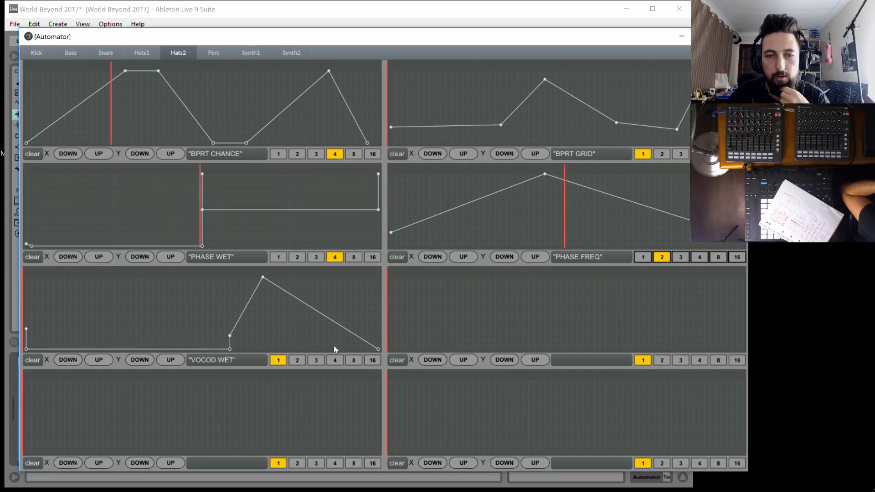
Draw zero-to-full ramps for Hats2's VOCOD FMNT and VOCOD DEPTH
{"action": "left_click_drag", "start_coordinate": [401, 341], "coordinate": [389, 351]}
{"action": "left_click_drag", "start_coordinate": [473, 324], "coordinate": [745, 273]}
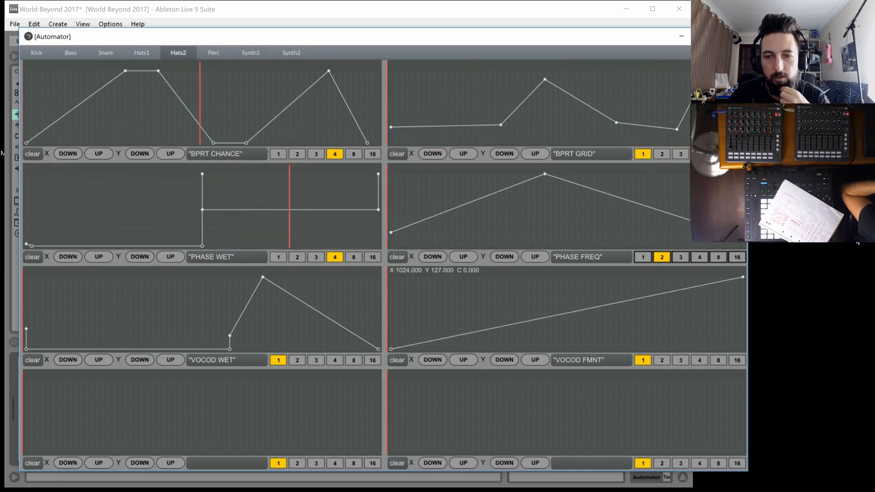
{"action": "left_click_drag", "start_coordinate": [42, 442], "coordinate": [24, 454]}
{"action": "left_click_drag", "start_coordinate": [108, 443], "coordinate": [550, 268]}
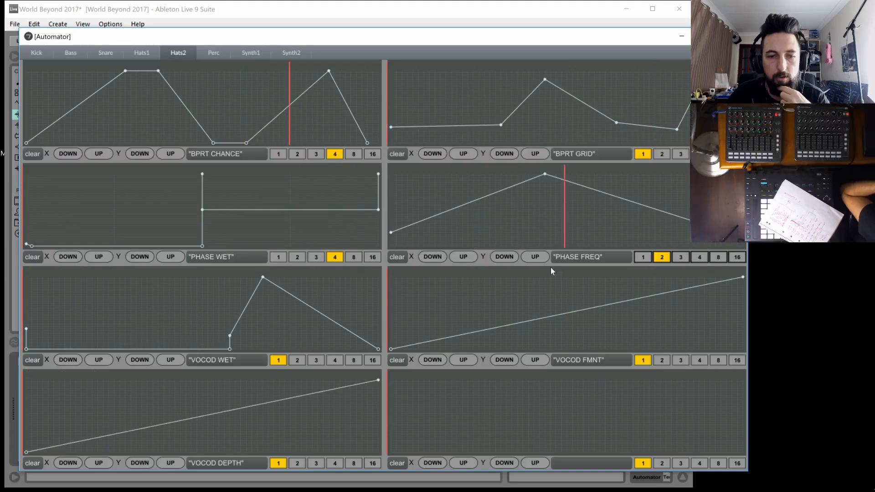
Draw Hats2's VOCOD REL curve rising from zero to a long lower-middle stretch, dipping near the end and finishing high
{"action": "left_click", "coordinate": [396, 452]}
{"action": "left_click", "coordinate": [468, 423]}
{"action": "left_click_drag", "start_coordinate": [545, 422], "coordinate": [666, 427]}
{"action": "left_click", "coordinate": [699, 434]}
{"action": "left_click", "coordinate": [740, 386]}
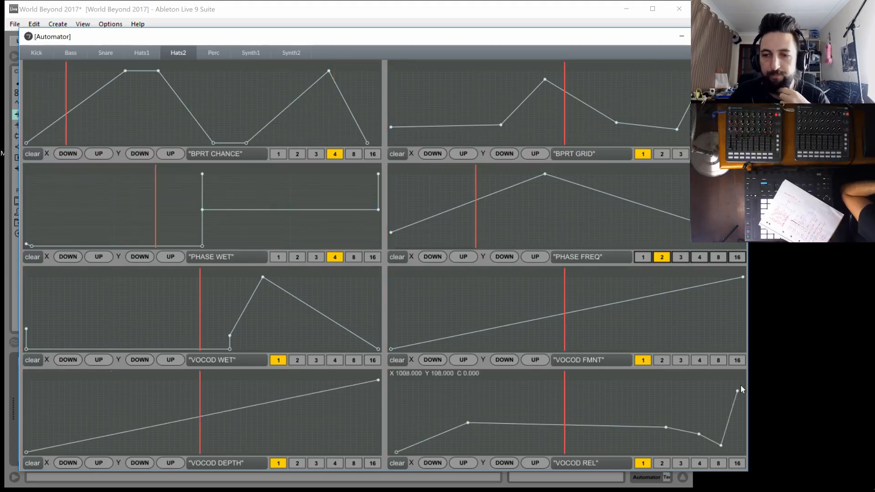
On Hats1, draw a CORPUS WET curve starting high, dipping low, climbing past mid-level, dipping again and ending high
{"action": "left_click", "coordinate": [141, 52]}
{"action": "left_click", "coordinate": [27, 75]}
{"action": "left_click", "coordinate": [104, 134]}
{"action": "left_click", "coordinate": [307, 100]}
{"action": "left_click", "coordinate": [339, 134]}
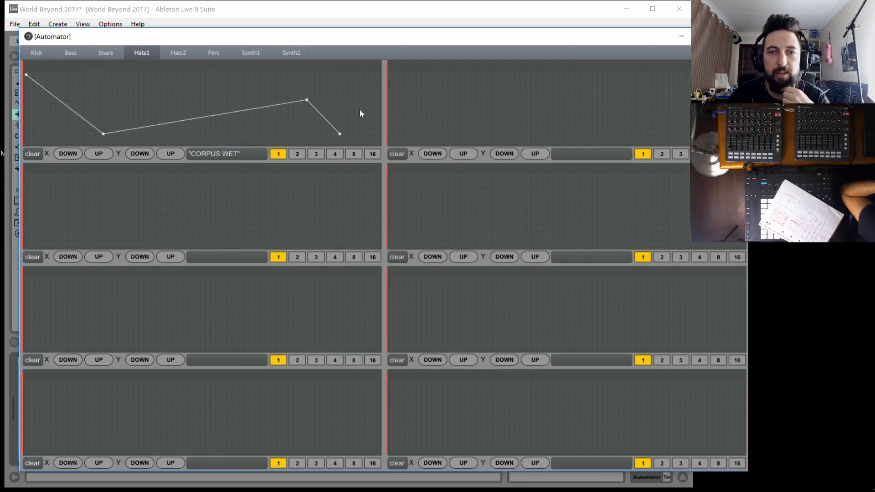
{"action": "left_click", "coordinate": [378, 85]}
Draw Hats1's CORPUS DECAY curve falling from full to a low point before the middle, then rising slightly to a level ending
{"action": "left_click_drag", "start_coordinate": [447, 99], "coordinate": [391, 71]}
{"action": "left_click", "coordinate": [451, 111]}
{"action": "left_click", "coordinate": [539, 122]}
{"action": "left_click_drag", "start_coordinate": [605, 112], "coordinate": [660, 113]}
{"action": "left_click", "coordinate": [740, 113]}
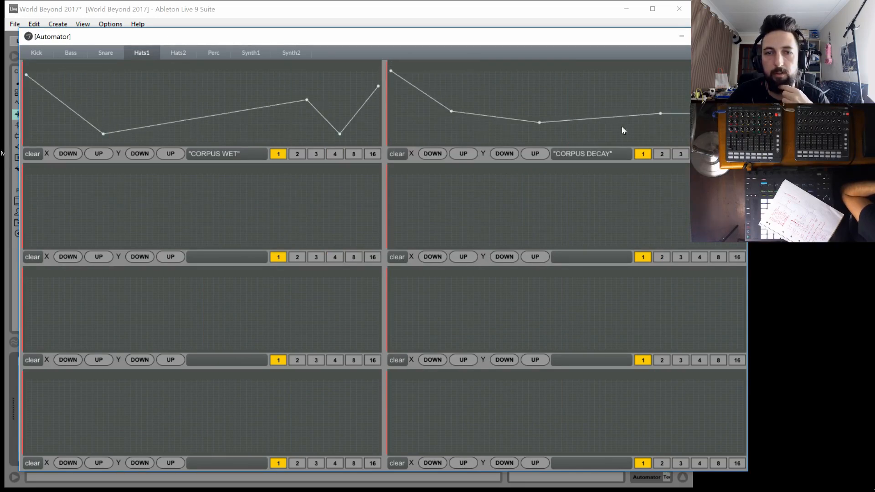
On Hats1, add two low dip points to CORPUS DECAY and extra points at the start and first dip of CORPUS WET
{"action": "left_click", "coordinate": [468, 136]}
{"action": "left_click", "coordinate": [407, 120]}
{"action": "left_click", "coordinate": [103, 130]}
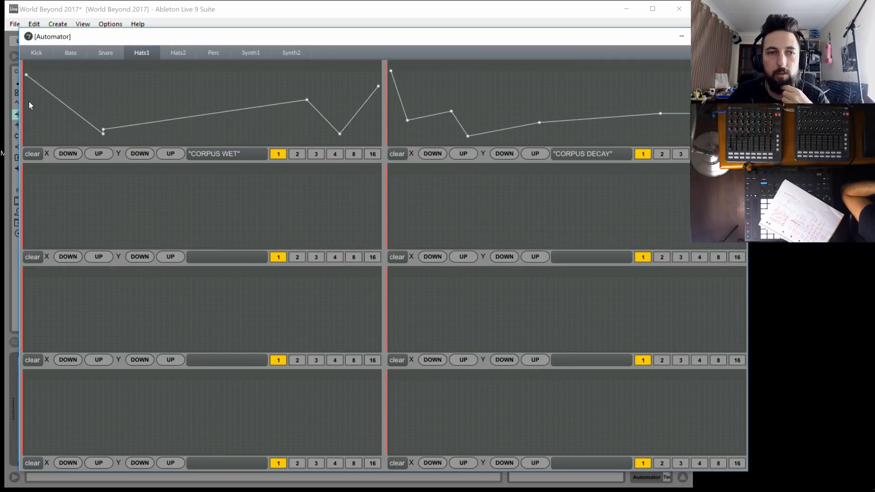
{"action": "left_click", "coordinate": [26, 113]}
Draw Hats1's CORPUS TUNE curve rising from above mid-level, plunging sharply near the middle, jumping back to nearly full and easing down
{"action": "left_click", "coordinate": [18, 201]}
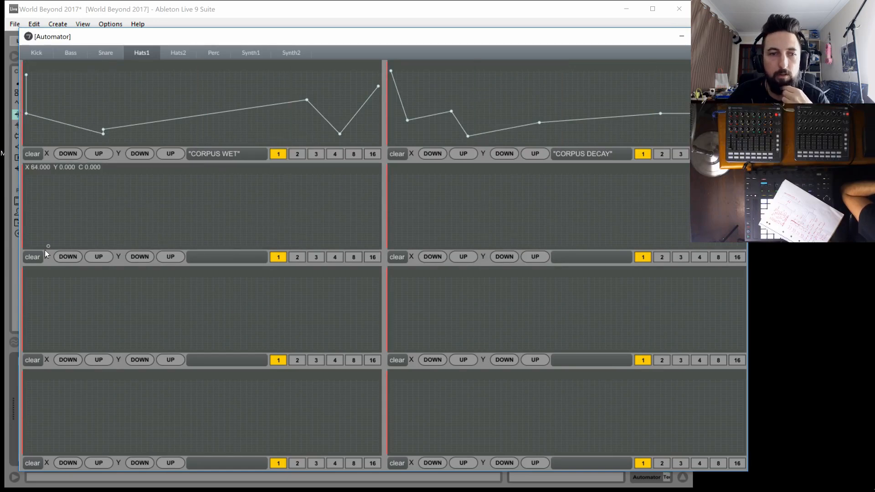
{"action": "left_click_drag", "start_coordinate": [17, 200], "coordinate": [17, 203]}
{"action": "left_click_drag", "start_coordinate": [184, 216], "coordinate": [197, 239]}
{"action": "left_click_drag", "start_coordinate": [341, 219], "coordinate": [382, 194]}
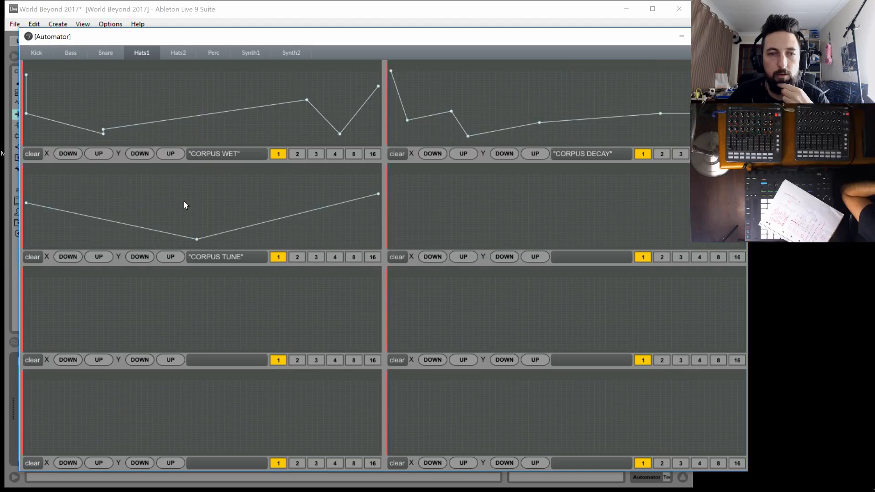
{"action": "left_click_drag", "start_coordinate": [186, 205], "coordinate": [183, 186]}
{"action": "left_click_drag", "start_coordinate": [198, 237], "coordinate": [211, 176]}
Draw Hats1's CORPUS RES curve peaking at full before the middle and CORPUS MAT as a gentle rise from lower-middle to upper-middle
{"action": "left_click_drag", "start_coordinate": [465, 203], "coordinate": [388, 213]}
{"action": "left_click_drag", "start_coordinate": [487, 198], "coordinate": [534, 174]}
{"action": "left_click_drag", "start_coordinate": [647, 203], "coordinate": [743, 219]}
{"action": "left_click_drag", "start_coordinate": [36, 338], "coordinate": [24, 321]}
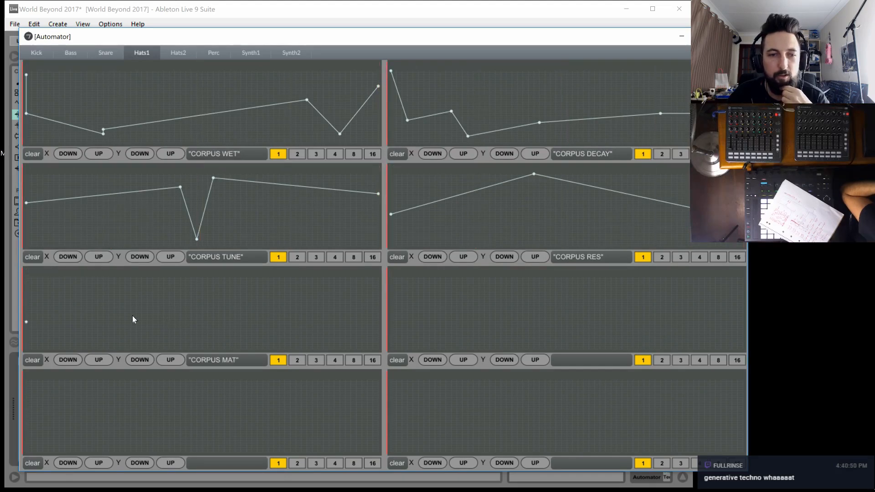
{"action": "left_click_drag", "start_coordinate": [158, 312], "coordinate": [382, 297]}
Draw Hats1's OD WET as an almost flat low line and OD FREQ as a fall from above mid-level to near zero
{"action": "left_click", "coordinate": [401, 329]}
{"action": "left_click", "coordinate": [670, 327]}
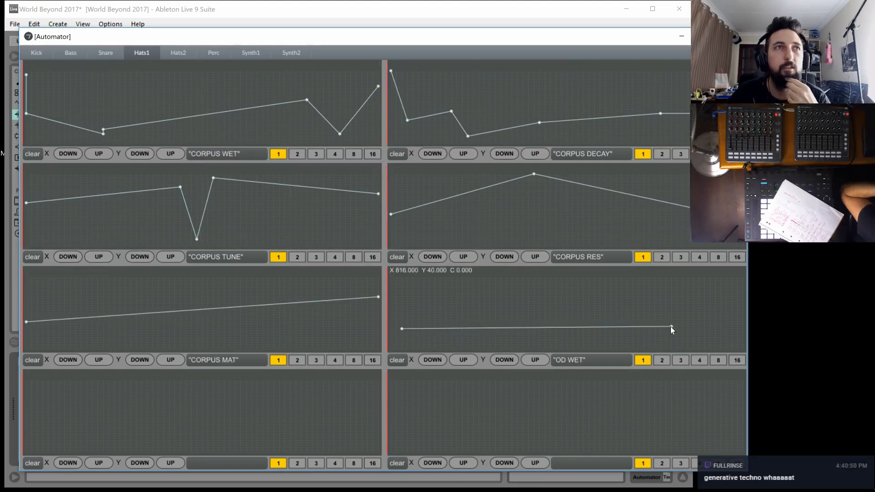
{"action": "left_click", "coordinate": [26, 409]}
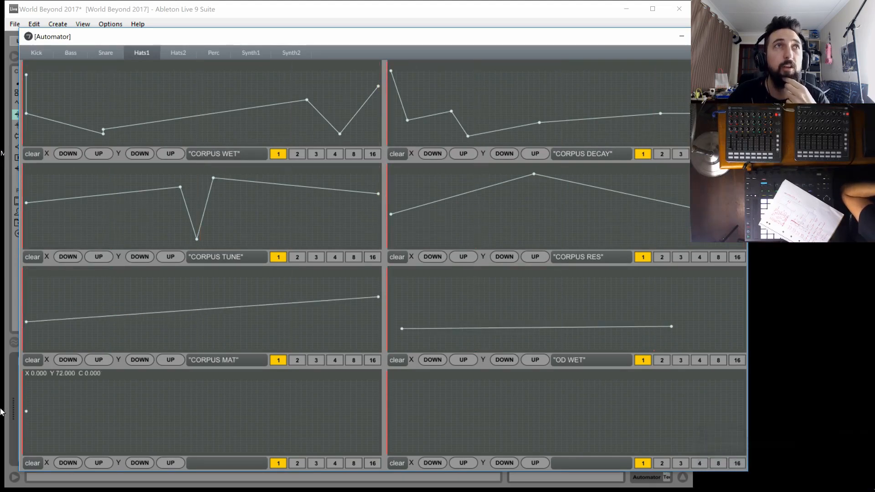
{"action": "left_click_drag", "start_coordinate": [237, 446], "coordinate": [444, 450]}
Draw Hats1's REDUX curve rising to a high point, dipping past the middle, climbing again near the end and dropping to zero
{"action": "left_click", "coordinate": [391, 413]}
{"action": "left_click", "coordinate": [573, 393]}
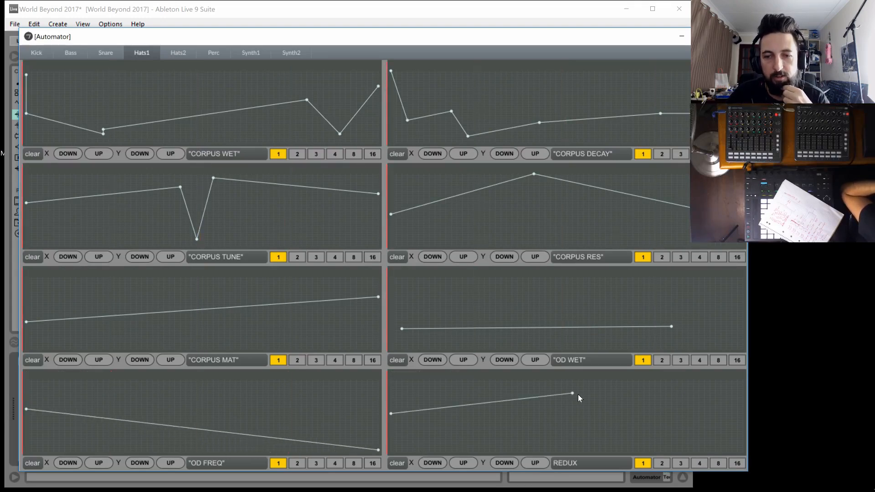
{"action": "left_click", "coordinate": [589, 424]}
{"action": "left_click", "coordinate": [638, 421]}
{"action": "left_click_drag", "start_coordinate": [638, 421], "coordinate": [666, 406]}
{"action": "left_click", "coordinate": [721, 389]}
{"action": "left_click", "coordinate": [720, 424]}
{"action": "left_click", "coordinate": [743, 452]}
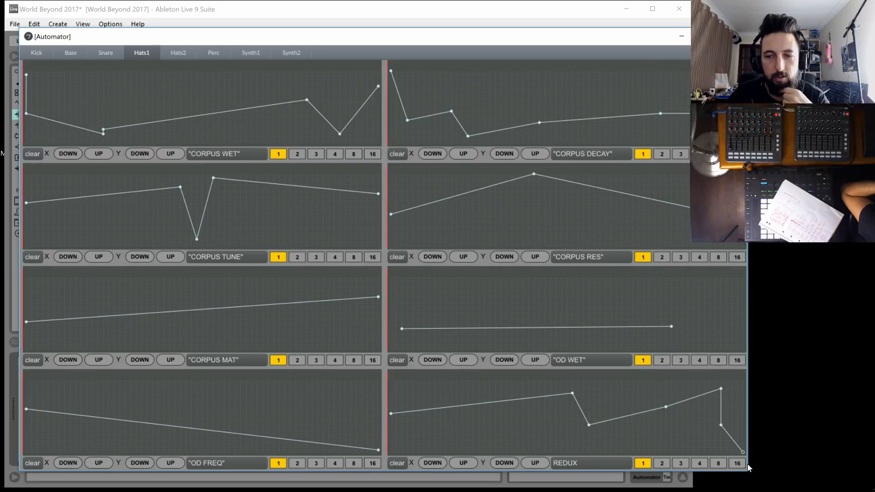
On Snare, begin the REDUX curve at length 16 with a coarser grid, dropping from a low start to a zero stretch
{"action": "left_click", "coordinate": [105, 52]}
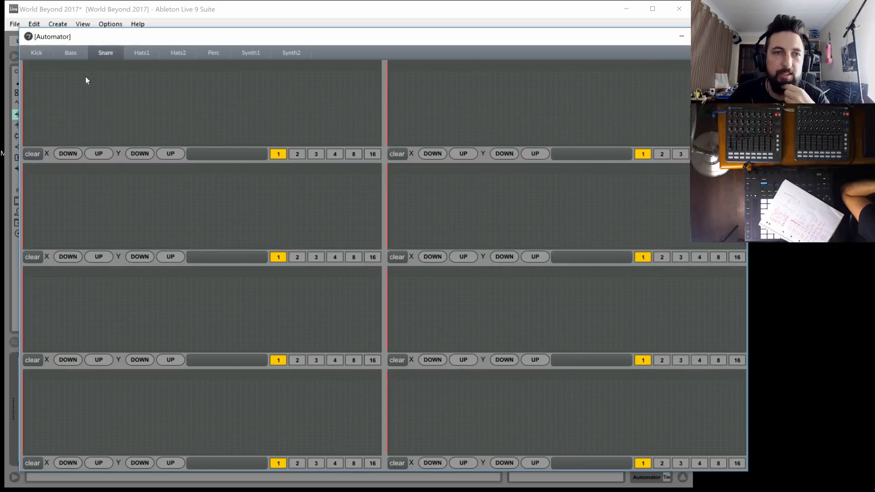
{"action": "left_click", "coordinate": [27, 129]}
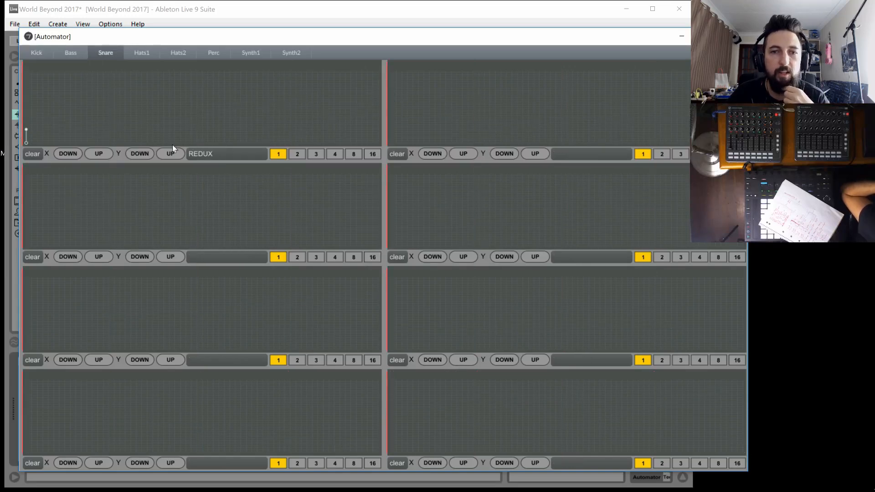
{"action": "left_click", "coordinate": [373, 154]}
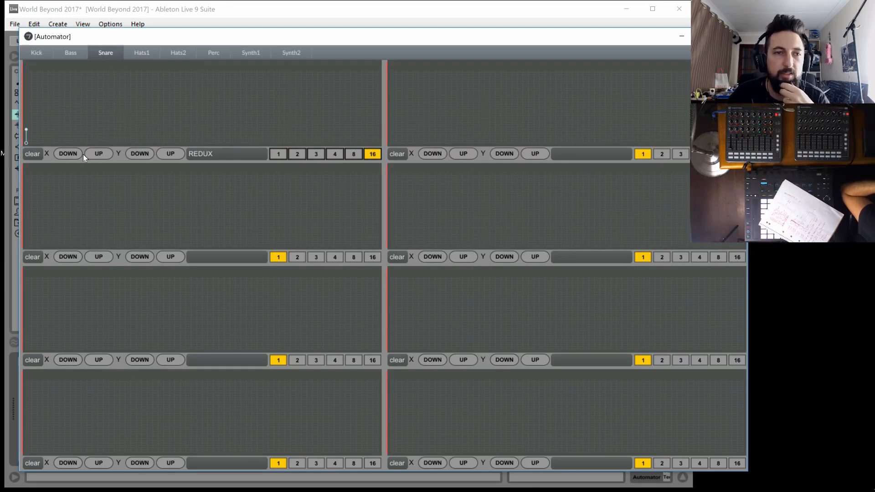
{"action": "left_click", "coordinate": [180, 155]}
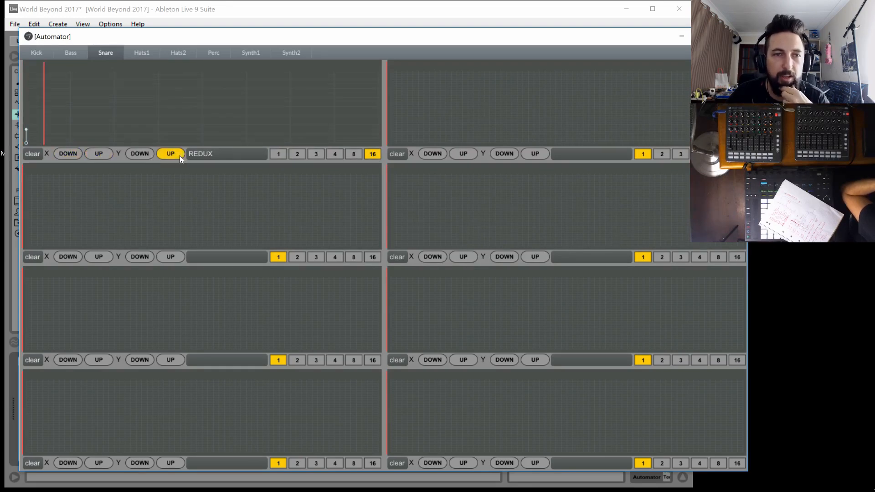
{"action": "left_click", "coordinate": [81, 141]}
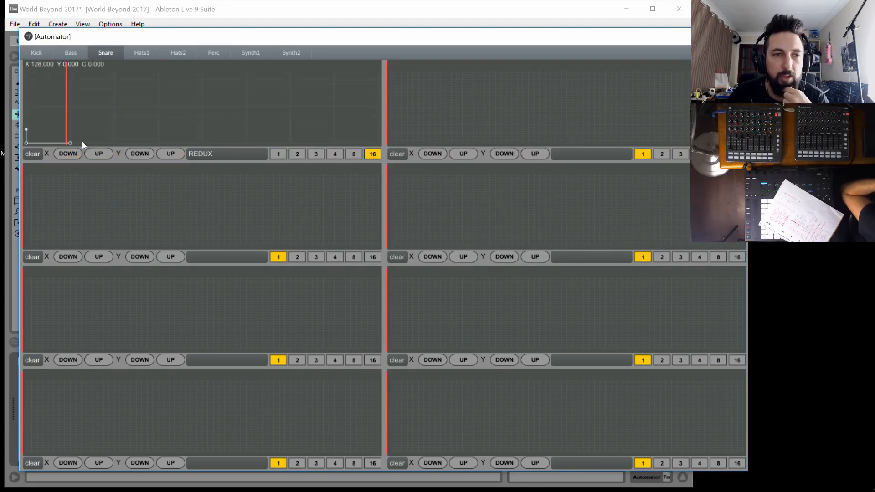
{"action": "left_click", "coordinate": [98, 131]}
{"action": "left_click", "coordinate": [144, 139]}
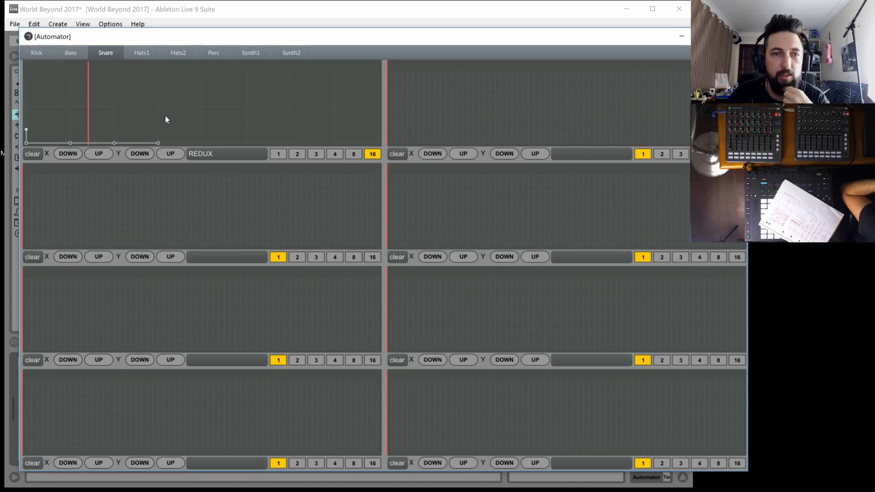
Add two half-height square pulses to Snare's REDUX, one before the middle and one at the end, and set its length to 8
{"action": "mouse_move", "coordinate": [165, 112]}
{"action": "left_mouse_down"}
{"action": "mouse_move", "coordinate": [231, 106]}
{"action": "mouse_move", "coordinate": [172, 102]}
{"action": "left_mouse_up"}
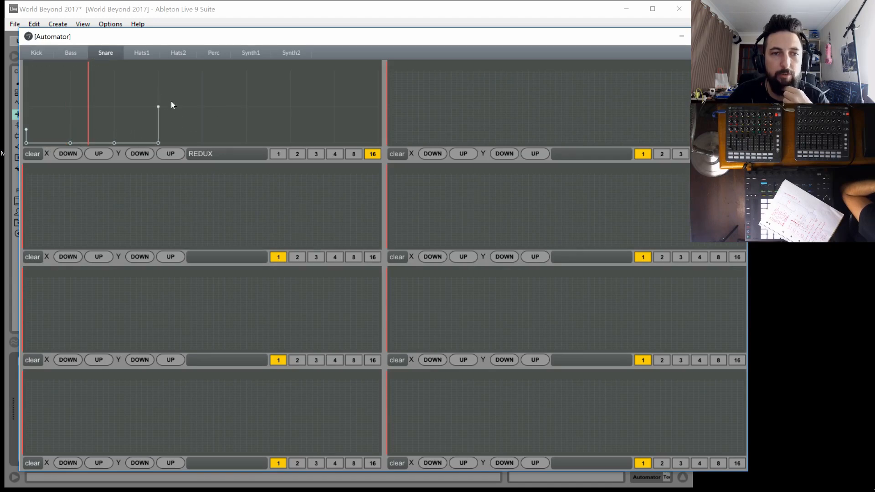
{"action": "left_click", "coordinate": [201, 108]}
{"action": "left_click", "coordinate": [200, 135]}
{"action": "left_click", "coordinate": [245, 141]}
{"action": "left_click", "coordinate": [289, 142]}
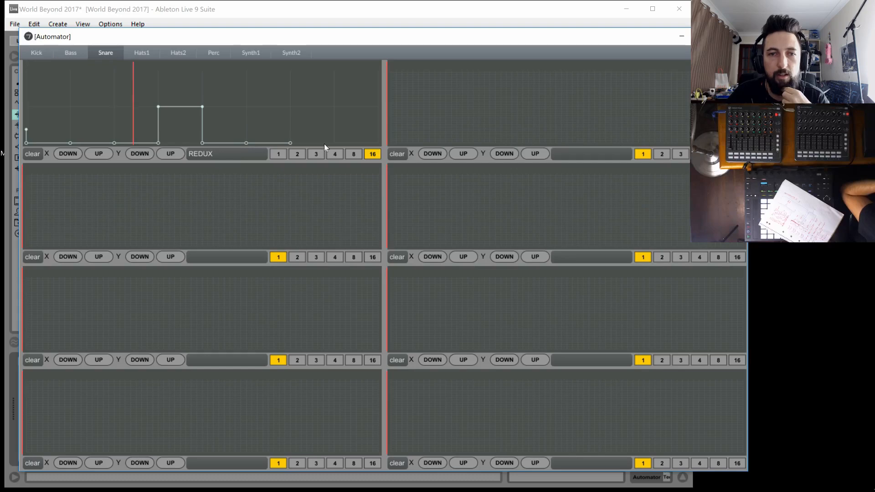
{"action": "left_click", "coordinate": [335, 107]}
{"action": "left_click", "coordinate": [378, 107]}
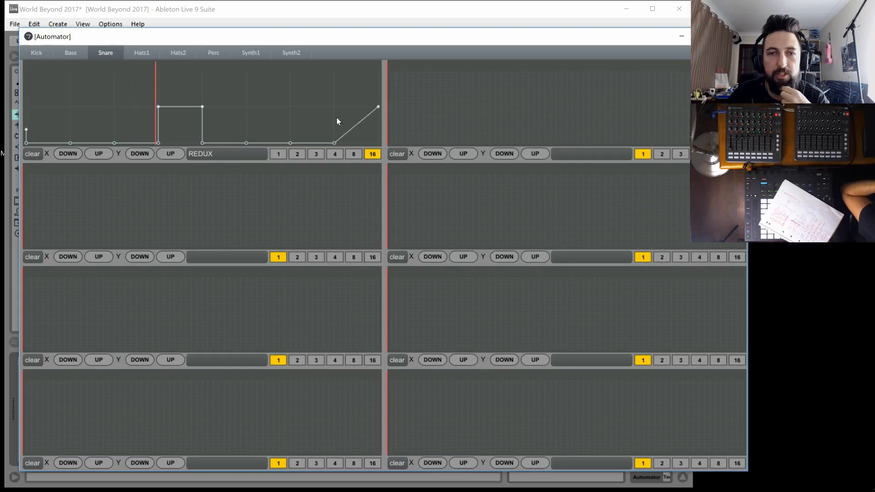
{"action": "left_click", "coordinate": [354, 154]}
Draw Snare's OD WET curve ramping from zero to full past the middle and holding there
{"action": "left_click", "coordinate": [396, 139]}
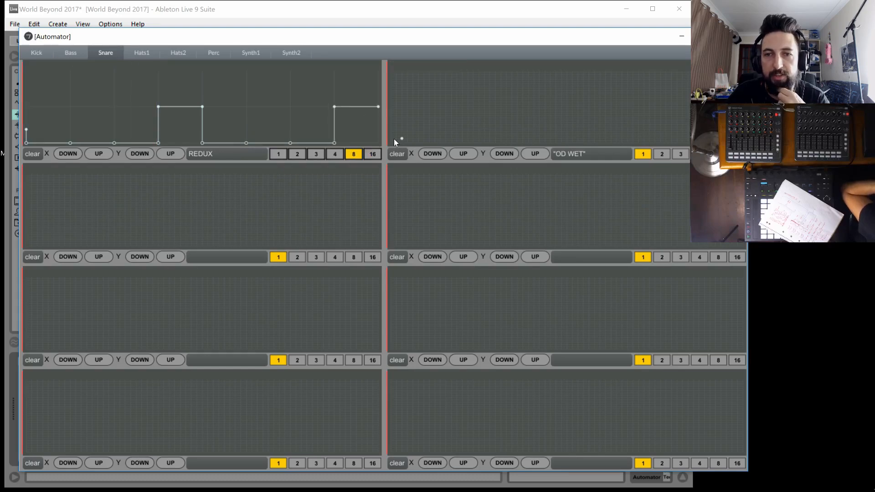
{"action": "left_click", "coordinate": [388, 144]}
{"action": "left_click_drag", "start_coordinate": [401, 139], "coordinate": [726, 103]}
{"action": "left_click_drag", "start_coordinate": [711, 95], "coordinate": [611, 71]}
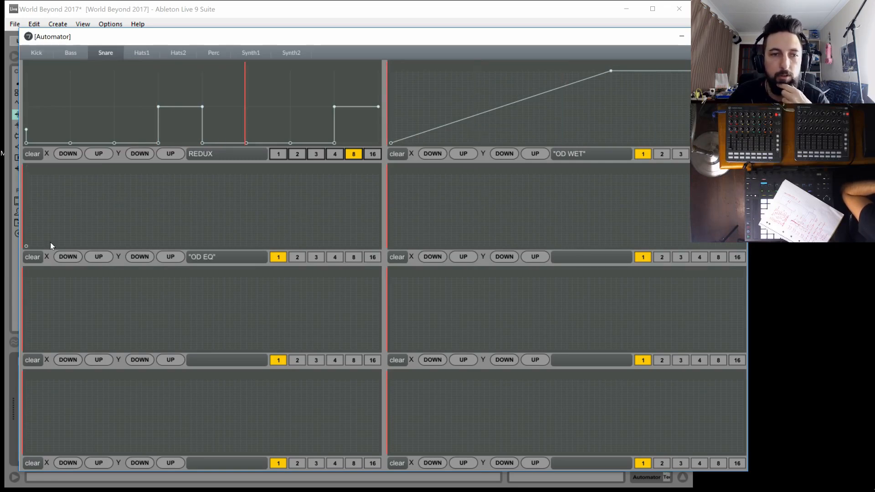
Draw Snare's OD EQ curve climbing from zero to full past the middle, dropping sharply to a low level and easing to zero
{"action": "left_click_drag", "start_coordinate": [51, 244], "coordinate": [171, 203]}
{"action": "left_click_drag", "start_coordinate": [324, 210], "coordinate": [407, 290]}
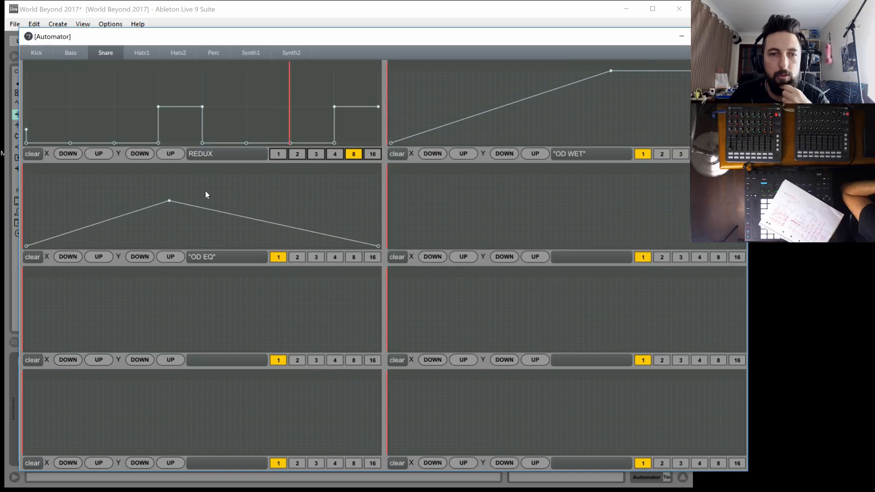
{"action": "mouse_move", "coordinate": [240, 216]}
{"action": "left_mouse_down"}
{"action": "mouse_move", "coordinate": [239, 165]}
{"action": "mouse_move", "coordinate": [252, 224]}
{"action": "left_mouse_up"}
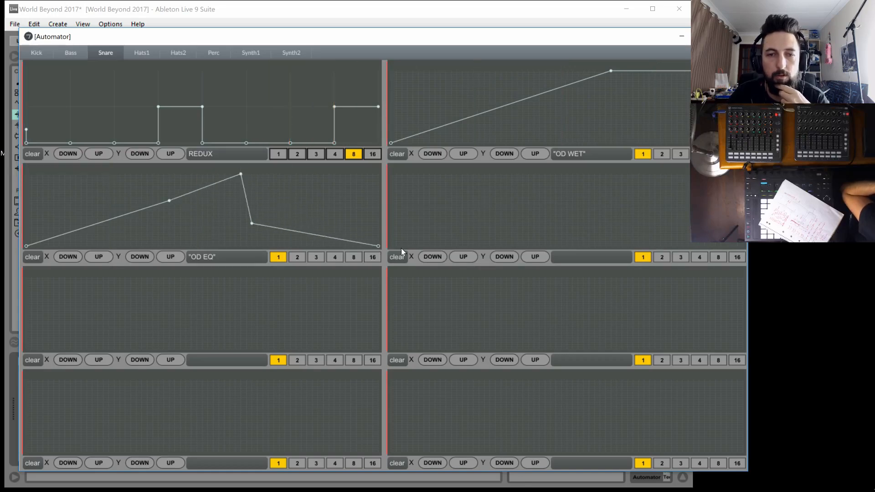
Draw Snare's RVB WET curve at zero until past the middle, spiking to full, then holding just below mid-level
{"action": "left_click_drag", "start_coordinate": [401, 240], "coordinate": [389, 247]}
{"action": "left_click_drag", "start_coordinate": [467, 234], "coordinate": [586, 161]}
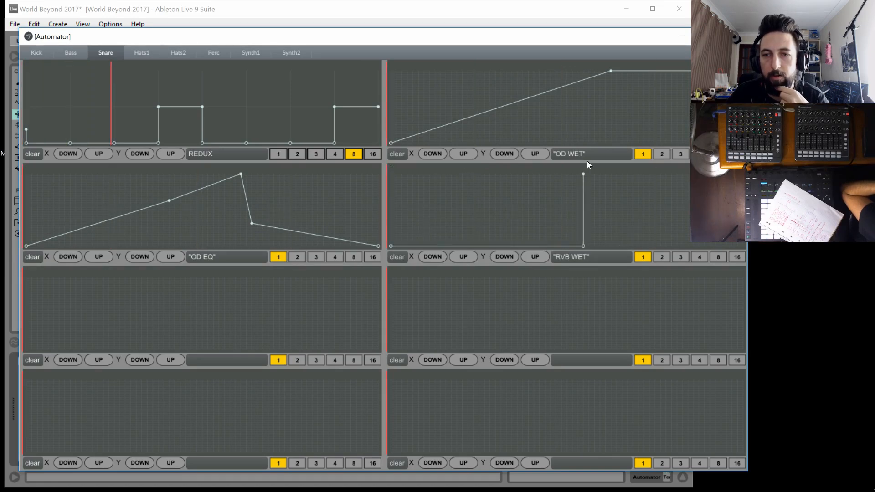
{"action": "left_click", "coordinate": [743, 174]}
{"action": "left_click", "coordinate": [589, 211]}
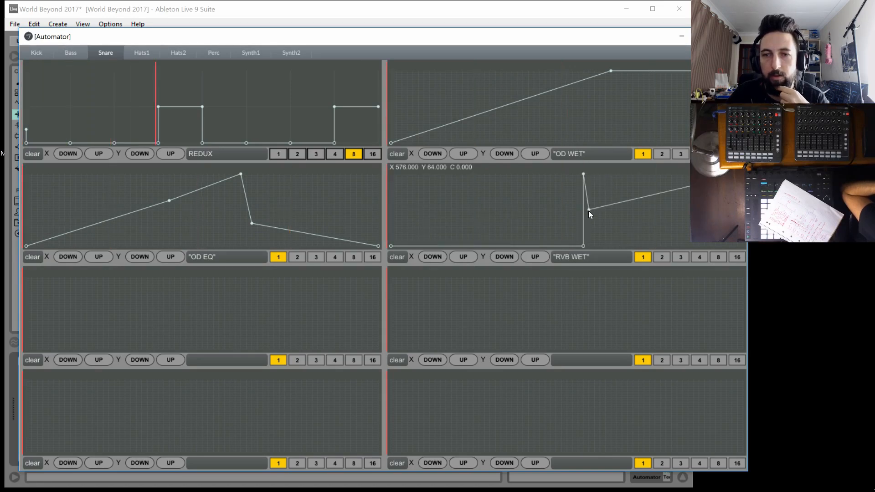
{"action": "left_click_drag", "start_coordinate": [589, 211], "coordinate": [583, 214]}
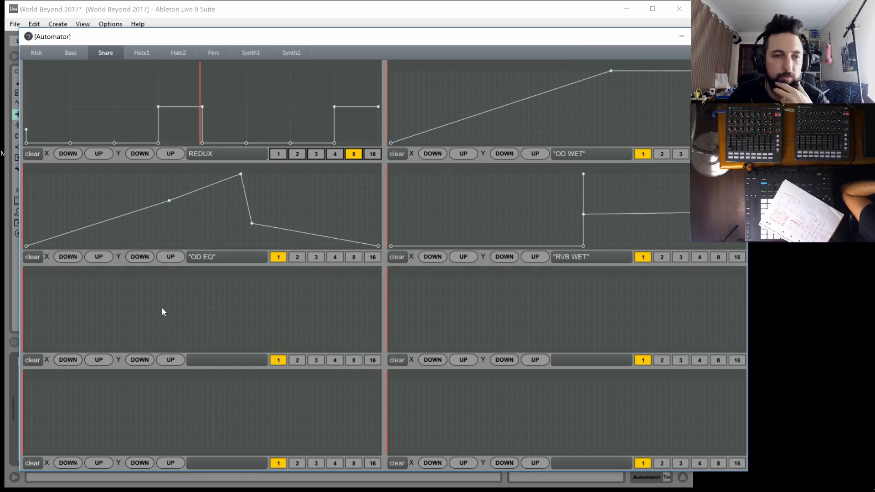
Draw Snare's RVB DECAY as a flat line above mid-level and DLY WET as a gentle rise from zero to a low level
{"action": "left_click_drag", "start_coordinate": [41, 338], "coordinate": [9, 306]}
{"action": "left_click_drag", "start_coordinate": [70, 306], "coordinate": [484, 306]}
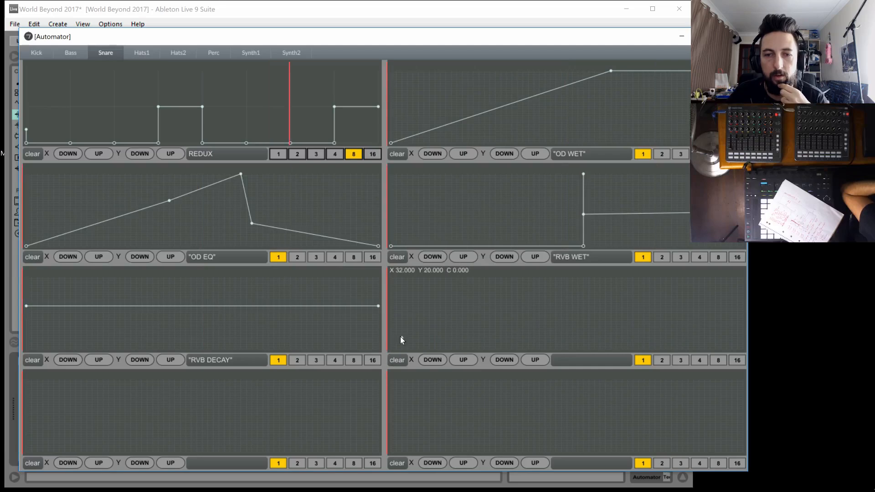
{"action": "left_click_drag", "start_coordinate": [401, 337], "coordinate": [388, 348]}
{"action": "left_click_drag", "start_coordinate": [478, 336], "coordinate": [746, 328]}
Draw Snare's DLY FB jumping from low to high at the start and falling, and DLY TIME sloping from lower-middle to zero
{"action": "left_click_drag", "start_coordinate": [41, 433], "coordinate": [17, 436]}
{"action": "left_click_drag", "start_coordinate": [91, 427], "coordinate": [381, 394]}
{"action": "left_click_drag", "start_coordinate": [477, 411], "coordinate": [775, 462]}
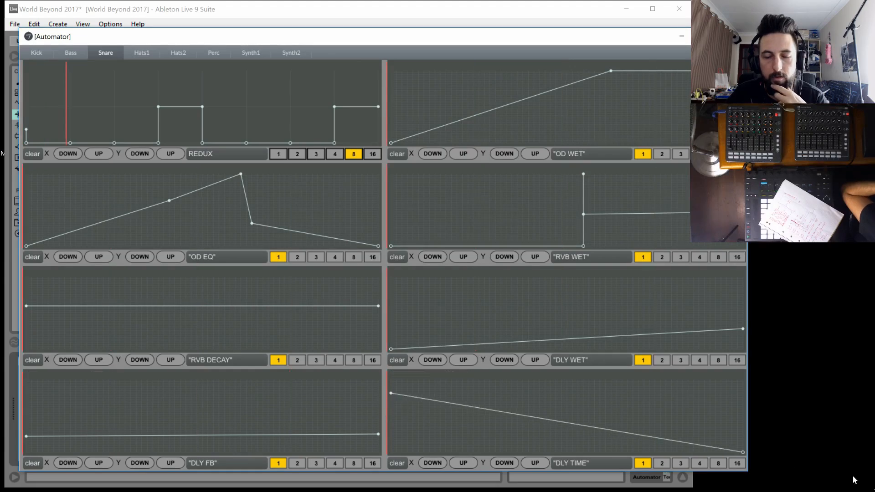
{"action": "mouse_move", "coordinate": [390, 392]}
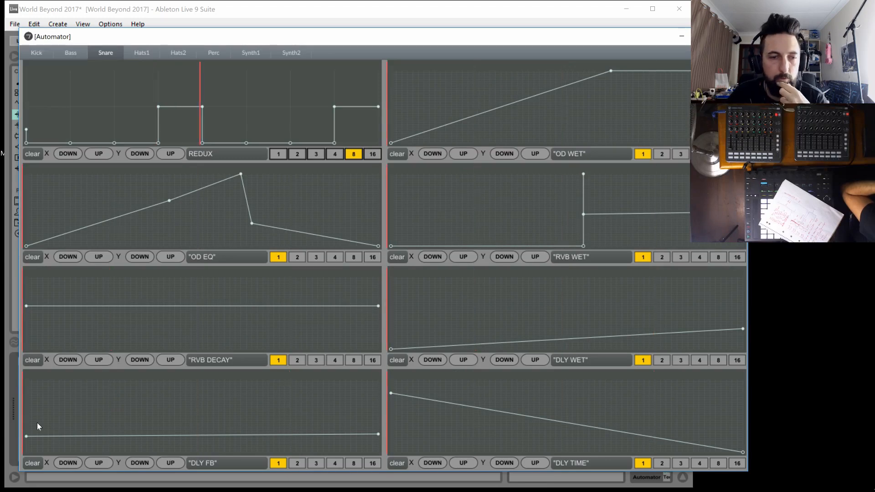
{"action": "left_click", "coordinate": [26, 389]}
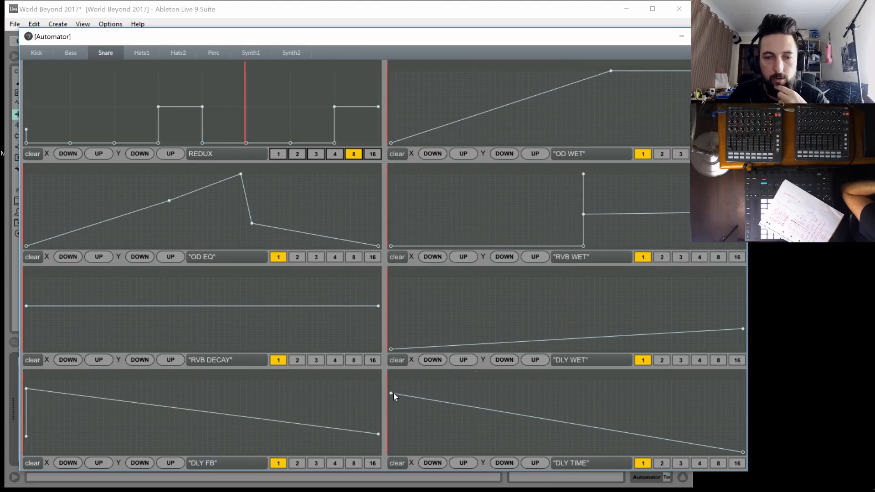
{"action": "left_click_drag", "start_coordinate": [392, 393], "coordinate": [387, 426]}
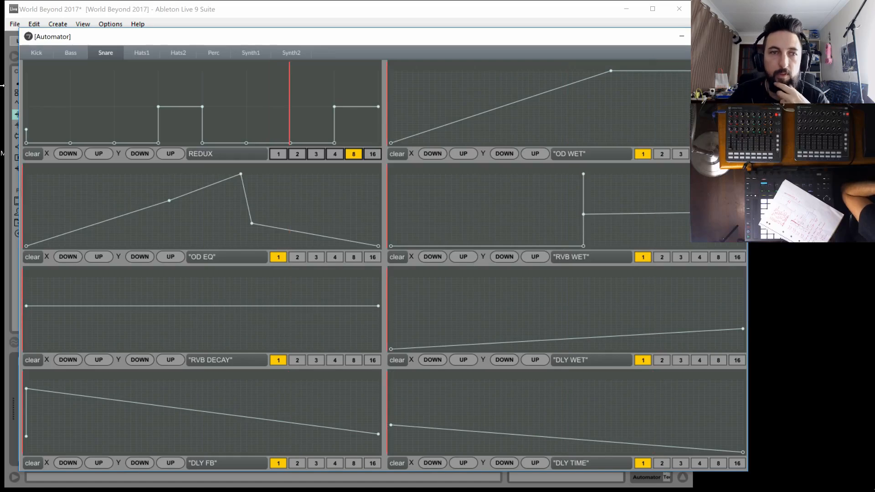
On Bass, draw an LPF curve rising from low to a mid-level stretch, peaking near full close to the end and dropping to zero
{"action": "left_click", "coordinate": [67, 53]}
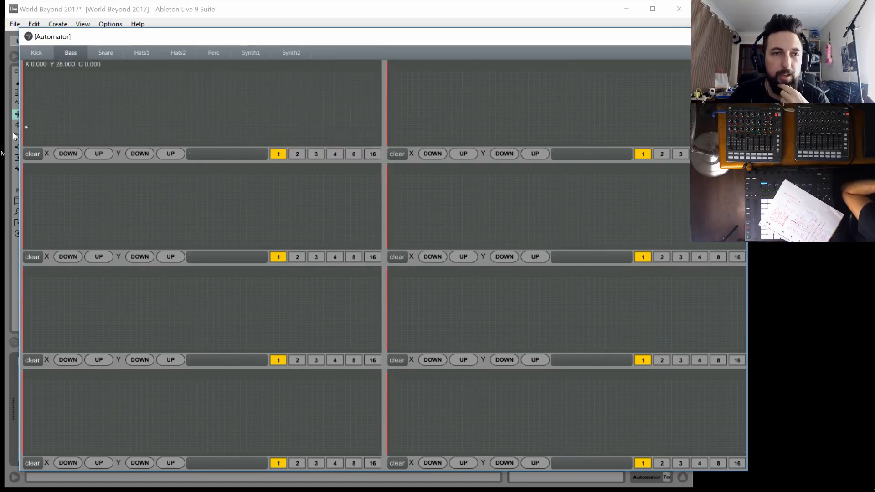
{"action": "left_click_drag", "start_coordinate": [13, 132], "coordinate": [14, 136]}
{"action": "left_click_drag", "start_coordinate": [135, 116], "coordinate": [158, 113]}
{"action": "left_click_drag", "start_coordinate": [289, 110], "coordinate": [317, 109]}
{"action": "left_click", "coordinate": [350, 72]}
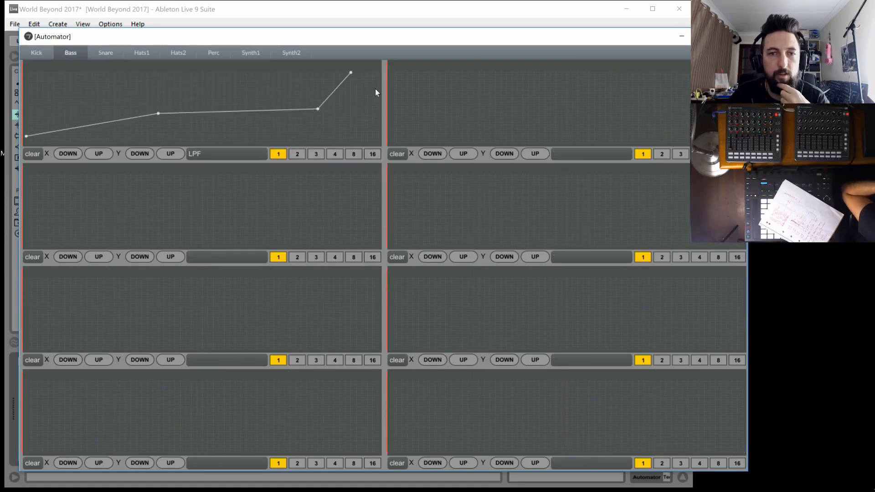
{"action": "left_click_drag", "start_coordinate": [372, 157], "coordinate": [380, 157]}
Draw Bass's FLNG WET curve rising from lower-middle to a high point past the middle and falling to near zero
{"action": "left_click_drag", "start_coordinate": [392, 134], "coordinate": [391, 118]}
{"action": "left_click_drag", "start_coordinate": [473, 92], "coordinate": [606, 93]}
{"action": "left_click_drag", "start_coordinate": [700, 128], "coordinate": [743, 140]}
Draw Bass's FLNG TIME curve starting high, dipping low in the first third, returning high past the middle and ending at zero
{"action": "left_click_drag", "start_coordinate": [34, 188], "coordinate": [24, 185]}
{"action": "left_click", "coordinate": [125, 228]}
{"action": "left_click_drag", "start_coordinate": [231, 193], "coordinate": [263, 184]}
{"action": "left_click_drag", "start_coordinate": [373, 244], "coordinate": [415, 271]}
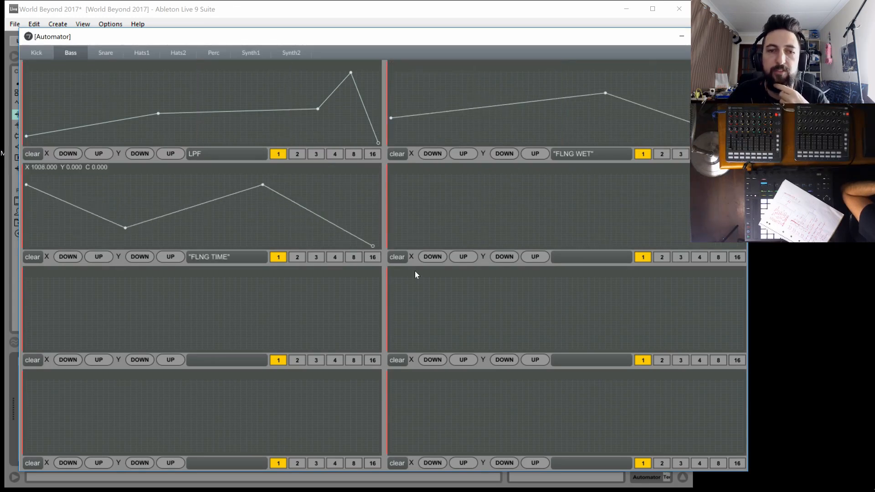
Draw Bass's FLNG FB curve rising from near zero to a high point before the middle, then easing to about mid-level
{"action": "left_click_drag", "start_coordinate": [479, 231], "coordinate": [391, 243]}
{"action": "left_click_drag", "start_coordinate": [463, 214], "coordinate": [523, 191]}
{"action": "left_click", "coordinate": [650, 205]}
{"action": "left_click", "coordinate": [743, 212]}
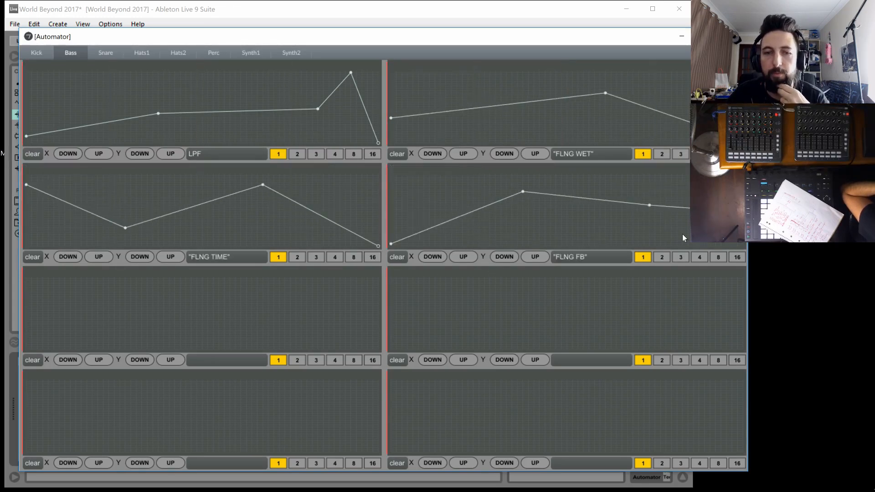
Draw Bass's REDUX curve rising to full, holding past the middle, falling to zero near the end and returning to full
{"action": "left_click_drag", "start_coordinate": [34, 319], "coordinate": [1, 318]}
{"action": "left_click", "coordinate": [81, 277]}
{"action": "left_click", "coordinate": [219, 276]}
{"action": "left_click", "coordinate": [307, 349]}
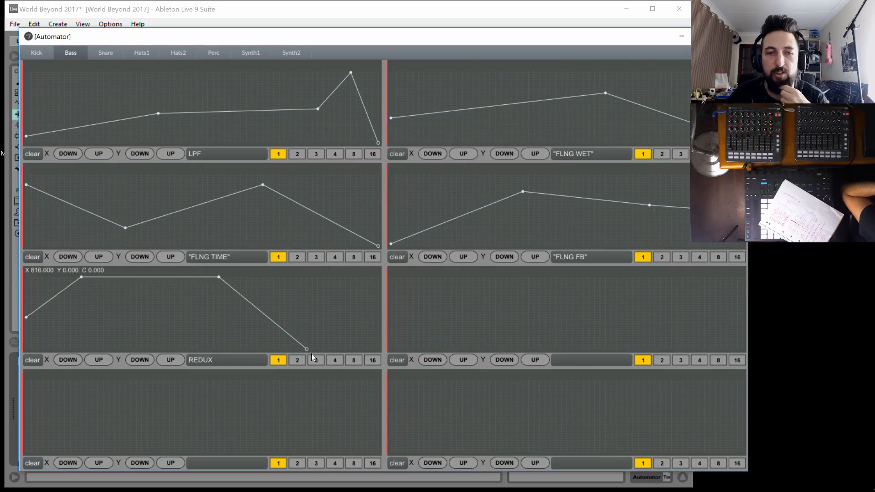
{"action": "left_click", "coordinate": [379, 281]}
Draw Bass's VOCOD WET curve dropping from mid-level to zero near the start, then rising steadily to full at the end
{"action": "left_click_drag", "start_coordinate": [461, 228], "coordinate": [462, 229]}
{"action": "left_click", "coordinate": [402, 311]}
{"action": "left_click", "coordinate": [402, 349]}
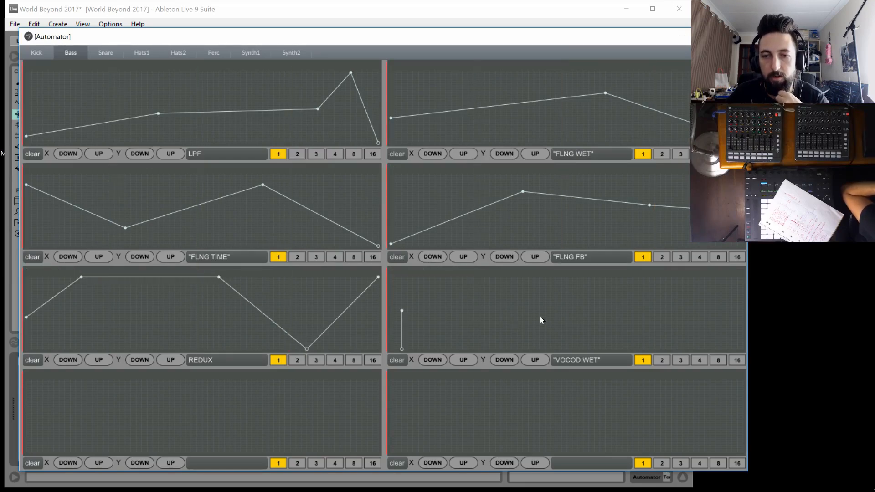
{"action": "left_click_drag", "start_coordinate": [658, 299], "coordinate": [773, 261]}
Draw Bass's RVB WET curve starting fairly high, dipping low in the first third and rising to a high end point
{"action": "left_click_drag", "start_coordinate": [26, 429], "coordinate": [27, 402]}
{"action": "left_click", "coordinate": [136, 440]}
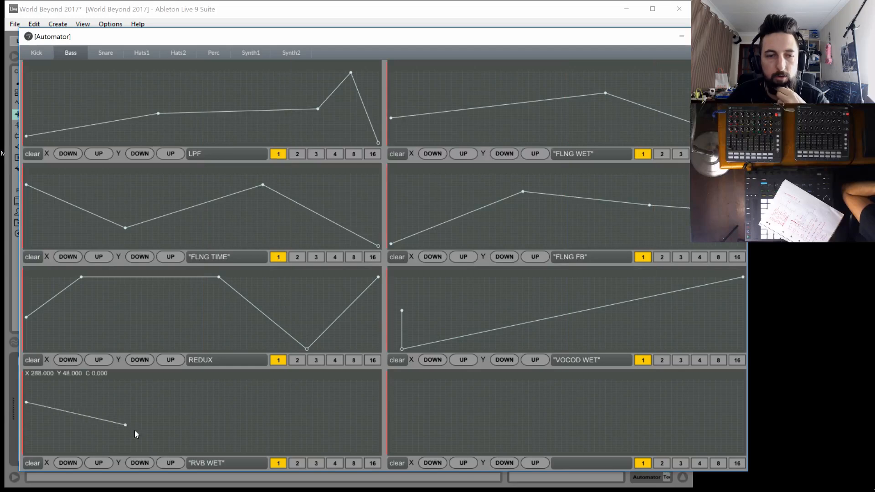
{"action": "left_click", "coordinate": [258, 428]}
{"action": "left_click", "coordinate": [378, 396]}
Draw Bass's RVB DECAY curve rising from zero to a peak past the middle, then falling to zero at the end
{"action": "left_click", "coordinate": [391, 451]}
{"action": "left_click_drag", "start_coordinate": [523, 413], "coordinate": [650, 384]}
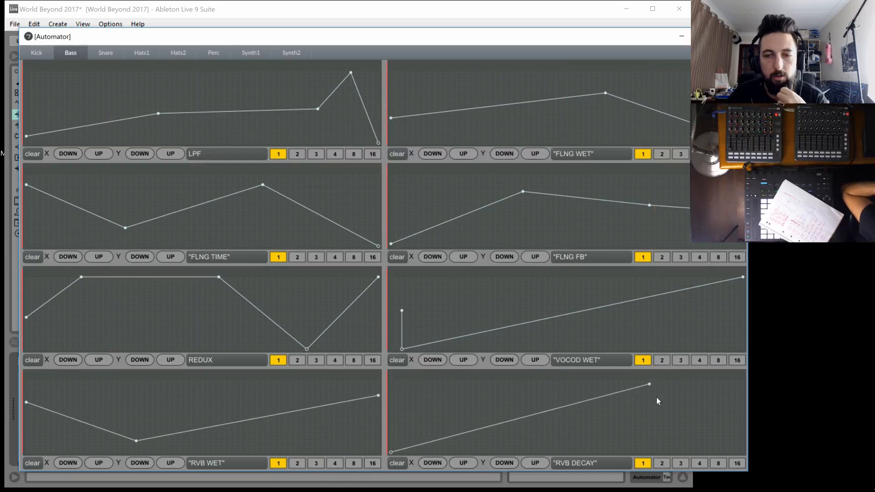
{"action": "left_click", "coordinate": [737, 434]}
{"action": "left_click", "coordinate": [743, 452]}
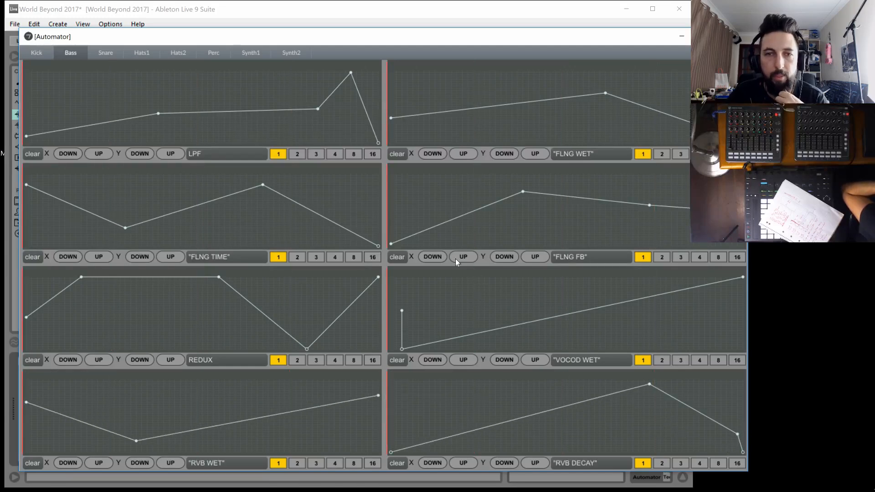
Extend Kick's CORPUS WET curve to a high end point and its CORUPS DECAY curve with a gradual rise before a steep late climb
{"action": "left_click", "coordinate": [36, 53]}
{"action": "left_click", "coordinate": [377, 75]}
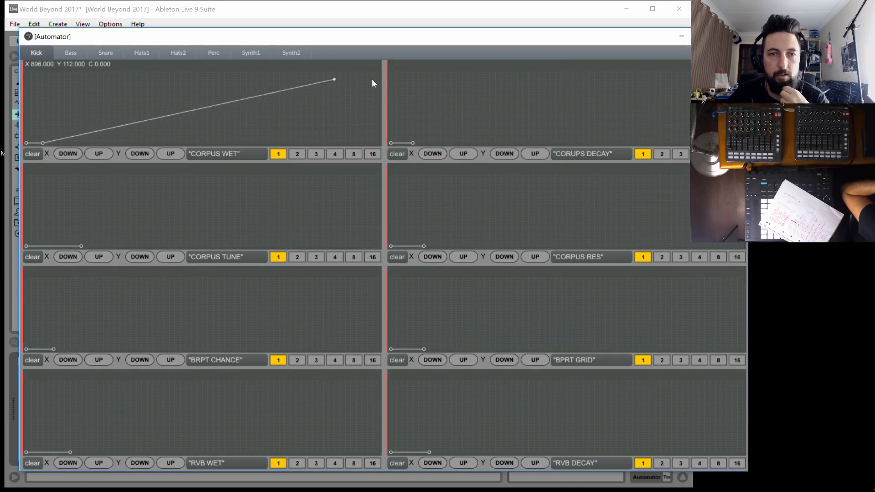
{"action": "left_click", "coordinate": [743, 75]}
{"action": "left_click", "coordinate": [224, 246]}
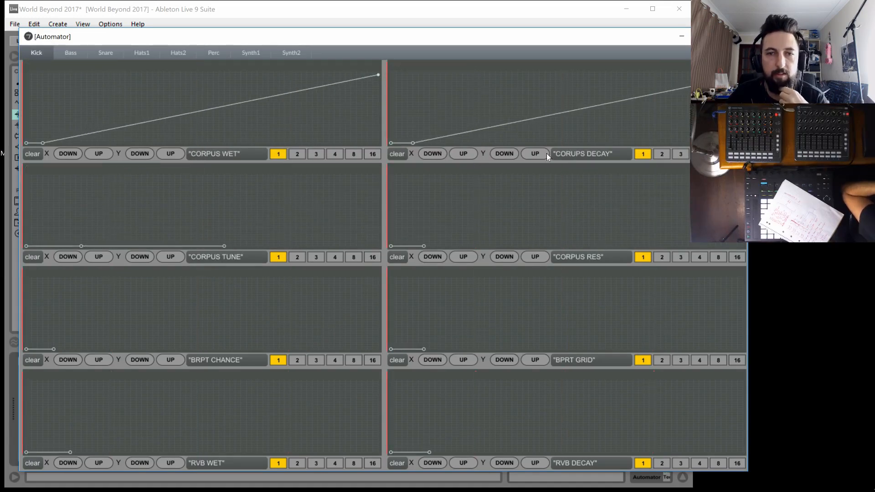
{"action": "left_click", "coordinate": [683, 125]}
Add a mid-level peak around the middle of Kick's CORPUS TUNE curve and hold CORPUS WET at zero until shortly before the end
{"action": "left_click", "coordinate": [202, 217]}
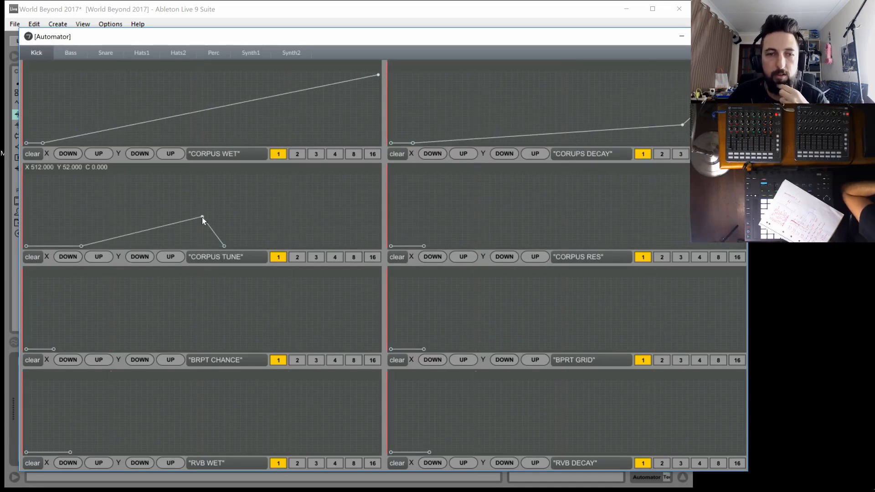
{"action": "left_click_drag", "start_coordinate": [336, 138], "coordinate": [351, 159]}
Draw Kick's CORPUS RES curve stepping up early and rising gently, and its BRPT CHANCE curve climbing to full just past the middle
{"action": "left_click", "coordinate": [435, 228]}
{"action": "left_click", "coordinate": [743, 216]}
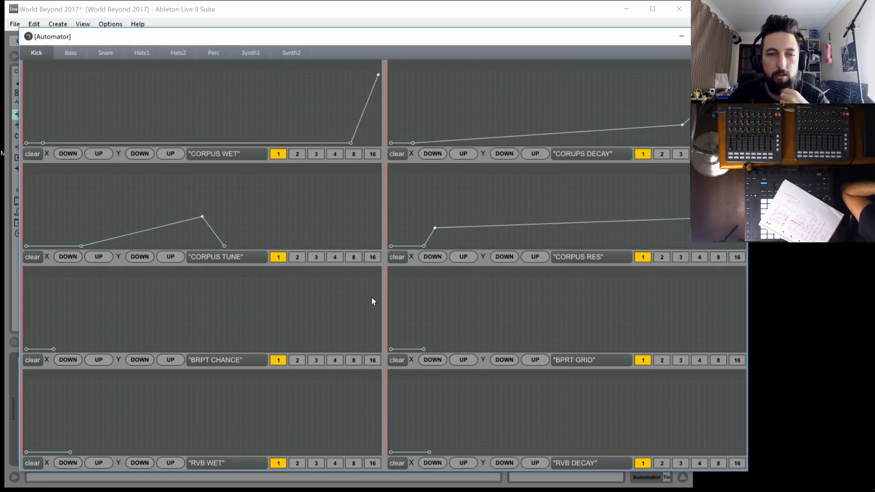
{"action": "left_click", "coordinate": [103, 331]}
{"action": "left_click_drag", "start_coordinate": [92, 336], "coordinate": [213, 277]}
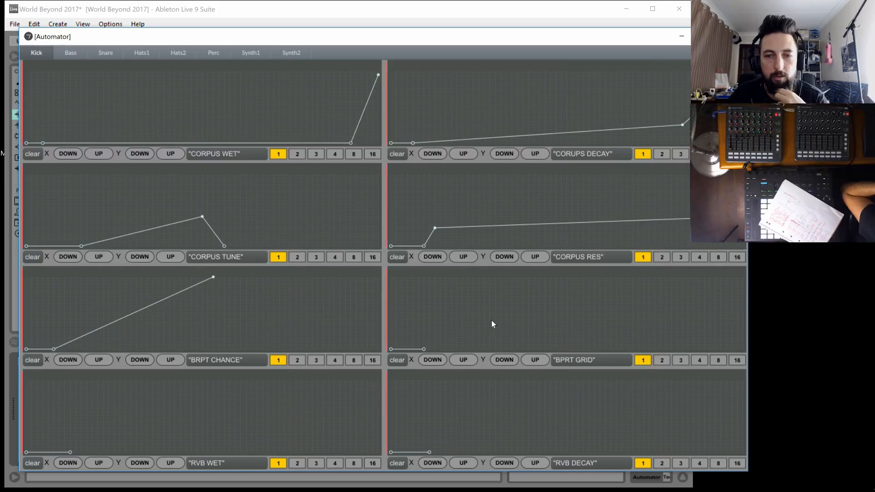
Draw Kick's BPRT GRID curve jumping high near the start, sloping down to below mid-level and jumping to full near the end
{"action": "left_click", "coordinate": [430, 315]}
{"action": "left_click_drag", "start_coordinate": [409, 315], "coordinate": [422, 290]}
{"action": "left_click_drag", "start_coordinate": [551, 289], "coordinate": [738, 276]}
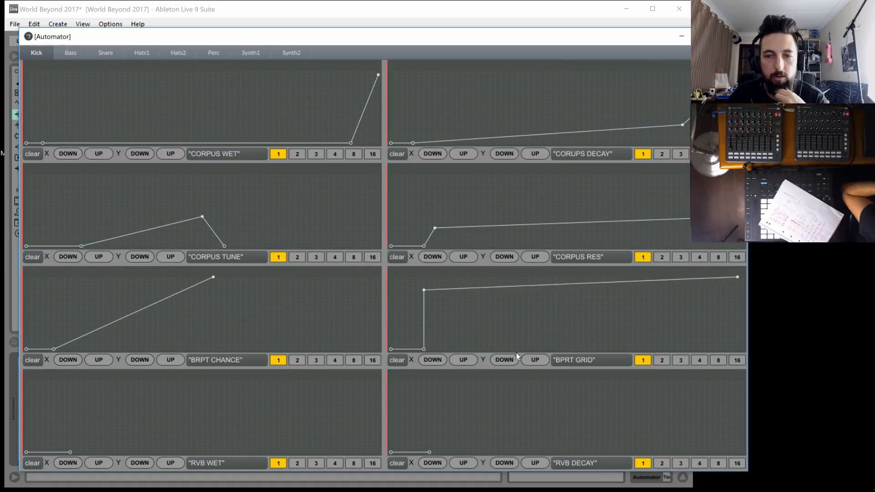
{"action": "left_click_drag", "start_coordinate": [560, 329], "coordinate": [737, 319]}
Draw Kick's RVB WET curve jumping high early and easing down slightly, and its RVB DECAY curve rising steadily to full
{"action": "left_click_drag", "start_coordinate": [73, 437], "coordinate": [70, 395]}
{"action": "left_click_drag", "start_coordinate": [193, 411], "coordinate": [378, 402]}
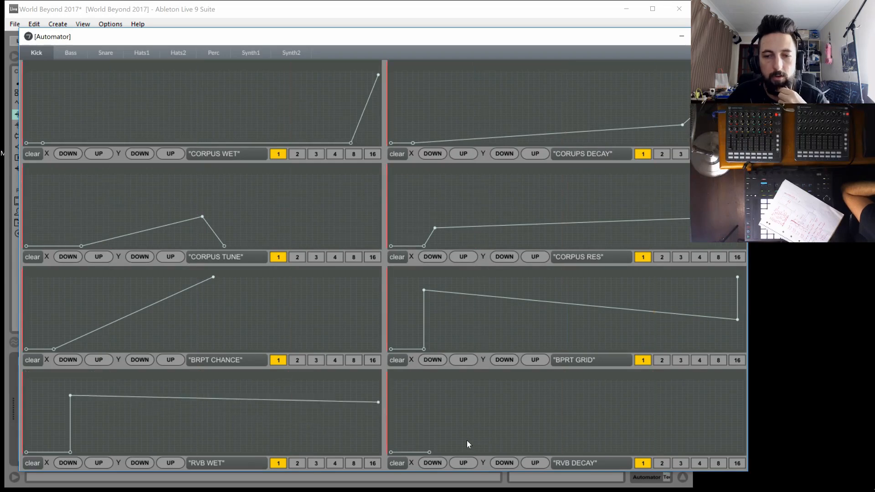
{"action": "left_click_drag", "start_coordinate": [466, 440], "coordinate": [774, 381]}
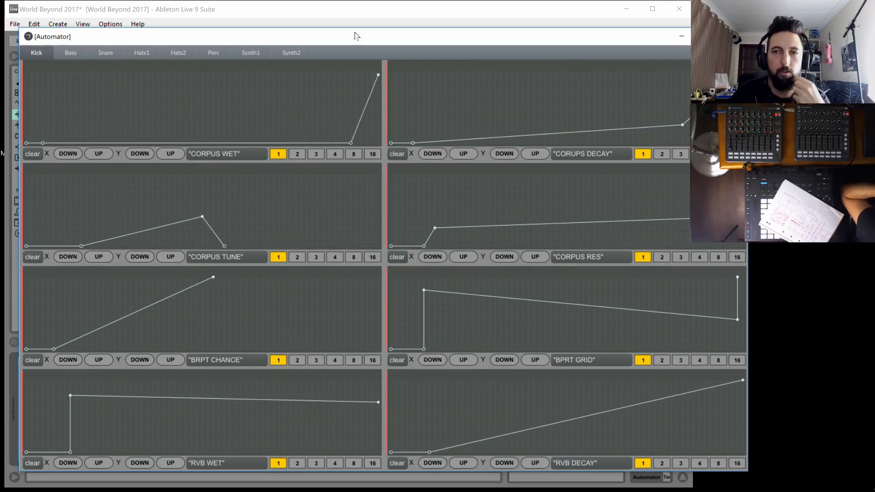
Check the curves of each instrument from Bass through Synth2 for missing automation
{"action": "left_click", "coordinate": [70, 52]}
{"action": "left_click", "coordinate": [106, 52]}
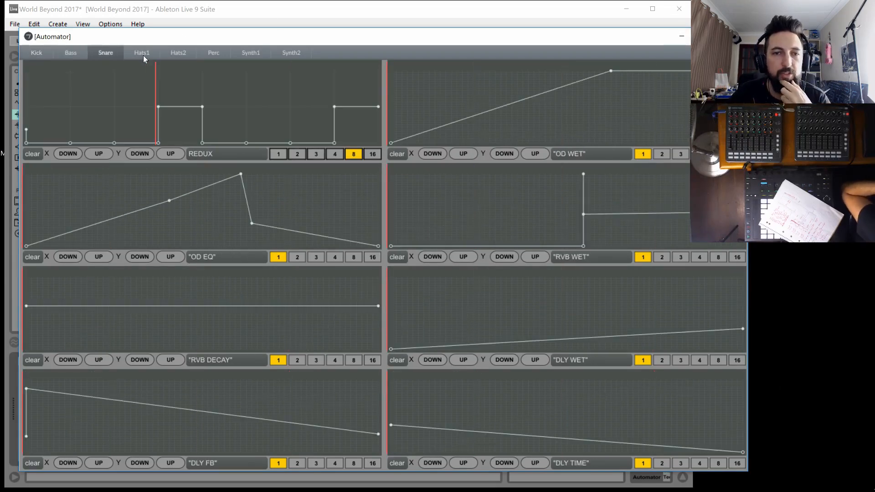
{"action": "left_click", "coordinate": [141, 53]}
{"action": "left_click", "coordinate": [195, 53]}
{"action": "left_click", "coordinate": [214, 53]}
{"action": "left_click", "coordinate": [250, 53]}
{"action": "left_click", "coordinate": [291, 53]}
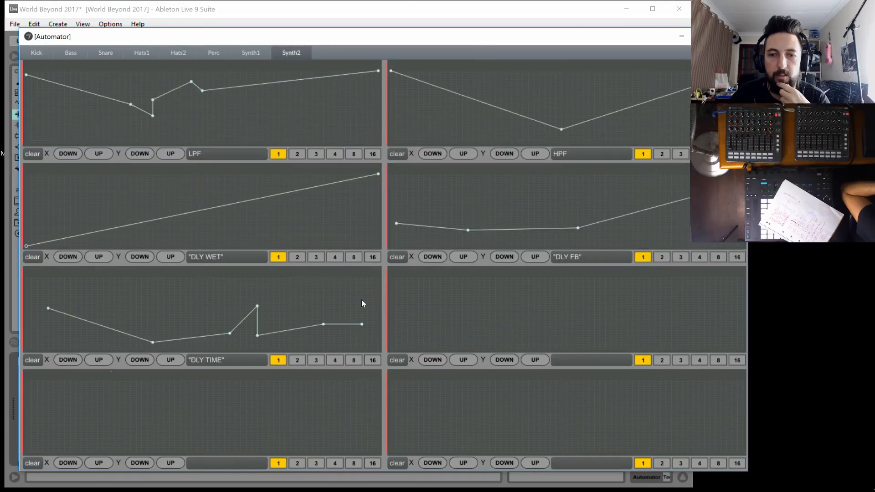
Draw Synth2's RVB WET curve with an early spike to full, a drop to lower-middle, a slight dip and a gentle rise
{"action": "left_click", "coordinate": [131, 429]}
{"action": "left_click_drag", "start_coordinate": [115, 416], "coordinate": [37, 382]}
{"action": "left_click_drag", "start_coordinate": [38, 385], "coordinate": [36, 422]}
{"action": "left_click", "coordinate": [137, 432]}
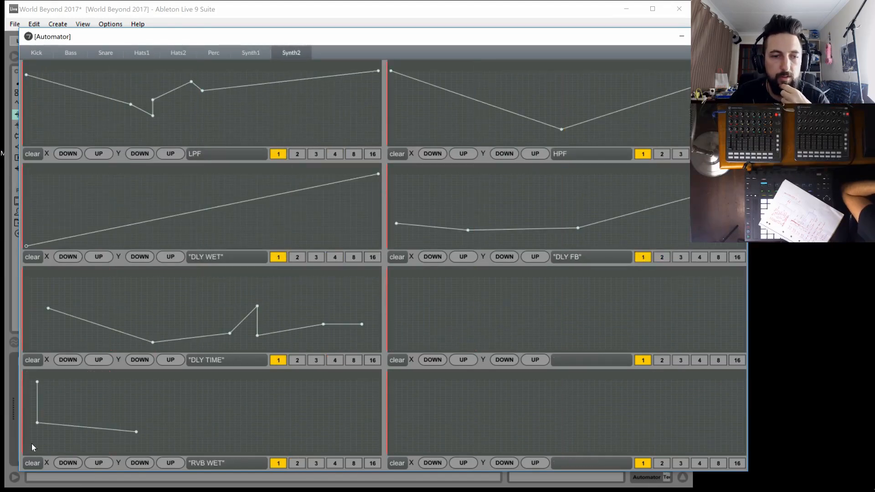
{"action": "left_click", "coordinate": [24, 444]}
{"action": "left_click_drag", "start_coordinate": [197, 427], "coordinate": [379, 420]}
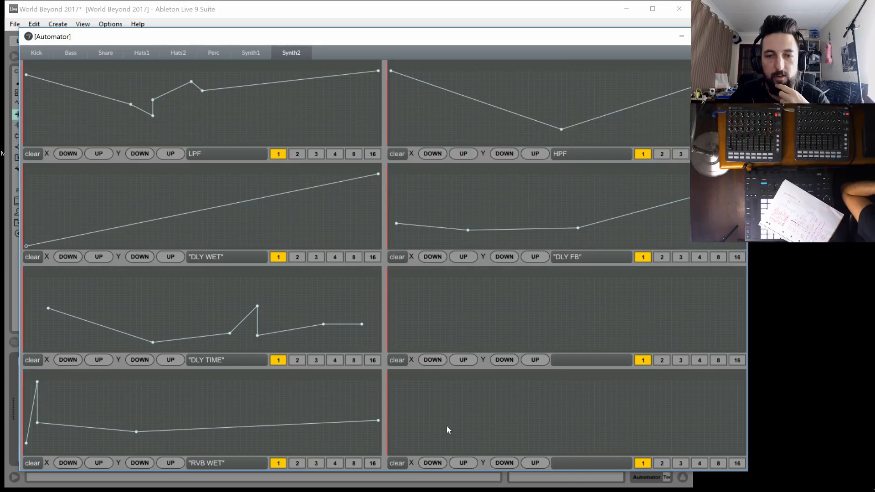
Draw Synth2's RVB DECAY curve rising from a low start to full at the end, and close the Automator window
{"action": "left_click", "coordinate": [390, 438]}
{"action": "left_click", "coordinate": [484, 414]}
{"action": "left_click_drag", "start_coordinate": [552, 396], "coordinate": [744, 380]}
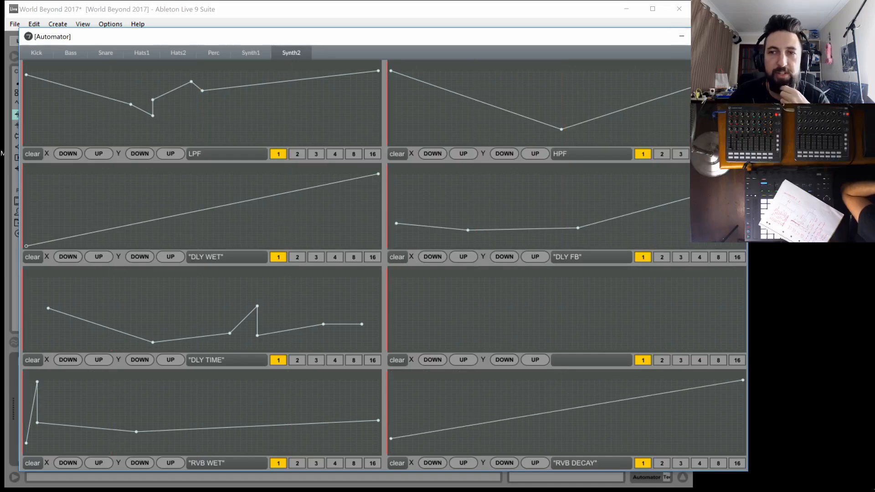
{"action": "left_click", "coordinate": [734, 36]}
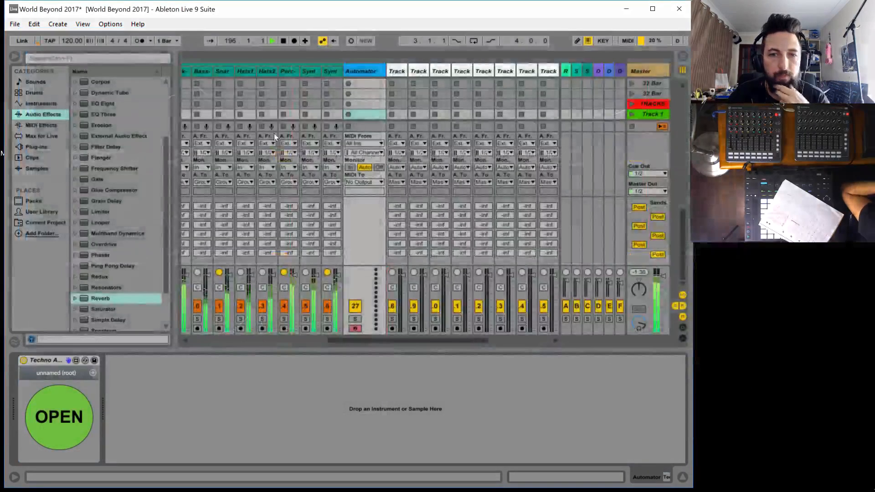
Examine the effect racks and moving macros on the Auto group's Kick, Bass, Snare, Hats1, Hats2 and Perc tracks
{"action": "left_click", "coordinate": [396, 71]}
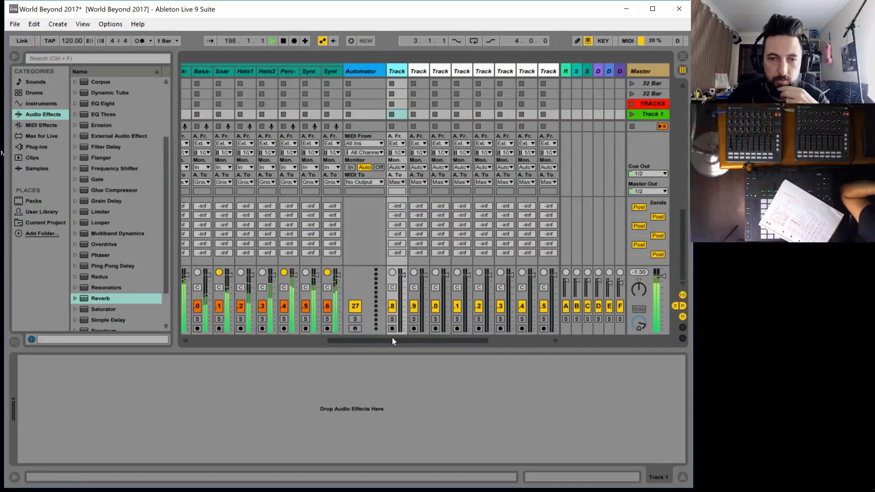
{"action": "left_click_drag", "start_coordinate": [392, 340], "coordinate": [383, 340]}
{"action": "left_click", "coordinate": [214, 69]}
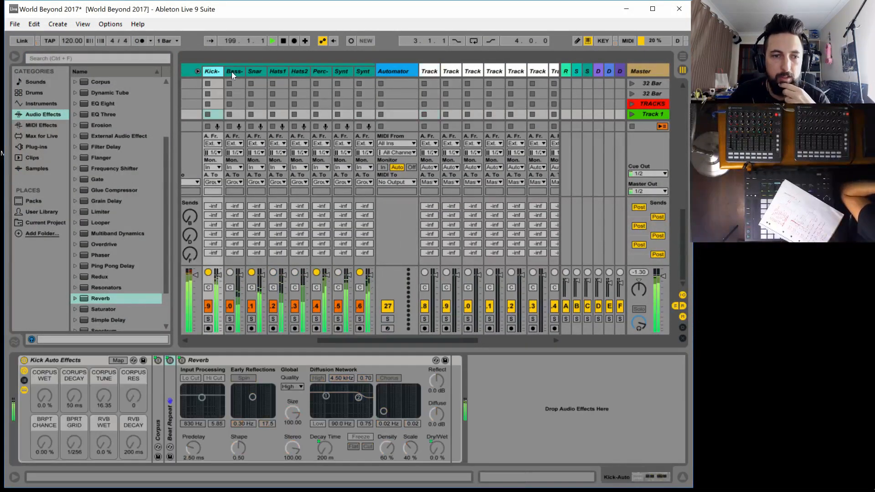
{"action": "left_click", "coordinate": [234, 70]}
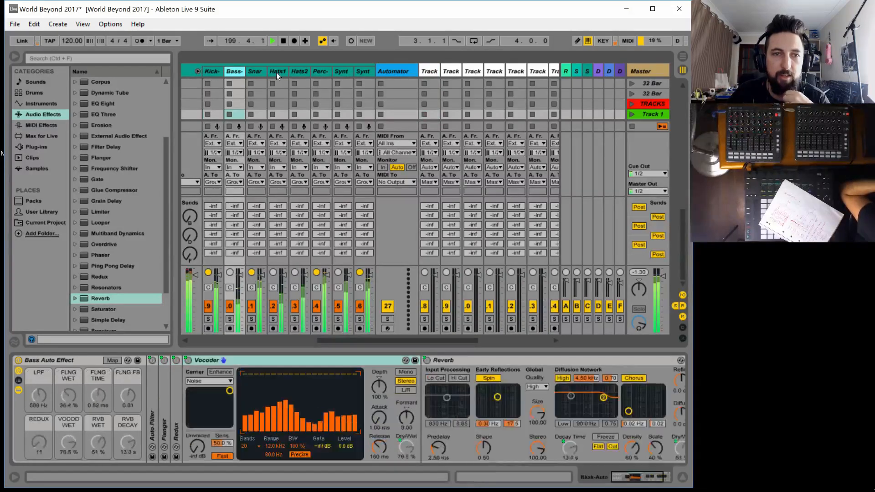
{"action": "left_click", "coordinate": [253, 71]}
{"action": "key", "text": "Left"}
{"action": "key", "text": "Left"}
{"action": "key", "text": "Left"}
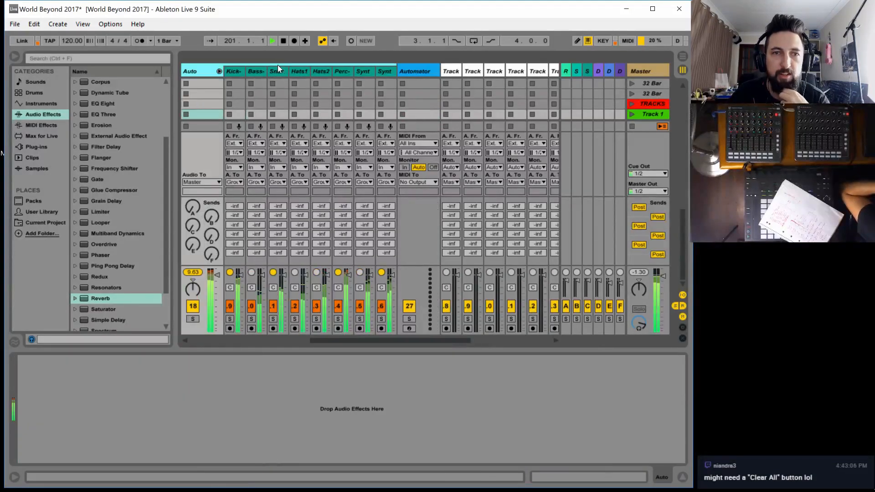
{"action": "left_click", "coordinate": [278, 72]}
{"action": "left_click", "coordinate": [299, 71]}
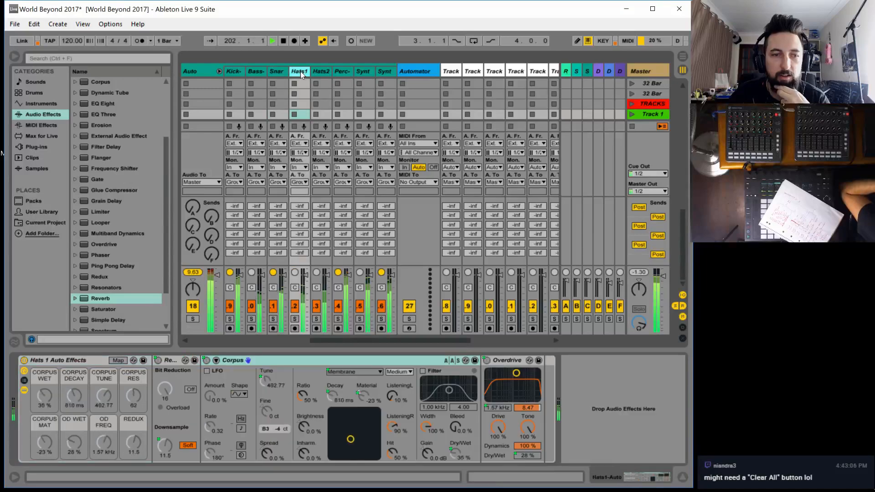
{"action": "left_click", "coordinate": [325, 72]}
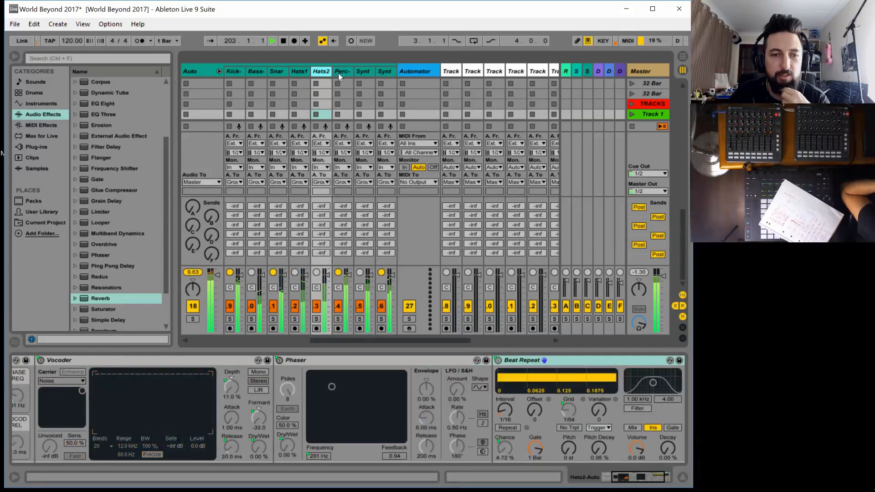
{"action": "left_click_drag", "start_coordinate": [630, 477], "coordinate": [610, 477]}
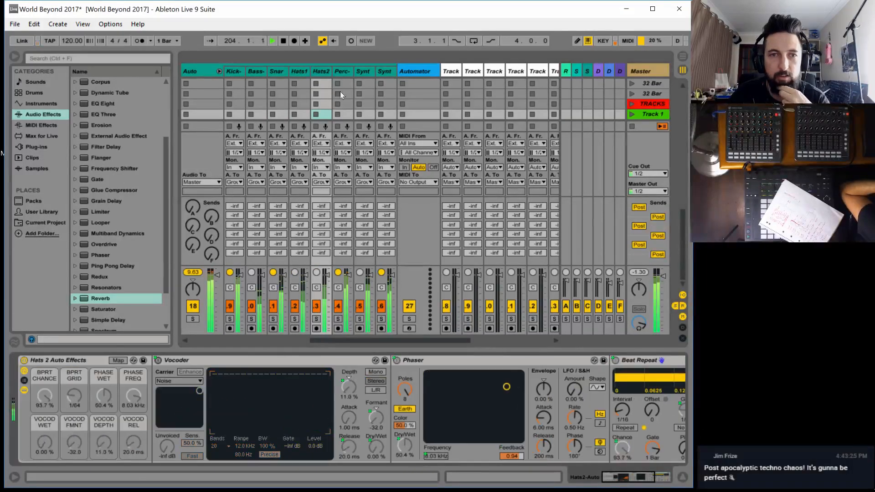
{"action": "left_click", "coordinate": [338, 71]}
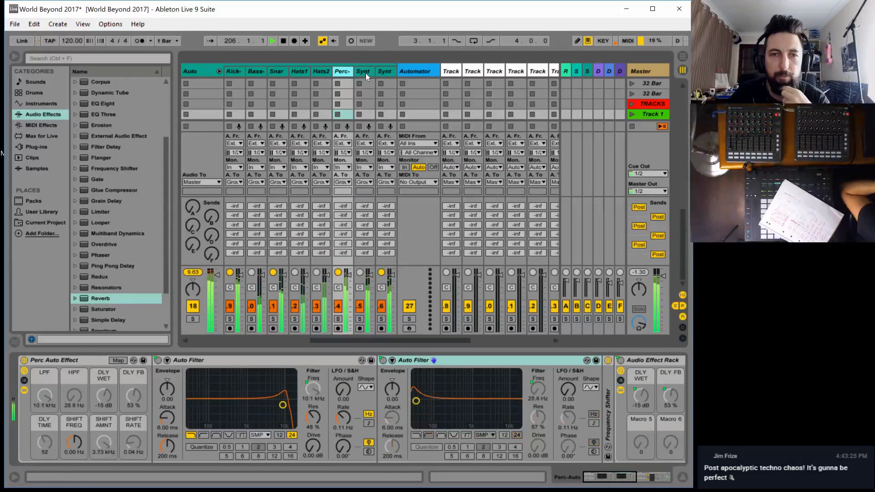
Compare Perc's Automator curves with the Perc track's macros, and inspect the Synth tracks' effect racks
{"action": "left_click", "coordinate": [414, 71]}
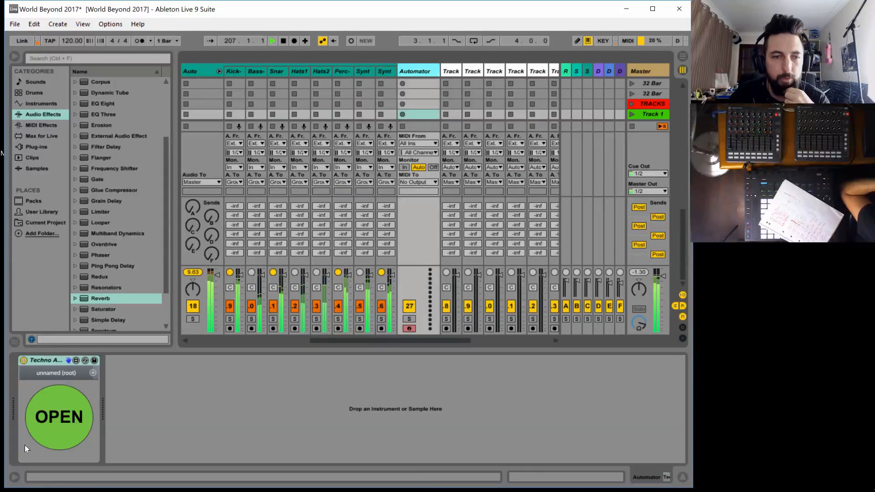
{"action": "left_click", "coordinate": [59, 417]}
{"action": "left_click", "coordinate": [215, 52]}
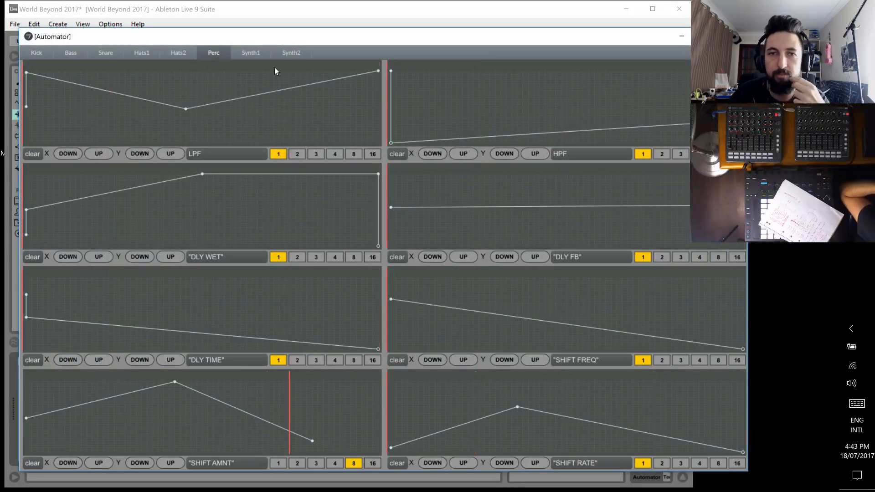
{"action": "left_click", "coordinate": [215, 9]}
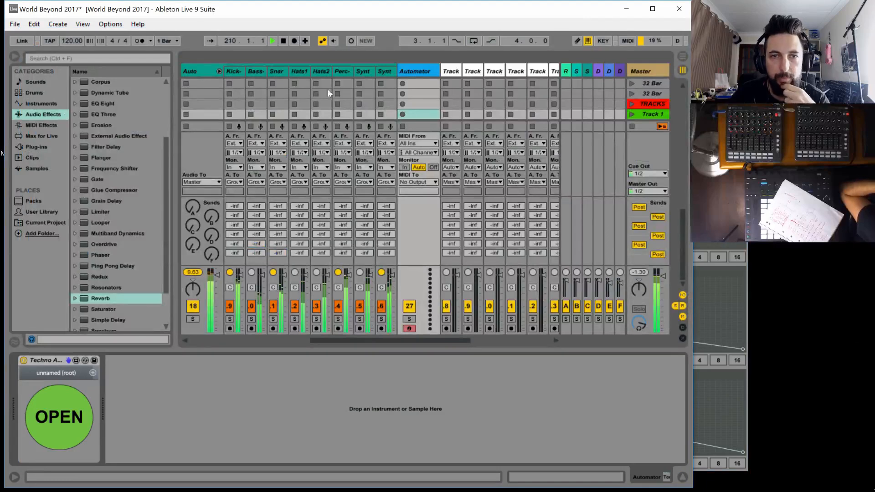
{"action": "left_click", "coordinate": [344, 68]}
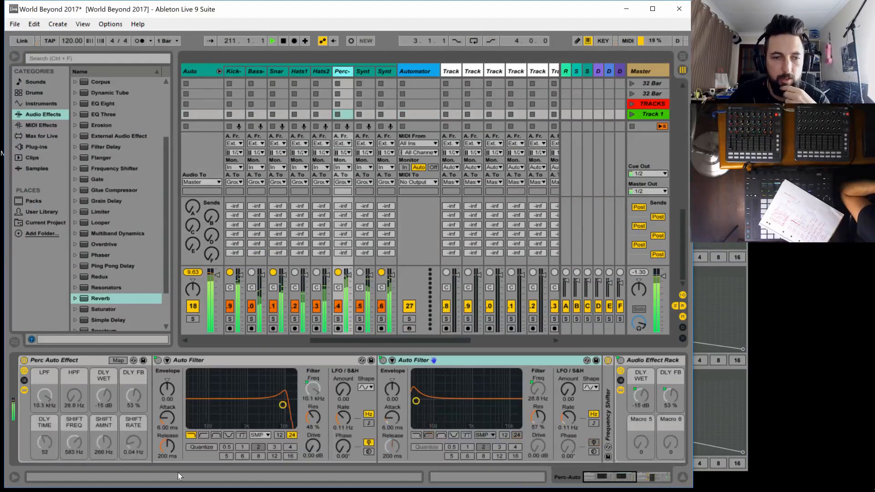
{"action": "left_click", "coordinate": [368, 70]}
{"action": "left_click", "coordinate": [381, 71]}
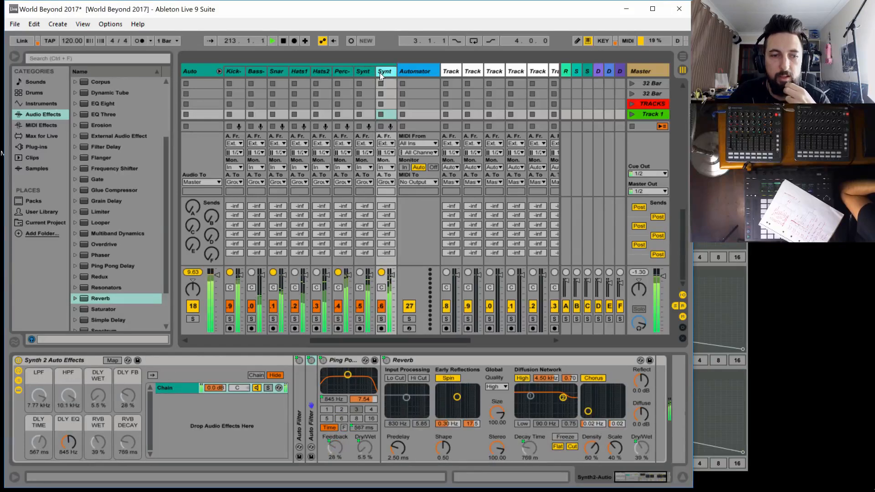
Reopen Automator and draw Synth2's DLY EQ curve zigzagging between full and zero, finishing at full
{"action": "left_click", "coordinate": [408, 70]}
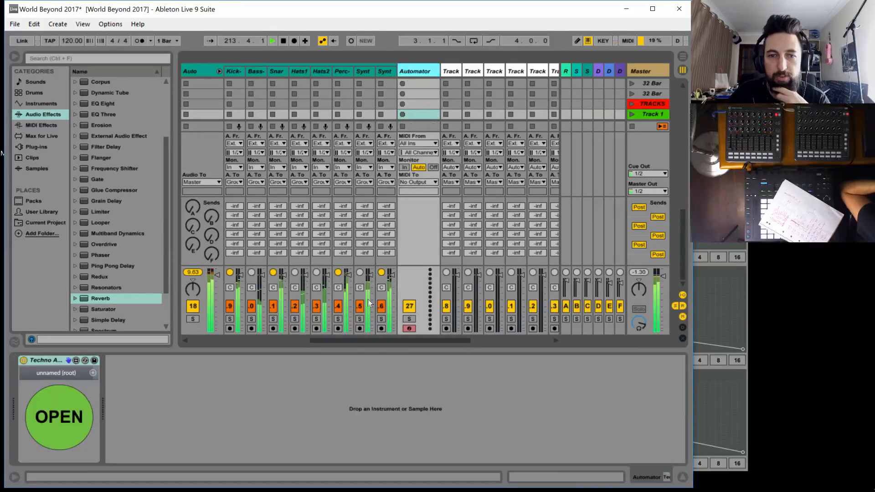
{"action": "left_click", "coordinate": [92, 404]}
{"action": "left_click", "coordinate": [284, 52]}
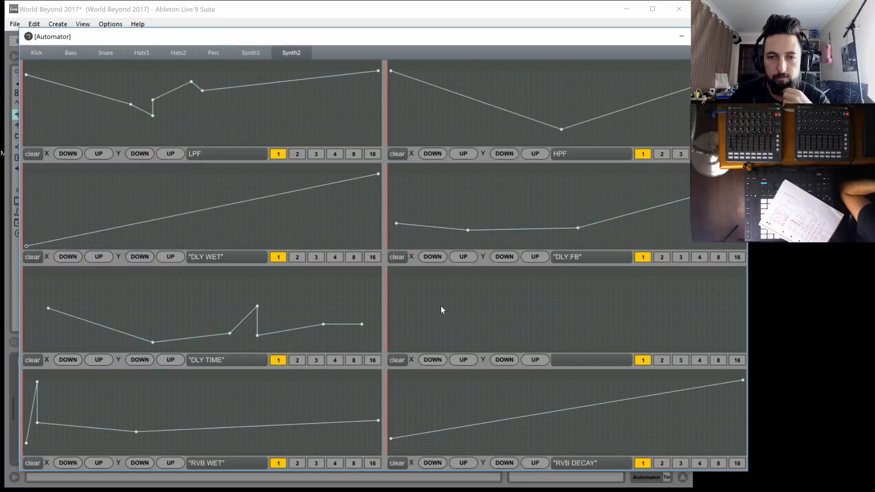
{"action": "left_click_drag", "start_coordinate": [438, 310], "coordinate": [451, 350]}
{"action": "left_click", "coordinate": [539, 276]}
{"action": "left_click_drag", "start_coordinate": [561, 305], "coordinate": [573, 349]}
{"action": "left_click_drag", "start_coordinate": [617, 304], "coordinate": [619, 273]}
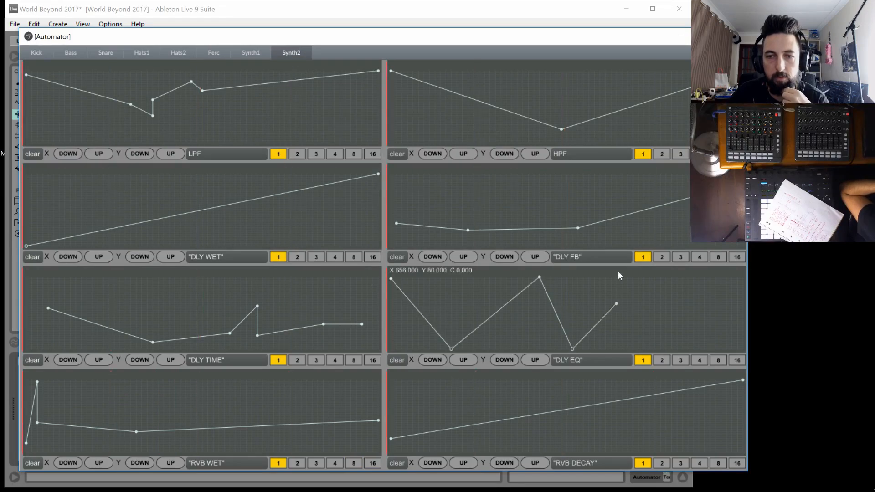
Return to the Live set's session and stop playback
{"action": "left_click", "coordinate": [233, 9]}
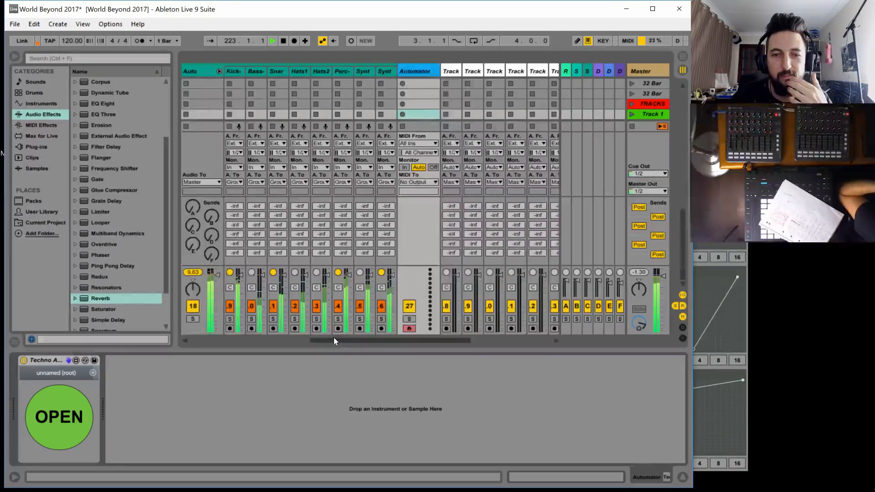
{"action": "mouse_move", "coordinate": [334, 337]}
{"action": "left_mouse_down"}
{"action": "mouse_move", "coordinate": [199, 329]}
{"action": "mouse_move", "coordinate": [353, 326]}
{"action": "mouse_move", "coordinate": [333, 326]}
{"action": "left_mouse_up"}
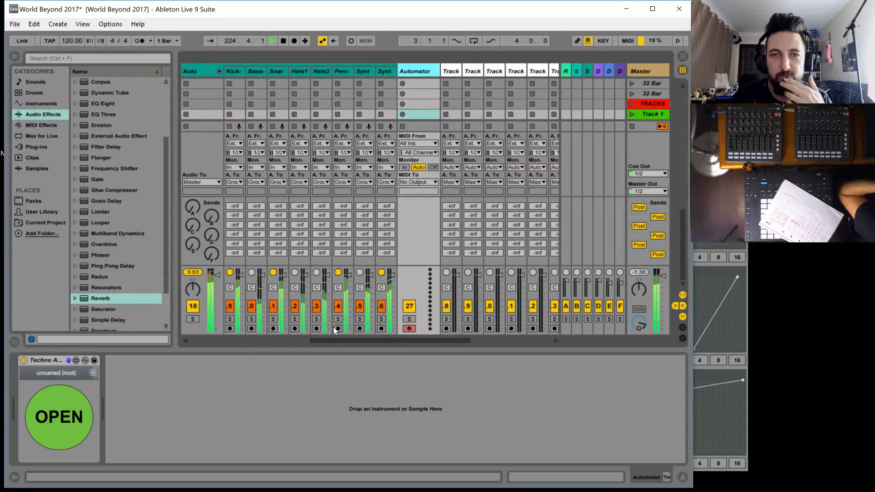
{"action": "left_click", "coordinate": [283, 41]}
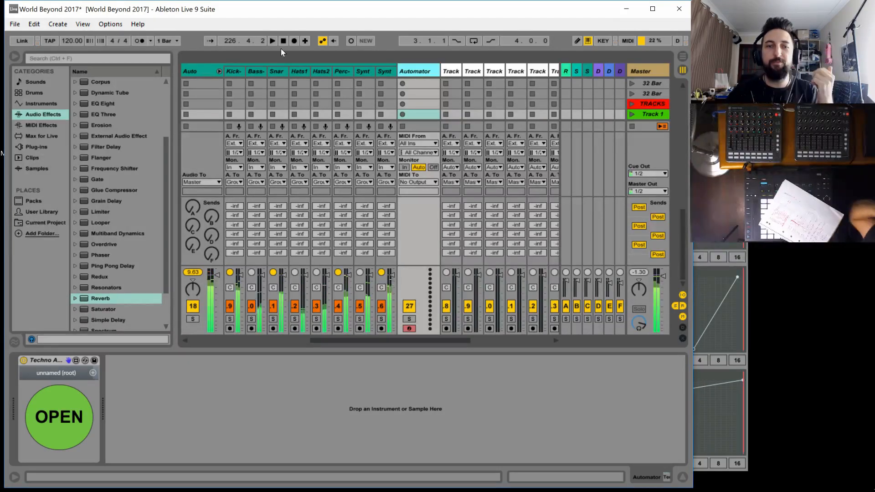
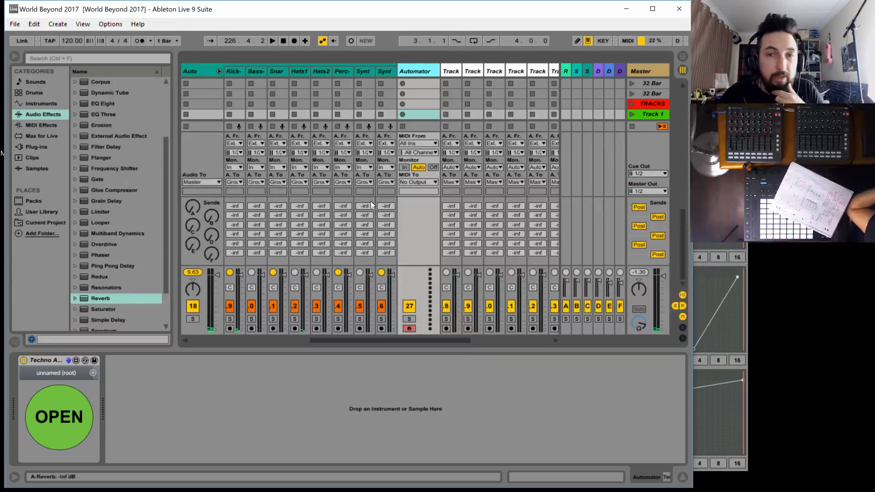
Create an empty MIDI clip in the Riser track's first slot and set its length to 32 bars
{"action": "left_click_drag", "start_coordinate": [378, 341], "coordinate": [423, 332]}
{"action": "left_click", "coordinate": [473, 71]}
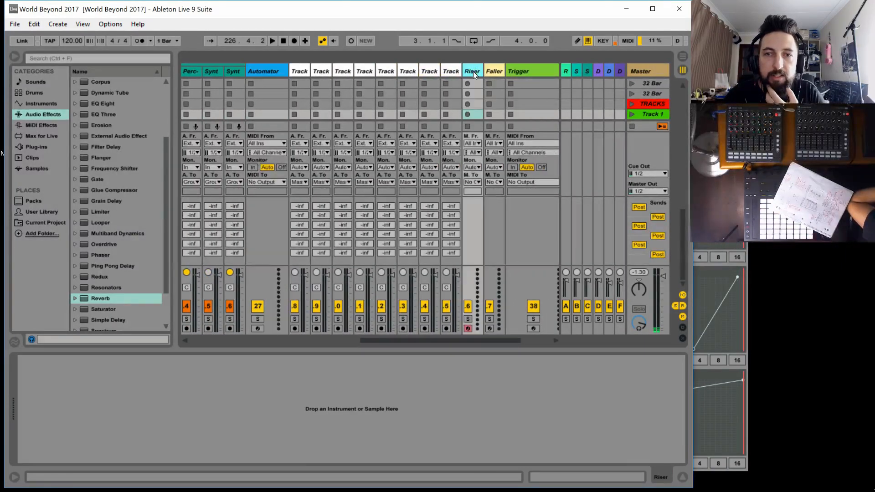
{"action": "double_click", "coordinate": [473, 83]}
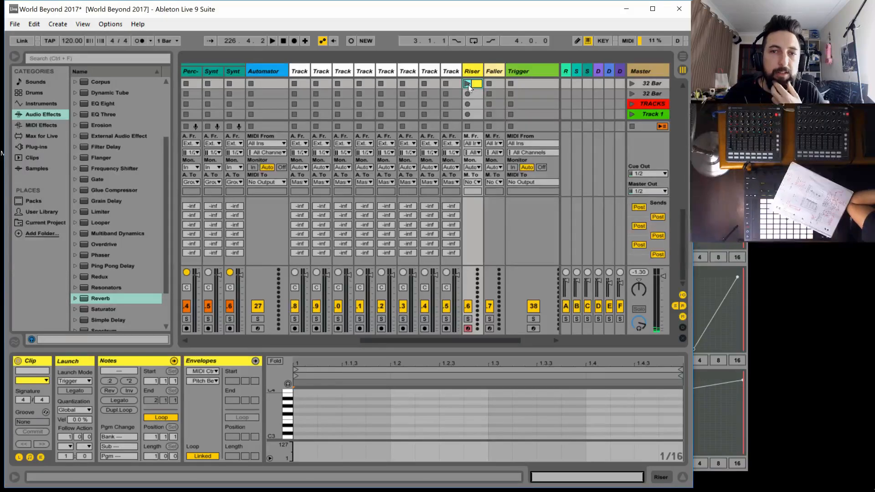
{"action": "left_click", "coordinate": [147, 457]}
{"action": "type", "text": "32"}
{"action": "key", "text": "Return"}
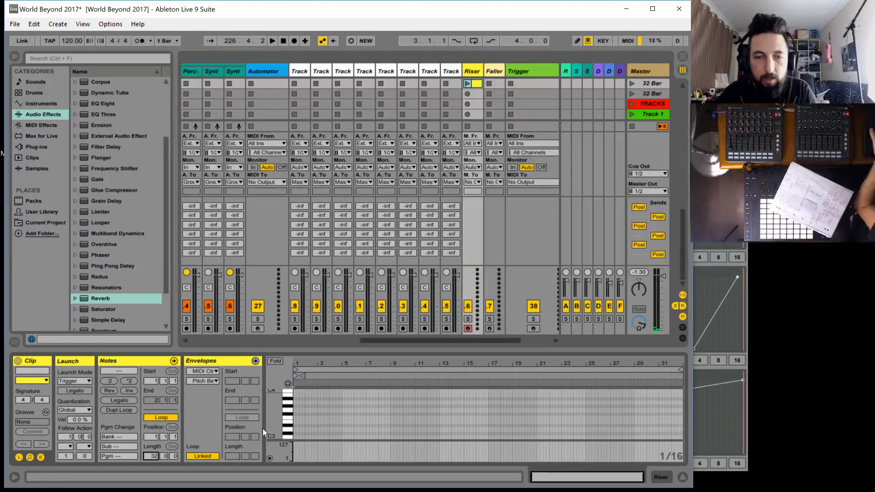
Widen the note grid to 2 bars and draw a C2 note spanning the Riser clip's full 32 bars
{"action": "scroll", "coordinate": [316, 422], "scroll_direction": "down", "scroll_amount": 3}
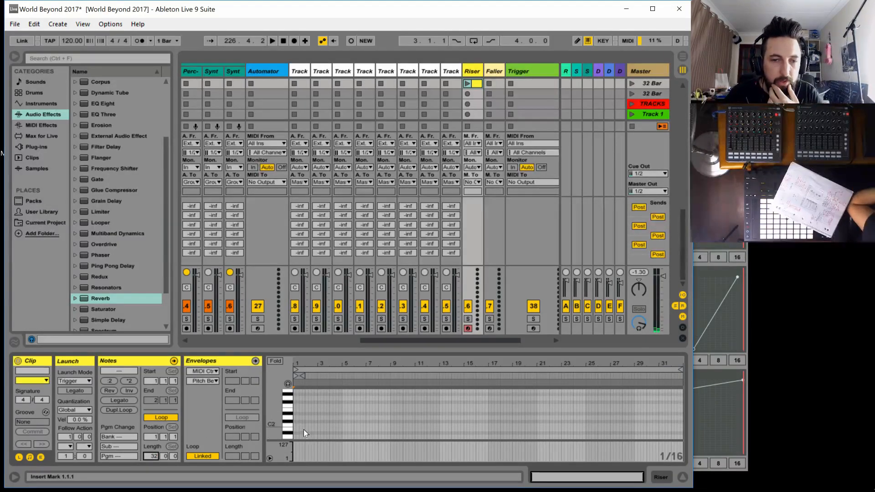
{"action": "left_click_drag", "start_coordinate": [276, 421], "coordinate": [272, 429]}
{"action": "key", "text": "ctrl+2"}
{"action": "key", "text": "ctrl+2"}
{"action": "key", "text": "ctrl+2"}
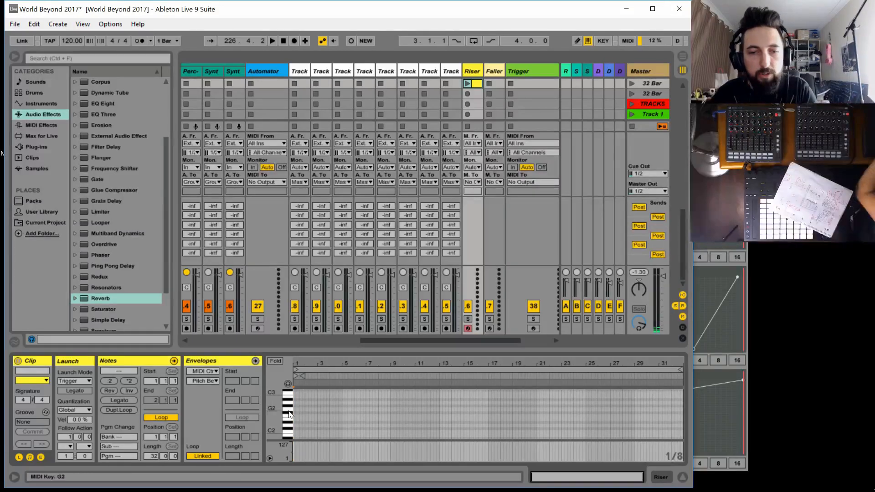
{"action": "left_click", "coordinate": [325, 407]}
{"action": "key", "text": "ctrl+2"}
{"action": "key", "text": "ctrl+2"}
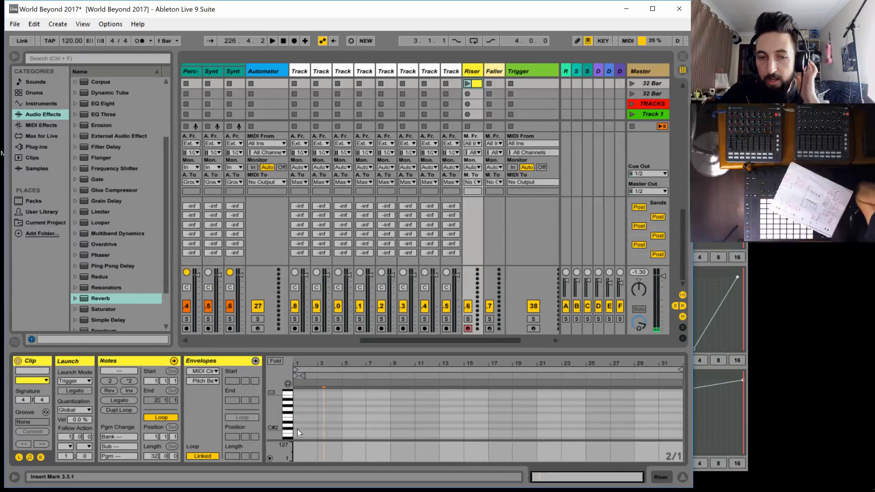
{"action": "left_click", "coordinate": [298, 428]}
{"action": "left_click", "coordinate": [296, 432]}
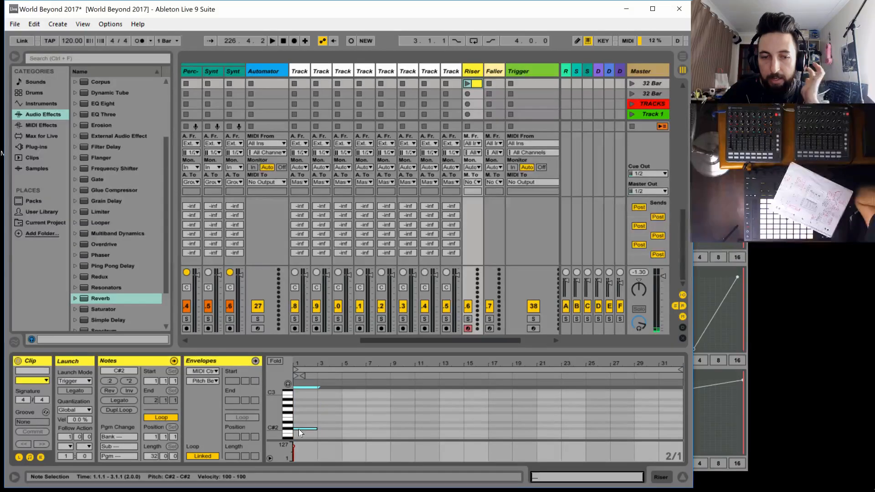
{"action": "double_click", "coordinate": [298, 432]}
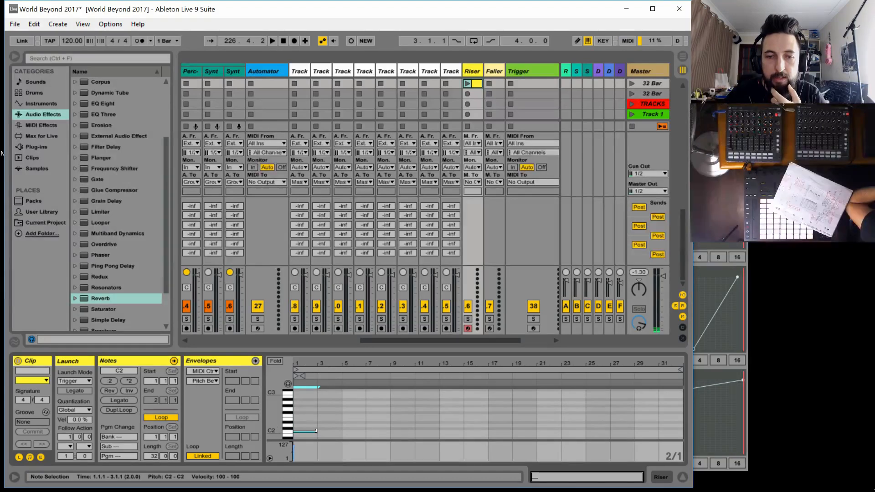
{"action": "left_click_drag", "start_coordinate": [316, 430], "coordinate": [683, 432]}
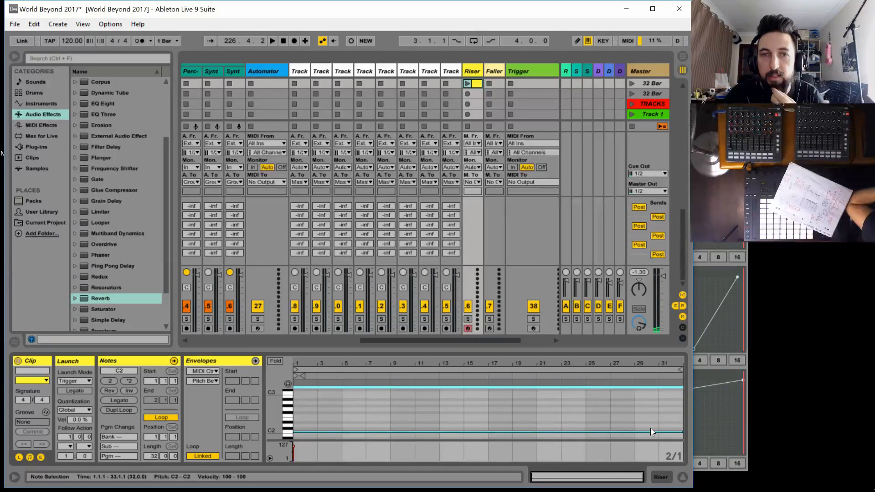
Load Operator onto the Riser track and choose its sixth oscillator algorithm
{"action": "left_click", "coordinate": [39, 103]}
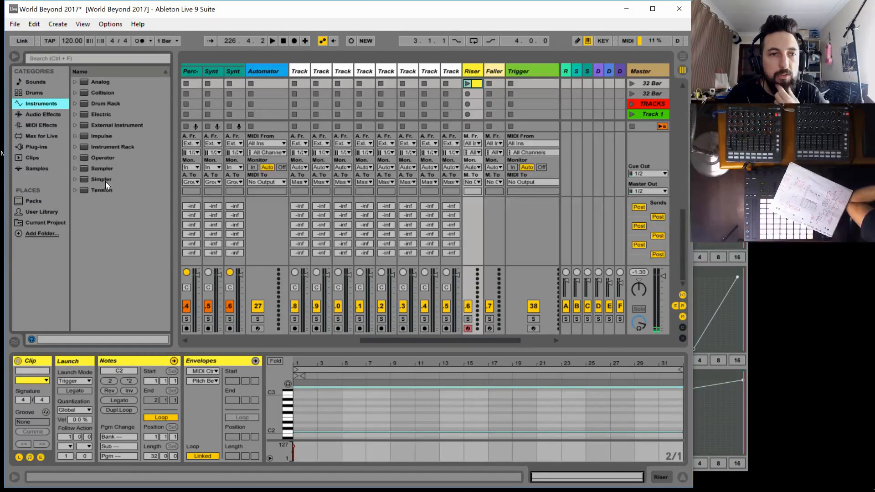
{"action": "left_click_drag", "start_coordinate": [94, 157], "coordinate": [470, 72]}
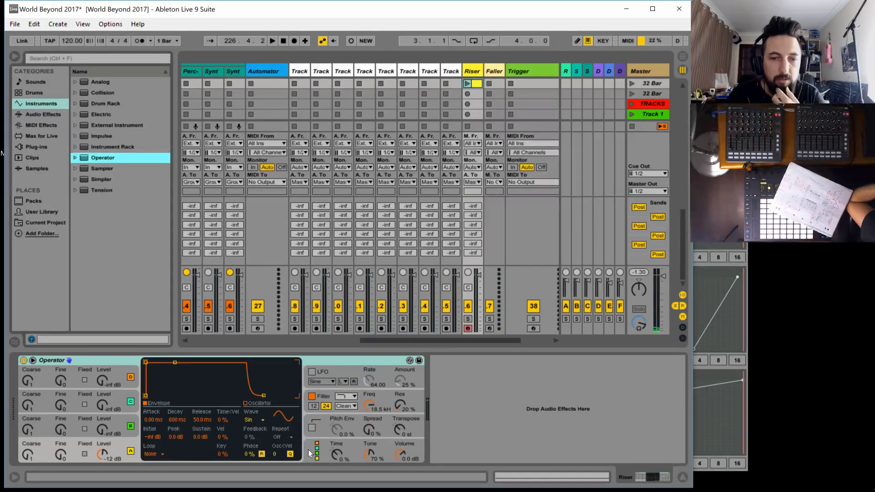
{"action": "left_click", "coordinate": [317, 458]}
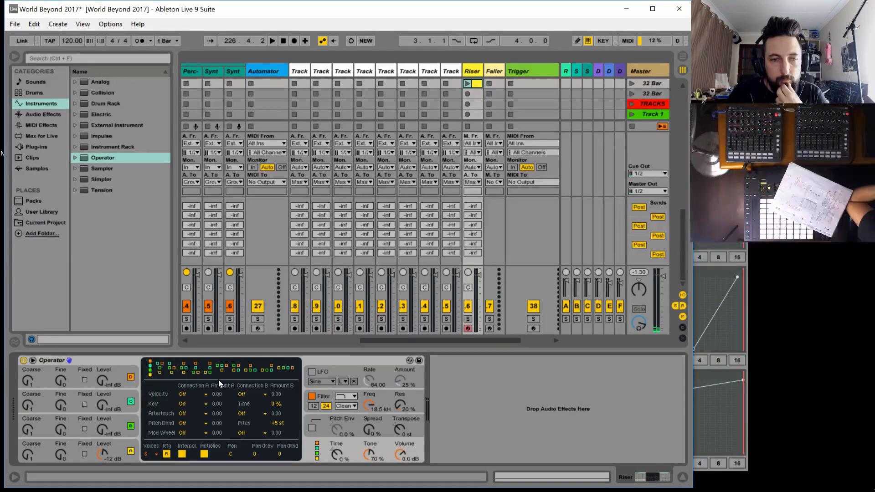
{"action": "left_click", "coordinate": [208, 372]}
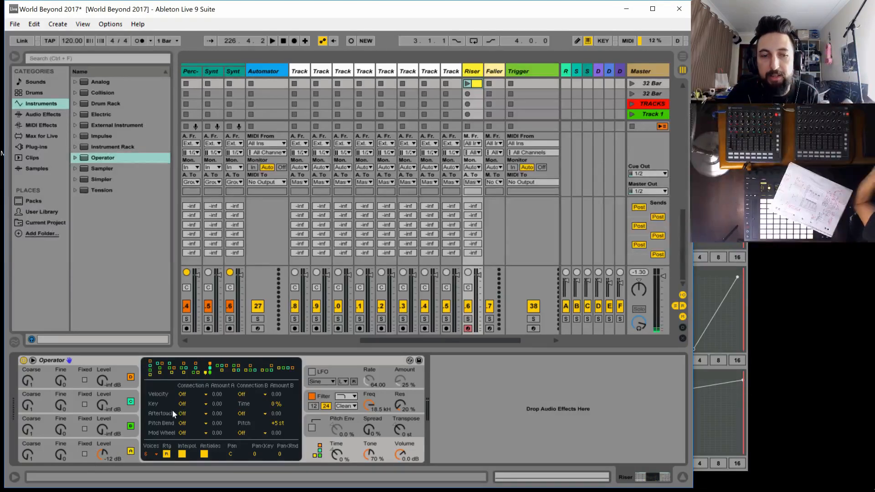
Set the waveform of Operator's oscillator A to Noise White
{"action": "left_click", "coordinate": [88, 417]}
{"action": "left_click", "coordinate": [86, 400]}
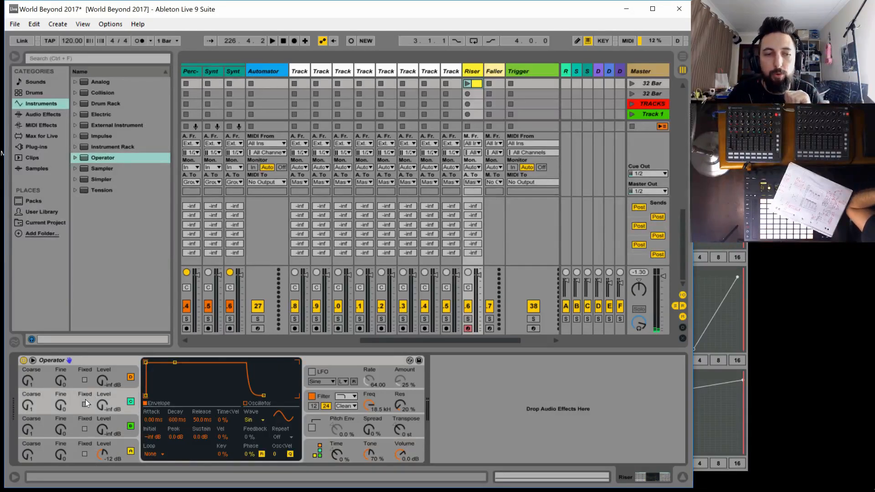
{"action": "left_click", "coordinate": [94, 370]}
{"action": "left_click", "coordinate": [110, 444]}
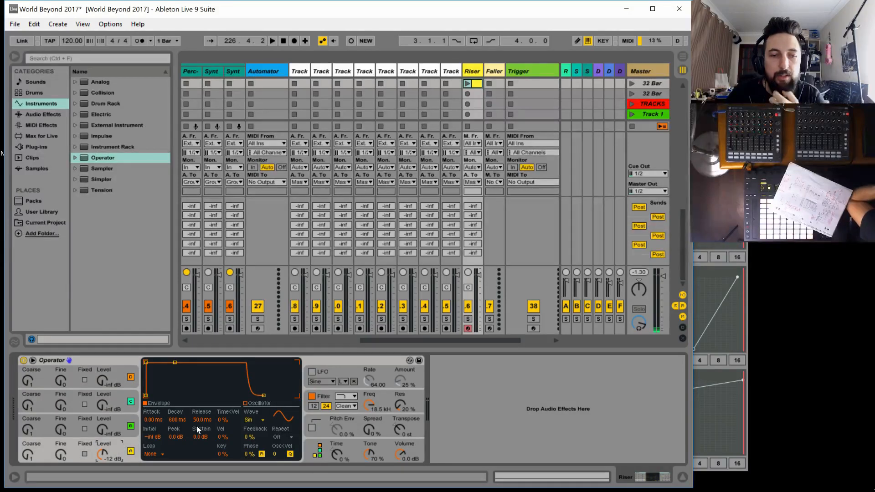
{"action": "left_click", "coordinate": [253, 419]}
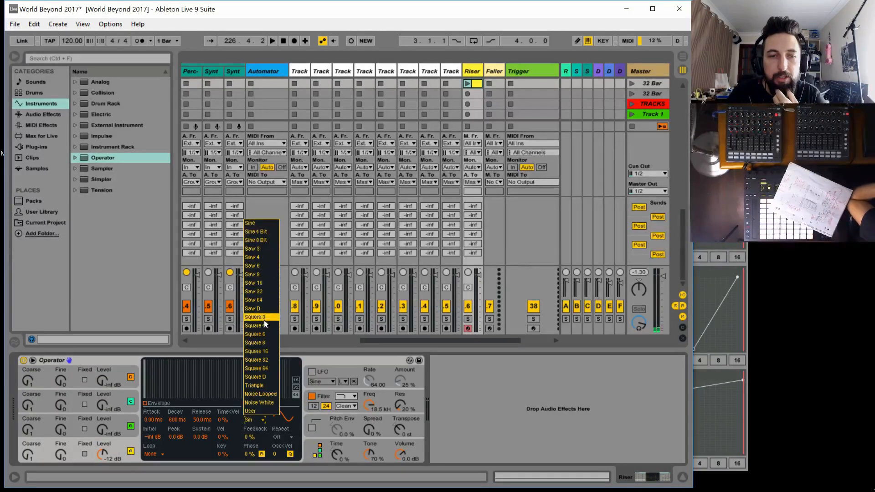
{"action": "left_click", "coordinate": [269, 401]}
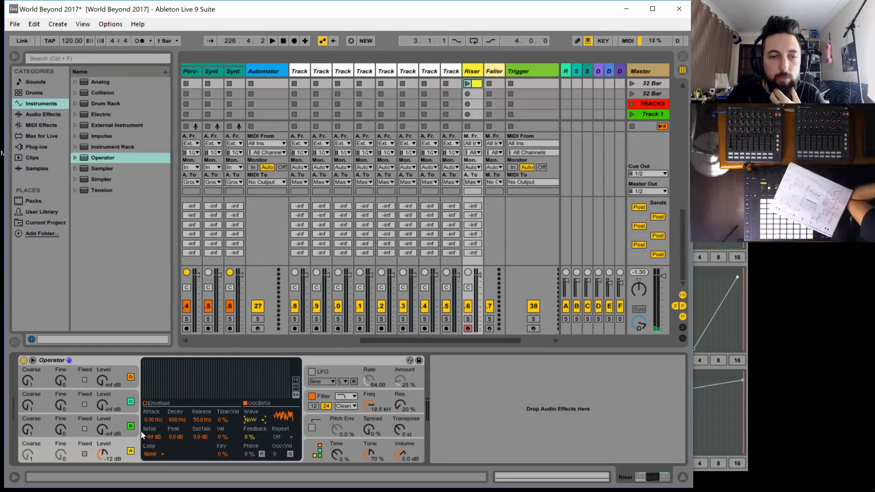
Turn on Fixed frequency for Operator's oscillators B and C
{"action": "left_click", "coordinate": [116, 416]}
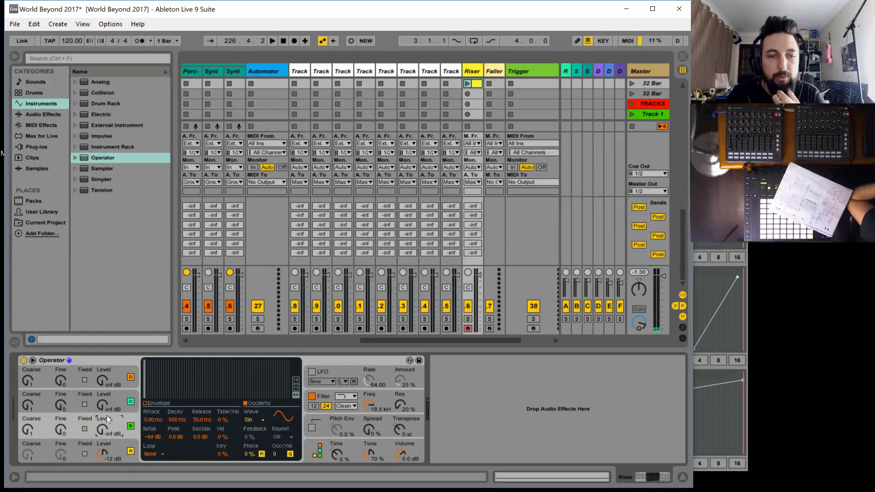
{"action": "left_click", "coordinate": [84, 428]}
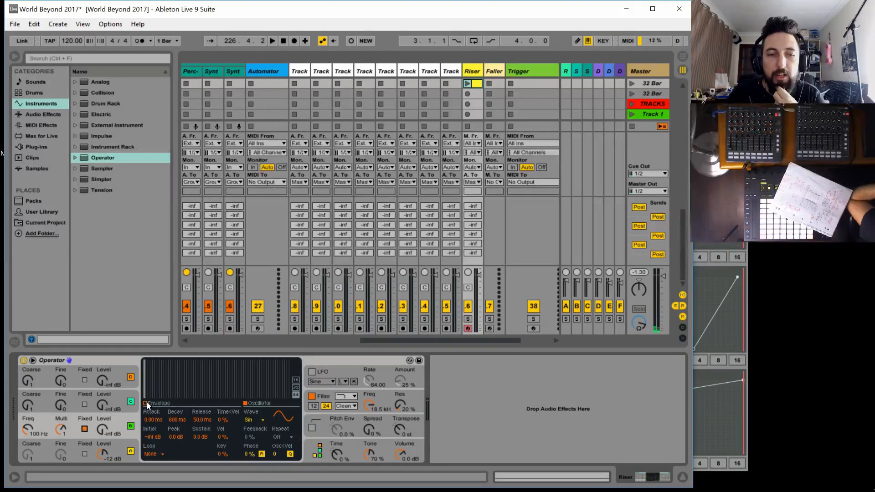
{"action": "left_click", "coordinate": [119, 399]}
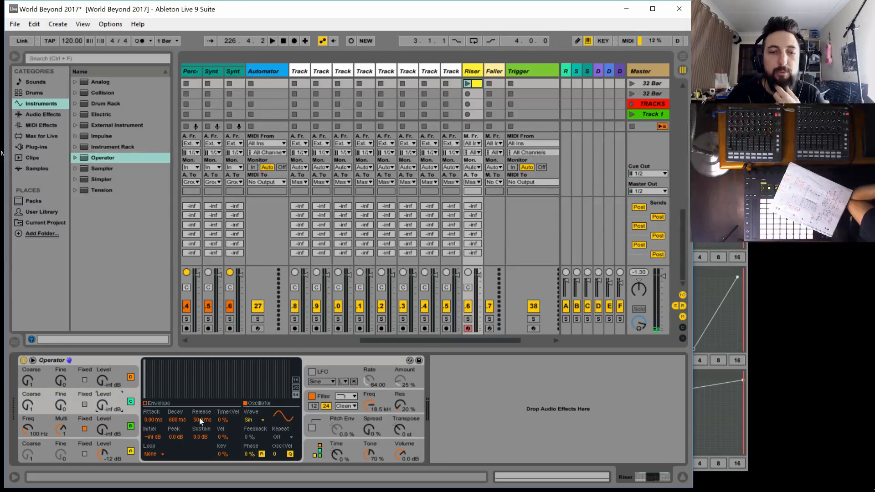
{"action": "left_click", "coordinate": [83, 404]}
{"action": "left_click", "coordinate": [120, 376]}
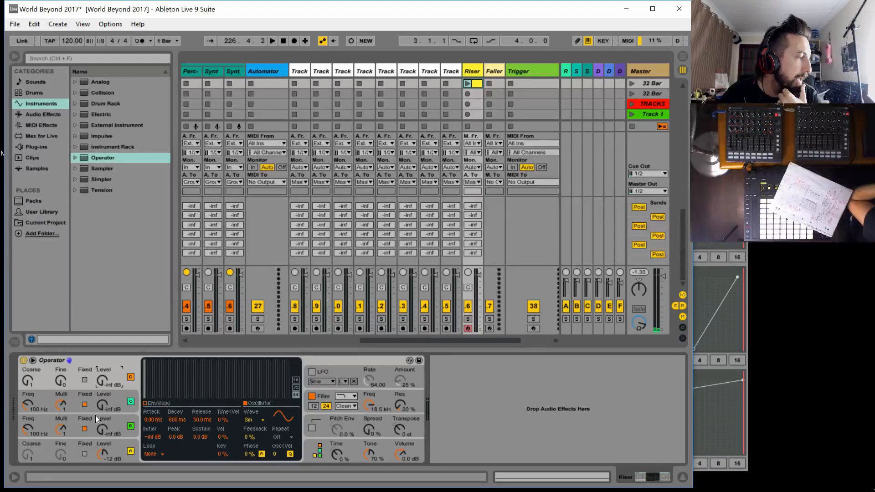
Add the Flanger audio effect after Operator on the Riser track
{"action": "left_click", "coordinate": [42, 114]}
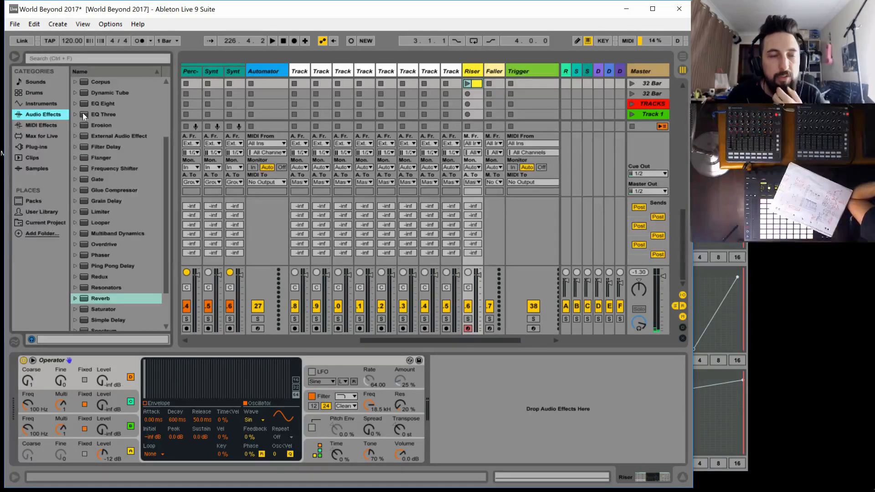
{"action": "scroll", "coordinate": [116, 211], "scroll_direction": "up", "scroll_amount": 1}
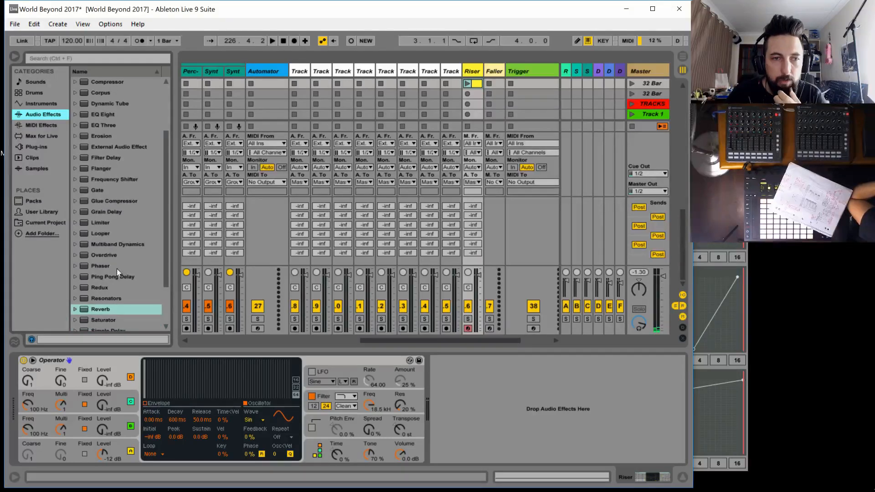
{"action": "scroll", "coordinate": [123, 240], "scroll_direction": "down", "scroll_amount": 1}
{"action": "scroll", "coordinate": [122, 242], "scroll_direction": "up", "scroll_amount": 1}
{"action": "left_click", "coordinate": [108, 169]}
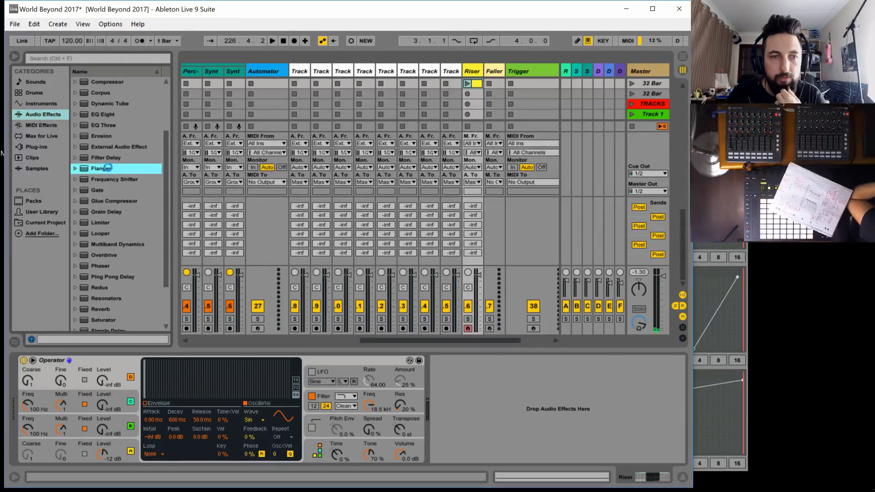
{"action": "double_click", "coordinate": [108, 168]}
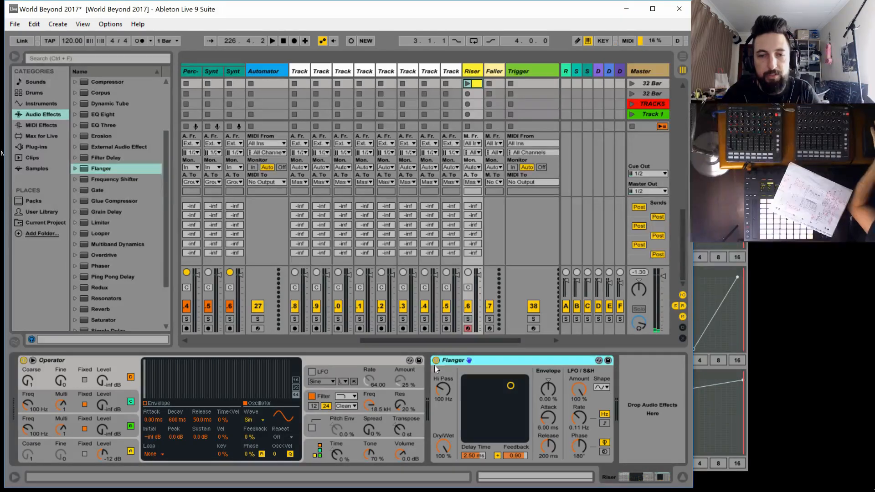
Group Operator and Flanger into an instrument rack
{"action": "right_click", "coordinate": [350, 356]}
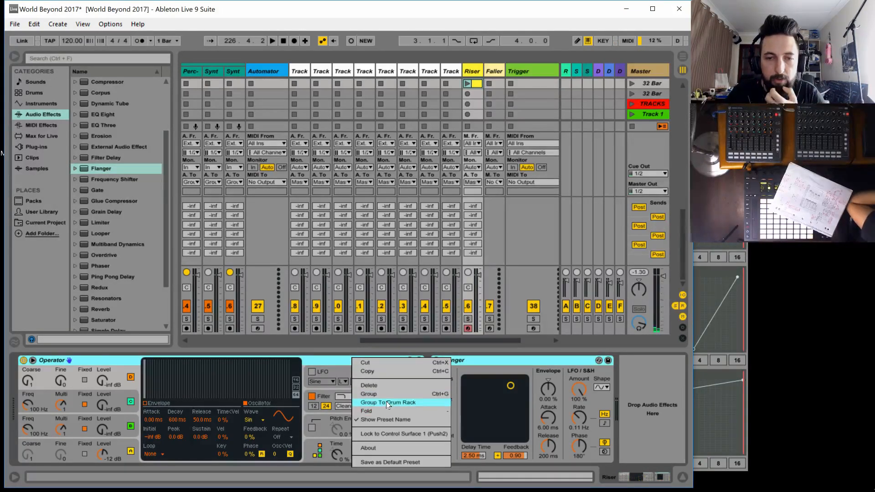
{"action": "left_click", "coordinate": [384, 395]}
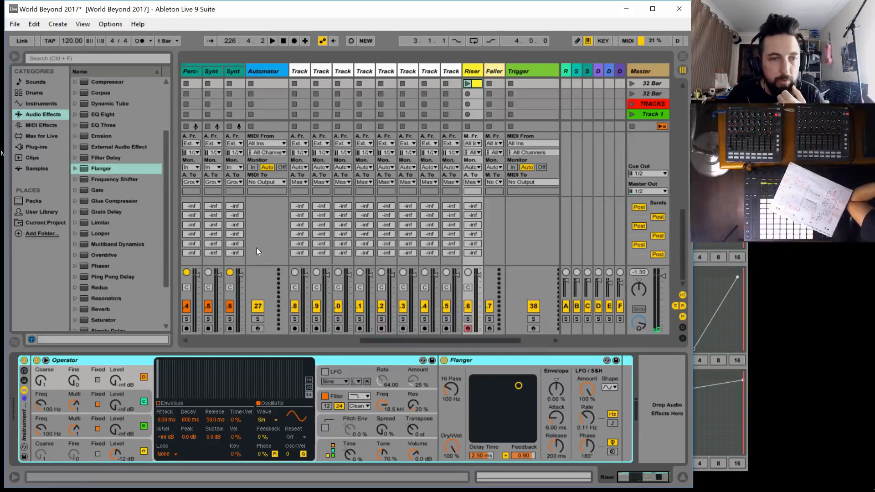
Add the Reverb audio effect after the Flanger on the Riser track
{"action": "scroll", "coordinate": [118, 305], "scroll_direction": "down", "scroll_amount": 2}
{"action": "scroll", "coordinate": [118, 305], "scroll_direction": "down", "scroll_amount": 1}
{"action": "mouse_move", "coordinate": [108, 250]}
{"action": "left_mouse_down"}
{"action": "mouse_move", "coordinate": [137, 274]}
{"action": "mouse_move", "coordinate": [628, 394]}
{"action": "mouse_move", "coordinate": [553, 393]}
{"action": "left_mouse_up"}
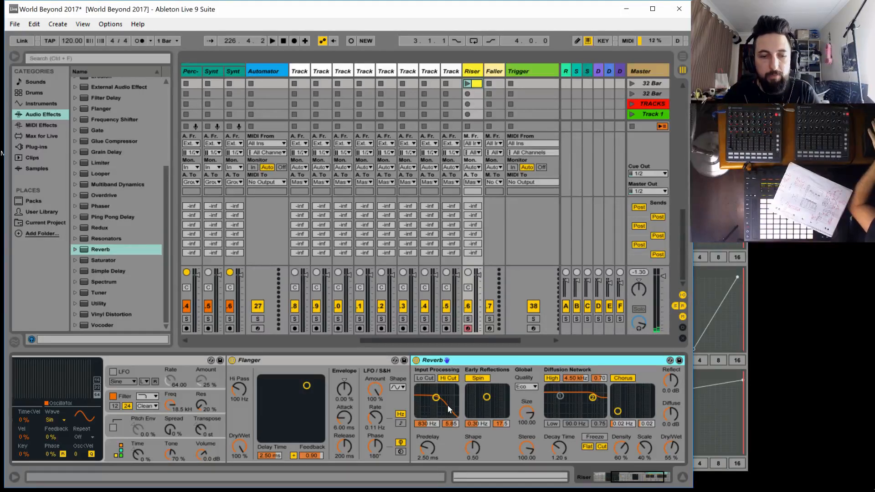
{"action": "left_click_drag", "start_coordinate": [631, 467], "coordinate": [613, 468]}
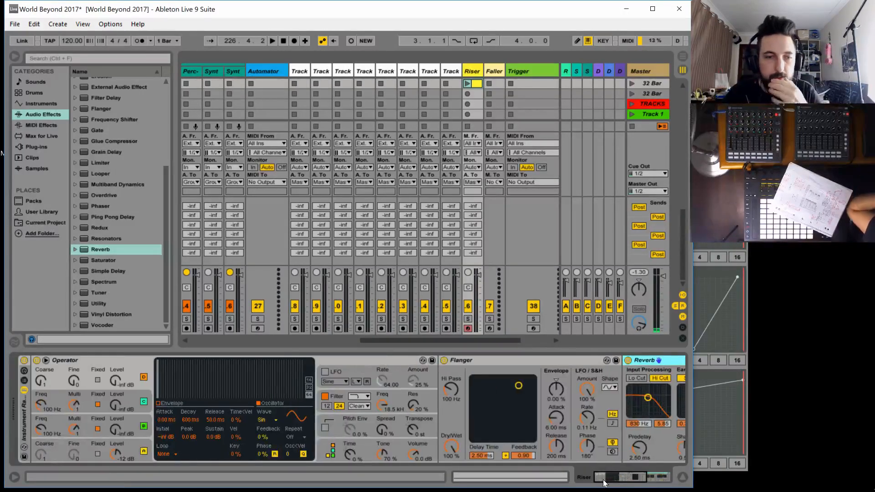
Ungroup the Riser track's instrument rack back into separate devices
{"action": "left_click", "coordinate": [24, 370]}
{"action": "left_click", "coordinate": [23, 370]}
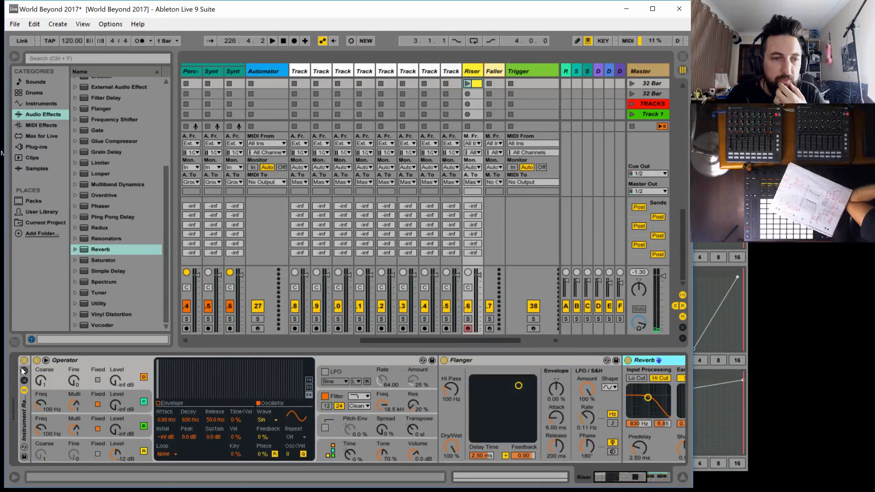
{"action": "right_click", "coordinate": [21, 429]}
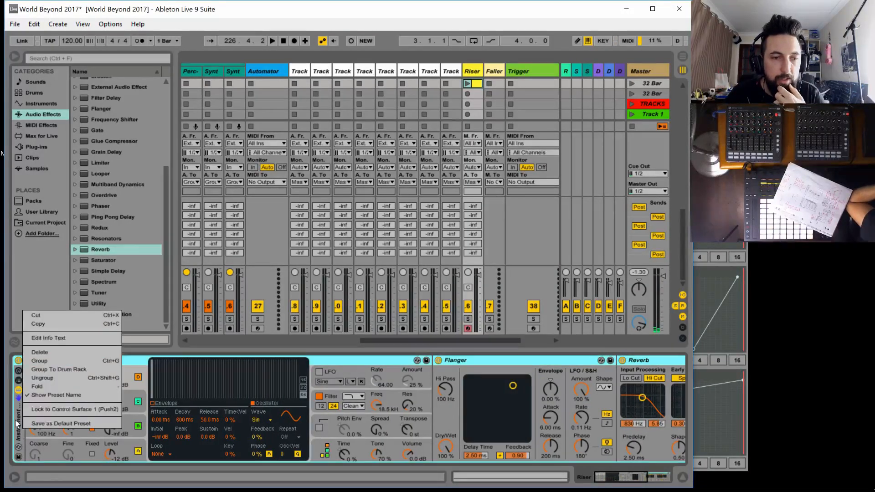
{"action": "right_click", "coordinate": [15, 420]}
{"action": "left_click", "coordinate": [44, 370]}
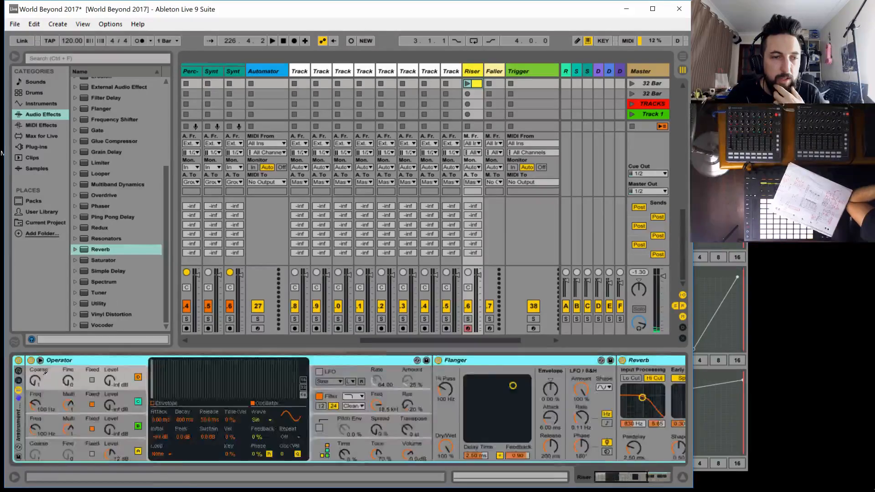
{"action": "left_click_drag", "start_coordinate": [628, 476], "coordinate": [520, 474]}
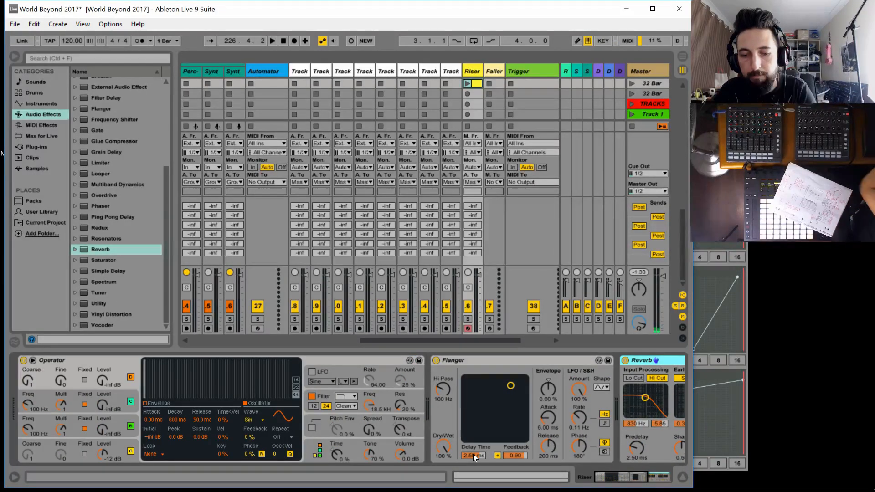
{"action": "key", "text": "ctrl+m"}
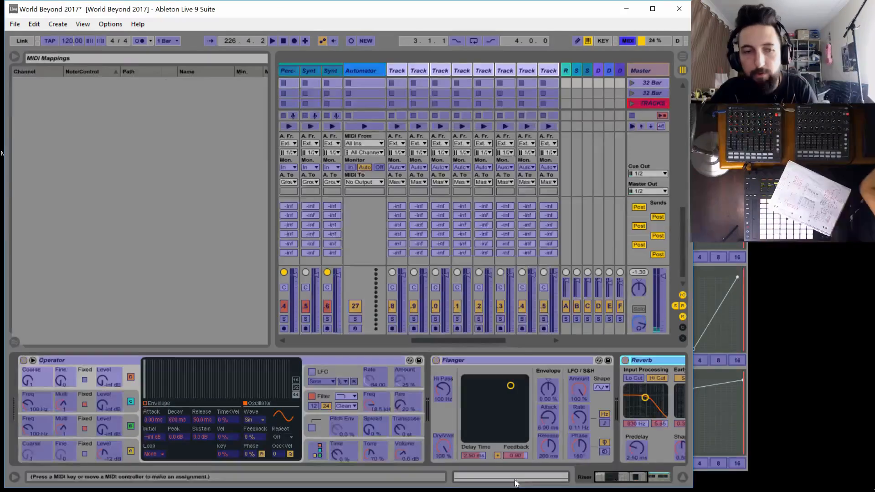
{"action": "key", "text": "ctrl+m"}
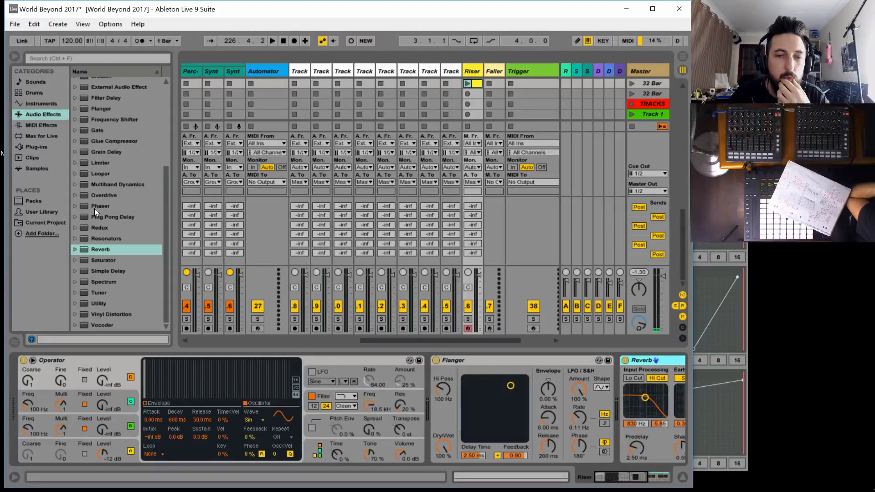
Try to MIDI-map the output level of Operator's oscillator A to a hardware control
{"action": "left_click", "coordinate": [72, 445]}
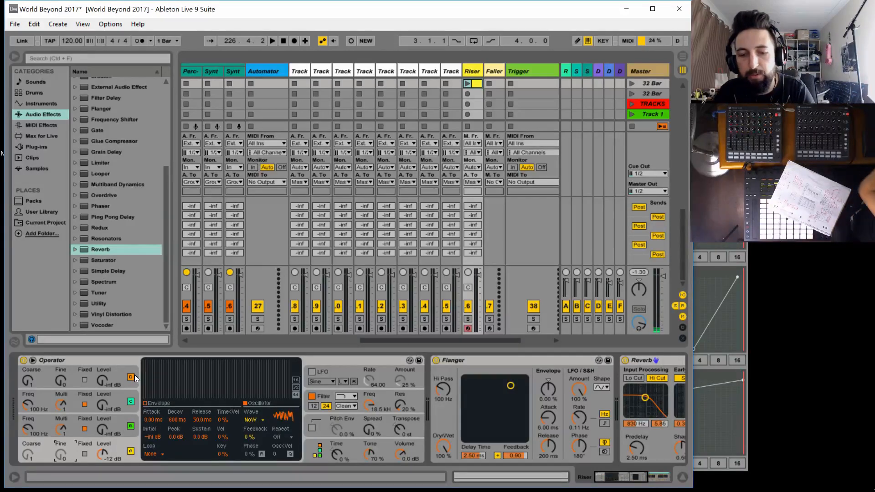
{"action": "key", "text": "ctrl+m"}
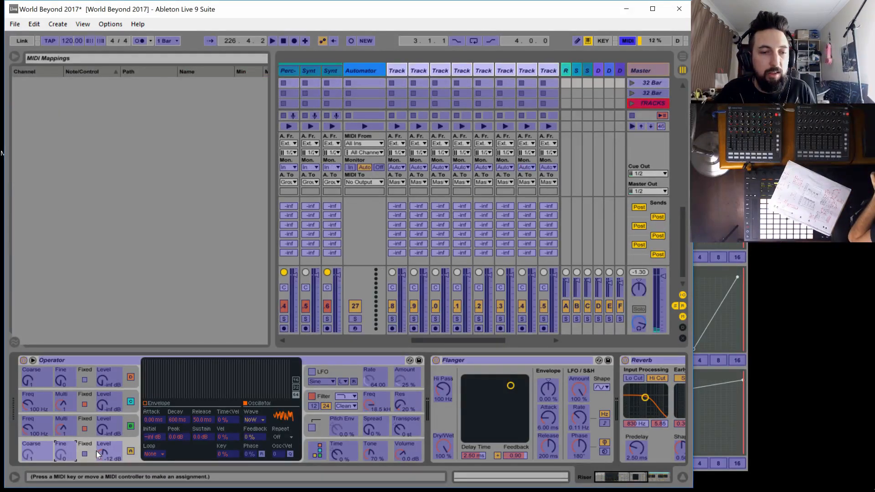
{"action": "left_click", "coordinate": [102, 454]}
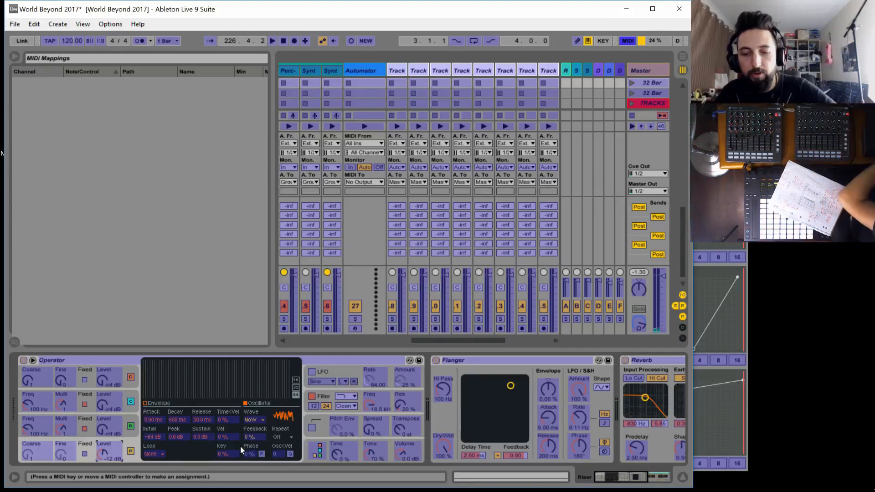
{"action": "key", "text": "ctrl+m"}
Enable Remote for both Launch Control XL input ports in the MIDI preferences
{"action": "key", "text": "ctrl+comma"}
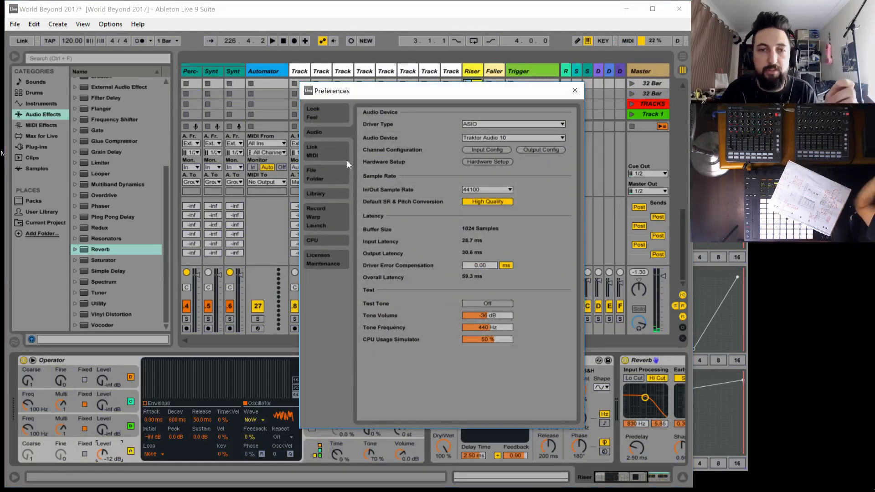
{"action": "left_click", "coordinate": [327, 155]}
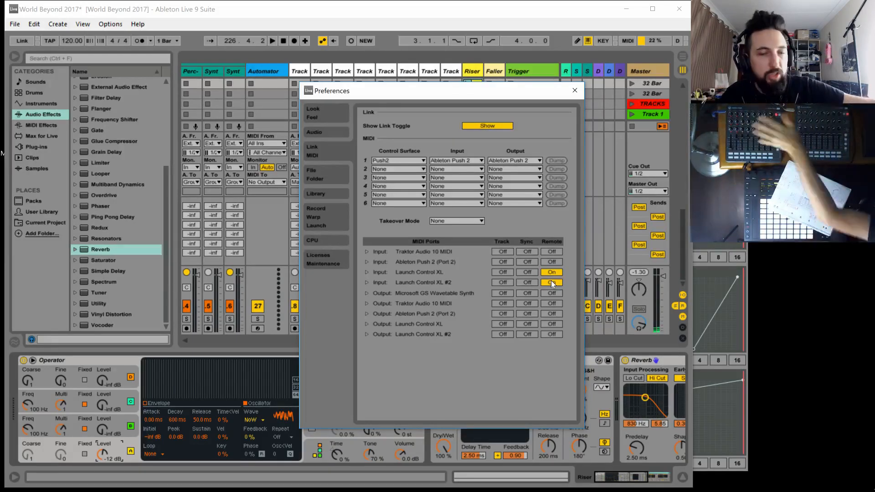
{"action": "left_click", "coordinate": [575, 91]}
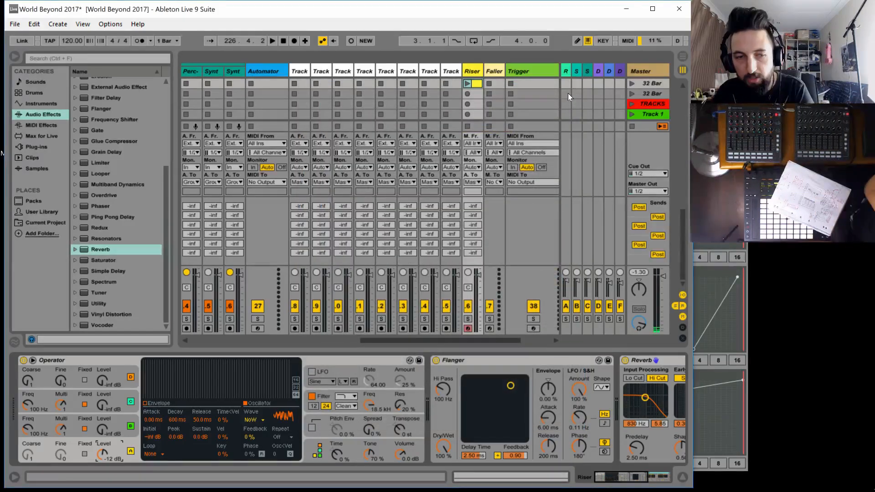
MIDI-map the output levels of Operator's oscillators A, B, C and D to CC 77, 78, 79 and 80 on channel 9
{"action": "key", "text": "ctrl+m"}
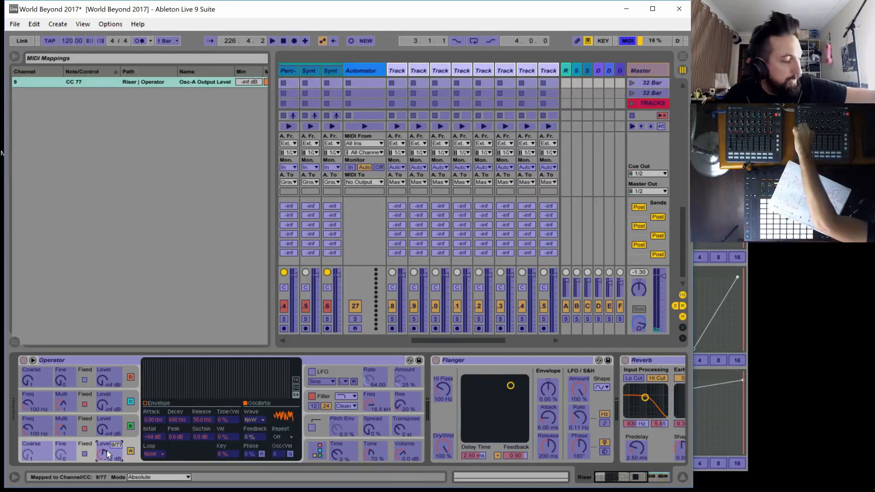
{"action": "left_click", "coordinate": [104, 427]}
{"action": "left_click", "coordinate": [103, 403]}
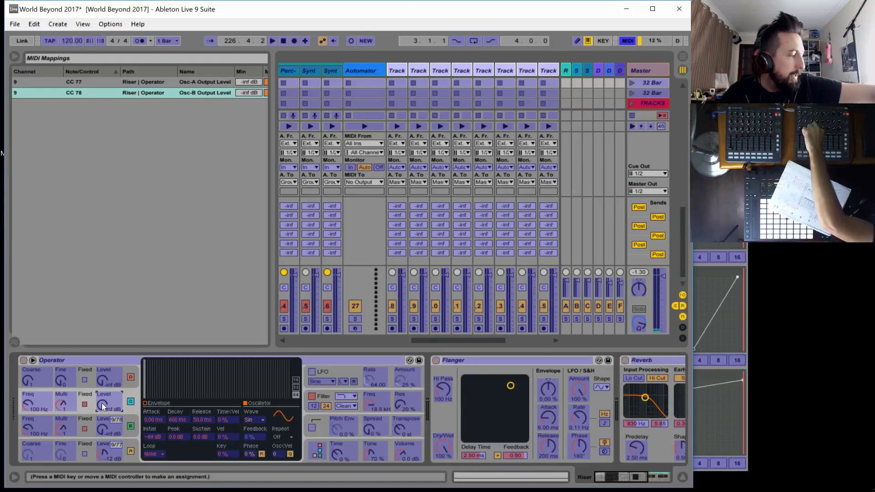
{"action": "left_click", "coordinate": [100, 379]}
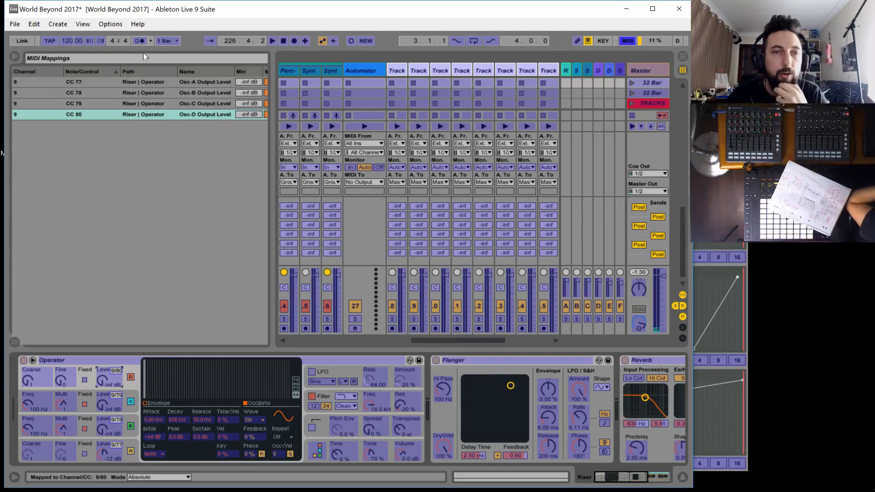
Set the maximum of all four oscillator output level mappings to -12 dB
{"action": "left_click_drag", "start_coordinate": [273, 77], "coordinate": [328, 80]}
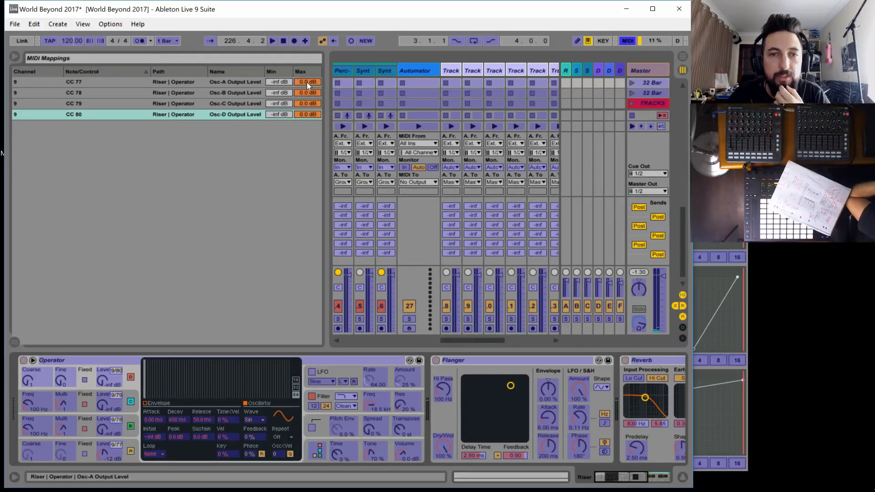
{"action": "left_click", "coordinate": [307, 82]}
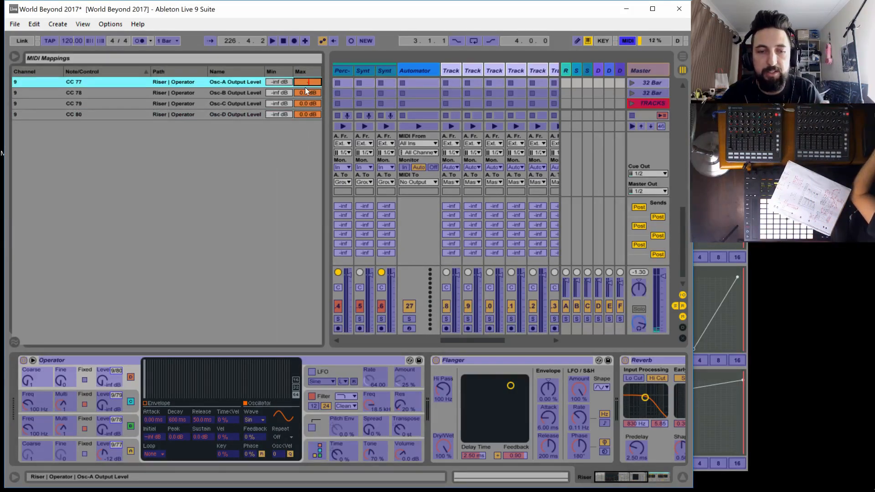
{"action": "type", "text": "-12"}
{"action": "left_click", "coordinate": [304, 94]}
{"action": "type", "text": "-12"}
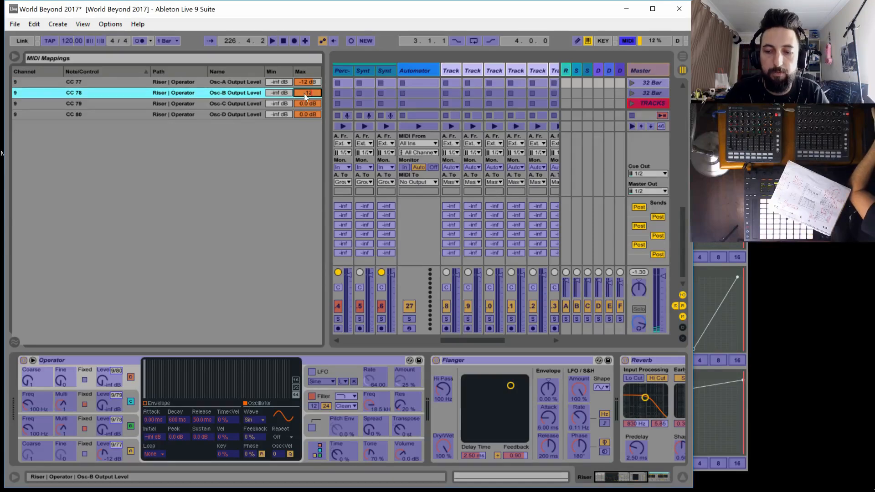
{"action": "key", "text": "Return"}
{"action": "left_click", "coordinate": [313, 102]}
{"action": "type", "text": "-12"}
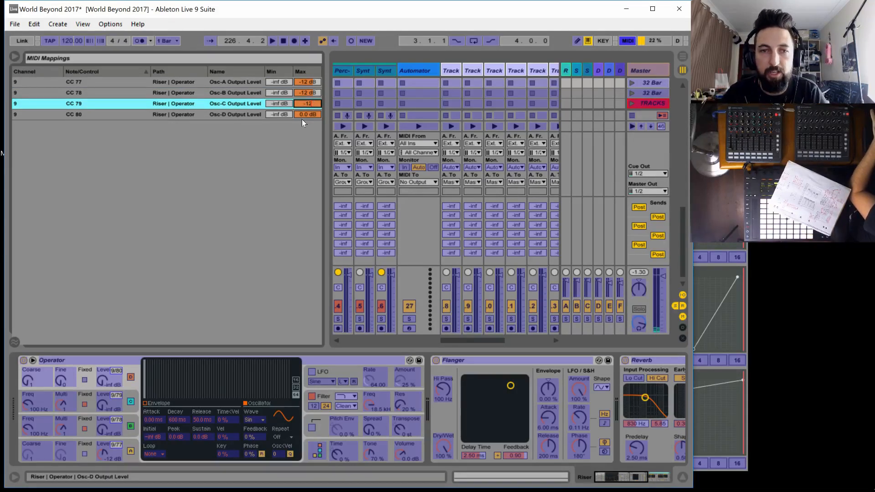
{"action": "left_click", "coordinate": [301, 116]}
{"action": "type", "text": "-12"}
{"action": "key", "text": "Return"}
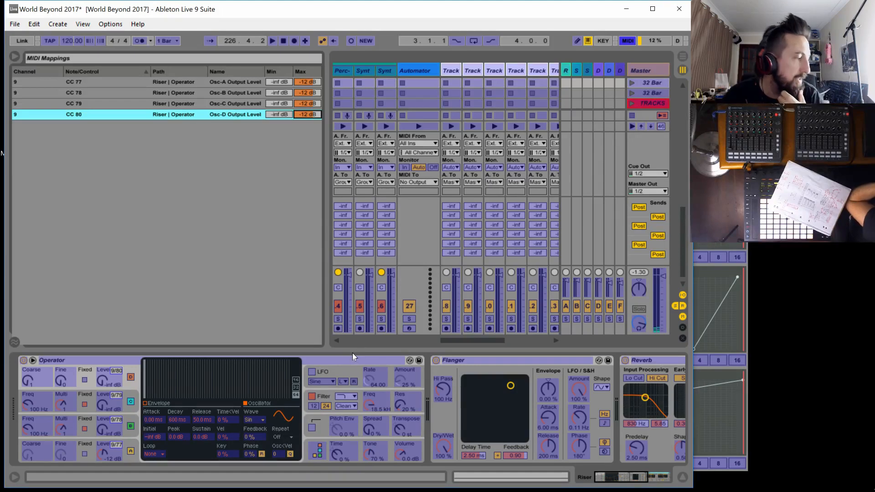
MIDI-map the Flanger's Dry/Wet to CC 81, Operator's LFO amount to CC 82 and the Reverb's Dry/Wet to CC 83
{"action": "left_click", "coordinate": [444, 446]}
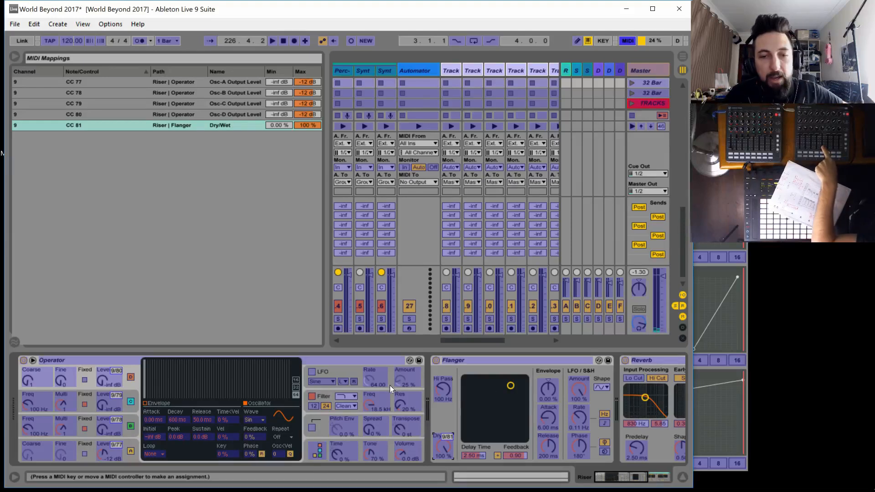
{"action": "left_click", "coordinate": [401, 382]}
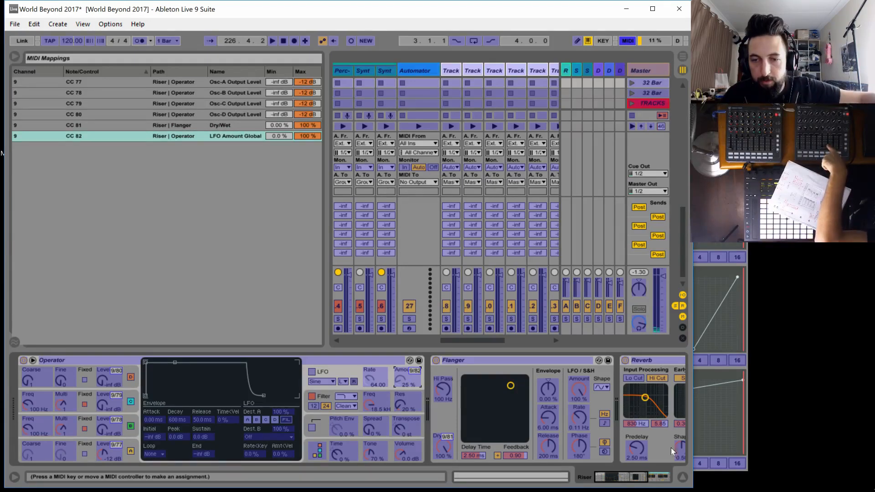
{"action": "left_click_drag", "start_coordinate": [632, 479], "coordinate": [678, 477]}
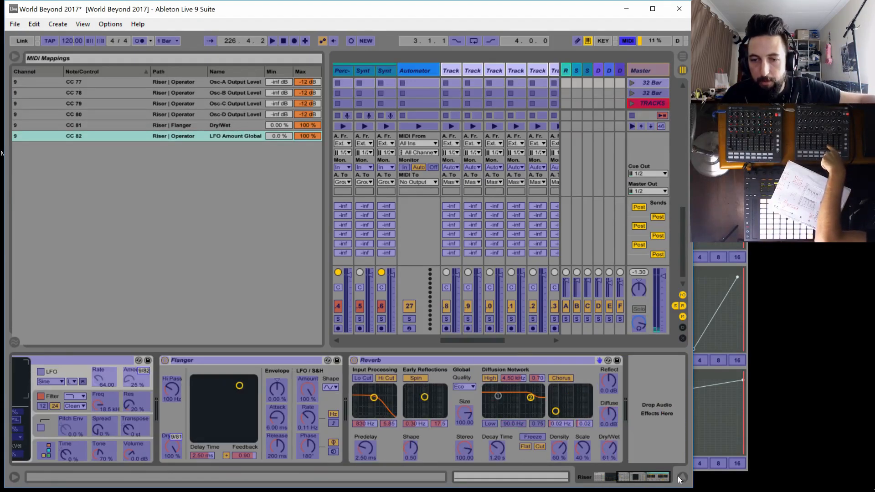
{"action": "left_click", "coordinate": [608, 450]}
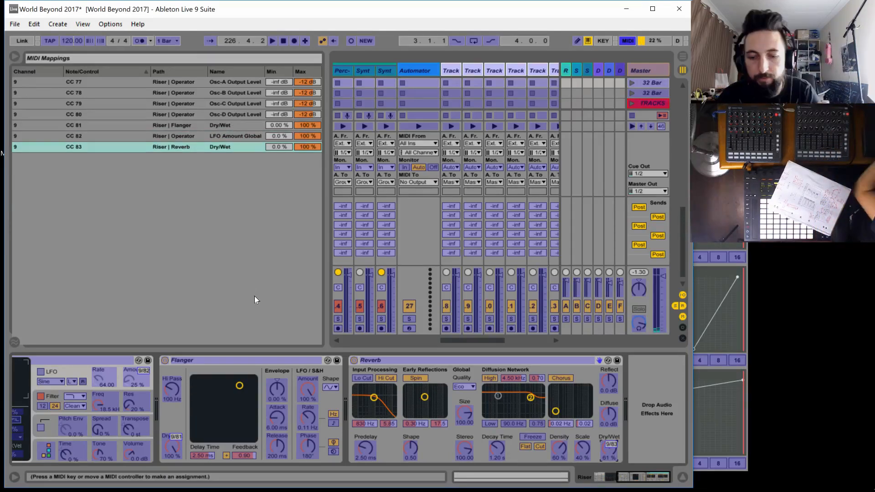
{"action": "key", "text": "ctrl+m"}
Add an Auto Filter after the Reverb on the Riser track and MIDI-map its filter frequency to CC 84
{"action": "scroll", "coordinate": [154, 127], "scroll_direction": "up", "scroll_amount": 10}
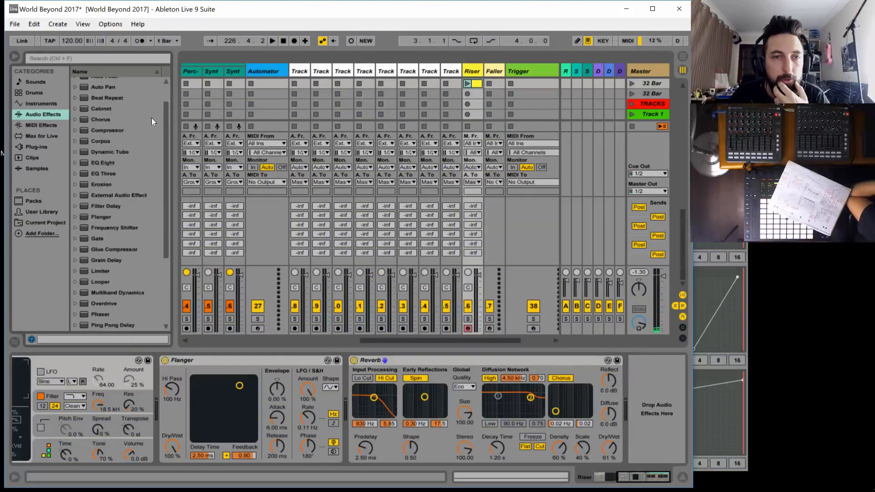
{"action": "left_click_drag", "start_coordinate": [105, 103], "coordinate": [639, 411]}
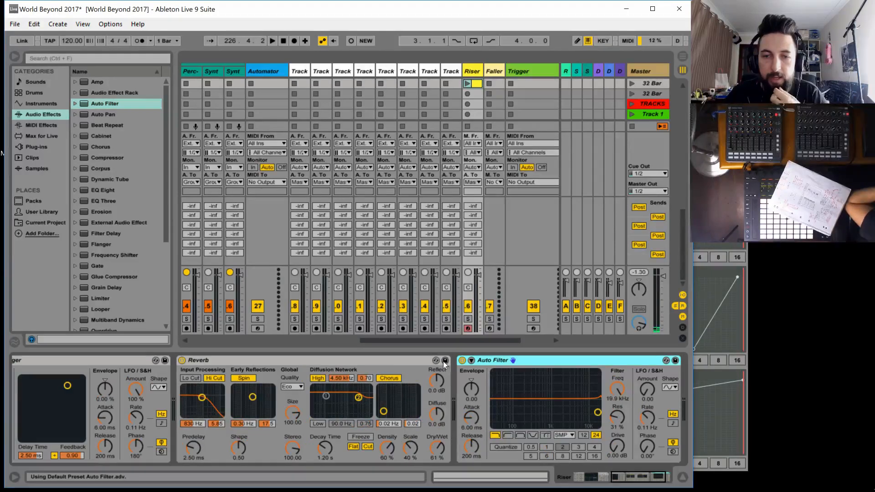
{"action": "key", "text": "ctrl+m"}
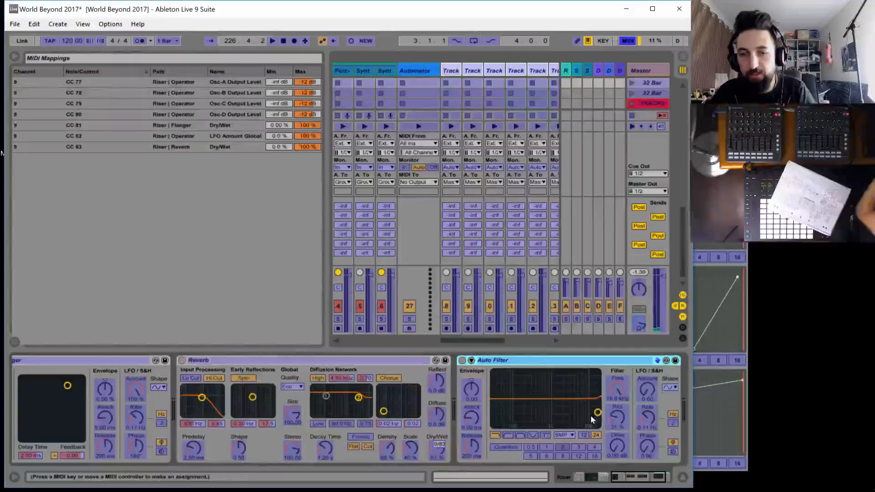
{"action": "left_click", "coordinate": [614, 390]}
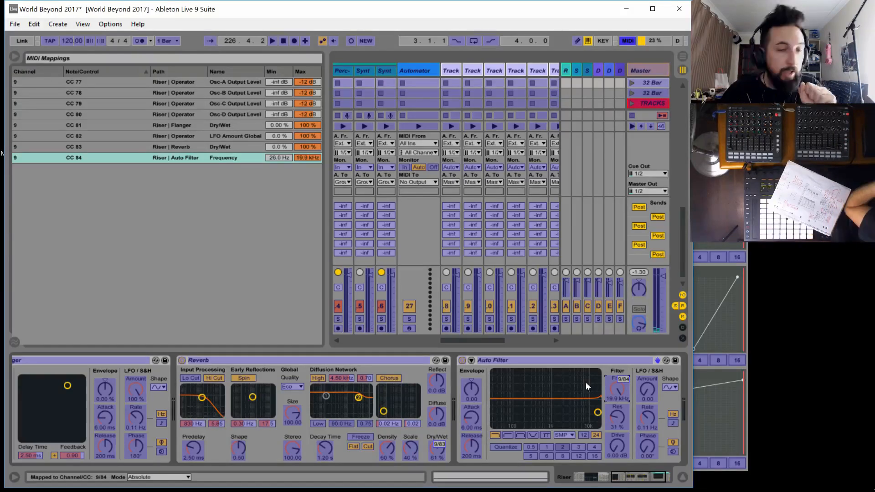
MIDI-map the fixed frequencies of oscillators B and C to CC 50 and 51, and oscillator D's coarse frequency to CC 52
{"action": "left_click_drag", "start_coordinate": [618, 477], "coordinate": [549, 477]}
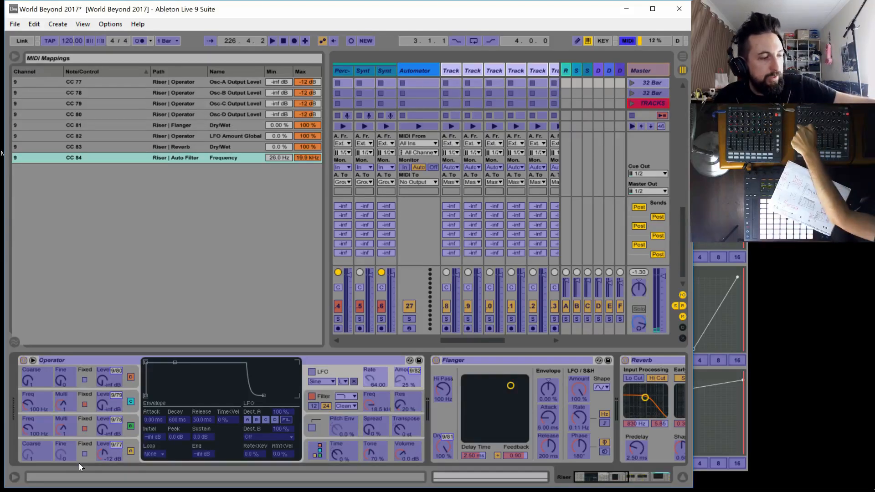
{"action": "left_click", "coordinate": [25, 428]}
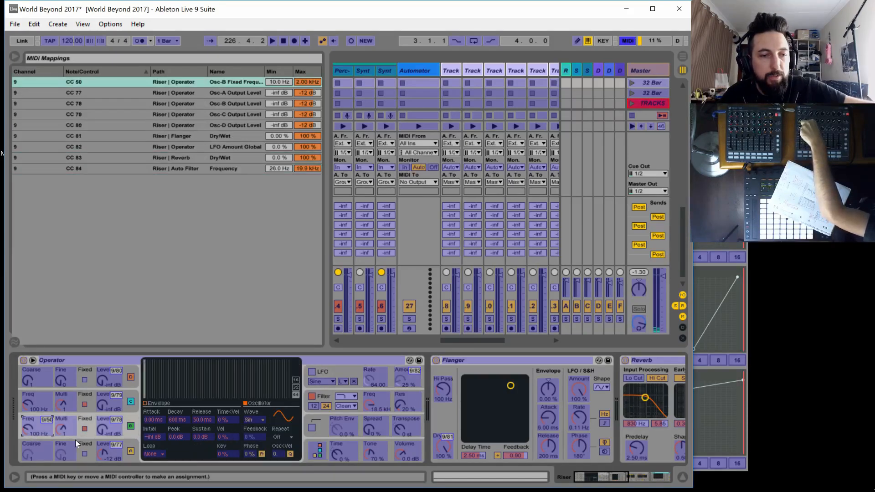
{"action": "left_click", "coordinate": [27, 403]}
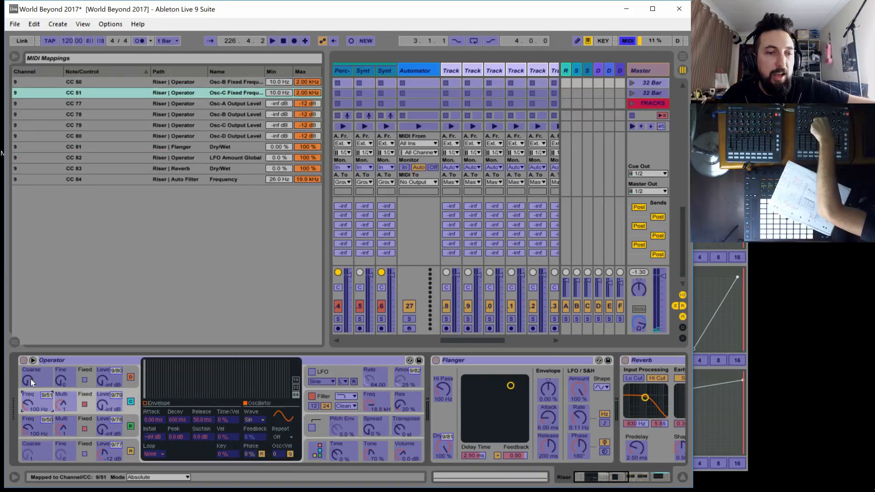
{"action": "left_click", "coordinate": [26, 380]}
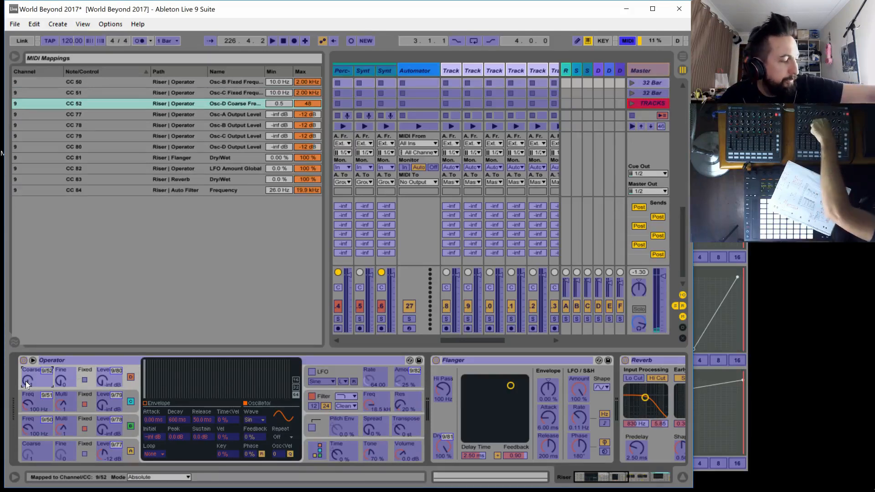
MIDI-map the Flanger's delay time to CC 53 and Operator's LFO rate to CC 54
{"action": "left_click", "coordinate": [472, 453]}
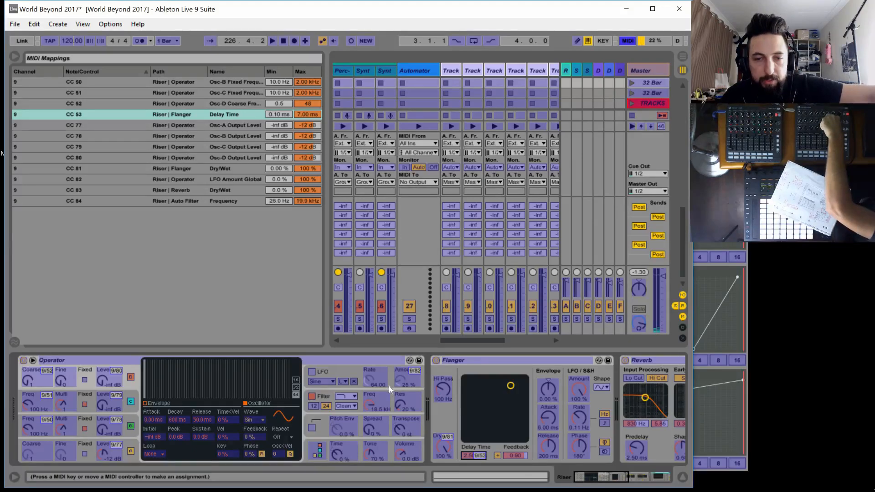
{"action": "left_click", "coordinate": [368, 380]}
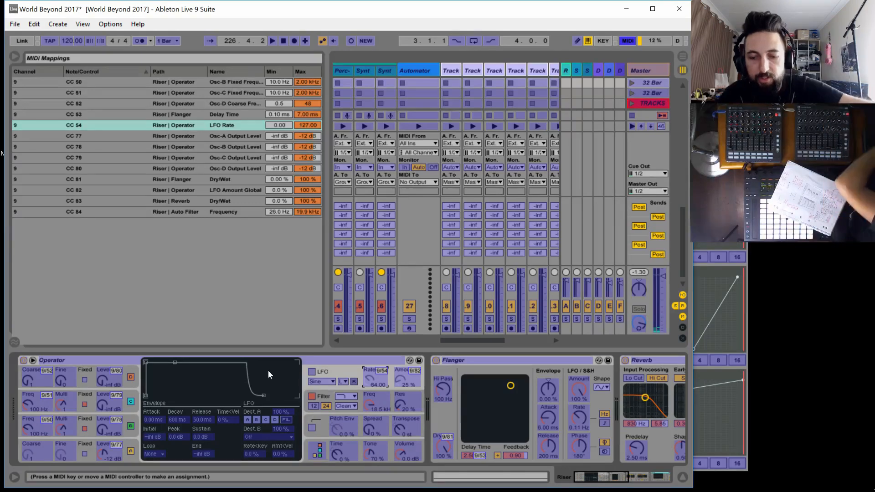
{"action": "key", "text": "ctrl+m"}
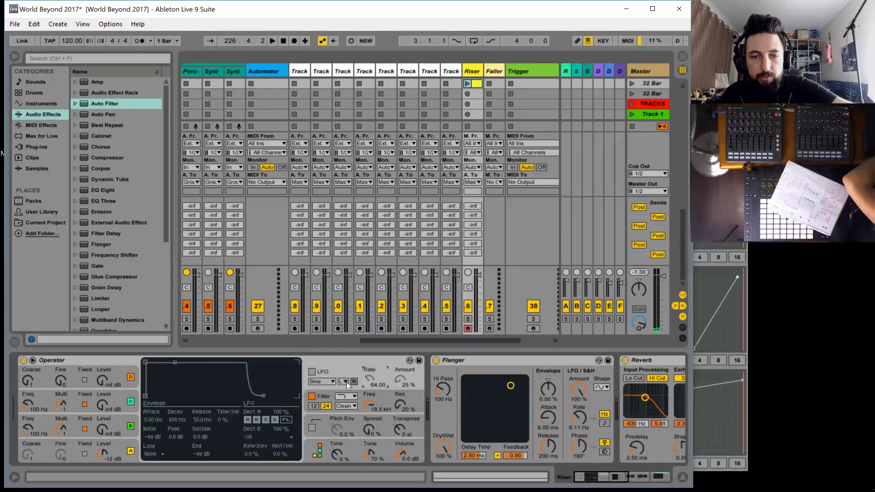
Turn on Operator's LFO and switch off its retrigger
{"action": "left_click", "coordinate": [312, 372]}
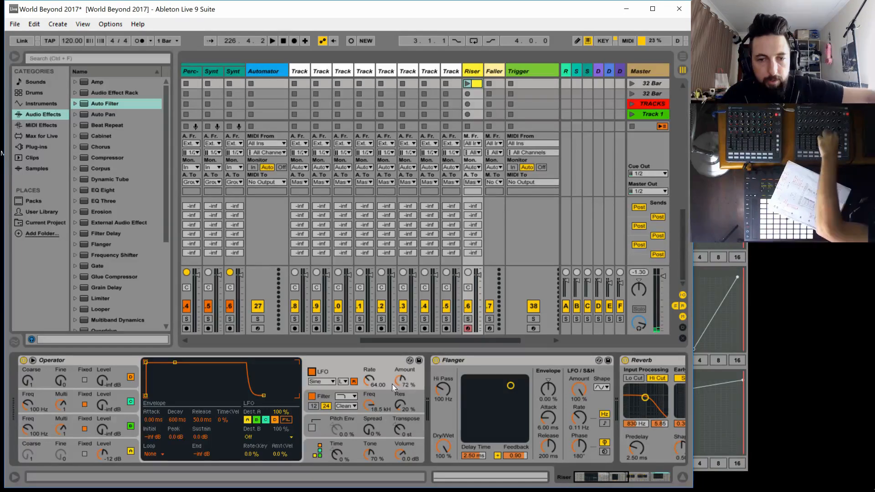
{"action": "left_click", "coordinate": [354, 381]}
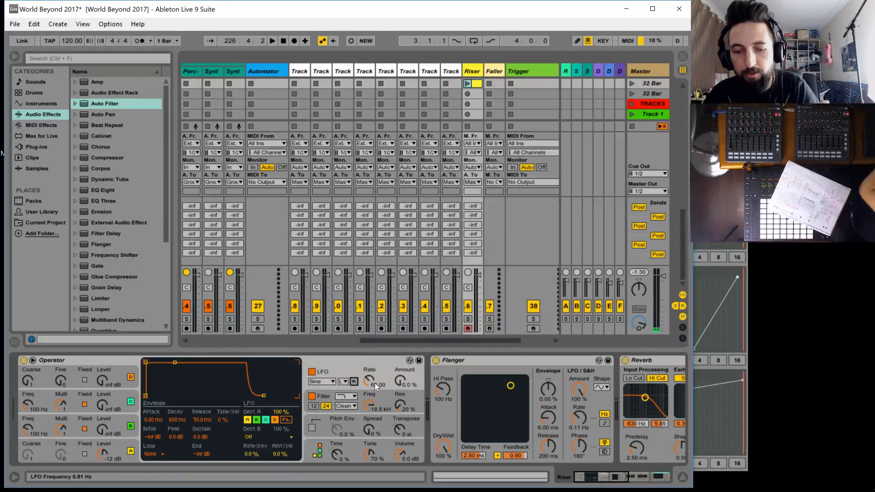
MIDI-map the Reverb's decay time to CC 55
{"action": "key", "text": "ctrl+m"}
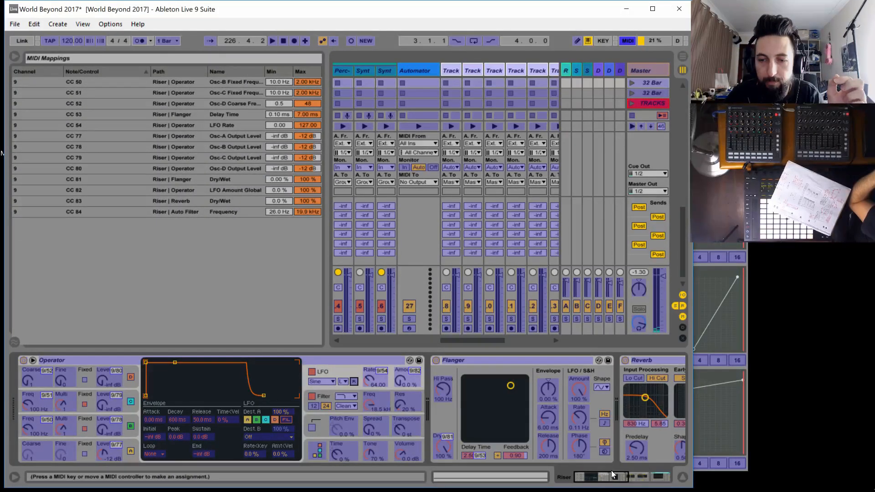
{"action": "left_click_drag", "start_coordinate": [612, 477], "coordinate": [634, 478]}
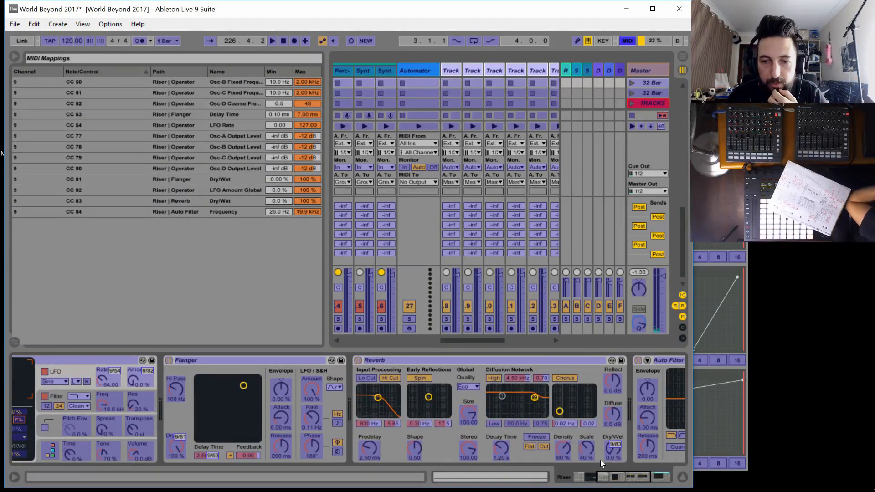
{"action": "left_click", "coordinate": [498, 446]}
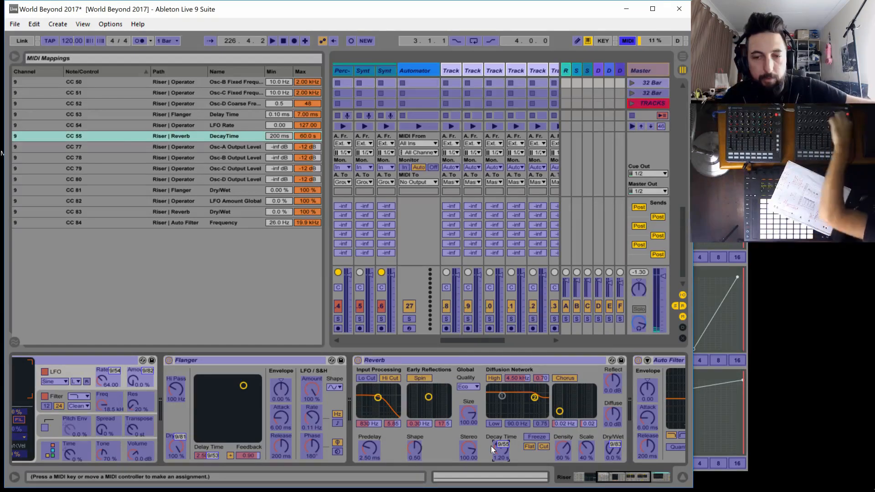
{"action": "left_click", "coordinate": [636, 475]}
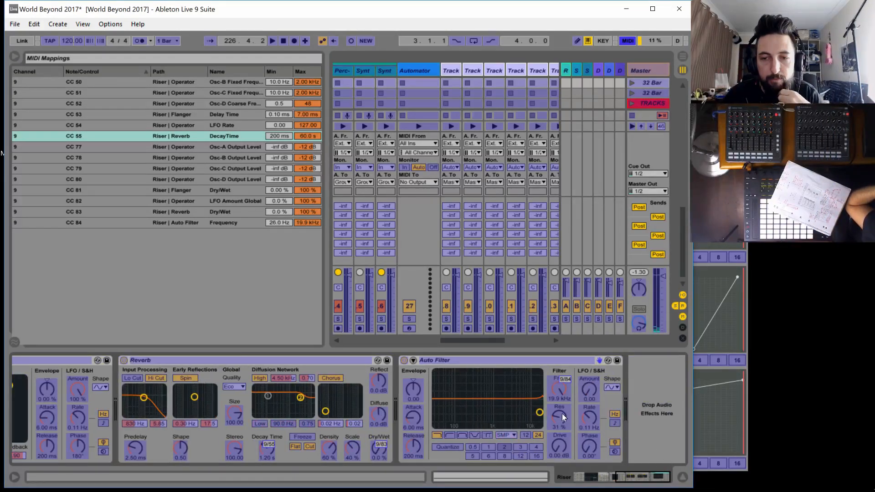
MIDI-map the Auto Filter's resonance to CC 56 and leave MIDI mapping mode
{"action": "left_click", "coordinate": [561, 417]}
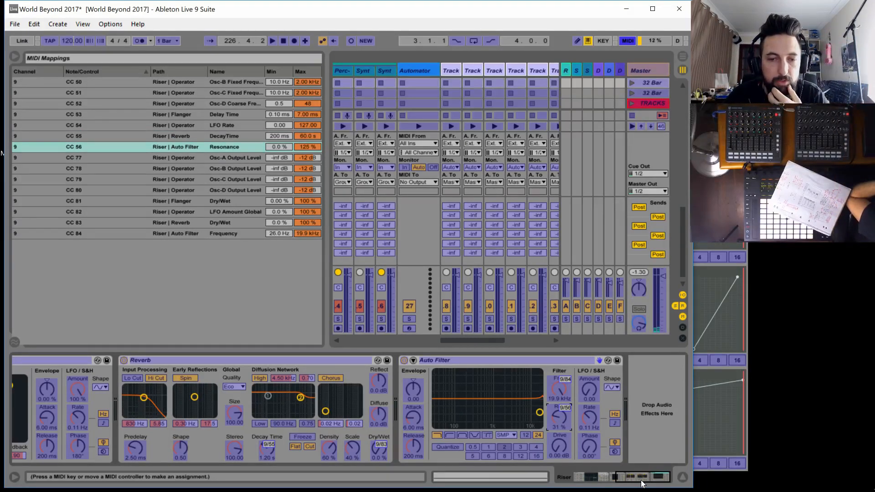
{"action": "left_click", "coordinate": [627, 479]}
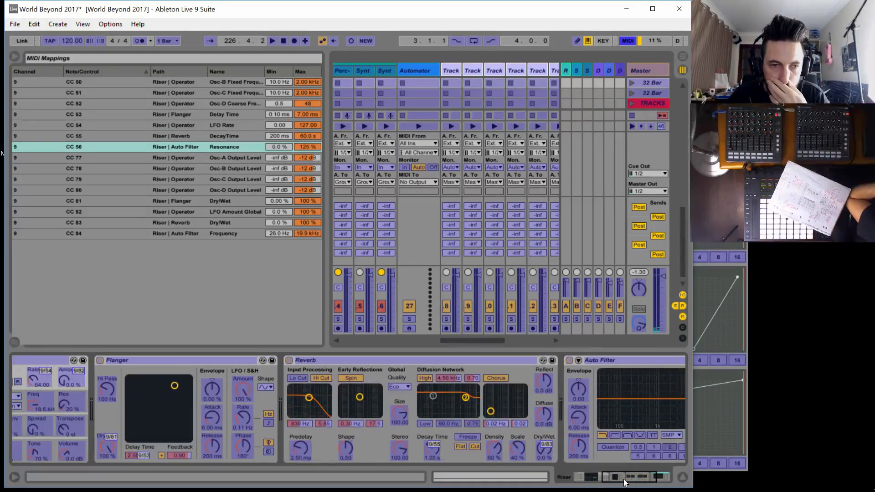
{"action": "left_click_drag", "start_coordinate": [624, 480], "coordinate": [586, 481]}
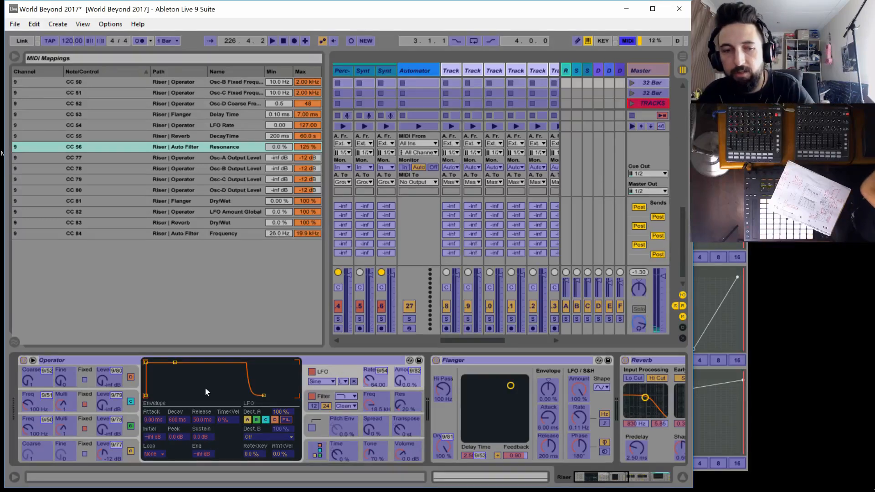
{"action": "key", "text": "ctrl+m"}
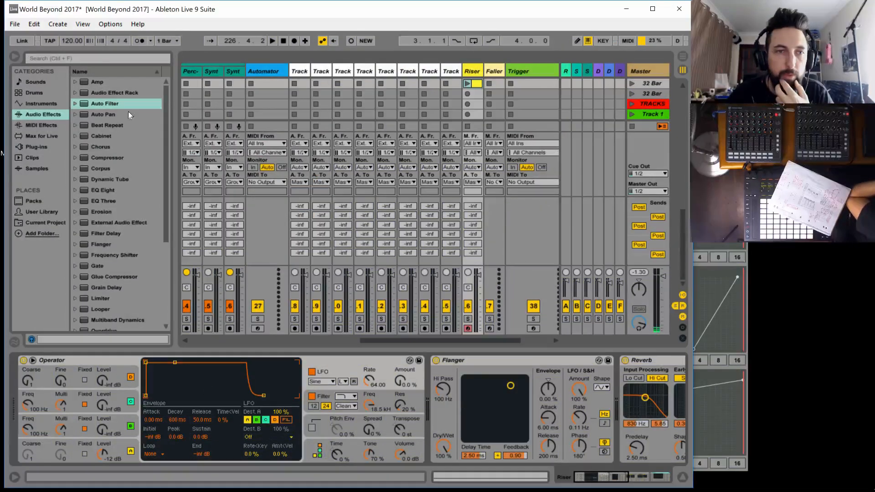
Add a Limiter after the Auto Filter on the Riser track and launch the Riser clip to test the mapped controls
{"action": "left_click_drag", "start_coordinate": [593, 477], "coordinate": [638, 477]}
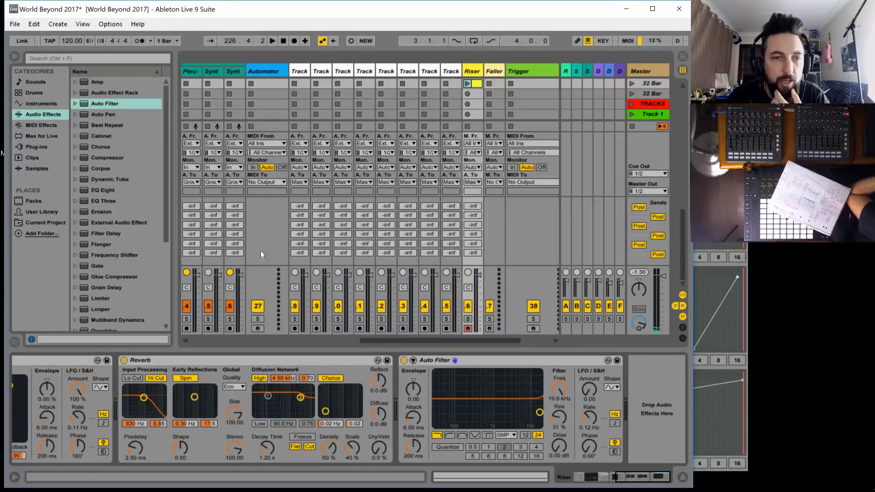
{"action": "left_click_drag", "start_coordinate": [100, 299], "coordinate": [545, 399]}
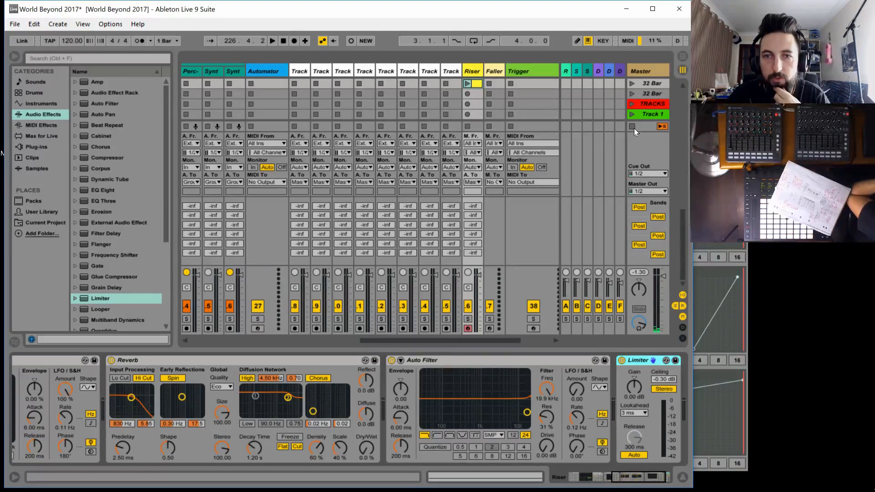
{"action": "left_click", "coordinate": [466, 83]}
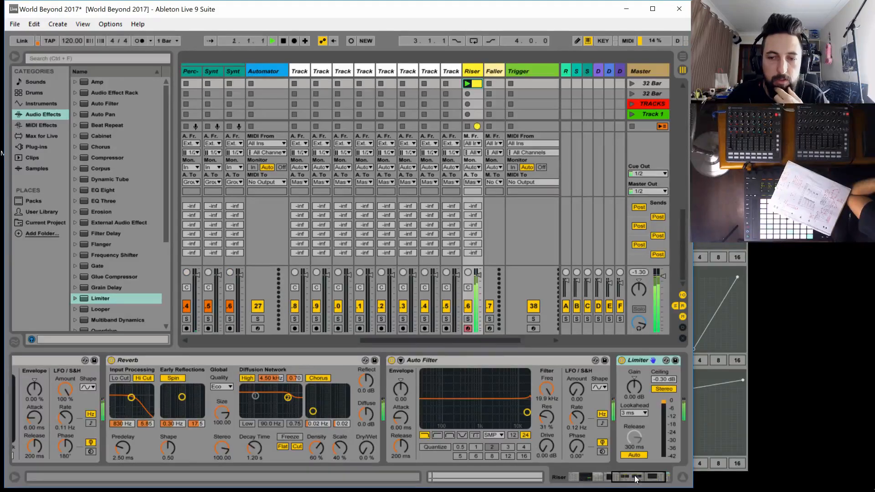
{"action": "left_click_drag", "start_coordinate": [635, 475], "coordinate": [524, 472]}
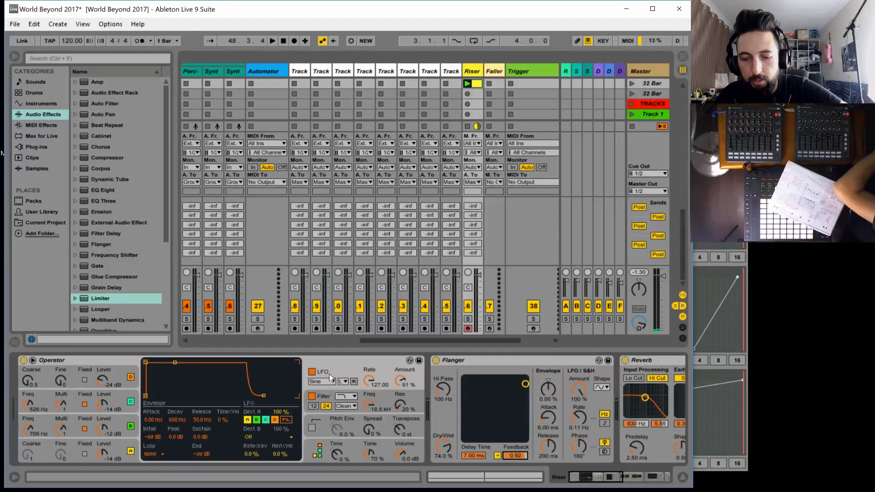
Additionally MIDI-map the Flanger's LFO amount to CC 82 and its LFO rate to CC 54
{"action": "key", "text": "ctrl+m"}
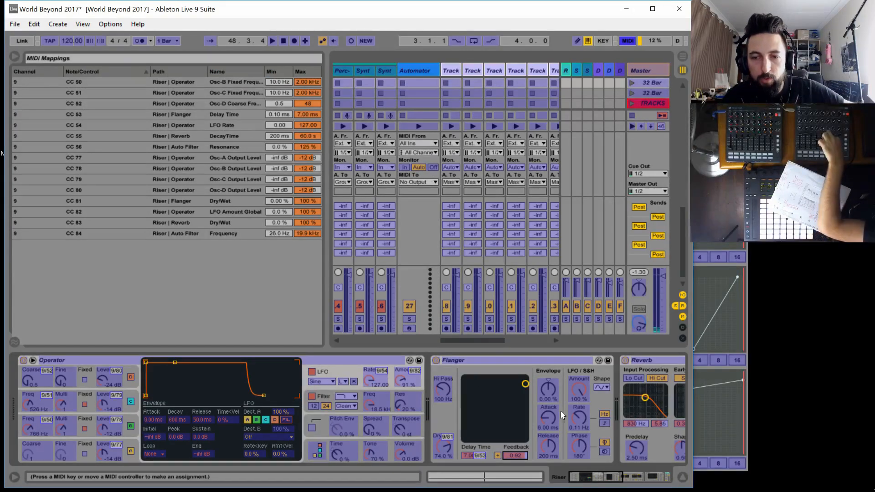
{"action": "left_click", "coordinate": [577, 392]}
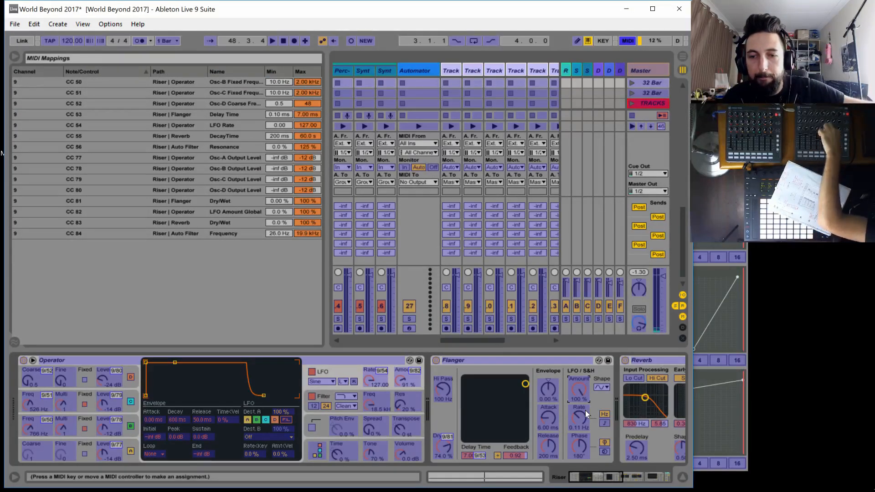
{"action": "left_click", "coordinate": [579, 414]}
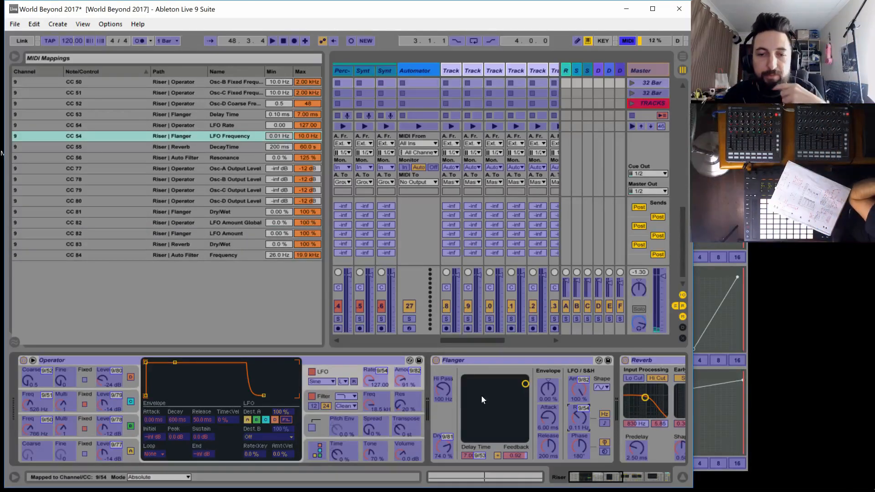
{"action": "key", "text": "ctrl+m"}
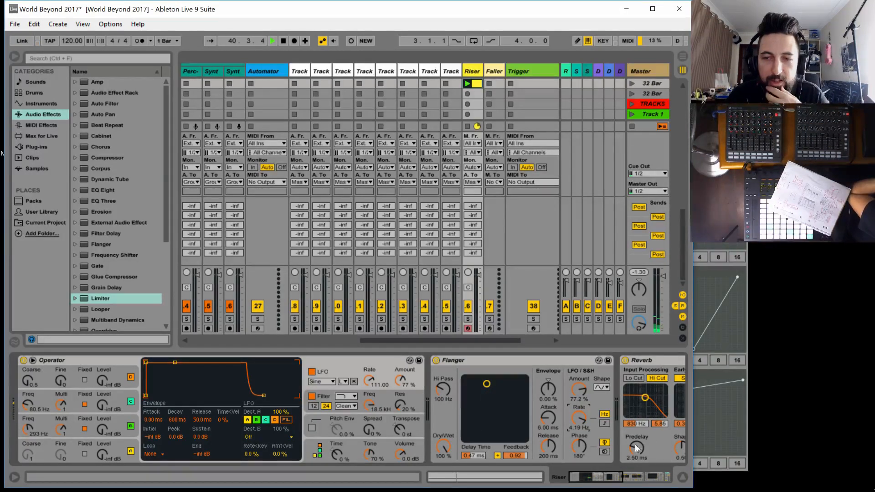
Select the Faller track, hide the mixer's In/Out section and widen the Faller track
{"action": "left_click_drag", "start_coordinate": [602, 481], "coordinate": [649, 474]}
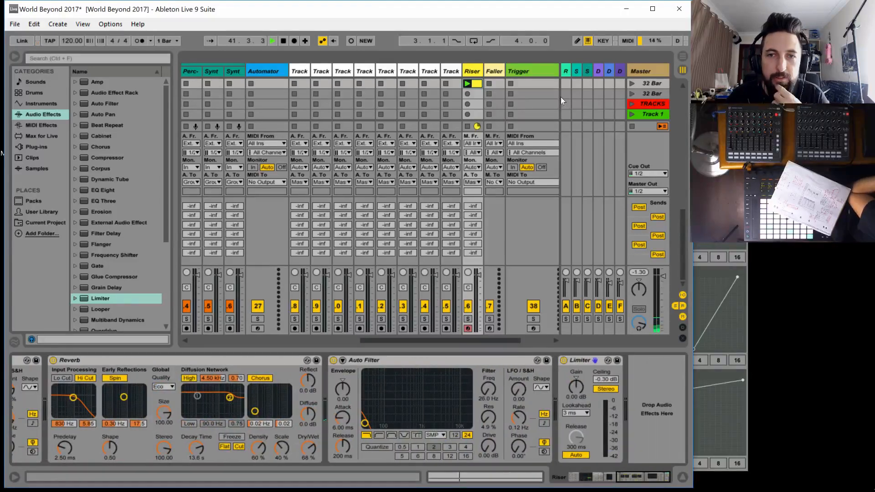
{"action": "left_click", "coordinate": [501, 119]}
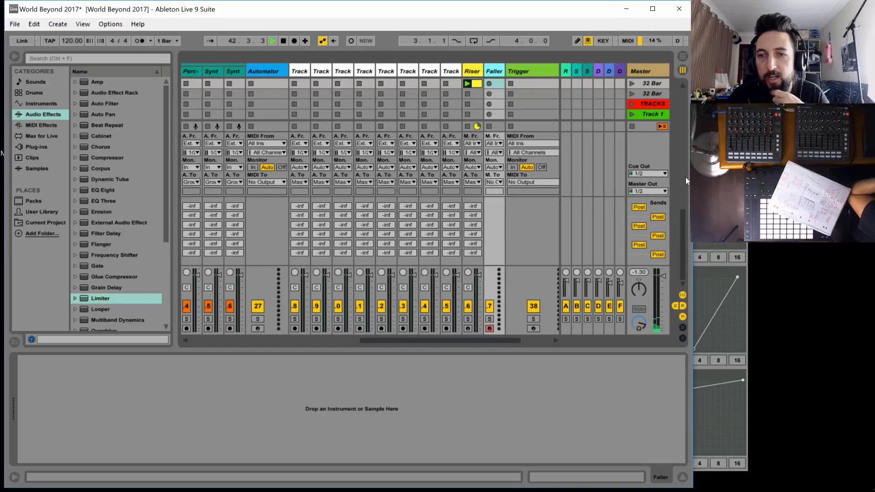
{"action": "left_click", "coordinate": [681, 295]}
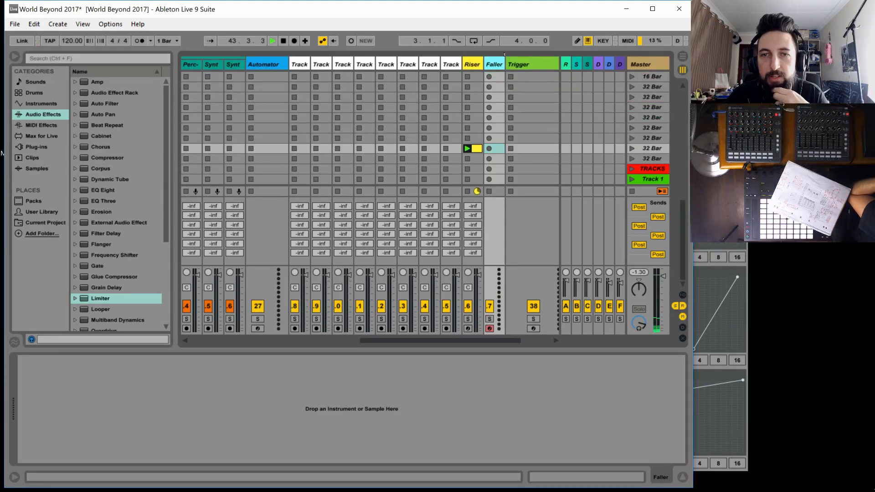
{"action": "left_click_drag", "start_coordinate": [501, 65], "coordinate": [547, 65]}
Load Operator onto the Faller track and set oscillator A's wave to white noise
{"action": "scroll", "coordinate": [537, 113], "scroll_direction": "up", "scroll_amount": 3}
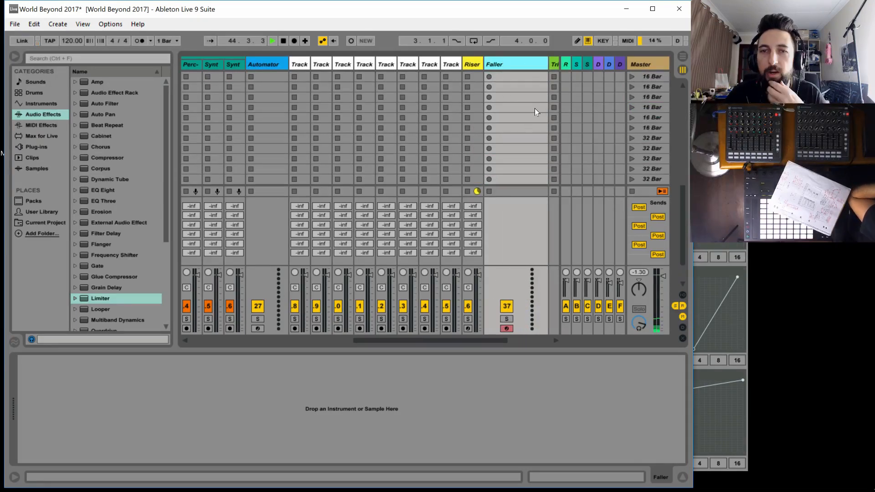
{"action": "scroll", "coordinate": [532, 109], "scroll_direction": "up", "scroll_amount": 6}
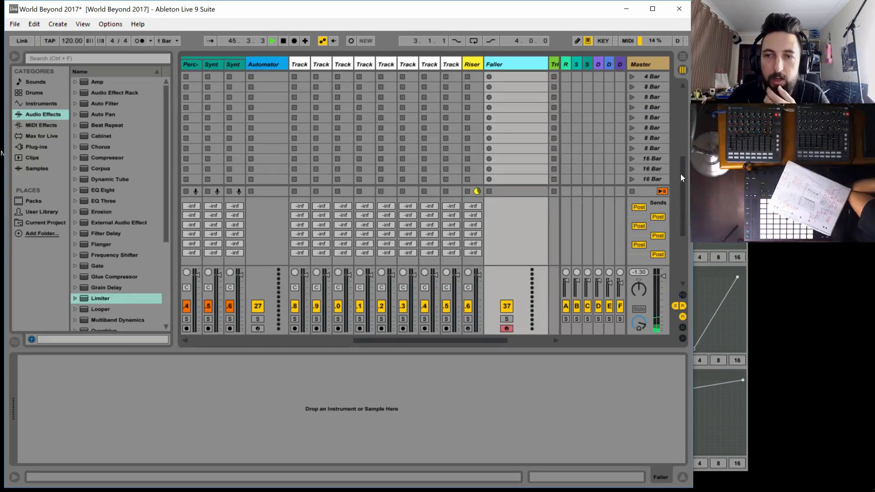
{"action": "left_click_drag", "start_coordinate": [680, 174], "coordinate": [679, 77]}
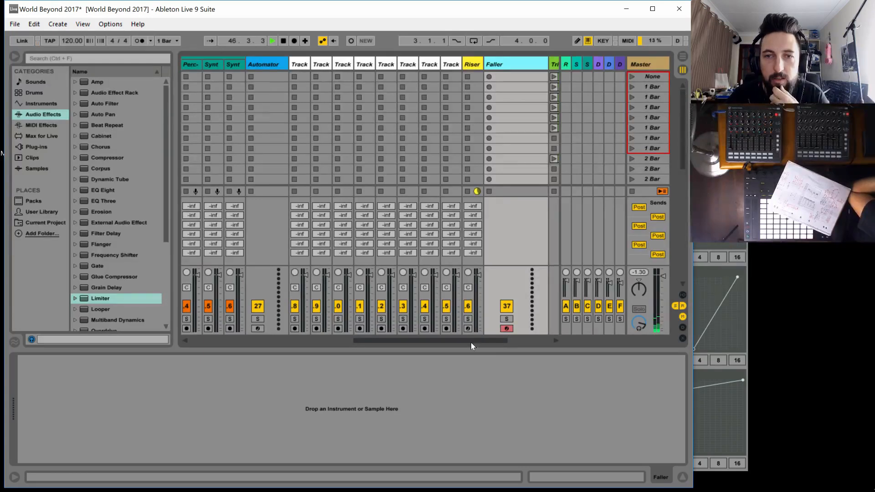
{"action": "left_click_drag", "start_coordinate": [471, 343], "coordinate": [477, 340]}
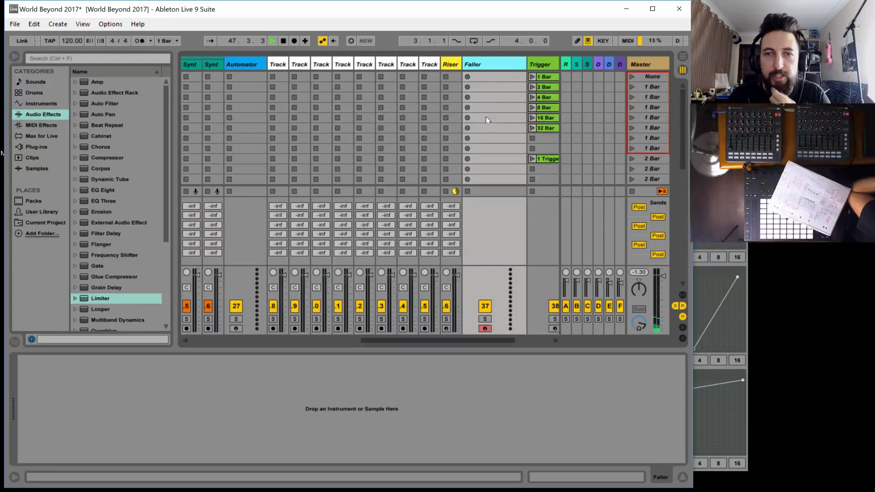
{"action": "left_click", "coordinate": [483, 78]}
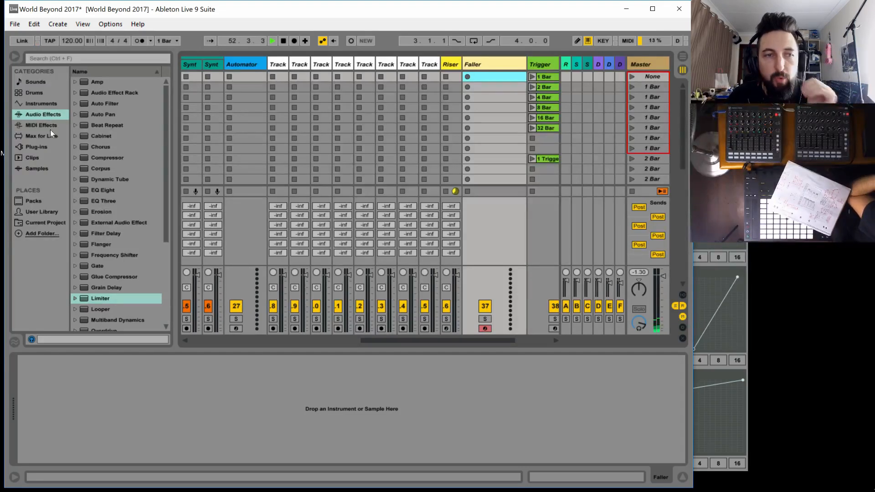
{"action": "left_click", "coordinate": [43, 104]}
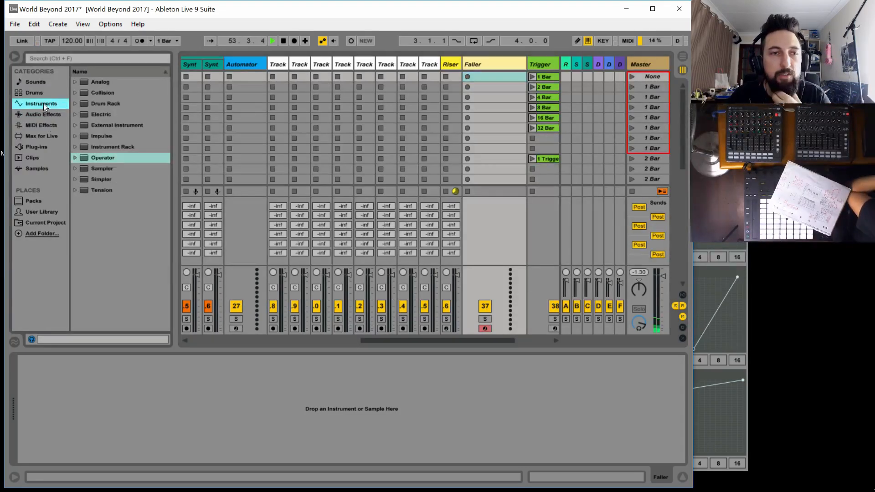
{"action": "double_click", "coordinate": [106, 157]}
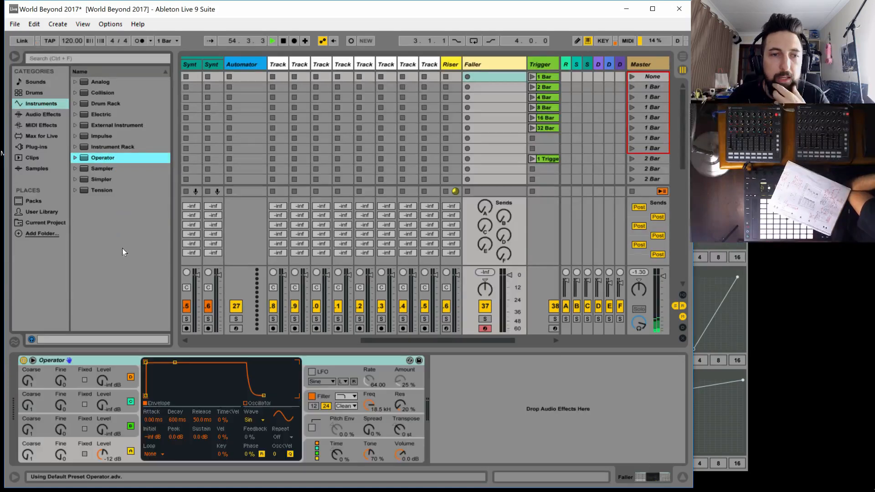
{"action": "left_click", "coordinate": [250, 420]}
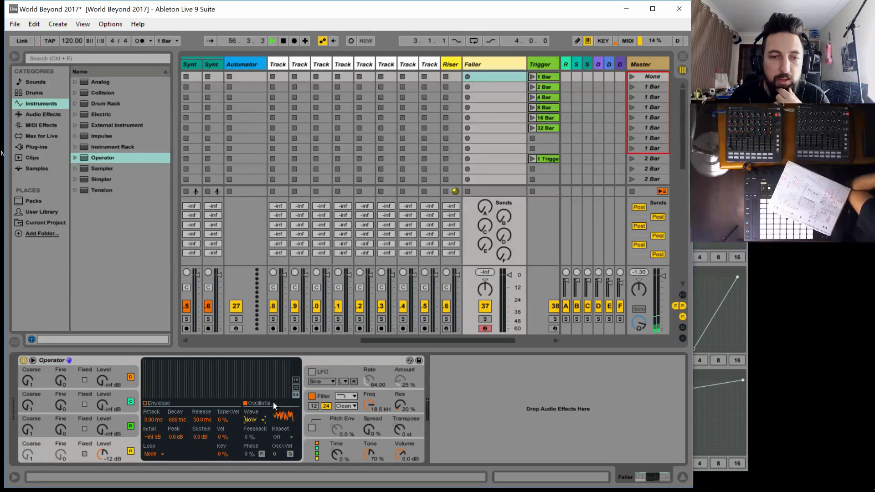
{"action": "left_click", "coordinate": [273, 402]}
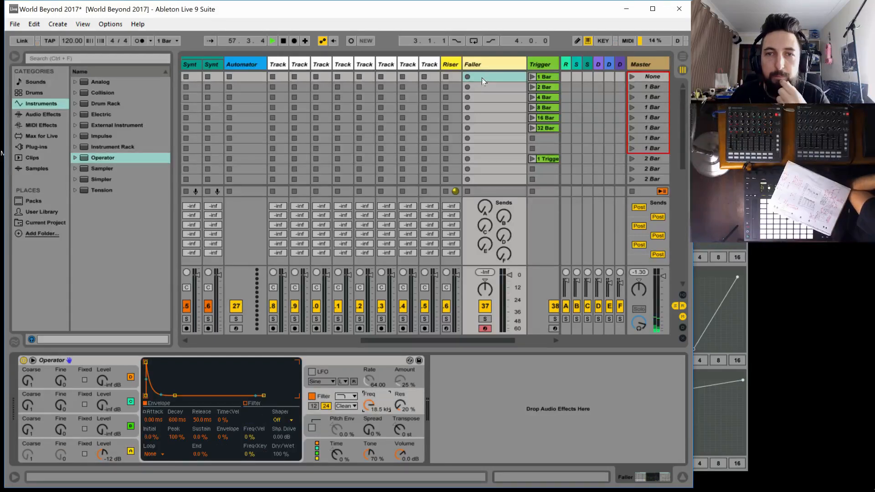
Create a MIDI clip in the Faller track's first slot with a C3 note at the start and a loop length of 8 bars
{"action": "double_click", "coordinate": [482, 77]}
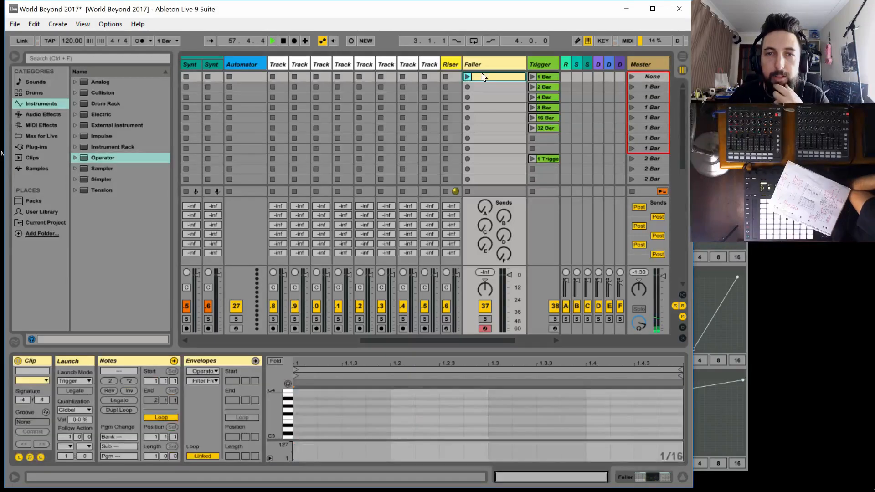
{"action": "double_click", "coordinate": [305, 436]}
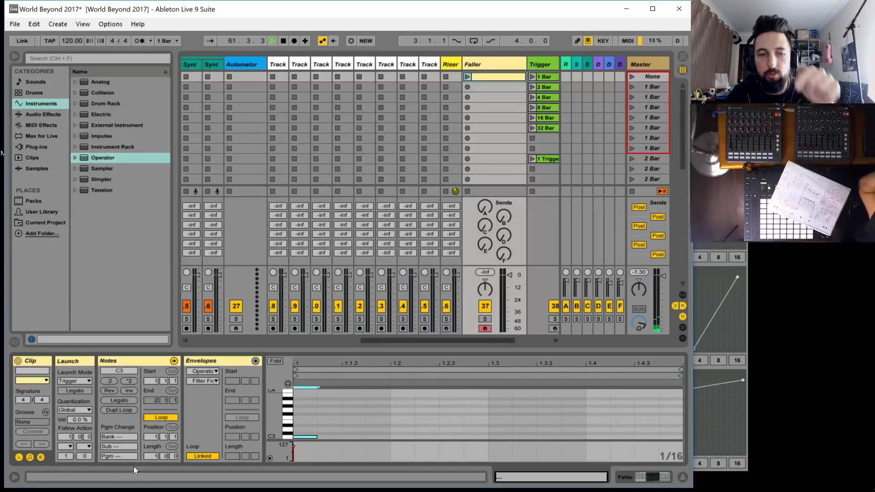
{"action": "type", "text": "8"}
{"action": "key", "text": "Return"}
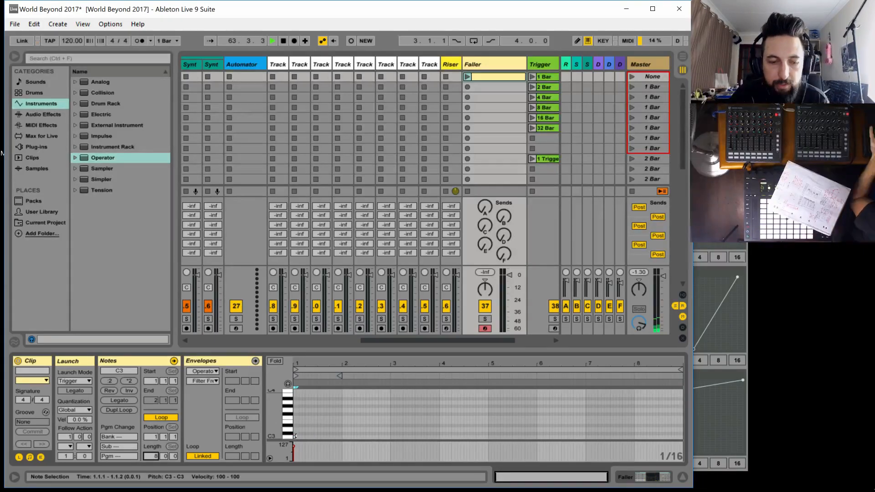
Coarsen the note grid to 2 bars and extend the C3 note across the full 8-bar clip
{"action": "key", "text": "ctrl+2"}
{"action": "key", "text": "ctrl+2"}
{"action": "key", "text": "ctrl+2"}
{"action": "key", "text": "ctrl+2"}
{"action": "key", "text": "ctrl+2"}
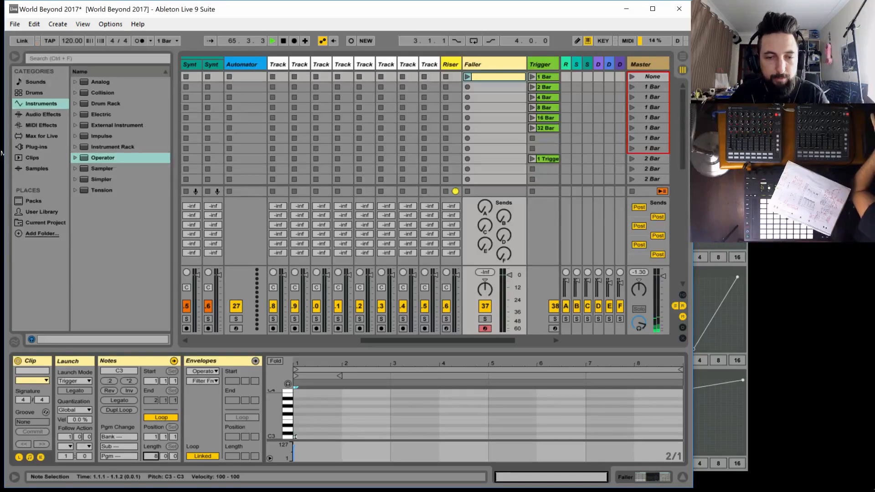
{"action": "left_click_drag", "start_coordinate": [294, 438], "coordinate": [638, 436]}
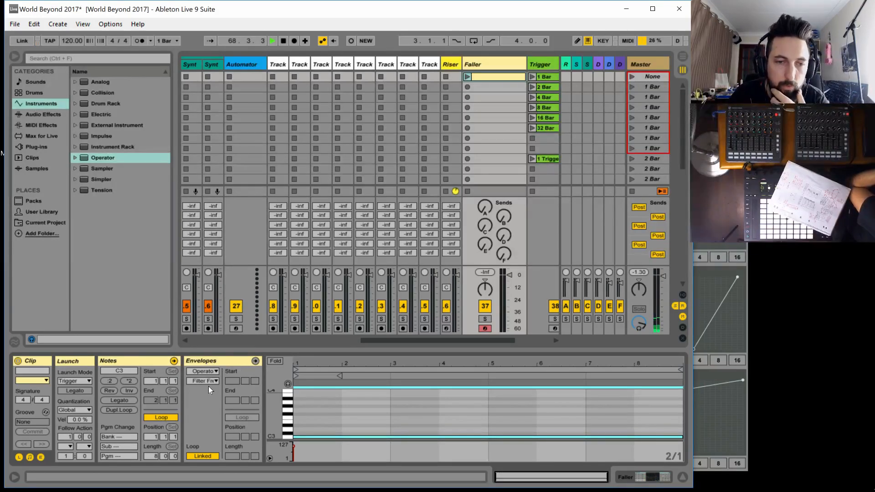
Draw a Filter Freq clip envelope falling in a straight line from 18.5 kHz to the minimum over 8 bars, and reopen the Faller's devices
{"action": "left_click", "coordinate": [215, 360]}
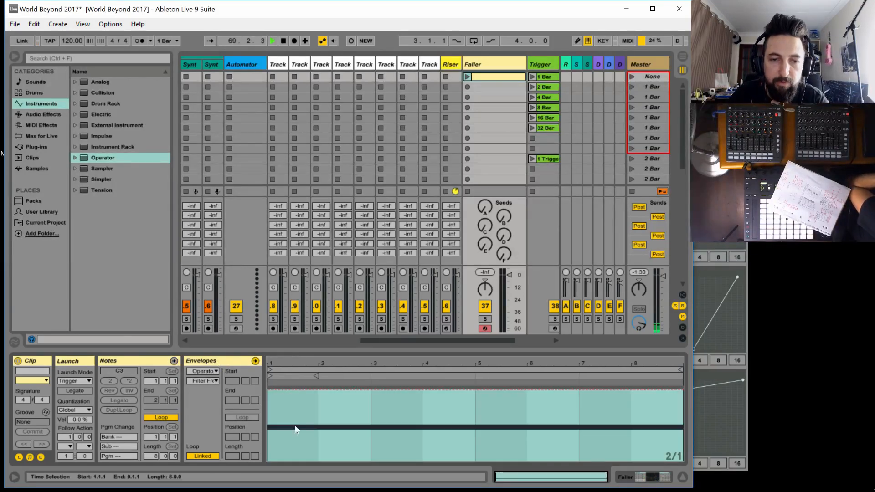
{"action": "left_click", "coordinate": [277, 390]}
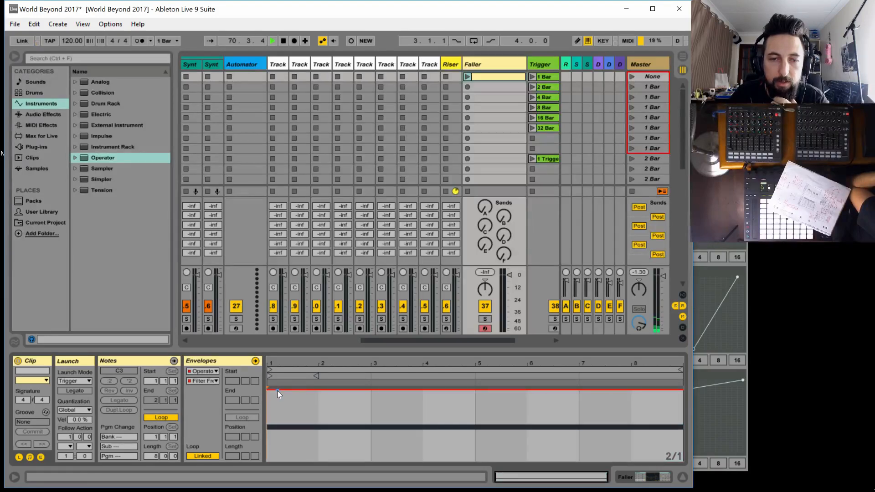
{"action": "mouse_move", "coordinate": [276, 390]}
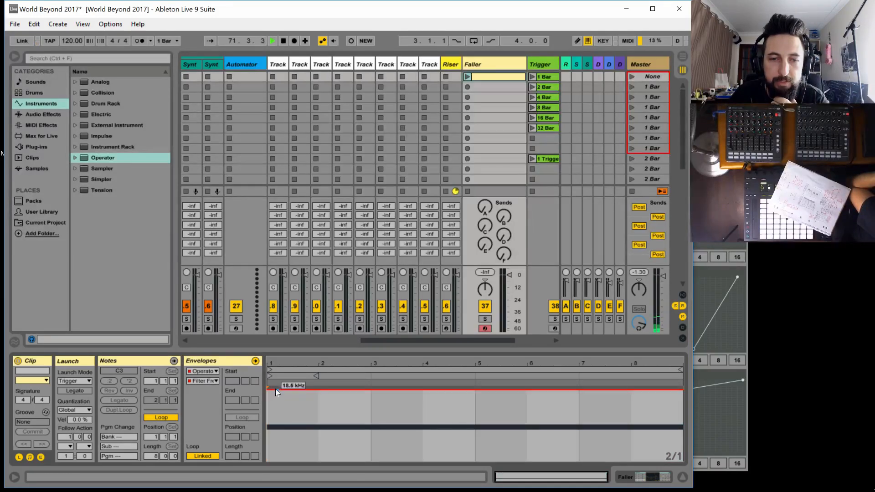
{"action": "left_click_drag", "start_coordinate": [276, 390], "coordinate": [682, 460]}
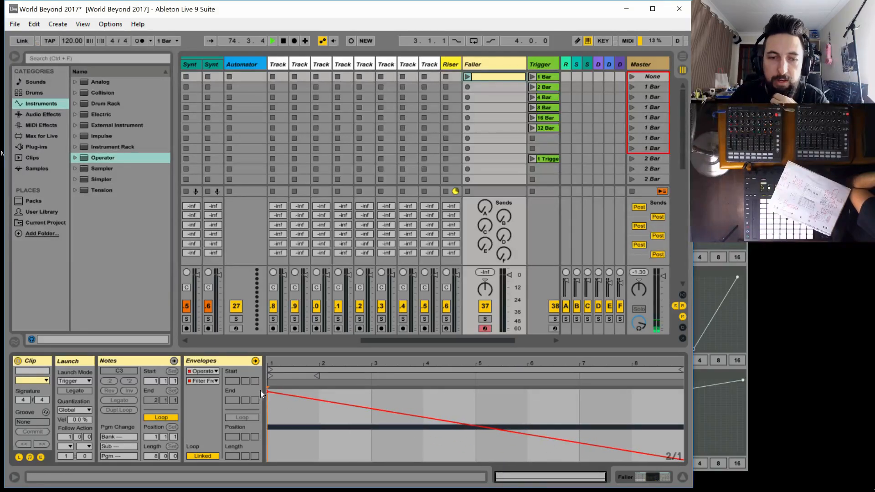
{"action": "mouse_move", "coordinate": [268, 392]}
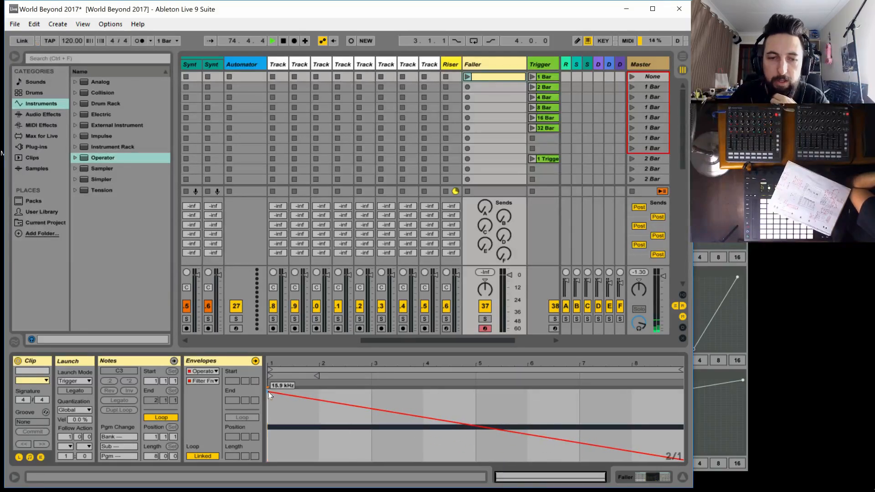
{"action": "left_click", "coordinate": [468, 63]}
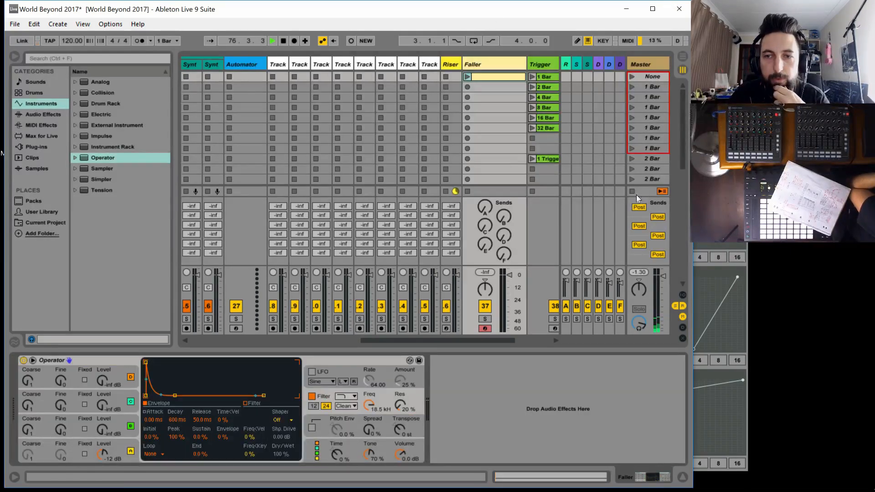
Add a Reverb audio effect after Operator on the Faller track
{"action": "left_click", "coordinate": [43, 114]}
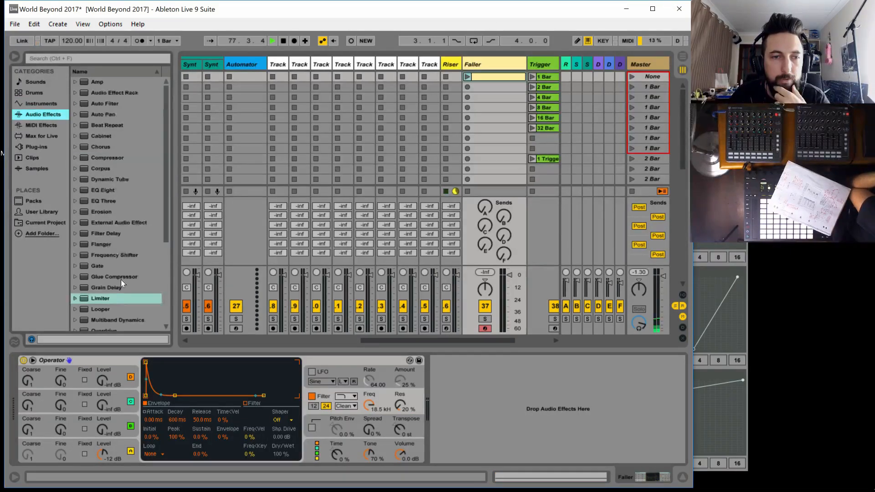
{"action": "scroll", "coordinate": [123, 283], "scroll_direction": "down", "scroll_amount": 2}
{"action": "scroll", "coordinate": [123, 286], "scroll_direction": "down", "scroll_amount": 2}
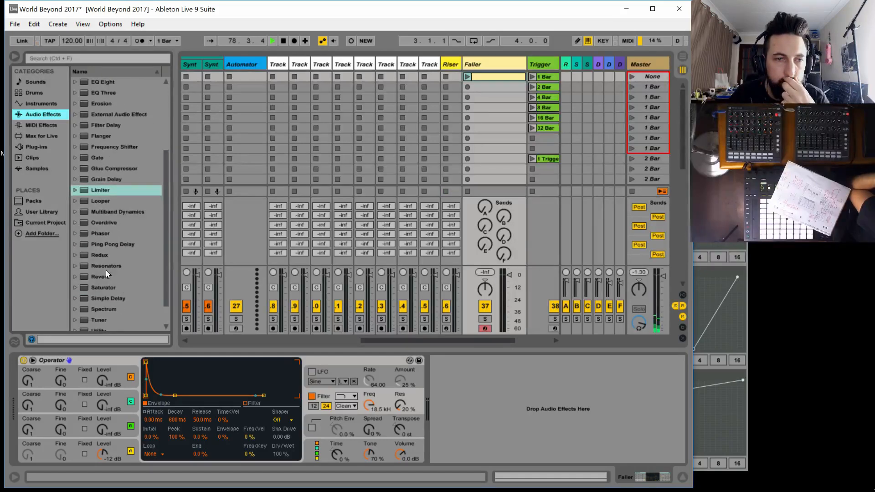
{"action": "left_click", "coordinate": [103, 276]}
{"action": "left_click_drag", "start_coordinate": [104, 276], "coordinate": [434, 404]}
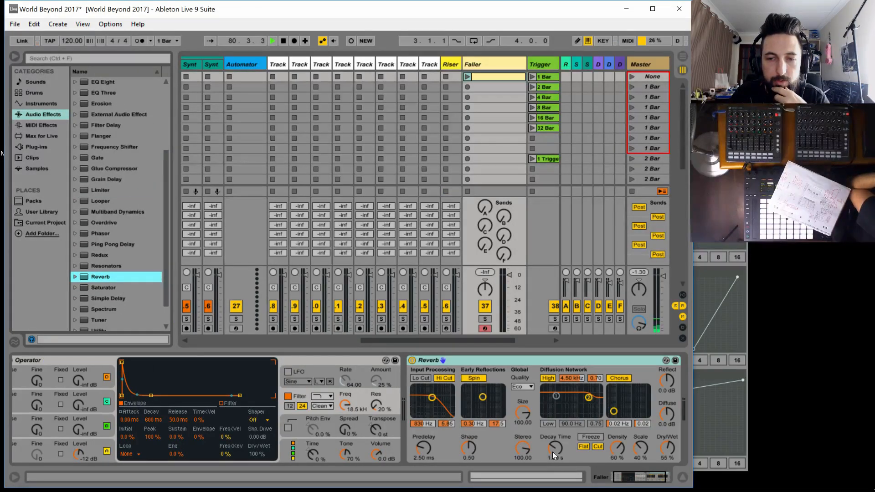
Turn off the Reverb's Hi Cut, set its quality to High, Decay Time to 16.9 s and Dry/Wet to 47%
{"action": "left_click", "coordinate": [446, 378]}
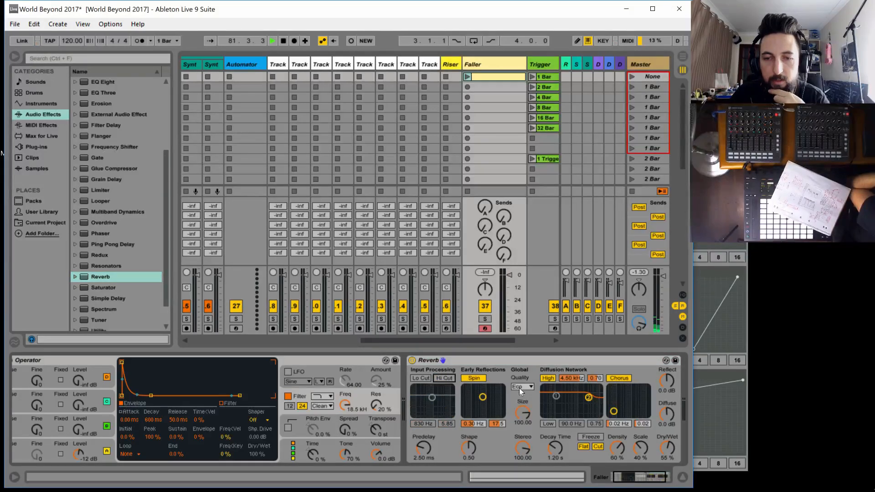
{"action": "left_click", "coordinate": [522, 387]}
{"action": "left_click", "coordinate": [526, 414]}
{"action": "mouse_move", "coordinate": [552, 451]}
{"action": "left_mouse_down"}
{"action": "mouse_move", "coordinate": [551, 424]}
{"action": "mouse_move", "coordinate": [555, 437]}
{"action": "left_mouse_up"}
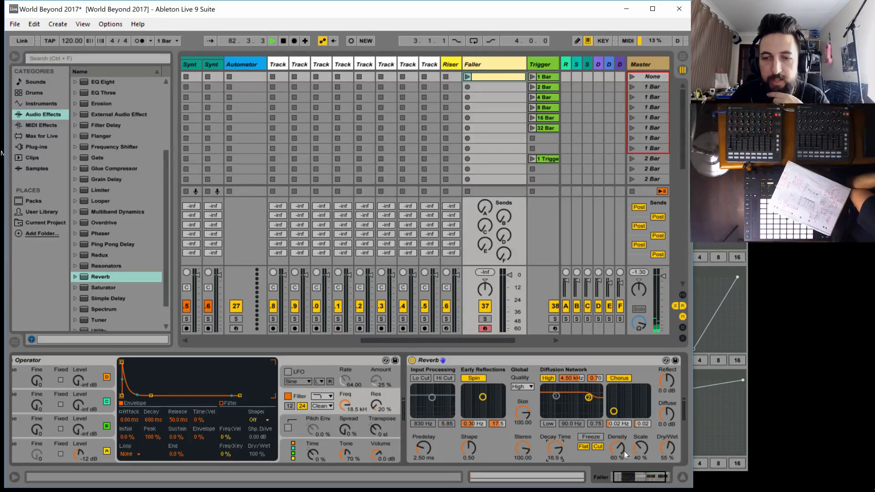
{"action": "left_click_drag", "start_coordinate": [667, 449], "coordinate": [667, 456]}
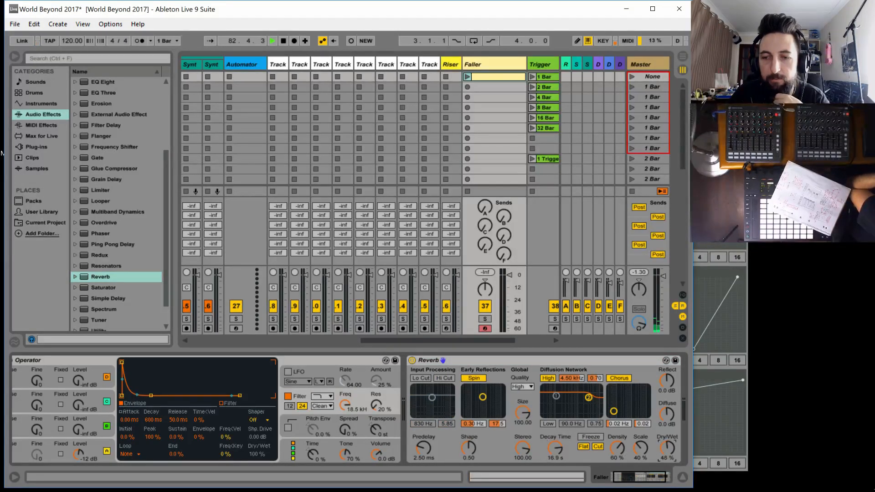
Audition the Faller clip while setting Operator's filter resonance to 47% and the Reverb's Decay Time to 4.98 s, and stop the clip
{"action": "left_click", "coordinate": [467, 76]}
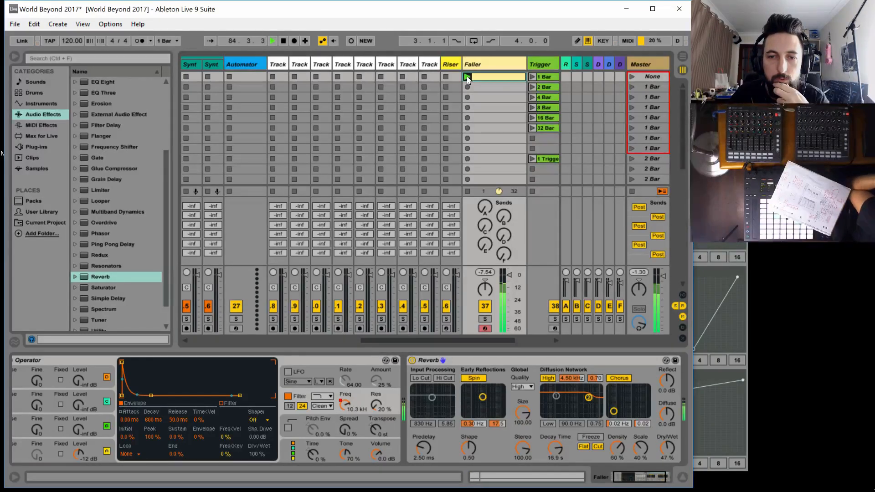
{"action": "left_click_drag", "start_coordinate": [376, 406], "coordinate": [377, 389]}
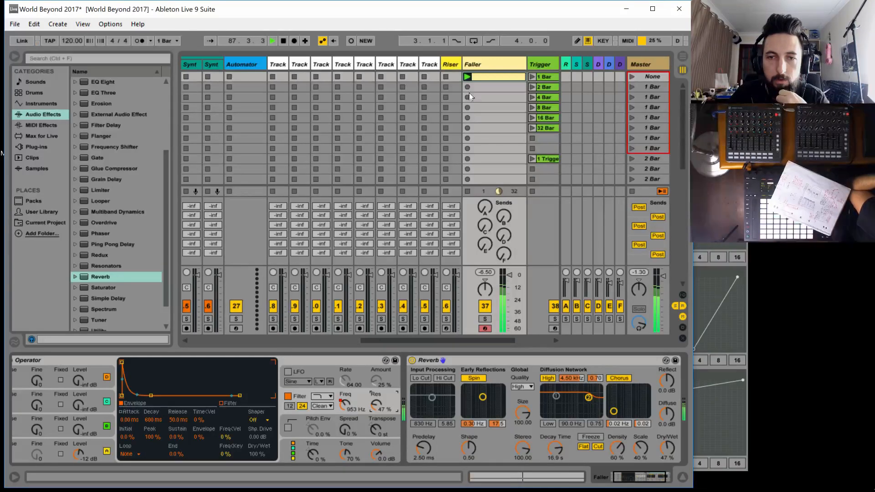
{"action": "left_click", "coordinate": [468, 192]}
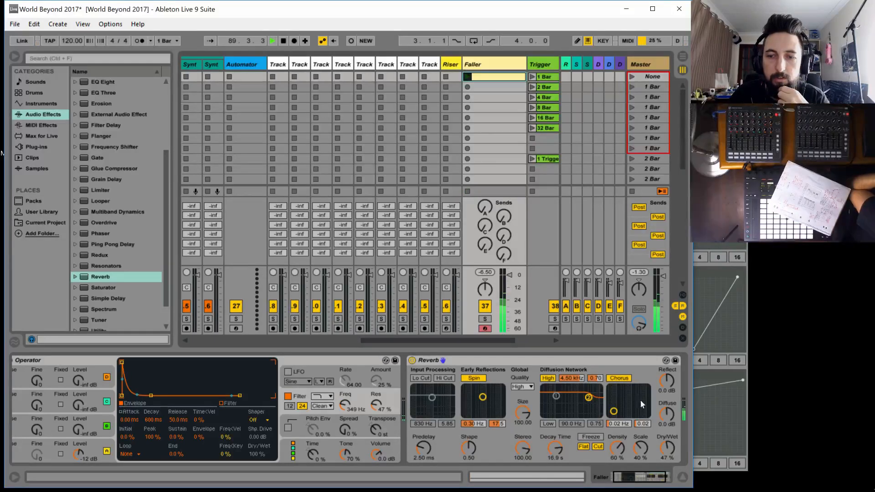
{"action": "left_click_drag", "start_coordinate": [552, 448], "coordinate": [552, 469]}
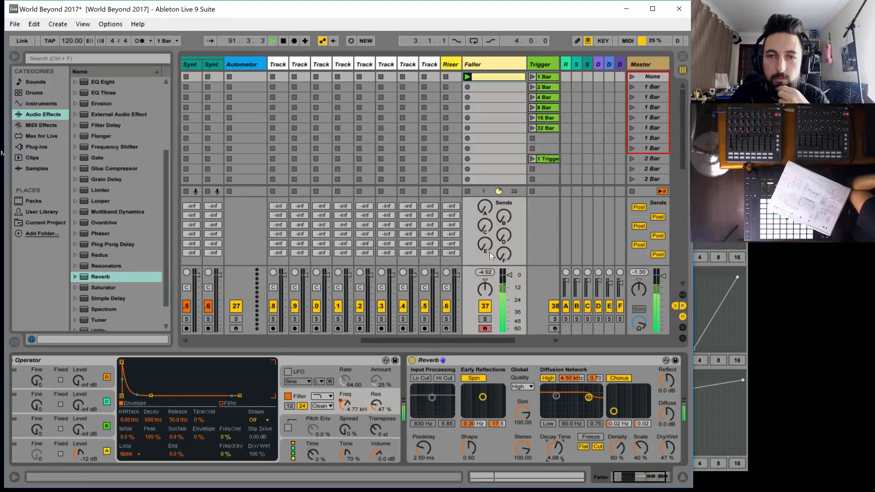
{"action": "left_click", "coordinate": [468, 190]}
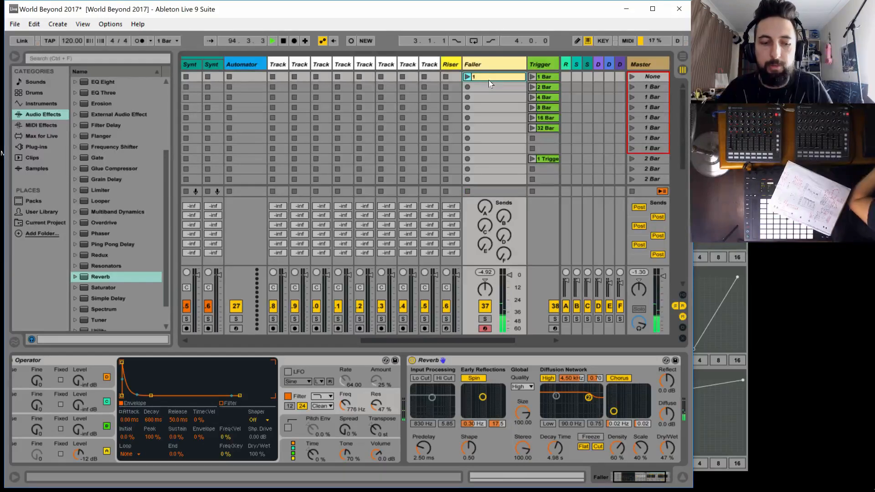
Duplicate the Faller track's first clip six times so it fills the first seven slots
{"action": "key", "text": "ctrl+d"}
{"action": "key", "text": "ctrl+d"}
{"action": "key", "text": "ctrl+d"}
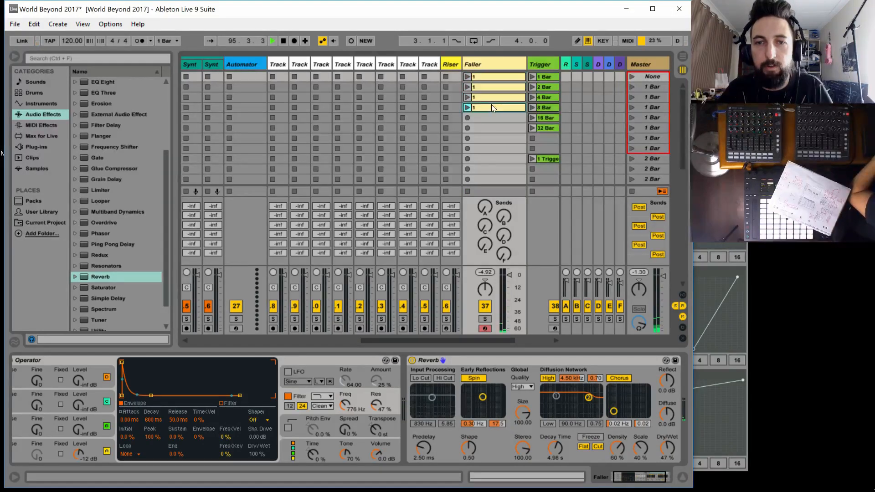
{"action": "key", "text": "ctrl+d"}
{"action": "key", "text": "ctrl+d"}
{"action": "key", "text": "ctrl+d"}
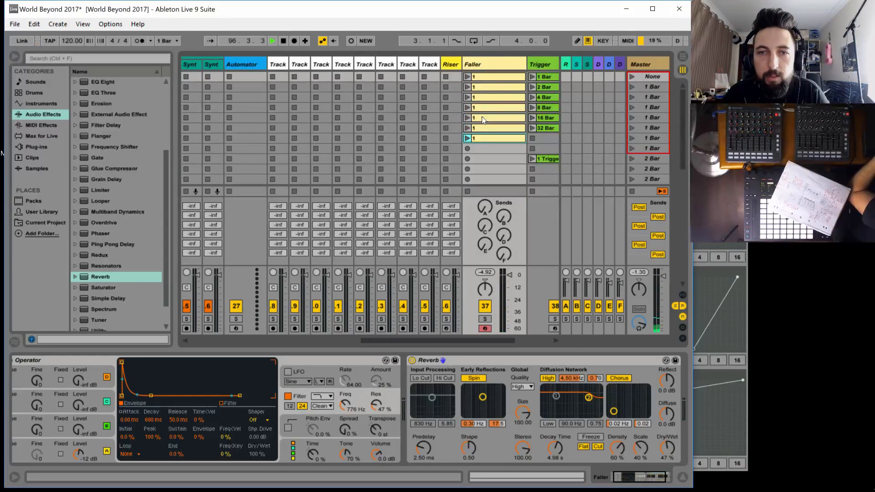
Rename the Faller clips in slots two, three and four as 2, 3 and 4
{"action": "left_click", "coordinate": [489, 87]}
{"action": "key", "text": "ctrl+r"}
{"action": "type", "text": "2"}
{"action": "left_click", "coordinate": [488, 98]}
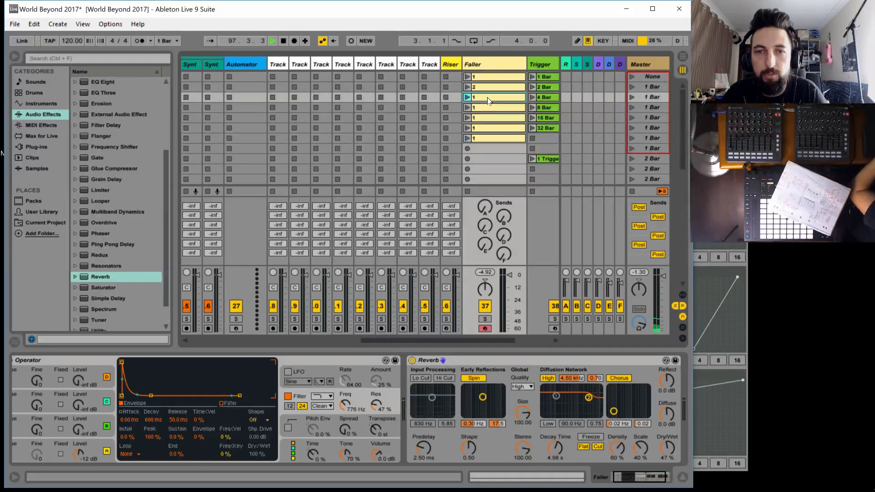
{"action": "key", "text": "ctrl+r"}
{"action": "type", "text": "3"}
{"action": "left_click", "coordinate": [484, 107]}
{"action": "key", "text": "ctrl+r"}
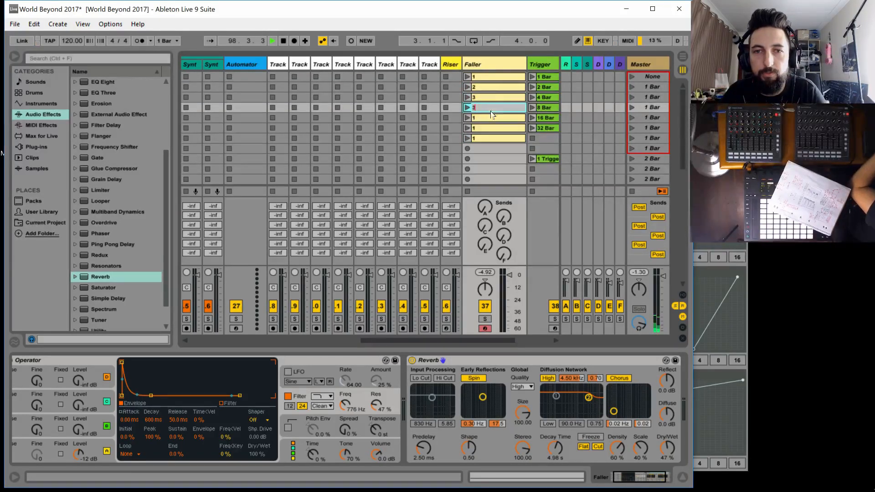
{"action": "key", "text": "BackSpace"}
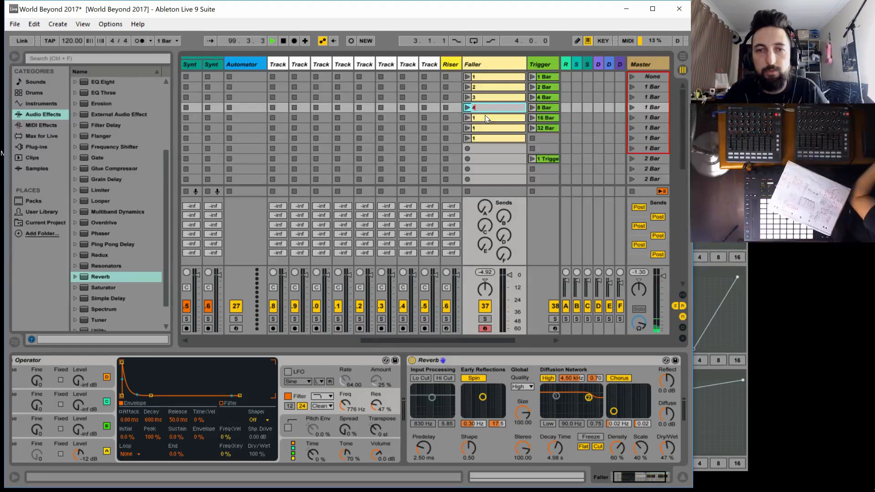
Rename the Faller clips in slots five, six and seven as 5, 6 and 7
{"action": "left_click", "coordinate": [485, 117]}
{"action": "key", "text": "ctrl+r"}
{"action": "type", "text": "5"}
{"action": "left_click", "coordinate": [488, 128]}
{"action": "key", "text": "ctrl+r"}
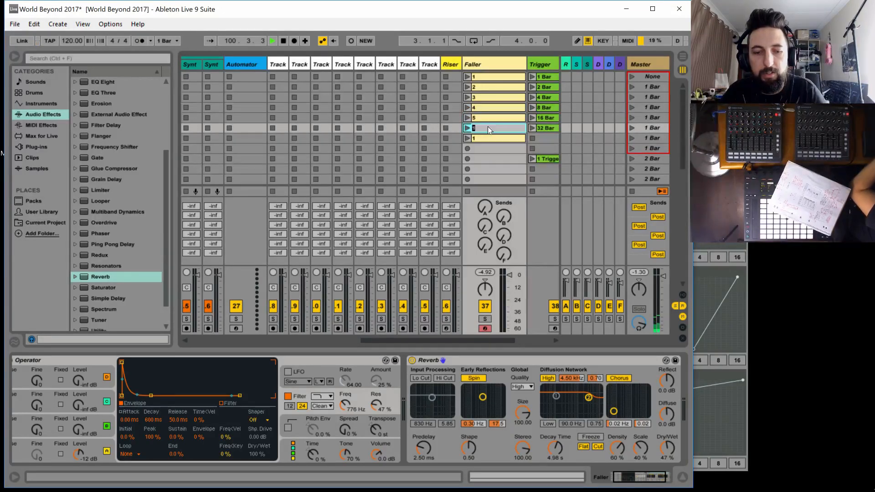
{"action": "type", "text": "6"}
{"action": "left_click", "coordinate": [480, 139]}
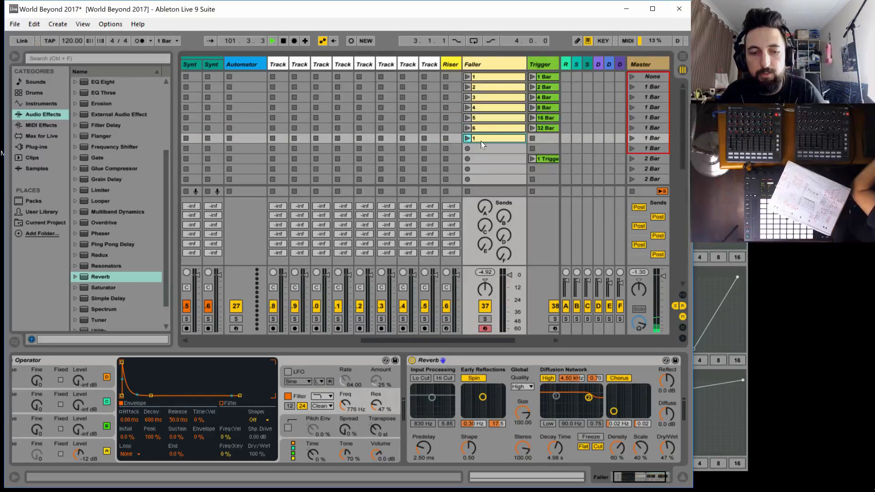
{"action": "key", "text": "ctrl+r"}
{"action": "type", "text": "7"}
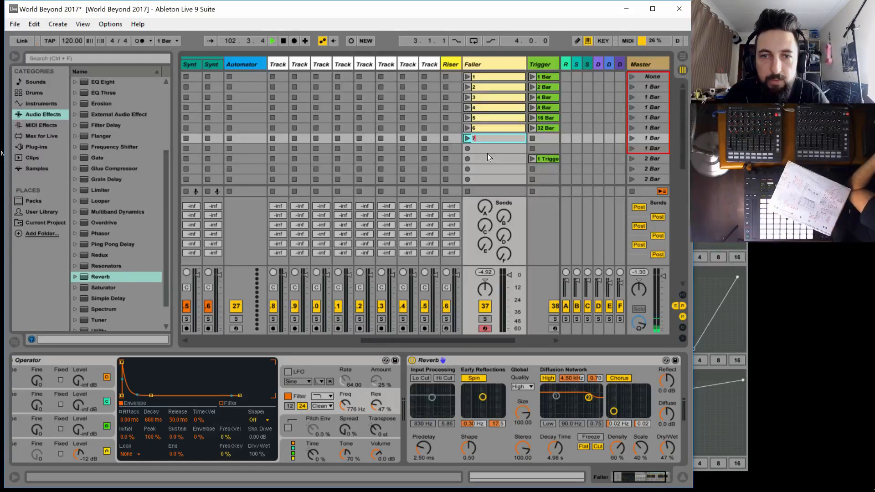
{"action": "key", "text": "Return"}
Duplicate Faller clip 7 into the eighth slot and rename the copy as 8
{"action": "key", "text": "ctrl+d"}
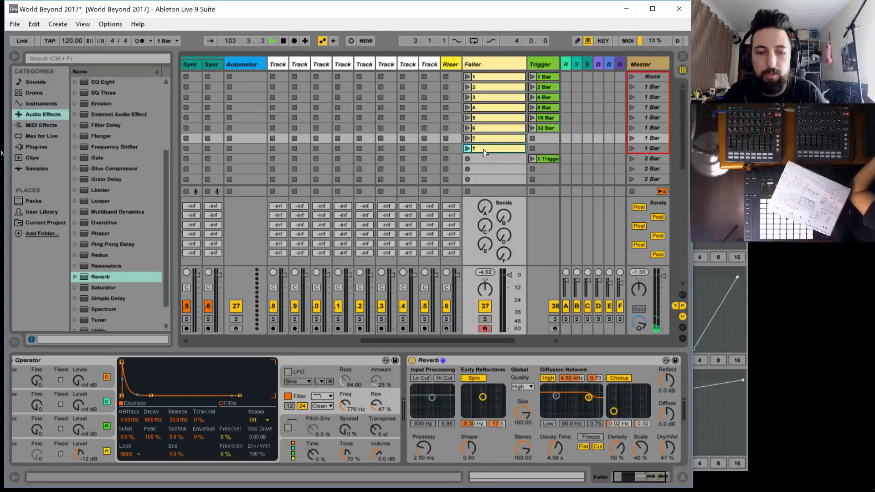
{"action": "key", "text": "ctrl+r"}
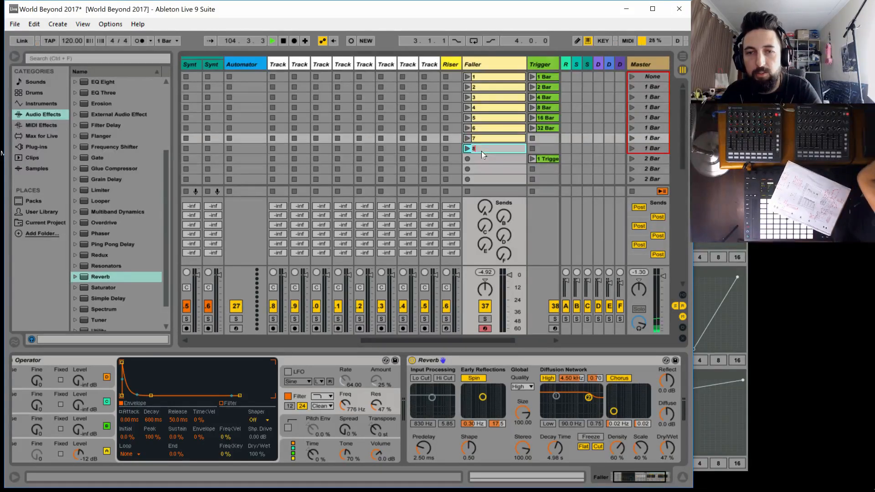
{"action": "type", "text": "8"}
{"action": "key", "text": "Return"}
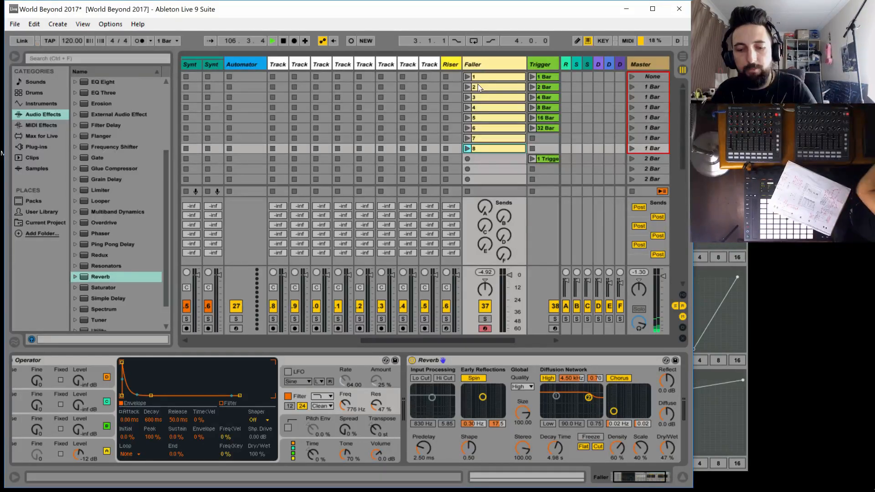
MIDI-map Faller clips 1 to 8 in order to channel 9 notes F1, F#1, G1, G#1, A2, A#2, B2 and C3
{"action": "key", "text": "ctrl+m"}
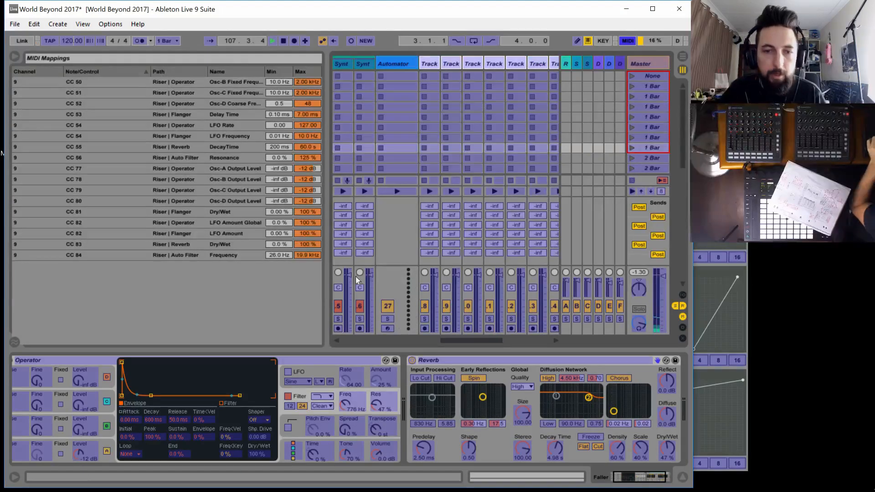
{"action": "left_click_drag", "start_coordinate": [466, 341], "coordinate": [491, 340]}
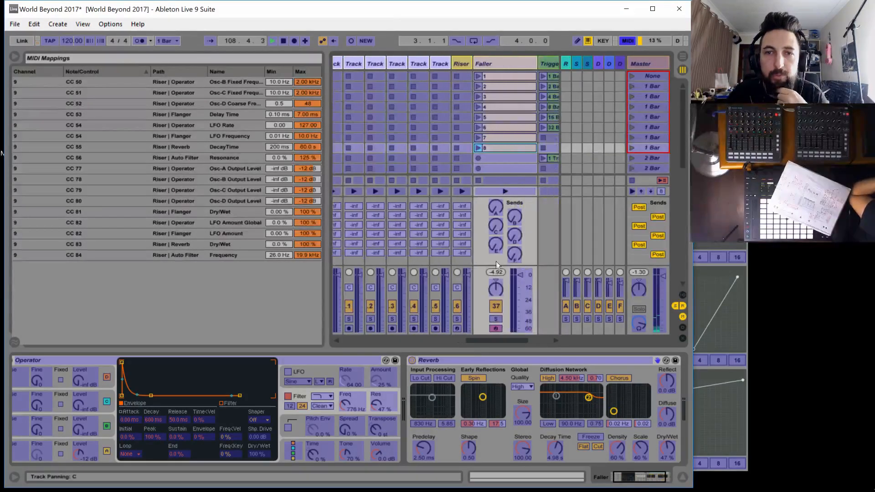
{"action": "left_click", "coordinate": [494, 74]}
{"action": "left_click", "coordinate": [499, 87]}
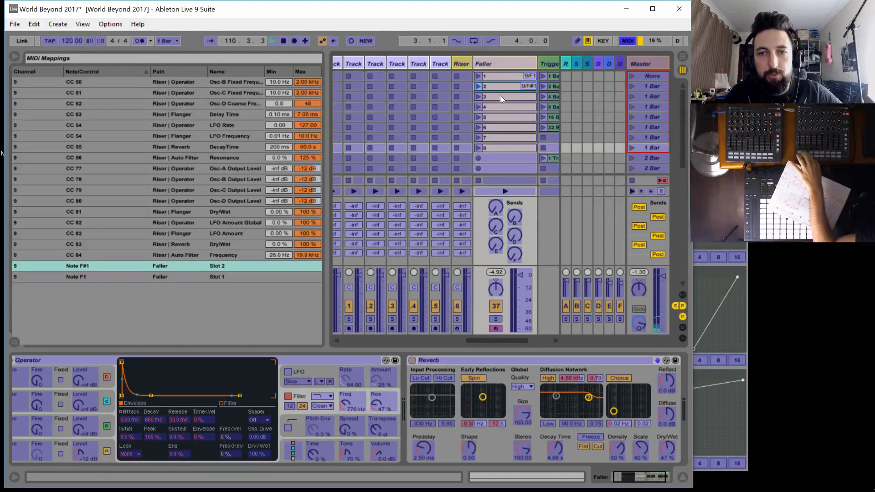
{"action": "left_click", "coordinate": [499, 96]}
{"action": "left_click", "coordinate": [502, 108]}
{"action": "left_click", "coordinate": [503, 119]}
{"action": "left_click", "coordinate": [503, 128]}
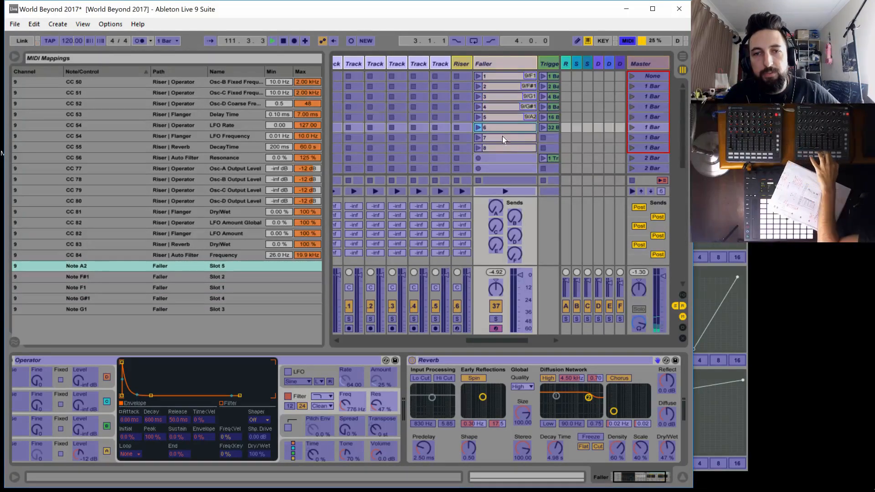
{"action": "left_click", "coordinate": [502, 138]}
{"action": "left_click", "coordinate": [502, 149]}
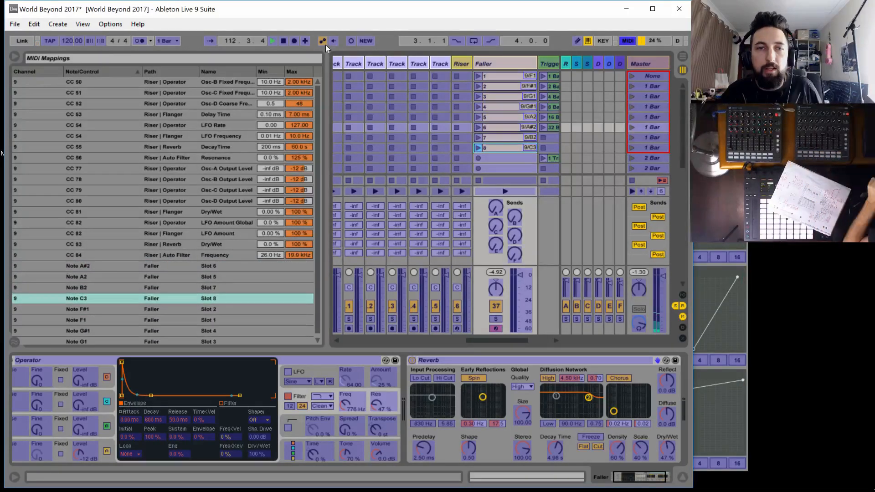
{"action": "key", "text": "ctrl+m"}
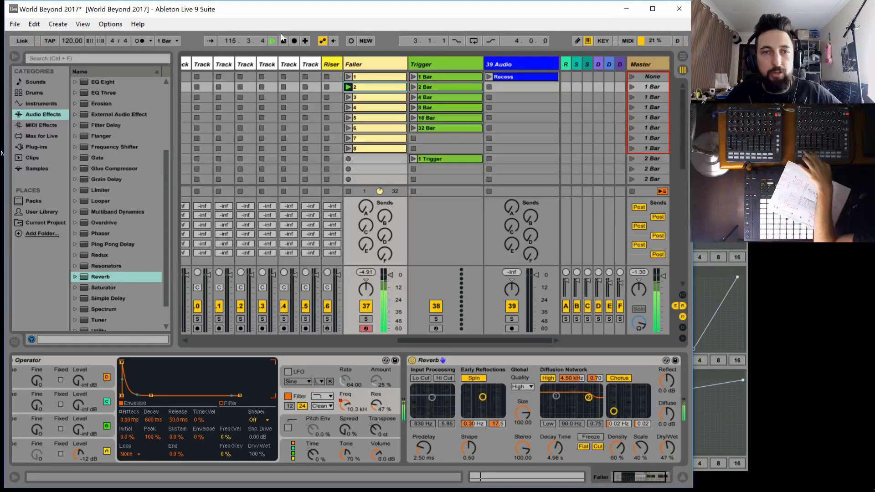
Group all devices on the Riser track, from Operator through Limiter, into an Instrument Rack and collapse the rack
{"action": "left_click", "coordinate": [373, 63]}
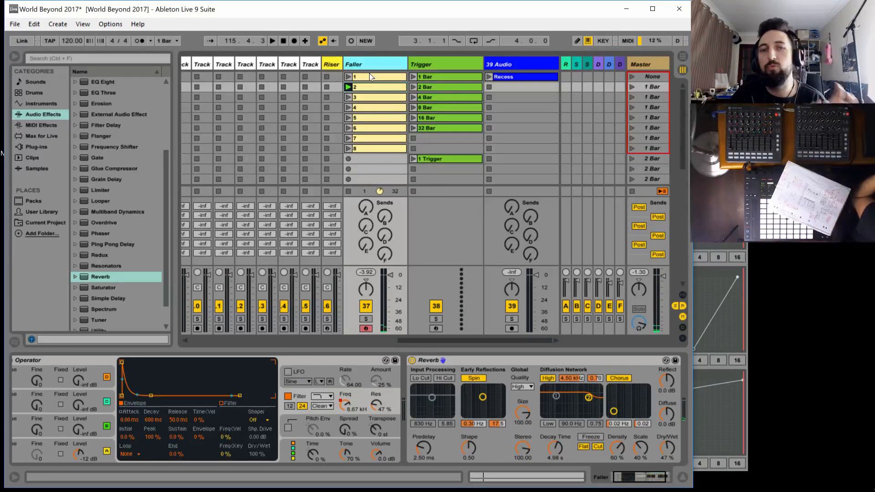
{"action": "left_click", "coordinate": [333, 64]}
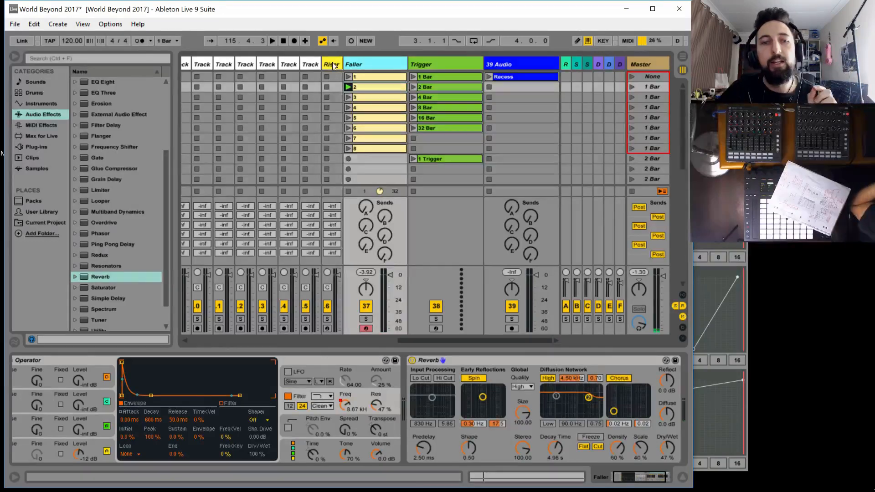
{"action": "left_click_drag", "start_coordinate": [642, 476], "coordinate": [611, 491]}
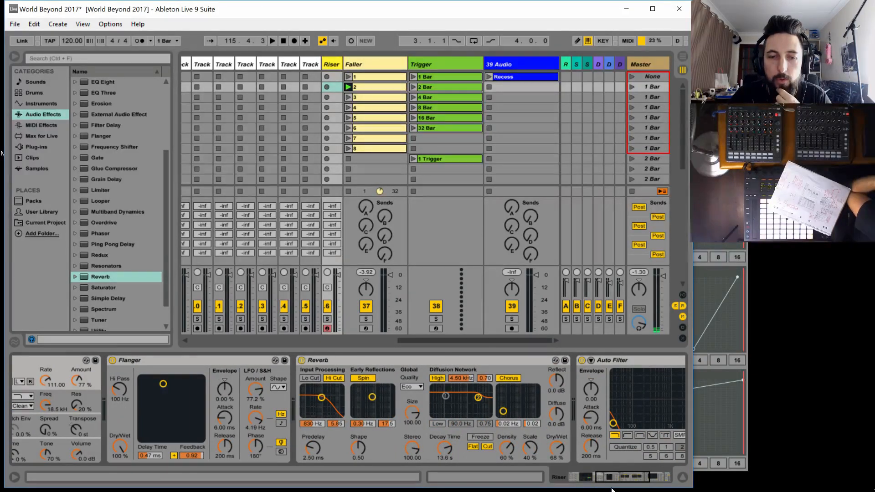
{"action": "left_click_drag", "start_coordinate": [612, 491], "coordinate": [638, 489]}
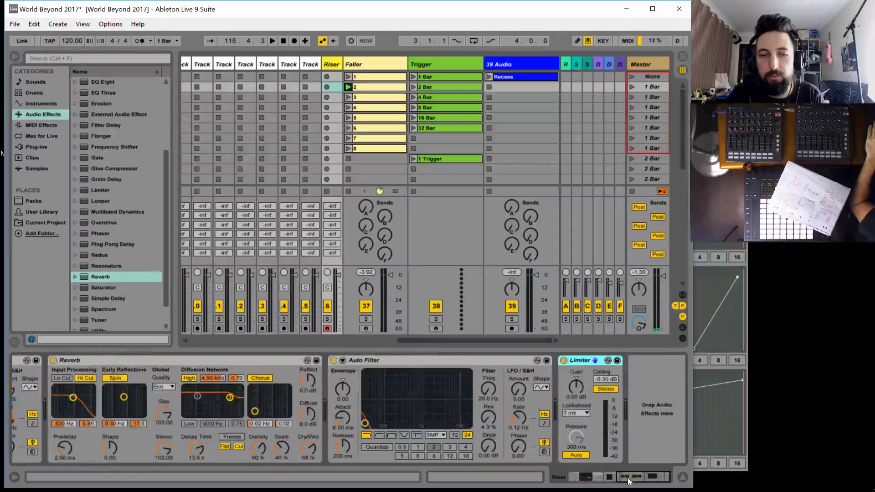
{"action": "left_click_drag", "start_coordinate": [631, 477], "coordinate": [190, 359]}
{"action": "left_click", "coordinate": [89, 360]}
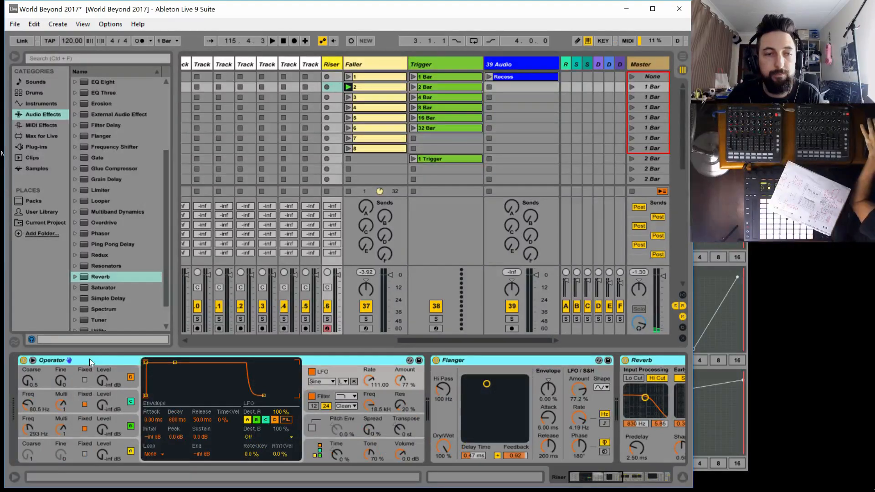
{"action": "right_click", "coordinate": [90, 360]}
{"action": "left_click", "coordinate": [108, 396]}
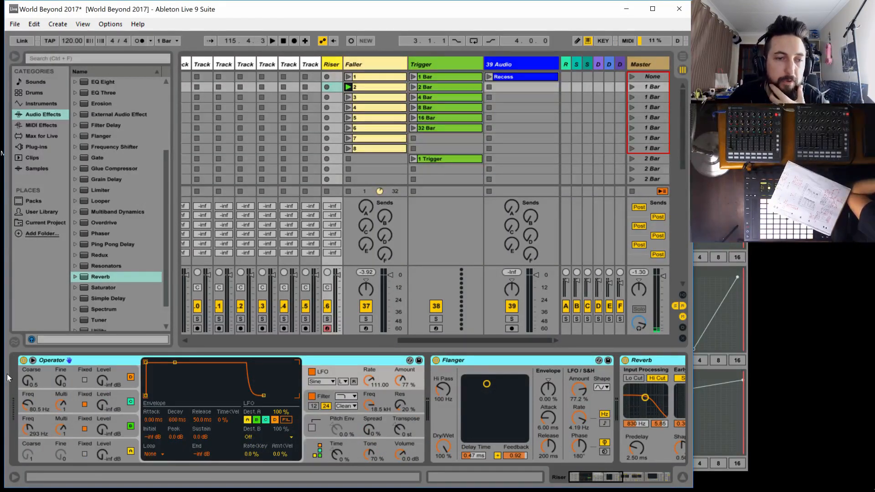
{"action": "double_click", "coordinate": [26, 428]}
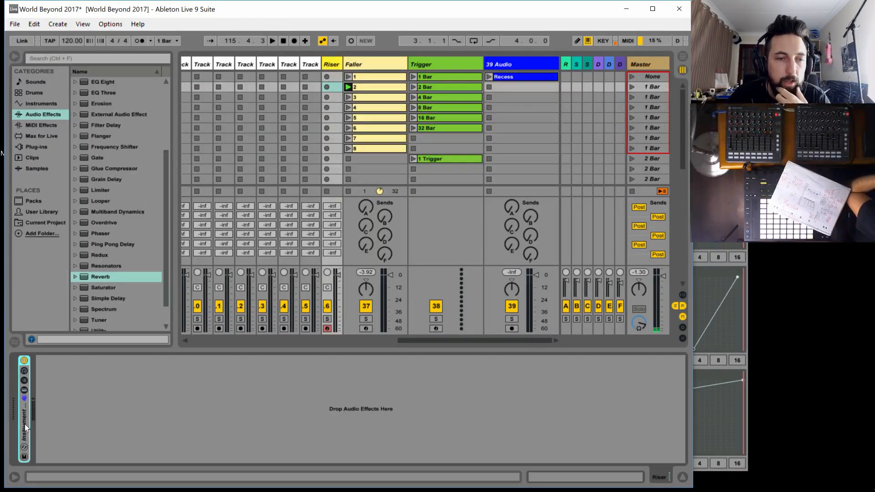
Expand the Riser track's Instrument Rack and test its activator by switching the rack off and back on
{"action": "double_click", "coordinate": [25, 423]}
{"action": "left_click", "coordinate": [21, 368]}
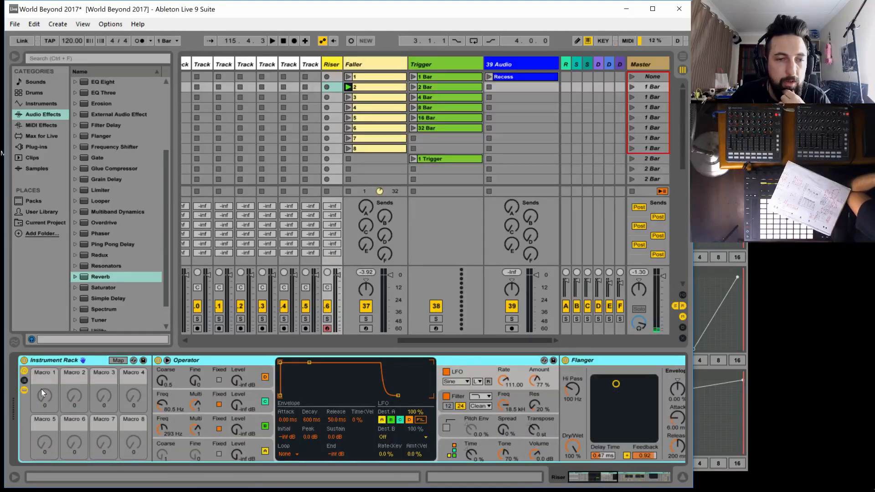
{"action": "left_click", "coordinate": [24, 360]}
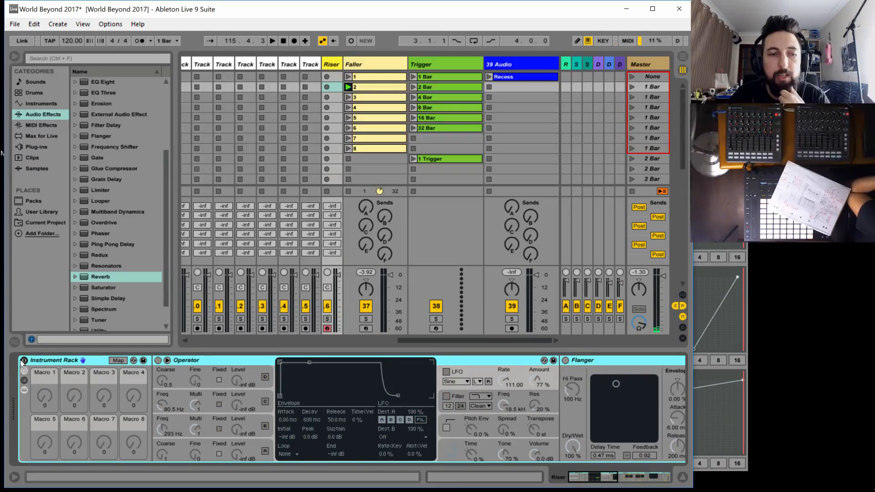
{"action": "left_click", "coordinate": [24, 360]}
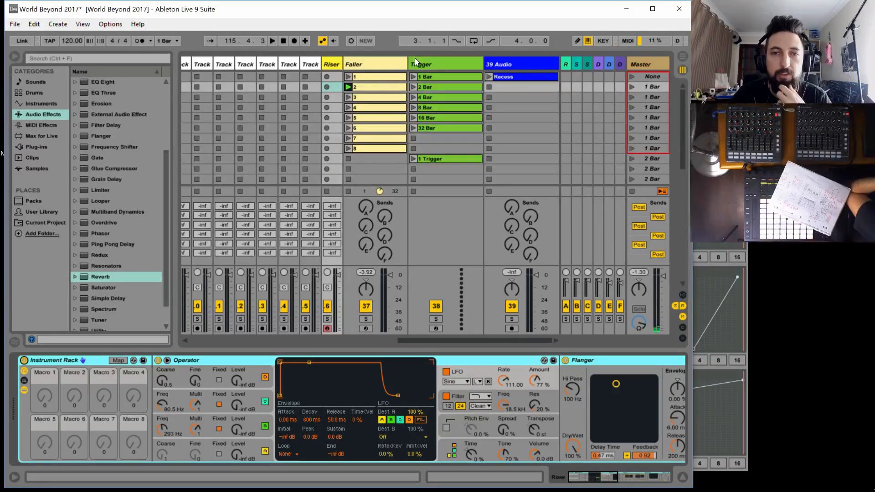
Add a blank Max MIDI Effect before Operator on the Faller track and open it for editing in an enlarged Max window
{"action": "left_click", "coordinate": [428, 64]}
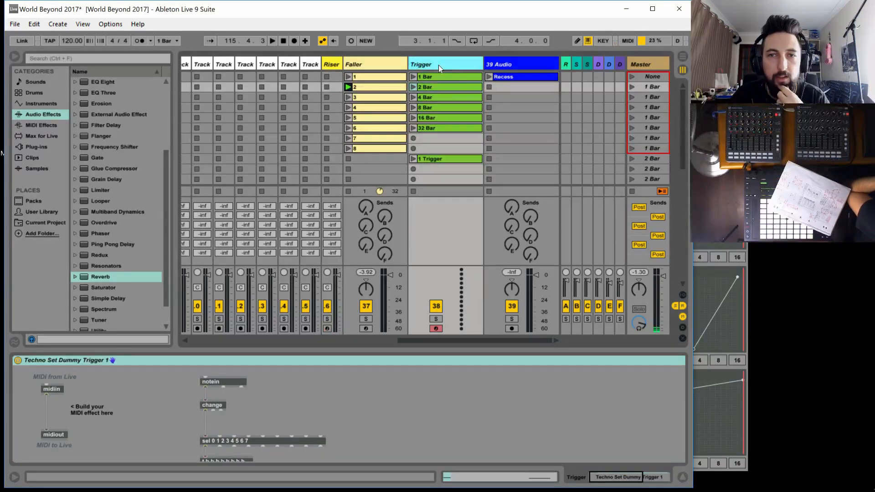
{"action": "left_click", "coordinate": [356, 64]}
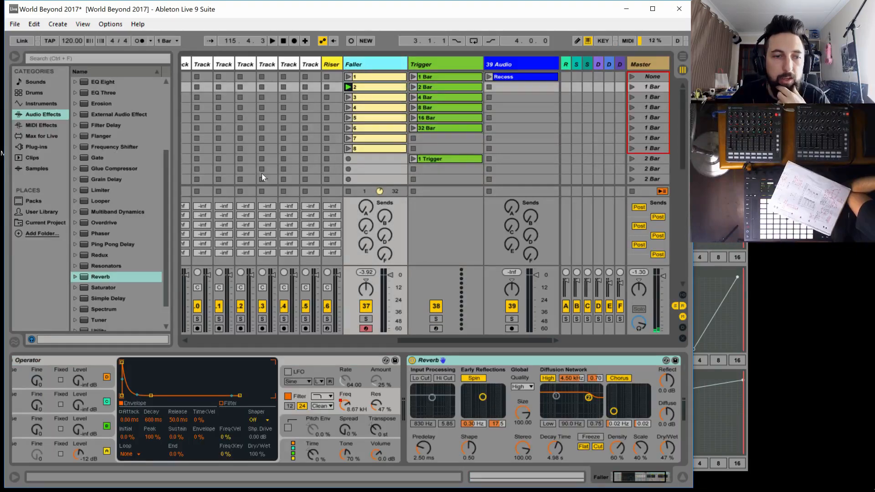
{"action": "left_click", "coordinate": [635, 482]}
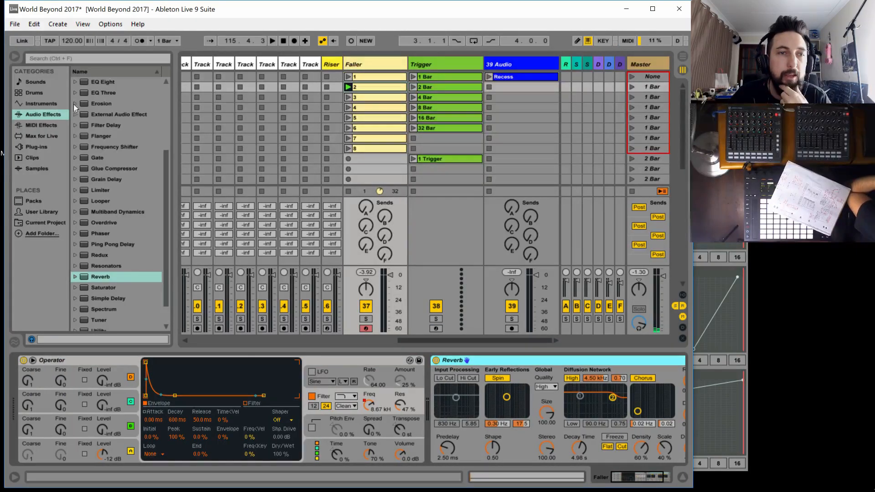
{"action": "left_click", "coordinate": [46, 136]}
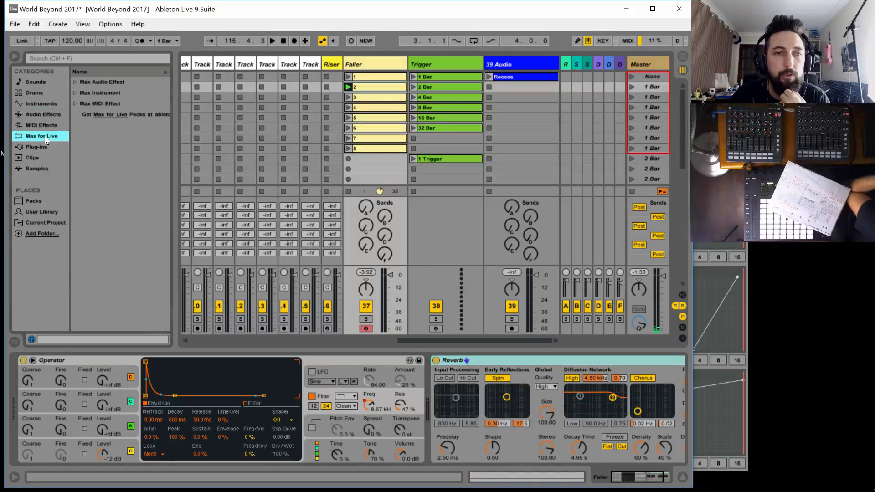
{"action": "left_click", "coordinate": [77, 104]}
{"action": "left_click_drag", "start_coordinate": [97, 116], "coordinate": [21, 406]}
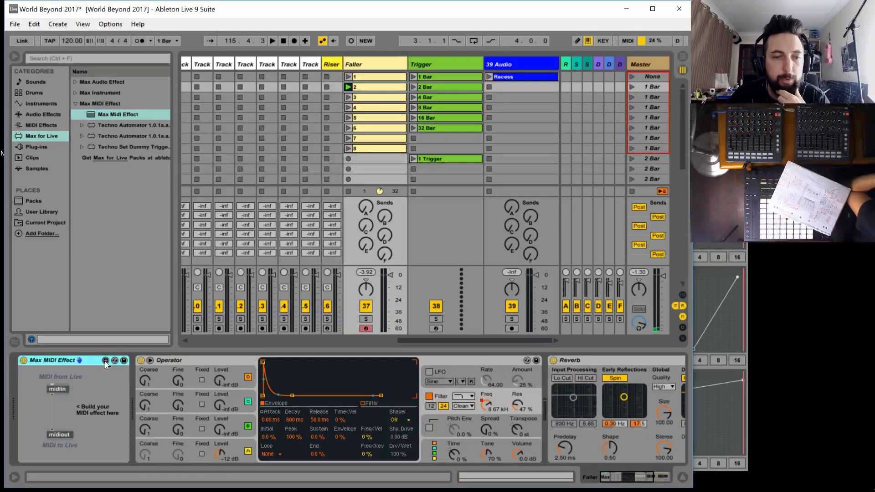
{"action": "left_click", "coordinate": [105, 361]}
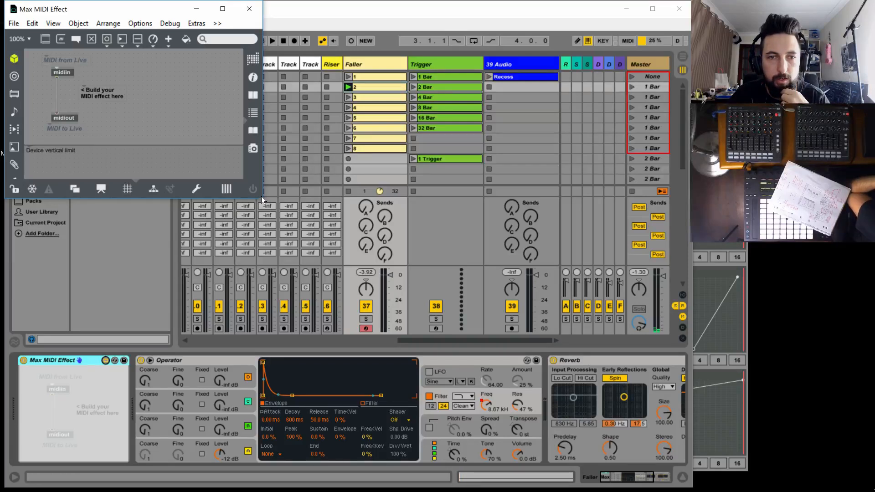
{"action": "left_click_drag", "start_coordinate": [261, 196], "coordinate": [698, 488]}
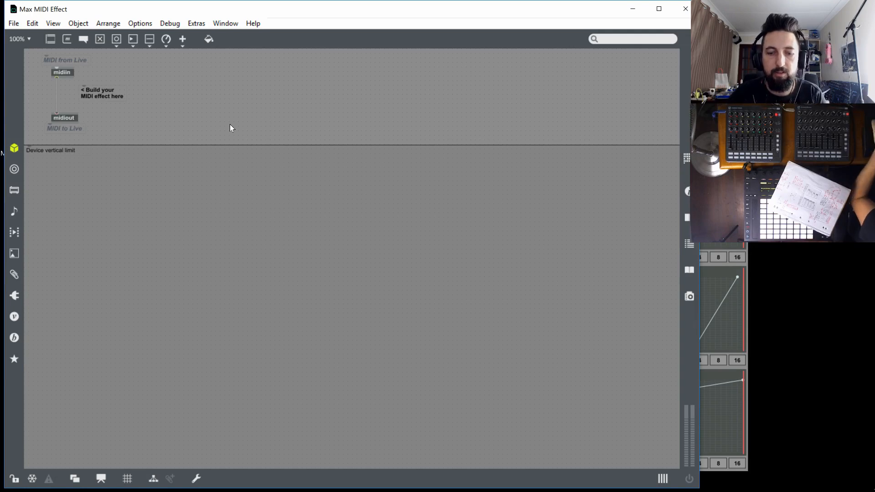
Create a notein object in the patcher, widen it and place it level with midiin
{"action": "type", "text": "nnt"}
{"action": "key", "text": "BackSpace"}
{"action": "type", "text": "oteib"}
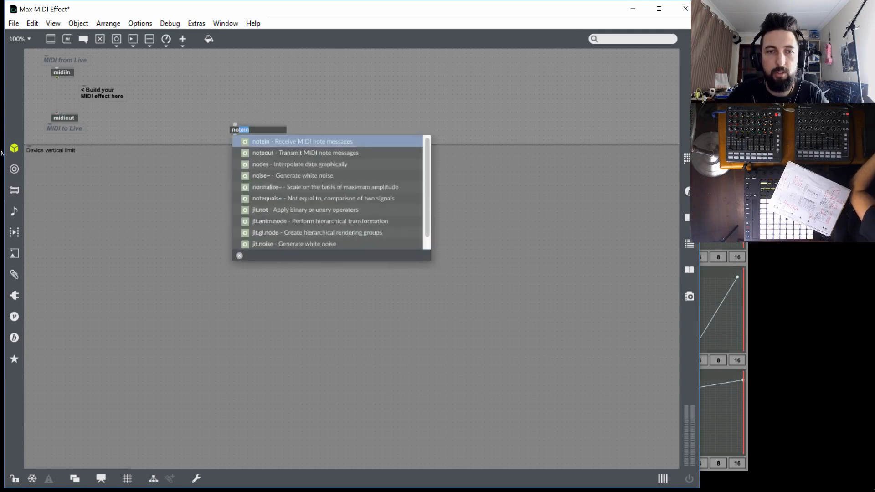
{"action": "type", "text": "=n"}
{"action": "key", "text": "Return"}
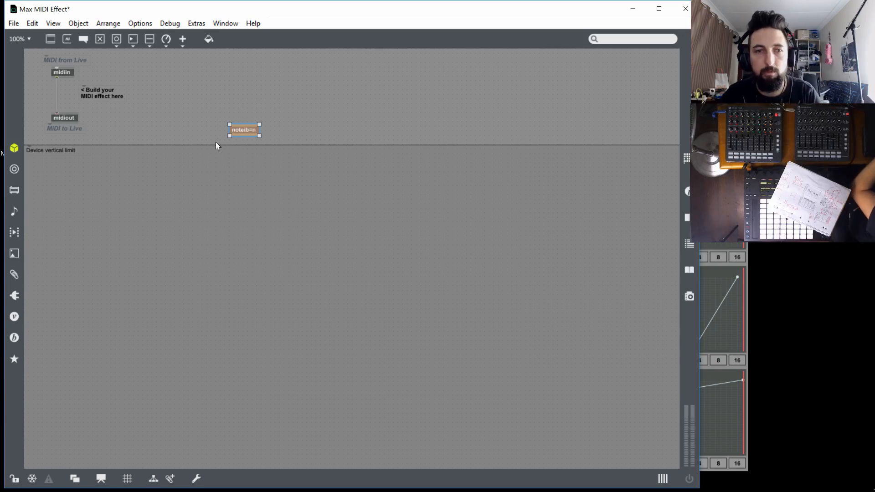
{"action": "double_click", "coordinate": [242, 130]}
{"action": "left_click", "coordinate": [243, 130]}
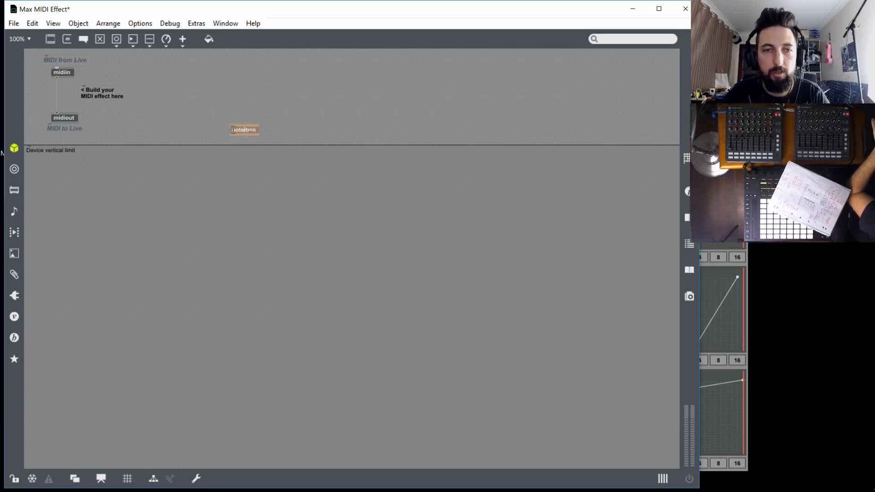
{"action": "double_click", "coordinate": [242, 130]}
{"action": "type", "text": "notein"}
{"action": "key", "text": "Return"}
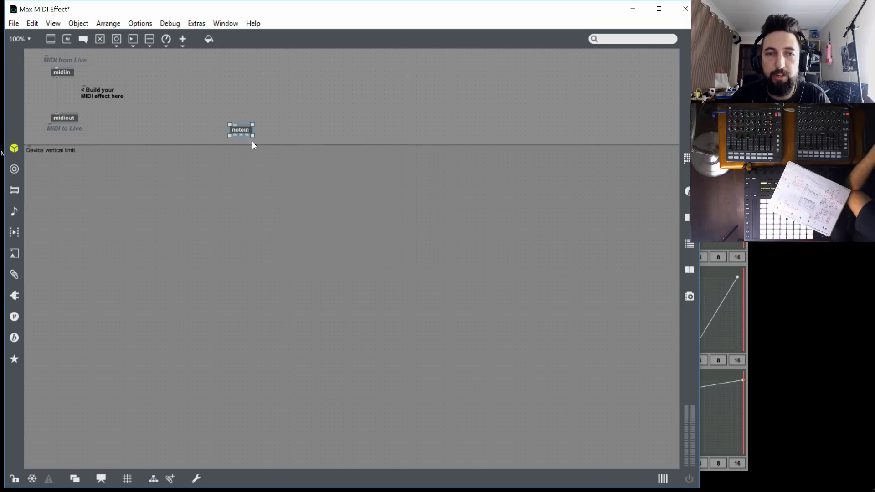
{"action": "left_click_drag", "start_coordinate": [252, 139], "coordinate": [215, 70]}
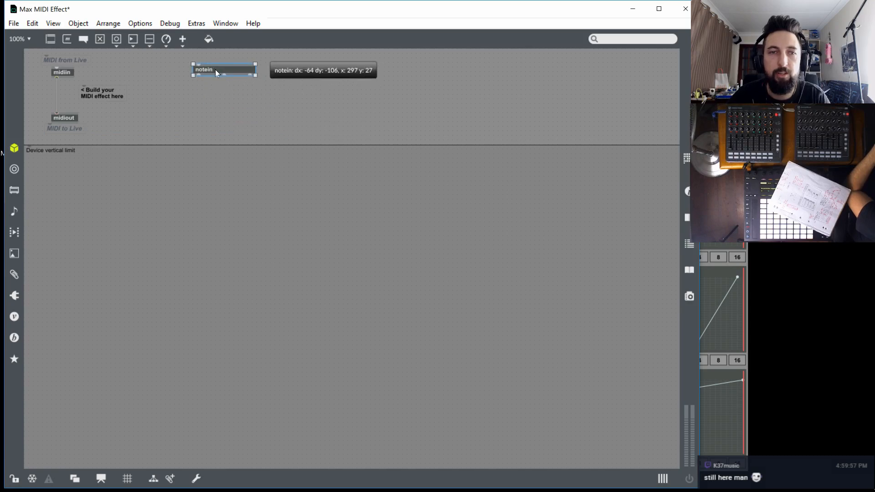
Create a sel 0 object below notein and attach a button beneath it to its non-matching outlet
{"action": "left_click", "coordinate": [222, 97]}
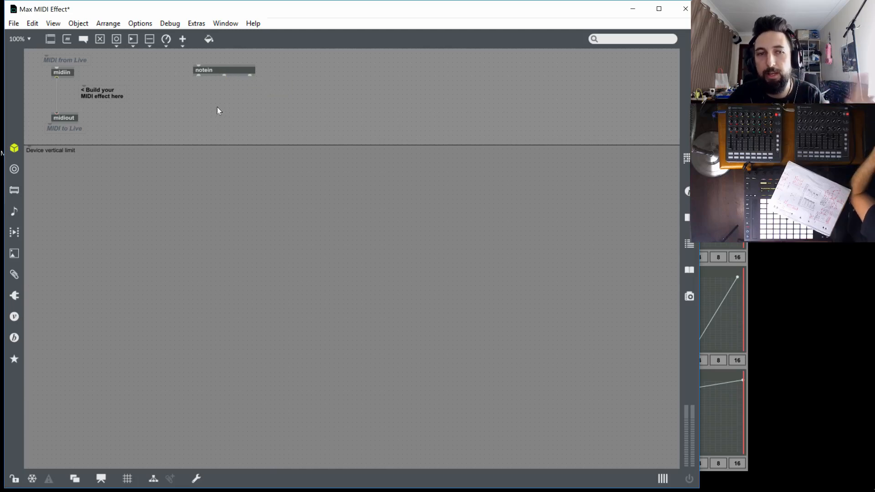
{"action": "type", "text": "n"}
{"action": "type", "text": "sel "}
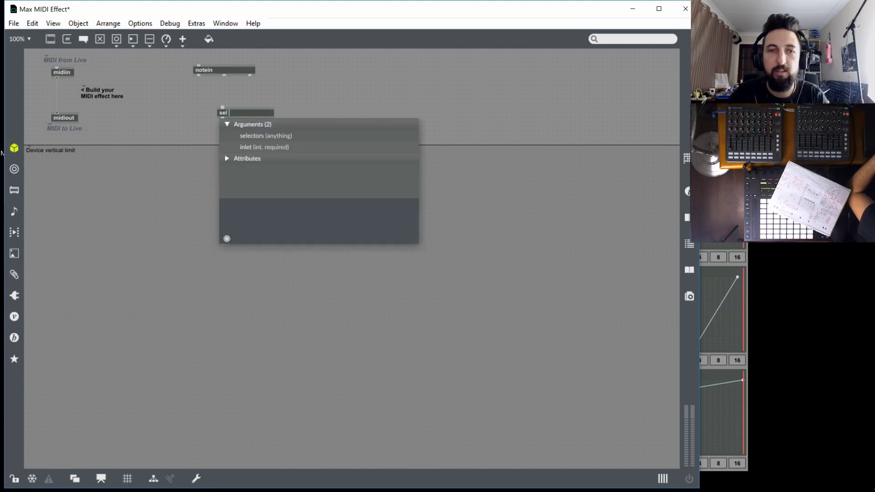
{"action": "type", "text": "0"}
{"action": "key", "text": "Return"}
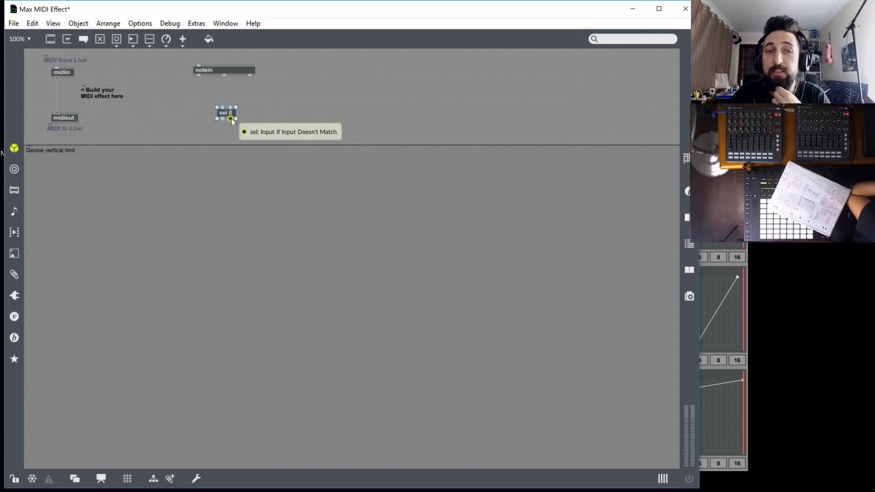
{"action": "mouse_move", "coordinate": [231, 117]}
{"action": "left_mouse_down"}
{"action": "mouse_move", "coordinate": [232, 129]}
{"action": "mouse_move", "coordinate": [231, 108]}
{"action": "left_mouse_up"}
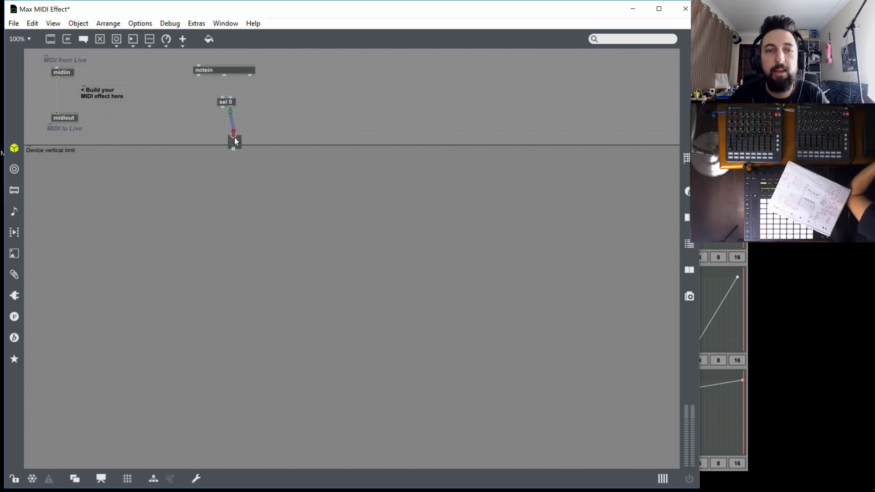
{"action": "left_click_drag", "start_coordinate": [234, 137], "coordinate": [228, 122]}
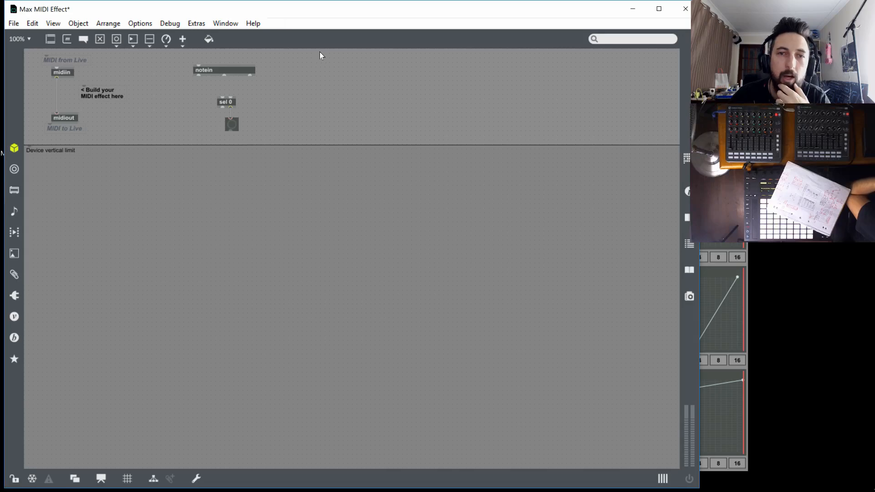
Paste the Browse.DeviceParameters LiveAPI chooser into the patch and position it beside the notein and sel objects
{"action": "right_click", "coordinate": [373, 84]}
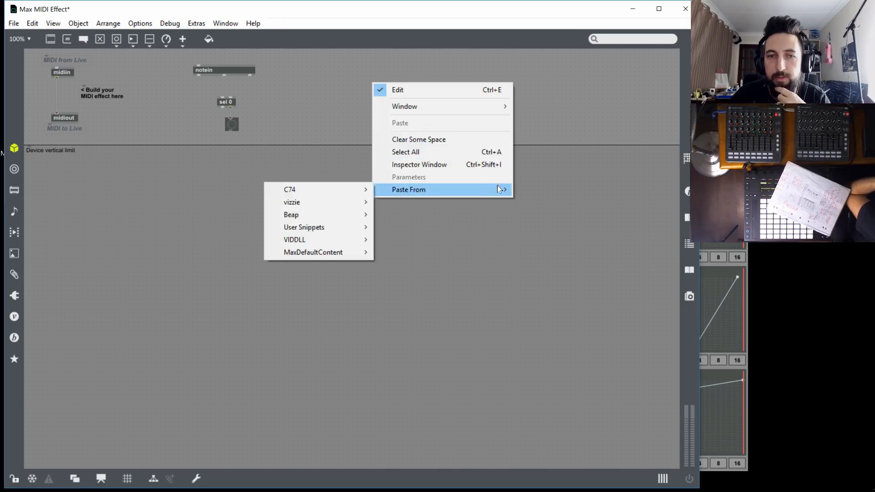
{"action": "mouse_move", "coordinate": [392, 195]}
{"action": "mouse_move", "coordinate": [343, 193]}
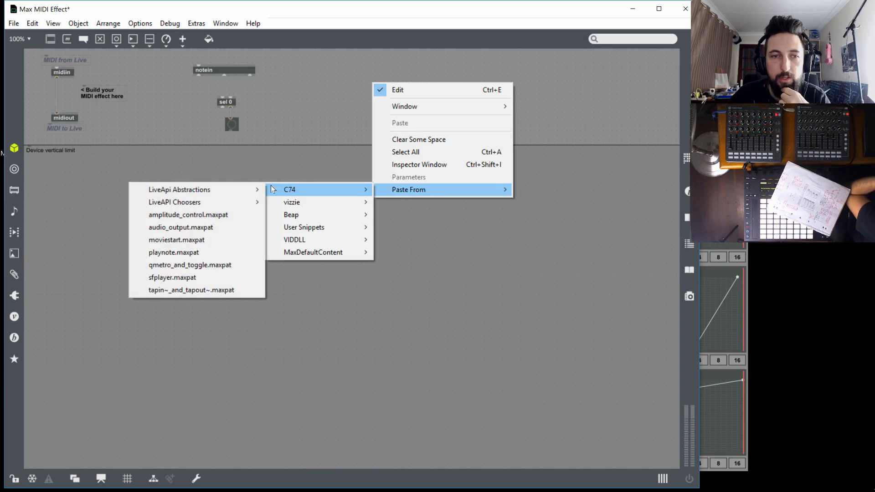
{"action": "mouse_move", "coordinate": [218, 202]}
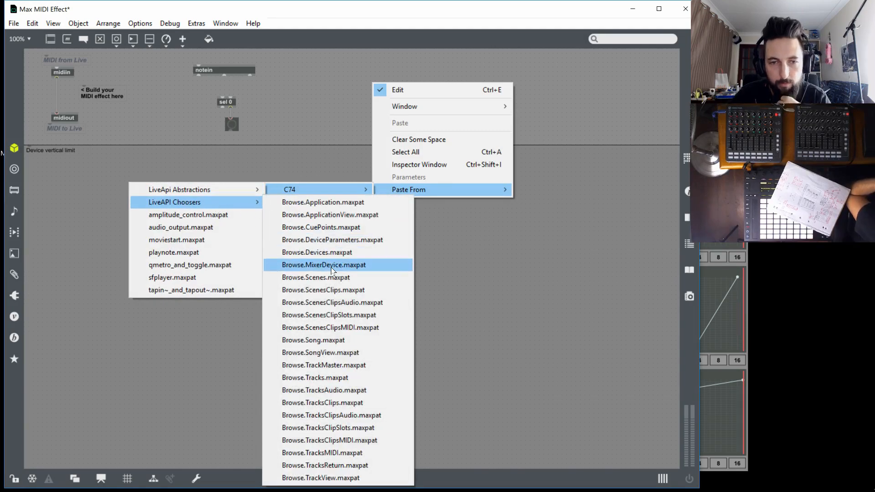
{"action": "left_click", "coordinate": [365, 240]}
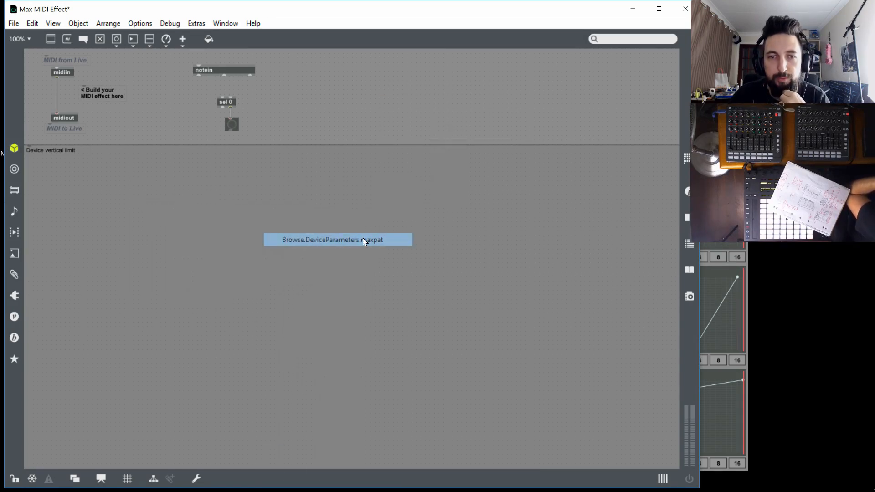
{"action": "mouse_move", "coordinate": [415, 161]}
{"action": "left_mouse_down"}
{"action": "mouse_move", "coordinate": [400, 139]}
{"action": "mouse_move", "coordinate": [406, 147]}
{"action": "left_mouse_up"}
{"action": "left_click", "coordinate": [403, 250]}
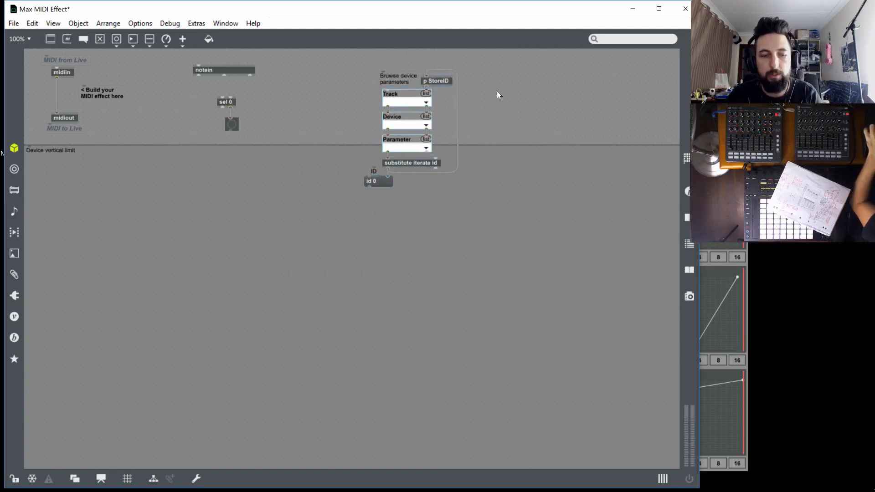
Lock the patch and set the chooser to track Riser, device Instrument Rack and parameter Device On
{"action": "key", "text": "ctrl+e"}
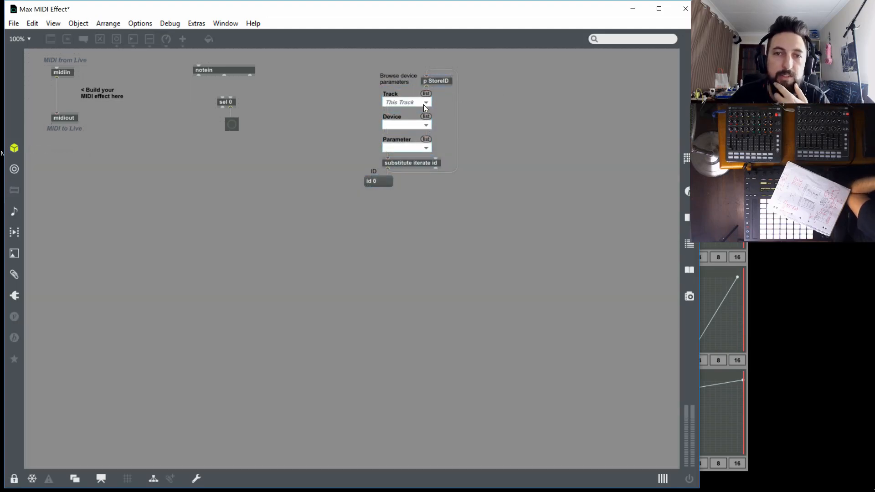
{"action": "left_click", "coordinate": [427, 102]}
{"action": "left_click", "coordinate": [427, 102]}
{"action": "left_click", "coordinate": [429, 104]}
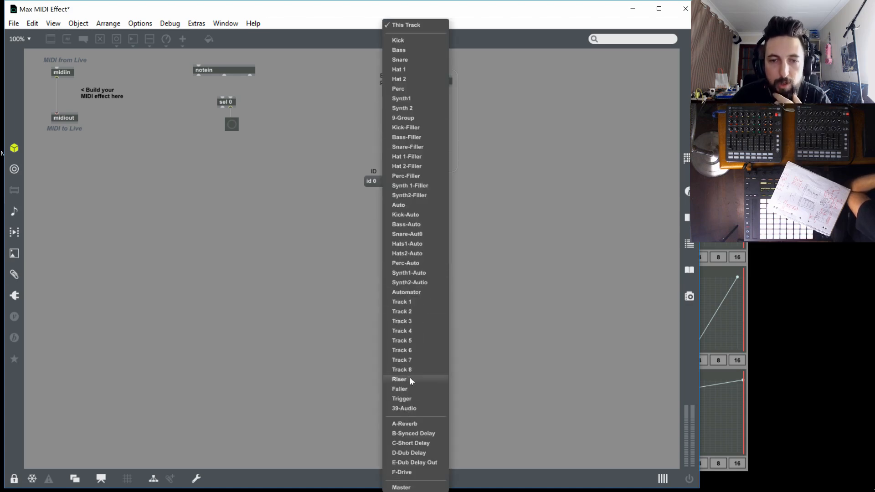
{"action": "left_click", "coordinate": [411, 381]}
{"action": "left_click", "coordinate": [413, 125]}
{"action": "left_click", "coordinate": [411, 145]}
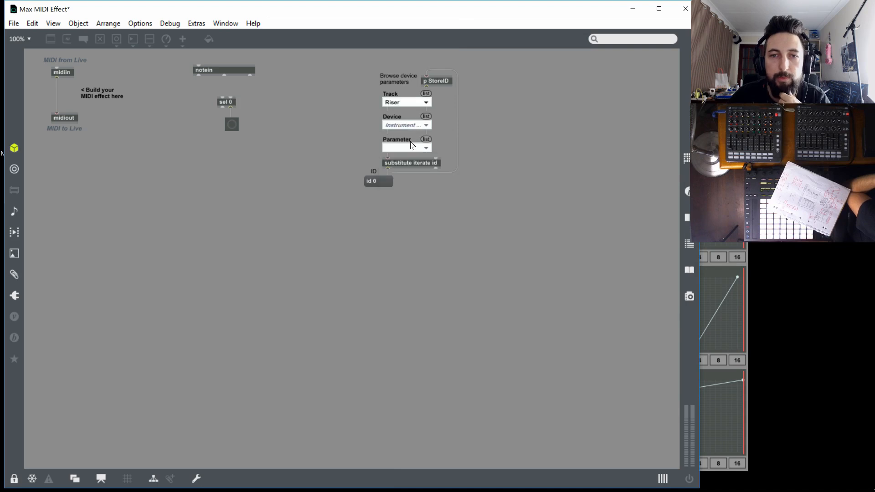
{"action": "left_click", "coordinate": [415, 148]}
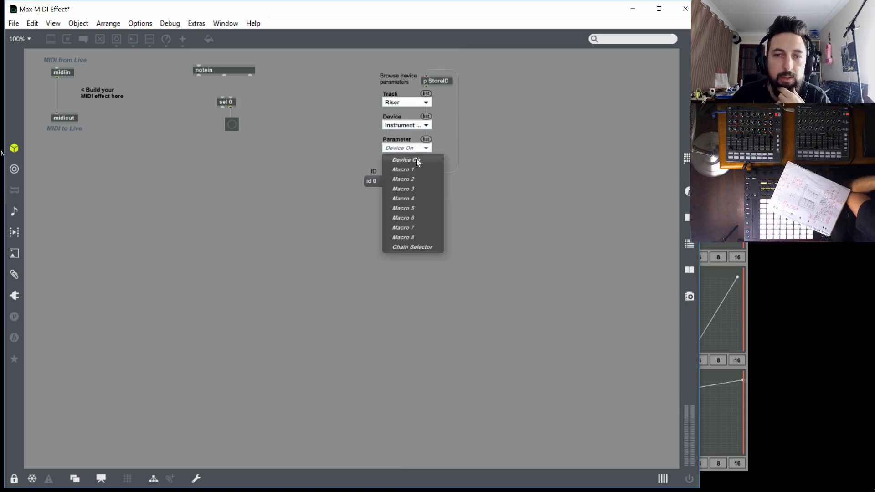
{"action": "left_click", "coordinate": [418, 162]}
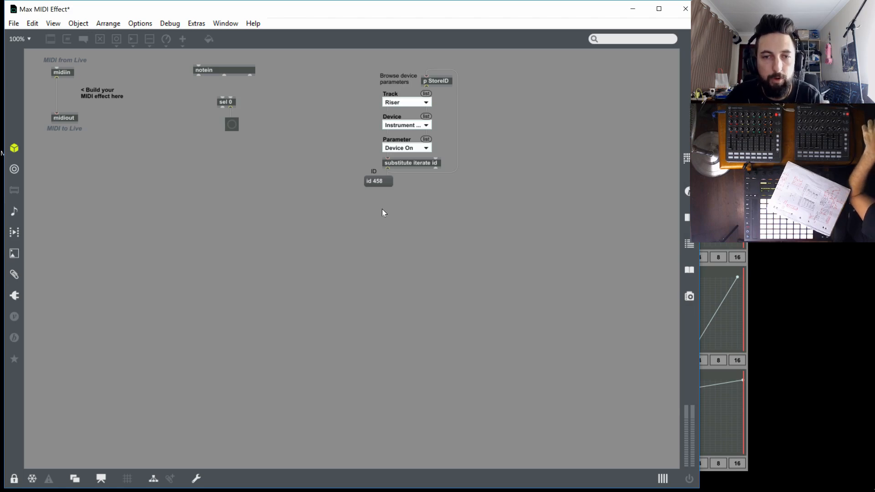
Unlock the patch and create a live.object below the chooser's id message
{"action": "key", "text": "ctrl+e"}
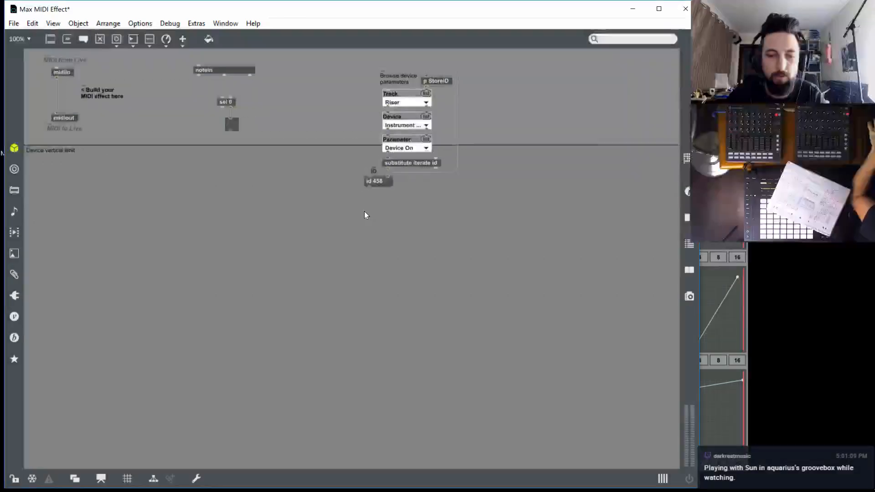
{"action": "type", "text": "n"}
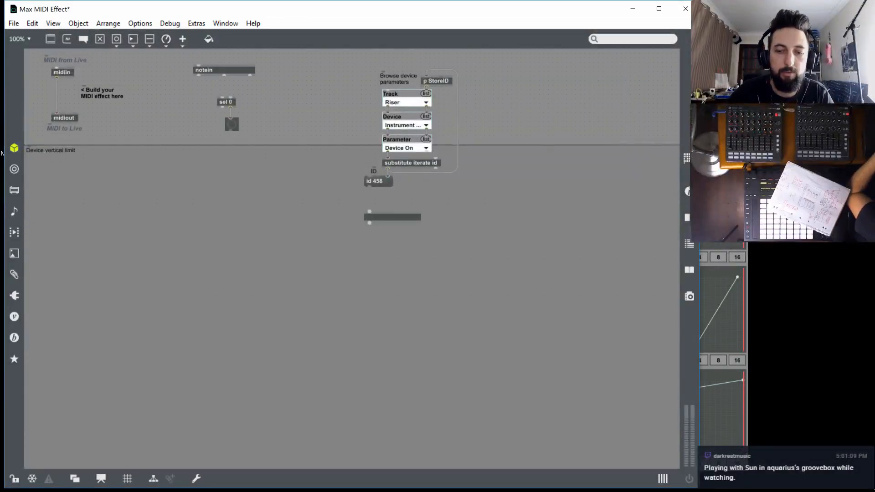
{"action": "type", "text": "live."}
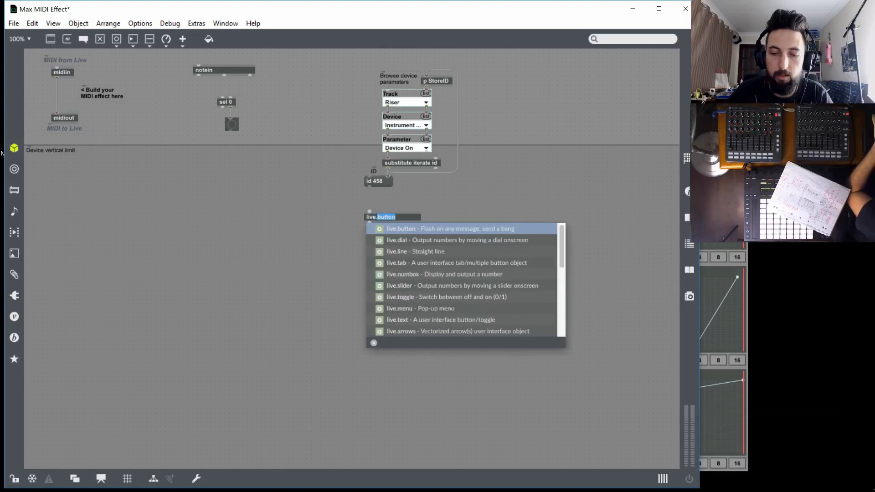
{"action": "type", "text": "object"}
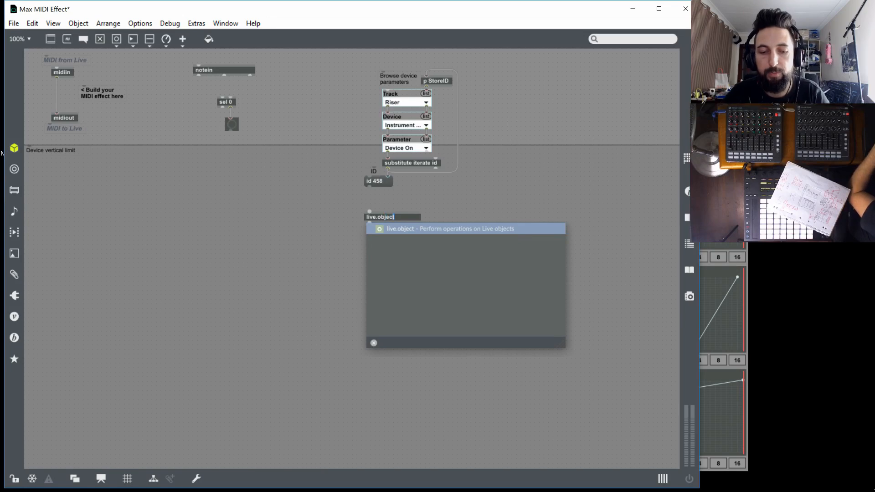
{"action": "key", "text": "Return"}
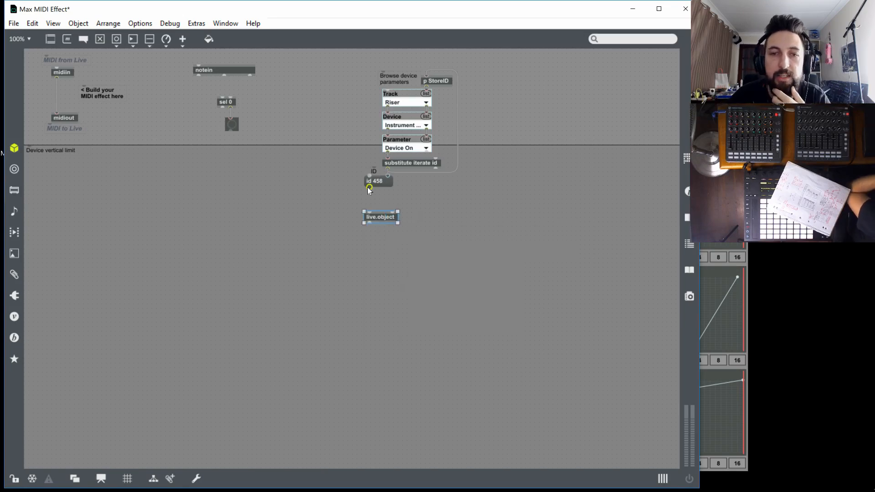
Connect the parameter chooser's id output to live.object's right inlet and create a "set value 0" message above live.object
{"action": "left_click_drag", "start_coordinate": [369, 187], "coordinate": [370, 168]}
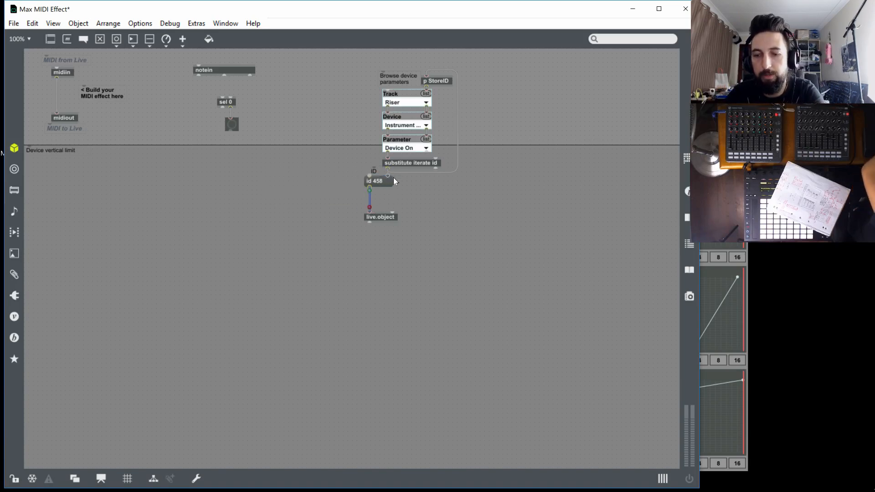
{"action": "mouse_move", "coordinate": [388, 169]}
{"action": "left_mouse_down"}
{"action": "mouse_move", "coordinate": [393, 212]}
{"action": "mouse_move", "coordinate": [350, 220]}
{"action": "mouse_move", "coordinate": [327, 236]}
{"action": "left_mouse_up"}
{"action": "left_click", "coordinate": [294, 192]}
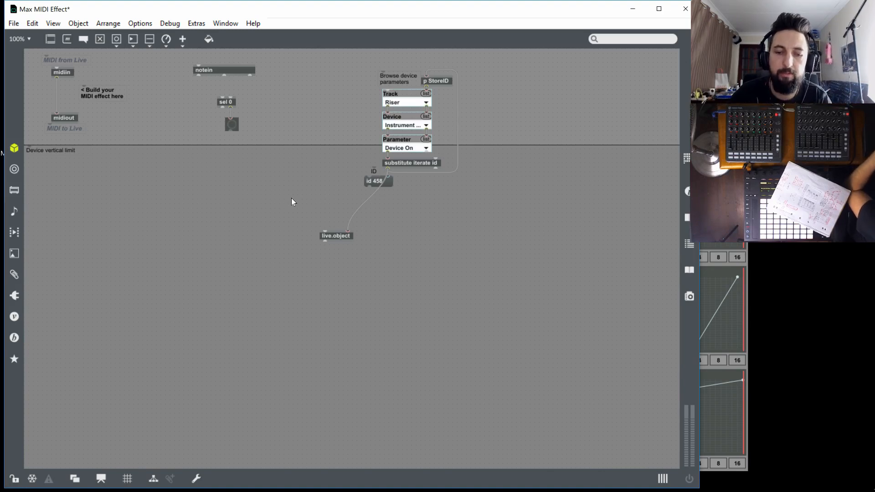
{"action": "type", "text": "nset value 0"}
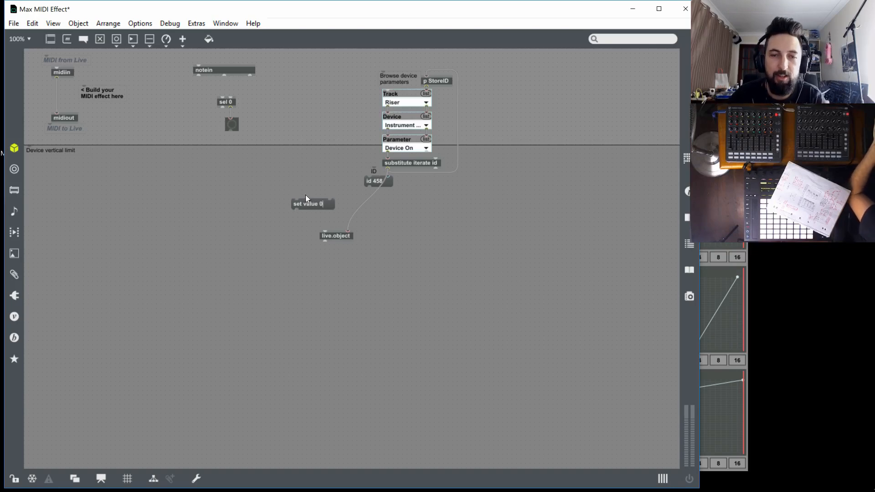
{"action": "mouse_move", "coordinate": [302, 209]}
{"action": "left_mouse_down"}
{"action": "mouse_move", "coordinate": [267, 207]}
{"action": "mouse_move", "coordinate": [316, 208]}
{"action": "left_mouse_up"}
{"action": "left_click", "coordinate": [328, 205]}
{"action": "double_click", "coordinate": [330, 205]}
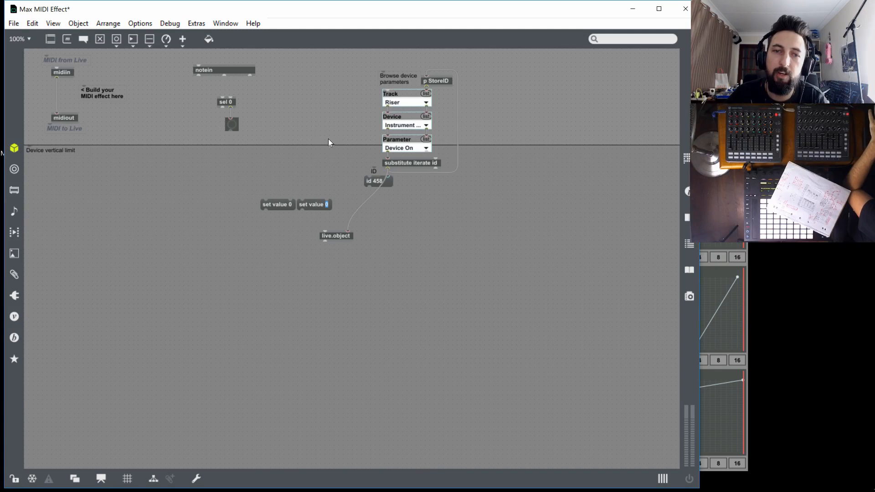
{"action": "left_click", "coordinate": [312, 216]}
{"action": "key", "text": "Delete"}
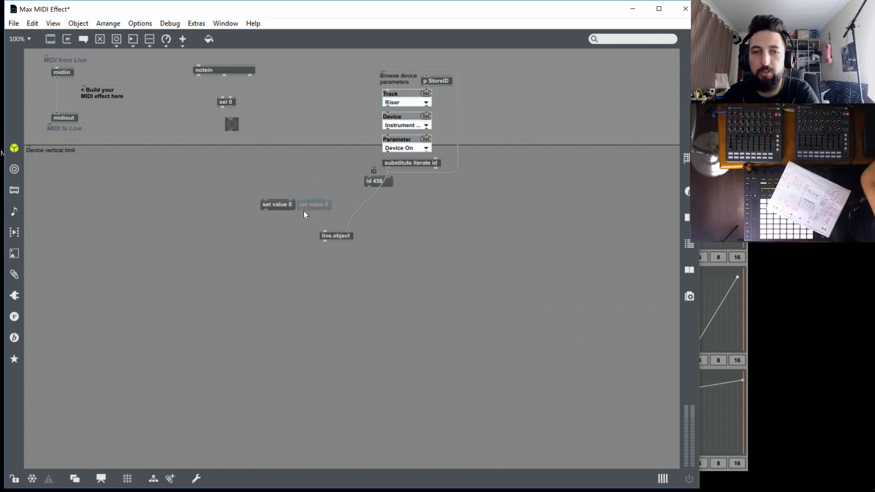
Patch the "set value 0" message into live.object, the button into that message, and notein's velocity outlet into sel 0
{"action": "left_click_drag", "start_coordinate": [281, 212], "coordinate": [329, 240]}
{"action": "left_click", "coordinate": [301, 218]}
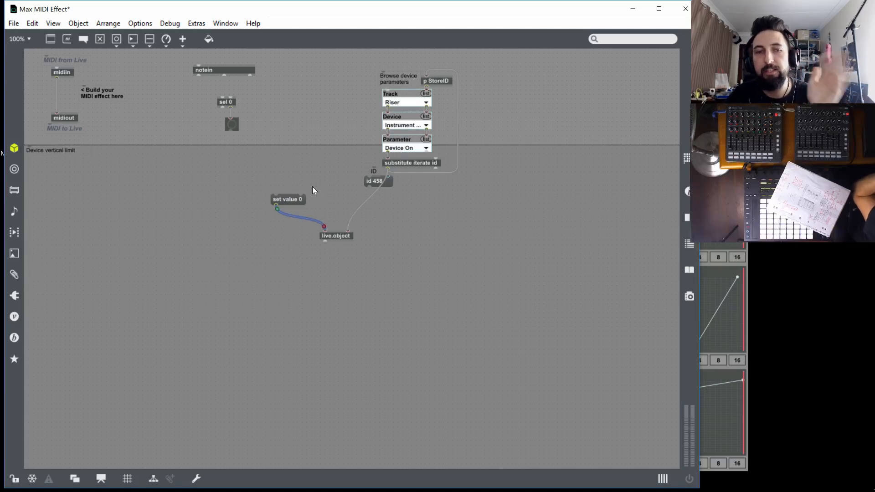
{"action": "left_click_drag", "start_coordinate": [230, 131], "coordinate": [228, 144]}
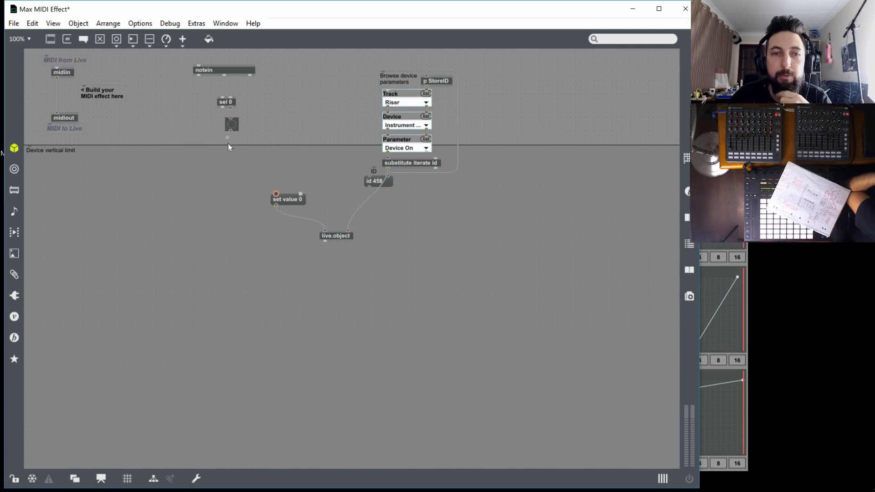
{"action": "left_click_drag", "start_coordinate": [270, 204], "coordinate": [274, 199]}
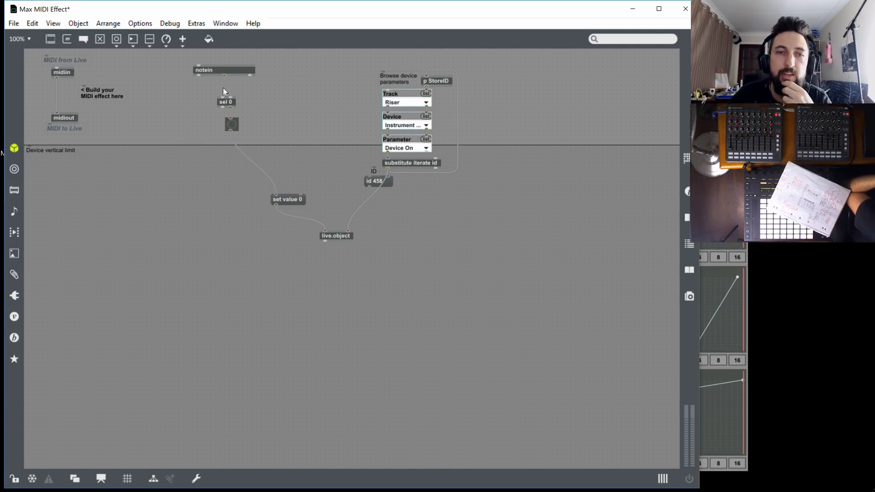
{"action": "left_click", "coordinate": [223, 95]}
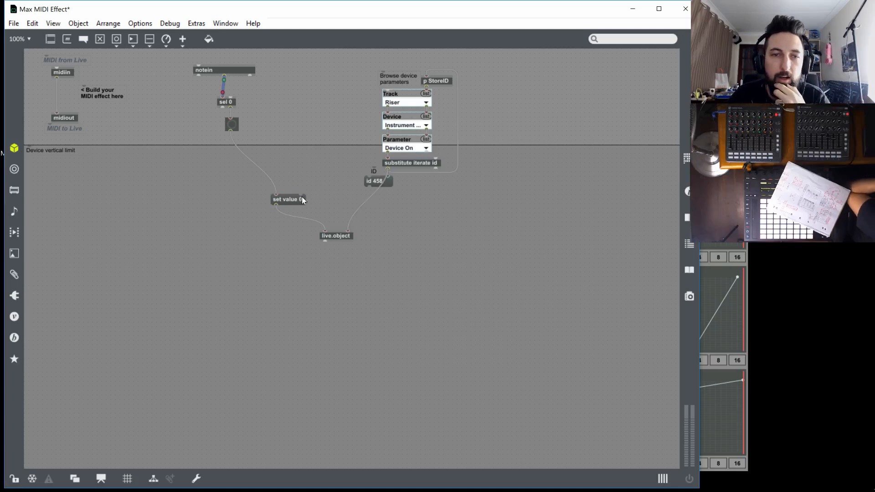
Stack sel 0, the button and the "set value 0" message beneath notein and raise the parameter chooser above the device vertical limit
{"action": "left_click_drag", "start_coordinate": [301, 199], "coordinate": [246, 144]}
{"action": "left_click_drag", "start_coordinate": [228, 103], "coordinate": [229, 88]}
{"action": "left_click_drag", "start_coordinate": [284, 151], "coordinate": [238, 112]}
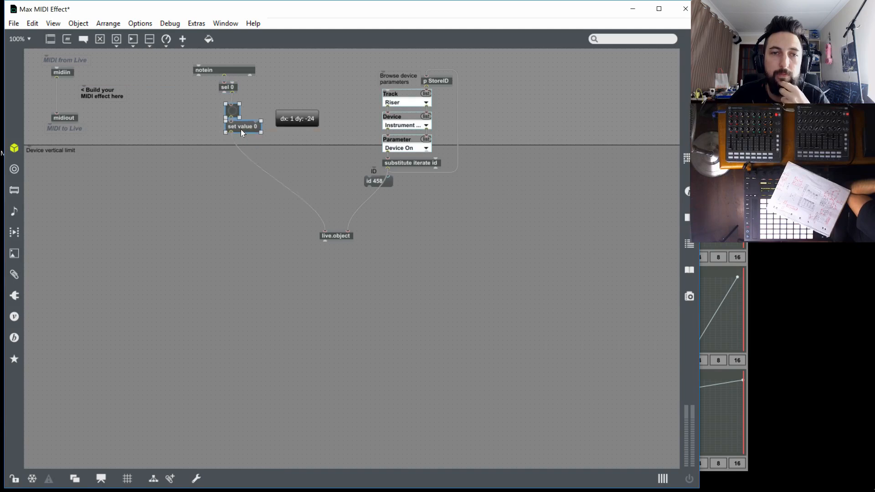
{"action": "left_click_drag", "start_coordinate": [493, 185], "coordinate": [399, 64]}
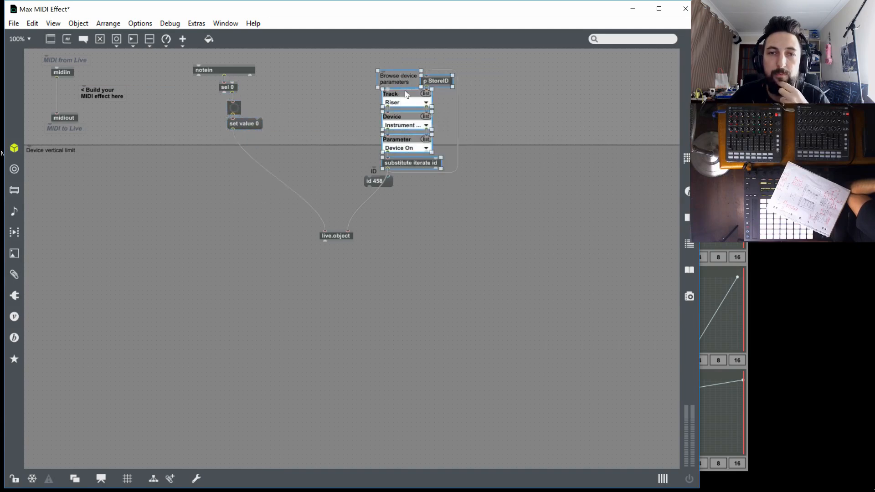
{"action": "left_click_drag", "start_coordinate": [402, 99], "coordinate": [394, 83]}
{"action": "left_click", "coordinate": [485, 66]}
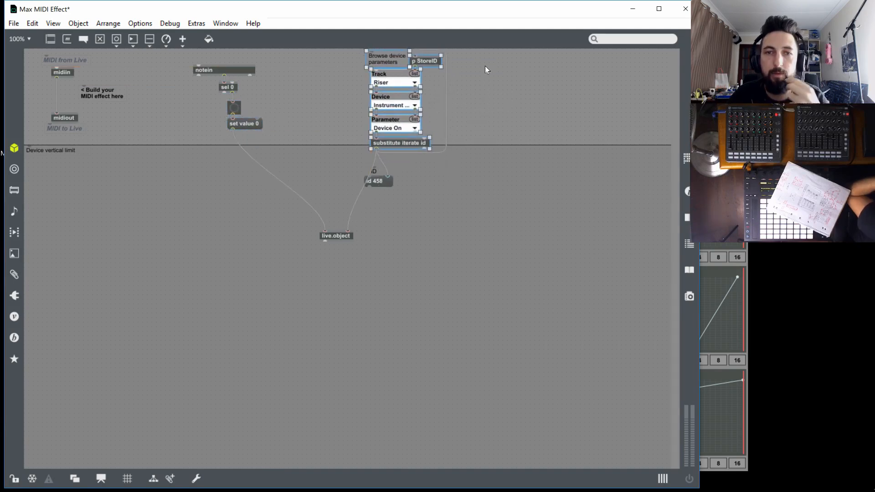
Delete the "Browse device parameters" comment and the id message with its label, and place live.object directly beneath "set value 0"
{"action": "left_click", "coordinate": [397, 55]}
{"action": "key", "text": "Delete"}
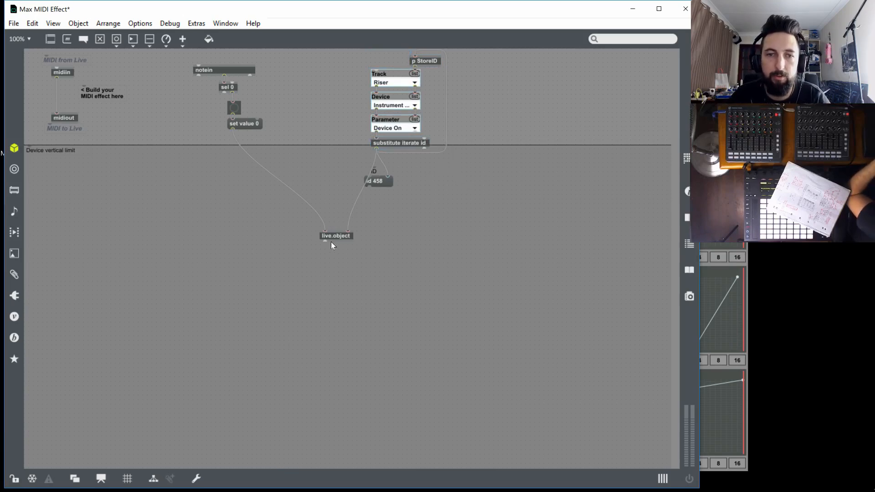
{"action": "left_click_drag", "start_coordinate": [338, 236], "coordinate": [245, 140]}
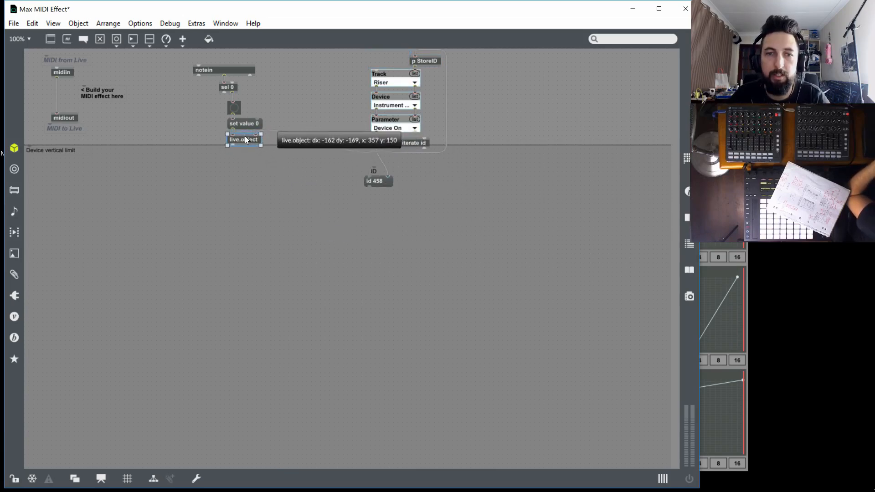
{"action": "left_click_drag", "start_coordinate": [429, 200], "coordinate": [349, 163]}
{"action": "key", "text": "Delete"}
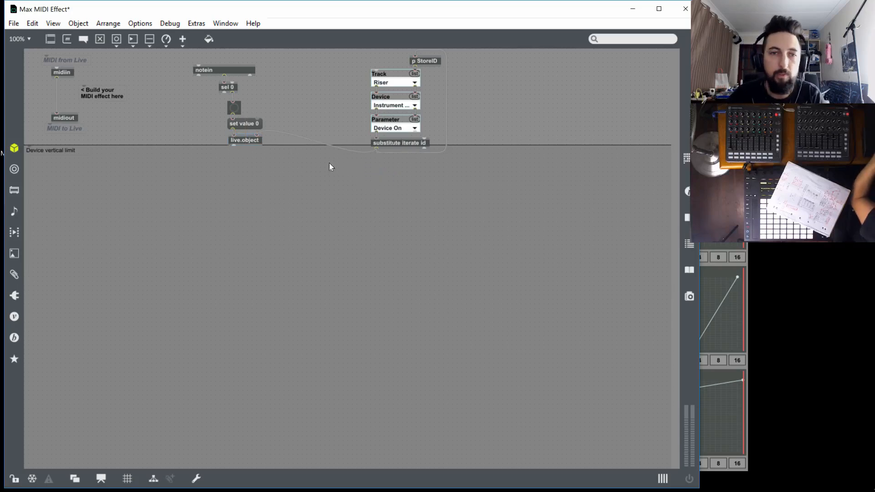
Move the notein chain and the parameter chooser close to the midiin and midiout objects so the device stays compact
{"action": "left_click_drag", "start_coordinate": [285, 165], "coordinate": [130, 58]}
{"action": "left_click_drag", "start_coordinate": [452, 182], "coordinate": [349, 56]}
{"action": "left_click_drag", "start_coordinate": [428, 61], "coordinate": [237, 56]}
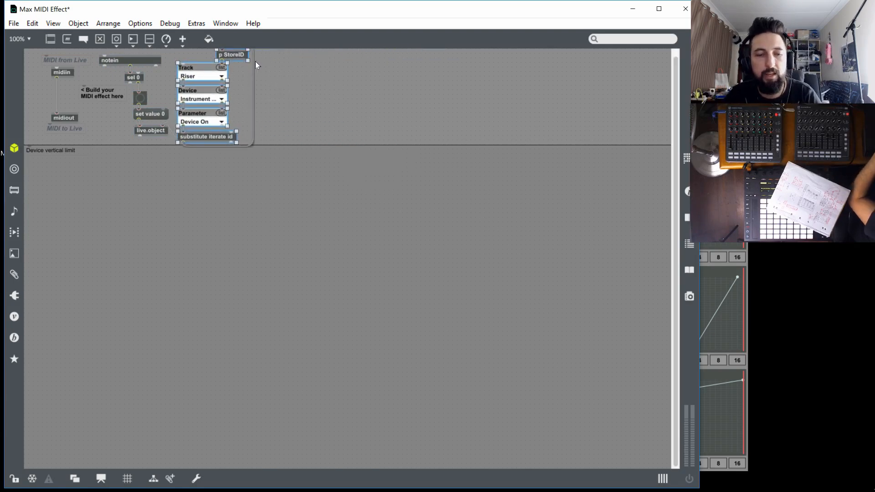
Save the device as "Riser Killer 1.0" in the Max MIDI Effect folder and close the patch editor
{"action": "key", "text": "ctrl+s"}
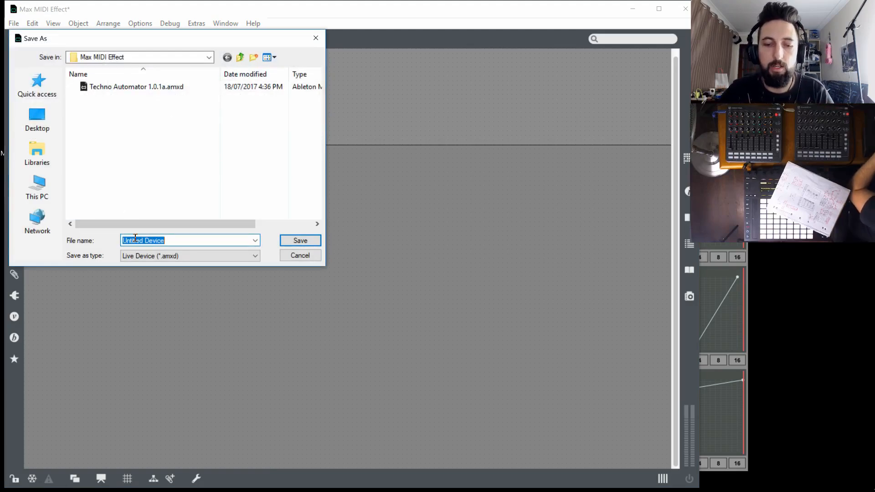
{"action": "type", "text": "Riser K"}
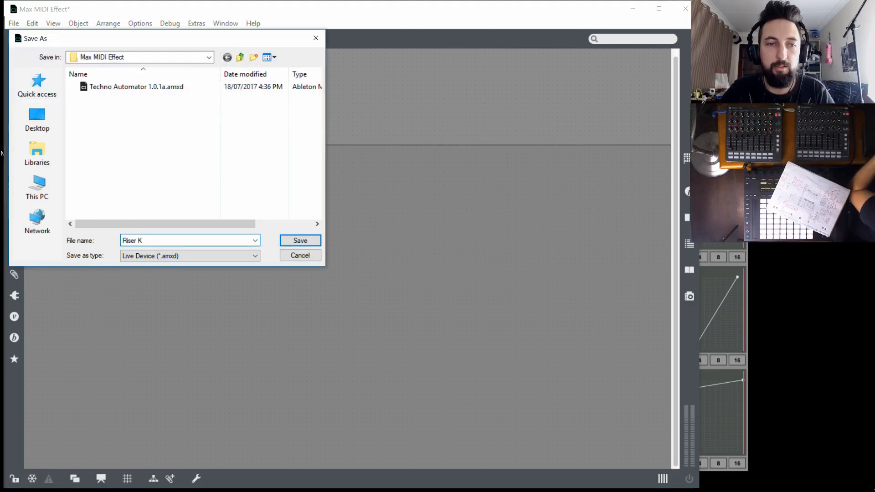
{"action": "type", "text": "iller 1"}
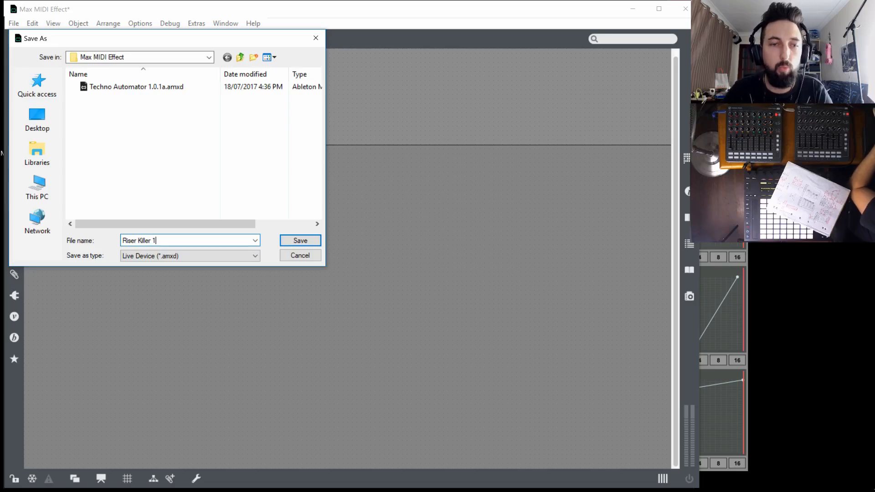
{"action": "type", "text": ".0"}
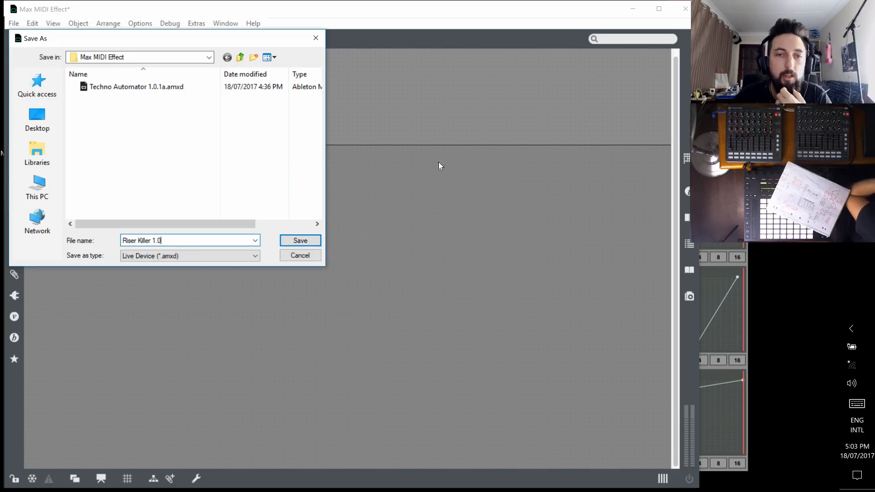
{"action": "left_click", "coordinate": [301, 240]}
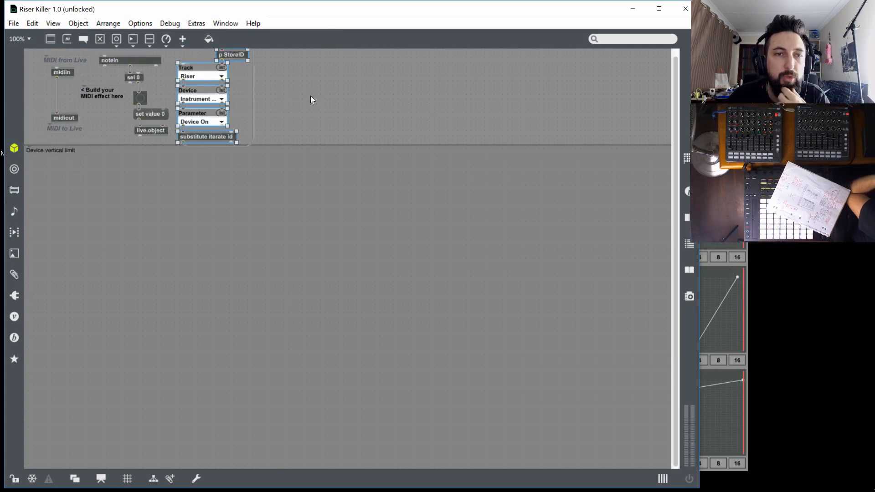
{"action": "left_click", "coordinate": [684, 9]}
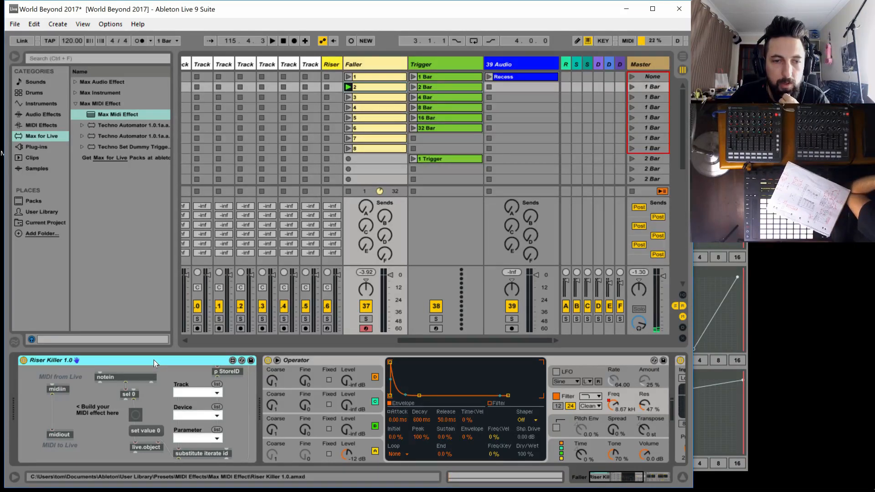
Set the Riser Killer device on the Faller track to target track Riser, device Instrument Rack and parameter Device On
{"action": "left_click", "coordinate": [217, 385]}
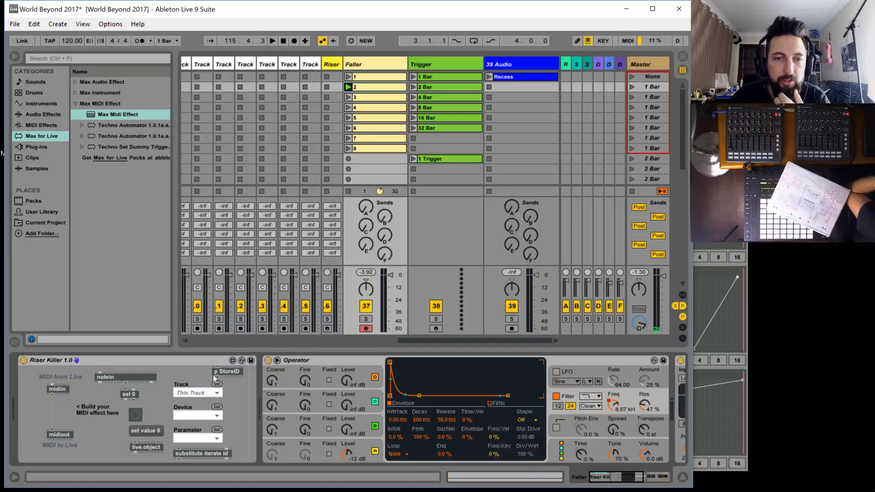
{"action": "left_click", "coordinate": [207, 394]}
{"action": "left_click", "coordinate": [199, 393]}
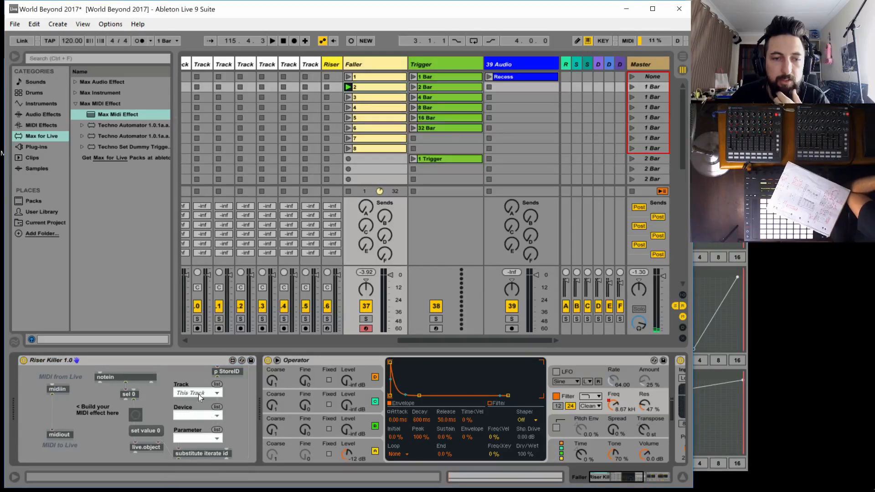
{"action": "left_click", "coordinate": [204, 417]}
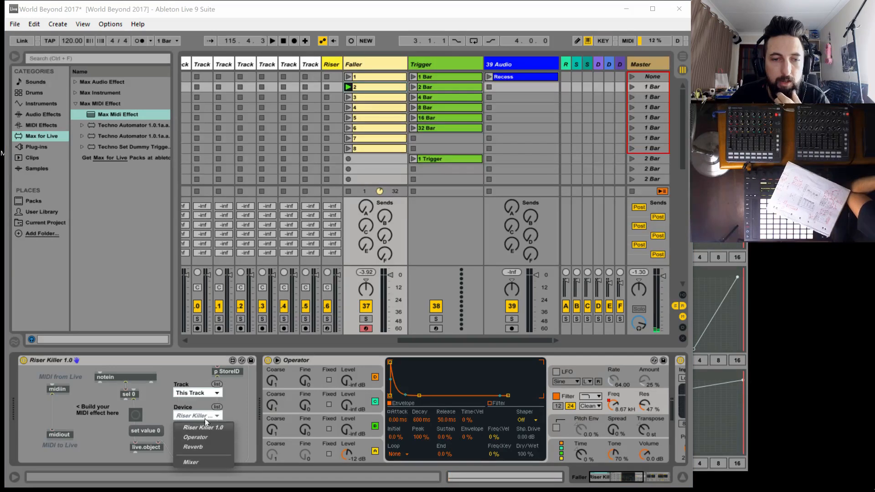
{"action": "left_click", "coordinate": [204, 436]}
{"action": "left_click", "coordinate": [207, 391]}
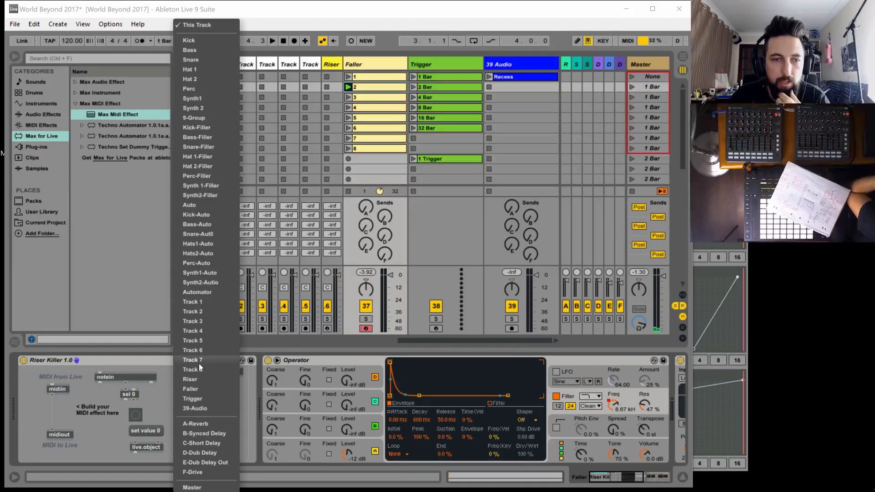
{"action": "left_click", "coordinate": [195, 380]}
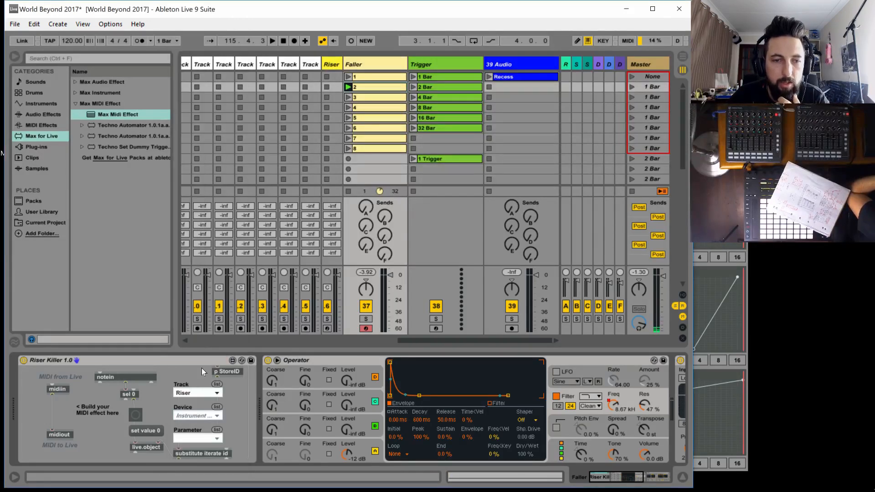
{"action": "left_click", "coordinate": [200, 418]}
{"action": "left_click", "coordinate": [221, 330]}
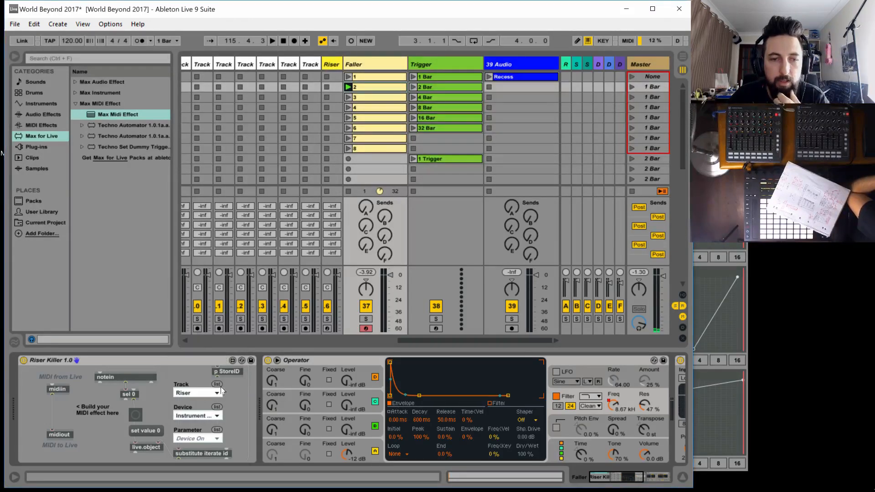
{"action": "left_click", "coordinate": [193, 438]}
{"action": "left_click", "coordinate": [204, 341]}
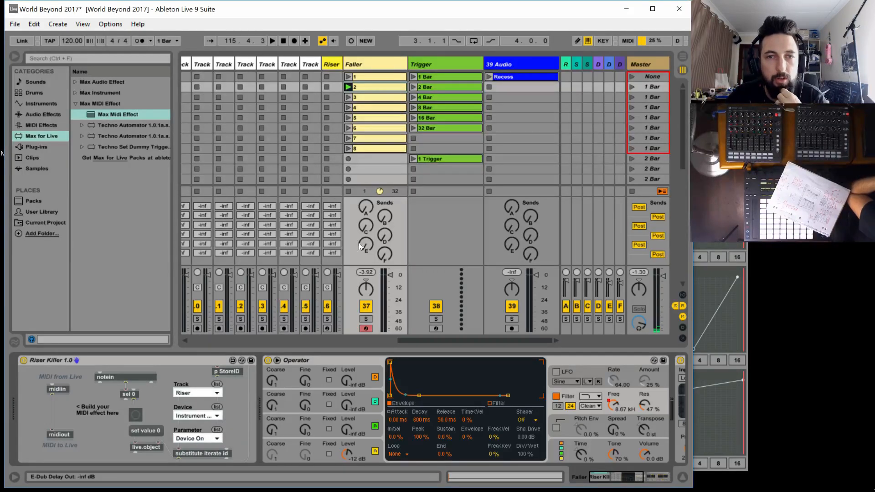
Stop the Faller track's clip, create an empty clip in the Riser track's first slot and launch it
{"action": "left_click", "coordinate": [348, 192]}
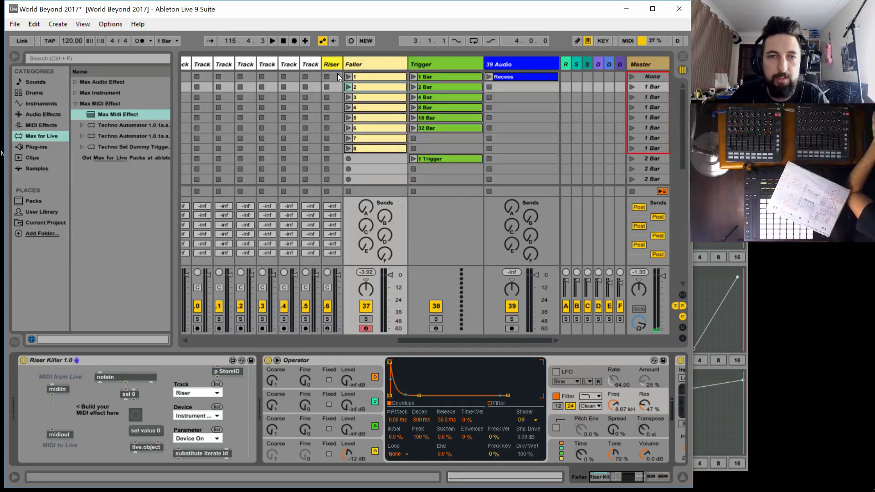
{"action": "scroll", "coordinate": [325, 132], "scroll_direction": "down", "scroll_amount": 5}
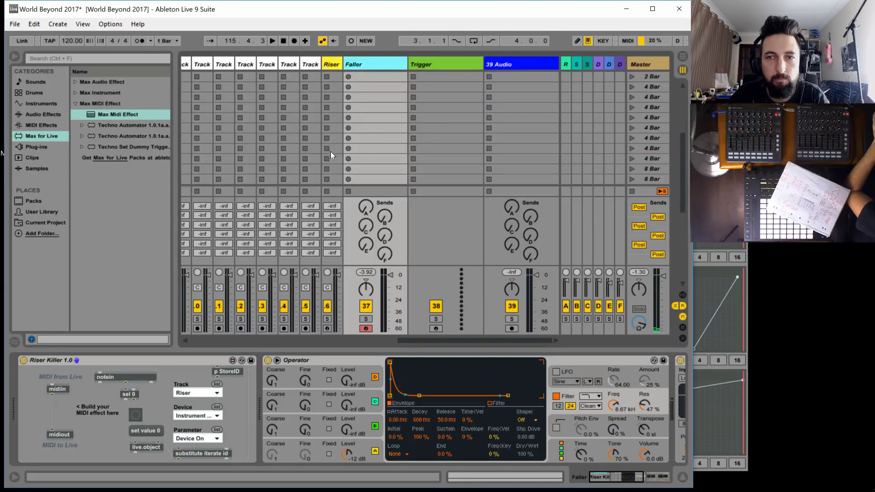
{"action": "left_click", "coordinate": [332, 148]}
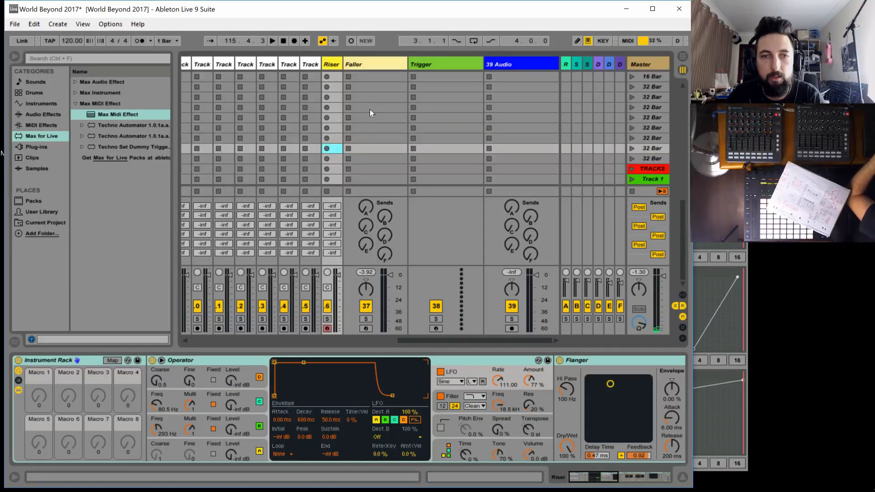
{"action": "scroll", "coordinate": [370, 110], "scroll_direction": "up", "scroll_amount": 5}
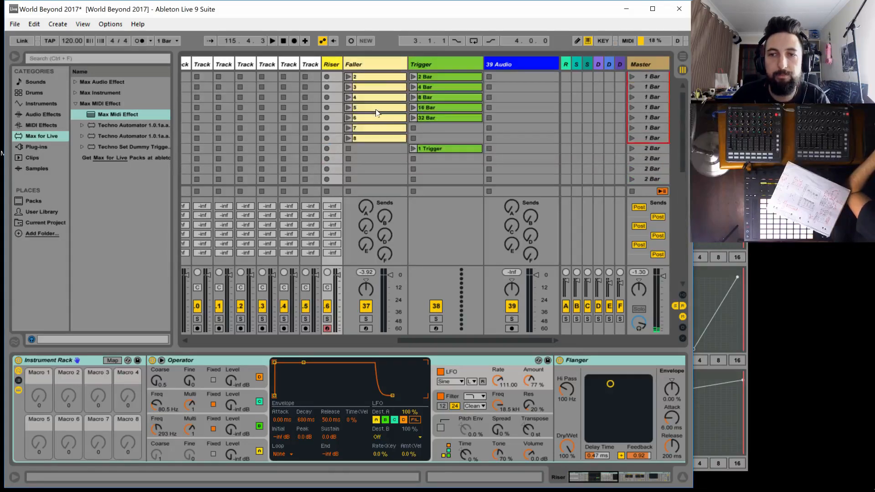
{"action": "scroll", "coordinate": [375, 111], "scroll_direction": "up", "scroll_amount": 1}
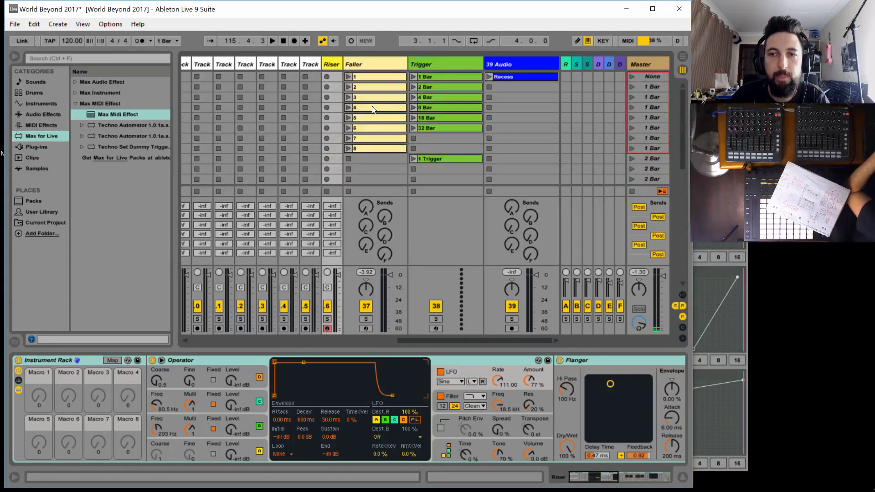
{"action": "double_click", "coordinate": [334, 76]}
{"action": "left_click", "coordinate": [327, 76]}
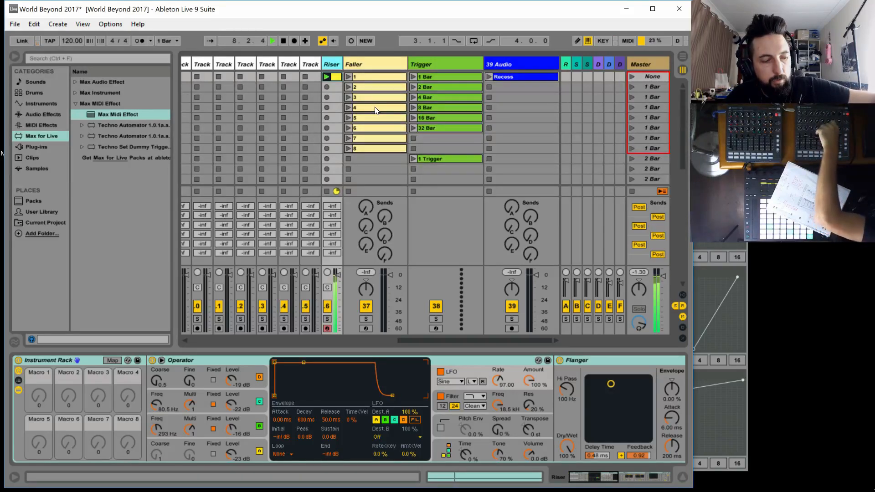
Test the Riser Killer by launching Faller clip 1, stop playback and switch the Riser track's Instrument Rack back on
{"action": "left_click", "coordinate": [349, 78]}
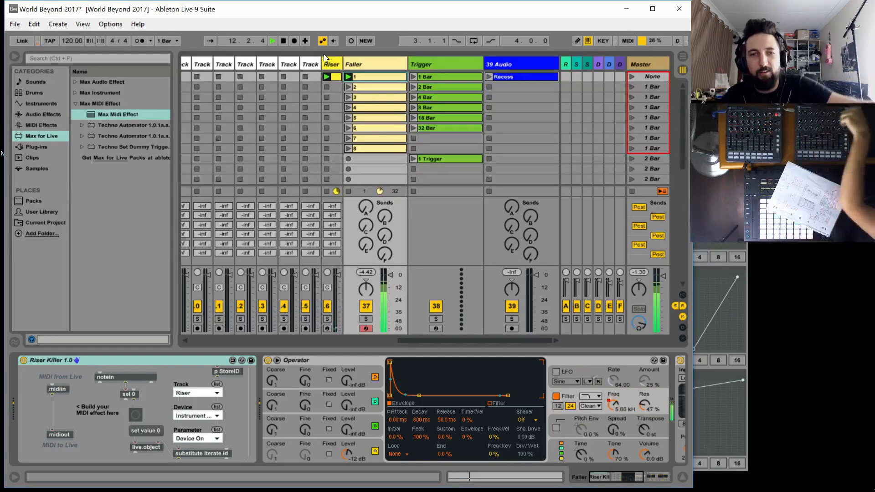
{"action": "left_click", "coordinate": [284, 41]}
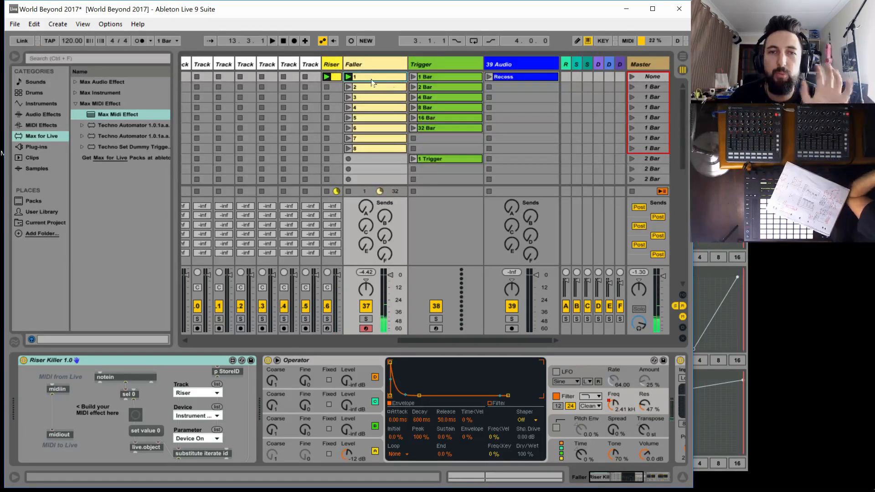
{"action": "left_click", "coordinate": [325, 64]}
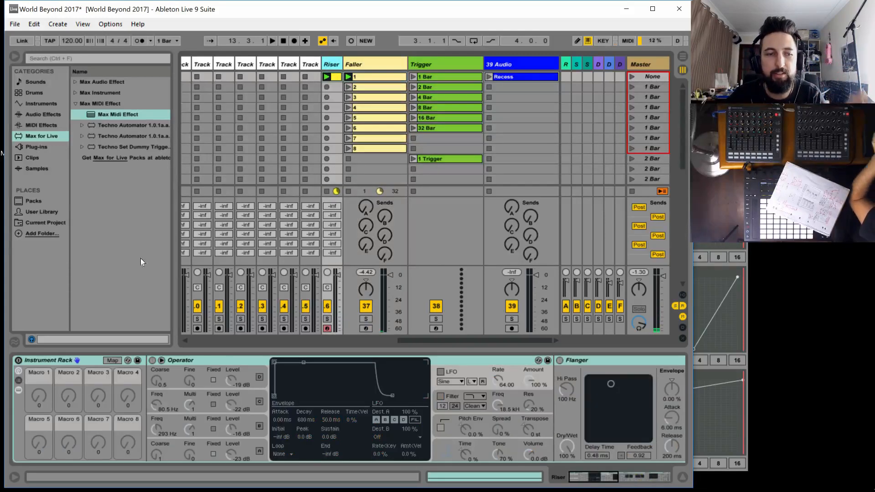
{"action": "left_click", "coordinate": [19, 361]}
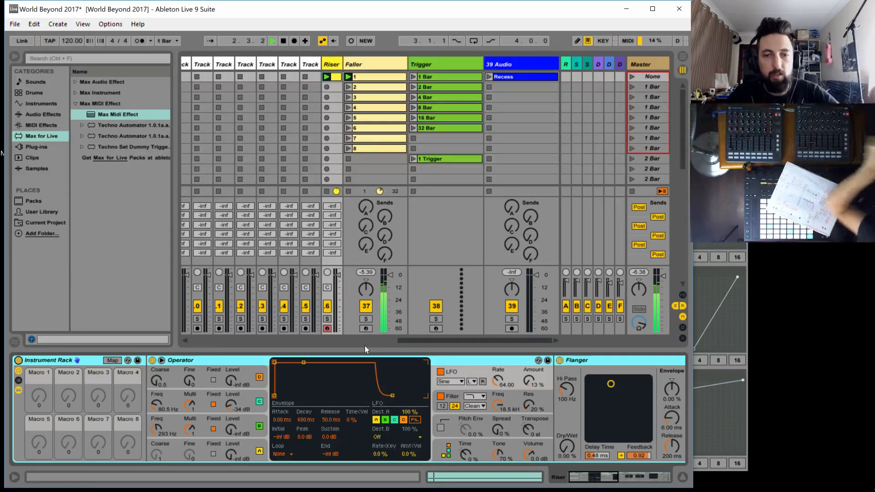
Launch the Kick, Bass, Perc, Hat 2 and Hat 1 clips in the Track 1 scene
{"action": "left_click_drag", "start_coordinate": [425, 340], "coordinate": [168, 299]}
{"action": "scroll", "coordinate": [215, 140], "scroll_direction": "down", "scroll_amount": 5}
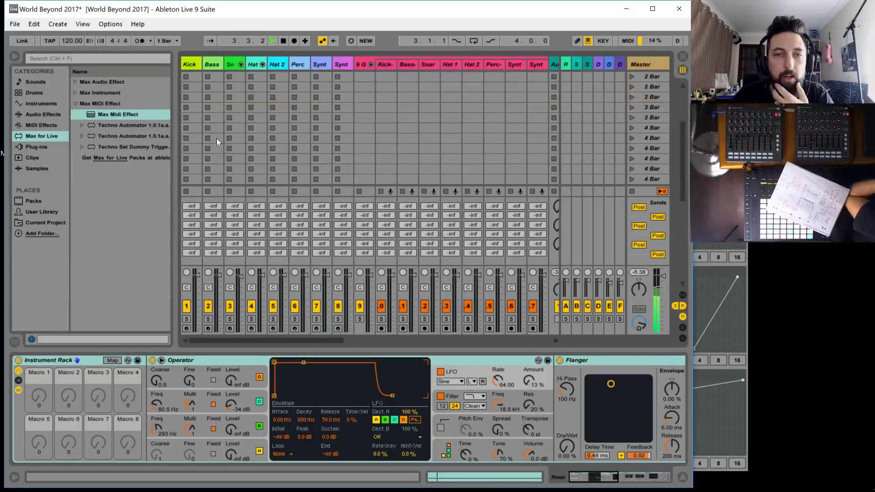
{"action": "scroll", "coordinate": [217, 139], "scroll_direction": "down", "scroll_amount": 3}
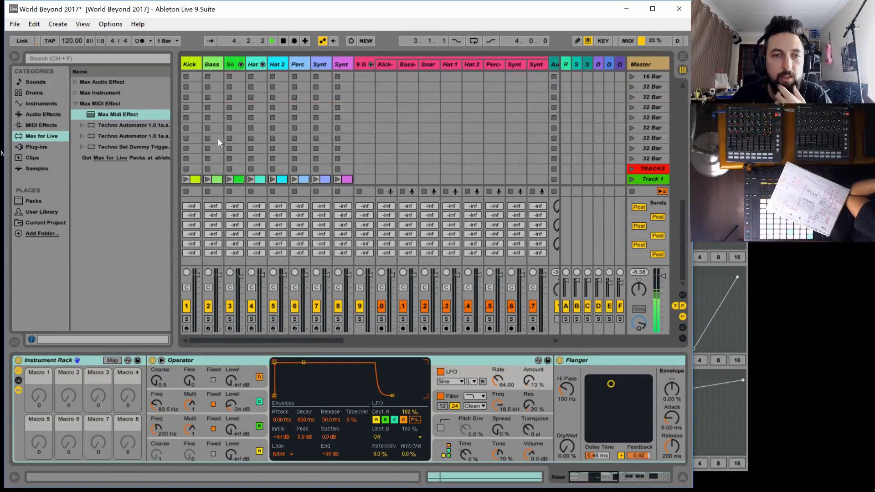
{"action": "left_click", "coordinate": [186, 179]}
{"action": "left_click", "coordinate": [207, 179]}
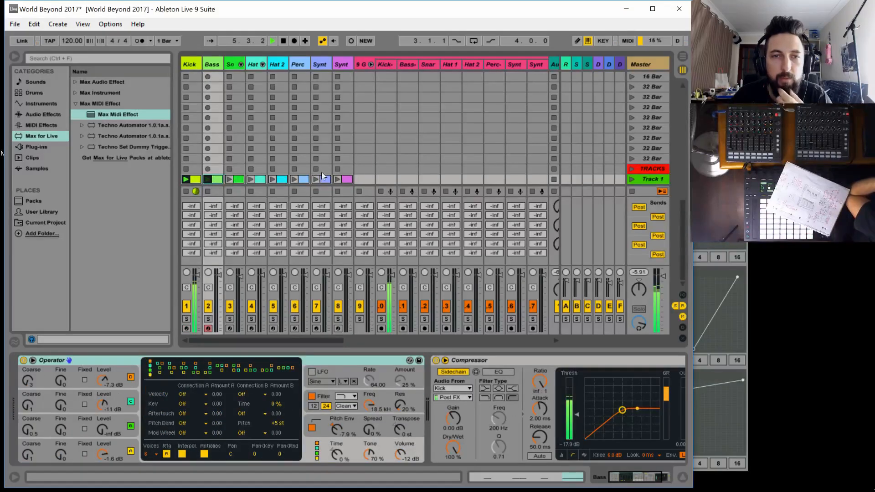
{"action": "left_click", "coordinate": [294, 180]}
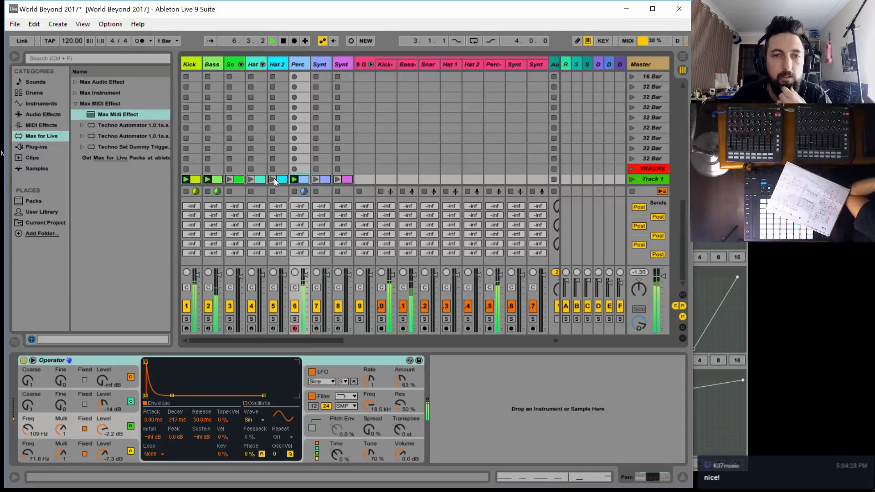
{"action": "left_click", "coordinate": [275, 179]}
{"action": "left_click", "coordinate": [251, 180]}
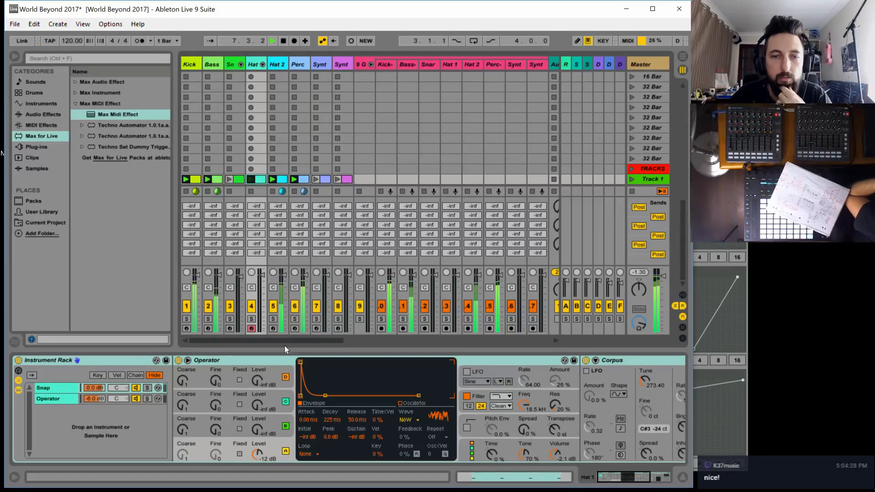
Stop the Faller track's playing clip and turn off looping for Faller clips 1 to 8 together
{"action": "left_click_drag", "start_coordinate": [286, 340], "coordinate": [489, 338]}
{"action": "scroll", "coordinate": [357, 146], "scroll_direction": "up", "scroll_amount": 5}
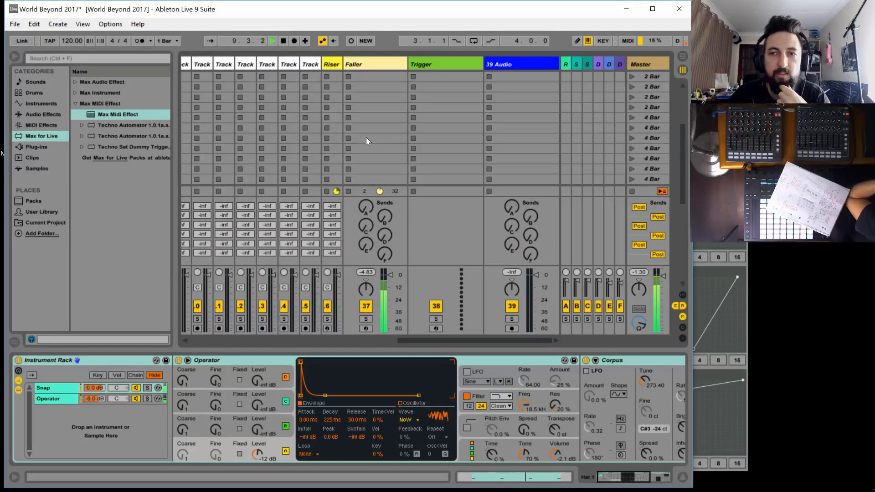
{"action": "scroll", "coordinate": [367, 138], "scroll_direction": "up", "scroll_amount": 3}
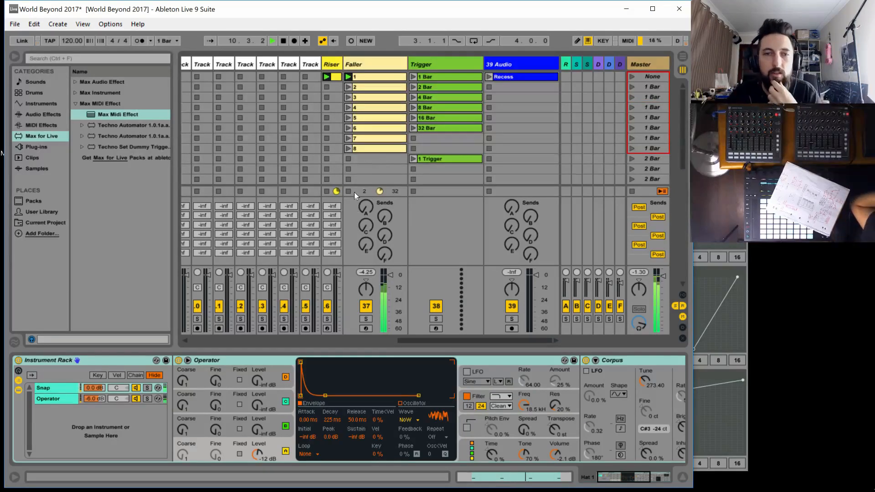
{"action": "left_click", "coordinate": [369, 78]}
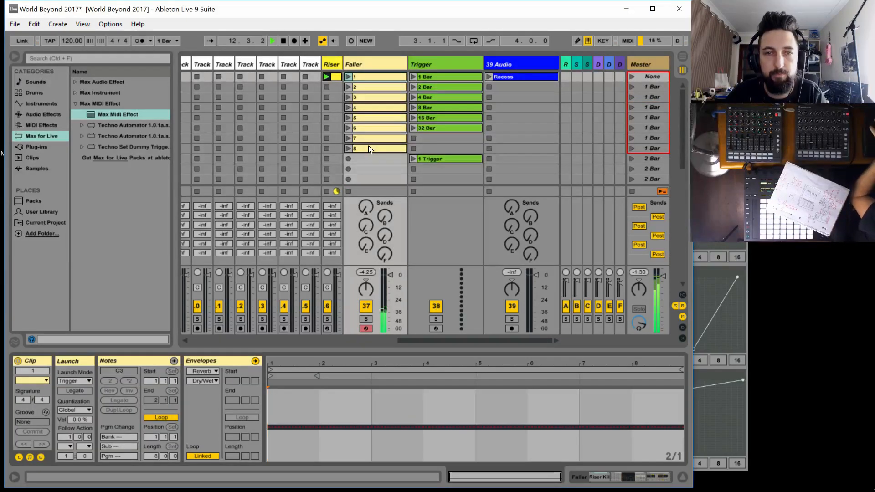
{"action": "left_click", "coordinate": [371, 149], "text": "shift"}
{"action": "left_click", "coordinate": [157, 418]}
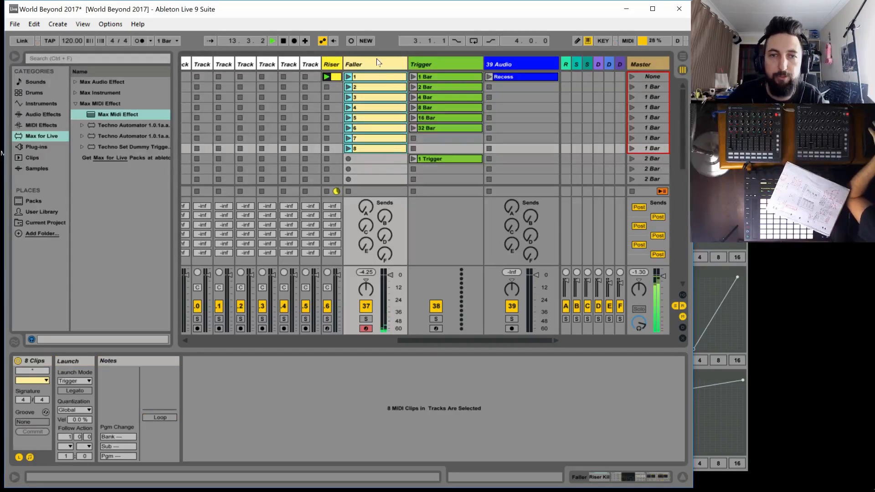
Reactivate the Instrument Rack on the Riser track
{"action": "left_click", "coordinate": [326, 64]}
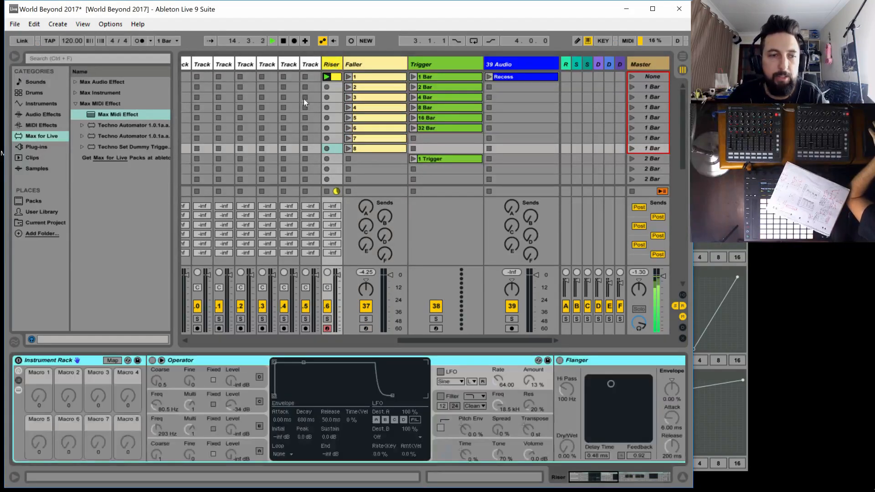
{"action": "left_click", "coordinate": [19, 360]}
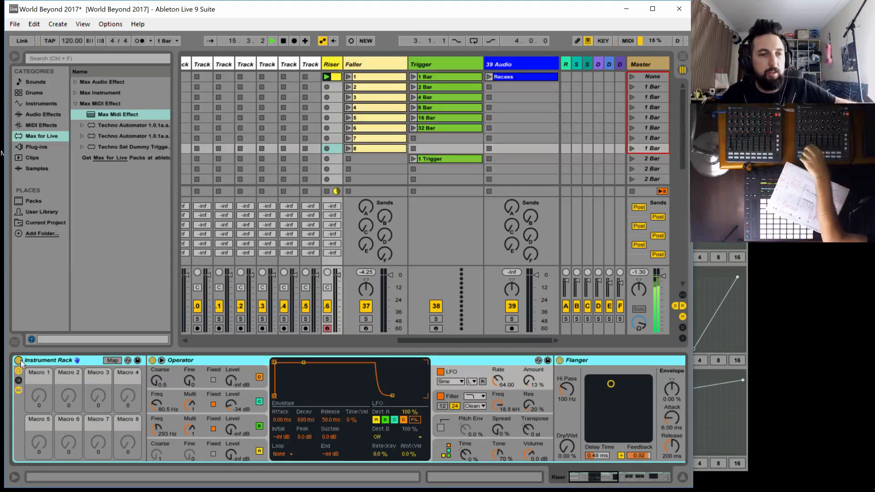
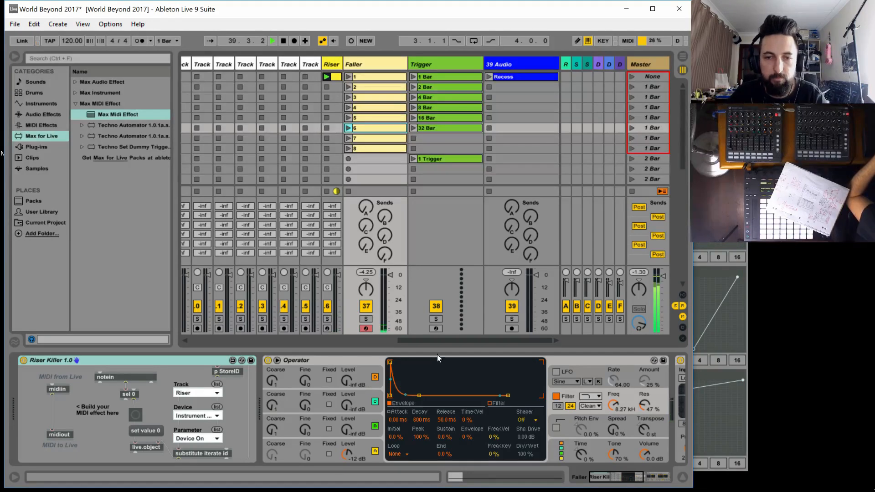
Stop playback, duplicate Faller clips 1 to 8 together and move the copies one slot down to begin below the 1 Trigger row
{"action": "key", "text": "space"}
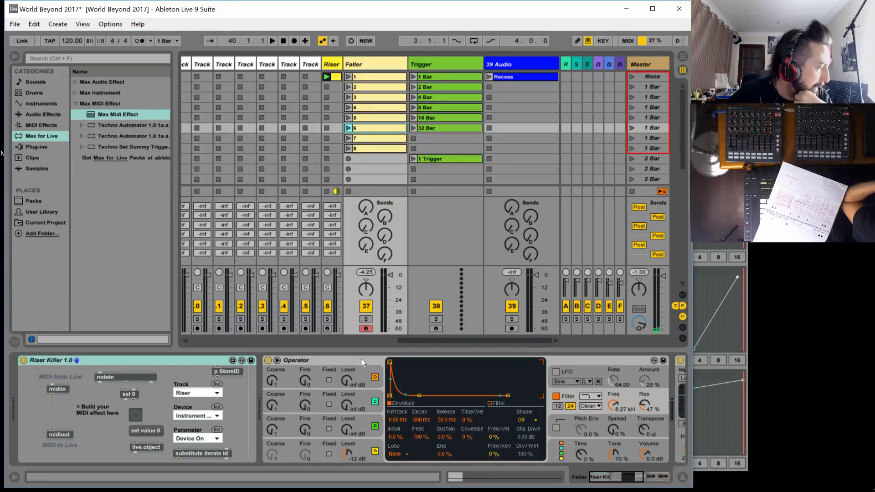
{"action": "left_click", "coordinate": [361, 76]}
{"action": "left_click", "coordinate": [366, 150], "text": "shift"}
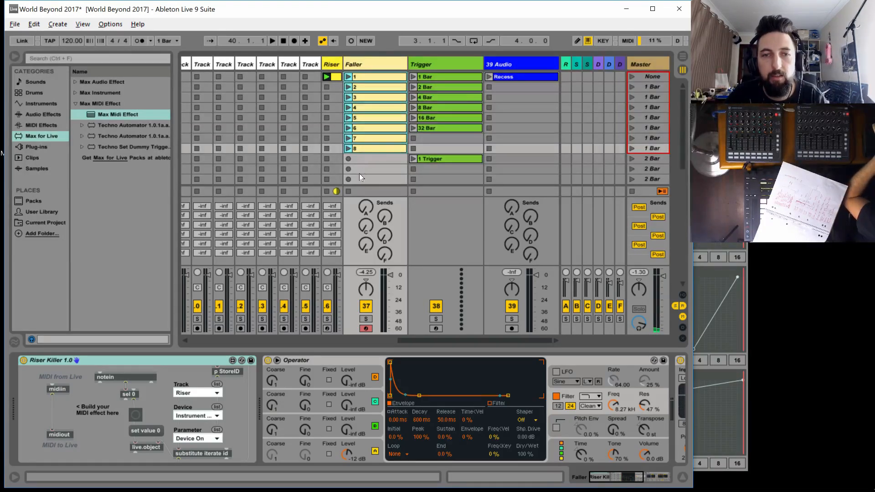
{"action": "left_click", "coordinate": [362, 77]}
{"action": "left_click", "coordinate": [369, 147], "text": "shift"}
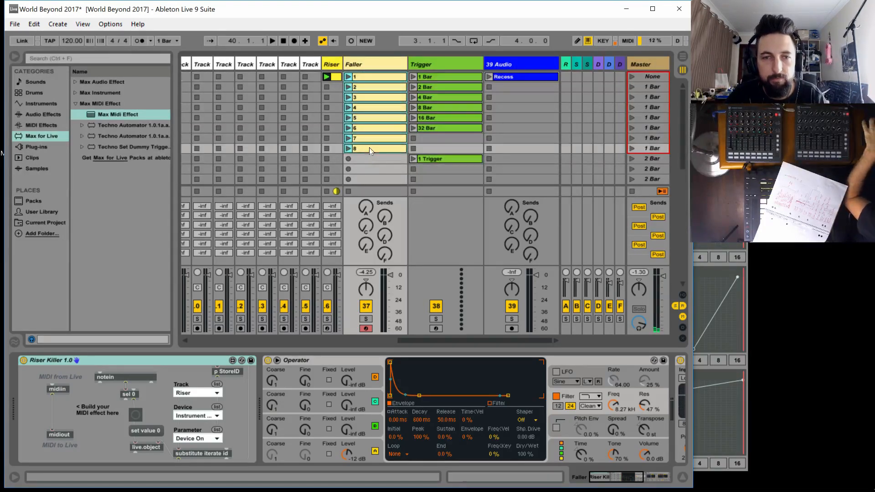
{"action": "left_click", "coordinate": [365, 76]}
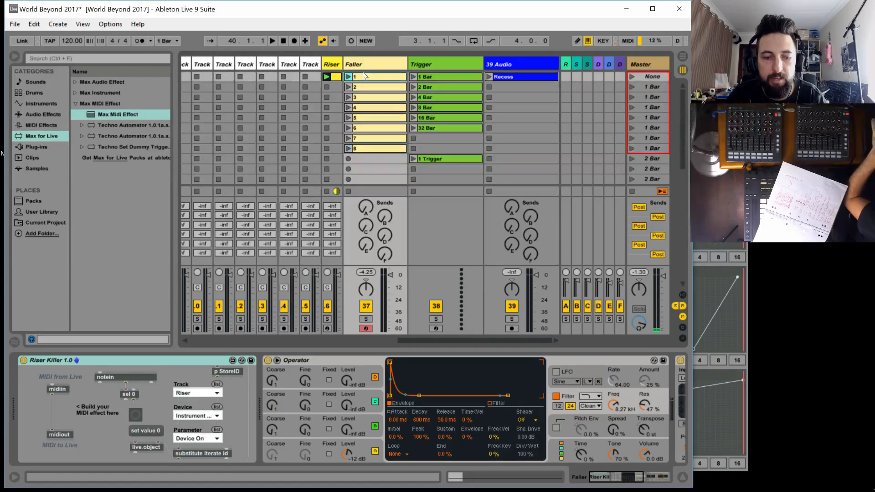
{"action": "left_click", "coordinate": [365, 148], "text": "shift"}
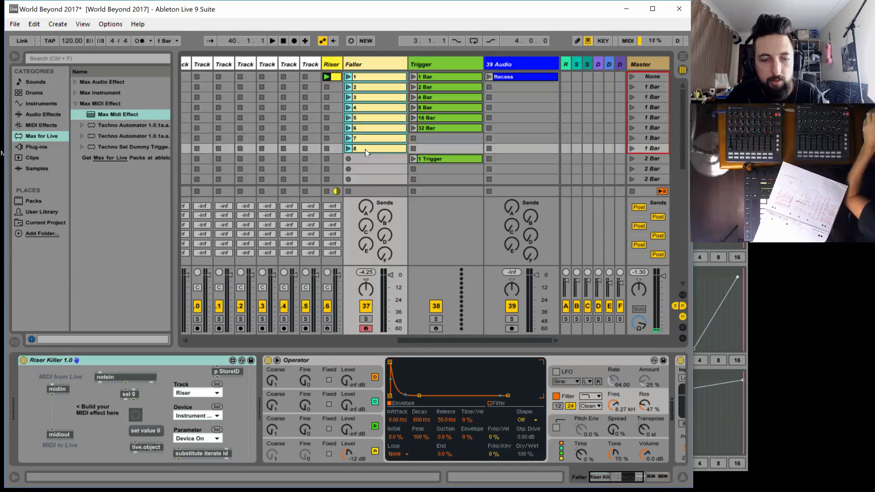
{"action": "key", "text": "ctrl+d"}
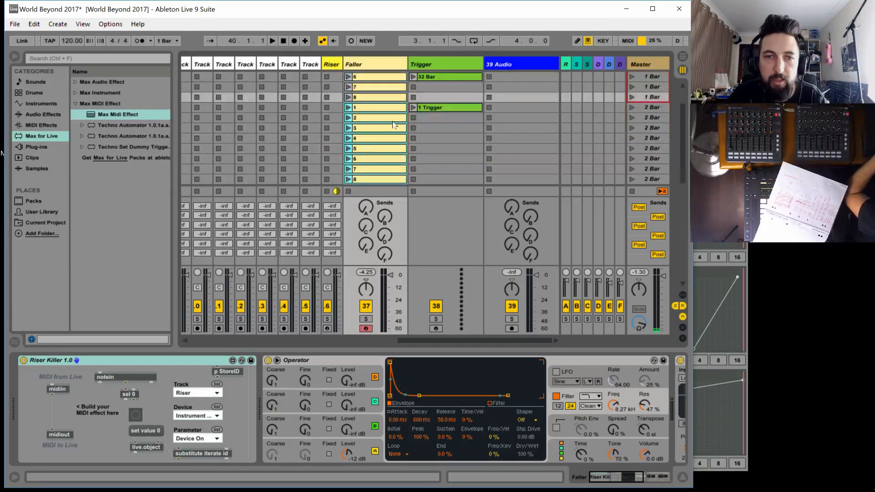
{"action": "left_click_drag", "start_coordinate": [363, 116], "coordinate": [365, 119]}
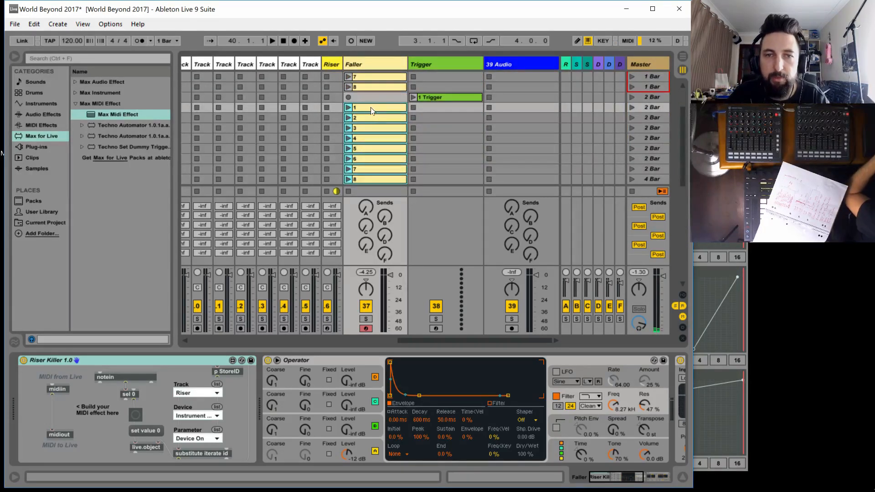
Rename the eight duplicated Faller clips Mini 1 through Mini 8 in order
{"action": "left_click", "coordinate": [367, 110]}
{"action": "key", "text": "ctrl+r"}
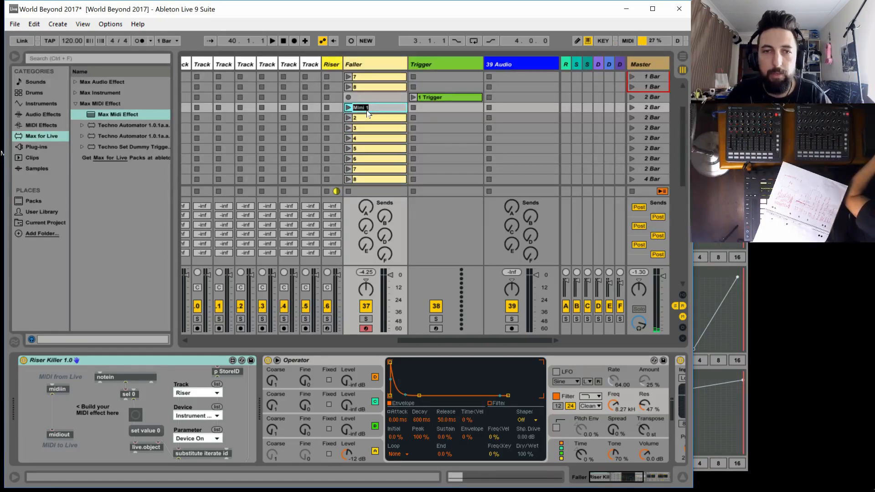
{"action": "key", "text": "Tab"}
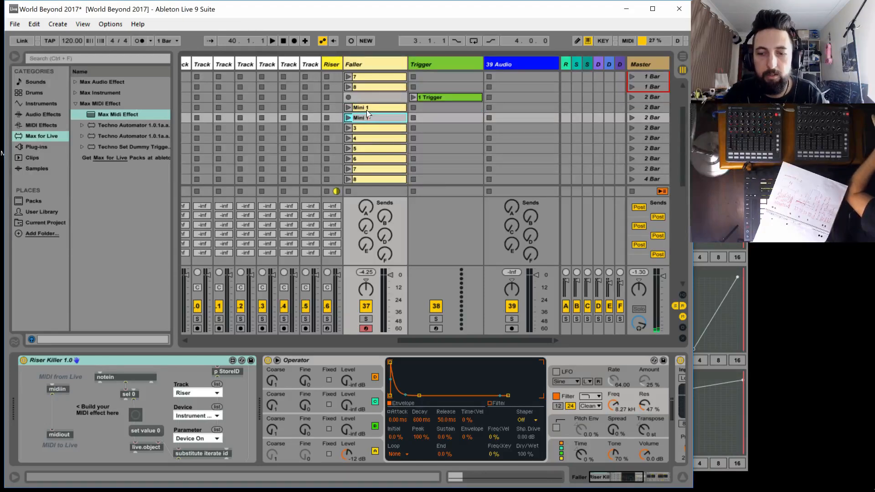
{"action": "key", "text": "Tab"}
{"action": "type", "text": "Mini 1"}
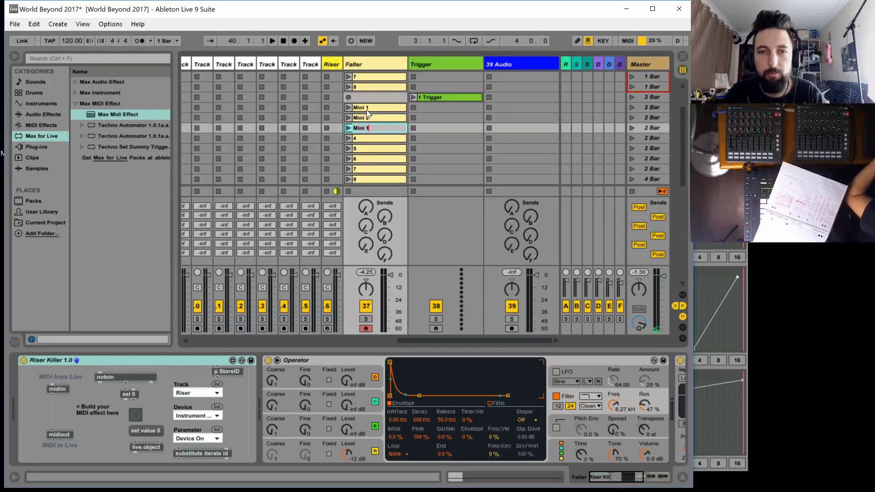
{"action": "key", "text": "Tab"}
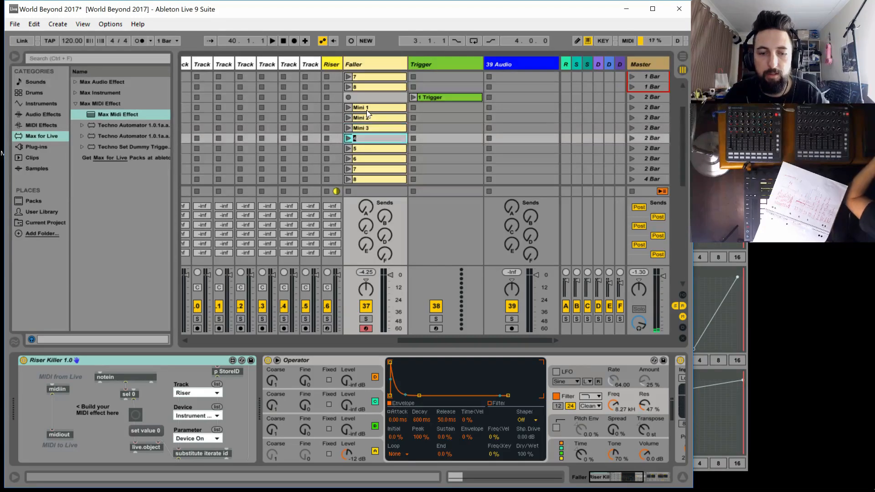
{"action": "key", "text": "Tab"}
{"action": "type", "text": "Mini 1"}
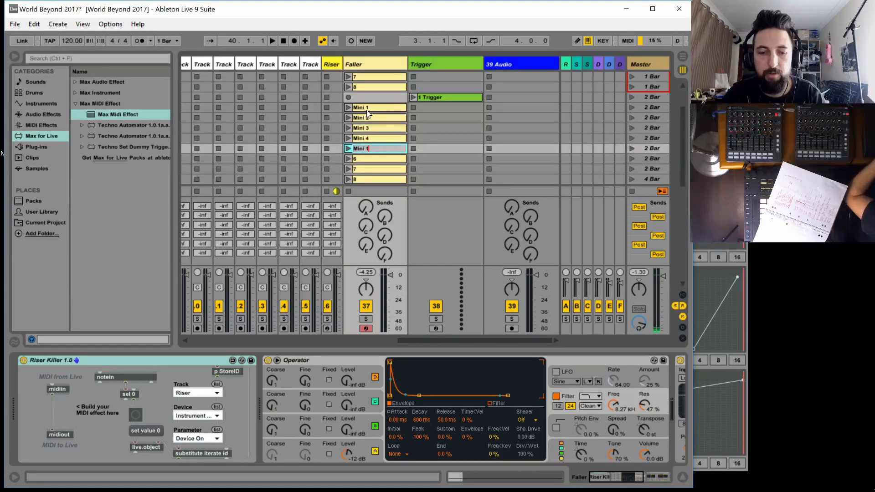
{"action": "key", "text": "Tab"}
{"action": "type", "text": "Mini 1"}
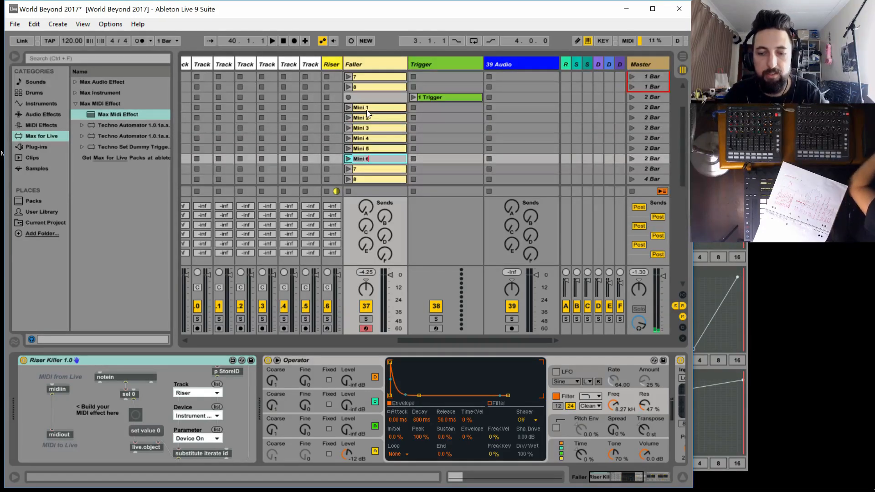
{"action": "key", "text": "Tab"}
{"action": "key", "text": "BackSpace"}
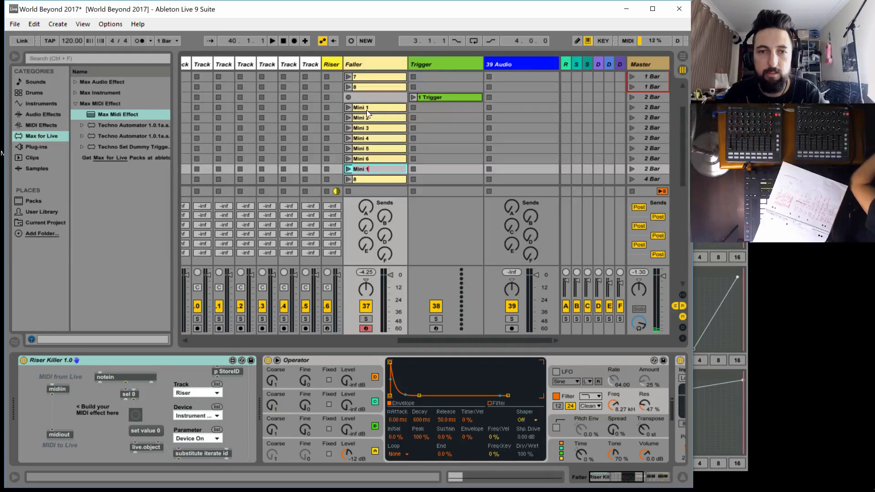
{"action": "key", "text": "Tab"}
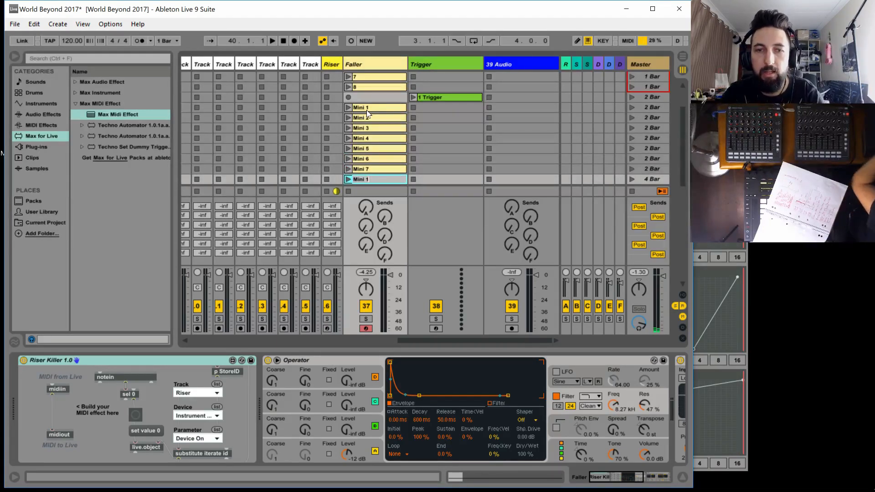
{"action": "key", "text": "Return"}
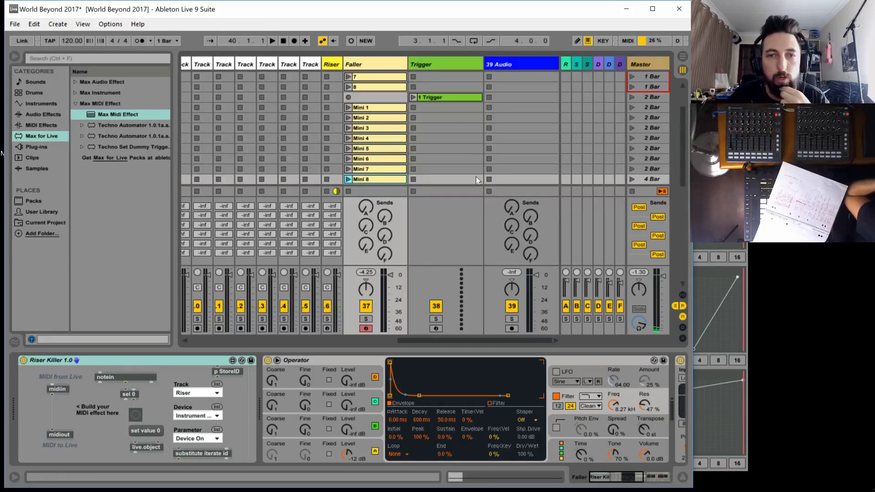
Hide the browser and narrow the Faller track to its minimum width to fit more tracks in the session view
{"action": "scroll", "coordinate": [434, 111], "scroll_direction": "up", "scroll_amount": 3}
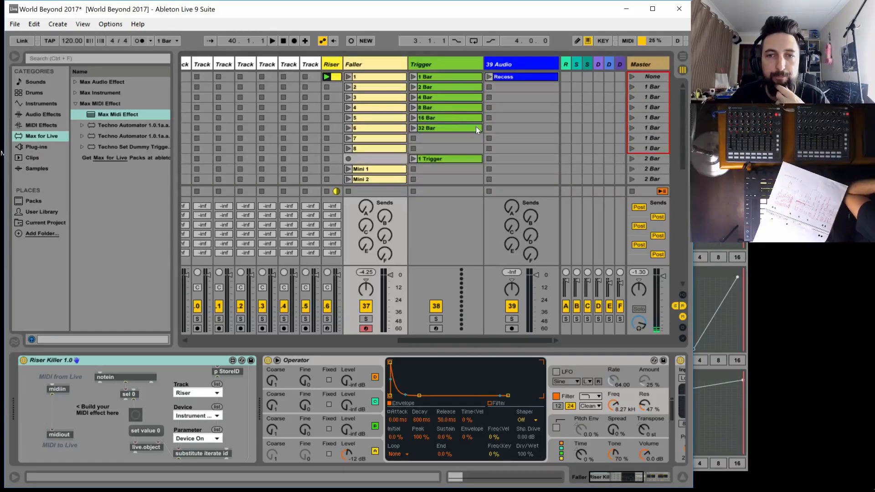
{"action": "left_click", "coordinate": [448, 66]}
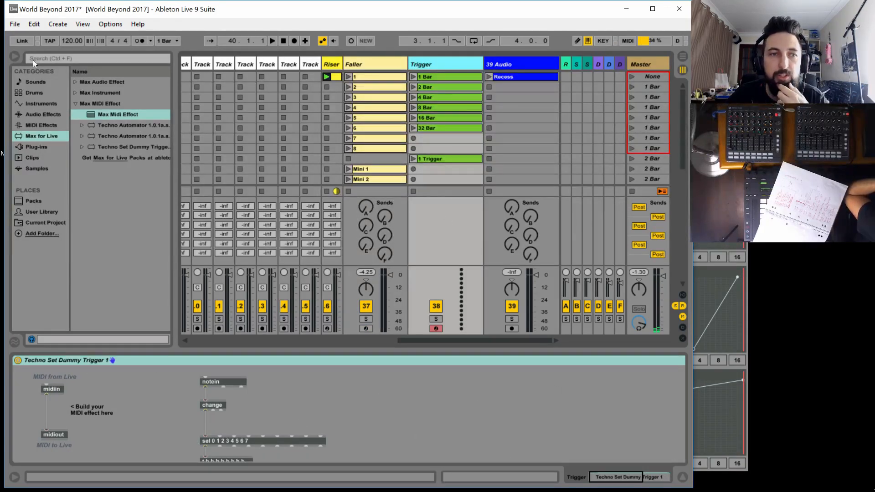
{"action": "left_click", "coordinate": [15, 56]}
{"action": "left_click", "coordinate": [606, 479]}
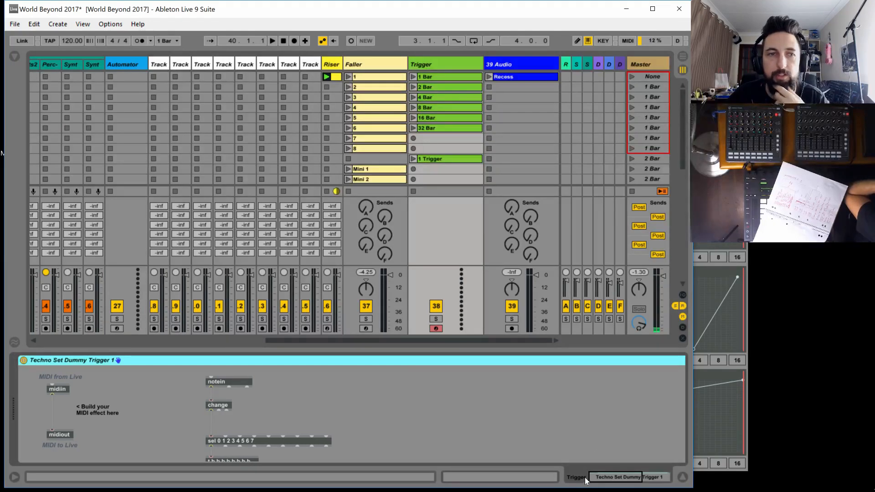
{"action": "left_click_drag", "start_coordinate": [286, 341], "coordinate": [162, 341]}
{"action": "left_click", "coordinate": [100, 63]}
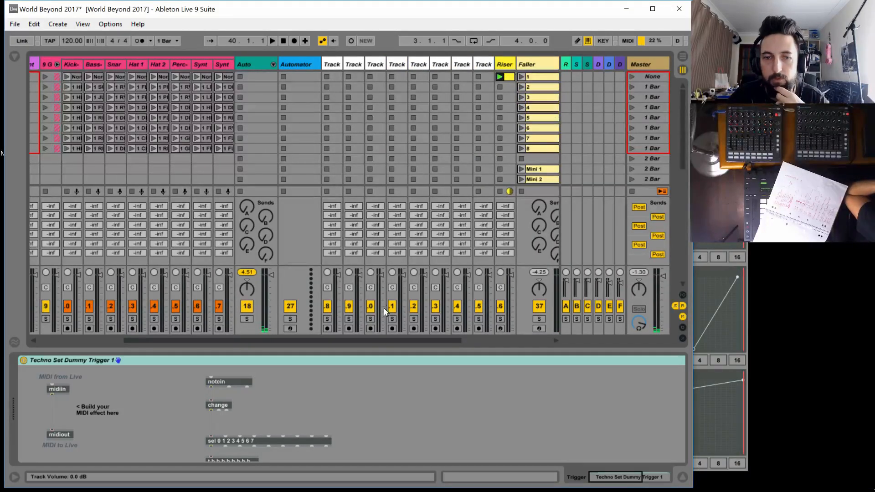
{"action": "left_click_drag", "start_coordinate": [332, 338], "coordinate": [385, 295]}
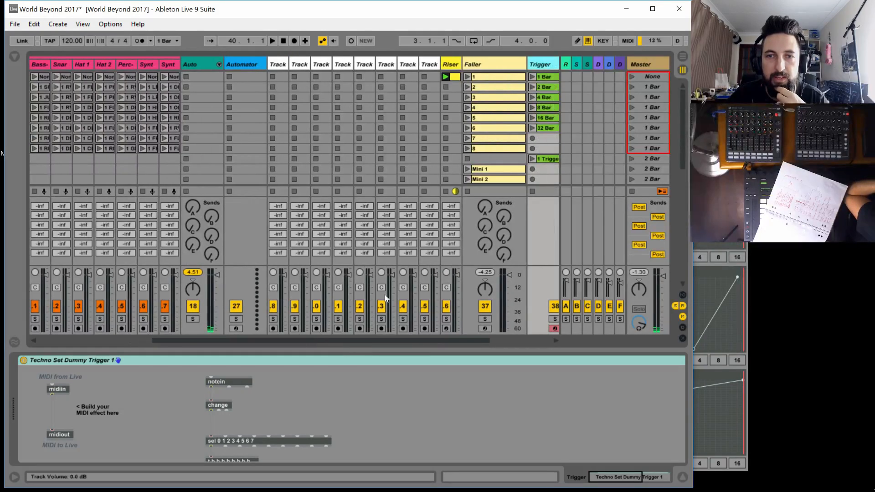
{"action": "left_click", "coordinate": [523, 64]}
{"action": "left_click_drag", "start_coordinate": [526, 64], "coordinate": [482, 67]}
{"action": "left_click_drag", "start_coordinate": [365, 340], "coordinate": [340, 340]}
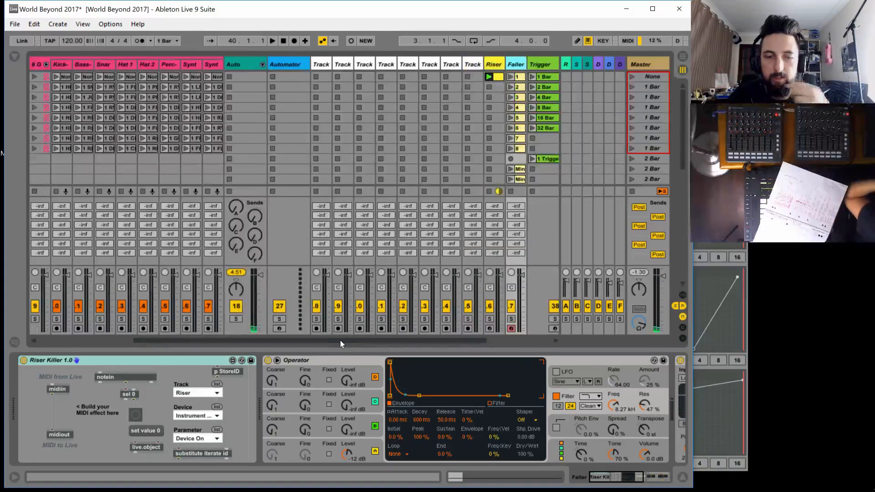
Start playback and launch the 1 Bar clip on the Trigger track
{"action": "key", "text": "space"}
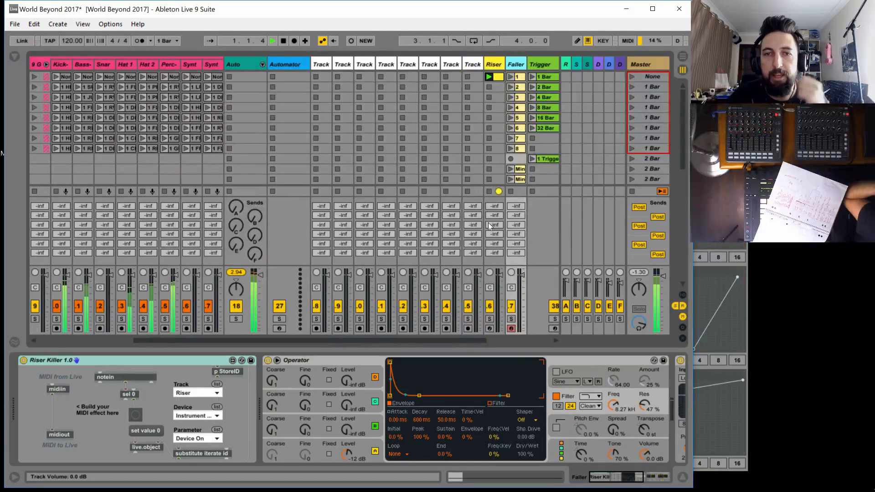
{"action": "left_click", "coordinate": [532, 76]}
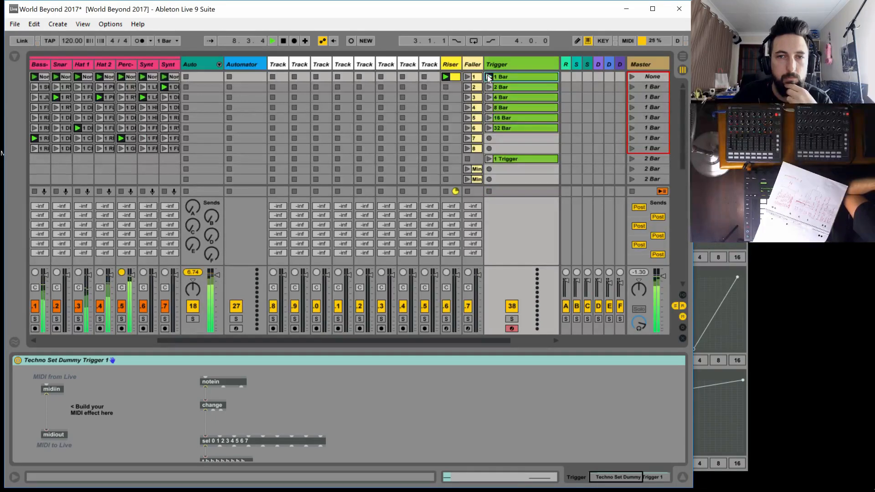
{"action": "left_click", "coordinate": [489, 77]}
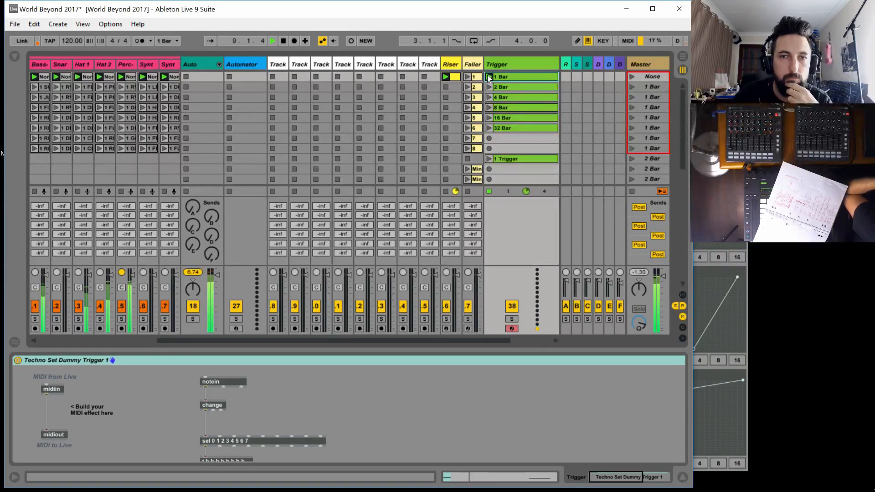
In the 1 Bar trigger clip, move the C-2 note from beat 1.4 to 1.1.2, and test the clip by launching it
{"action": "left_click", "coordinate": [522, 77]}
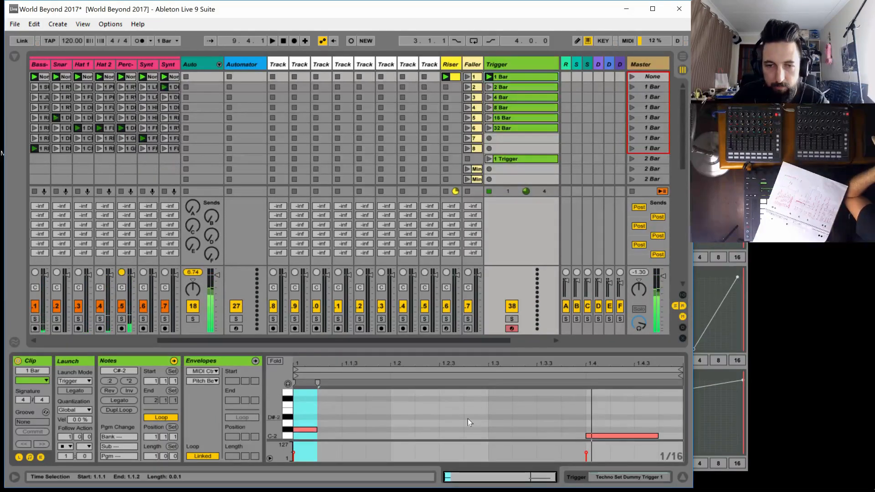
{"action": "left_click_drag", "start_coordinate": [595, 436], "coordinate": [326, 436]}
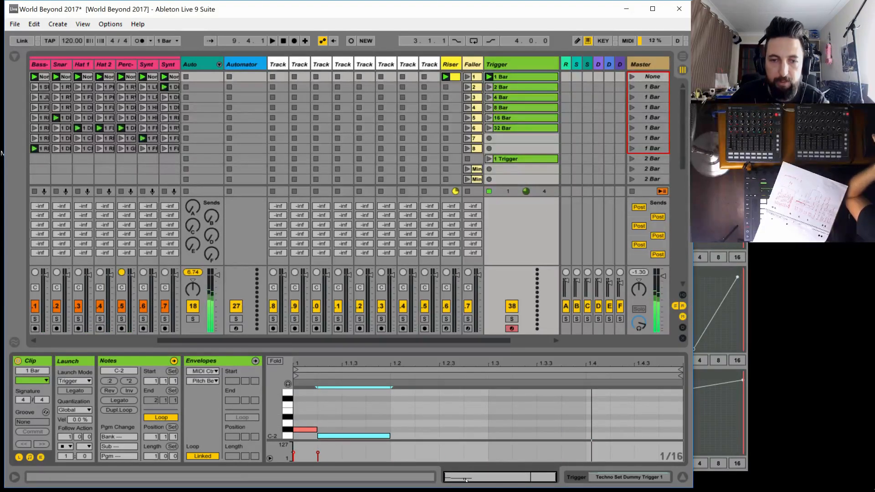
{"action": "left_click", "coordinate": [488, 77]}
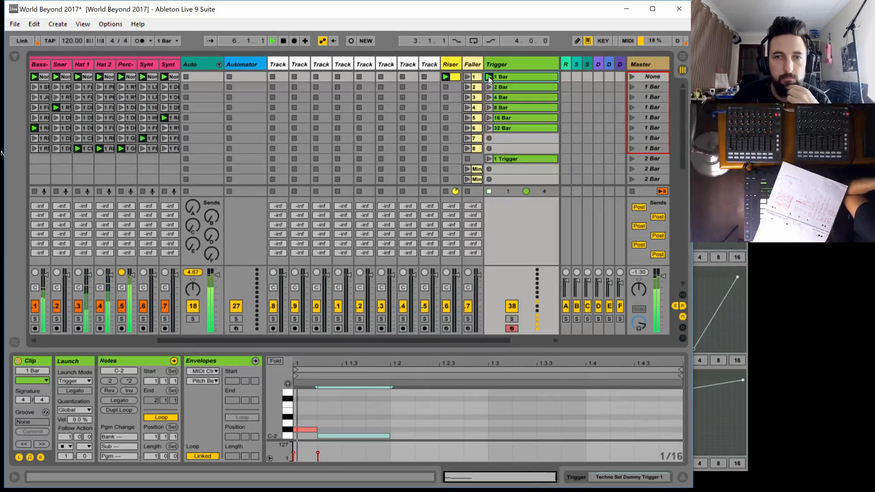
{"action": "key", "text": "space"}
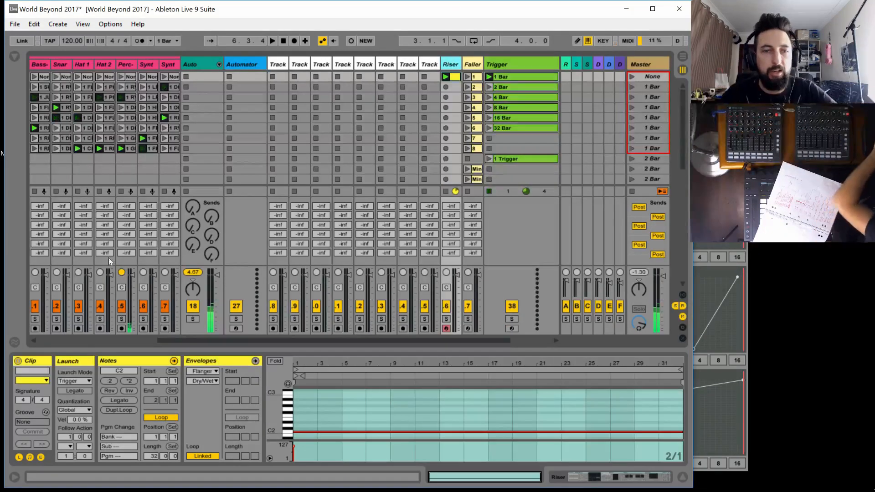
Switch the Riser track's Instrument Rack back on and restart playback
{"action": "double_click", "coordinate": [449, 63]}
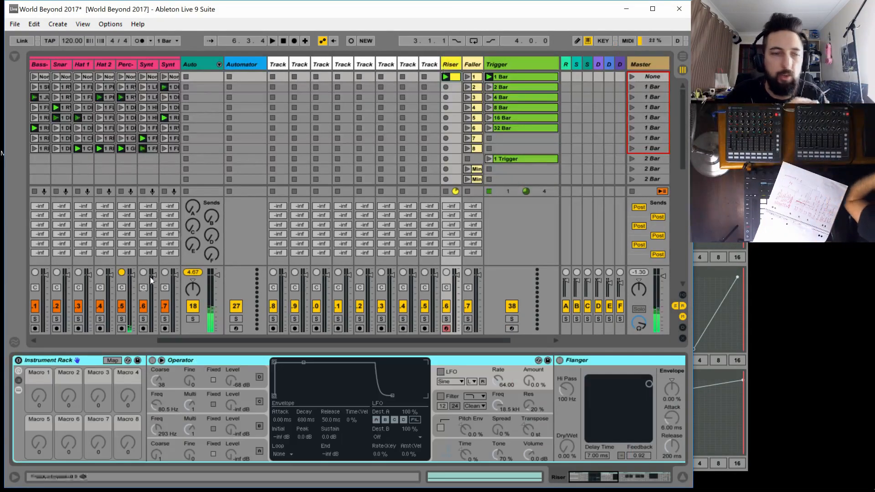
{"action": "left_click", "coordinate": [18, 362]}
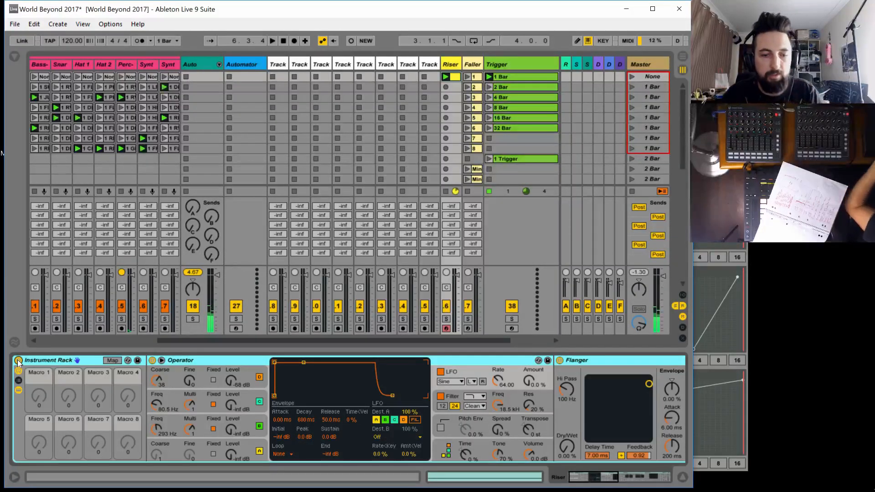
{"action": "key", "text": "space"}
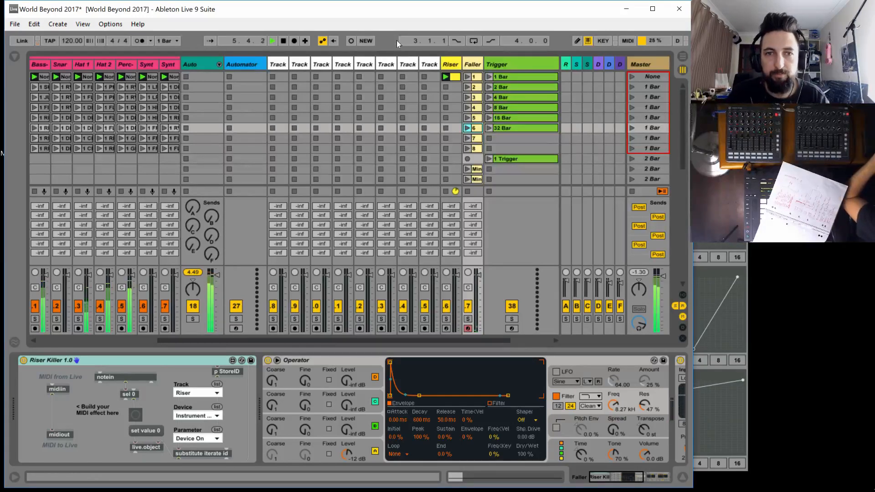
Look into the Automator window, then unfreeze the Techno Automator device in the Max editor, save it and close the editor
{"action": "left_click", "coordinate": [238, 63]}
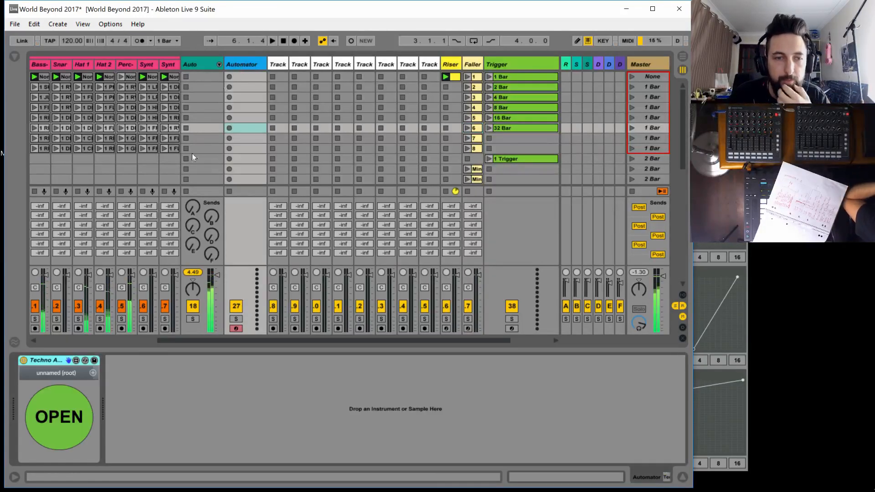
{"action": "left_click", "coordinate": [43, 417]}
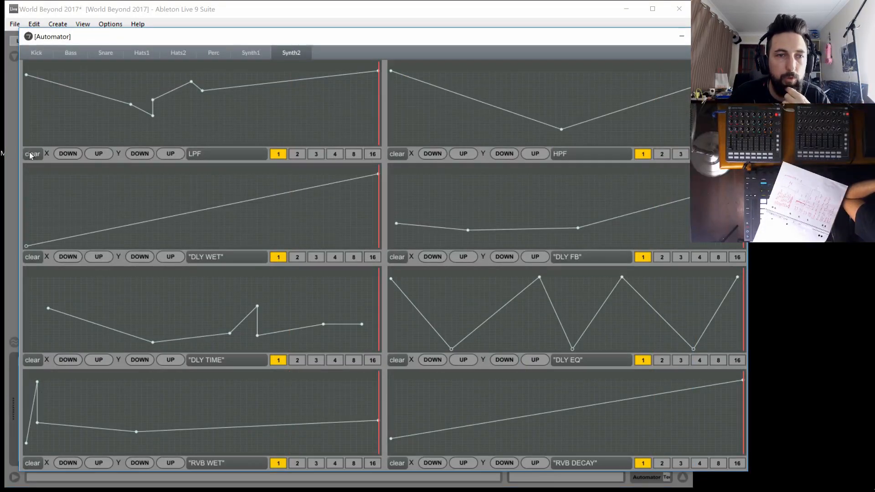
{"action": "left_click", "coordinate": [734, 36]}
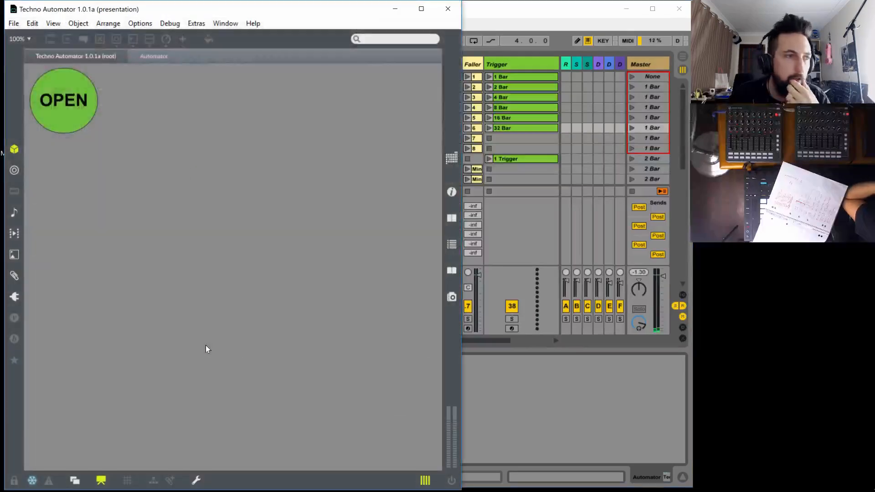
{"action": "left_click", "coordinate": [32, 483]}
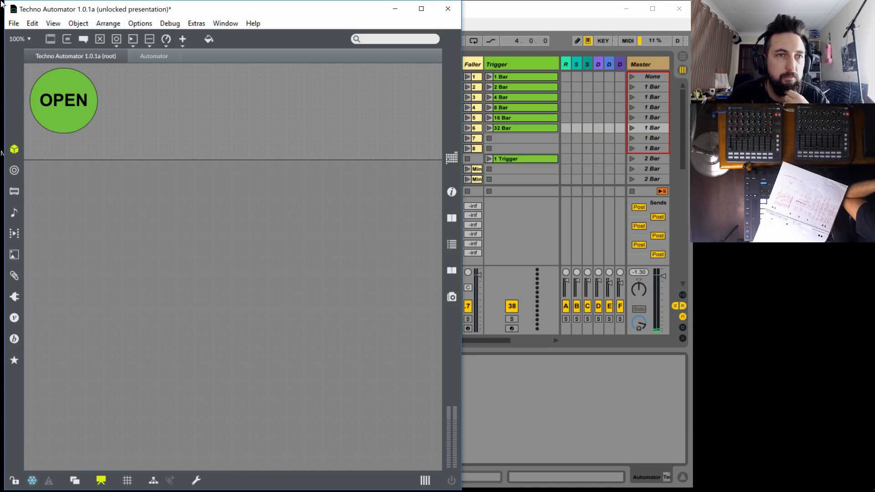
{"action": "left_click", "coordinate": [12, 25]}
{"action": "left_click", "coordinate": [28, 218]}
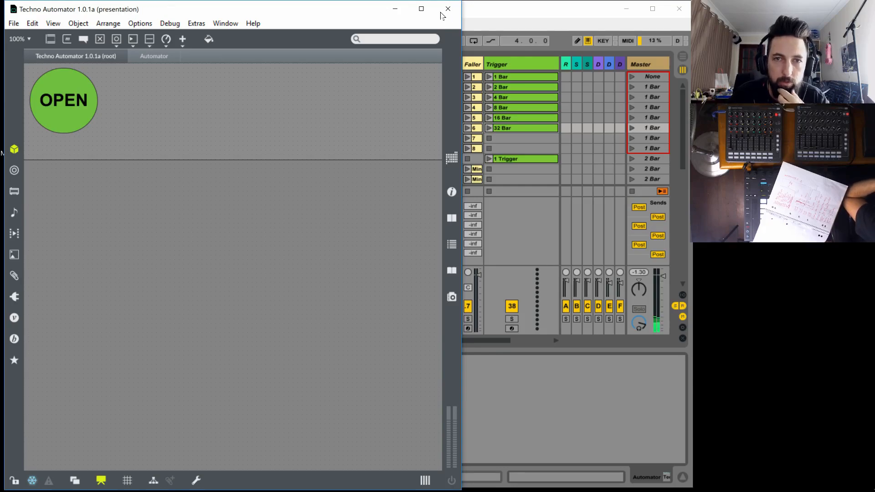
{"action": "left_click", "coordinate": [447, 9]}
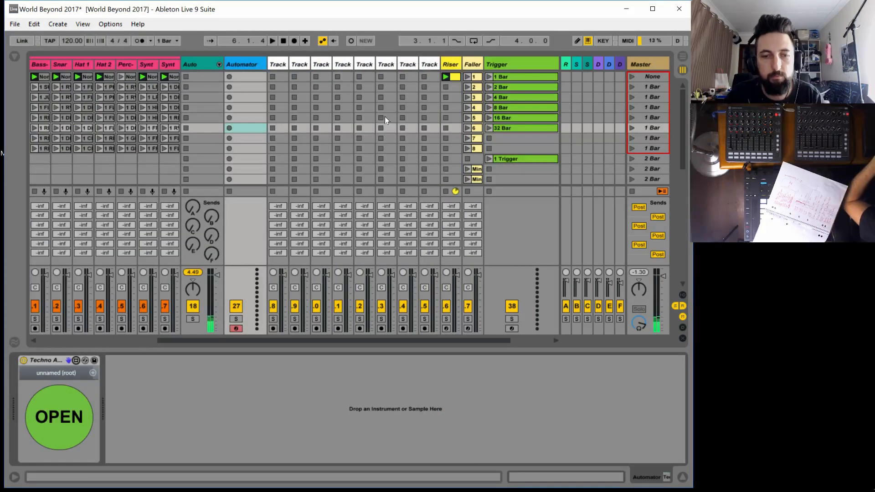
Launch the None clip on the Perc track, check two of the empty white tracks, and stop playback
{"action": "left_click_drag", "start_coordinate": [202, 339], "coordinate": [179, 336]}
{"action": "left_click", "coordinate": [166, 77]}
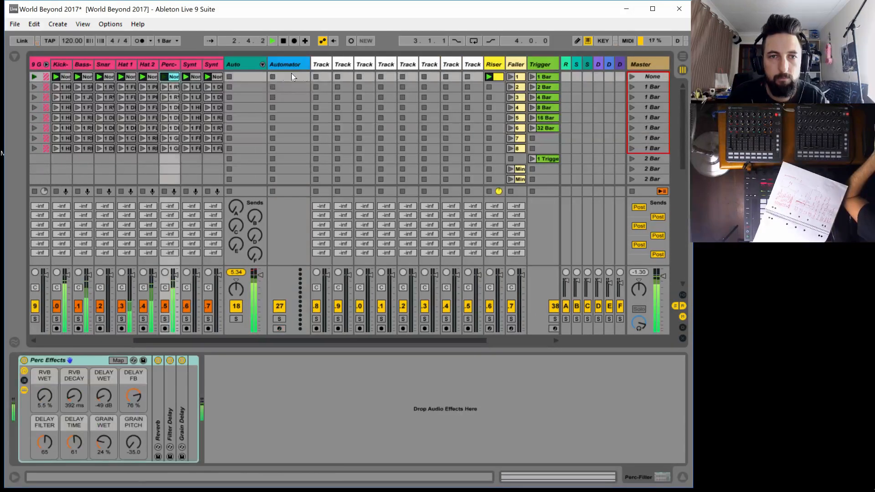
{"action": "left_click", "coordinate": [326, 64]}
{"action": "left_click", "coordinate": [340, 63]}
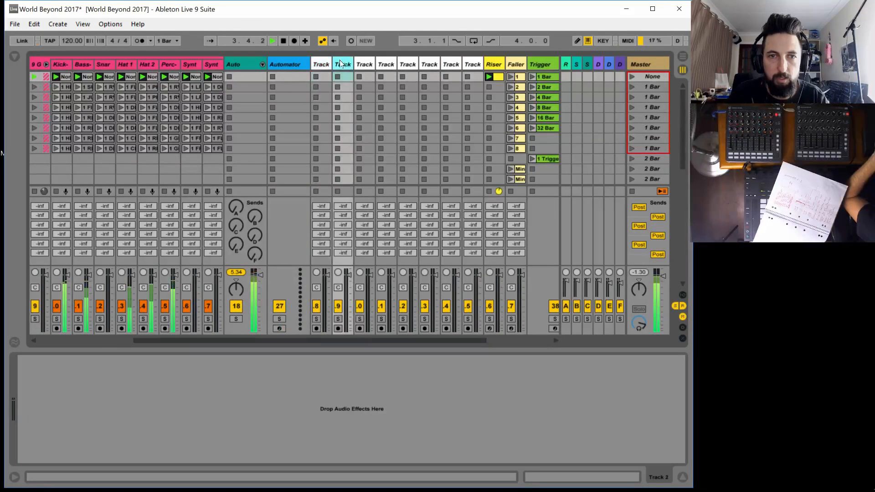
{"action": "key", "text": "space"}
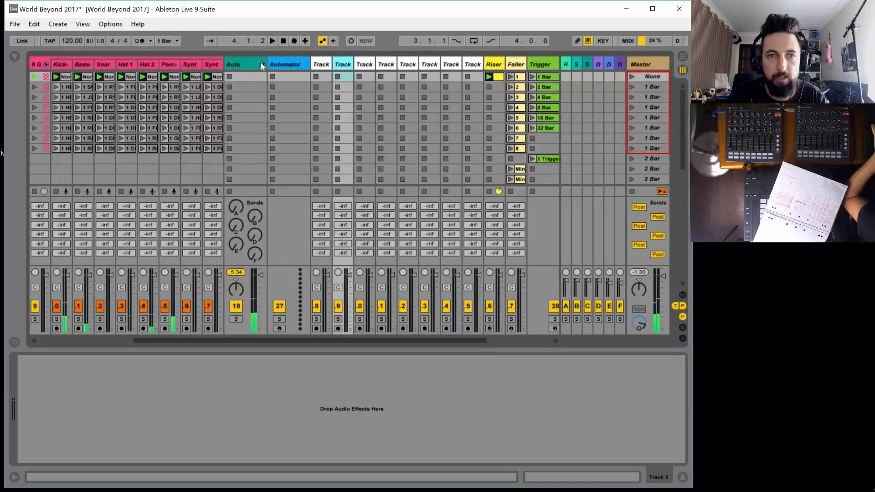
Unfold the Auto group and, with playback restarted, inspect the effect racks of its kick, bass, snare and hats tracks
{"action": "left_click", "coordinate": [262, 65]}
{"action": "left_click", "coordinate": [281, 64]}
{"action": "left_click", "coordinate": [299, 64]}
{"action": "key", "text": "space"}
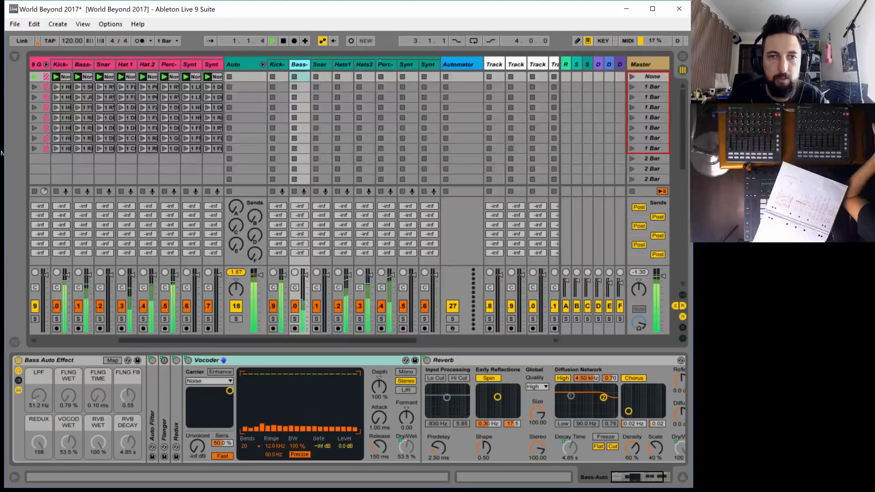
{"action": "left_click", "coordinate": [323, 64]}
{"action": "left_click", "coordinate": [345, 64]}
{"action": "left_click", "coordinate": [364, 63]}
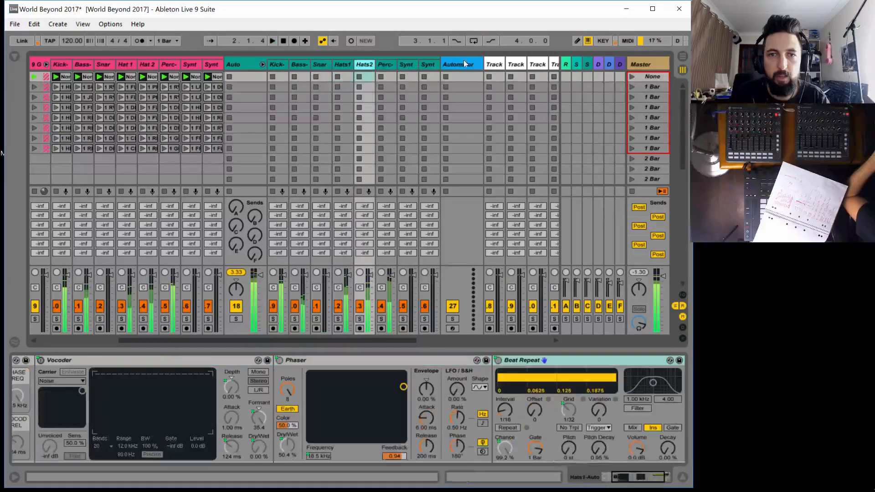
Open the Automator and add a minimum-level start point to all eight Kick envelopes, from CORPUS WET to RVB DECAY
{"action": "left_click", "coordinate": [464, 61]}
{"action": "left_click", "coordinate": [63, 414]}
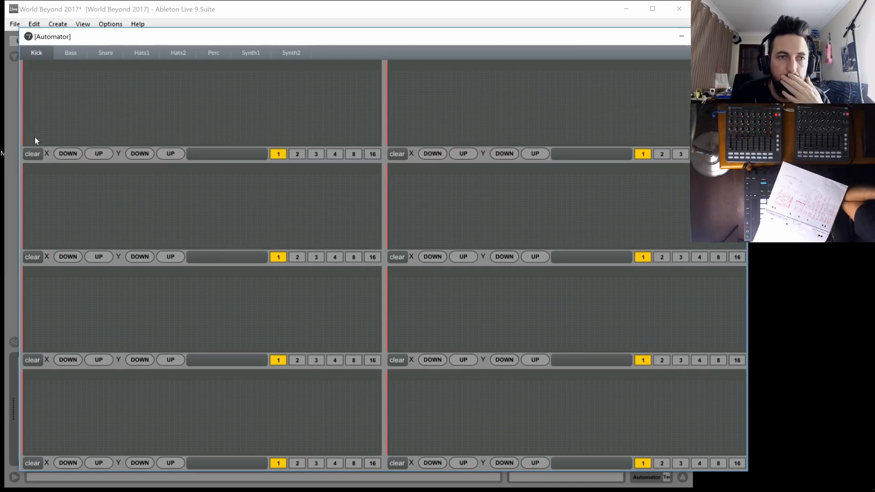
{"action": "left_click", "coordinate": [25, 146]}
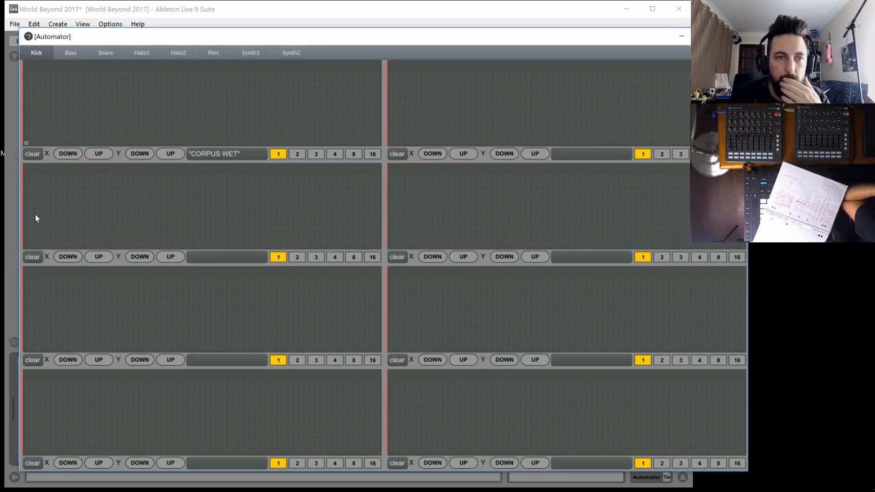
{"action": "left_click", "coordinate": [26, 247]}
{"action": "left_click", "coordinate": [26, 349]}
{"action": "left_click", "coordinate": [27, 452]}
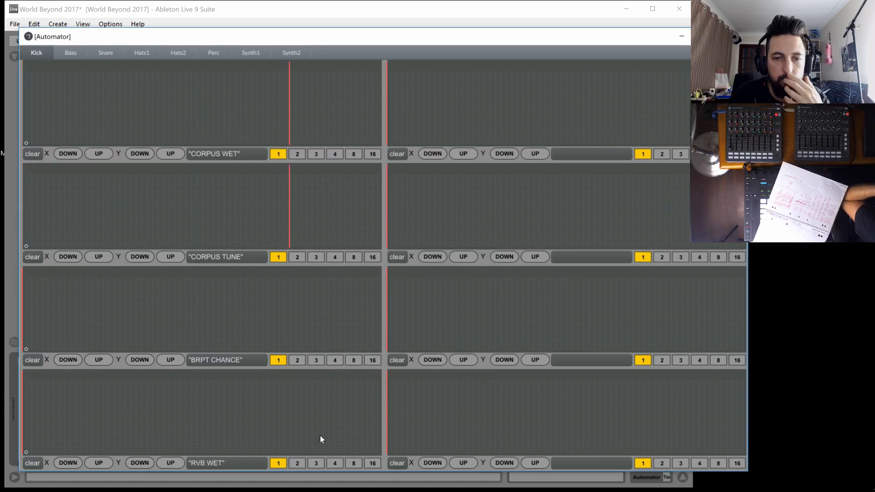
{"action": "left_click", "coordinate": [391, 451]}
{"action": "left_click", "coordinate": [390, 349]}
{"action": "left_click", "coordinate": [391, 246]}
{"action": "left_click", "coordinate": [391, 143]}
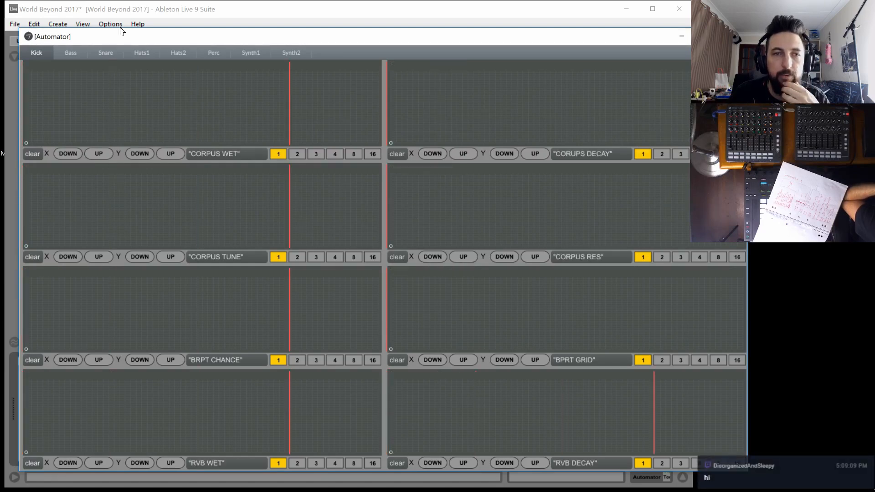
Draw flat minimum-level lines across all eight envelopes on each of the Automator's Kick, Bass and Snare pages
{"action": "left_click", "coordinate": [70, 52]}
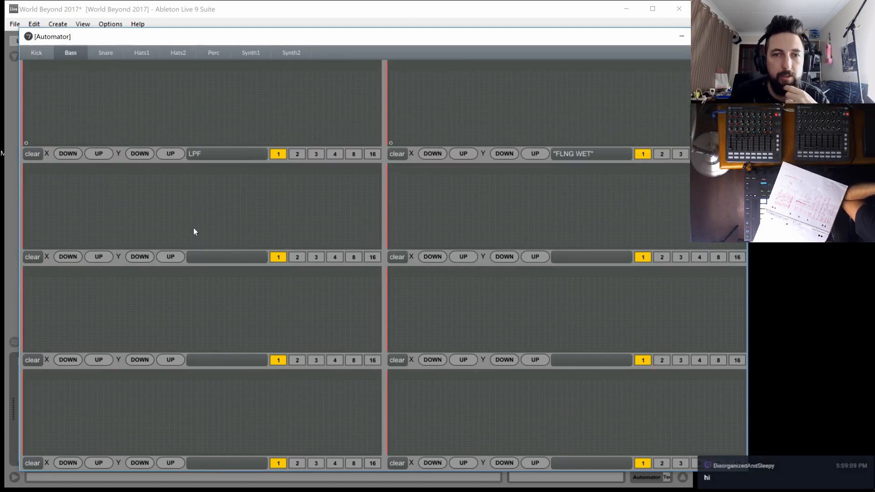
{"action": "left_click", "coordinate": [26, 246]}
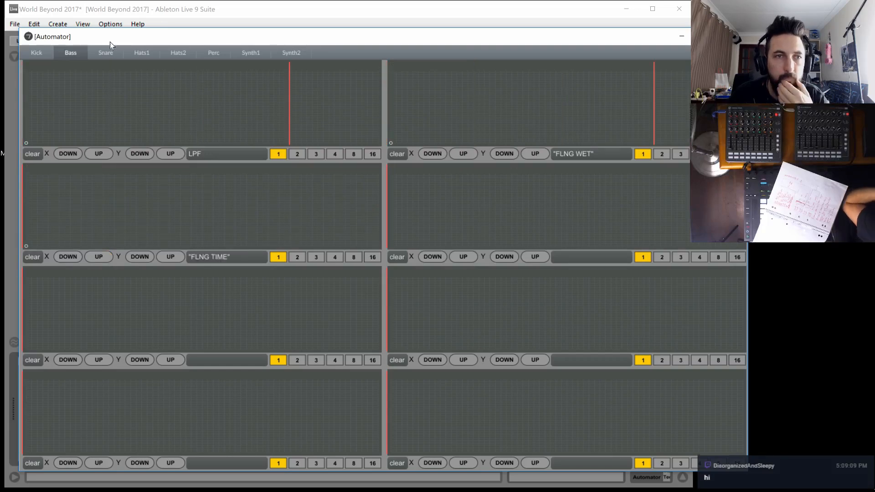
{"action": "left_click", "coordinate": [37, 53]}
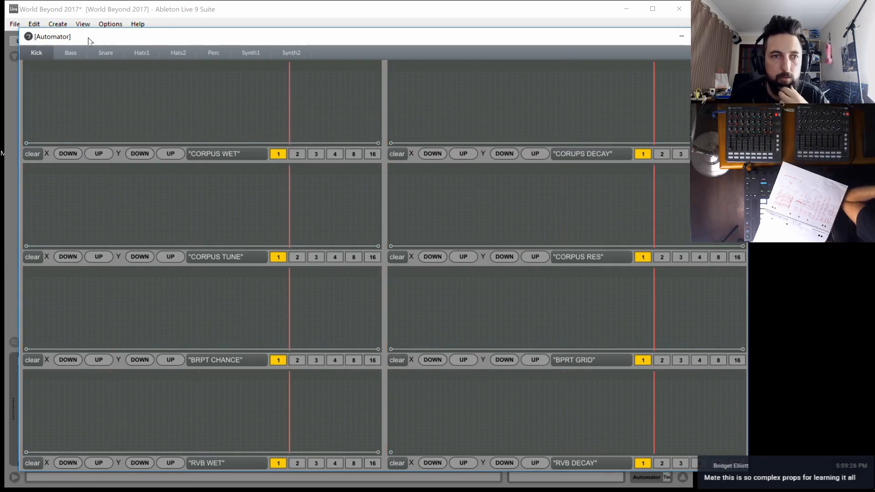
{"action": "left_click", "coordinate": [71, 55]}
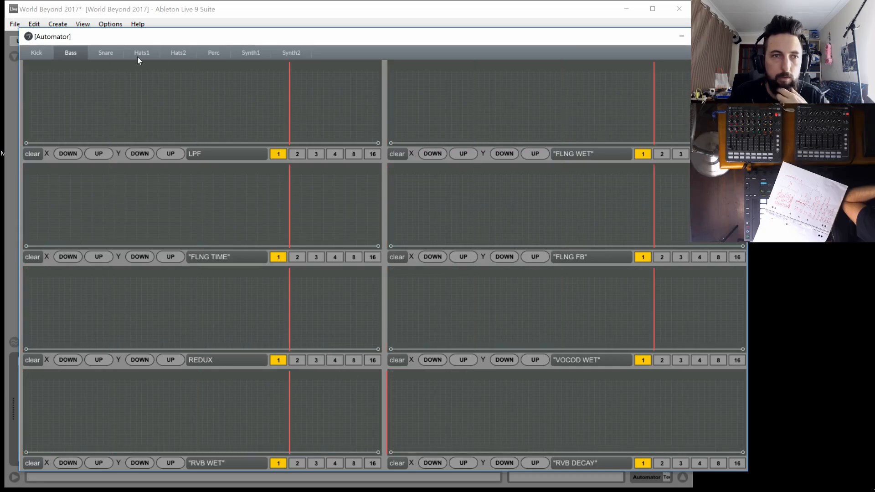
{"action": "left_click", "coordinate": [107, 53]}
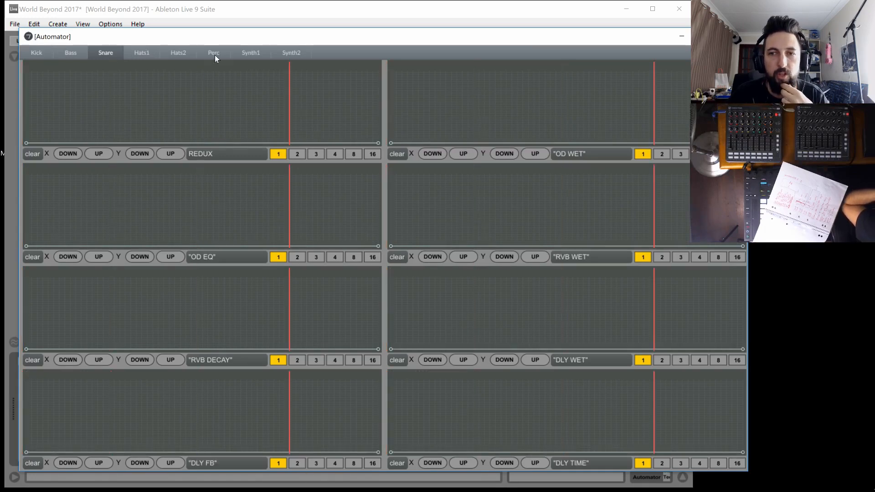
Hide the Automator window, unfreeze and save the Techno Automator device in the Max editor, lock the patch and close the editor
{"action": "left_click", "coordinate": [682, 36]}
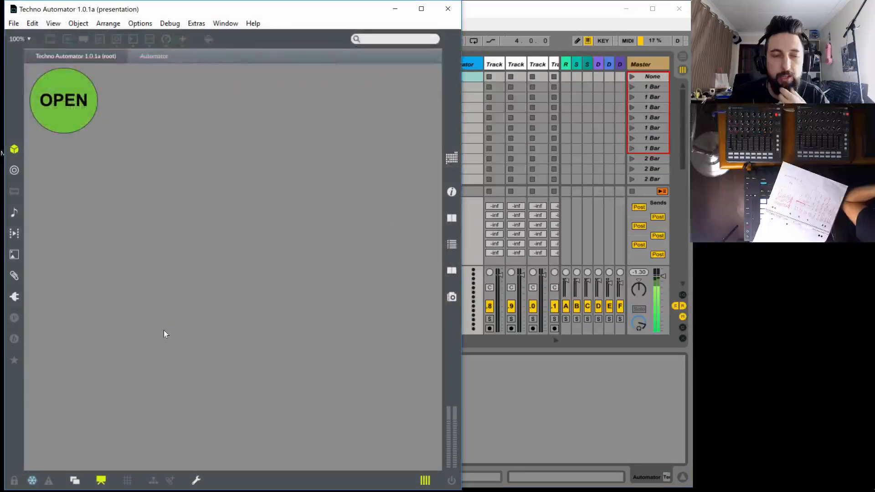
{"action": "left_click", "coordinate": [32, 480]}
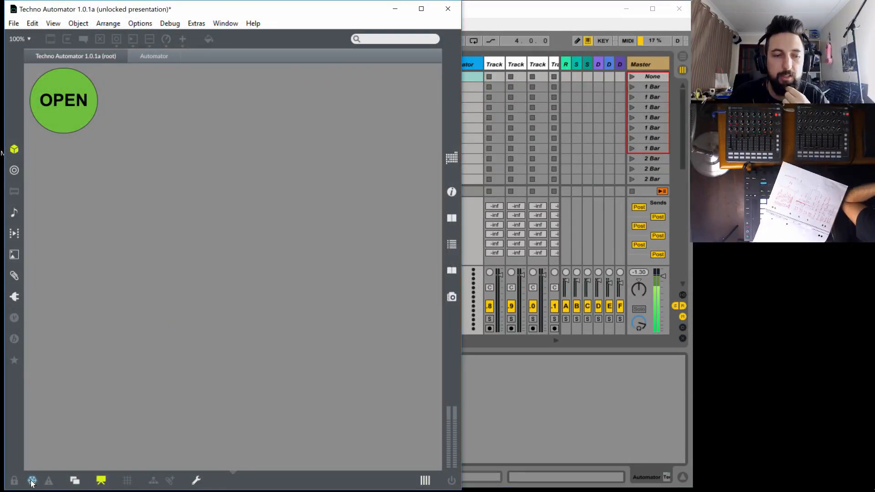
{"action": "left_click", "coordinate": [32, 480]}
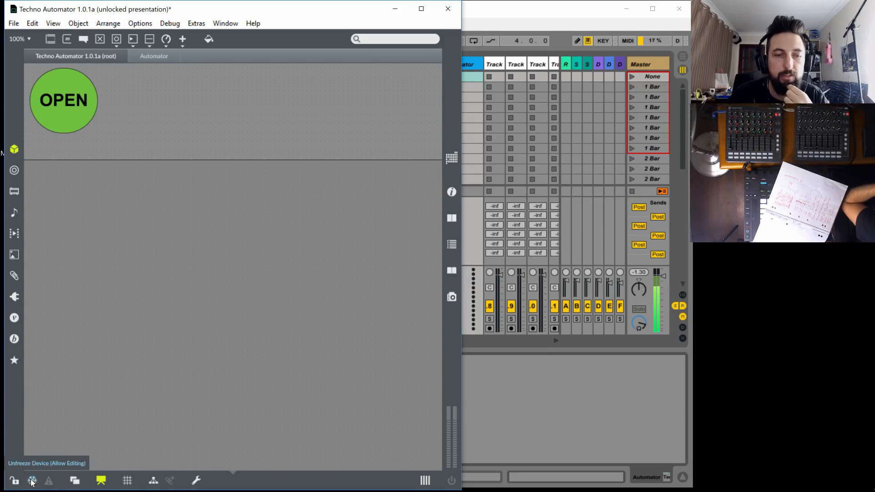
{"action": "left_click", "coordinate": [13, 25]}
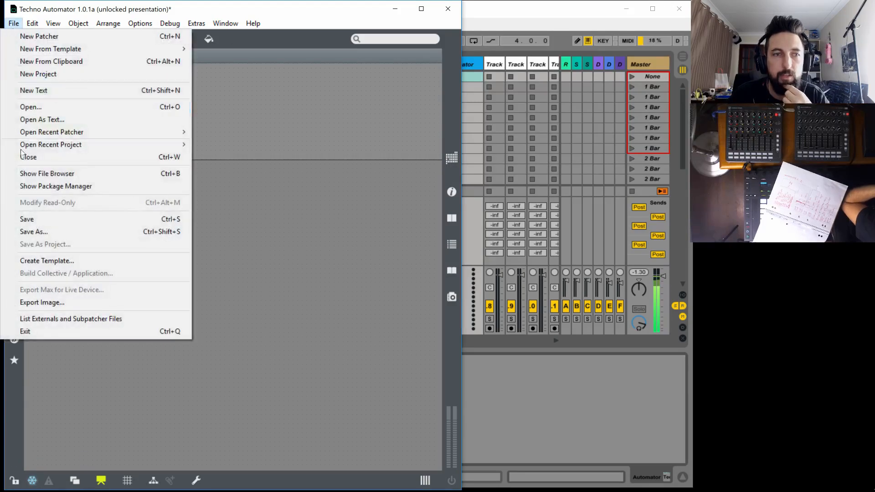
{"action": "left_click", "coordinate": [30, 222]}
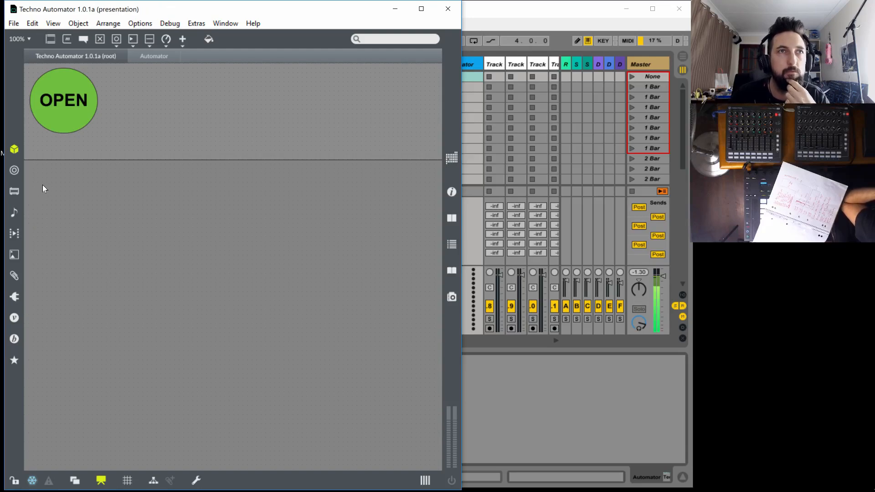
{"action": "key", "text": "ctrl+e"}
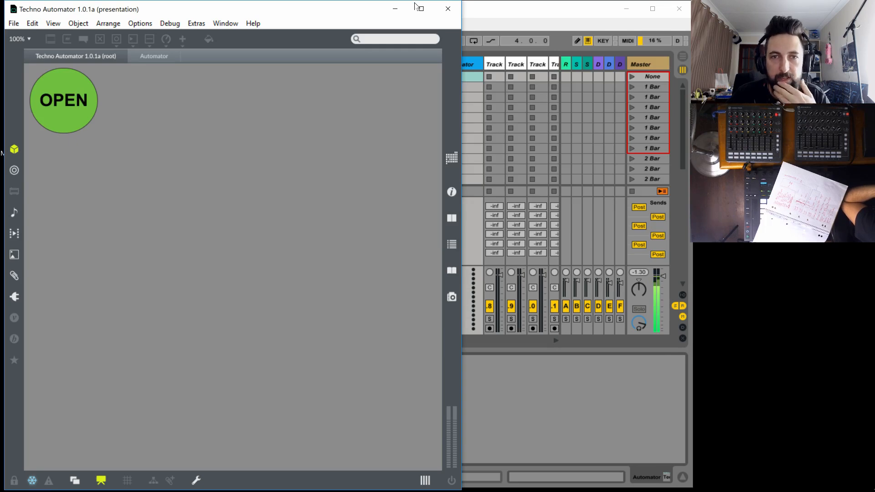
{"action": "left_click", "coordinate": [448, 8]}
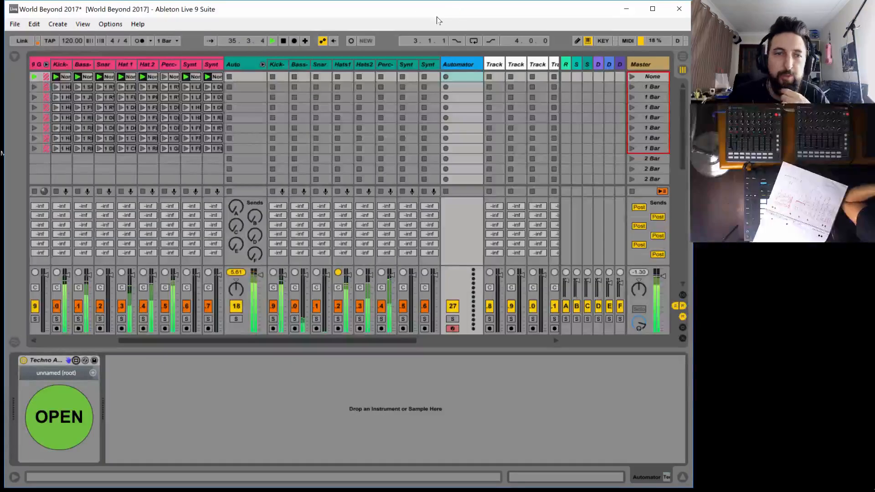
Review the macro settings on the Auto group's kick, bass, snare and first hats tracks
{"action": "left_click_drag", "start_coordinate": [398, 340], "coordinate": [374, 341]}
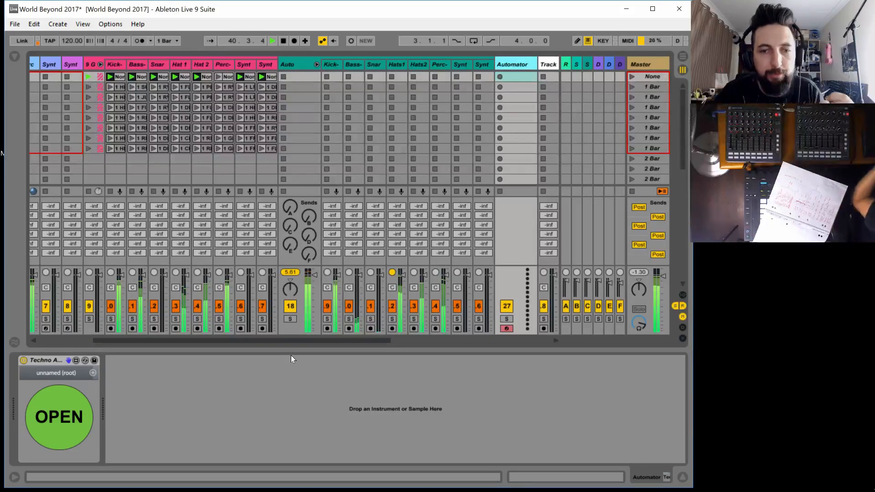
{"action": "left_click_drag", "start_coordinate": [354, 340], "coordinate": [389, 339]}
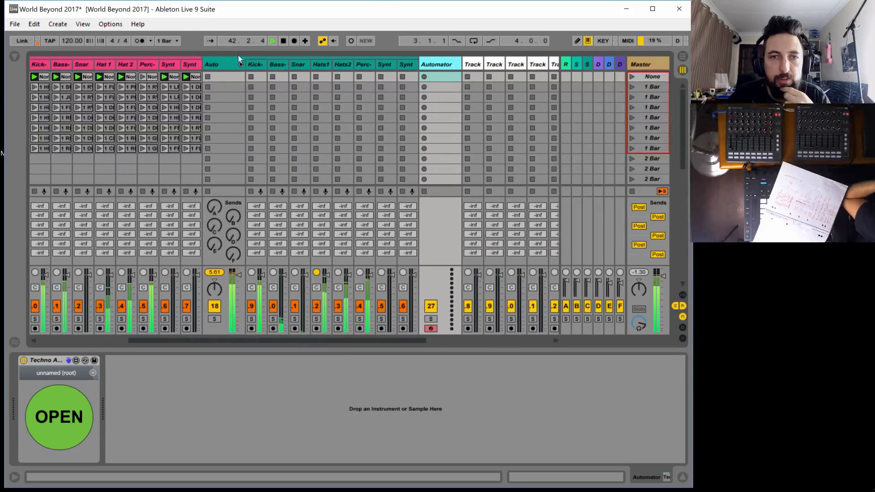
{"action": "left_click", "coordinate": [260, 65]}
{"action": "left_click", "coordinate": [275, 64]}
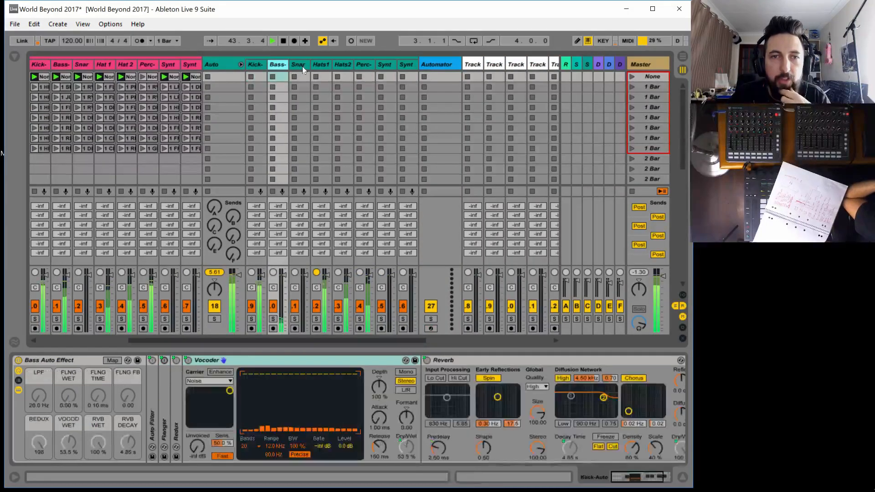
{"action": "left_click", "coordinate": [302, 65]}
{"action": "left_click", "coordinate": [318, 64]}
Set the kick rack's CORPUS WET to 3.1% and decay to 612 ms, and the bass rack's LPF to 19.9 kHz, REDUX 1, RVB DECAY 200 ms
{"action": "left_click", "coordinate": [256, 64]}
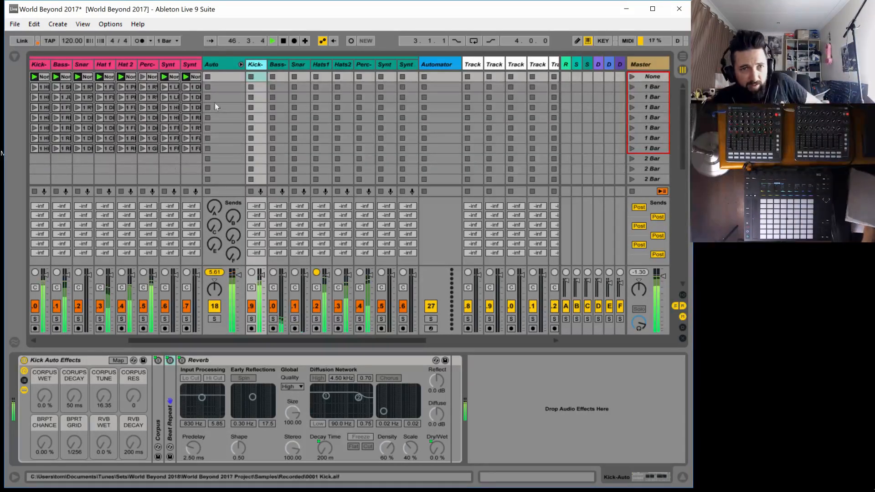
{"action": "left_click", "coordinate": [51, 359]}
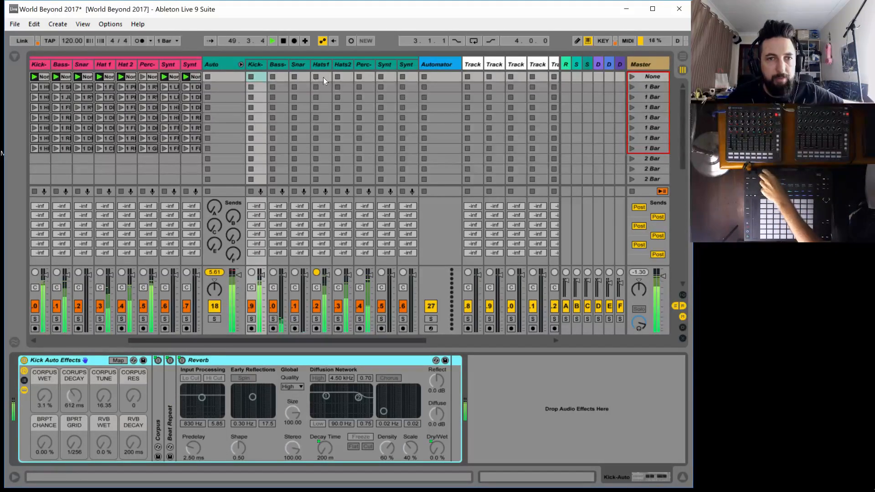
{"action": "left_click", "coordinate": [276, 64]}
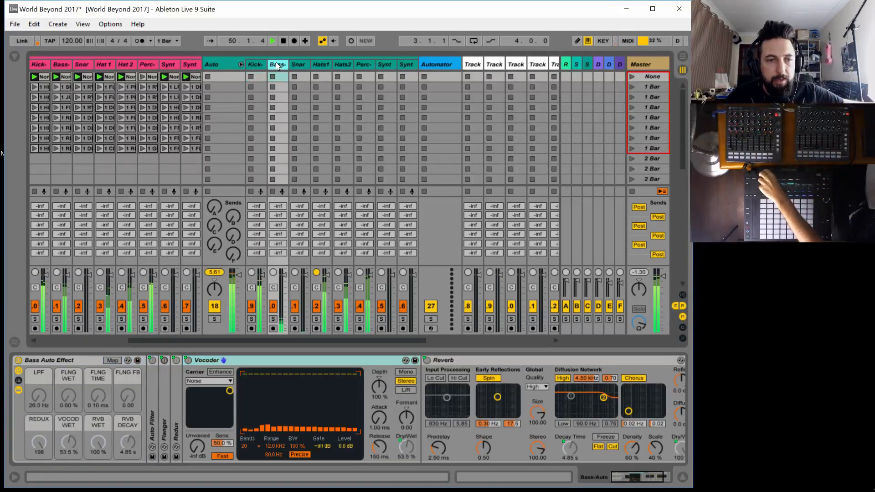
{"action": "left_click", "coordinate": [67, 359]}
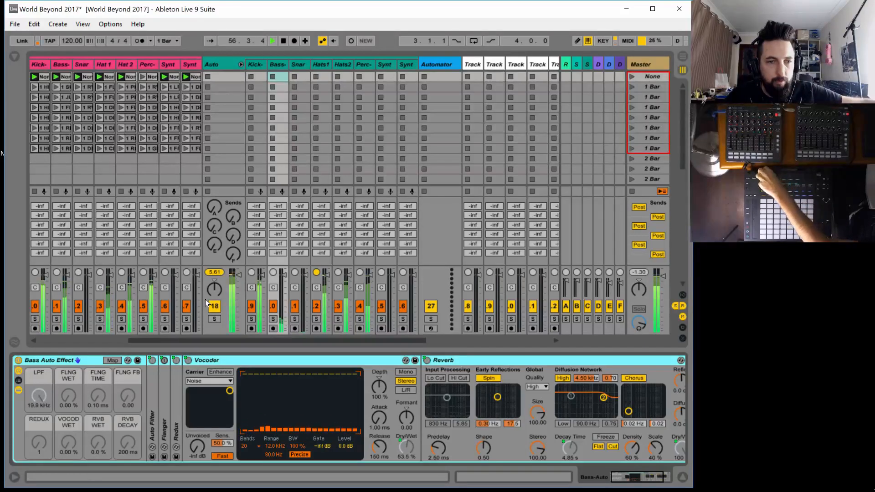
Set the Hats 1 rack to CORPUS WET 0%, decay 50 ms, tune 17.08, resonance 4, OD WET 0%, OD FREQ 50 Hz and REDUX 1
{"action": "left_click", "coordinate": [298, 64]}
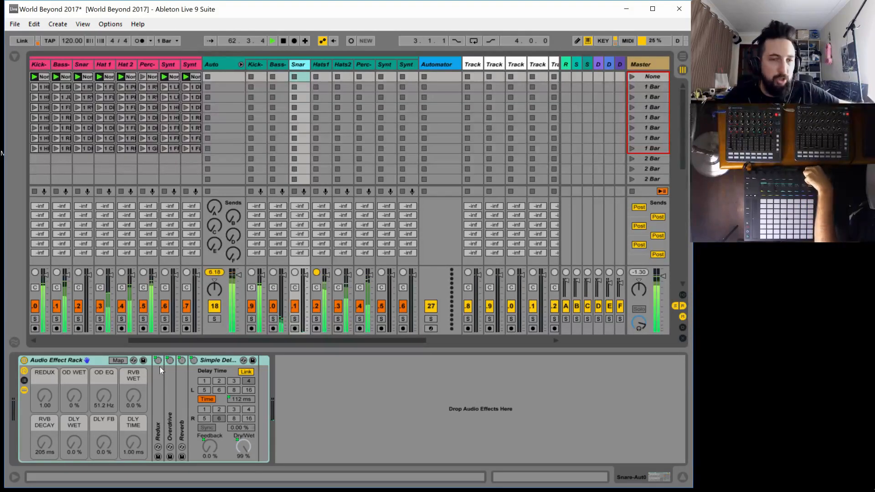
{"action": "left_click", "coordinate": [318, 65]}
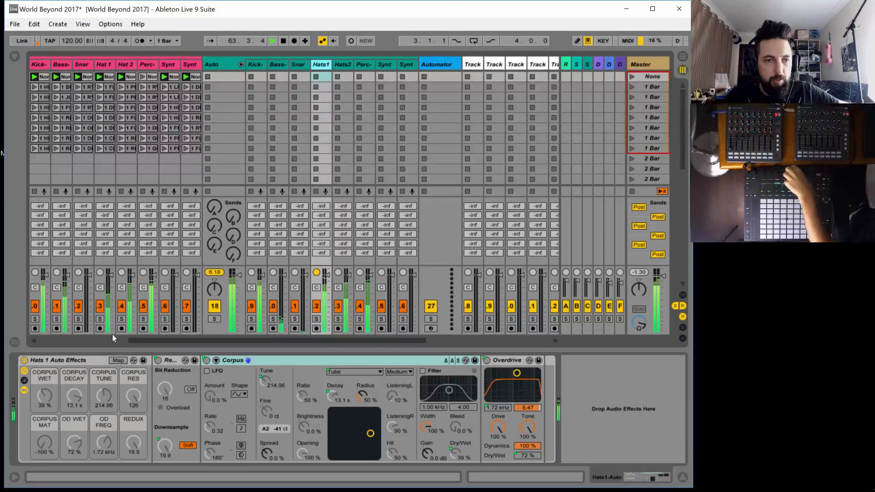
{"action": "left_click", "coordinate": [73, 355]}
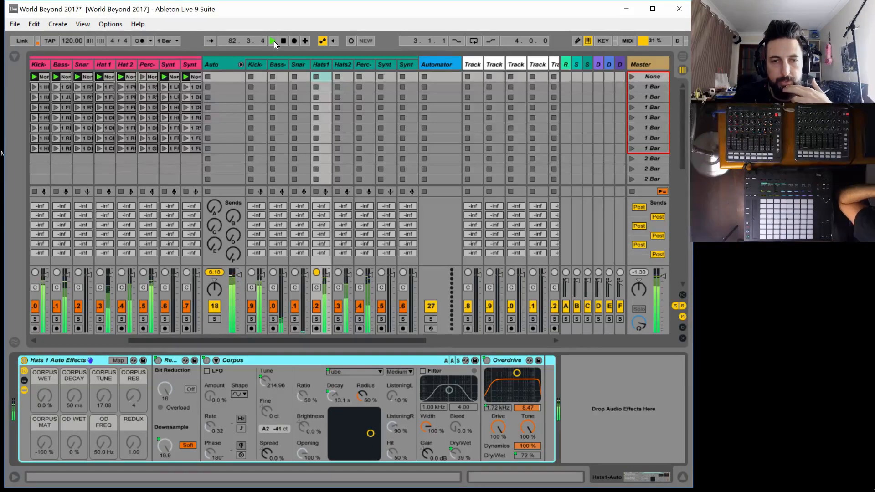
Open the Automator and give Kick's CORPUS WET a flat minimum line and CORUPS DECAY, CORPUS TUNE and CORPUS RES minimum-level start points
{"action": "left_click", "coordinate": [419, 74]}
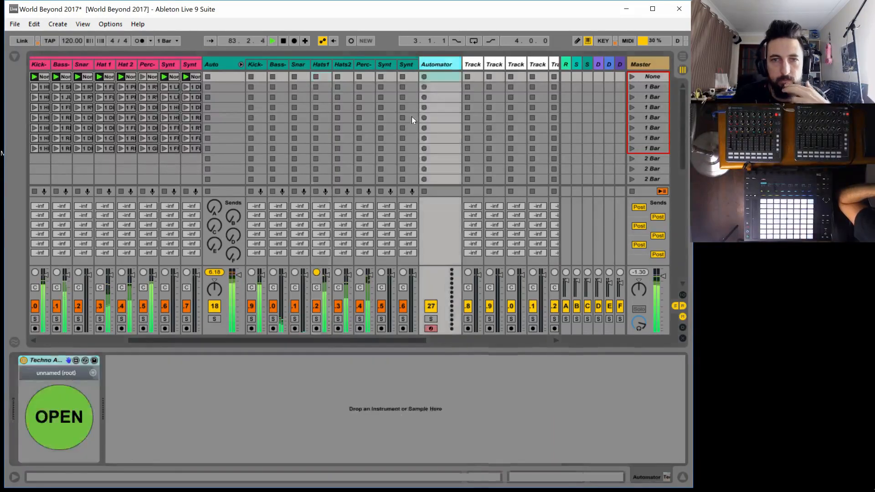
{"action": "left_click", "coordinate": [59, 414]}
{"action": "left_click_drag", "start_coordinate": [49, 130], "coordinate": [18, 158]}
{"action": "left_click_drag", "start_coordinate": [92, 121], "coordinate": [469, 168]}
{"action": "left_click_drag", "start_coordinate": [402, 116], "coordinate": [355, 183]}
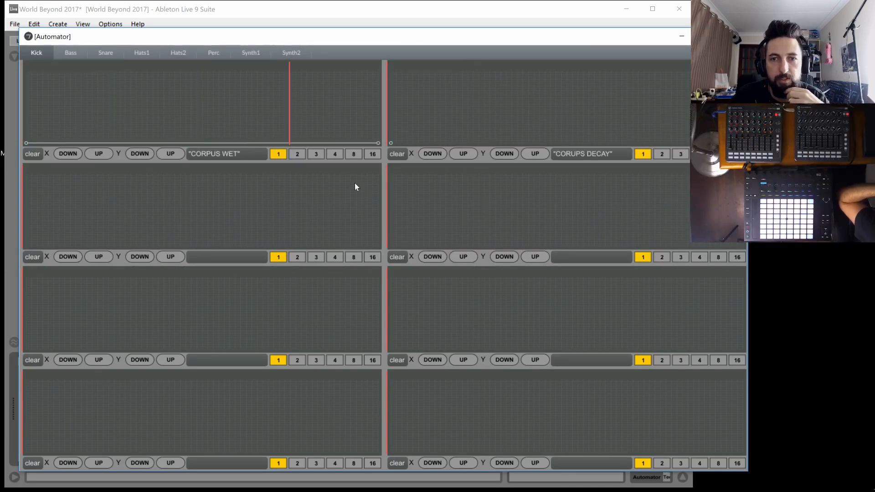
{"action": "left_click_drag", "start_coordinate": [66, 246], "coordinate": [12, 260]}
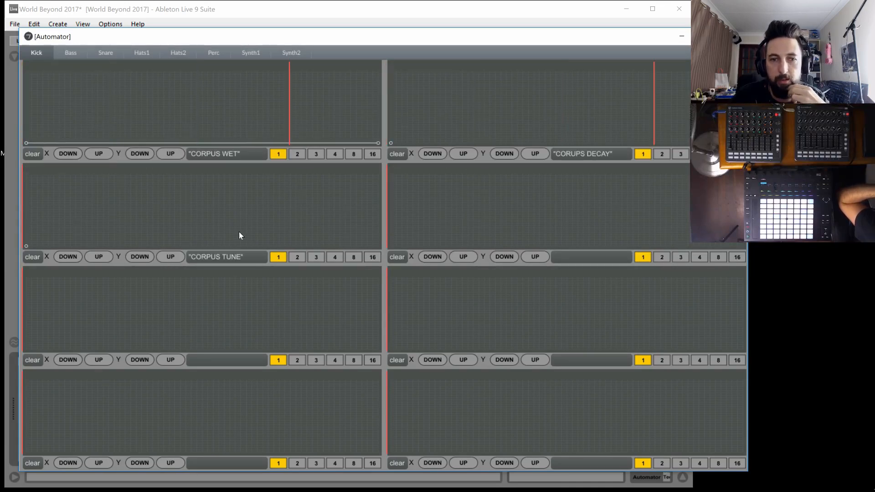
{"action": "left_click_drag", "start_coordinate": [405, 239], "coordinate": [376, 269]}
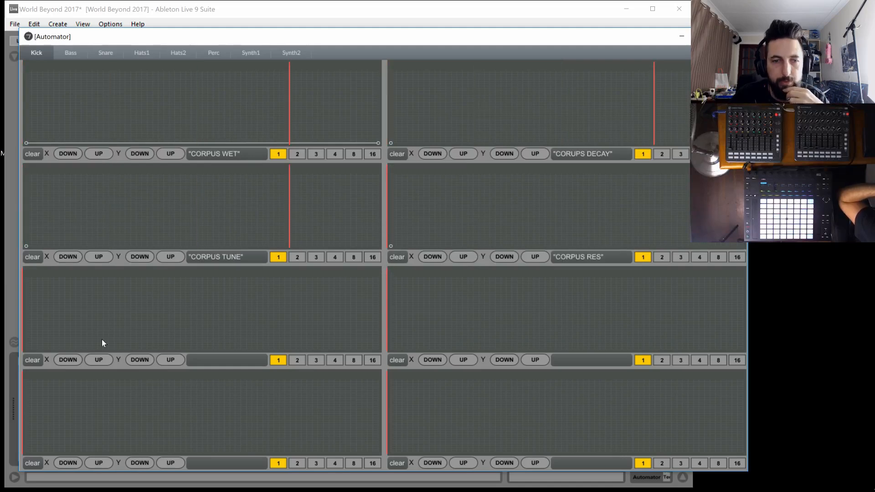
Draw flat minimum-level lines for Kick's BRPT CHANCE, RVB WET and RVB DECAY, and add a minimum-level start point to BPRT GRID
{"action": "left_click_drag", "start_coordinate": [95, 340], "coordinate": [2, 381]}
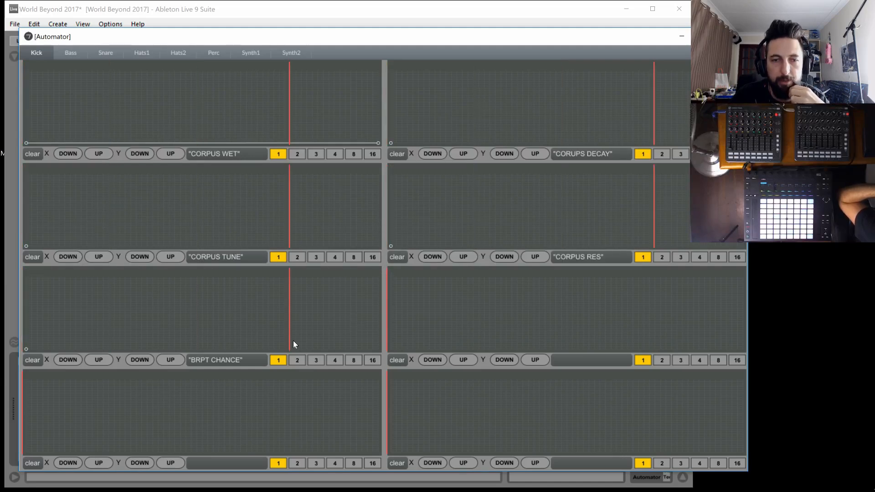
{"action": "left_click_drag", "start_coordinate": [293, 342], "coordinate": [441, 380]}
{"action": "left_click_drag", "start_coordinate": [458, 295], "coordinate": [364, 365]}
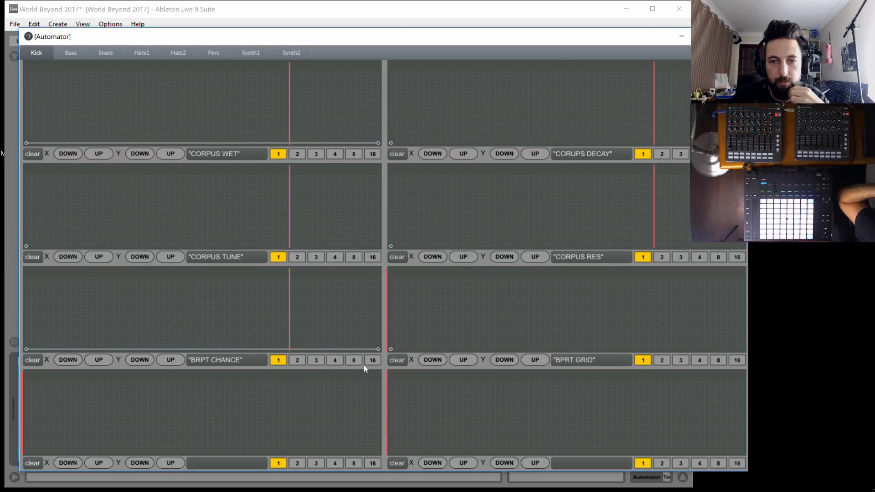
{"action": "left_click_drag", "start_coordinate": [140, 429], "coordinate": [18, 466]}
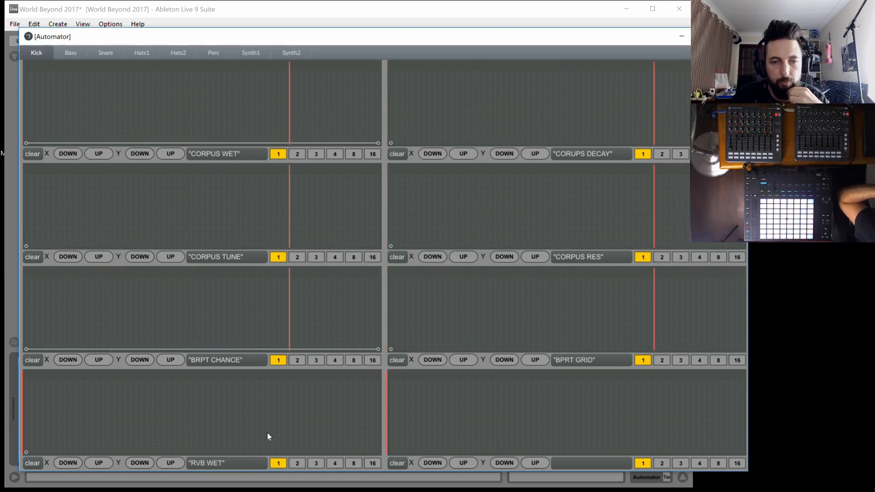
{"action": "left_click_drag", "start_coordinate": [278, 433], "coordinate": [386, 455]}
{"action": "left_click_drag", "start_coordinate": [638, 442], "coordinate": [873, 461]}
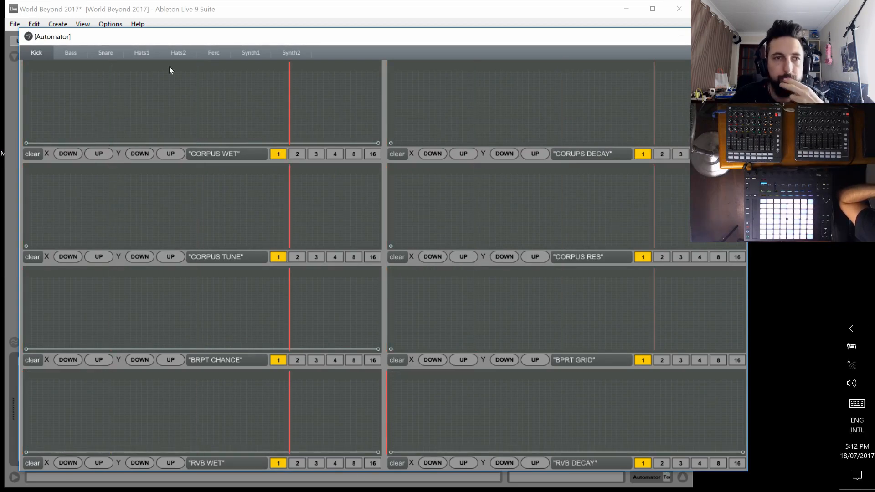
On the Automator's Bass page, draw a flat maximum-level line across the LPF envelope
{"action": "left_click", "coordinate": [72, 54]}
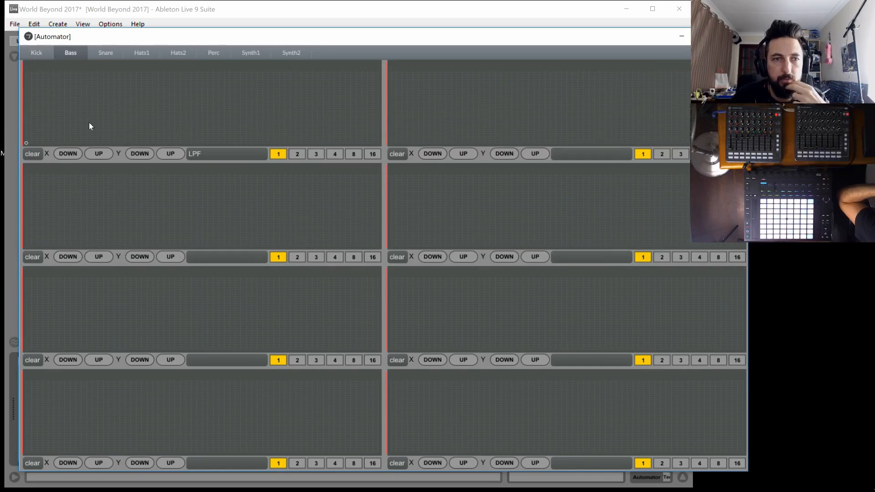
{"action": "mouse_move", "coordinate": [62, 122]}
{"action": "left_mouse_down"}
{"action": "mouse_move", "coordinate": [36, 114]}
{"action": "mouse_move", "coordinate": [48, 130]}
{"action": "left_mouse_up"}
{"action": "left_click", "coordinate": [32, 154]}
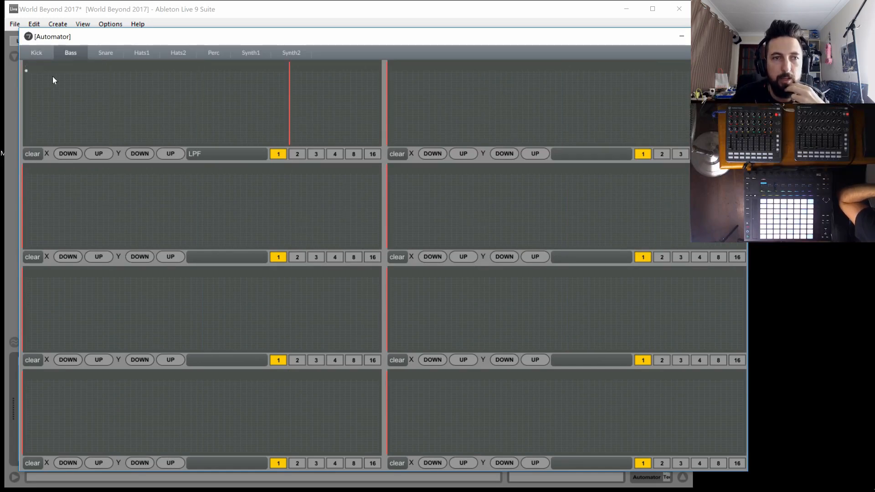
{"action": "left_click", "coordinate": [378, 71]}
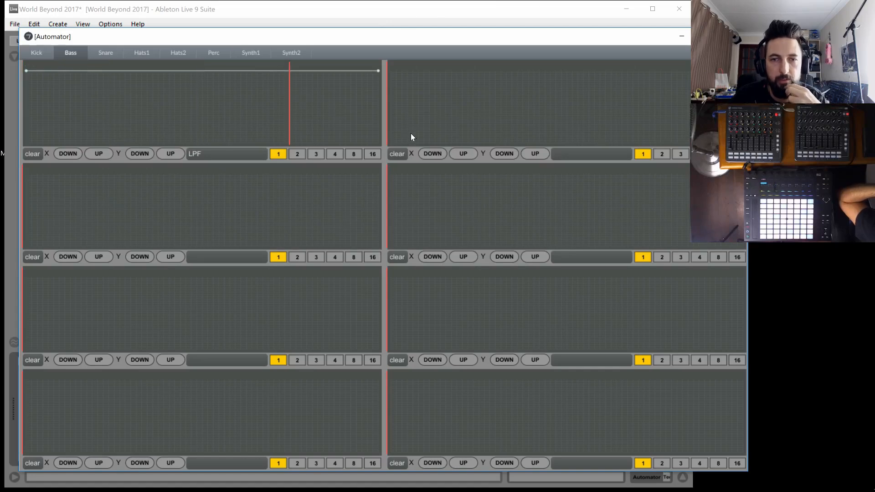
Draw flat minimum-level lines across Bass's FLNG WET, FLNG TIME and FLNG FB envelopes
{"action": "left_click", "coordinate": [390, 143]}
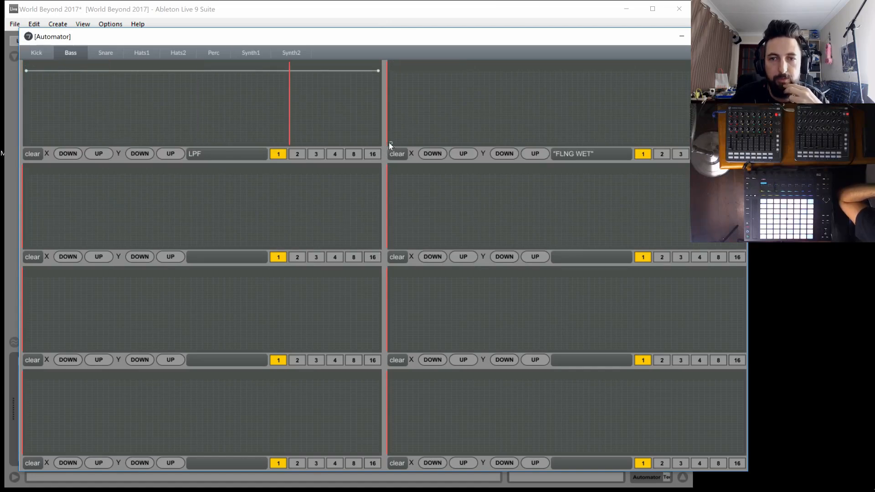
{"action": "left_click_drag", "start_coordinate": [550, 128], "coordinate": [743, 143]}
{"action": "left_click", "coordinate": [223, 225]}
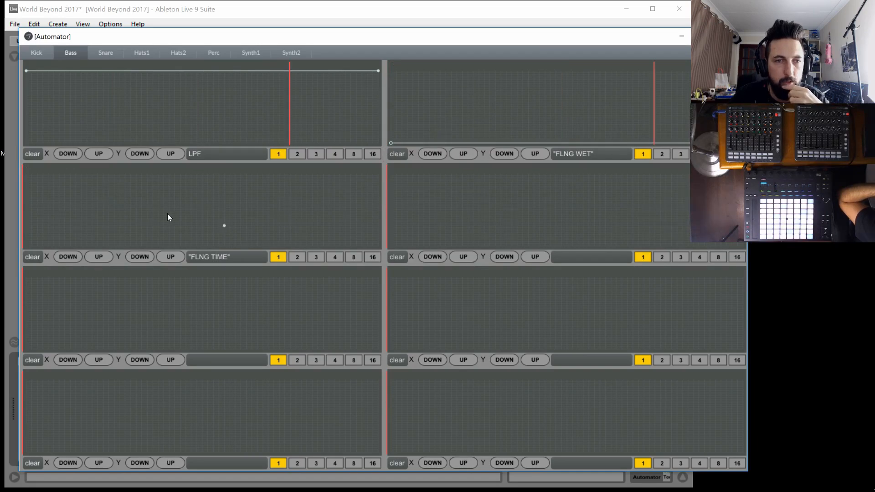
{"action": "left_click", "coordinate": [26, 246]}
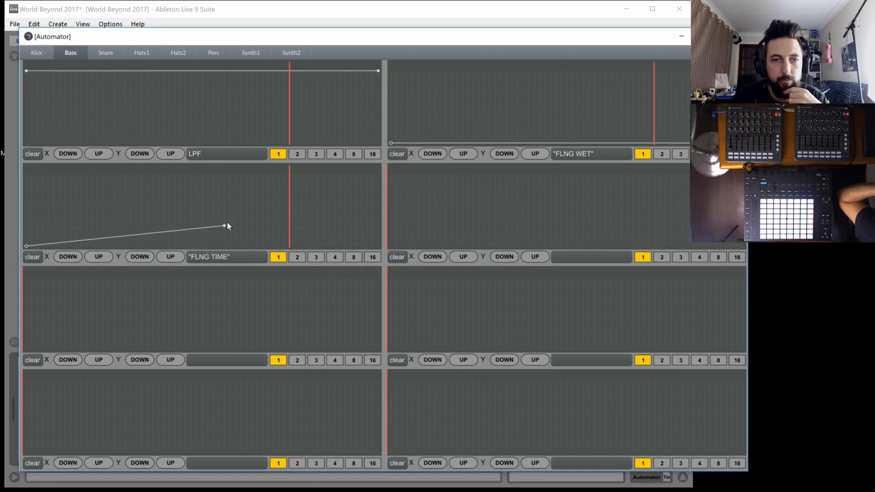
{"action": "left_click_drag", "start_coordinate": [224, 226], "coordinate": [378, 246]}
{"action": "left_click", "coordinate": [390, 246]}
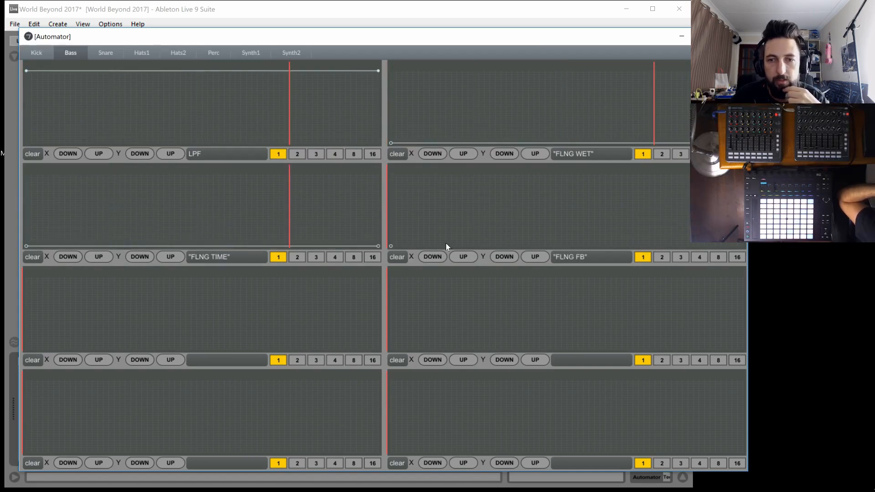
{"action": "left_click", "coordinate": [523, 231]}
{"action": "left_click_drag", "start_coordinate": [523, 231], "coordinate": [743, 246]}
Draw flat minimum-level lines across Bass's REDUX, VOCOD WET, RVB WET and RVB DECAY envelopes
{"action": "left_click", "coordinate": [26, 349]}
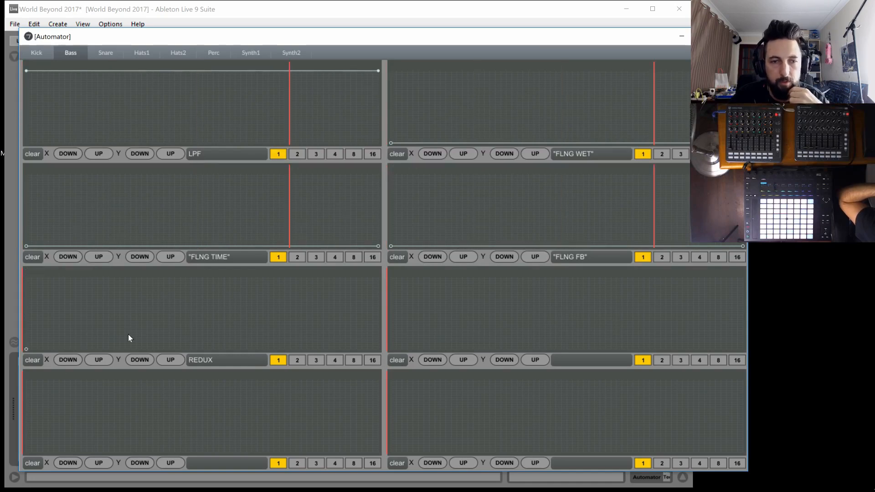
{"action": "left_click_drag", "start_coordinate": [218, 329], "coordinate": [378, 349]}
{"action": "left_click", "coordinate": [391, 349]}
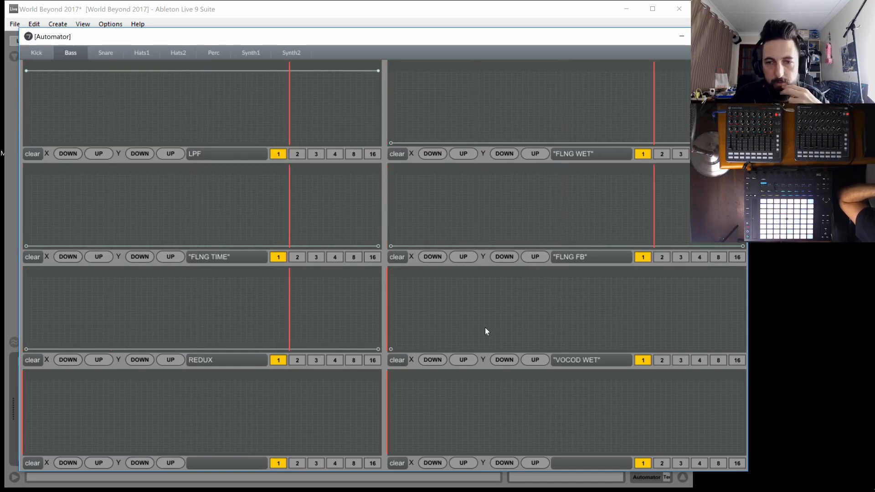
{"action": "left_click_drag", "start_coordinate": [492, 330], "coordinate": [743, 349]}
{"action": "left_click", "coordinate": [26, 452]}
{"action": "left_click_drag", "start_coordinate": [150, 433], "coordinate": [525, 491]}
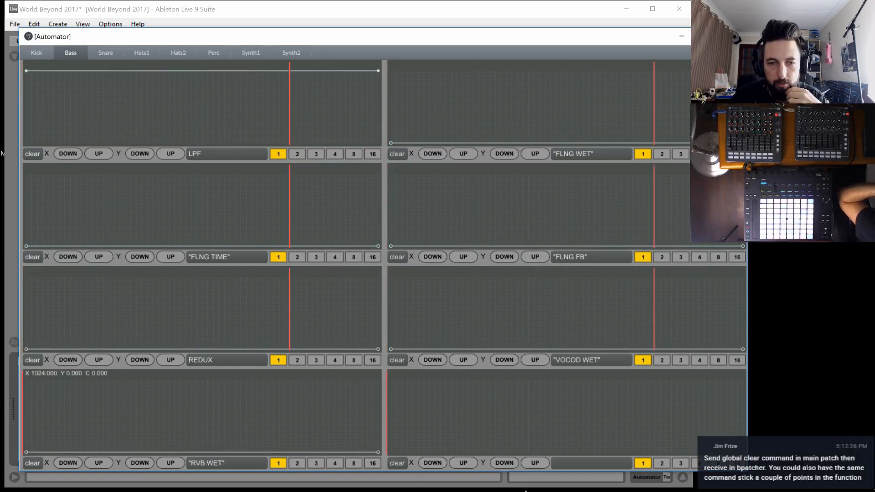
{"action": "left_click_drag", "start_coordinate": [424, 447], "coordinate": [360, 465]}
{"action": "left_click_drag", "start_coordinate": [534, 445], "coordinate": [752, 463]}
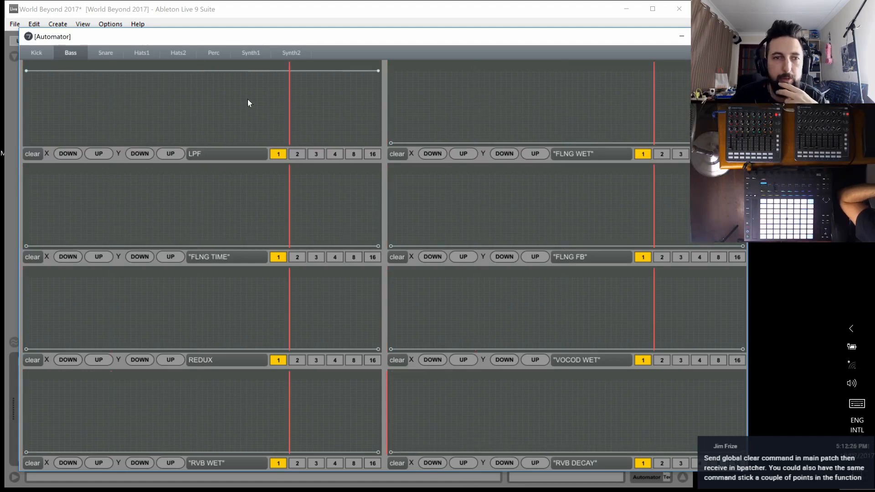
On the Snare page, draw flat minimum-level lines across the REDUX, OD WET, OD EQ and RVB WET envelopes
{"action": "left_click", "coordinate": [111, 53]}
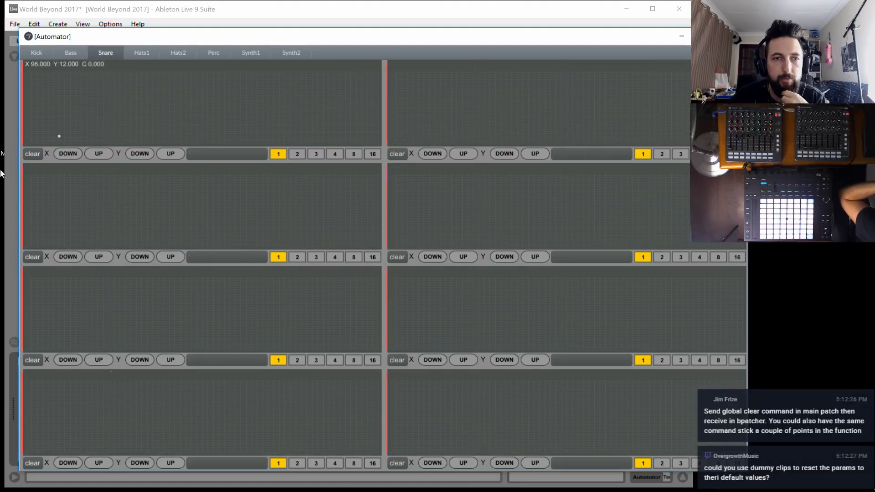
{"action": "left_click_drag", "start_coordinate": [58, 136], "coordinate": [1, 173]}
{"action": "left_click_drag", "start_coordinate": [196, 126], "coordinate": [484, 145]}
{"action": "left_click_drag", "start_coordinate": [424, 136], "coordinate": [376, 153]}
{"action": "left_click_drag", "start_coordinate": [522, 121], "coordinate": [752, 152]}
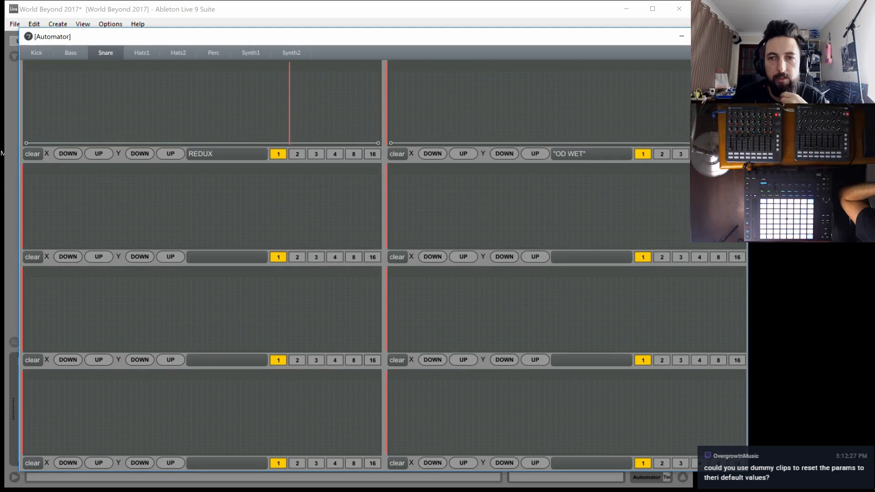
{"action": "left_click_drag", "start_coordinate": [62, 240], "coordinate": [14, 261]}
{"action": "left_click_drag", "start_coordinate": [159, 237], "coordinate": [392, 265]}
{"action": "left_click_drag", "start_coordinate": [426, 237], "coordinate": [344, 266]}
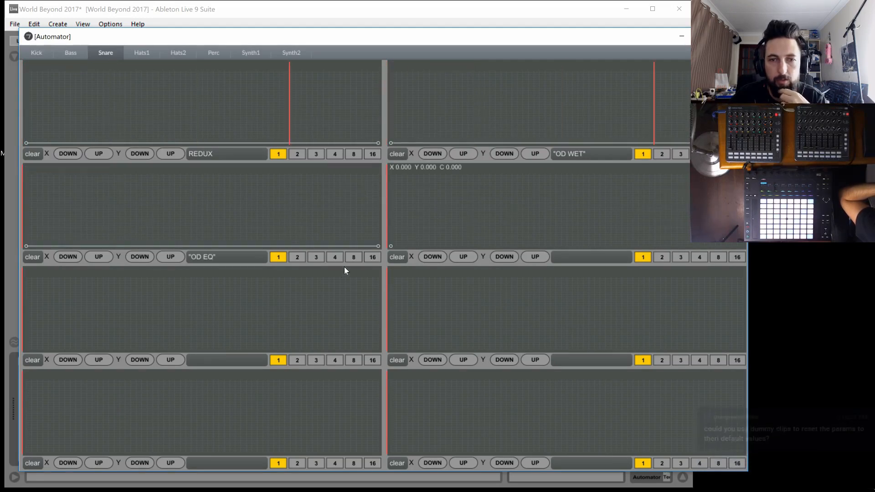
{"action": "left_click_drag", "start_coordinate": [515, 240], "coordinate": [770, 276]}
Draw flat minimum-level lines across Snare's RVB DECAY, DLY WET, DLY FB and DLY TIME envelopes
{"action": "left_click_drag", "start_coordinate": [62, 341], "coordinate": [1, 378]}
{"action": "left_click_drag", "start_coordinate": [134, 341], "coordinate": [518, 414]}
{"action": "left_click_drag", "start_coordinate": [424, 341], "coordinate": [357, 368]}
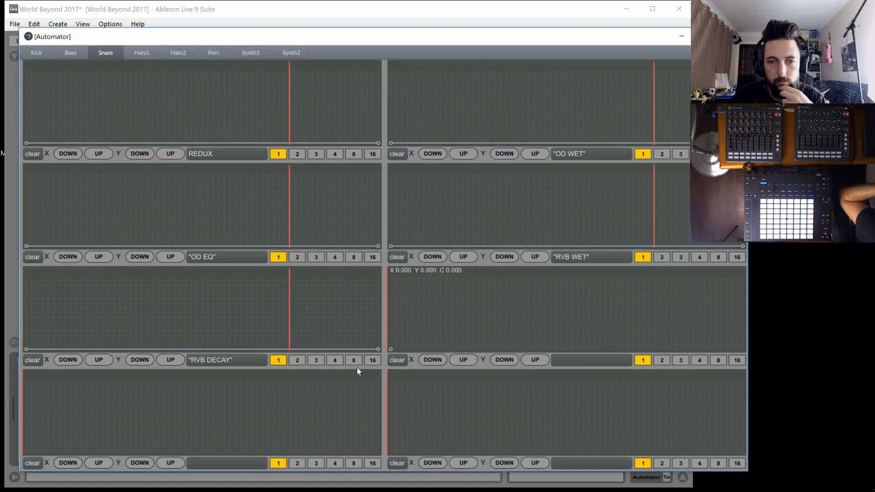
{"action": "left_click_drag", "start_coordinate": [505, 342], "coordinate": [853, 385]}
{"action": "left_click_drag", "start_coordinate": [64, 440], "coordinate": [17, 466]}
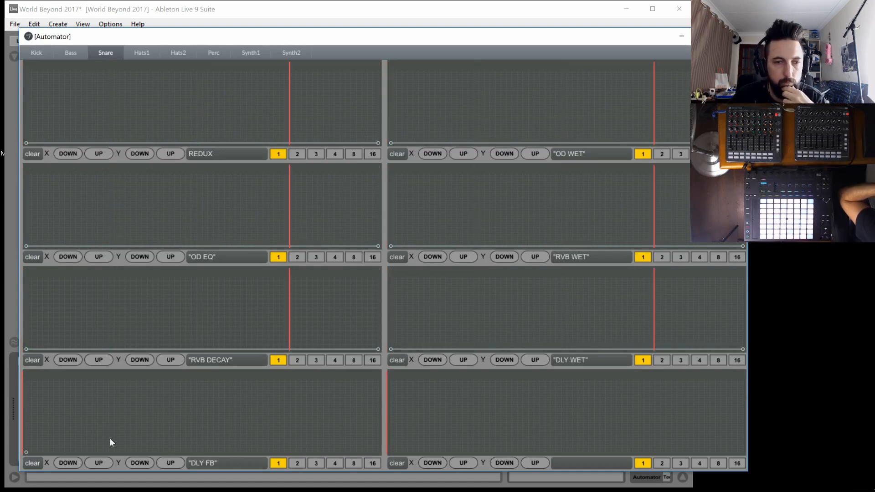
{"action": "left_click_drag", "start_coordinate": [136, 442], "coordinate": [567, 481]}
{"action": "left_click_drag", "start_coordinate": [426, 442], "coordinate": [333, 461]}
{"action": "left_click_drag", "start_coordinate": [478, 445], "coordinate": [774, 465]}
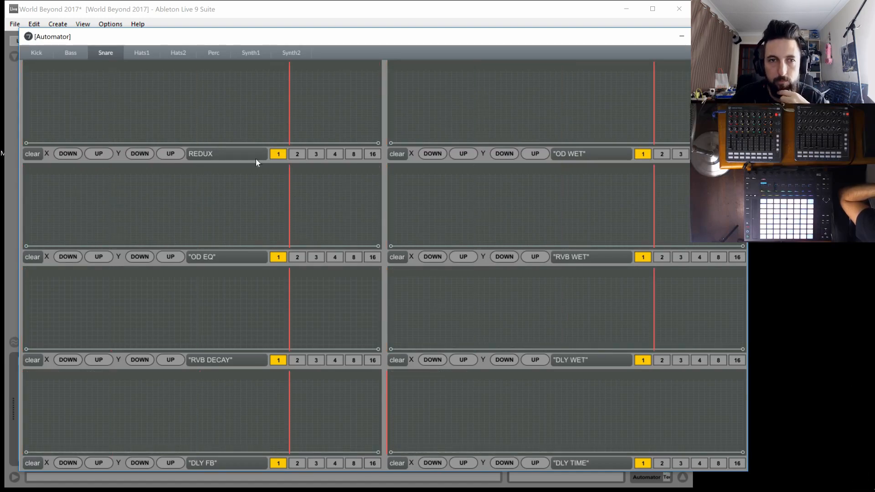
On the Hats1 page, draw flat minimum-level lines across the CORPUS WET and CORPUS DECAY envelopes
{"action": "left_click", "coordinate": [136, 55]}
{"action": "left_click_drag", "start_coordinate": [75, 124], "coordinate": [413, 170]}
{"action": "left_click_drag", "start_coordinate": [433, 120], "coordinate": [384, 151]}
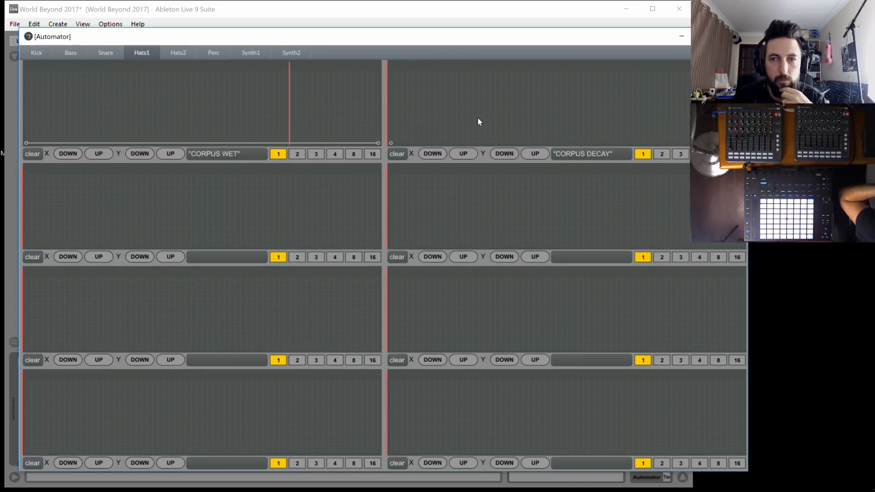
{"action": "left_click_drag", "start_coordinate": [478, 118], "coordinate": [766, 159]}
On the Bass page, try a dip in the LPF envelope and clear the whole envelope
{"action": "left_click", "coordinate": [103, 52]}
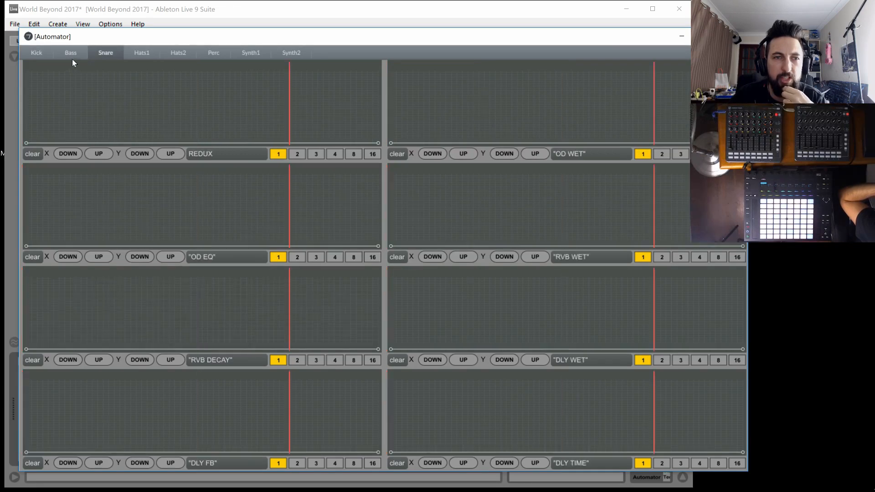
{"action": "left_click", "coordinate": [71, 55]}
{"action": "left_click_drag", "start_coordinate": [116, 95], "coordinate": [197, 27]}
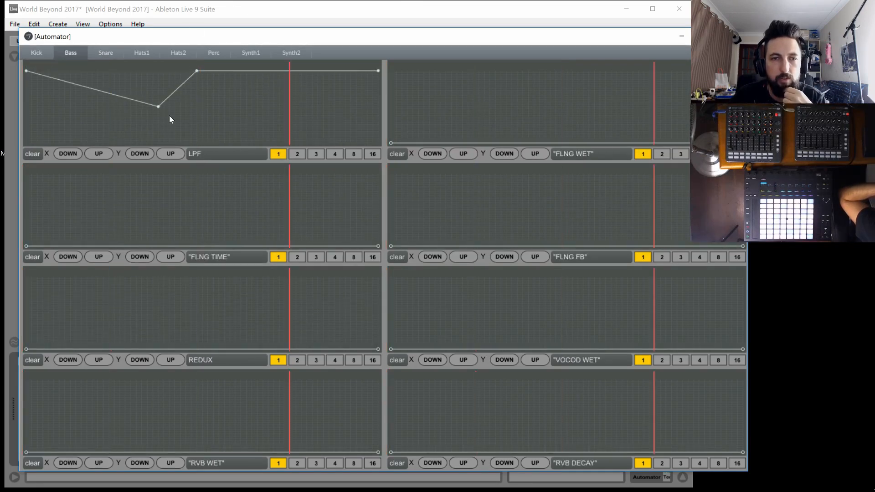
{"action": "left_click", "coordinate": [29, 155]}
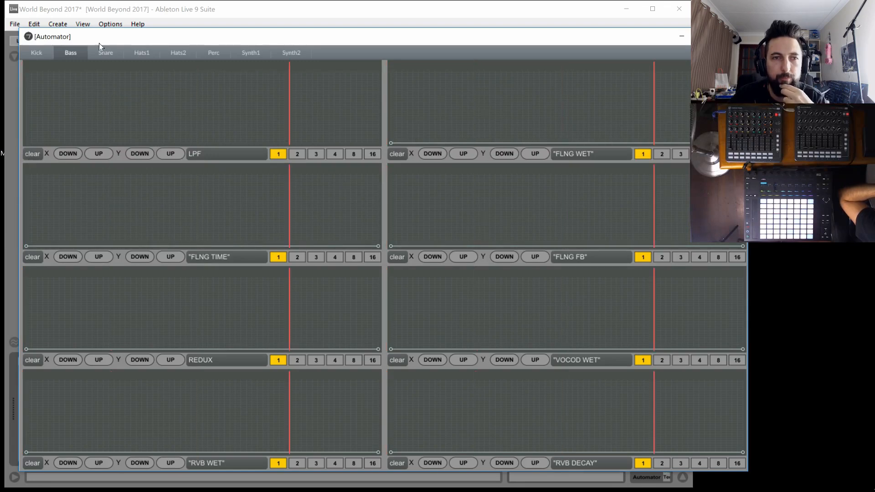
On the Hats1 page, try shaping a narrow peak in the CORPUS WET envelope and clear the envelope
{"action": "left_click", "coordinate": [142, 52]}
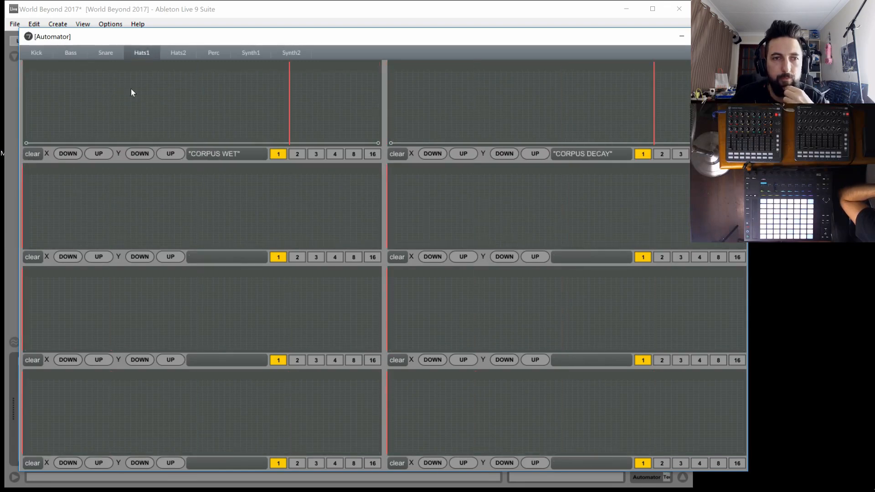
{"action": "left_click", "coordinate": [185, 99]}
{"action": "left_click", "coordinate": [196, 143]}
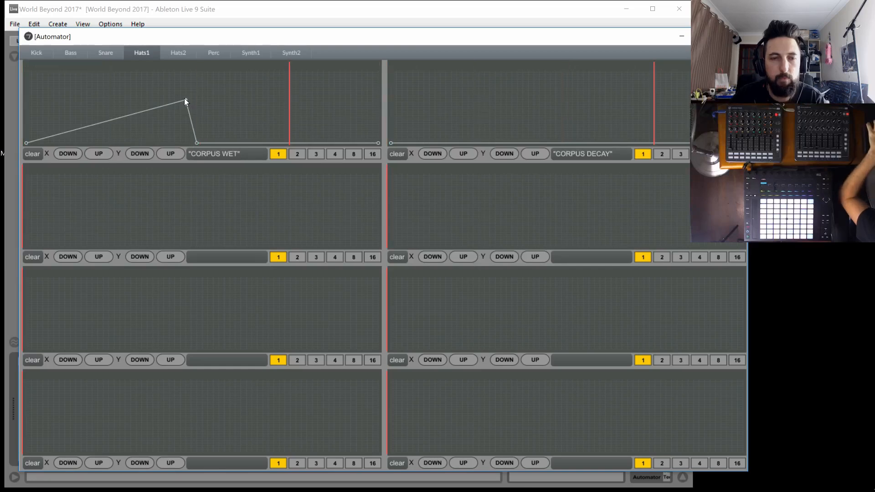
{"action": "left_click", "coordinate": [164, 143]}
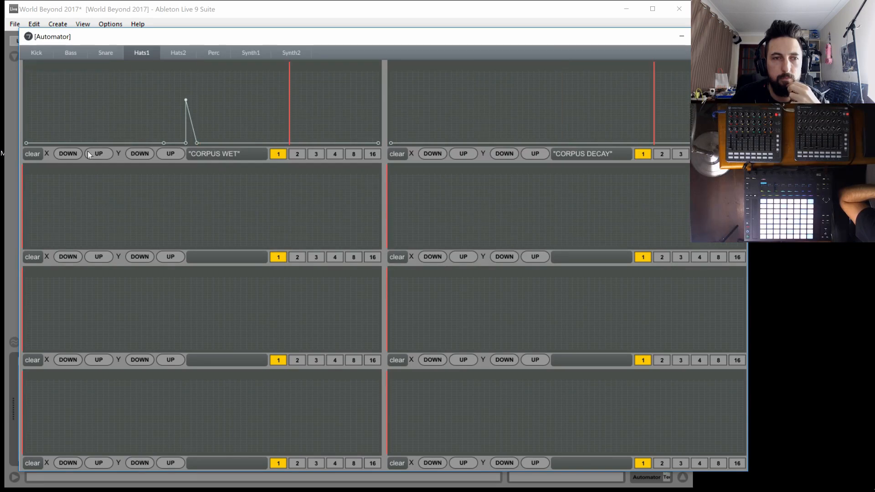
{"action": "left_click", "coordinate": [32, 154]}
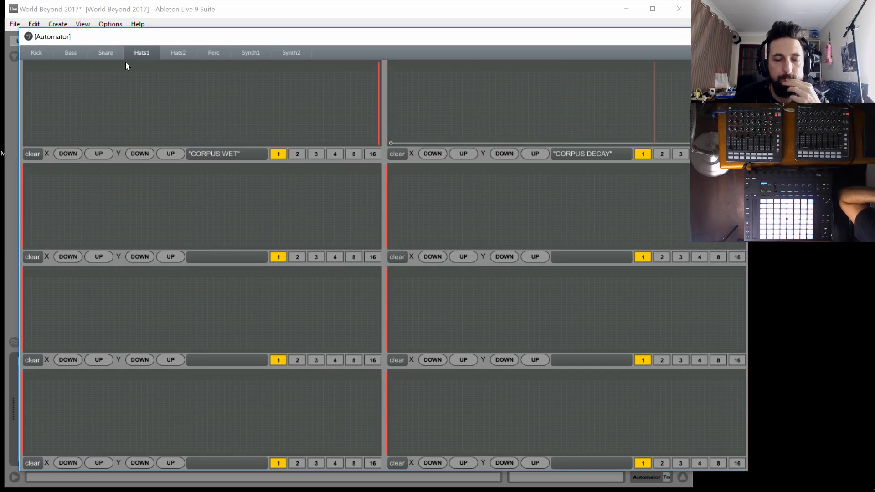
Redraw Hats1's CORPUS WET envelope as a flat minimum-level line with a breakpoint near the middle
{"action": "left_click_drag", "start_coordinate": [35, 130], "coordinate": [5, 143]}
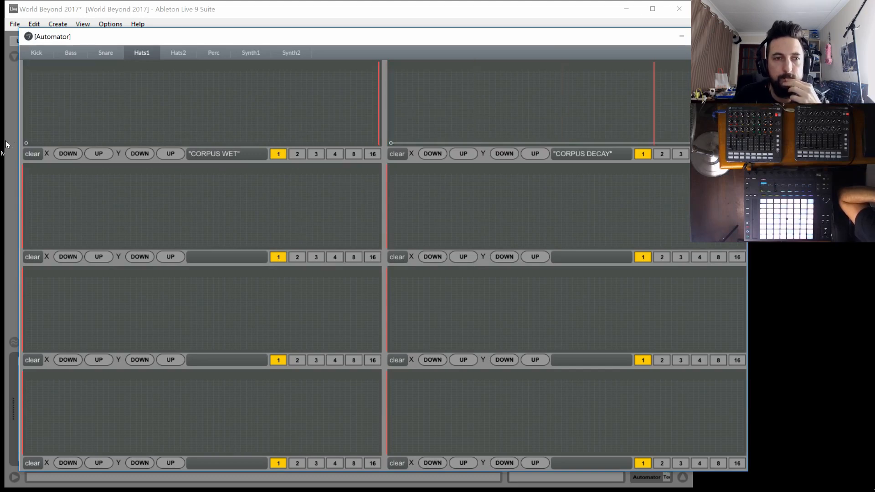
{"action": "left_click", "coordinate": [189, 122]}
{"action": "left_click_drag", "start_coordinate": [355, 140], "coordinate": [445, 153]}
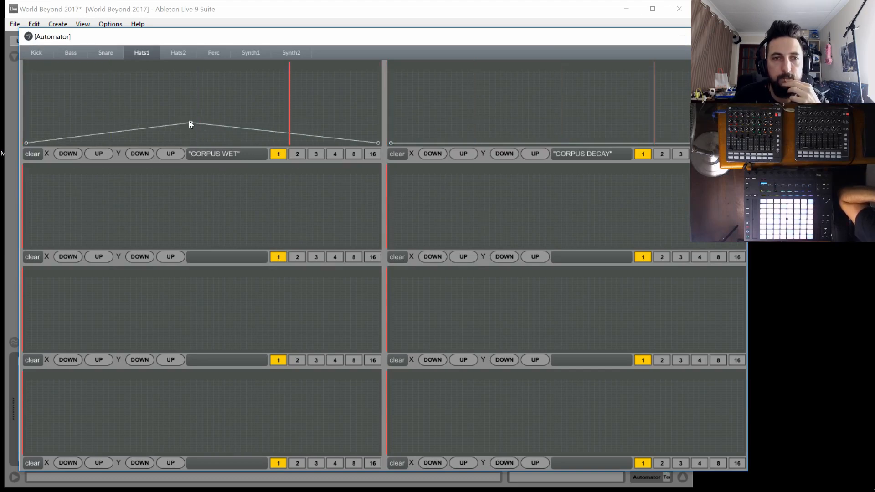
{"action": "left_click", "coordinate": [191, 142]}
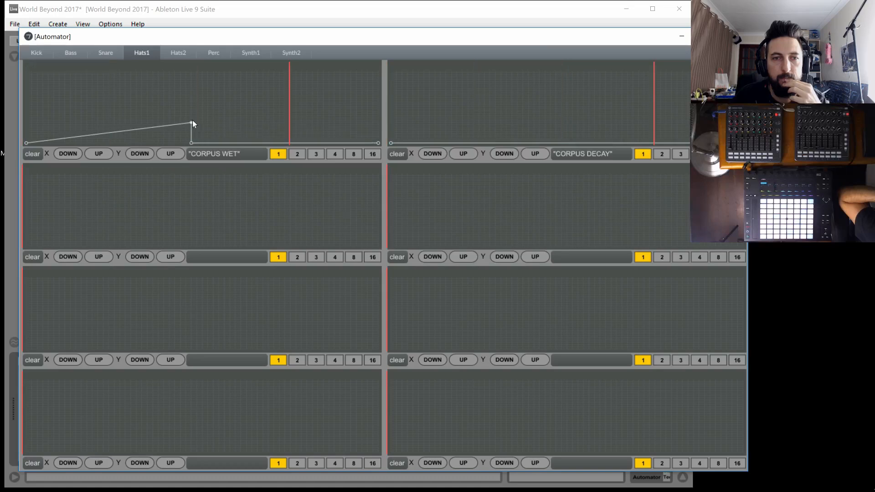
{"action": "left_click_drag", "start_coordinate": [190, 122], "coordinate": [194, 144]}
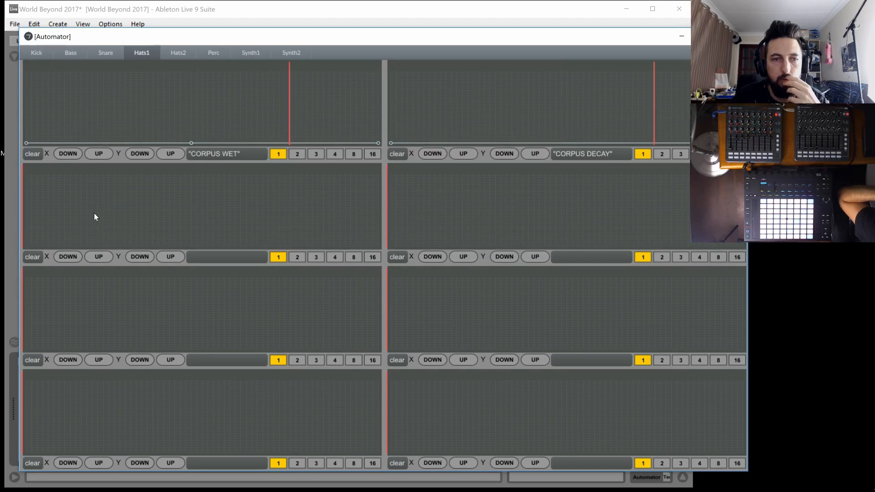
Place minimum-level start points in Hats1's CORPUS TUNE and CORPUS MAT envelopes, and draw a flat minimum-level line across OD WET
{"action": "left_click_drag", "start_coordinate": [50, 238], "coordinate": [7, 263]}
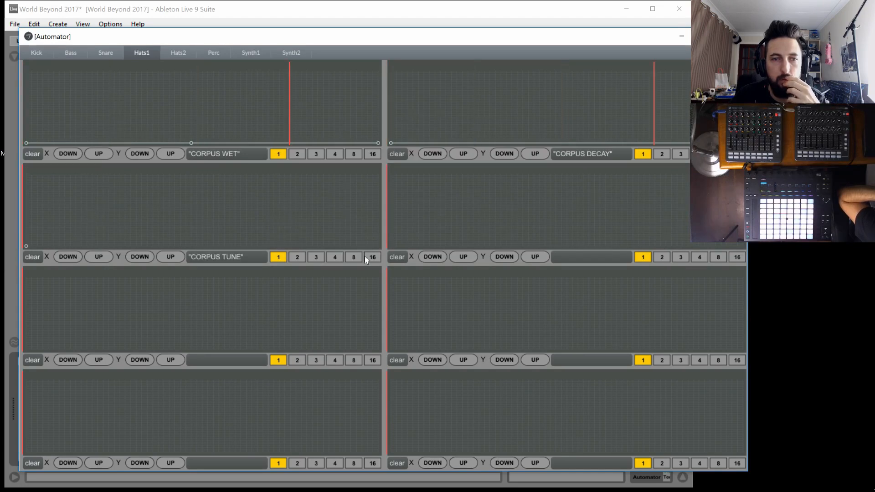
{"action": "left_click_drag", "start_coordinate": [50, 340], "coordinate": [13, 374]}
{"action": "left_click_drag", "start_coordinate": [387, 329], "coordinate": [352, 358]}
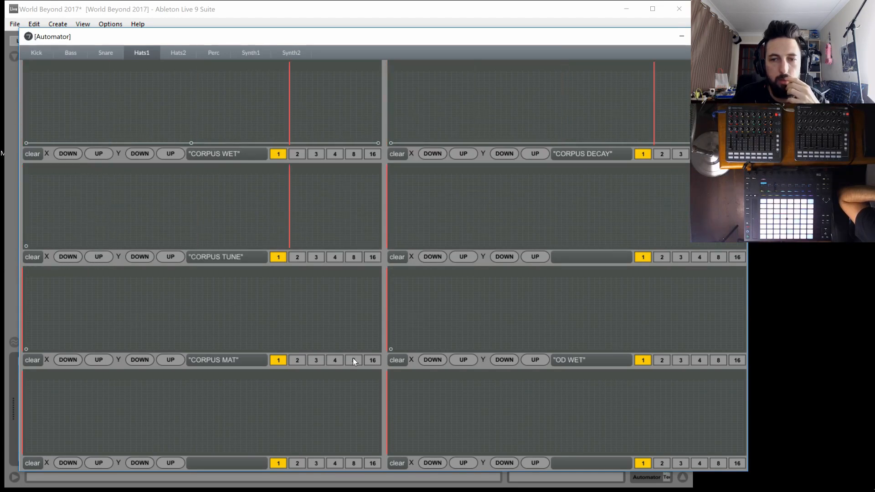
{"action": "left_click", "coordinate": [565, 336]}
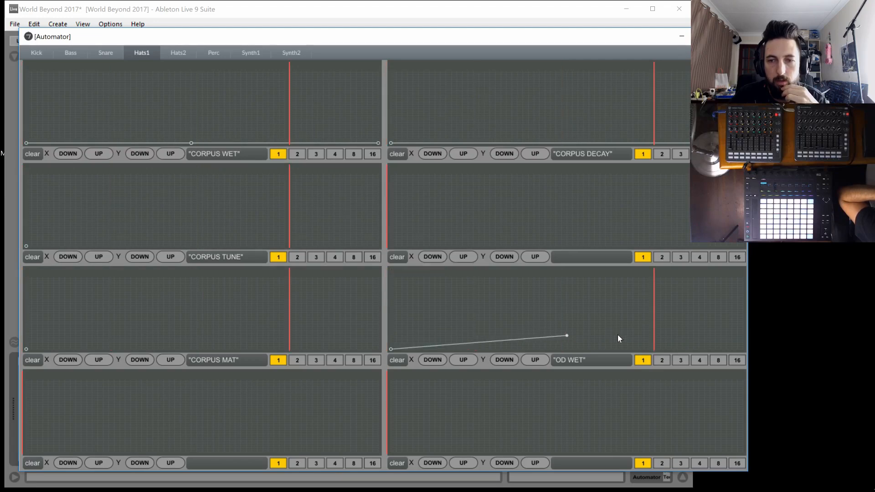
{"action": "left_click_drag", "start_coordinate": [647, 343], "coordinate": [803, 371]}
{"action": "left_click_drag", "start_coordinate": [567, 334], "coordinate": [565, 368]}
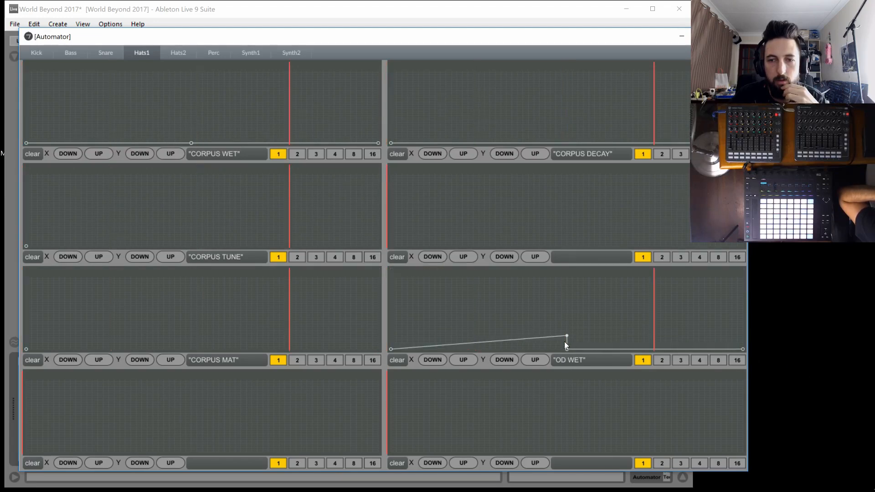
{"action": "left_click_drag", "start_coordinate": [567, 335], "coordinate": [558, 366]}
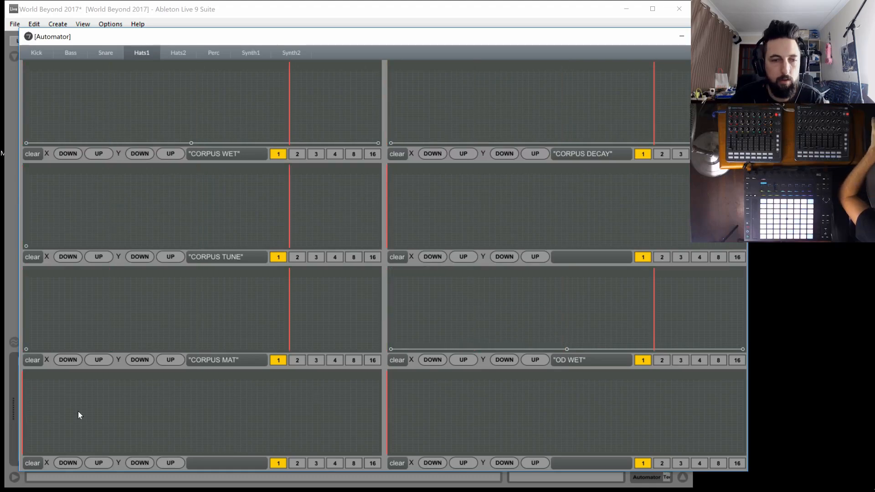
Draw Hats1's OD FREQ envelope rising from the minimum to a low peak near the middle and returning to the minimum
{"action": "left_click_drag", "start_coordinate": [73, 413], "coordinate": [9, 475]}
{"action": "left_click", "coordinate": [197, 427]}
{"action": "left_click_drag", "start_coordinate": [325, 424], "coordinate": [387, 470]}
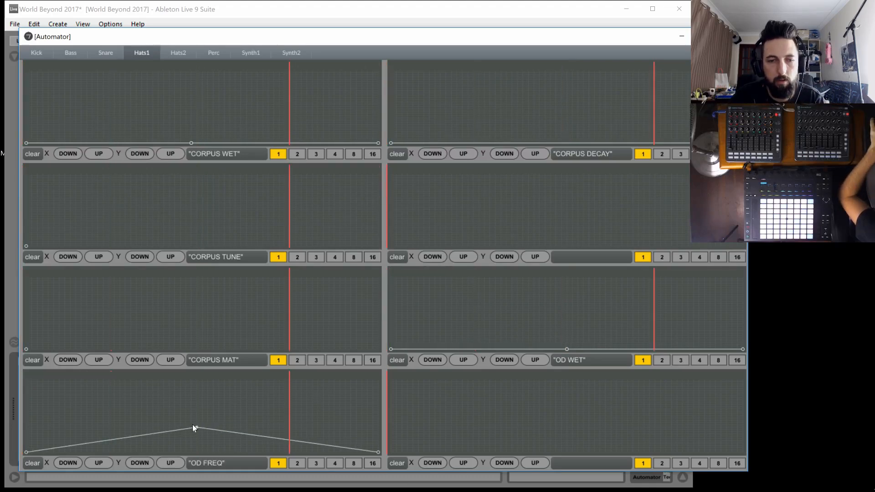
Draw a flat minimum-level line with a middle breakpoint across Hats1's REDUX envelope
{"action": "left_click_drag", "start_coordinate": [401, 428], "coordinate": [370, 465]}
{"action": "left_click_drag", "start_coordinate": [538, 440], "coordinate": [572, 422]}
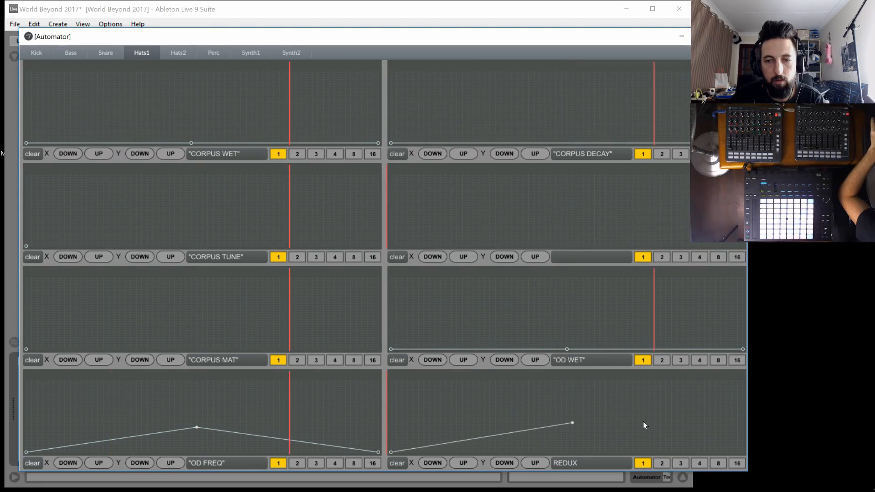
{"action": "left_click_drag", "start_coordinate": [645, 423], "coordinate": [747, 464]}
{"action": "left_click_drag", "start_coordinate": [572, 423], "coordinate": [574, 458]}
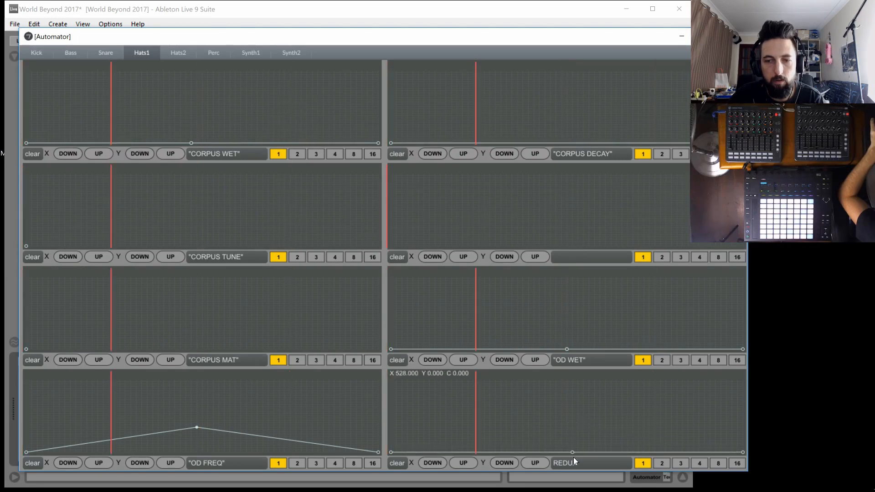
On the Hats2 page, draw a flat minimum-level line across the BPRT CHANCE envelope
{"action": "left_click", "coordinate": [176, 53]}
{"action": "left_click", "coordinate": [109, 127]}
{"action": "left_click_drag", "start_coordinate": [94, 140], "coordinate": [20, 159]}
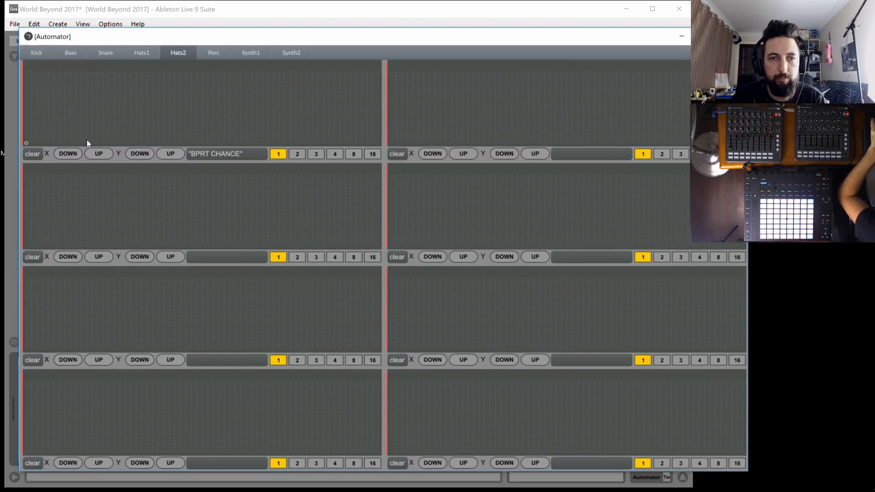
{"action": "left_click_drag", "start_coordinate": [255, 131], "coordinate": [263, 130]}
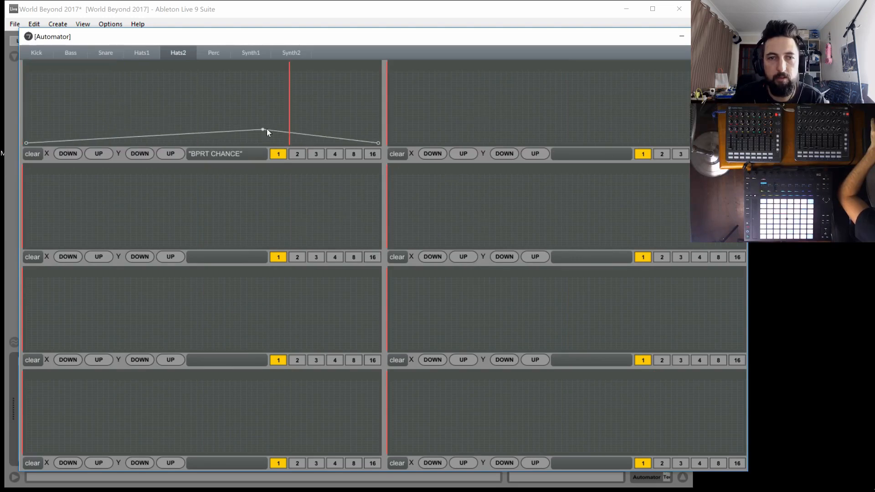
{"action": "left_click", "coordinate": [262, 130], "text": "shift"}
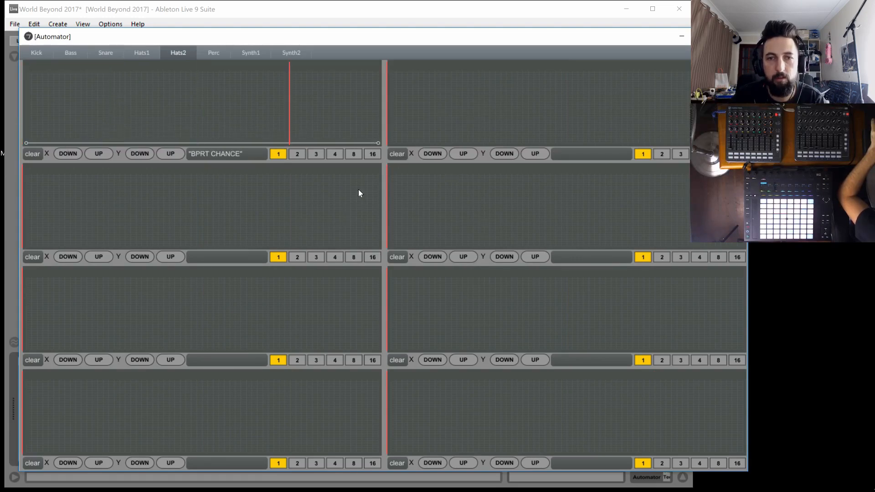
Place minimum-level start points in Hats2's BPRT GRID and PHASE FREQ envelopes, and draw a flat minimum-level line across PHASE WET
{"action": "left_click_drag", "start_coordinate": [396, 141], "coordinate": [276, 198]}
{"action": "left_click_drag", "start_coordinate": [70, 232], "coordinate": [3, 289]}
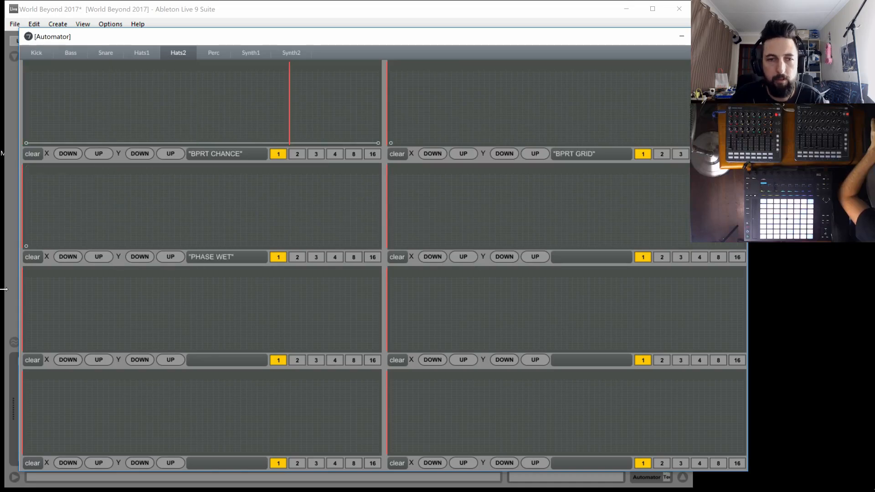
{"action": "left_click", "coordinate": [192, 228]}
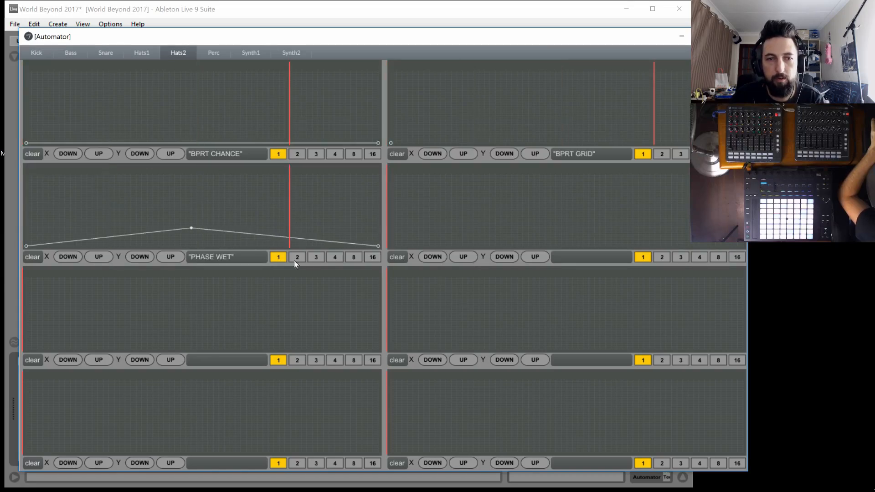
{"action": "left_click_drag", "start_coordinate": [191, 226], "coordinate": [191, 262]}
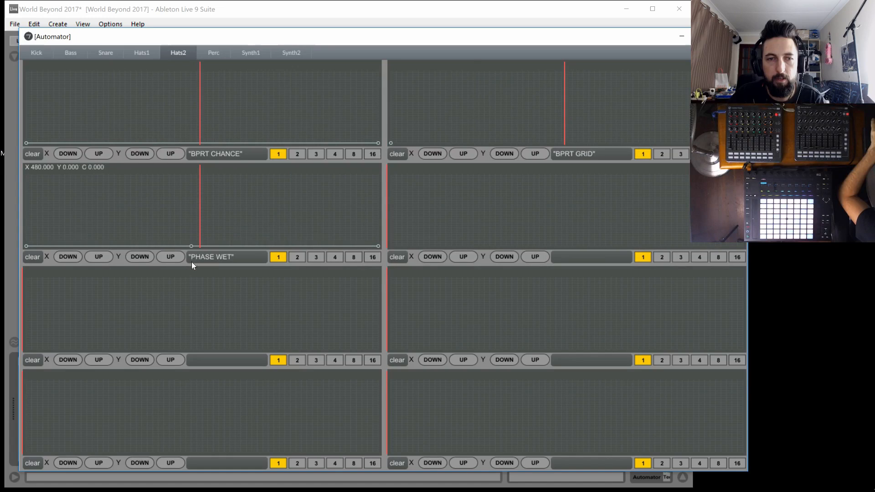
{"action": "left_click", "coordinate": [417, 246]}
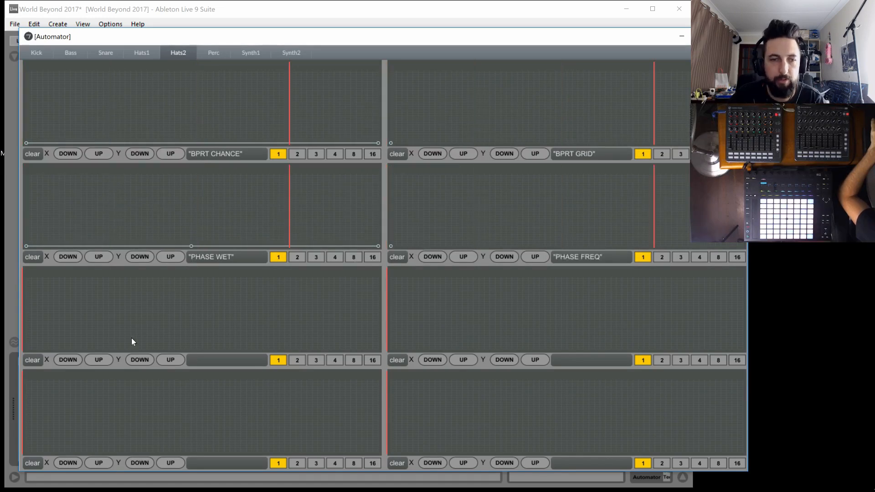
Draw flat minimum-level lines across Hats2's VOCOD WET and VOCOD FMNT envelopes
{"action": "left_click_drag", "start_coordinate": [131, 338], "coordinate": [3, 374]}
{"action": "left_click", "coordinate": [192, 340]}
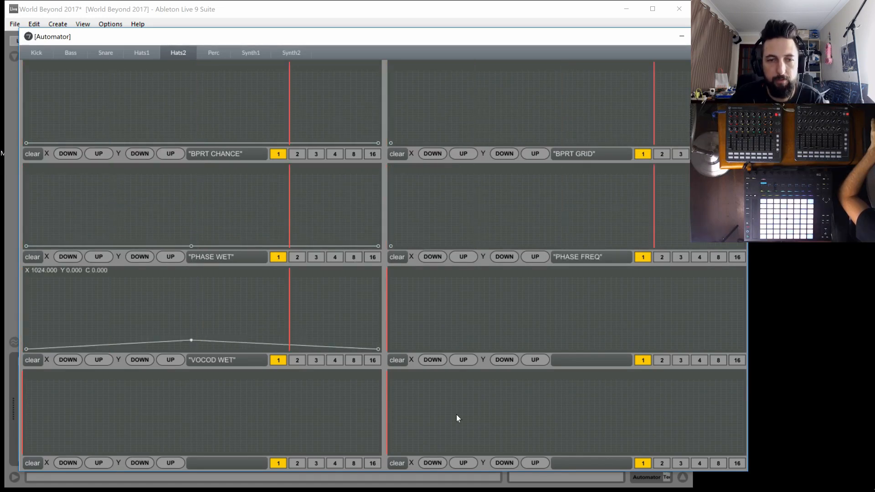
{"action": "left_click_drag", "start_coordinate": [191, 340], "coordinate": [188, 368]}
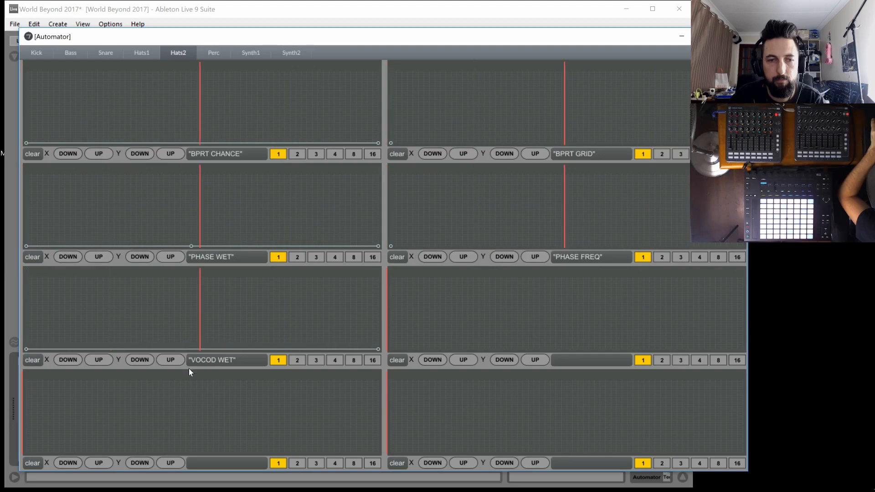
{"action": "left_click", "coordinate": [417, 343]}
{"action": "left_click", "coordinate": [571, 333]}
{"action": "left_click_drag", "start_coordinate": [638, 336], "coordinate": [748, 353]}
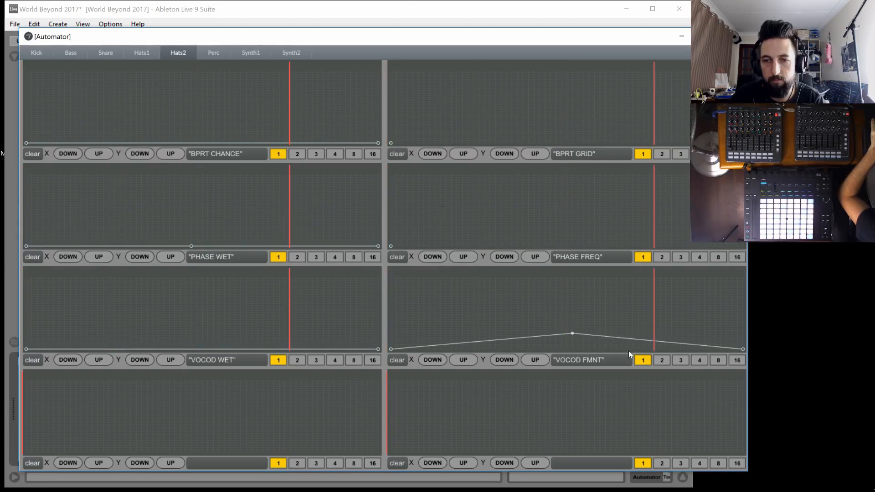
{"action": "left_click_drag", "start_coordinate": [571, 334], "coordinate": [570, 356]}
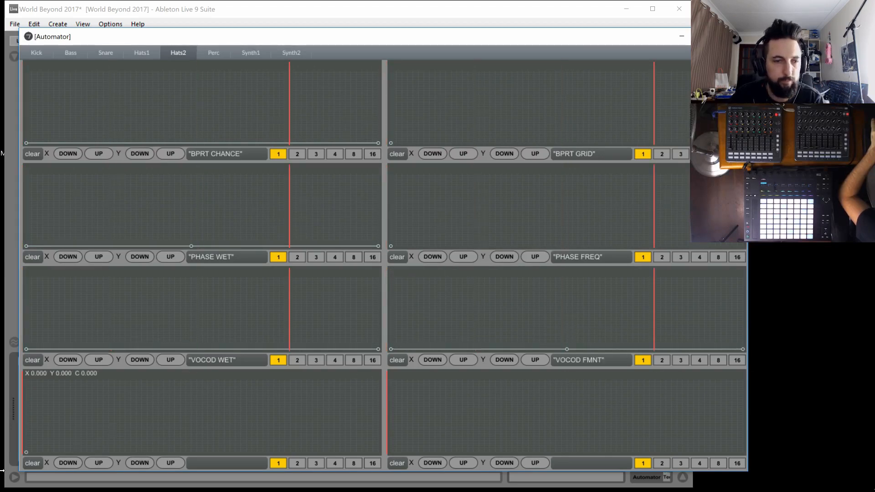
Draw a flat minimum-level line with a middle breakpoint across Hats2's VOCOD DEPTH envelope
{"action": "left_click", "coordinate": [201, 429]}
{"action": "left_click", "coordinate": [202, 430]}
{"action": "left_click_drag", "start_coordinate": [305, 424], "coordinate": [479, 482]}
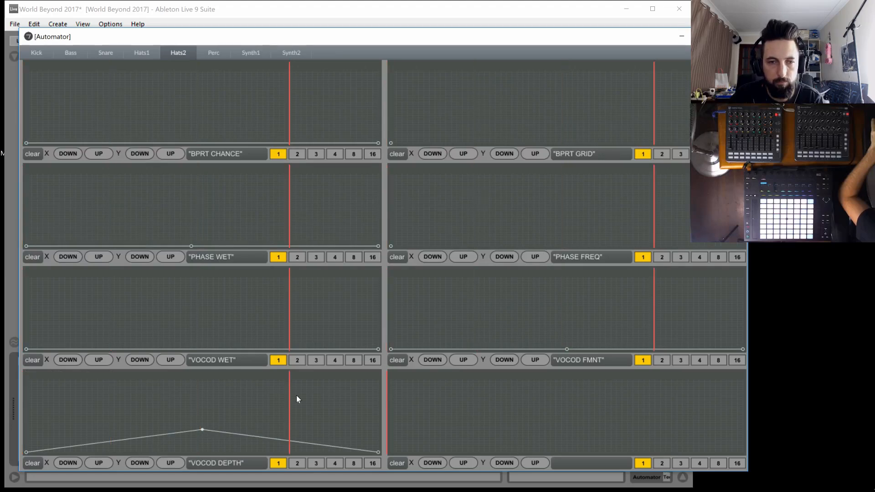
{"action": "left_click", "coordinate": [202, 429]}
{"action": "left_click_drag", "start_coordinate": [202, 430], "coordinate": [203, 457]}
Draw a flat minimum-level line with a middle breakpoint across Hats2's VOCOD REL envelope, and place a near-minimum middle breakpoint in BPRT GRID
{"action": "left_click_drag", "start_coordinate": [437, 431], "coordinate": [387, 457]}
{"action": "left_click", "coordinate": [539, 428]}
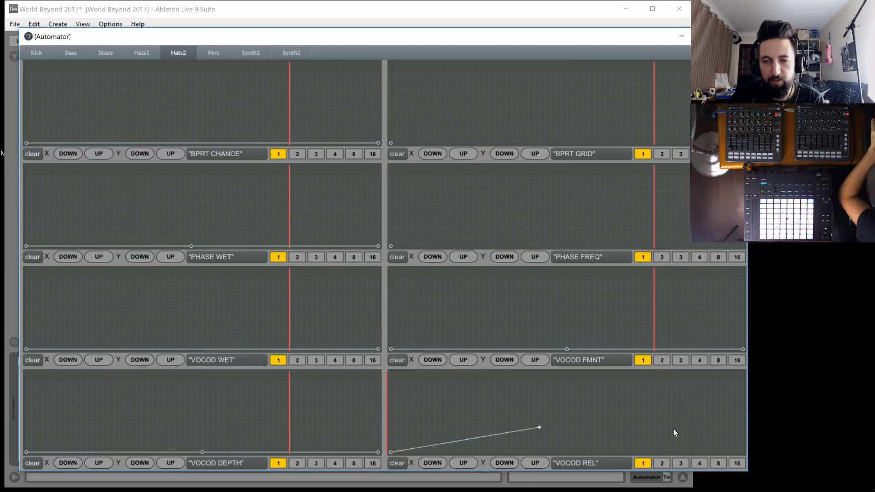
{"action": "left_click_drag", "start_coordinate": [674, 428], "coordinate": [748, 458]}
{"action": "left_click_drag", "start_coordinate": [537, 426], "coordinate": [535, 469]}
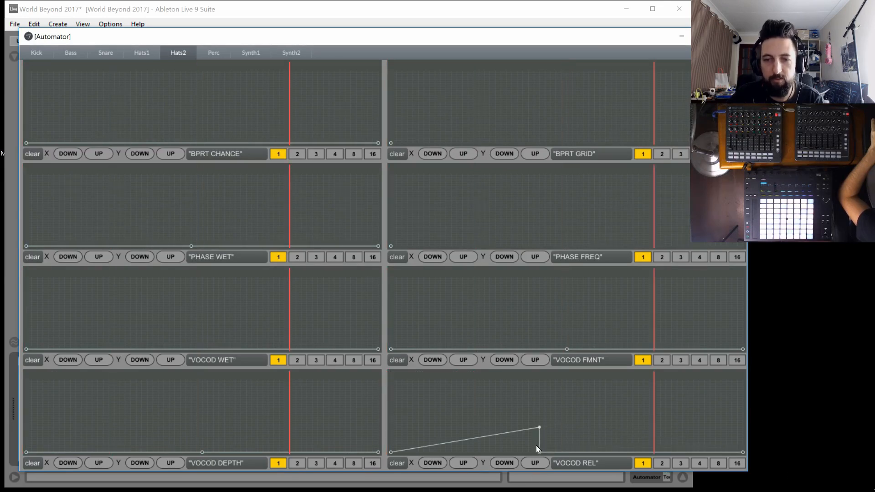
{"action": "left_click", "coordinate": [535, 429]}
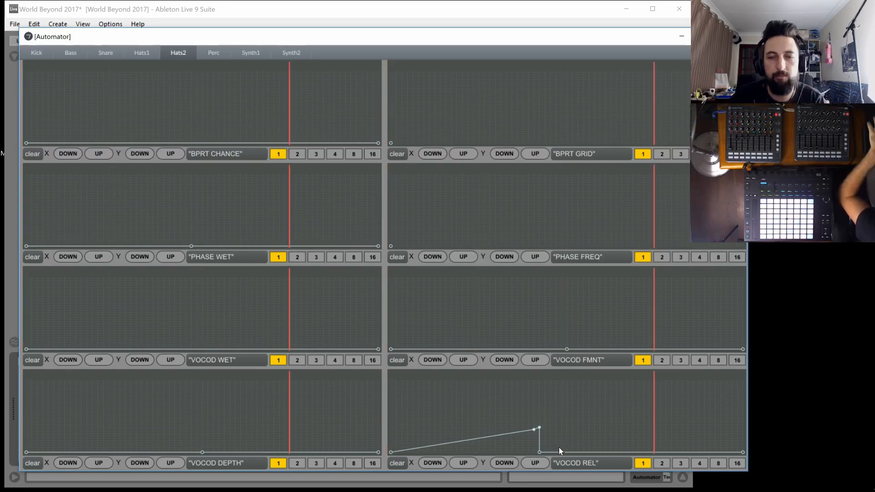
{"action": "left_click_drag", "start_coordinate": [541, 427], "coordinate": [534, 427]}
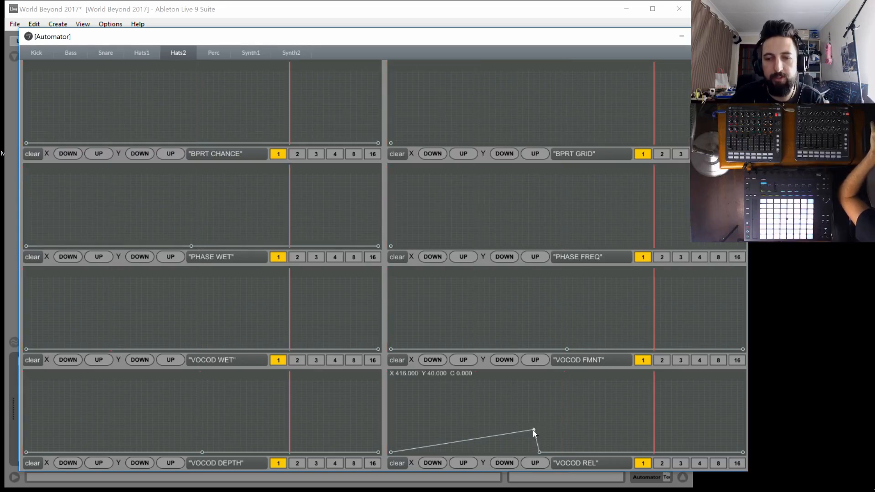
{"action": "left_click", "coordinate": [532, 429], "text": "shift"}
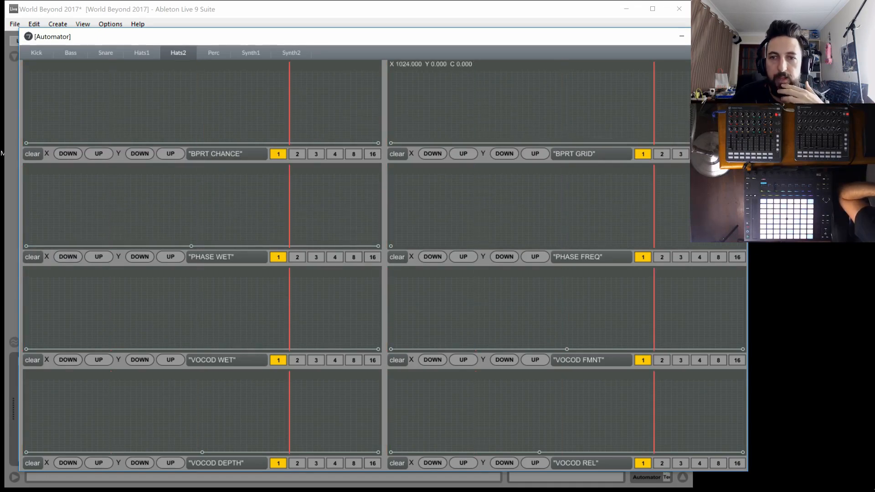
{"action": "mouse_move", "coordinate": [561, 142]}
{"action": "left_mouse_down"}
{"action": "mouse_move", "coordinate": [559, 133]}
{"action": "mouse_move", "coordinate": [565, 141]}
{"action": "left_mouse_up"}
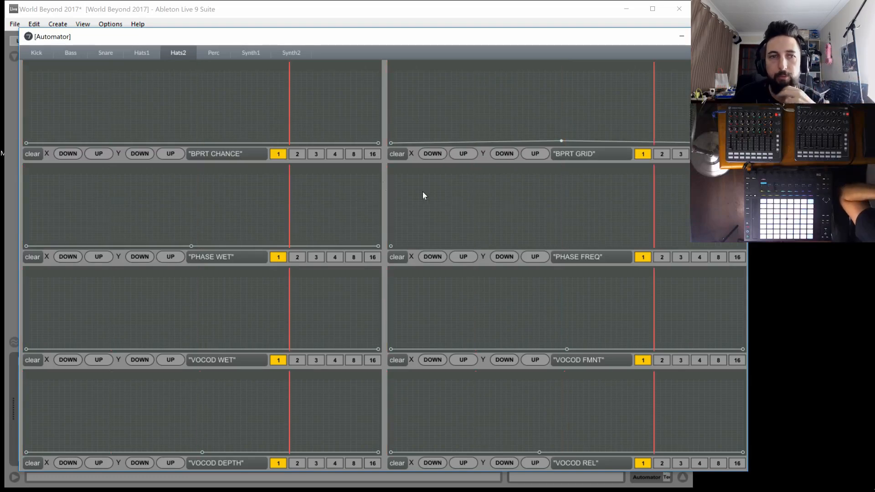
On the Perc page, draw a flat maximum-level line with a middle breakpoint across the LPF envelope
{"action": "left_click", "coordinate": [210, 53]}
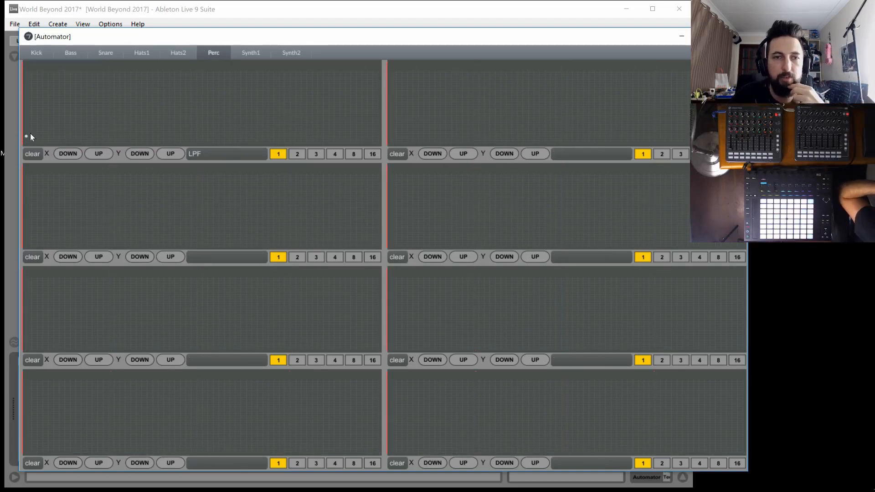
{"action": "left_click", "coordinate": [378, 143]}
{"action": "left_click_drag", "start_coordinate": [270, 116], "coordinate": [379, 71]}
{"action": "left_click_drag", "start_coordinate": [25, 135], "coordinate": [26, 70]}
{"action": "left_click", "coordinate": [197, 93]}
{"action": "left_click", "coordinate": [197, 71]}
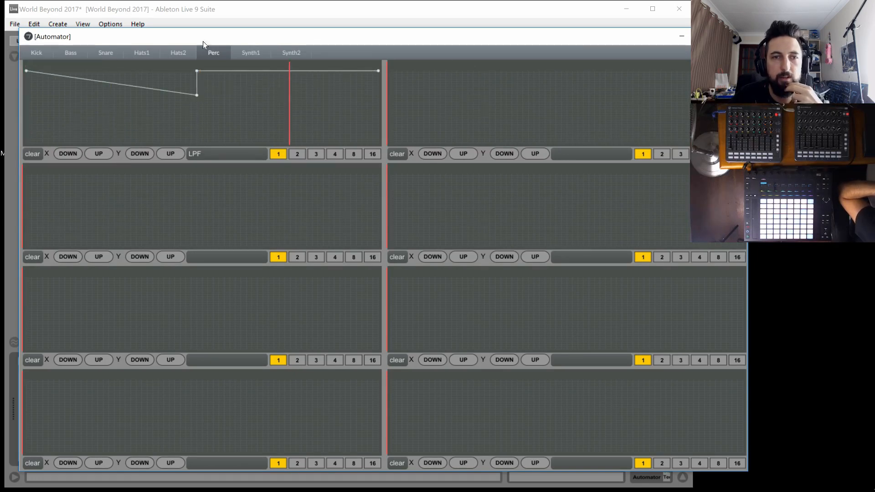
{"action": "left_click", "coordinate": [196, 94], "text": "shift"}
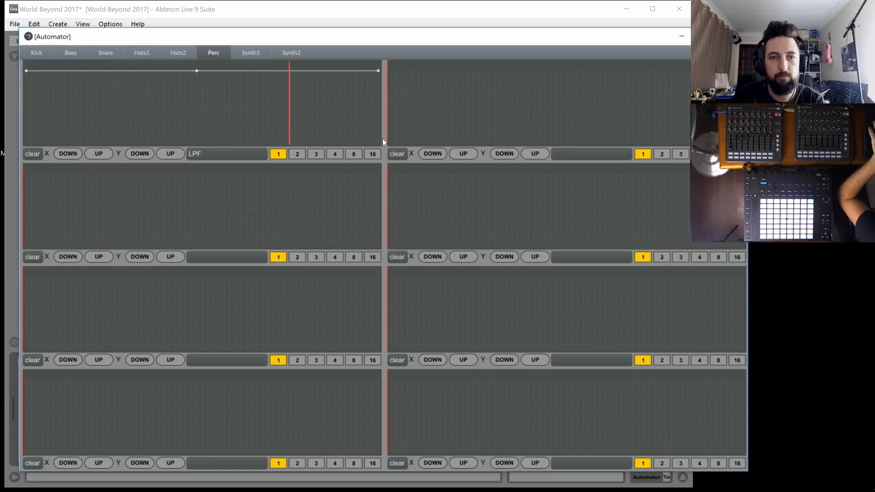
Draw a flat minimum-level line with two middle breakpoints across Perc's HPF envelope
{"action": "left_click_drag", "start_coordinate": [406, 143], "coordinate": [357, 160]}
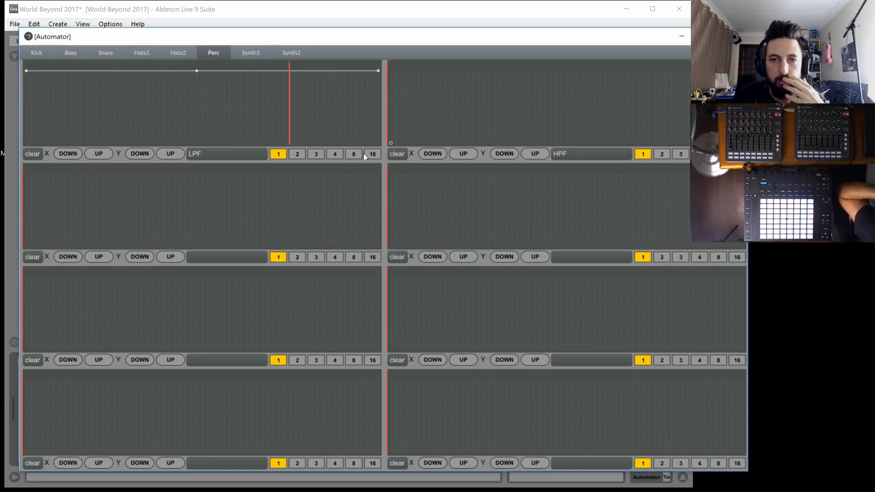
{"action": "left_click_drag", "start_coordinate": [539, 125], "coordinate": [866, 164]}
{"action": "left_click", "coordinate": [578, 125]}
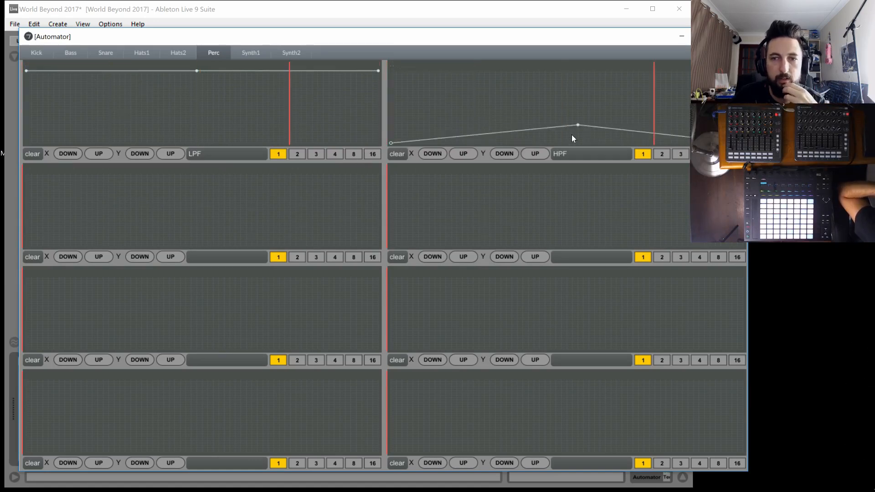
{"action": "left_click", "coordinate": [572, 134]}
{"action": "mouse_move", "coordinate": [574, 132]}
{"action": "left_mouse_down"}
{"action": "mouse_move", "coordinate": [568, 144]}
{"action": "mouse_move", "coordinate": [578, 129]}
{"action": "mouse_move", "coordinate": [577, 148]}
{"action": "left_mouse_up"}
Draw a flat minimum-level line with a middle breakpoint across Perc's DLY WET envelope
{"action": "left_click_drag", "start_coordinate": [43, 193], "coordinate": [12, 258]}
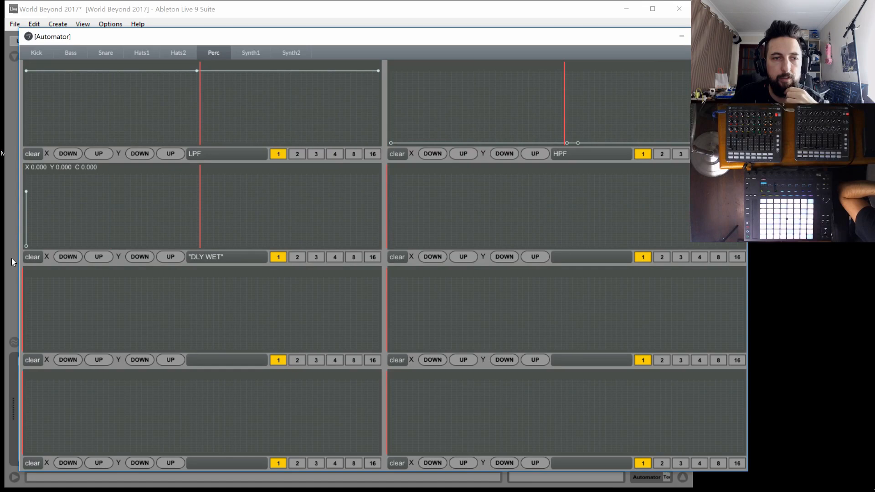
{"action": "left_click", "coordinate": [27, 193], "text": "shift"}
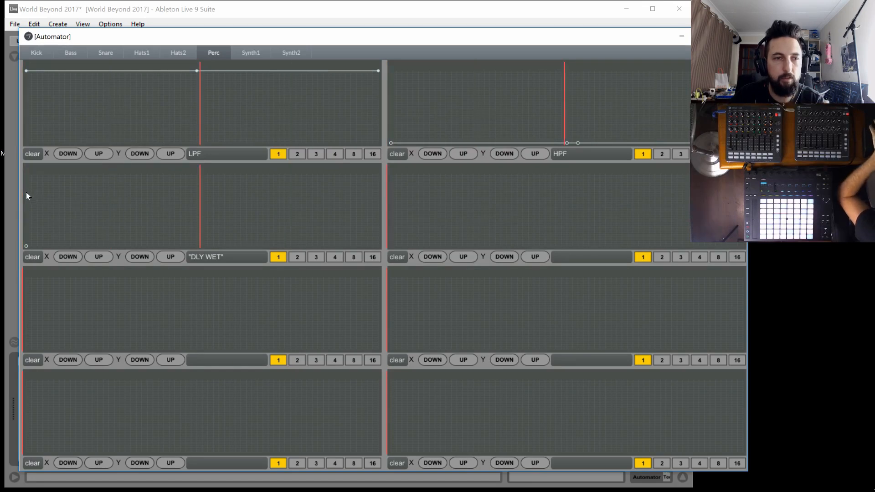
{"action": "left_click", "coordinate": [214, 213]}
{"action": "left_click_drag", "start_coordinate": [365, 239], "coordinate": [417, 270]}
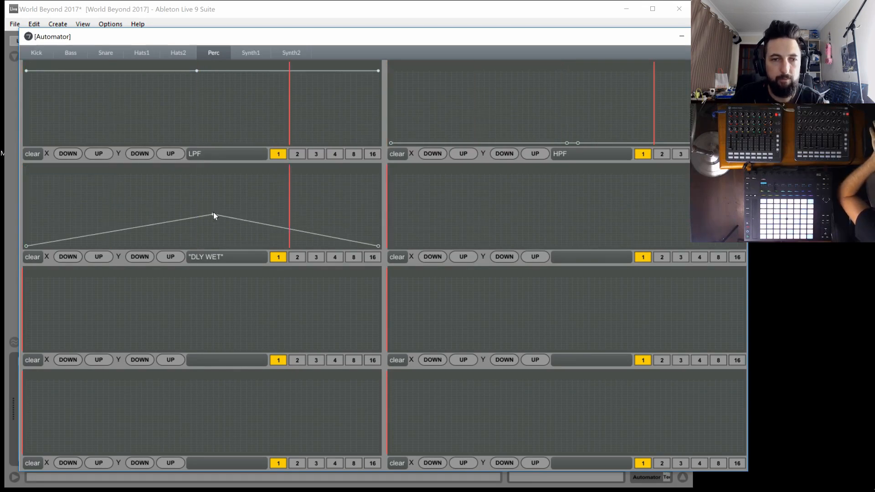
{"action": "left_click_drag", "start_coordinate": [213, 214], "coordinate": [214, 269]}
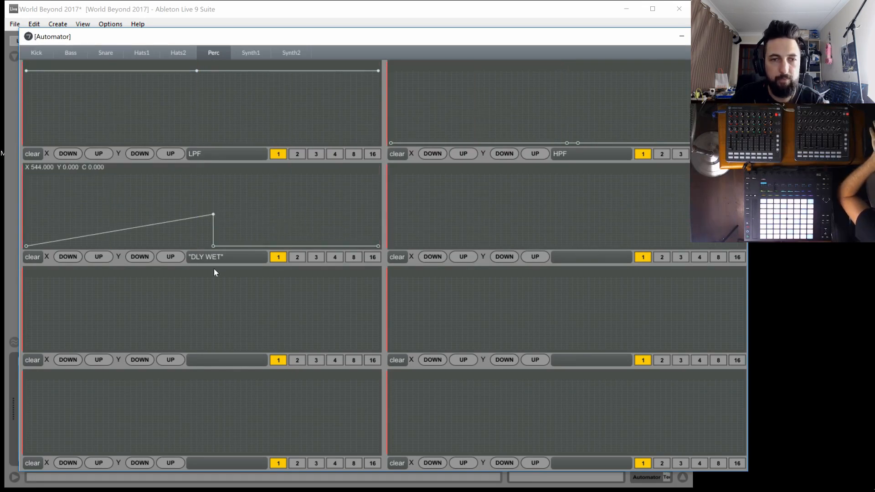
{"action": "left_click", "coordinate": [214, 215], "text": "shift"}
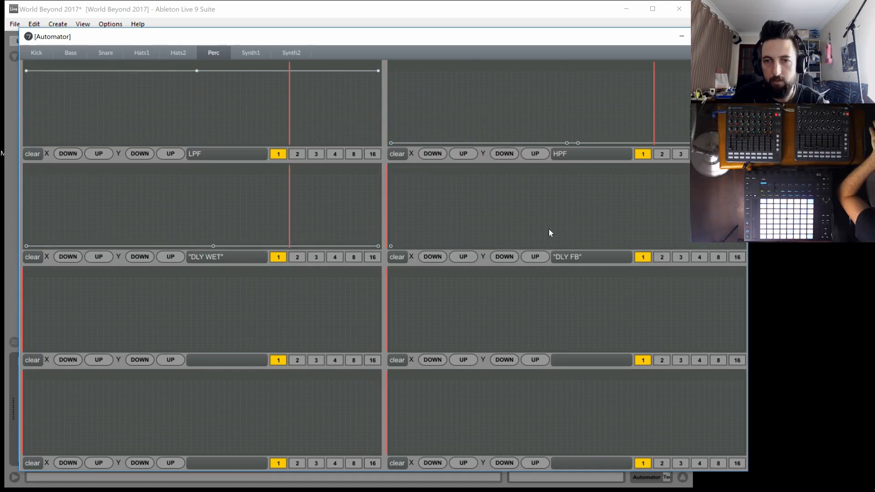
Draw flat minimum-level lines across Perc's DLY FB, DLY TIME, SHIFT FREQ and SHIFT AMNT envelopes
{"action": "left_click_drag", "start_coordinate": [702, 235], "coordinate": [747, 269]}
{"action": "left_click_drag", "start_coordinate": [173, 335], "coordinate": [23, 353]}
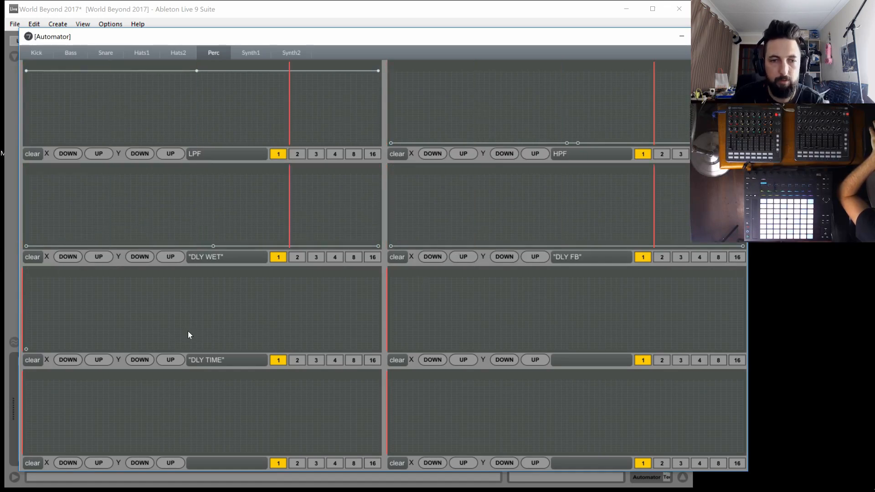
{"action": "left_click_drag", "start_coordinate": [352, 331], "coordinate": [404, 354]}
{"action": "left_click_drag", "start_coordinate": [457, 335], "coordinate": [747, 354]}
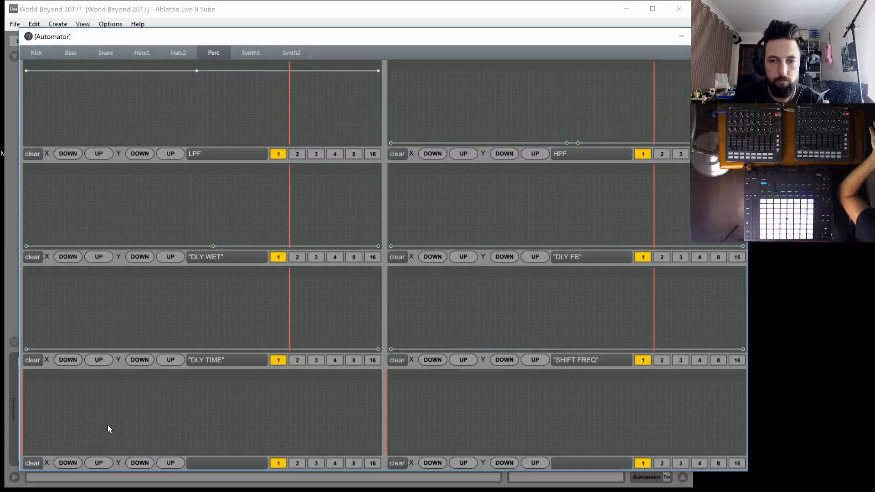
{"action": "left_click_drag", "start_coordinate": [108, 426], "coordinate": [22, 455]}
{"action": "left_click_drag", "start_coordinate": [111, 442], "coordinate": [483, 464]}
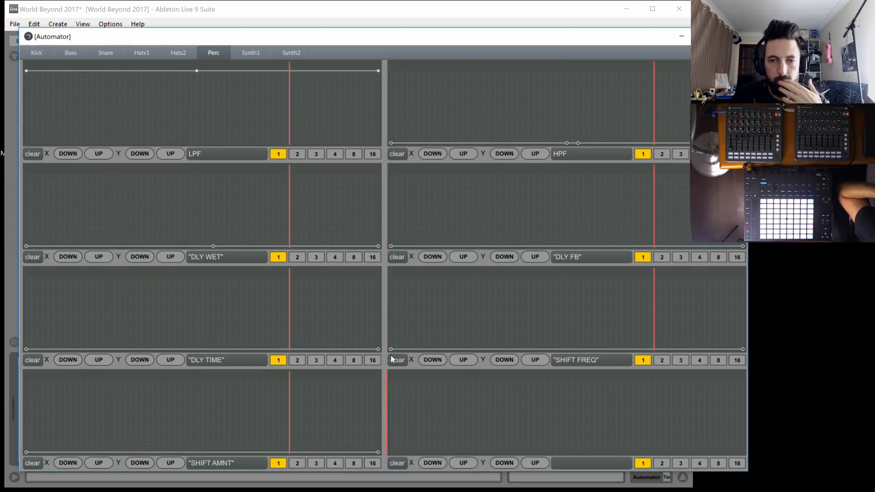
Slope Perc's SHIFT FREQ envelope down from above mid-level through a middle breakpoint, and place a minimum-level start point in SHIFT RATE
{"action": "left_click", "coordinate": [566, 318]}
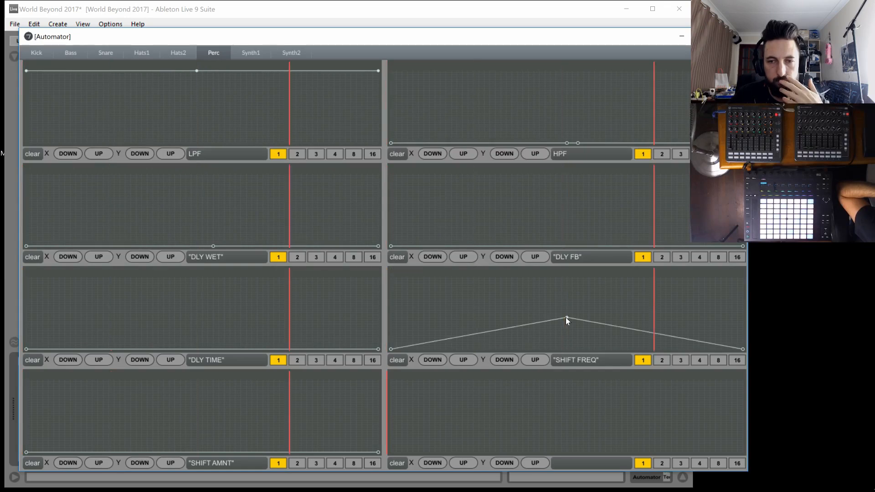
{"action": "left_click_drag", "start_coordinate": [417, 281], "coordinate": [375, 300]}
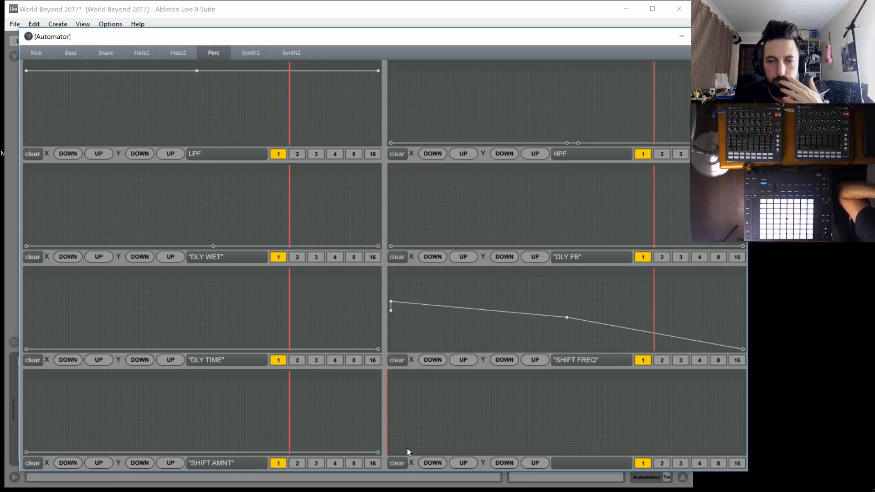
{"action": "left_click", "coordinate": [396, 452]}
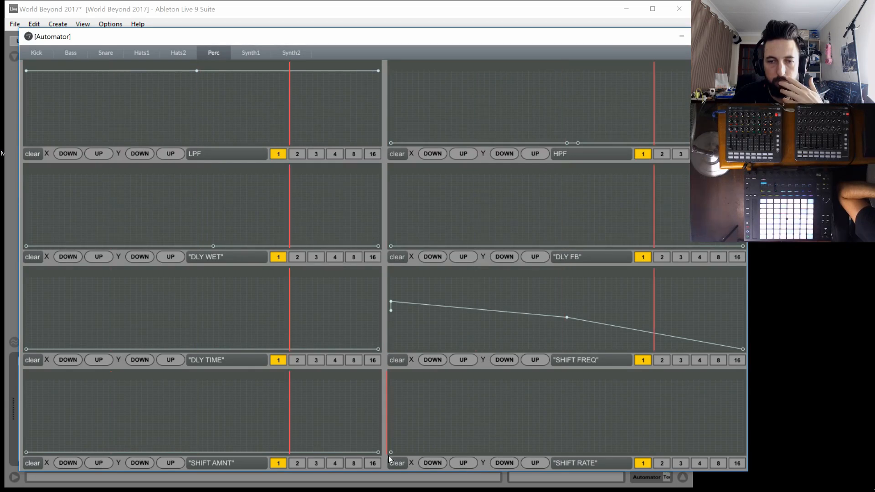
Reopen the Techno Automator on the Synth1 page and draw a flat maximum-level line with a middle breakpoint across LPF
{"action": "left_click", "coordinate": [241, 54]}
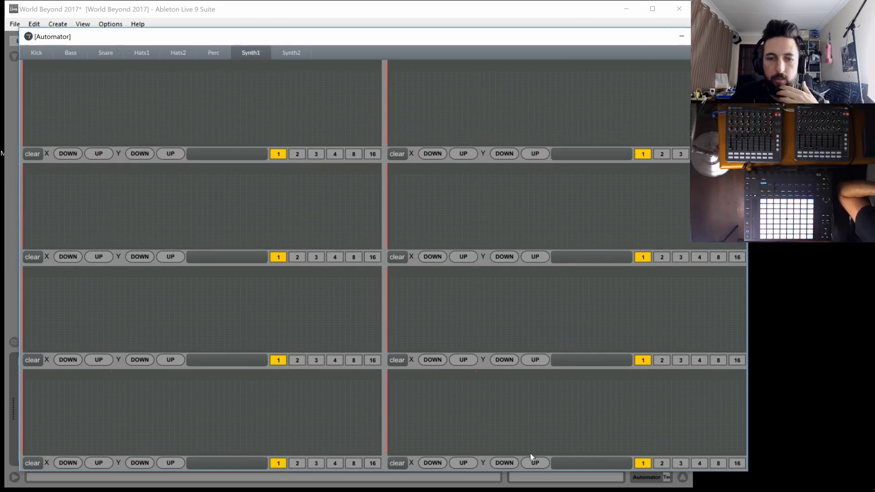
{"action": "left_click", "coordinate": [195, 19]}
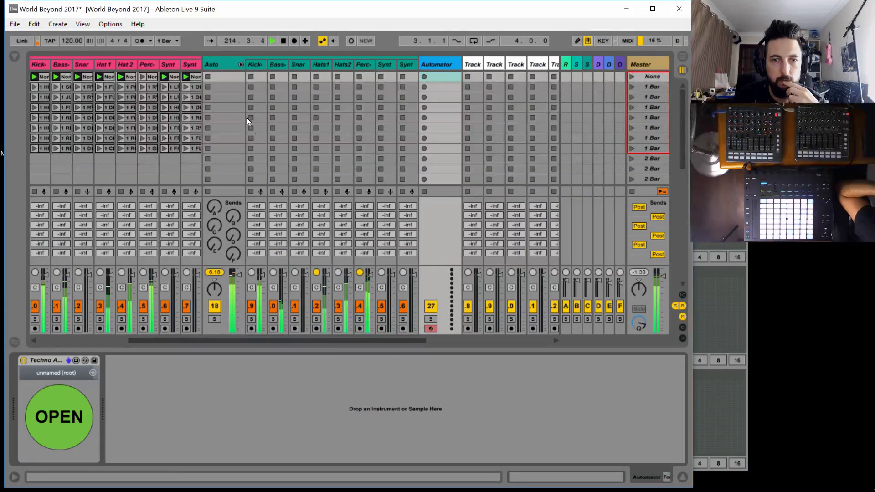
{"action": "left_click", "coordinate": [77, 427]}
{"action": "left_click", "coordinate": [240, 53]}
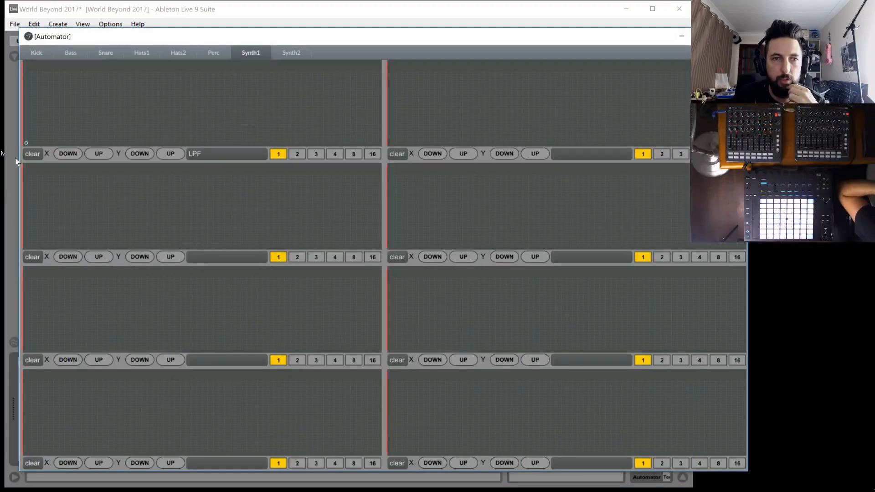
{"action": "left_click_drag", "start_coordinate": [25, 143], "coordinate": [26, 69]}
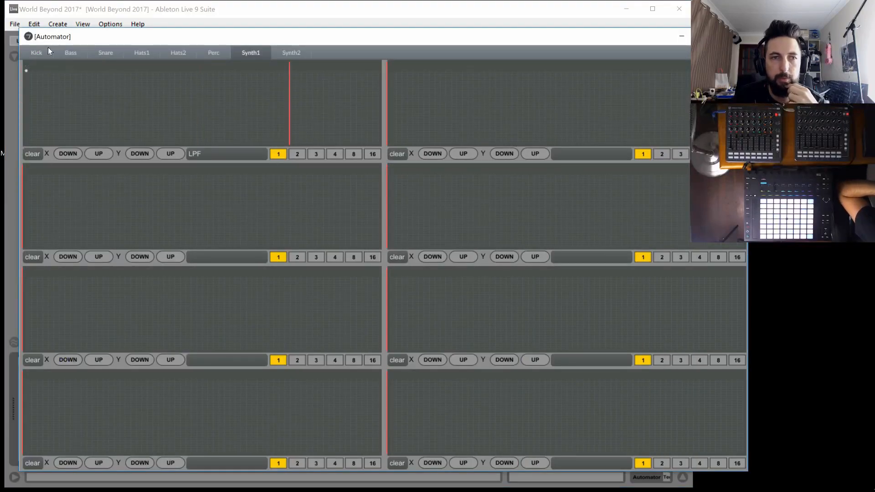
{"action": "left_click", "coordinate": [213, 102]}
{"action": "left_click_drag", "start_coordinate": [215, 104], "coordinate": [219, 69]}
Draw flat minimum-level lines across Synth1's FLNG WET and RVB WET envelopes, adding an intermediate breakpoint in RVB WET
{"action": "left_click", "coordinate": [391, 143]}
{"action": "left_click_drag", "start_coordinate": [729, 103], "coordinate": [745, 144]}
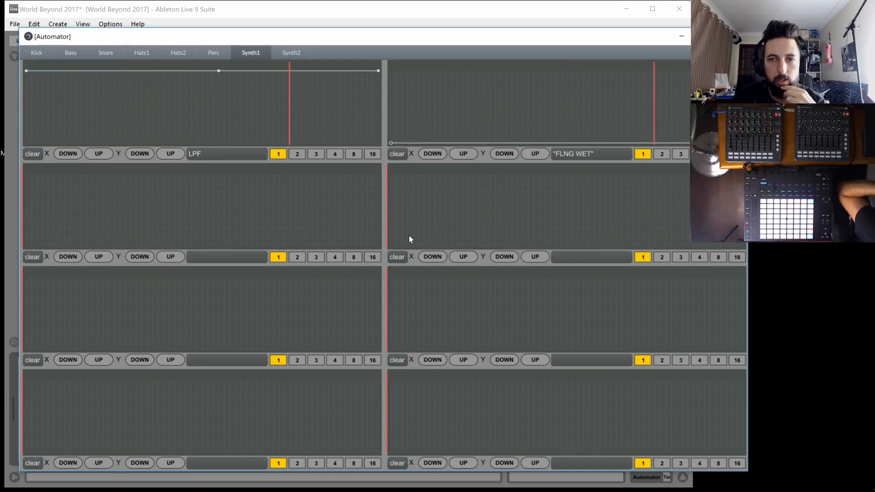
{"action": "left_click", "coordinate": [135, 442]}
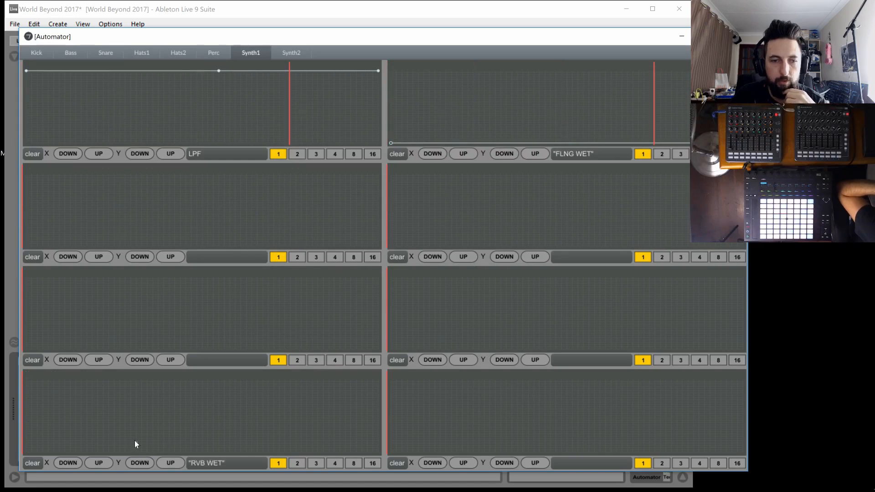
{"action": "left_click_drag", "start_coordinate": [71, 448], "coordinate": [26, 453]}
{"action": "left_click_drag", "start_coordinate": [365, 442], "coordinate": [379, 453]}
{"action": "left_click_drag", "start_coordinate": [136, 442], "coordinate": [142, 474]}
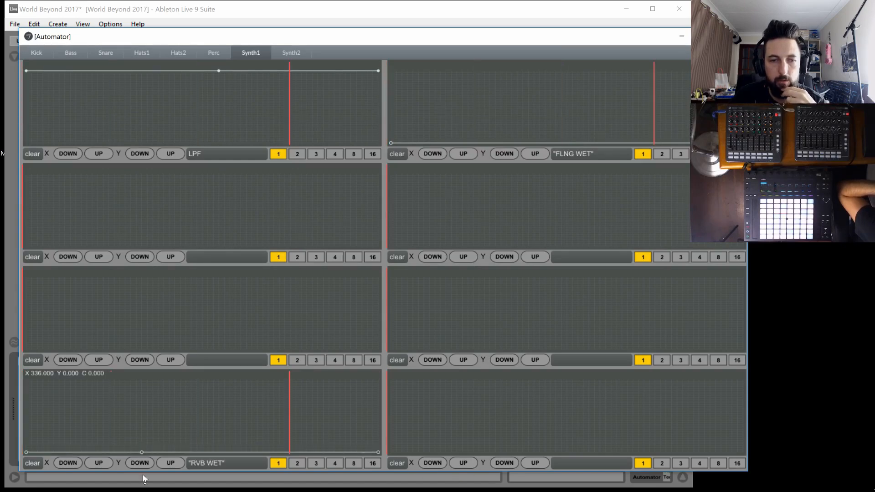
Place a minimum-level start point in Synth1's RVB DECAY envelope, and draw a flat minimum-level line with a middle breakpoint across BRPT CHANCE
{"action": "left_click_drag", "start_coordinate": [401, 450], "coordinate": [391, 453]}
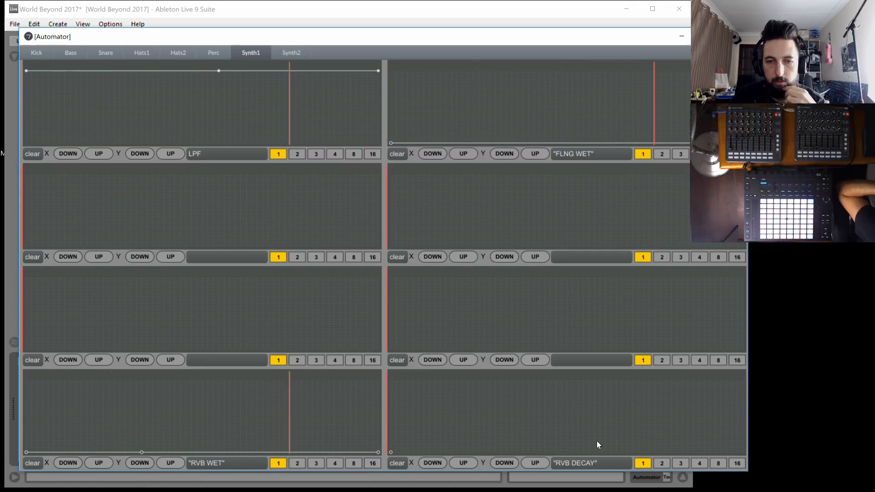
{"action": "left_click_drag", "start_coordinate": [41, 345], "coordinate": [26, 350]}
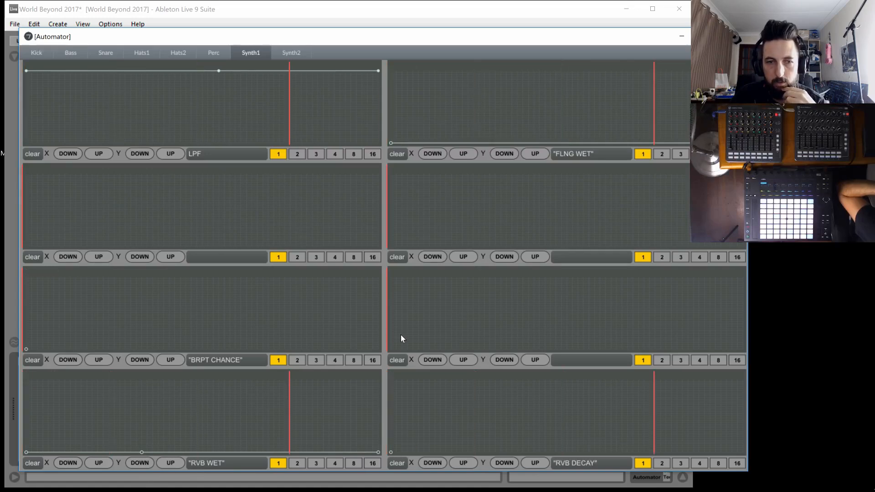
{"action": "left_click", "coordinate": [203, 333]}
{"action": "left_click", "coordinate": [379, 350]}
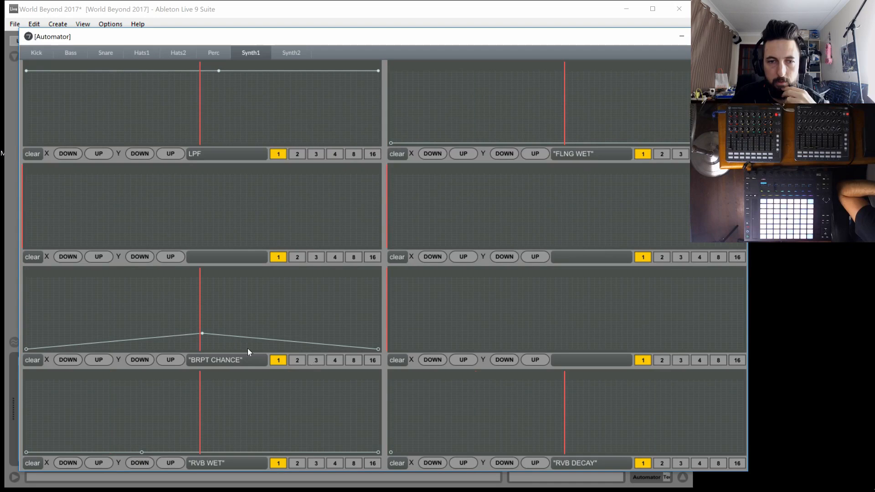
{"action": "left_click", "coordinate": [201, 333]}
{"action": "left_click", "coordinate": [202, 350]}
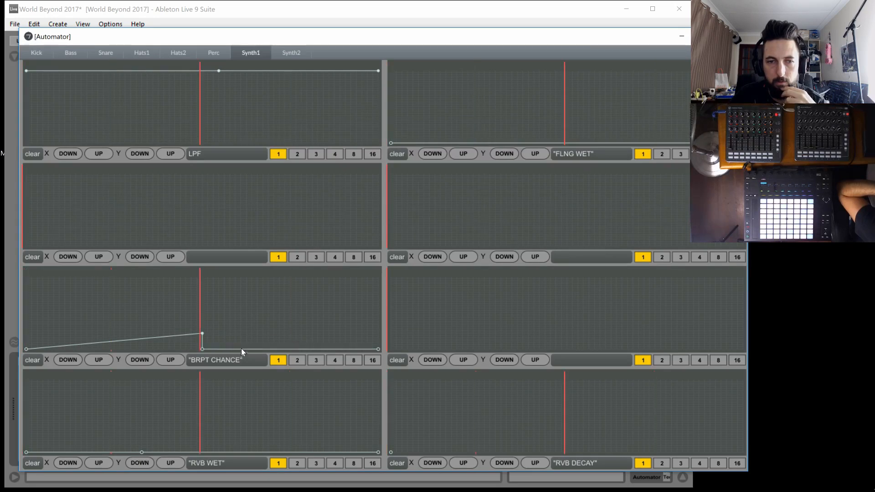
{"action": "left_click", "coordinate": [202, 333], "text": "shift"}
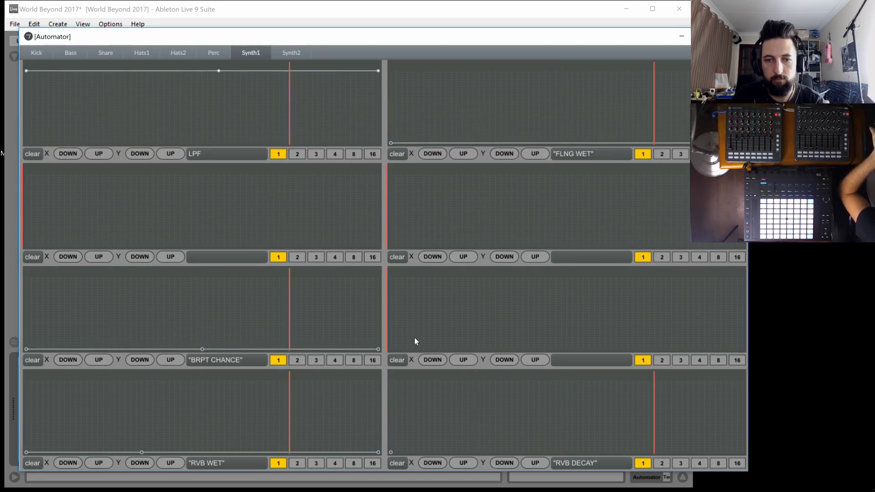
Draw a flat minimum-level line across Synth1's BRPT GRID envelope, without a middle breakpoint
{"action": "left_click", "coordinate": [578, 326]}
{"action": "left_click", "coordinate": [743, 350]}
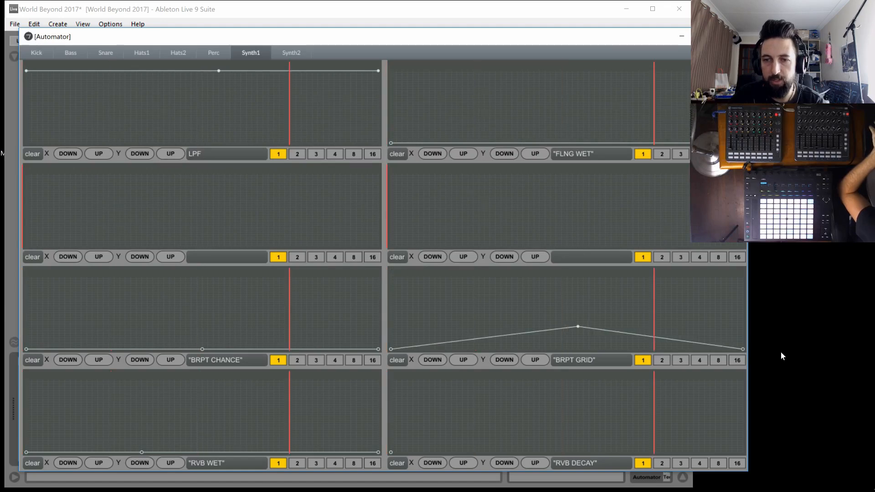
{"action": "left_click", "coordinate": [578, 327], "text": "shift"}
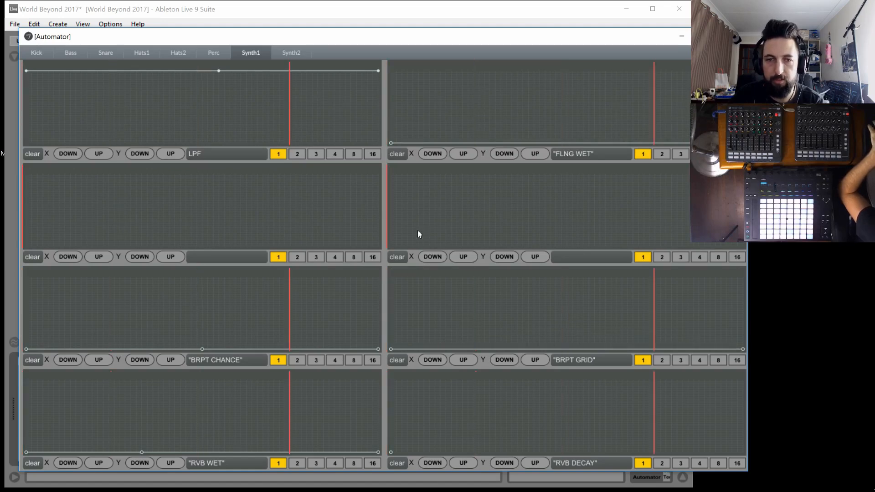
Draw a flat minimum-level line across Synth1's FLNG TIME envelope, and place a minimum-level start point in FLNG FB
{"action": "left_click", "coordinate": [26, 246]}
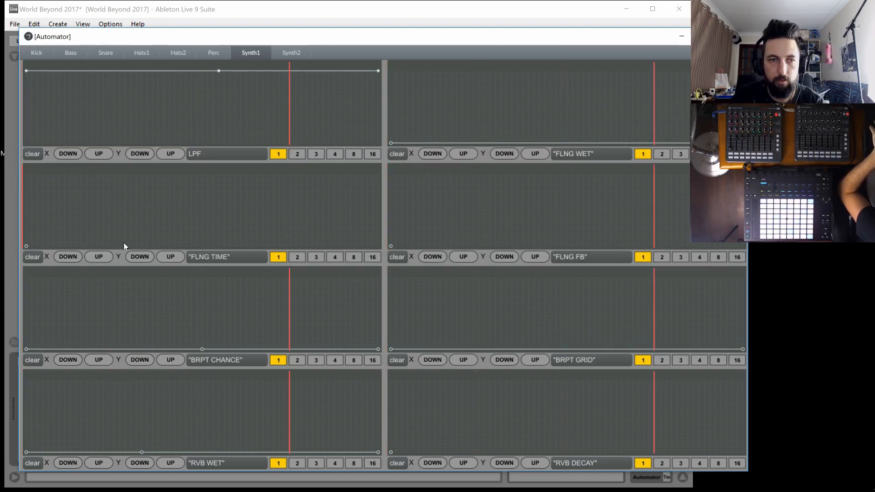
{"action": "left_click", "coordinate": [378, 246]}
{"action": "left_click", "coordinate": [187, 222]}
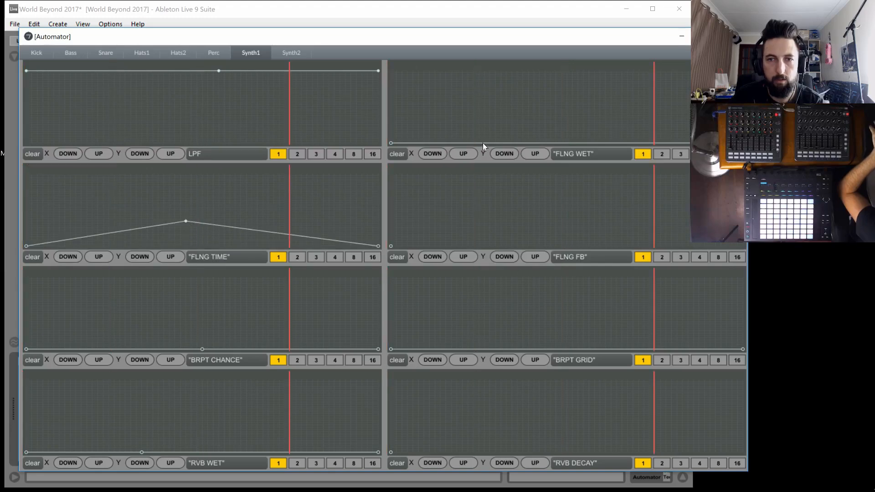
{"action": "left_click", "coordinate": [577, 118]}
{"action": "left_click", "coordinate": [578, 117], "text": "shift"}
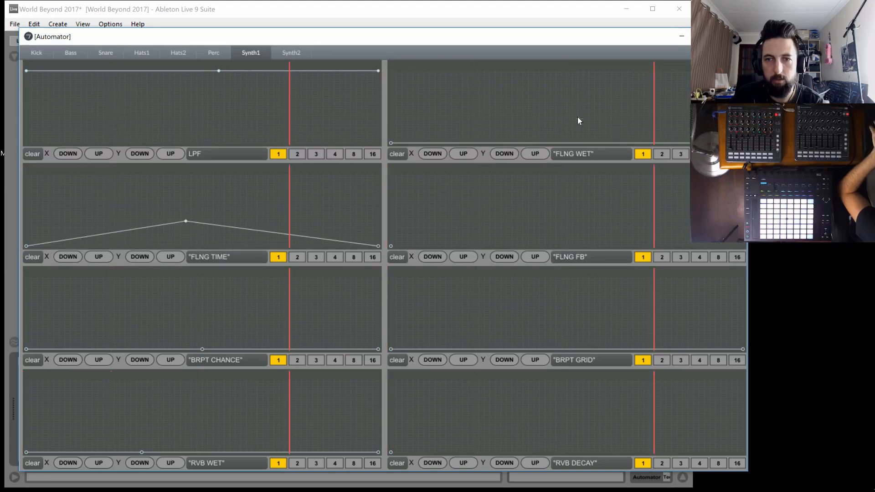
{"action": "left_click", "coordinate": [186, 221], "text": "shift"}
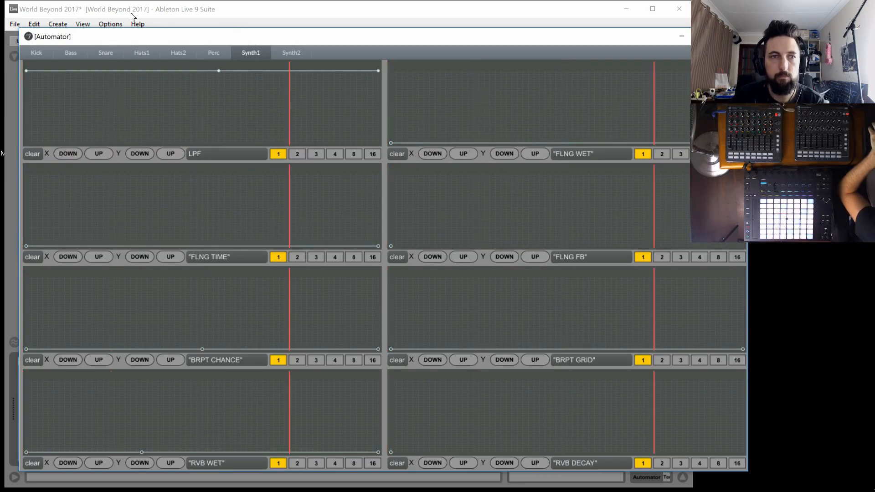
Return to Live's Session View and launch the Synth1 and Synth2 clips in the Track 1 scene
{"action": "left_click", "coordinate": [162, 12]}
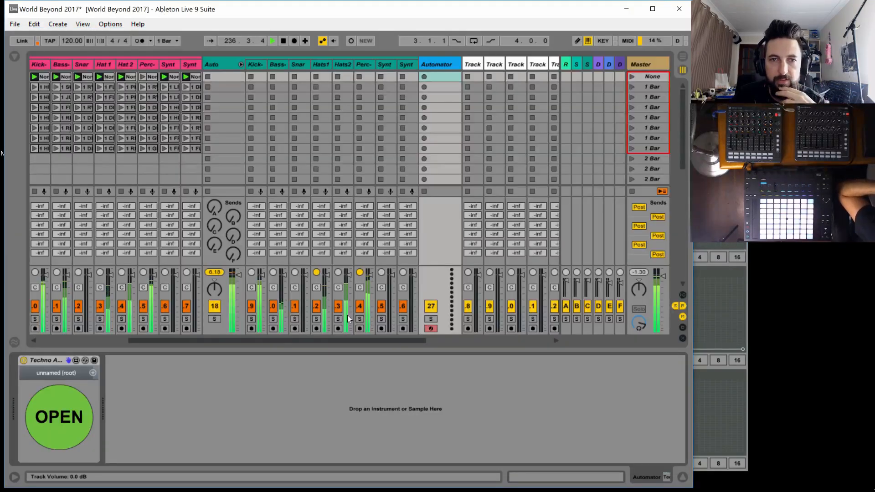
{"action": "left_click", "coordinate": [168, 64]}
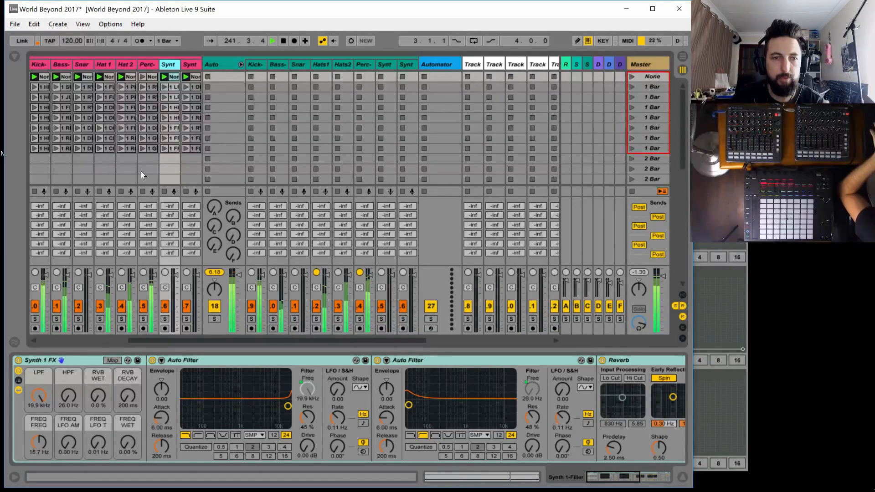
{"action": "left_click", "coordinate": [81, 339]}
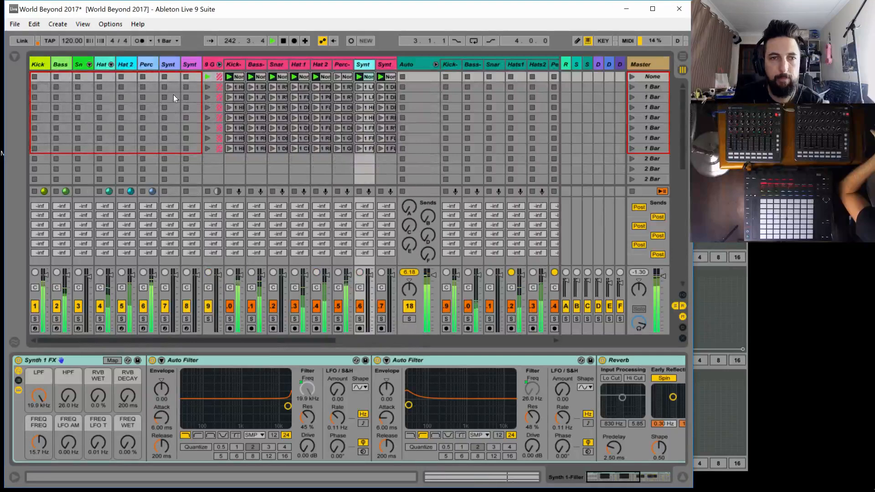
{"action": "scroll", "coordinate": [177, 112], "scroll_direction": "down", "scroll_amount": 5}
{"action": "scroll", "coordinate": [178, 123], "scroll_direction": "down", "scroll_amount": 10}
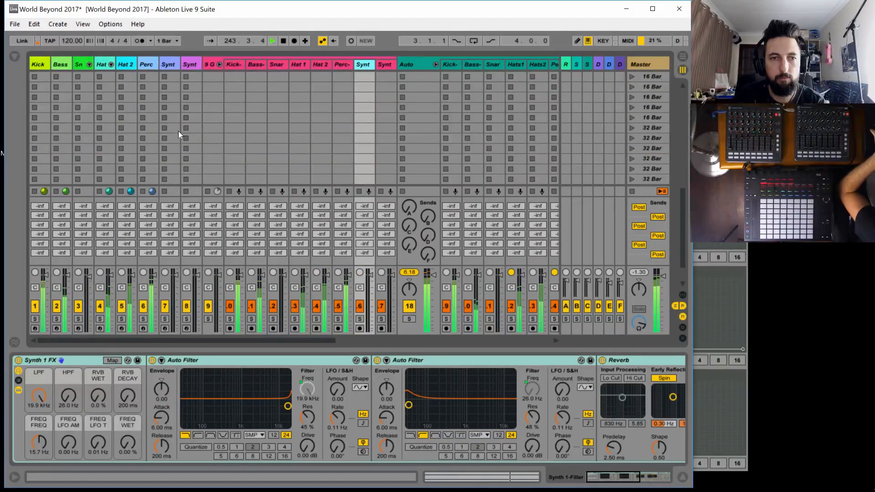
{"action": "left_click", "coordinate": [165, 180]}
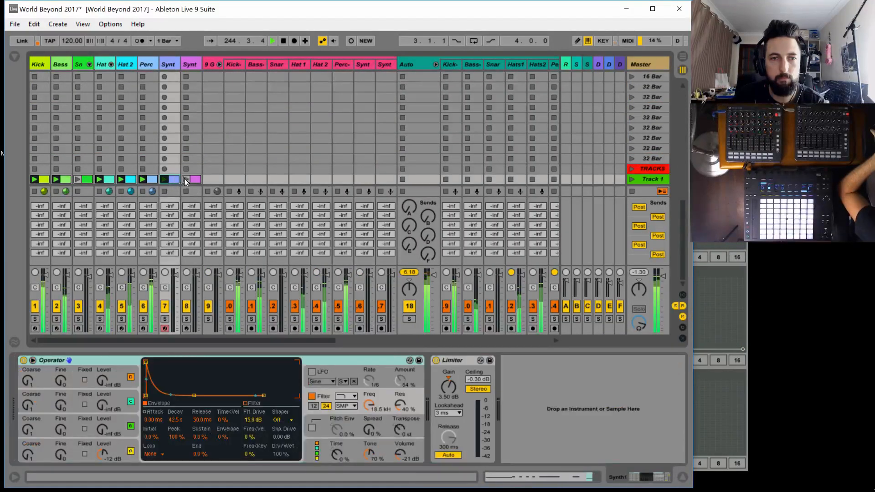
{"action": "left_click", "coordinate": [185, 179]}
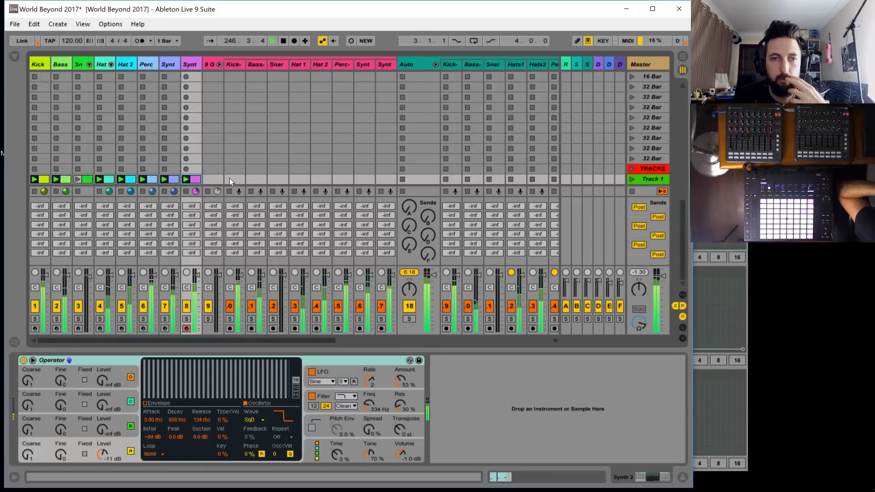
Reopen the Techno Automator on the Synth2 page and draw a flat maximum-level line across LPF
{"action": "left_click_drag", "start_coordinate": [237, 340], "coordinate": [436, 235]}
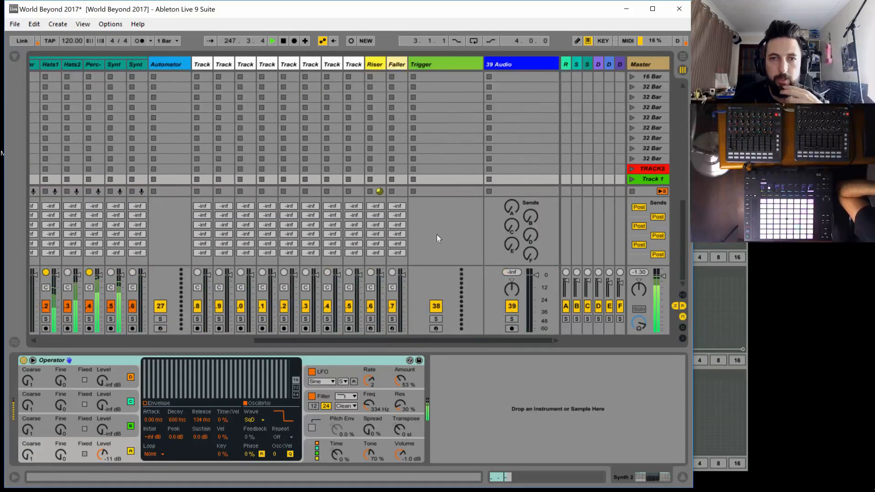
{"action": "left_click", "coordinate": [166, 65]}
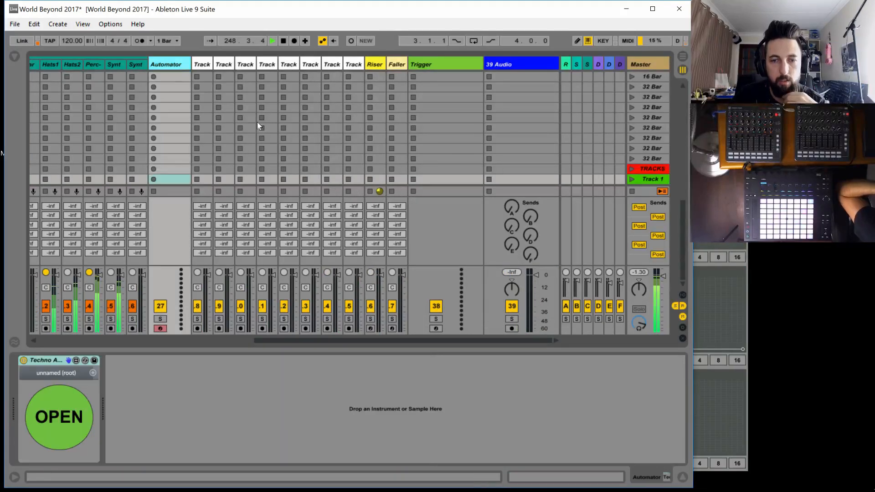
{"action": "left_click", "coordinate": [89, 415]}
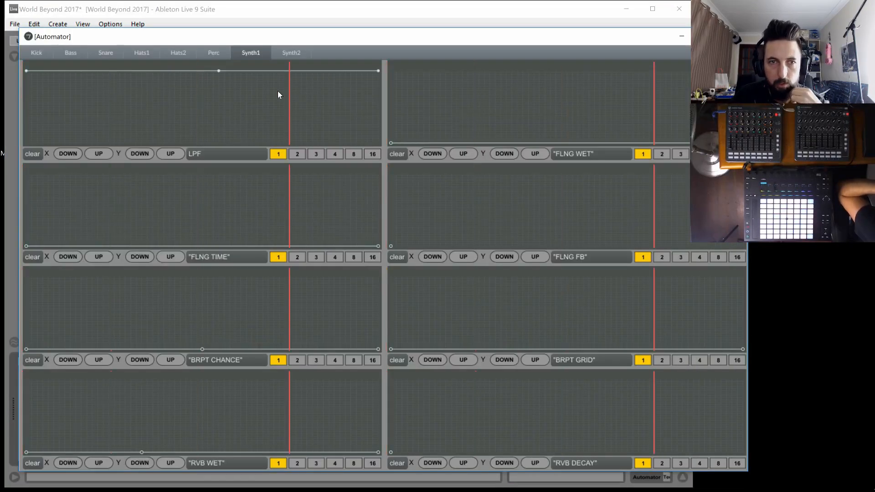
{"action": "left_click", "coordinate": [288, 53]}
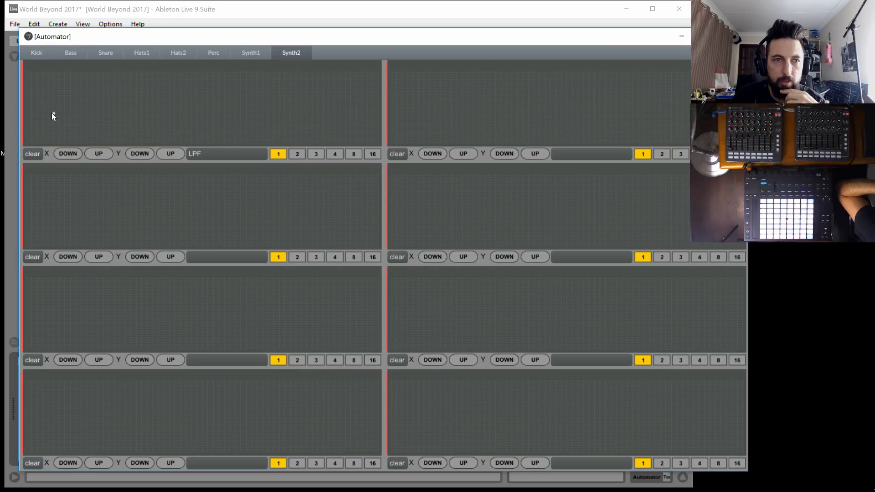
{"action": "left_click_drag", "start_coordinate": [50, 113], "coordinate": [26, 71]}
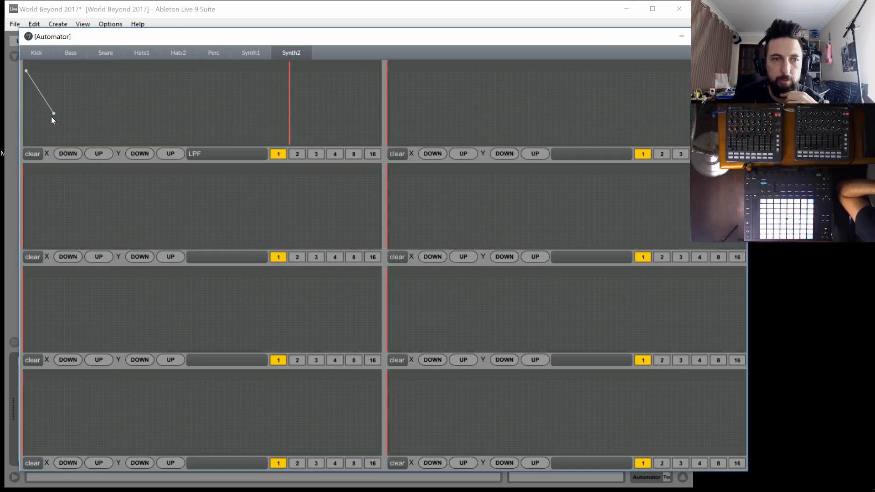
{"action": "left_click_drag", "start_coordinate": [53, 113], "coordinate": [545, 5]}
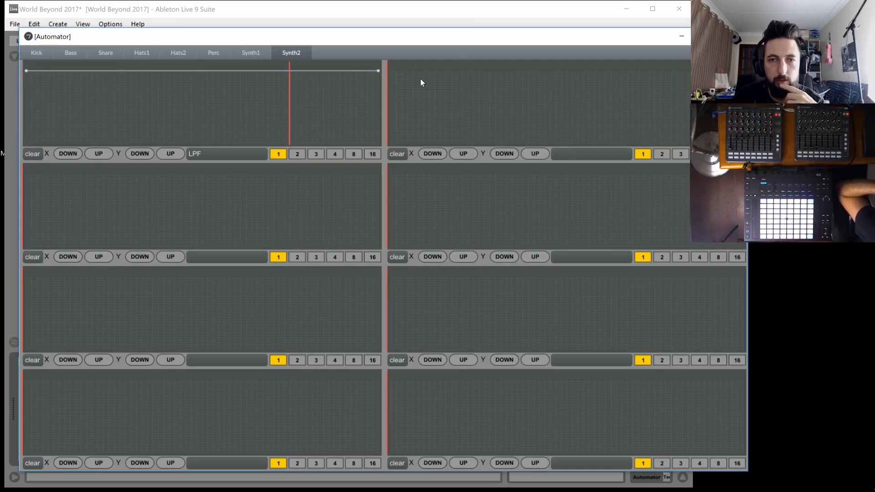
Draw a flat minimum-level line with a middle breakpoint across Synth2's HPF, and add a middle maximum-level breakpoint to LPF
{"action": "left_click", "coordinate": [396, 122]}
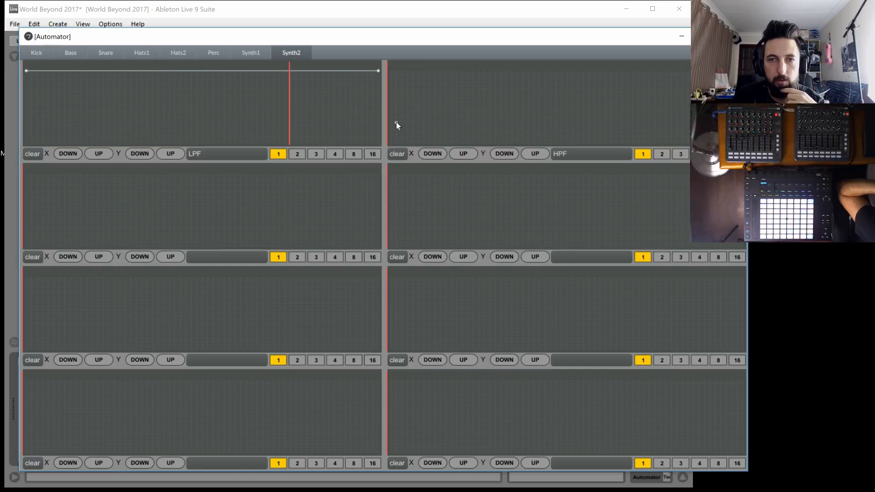
{"action": "left_click_drag", "start_coordinate": [397, 121], "coordinate": [386, 142]}
{"action": "left_click_drag", "start_coordinate": [583, 126], "coordinate": [549, 162]}
{"action": "left_click", "coordinate": [169, 105]}
{"action": "left_click_drag", "start_coordinate": [176, 101], "coordinate": [180, 19]}
{"action": "left_click", "coordinate": [169, 106], "text": "shift"}
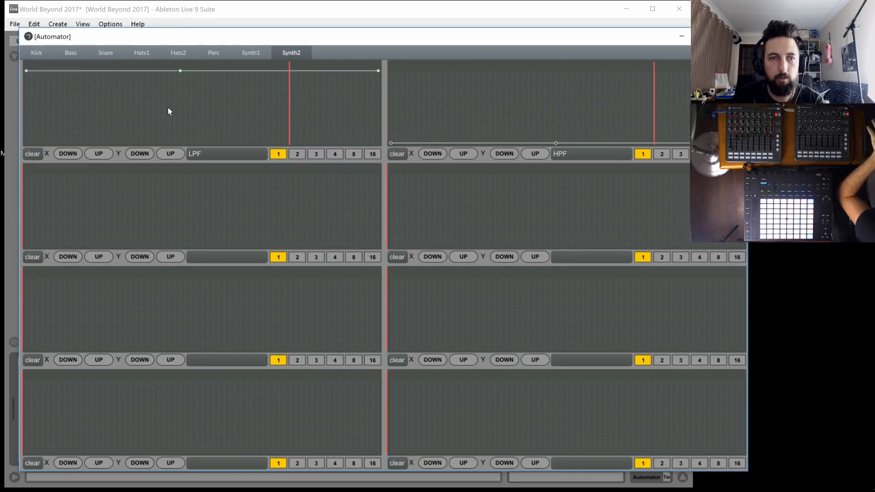
Draw Synth2's DLY WET envelope with minimum-level ends and a middle breakpoint slightly above the minimum
{"action": "left_click", "coordinate": [37, 239]}
{"action": "left_click_drag", "start_coordinate": [40, 239], "coordinate": [2, 291]}
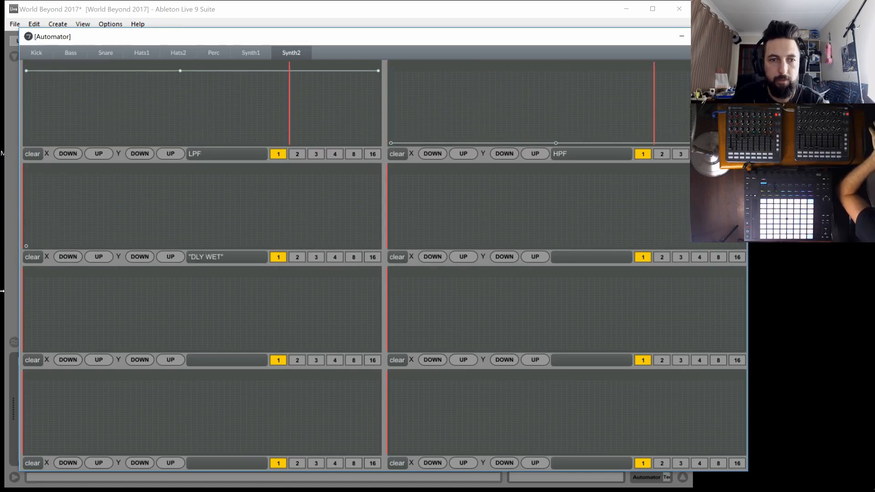
{"action": "left_click", "coordinate": [202, 221]}
{"action": "left_click_drag", "start_coordinate": [316, 221], "coordinate": [388, 258]}
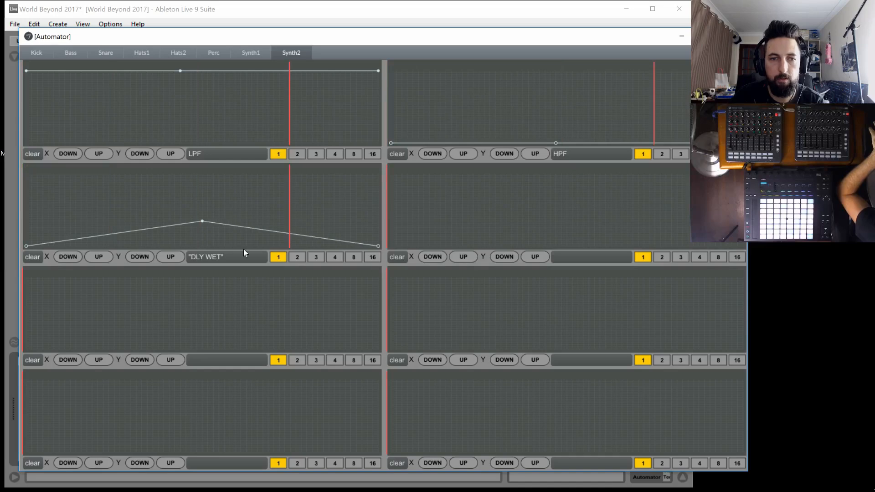
{"action": "left_click", "coordinate": [201, 221], "text": "shift"}
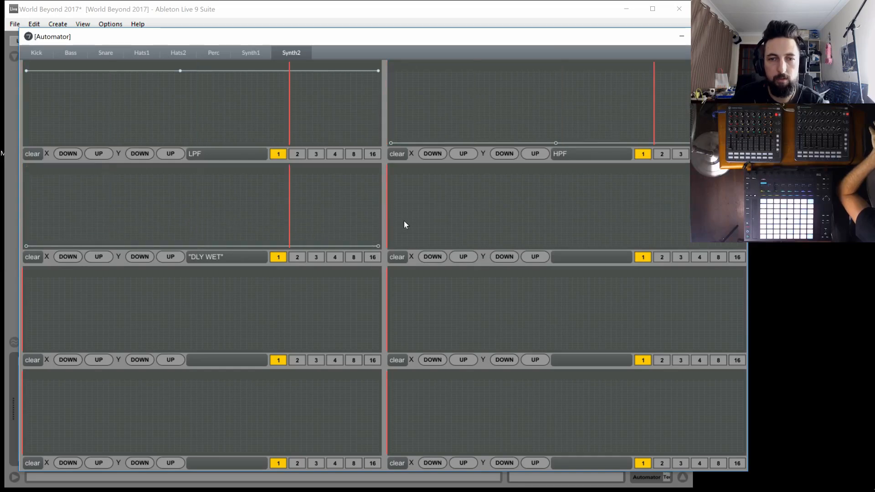
{"action": "left_click_drag", "start_coordinate": [191, 226], "coordinate": [208, 244]}
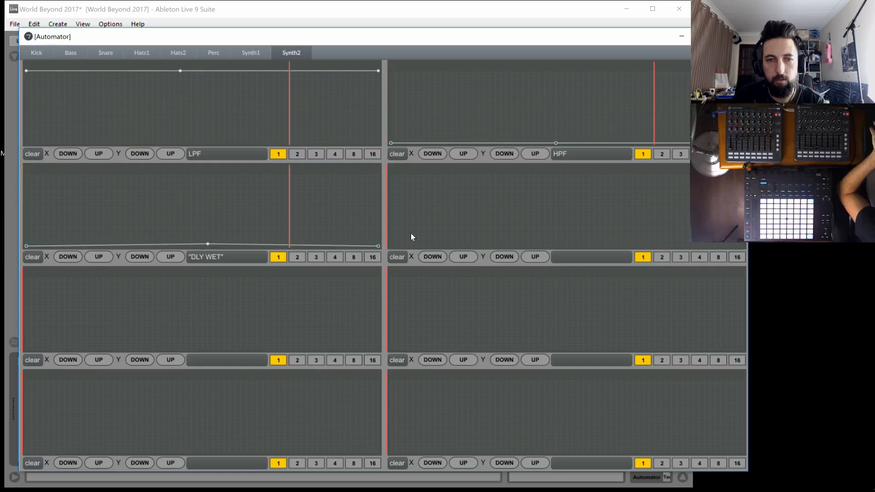
Draw flat minimum-level lines across Synth2's DLY FB, DLY TIME and DLY EQ envelopes
{"action": "left_click_drag", "start_coordinate": [395, 232], "coordinate": [750, 245]}
{"action": "left_click", "coordinate": [26, 349]}
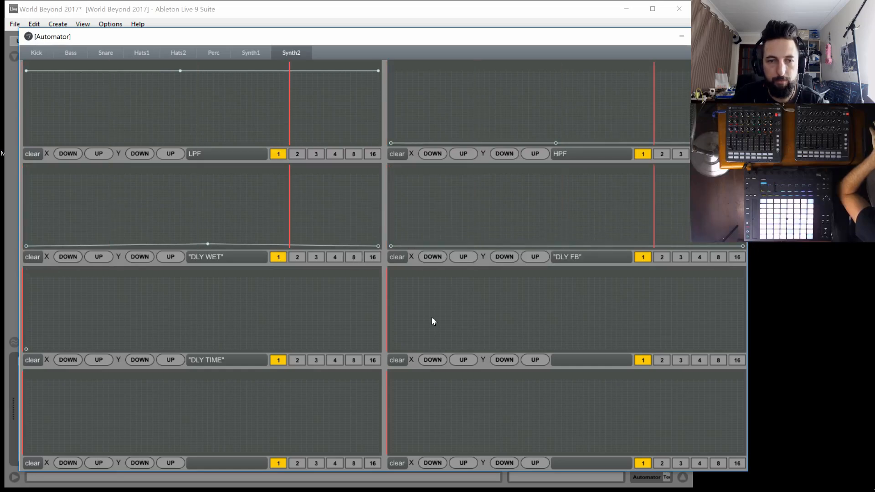
{"action": "left_click_drag", "start_coordinate": [363, 345], "coordinate": [384, 351]}
{"action": "left_click", "coordinate": [395, 350]}
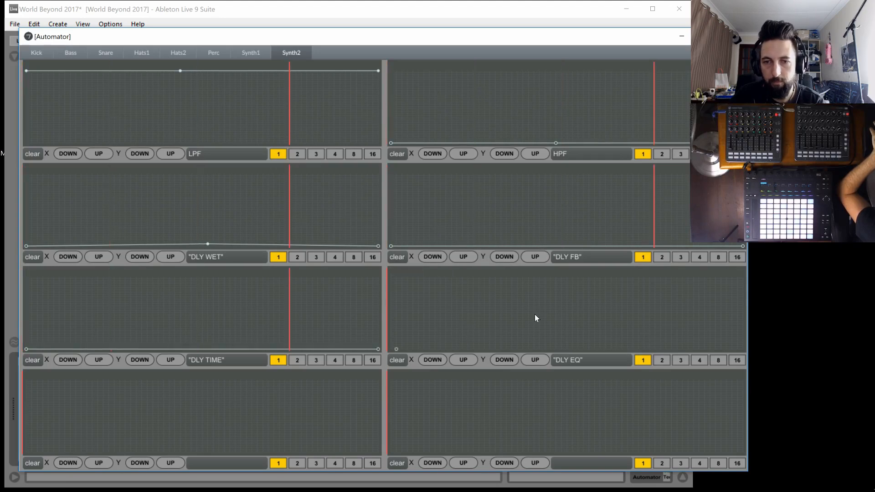
{"action": "left_click", "coordinate": [743, 349]}
Draw Synth2's RVB WET and RVB DECAY envelopes with minimum-level ends and a raised middle breakpoint at about quarter level
{"action": "left_click", "coordinate": [26, 452]}
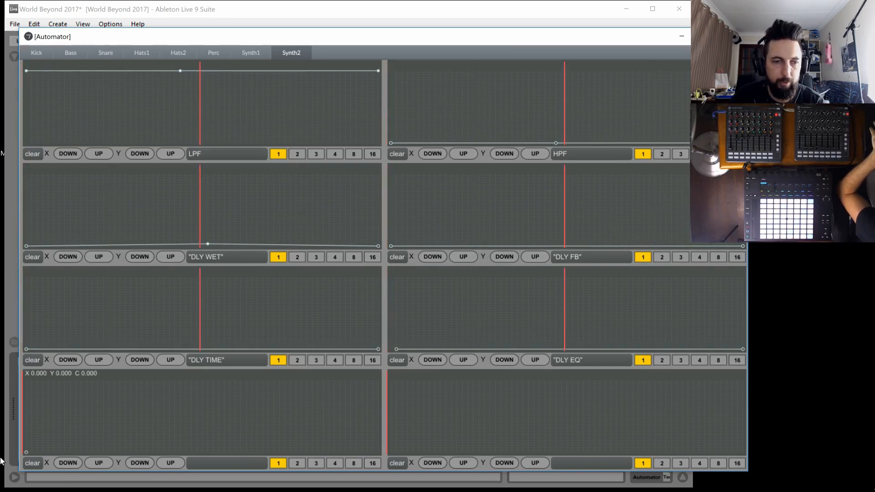
{"action": "left_click", "coordinate": [191, 434]}
{"action": "left_click", "coordinate": [379, 452]}
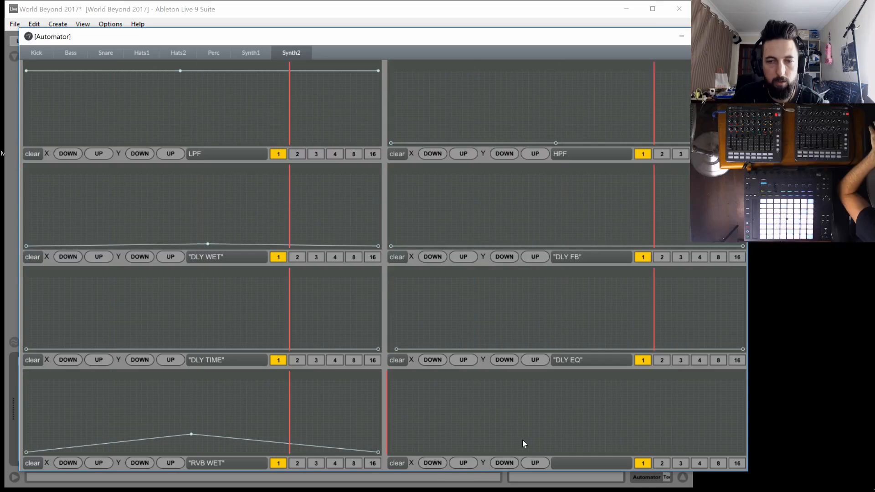
{"action": "left_click", "coordinate": [391, 452]}
{"action": "left_click", "coordinate": [589, 432]}
{"action": "left_click", "coordinate": [743, 452]}
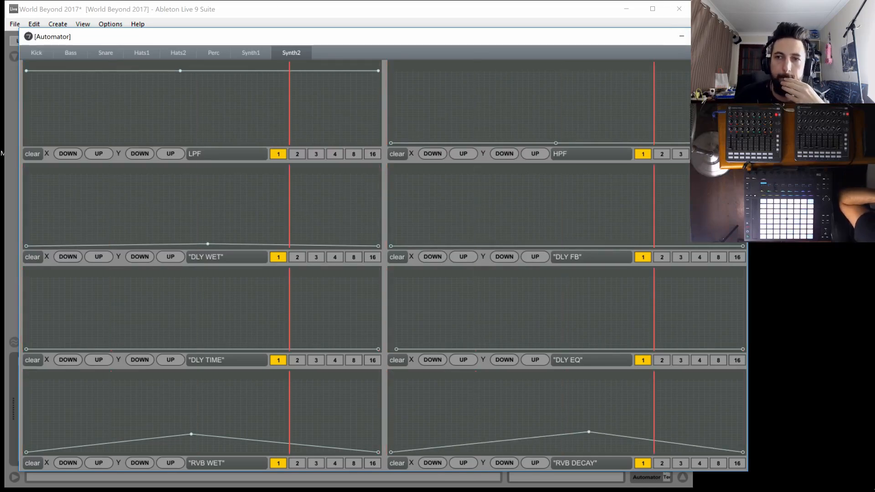
Close the Automator window and show the Kick auto track's effects rack in the device view
{"action": "left_click", "coordinate": [734, 36]}
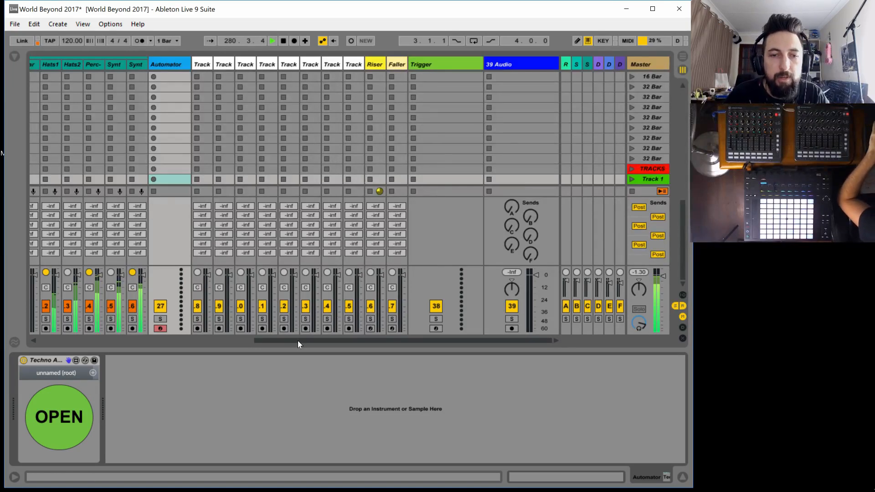
{"action": "left_click_drag", "start_coordinate": [297, 341], "coordinate": [170, 342]}
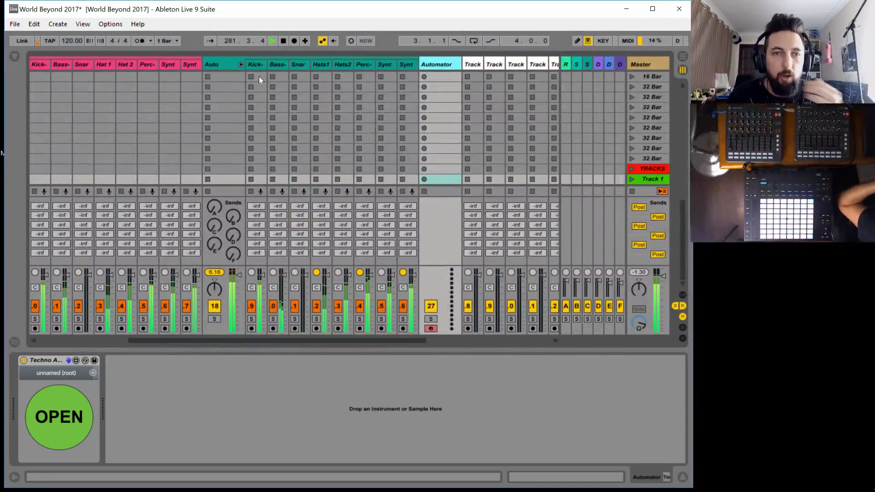
{"action": "left_click", "coordinate": [254, 59]}
{"action": "left_click", "coordinate": [258, 64]}
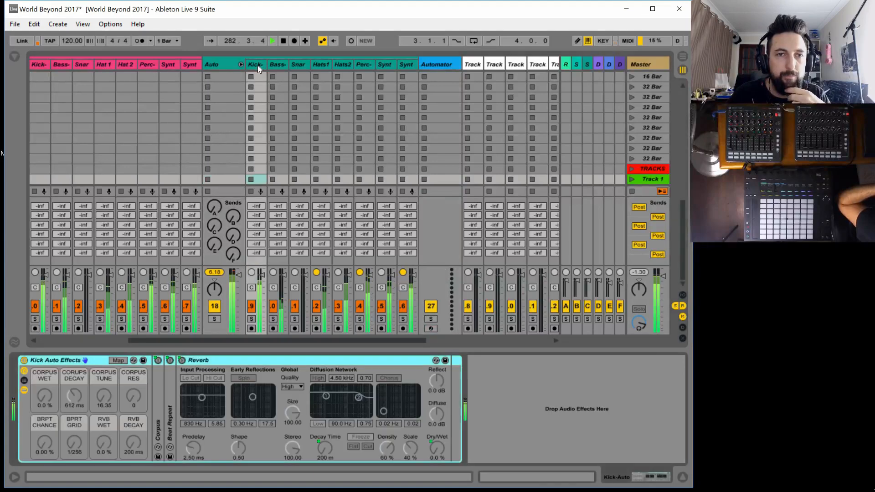
Open the browser and list the Audio Effects devices from the start of the category
{"action": "left_click", "coordinate": [15, 56]}
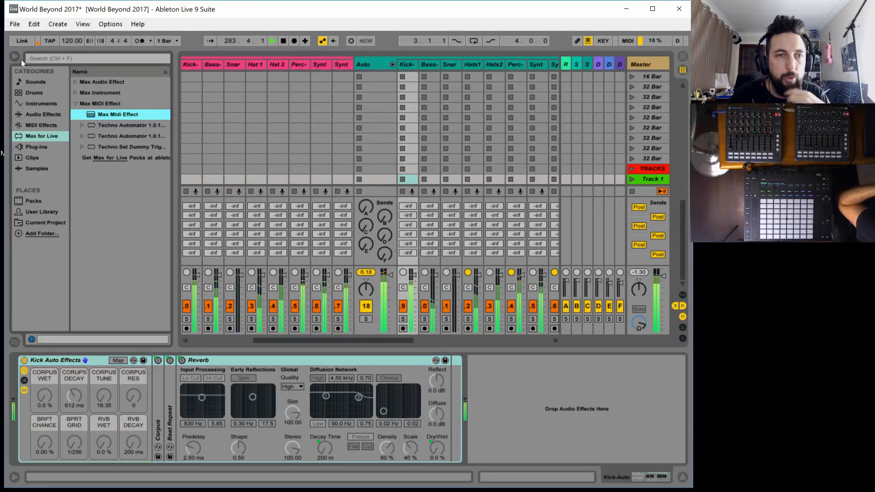
{"action": "left_click", "coordinate": [39, 126]}
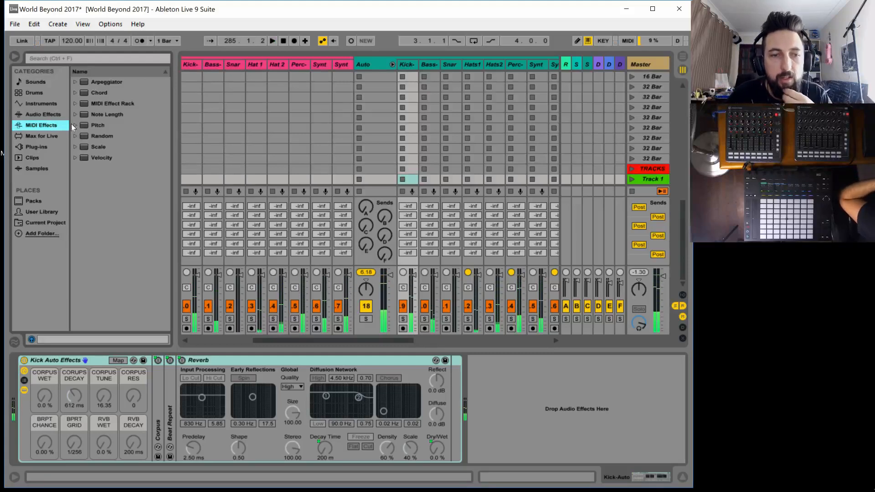
{"action": "left_click", "coordinate": [47, 118]}
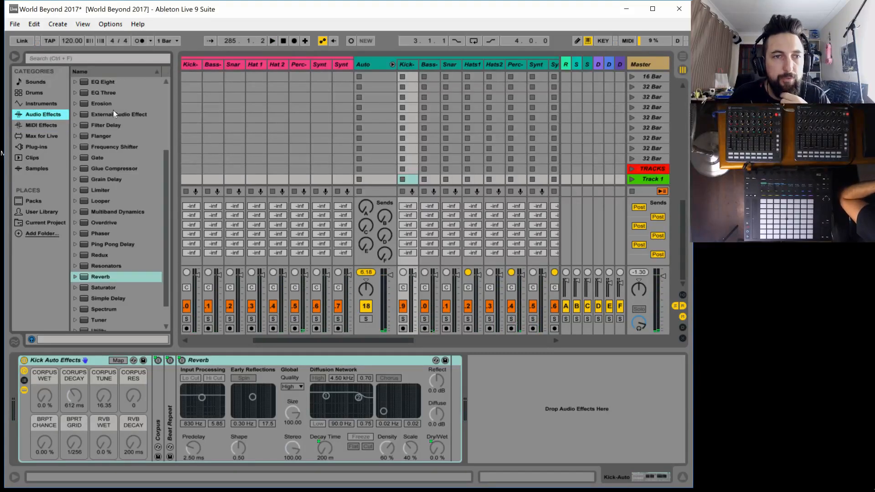
{"action": "scroll", "coordinate": [117, 136], "scroll_direction": "up", "scroll_amount": 5}
Add an empty Audio Effect Rack after the Kick Auto Effects rack and show its chain list
{"action": "left_click_drag", "start_coordinate": [117, 89], "coordinate": [501, 403]}
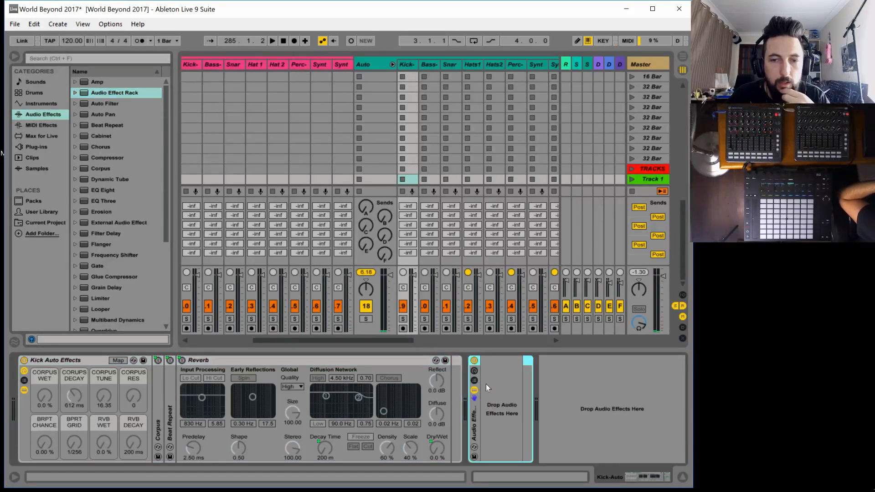
{"action": "left_click", "coordinate": [473, 370]}
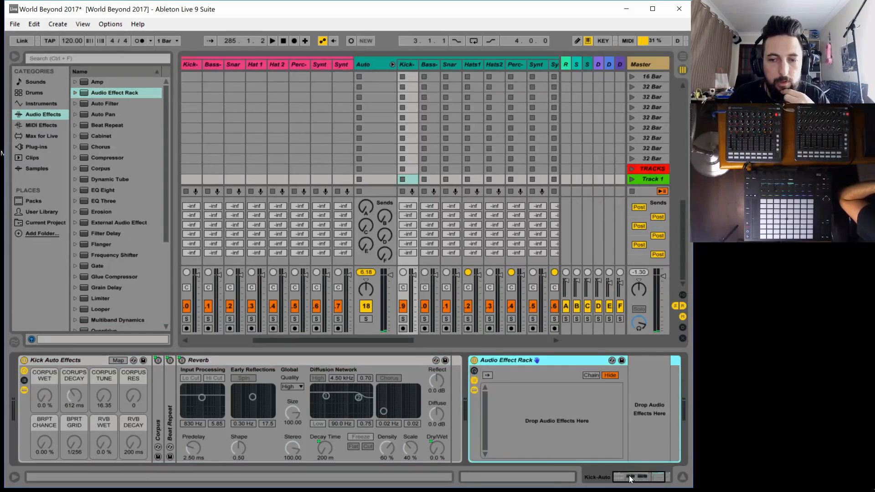
{"action": "left_click_drag", "start_coordinate": [630, 479], "coordinate": [646, 474]}
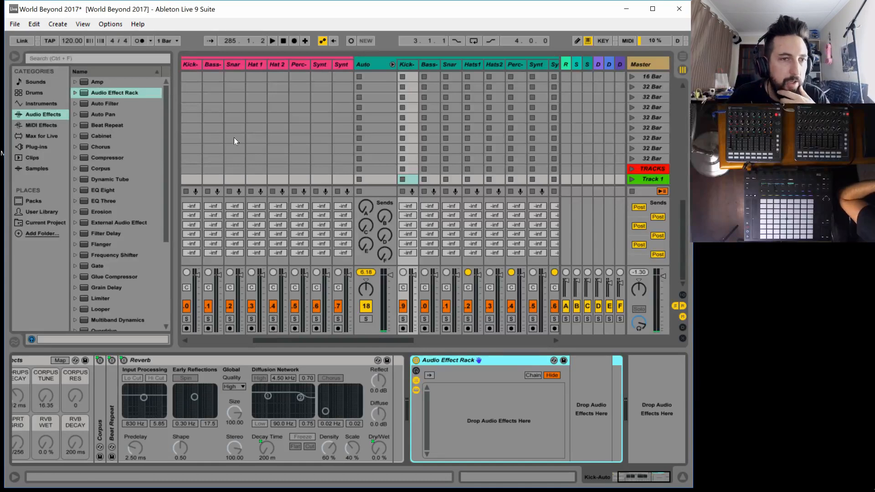
Load an Auto Filter into the new rack on the Kick auto track and duplicate it
{"action": "left_click_drag", "start_coordinate": [114, 106], "coordinate": [499, 420]}
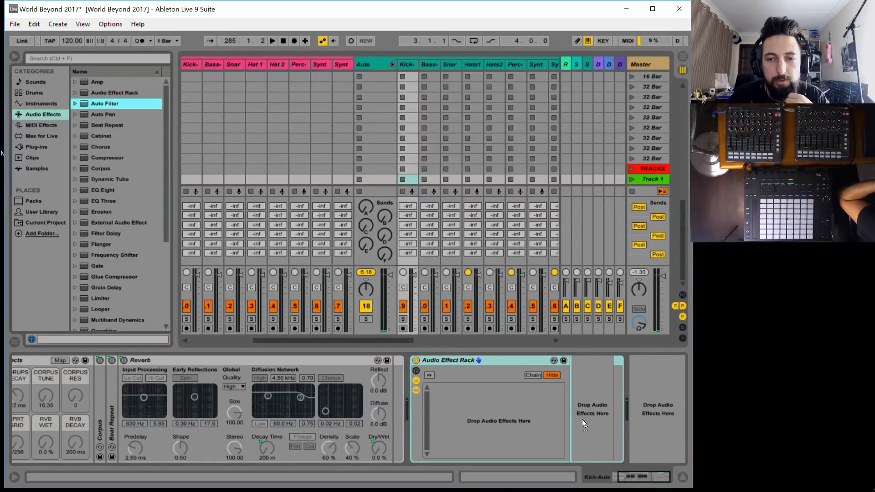
{"action": "left_click_drag", "start_coordinate": [99, 106], "coordinate": [614, 395]}
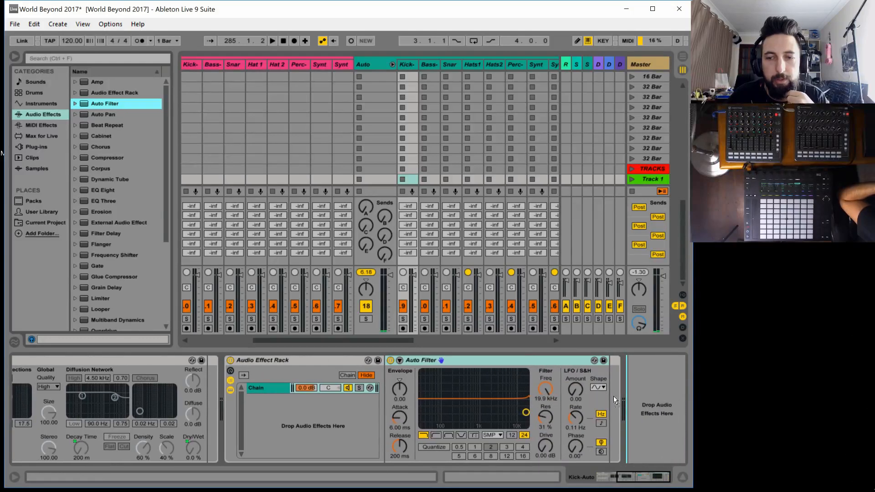
{"action": "left_click", "coordinate": [417, 359]}
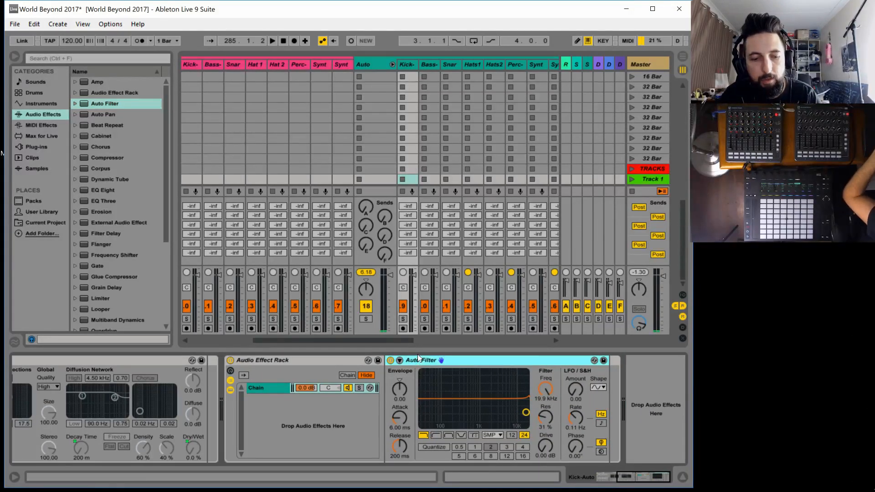
{"action": "key", "text": "ctrl+d"}
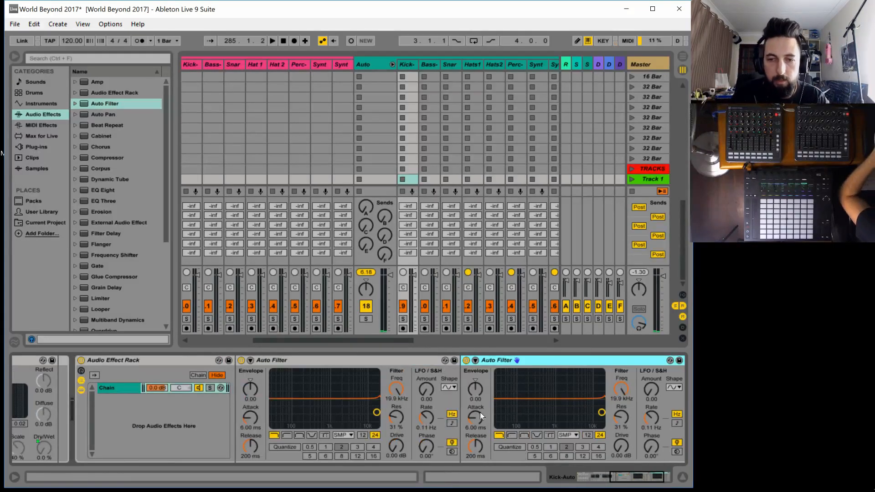
Make the duplicated Auto Filter a high-pass at 26.0 Hz with 35 % resonance, and ungroup the Audio Effect Rack
{"action": "left_click", "coordinate": [512, 435]}
{"action": "left_click_drag", "start_coordinate": [506, 425], "coordinate": [497, 410]}
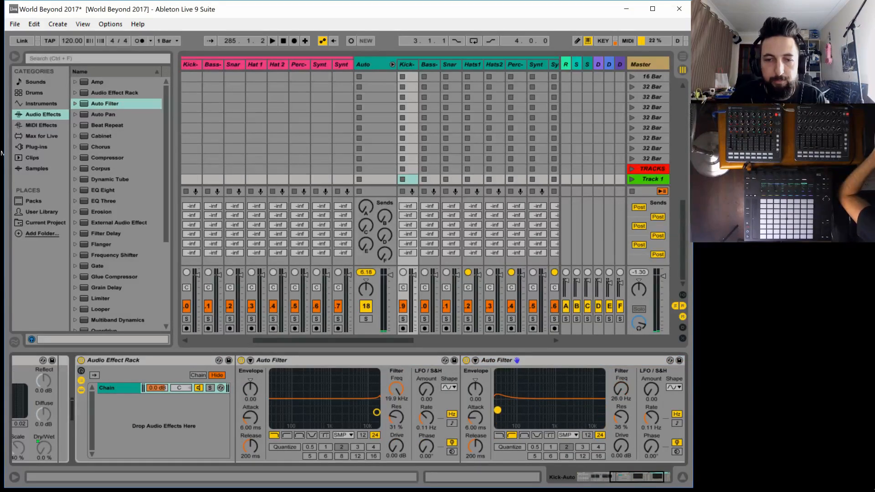
{"action": "right_click", "coordinate": [181, 357]}
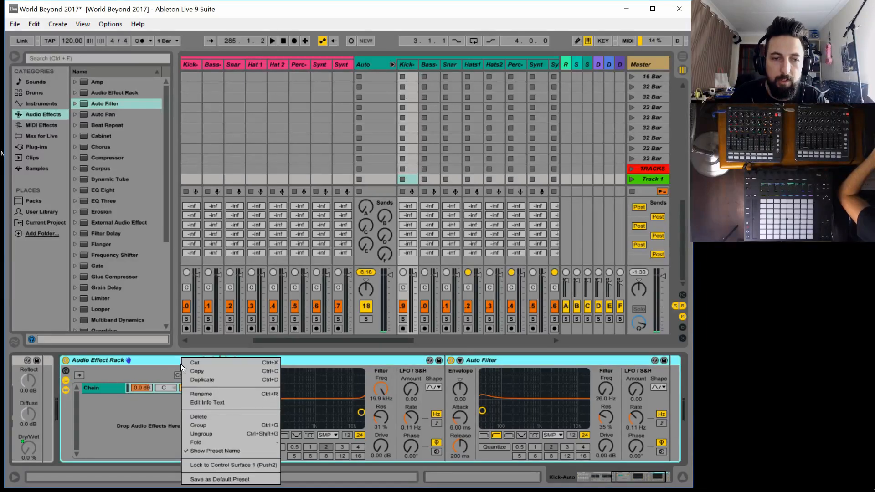
{"action": "left_click", "coordinate": [217, 429]}
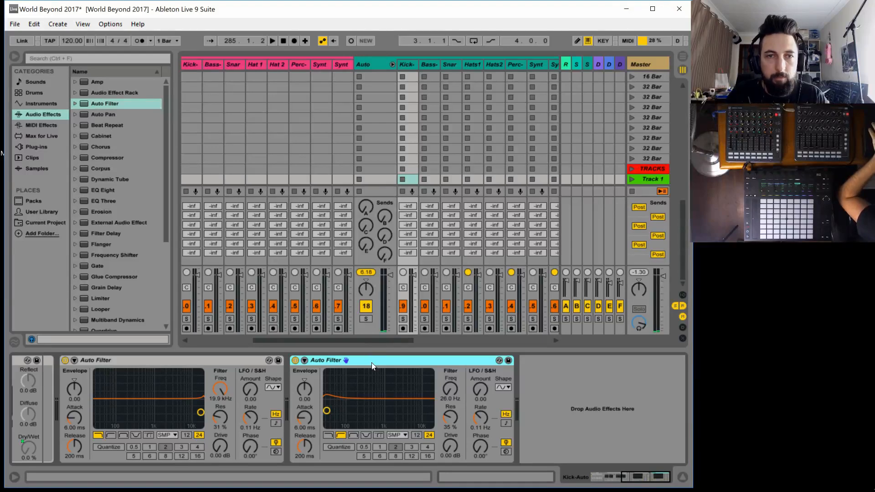
Try to place the pair of Auto Filters on the Bass, Snare and Hats1 auto tracks in turn
{"action": "left_click", "coordinate": [162, 360], "text": "shift"}
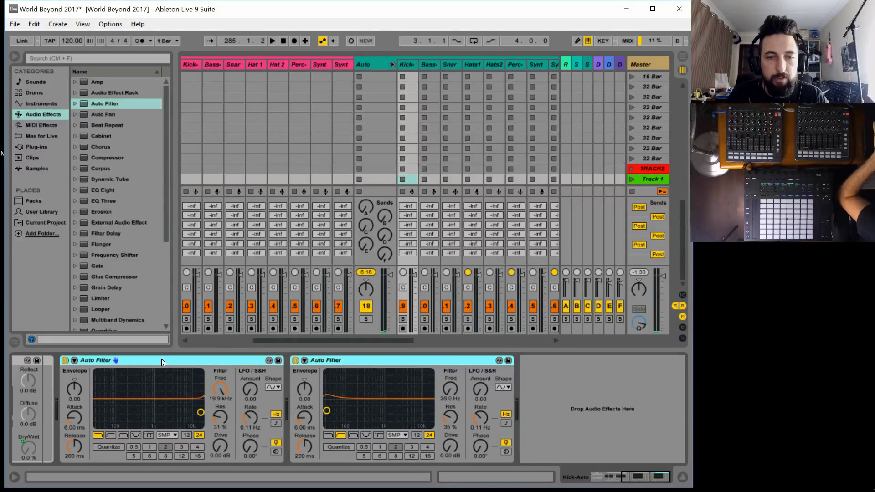
{"action": "left_click", "coordinate": [429, 64]}
{"action": "key", "text": "ctrl+v"}
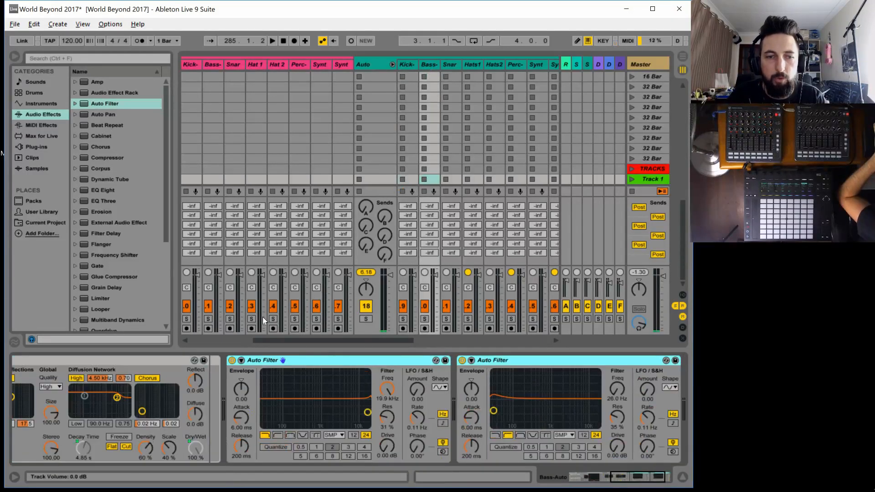
{"action": "left_click", "coordinate": [450, 64]}
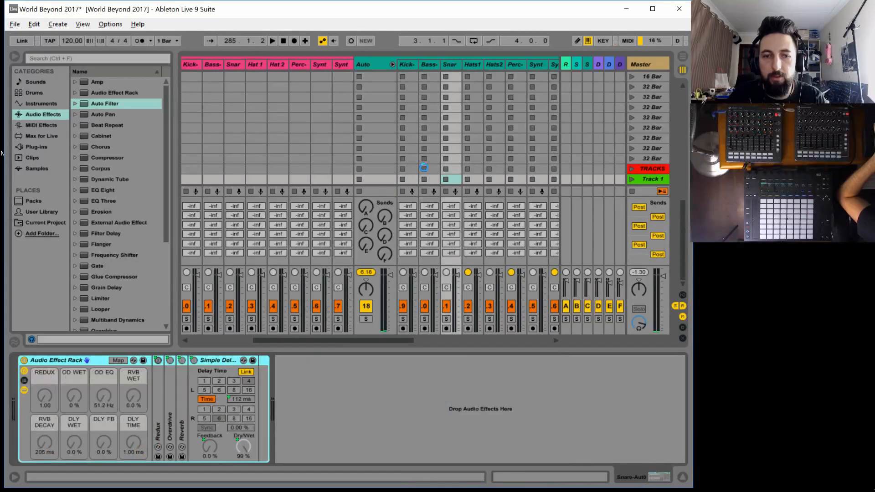
{"action": "key", "text": "ctrl+v"}
{"action": "left_click", "coordinate": [472, 64]}
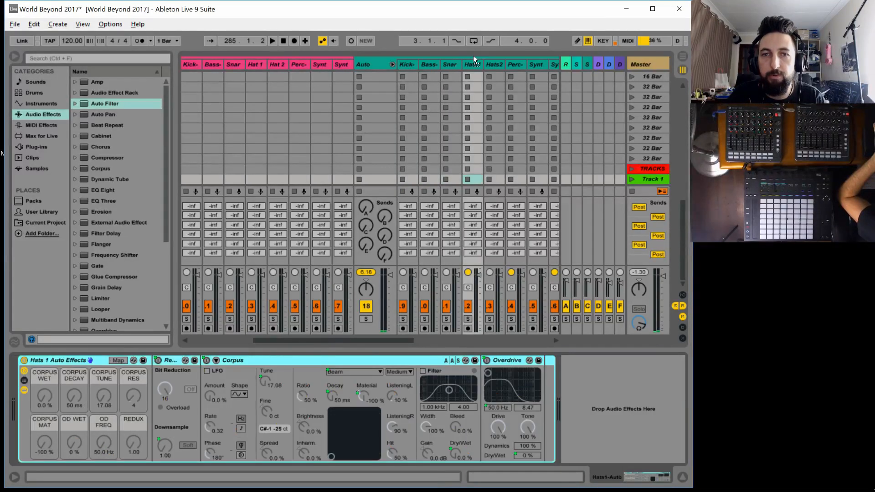
{"action": "key", "text": "ctrl+v"}
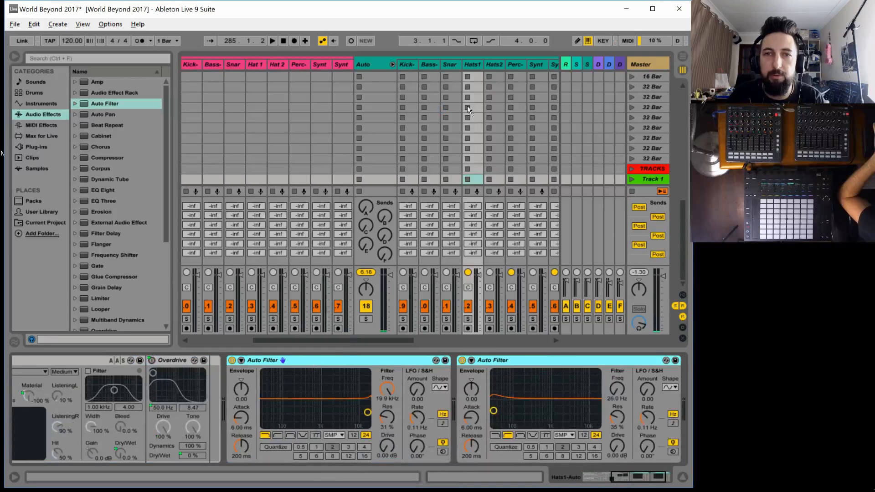
Move the Auto Filter pair onward through the Hats2, Perc and Synth1 auto tracks, ending on the Synth2 auto track
{"action": "left_click", "coordinate": [494, 64]}
{"action": "key", "text": "ctrl+v"}
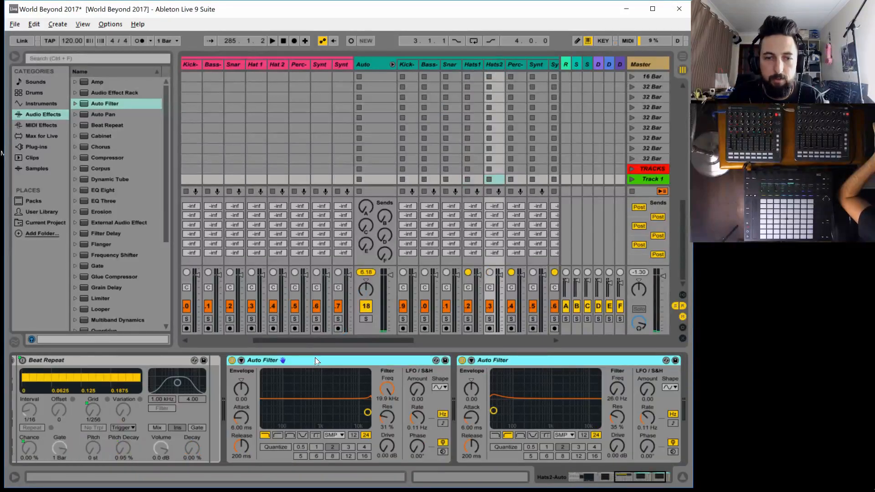
{"action": "left_click", "coordinate": [519, 64]}
{"action": "key", "text": "ctrl+v"}
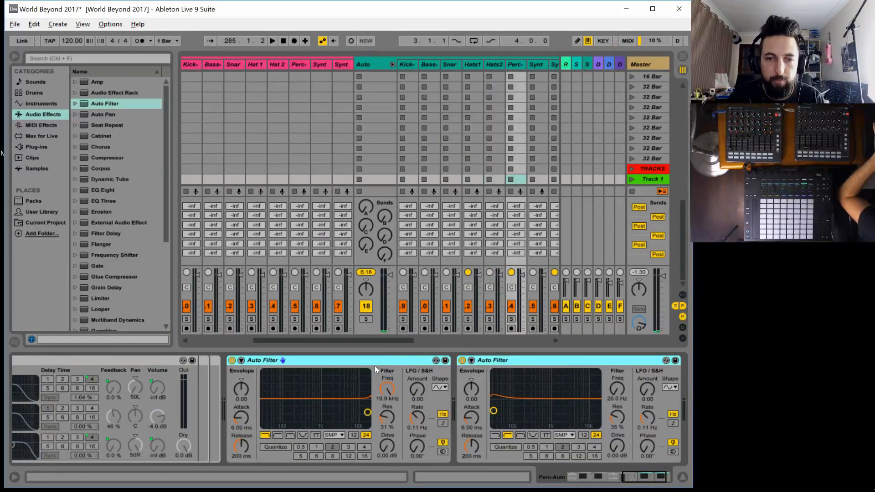
{"action": "left_click", "coordinate": [543, 65]}
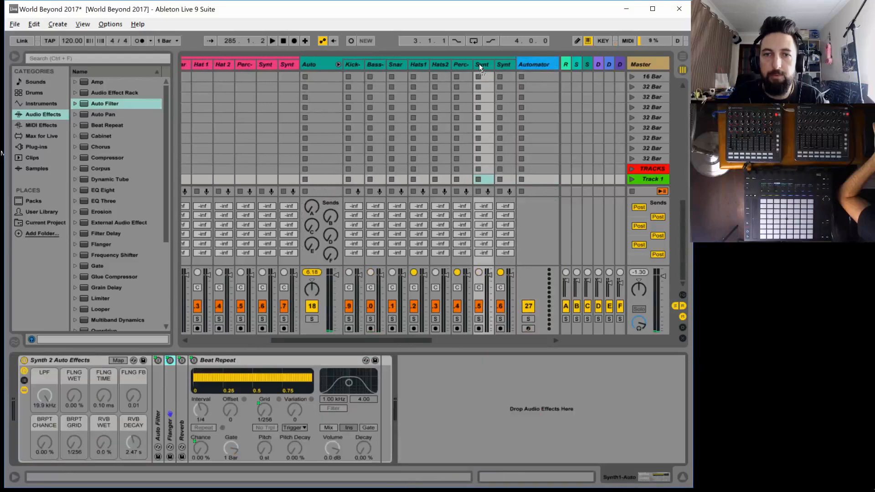
{"action": "key", "text": "ctrl+v"}
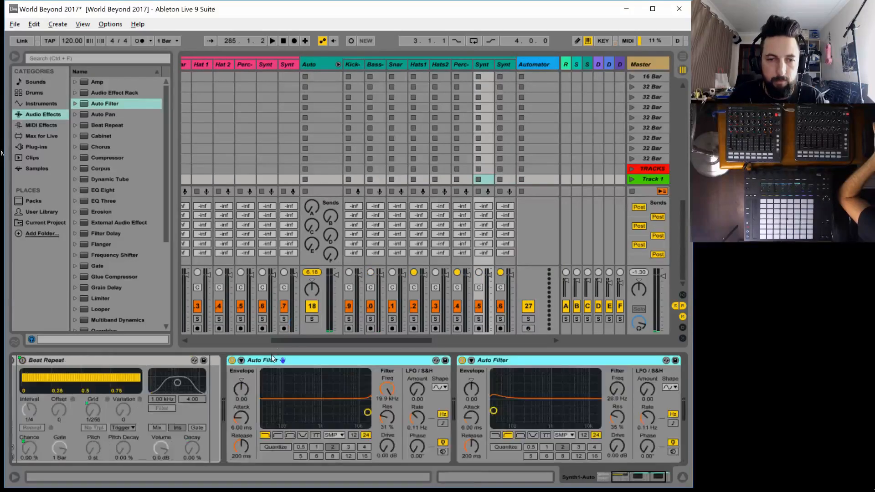
{"action": "left_click", "coordinate": [497, 98]}
{"action": "key", "text": "ctrl+v"}
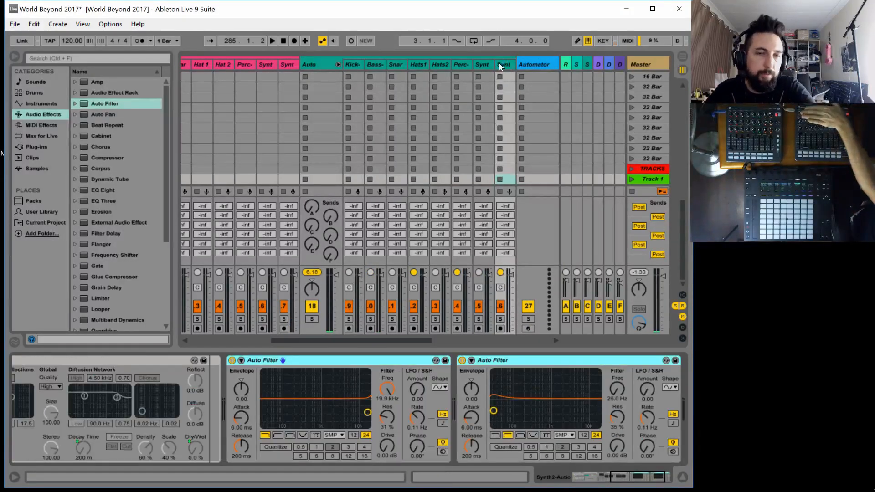
Check the device chains of the Kick and Bass auto tracks, briefly viewing the MIDI mappings
{"action": "left_click", "coordinate": [349, 62]}
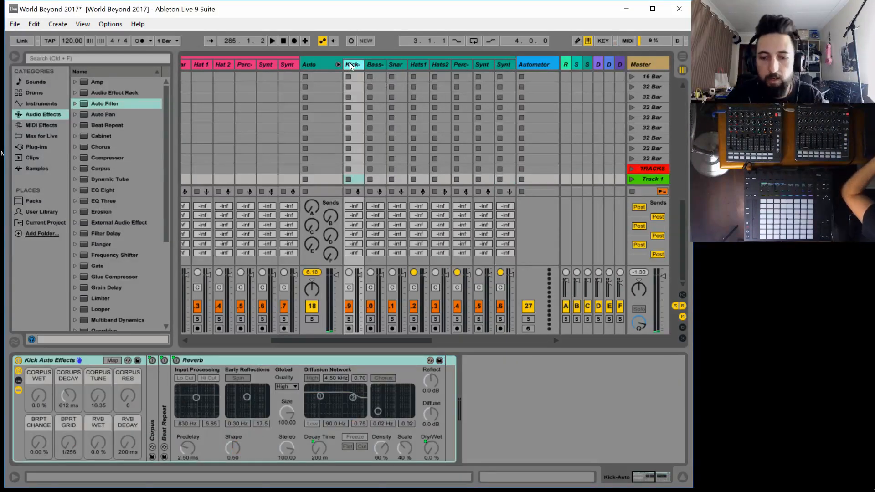
{"action": "key", "text": "ctrl+m"}
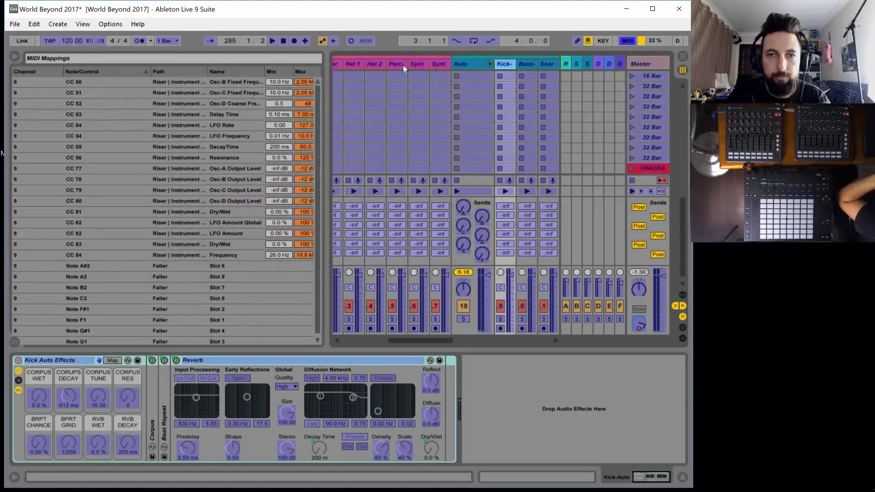
{"action": "left_click", "coordinate": [518, 65]}
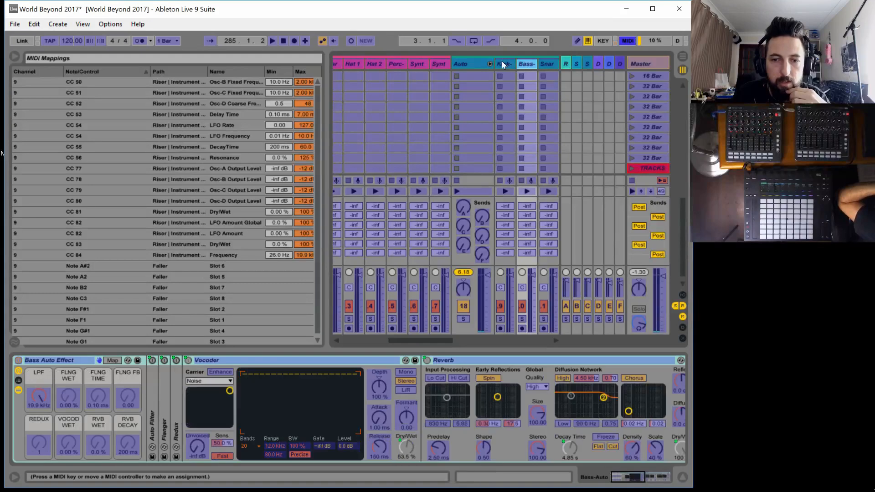
{"action": "left_click_drag", "start_coordinate": [634, 478], "coordinate": [522, 483]}
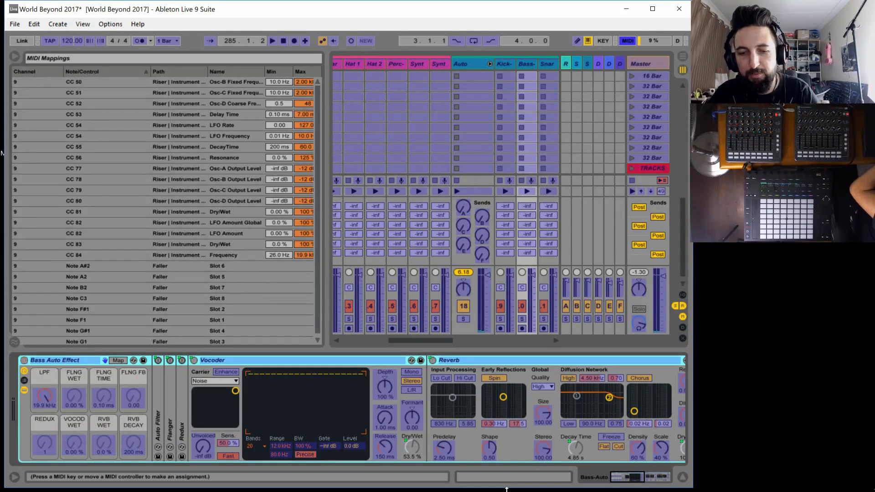
{"action": "key", "text": "ctrl+m"}
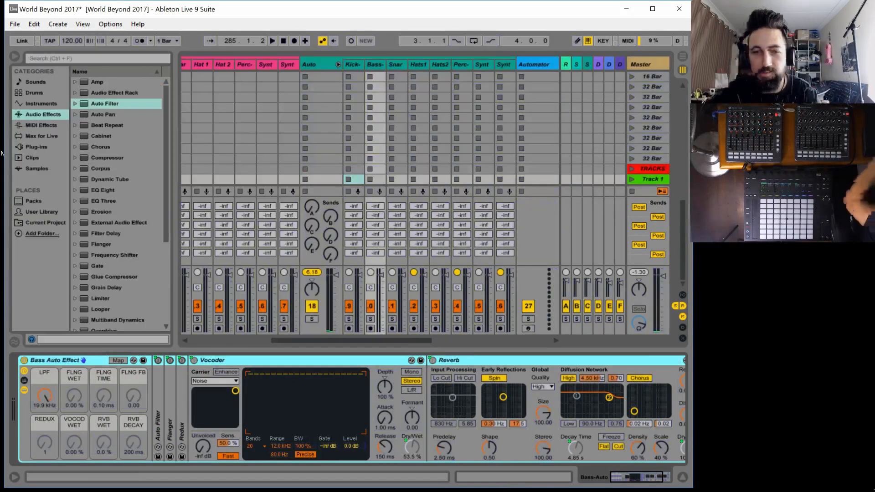
Copy both Auto Filters from the Synth2 auto track to the end of the Synth1 and Perc auto tracks' chains
{"action": "left_click", "coordinate": [505, 63]}
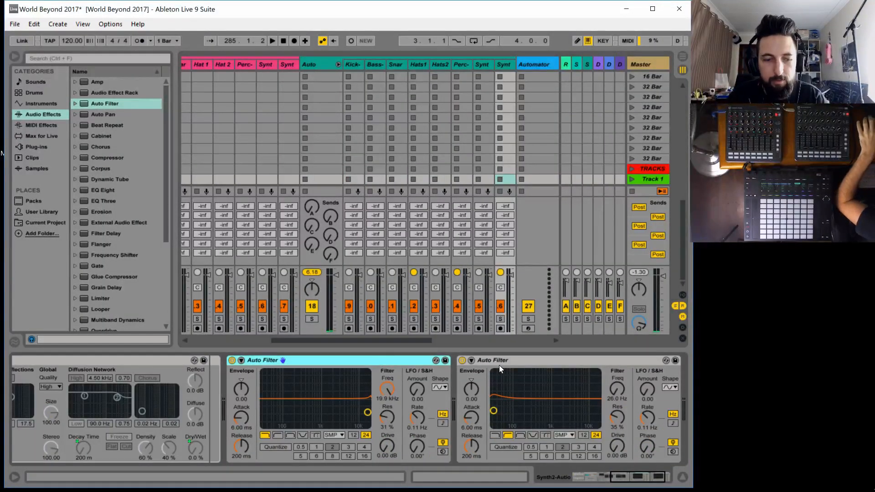
{"action": "left_click", "coordinate": [518, 357]}
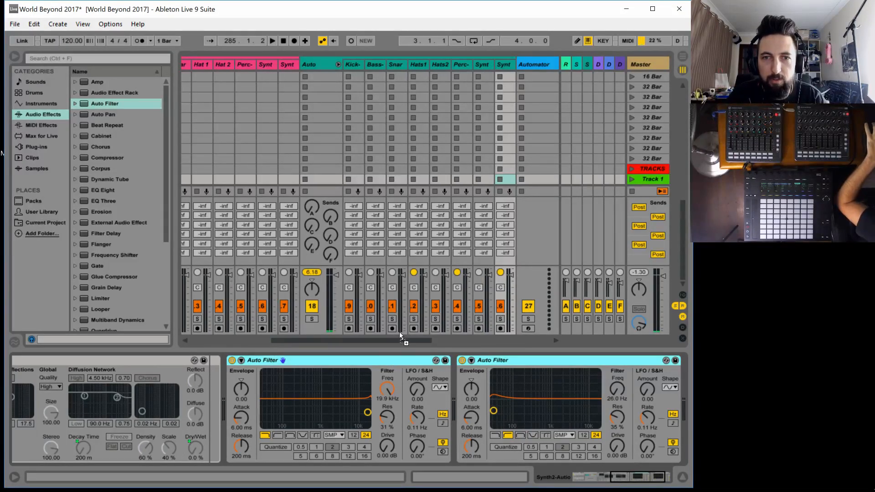
{"action": "left_click", "coordinate": [485, 65]}
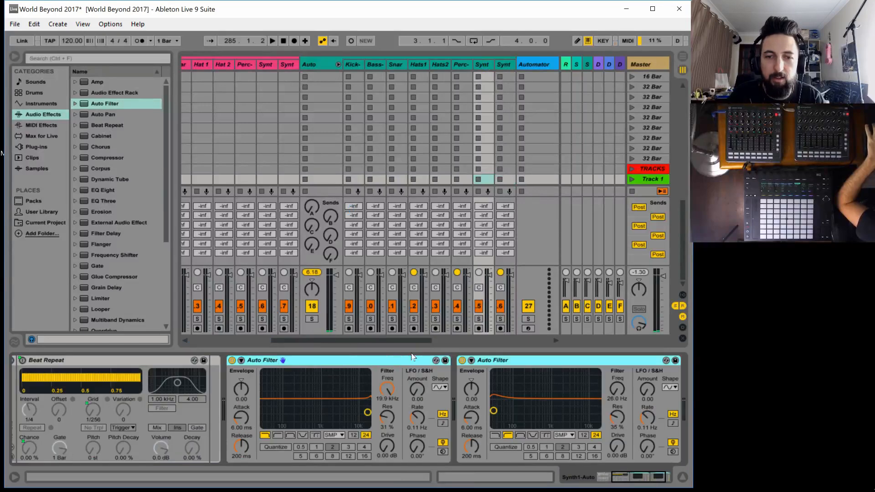
{"action": "left_click", "coordinate": [441, 65]}
{"action": "left_click", "coordinate": [461, 65]}
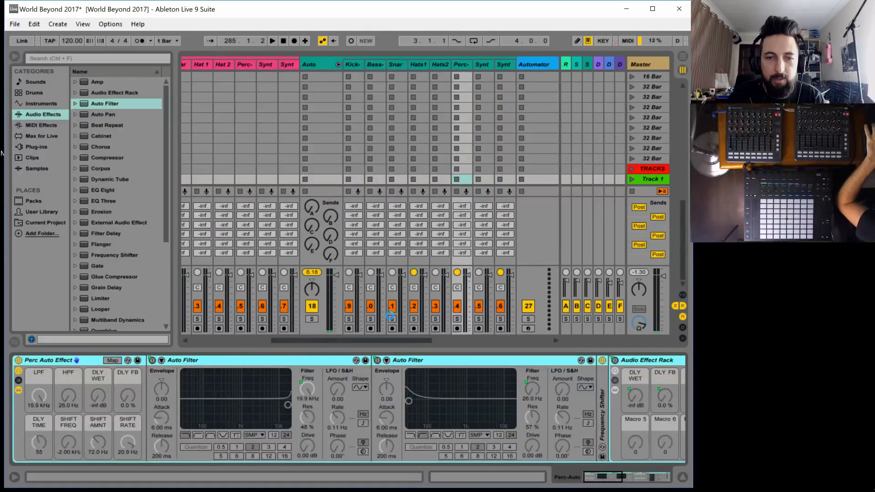
{"action": "scroll", "coordinate": [351, 365], "scroll_direction": "down", "scroll_amount": 10}
Copy the Auto Filter pair to the end of the Hats2 and Hats1 auto tracks' device chains
{"action": "left_click", "coordinate": [445, 65]}
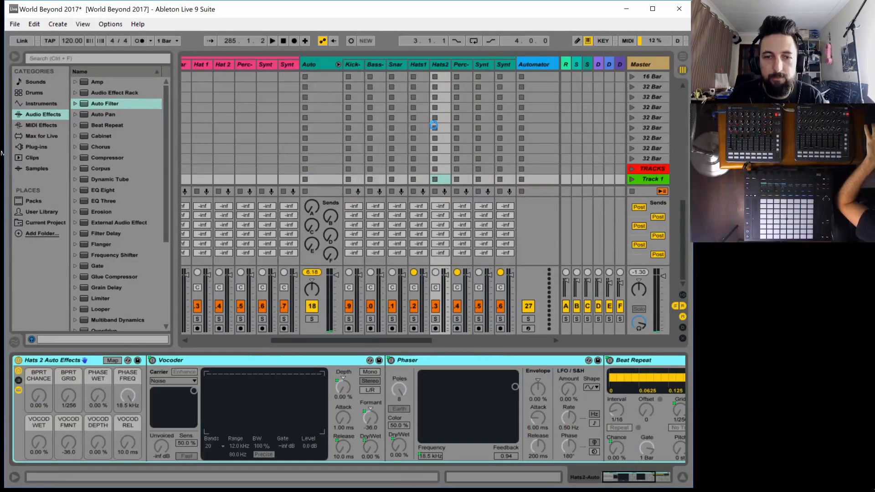
{"action": "scroll", "coordinate": [423, 359], "scroll_direction": "down", "scroll_amount": 10}
{"action": "left_click", "coordinate": [417, 65]}
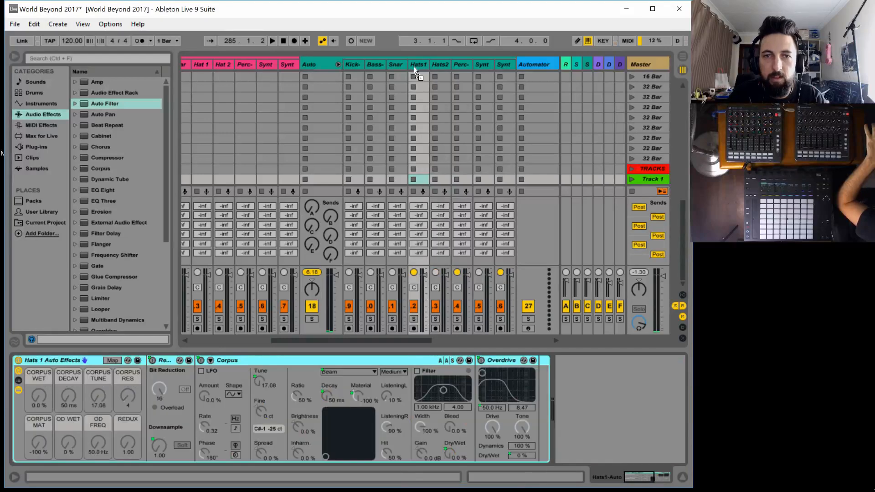
{"action": "scroll", "coordinate": [394, 361], "scroll_direction": "down", "scroll_amount": 5}
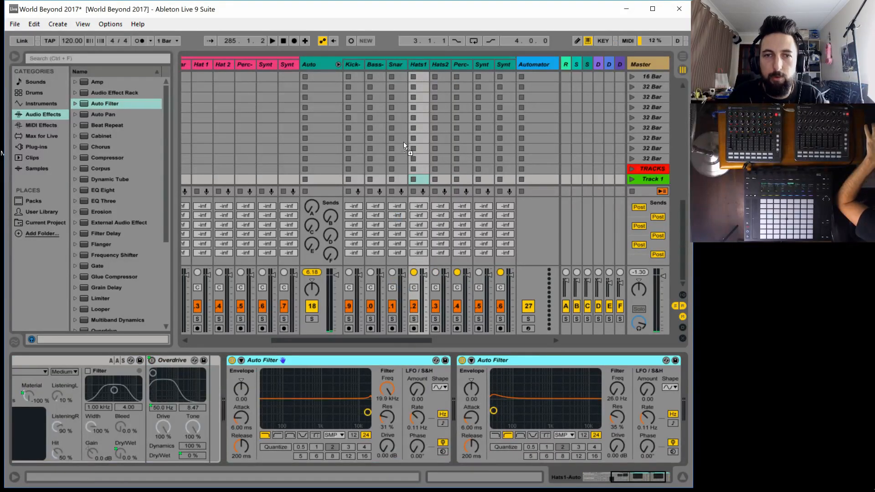
Copy the Auto Filter pair to the end of the Snare, Bass and Kick auto tracks' device chains
{"action": "left_click", "coordinate": [392, 64]}
{"action": "scroll", "coordinate": [357, 360], "scroll_direction": "down", "scroll_amount": 5}
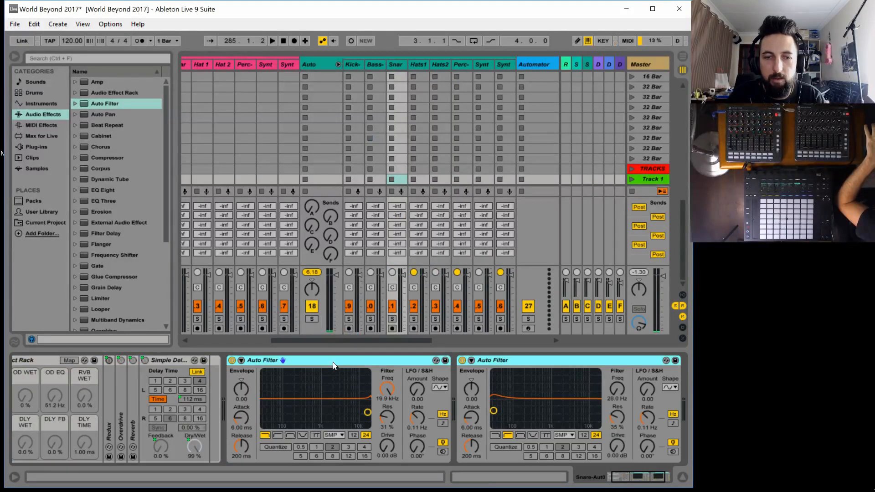
{"action": "left_click", "coordinate": [351, 65]}
{"action": "left_click", "coordinate": [372, 65]}
{"action": "scroll", "coordinate": [362, 358], "scroll_direction": "down", "scroll_amount": 5}
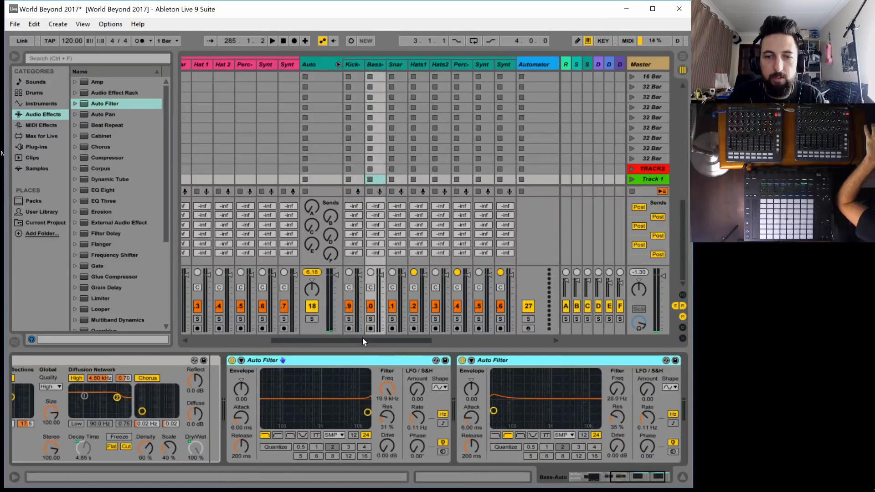
{"action": "left_click", "coordinate": [355, 66]}
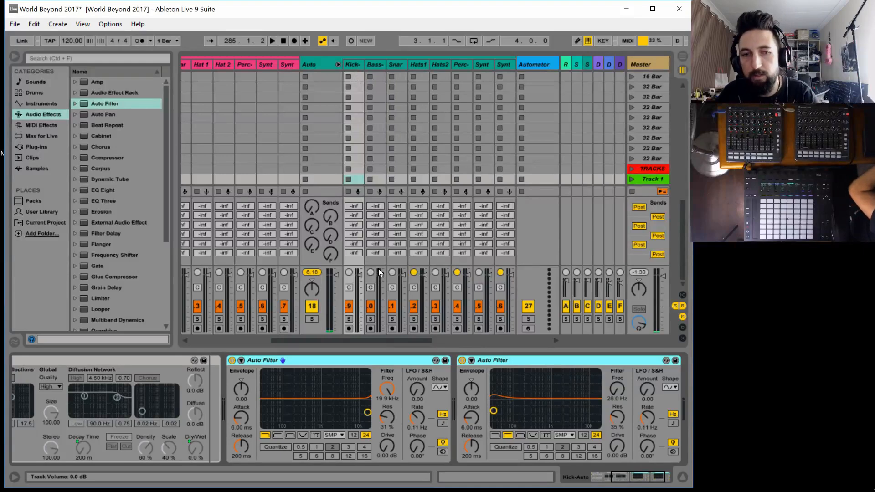
MIDI-map the low-pass and high-pass Auto Filter frequencies on channel 9: Kick auto to CC 29 and 13, Bass auto to CC 30 and 14
{"action": "key", "text": "ctrl+m"}
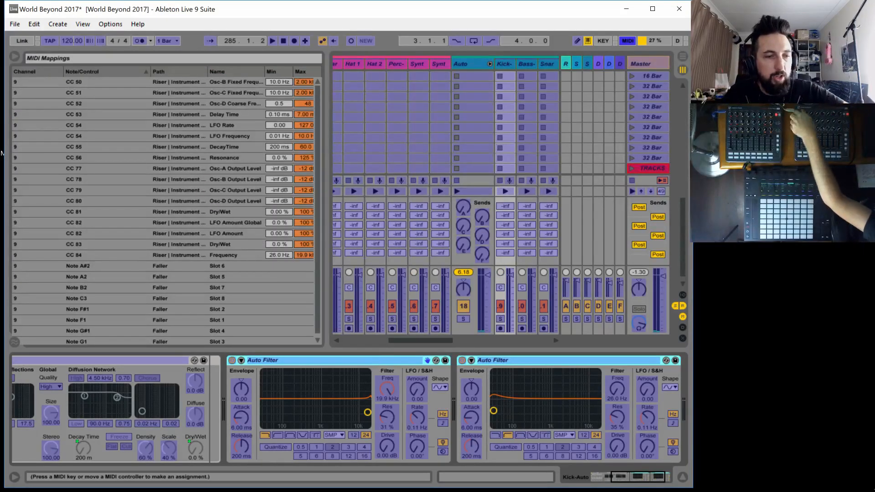
{"action": "left_click", "coordinate": [392, 382]}
{"action": "left_click", "coordinate": [616, 394]}
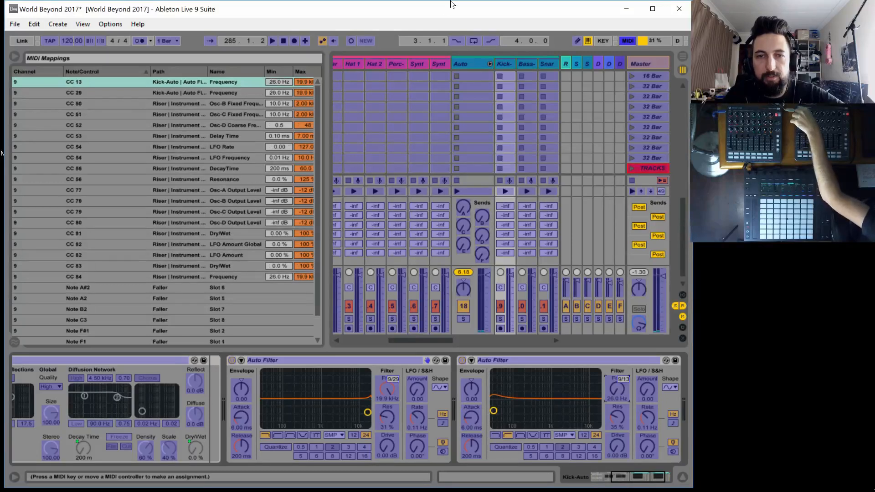
{"action": "left_click_drag", "start_coordinate": [406, 340], "coordinate": [433, 342]}
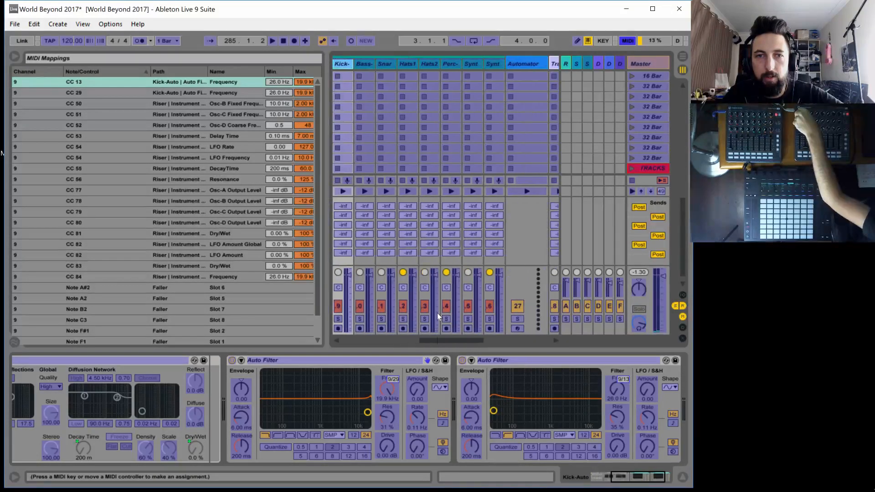
{"action": "left_click", "coordinate": [367, 63]}
{"action": "left_click", "coordinate": [390, 387]}
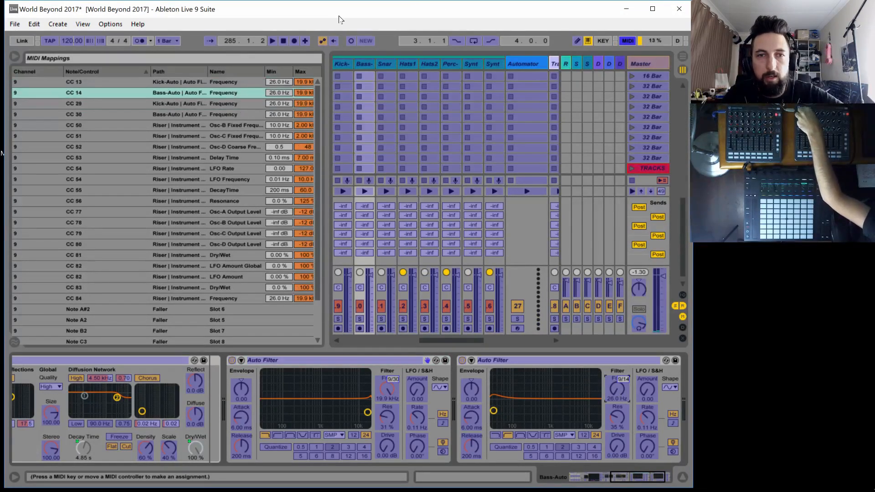
Map the low-pass and high-pass frequencies of the Snare auto track to CC 31 and 15, and of Hats1 auto to CC 32 and 16
{"action": "left_click", "coordinate": [387, 65]}
{"action": "left_click", "coordinate": [390, 388]}
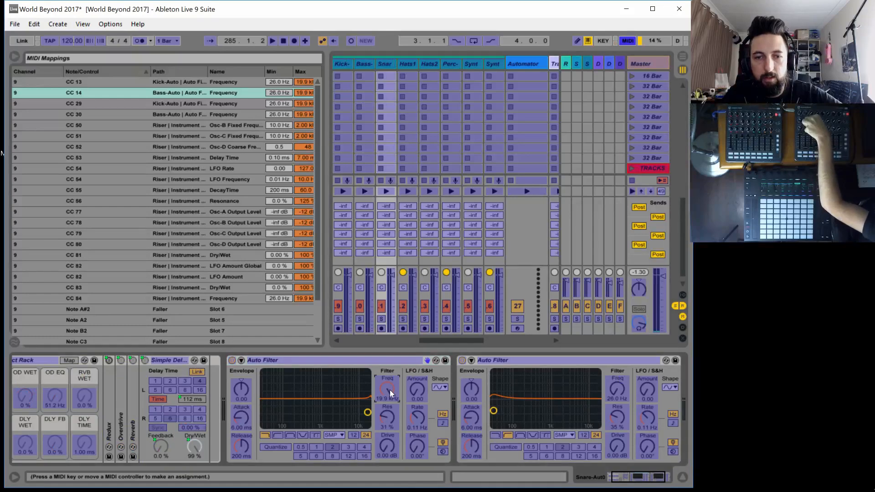
{"action": "left_click", "coordinate": [406, 63]}
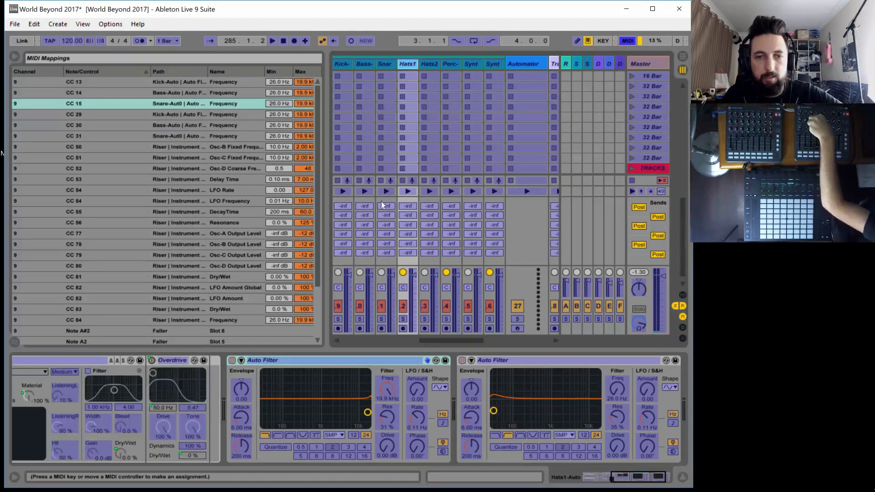
{"action": "left_click", "coordinate": [396, 383]}
{"action": "left_click", "coordinate": [611, 391]}
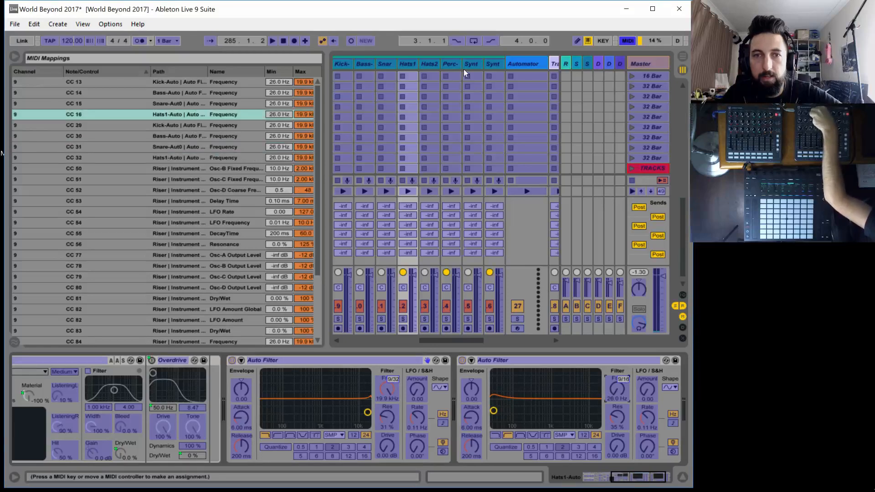
Map the low-pass and high-pass frequencies of the Hats2 auto track to CC 33 and 17, and of Perc auto to CC 34 and 18
{"action": "left_click", "coordinate": [427, 64]}
{"action": "left_click", "coordinate": [382, 388]}
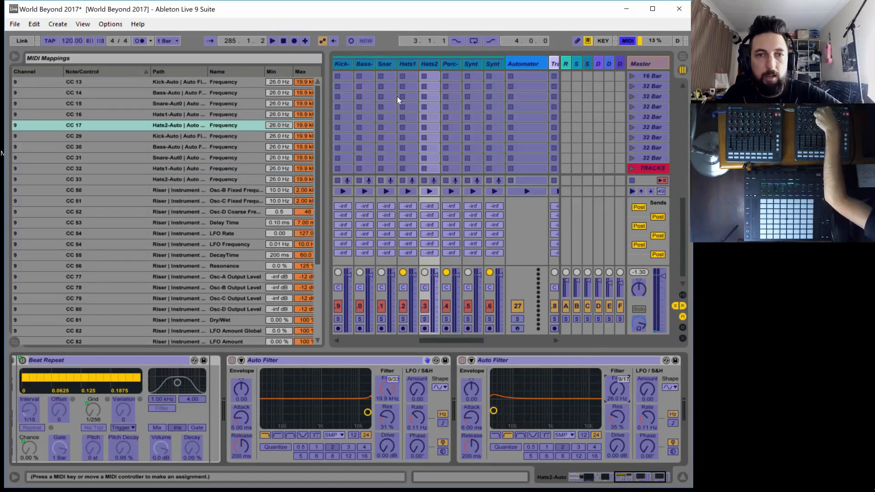
{"action": "left_click", "coordinate": [451, 65]}
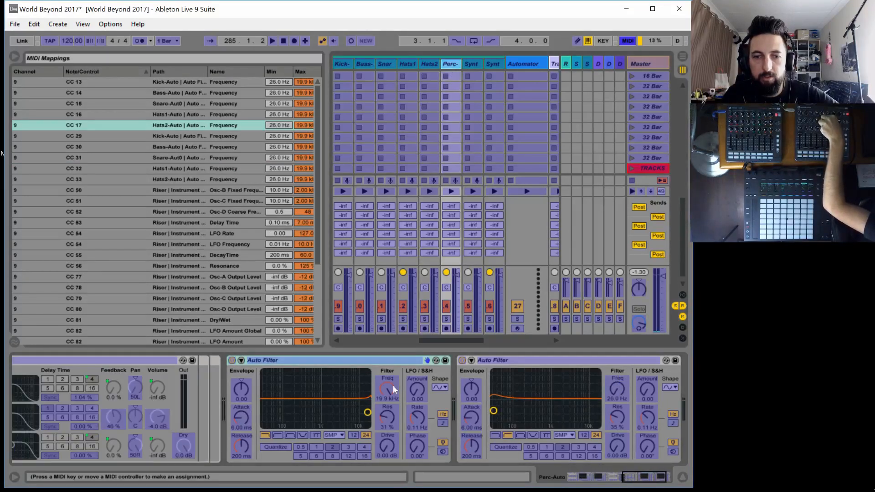
{"action": "left_click", "coordinate": [392, 387]}
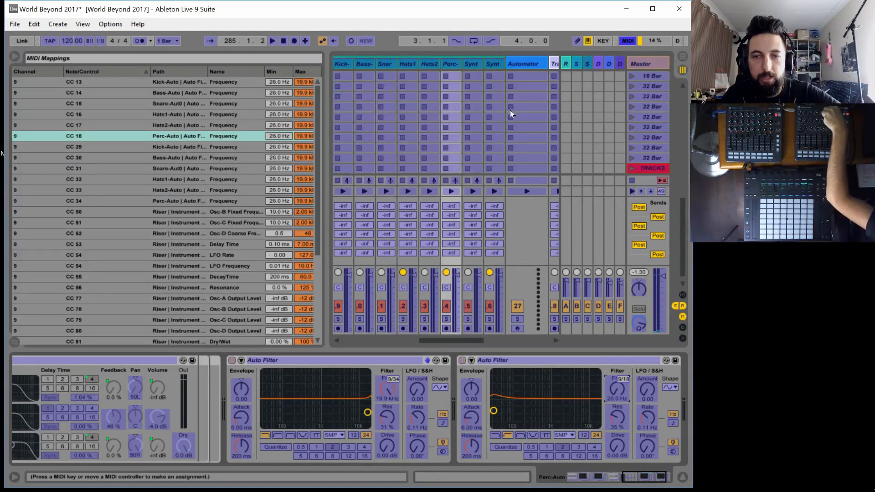
Map the low-pass and high-pass frequencies of Synth1 auto to CC 35 and 19 and Synth2 auto to CC 36 and 20, then leave MIDI mapping
{"action": "left_click", "coordinate": [470, 65]}
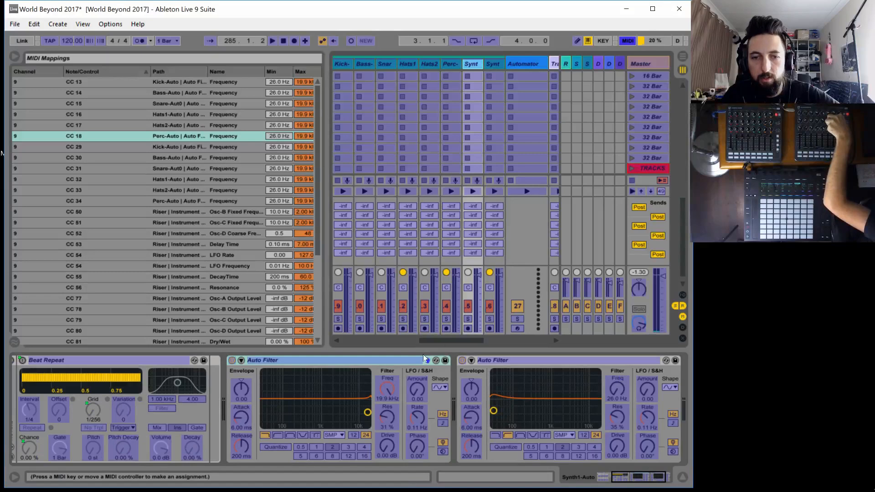
{"action": "left_click", "coordinate": [383, 389]}
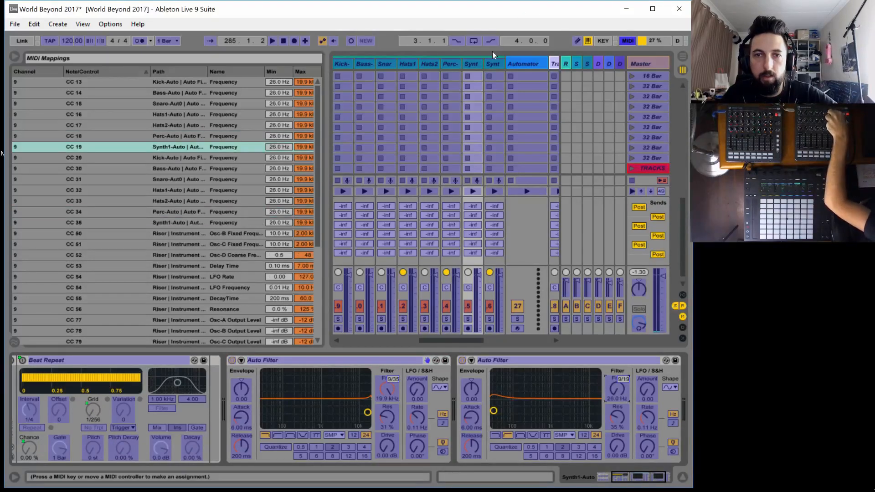
{"action": "left_click", "coordinate": [494, 64]}
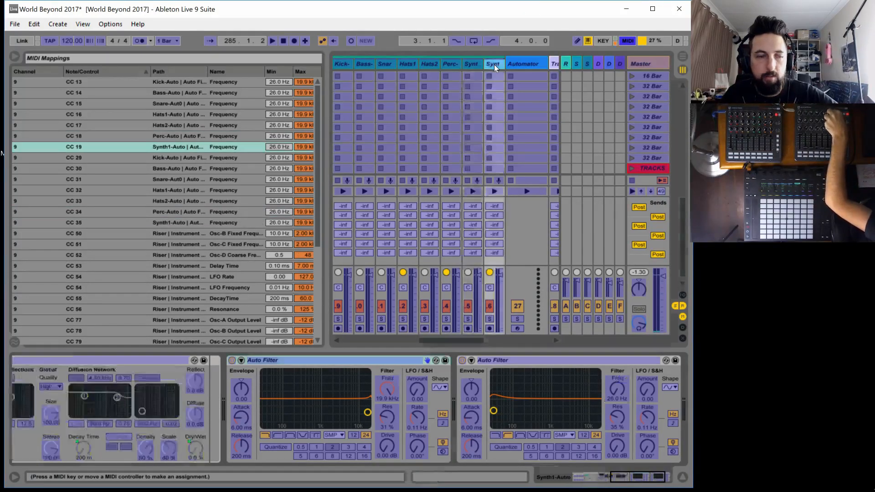
{"action": "left_click", "coordinate": [384, 392]}
{"action": "left_click", "coordinate": [617, 388]}
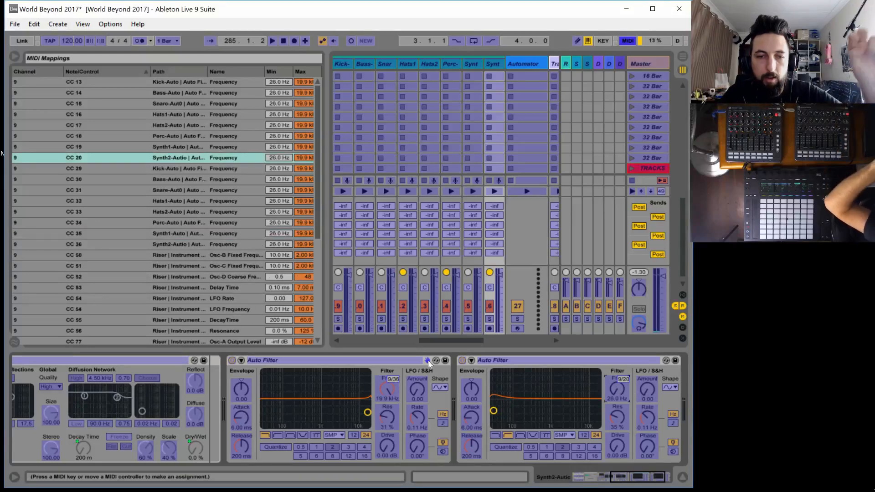
{"action": "key", "text": "ctrl+m"}
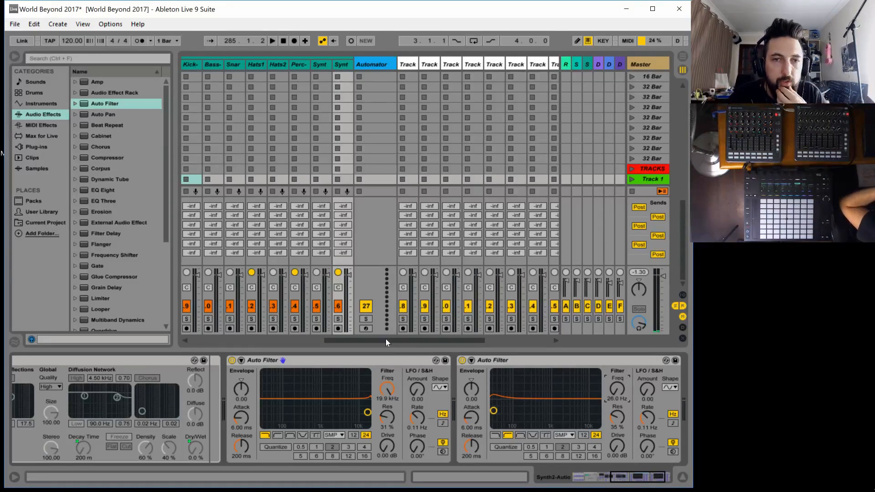
Examine the effect devices on the Reverb, Synced Delay, Short, Dub Delay and Drive return tracks
{"action": "mouse_move", "coordinate": [385, 338]}
{"action": "left_mouse_down"}
{"action": "mouse_move", "coordinate": [368, 340]}
{"action": "mouse_move", "coordinate": [401, 338]}
{"action": "mouse_move", "coordinate": [370, 338]}
{"action": "left_mouse_up"}
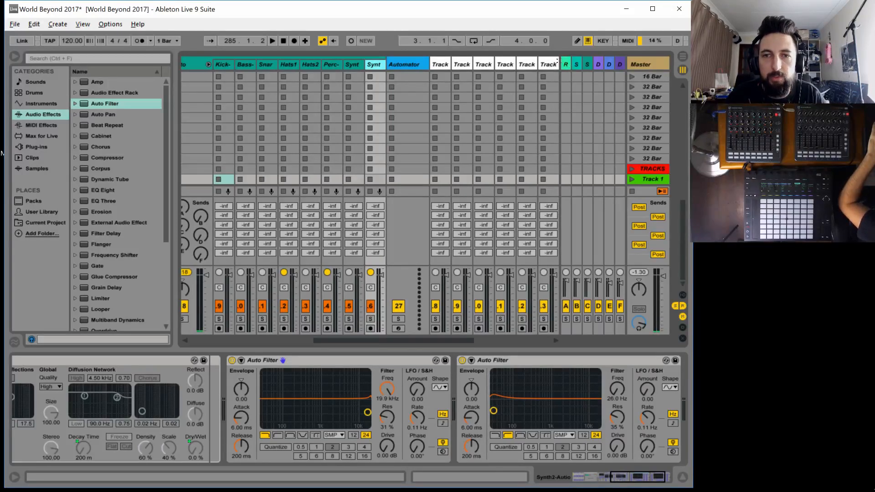
{"action": "left_click", "coordinate": [564, 64]}
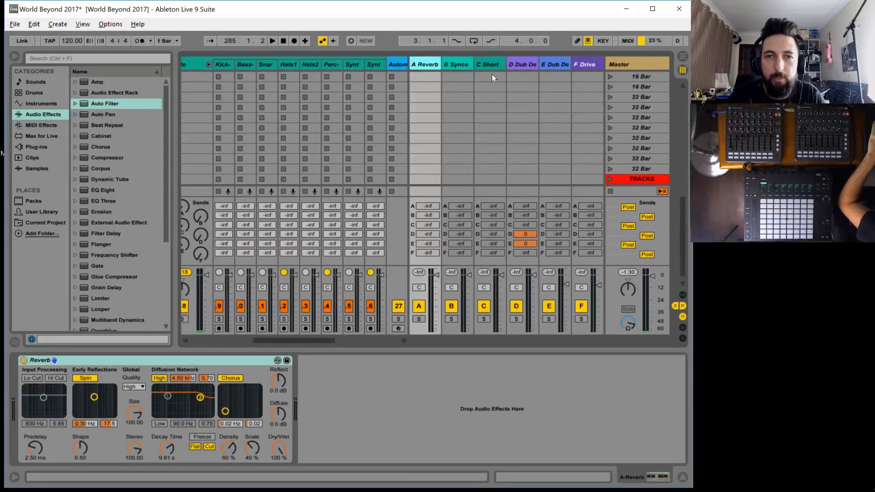
{"action": "left_click", "coordinate": [458, 64]}
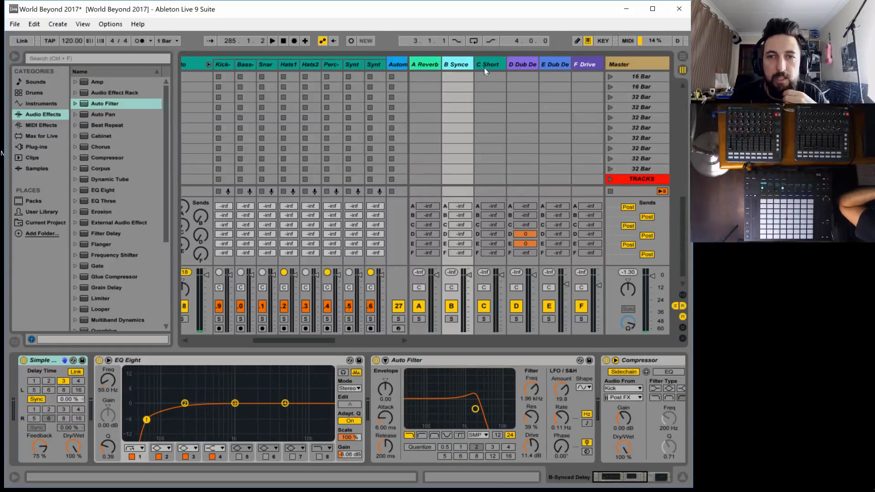
{"action": "left_click", "coordinate": [494, 63]}
{"action": "left_click", "coordinate": [531, 63]}
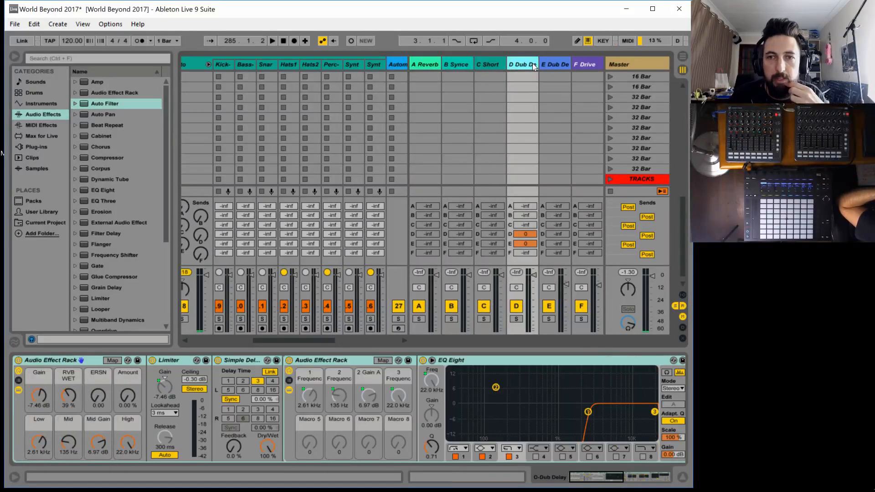
{"action": "left_click", "coordinate": [588, 64]}
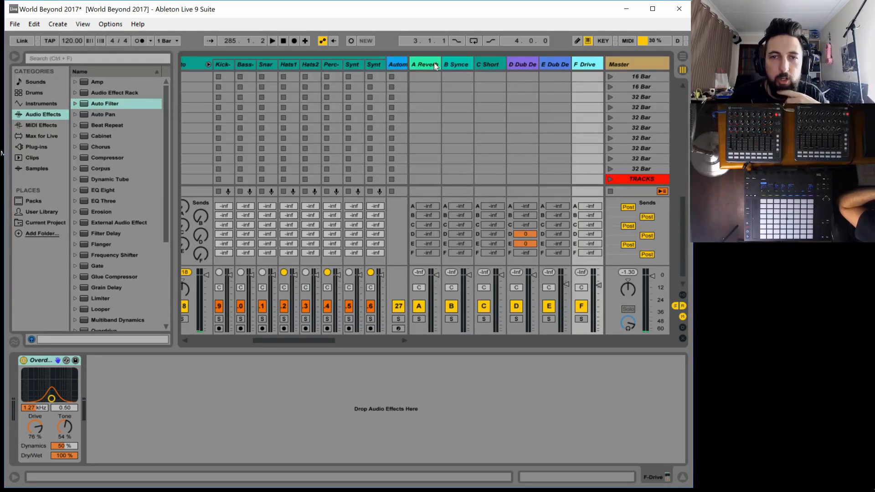
{"action": "left_click", "coordinate": [422, 63]}
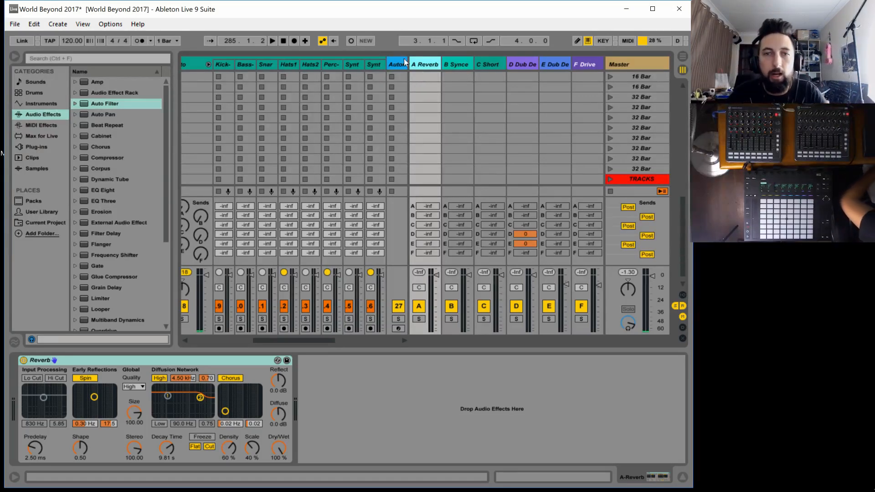
MIDI-map send A of the eight auto tracks, from Kick to Synth2, to channel 1 CC 49 through 56
{"action": "mouse_move", "coordinate": [300, 339]}
{"action": "left_mouse_down"}
{"action": "mouse_move", "coordinate": [336, 340]}
{"action": "mouse_move", "coordinate": [279, 340]}
{"action": "mouse_move", "coordinate": [301, 341]}
{"action": "left_mouse_up"}
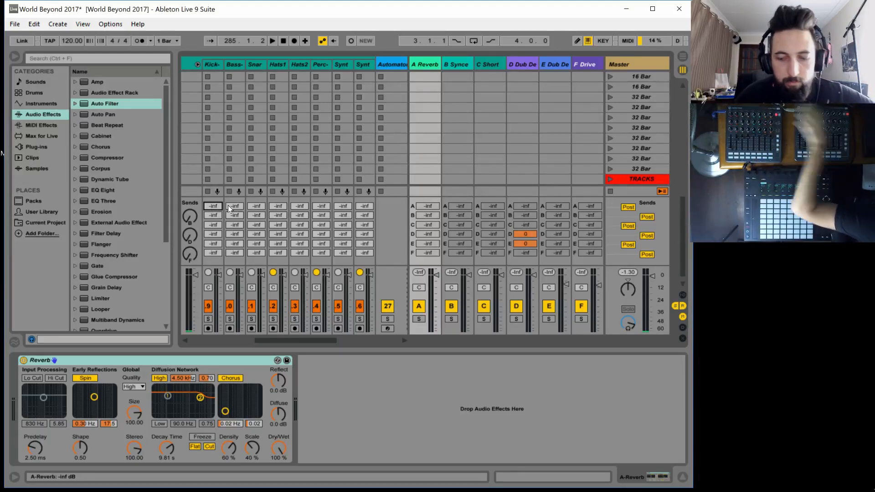
{"action": "key", "text": "ctrl+m"}
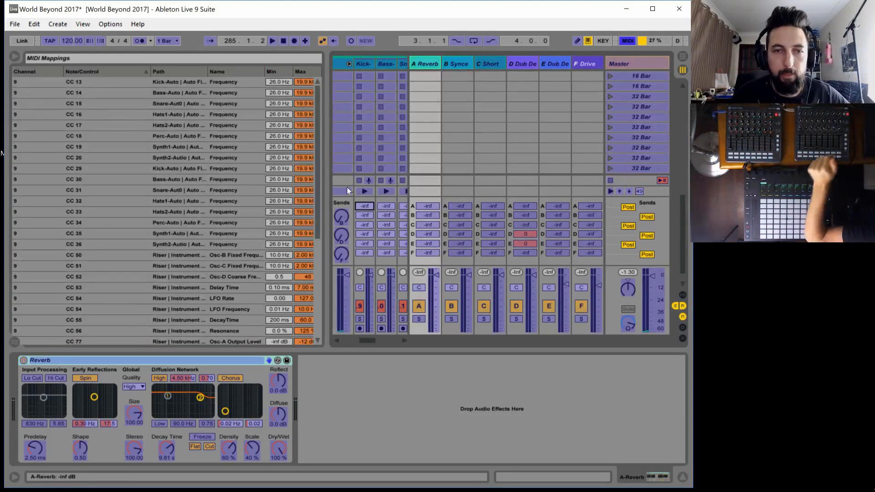
{"action": "left_click", "coordinate": [11, 54]}
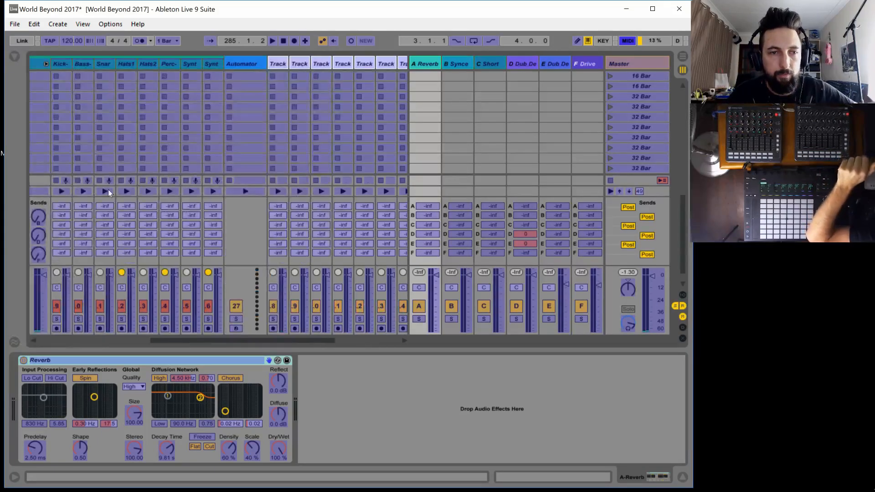
{"action": "left_click", "coordinate": [59, 206]}
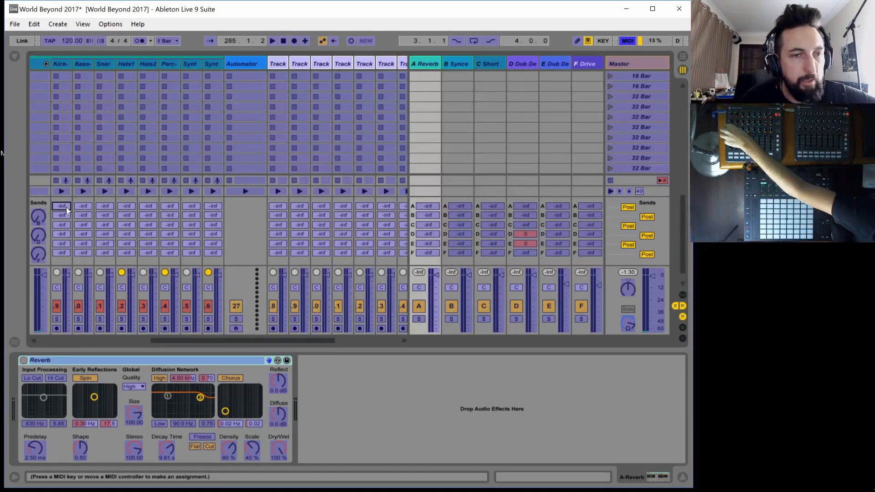
{"action": "left_click", "coordinate": [82, 206]}
{"action": "left_click", "coordinate": [105, 206]}
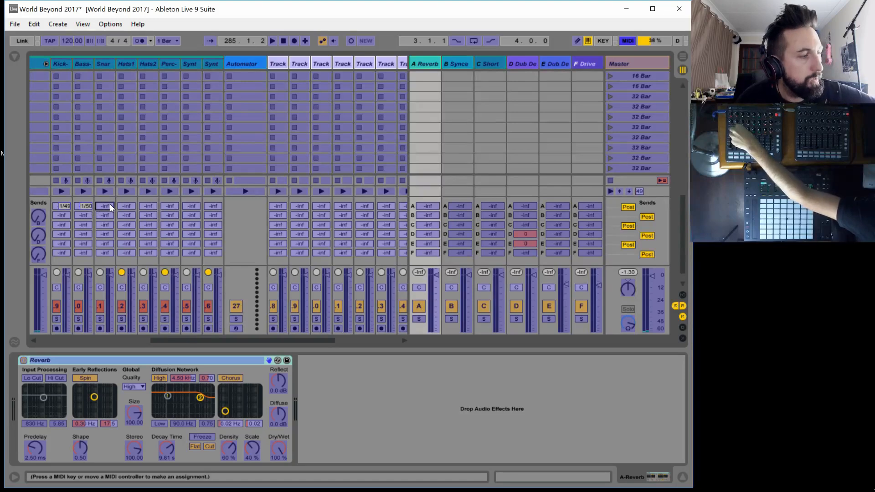
{"action": "left_click", "coordinate": [127, 206]}
{"action": "left_click", "coordinate": [150, 207]}
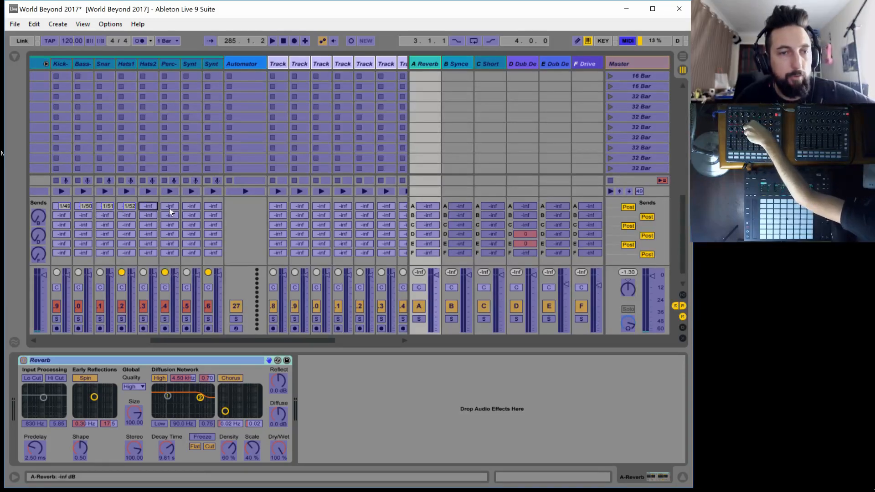
{"action": "left_click", "coordinate": [167, 205]}
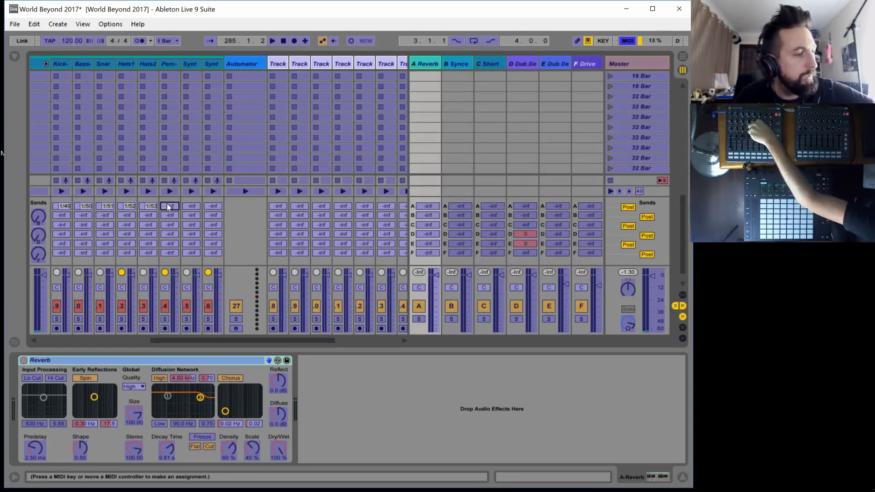
{"action": "left_click", "coordinate": [190, 205]}
{"action": "left_click", "coordinate": [212, 207]}
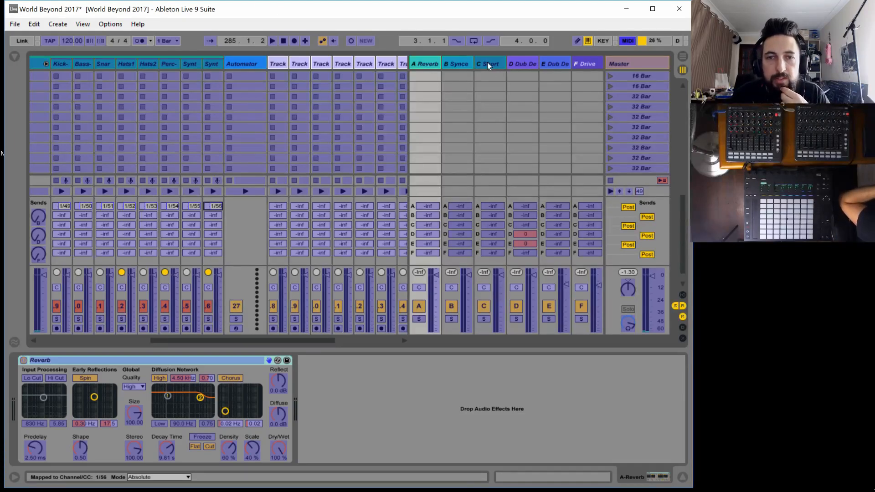
MIDI-map send C of the eight auto tracks, from Kick to Synth2, to channel 1 CC 29 through 36
{"action": "left_click", "coordinate": [60, 223]}
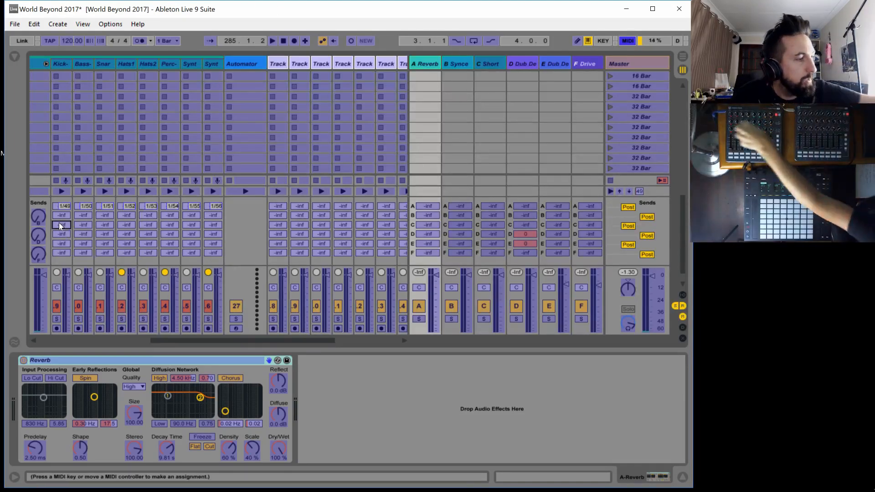
{"action": "left_click", "coordinate": [84, 225]}
{"action": "left_click", "coordinate": [105, 223]}
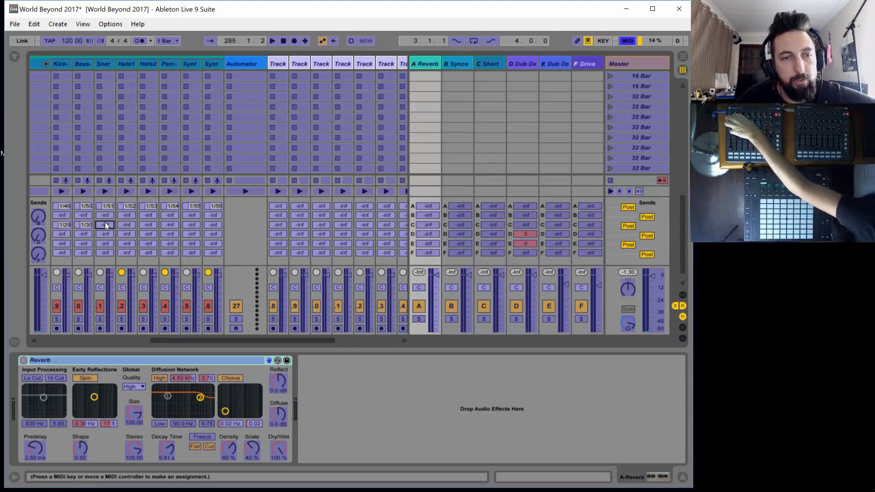
{"action": "left_click", "coordinate": [124, 225]}
{"action": "left_click", "coordinate": [146, 226]}
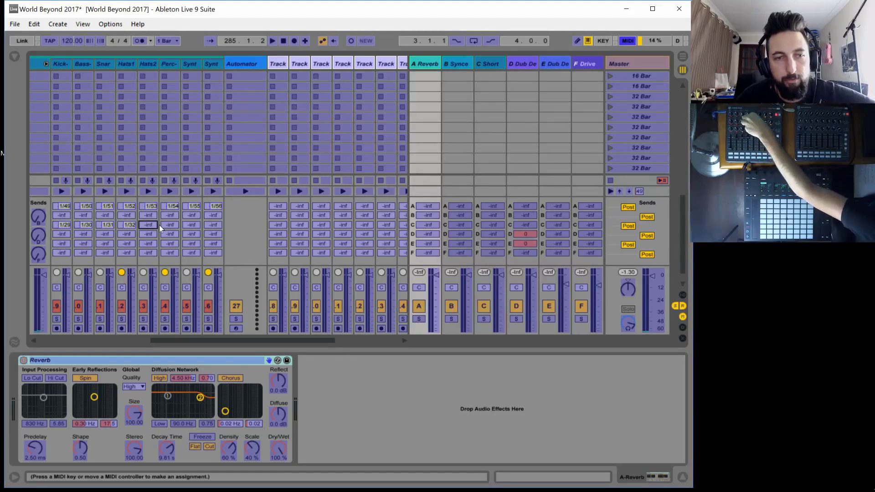
{"action": "left_click", "coordinate": [169, 225]}
{"action": "left_click", "coordinate": [191, 225]}
{"action": "left_click", "coordinate": [212, 225]}
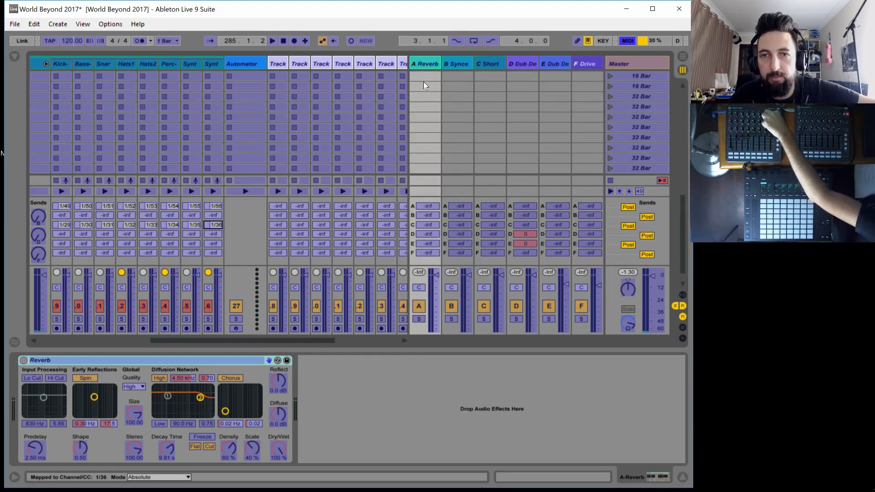
MIDI-map send D of the eight auto tracks, from Kick to Synth2, to channel 1 CC 13 through 20
{"action": "left_click", "coordinate": [61, 233]}
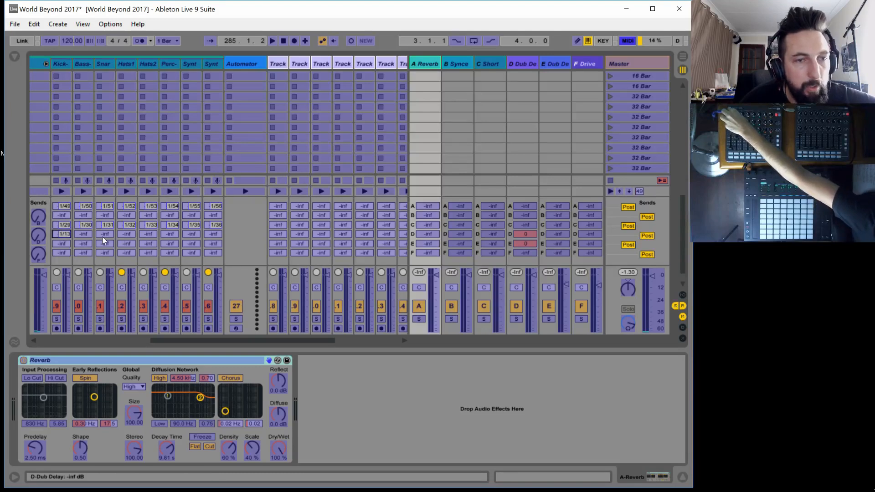
{"action": "left_click", "coordinate": [82, 234]}
{"action": "left_click", "coordinate": [104, 233]}
{"action": "left_click", "coordinate": [124, 234]}
{"action": "left_click", "coordinate": [149, 235]}
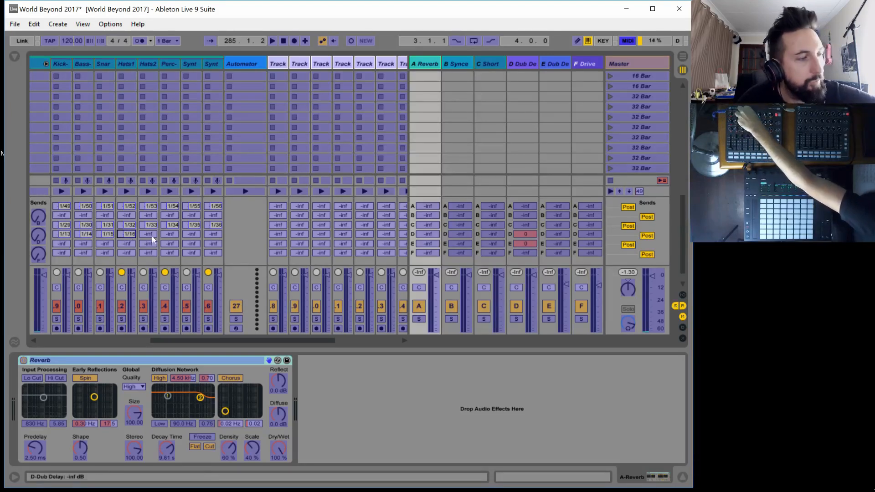
{"action": "left_click", "coordinate": [170, 234]}
{"action": "left_click", "coordinate": [191, 234]}
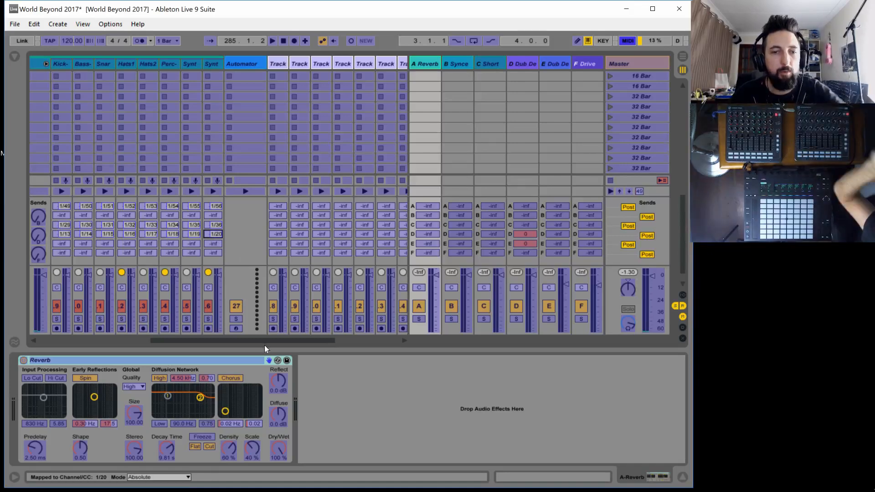
MIDI-map the volume faders of the eight main tracks, from Kick to Synth 2, to channel 1 CC 77 through 84
{"action": "left_click_drag", "start_coordinate": [256, 341], "coordinate": [25, 320]}
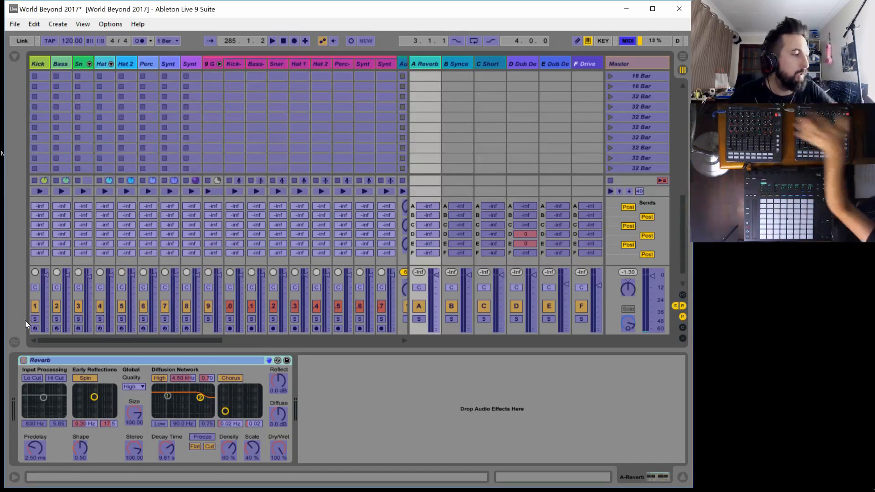
{"action": "left_click", "coordinate": [46, 290]}
{"action": "left_click", "coordinate": [65, 287]}
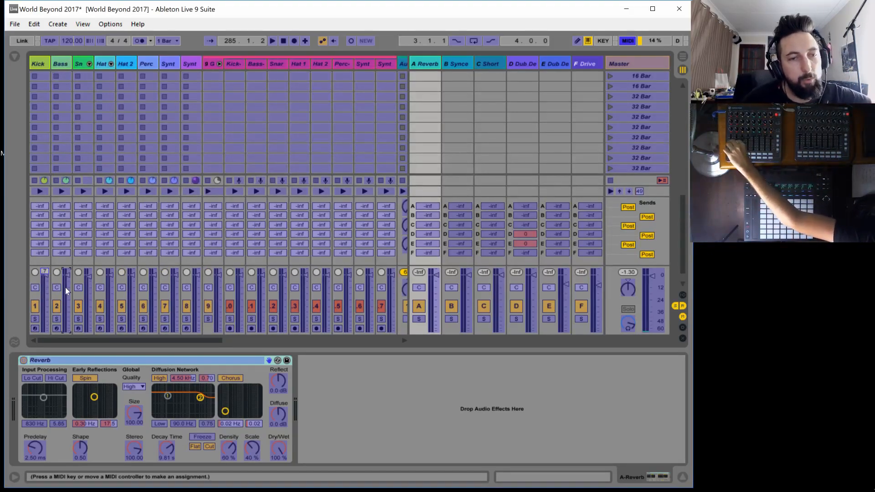
{"action": "left_click", "coordinate": [87, 283]}
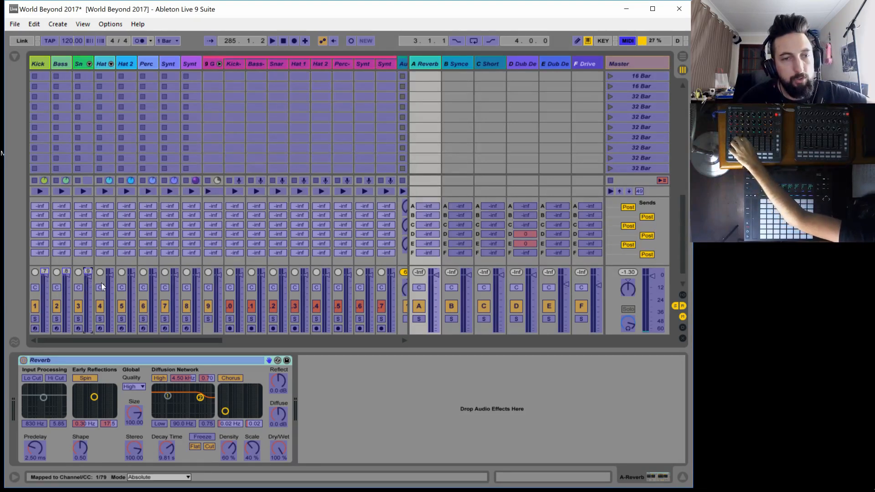
{"action": "left_click", "coordinate": [108, 281]}
{"action": "left_click", "coordinate": [129, 281]}
{"action": "left_click", "coordinate": [152, 280]}
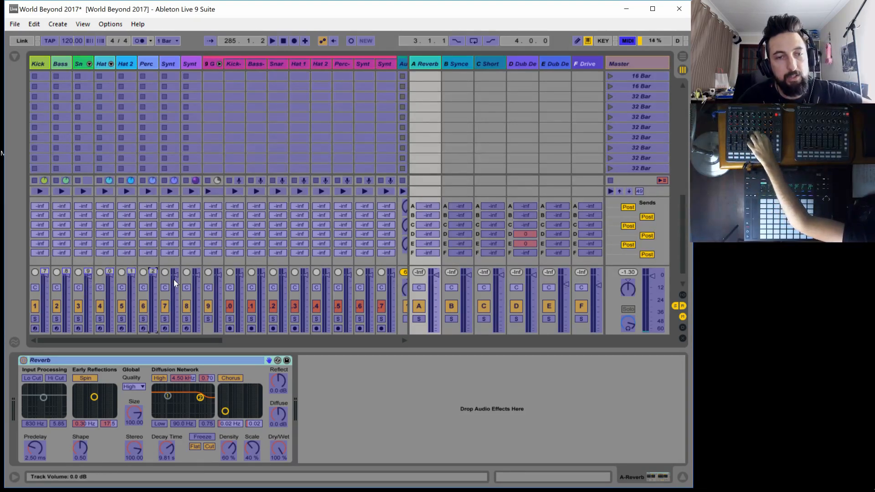
{"action": "left_click", "coordinate": [174, 280]}
{"action": "left_click", "coordinate": [196, 282]}
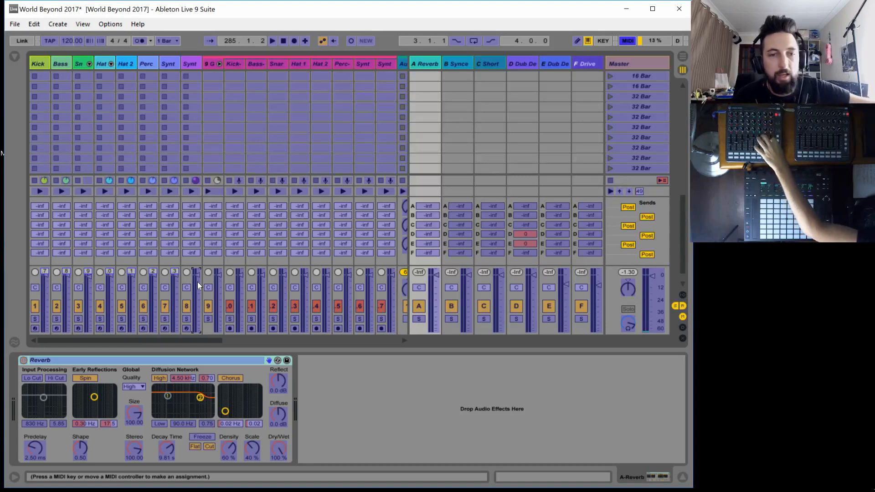
In the MIDI mappings list, set the maximum track volume of Synth 2, Synth1 and Perc to 0 dB
{"action": "left_click", "coordinate": [15, 54]}
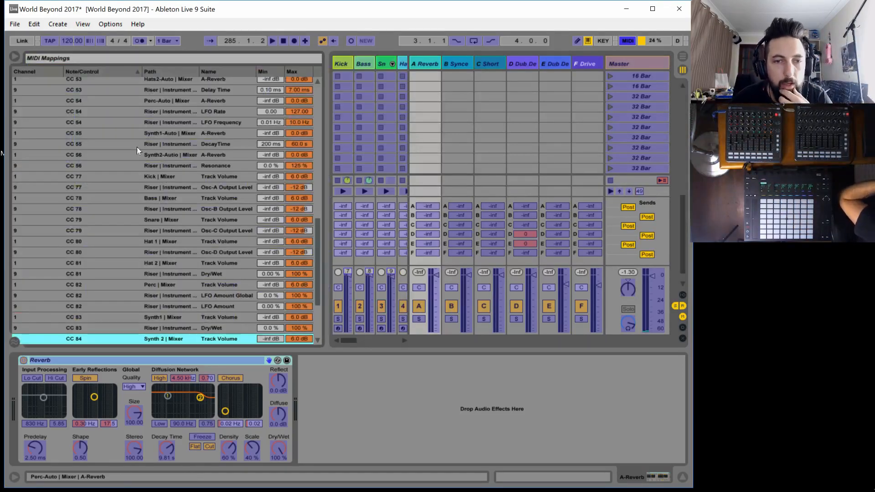
{"action": "scroll", "coordinate": [287, 314], "scroll_direction": "down", "scroll_amount": 3}
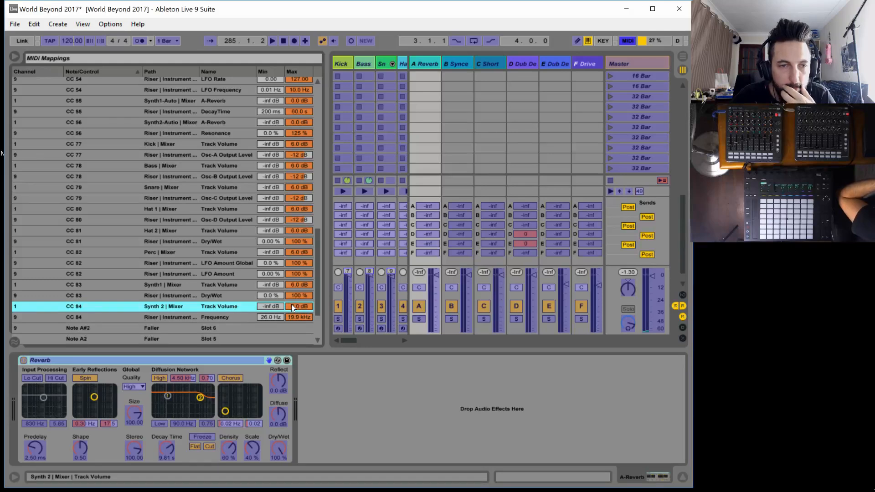
{"action": "type", "text": "0"}
{"action": "key", "text": "Return"}
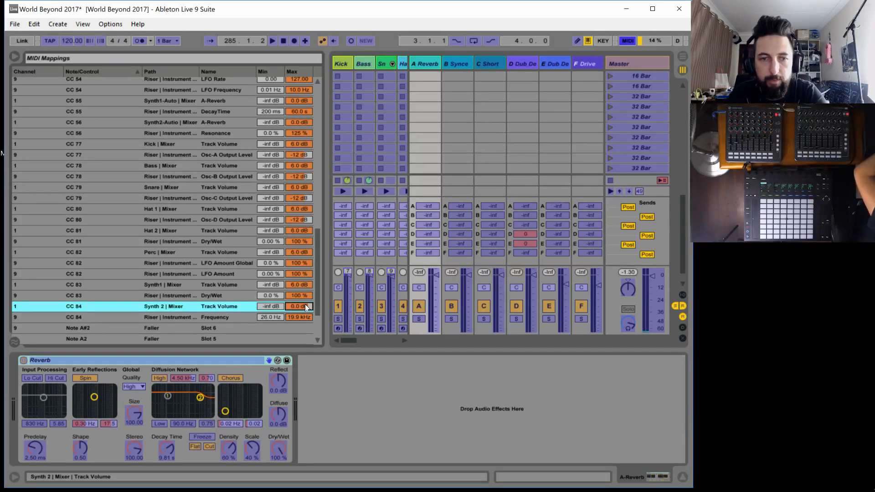
{"action": "left_click", "coordinate": [299, 283]}
{"action": "type", "text": "0"}
{"action": "key", "text": "Return"}
{"action": "left_click", "coordinate": [302, 250]}
{"action": "type", "text": "0"}
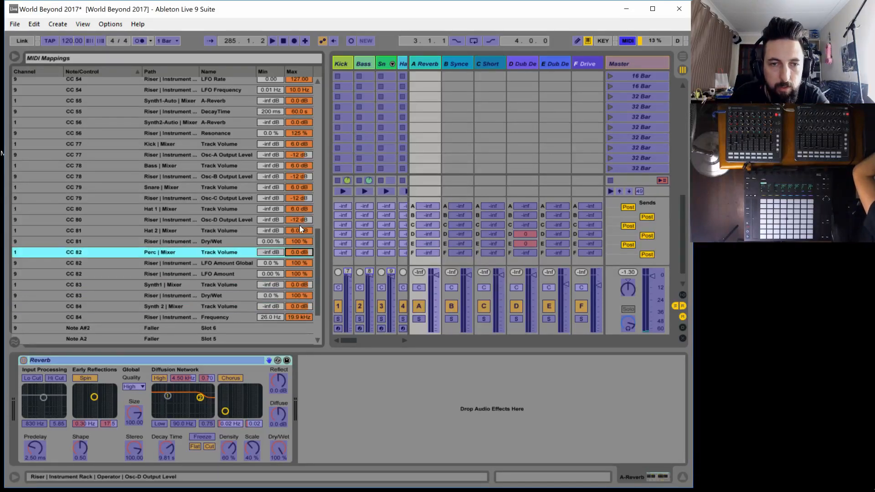
Set the maximum mapped track volume of Hat 2, Hat 1, Snare, Bass and Kick to 0 dB, and leave MIDI mapping
{"action": "left_click", "coordinate": [294, 230]}
{"action": "type", "text": "0"}
{"action": "left_click", "coordinate": [293, 209]}
{"action": "type", "text": "0"}
{"action": "key", "text": "Return"}
{"action": "left_click", "coordinate": [294, 186]}
{"action": "type", "text": "0"}
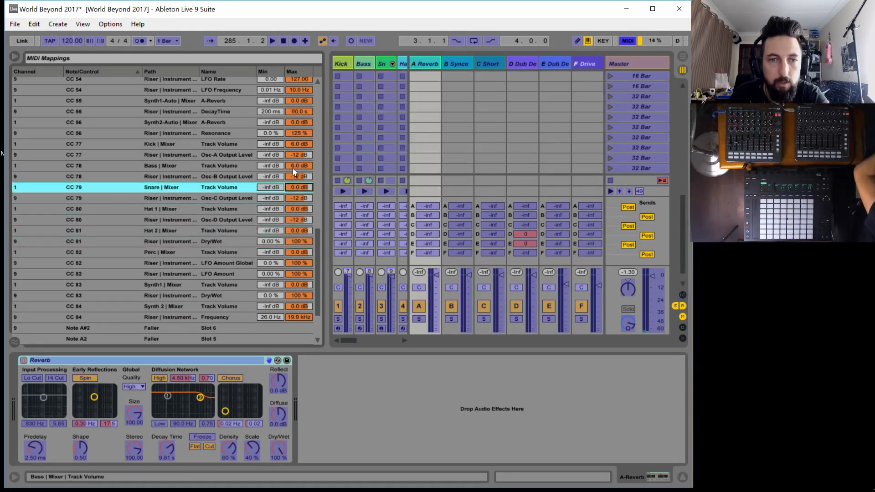
{"action": "left_click", "coordinate": [293, 167]}
{"action": "type", "text": "0"}
{"action": "left_click", "coordinate": [296, 145]}
{"action": "type", "text": "0"}
{"action": "key", "text": "Return"}
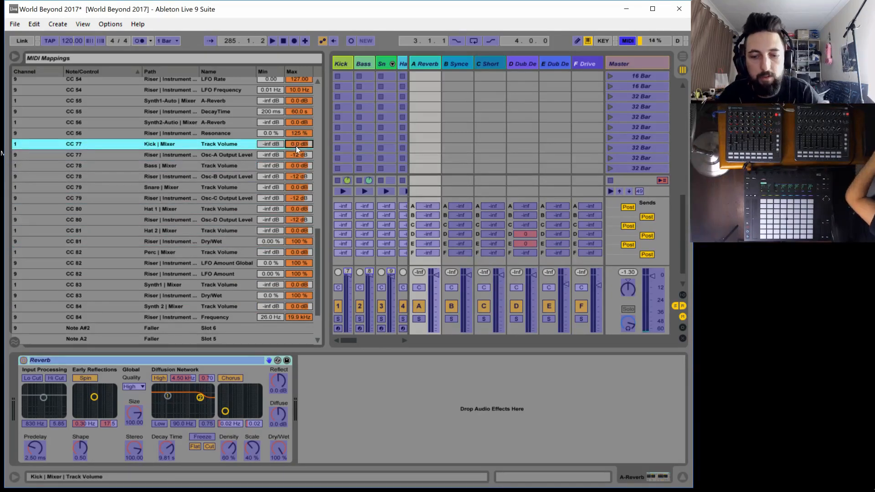
{"action": "key", "text": "ctrl+m"}
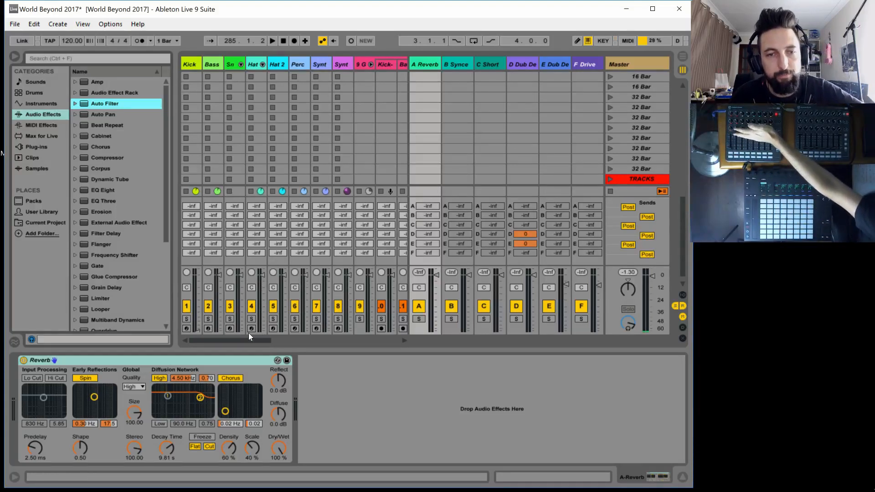
Launch the first clip of the Riser track and switch on the track's Instrument Rack
{"action": "left_click_drag", "start_coordinate": [242, 339], "coordinate": [305, 341]}
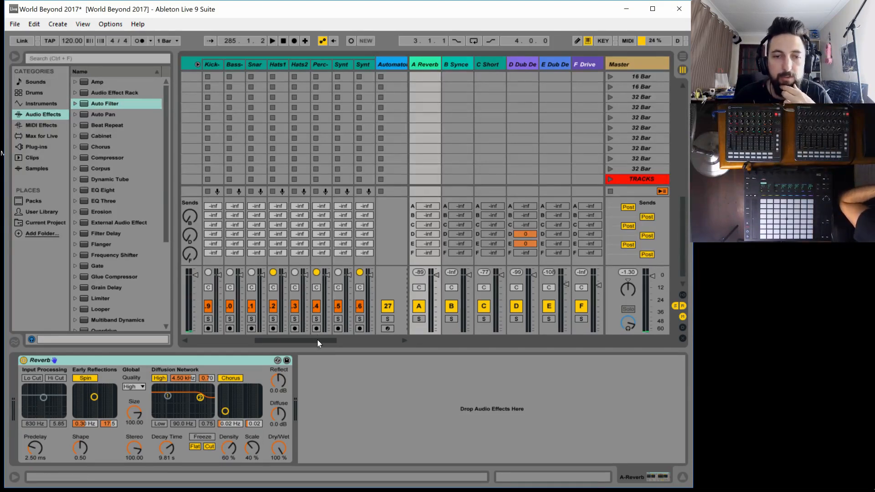
{"action": "left_click_drag", "start_coordinate": [318, 340], "coordinate": [368, 336]}
{"action": "scroll", "coordinate": [378, 120], "scroll_direction": "up", "scroll_amount": 3}
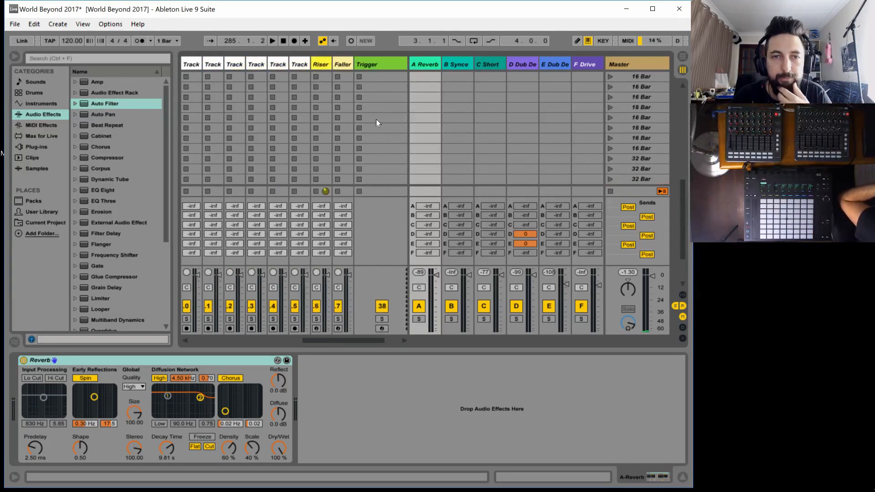
{"action": "scroll", "coordinate": [378, 102], "scroll_direction": "up", "scroll_amount": 5}
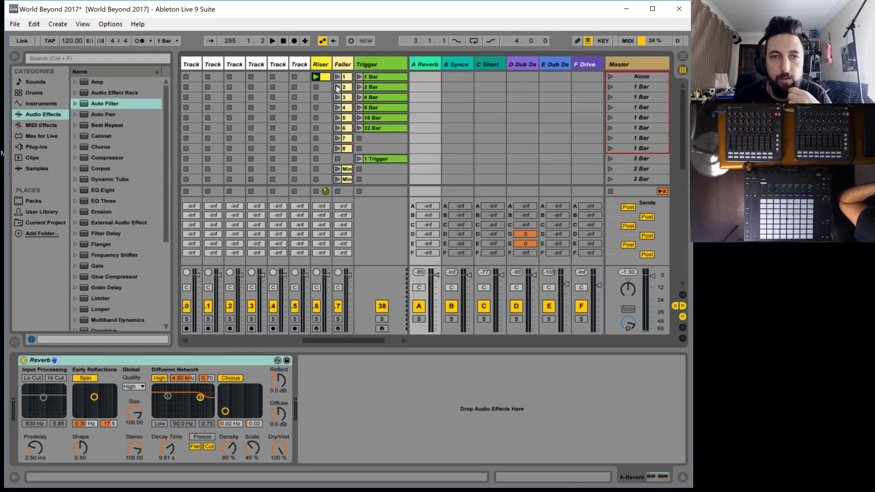
{"action": "left_click", "coordinate": [315, 77]}
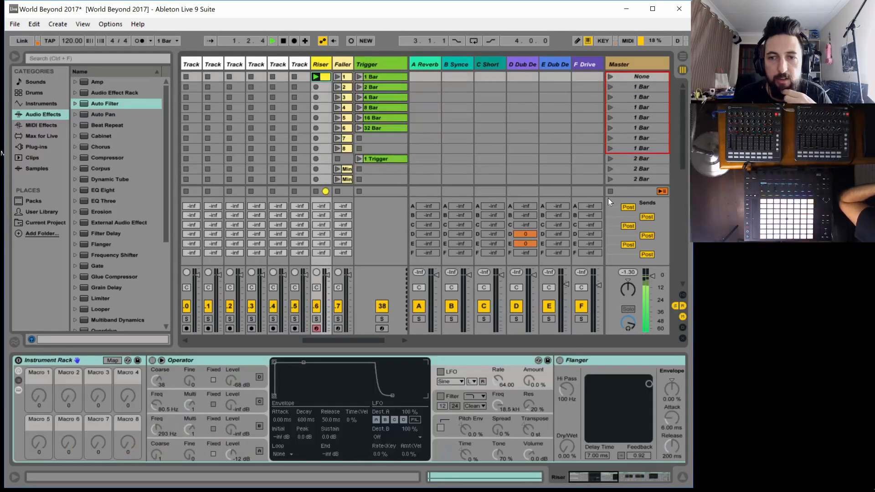
{"action": "left_click", "coordinate": [610, 191]}
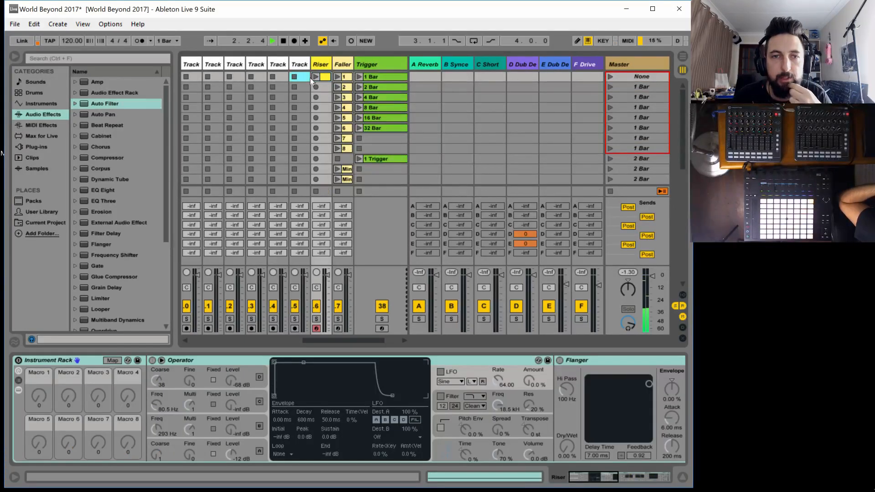
{"action": "left_click", "coordinate": [310, 78]}
{"action": "left_click", "coordinate": [315, 77]}
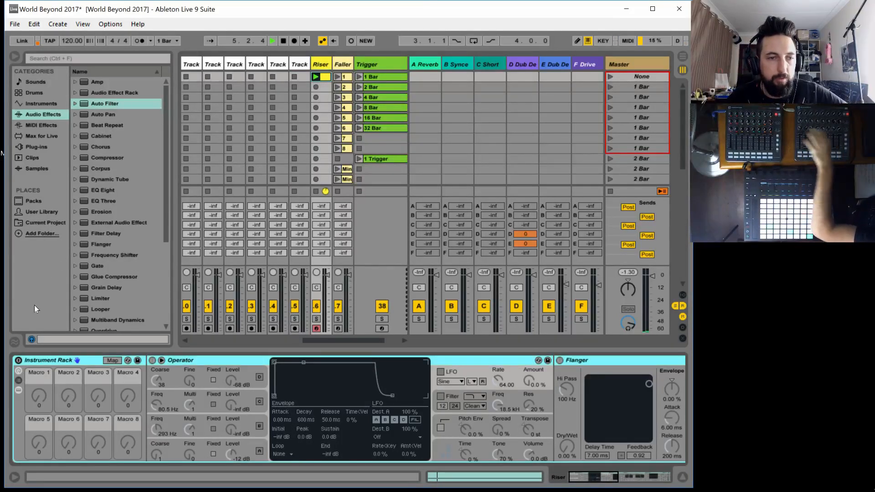
{"action": "left_click", "coordinate": [18, 361]}
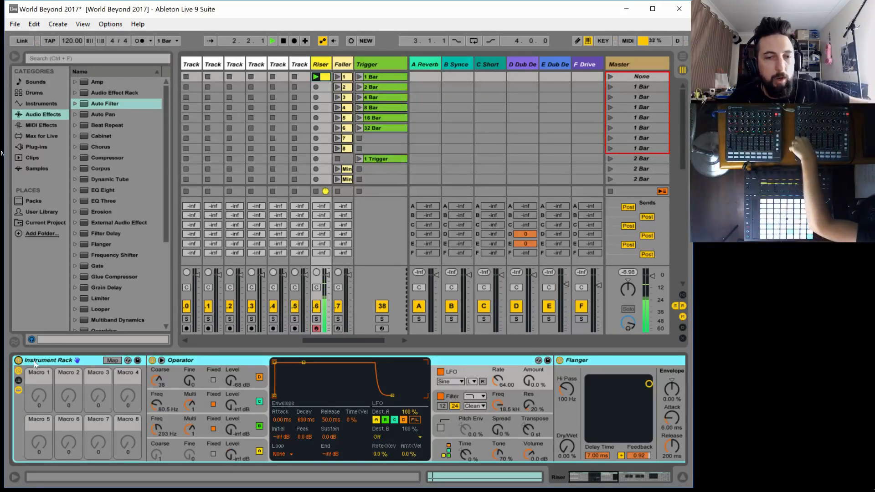
Add an Auto Pan after the Limiter on the Riser track and MIDI-map its on/off switch to channel 9 note A6
{"action": "left_click_drag", "start_coordinate": [594, 480], "coordinate": [703, 484]}
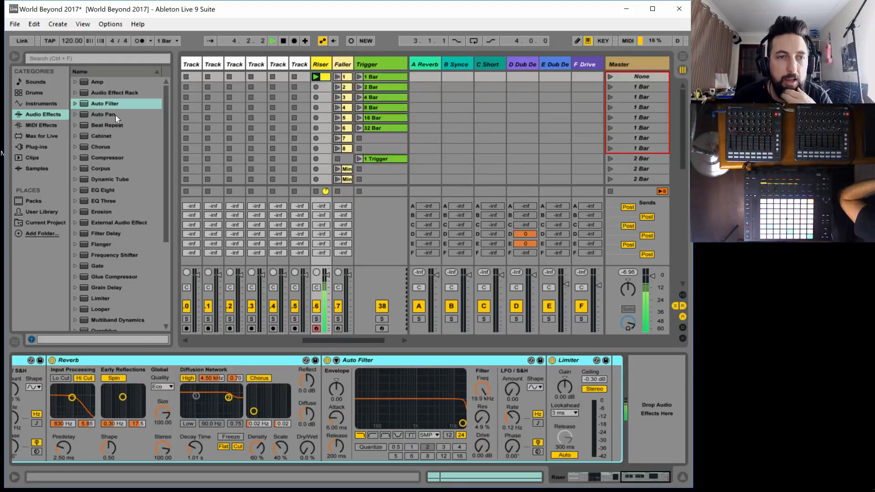
{"action": "left_click_drag", "start_coordinate": [115, 114], "coordinate": [656, 411]}
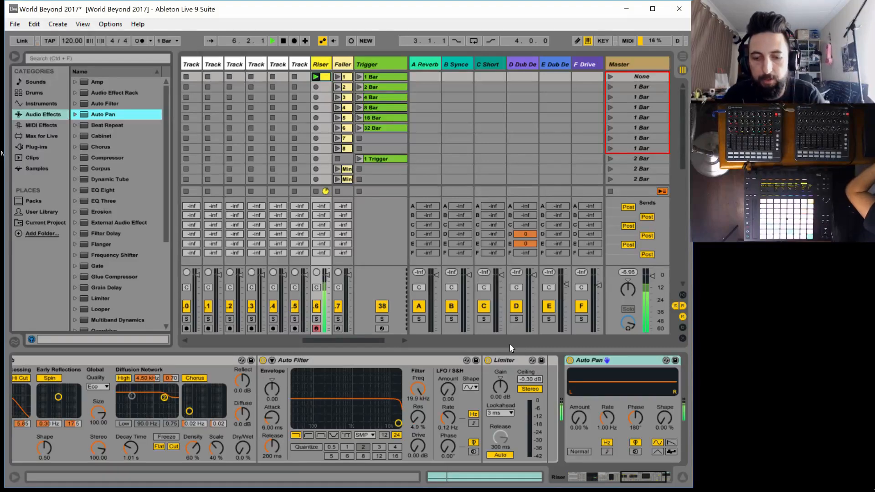
{"action": "key", "text": "ctrl+m"}
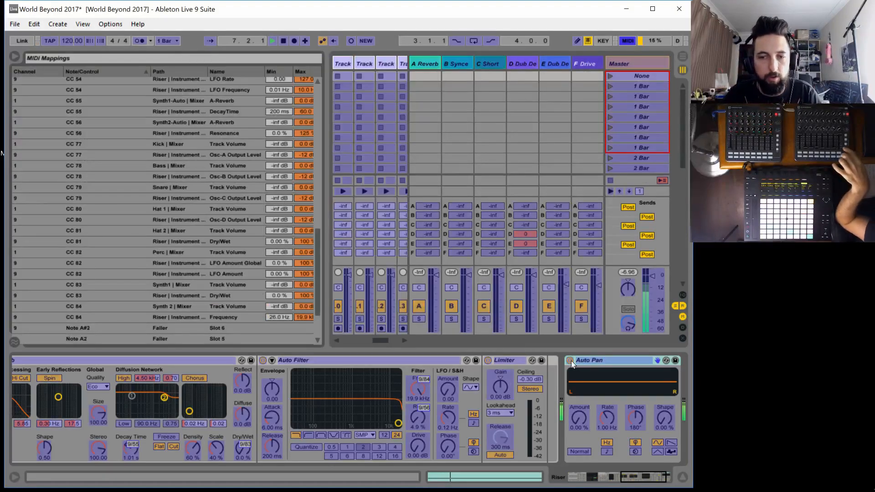
{"action": "left_click", "coordinate": [570, 360]}
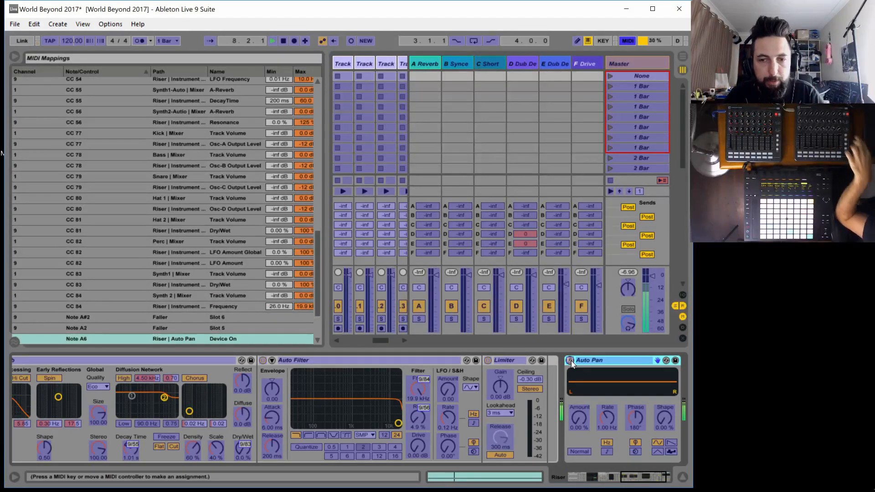
{"action": "key", "text": "ctrl+alt+m"}
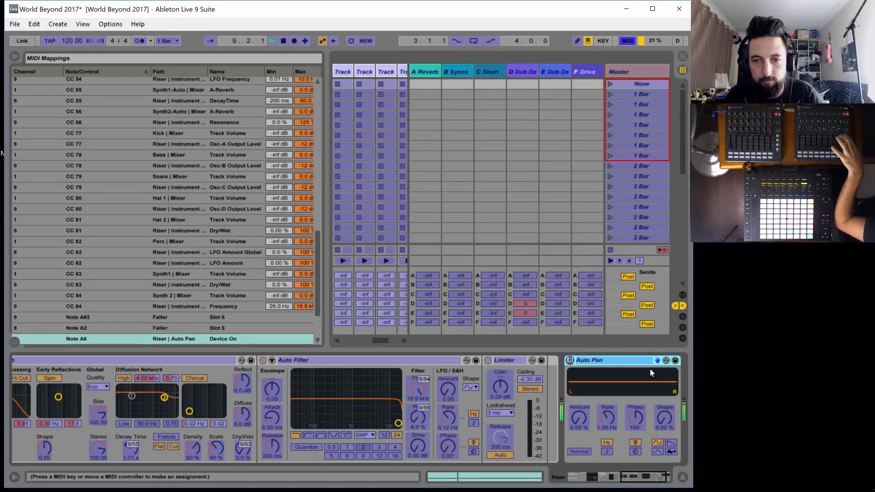
{"action": "key", "text": "ctrl+m"}
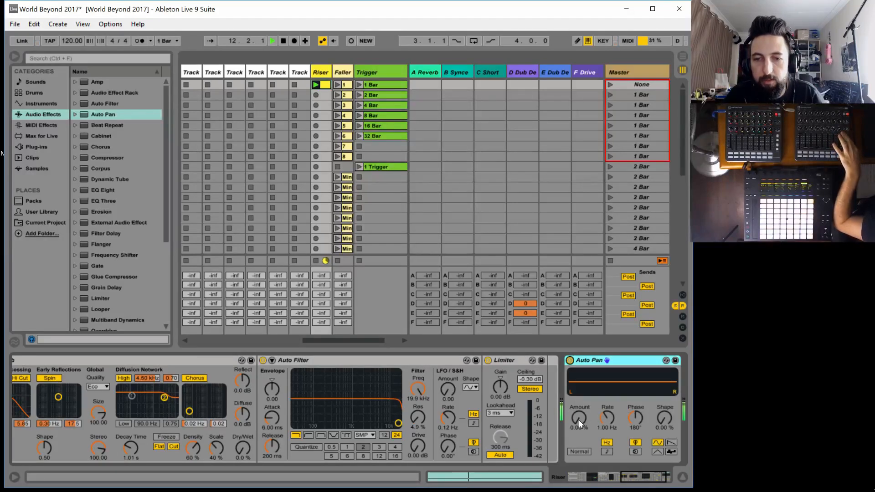
Set the Riser's Auto Pan to 100% amount, 0° phase, tempo-synced rate and a sawtooth waveform
{"action": "left_click_drag", "start_coordinate": [579, 418], "coordinate": [579, 392]}
{"action": "left_click_drag", "start_coordinate": [638, 412], "coordinate": [641, 423]}
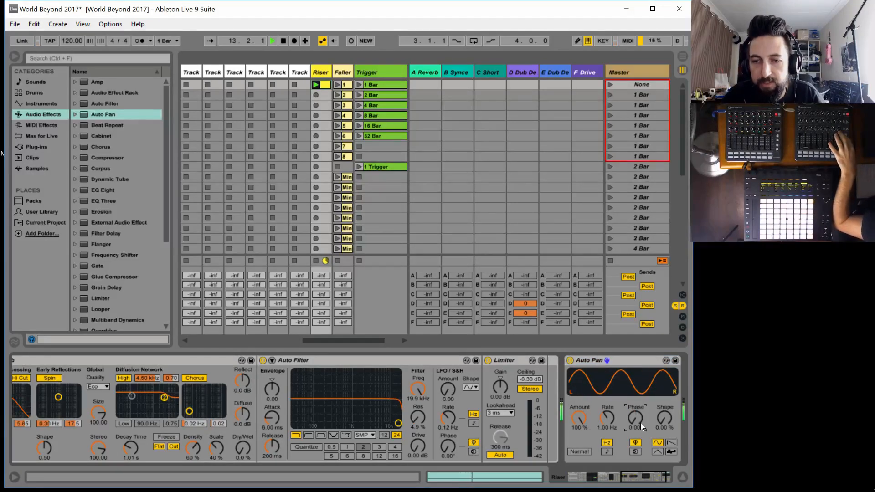
{"action": "left_click", "coordinate": [607, 450]}
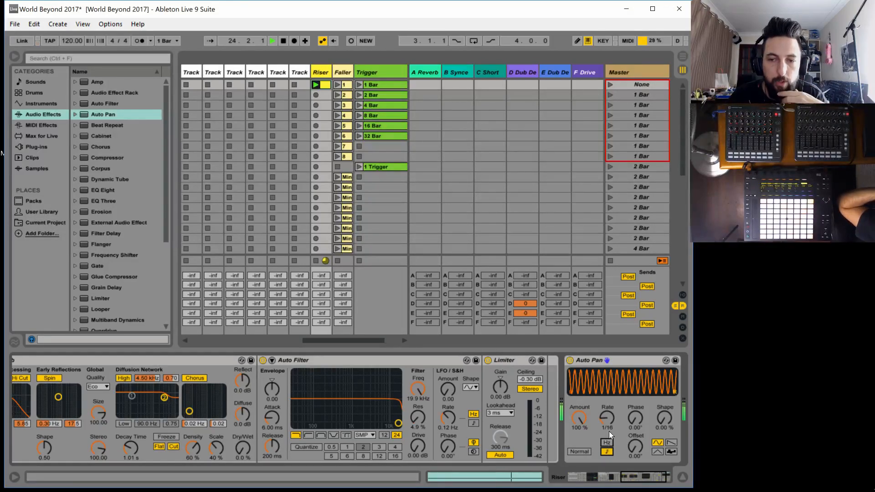
{"action": "left_click", "coordinate": [669, 442]}
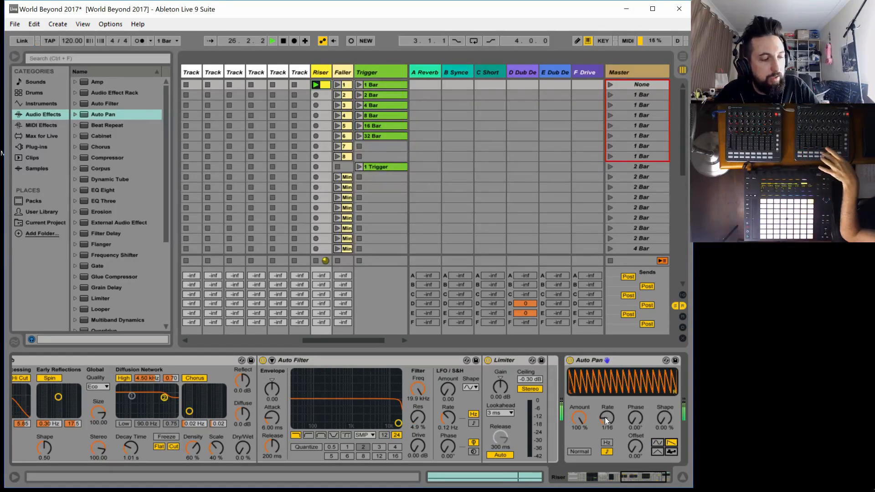
Sweep the Auto Pan's synced rate between 3/4 and 1/24, and MIDI-map it to the channel 9 note range C#4 to G#5
{"action": "left_click_drag", "start_coordinate": [608, 418], "coordinate": [607, 380]}
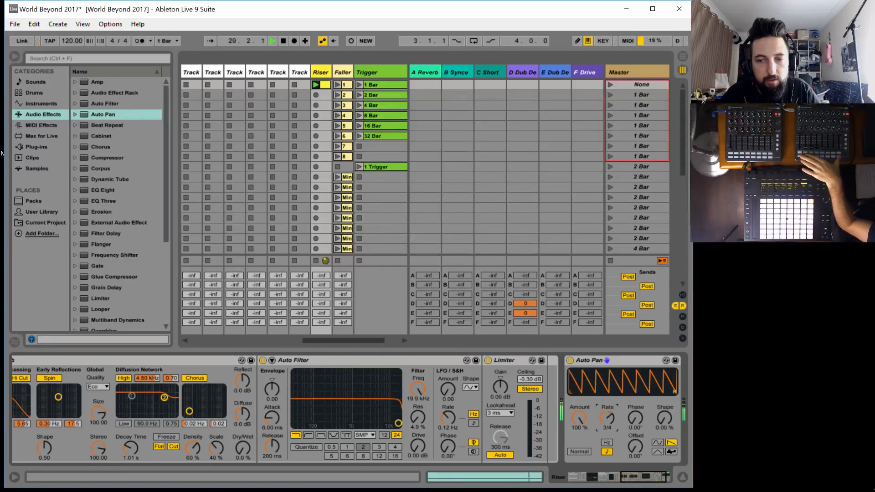
{"action": "left_click_drag", "start_coordinate": [607, 380], "coordinate": [608, 402]}
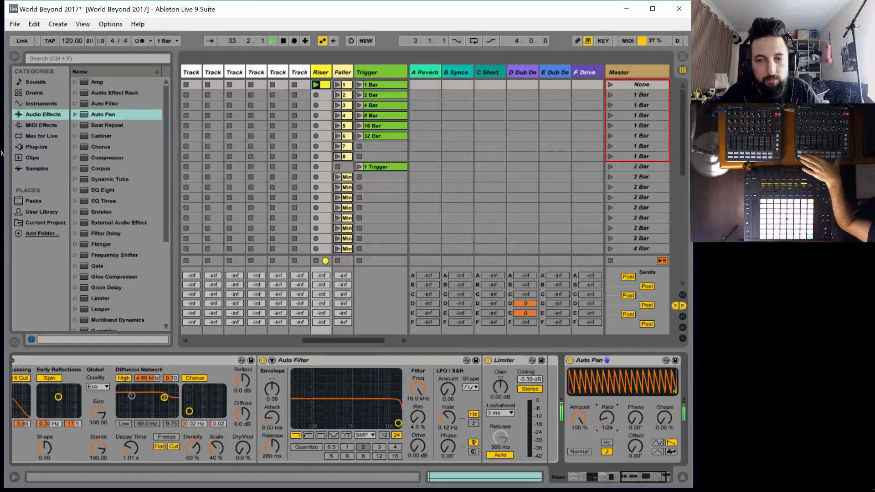
{"action": "key", "text": "ctrl+m"}
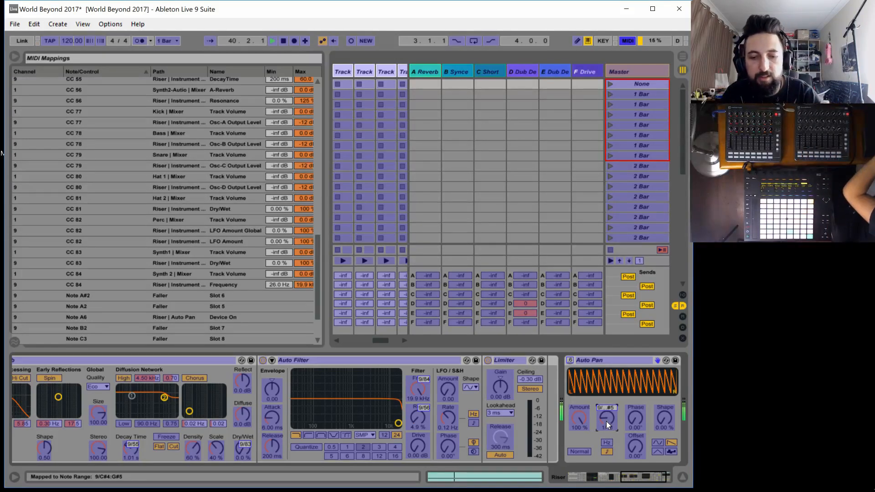
{"action": "key", "text": "ctrl+m"}
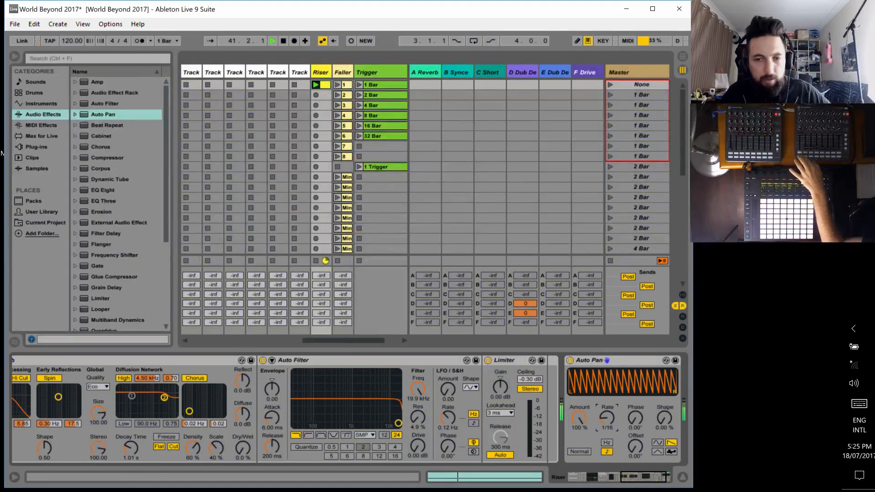
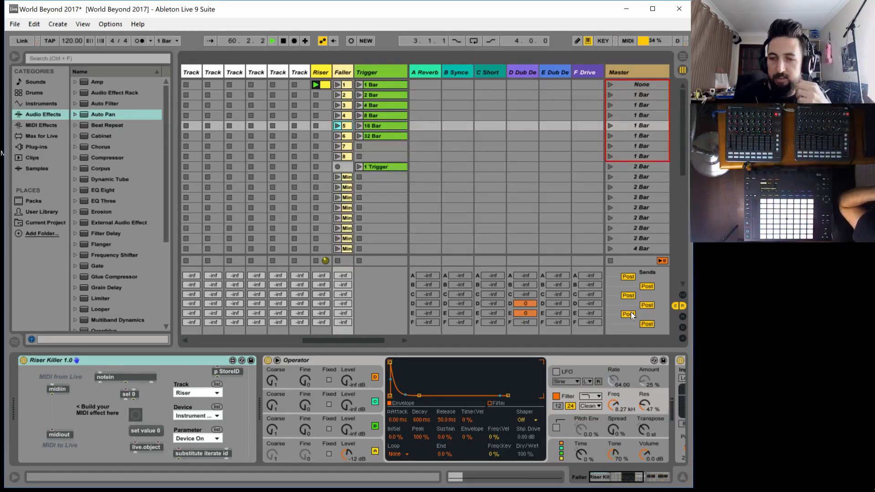
Delete the MIDI mappings from the synced rate and device on/off switch of the Riser track's Auto Pan
{"action": "left_click", "coordinate": [322, 73]}
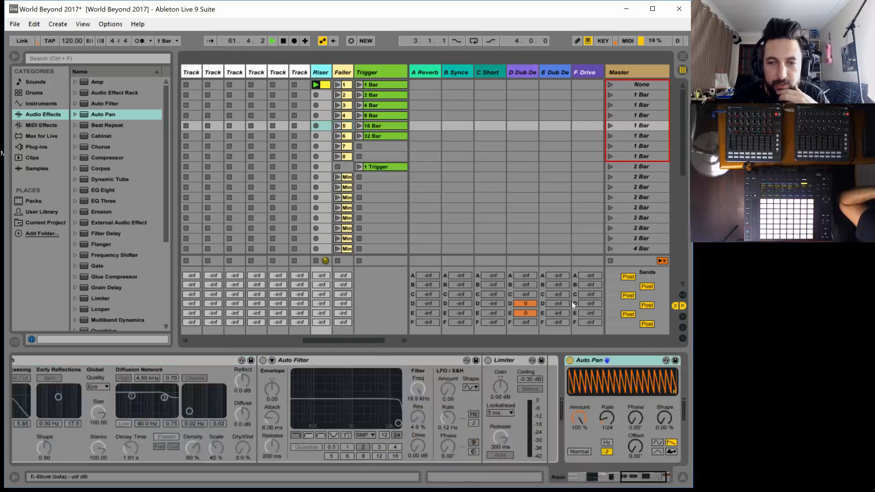
{"action": "left_click", "coordinate": [640, 483]}
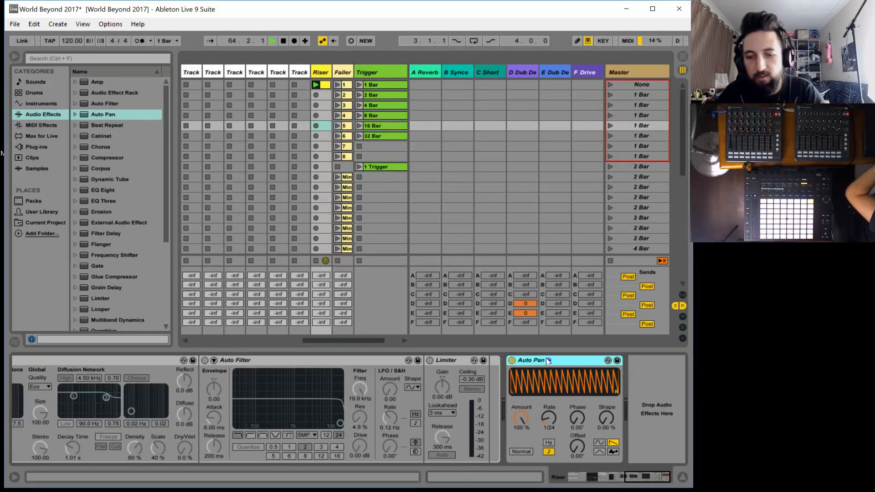
{"action": "key", "text": "ctrl+m"}
{"action": "key", "text": "ctrl+comma"}
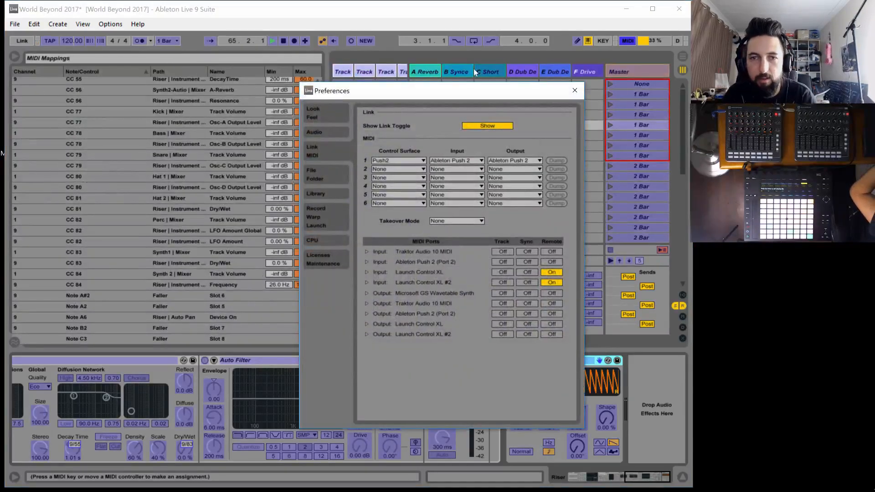
{"action": "left_click", "coordinate": [574, 90]}
{"action": "left_click", "coordinate": [548, 418]}
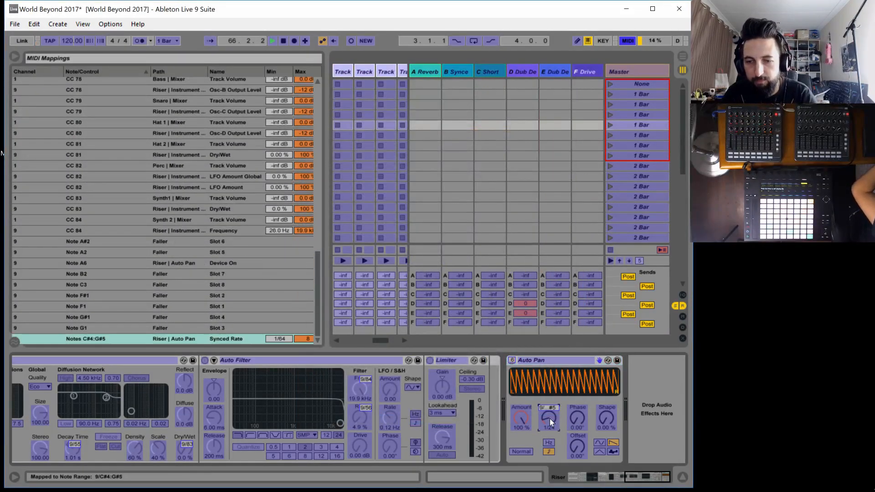
{"action": "left_click", "coordinate": [512, 360]}
{"action": "key", "text": "Delete"}
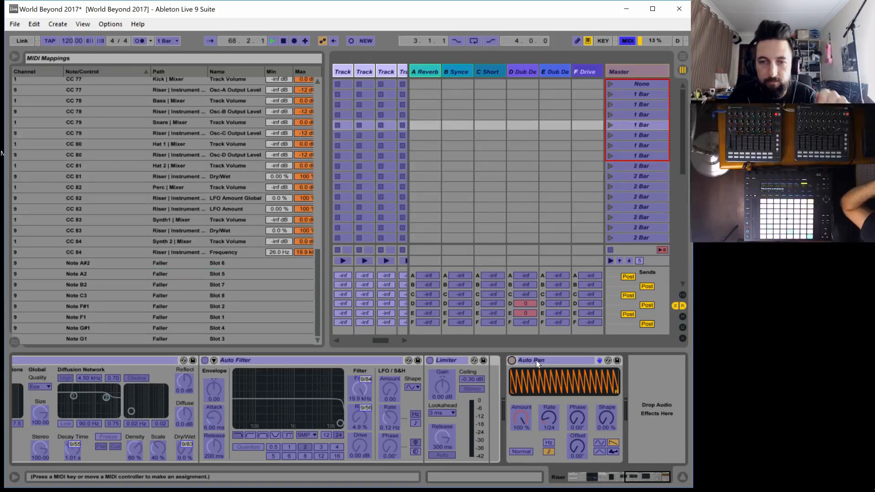
Leave MIDI mapping mode and group the Riser track's Auto Pan into an Audio Effect Rack
{"action": "left_click", "coordinate": [536, 360]}
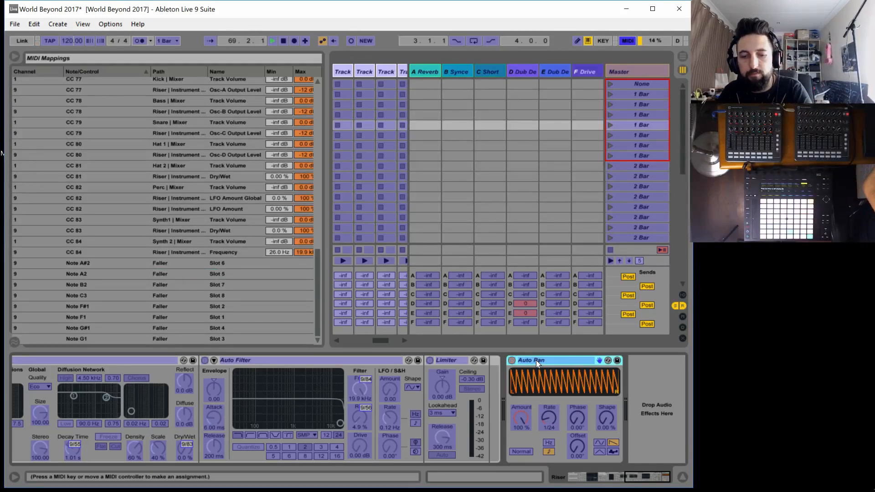
{"action": "key", "text": "ctrl+m"}
{"action": "right_click", "coordinate": [544, 359]}
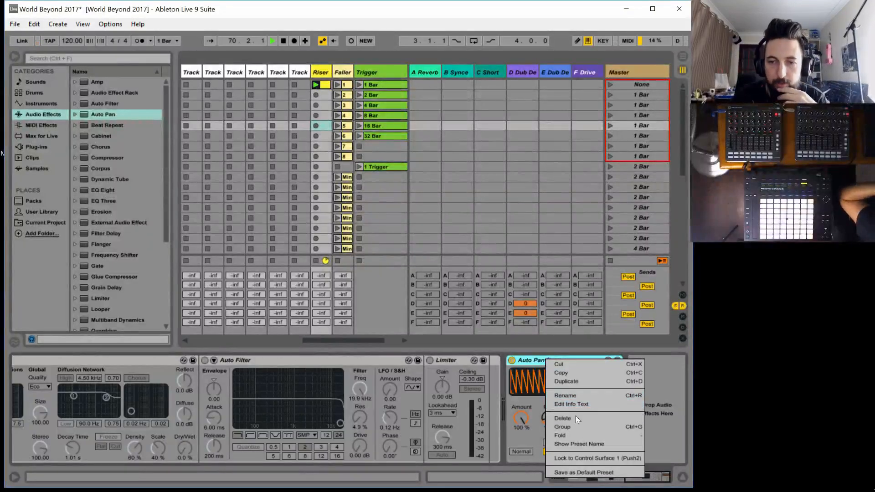
{"action": "left_click", "coordinate": [565, 428]}
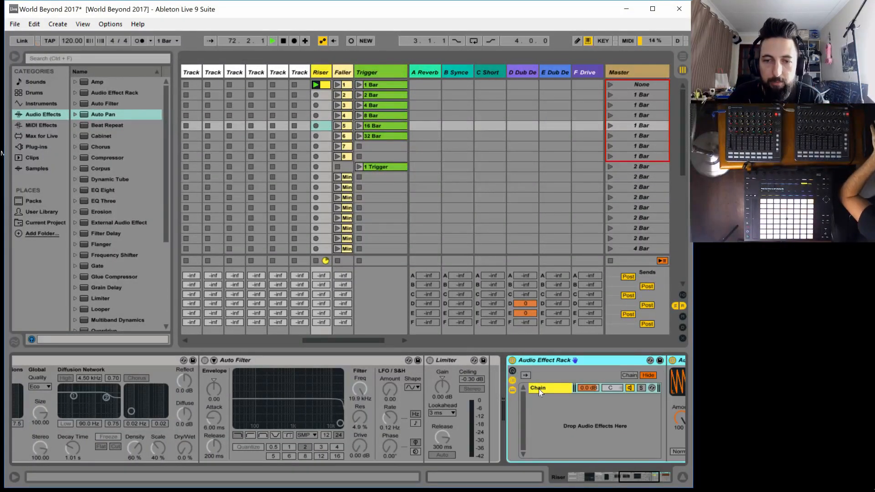
Rename the rack's chain as # for automatic numbering
{"action": "left_click", "coordinate": [538, 388]}
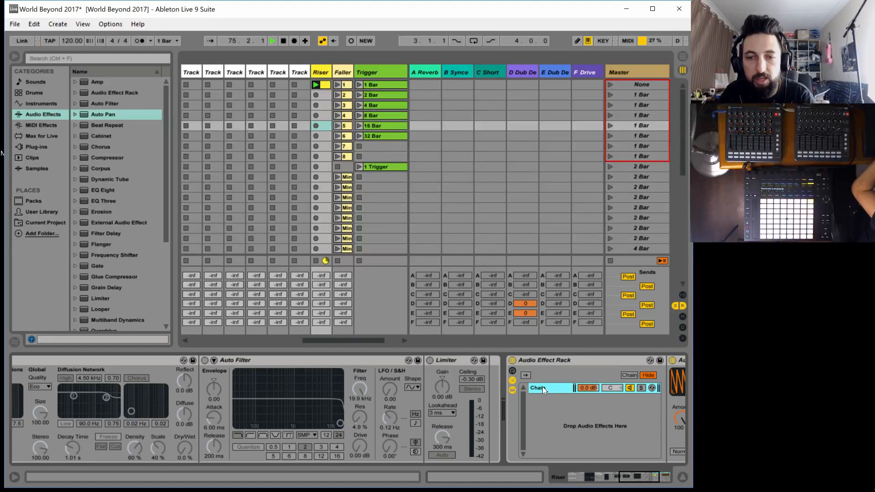
{"action": "key", "text": "ctrl+r"}
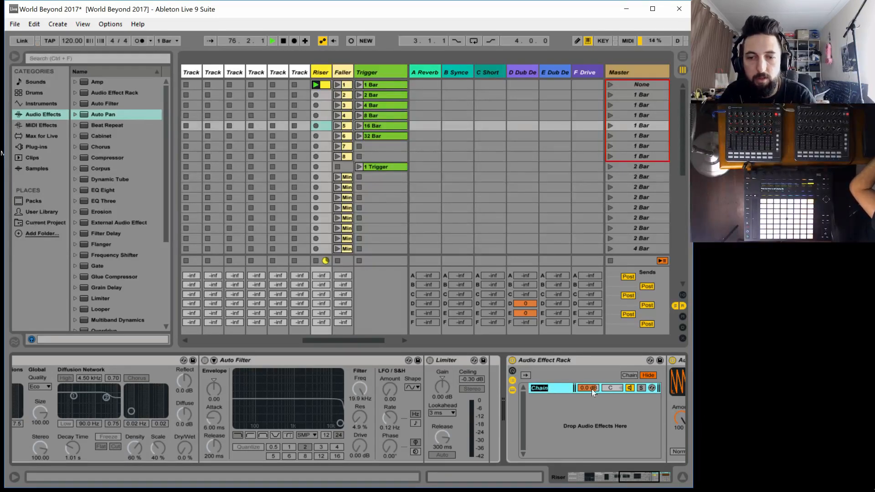
{"action": "type", "text": "3=#"}
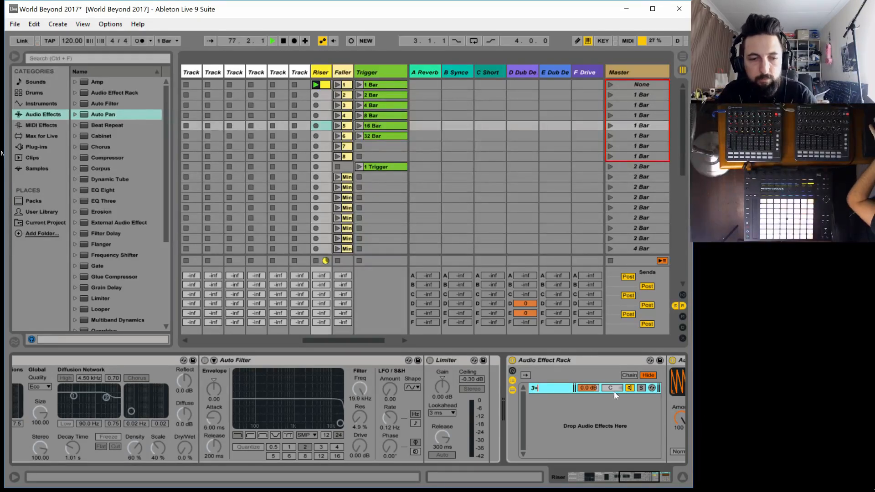
{"action": "key", "text": "BackSpace"}
{"action": "key", "text": "BackSpace"}
{"action": "key", "text": "BackSpace"}
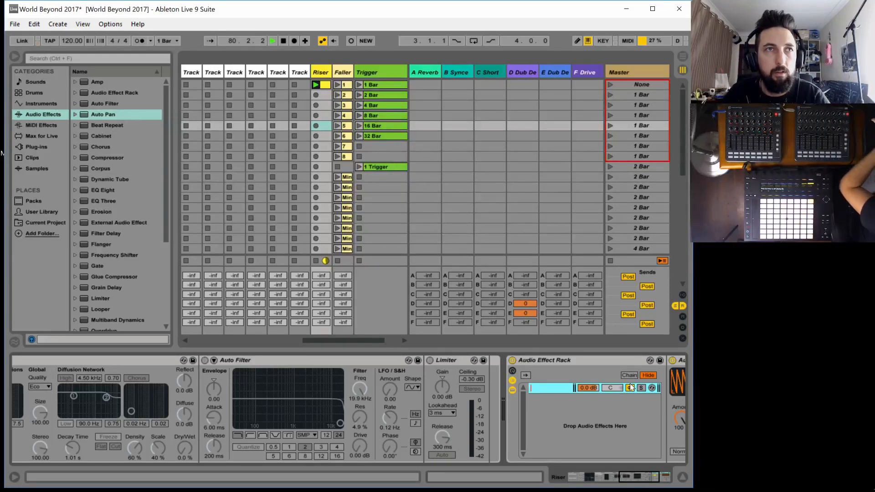
{"action": "type", "text": "#"}
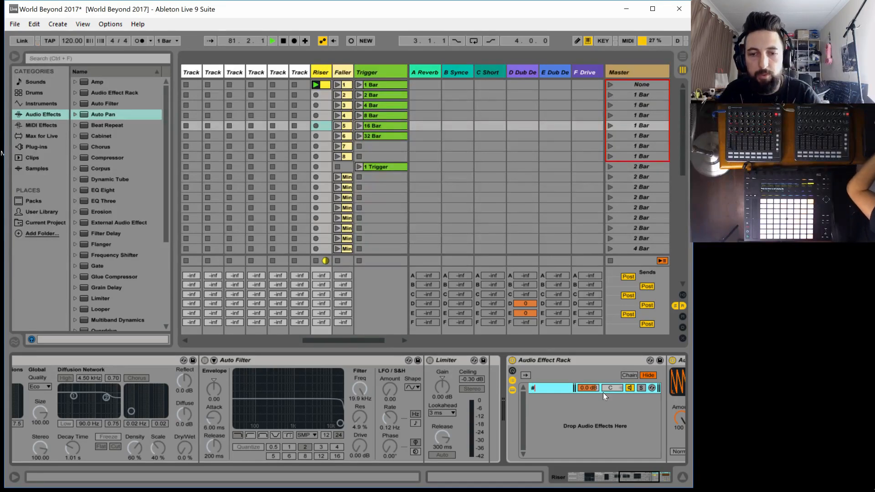
{"action": "key", "text": "Return"}
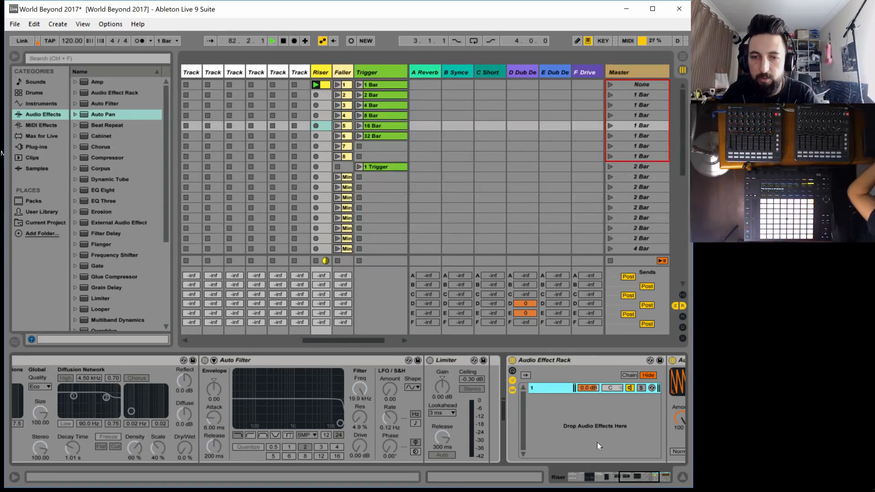
Set the Auto Pan rate in chain 1 to 1/2 and duplicate the chain
{"action": "left_click_drag", "start_coordinate": [622, 477], "coordinate": [646, 477]}
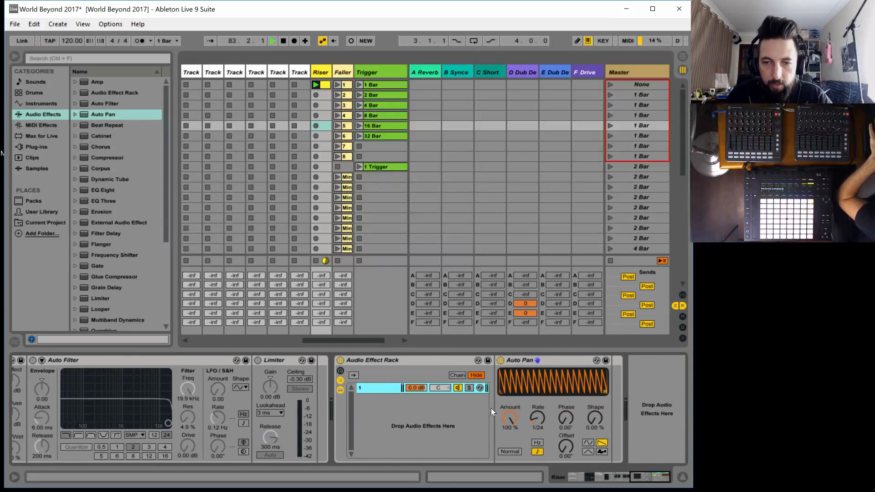
{"action": "left_click_drag", "start_coordinate": [531, 430], "coordinate": [532, 413]}
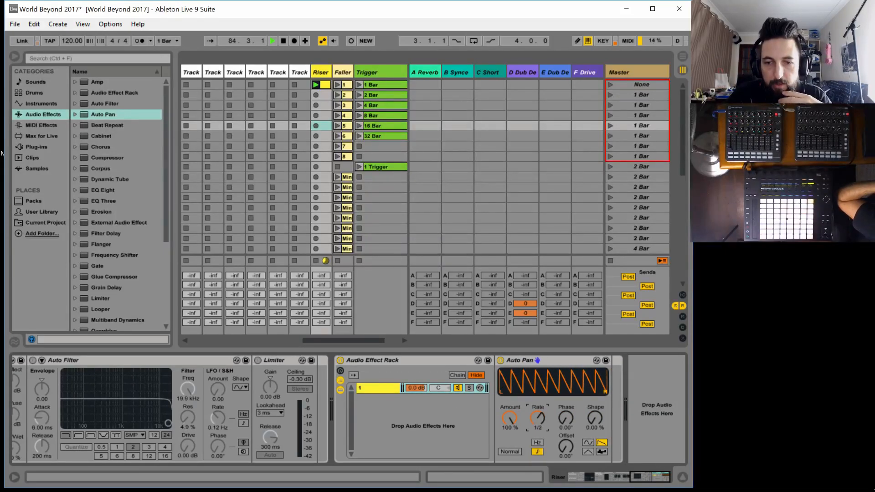
{"action": "left_click", "coordinate": [361, 388]}
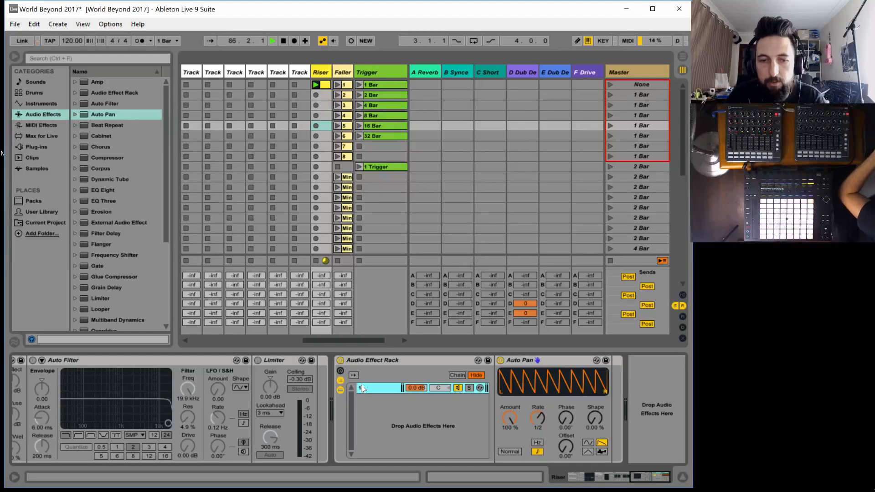
{"action": "key", "text": "ctrl+d"}
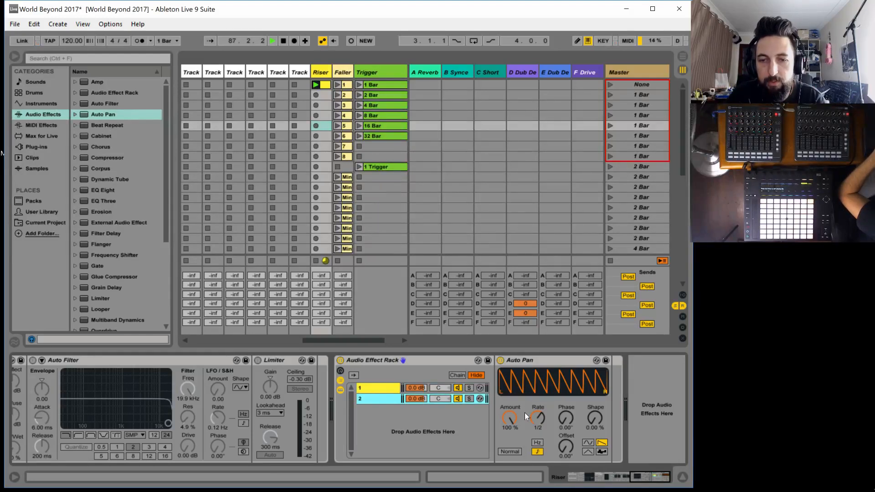
Set the Auto Pan rate in chain 2 to 1/4 and duplicate the chain
{"action": "left_click_drag", "start_coordinate": [537, 415], "coordinate": [536, 423]}
{"action": "left_click", "coordinate": [372, 399]}
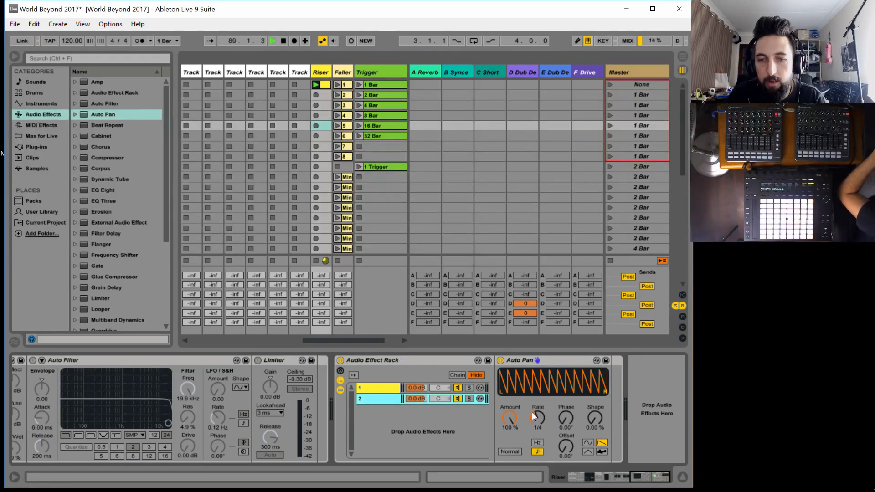
{"action": "key", "text": "ctrl+d"}
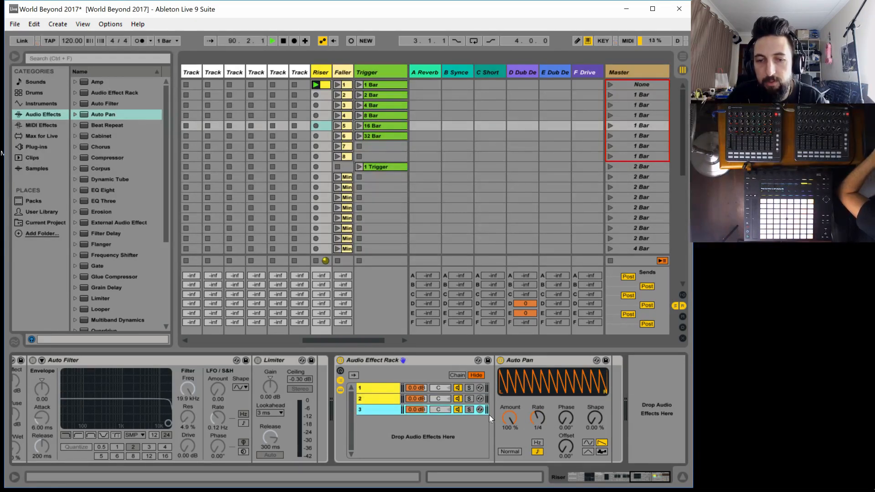
Set the Auto Pan rate in chain 3 to 1/8 and duplicate the chain
{"action": "left_click", "coordinate": [536, 409]}
{"action": "left_click_drag", "start_coordinate": [534, 413], "coordinate": [537, 420]}
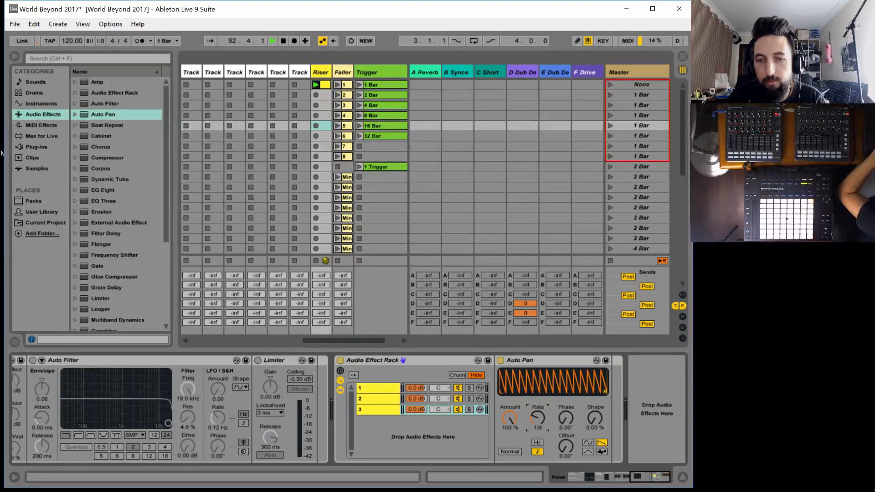
{"action": "left_click", "coordinate": [370, 408]}
{"action": "key", "text": "ctrl+d"}
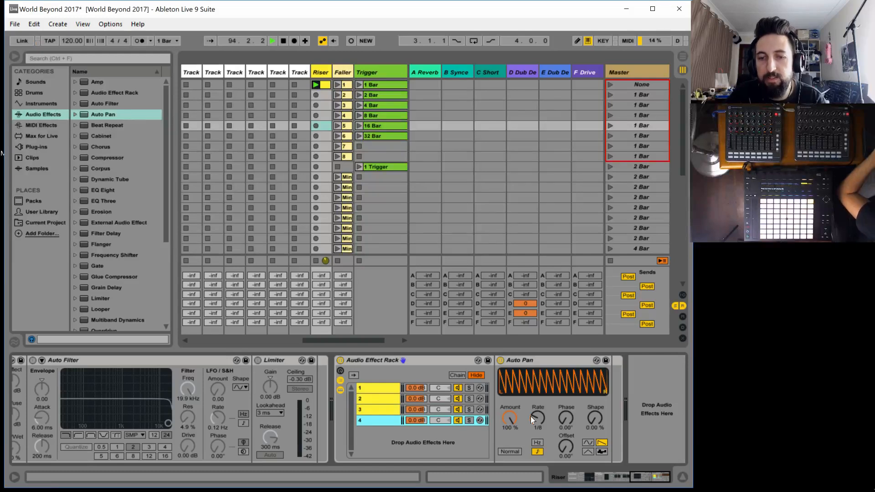
Set the Auto Pan rate in chain 4 to 1/12 and duplicate the chain
{"action": "left_click", "coordinate": [537, 418]}
{"action": "key", "text": "Down"}
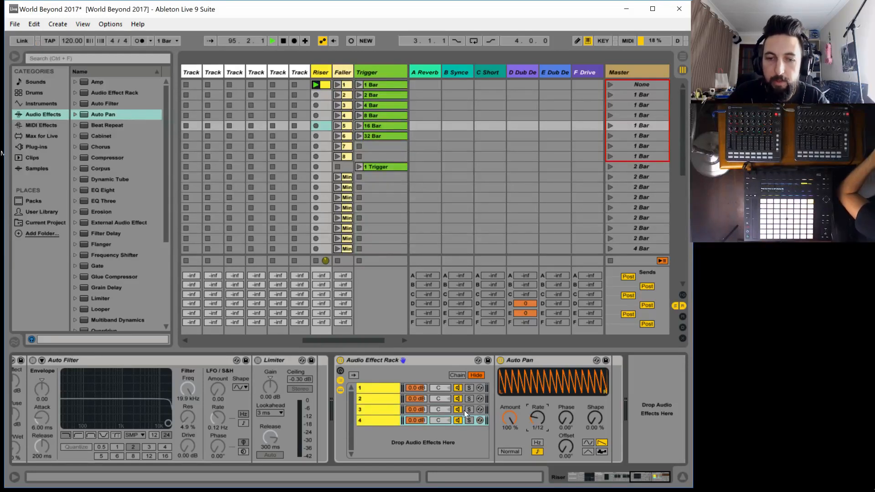
{"action": "left_click", "coordinate": [377, 419]}
{"action": "key", "text": "ctrl+d"}
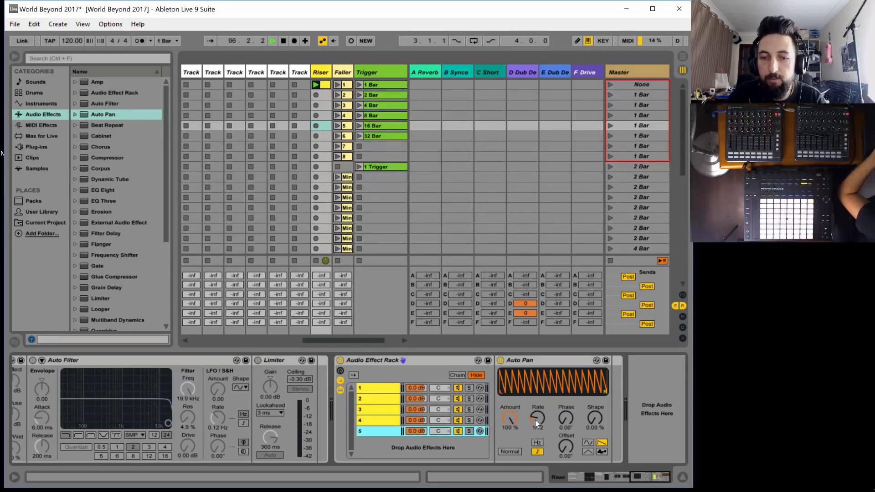
Set the Auto Pan rate in chain 5 to 1/16 and duplicate the chain
{"action": "left_click", "coordinate": [535, 420]}
{"action": "key", "text": "Down"}
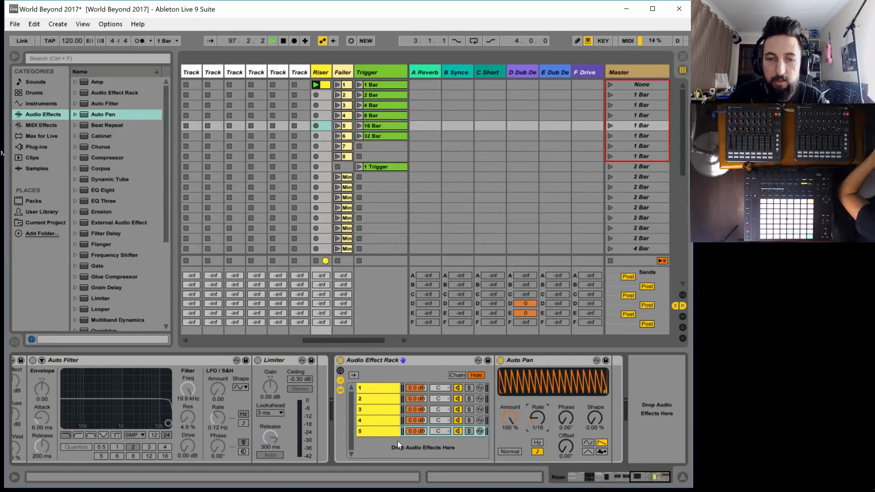
{"action": "left_click", "coordinate": [368, 432]}
{"action": "key", "text": "ctrl+d"}
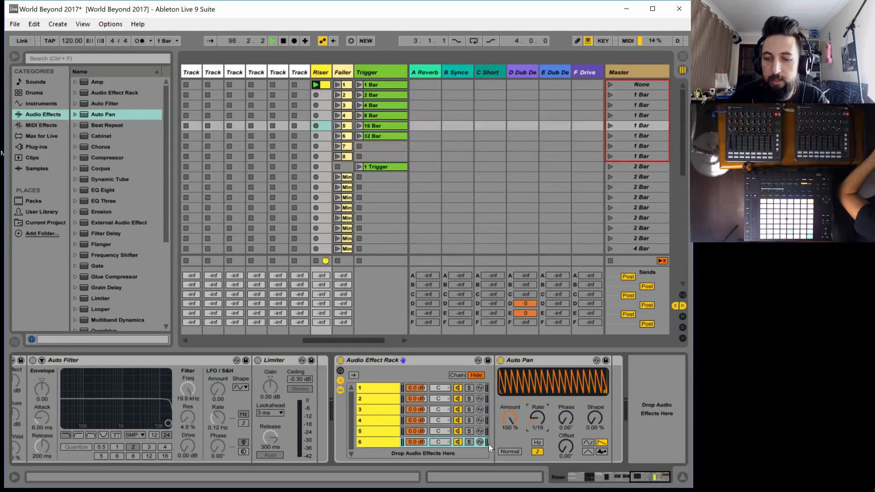
Set the Auto Pan rate in chain 6 to 1/24 and duplicate the chain
{"action": "left_click", "coordinate": [387, 441]}
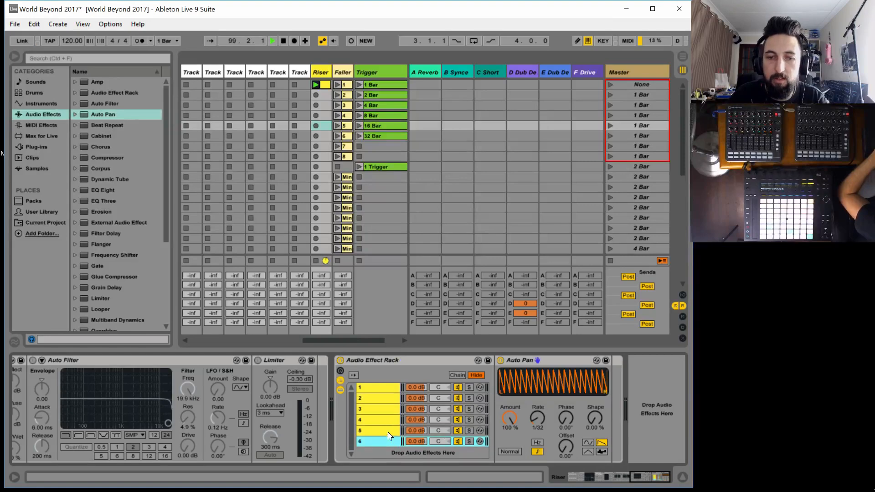
{"action": "key", "text": "Down"}
{"action": "left_click", "coordinate": [359, 444]}
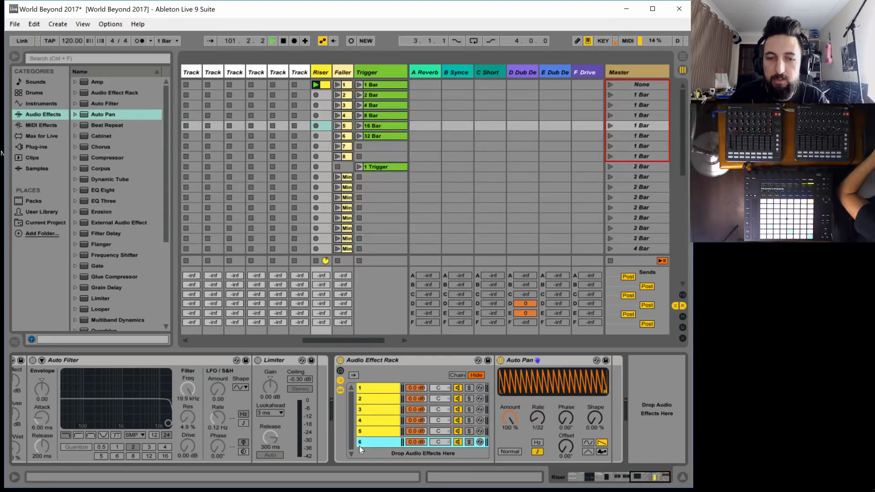
{"action": "left_click", "coordinate": [535, 416]}
{"action": "key", "text": "Up"}
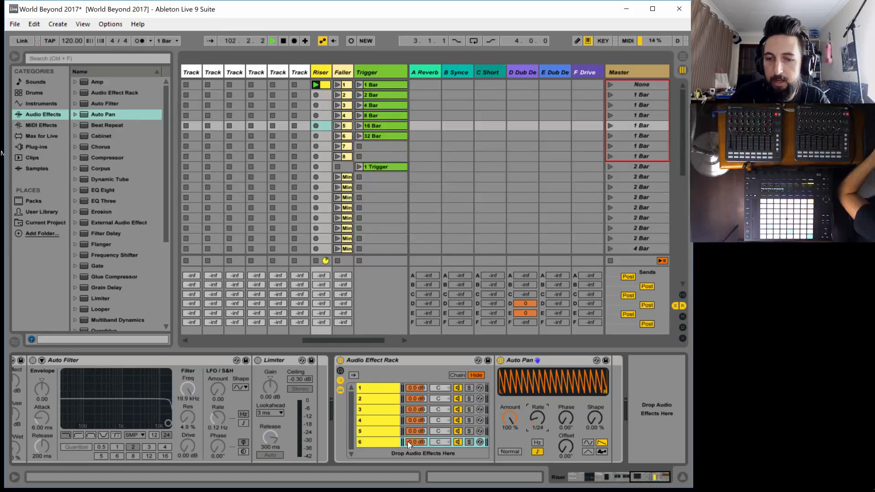
{"action": "left_click", "coordinate": [370, 443]}
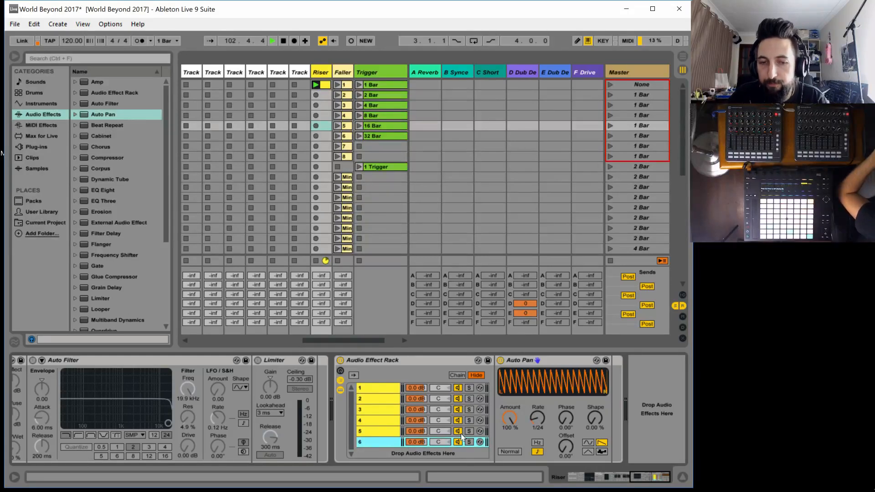
{"action": "key", "text": "ctrl+d"}
Set the Auto Pan rate in chain 7 to 1/32
{"action": "scroll", "coordinate": [426, 440], "scroll_direction": "down", "scroll_amount": 1}
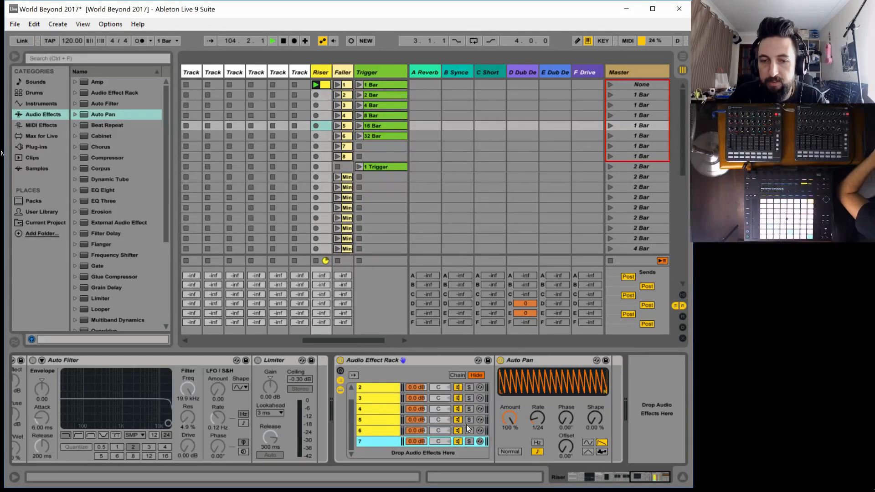
{"action": "left_click", "coordinate": [534, 415]}
{"action": "key", "text": "Down"}
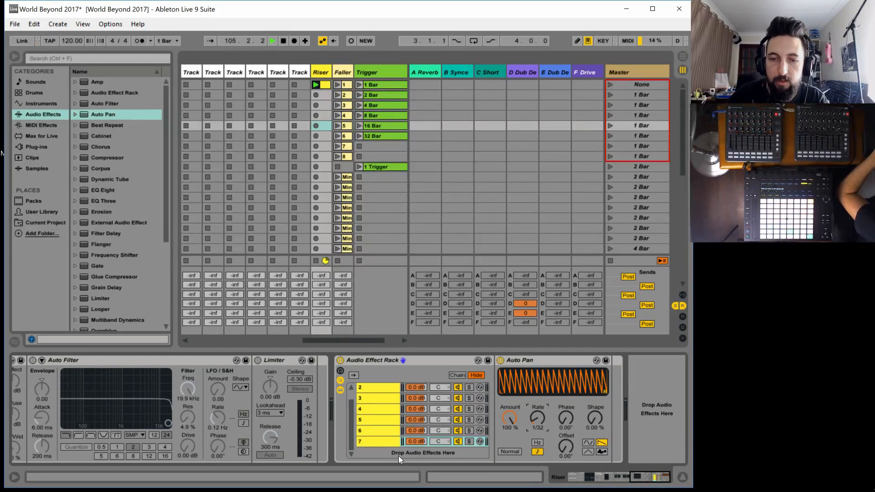
Duplicate chain 7 and set the copy's Auto Pan rate to 1/64
{"action": "left_click", "coordinate": [376, 440]}
{"action": "key", "text": "ctrl+d"}
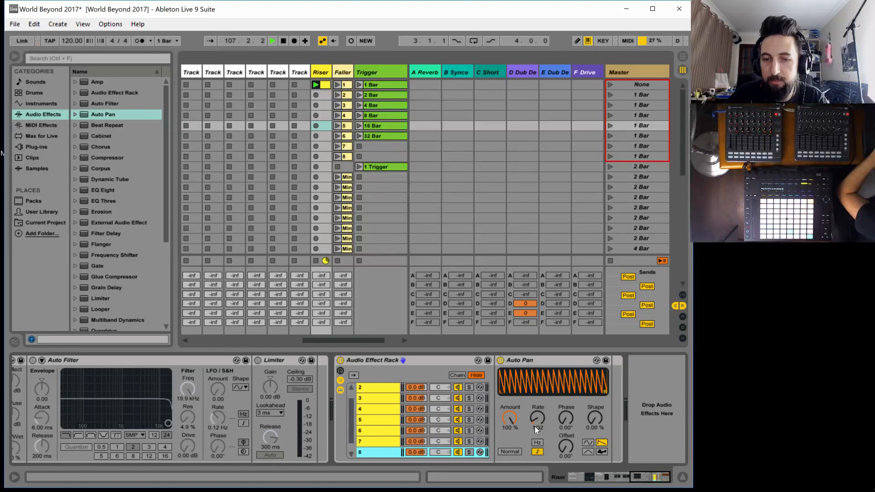
{"action": "left_click_drag", "start_coordinate": [535, 426], "coordinate": [537, 422]}
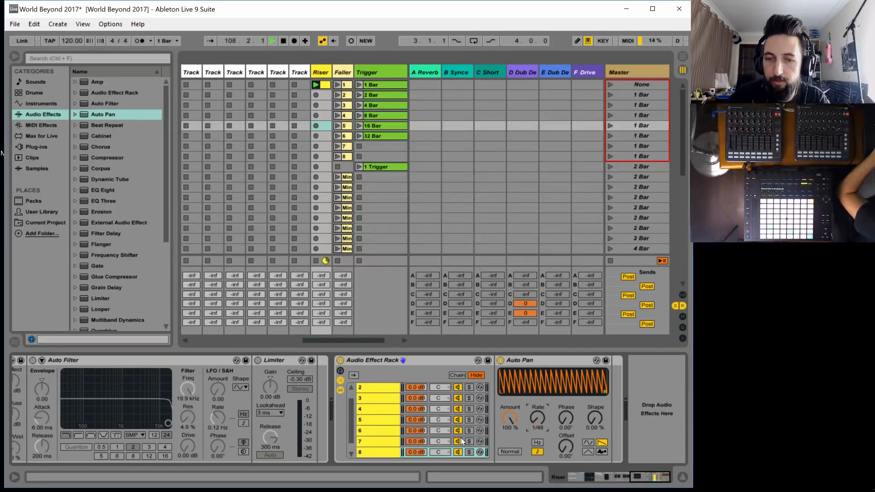
{"action": "key", "text": "Down"}
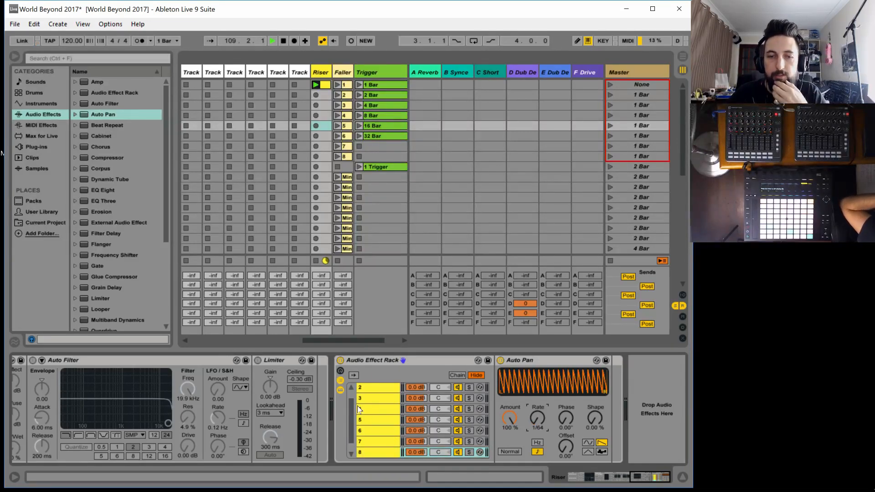
Show the Audio Effect Rack's chain select zones and select all eight chains
{"action": "scroll", "coordinate": [379, 420], "scroll_direction": "down", "scroll_amount": 1}
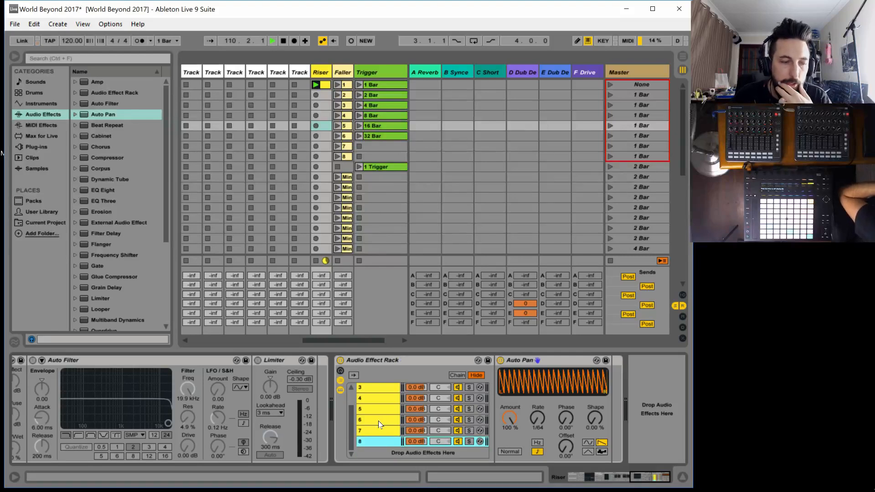
{"action": "scroll", "coordinate": [379, 425], "scroll_direction": "up", "scroll_amount": 2}
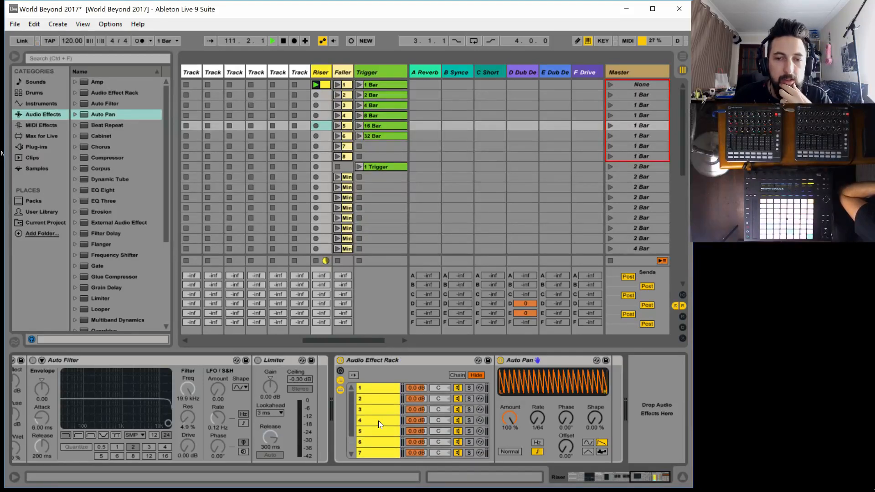
{"action": "left_click", "coordinate": [456, 375]}
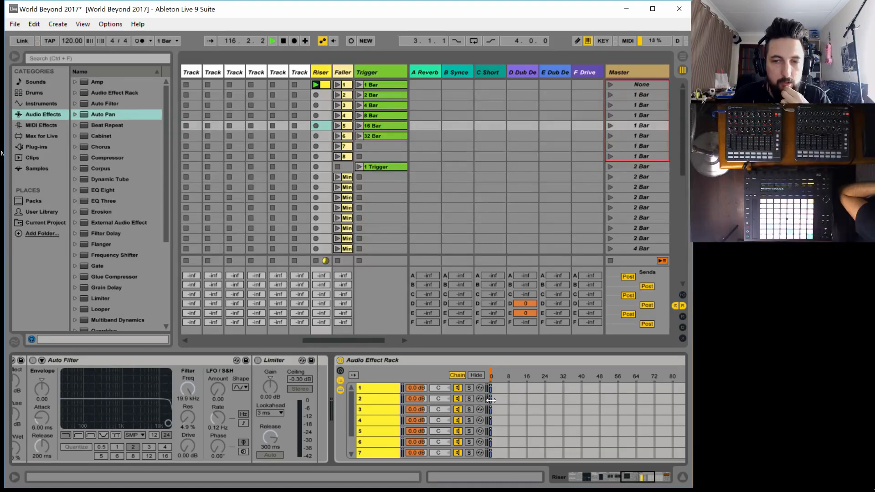
{"action": "left_click", "coordinate": [644, 477]}
{"action": "left_click", "coordinate": [237, 388]}
{"action": "scroll", "coordinate": [239, 419], "scroll_direction": "down", "scroll_amount": 2}
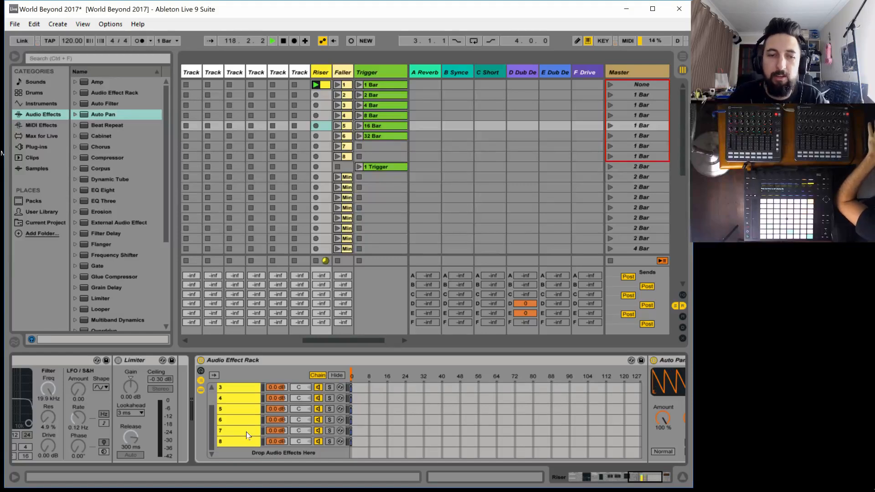
{"action": "left_click", "coordinate": [241, 441], "text": "shift"}
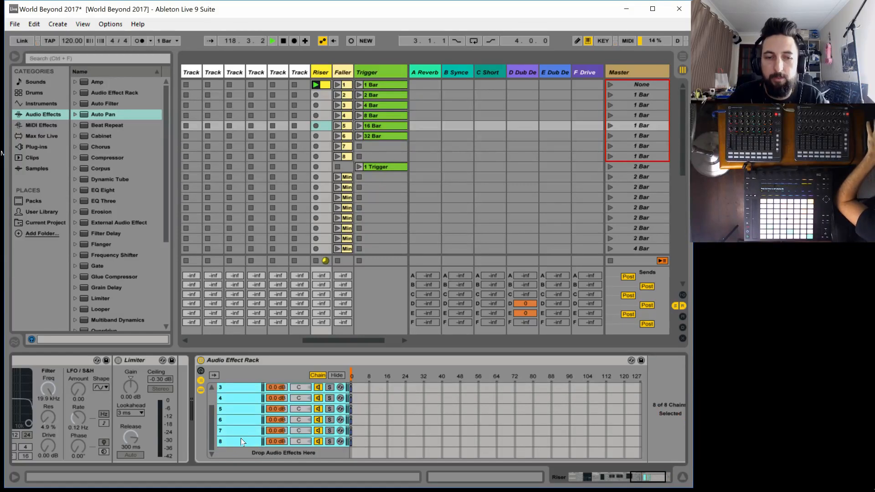
Extend the selected chains' zones across the full 0 to 127 range and distribute the ranges equally
{"action": "scroll", "coordinate": [244, 410], "scroll_direction": "up", "scroll_amount": 2}
{"action": "right_click", "coordinate": [245, 406]}
{"action": "left_click", "coordinate": [283, 284]}
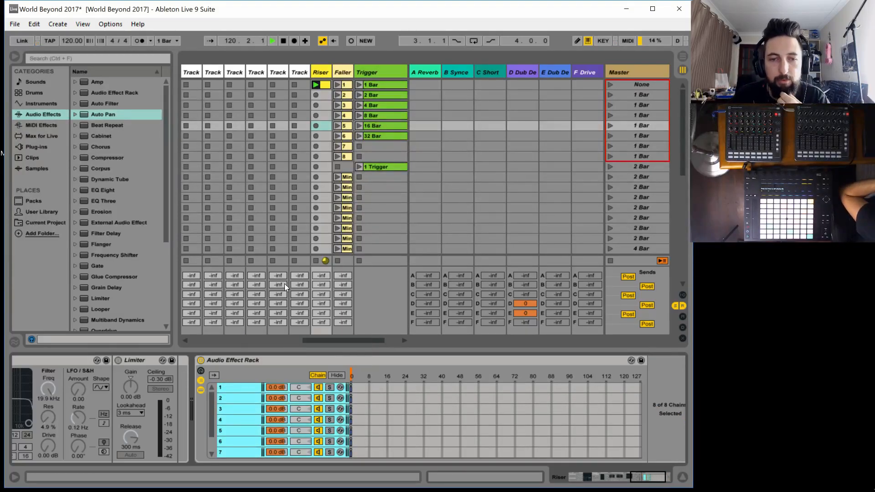
{"action": "right_click", "coordinate": [242, 399]}
{"action": "left_click", "coordinate": [295, 279]}
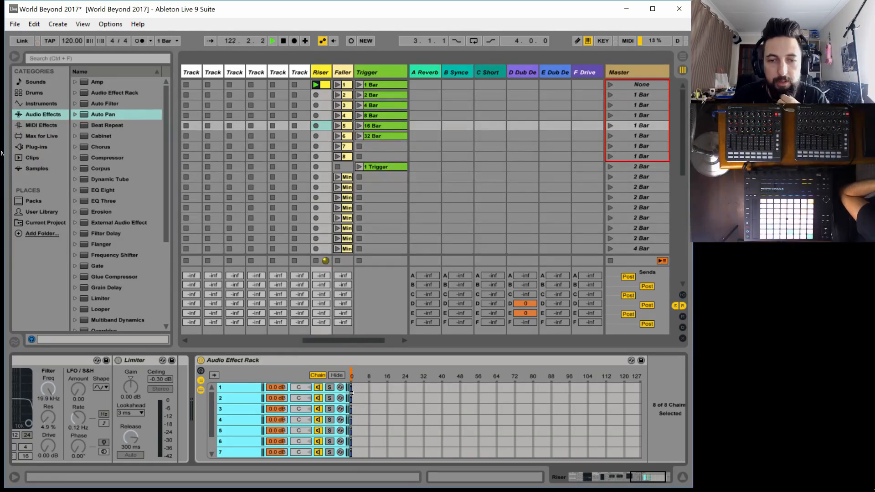
{"action": "left_click_drag", "start_coordinate": [355, 400], "coordinate": [709, 398]}
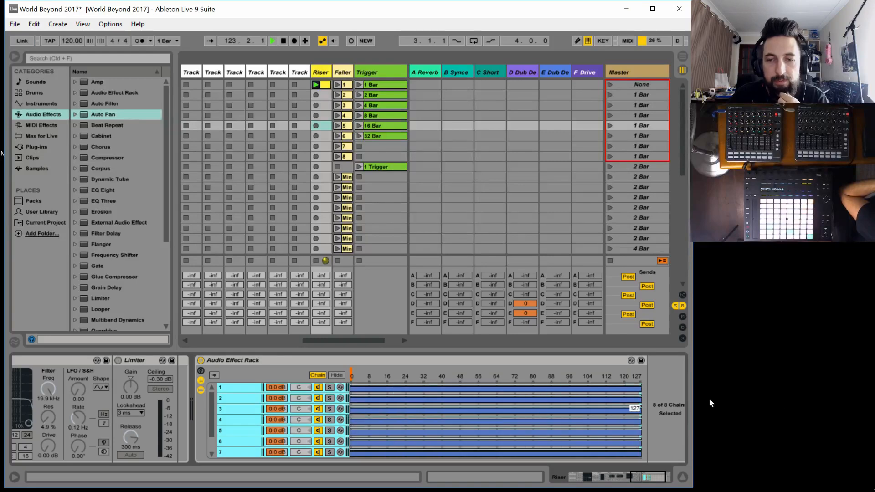
{"action": "right_click", "coordinate": [238, 409]}
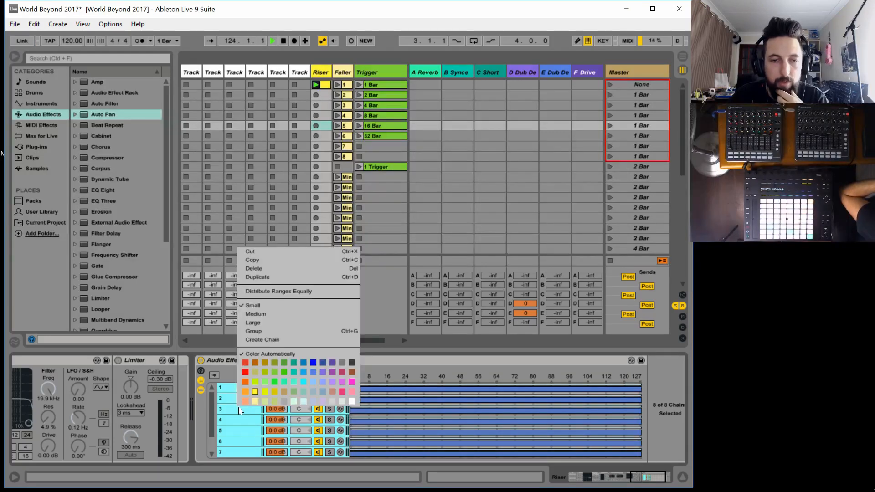
{"action": "left_click", "coordinate": [275, 292]}
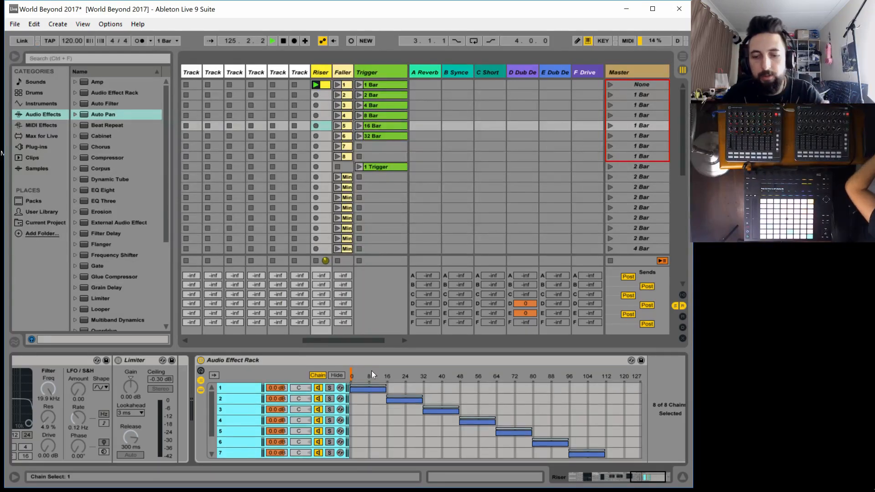
MIDI-map the rack's chain selector to the note range F1 to C3 on channel 9
{"action": "key", "text": "ctrl+m"}
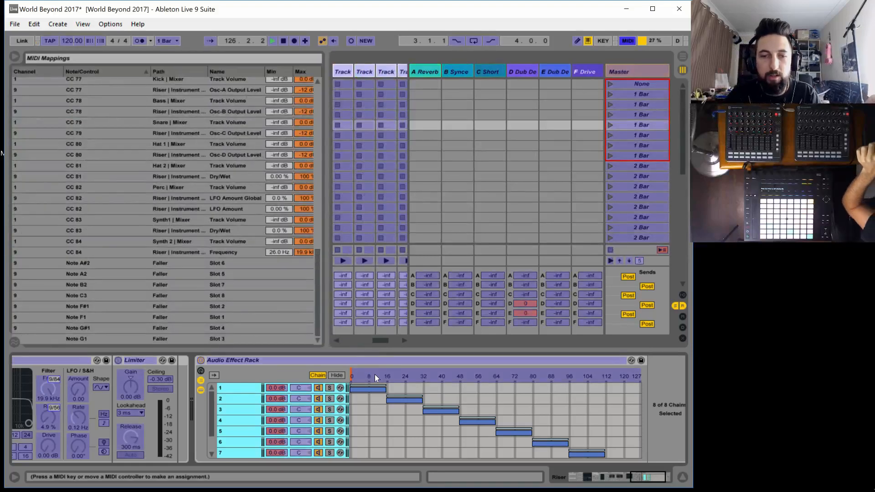
{"action": "left_click", "coordinate": [375, 374]}
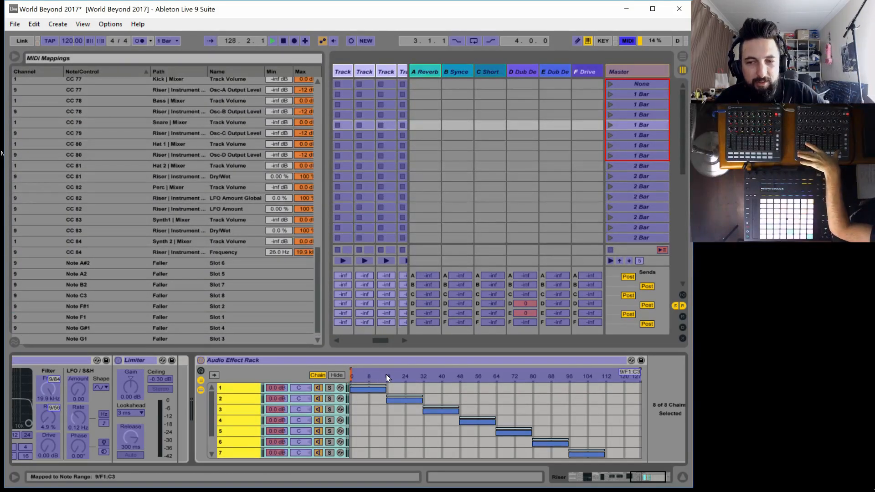
{"action": "key", "text": "ctrl+m"}
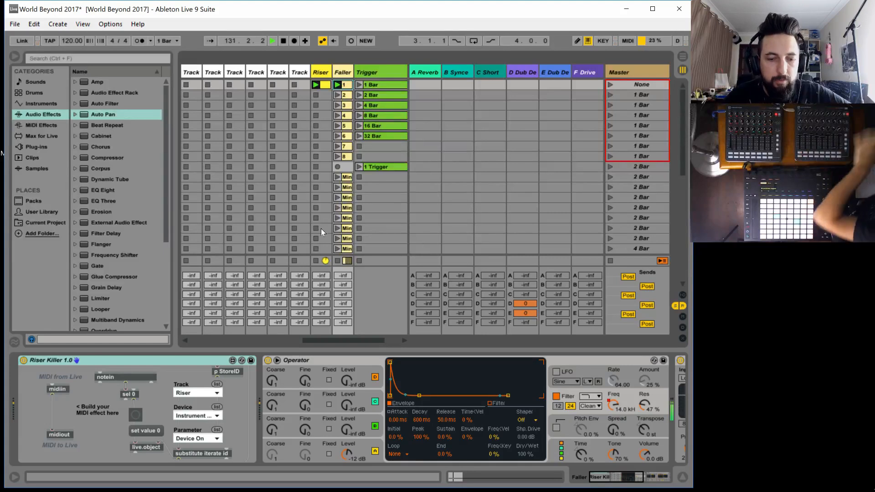
Remove the chain selector's MIDI mapping on the Riser track and remap it to the note range C#4 to G#5 on channel 9
{"action": "left_click", "coordinate": [318, 72]}
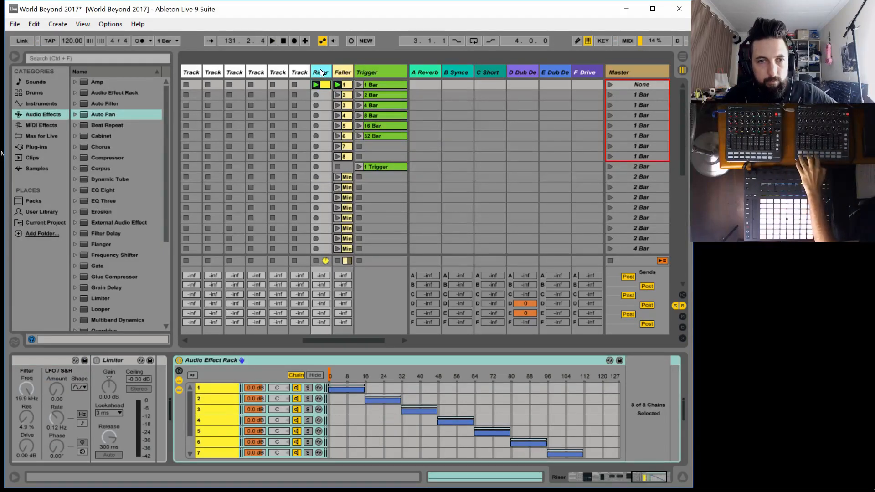
{"action": "key", "text": "ctrl+m"}
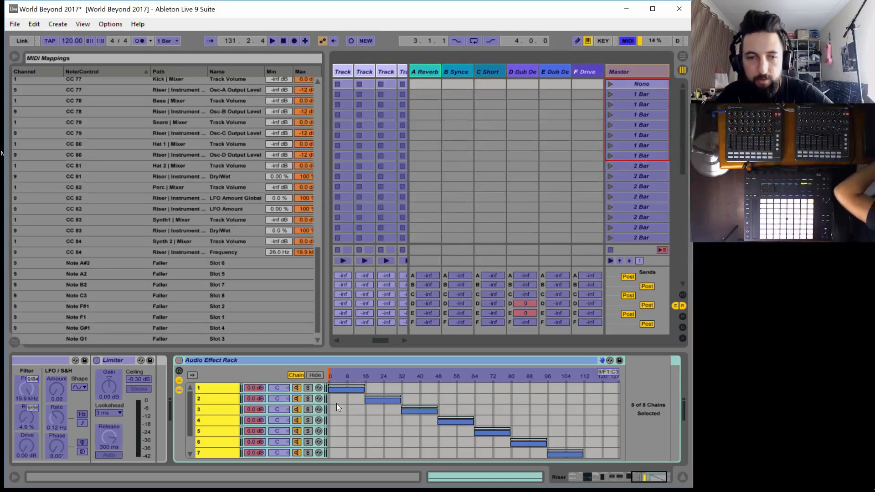
{"action": "left_click", "coordinate": [360, 371]}
{"action": "key", "text": "Delete"}
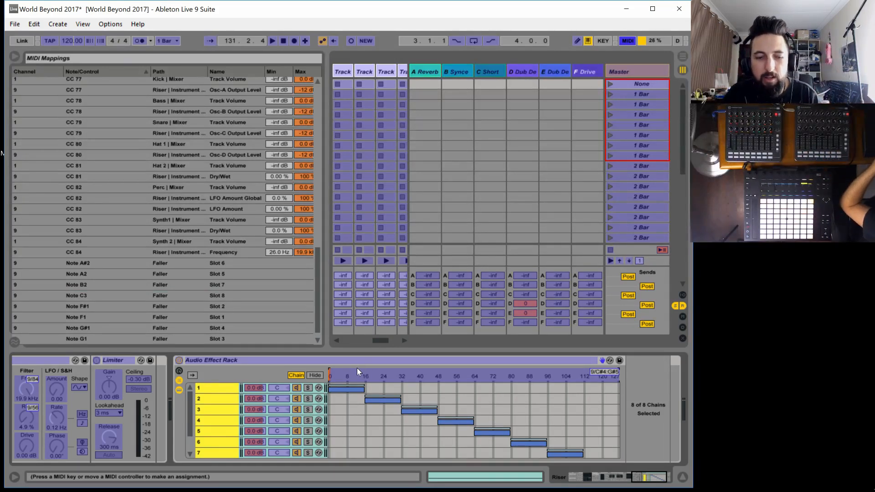
{"action": "key", "text": "ctrl+m"}
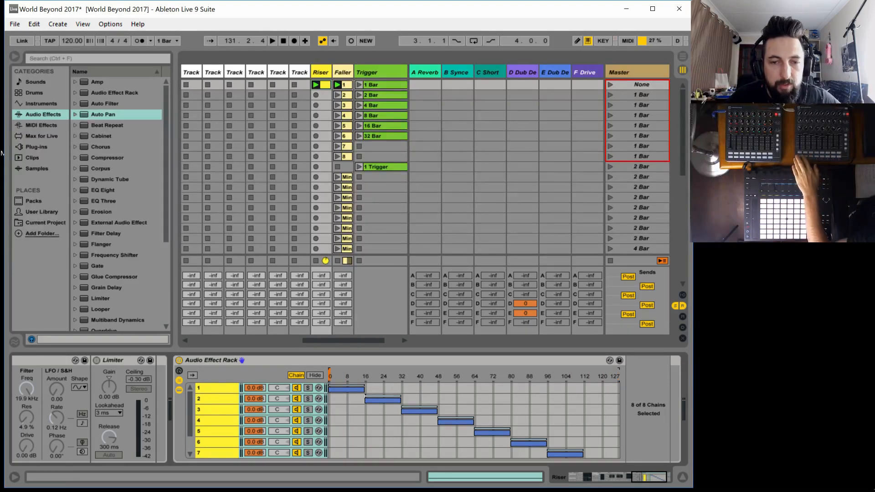
Shrink the zones of all eight chains to a single value at the start of each range
{"action": "left_click_drag", "start_coordinate": [363, 390], "coordinate": [330, 390]}
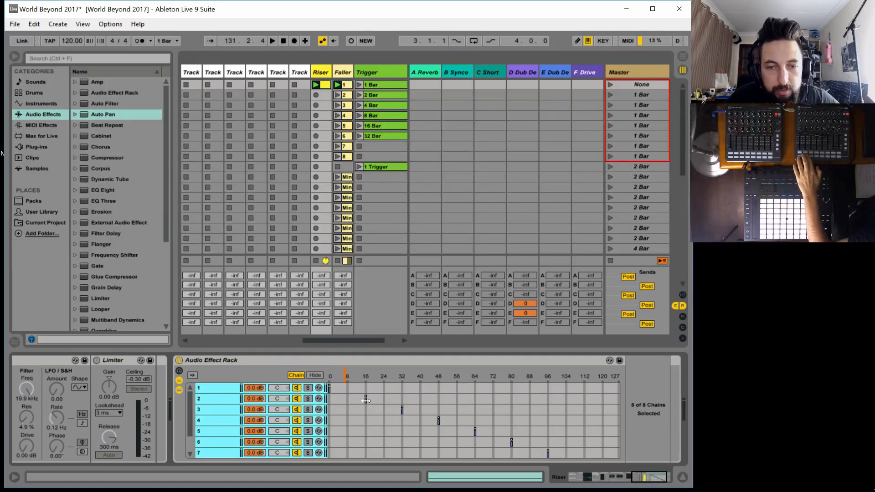
{"action": "left_click_drag", "start_coordinate": [366, 400], "coordinate": [346, 401]}
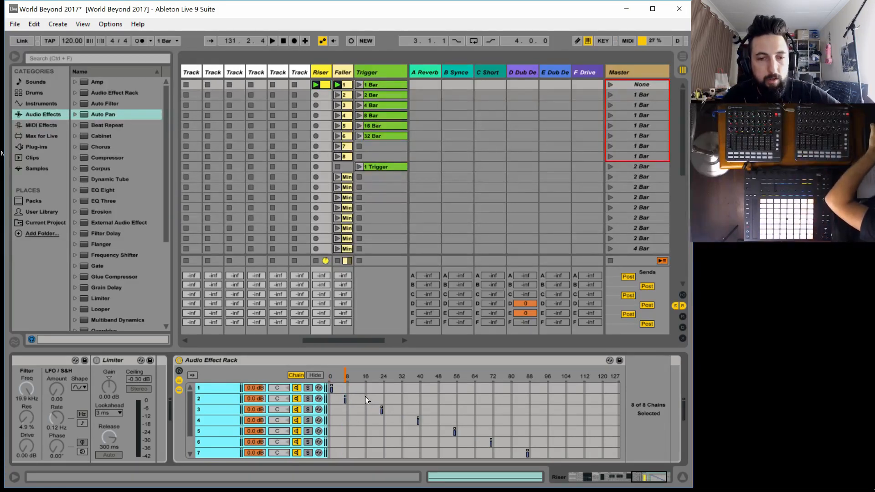
{"action": "key", "text": "ctrl+z"}
{"action": "left_click", "coordinate": [218, 409]}
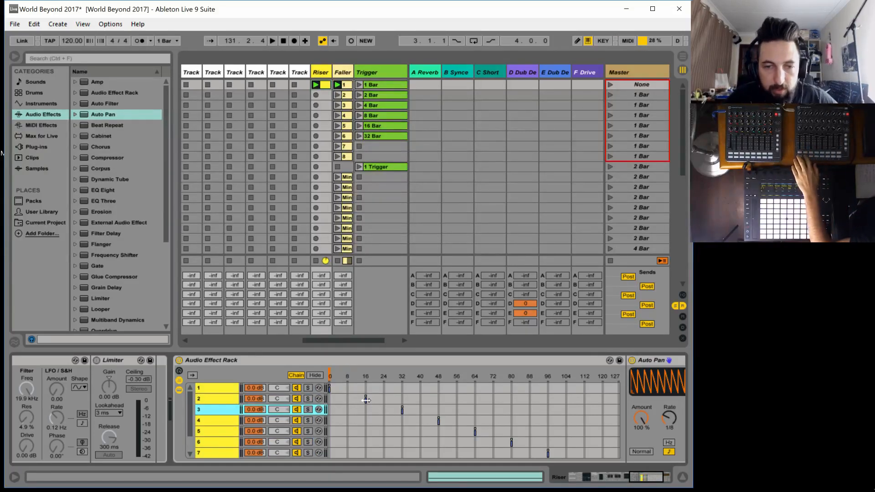
Move the single-value zones of chains 2, 3 and 4 to about 7, 13 and 20 respectively
{"action": "left_click_drag", "start_coordinate": [365, 400], "coordinate": [345, 401]}
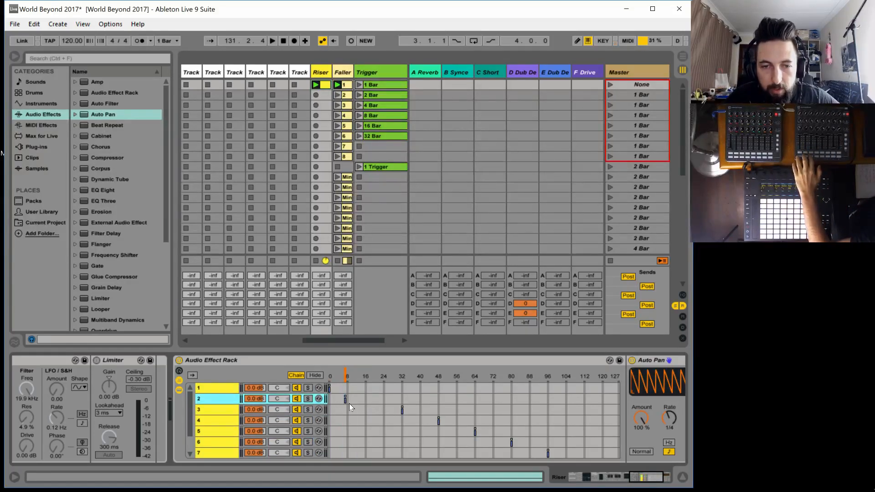
{"action": "left_click_drag", "start_coordinate": [402, 409], "coordinate": [359, 410]}
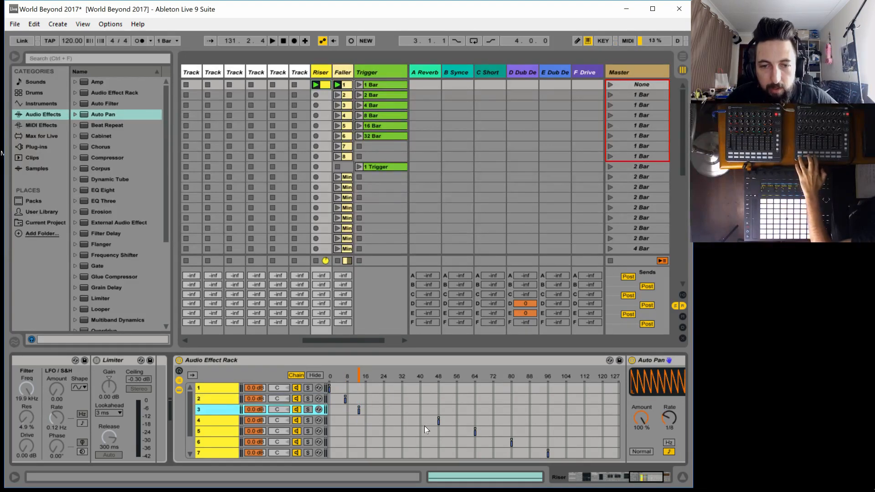
{"action": "left_click_drag", "start_coordinate": [436, 421], "coordinate": [375, 421]}
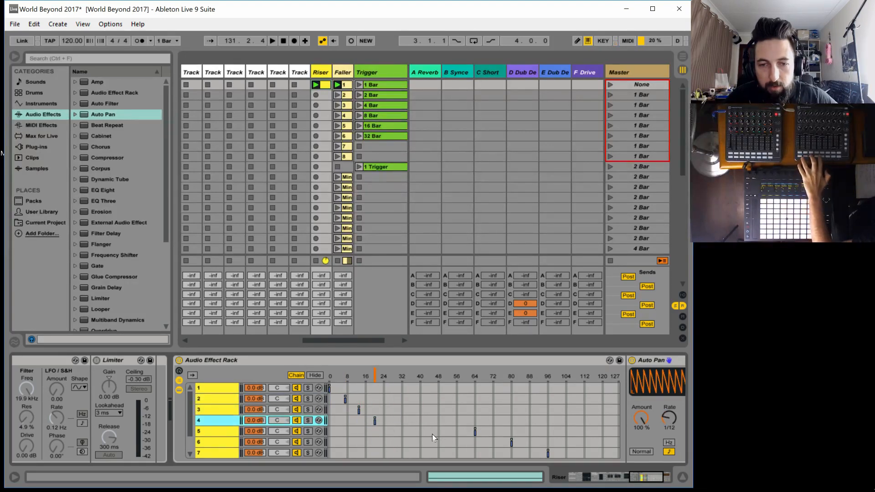
Move the zones of chains 5, 6 and 7 to about 107, 113 and 120, and chain 8's zone to 127
{"action": "left_click_drag", "start_coordinate": [474, 431], "coordinate": [571, 431]}
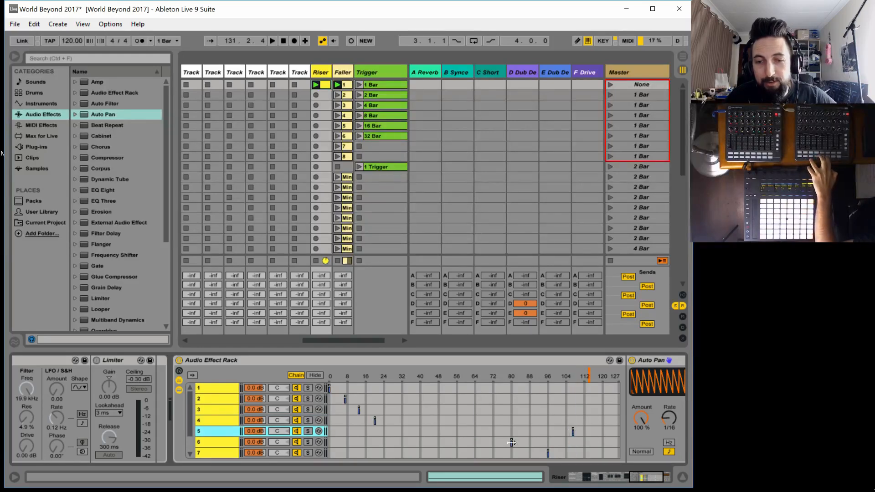
{"action": "left_click_drag", "start_coordinate": [511, 442], "coordinate": [587, 445]}
{"action": "left_click", "coordinate": [658, 482]}
{"action": "scroll", "coordinate": [436, 444], "scroll_direction": "down", "scroll_amount": 2}
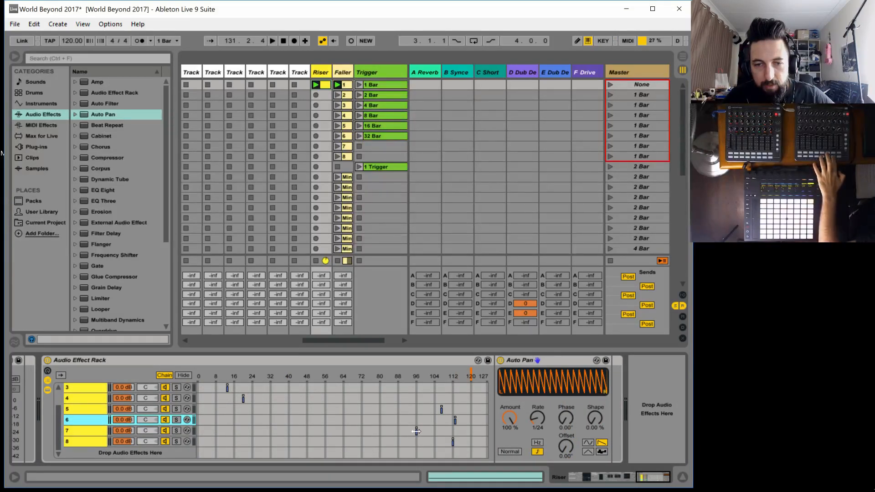
{"action": "left_click_drag", "start_coordinate": [416, 431], "coordinate": [469, 433]}
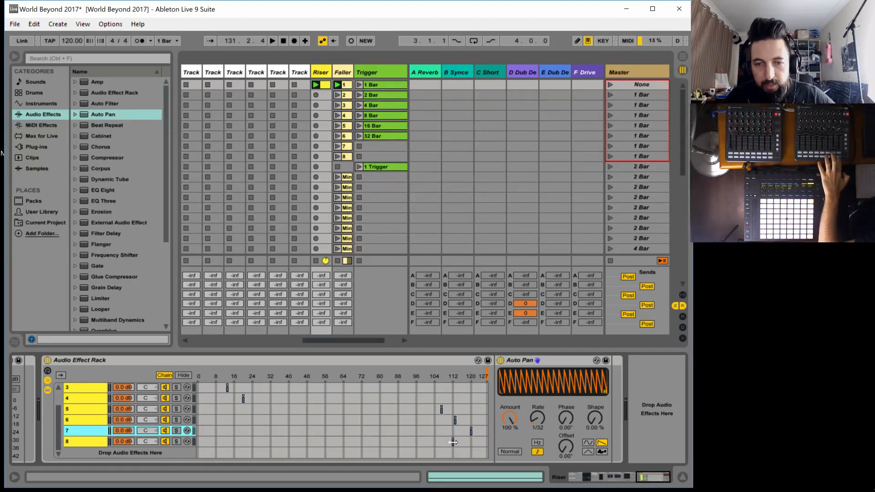
{"action": "left_click", "coordinate": [453, 442]}
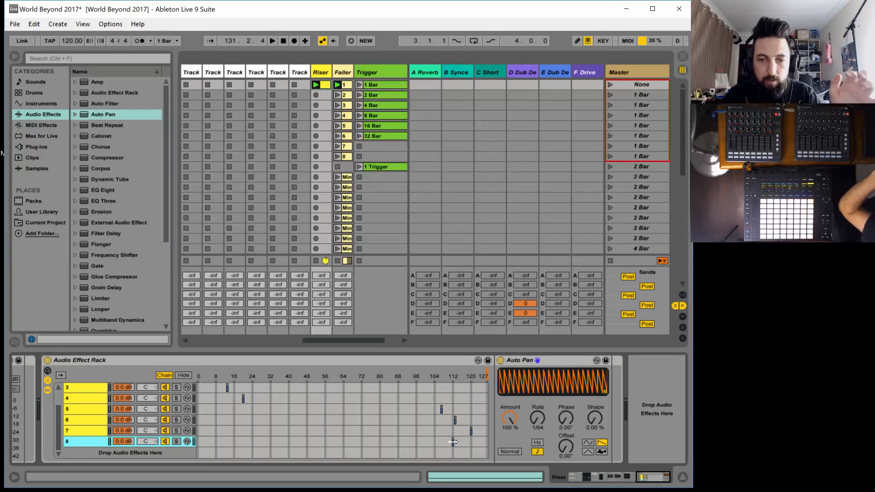
{"action": "left_click_drag", "start_coordinate": [453, 442], "coordinate": [493, 444]}
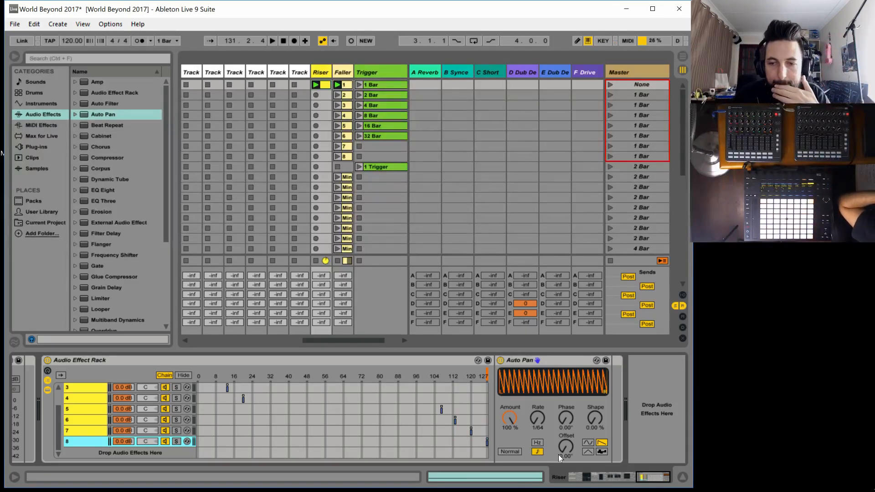
Turn on the Instrument Rack at the start of the Riser track's device chain
{"action": "key", "text": "space"}
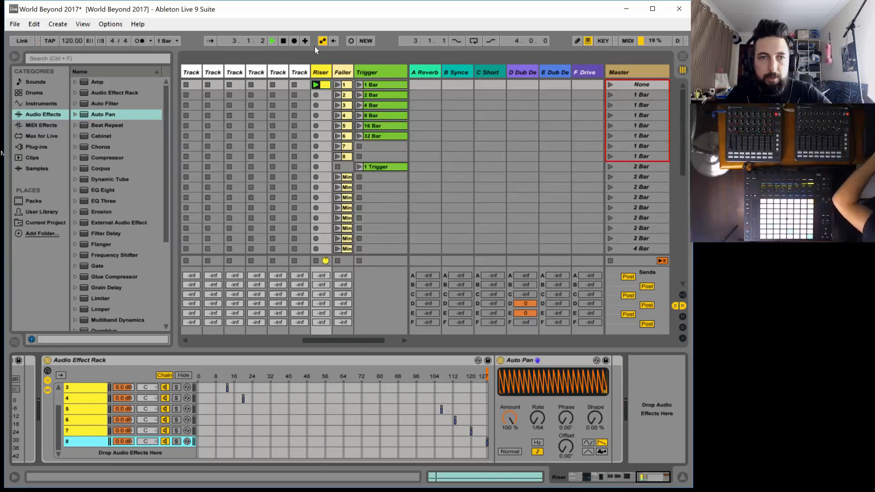
{"action": "key", "text": "space"}
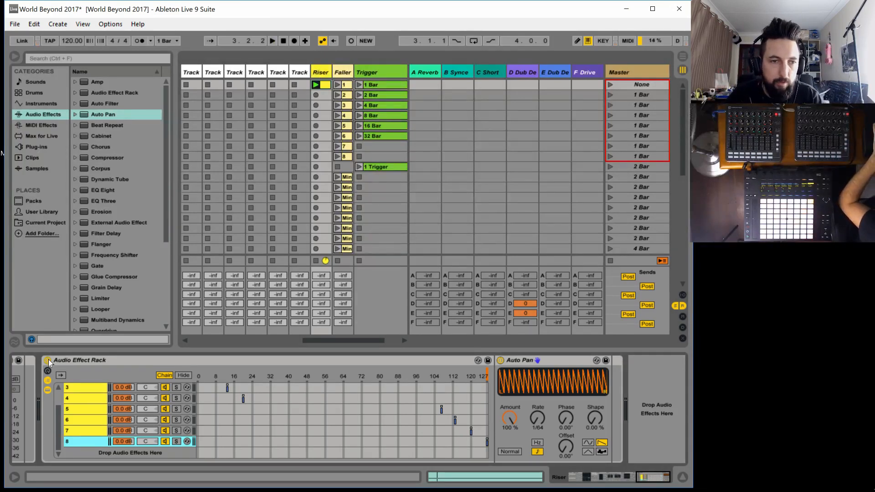
{"action": "left_click_drag", "start_coordinate": [657, 475], "coordinate": [484, 478]}
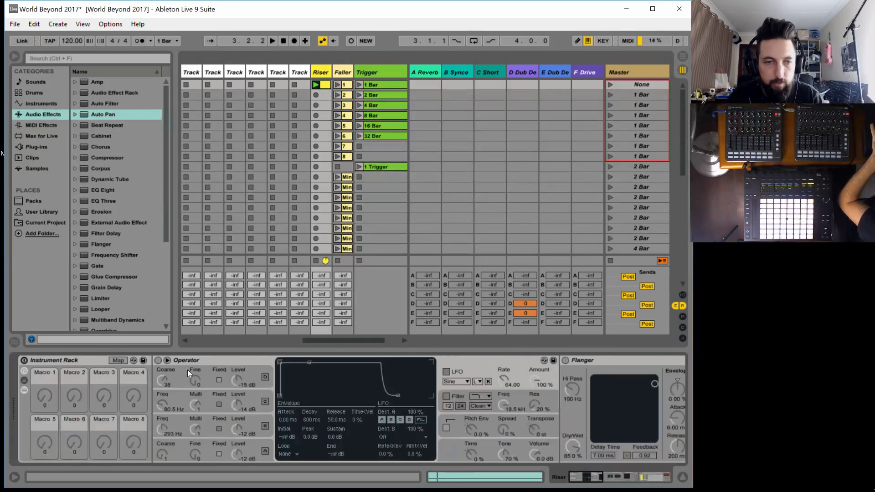
{"action": "left_click", "coordinate": [24, 361]}
Play the riser through the Audio Effect Rack and widen chain 6's zone slightly upward from about 113
{"action": "key", "text": "space"}
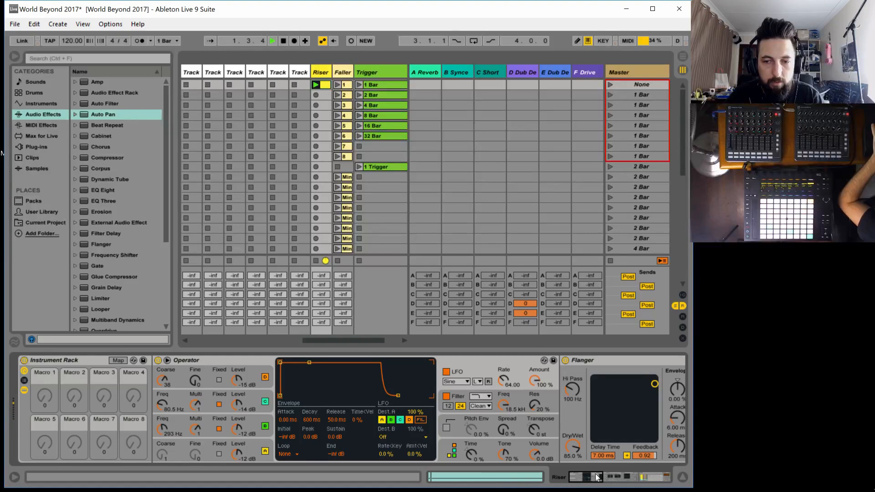
{"action": "left_click_drag", "start_coordinate": [597, 477], "coordinate": [704, 479]}
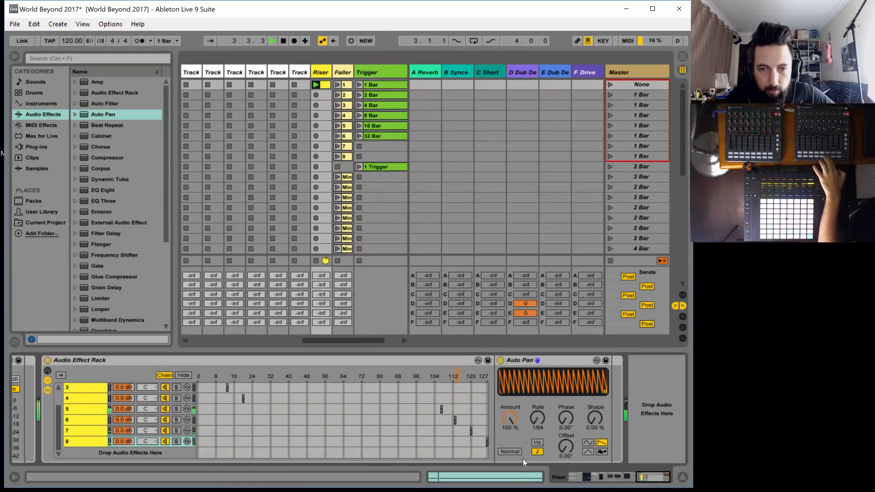
{"action": "left_click", "coordinate": [453, 419]}
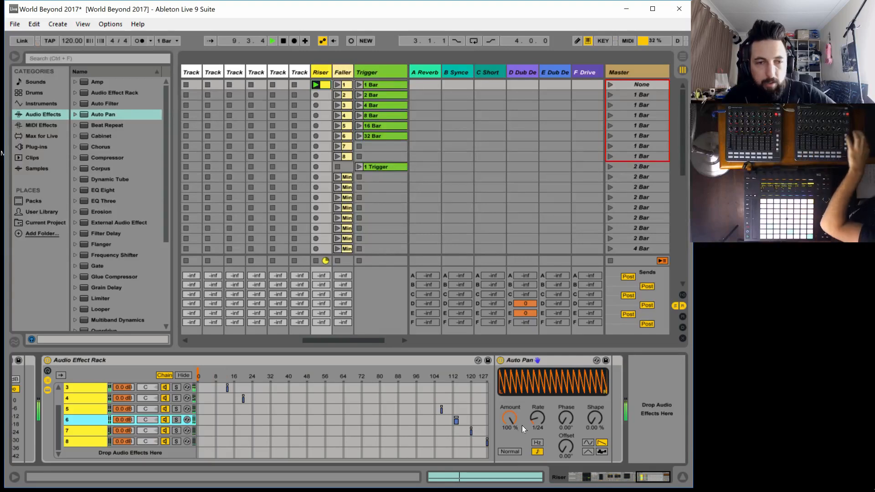
MIDI-map the Audio Effect Rack's on/off switch to note A6 on channel 9
{"action": "key", "text": "ctrl+m"}
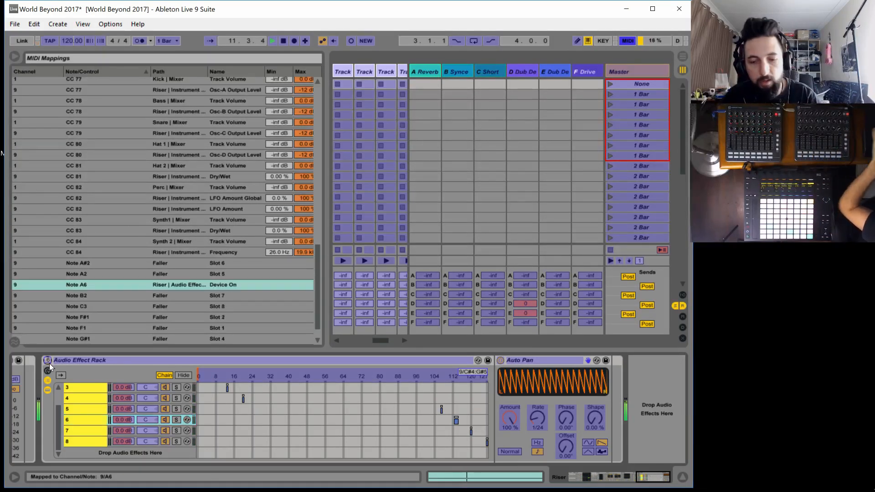
Move the Audio Effect Rack into the Riser track's Instrument Rack chain, directly after the Limiter, and turn the rack on
{"action": "key", "text": "ctrl+m"}
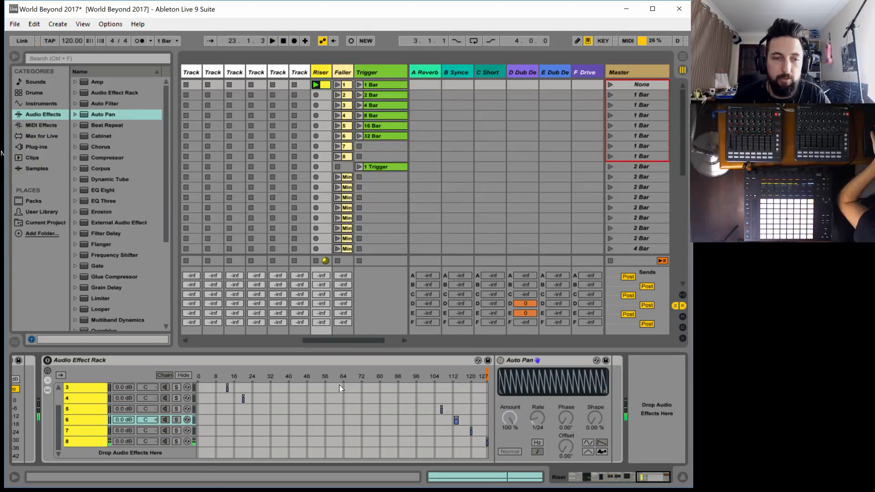
{"action": "left_click", "coordinate": [83, 359]}
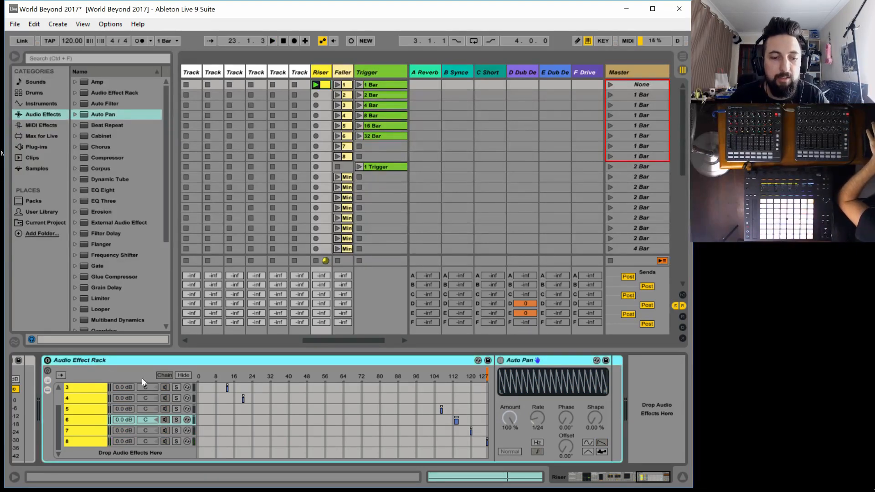
{"action": "left_click_drag", "start_coordinate": [649, 476], "coordinate": [631, 485]}
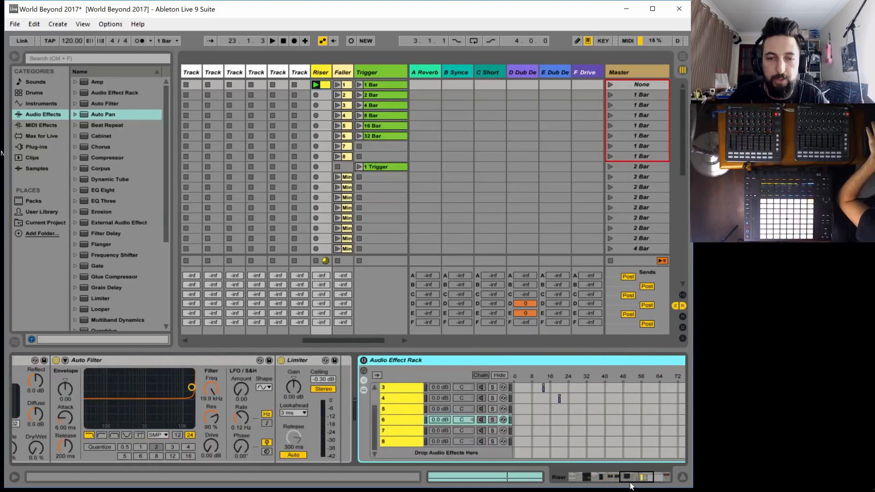
{"action": "left_click_drag", "start_coordinate": [424, 362], "coordinate": [335, 370]}
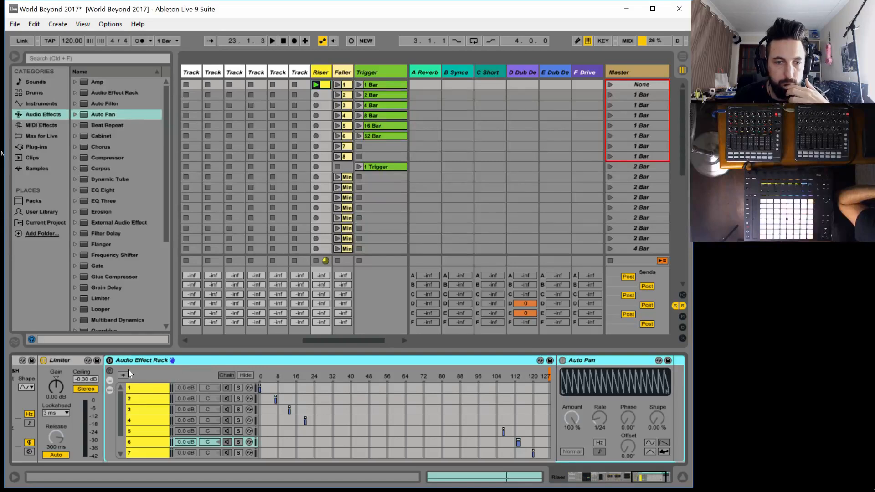
{"action": "left_click", "coordinate": [95, 360]}
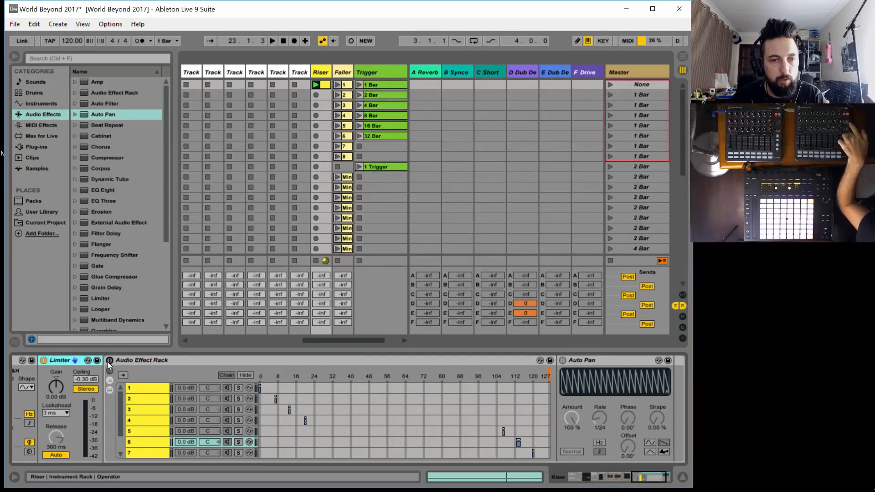
{"action": "left_click", "coordinate": [109, 360]}
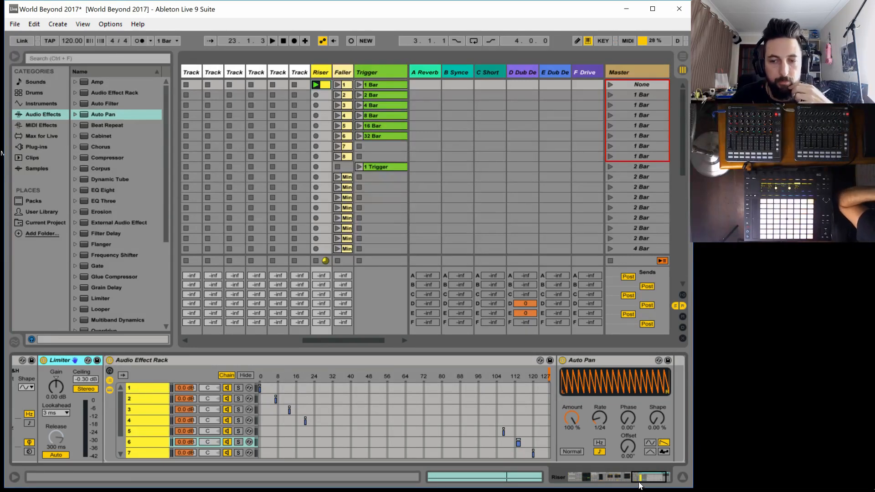
Select the Faller track and widen its column so the full names of its Mini clips can be read
{"action": "left_click_drag", "start_coordinate": [652, 476], "coordinate": [505, 479]}
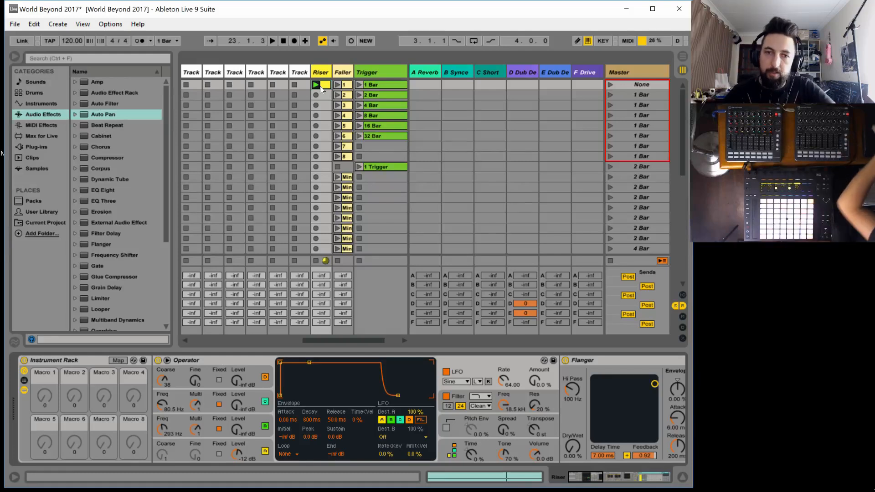
{"action": "left_click", "coordinate": [351, 69]}
{"action": "left_click_drag", "start_coordinate": [353, 69], "coordinate": [385, 71]}
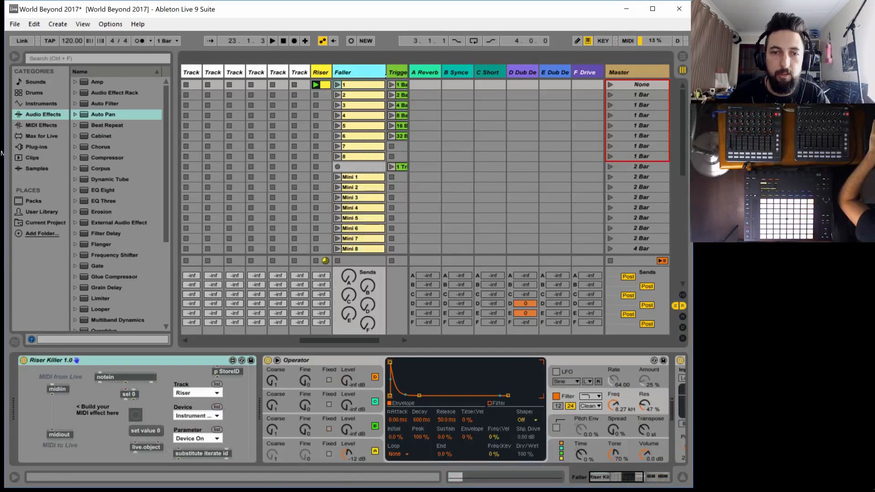
{"action": "scroll", "coordinate": [355, 133], "scroll_direction": "down", "scroll_amount": 1}
{"action": "scroll", "coordinate": [353, 134], "scroll_direction": "down", "scroll_amount": 1}
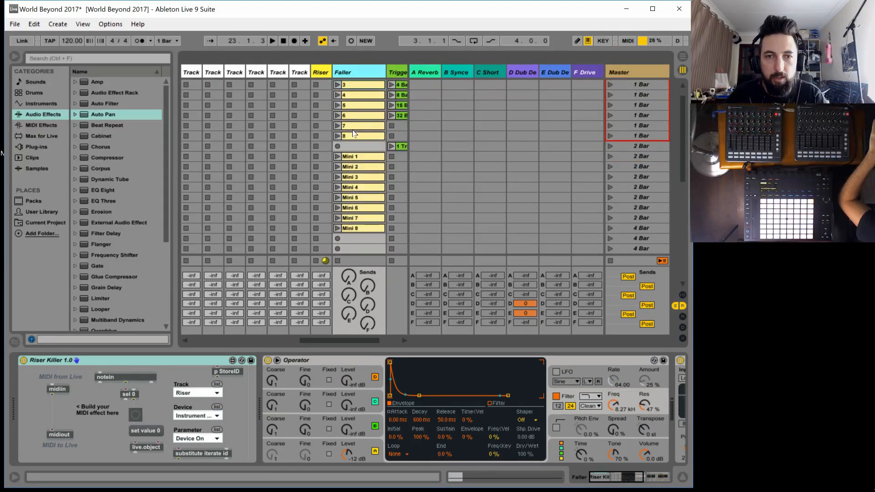
MIDI-map the Faller track's clips Mini 1 to Mini 4 to CC 104, 105, 106 and 107 on channel 1
{"action": "key", "text": "ctrl+m"}
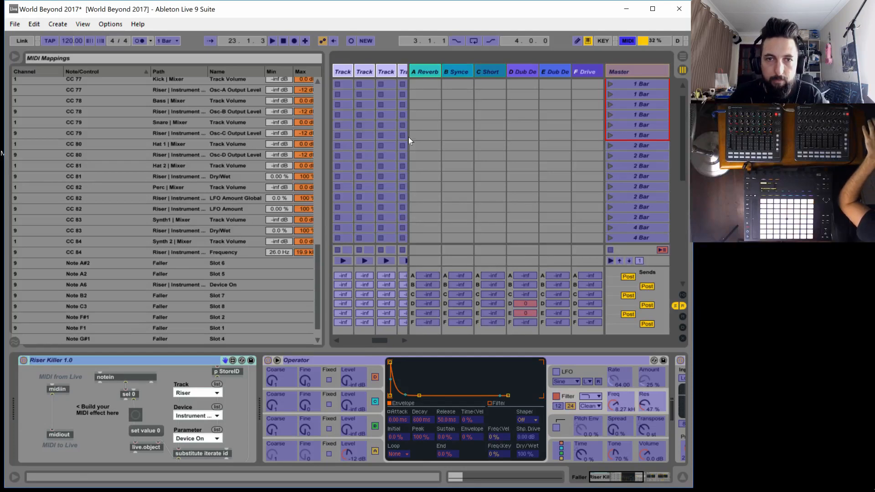
{"action": "left_click", "coordinate": [410, 68]}
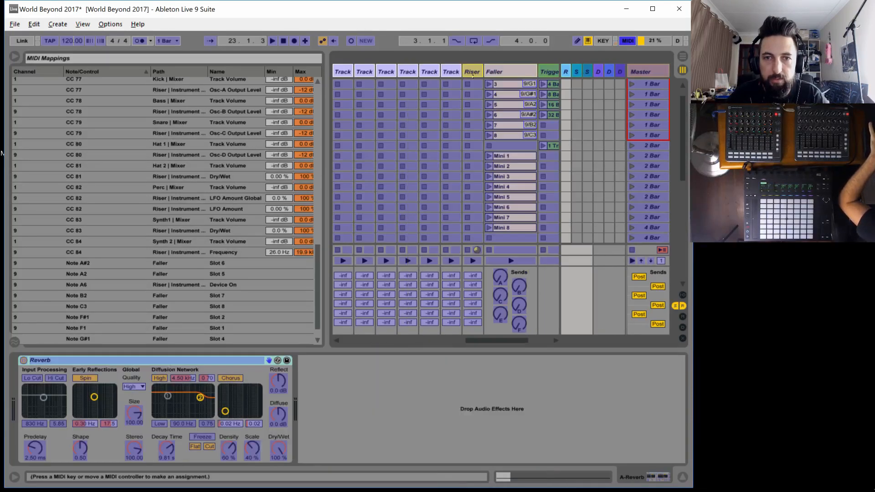
{"action": "left_click", "coordinate": [510, 157]}
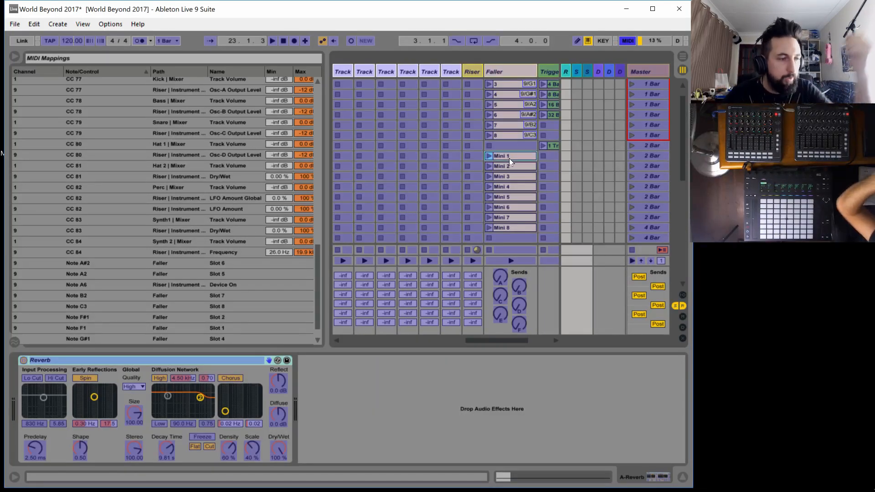
{"action": "left_click", "coordinate": [514, 166]}
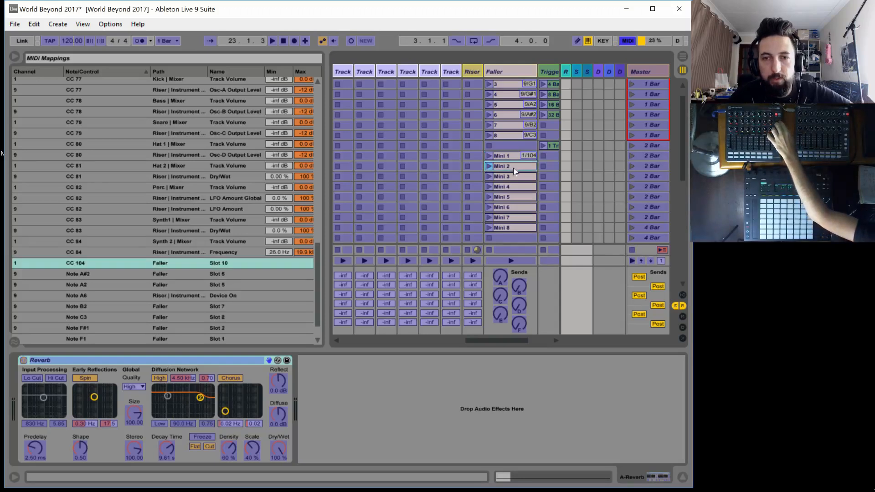
{"action": "left_click", "coordinate": [508, 177]}
{"action": "left_click", "coordinate": [509, 188]}
MIDI-map the Faller clips Mini 5 to Mini 8 to notes A6, A#6, B6 and C7 on channel 1
{"action": "left_click", "coordinate": [507, 197]}
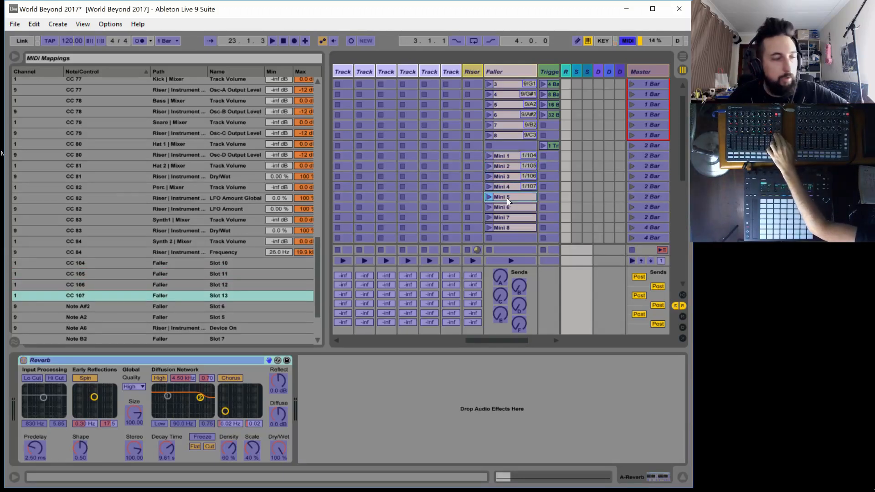
{"action": "left_click", "coordinate": [506, 207]}
{"action": "left_click", "coordinate": [508, 217]}
{"action": "left_click", "coordinate": [508, 230]}
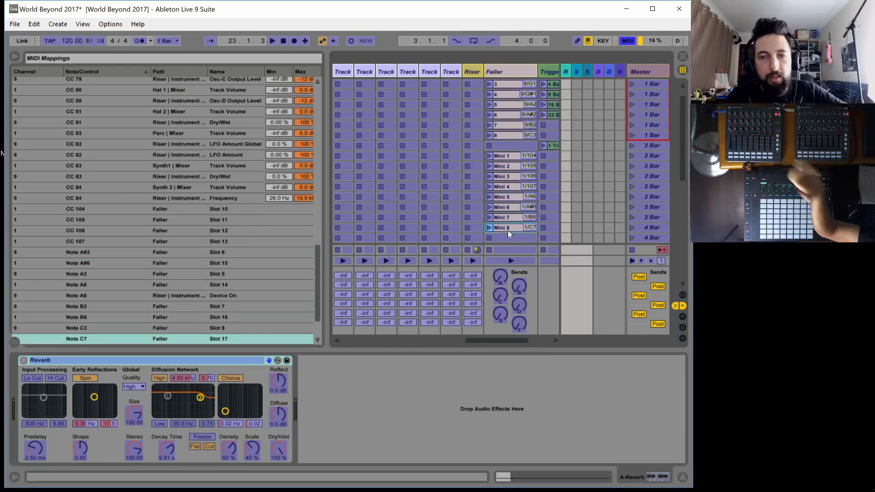
{"action": "key", "text": "ctrl+m"}
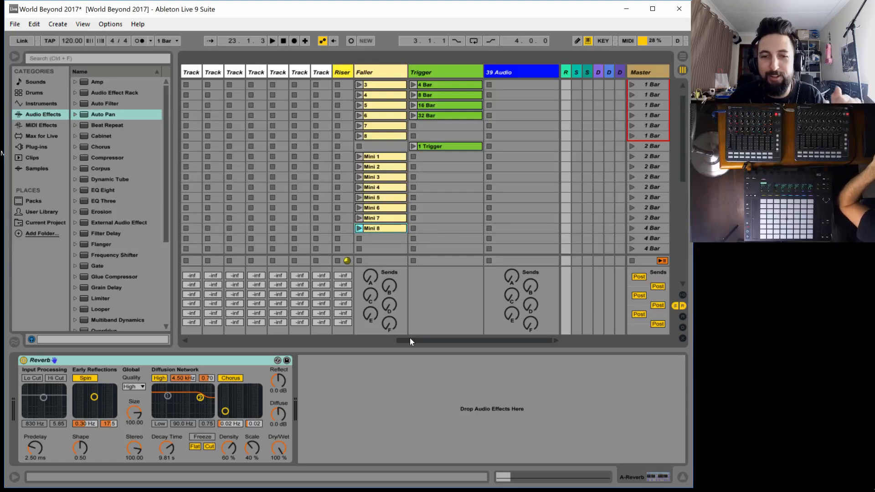
Examine the devices on the Automator and Synth2-Auto tracks and look over the session's track layout
{"action": "left_click_drag", "start_coordinate": [411, 340], "coordinate": [391, 343]}
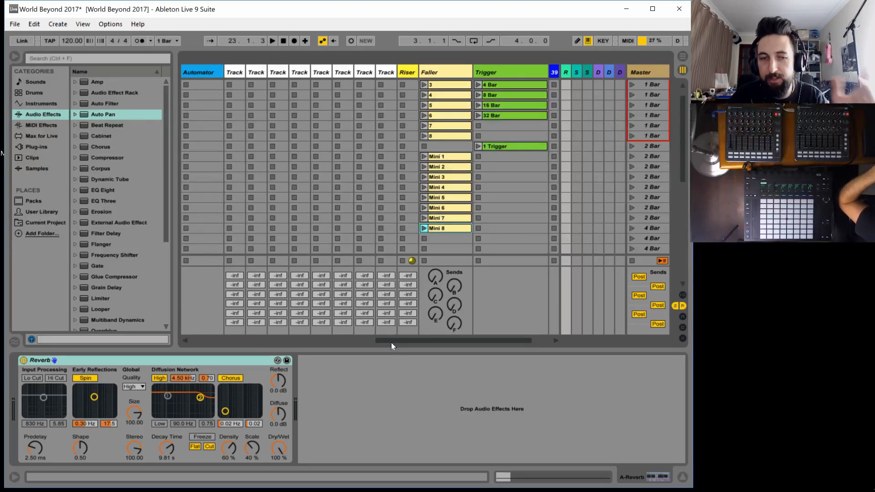
{"action": "left_click_drag", "start_coordinate": [391, 342], "coordinate": [363, 342]}
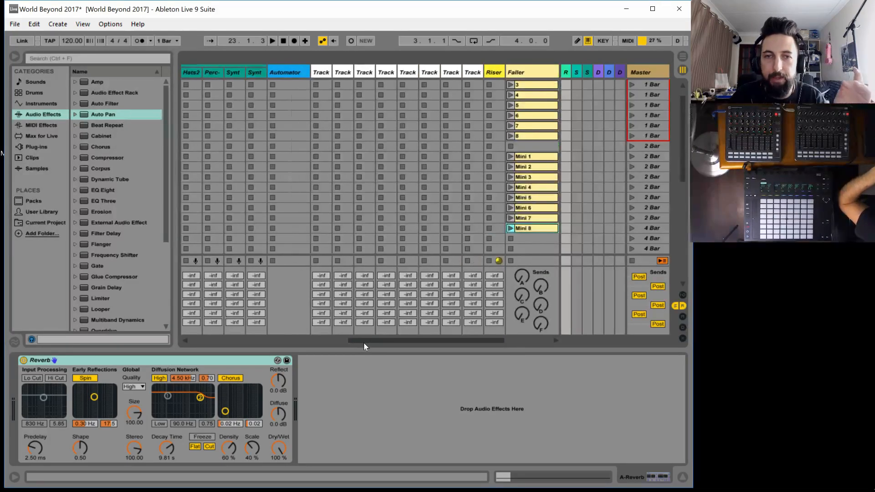
{"action": "left_click", "coordinate": [286, 72]}
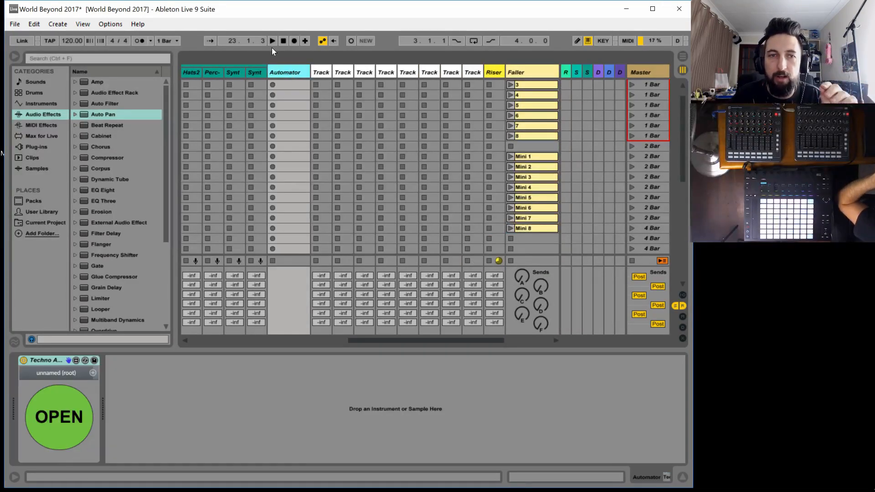
{"action": "left_click", "coordinate": [254, 72]}
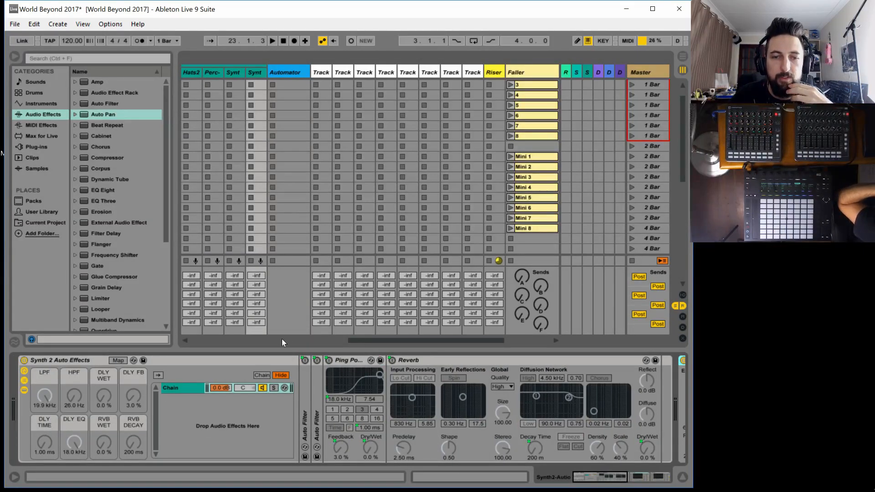
{"action": "left_click_drag", "start_coordinate": [370, 341], "coordinate": [181, 341]}
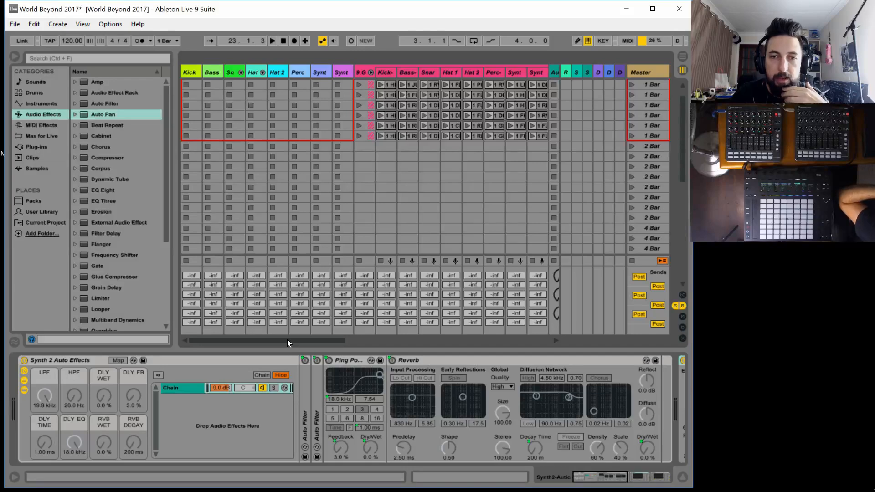
{"action": "left_click_drag", "start_coordinate": [287, 340], "coordinate": [455, 341]}
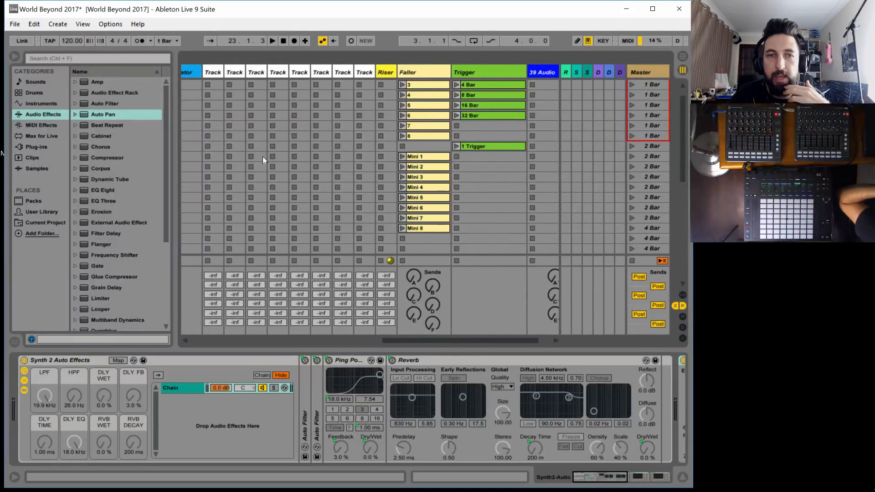
Inspect the device chains of the white tracks 1 to 6 between the Automator and Riser tracks
{"action": "left_click", "coordinate": [208, 73]}
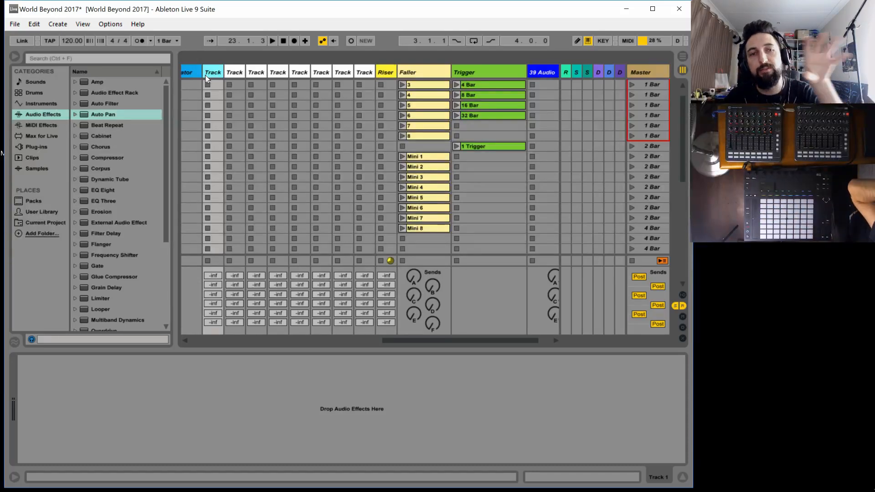
{"action": "left_click", "coordinate": [235, 73]}
{"action": "left_click", "coordinate": [257, 70]}
{"action": "left_click", "coordinate": [274, 70]}
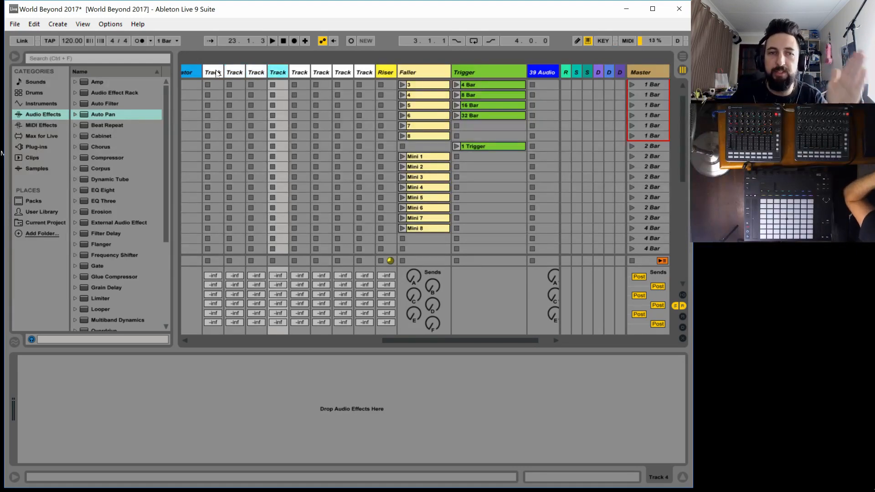
{"action": "left_click", "coordinate": [215, 71]}
{"action": "left_click", "coordinate": [238, 71]}
{"action": "left_click", "coordinate": [259, 72]}
{"action": "left_click", "coordinate": [278, 72]}
{"action": "left_click", "coordinate": [300, 72]}
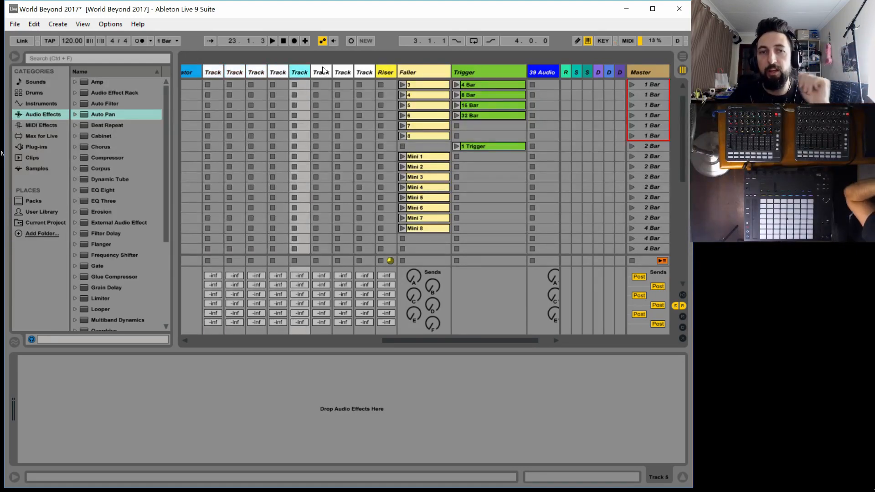
{"action": "left_click", "coordinate": [322, 71]}
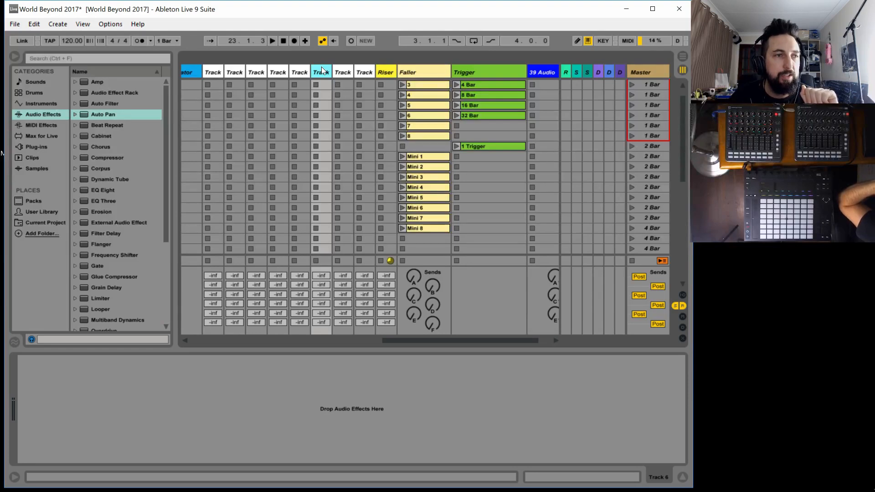